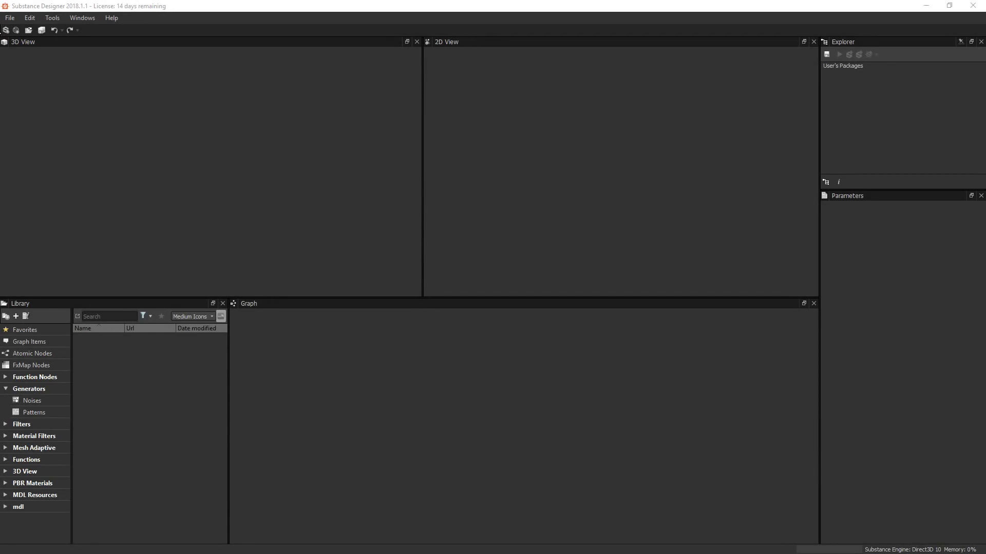
- Start a new Substance graph and choose the Physically Based (Specular/Glossiness) template
click(10, 18)
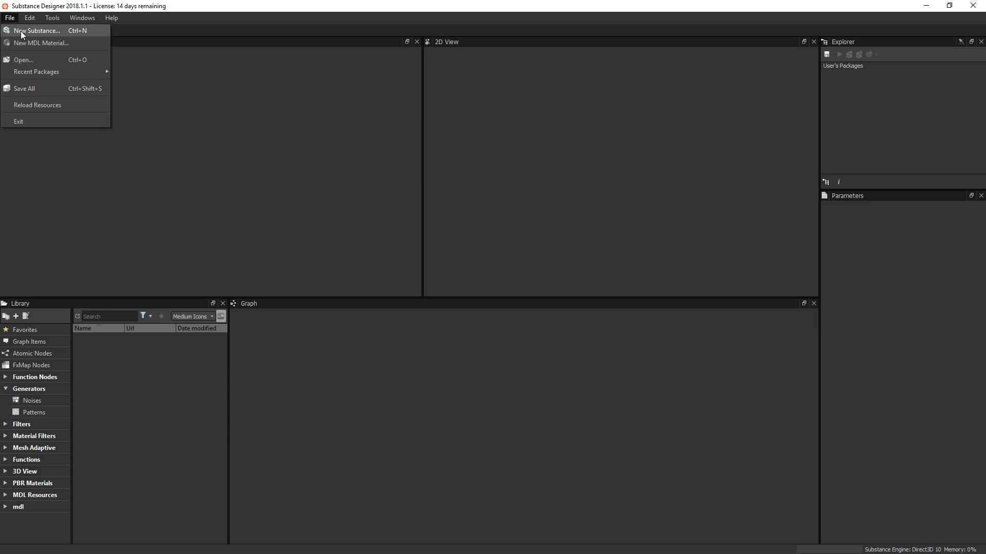
click(20, 31)
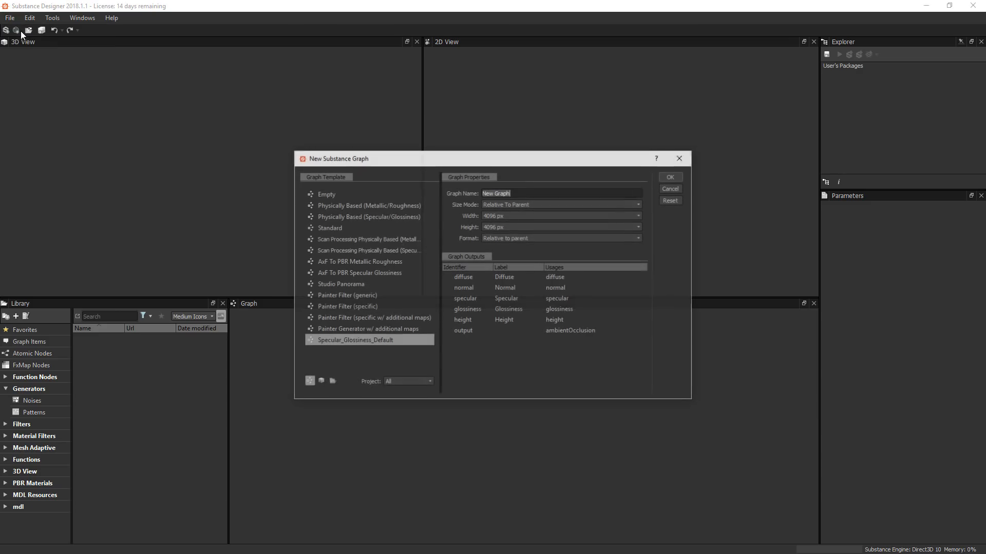
click(345, 339)
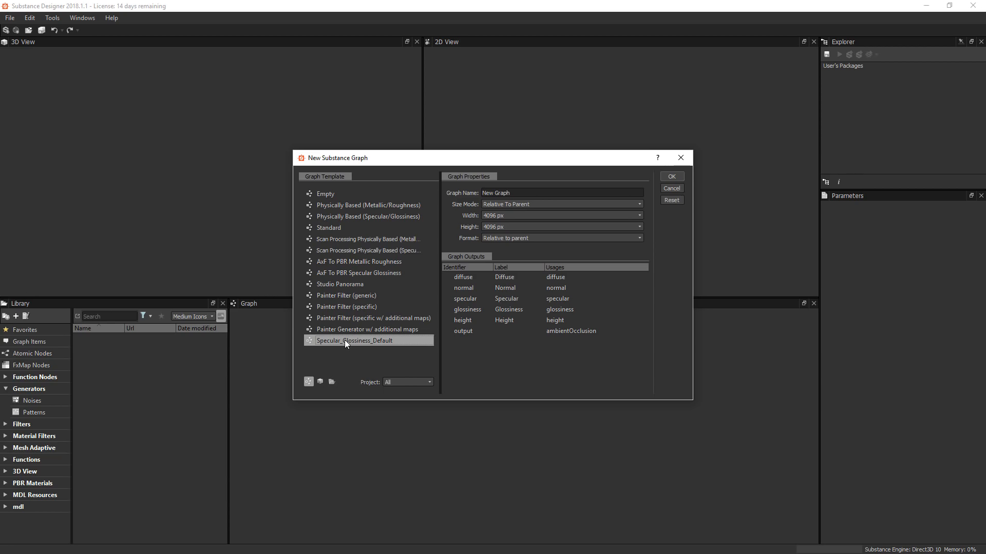
click(344, 218)
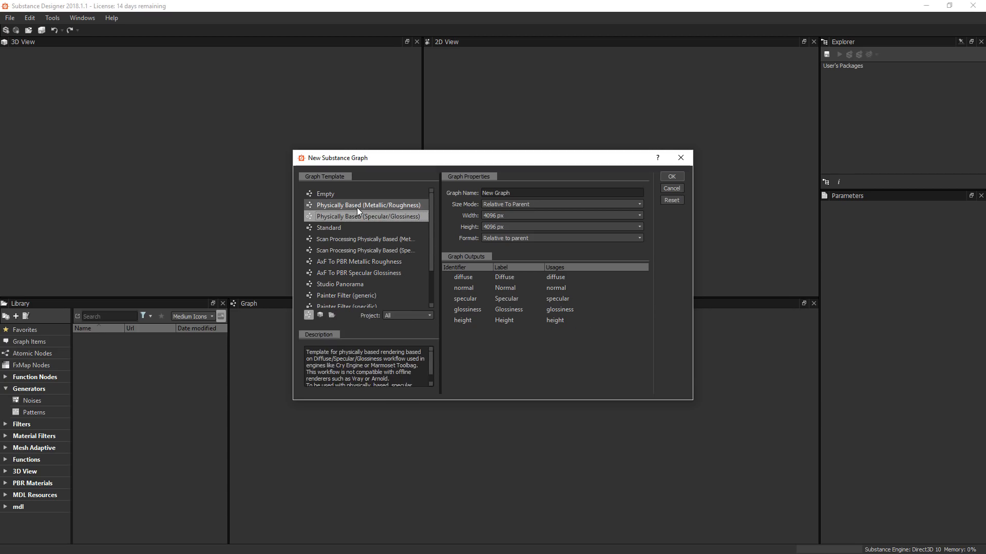
click(356, 207)
click(359, 220)
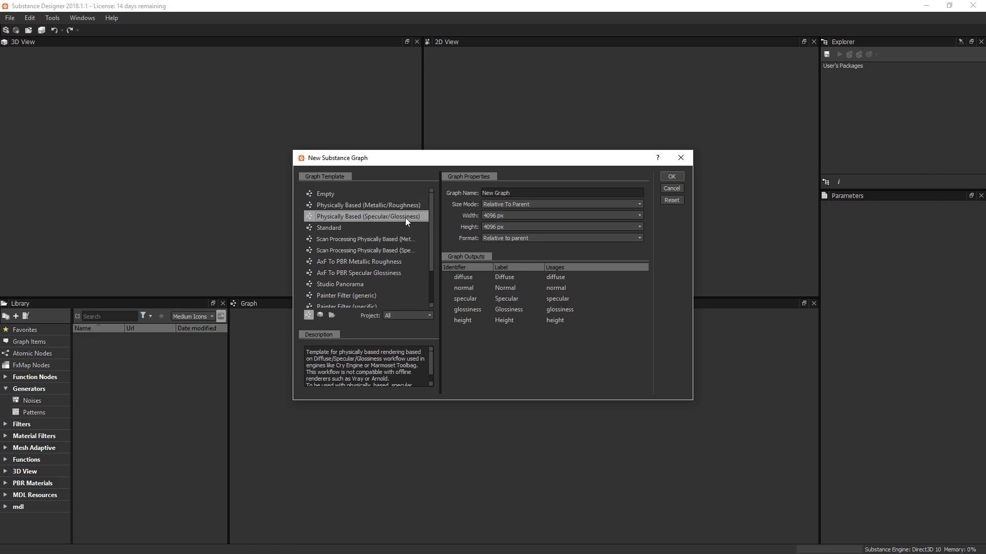
click(384, 210)
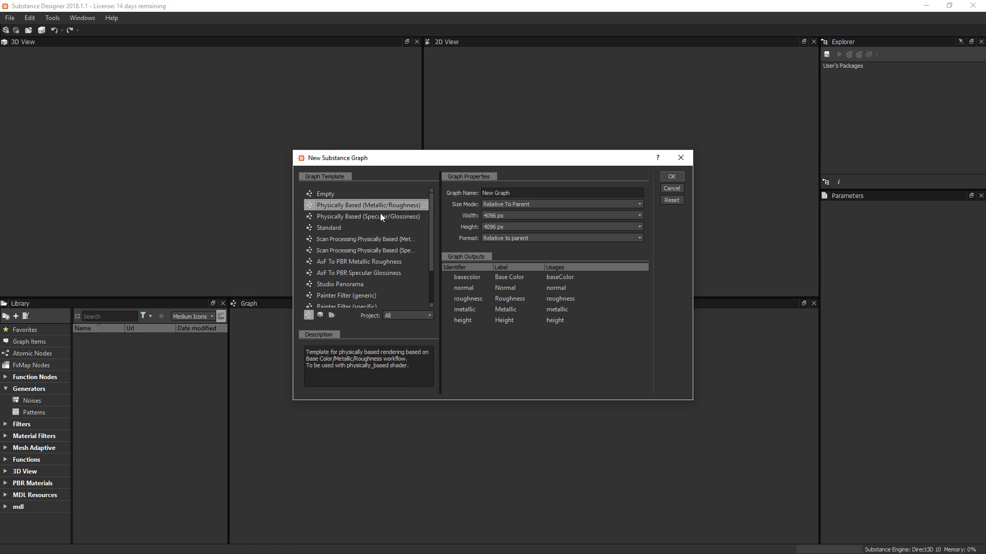
click(376, 216)
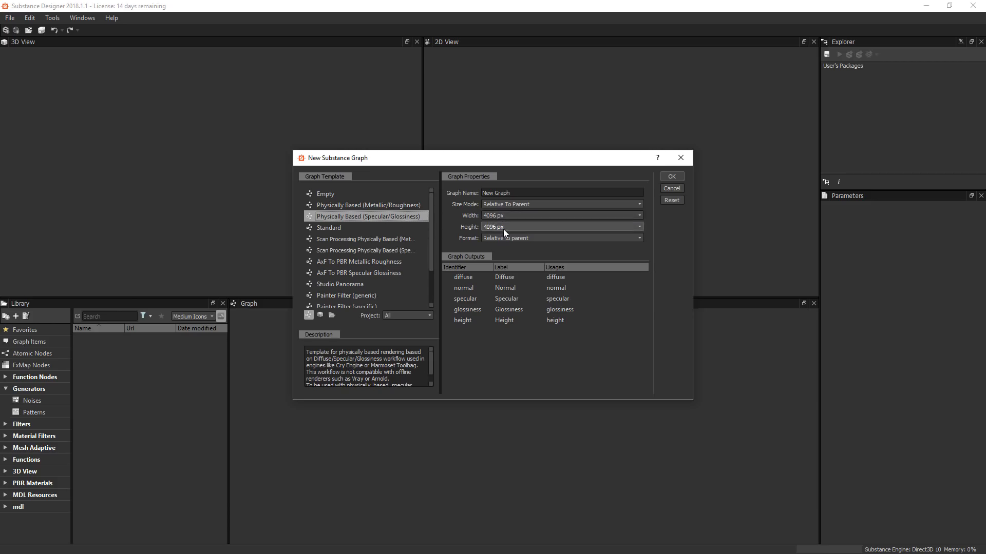
- Name the graph Tutorial and create it
drag(515, 193, 434, 193)
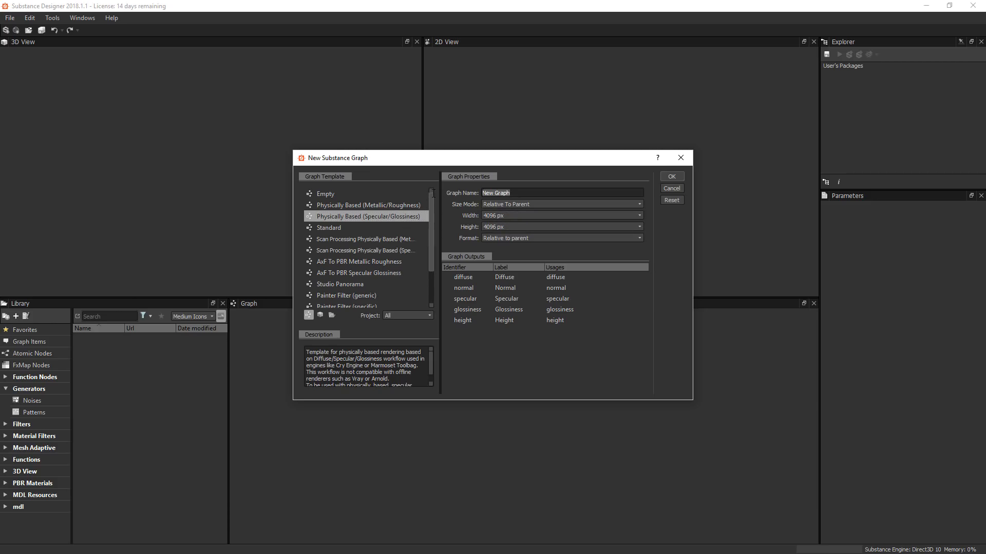
text(Tutorial)
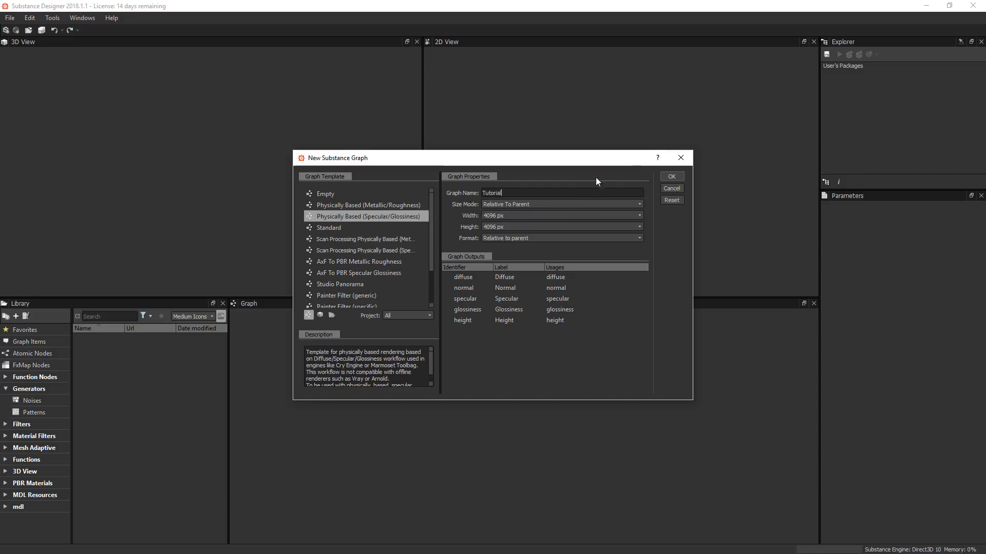
click(672, 176)
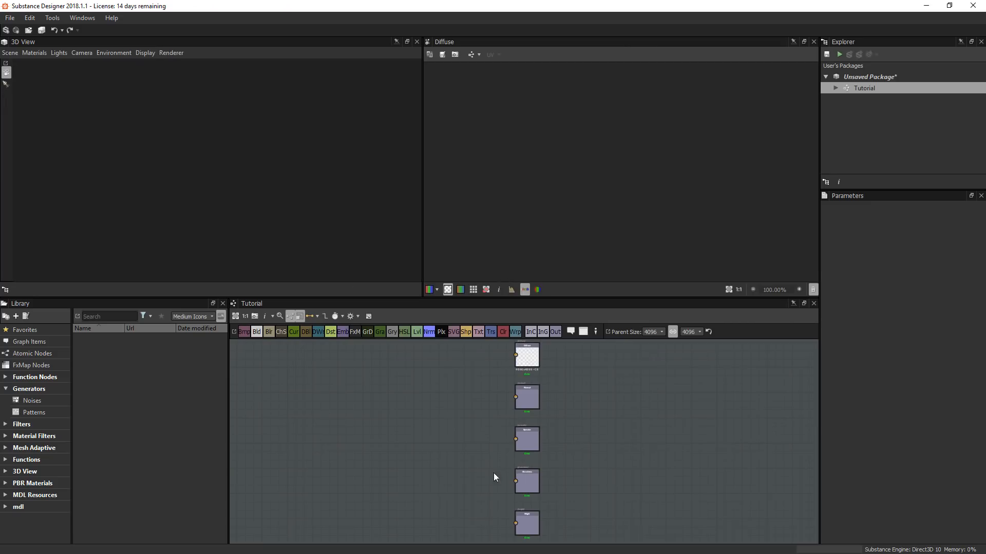
- Set the 3D view's Default material definition to physically_specular_glossiness with Tesselation
middle_drag(509, 448, 581, 437)
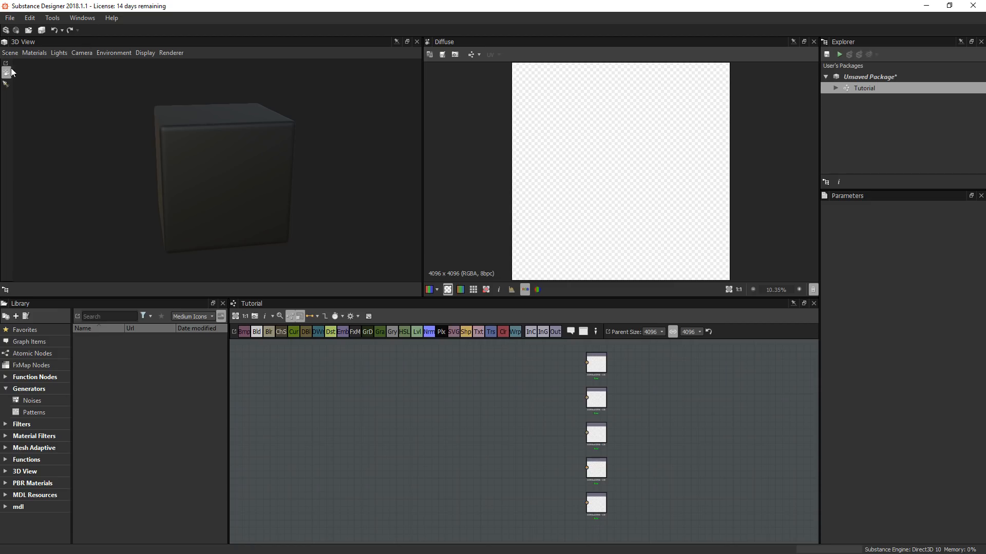
click(34, 53)
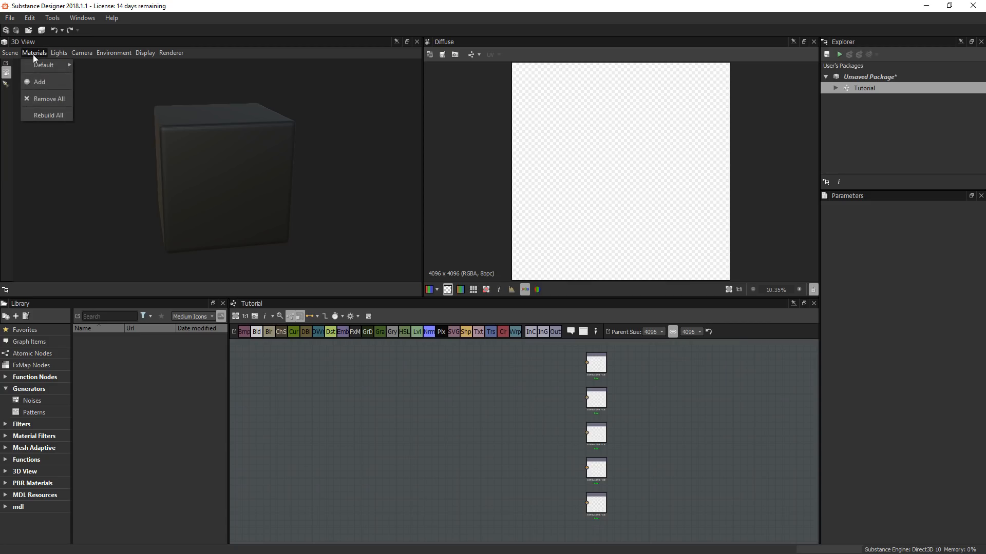
mouse_move(43, 67)
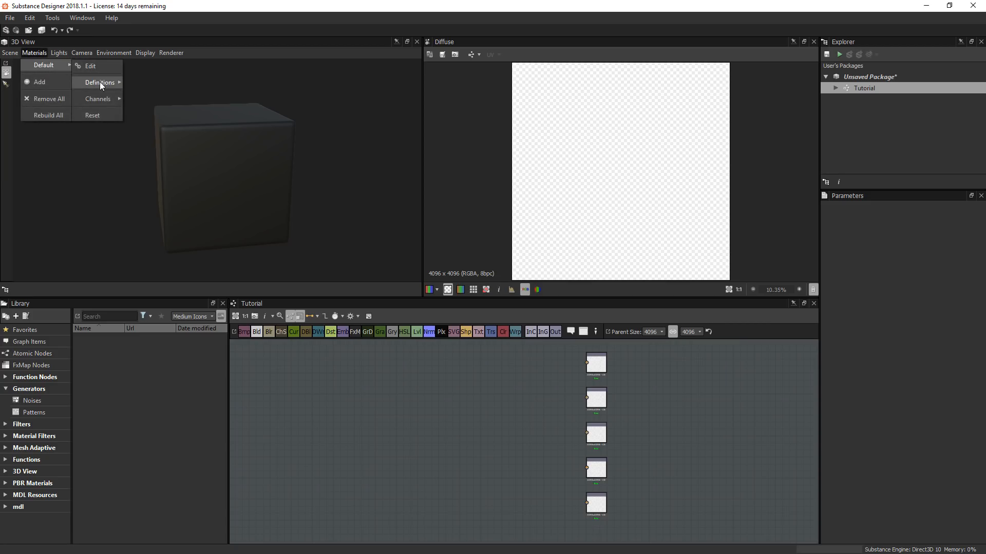
mouse_move(100, 82)
mouse_move(180, 121)
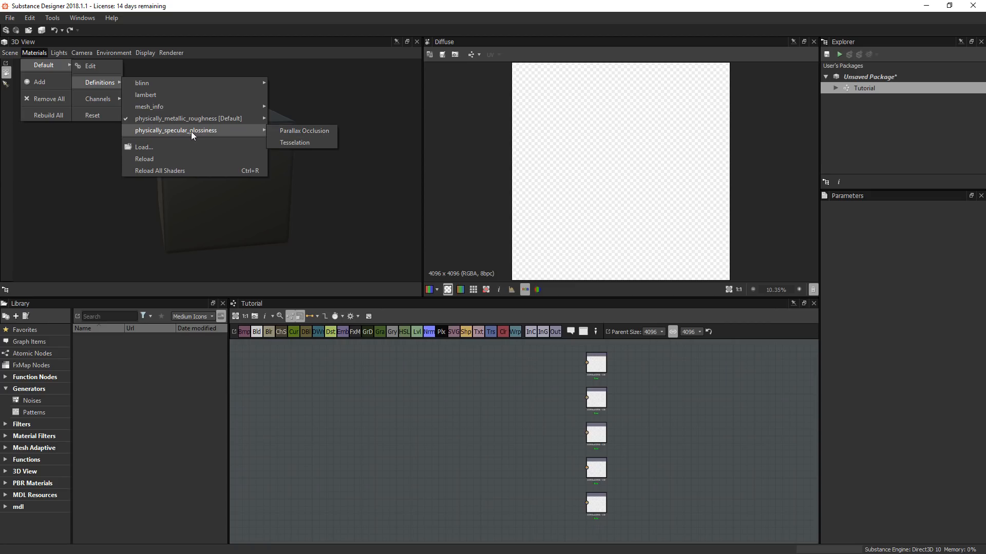
mouse_move(231, 121)
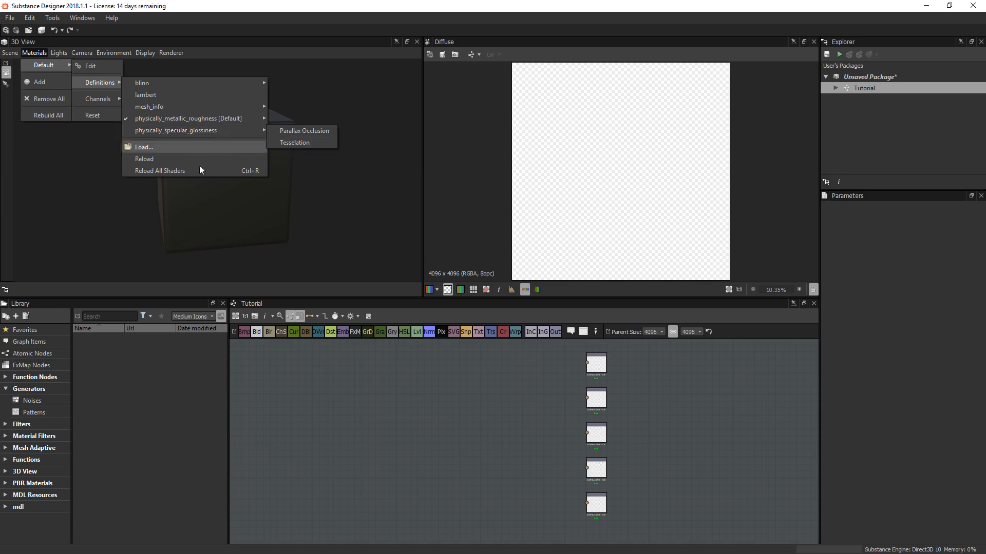
click(300, 143)
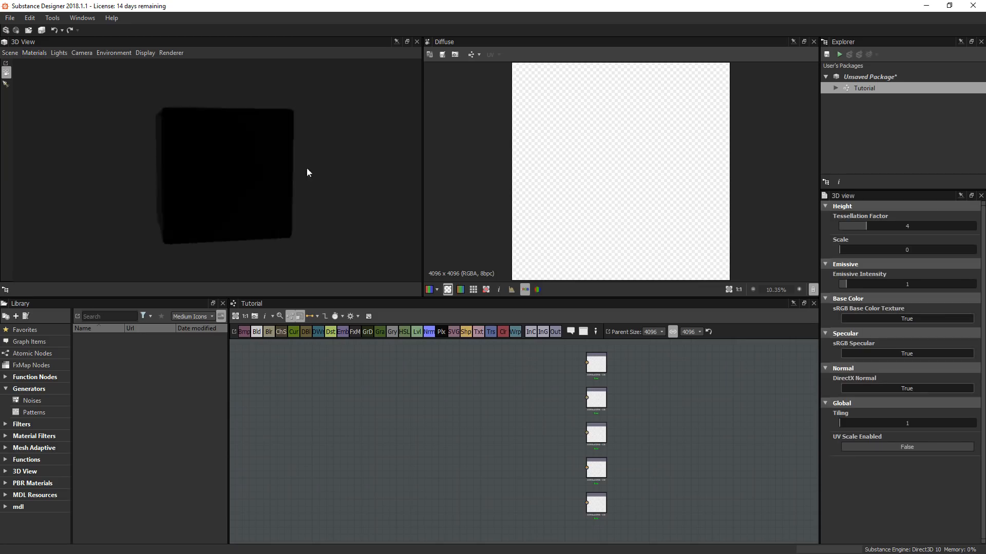
drag(307, 172, 209, 202)
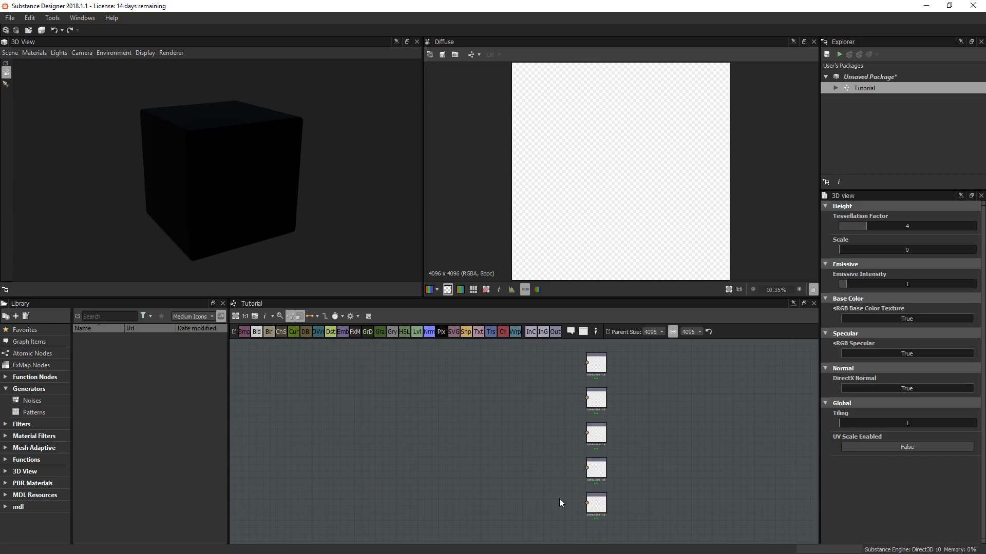
- Examine the graph's output nodes, selecting Diffuse and Height to view their attributes
scroll(611, 399, up, 5)
click(620, 394)
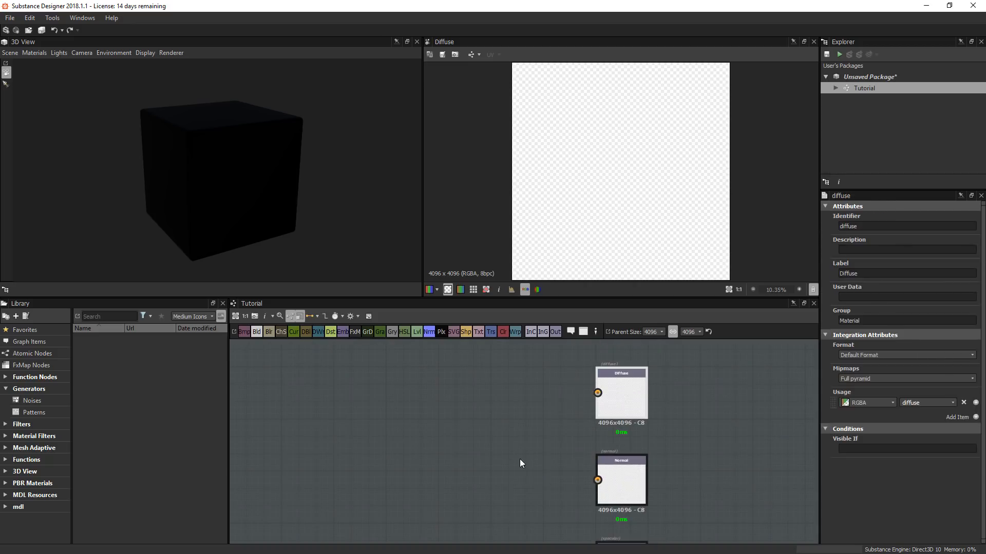
scroll(520, 459, down, 3)
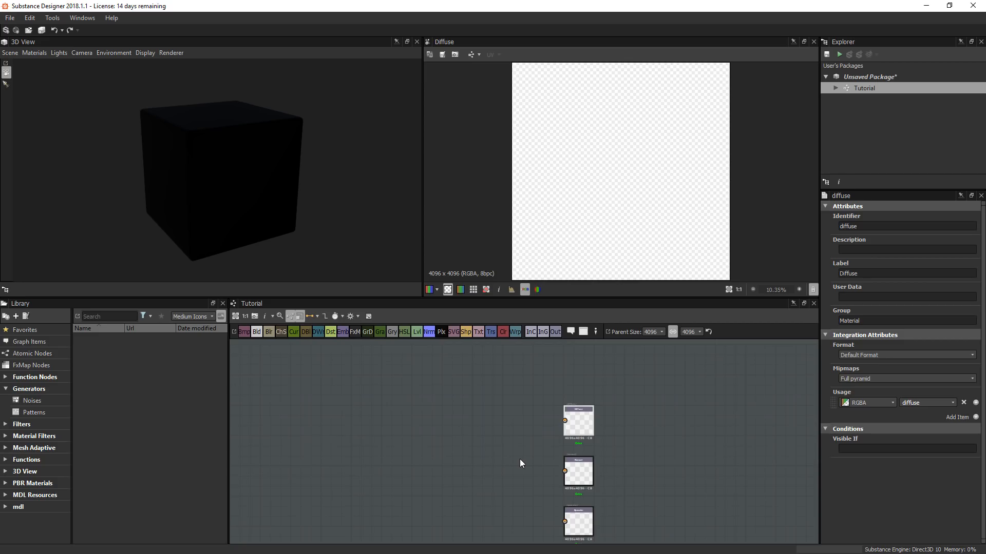
scroll(519, 459, down, 2)
middle_drag(538, 514, 553, 416)
scroll(569, 490, up, 3)
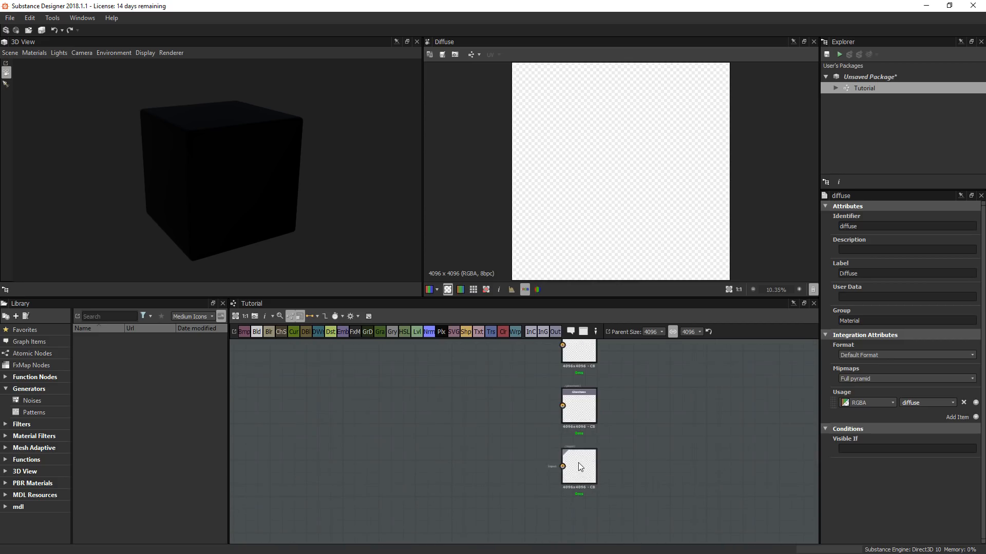
scroll(578, 463, up, 2)
click(574, 476)
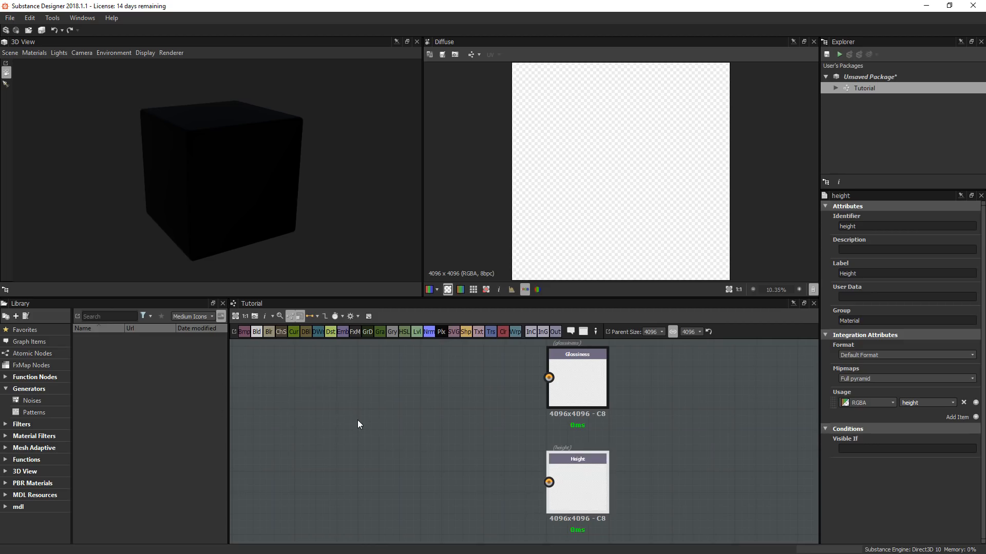
middle_drag(357, 420, 401, 455)
scroll(401, 455, down, 3)
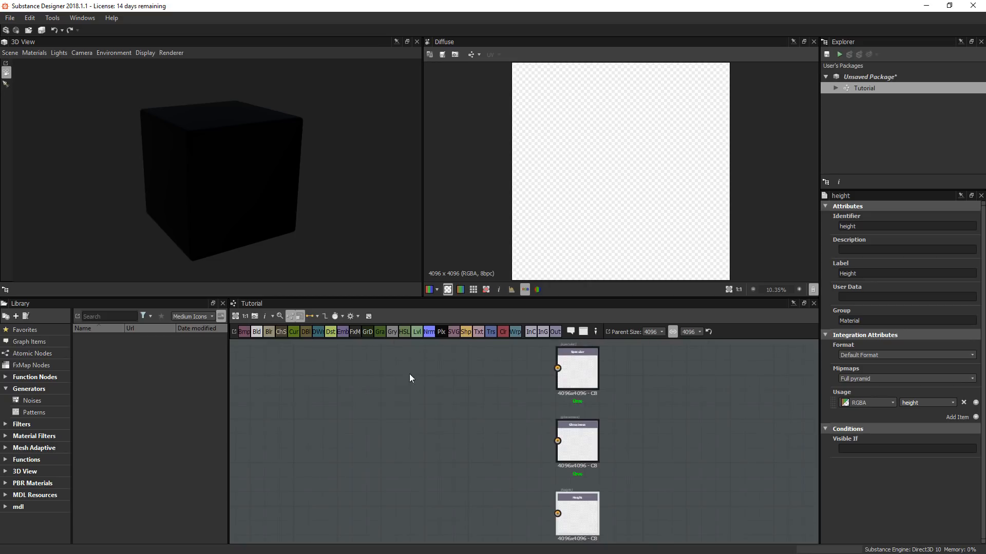
- Add a Levels node to the graph and connect its output to the Height output node
click(383, 405)
click(416, 333)
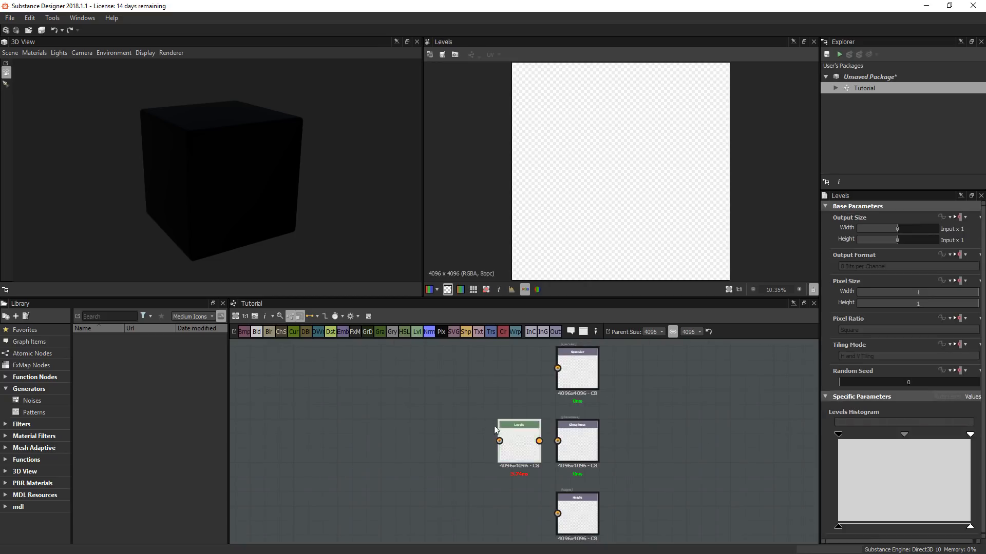
click(263, 405)
drag(292, 391, 555, 514)
- Search the library for tile, add a Tile Random node, and connect it to the Levels input
middle_drag(453, 434, 548, 454)
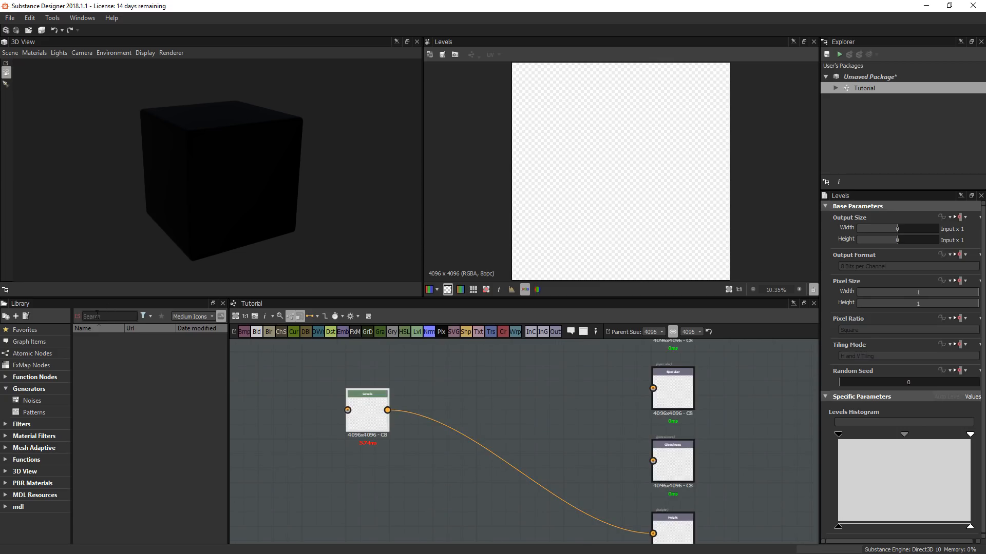
text(tile)
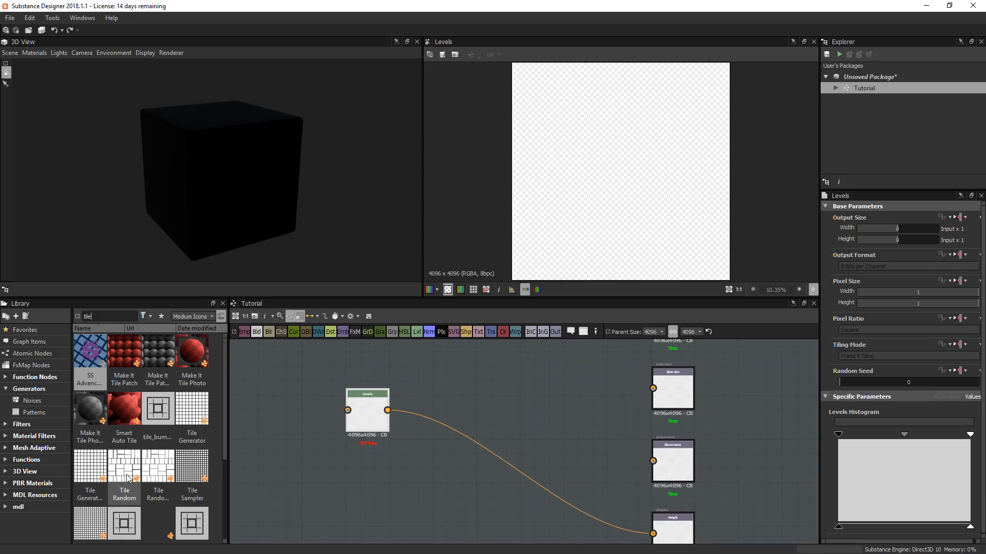
drag(128, 478, 276, 411)
drag(285, 410, 359, 408)
middle_drag(647, 496, 612, 445)
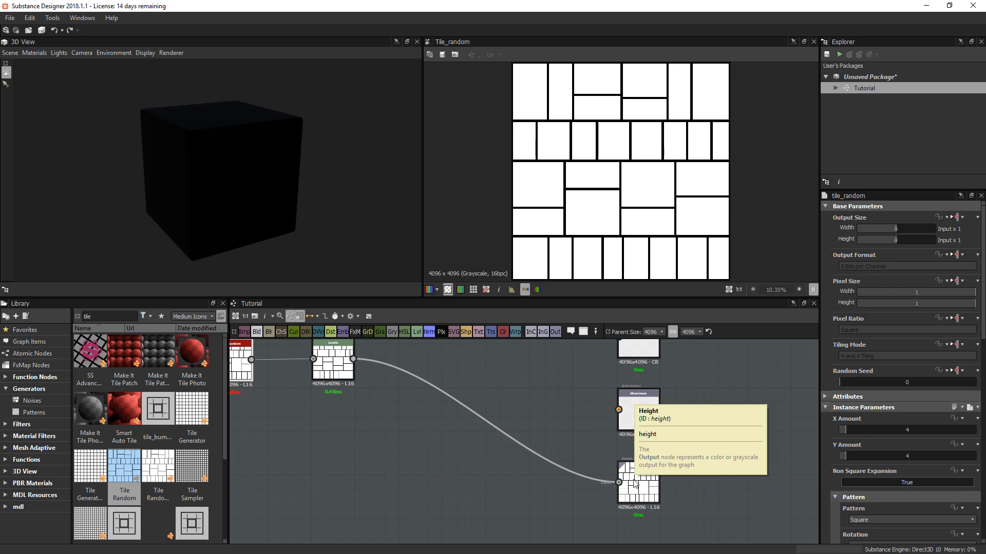
- Inspect the cube in the 3D preview and the attributes of the Normal and Diffuse output nodes
drag(250, 176, 249, 197)
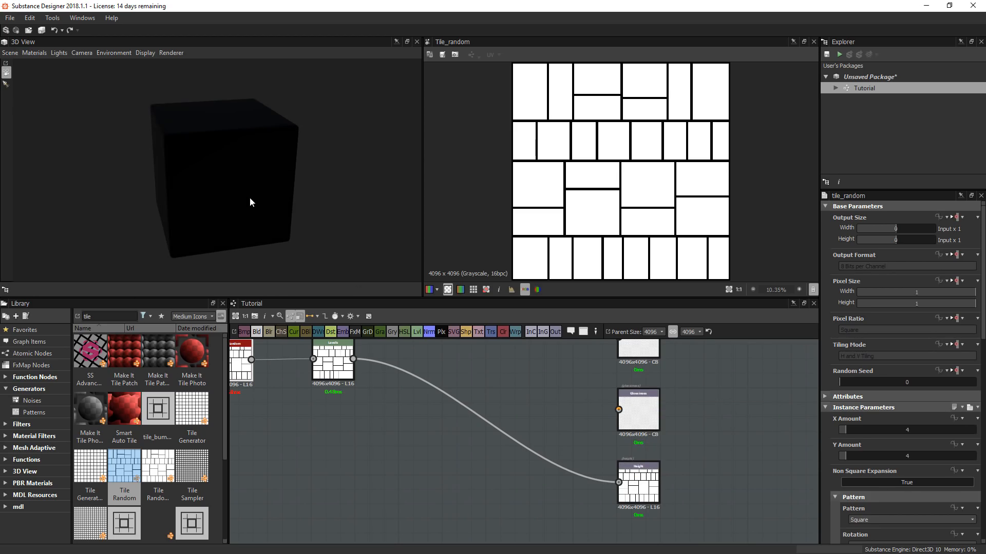
middle_drag(667, 449, 645, 552)
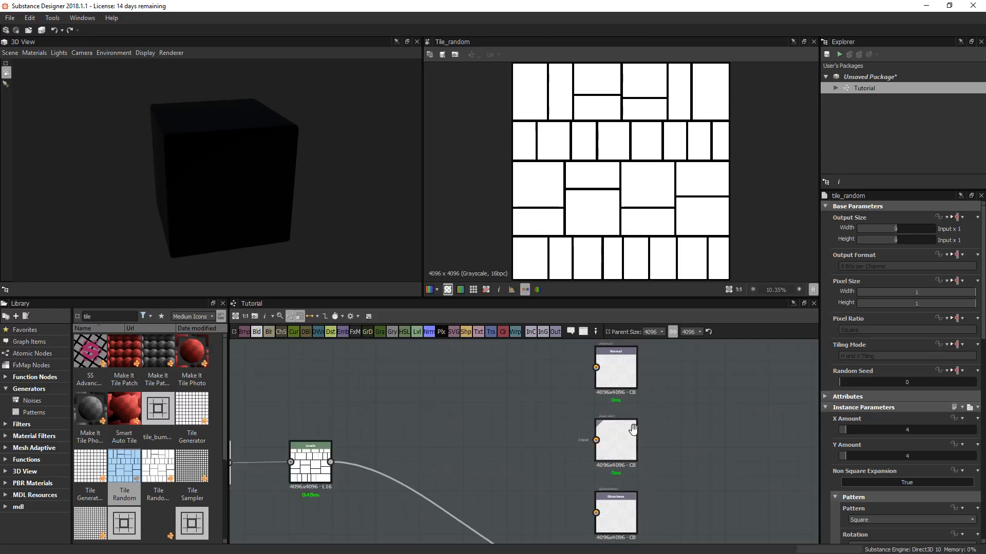
middle_drag(609, 356, 606, 378)
click(610, 393)
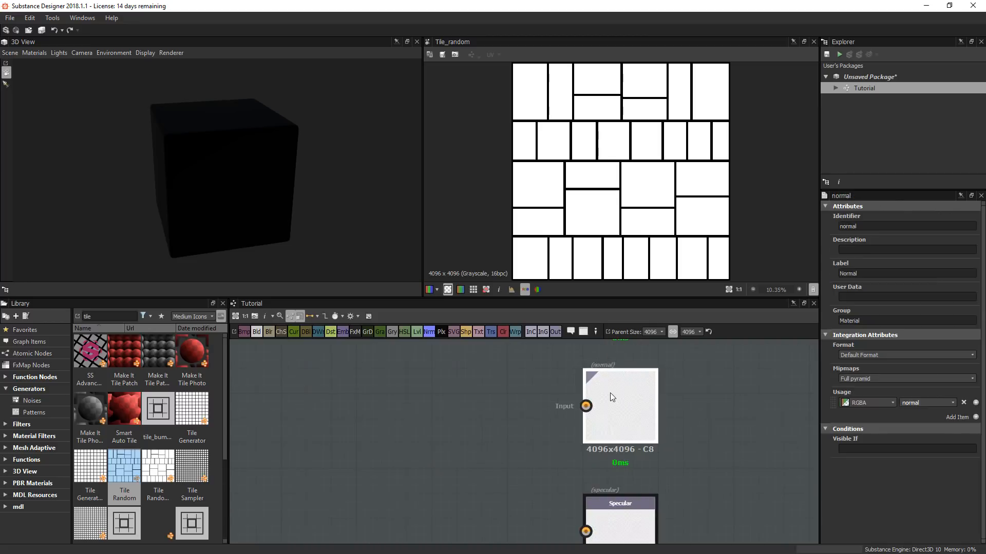
scroll(614, 457, down, 1)
middle_drag(644, 415, 640, 517)
click(613, 448)
middle_drag(613, 452, 602, 341)
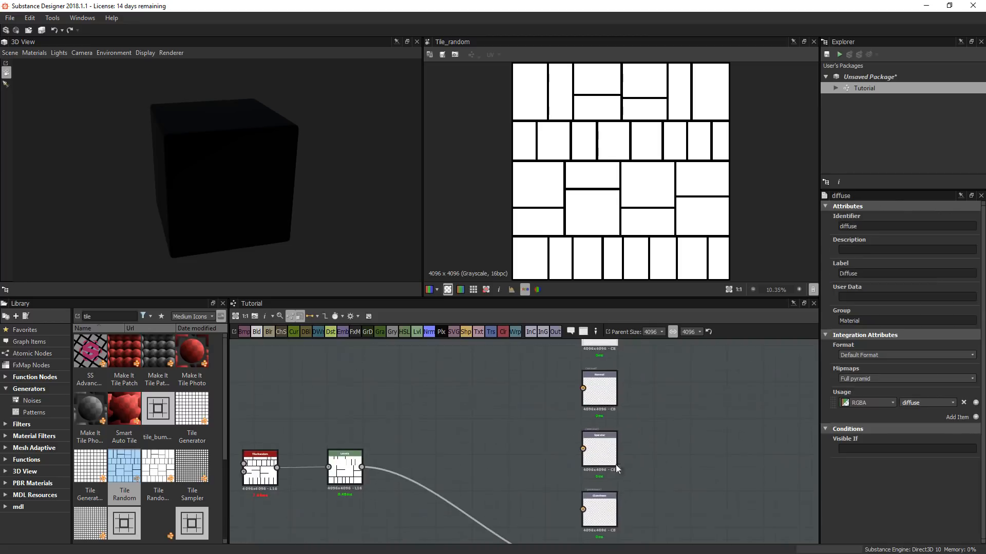
middle_drag(536, 340, 543, 424)
middle_drag(587, 484, 586, 478)
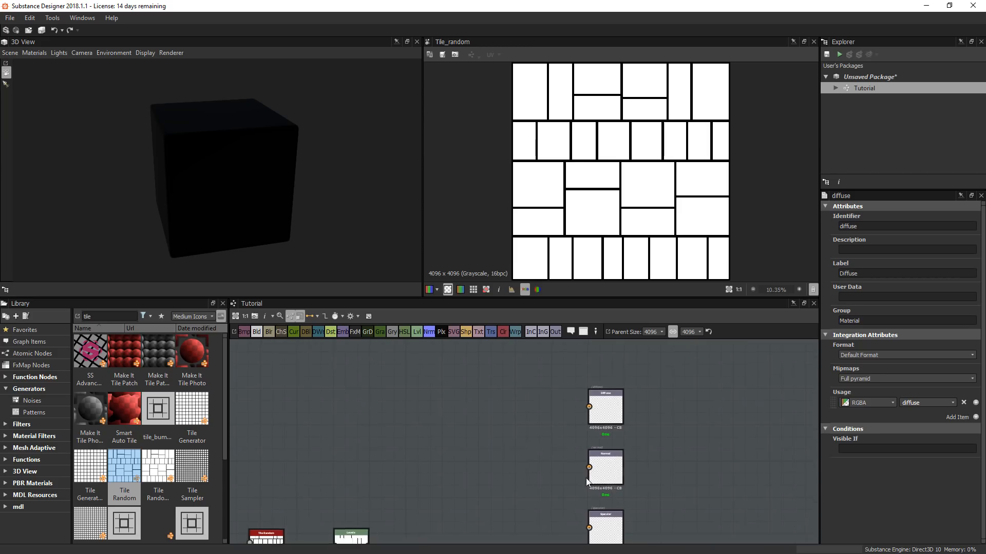
scroll(586, 479, up, 3)
- Add a Height to Normal World Units node and connect the Levels output to its input
middle_drag(383, 473, 408, 455)
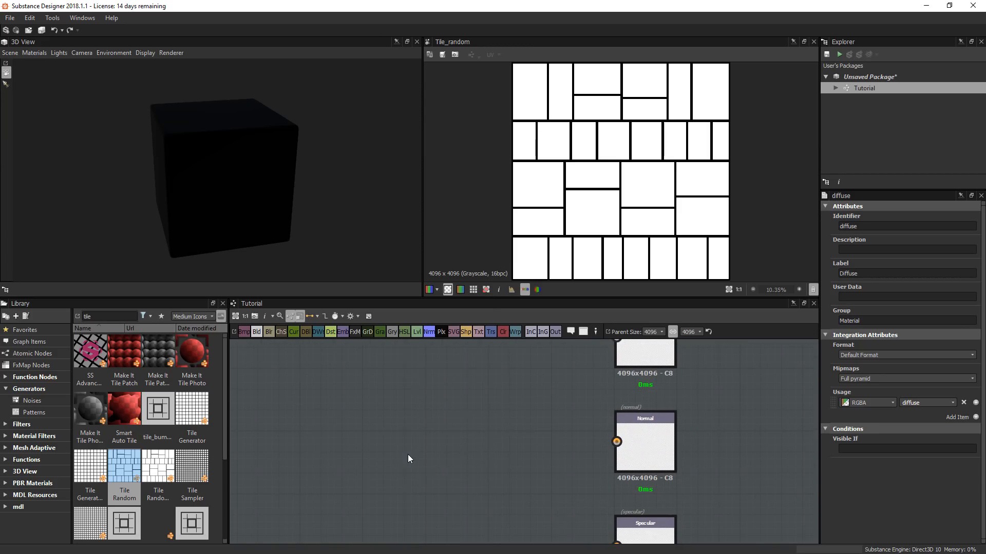
key(space)
text(normal)
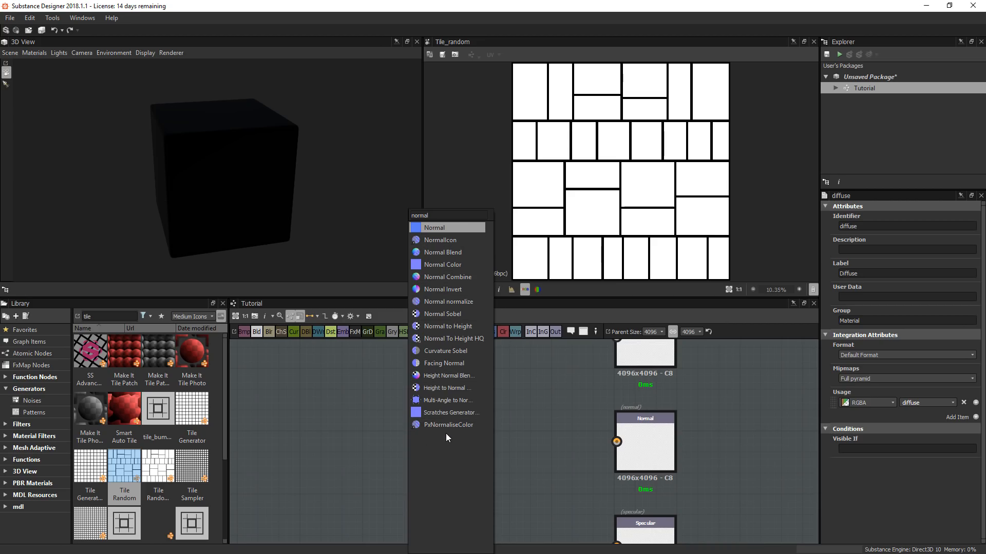
click(449, 388)
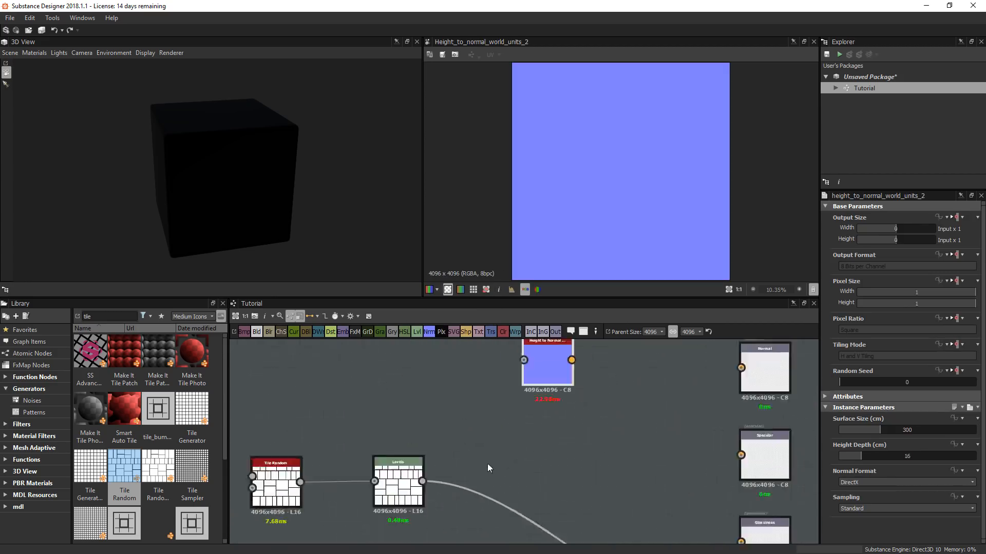
scroll(488, 464, down, 2)
drag(448, 475, 517, 389)
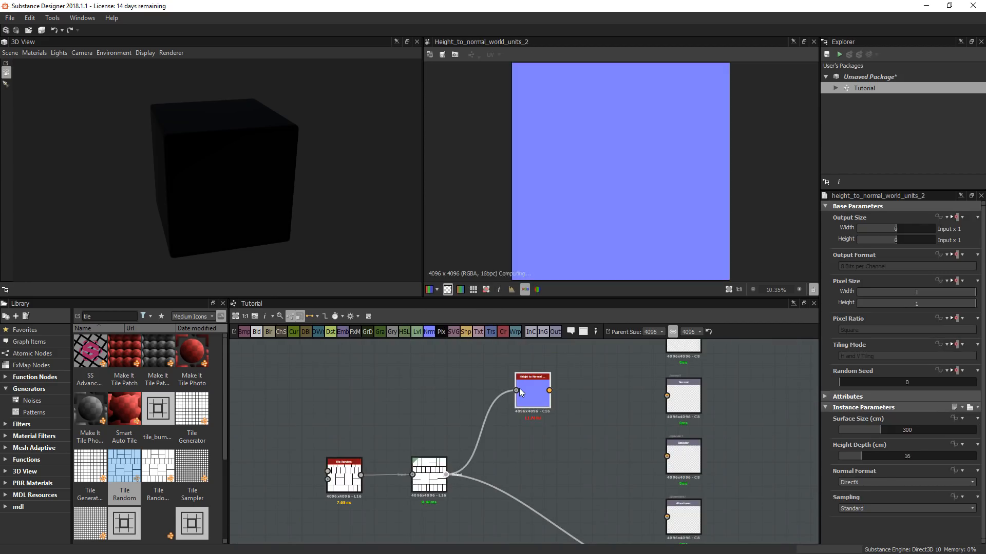
- Connect the Height to Normal World Units node to the Normal output node and place it level with that output
scroll(659, 170, up, 3)
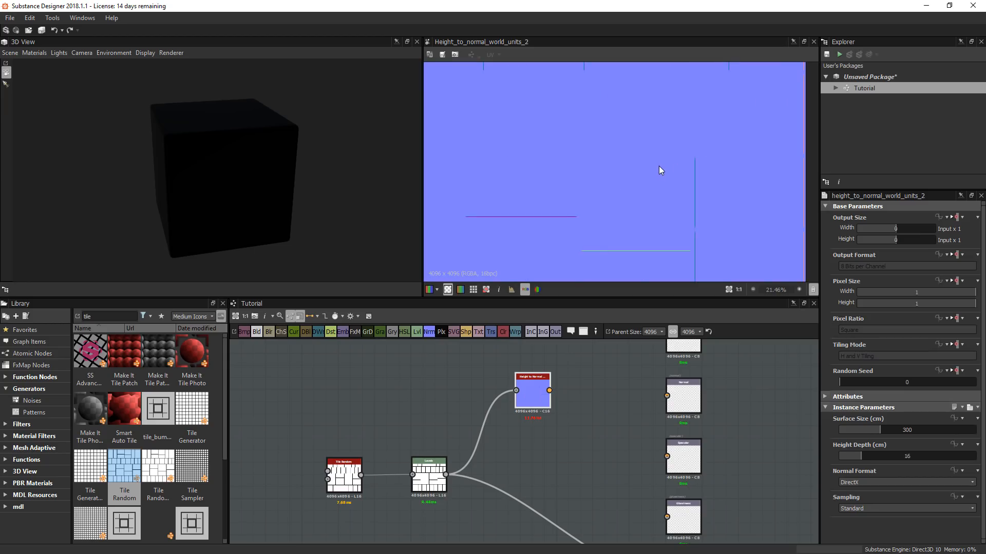
drag(549, 391, 667, 395)
drag(530, 389, 547, 394)
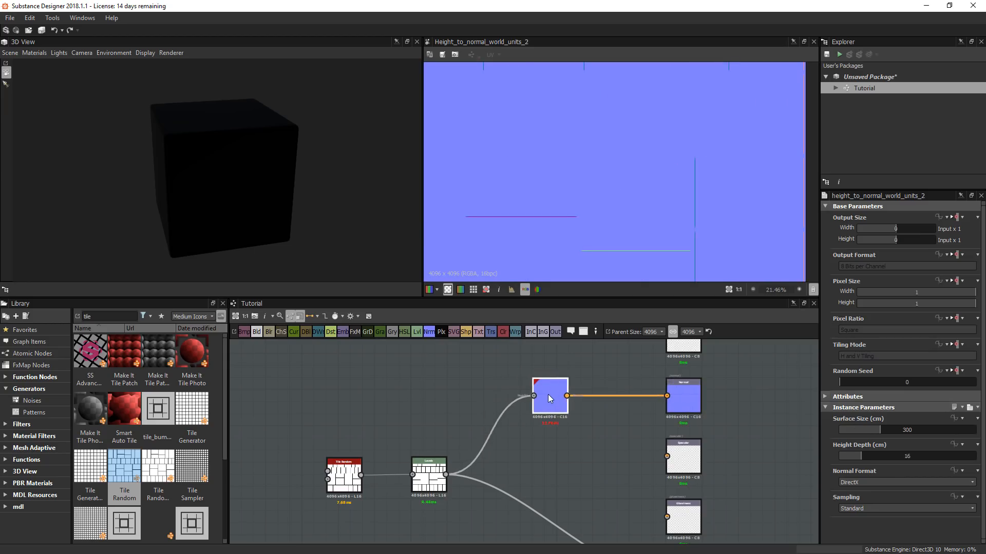
- Add a Uniform Color node set to grey RGB 122, connect it to the Diffuse output, and check the cube in the 3D preview
scroll(658, 386, up, 1)
middle_drag(658, 386, 625, 469)
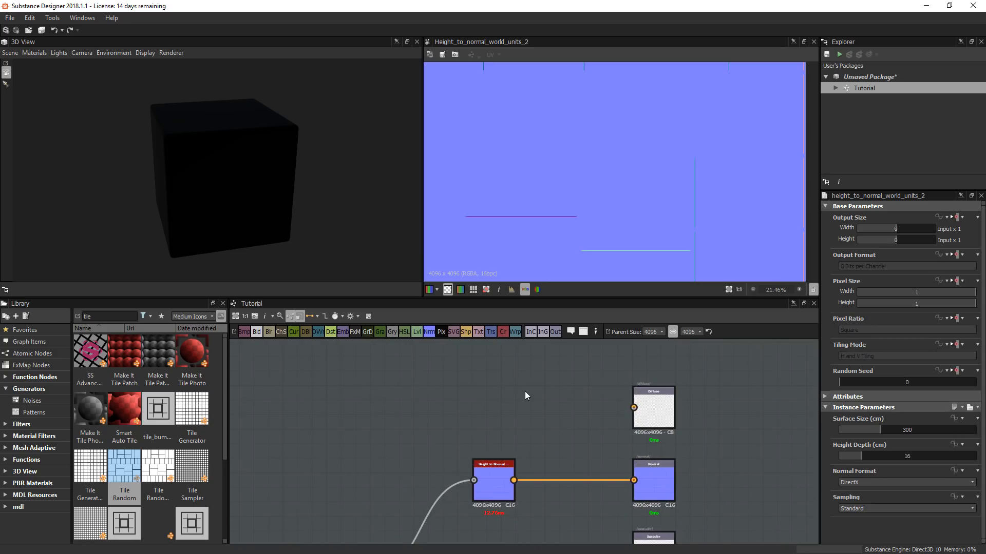
click(503, 331)
drag(519, 426, 519, 406)
click(855, 447)
drag(494, 321, 473, 328)
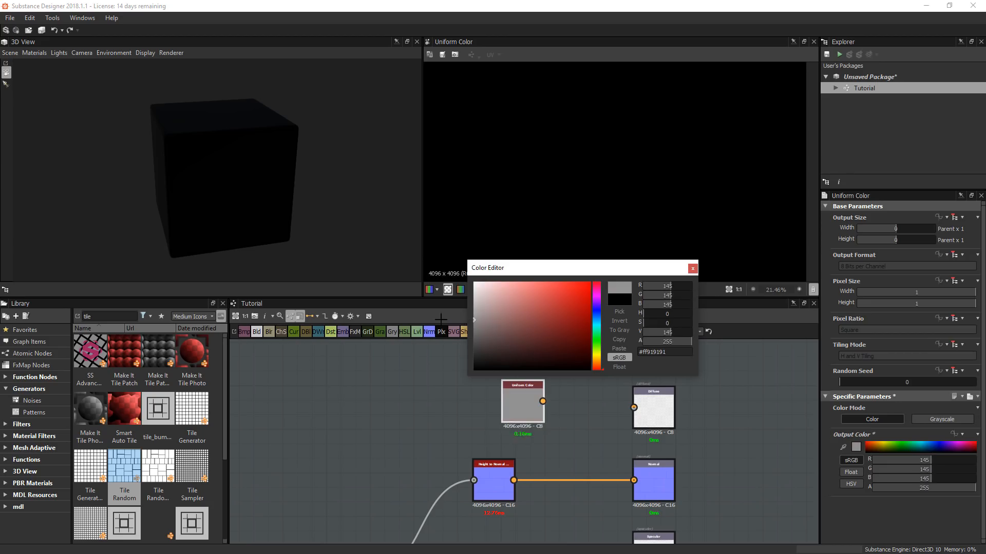
click(693, 269)
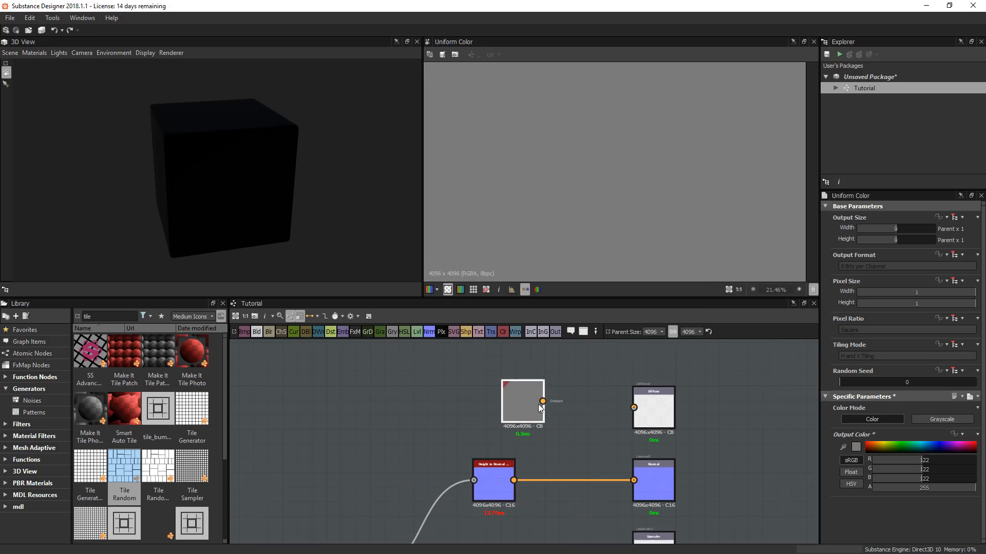
drag(543, 401, 494, 384)
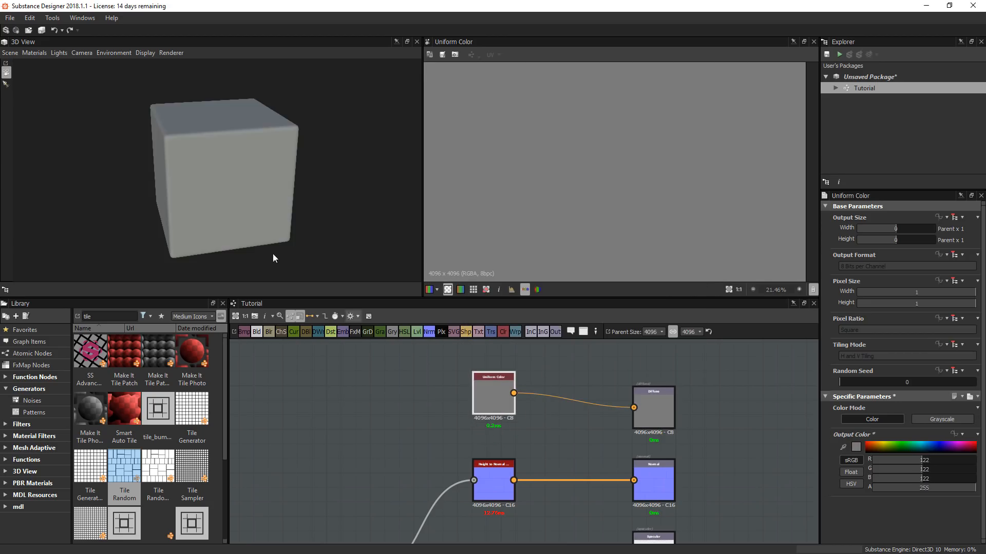
mouse_move(239, 188)
mouse_down()
mouse_move(198, 159)
mouse_move(271, 179)
mouse_move(293, 156)
mouse_move(405, 180)
mouse_move(290, 165)
mouse_move(260, 177)
mouse_move(273, 187)
mouse_move(348, 183)
mouse_move(275, 168)
mouse_move(262, 189)
mouse_move(266, 177)
mouse_move(250, 181)
mouse_up()
scroll(246, 170, up, 3)
scroll(245, 171, up, 2)
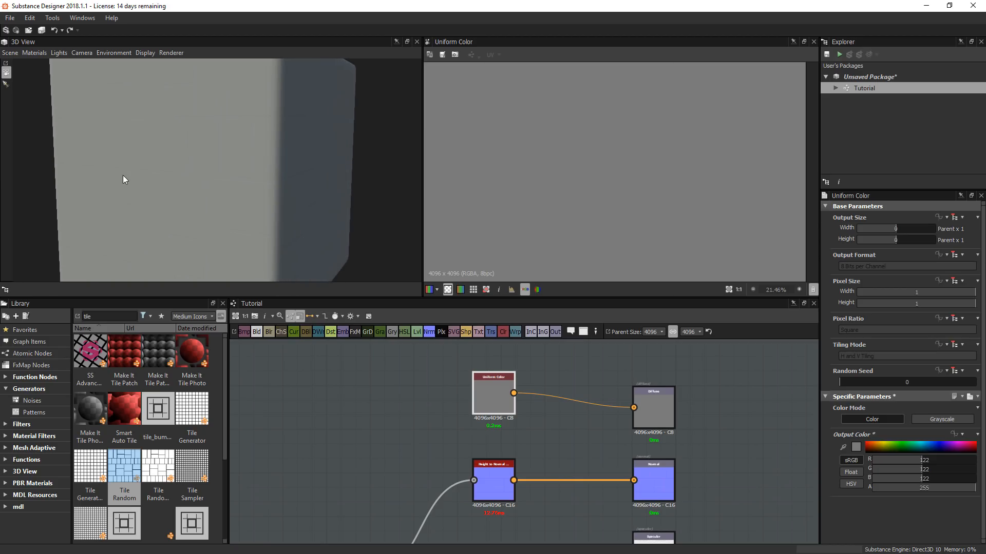
drag(123, 179, 191, 210)
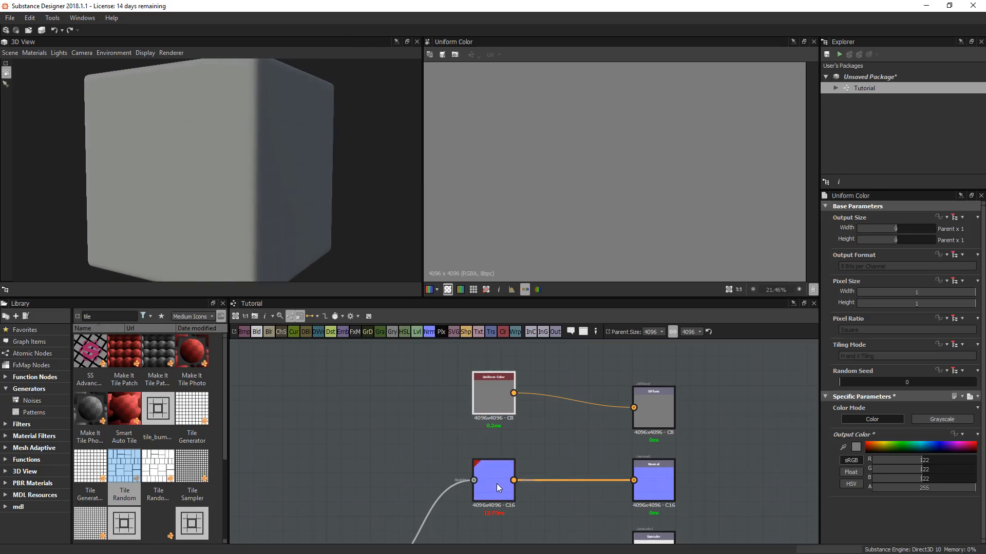
- Add a PBR Dielectric F0 node and connect it to the Specular output node
middle_drag(652, 539, 629, 431)
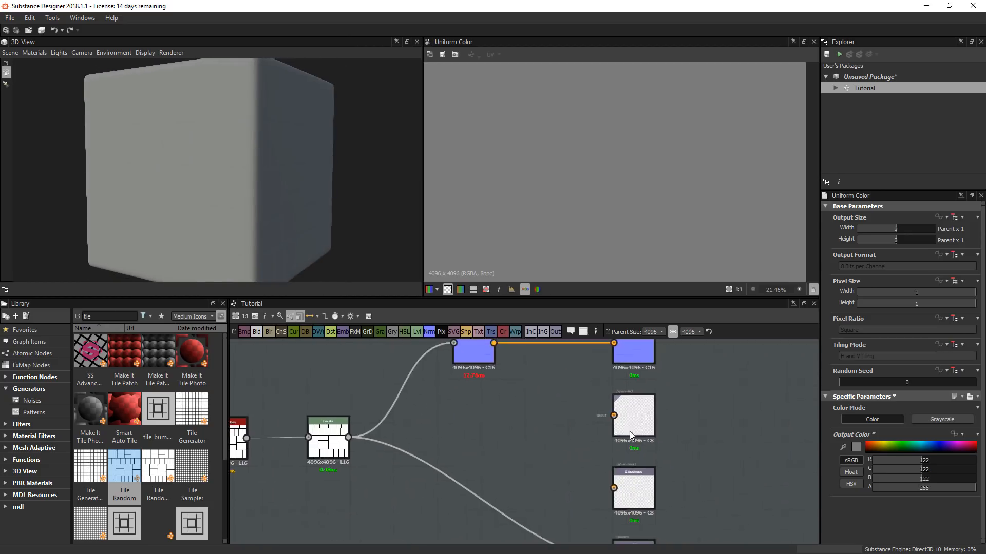
scroll(630, 435, up, 3)
key(space)
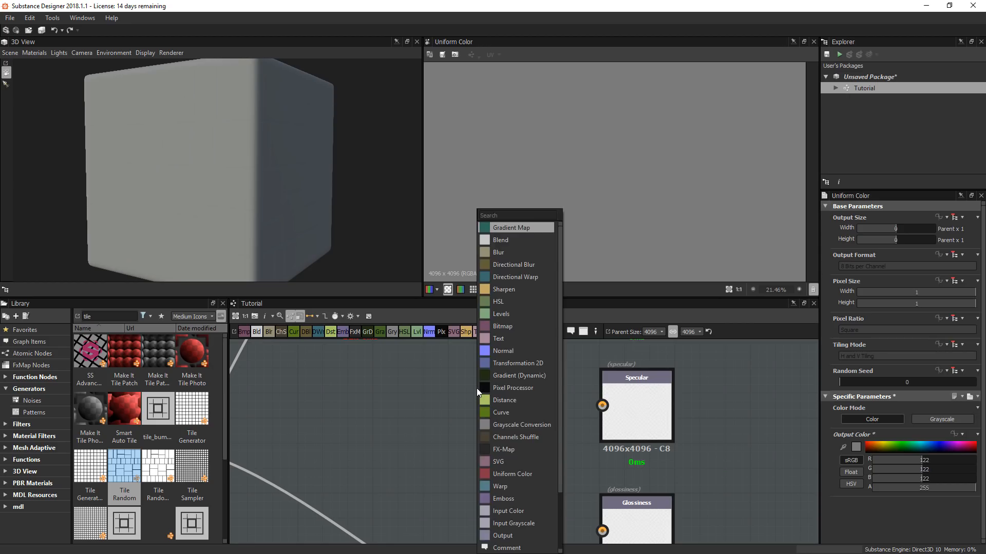
text(pbr)
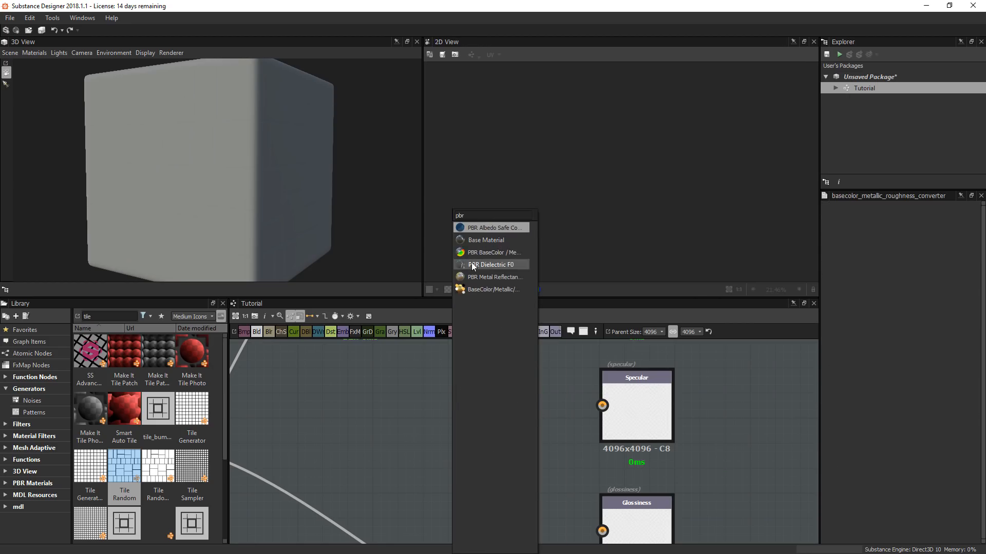
click(482, 264)
drag(476, 430, 602, 405)
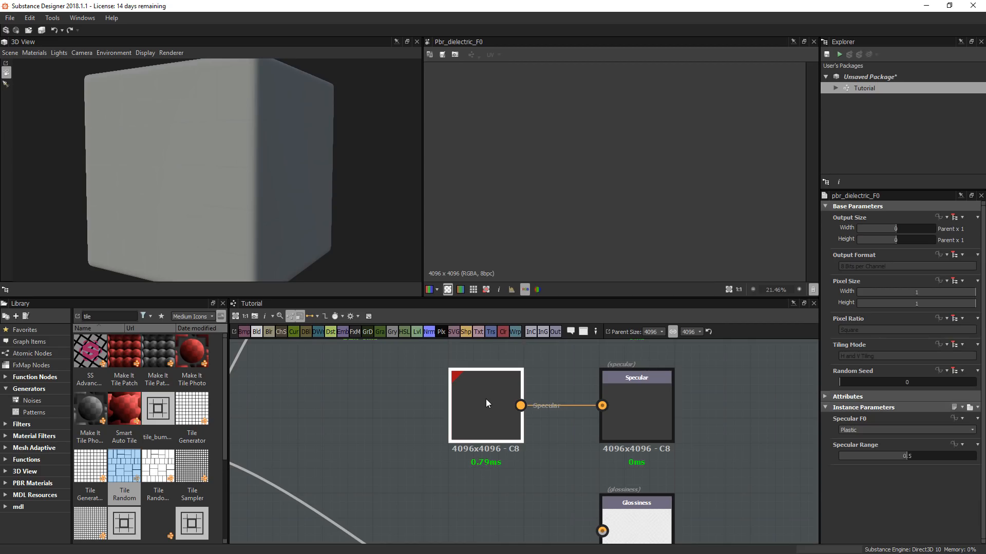
drag(485, 399, 496, 399)
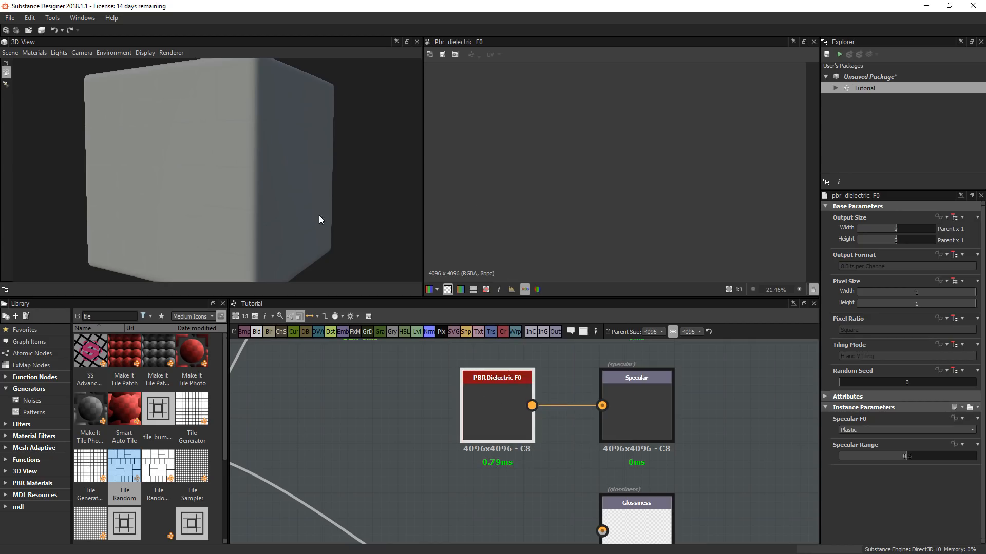
- Add a Uniform Color node in Grayscale mode with value 130 and connect it to the Glossiness output node
middle_drag(580, 491, 531, 389)
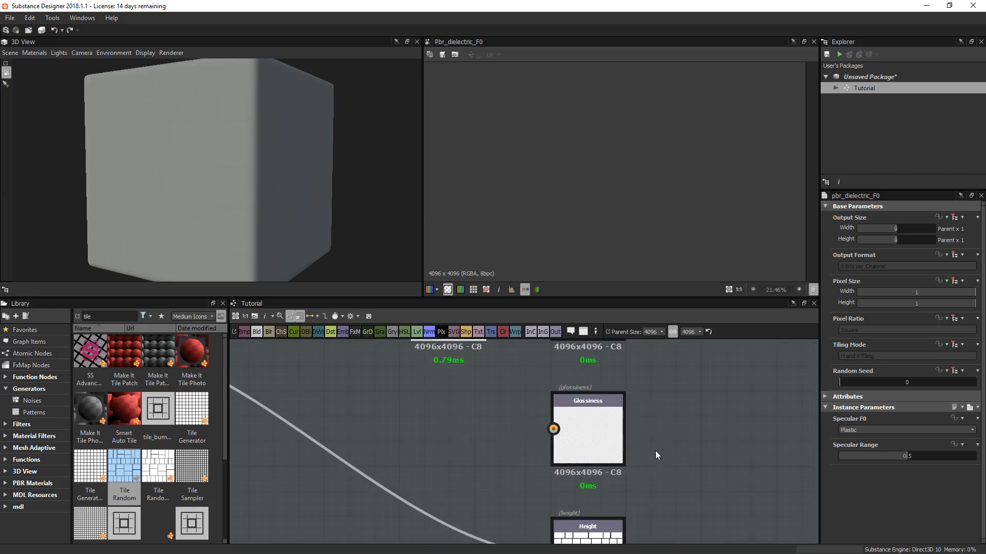
click(502, 333)
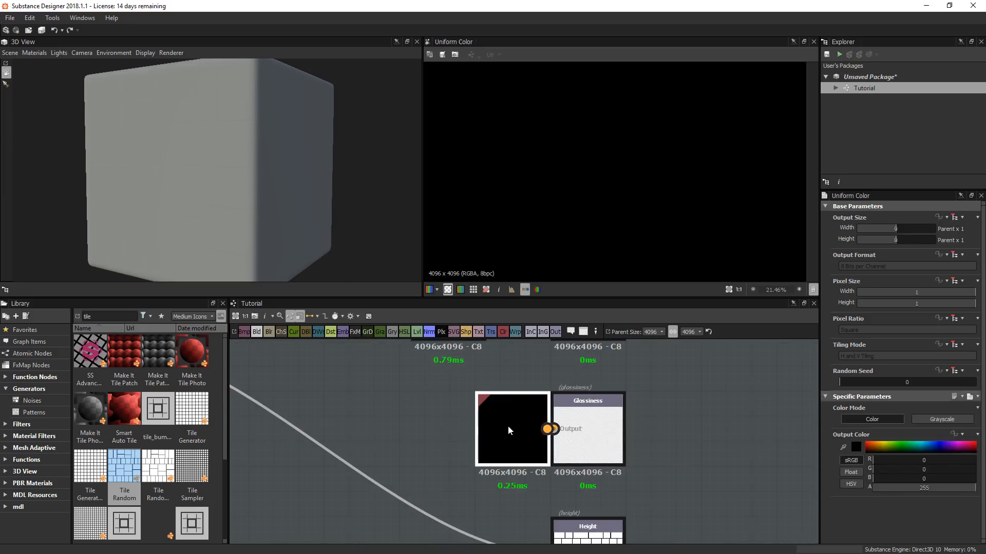
drag(508, 426, 553, 429)
click(952, 421)
mouse_move(925, 449)
mouse_down()
mouse_move(912, 448)
mouse_move(921, 449)
mouse_up()
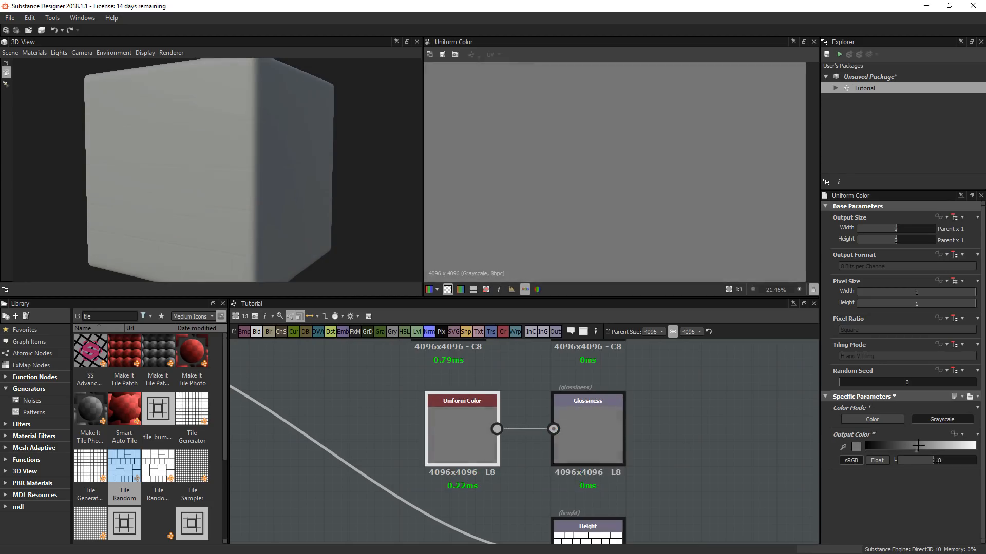
drag(220, 149, 220, 173)
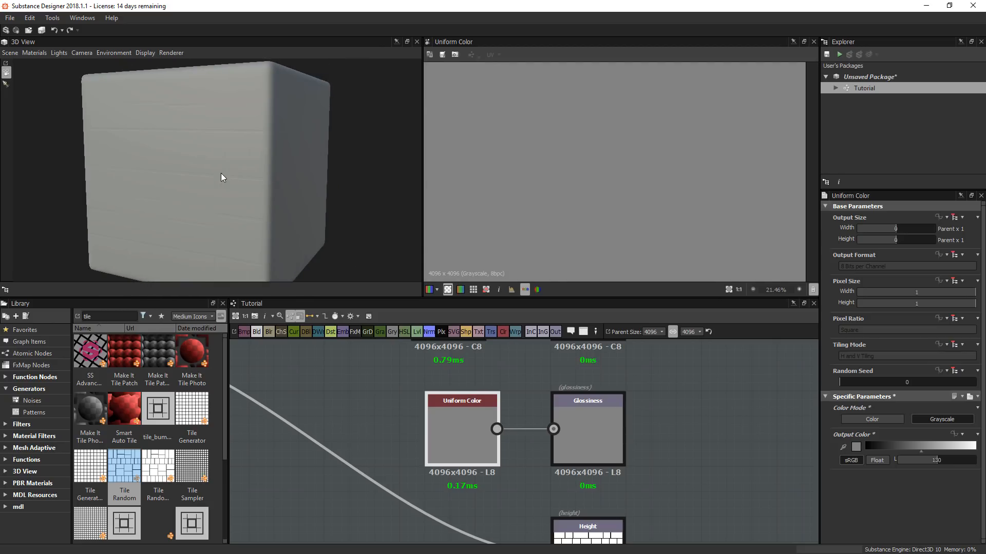
- Add an Output node below the Height output and set its identifier and description to AO
scroll(488, 475, down, 6)
middle_drag(534, 494, 559, 498)
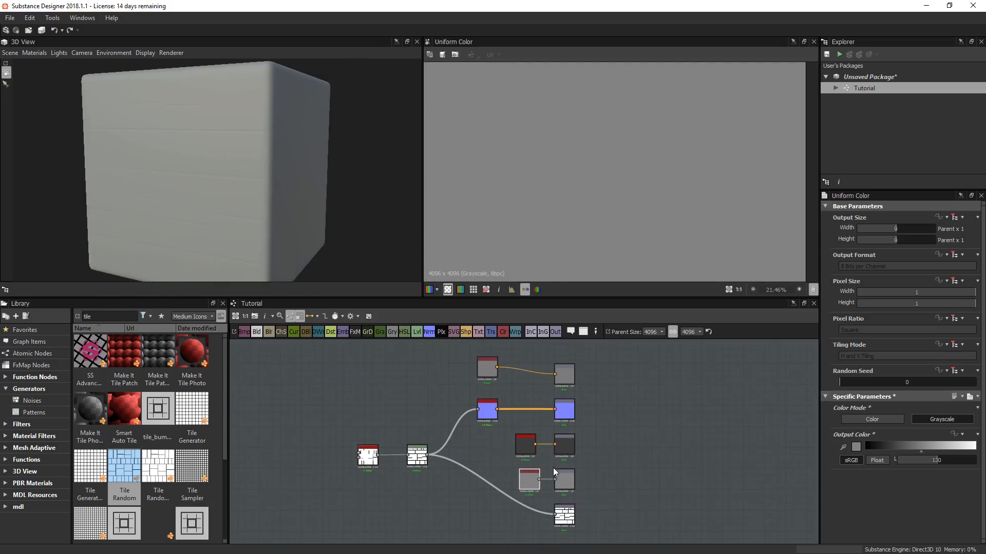
middle_drag(579, 529, 569, 445)
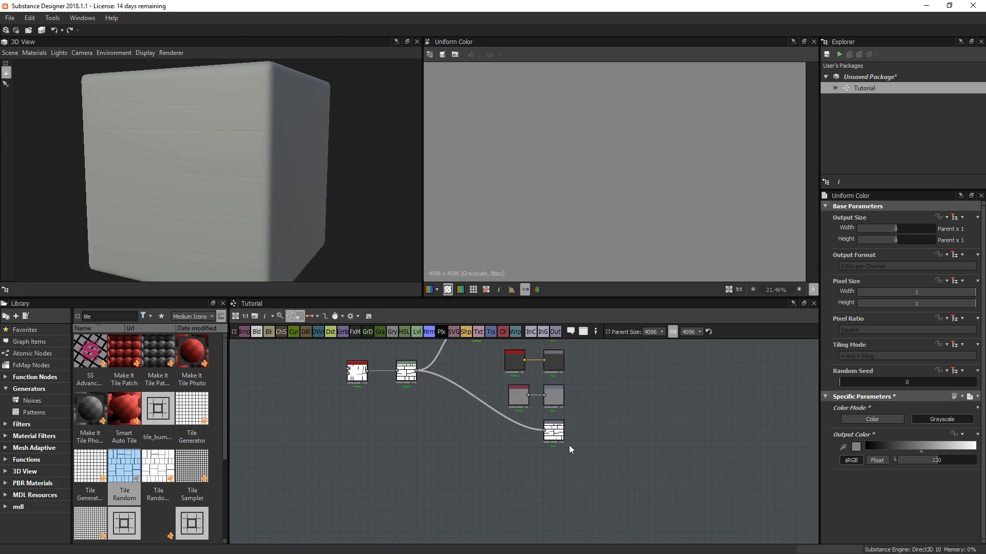
click(555, 332)
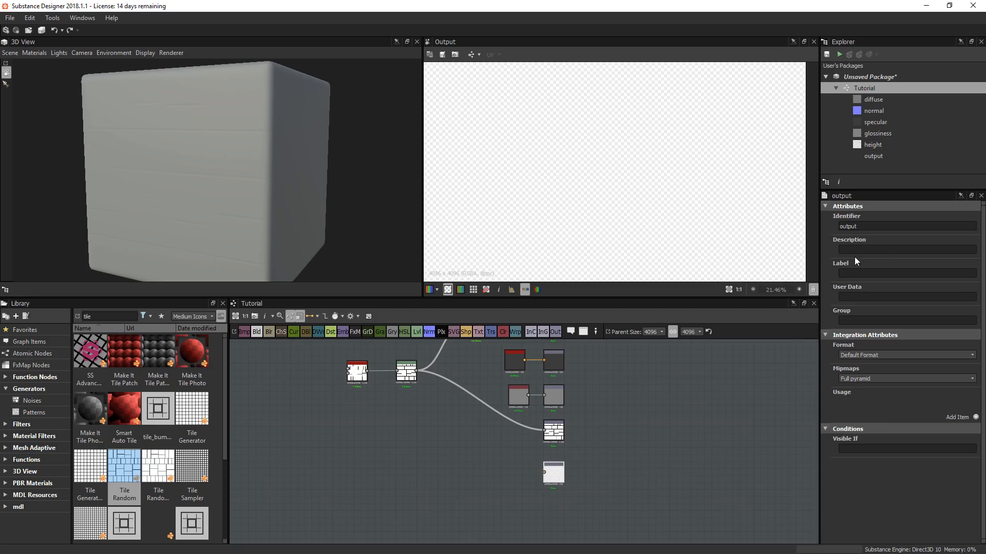
scroll(565, 415, up, 5)
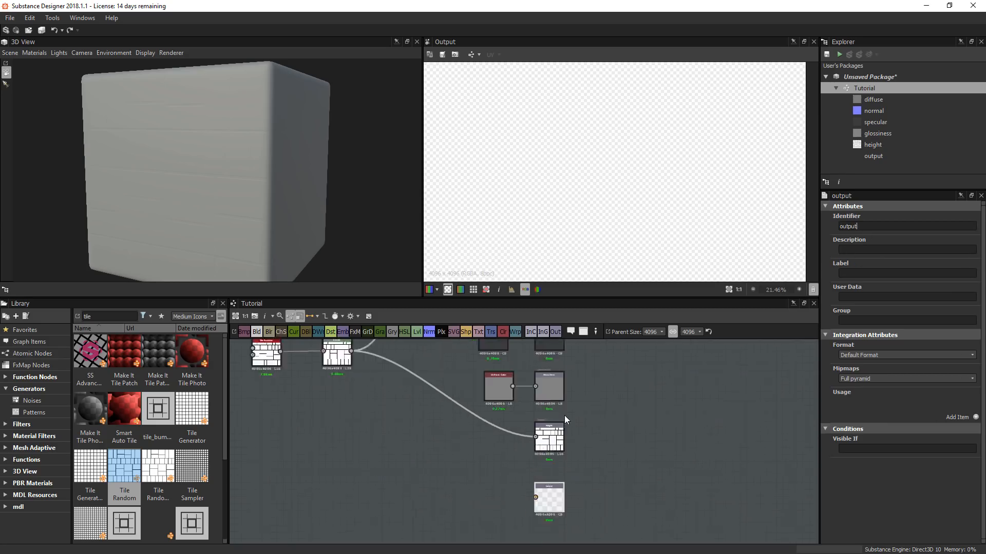
key(ctrl+a)
text(AO)
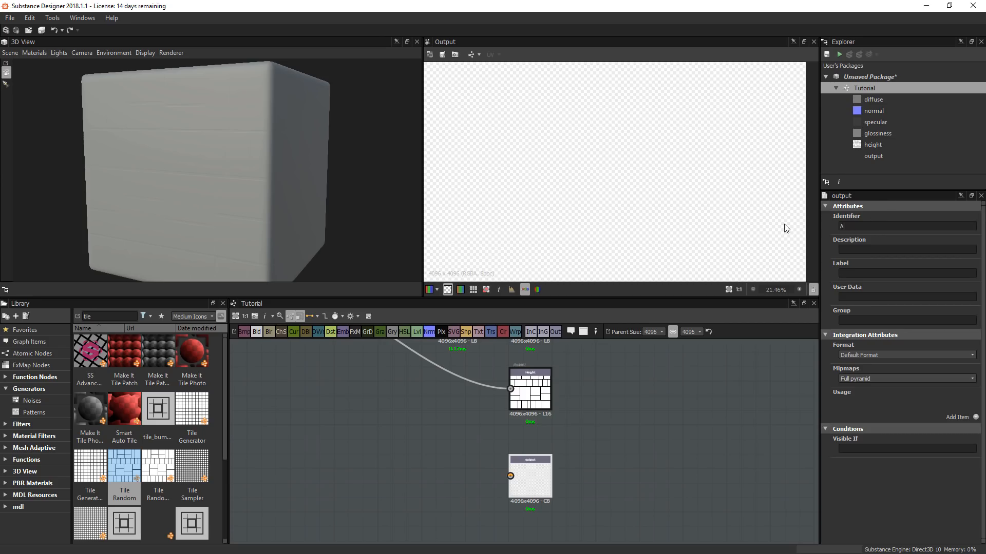
click(859, 253)
text(AO)
- Add an ambientOcclusion usage to the AO output and assign the output to the cube's Ambient Occlusion channel in the 3D view
click(876, 356)
click(876, 364)
click(867, 378)
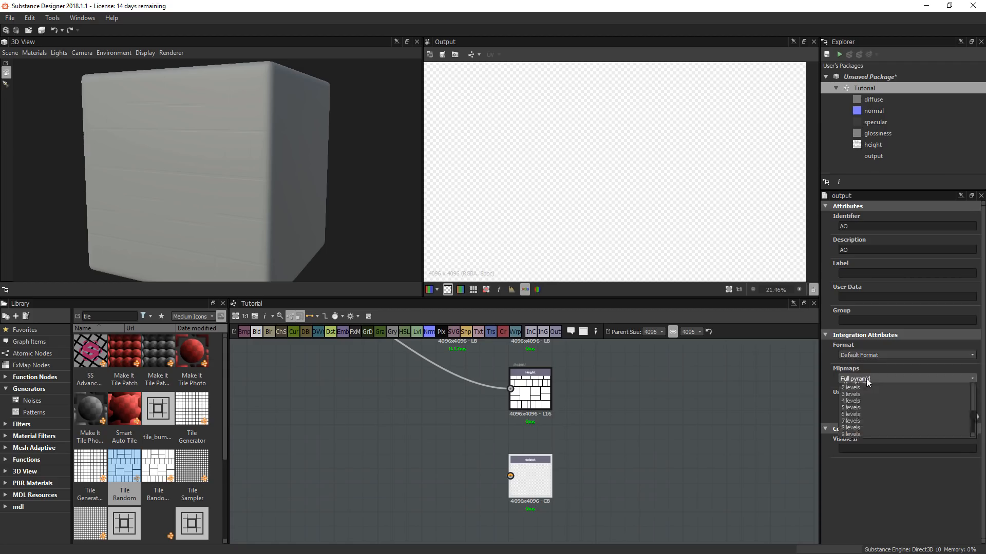
click(867, 379)
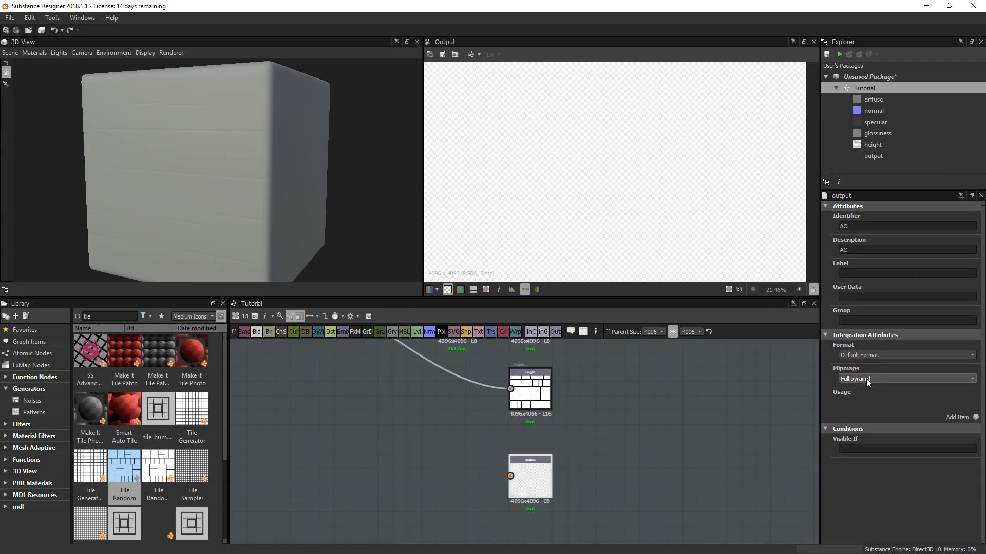
click(975, 417)
click(952, 403)
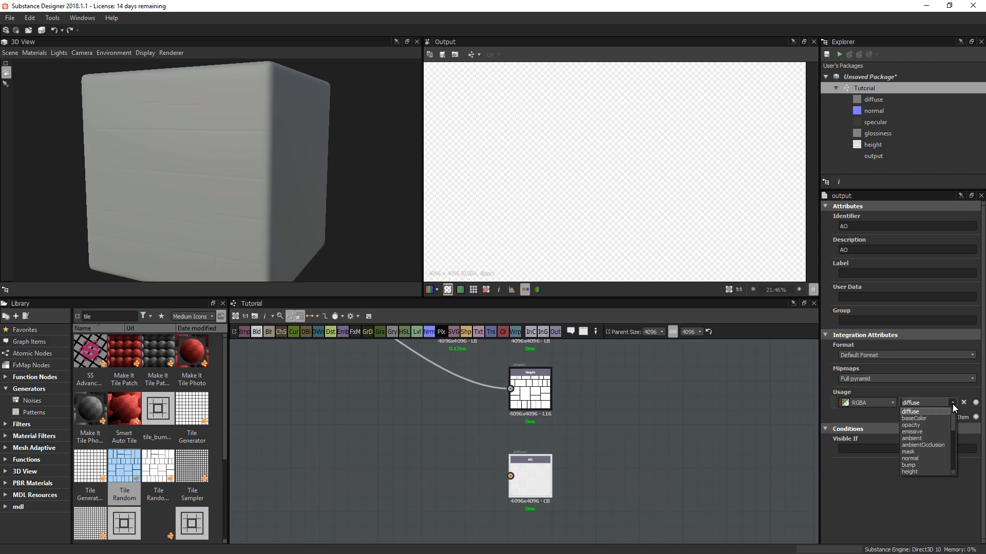
click(936, 445)
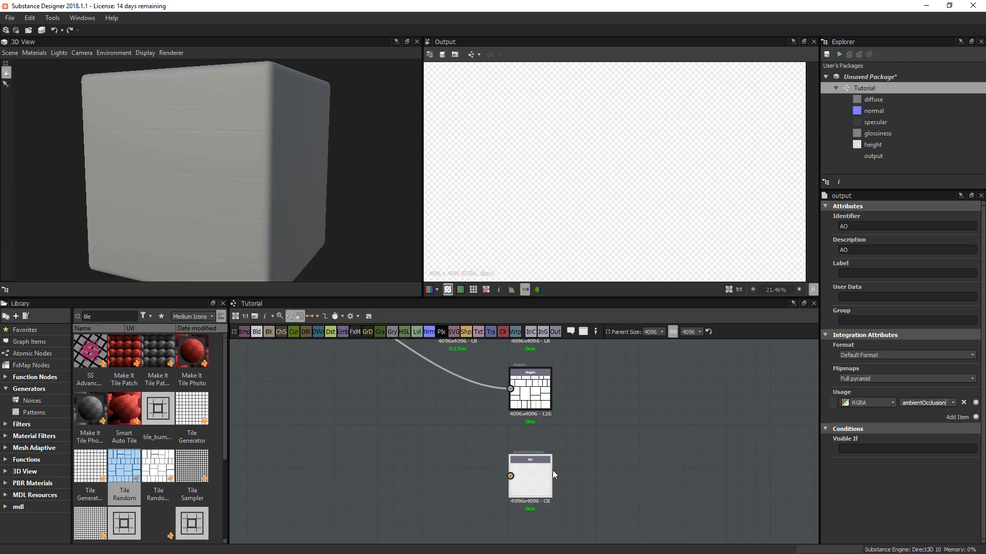
drag(437, 262, 257, 132)
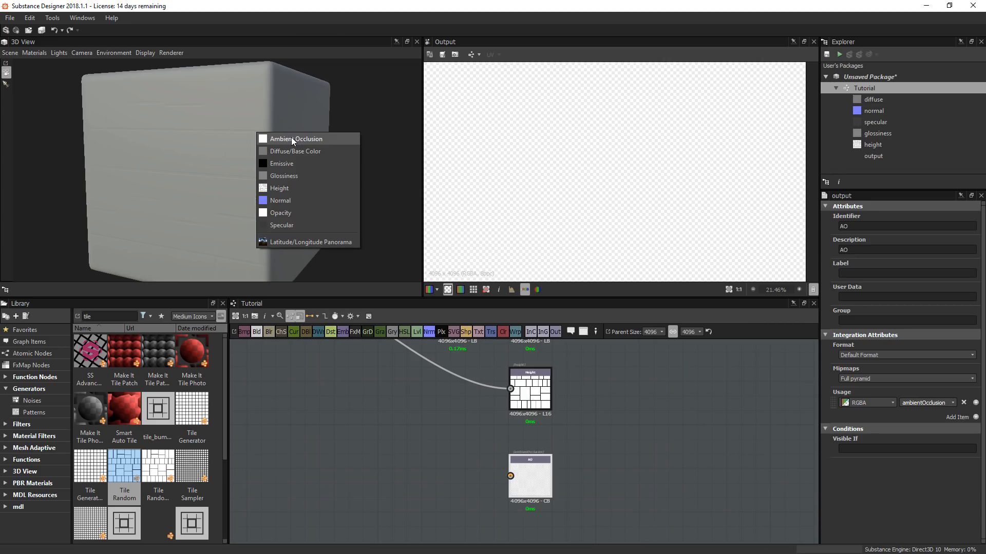
click(293, 139)
- Add an Ambient Occlusion (HBAO) node and connect it between the Levels node and the AO output
middle_drag(478, 402, 515, 433)
scroll(558, 461, down, 2)
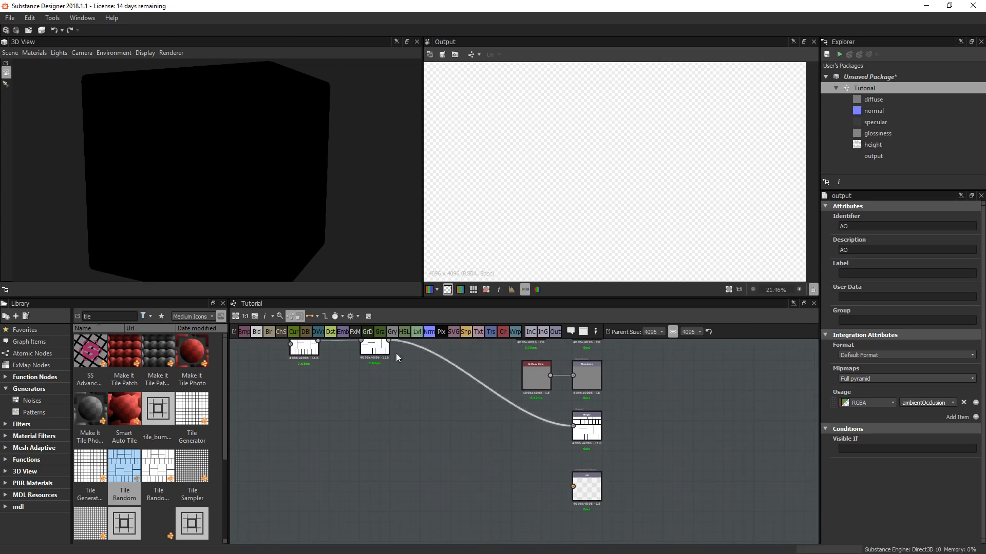
middle_drag(492, 468, 498, 488)
key(space)
text(ambien)
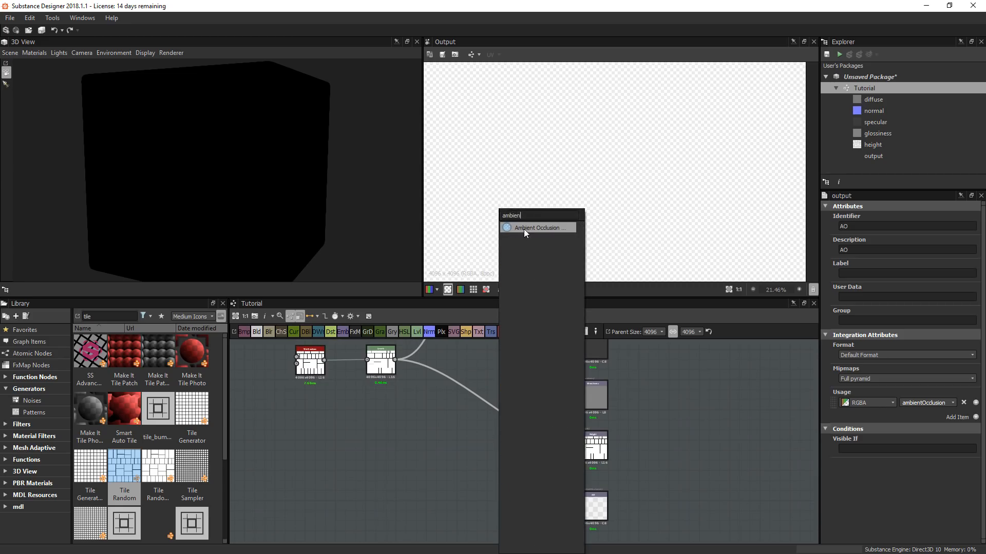
click(523, 229)
drag(394, 360, 579, 505)
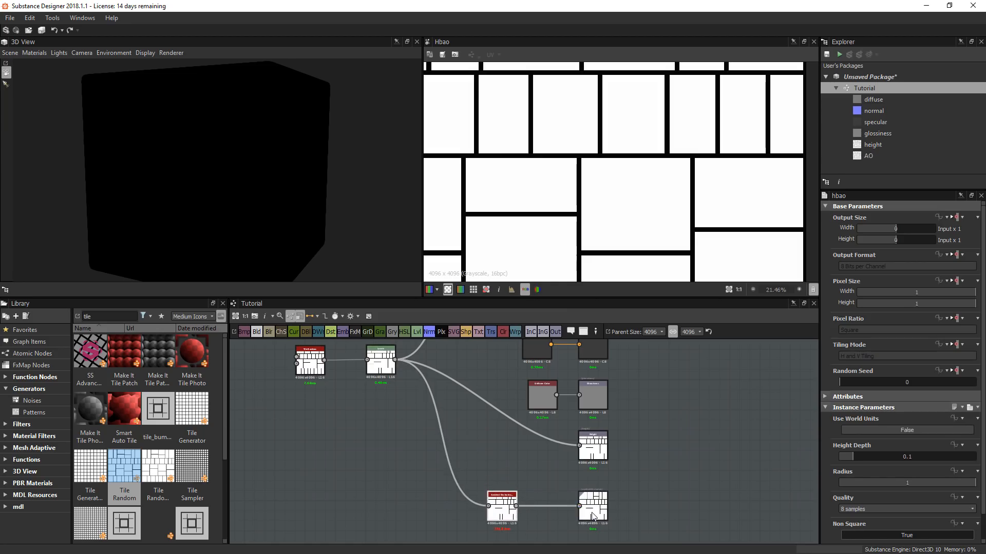
drag(507, 507, 478, 507)
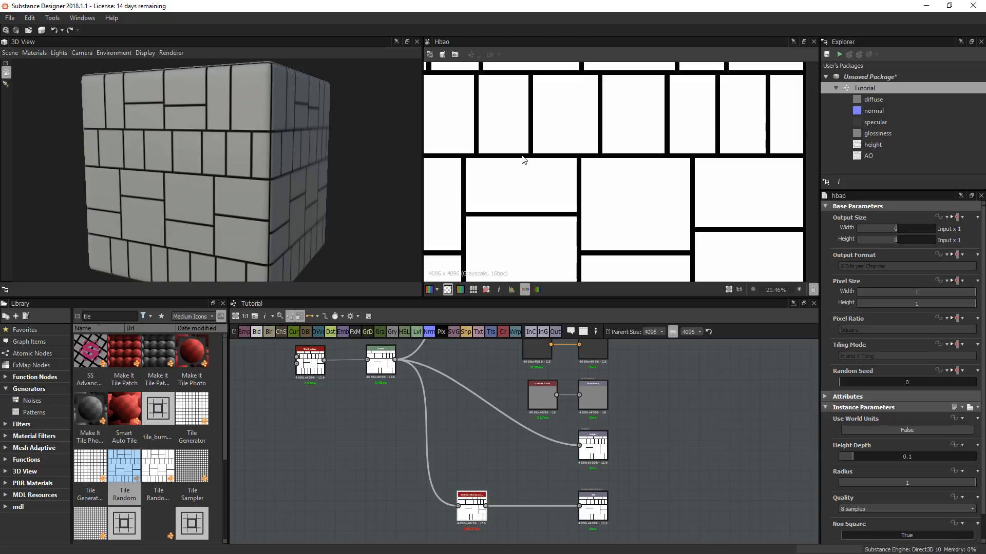
- Insert a Levels node between the Ambient Occlusion node and the AO output, raise its output black level to mid-grey, and even out the node spacing
middle_drag(497, 491, 463, 414)
scroll(463, 414, up, 4)
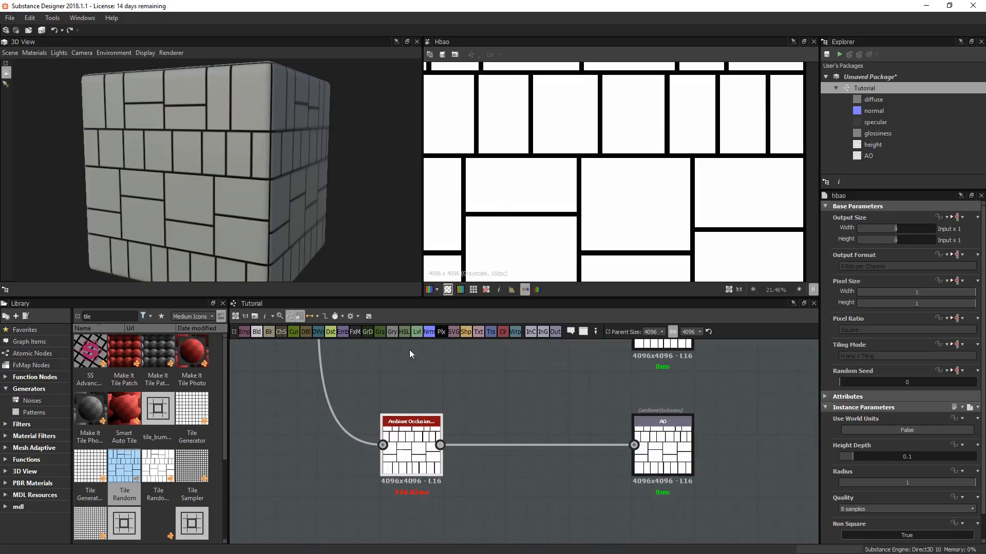
drag(416, 332, 533, 444)
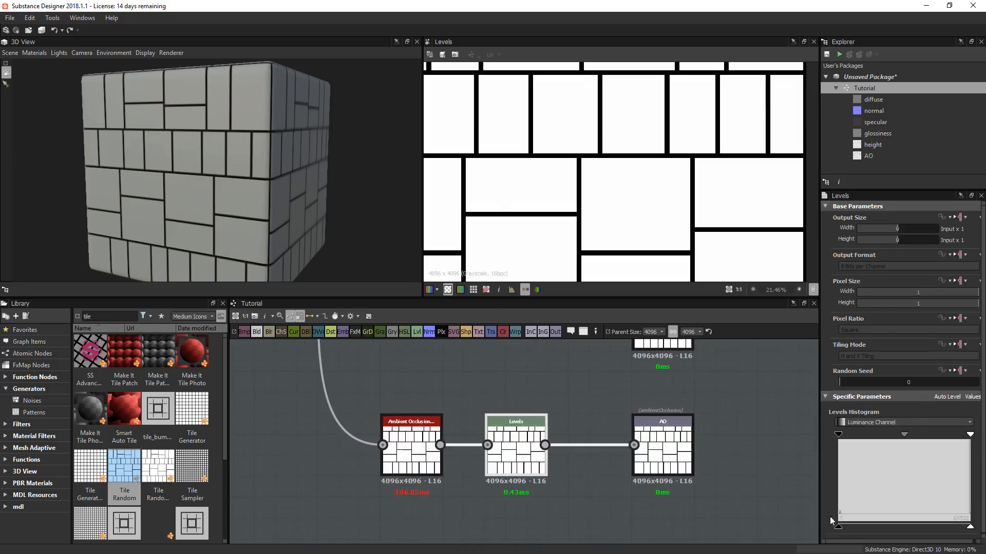
drag(838, 526, 920, 528)
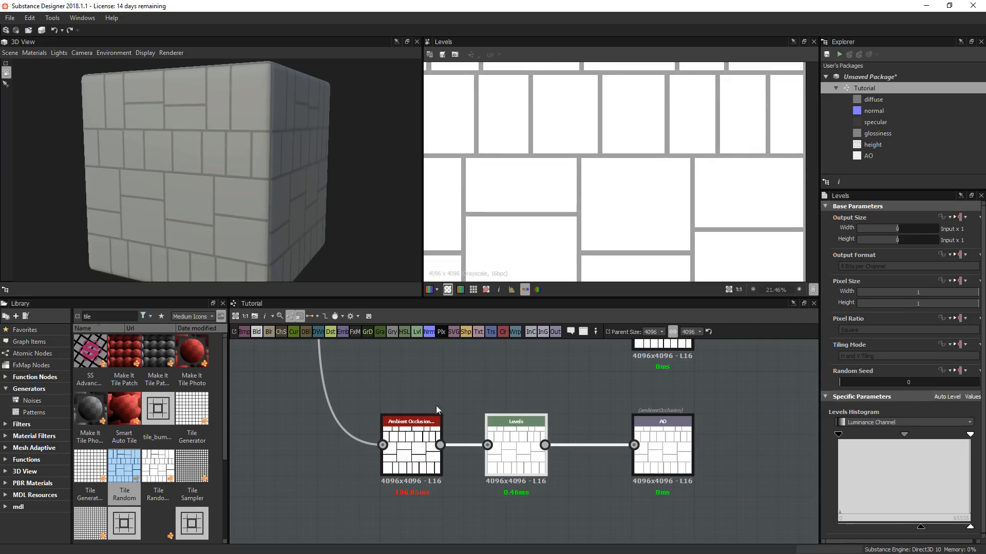
drag(515, 437, 557, 436)
drag(411, 436, 453, 436)
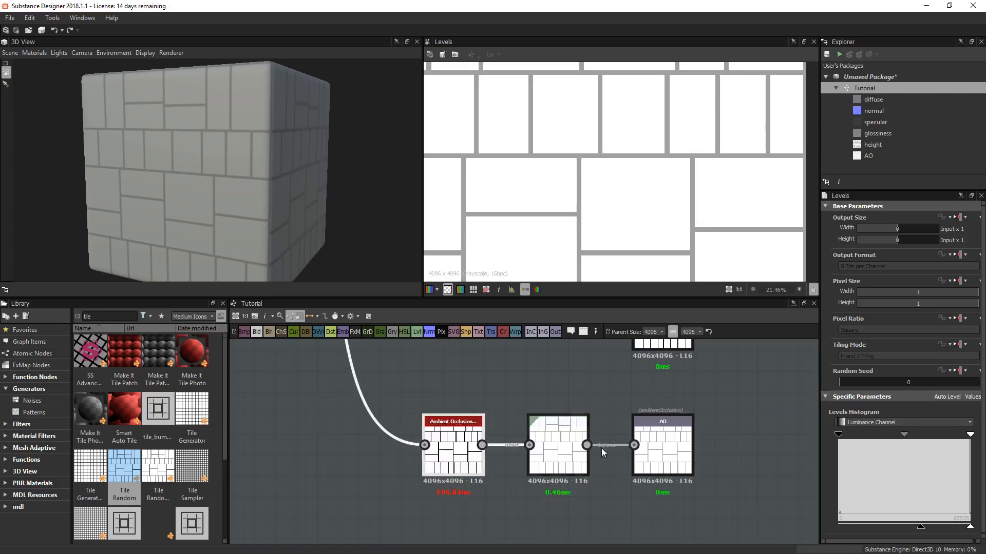
- Open the Default material's settings for editing in the 3D view and set the Height Scale to 1
scroll(601, 448, down, 3)
scroll(538, 381, down, 3)
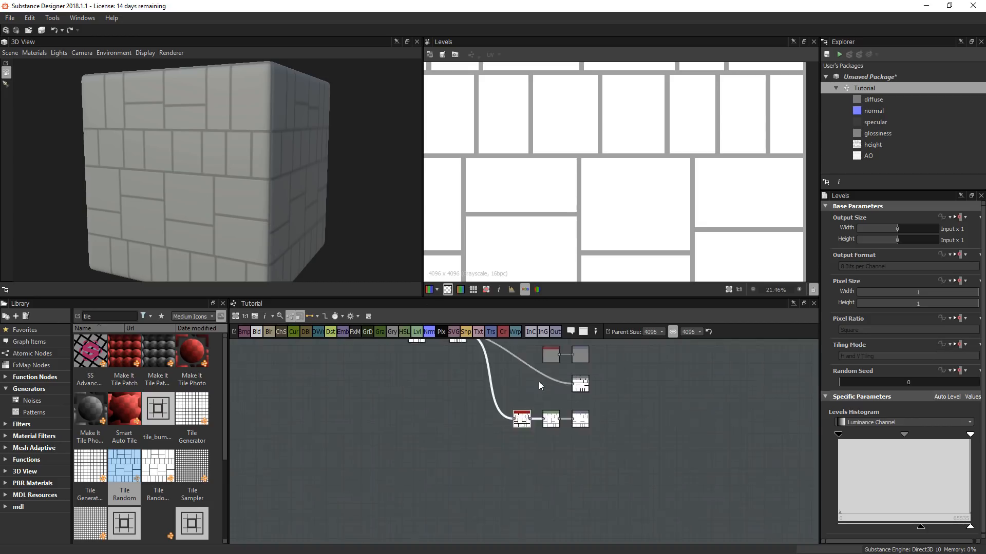
middle_drag(538, 381, 548, 424)
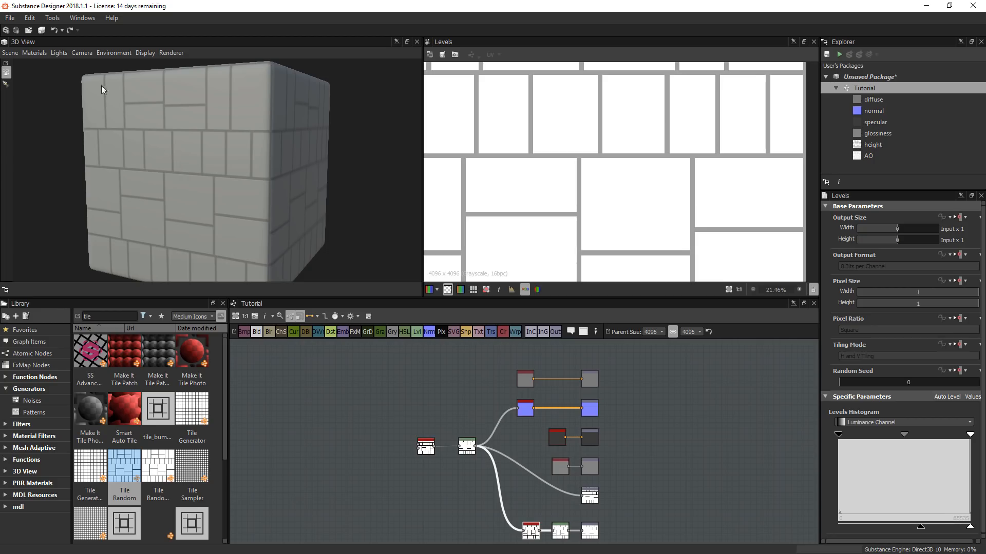
click(43, 54)
mouse_move(38, 64)
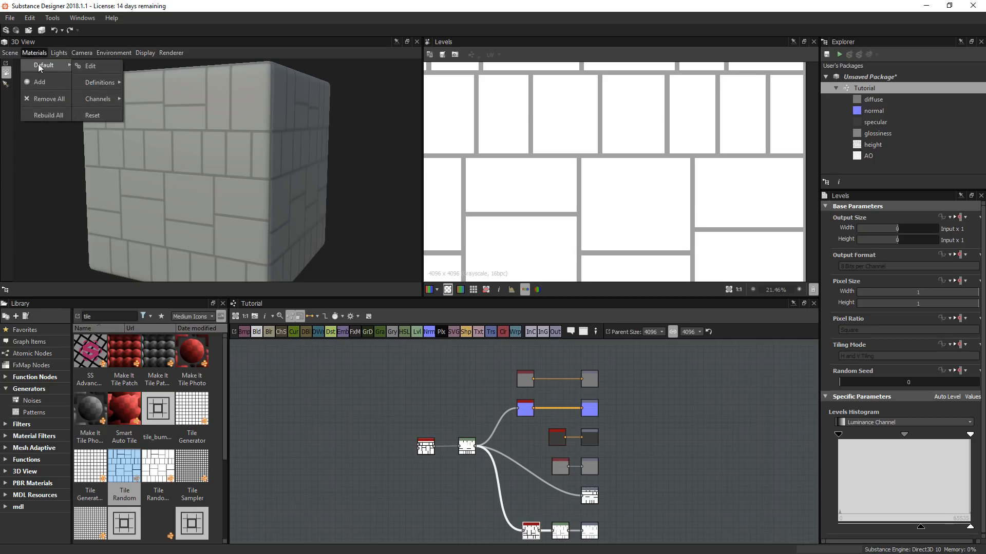
click(98, 65)
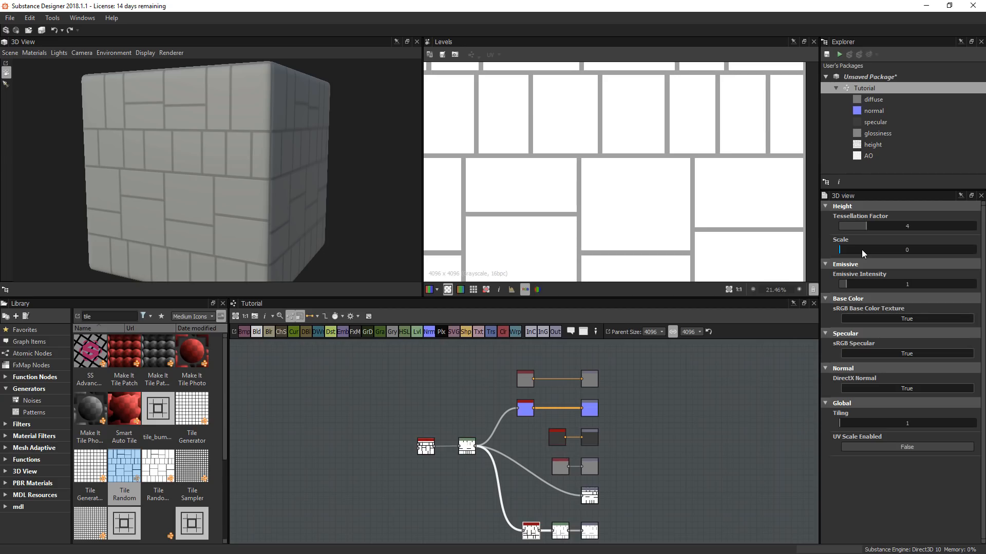
drag(861, 249, 915, 250)
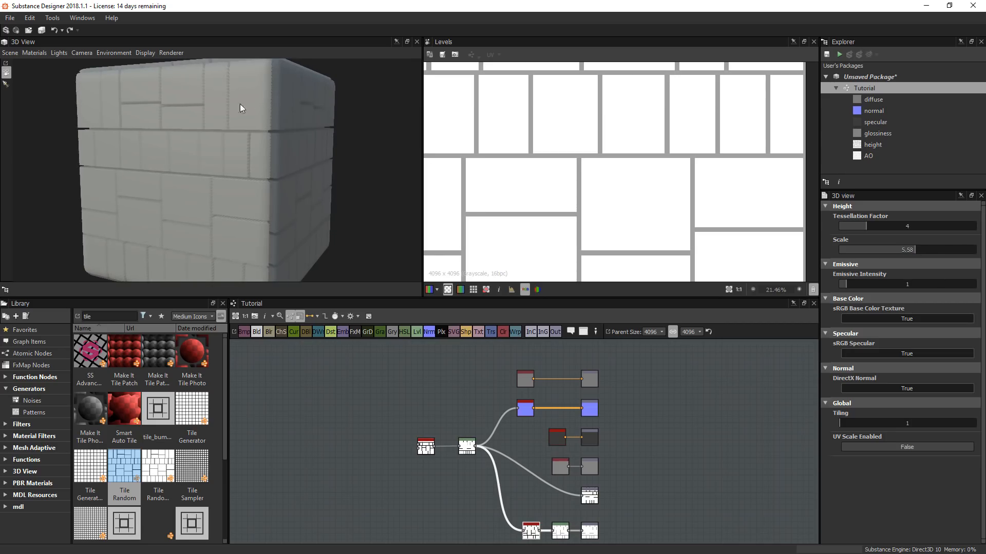
double_click(927, 249)
text(1)
key(Return)
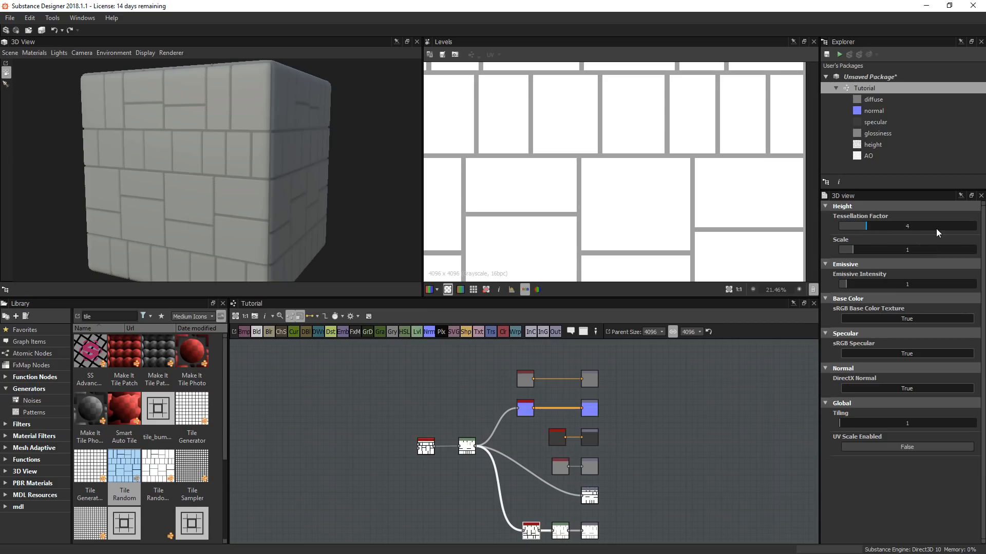
- Raise the material's Tessellation Factor to 16 and check the displaced tiles on the cube
drag(159, 183, 221, 126)
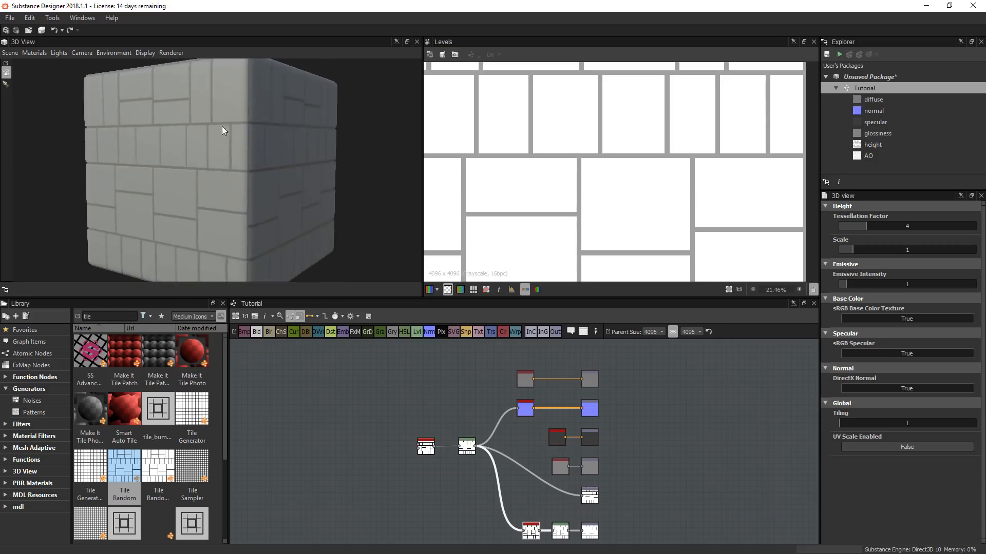
scroll(221, 128, up, 5)
scroll(200, 181, down, 3)
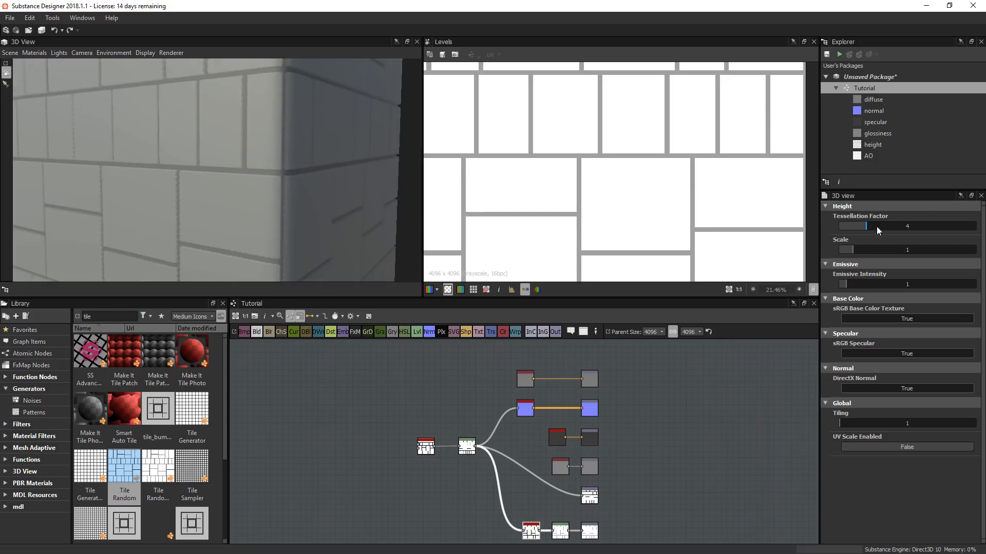
drag(879, 228, 976, 227)
scroll(316, 205, down, 5)
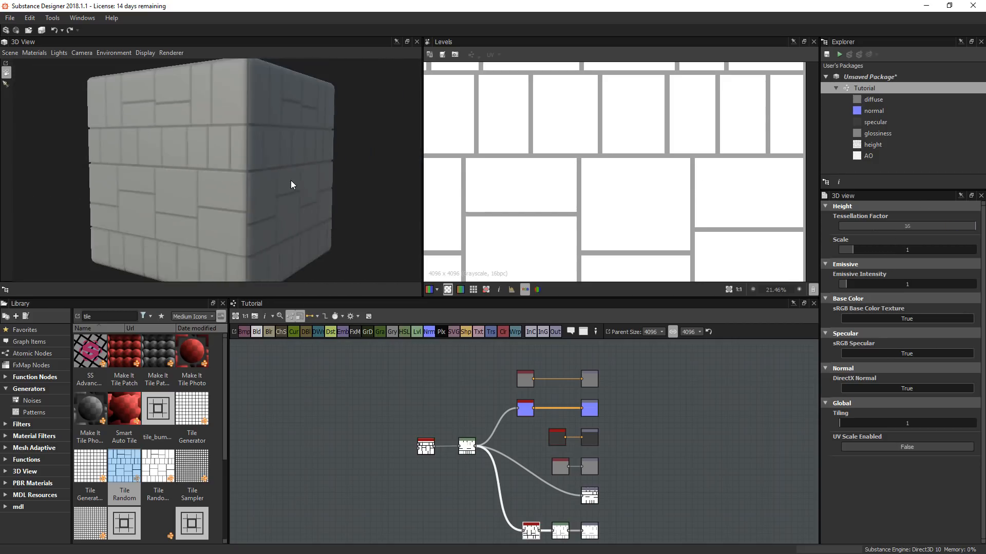
drag(291, 183, 250, 199)
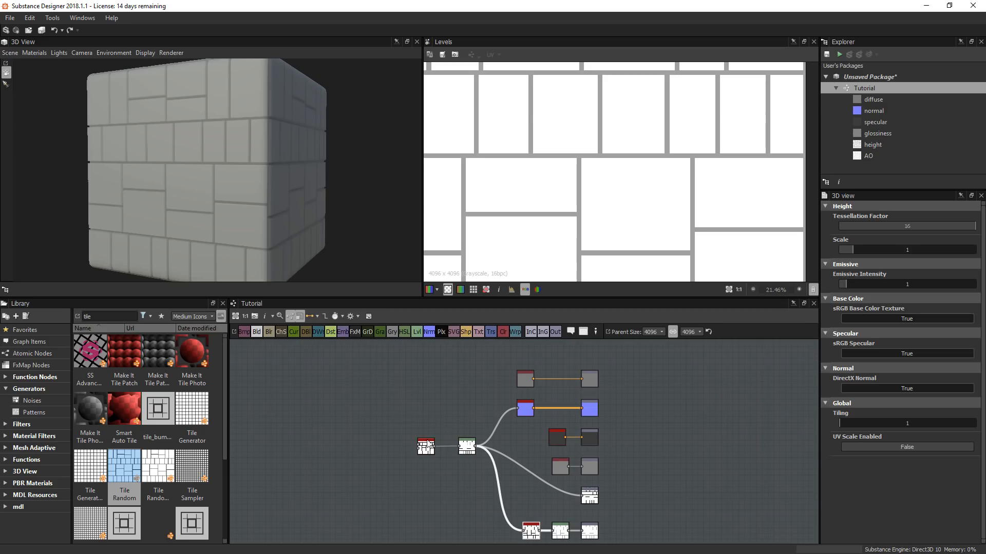
- Move the Tile Random node farther away from the Levels node and line the two up
drag(426, 447, 362, 450)
scroll(392, 460, up, 3)
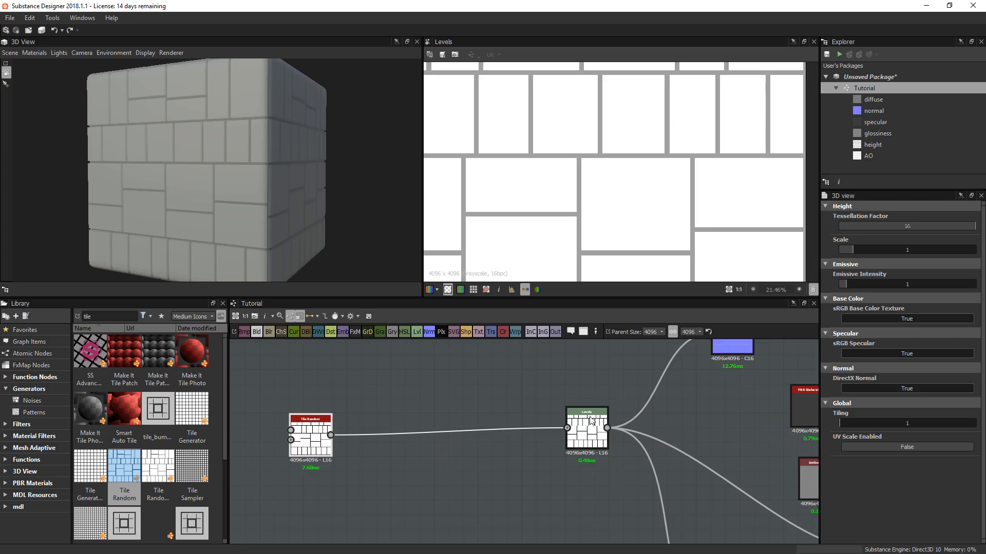
drag(319, 441, 319, 434)
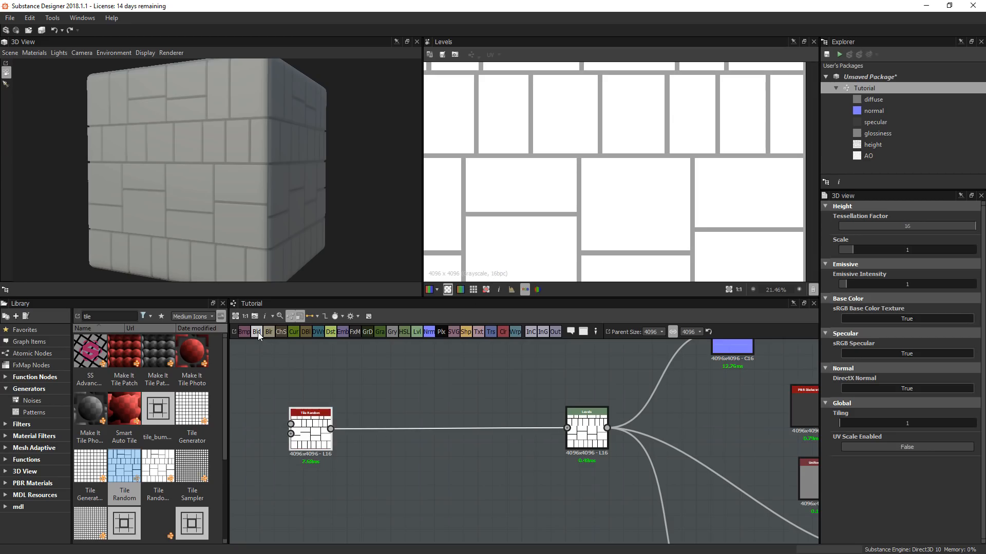
click(258, 331)
double_click(396, 435)
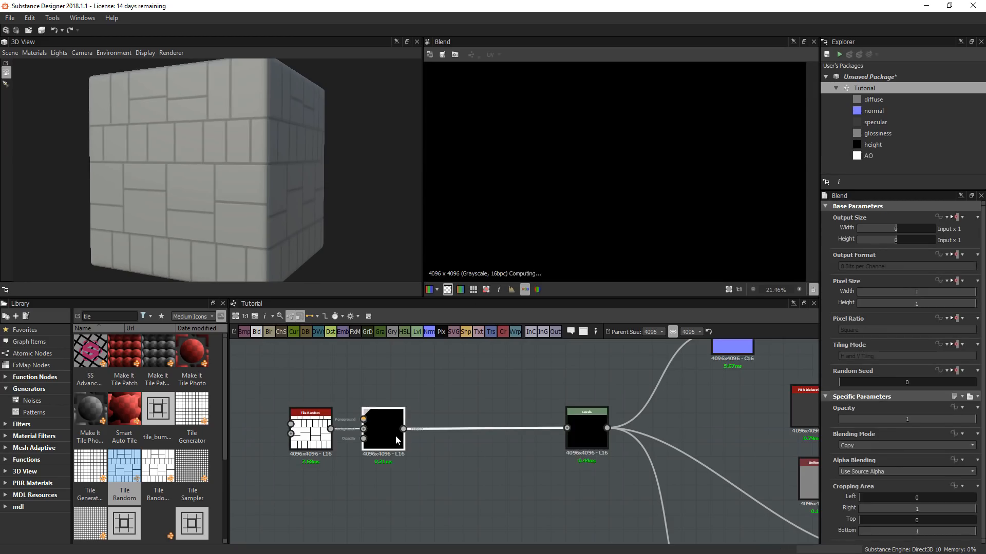
key(Delete)
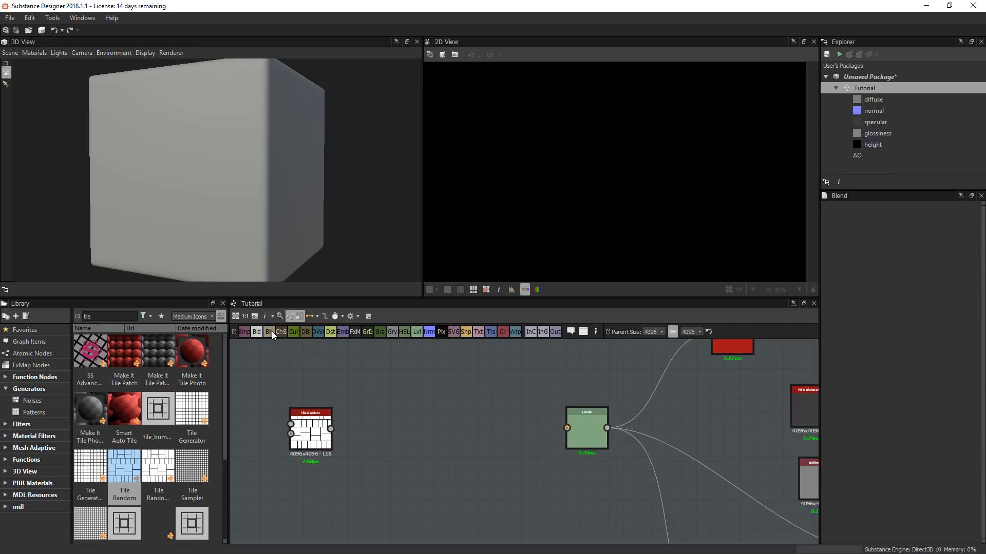
- Insert a Blur node between the Tile Random and Levels nodes and set its intensity to 0.75
click(270, 333)
drag(523, 438, 407, 421)
mouse_move(331, 430)
mouse_down()
mouse_move(397, 419)
mouse_move(587, 434)
mouse_up()
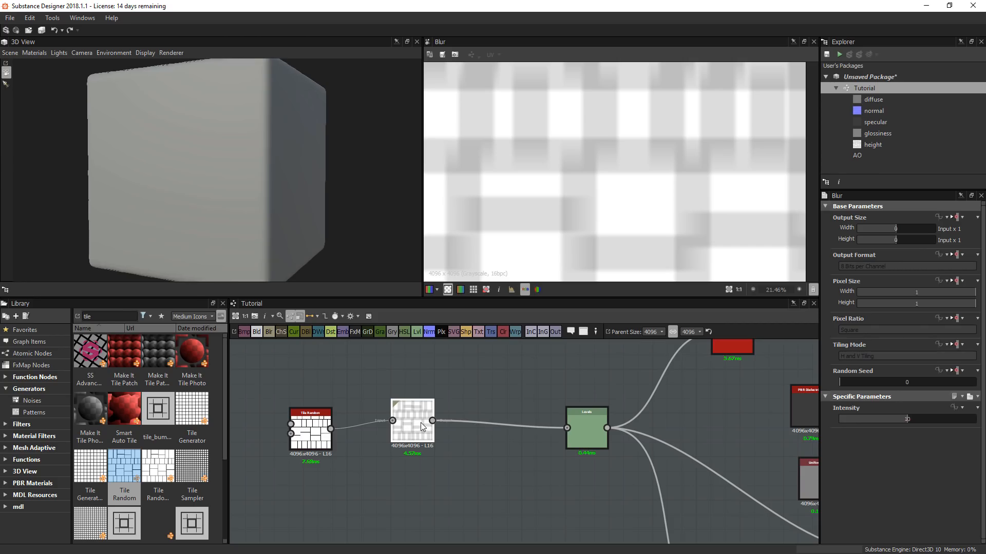
drag(894, 420, 840, 423)
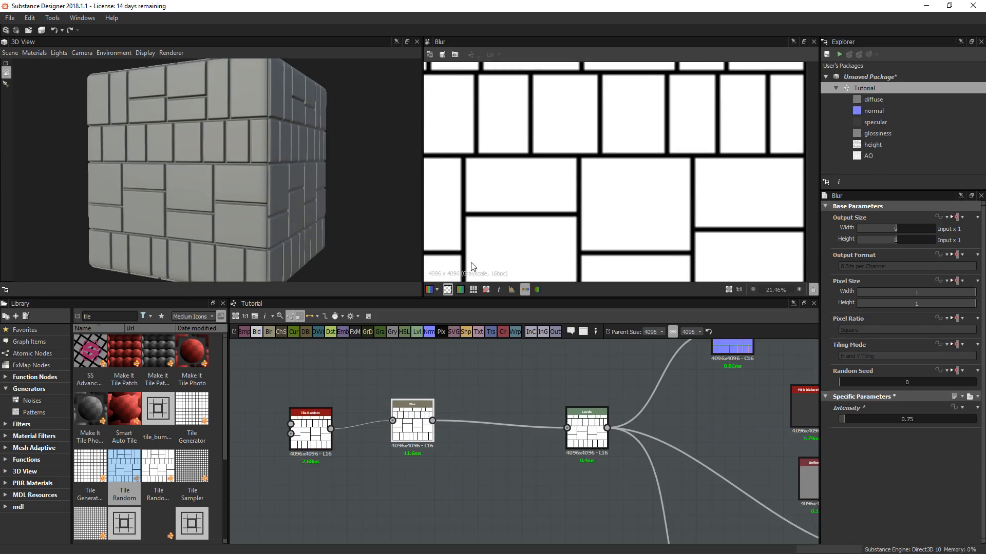
scroll(582, 176, up, 5)
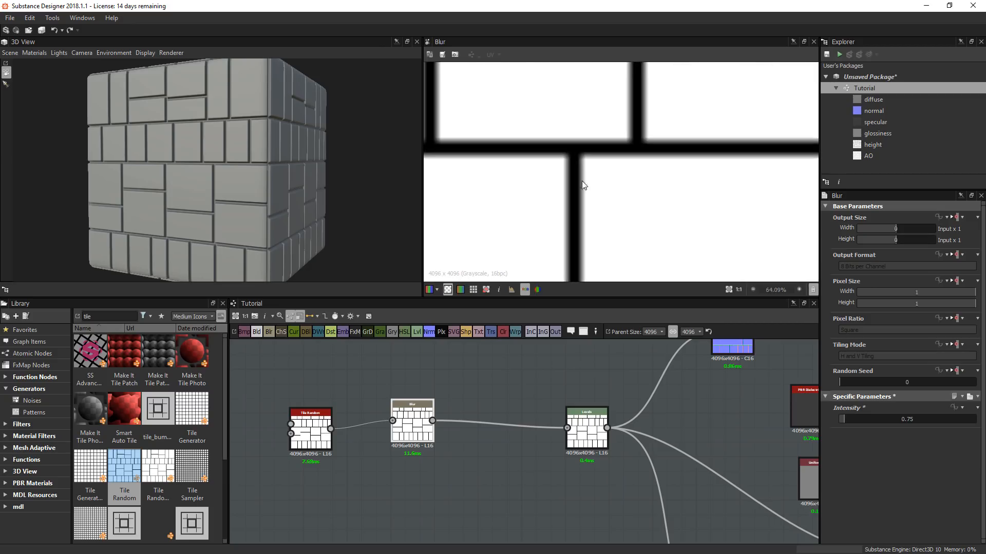
scroll(285, 141, up, 5)
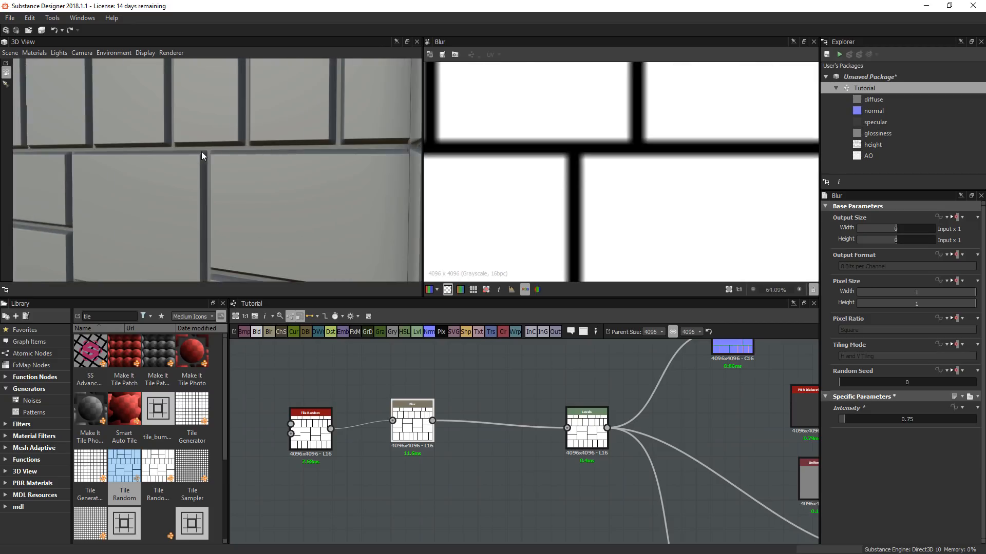
- Add a Curvature Smooth node to the graph near the Uniform Color node
scroll(670, 468, down, 5)
middle_drag(715, 421, 516, 444)
scroll(566, 423, up, 6)
key(space)
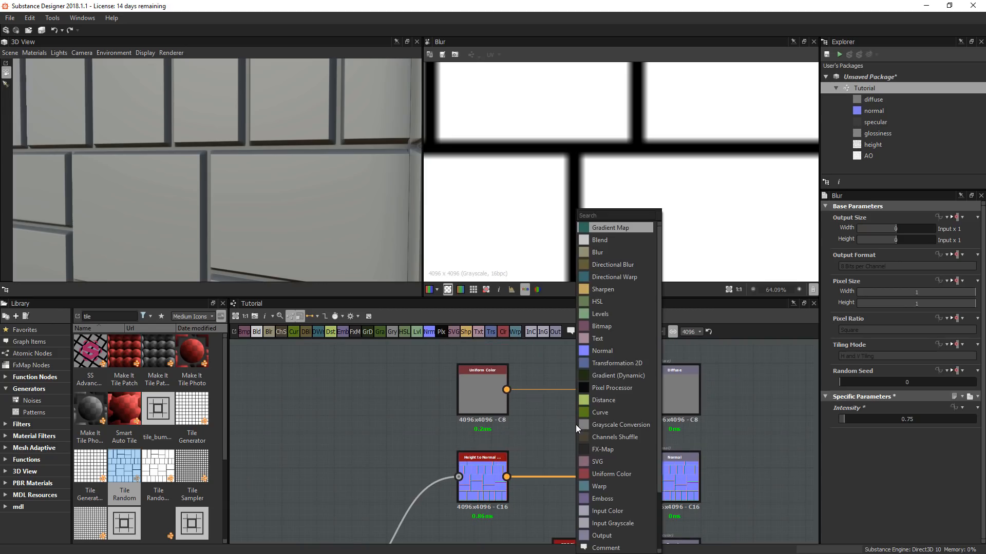
text(curva)
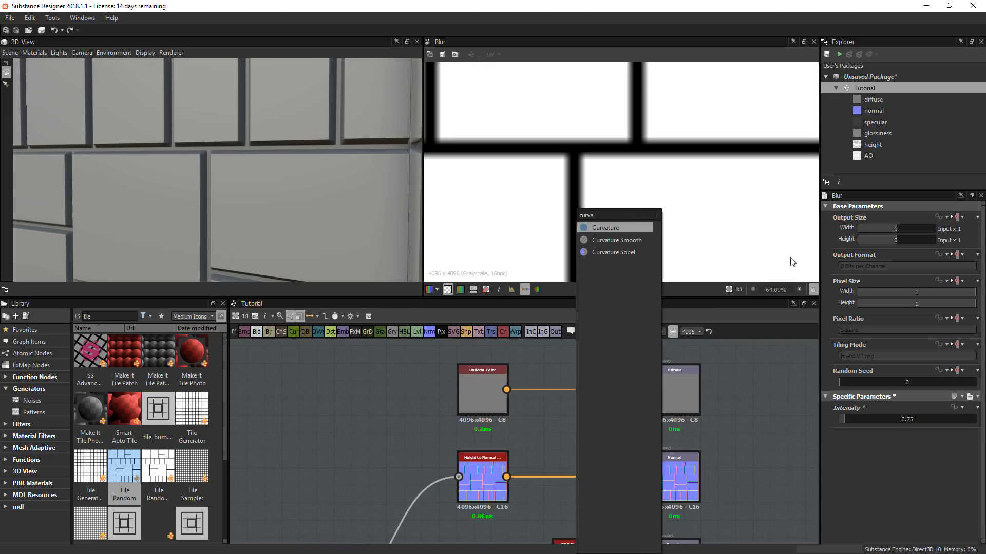
click(604, 246)
drag(572, 423, 432, 382)
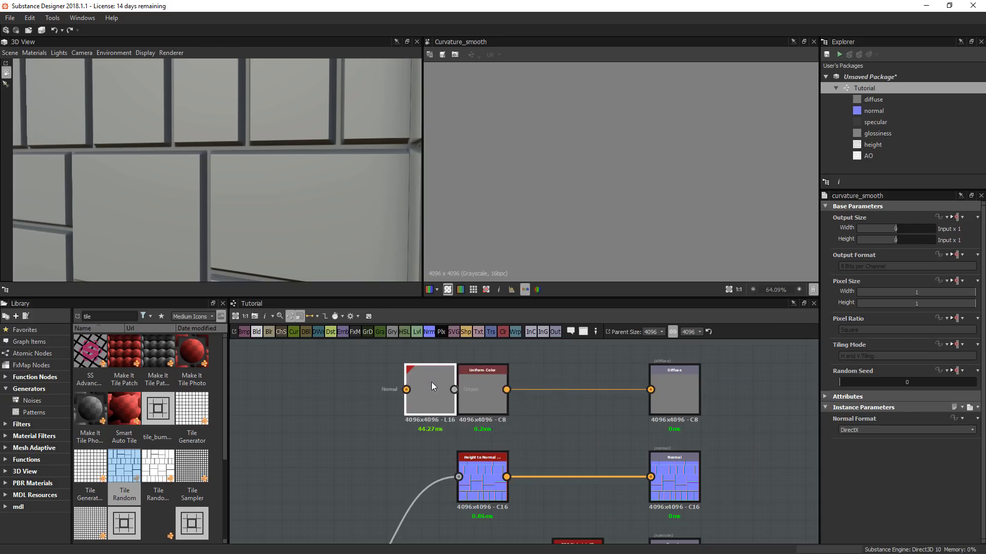
- Place the Curvature Smooth node above Uniform Color, feed it from the Height to Normal World Units output, and space that source node farther out
scroll(441, 396, up, 1)
middle_drag(448, 417, 437, 467)
drag(396, 443, 480, 360)
scroll(488, 385, down, 3)
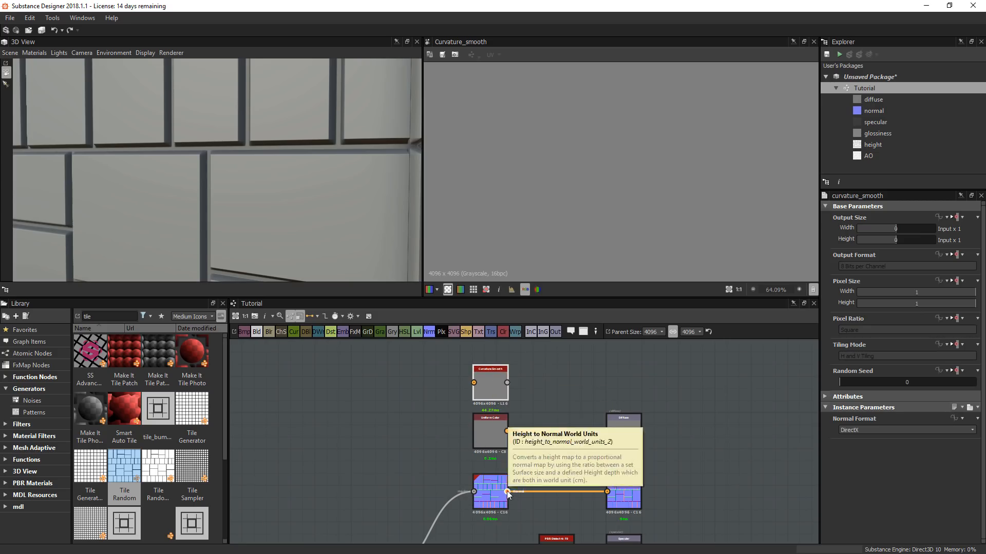
drag(507, 491, 474, 383)
drag(487, 498, 415, 498)
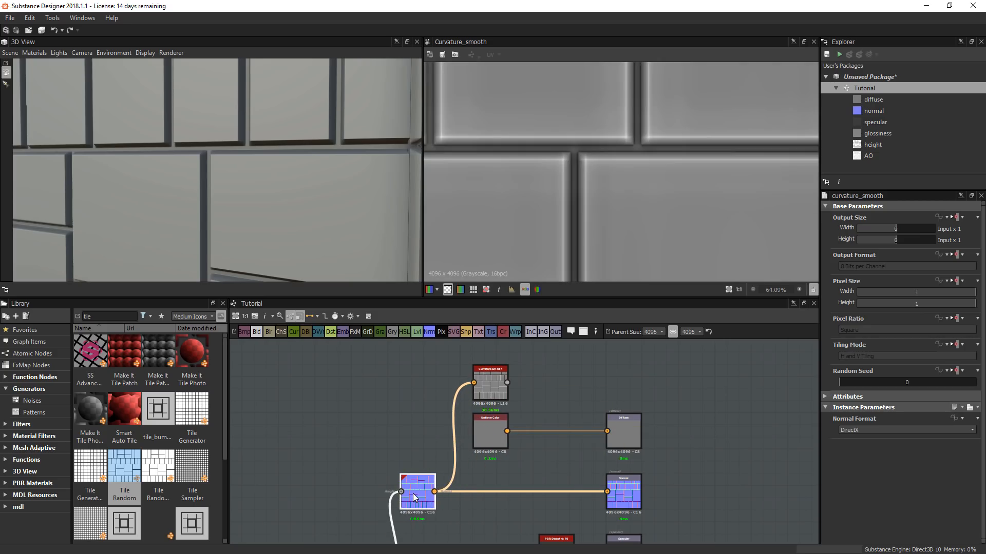
- Examine the edge highlights in the curvature map up close and the tile relief on the cube
scroll(578, 150, up, 3)
scroll(593, 191, down, 6)
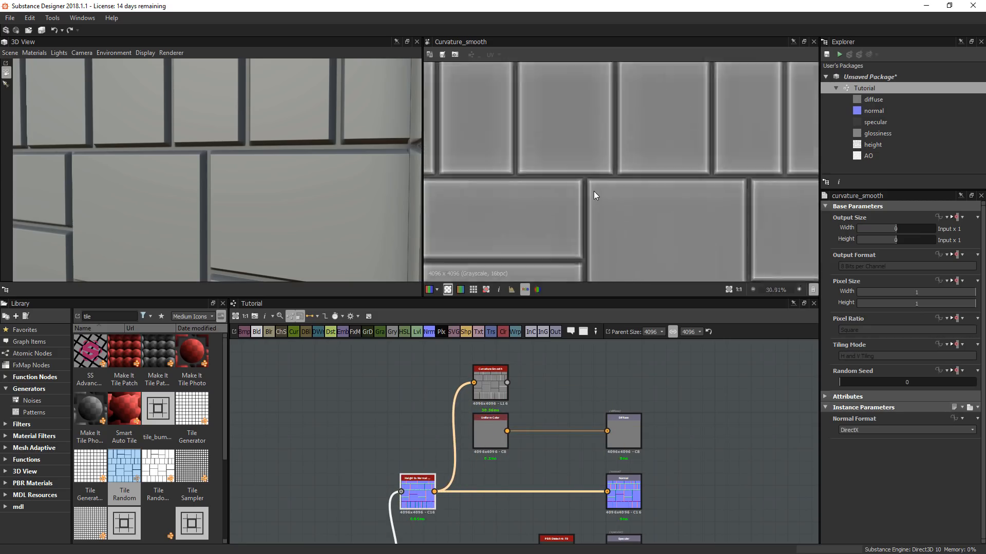
scroll(643, 187, up, 2)
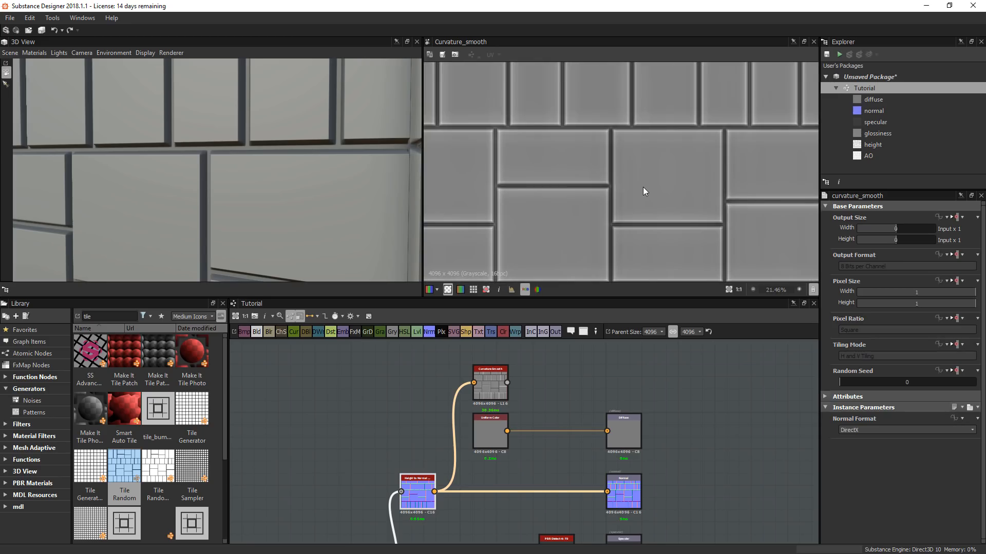
scroll(633, 186, up, 8)
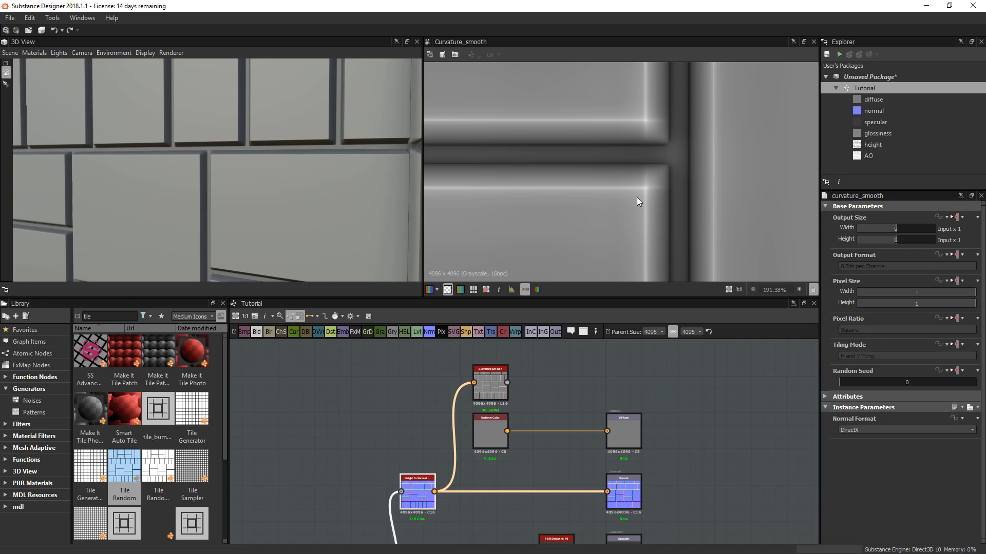
click(558, 409)
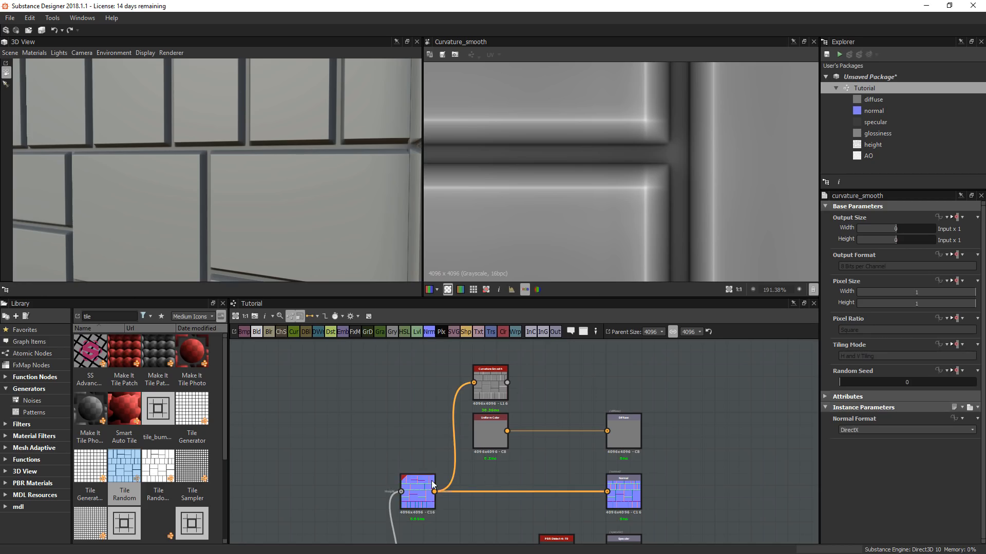
scroll(522, 225, down, 6)
scroll(318, 203, down, 5)
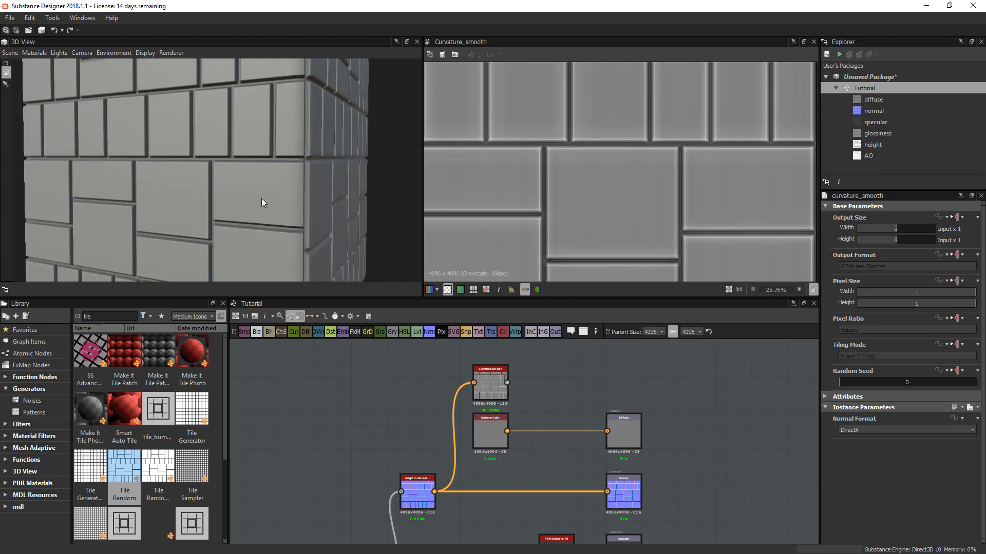
drag(224, 223, 219, 219)
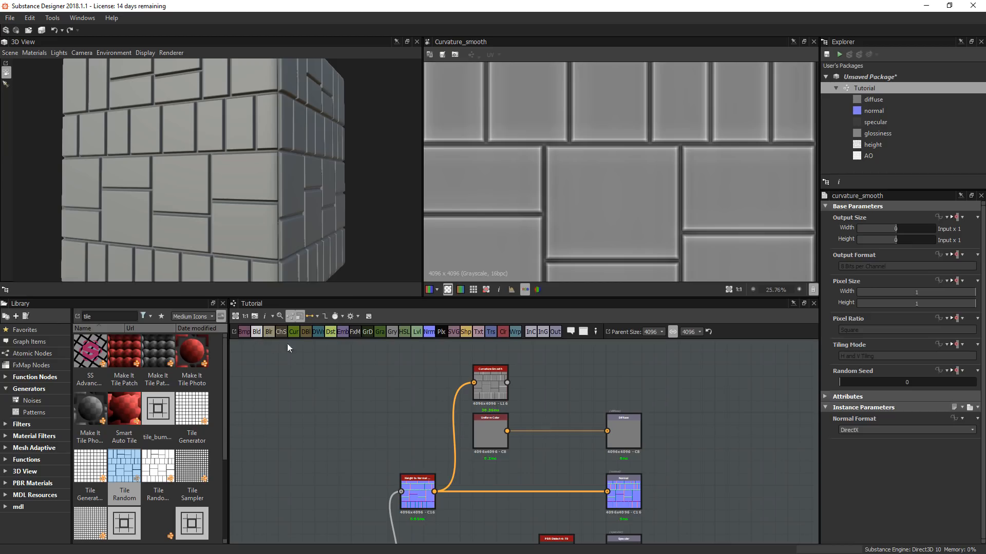
- Add a Blend node combining Curvature Smooth as foreground and Uniform Color as background, and connect it to the Diffuse output
click(257, 332)
drag(525, 440, 534, 398)
scroll(518, 392, up, 5)
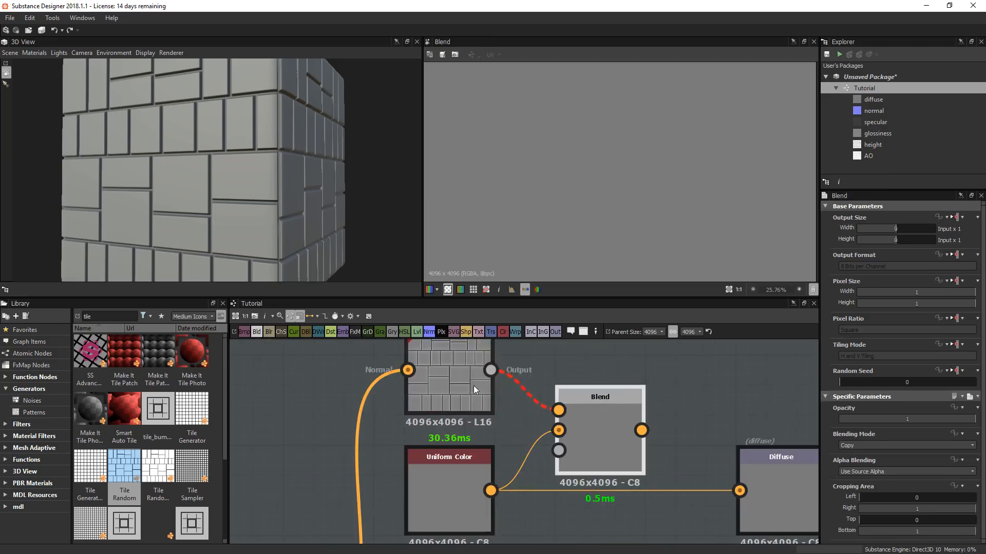
drag(641, 430, 765, 503)
drag(602, 430, 661, 430)
- Insert a Gradient Map node between Curvature Smooth and the Blend foreground input and dock it to the Blend node
middle_drag(503, 398, 519, 446)
scroll(460, 412, down, 1)
click(460, 411)
middle_drag(542, 499, 474, 423)
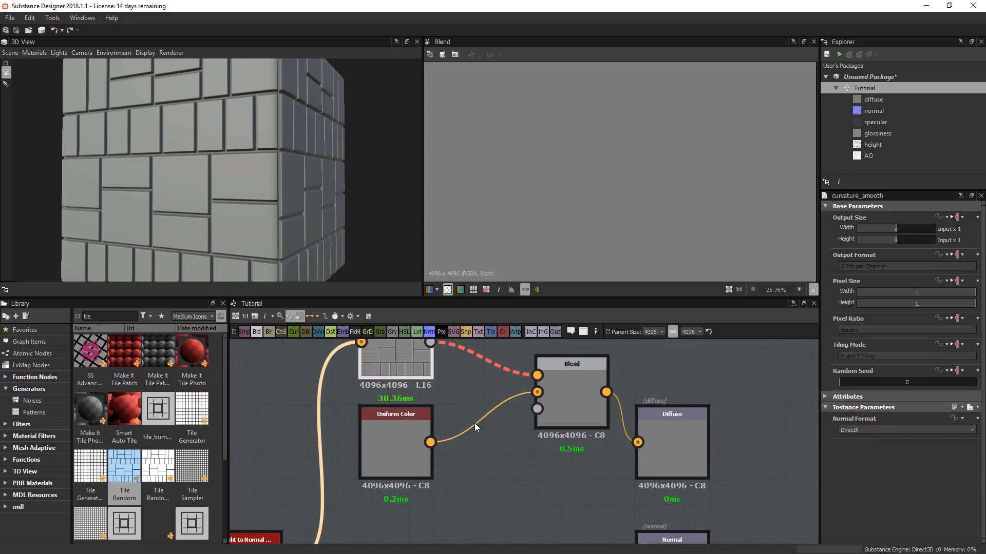
click(379, 335)
middle_drag(493, 385, 480, 470)
key(d)
middle_drag(441, 516, 460, 450)
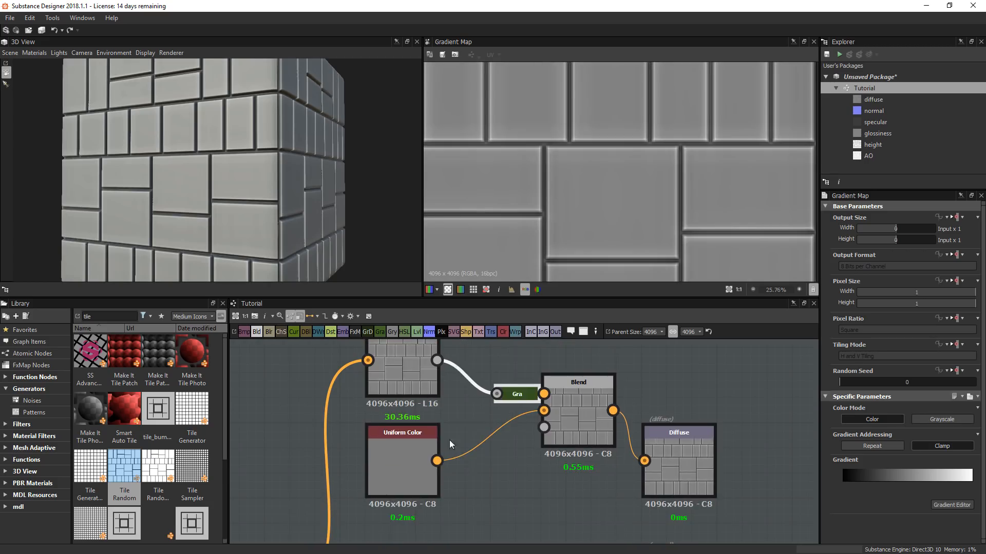
- Try the Grayscale color mode on the Uniform Color node and switch it back to Color
click(427, 447)
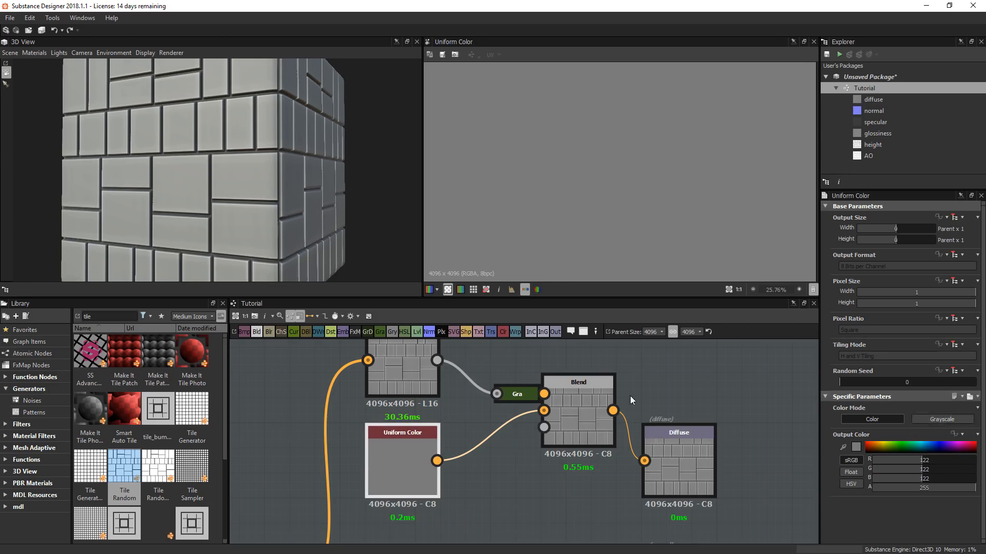
click(929, 420)
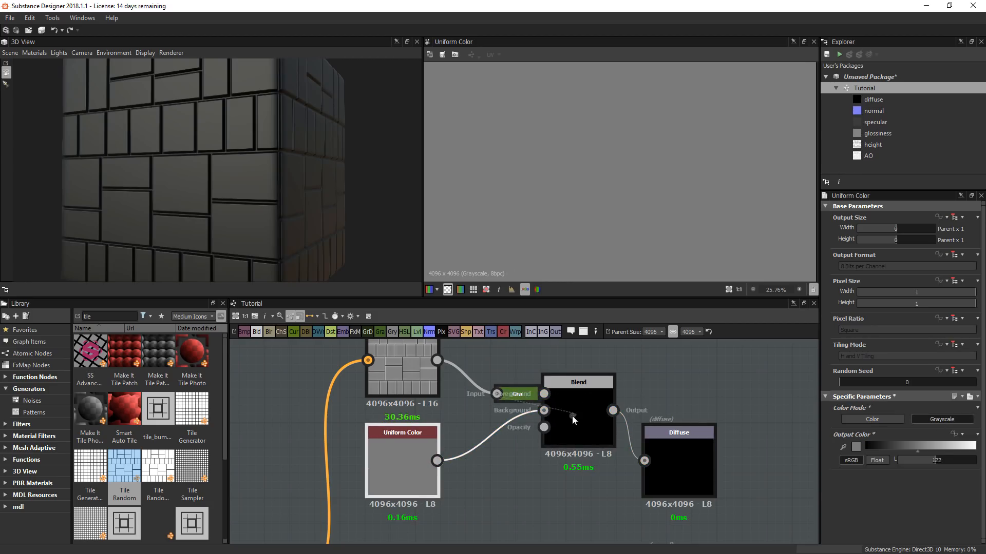
right_click(504, 366)
click(863, 420)
- Lower the Opacity of the Blend node feeding the Diffuse output to 0.36
double_click(591, 408)
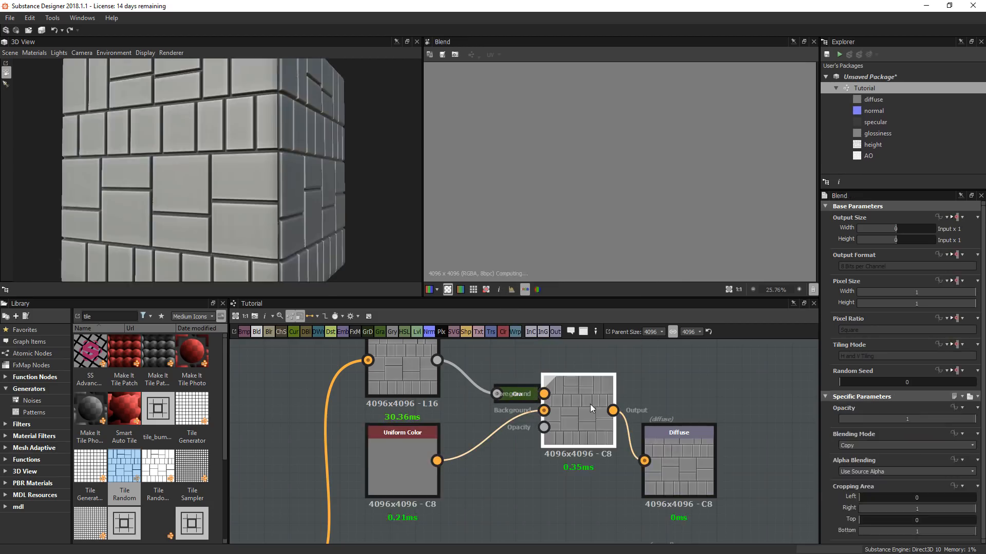
drag(919, 418, 904, 423)
drag(905, 423, 888, 420)
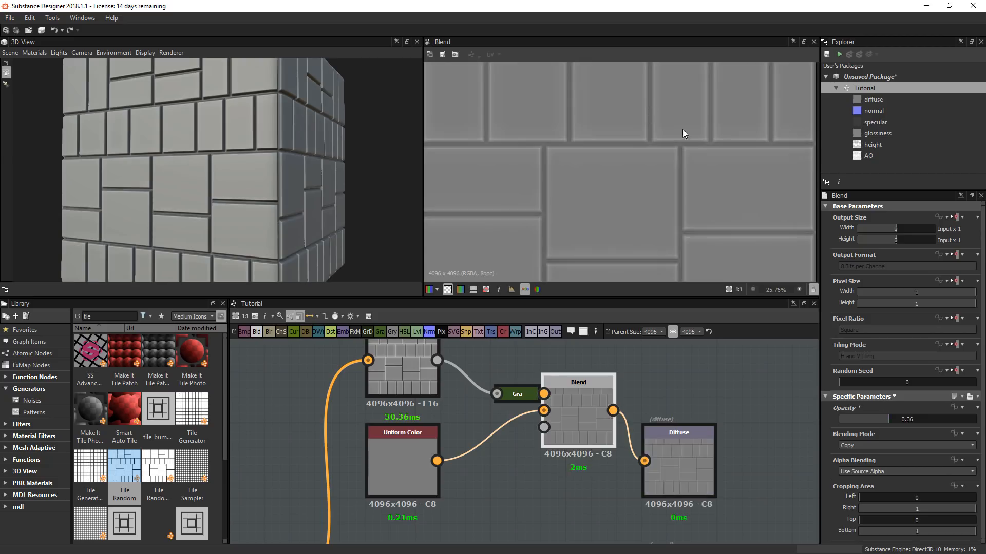
- Examine the softened edge highlights closely in the blended map and on the cube's tiles
scroll(667, 154, up, 10)
scroll(144, 201, down, 3)
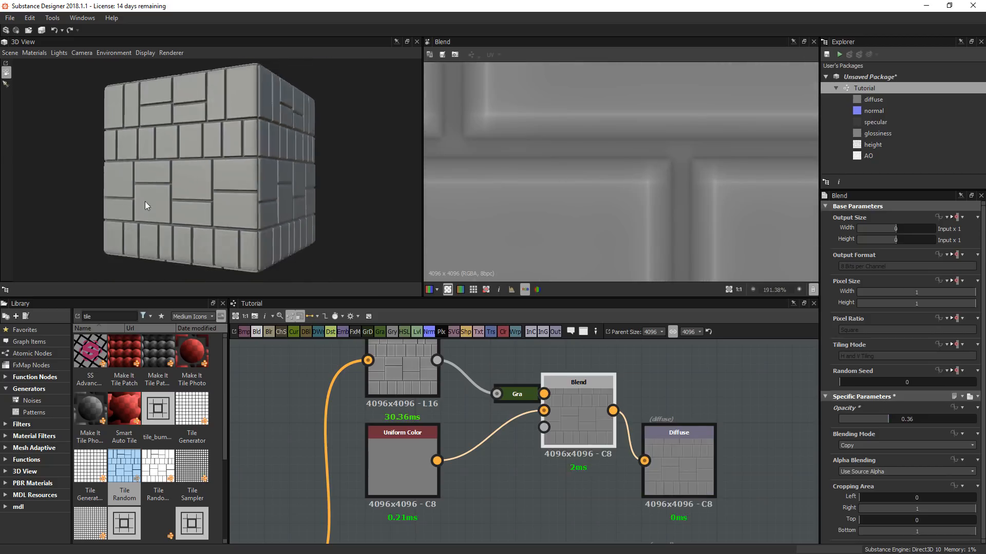
drag(145, 201, 230, 186)
scroll(284, 171, up, 8)
scroll(271, 205, down, 8)
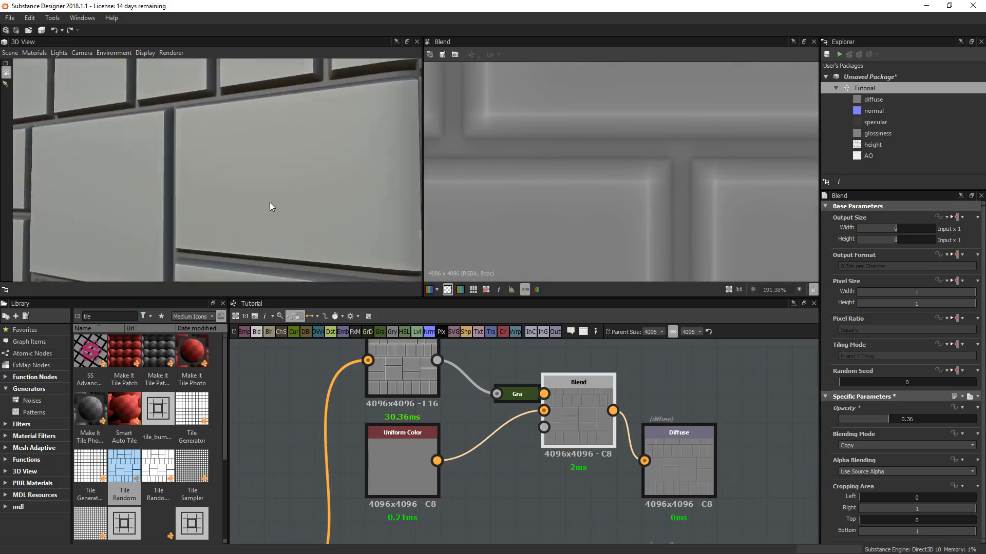
scroll(318, 215, down, 1)
scroll(502, 401, down, 10)
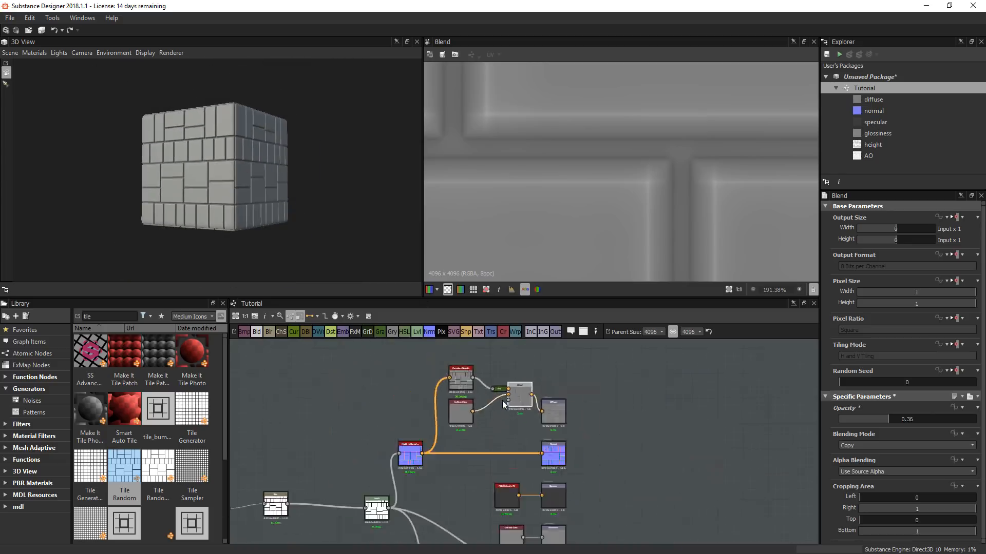
middle_drag(405, 442, 465, 419)
scroll(465, 420, up, 2)
drag(375, 408, 485, 426)
click(491, 465)
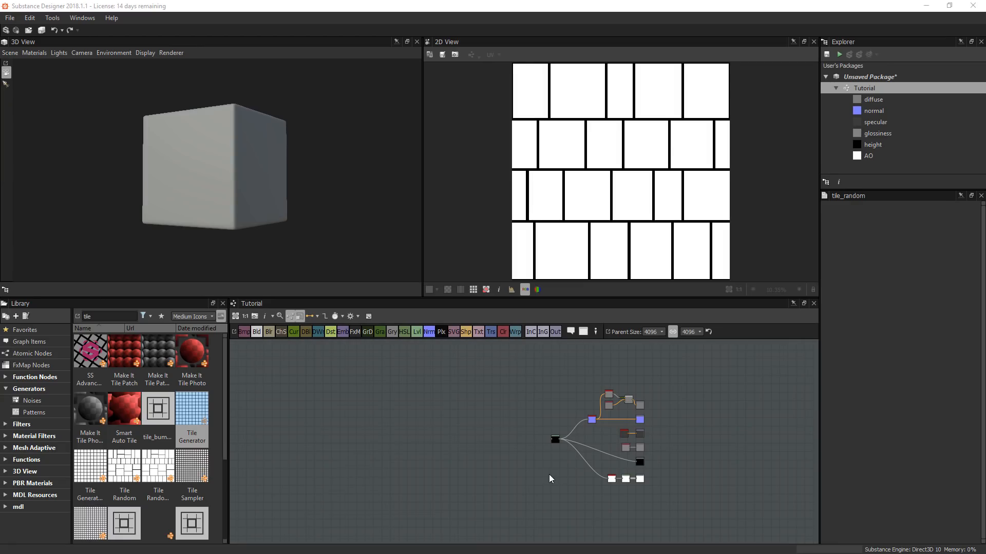
- Add a new Tile Random node from the library in the empty graph area ahead of the blur node
scroll(549, 475, up, 3)
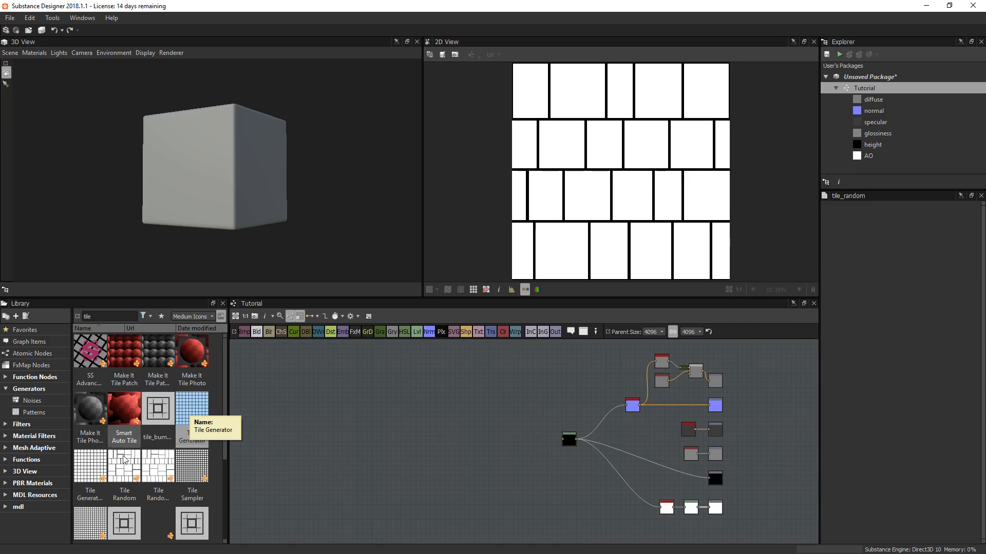
click(117, 471)
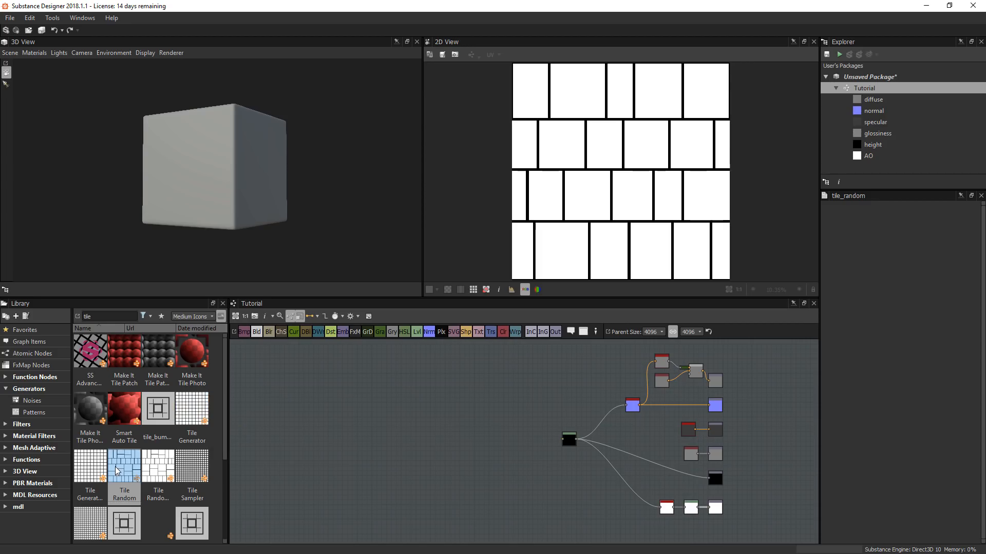
drag(117, 471, 319, 431)
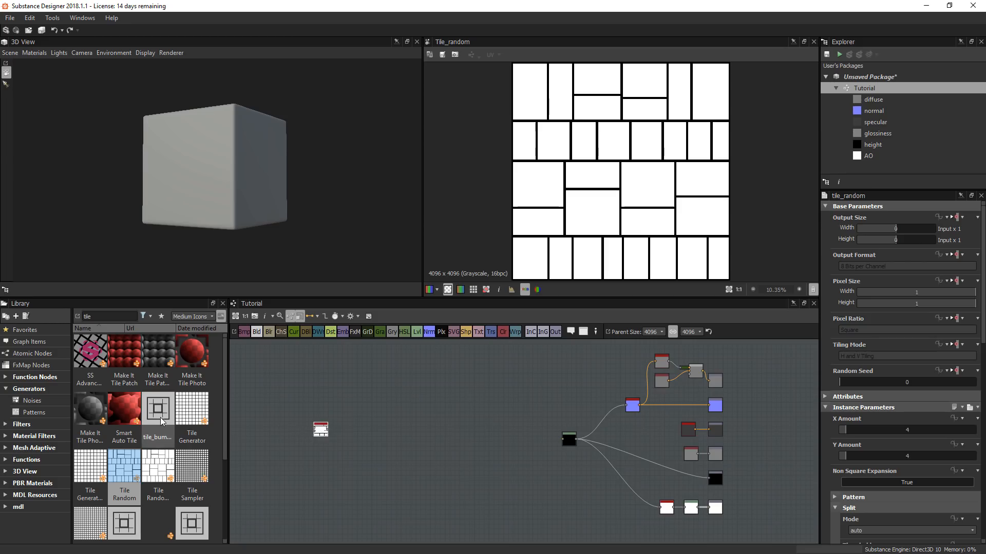
scroll(312, 427, up, 3)
scroll(312, 427, up, 2)
middle_drag(349, 416, 526, 446)
scroll(616, 158, down, 3)
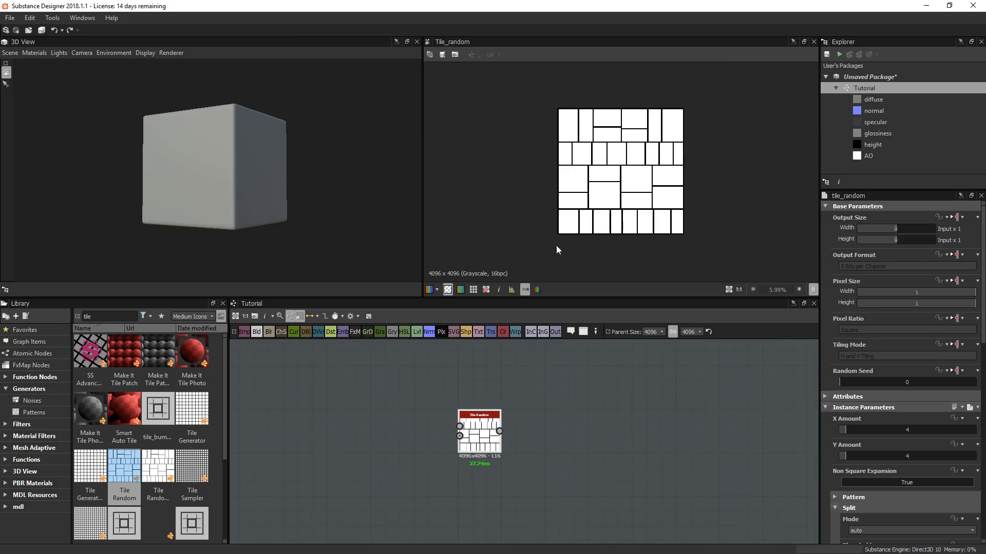
- Set the new Tile Random node's X Amount to 3 and Y Amount to 6
middle_drag(619, 455, 418, 445)
scroll(417, 445, down, 3)
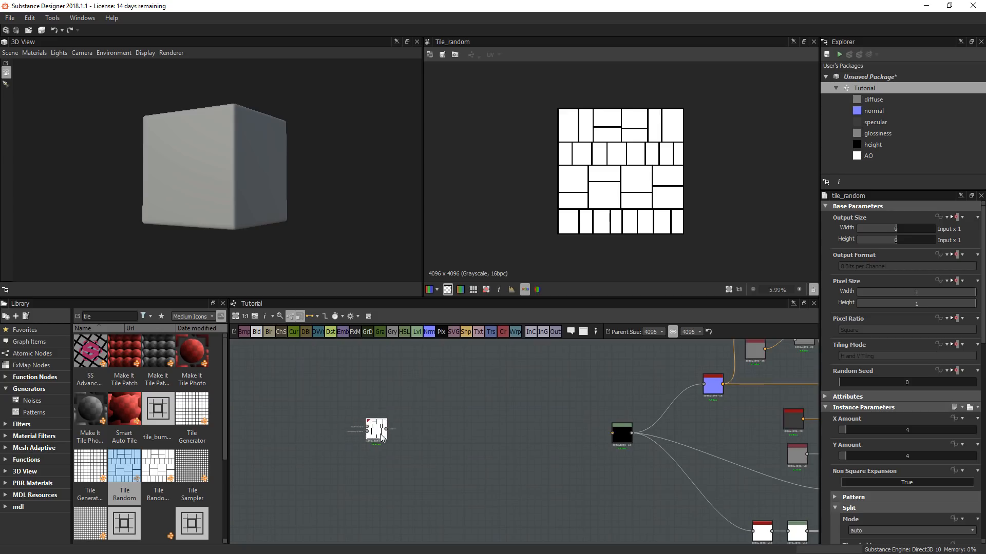
scroll(359, 439, up, 3)
scroll(375, 437, up, 2)
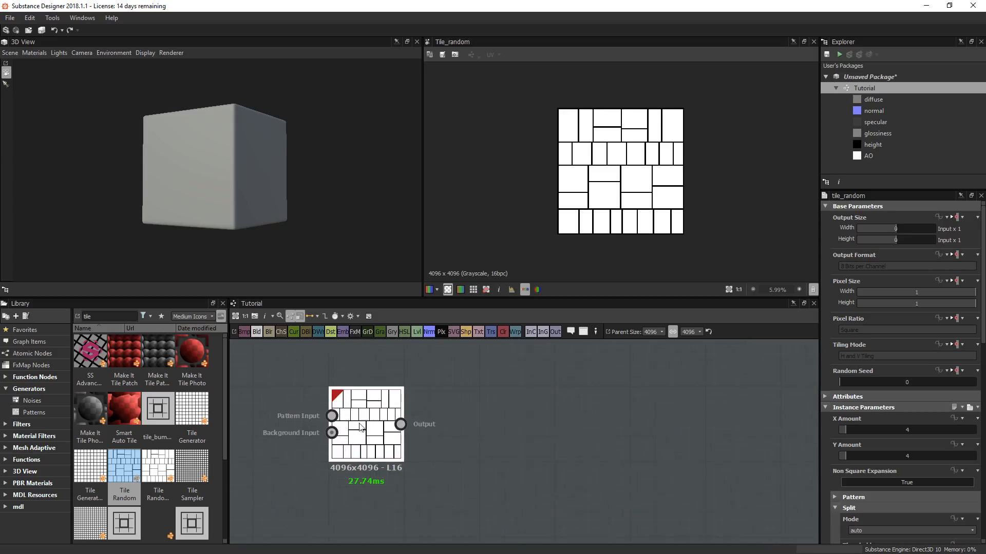
scroll(576, 117, up, 1)
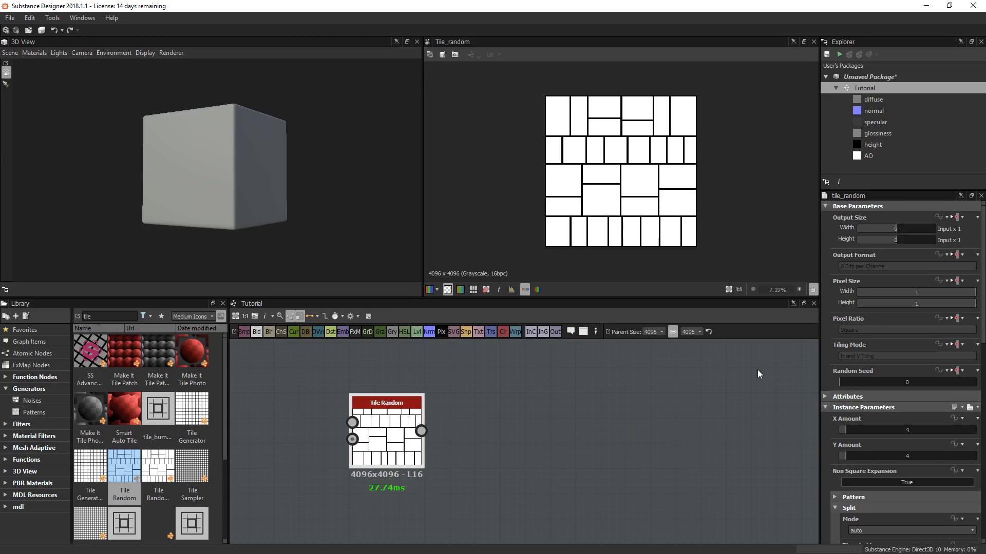
drag(849, 430, 849, 461)
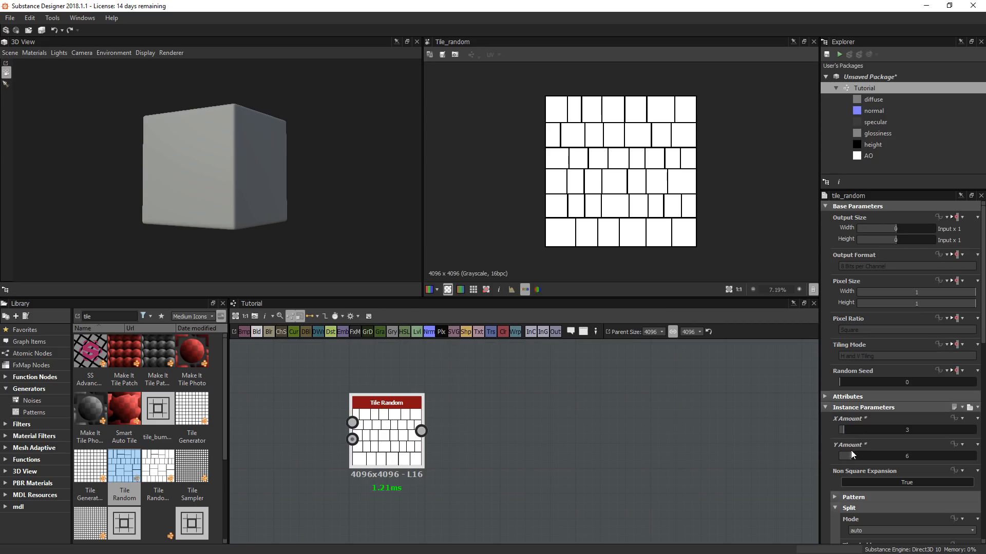
drag(850, 453, 851, 454)
- Set the Split Threshold to 0, try an X Amount of 11, and return the X Amount to 3
scroll(830, 443, down, 5)
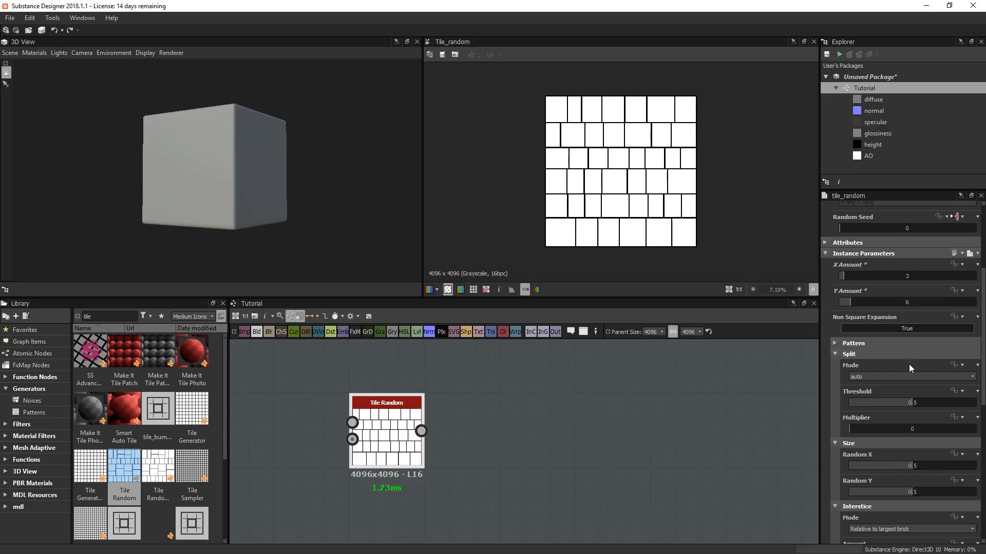
scroll(639, 154, up, 2)
drag(902, 397, 819, 403)
scroll(681, 214, down, 1)
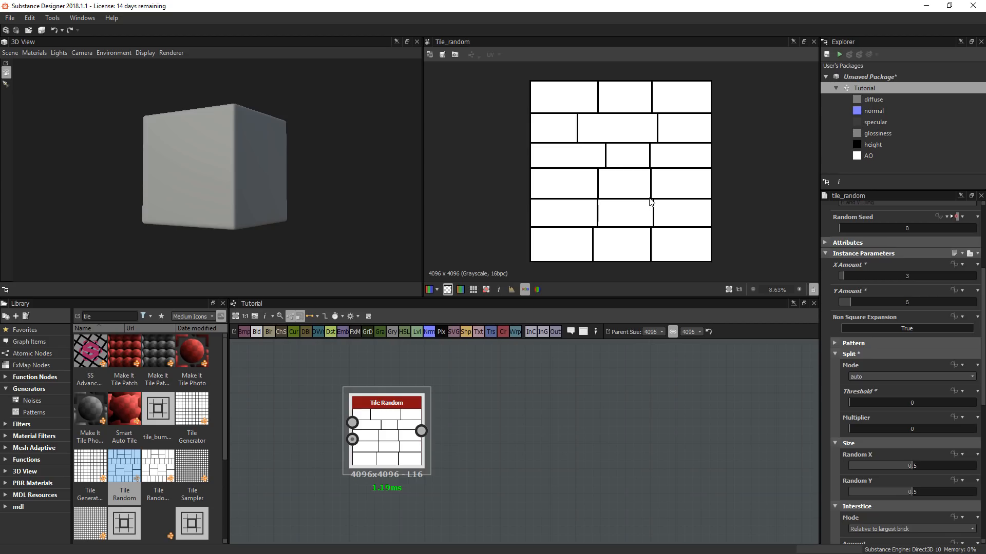
scroll(890, 413, up, 3)
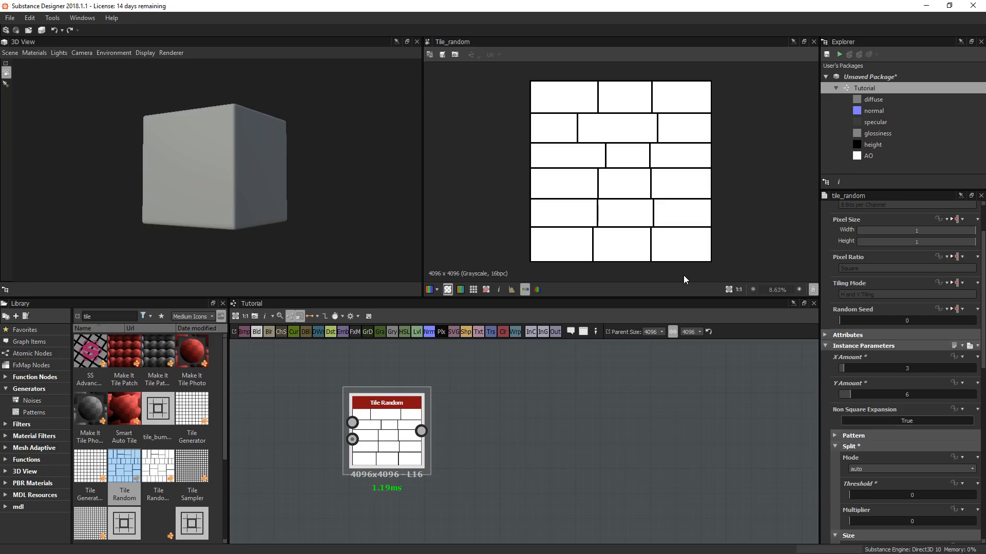
click(861, 368)
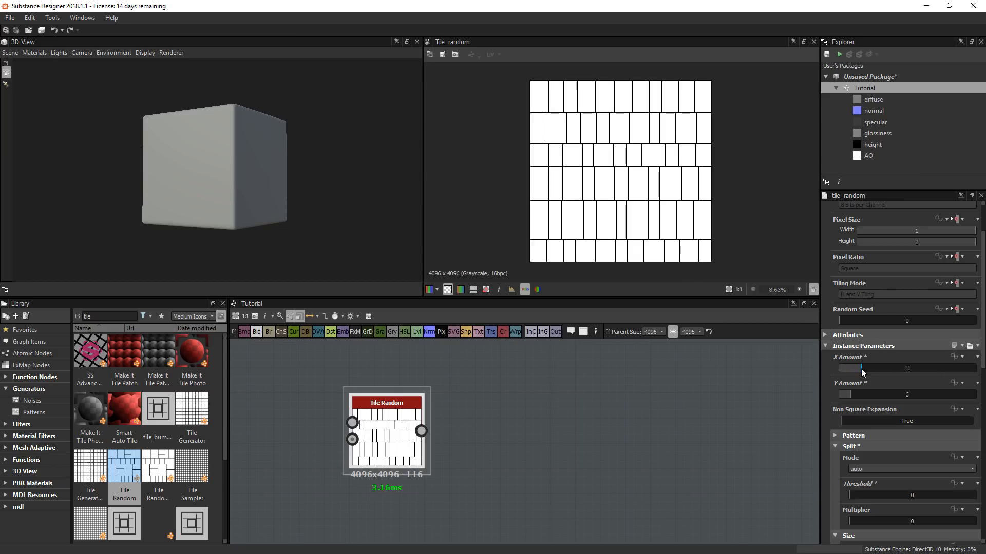
drag(861, 369, 843, 368)
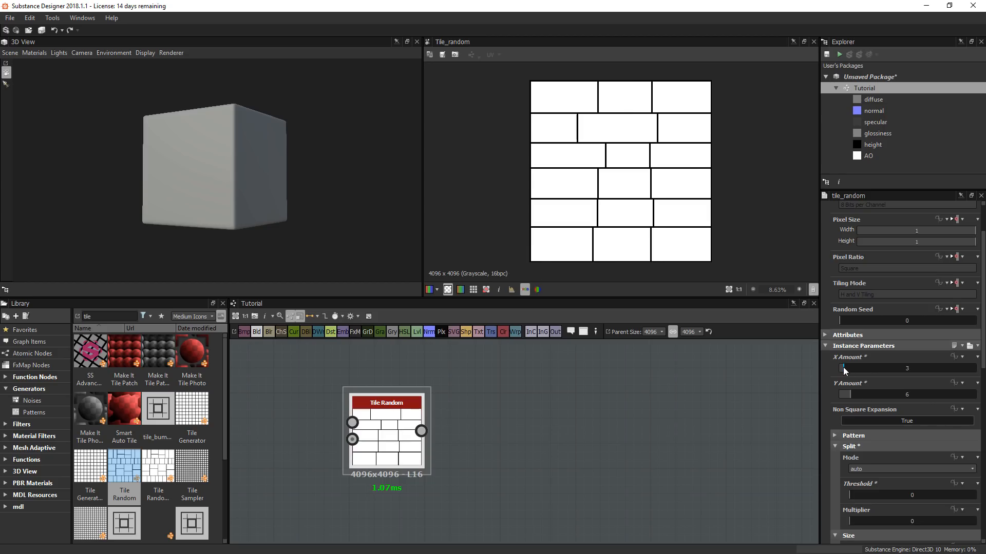
- Set the Split Threshold to 0.27, try the auto horizontal and auto vertical split modes, and choose random h+v
scroll(901, 458, down, 3)
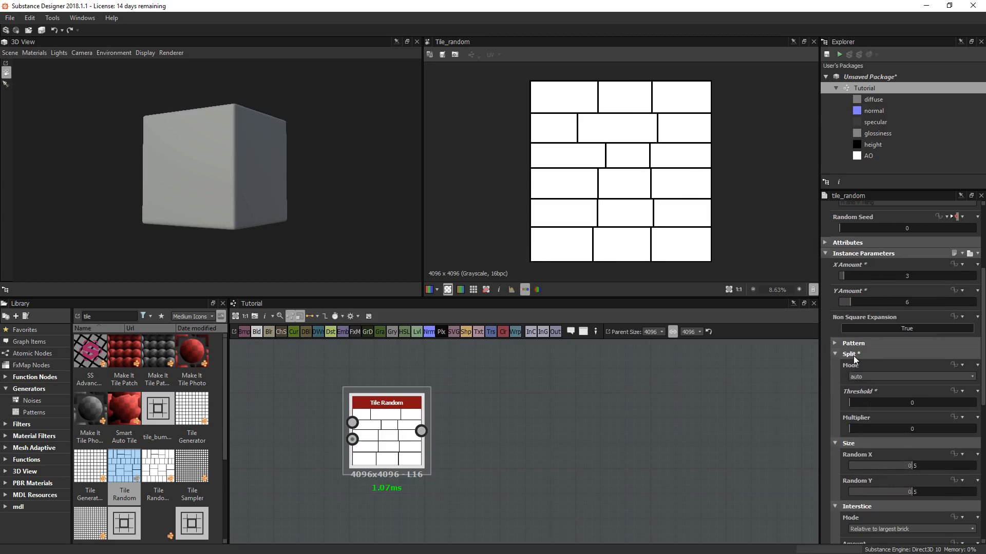
drag(853, 402, 883, 403)
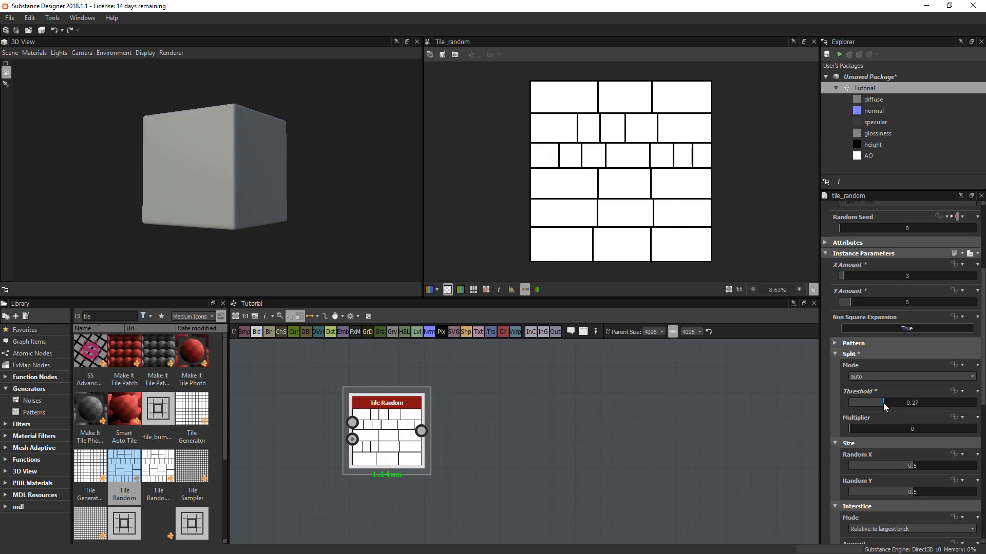
click(866, 378)
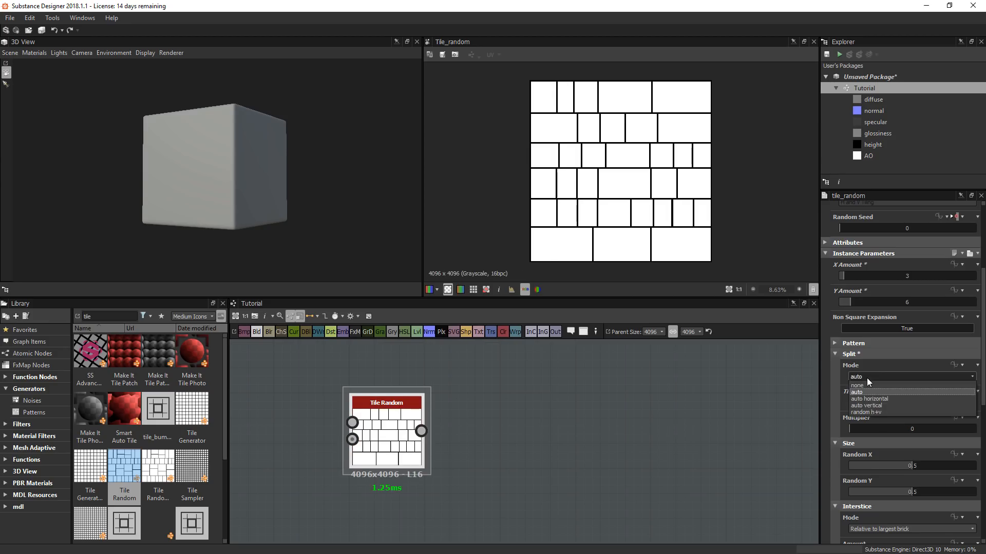
click(879, 402)
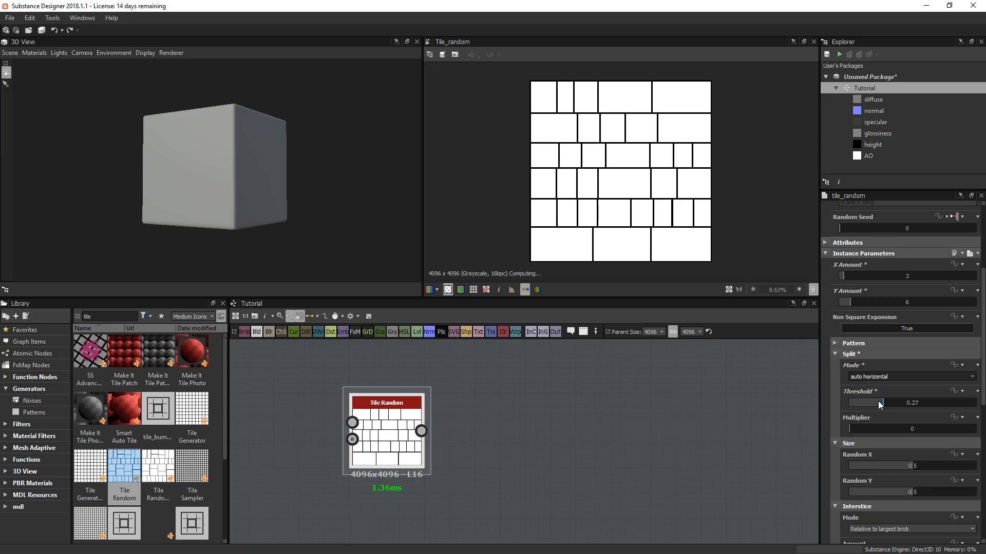
click(870, 376)
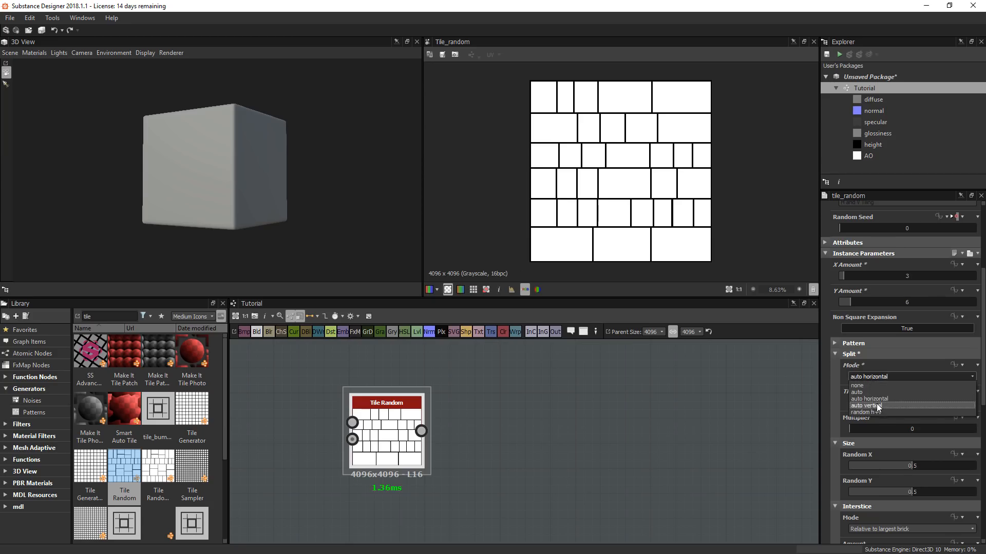
click(873, 406)
click(872, 377)
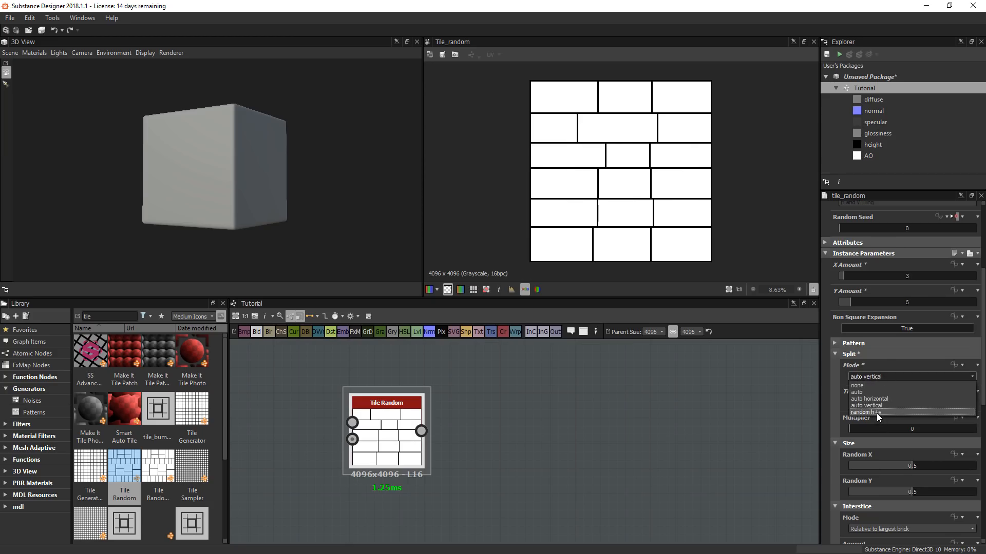
click(877, 412)
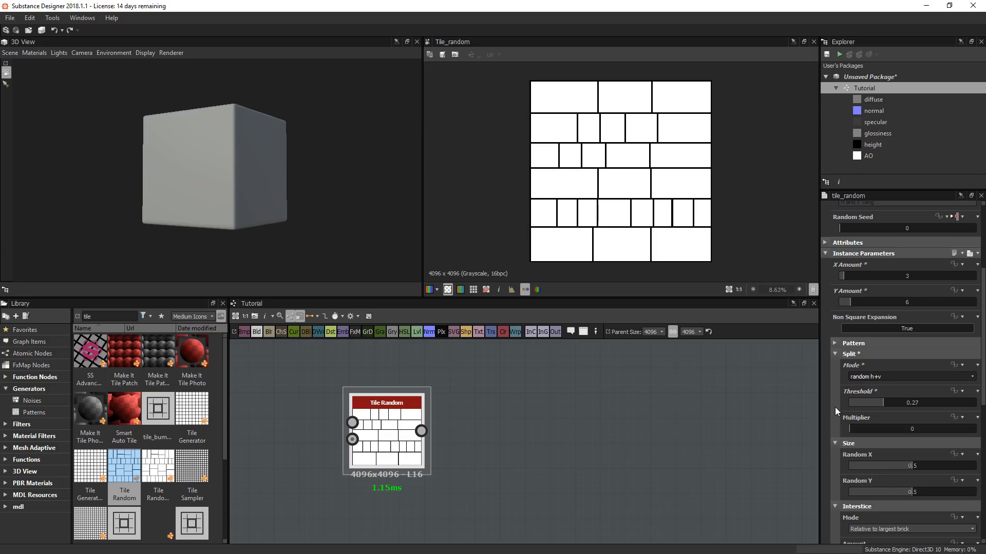
- Set the Tile Random X Amount to 4 and Y Amount to 3
double_click(855, 280)
text(4)
key(Return)
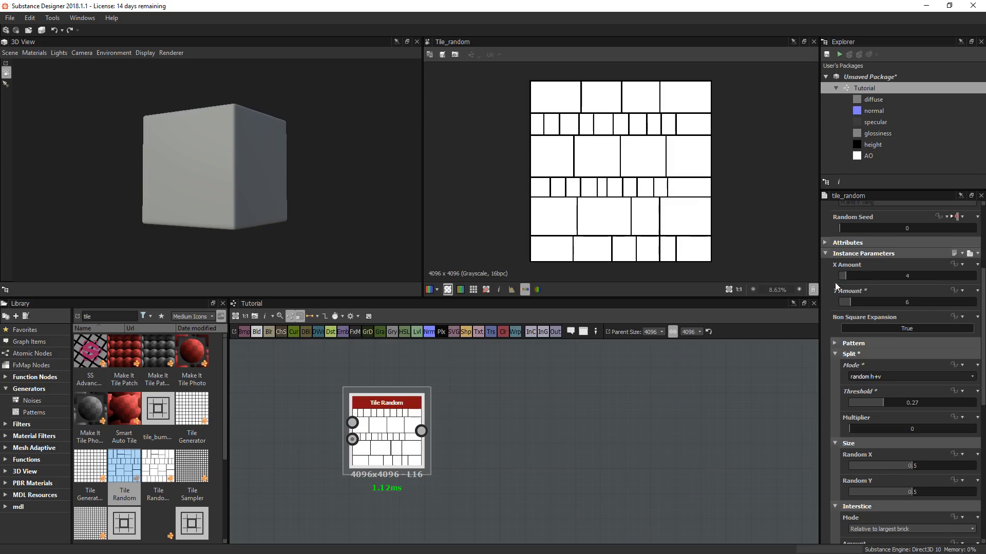
double_click(881, 303)
text(3)
key(Return)
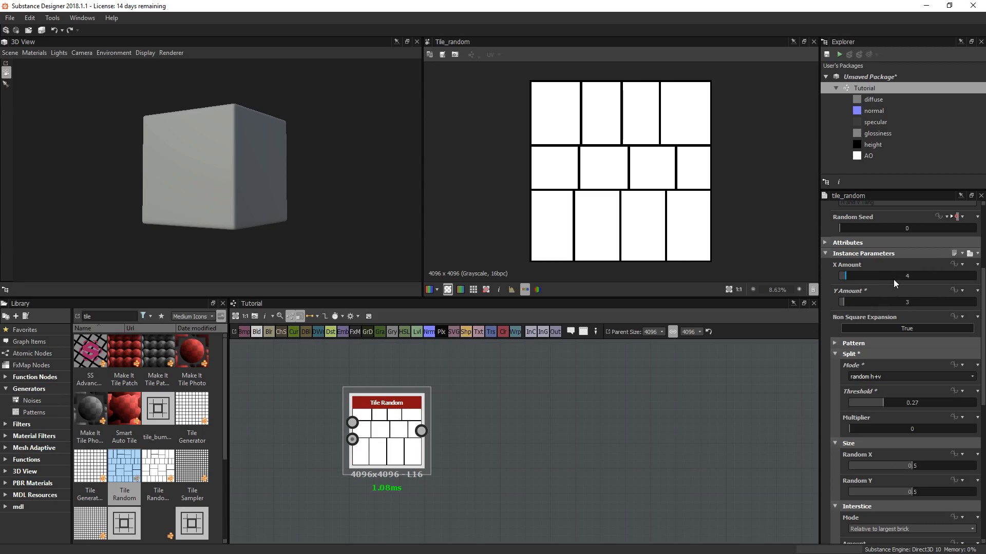
- Change the tile layout to an X Amount of 6 and a Y Amount of 4
double_click(893, 279)
text(6)
key(Return)
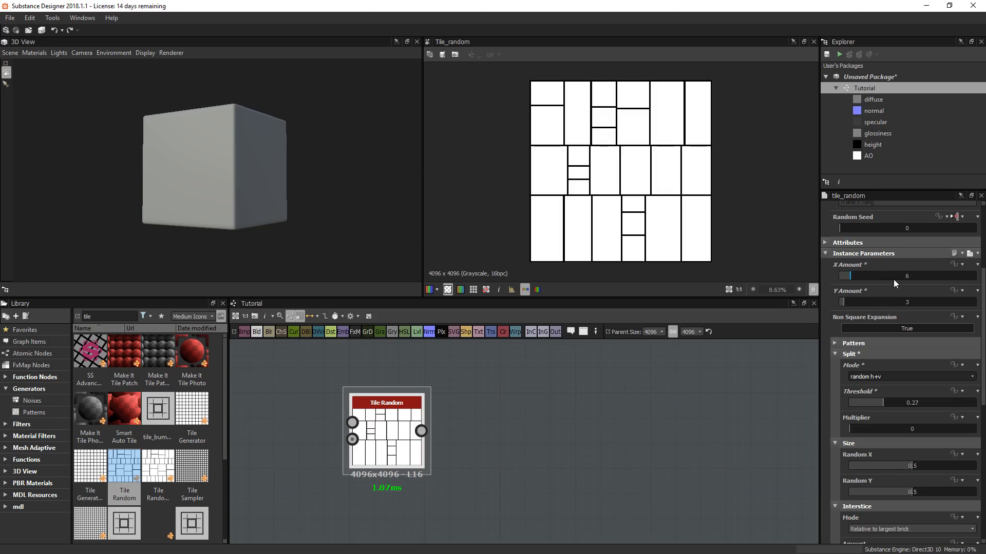
double_click(880, 303)
text(4)
key(Return)
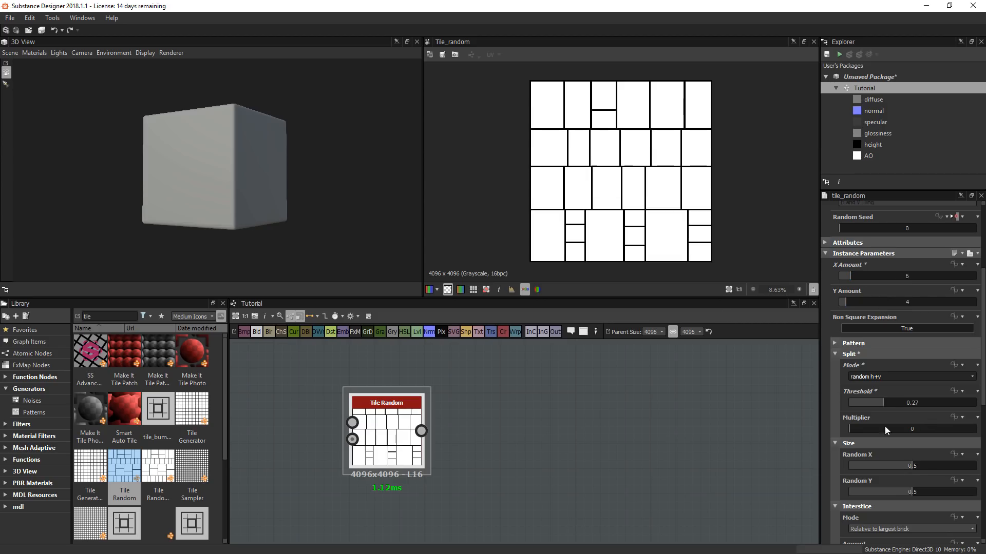
- Raise the Split Threshold to 0.4 with the Multiplier at 0, and set the Y Amount to 6
drag(879, 406, 899, 400)
mouse_move(855, 430)
mouse_down()
mouse_move(875, 427)
mouse_move(839, 424)
mouse_up()
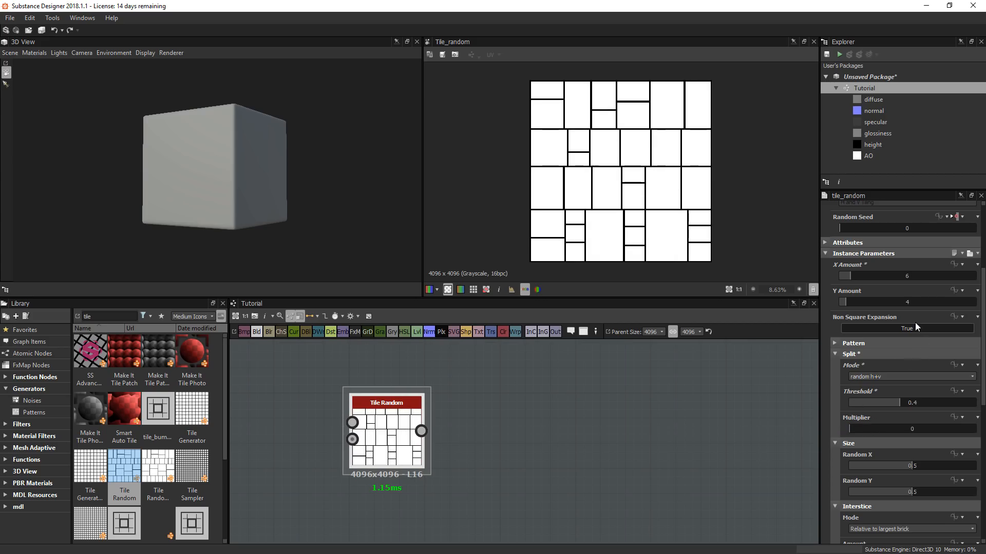
drag(846, 302, 851, 299)
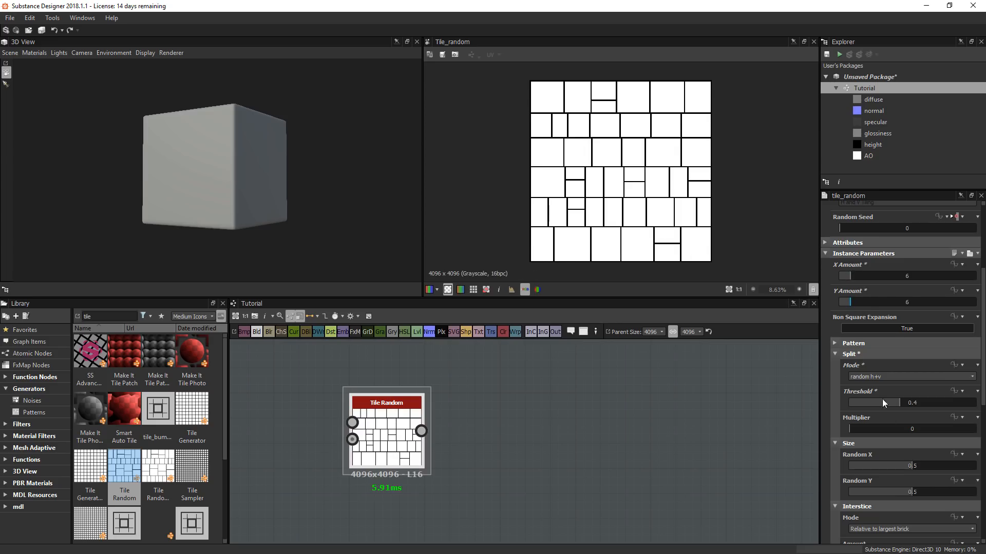
- Try an X Amount of 5 on the Tile Random node and settle on 4
click(847, 276)
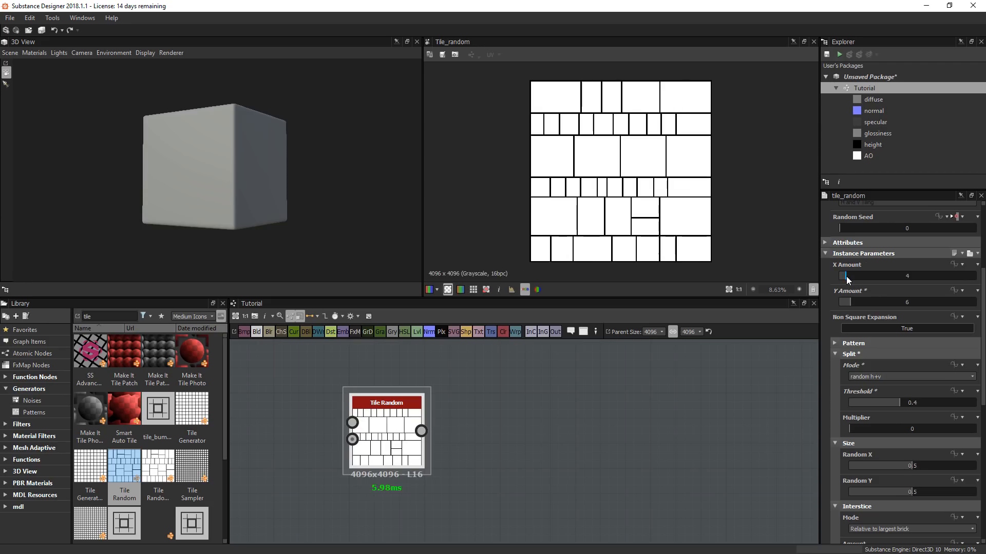
drag(845, 277, 846, 276)
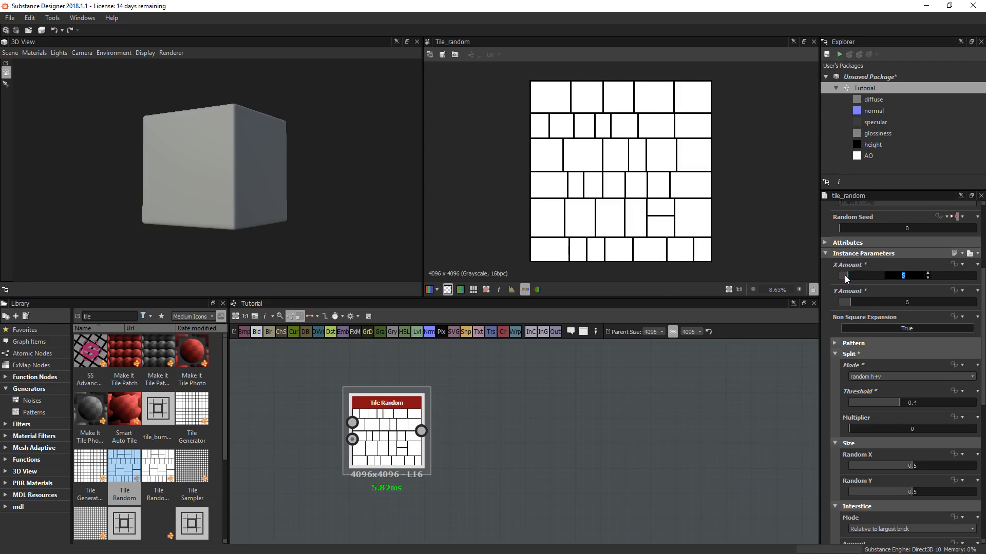
text(4)
key(Return)
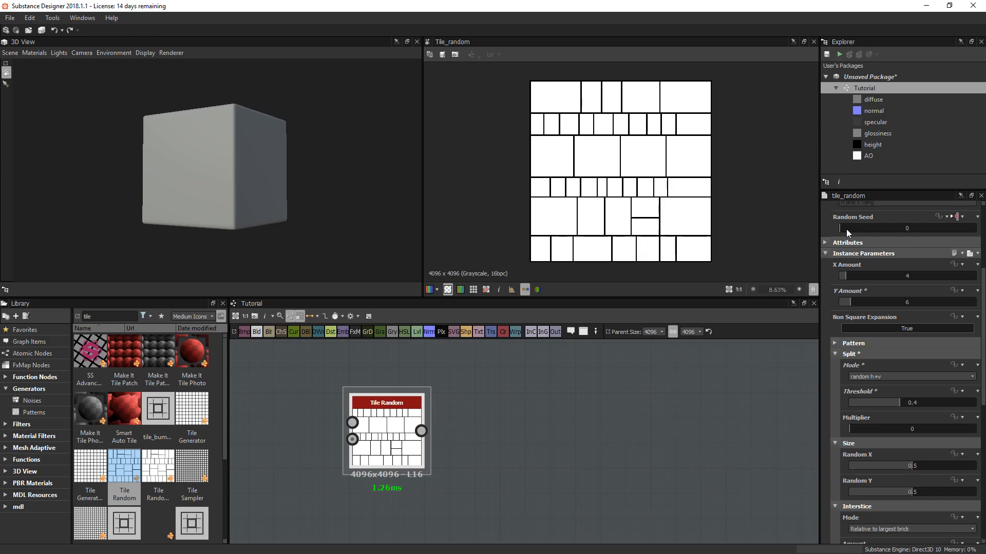
- Set the Tile Random node's Random Seed to 2 and try an X Amount of 3
drag(847, 229, 855, 228)
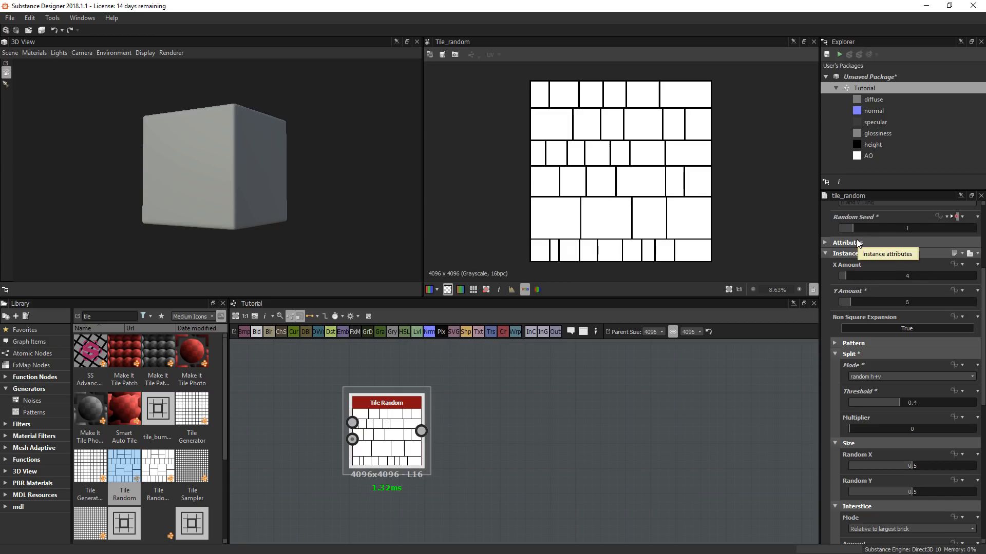
click(867, 228)
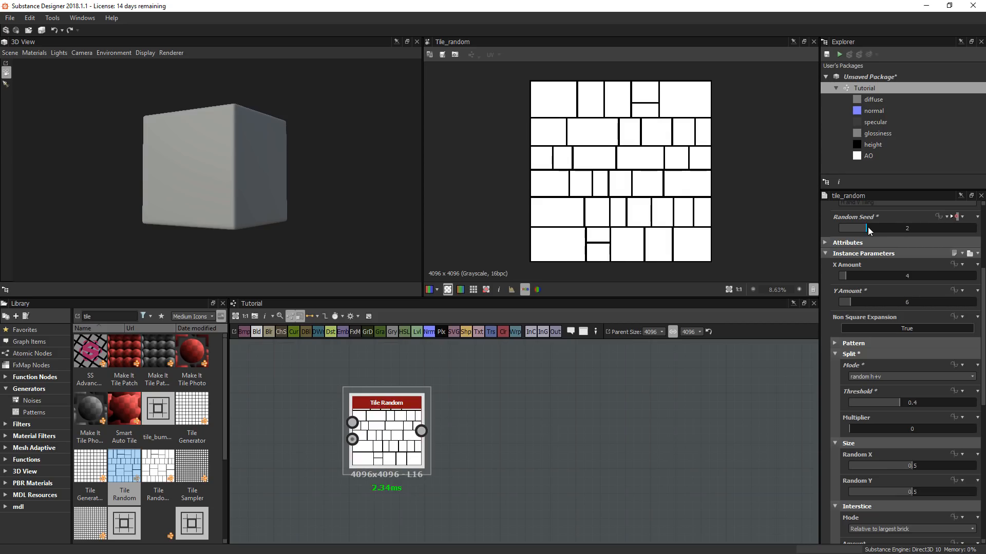
click(842, 277)
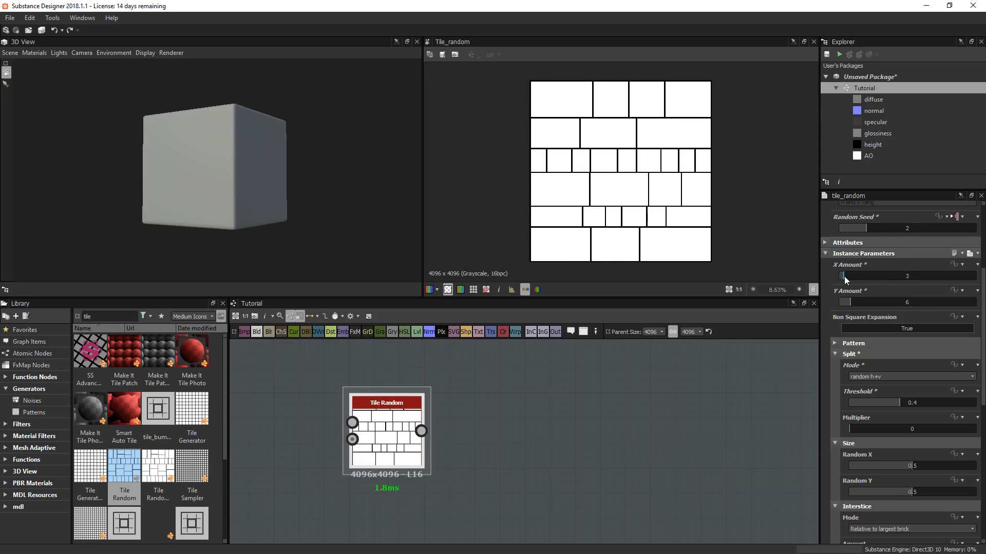
- Return the X Amount to 4 and settle the Split Threshold at 0.26 after trying 0.16
drag(882, 402, 870, 402)
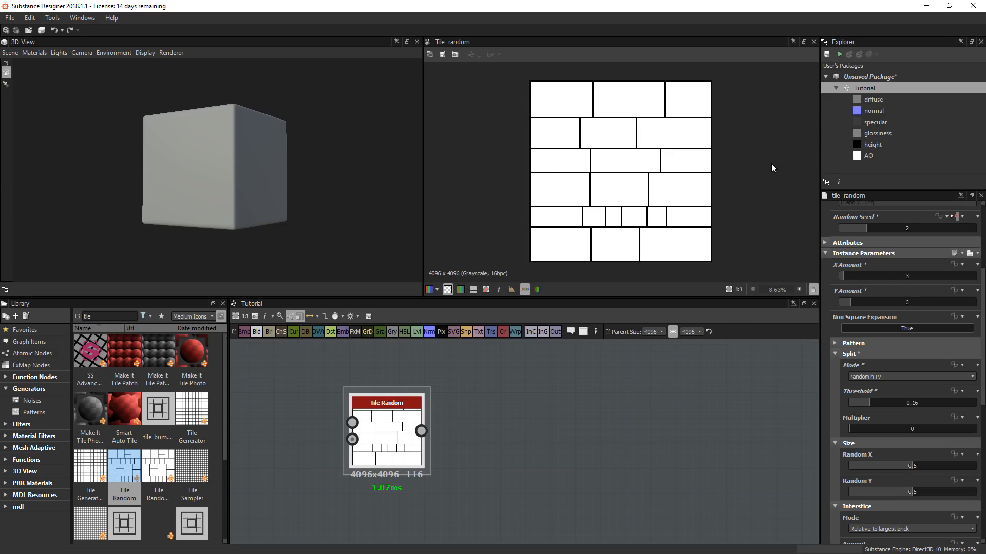
scroll(869, 275, up, 1)
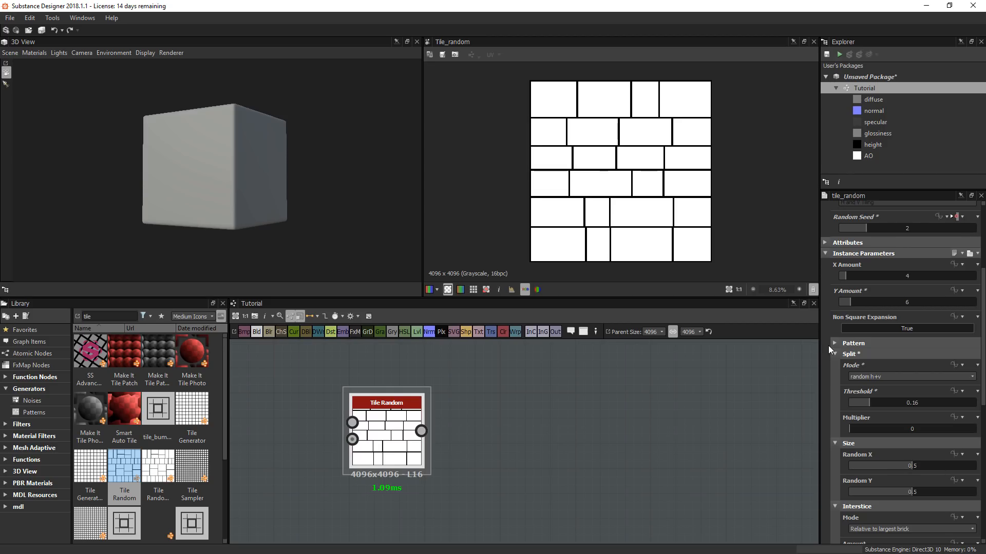
click(871, 403)
drag(871, 403, 881, 402)
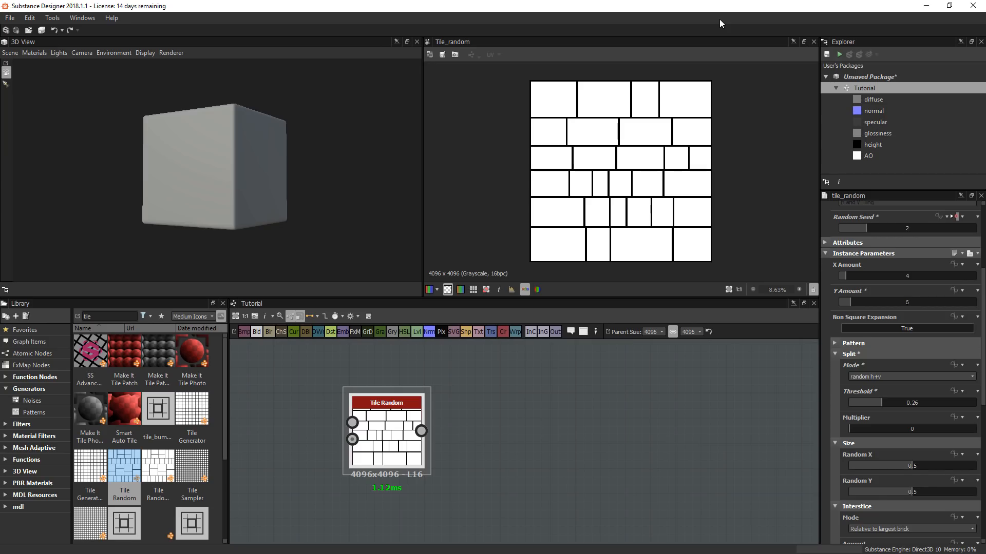
- Set the tile Size variation to a Random X of 0.53 and a Random Y of 0.64
scroll(857, 474, down, 3)
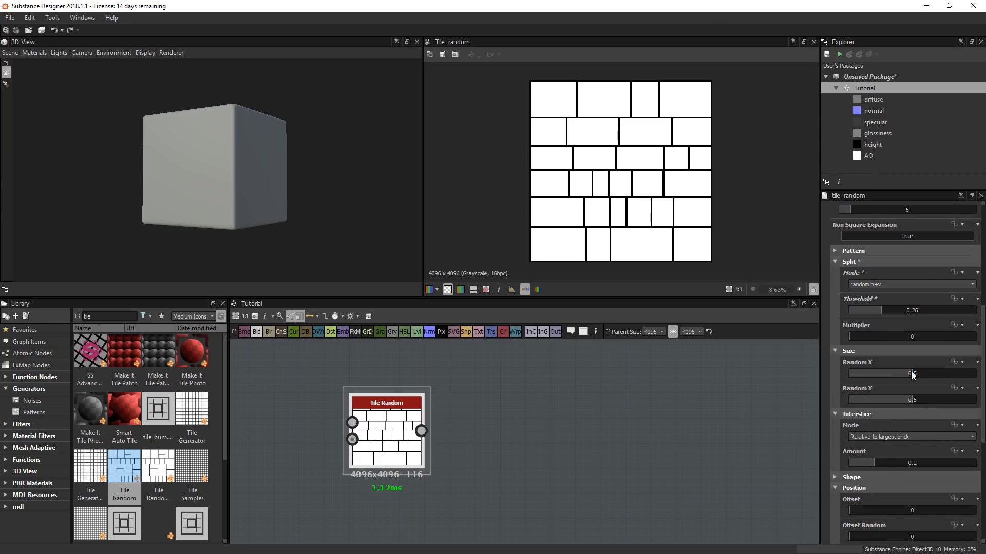
mouse_move(911, 372)
mouse_down()
mouse_move(849, 362)
mouse_move(930, 368)
mouse_move(916, 365)
mouse_up()
click(934, 399)
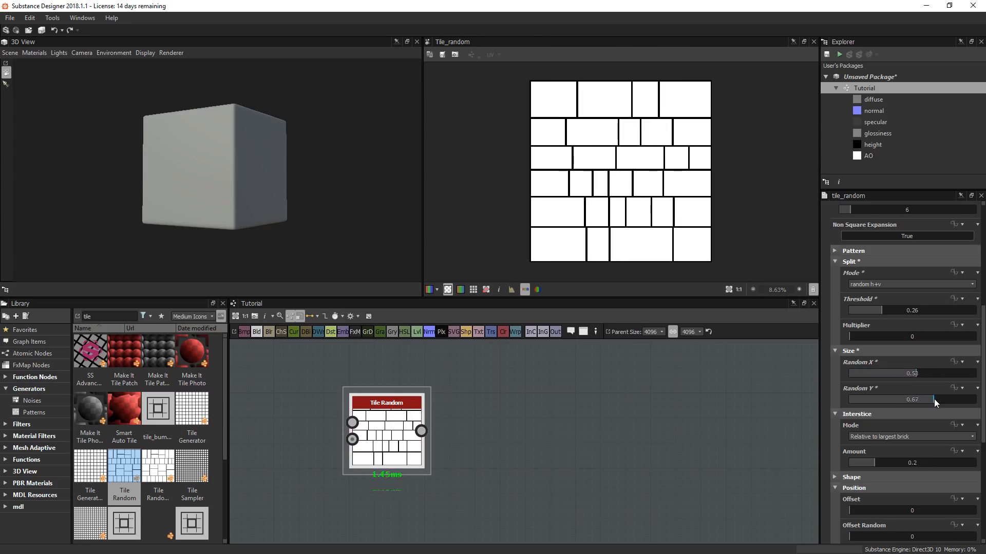
mouse_move(935, 399)
mouse_down()
mouse_move(953, 399)
mouse_move(893, 394)
mouse_move(944, 394)
mouse_move(929, 392)
mouse_up()
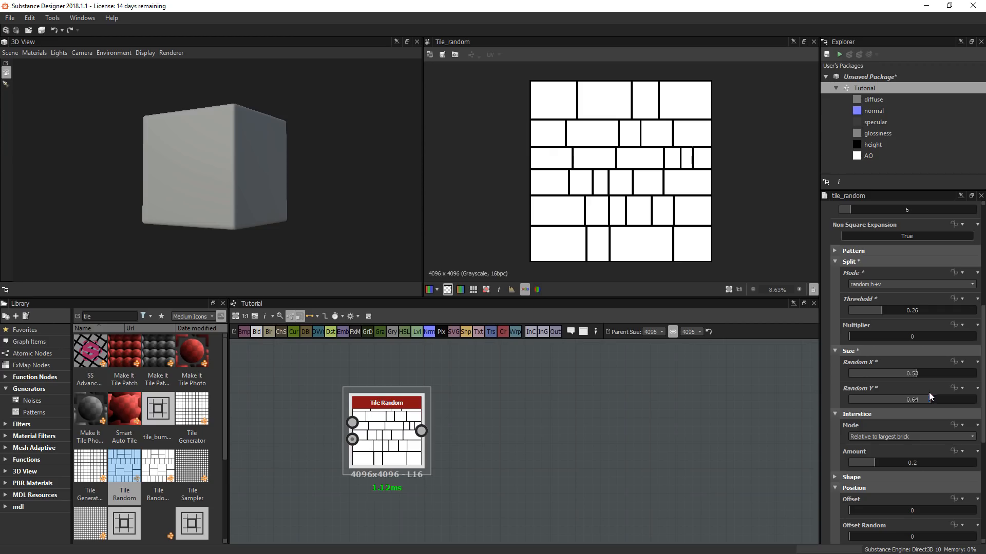
- Reduce the Interstice Amount to 0 so the tiles have no gaps
scroll(861, 488, down, 3)
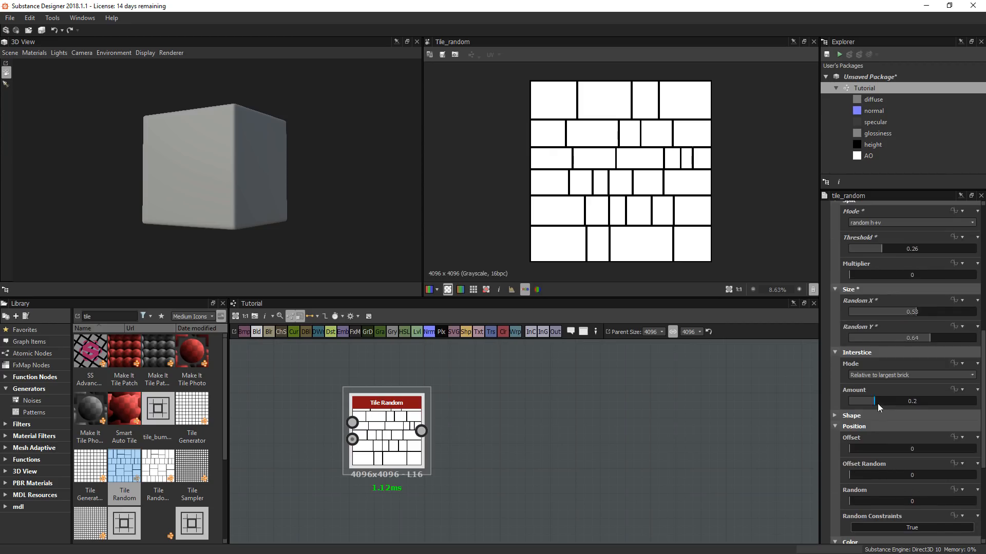
drag(875, 401, 797, 396)
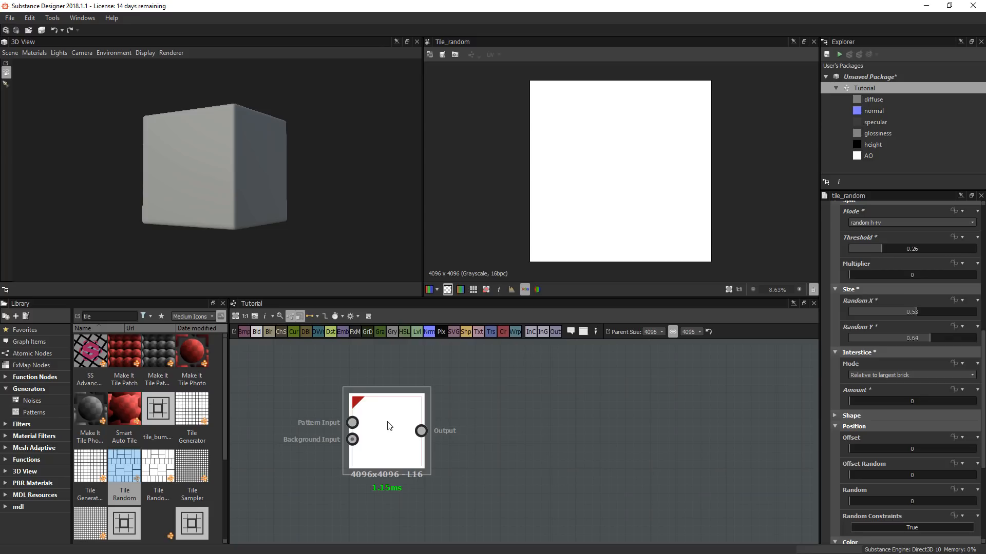
- Try a Color Random of 1 on the tiles, then return it to 0
drag(983, 405, 984, 478)
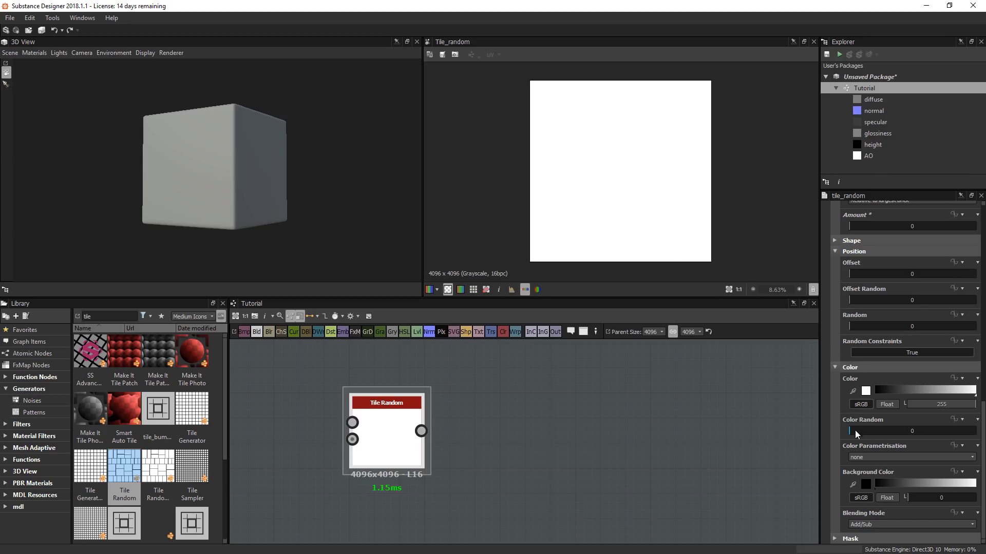
drag(854, 431, 976, 430)
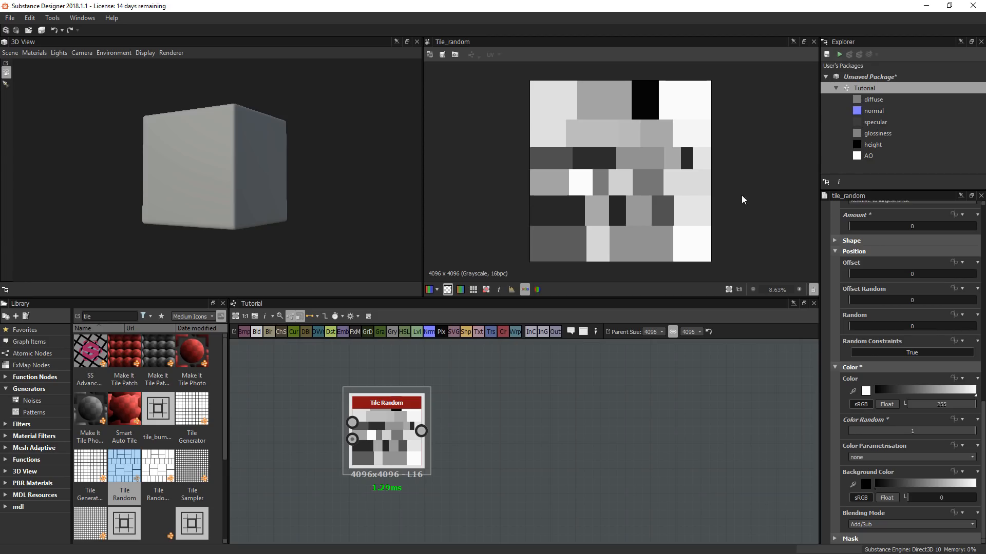
drag(953, 430, 788, 431)
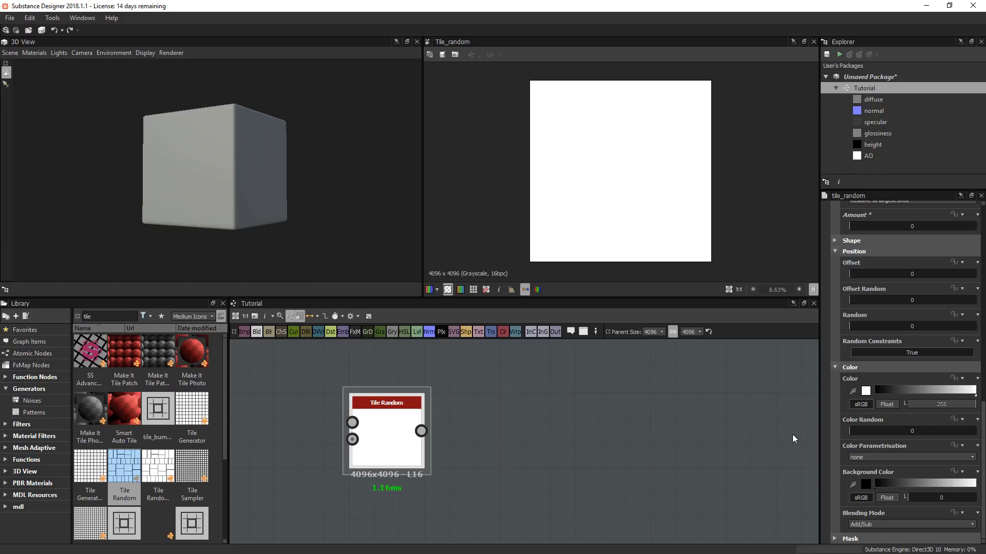
- Set the tiles' Color Parametrisation to area with a Color Parametrisation Intensity of 1
click(868, 460)
click(858, 473)
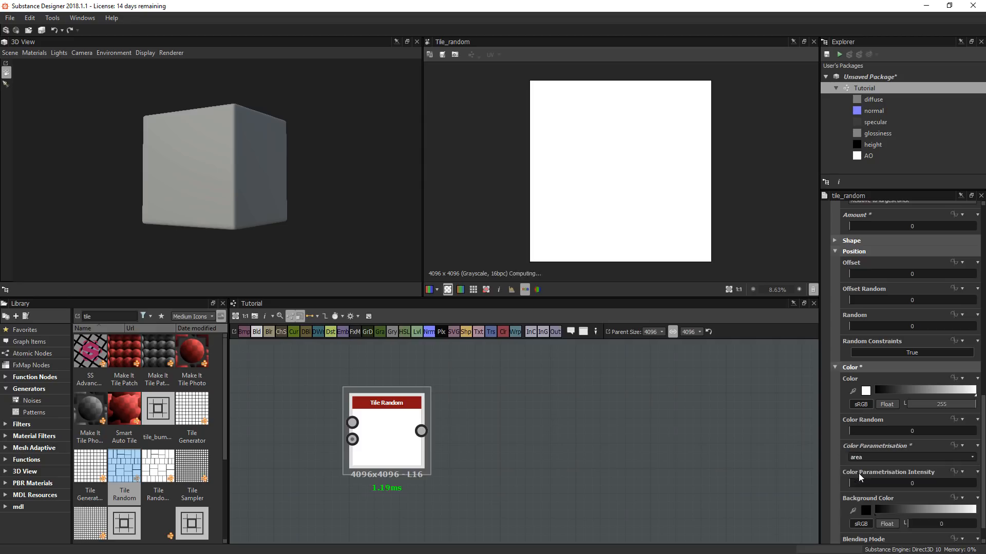
drag(849, 482, 975, 484)
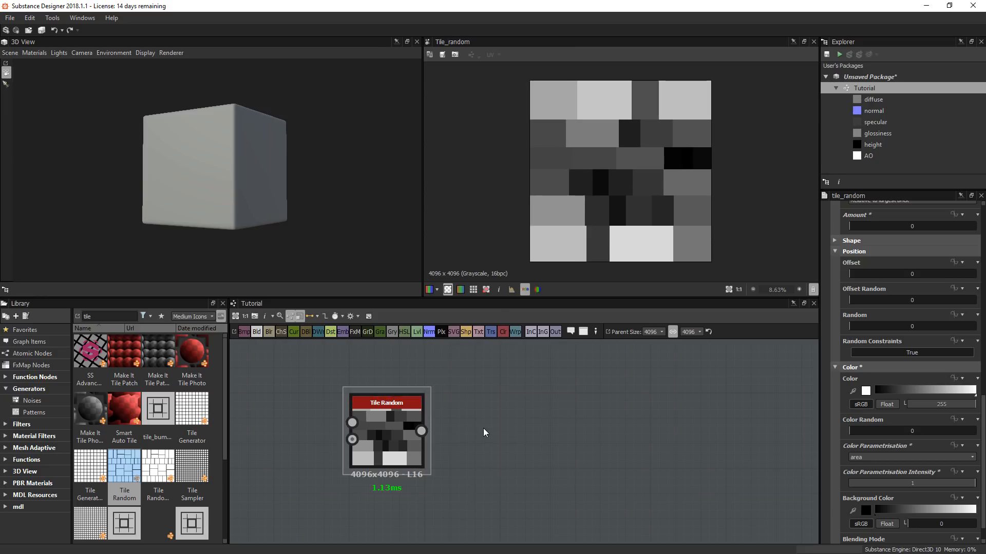
- Add a Histogram Scan node beside Tile Random and feed it the Tile Random output
key(space)
text(histo)
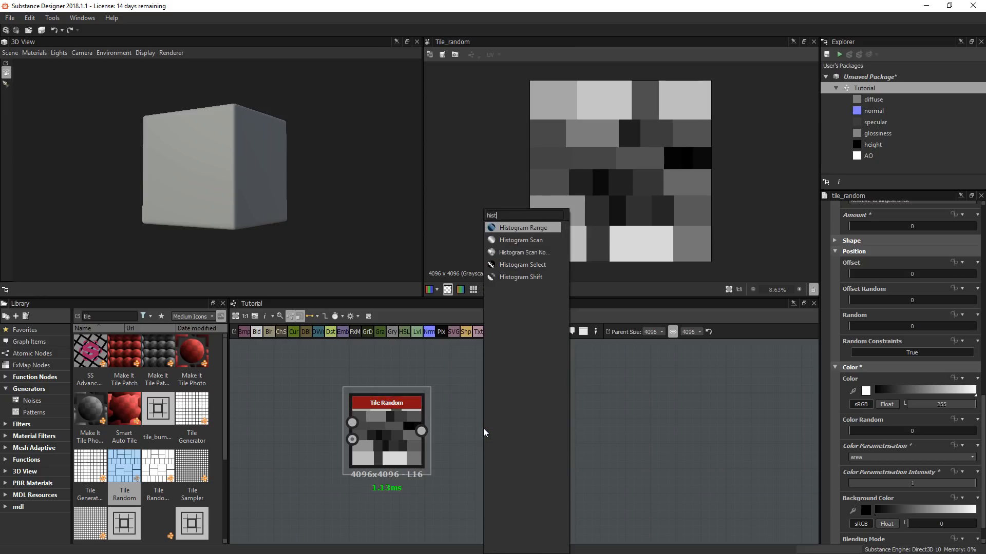
click(534, 240)
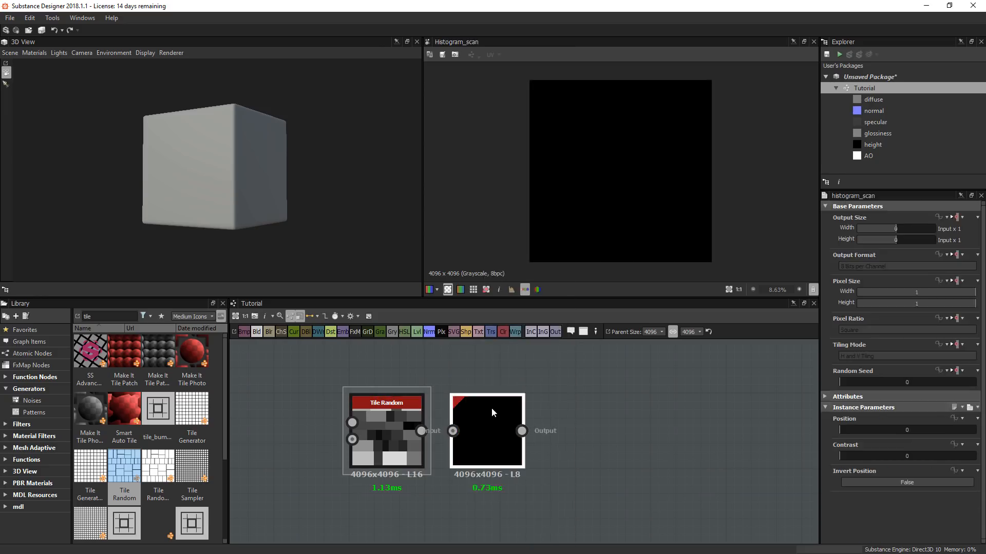
drag(492, 408, 529, 408)
drag(421, 431, 488, 432)
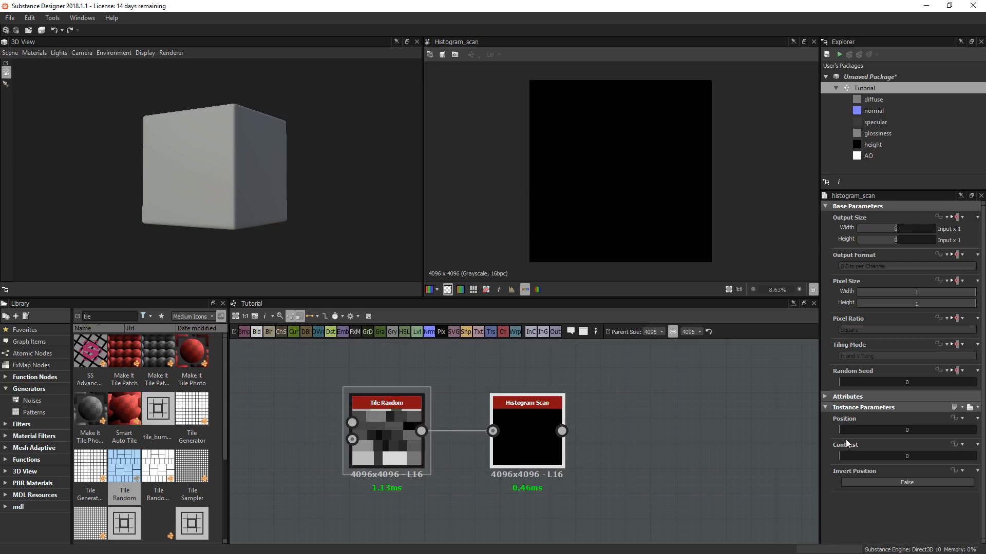
- Set the Histogram Scan to a Contrast of 1 and a Position of 0.82 to isolate the smallest tiles
click(903, 431)
drag(902, 431, 870, 424)
drag(852, 456, 919, 456)
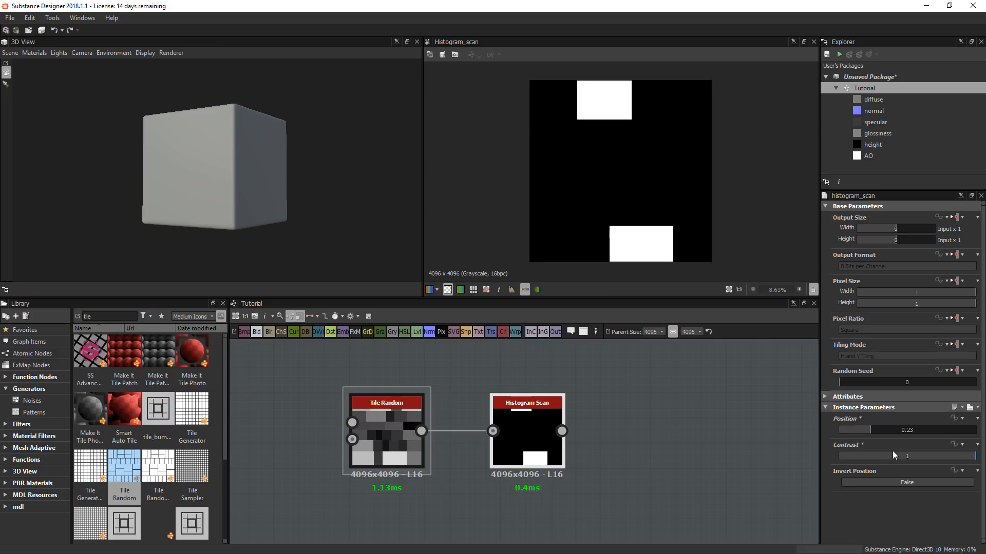
drag(873, 429, 950, 435)
- Add an Invert Grayscale node and connect the Histogram Scan output to it
key(space)
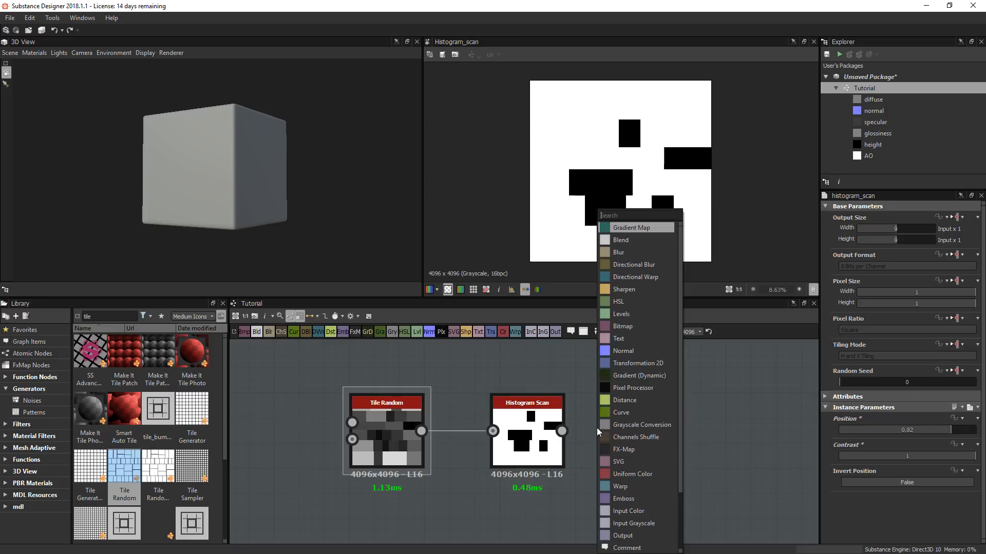
text(invert)
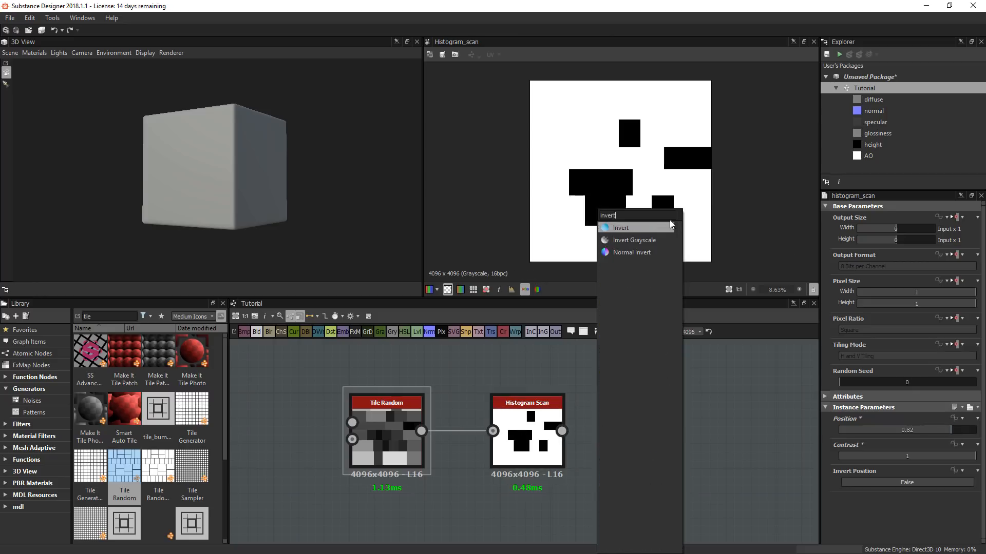
key(Down)
key(Return)
drag(562, 431, 659, 433)
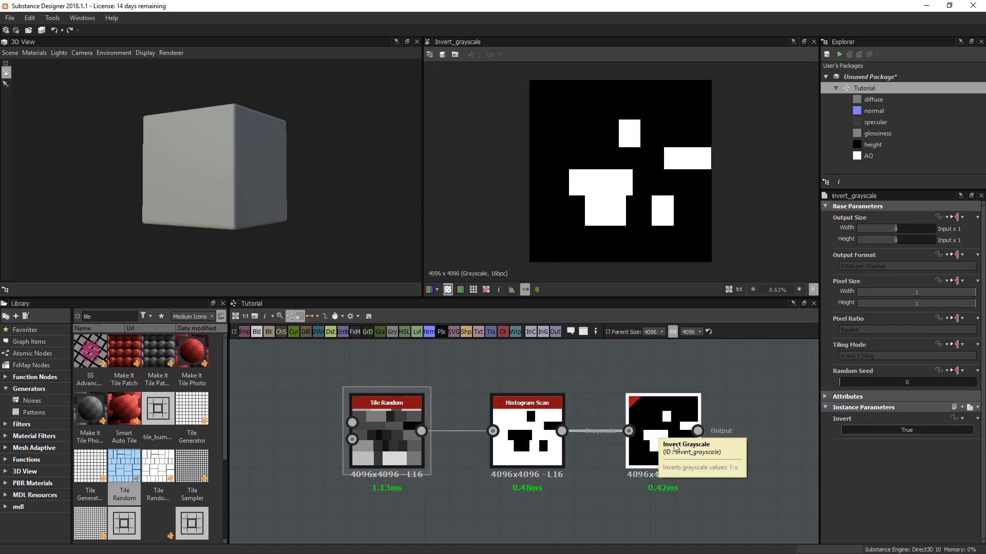
- Delete the Histogram Scan and Invert Grayscale nodes from the graph
click(529, 431)
key(Delete)
click(670, 432)
key(Delete)
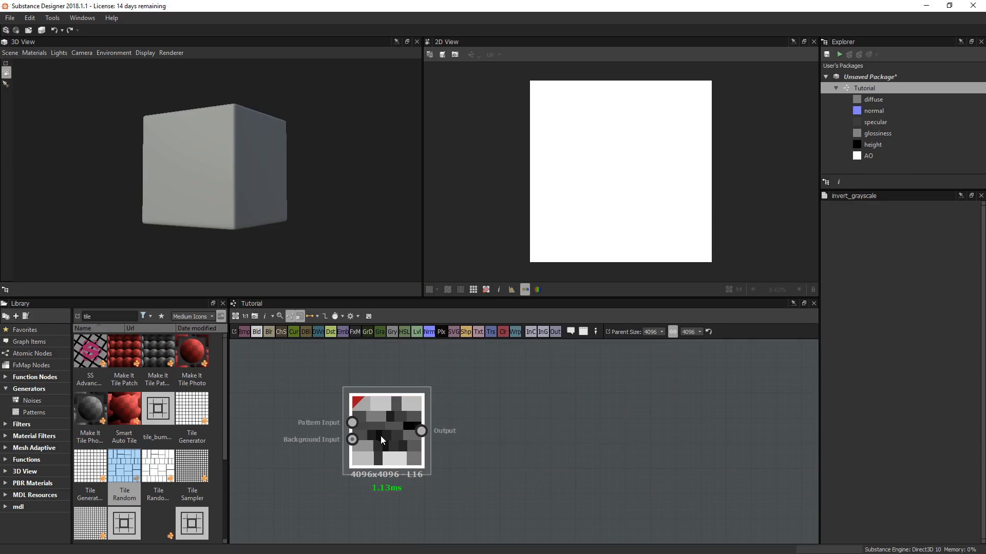
- Reposition the Tile Random node and set its Position parameters to an Offset Random of 1 and an Offset of 0.85
drag(381, 436, 533, 410)
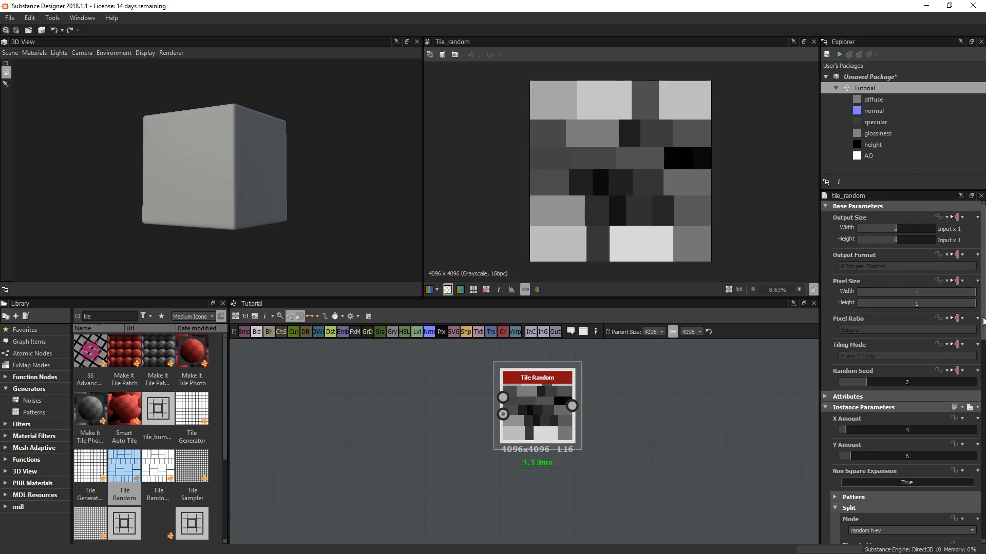
scroll(975, 410, down, 8)
scroll(978, 417, down, 7)
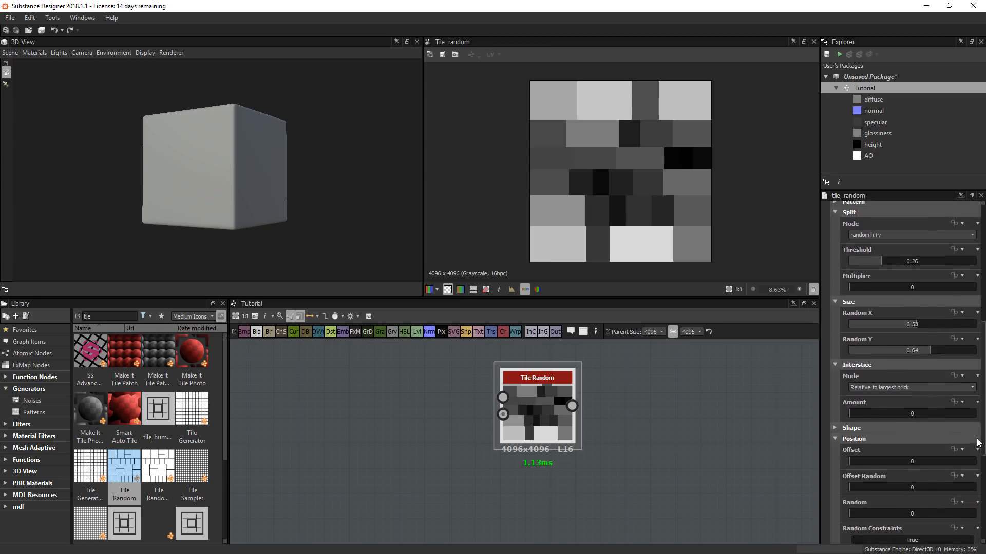
drag(848, 381, 985, 391)
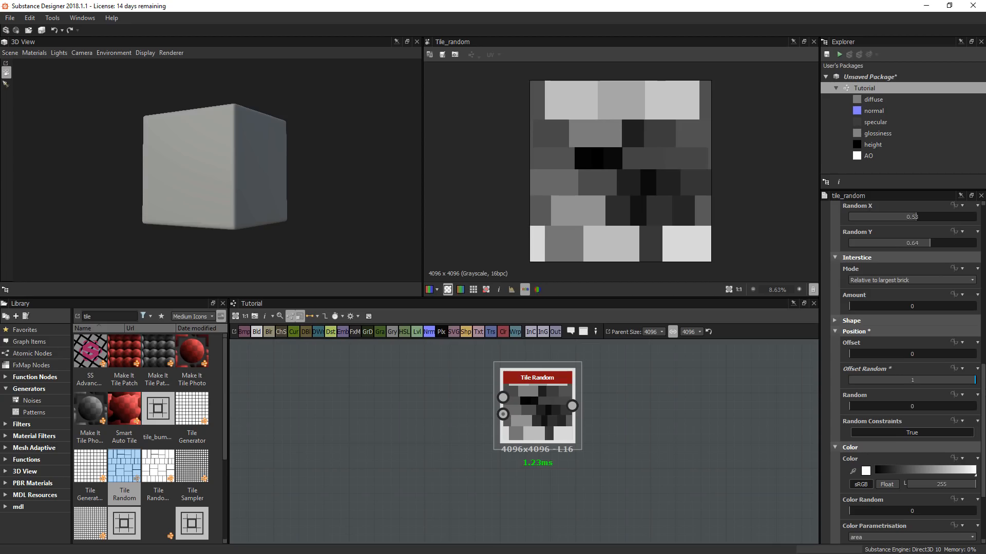
drag(851, 410, 821, 410)
drag(858, 358, 956, 353)
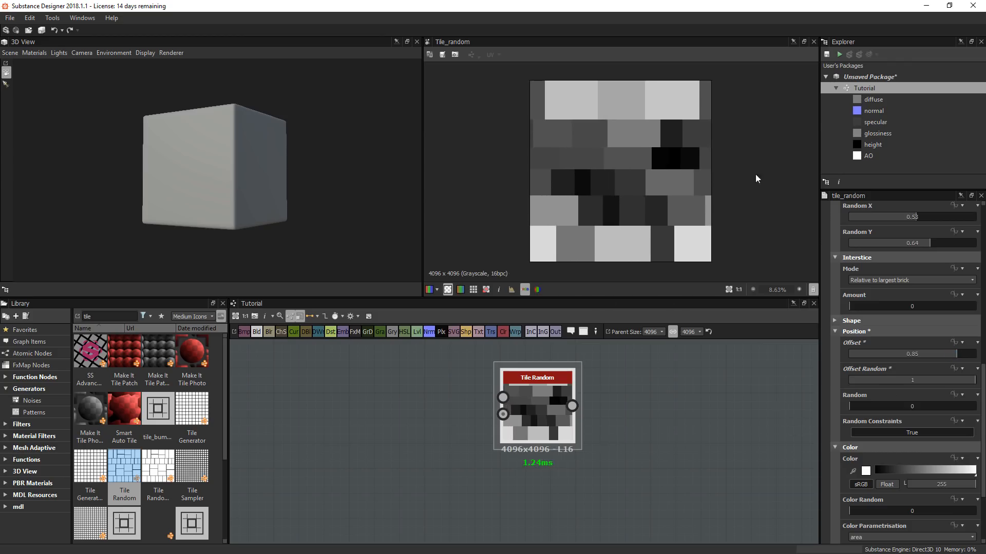
- Examine how the offset tile pattern repeats in the tiled 2D preview at different zoom levels
scroll(762, 177, down, 3)
scroll(763, 178, up, 1)
key(space)
scroll(763, 177, down, 5)
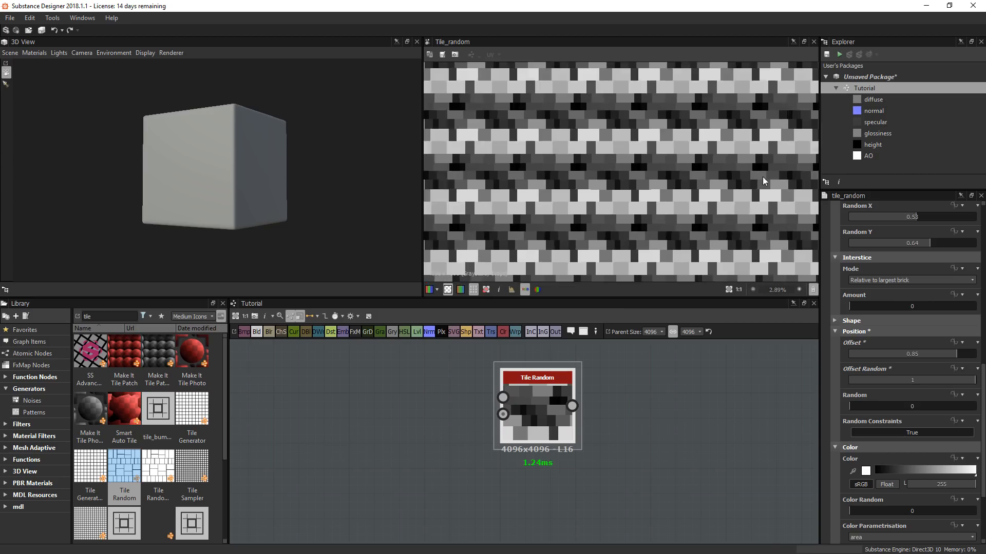
scroll(763, 178, up, 4)
key(space)
key(space)
key(space)
key(space)
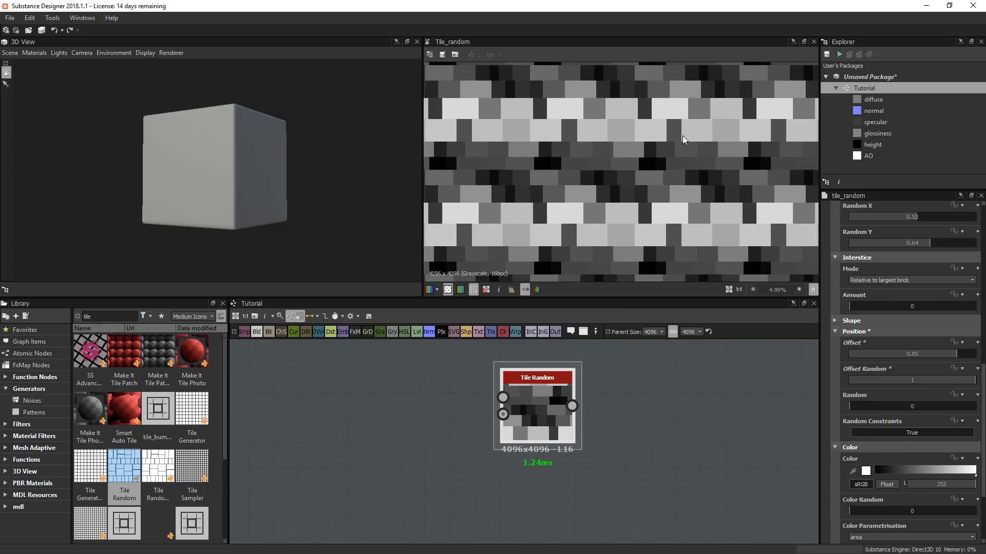
key(space)
scroll(657, 187, up, 3)
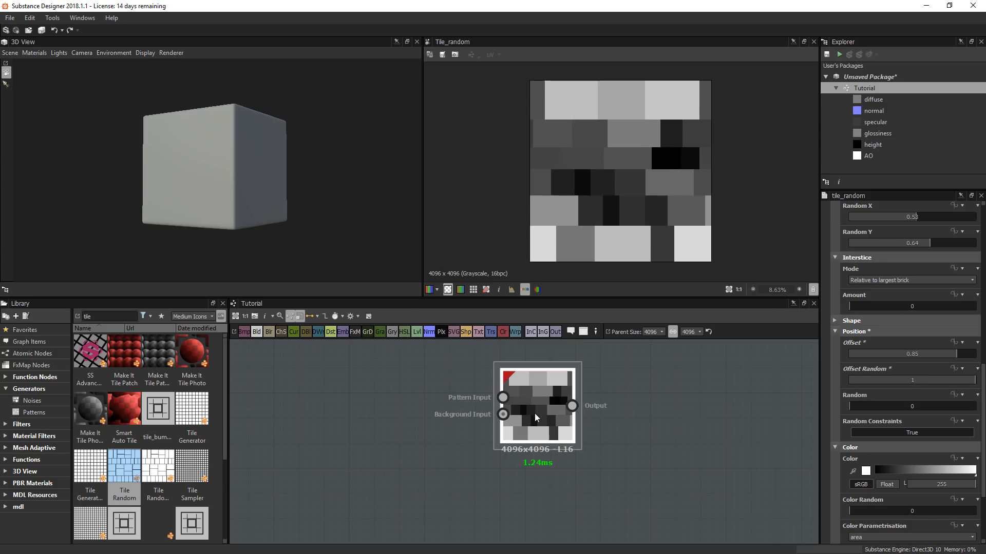
- Reposition the Tile Random node and expose its X Amount parameter as a new graph input named Piedras_X
drag(544, 398, 418, 424)
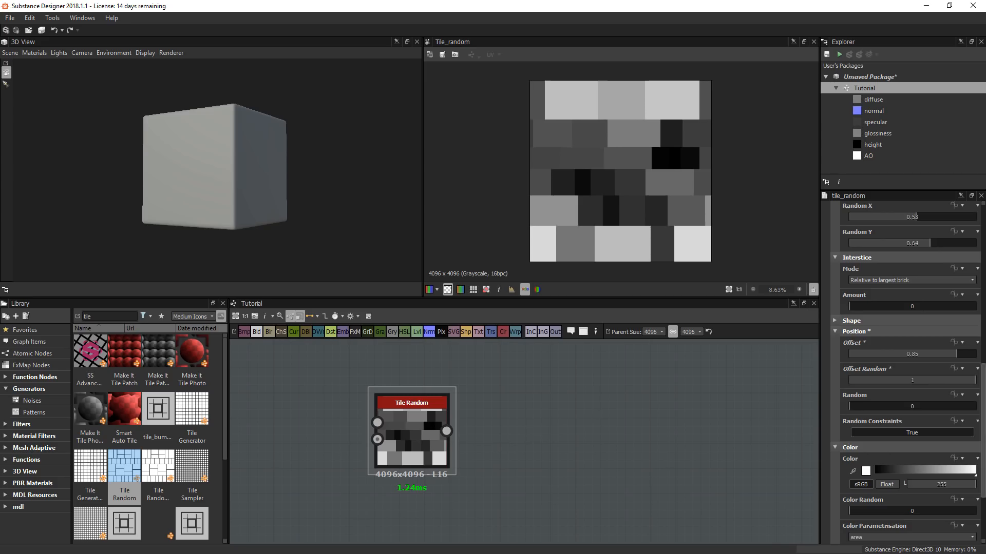
drag(983, 378, 982, 234)
scroll(896, 433, up, 2)
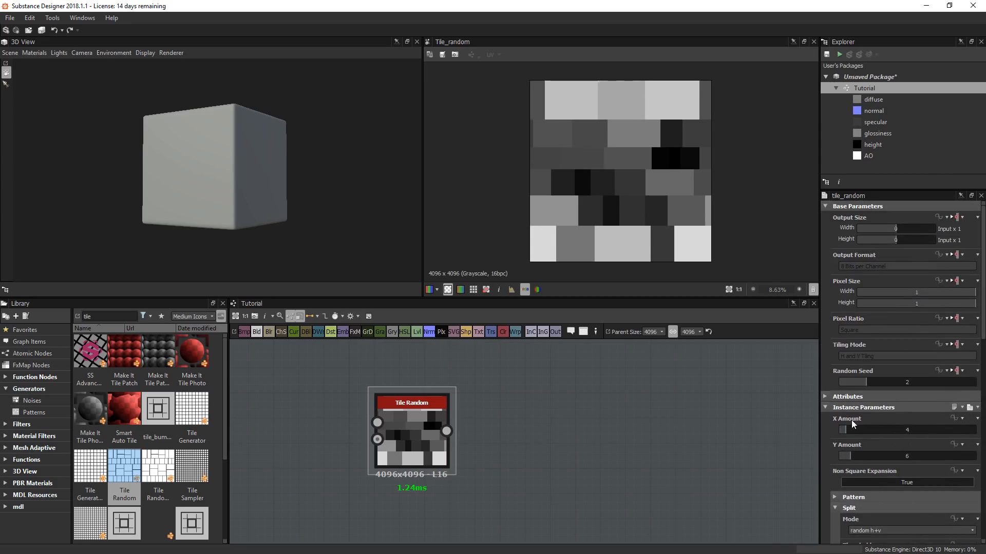
click(962, 419)
click(940, 514)
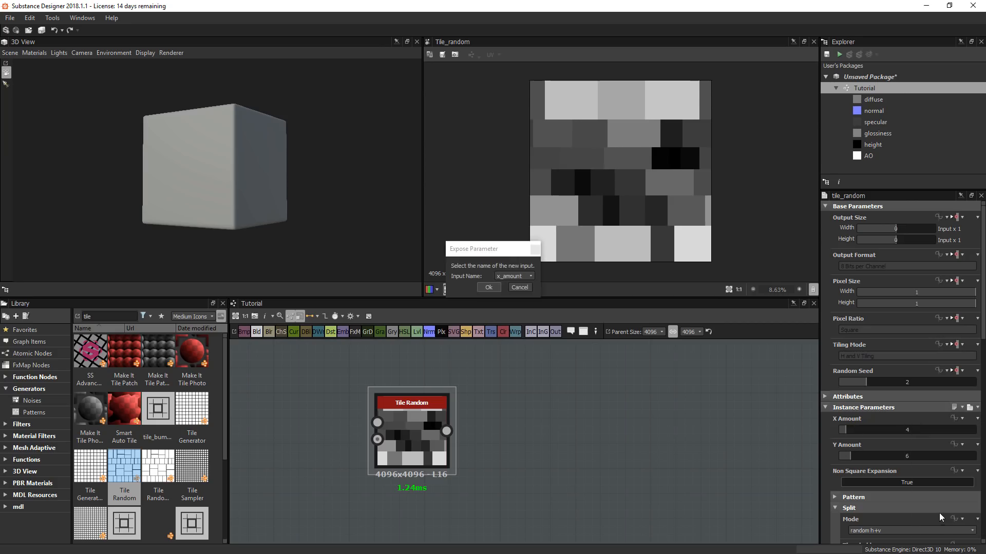
click(528, 277)
click(512, 292)
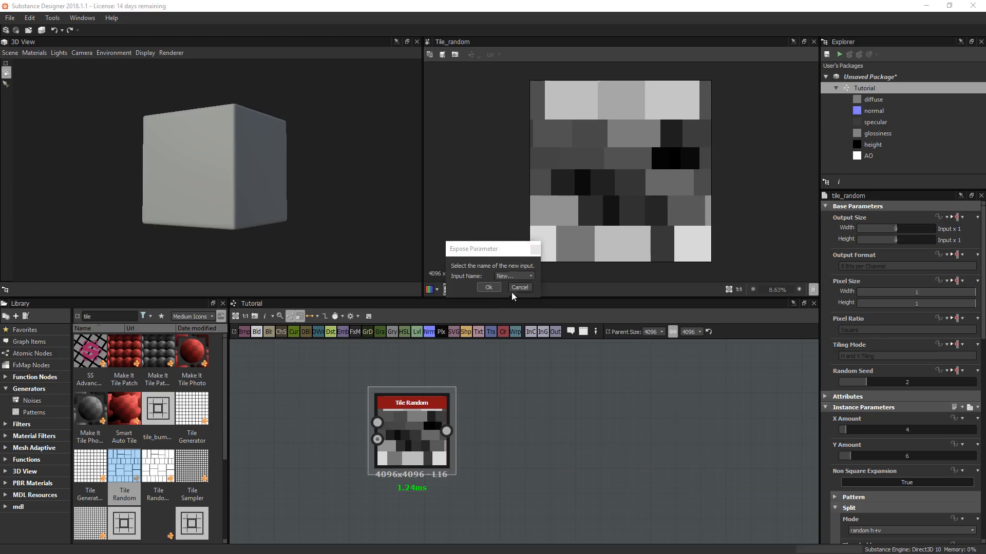
drag(465, 277, 379, 272)
key(Left)
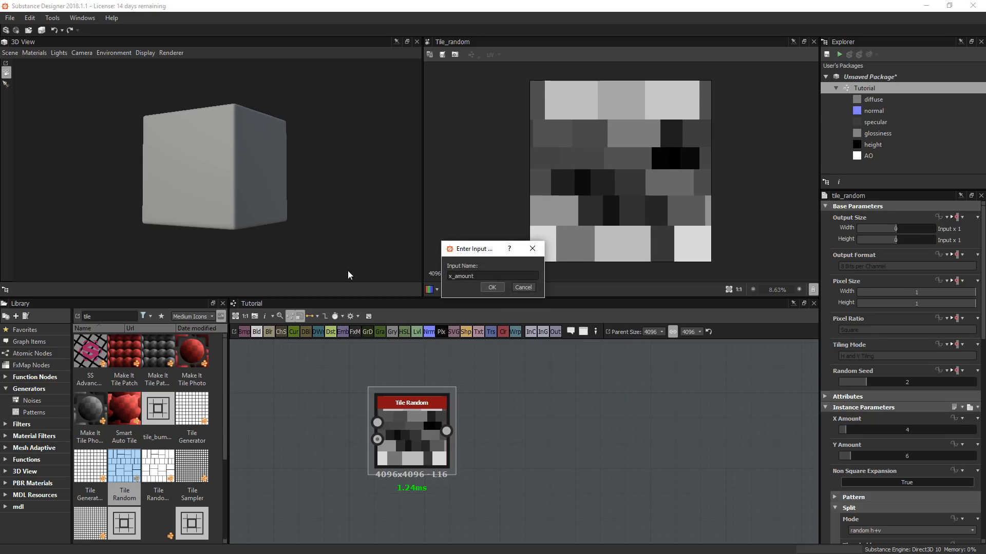
key(Delete)
key(Delete)
key(Delete)
key(Delete)
key(Delete)
key(Delete)
key(Delete)
key(Delete)
text(Piedras X)
click(492, 288)
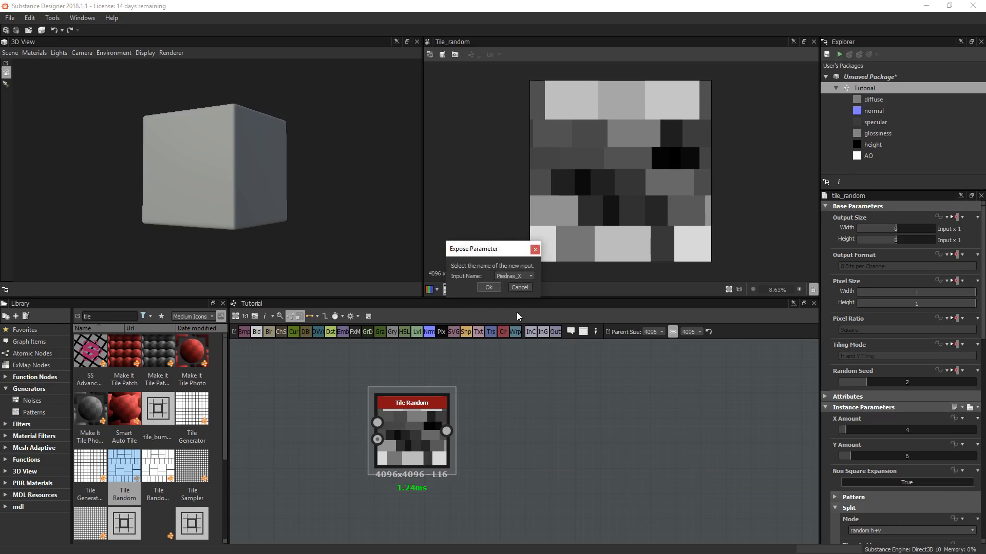
click(488, 287)
- Expose the Tile Random node's Y Amount parameter as a new graph input named Piedras_Y
click(957, 430)
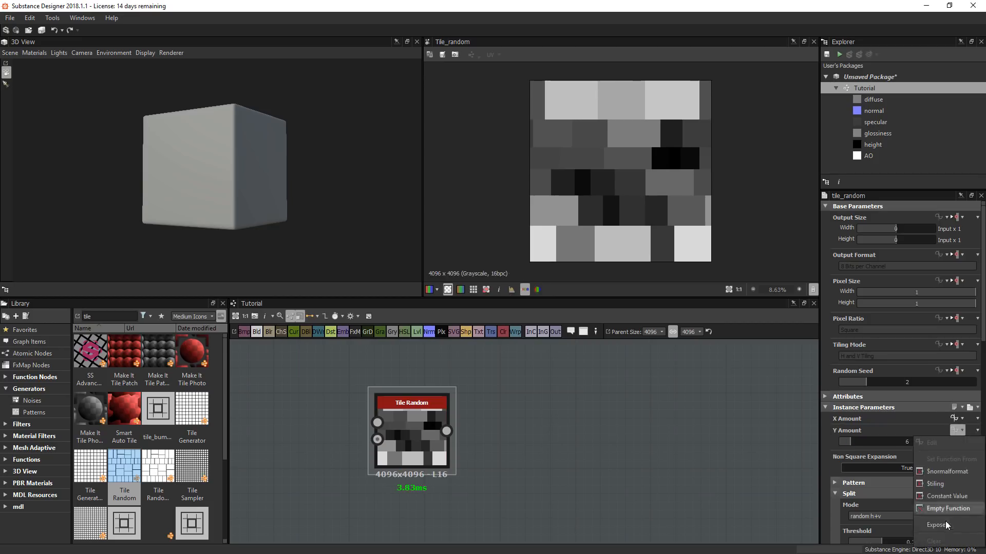
click(947, 525)
click(514, 276)
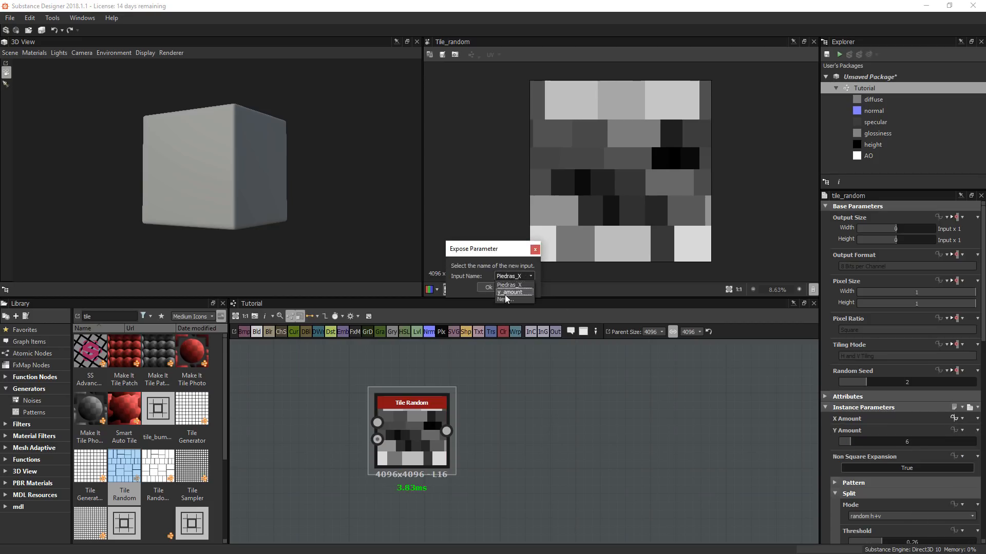
click(504, 299)
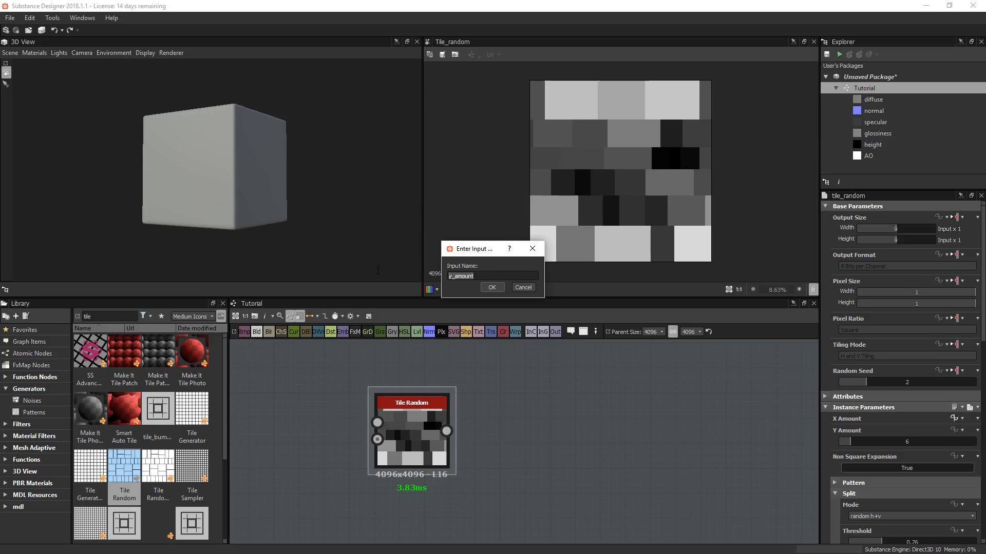
text(Piedras_Y)
click(492, 287)
click(482, 290)
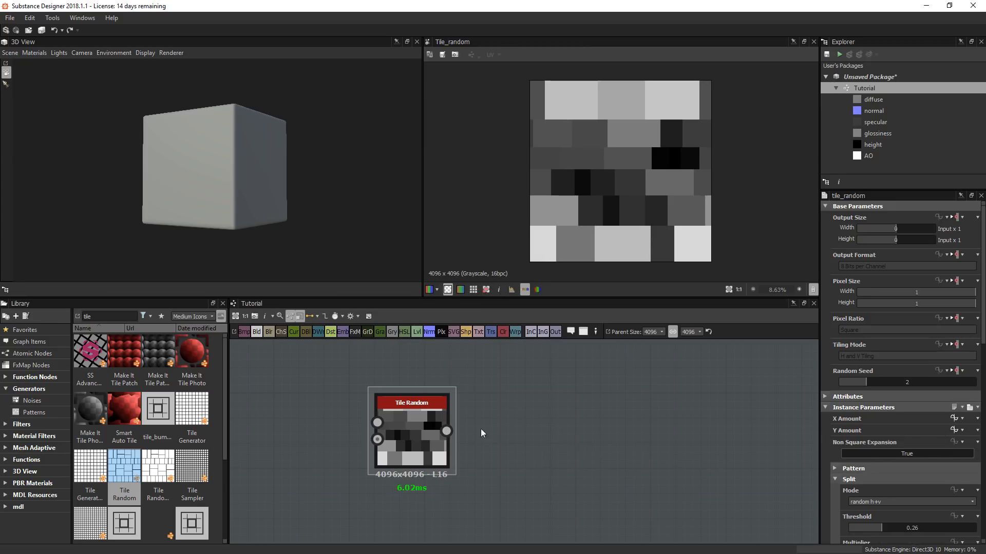
- Move the Tile Random node lower in the graph and duplicate it, placing the copy directly above the original
drag(419, 428, 340, 473)
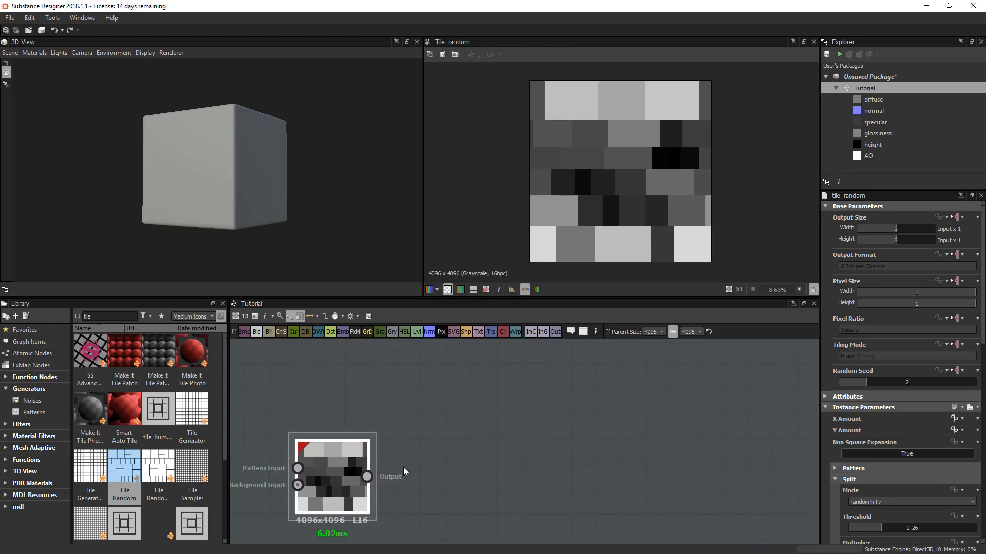
key(ctrl+d)
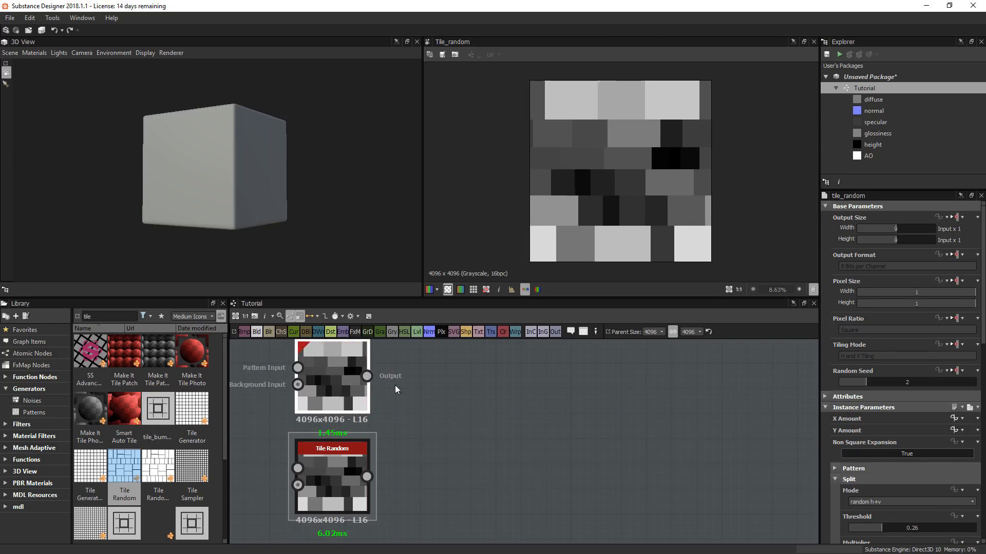
click(396, 389)
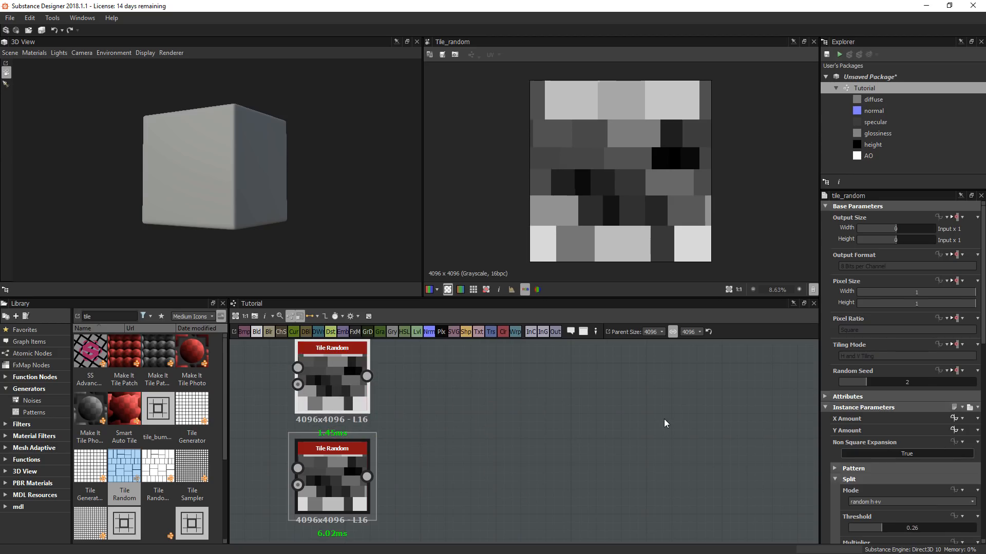
- In the graph's input parameters, set the default value of the exposed X Amount to 6
click(558, 403)
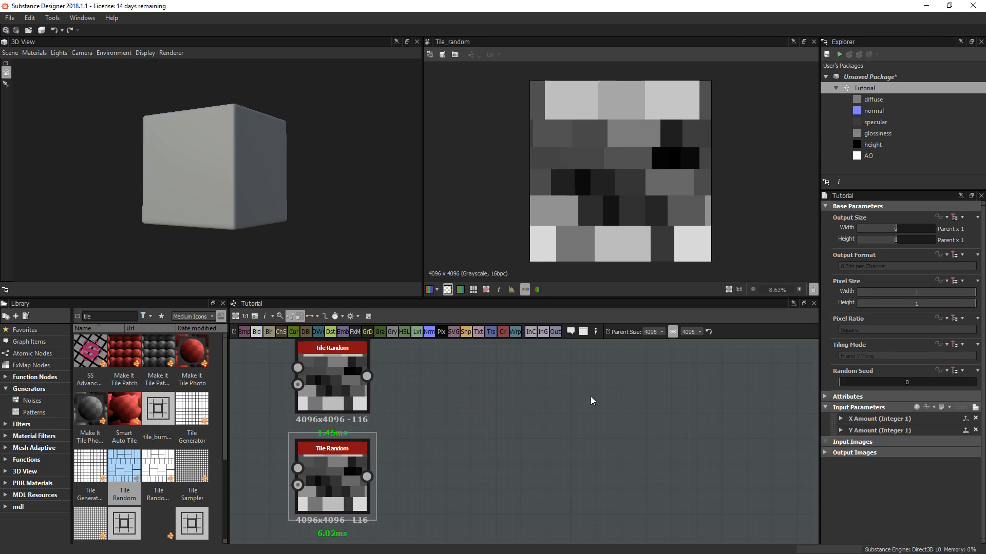
click(840, 419)
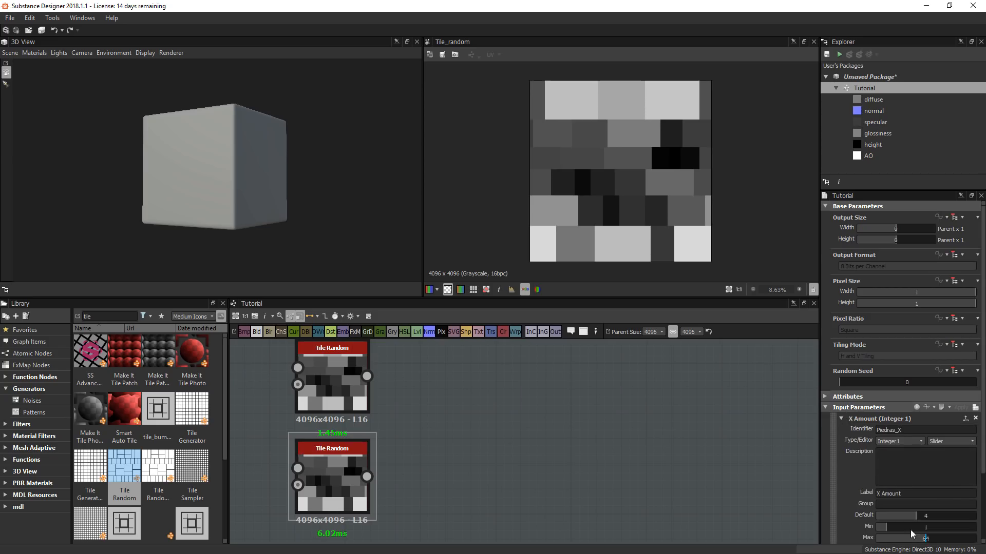
double_click(922, 517)
text(6)
key(Return)
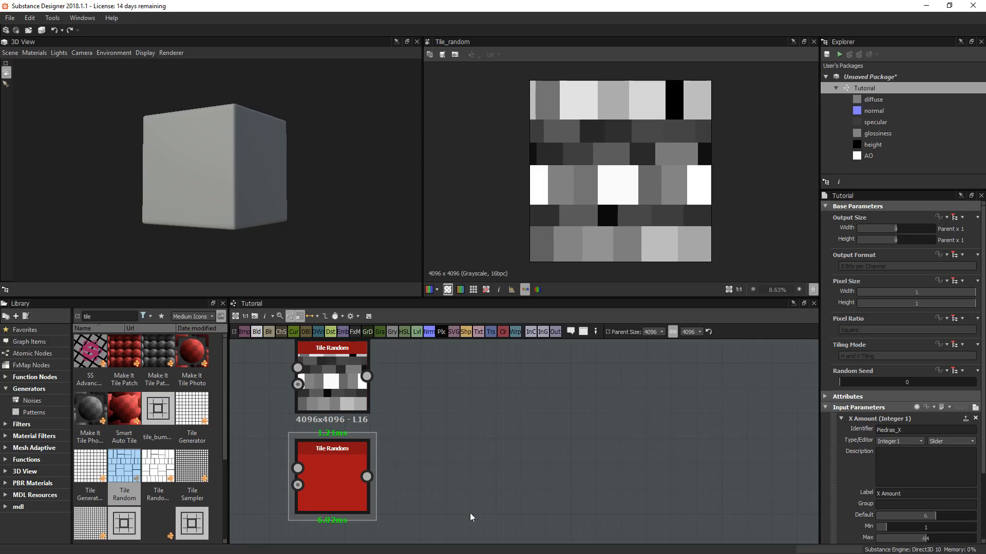
- Move the duplicated Tile Random node farther above the original to leave space between them
click(329, 380)
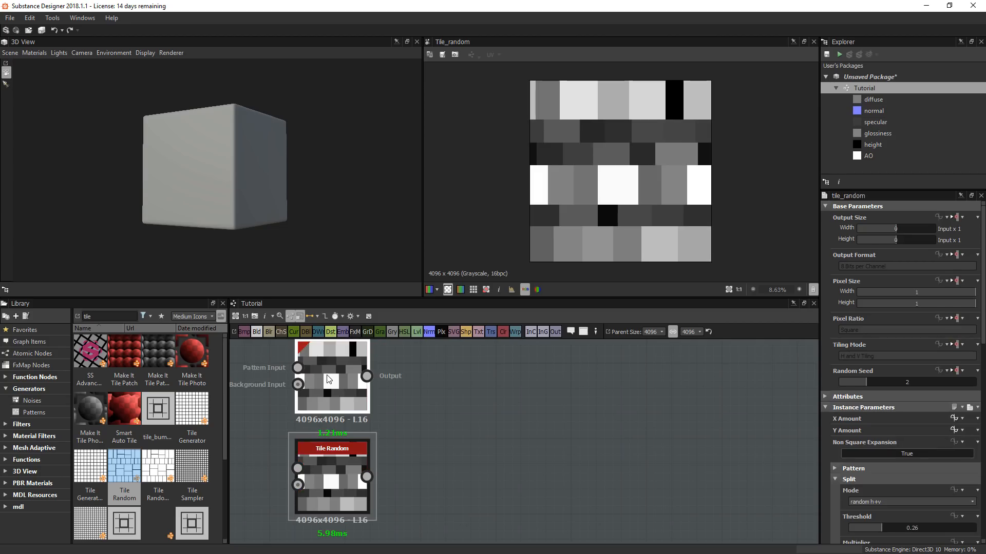
scroll(404, 435, down, 3)
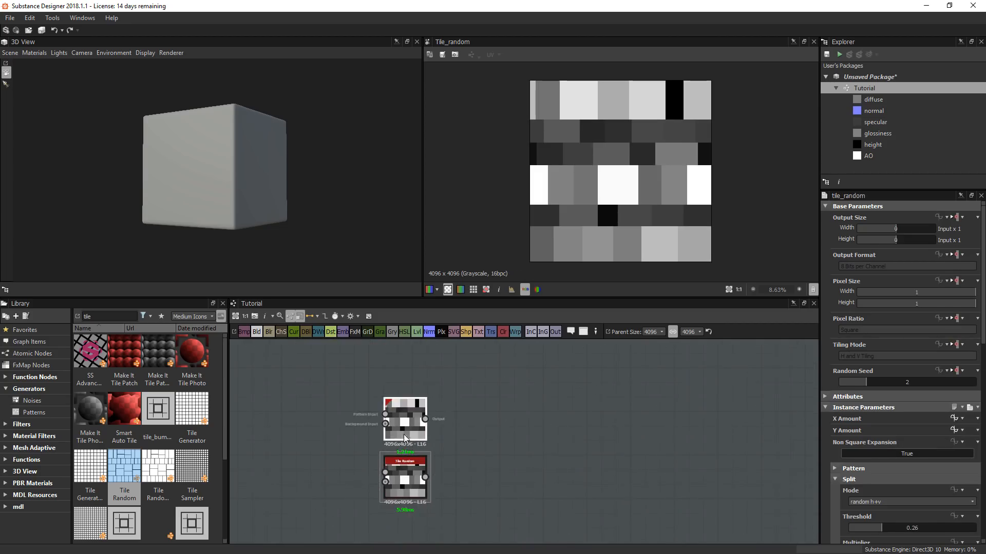
drag(418, 414, 403, 419)
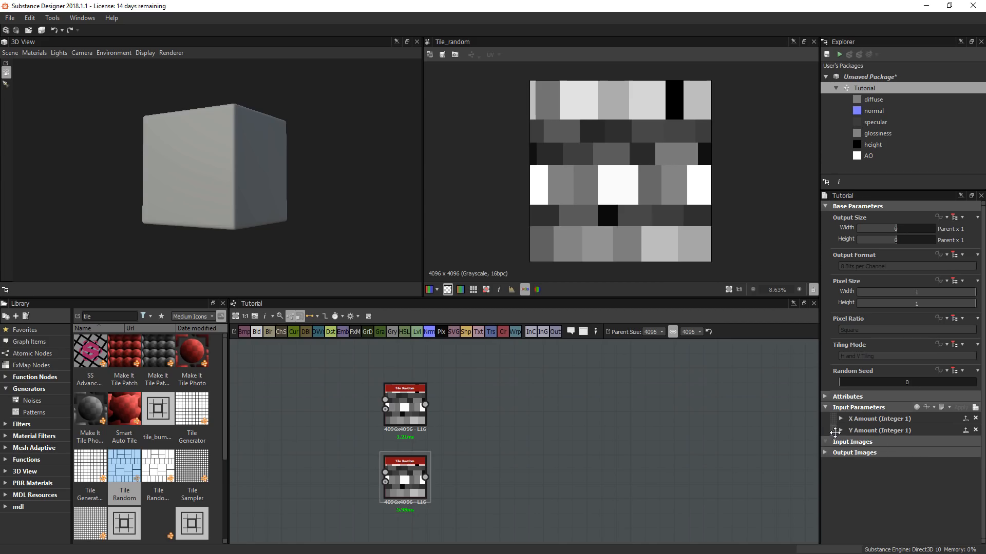
- Test defaults of 4 and 5 for the exposed X Amount input, and return its default to 6
click(841, 430)
click(840, 419)
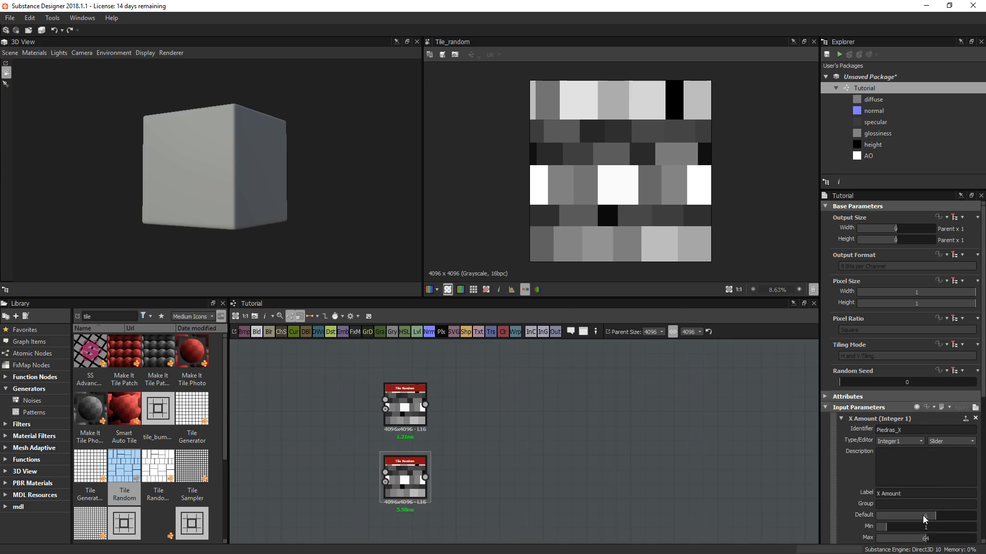
text(4)
key(Return)
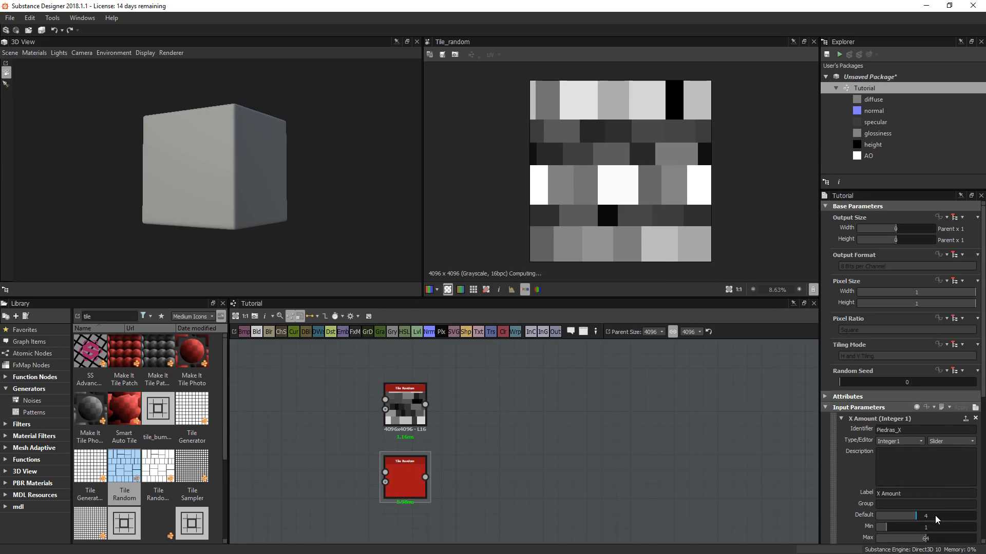
text(5)
key(Return)
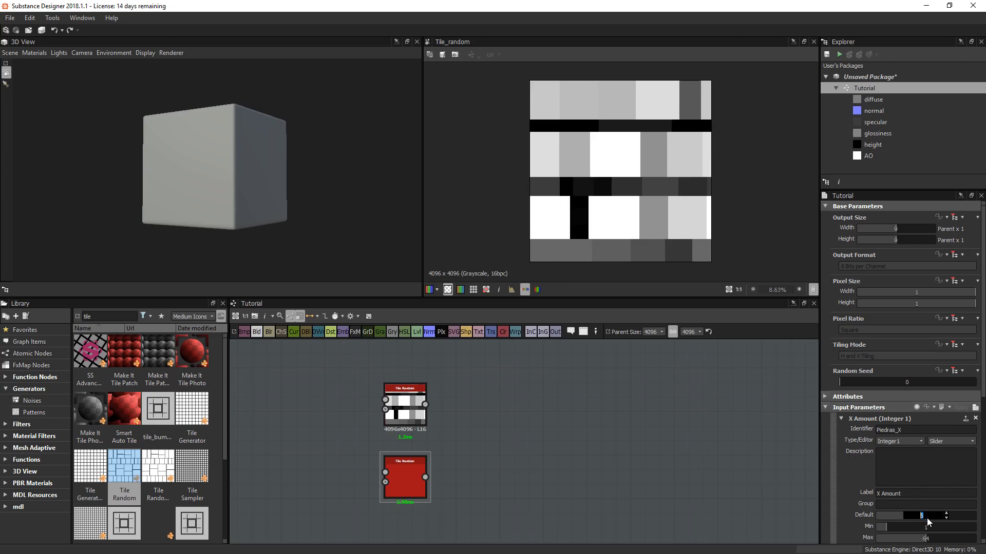
text(6)
key(Return)
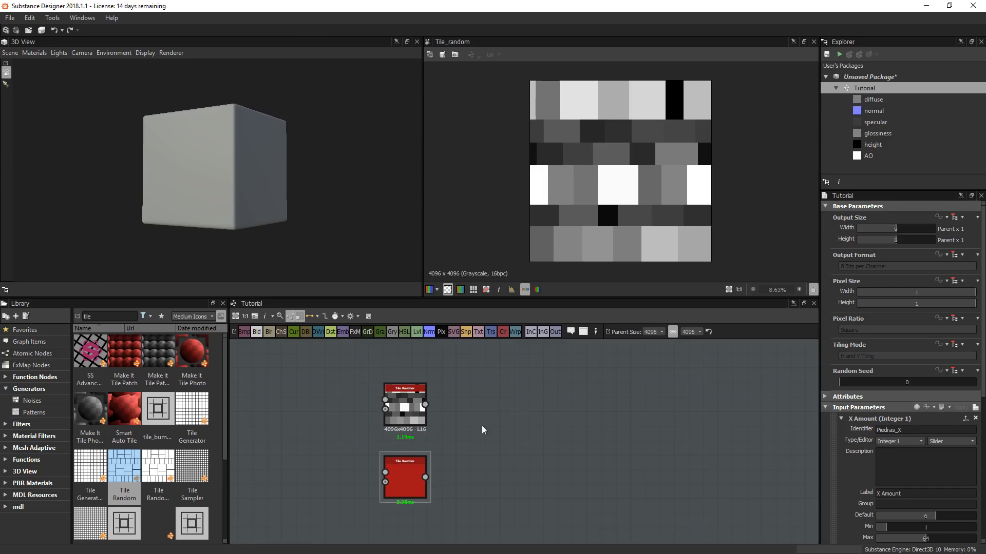
- Add an Edge Detect node and connect the lower Tile Random node's output to its input
middle_drag(482, 427, 432, 418)
drag(336, 464, 376, 396)
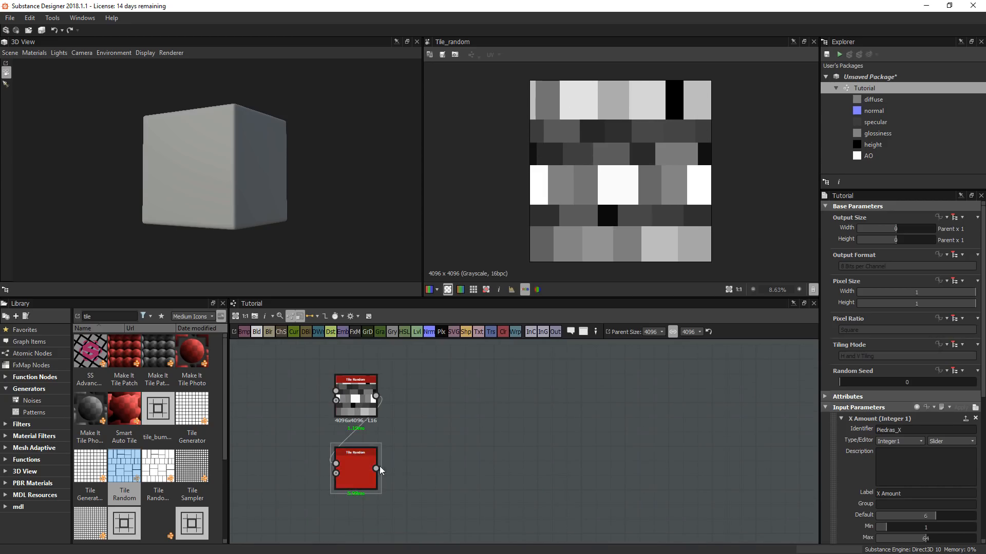
click(356, 464)
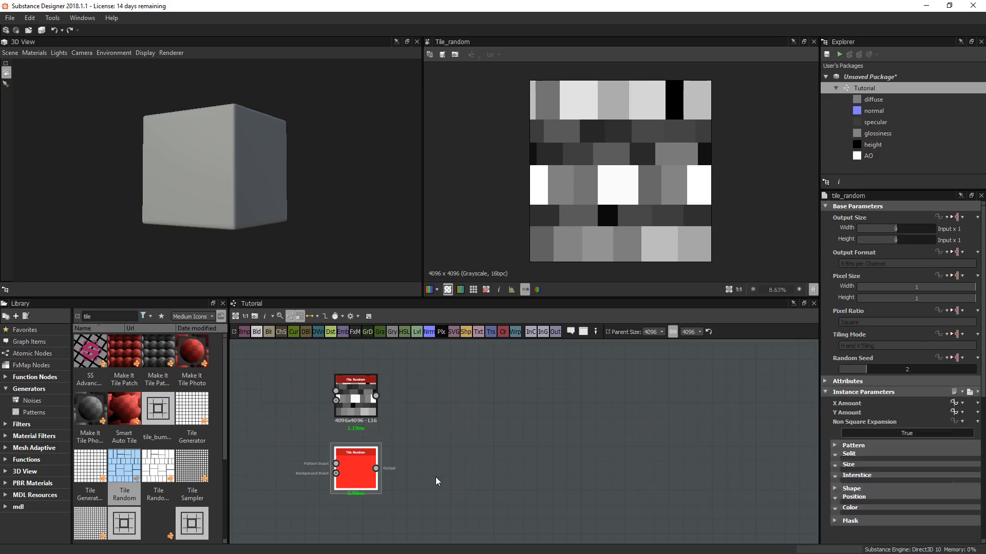
middle_drag(436, 477, 431, 479)
right_click(430, 478)
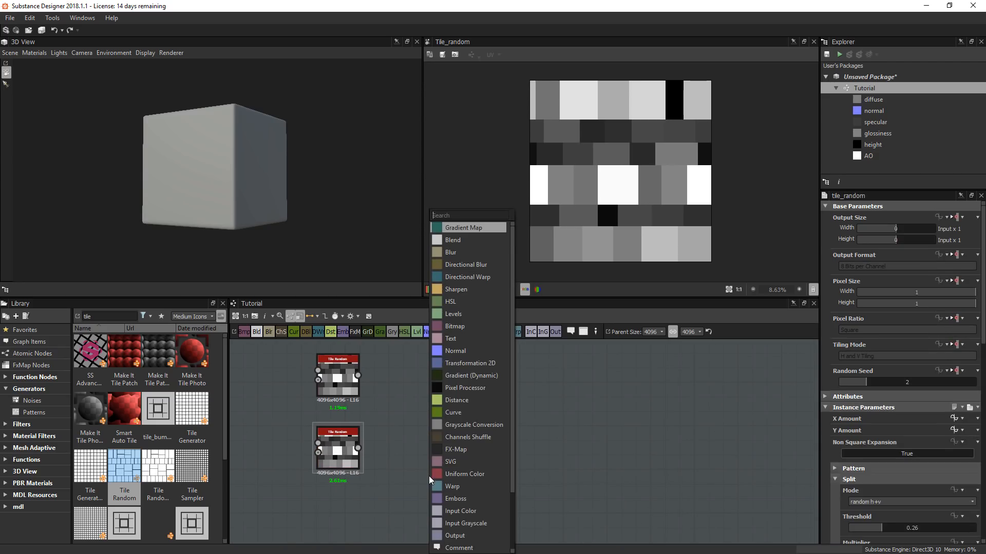
text(edge)
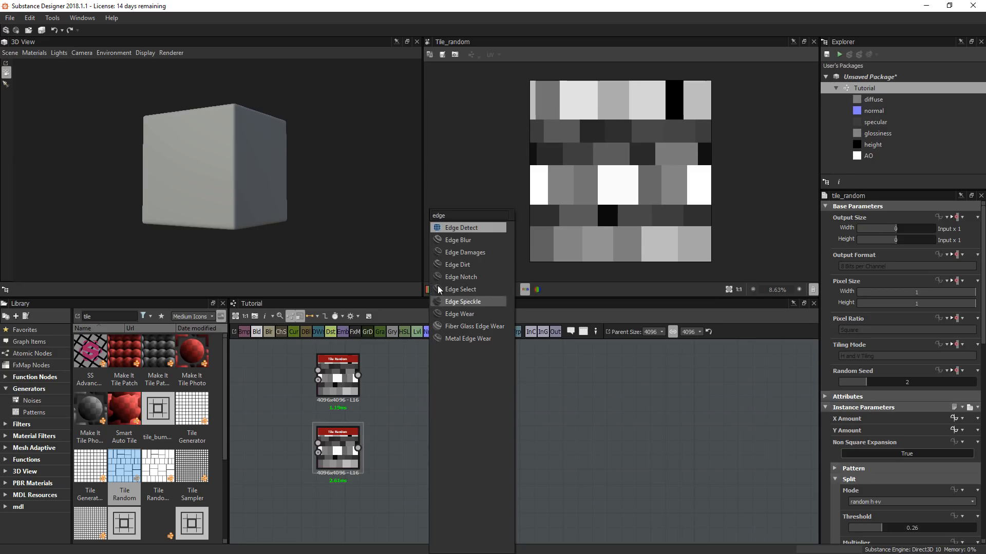
click(457, 228)
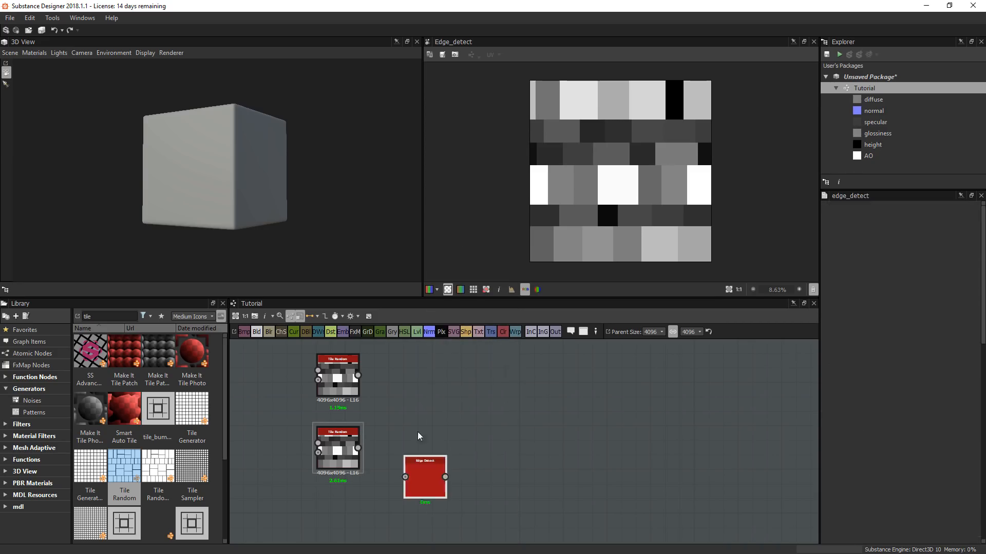
scroll(417, 441, up, 3)
drag(348, 448, 456, 447)
- Set the Edge Detect node's Edge Width to 1.34 and Edge Roundness to 0.78, checking the tile gaps in the 2D preview
scroll(596, 221, up, 4)
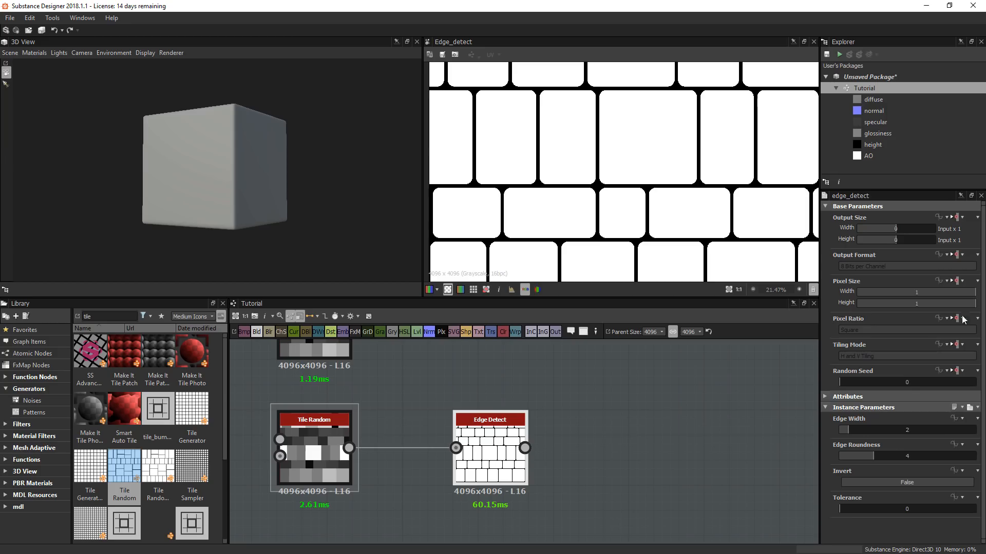
mouse_move(869, 456)
mouse_down()
mouse_move(840, 457)
mouse_move(843, 440)
mouse_move(861, 459)
mouse_up()
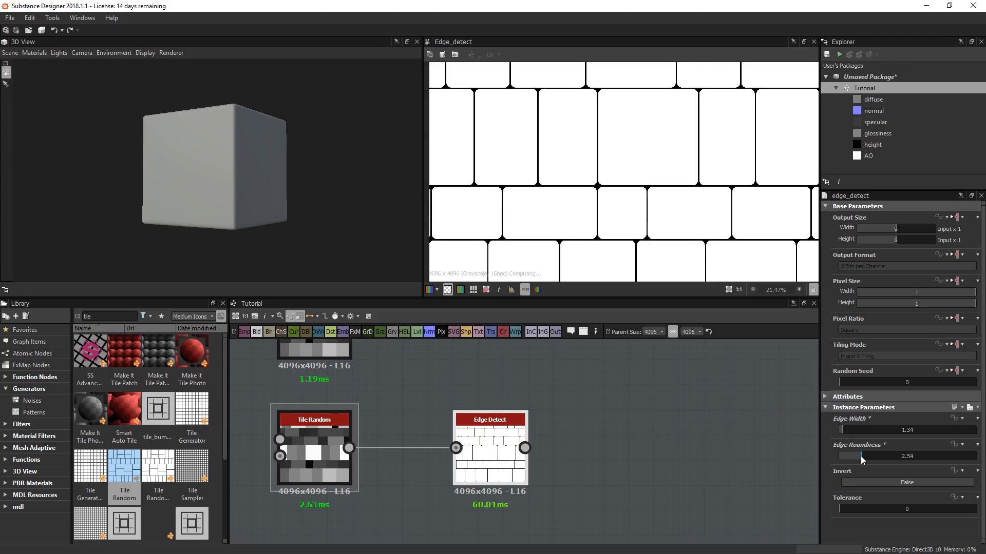
scroll(736, 204, down, 3)
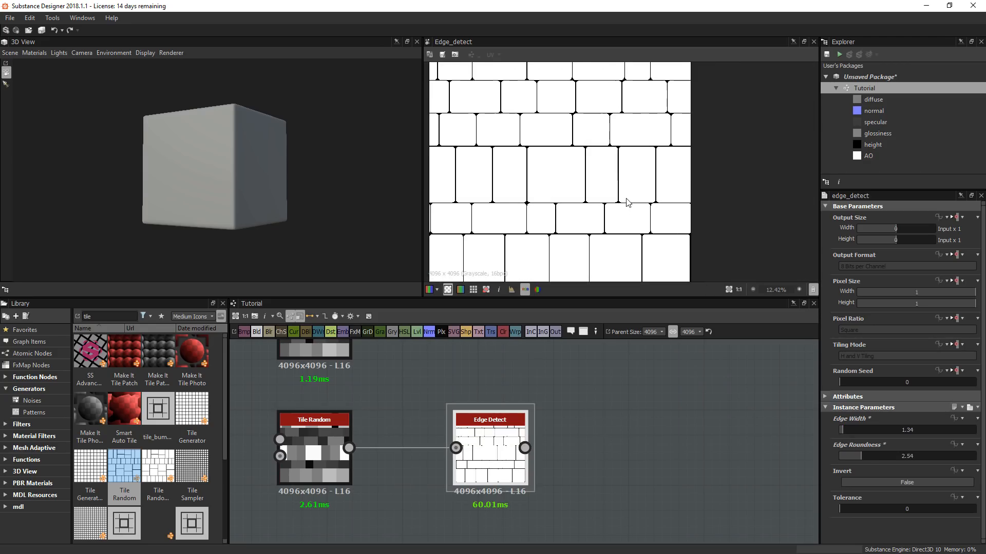
scroll(626, 201, up, 5)
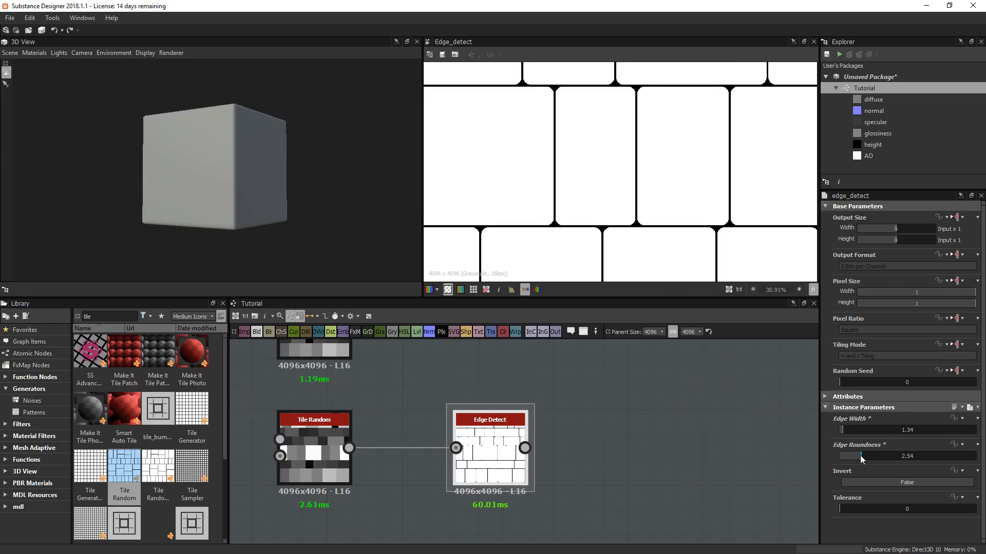
drag(862, 458, 846, 458)
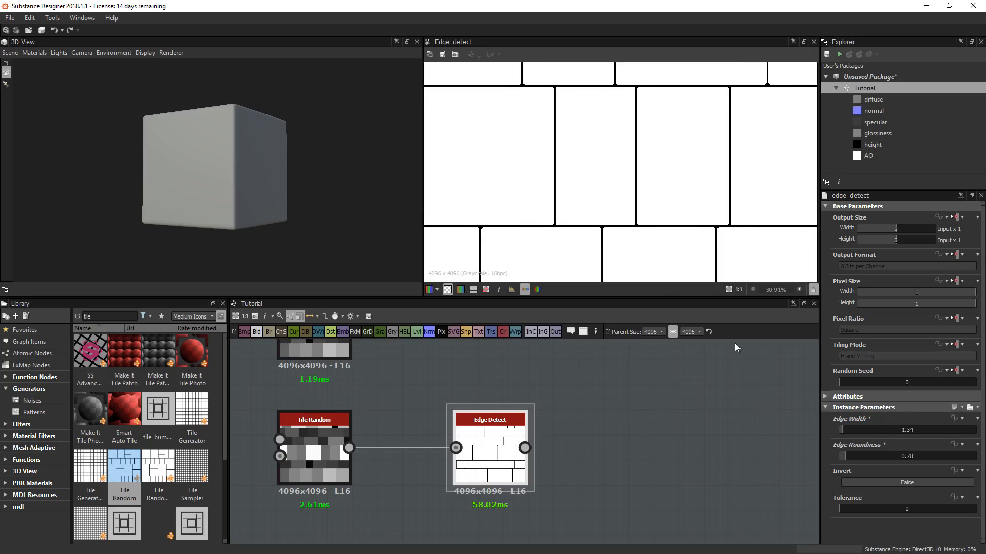
scroll(664, 181, down, 3)
middle_drag(664, 181, 657, 224)
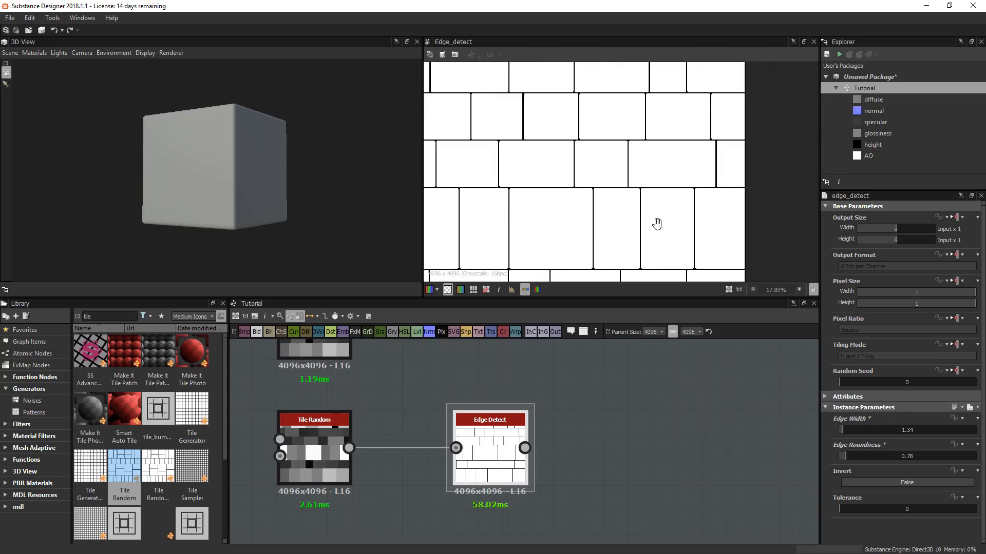
scroll(676, 256, down, 2)
scroll(609, 195, up, 5)
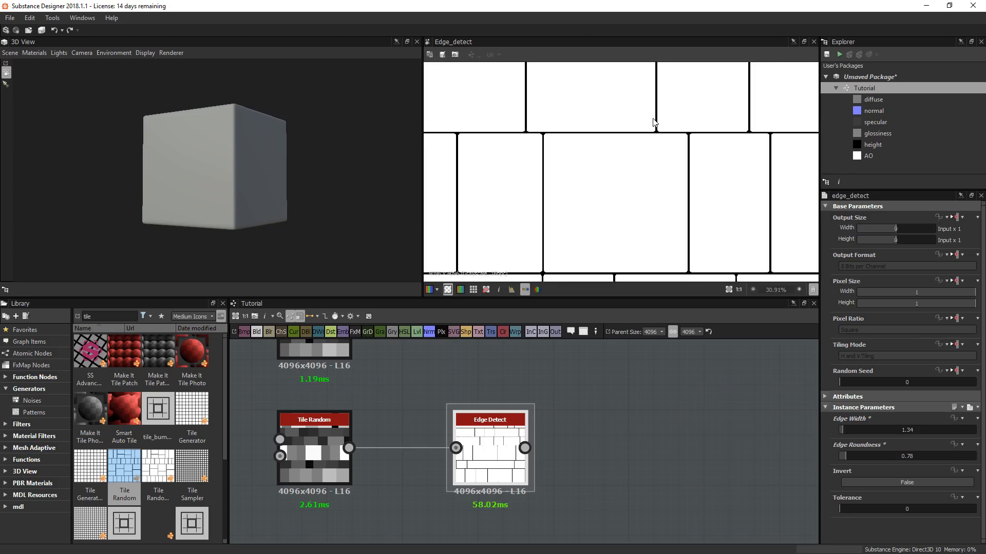
- Set the Edge Detect node's Edge Width to 1.5 and view the whole pattern in the 2D preview
double_click(896, 429)
text(1.)
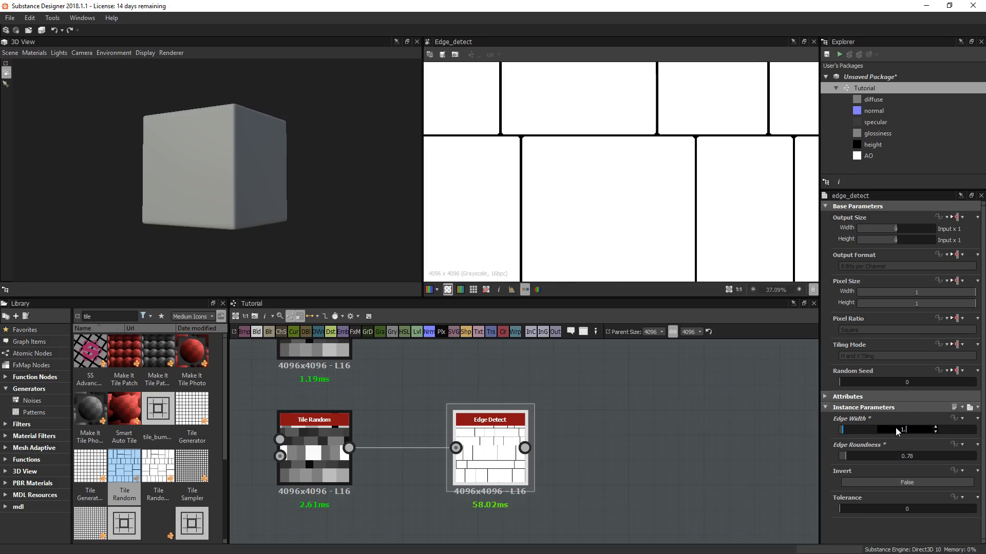
text(5)
key(Return)
scroll(679, 163, down, 5)
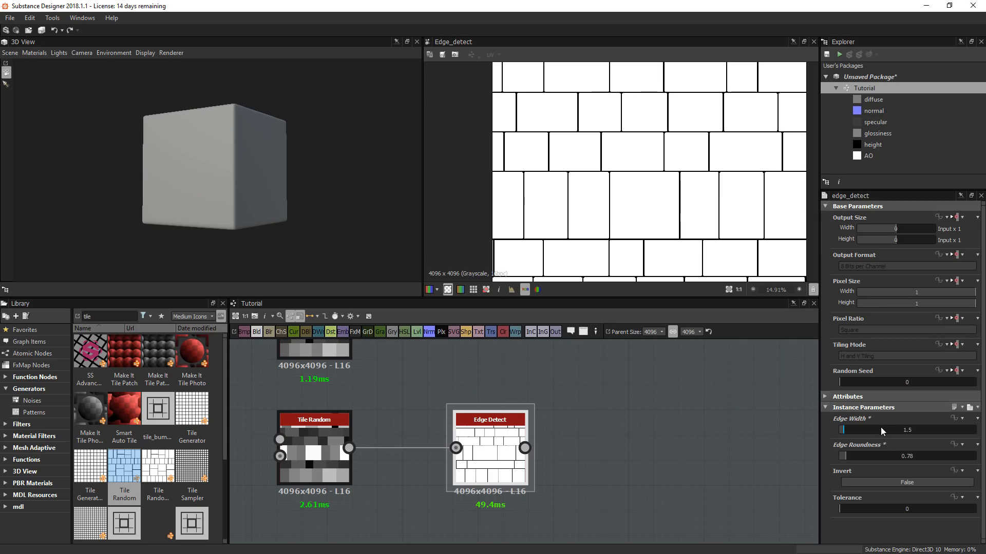
scroll(719, 189, down, 2)
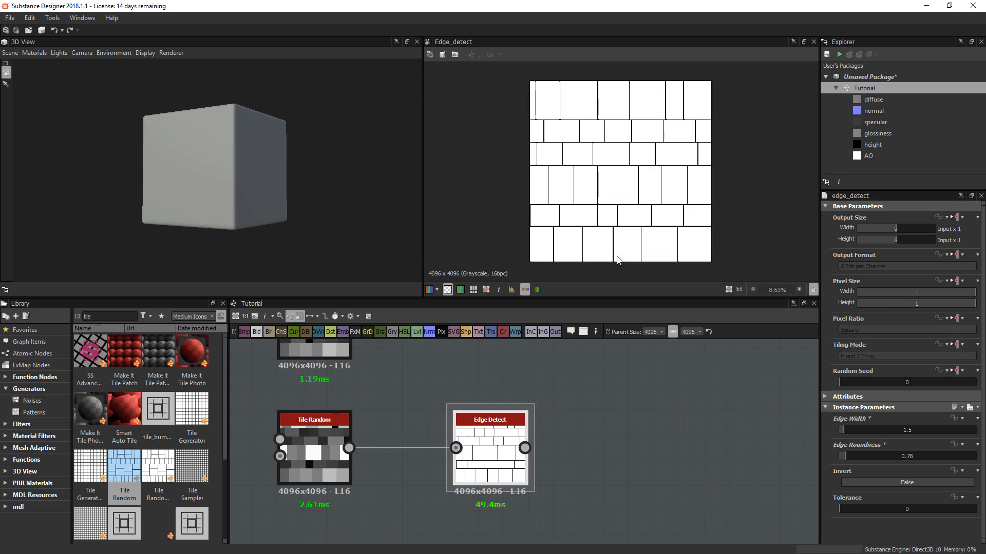
- Set the default of the graph's exposed X Amount input to 4 and inspect the outlined tiles in the 2D preview
click(640, 448)
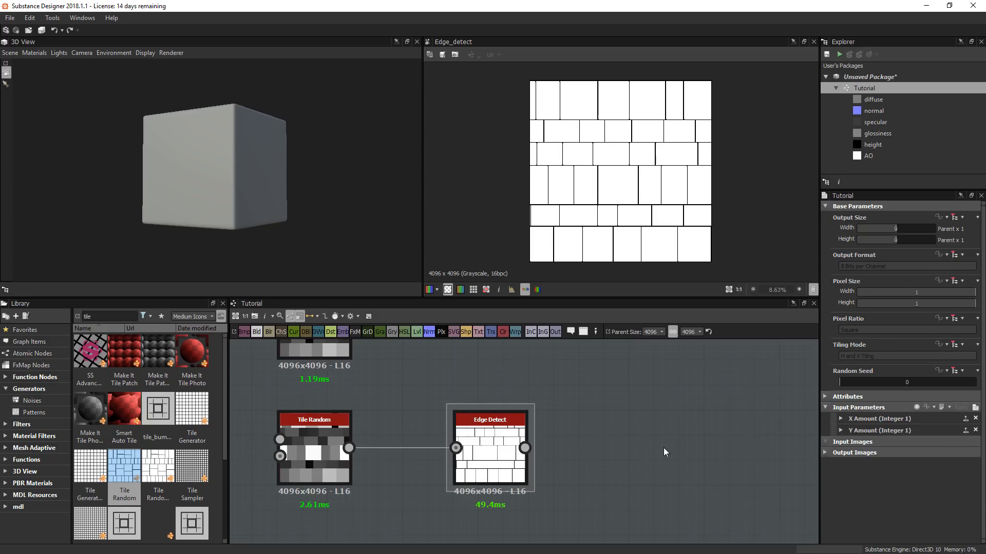
click(841, 419)
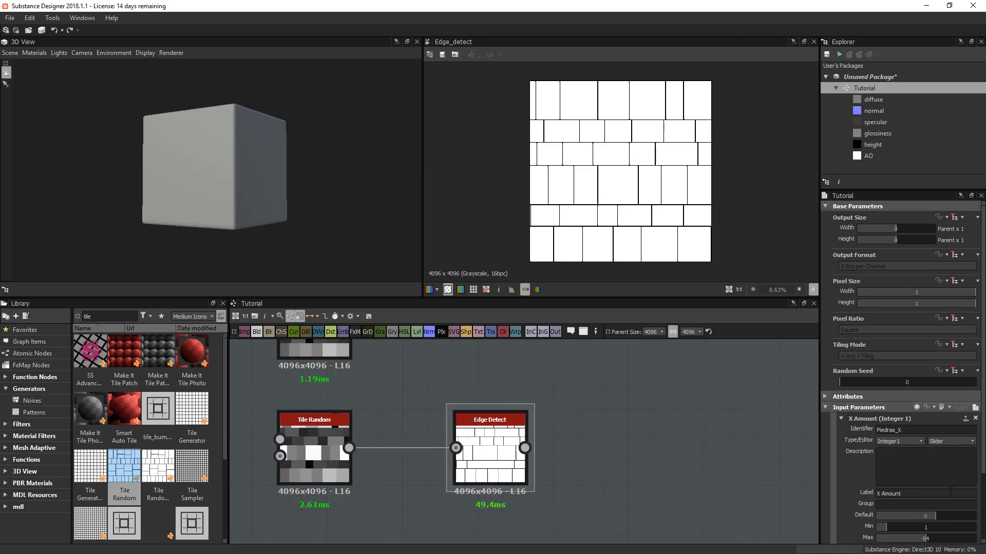
key(Return)
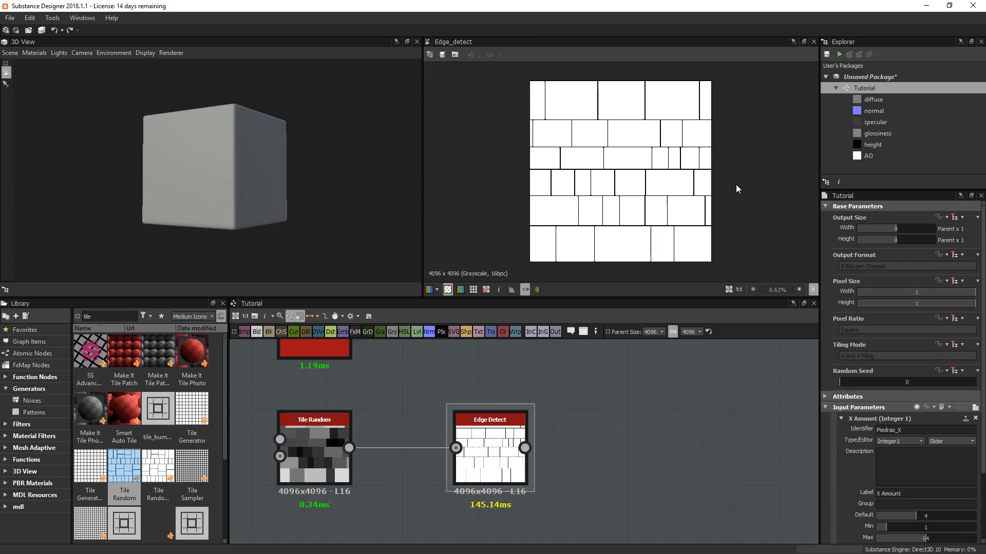
scroll(652, 149, up, 4)
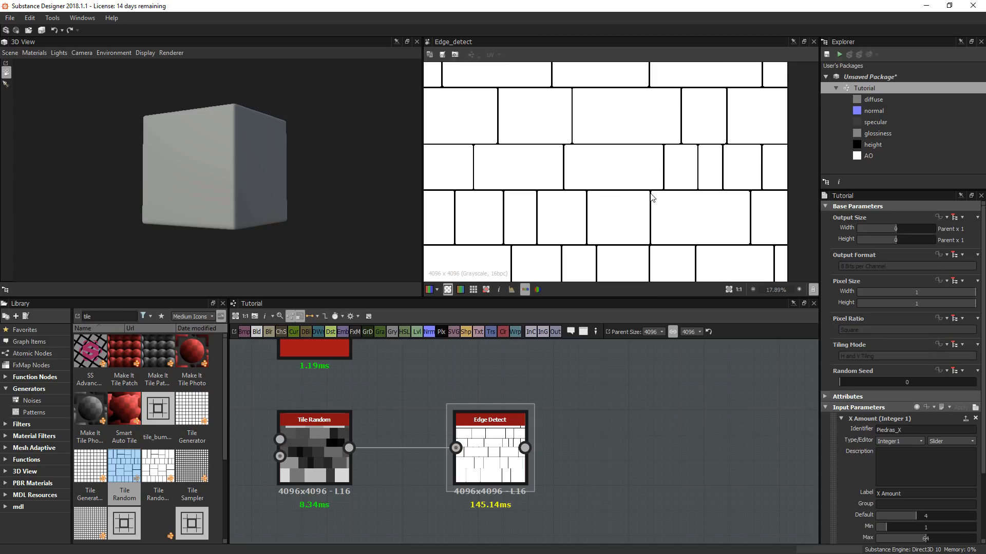
scroll(652, 196, down, 5)
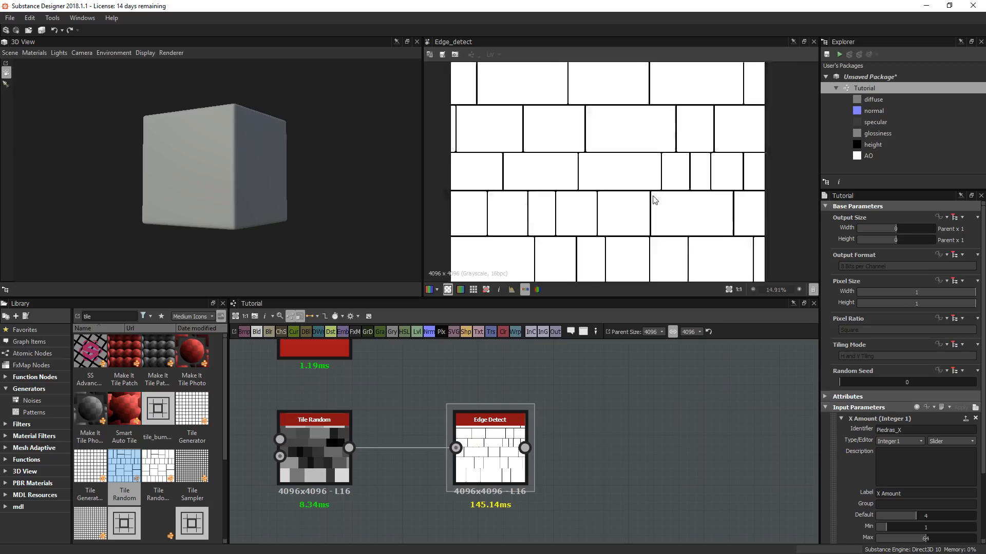
middle_drag(511, 436, 481, 486)
scroll(483, 486, down, 2)
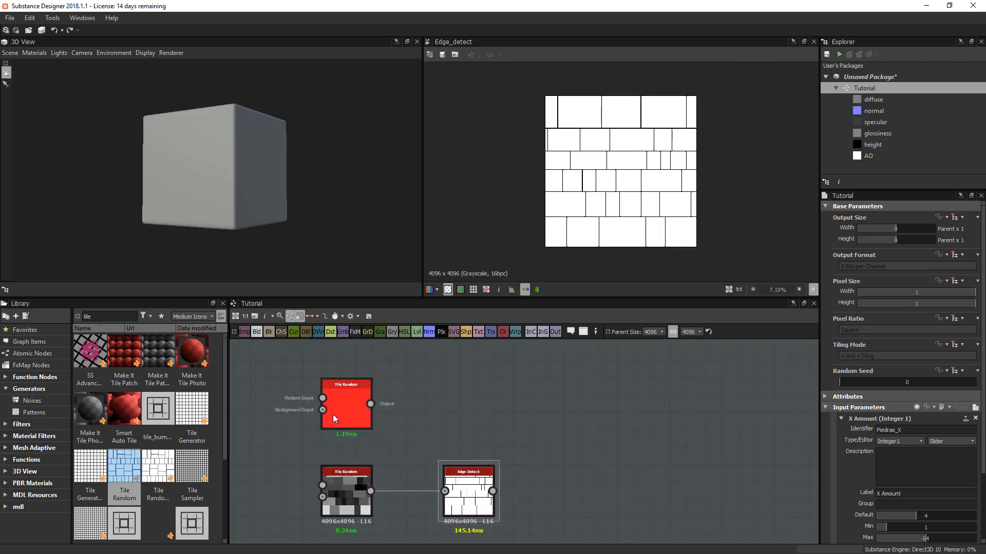
- Move the lower Tile Random node closer to Edge Detect and align the duplicated Tile Random directly above it
click(331, 411)
scroll(688, 202, up, 3)
scroll(688, 202, up, 1)
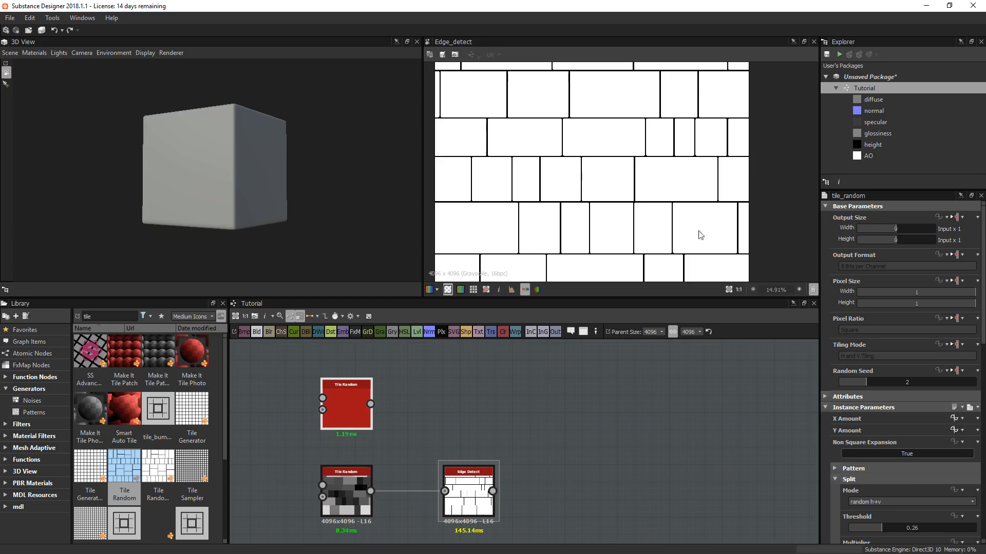
scroll(642, 221, down, 1)
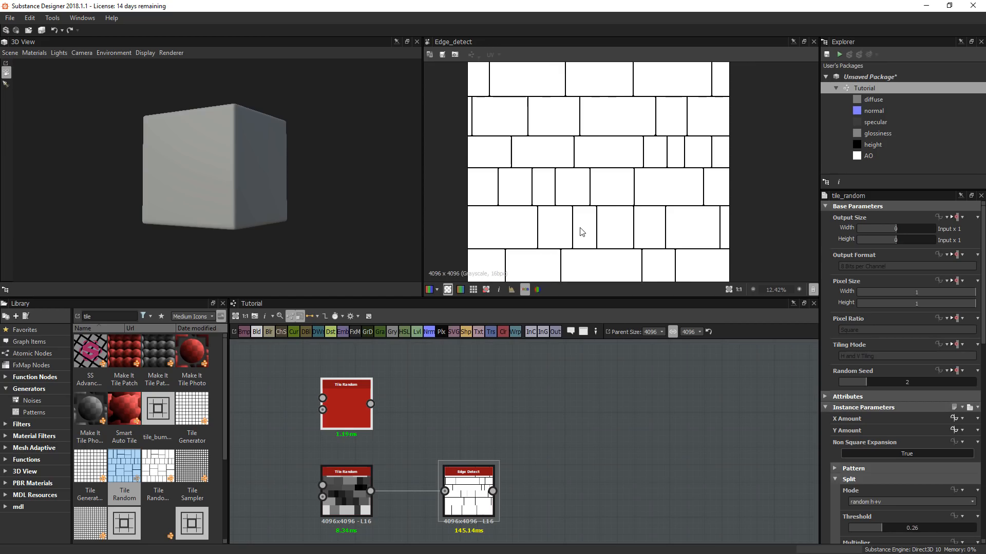
scroll(617, 205, up, 1)
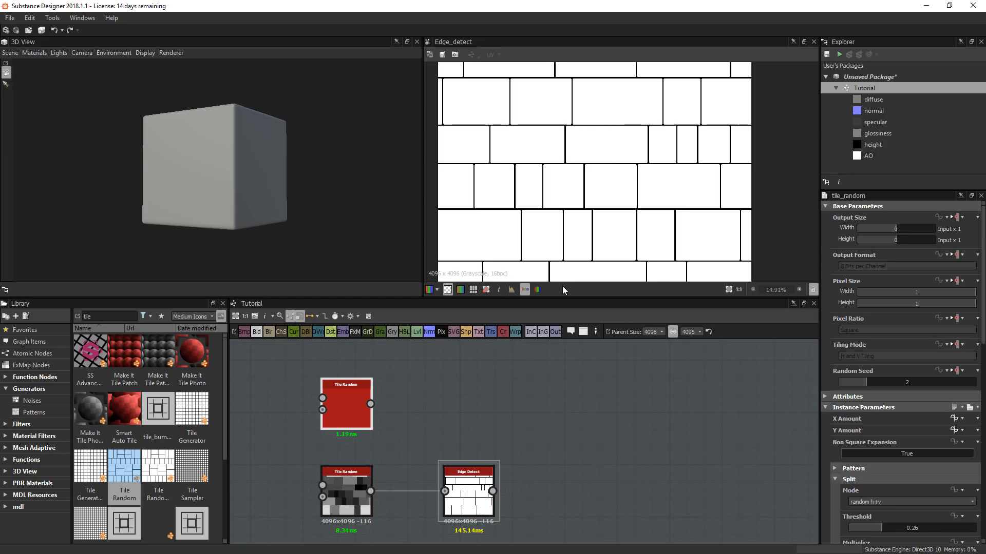
drag(325, 402, 243, 402)
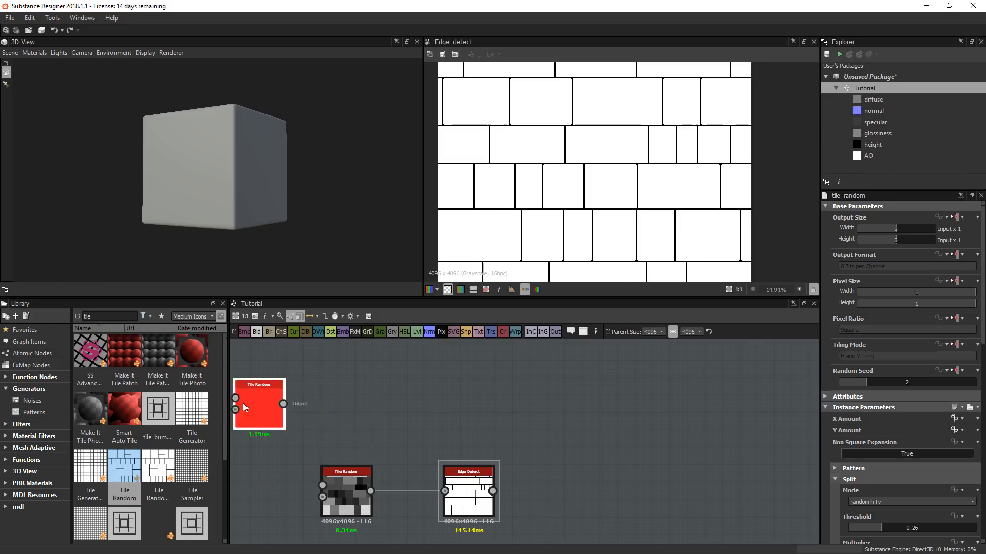
middle_drag(304, 437, 344, 421)
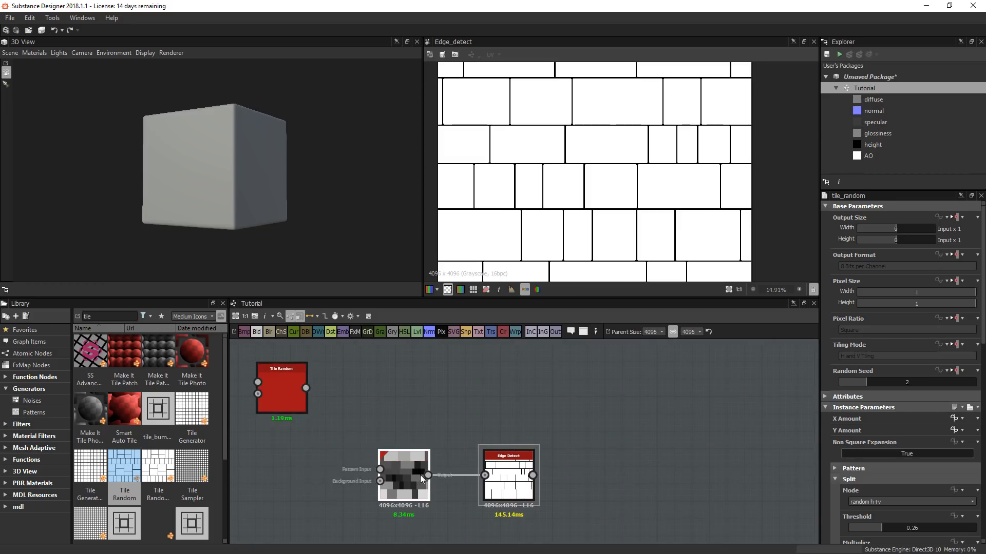
middle_drag(436, 421, 448, 436)
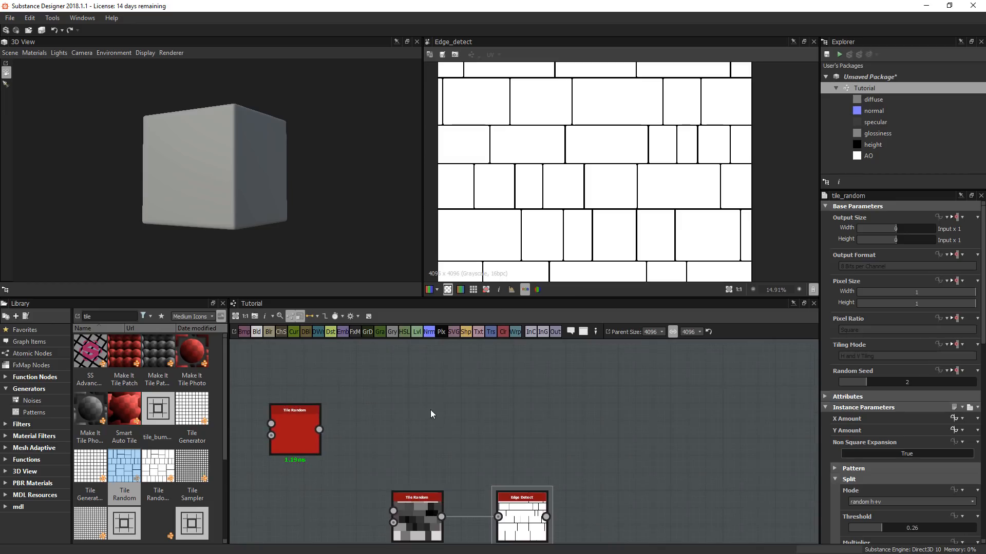
drag(299, 425, 421, 417)
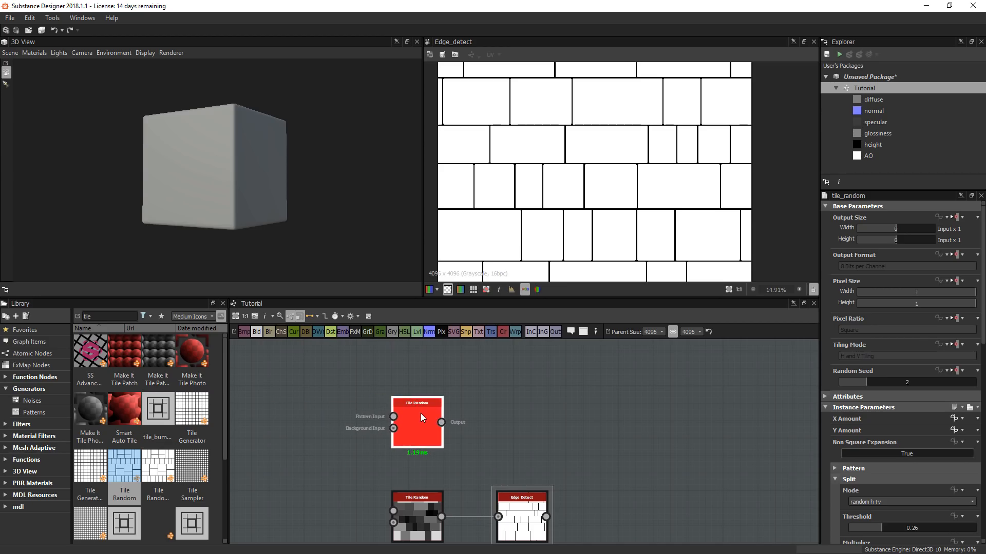
- Preview the upper and lower Tile Random nodes in turn to compare their tile layouts
double_click(421, 417)
double_click(430, 522)
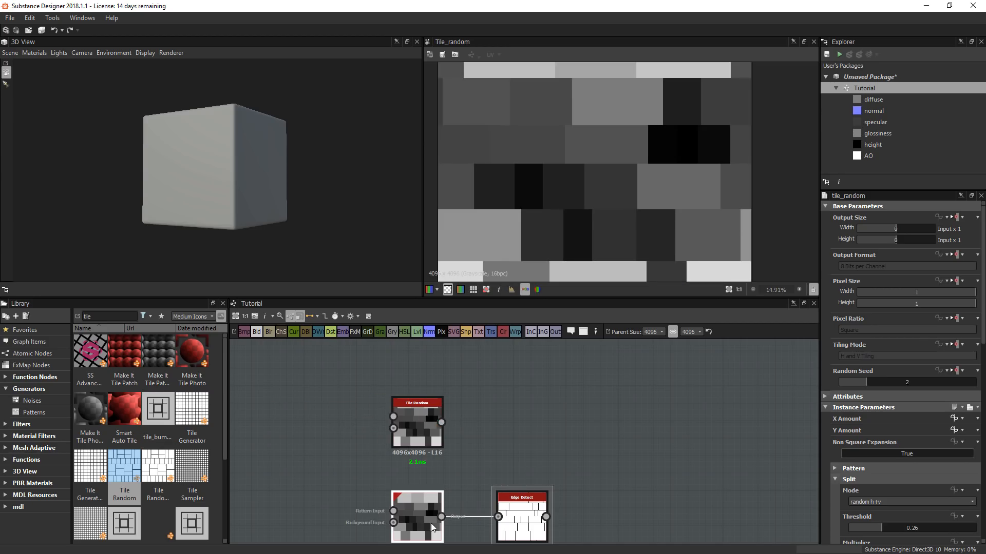
click(434, 409)
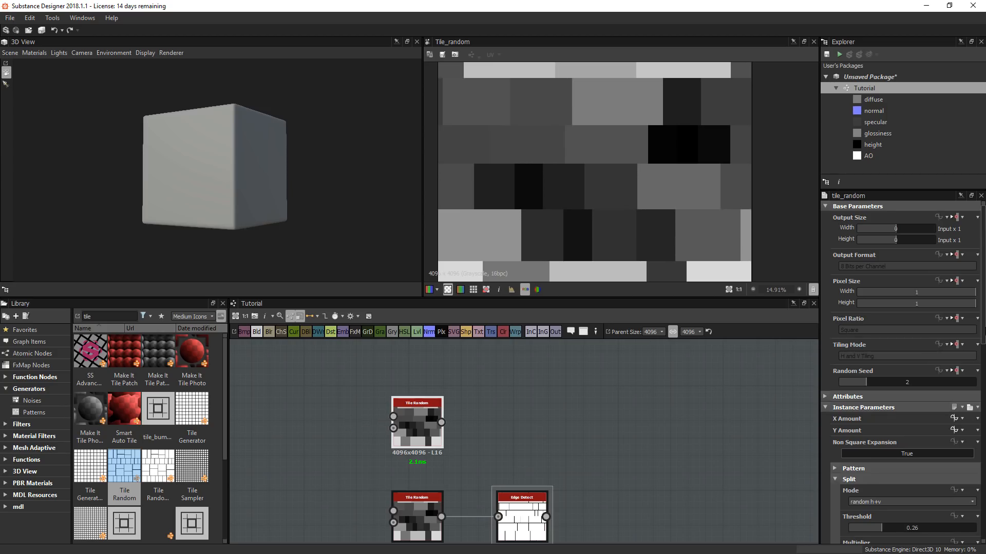
- Add a Shape node from the library and connect it to the upper Tile Random's Pattern Input
middle_drag(405, 416, 521, 401)
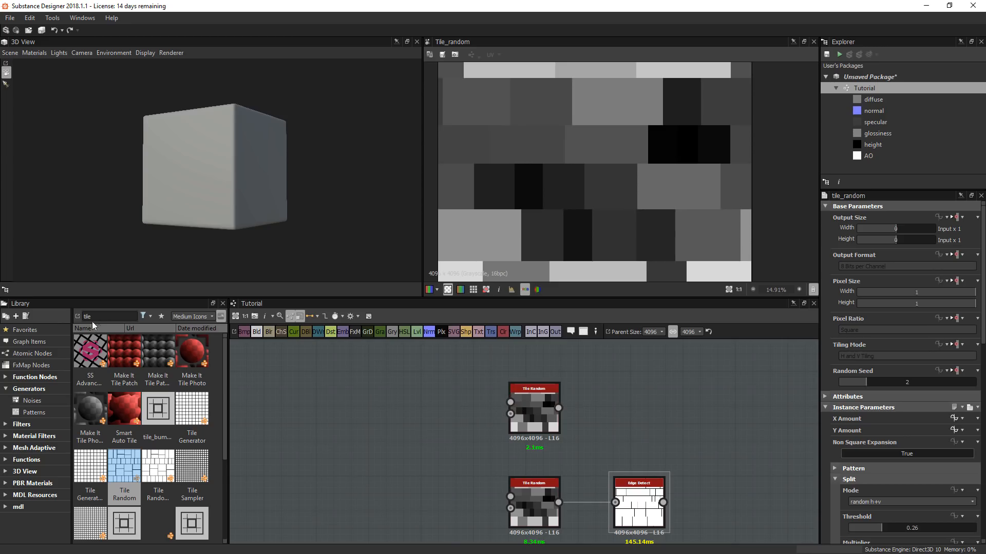
text(shad)
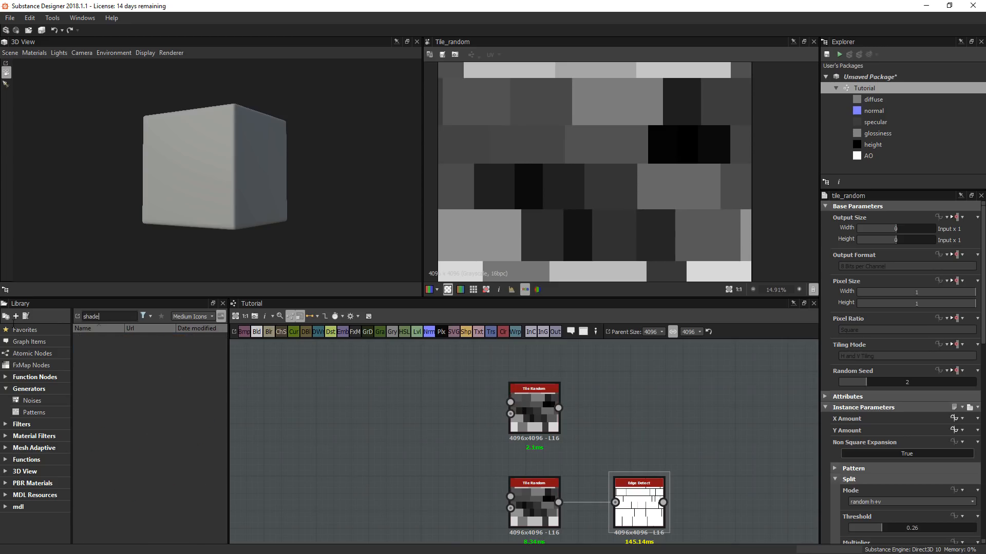
key(BackSpace)
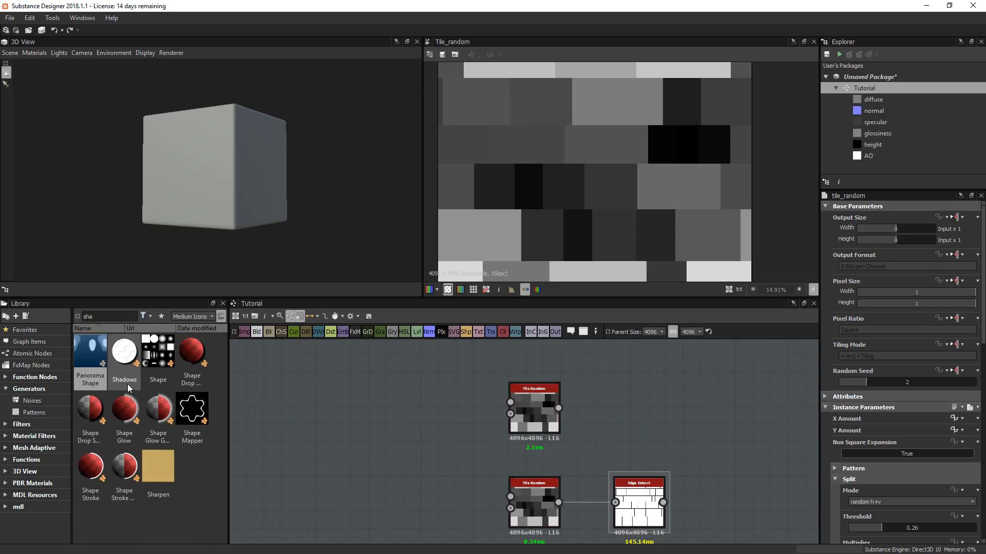
drag(158, 354, 509, 402)
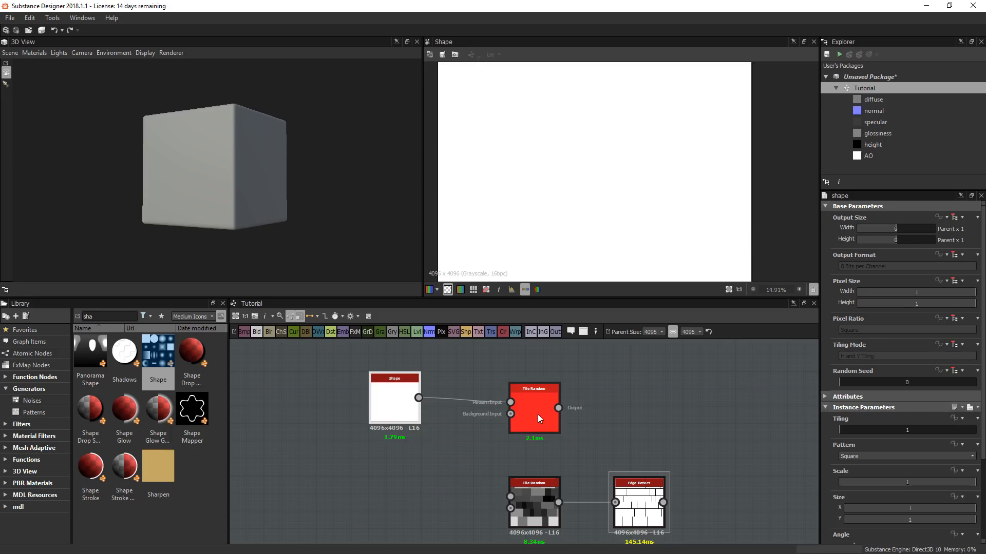
double_click(540, 418)
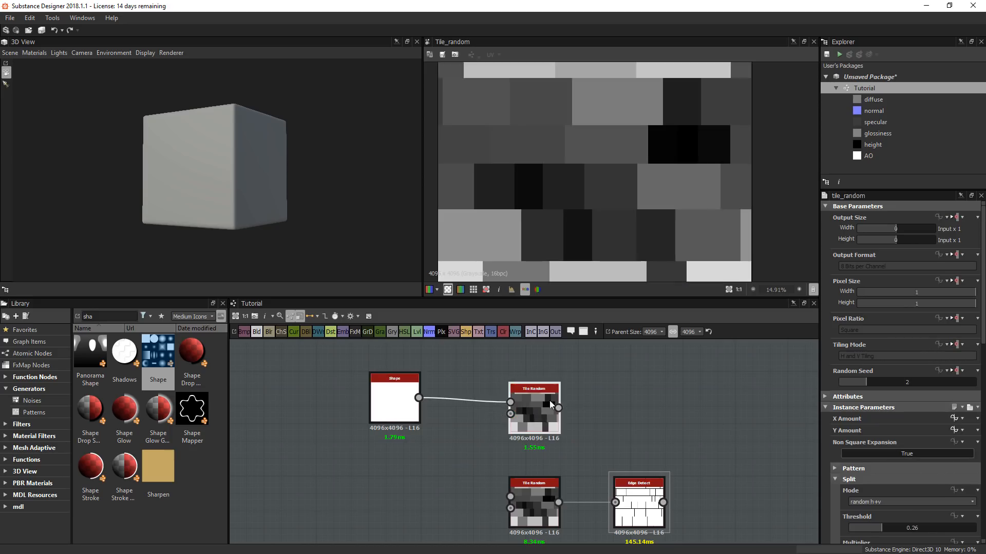
drag(399, 396, 391, 412)
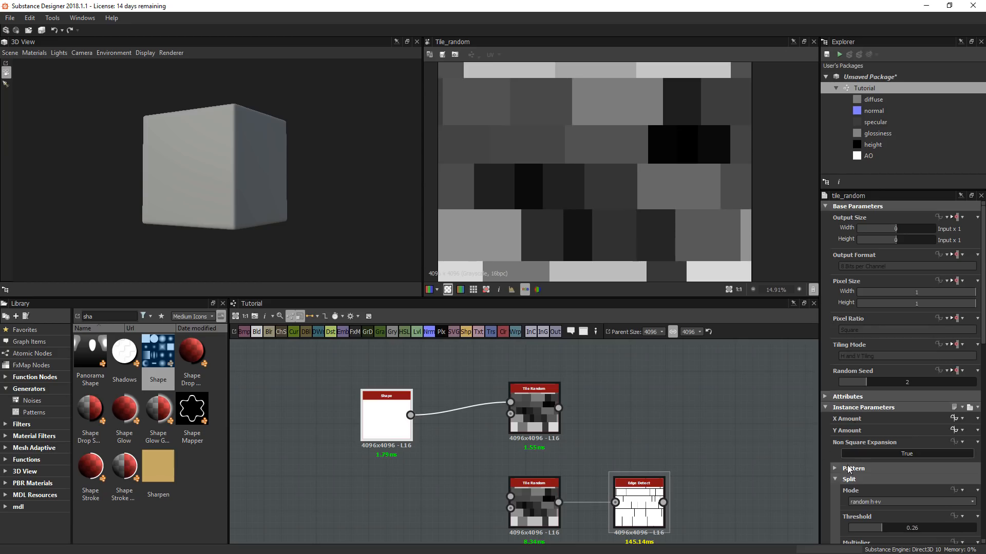
- Set the upper Tile Random node's Pattern parameter to Pattern Input
scroll(848, 469, down, 2)
click(837, 408)
click(853, 430)
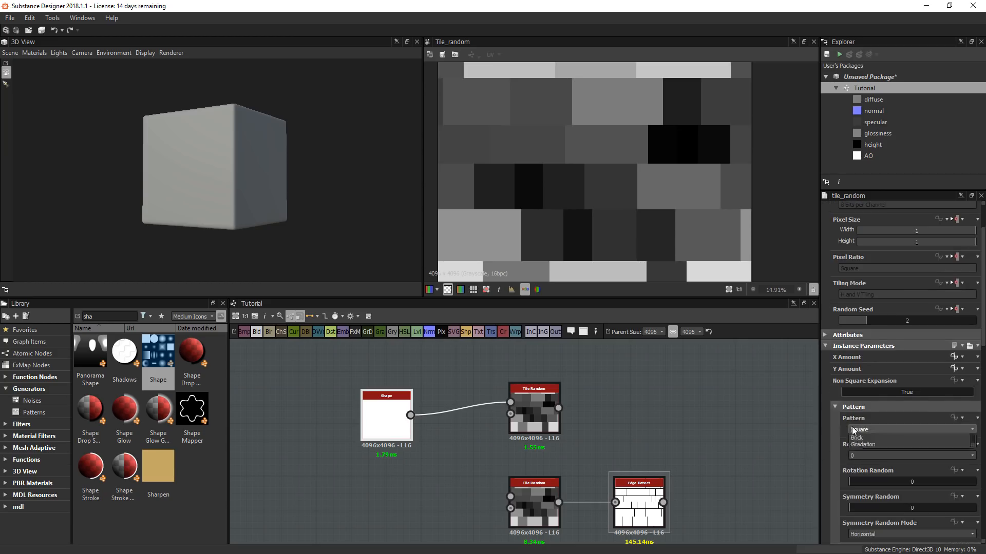
click(872, 443)
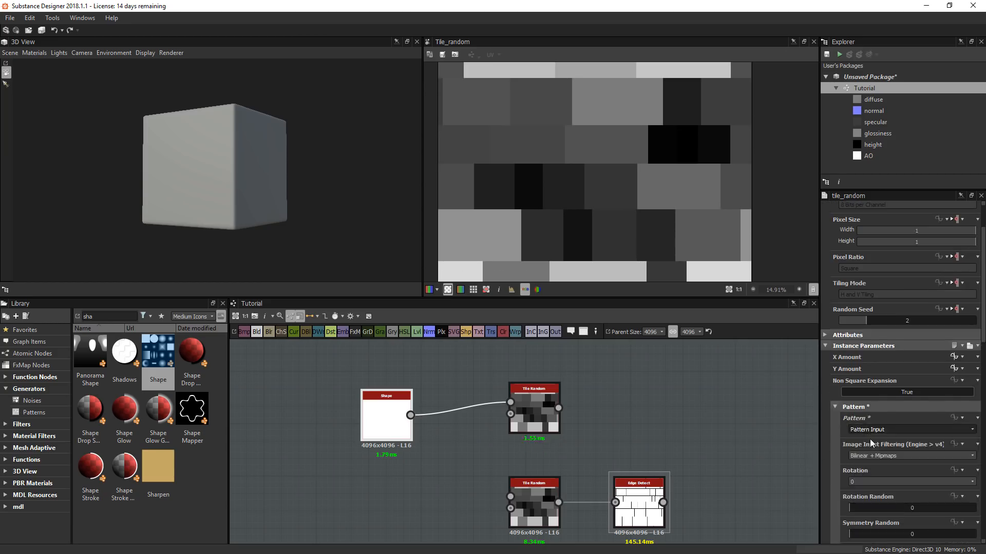
- Insert a Transformation 2D node between Shape and the upper Tile Random, and squeeze its frame horizontally to about a fifth of the width
drag(386, 423, 365, 418)
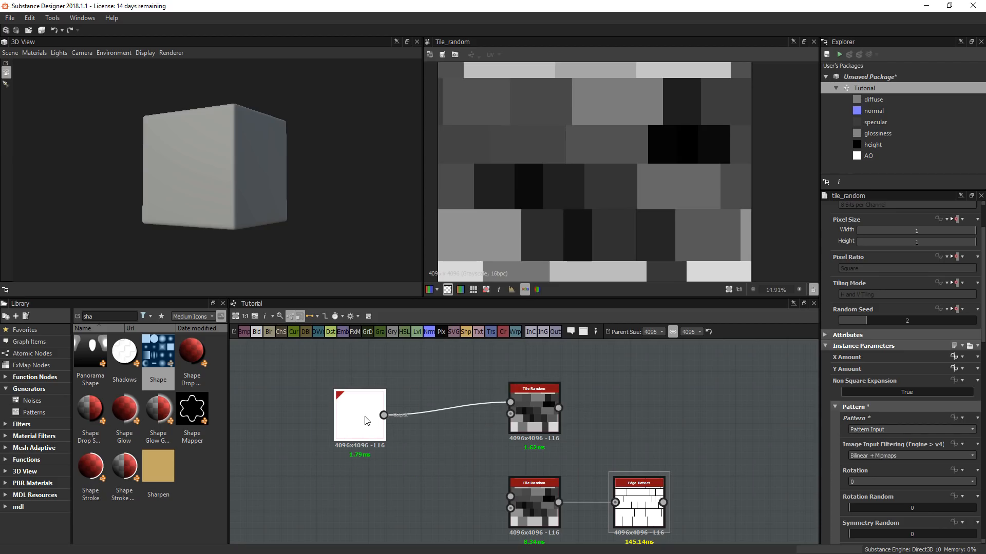
double_click(363, 420)
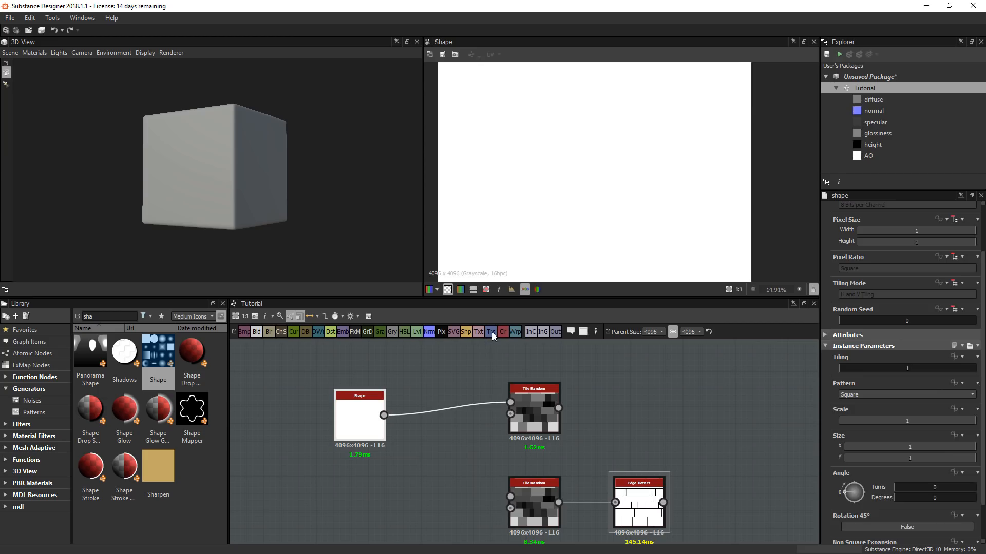
click(491, 332)
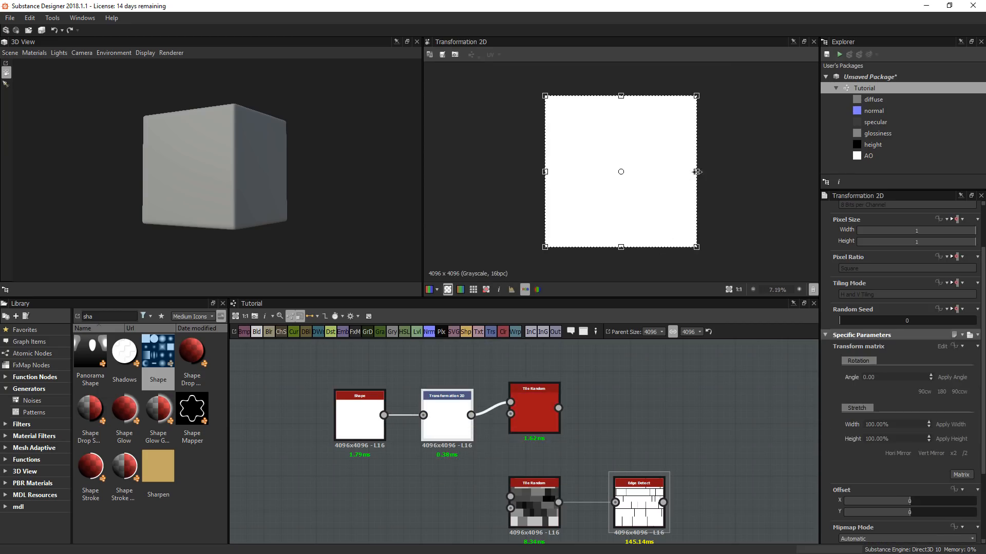
drag(696, 171, 637, 171)
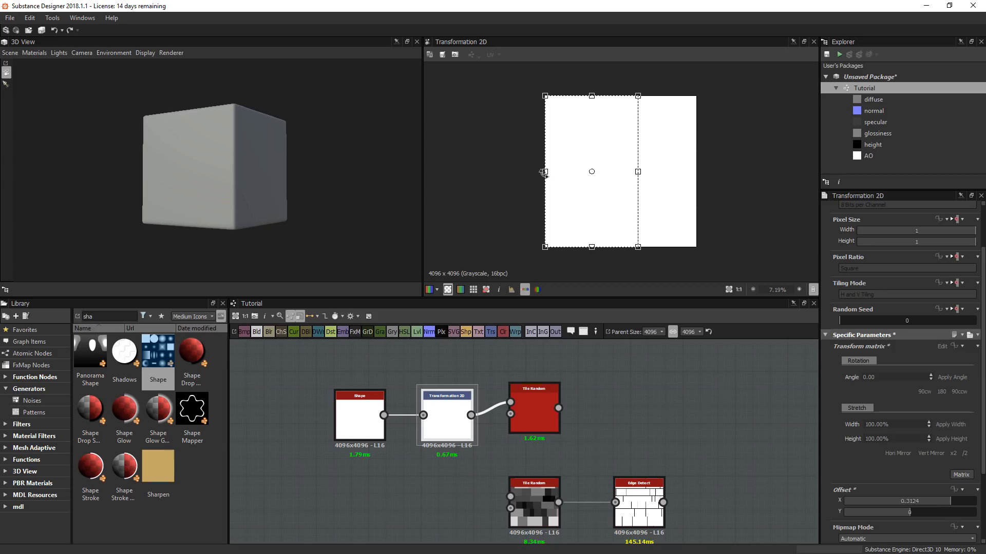
drag(545, 172, 607, 171)
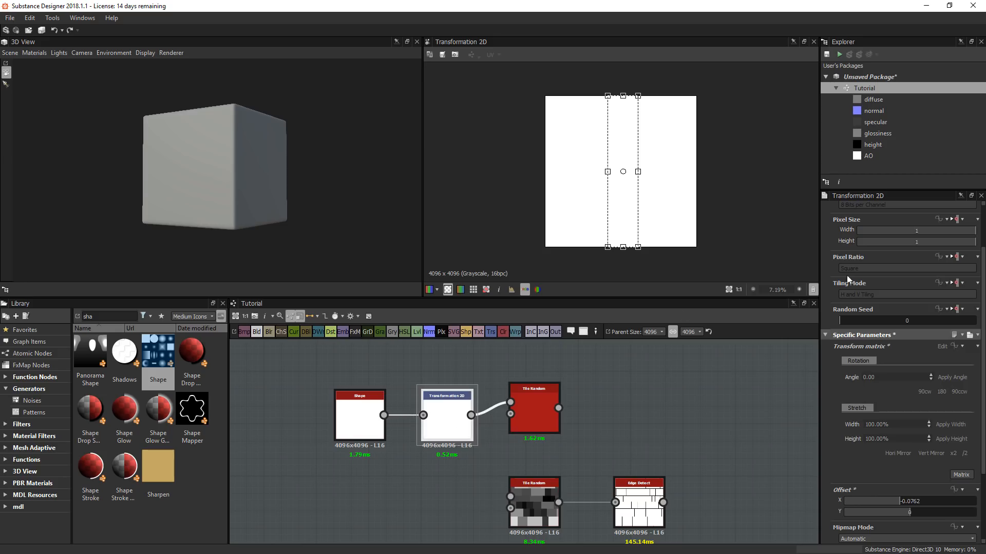
- Switch the Transformation 2D node's Tiling Mode inheritance to Absolute and choose H and V Tiling
click(963, 283)
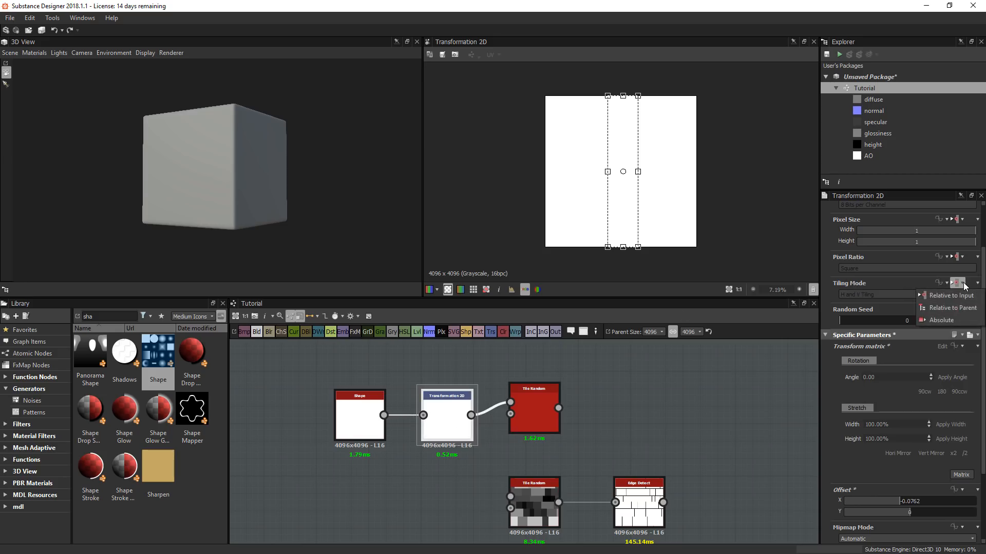
click(941, 319)
click(871, 295)
click(869, 300)
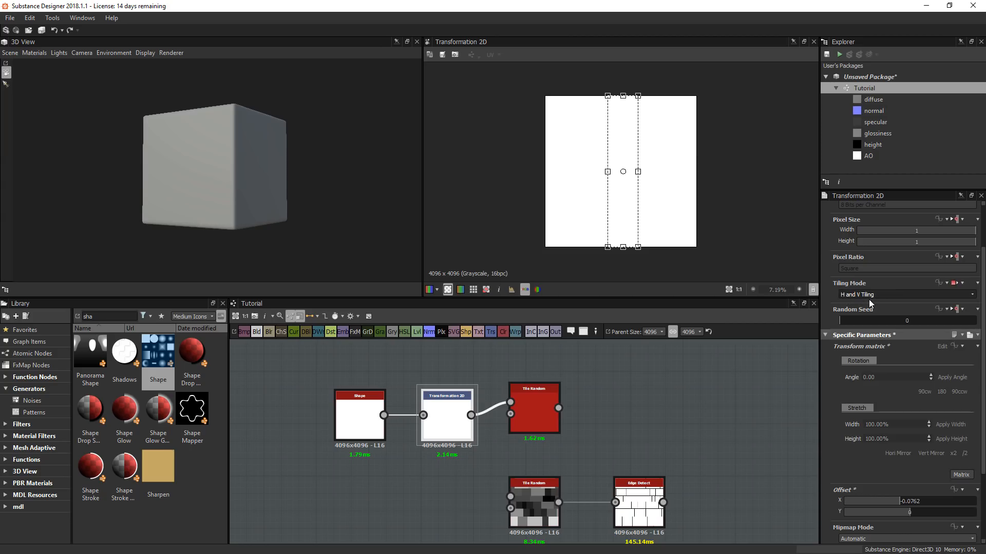
- Switch the Shape node's Tiling Mode inheritance to Absolute and choose No Tiling
click(618, 445)
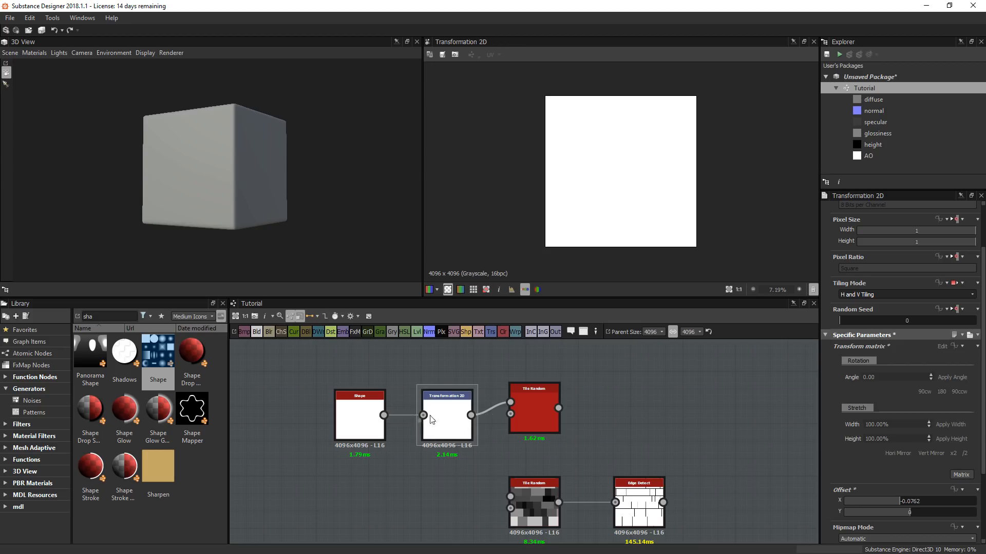
double_click(353, 408)
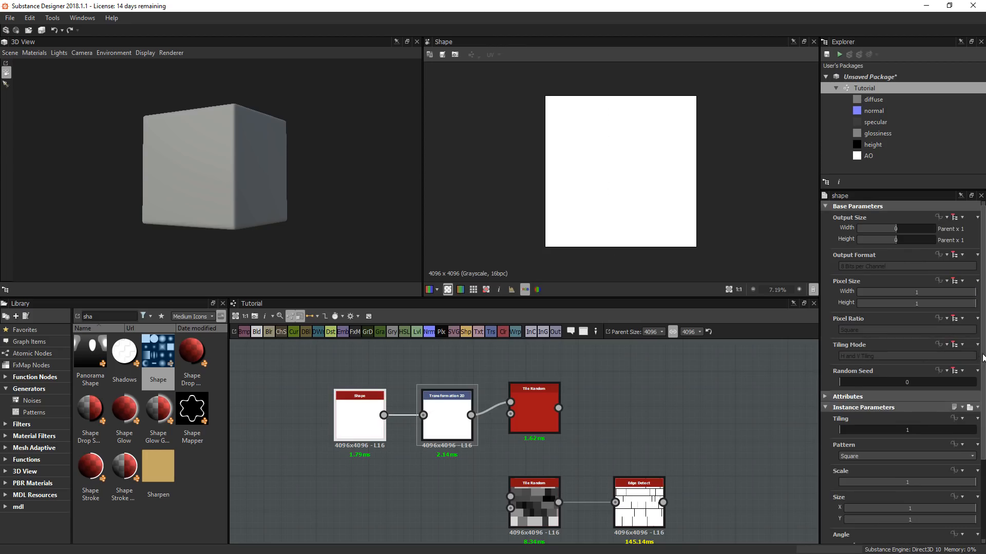
click(956, 345)
click(938, 370)
click(872, 356)
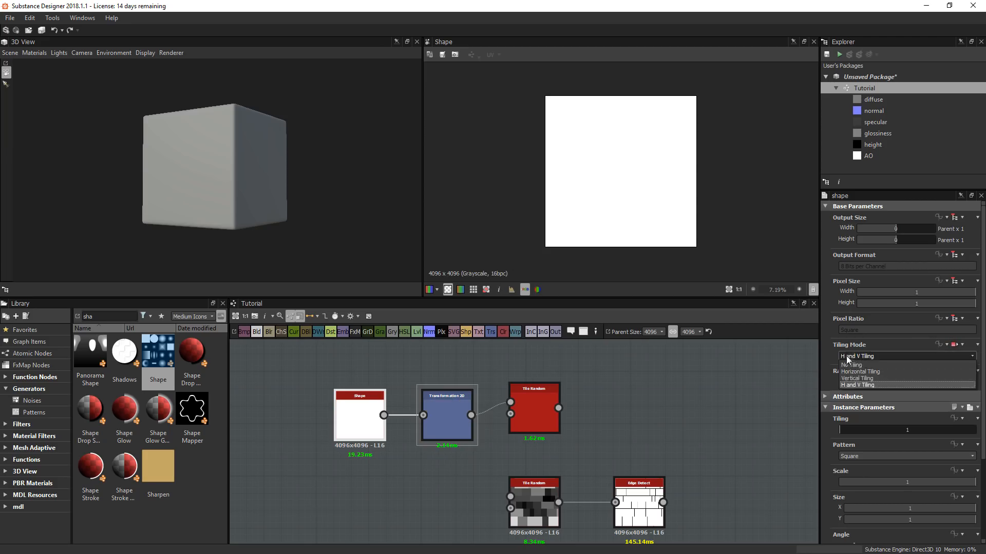
click(868, 366)
- Change the Transformation 2D node's Tiling Mode to No Tiling
double_click(447, 414)
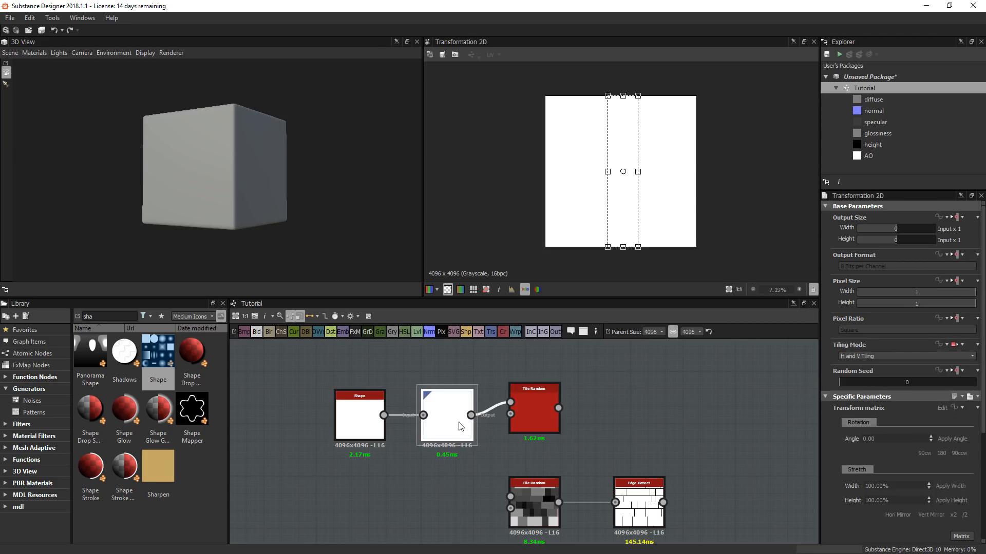
click(851, 359)
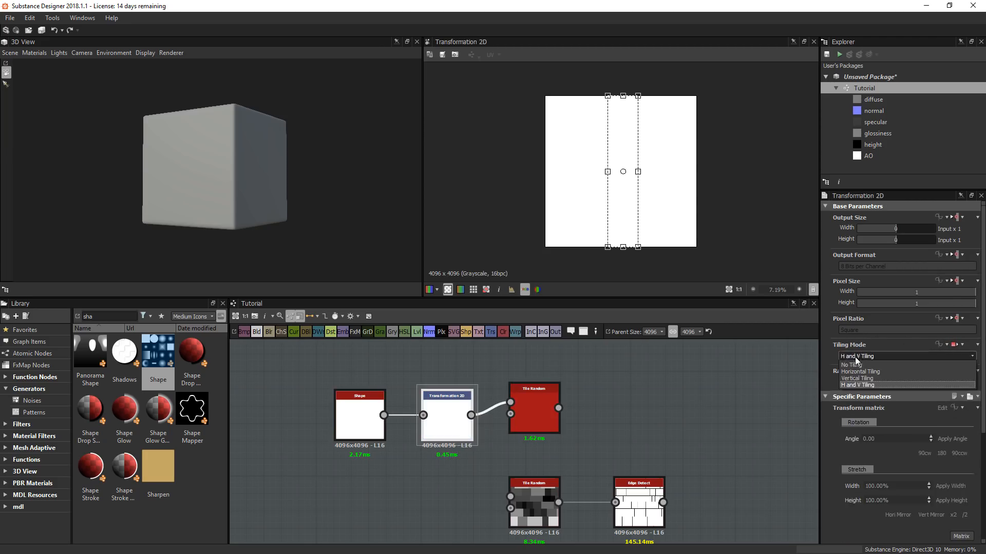
click(865, 365)
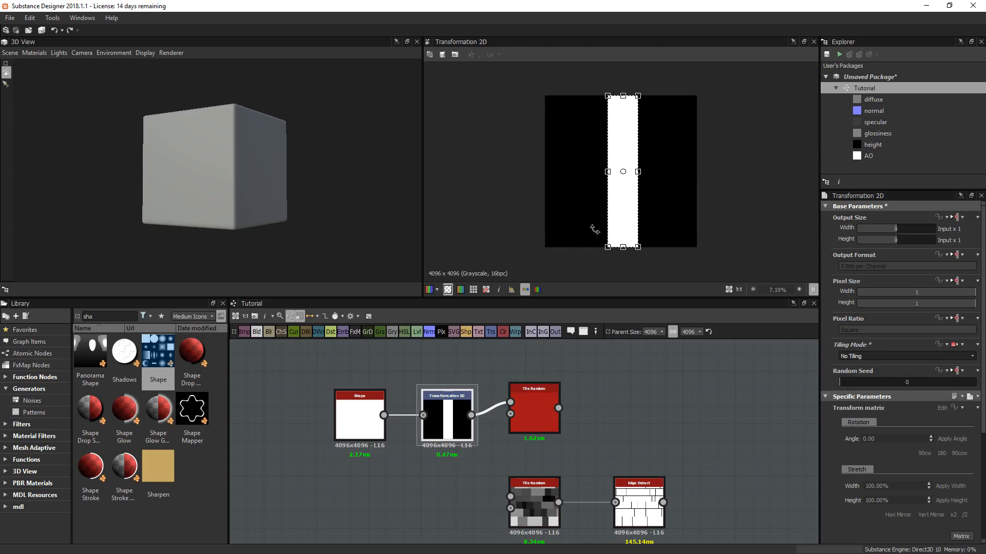
- Stretch the Transformation 2D frame vertically past both canvas edges and squeeze its width down to a thin line
drag(623, 247, 622, 258)
drag(623, 95, 623, 67)
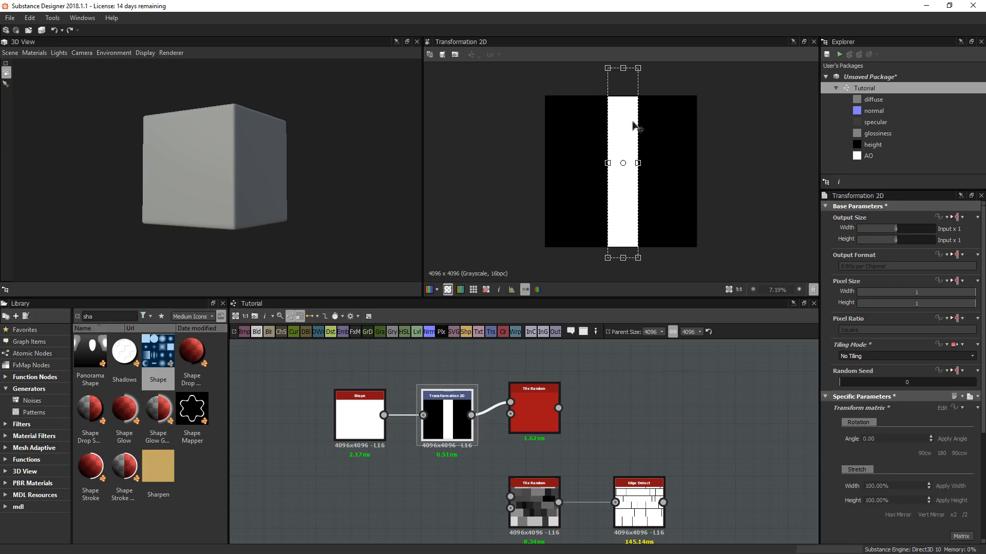
mouse_move(638, 162)
mouse_down()
mouse_move(615, 162)
mouse_move(626, 163)
mouse_up()
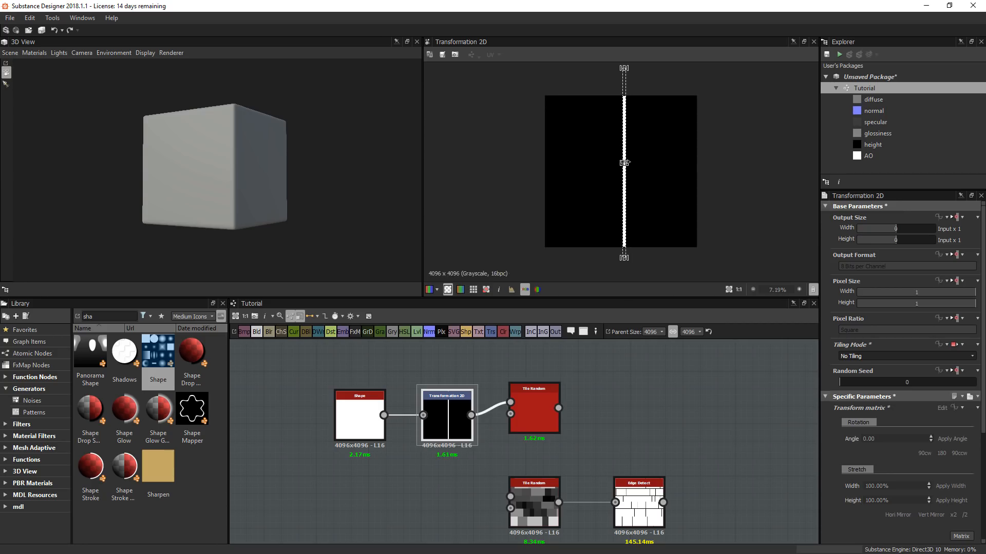
- Rotate the thin line in the Transformation 2D frame clockwise into a steep diagonal crossing the whole canvas
drag(658, 265, 609, 261)
scroll(610, 193, up, 4)
middle_drag(583, 240, 635, 116)
scroll(599, 191, up, 2)
drag(600, 176, 586, 200)
scroll(667, 167, down, 4)
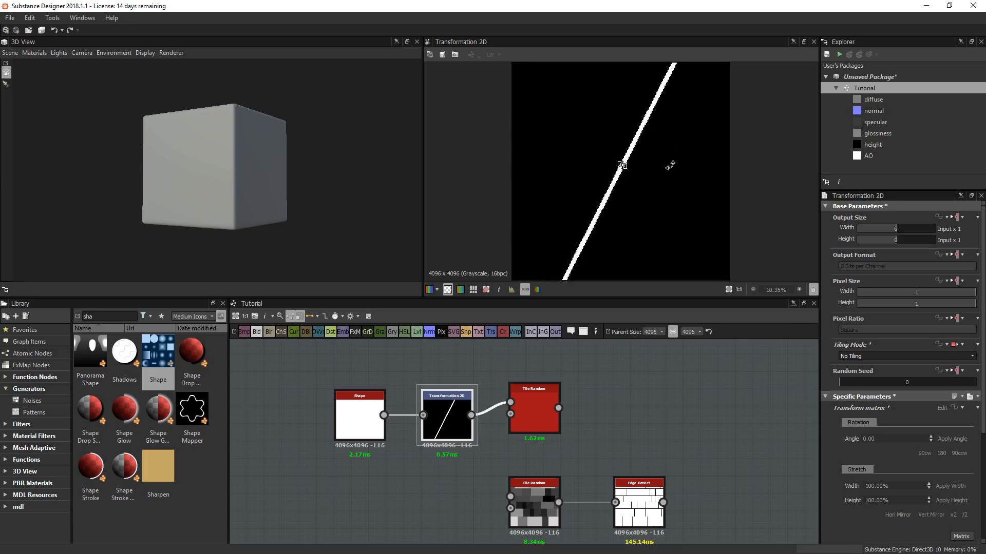
scroll(619, 211, down, 2)
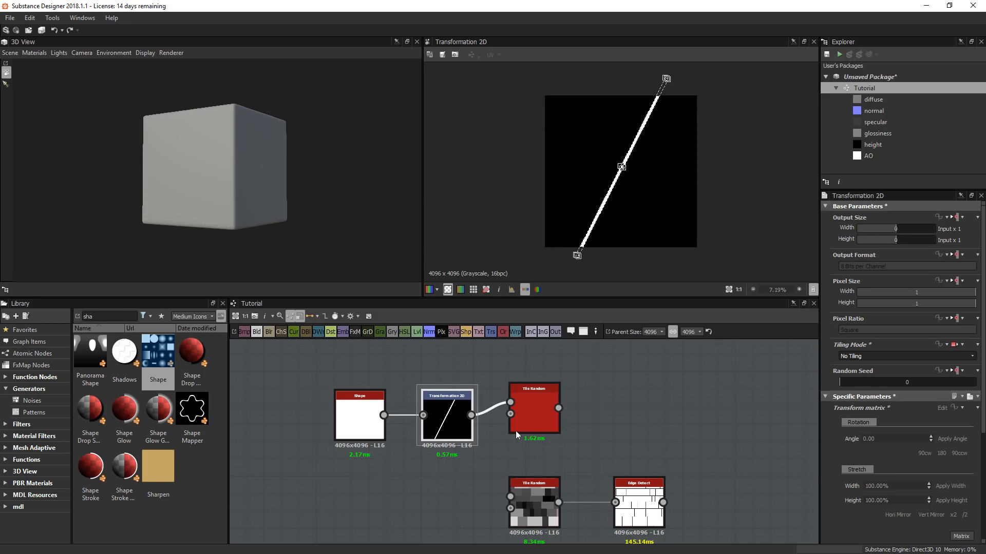
- Set the upper Tile Random node's Color Parametrisation Intensity to 0
double_click(537, 397)
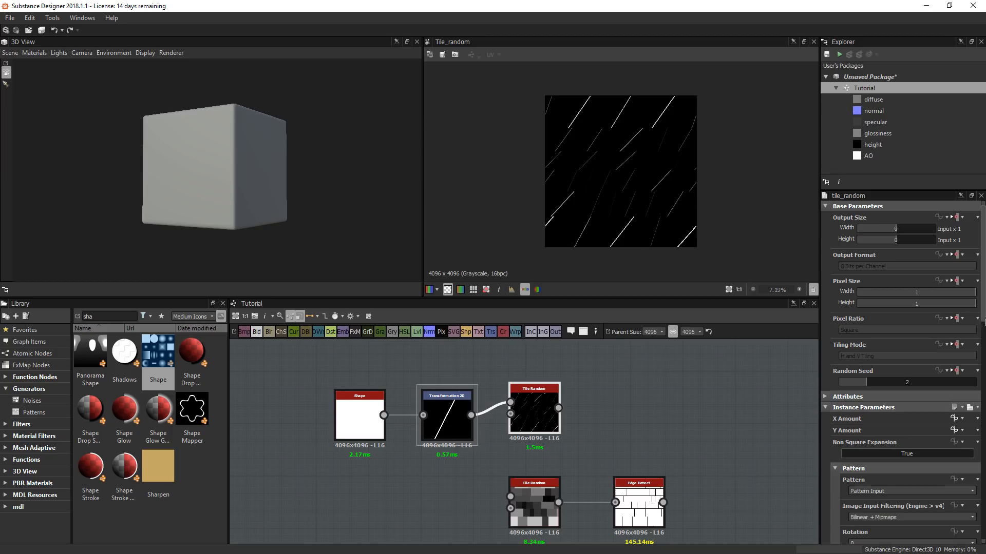
scroll(635, 139, up, 3)
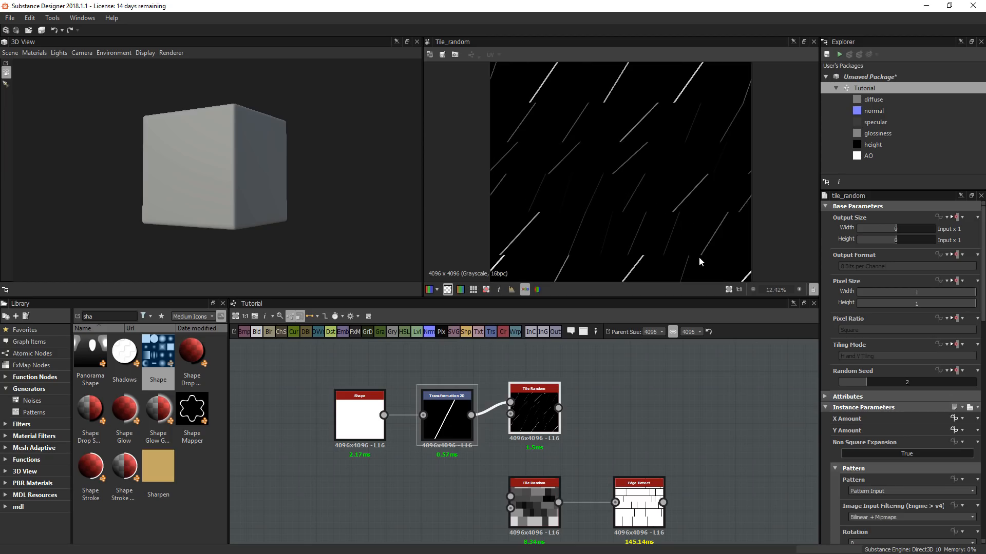
drag(984, 316, 984, 537)
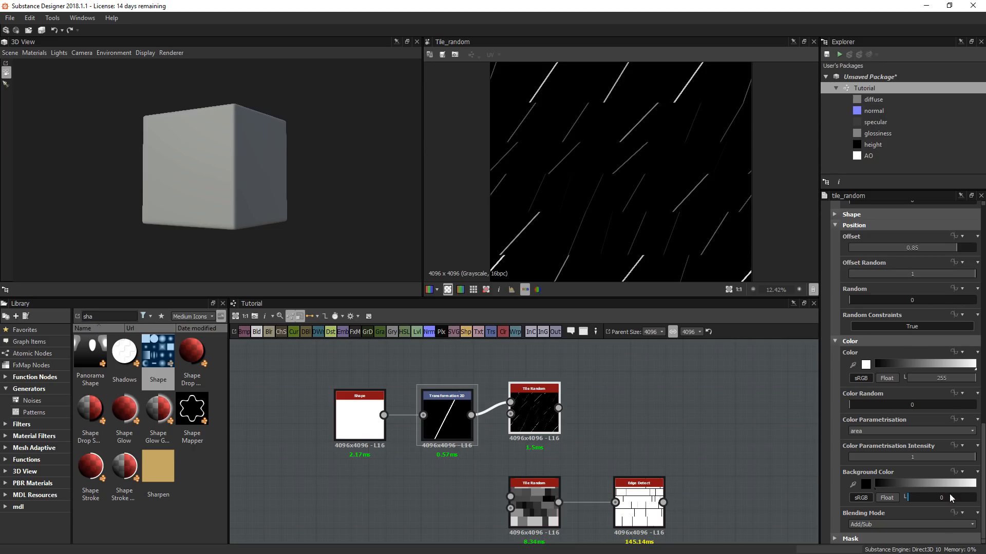
drag(970, 457, 838, 457)
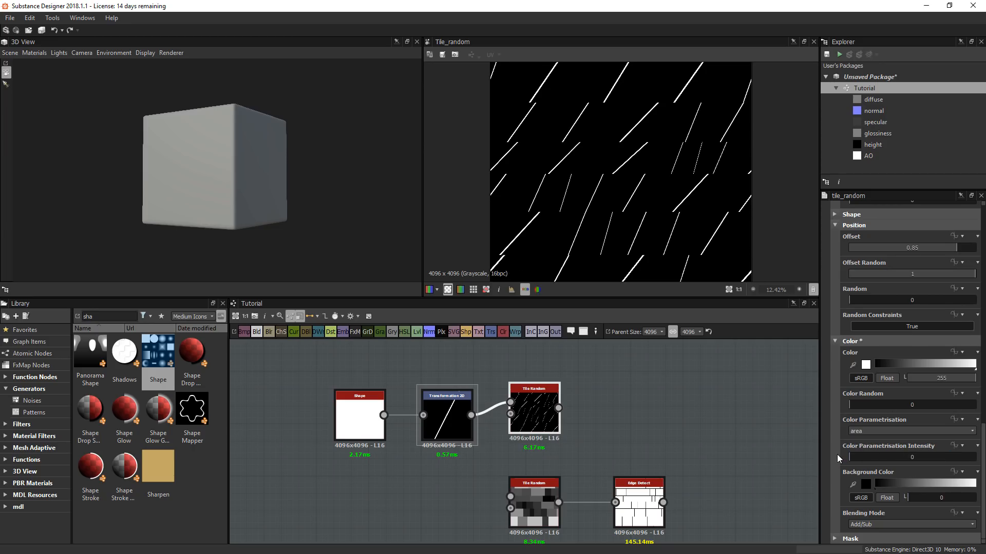
- Set the upper Tile Random node's Symmetry Random to 1
drag(982, 480, 984, 219)
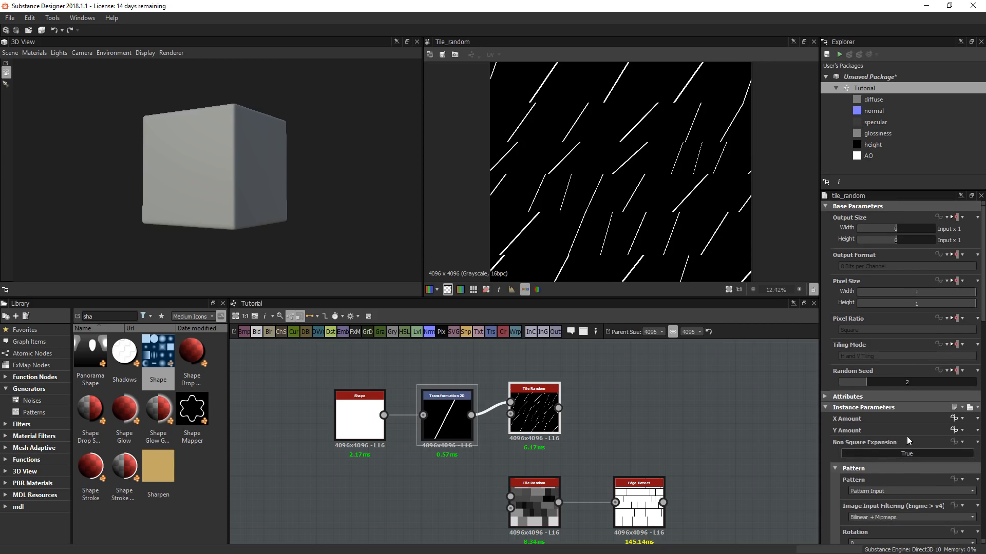
scroll(850, 443, down, 3)
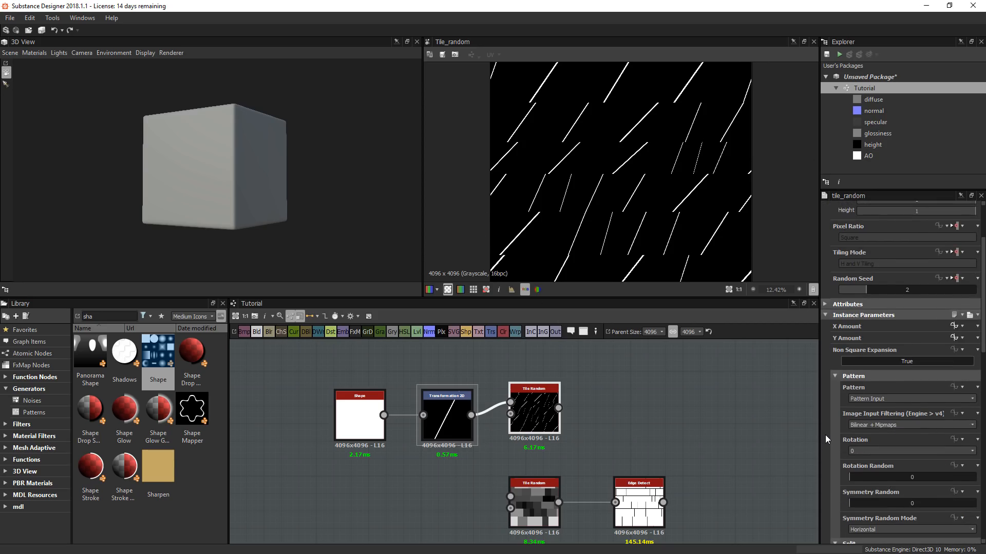
scroll(825, 439, down, 1)
drag(864, 470, 974, 473)
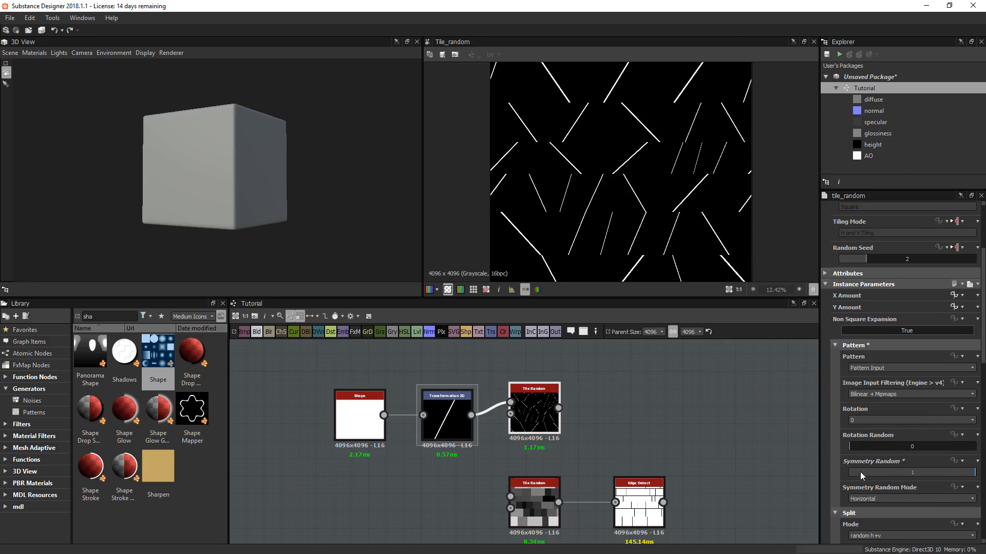
scroll(661, 161, down, 2)
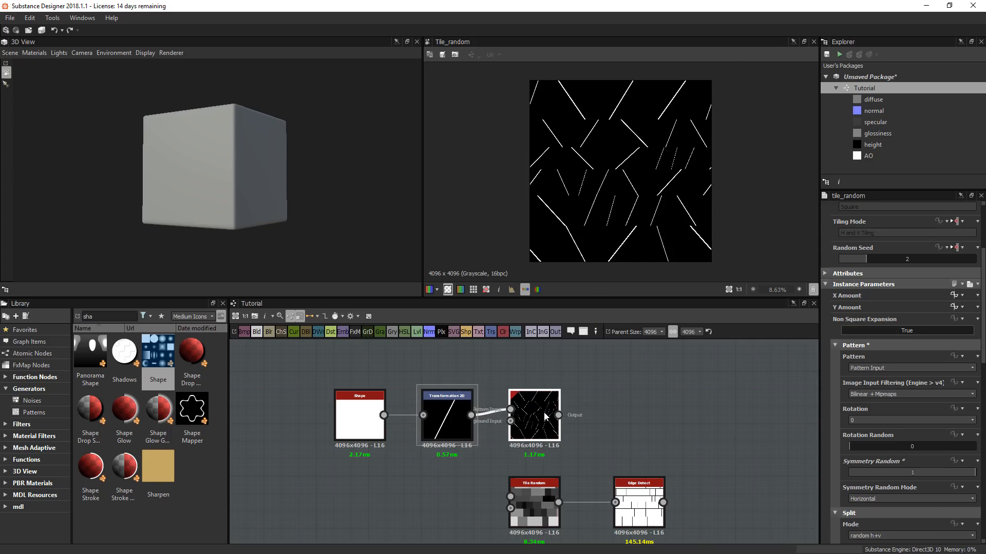
- Add a Blend node after Edge Detect with the upper Tile Random as Foreground, and set its Blending Mode to Subtract
middle_drag(594, 429, 509, 389)
double_click(550, 465)
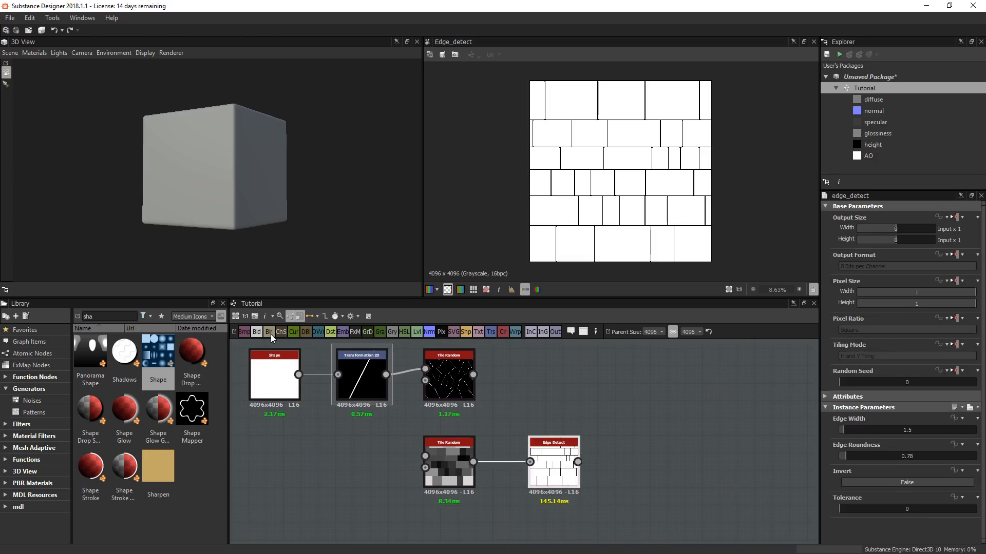
click(257, 332)
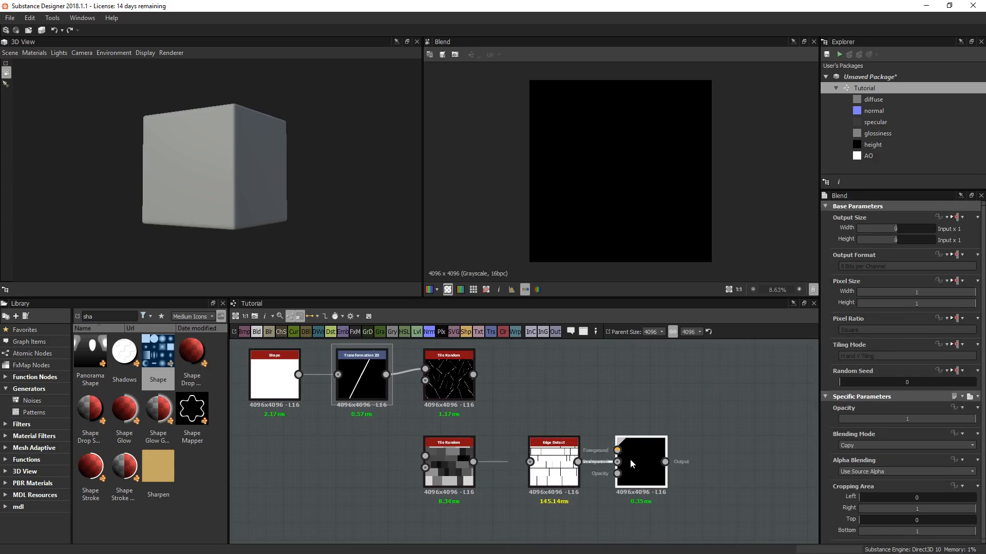
drag(473, 376, 659, 436)
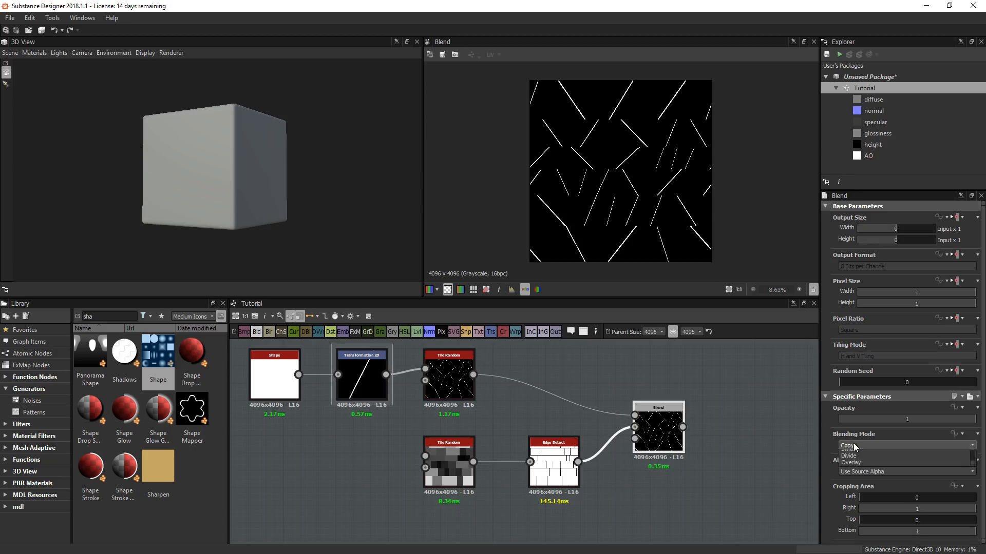
click(855, 446)
click(858, 468)
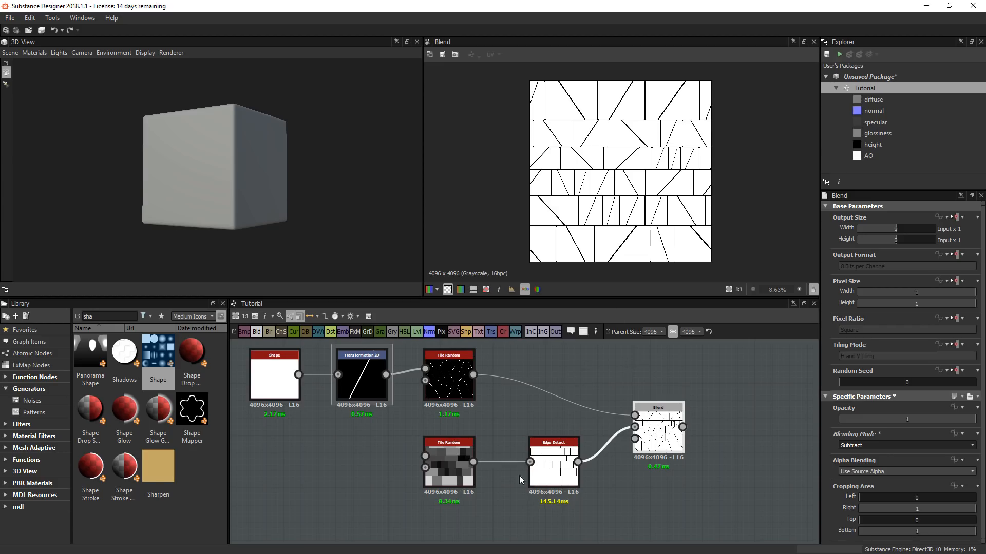
- Make room beside the lower Tile Random, add a Histogram Scan node and connect the lower Tile Random's output to it
middle_drag(477, 472, 472, 420)
drag(473, 420, 350, 420)
key(space)
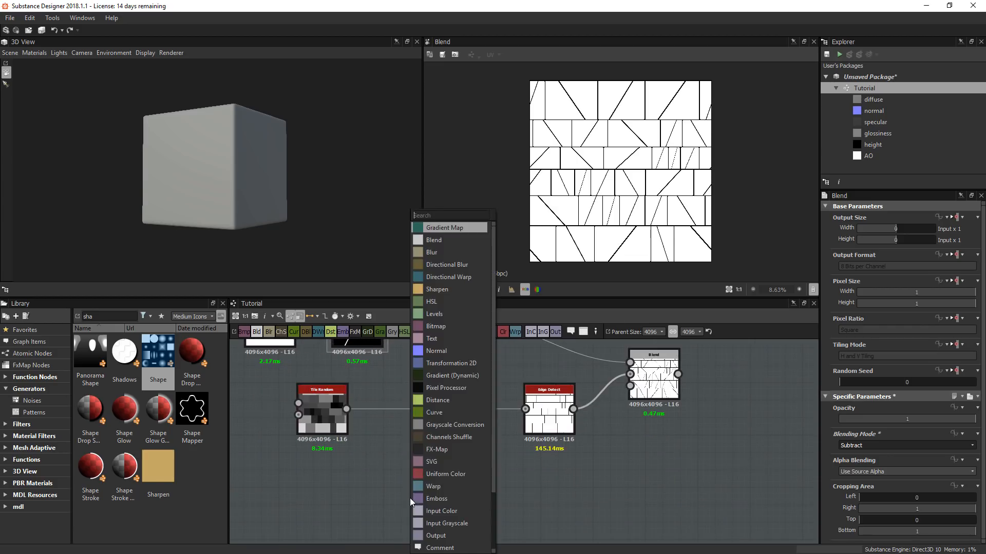
text(histor)
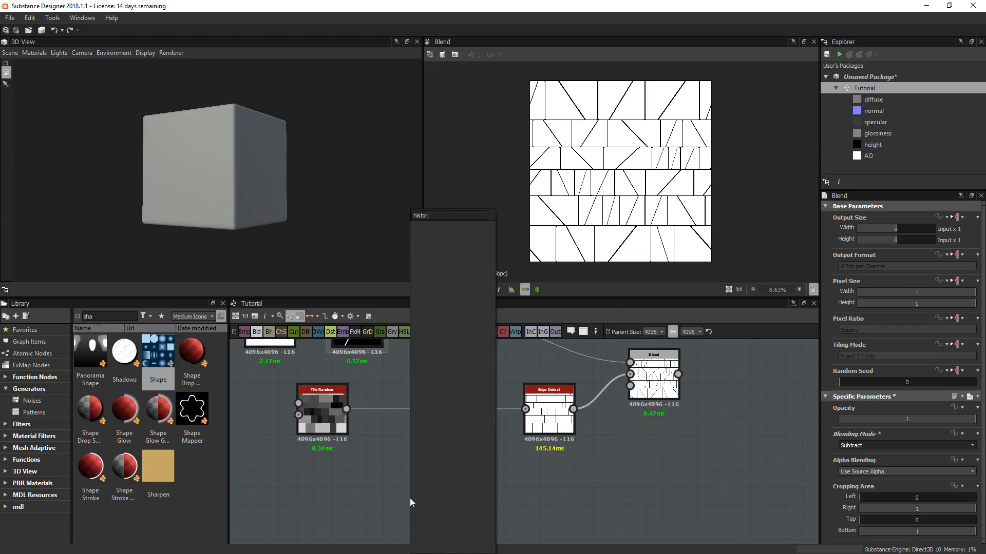
key(BackSpace)
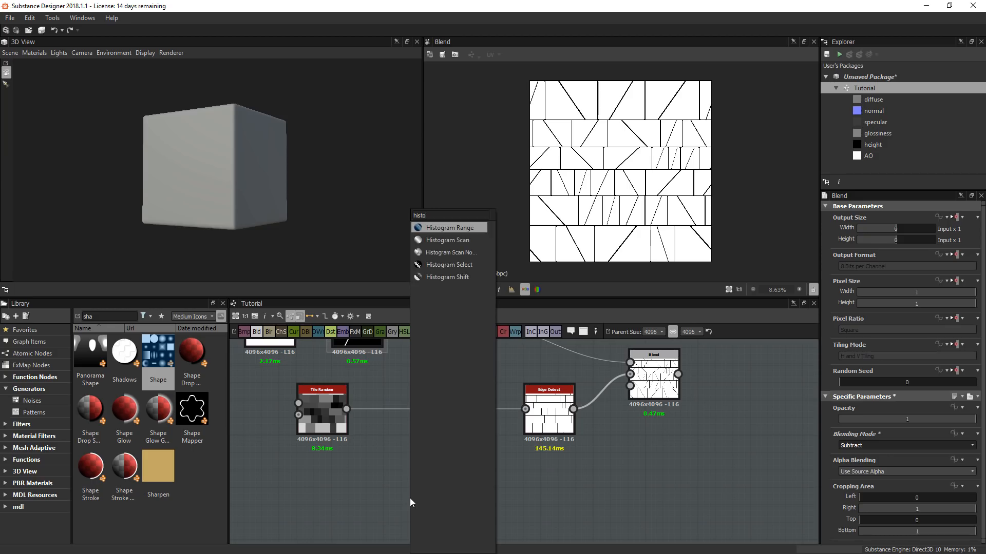
click(476, 240)
drag(346, 409, 447, 519)
click(325, 411)
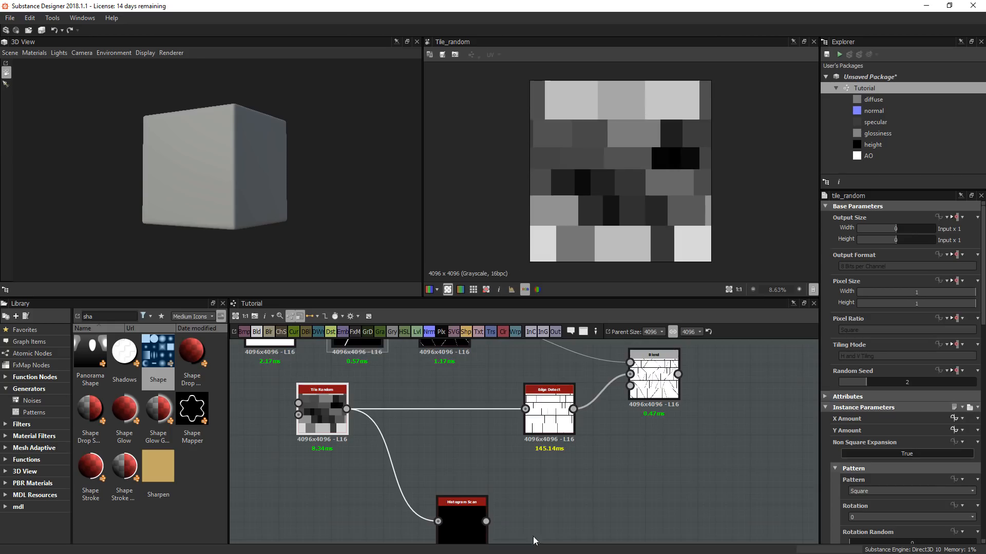
- Set the Histogram Scan's Contrast to 1 and its Position to 0.31
middle_drag(452, 541, 421, 447)
scroll(422, 444, up, 2)
double_click(424, 433)
drag(866, 432, 976, 456)
click(869, 456)
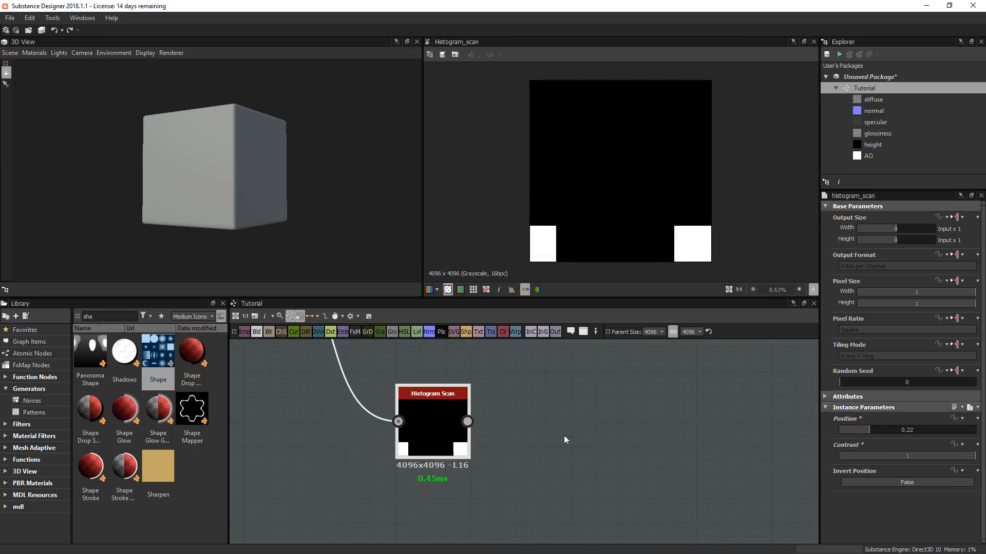
drag(874, 431, 882, 431)
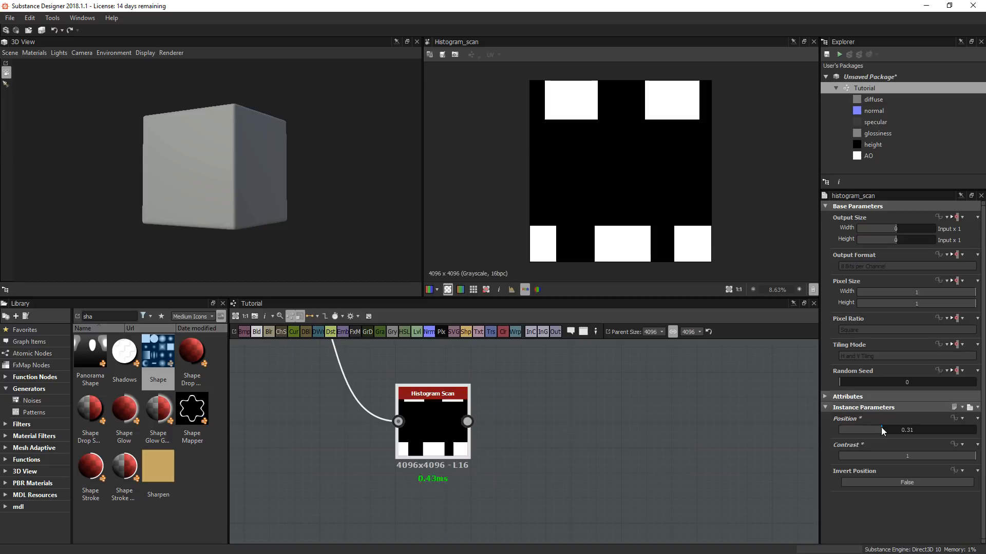
- Move the Histogram Scan node closer to the Blend, connect it to the Blend's Opacity input and preview the Blend
scroll(528, 477, down, 2)
drag(440, 458, 528, 432)
middle_drag(601, 359, 545, 457)
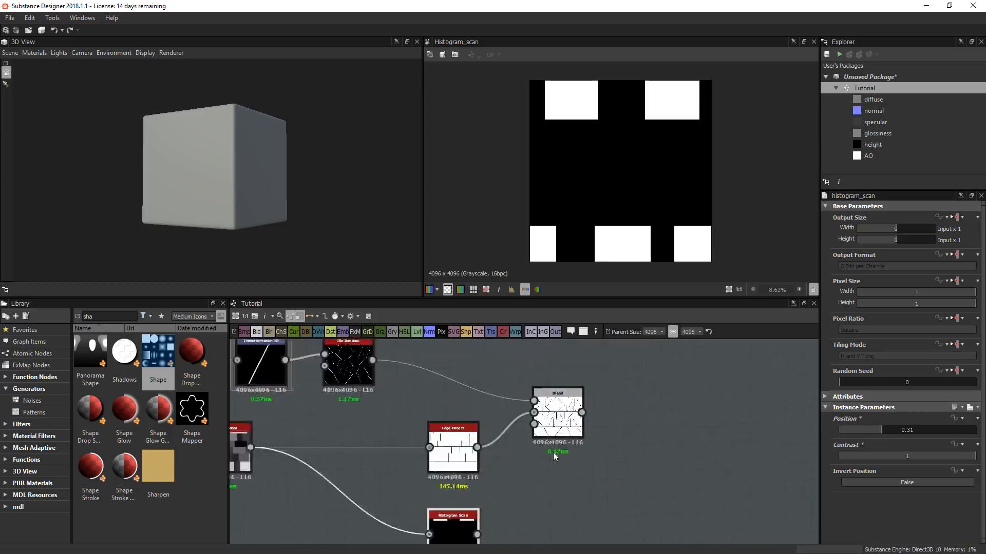
scroll(544, 458, down, 1)
scroll(519, 495, up, 1)
drag(486, 529, 541, 415)
click(545, 410)
double_click(568, 408)
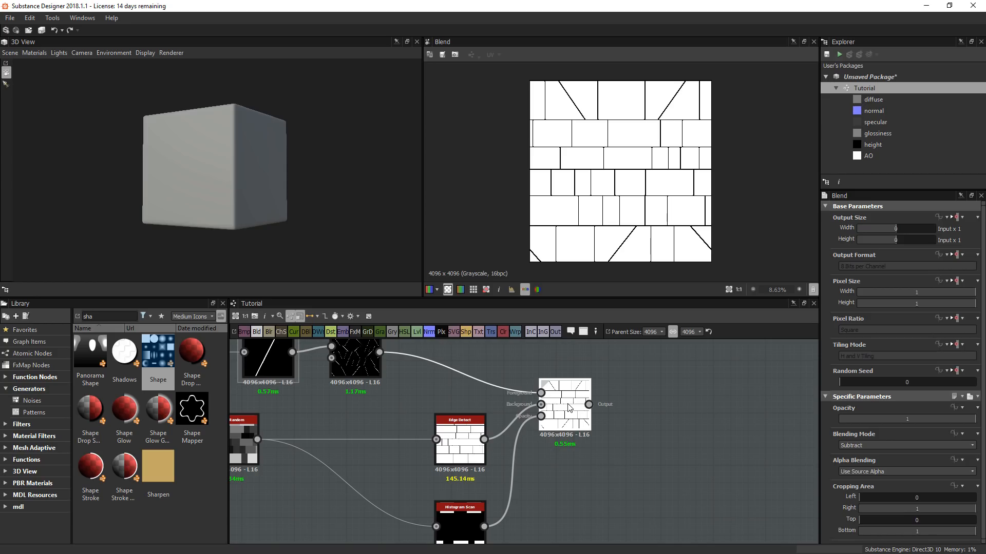
- Lower the Histogram Scan's Position slightly and preview the Blend node again
middle_drag(534, 468, 538, 444)
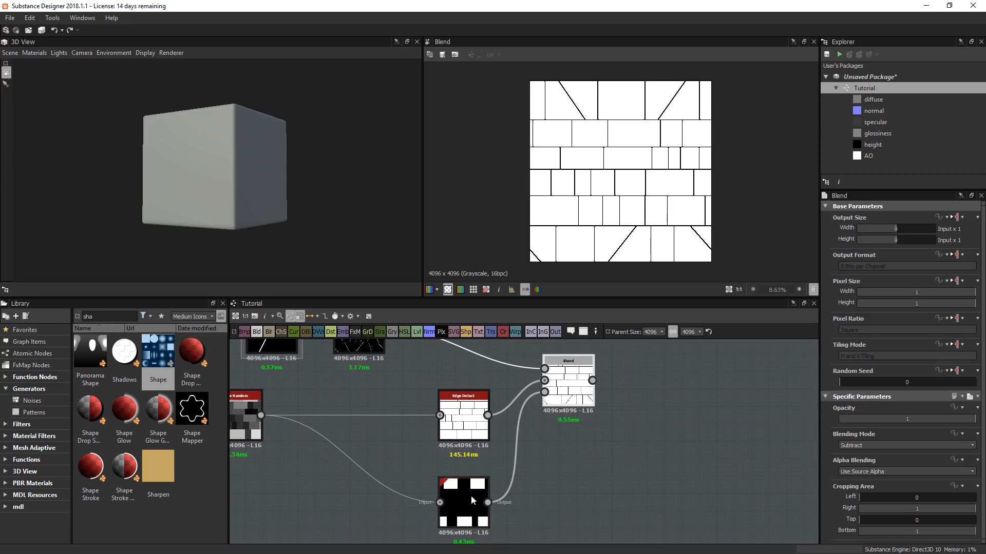
double_click(473, 500)
mouse_move(884, 429)
mouse_down()
mouse_move(894, 428)
mouse_move(880, 429)
mouse_up()
double_click(577, 405)
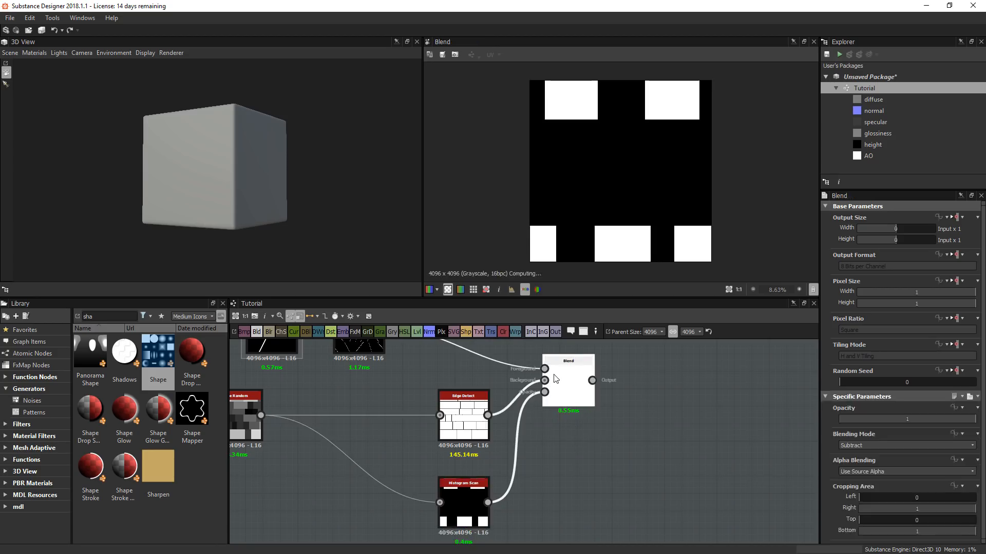
- Shift the Edge Detect and Histogram Scan nodes slightly upward, and set the Histogram Scan's Position to 0.38
drag(464, 427, 465, 409)
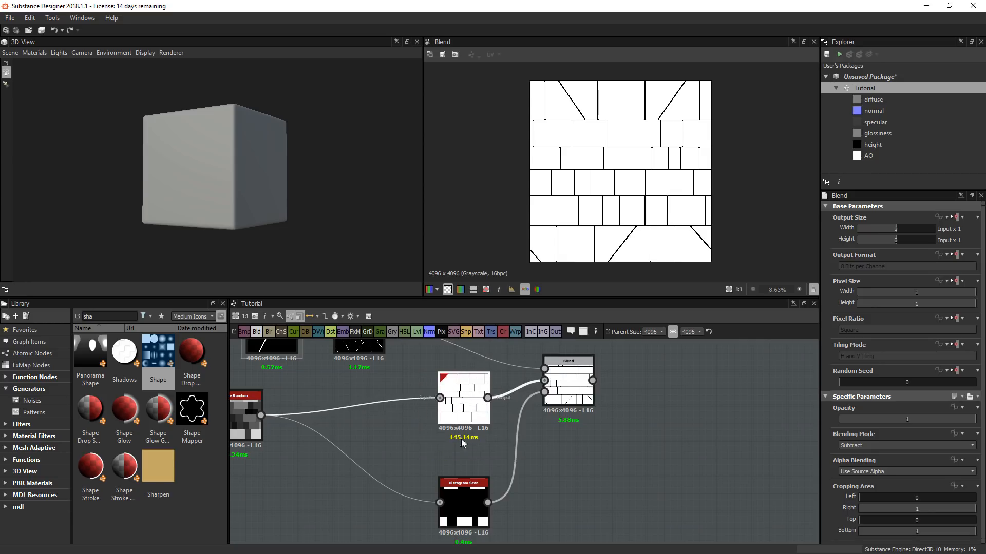
scroll(462, 443, down, 3)
drag(478, 488, 479, 479)
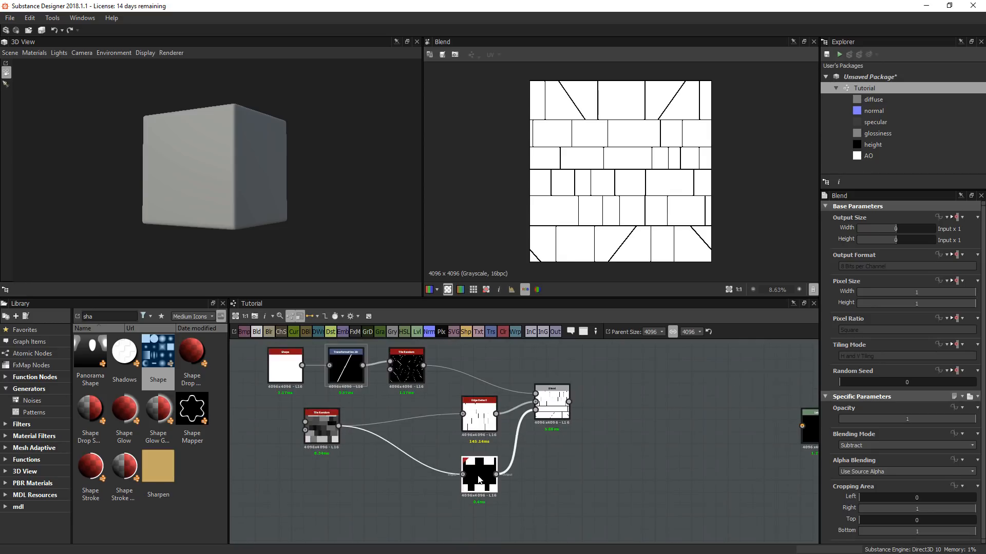
double_click(478, 479)
drag(882, 431, 889, 431)
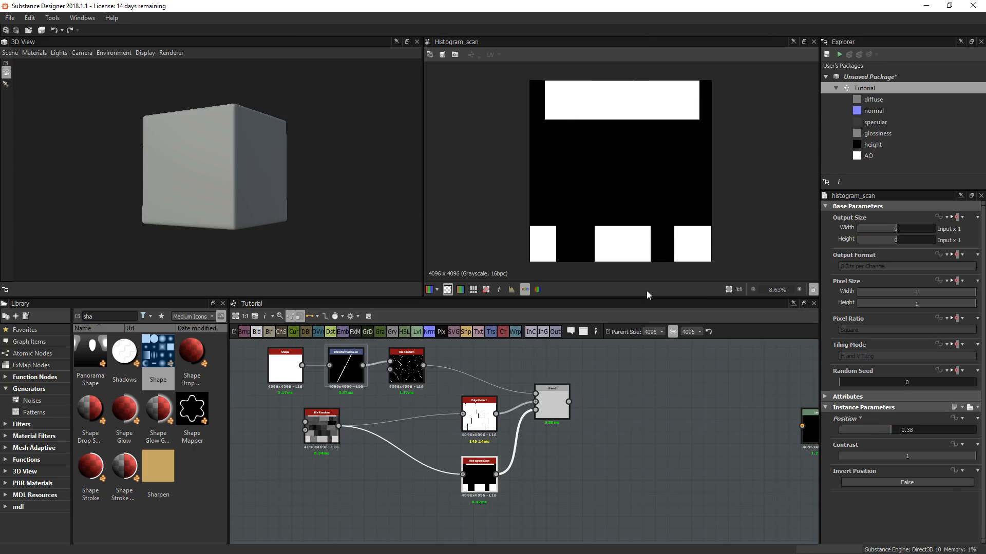
- Preview the Blend node's diagonal cuts up close, and set the Histogram Scan's Position to 0.34
double_click(562, 404)
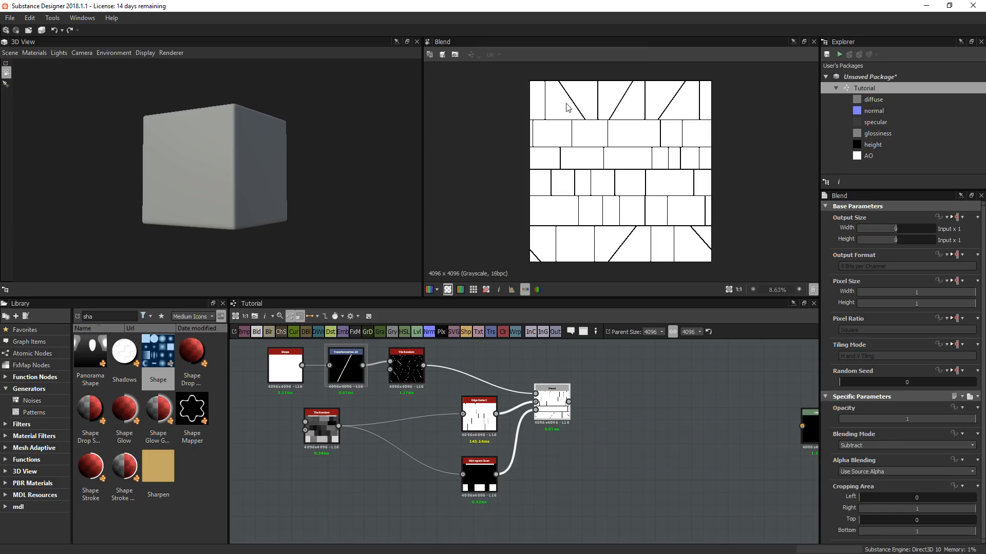
scroll(666, 105, up, 5)
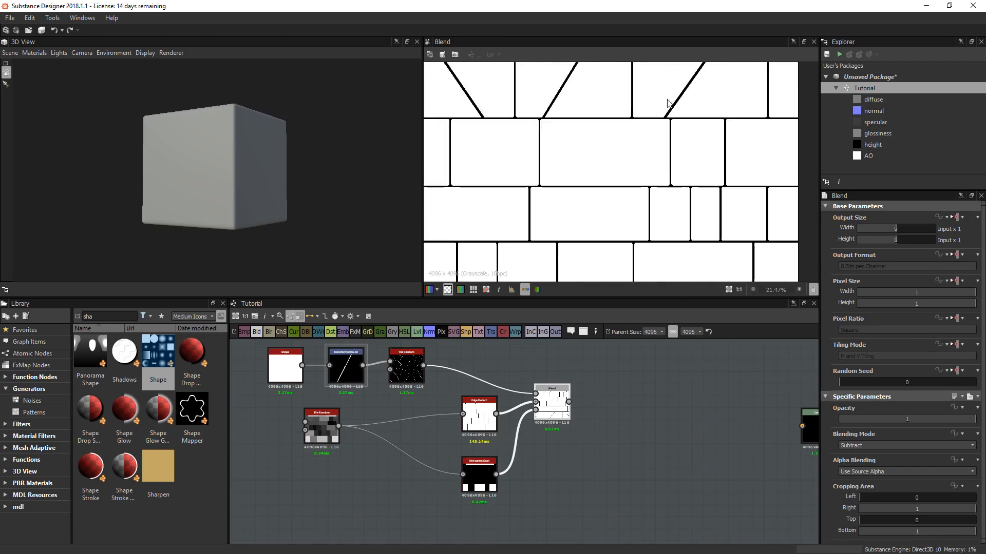
middle_drag(668, 99, 677, 192)
scroll(546, 179, down, 2)
middle_drag(537, 171, 624, 147)
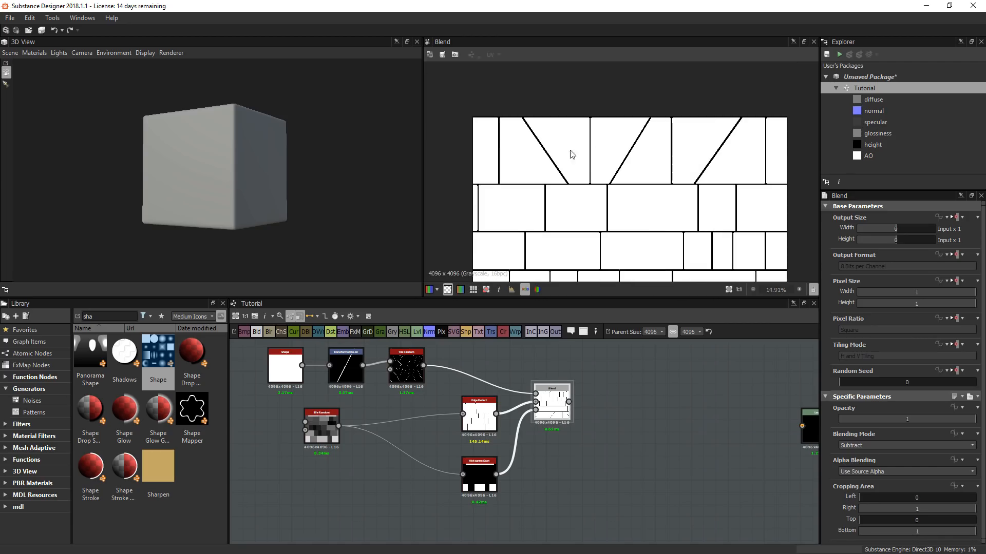
double_click(479, 470)
drag(888, 427, 885, 428)
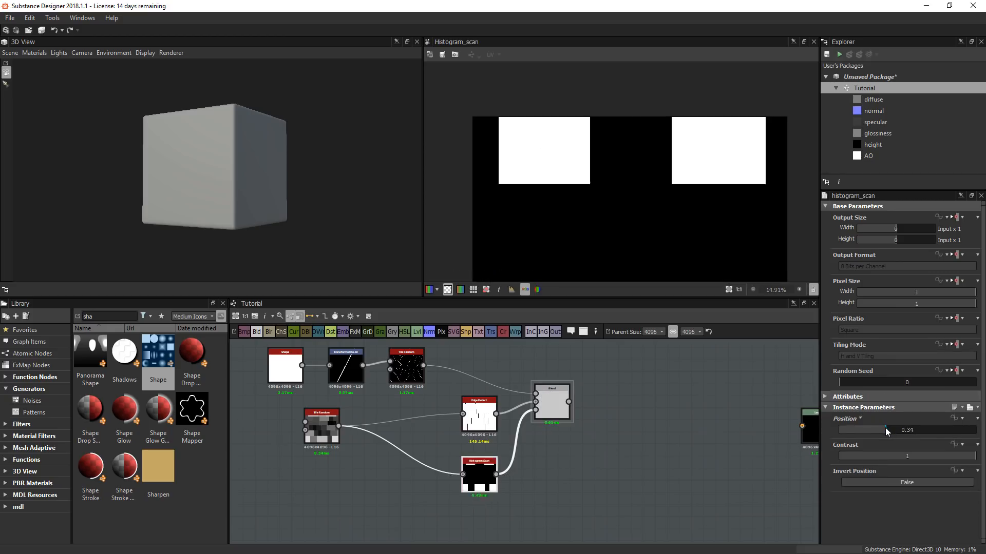
- Duplicate the Histogram Scan node and place the copy directly below the original
middle_drag(593, 454, 601, 446)
middle_drag(512, 490, 517, 452)
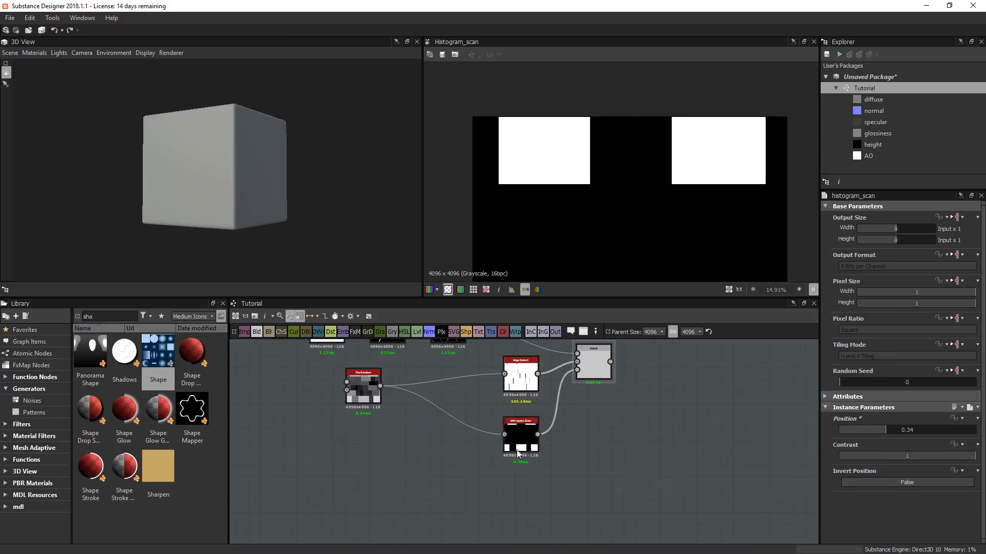
click(520, 439)
key(ctrl+d)
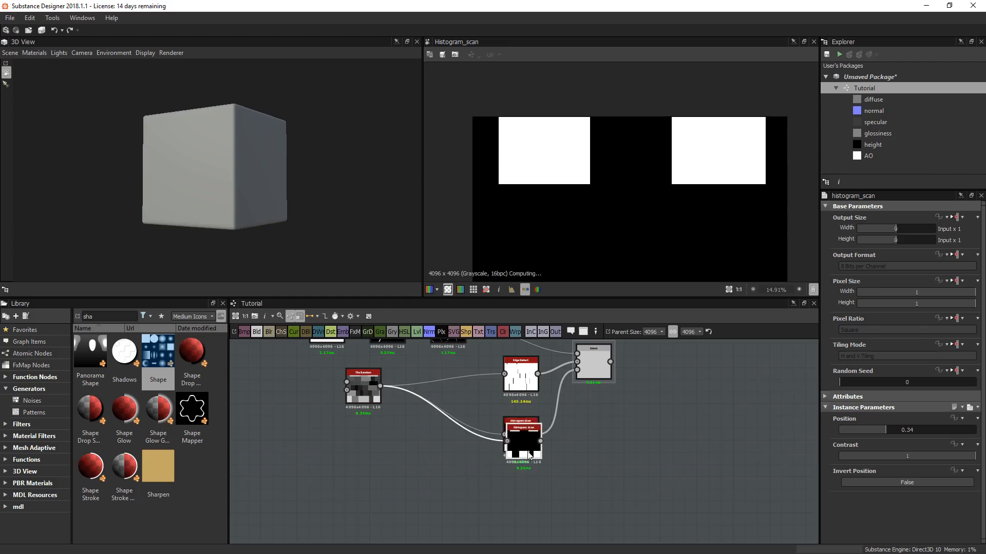
drag(529, 454, 526, 510)
- Insert an Invert Grayscale node between the tile pattern's Tile Random and the lower Histogram Scan, and set that scan's Position to 0.18
key(space)
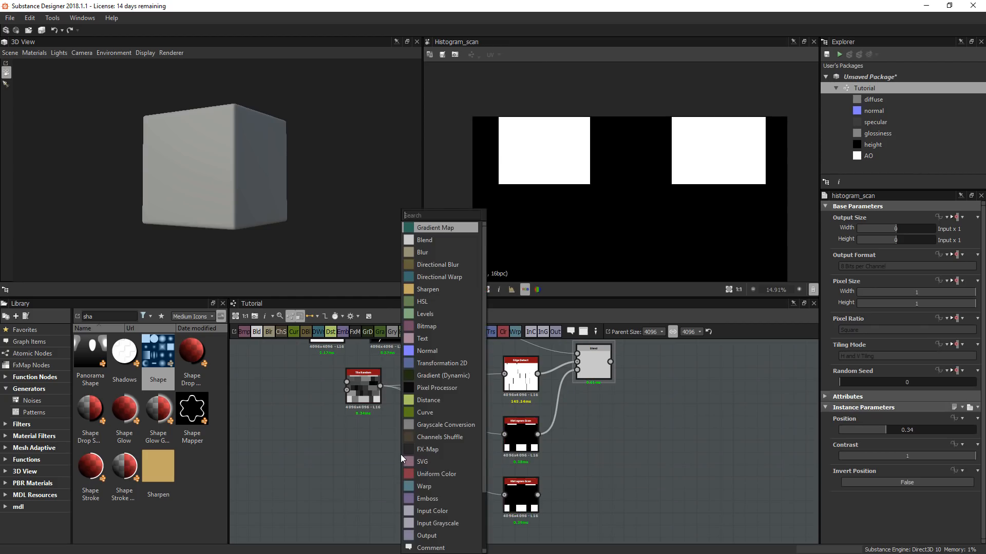
text(inver)
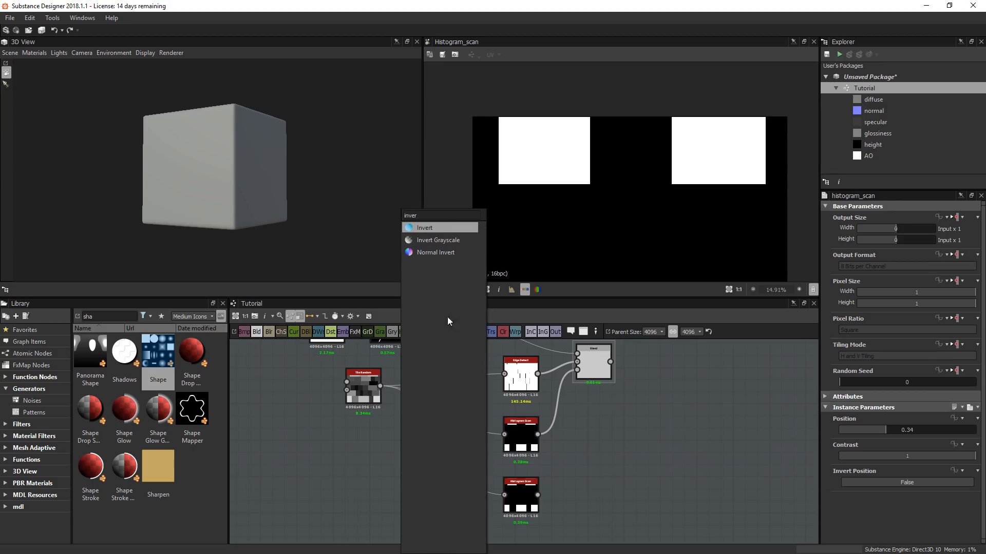
click(438, 241)
drag(380, 386, 518, 498)
double_click(526, 497)
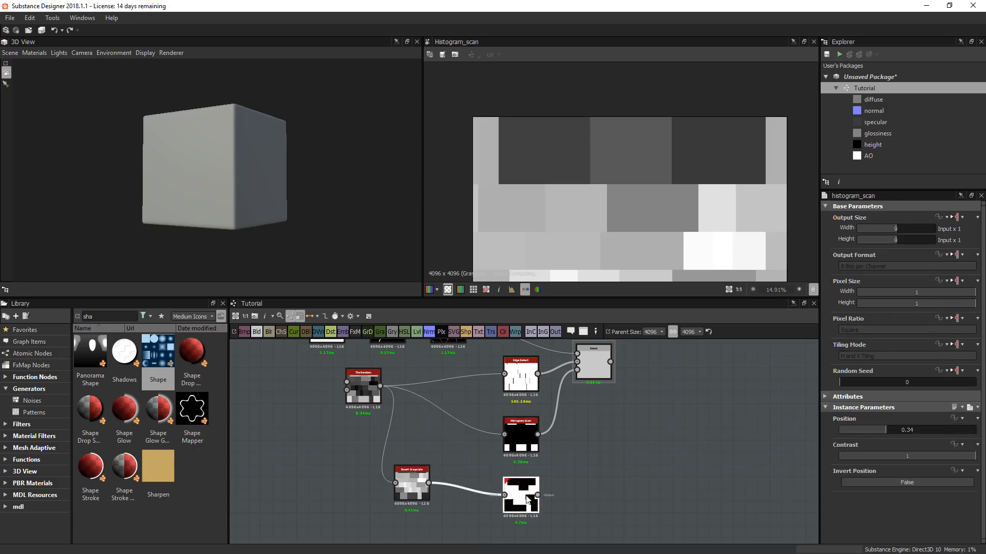
scroll(661, 191, down, 3)
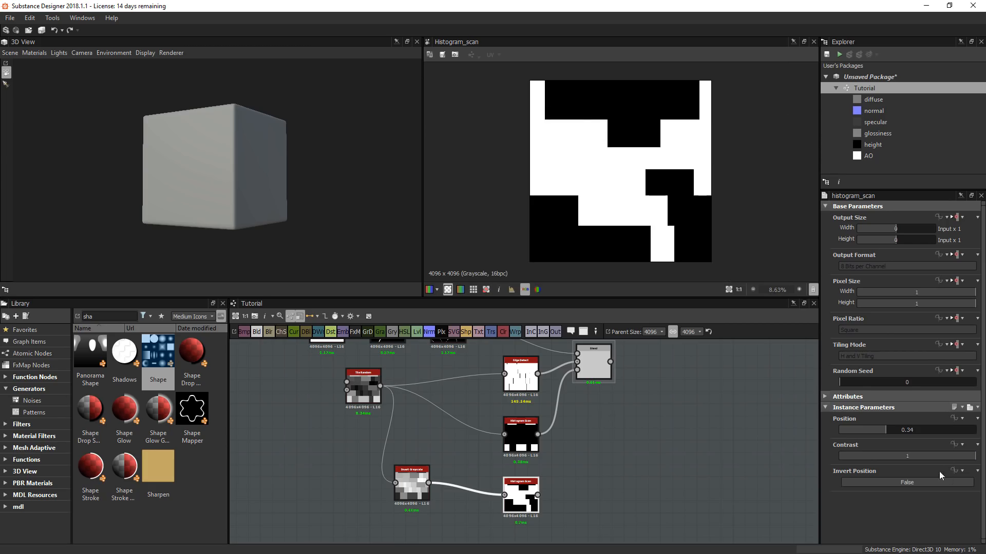
drag(882, 433, 864, 427)
middle_drag(549, 499, 519, 516)
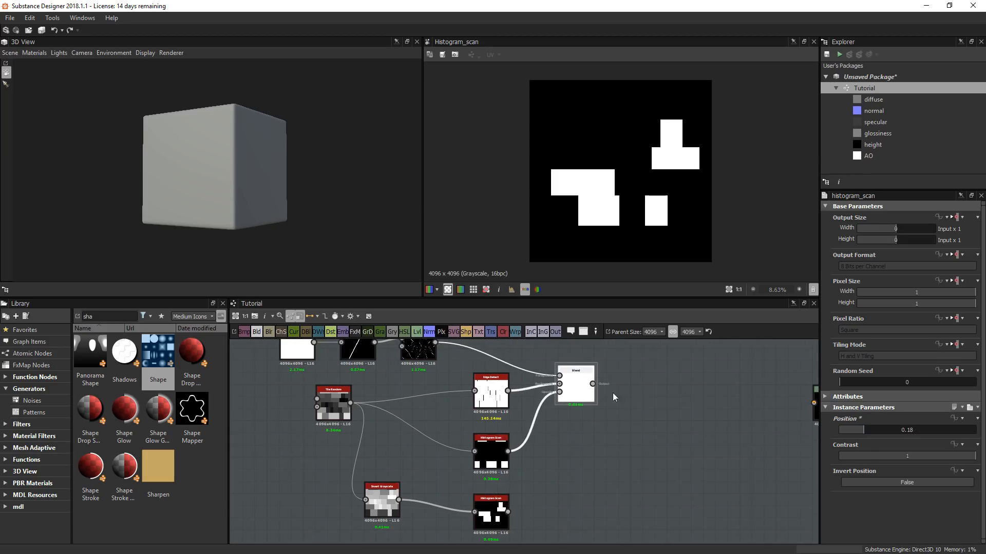
- Add a second Blend after the first, feeding the first Blend into its Background and the diagonal-cut Tile Random into its Foreground
click(582, 386)
middle_drag(609, 372, 495, 403)
click(255, 335)
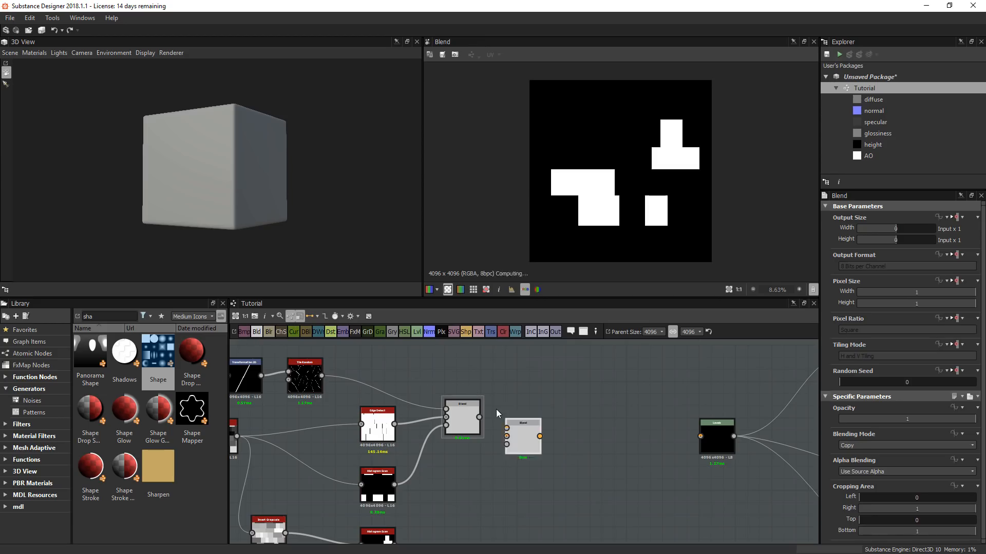
drag(547, 421, 545, 417)
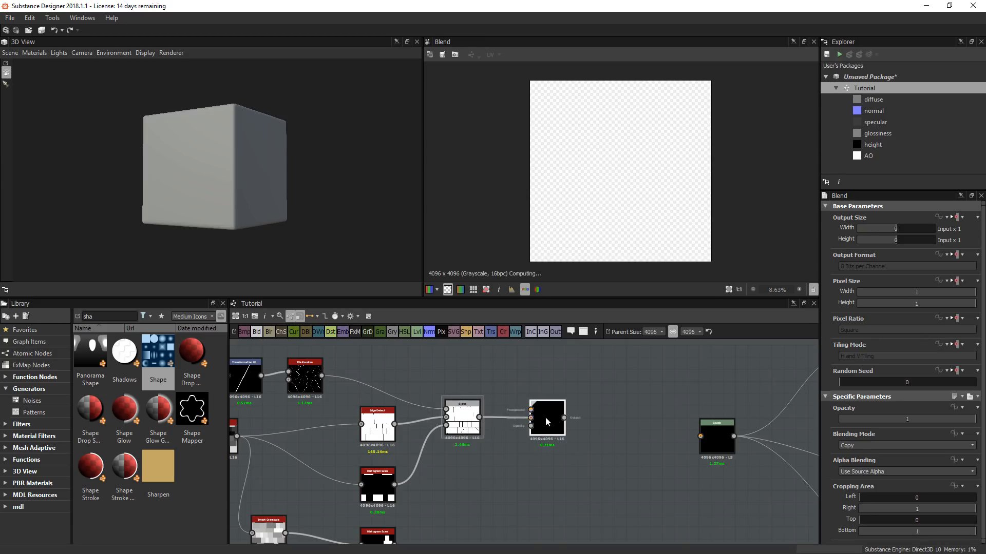
drag(321, 375, 560, 402)
- Set the second Blend's Blending Mode to Subtract and connect the lower Histogram Scan to its Opacity input
click(874, 445)
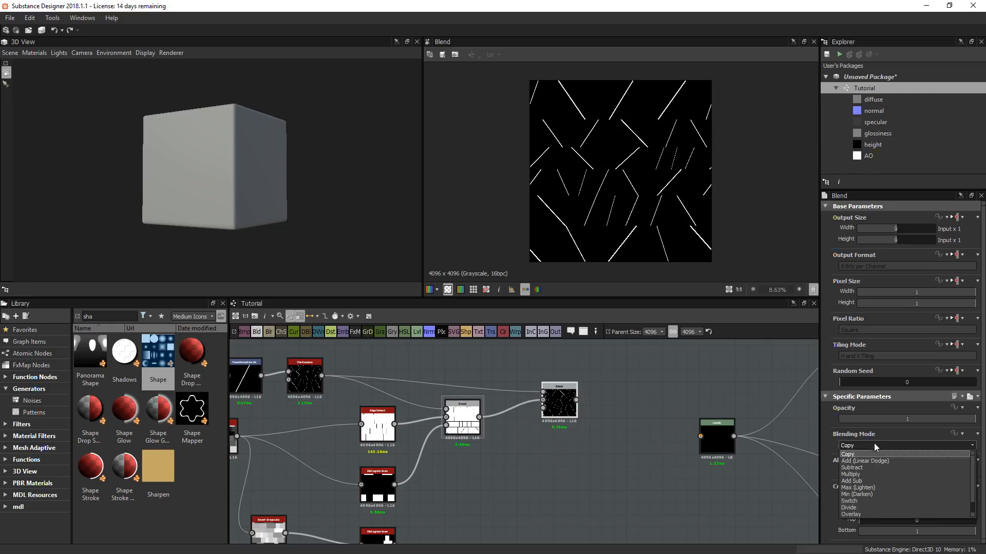
click(861, 467)
middle_drag(397, 543, 377, 492)
drag(375, 490, 524, 354)
drag(539, 356, 539, 368)
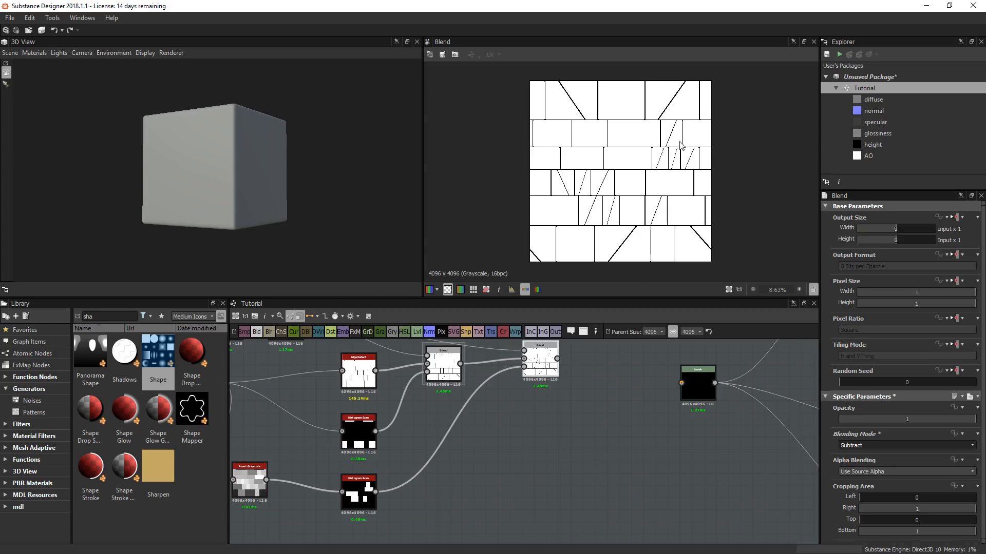
- Try the lower Histogram Scan's Position at 0.01 and at 0.26 while previewing the second Blend's cuts
click(369, 488)
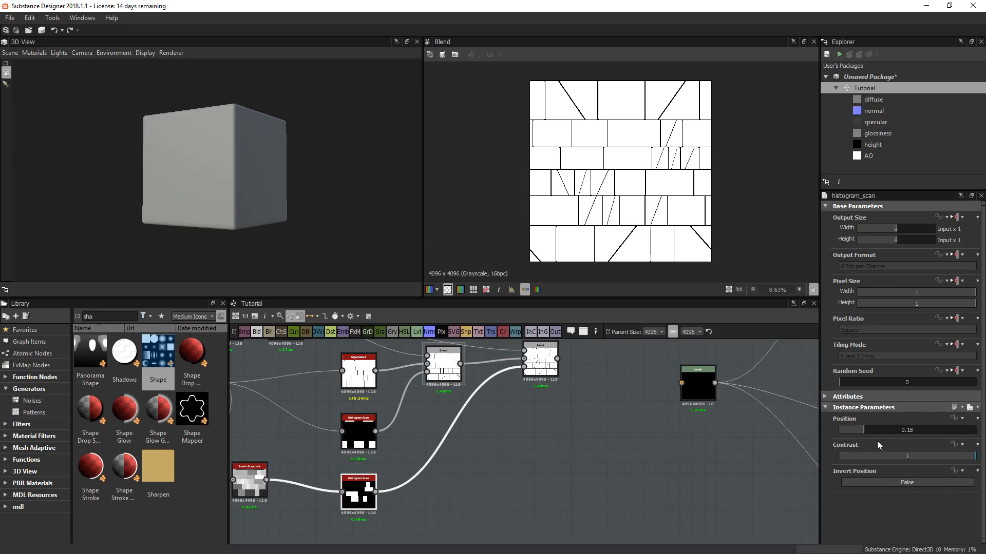
drag(864, 430, 840, 424)
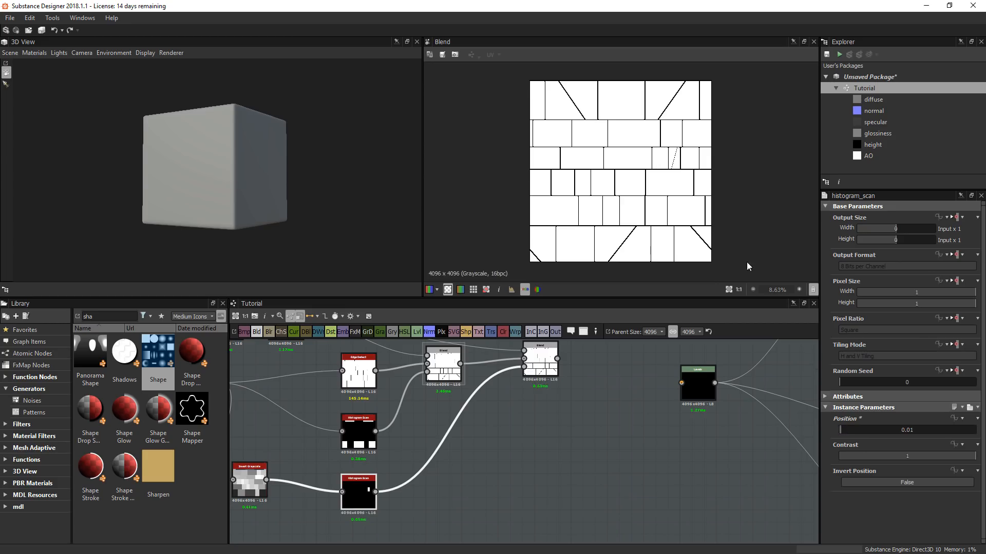
scroll(675, 134, up, 5)
scroll(665, 132, down, 2)
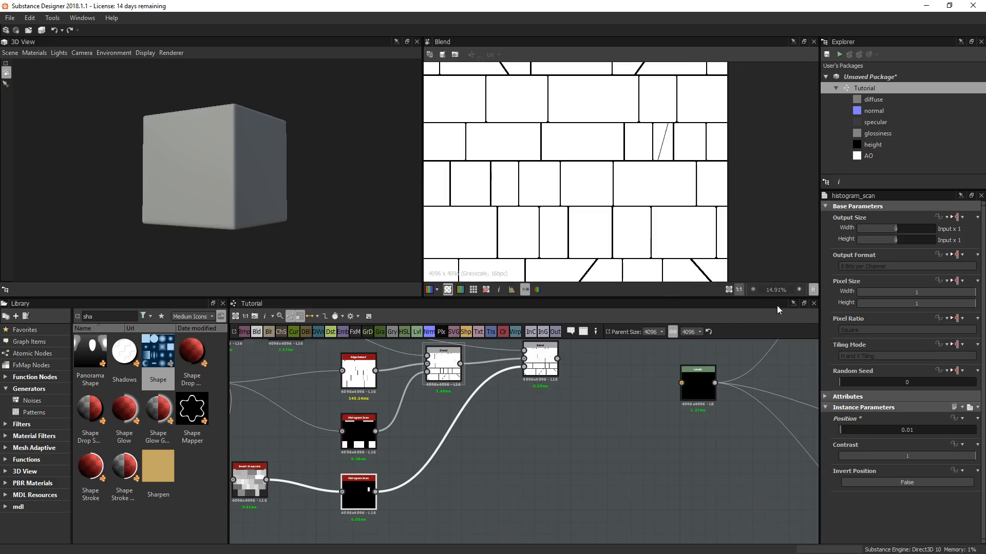
scroll(581, 480, down, 4)
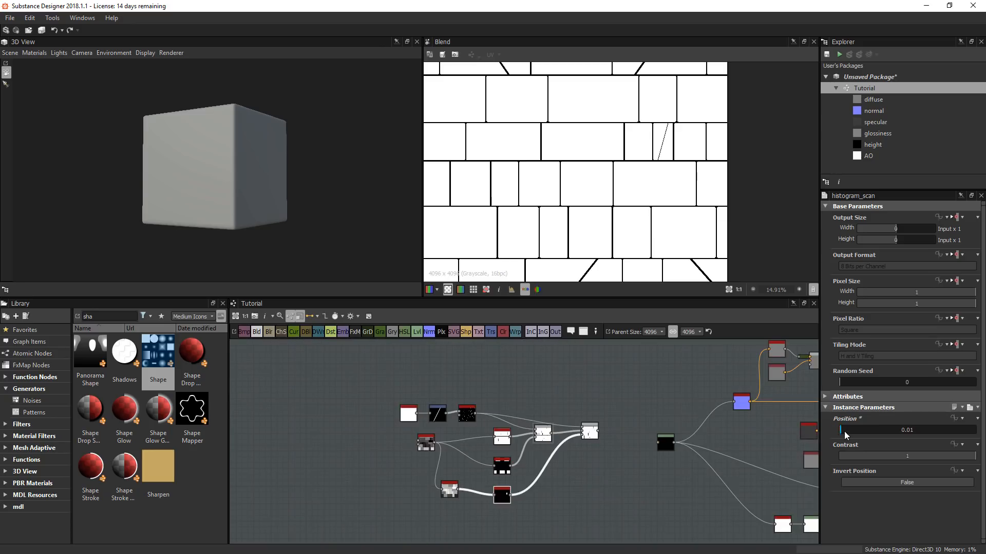
drag(844, 431, 856, 434)
drag(861, 429, 874, 427)
- Add a third Blend node beside the two Histogram Scans and connect the lower scan to its Background input
middle_drag(558, 501, 507, 520)
scroll(563, 457, up, 4)
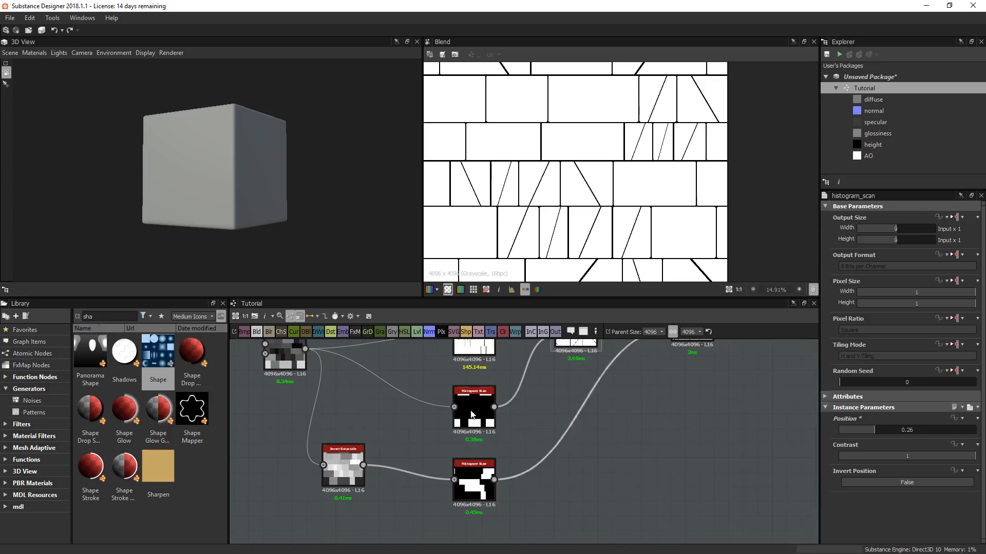
click(258, 332)
drag(518, 435, 612, 450)
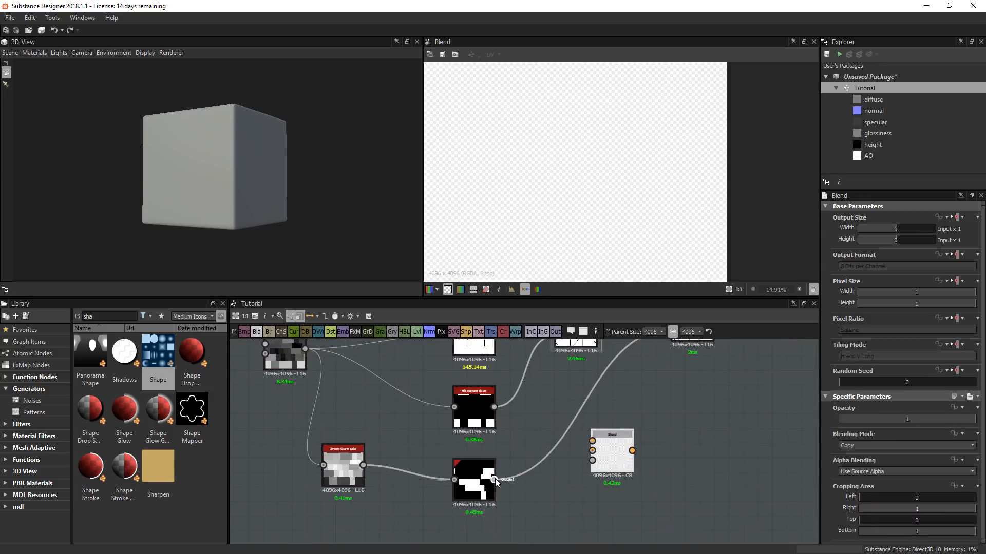
drag(494, 479, 599, 451)
- Preview the lower Histogram Scan, set its Position to 0.35, and nudge the new Blend node slightly
double_click(462, 485)
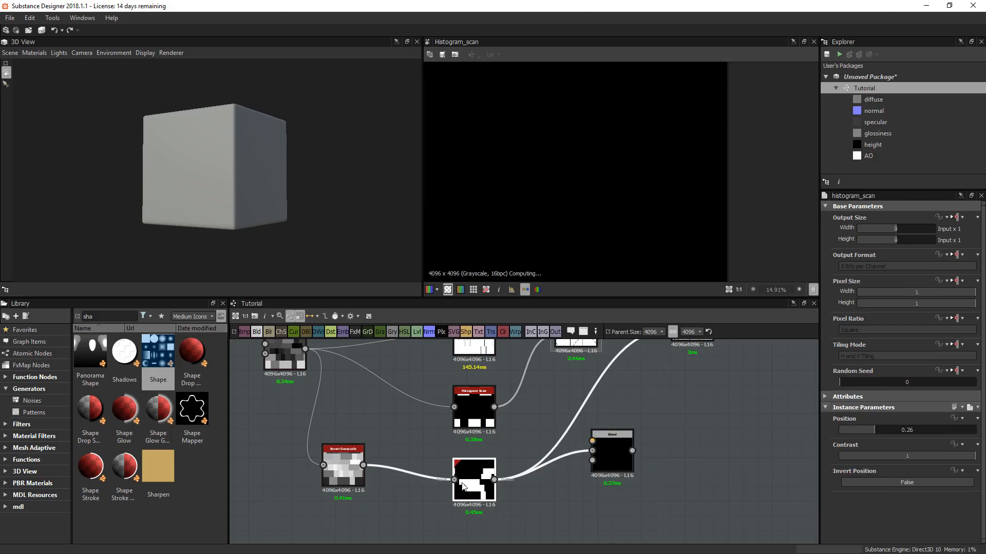
drag(886, 431, 887, 429)
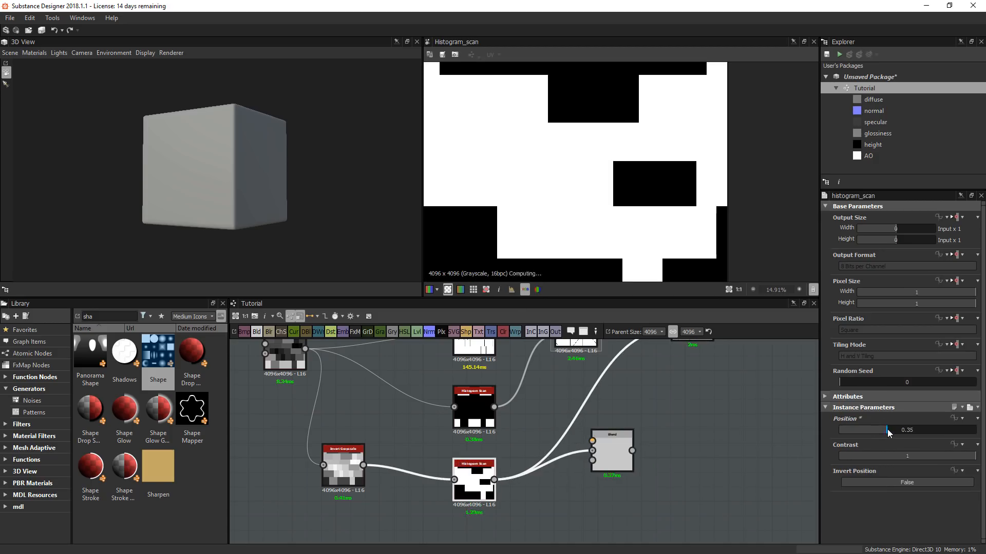
scroll(623, 125, down, 2)
middle_drag(618, 459, 584, 485)
drag(584, 486, 591, 484)
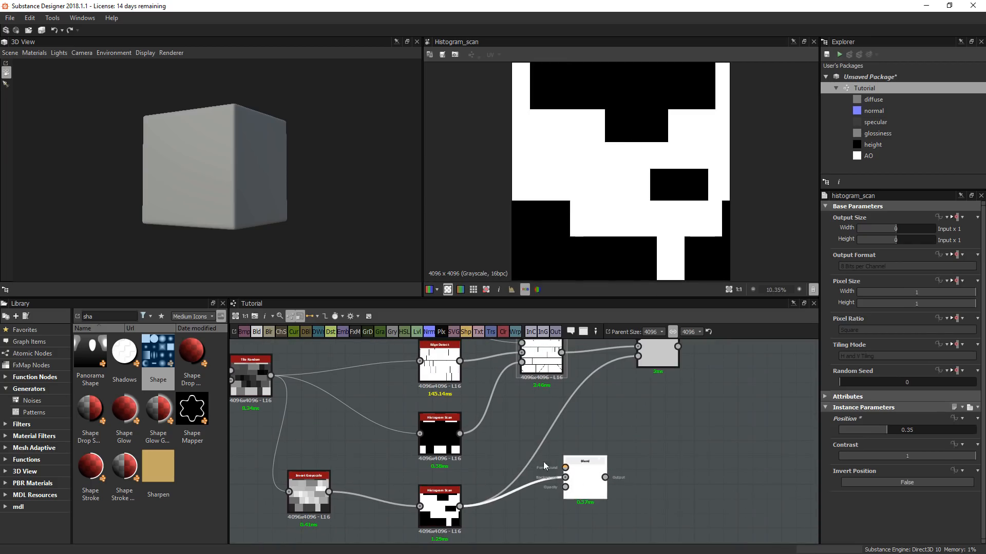
- Connect the upper Histogram Scan to the new Blend's Foreground and set its Blending Mode to Add (Linear Dodge)
drag(460, 433, 565, 467)
double_click(586, 482)
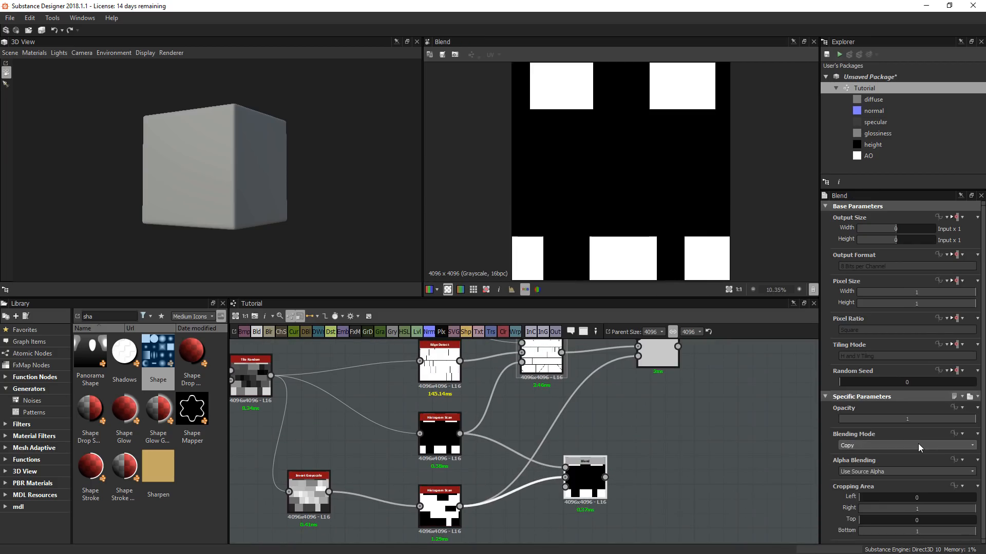
click(851, 445)
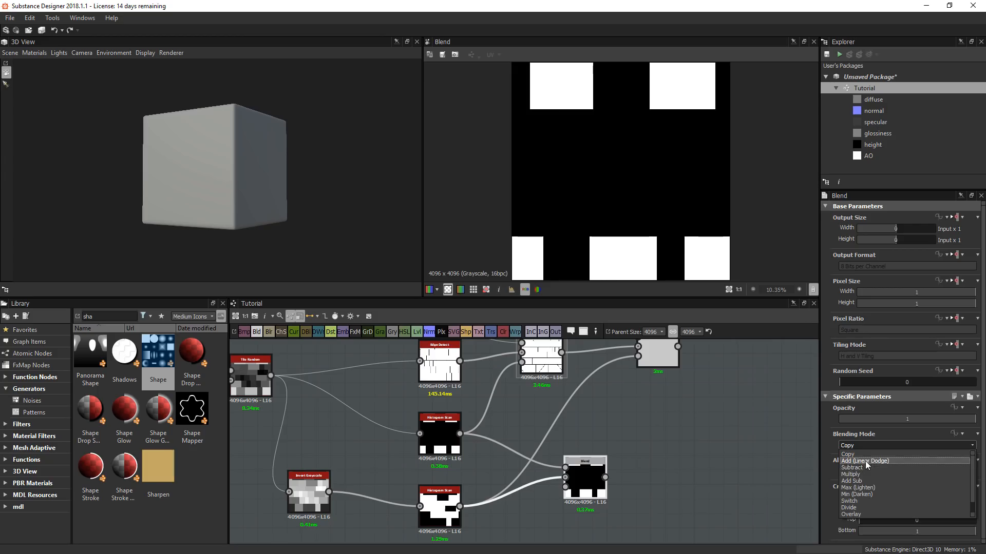
click(865, 461)
scroll(659, 163, down, 3)
scroll(621, 98, up, 1)
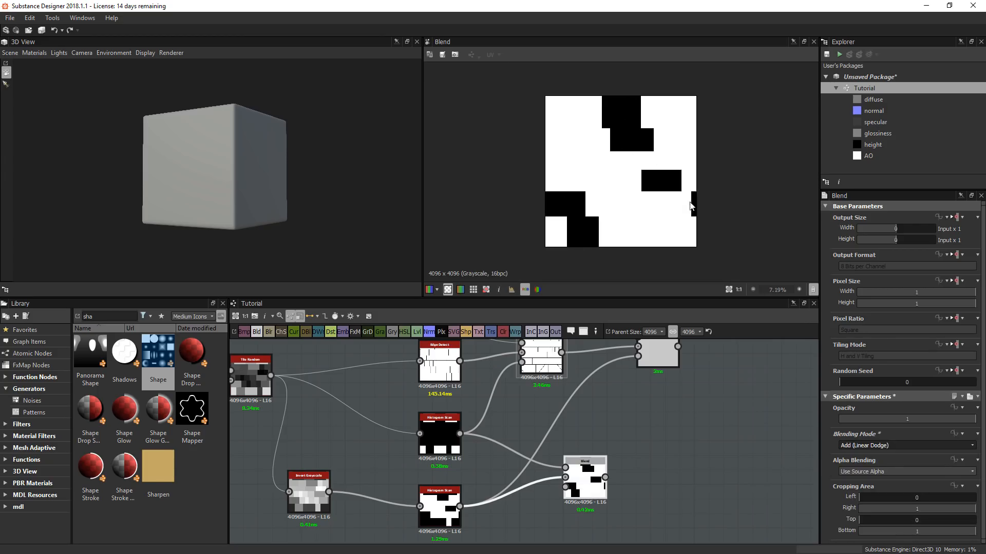
- Add an Invert Grayscale node after the Add Blend and connect its output to the second Subtract Blend's Opacity input
key(space)
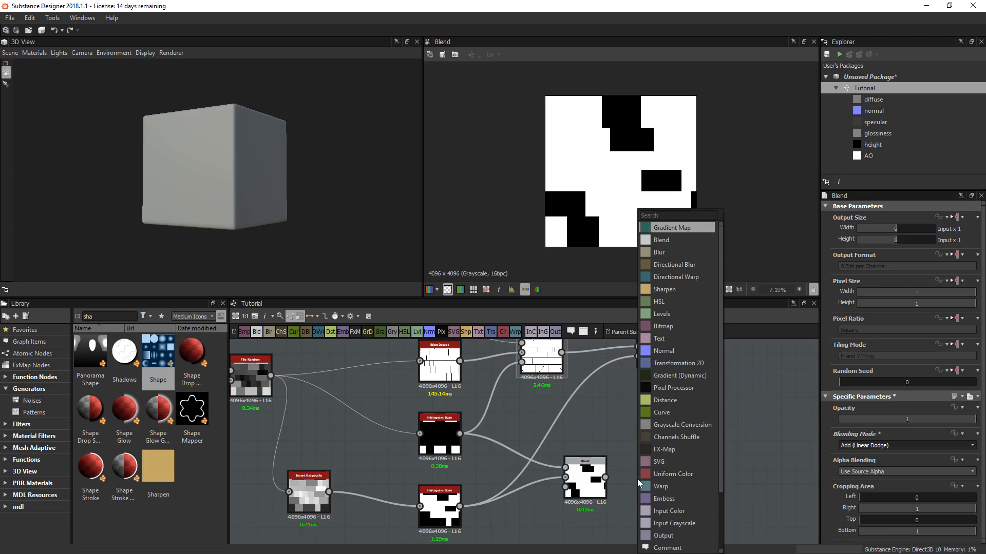
text(invert)
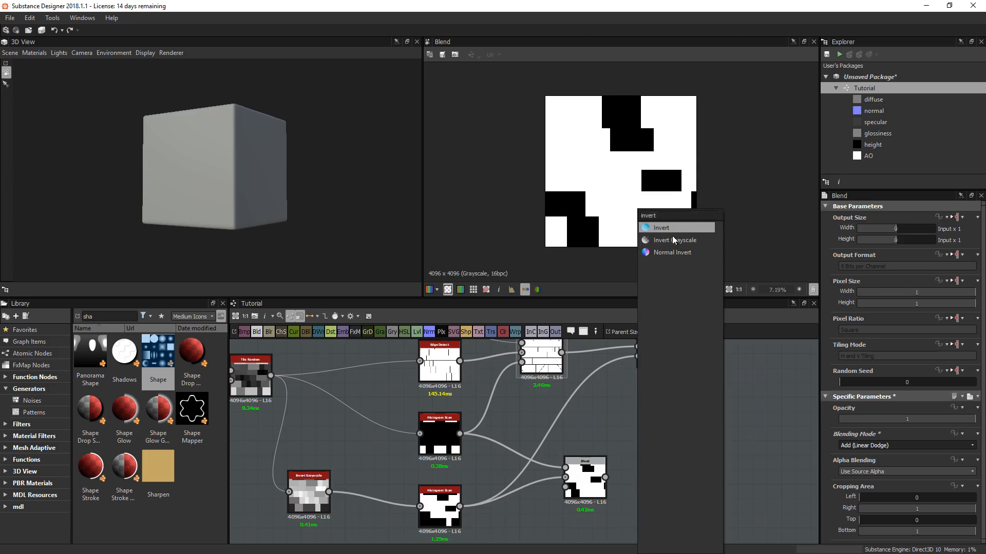
click(673, 239)
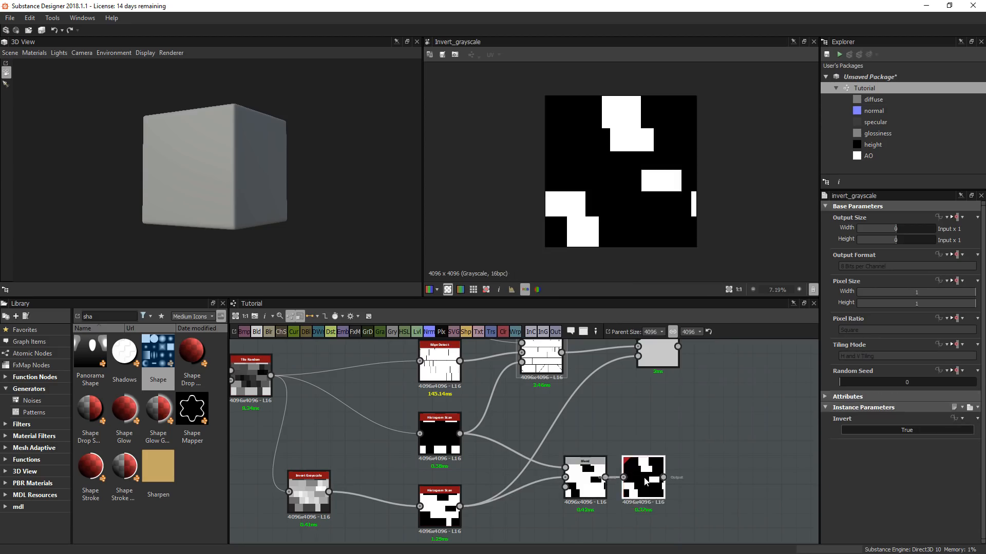
drag(664, 477, 639, 357)
- Move the Add Blend and its Invert Grayscale closer to the Histogram Scans, and preview the second Subtract Blend
drag(557, 431, 660, 514)
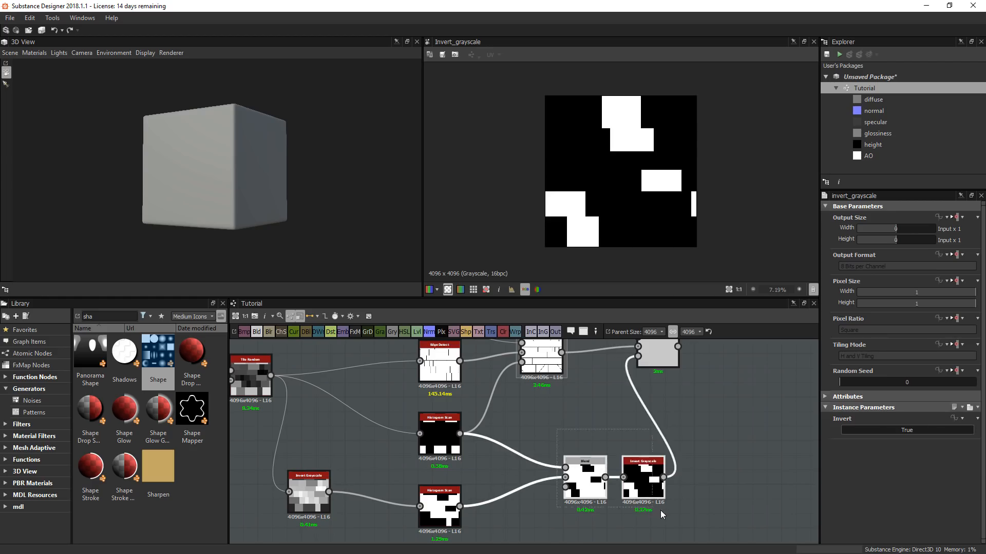
drag(643, 468, 586, 468)
middle_drag(609, 435, 560, 485)
double_click(615, 404)
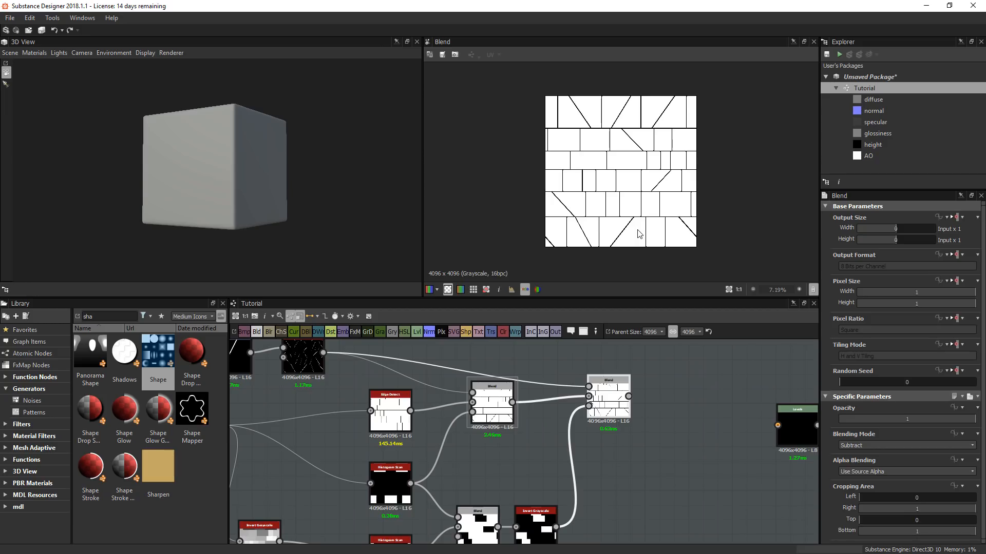
- Move the whole group of tile and cut nodes left, farther away from the Levels node
scroll(586, 475, down, 4)
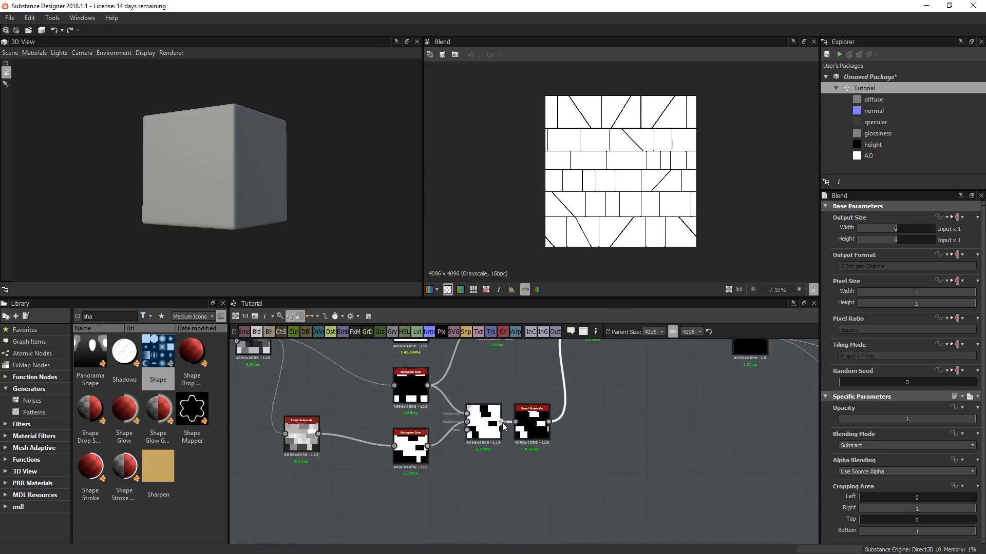
scroll(590, 493, down, 2)
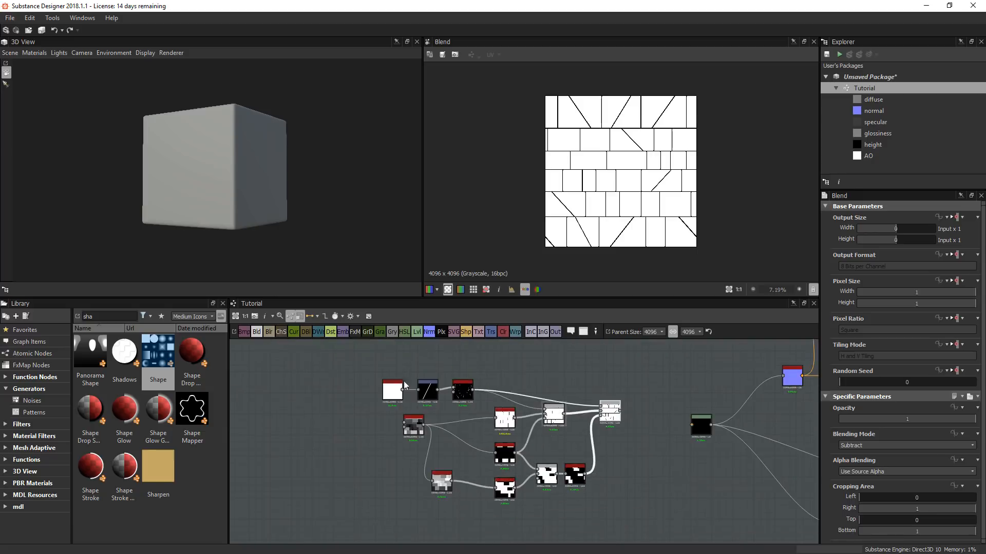
drag(642, 531, 359, 359)
drag(611, 414, 429, 431)
middle_drag(568, 440, 638, 432)
scroll(438, 379, up, 5)
scroll(595, 245, up, 3)
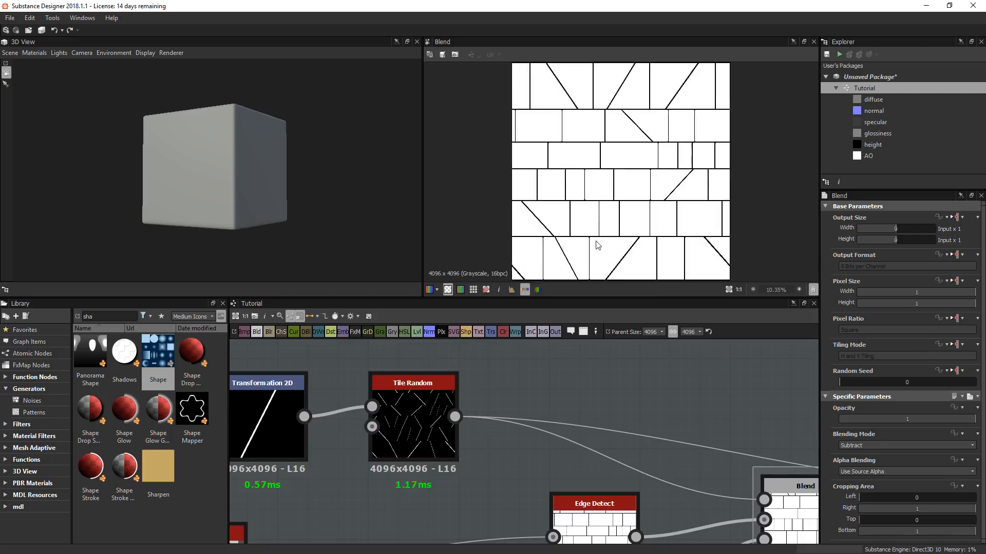
- Set the lower Histogram Scan's Position to 0.38 and check the whole tile pattern in the preview
scroll(515, 436, down, 2)
scroll(574, 432, down, 1)
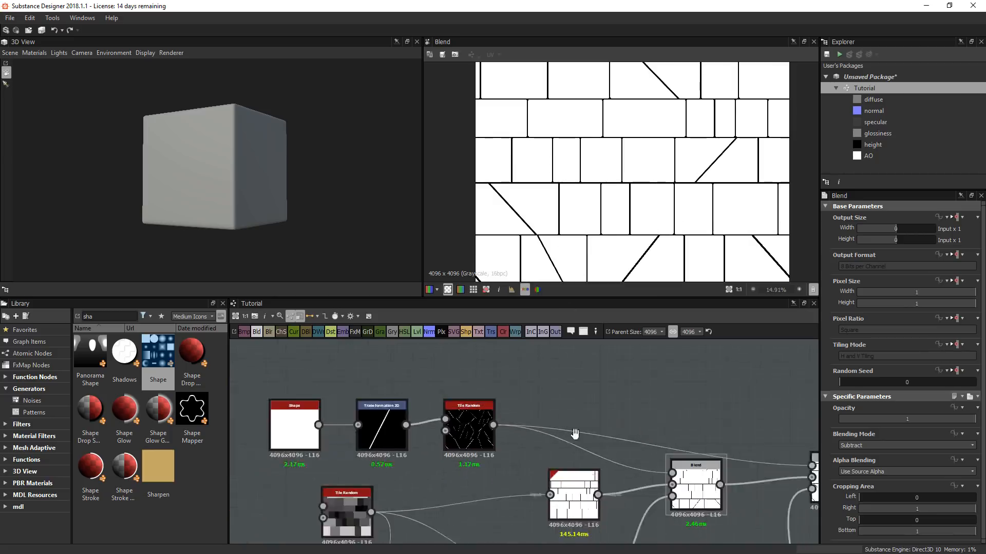
middle_drag(575, 433, 389, 288)
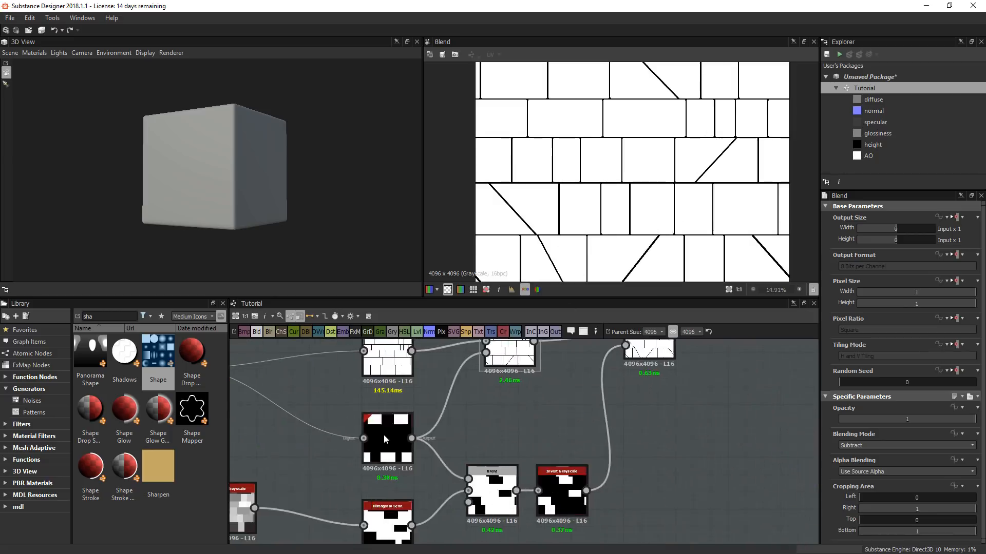
middle_drag(400, 508, 402, 490)
click(393, 510)
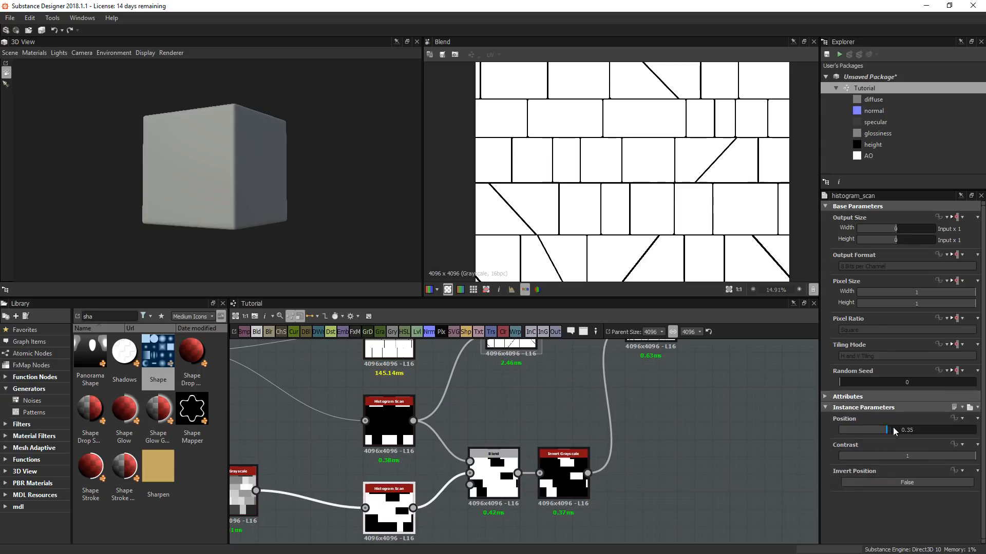
mouse_move(893, 427)
mouse_down()
mouse_move(882, 424)
mouse_move(892, 426)
mouse_up()
scroll(719, 195, down, 3)
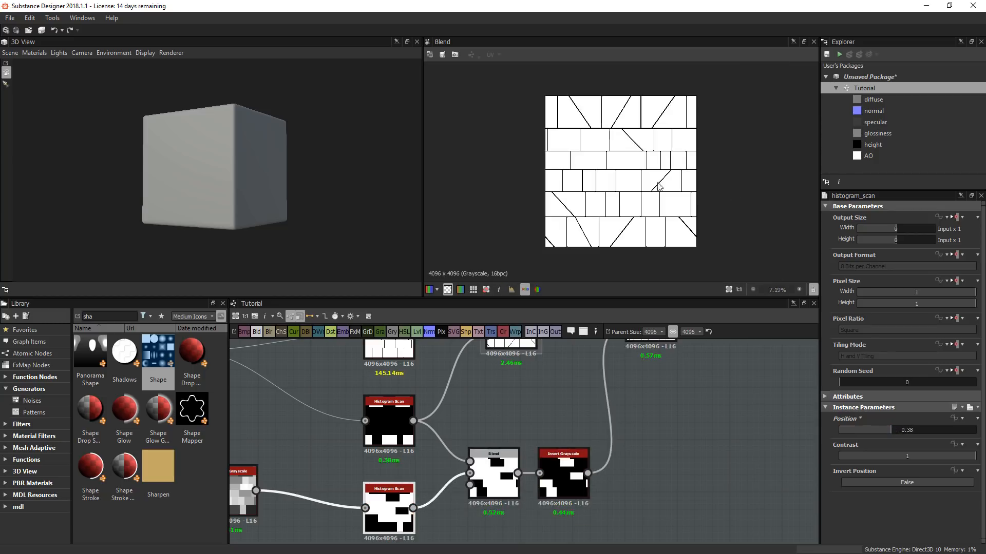
- Try Random Seed values 1 and 2 on the Tutorial graph, and return the seed to 0
middle_drag(281, 359, 429, 430)
scroll(461, 404, up, 3)
click(461, 404)
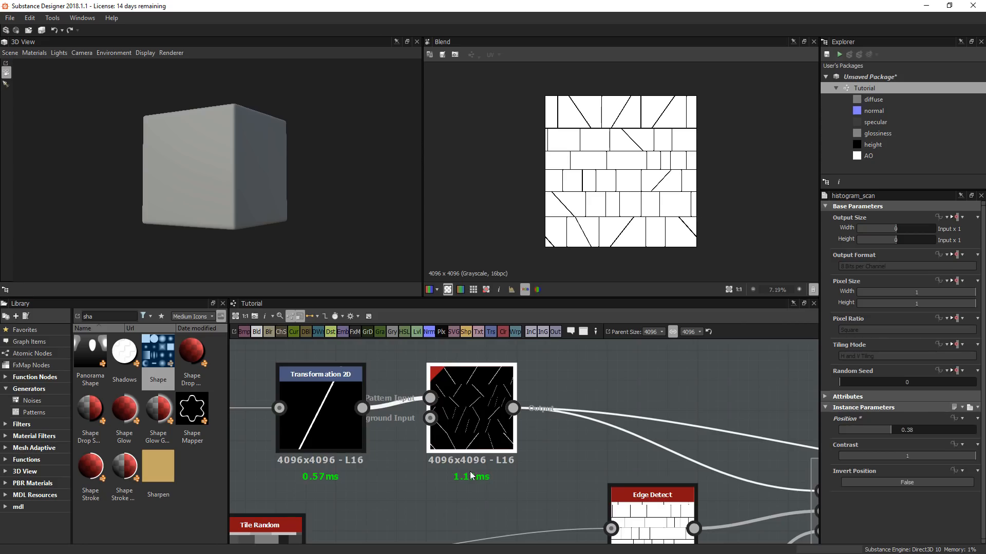
scroll(468, 441, down, 2)
click(450, 439)
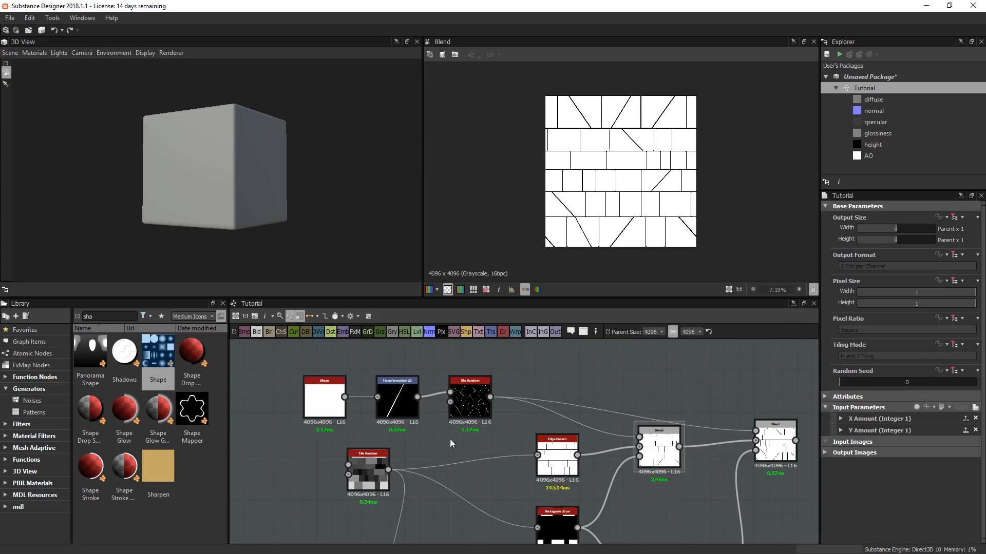
drag(847, 385, 850, 386)
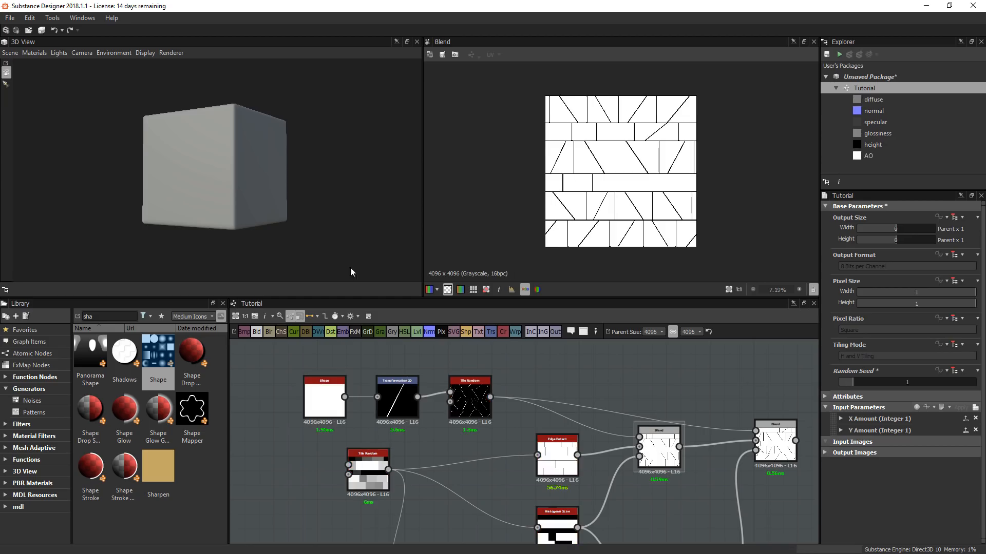
click(863, 385)
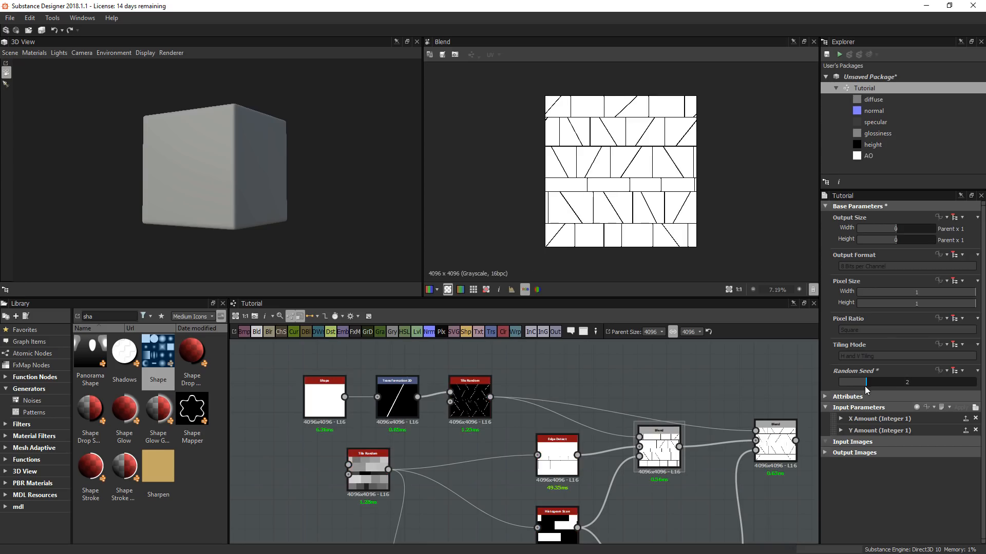
drag(865, 385, 808, 387)
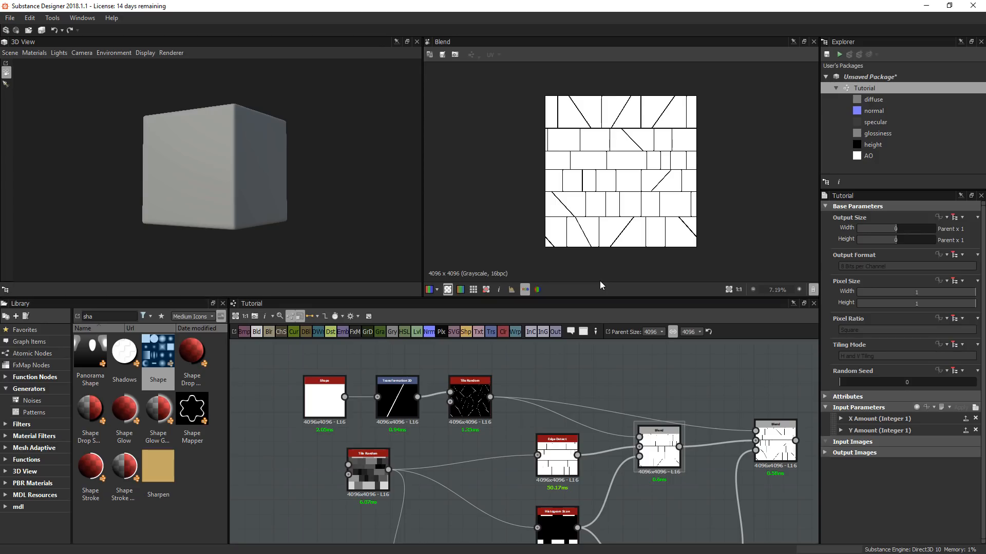
- Move the Shape, Transformation 2D and cuts Tile Random nodes away from the Edge Detect branch, and preview that Tile Random
scroll(586, 236, up, 5)
scroll(587, 237, down, 4)
middle_drag(516, 422, 393, 435)
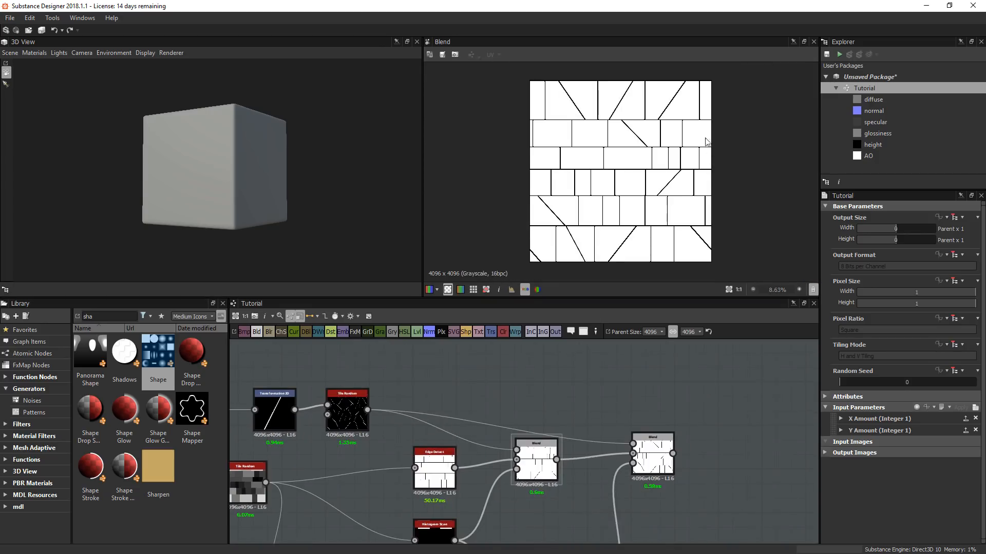
scroll(677, 183, up, 2)
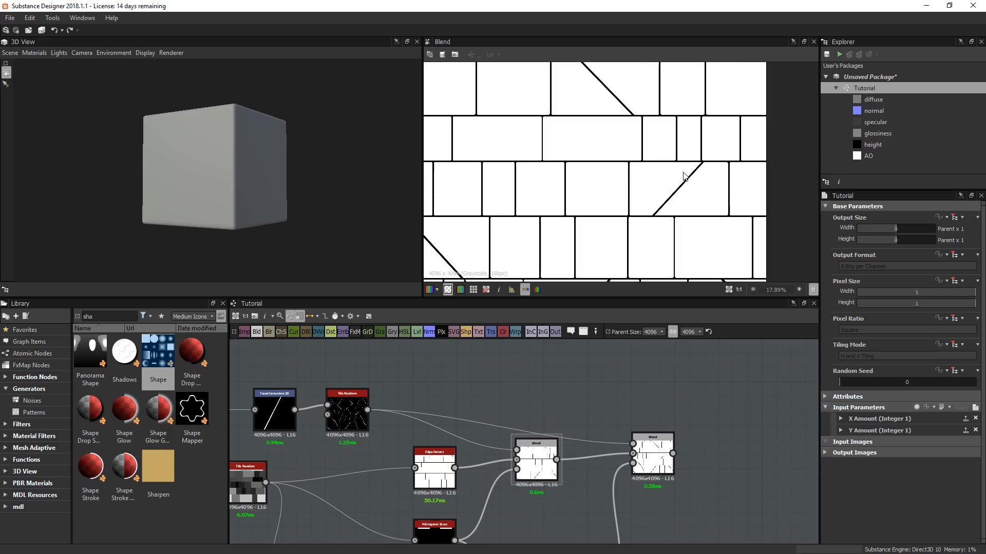
middle_drag(623, 435, 846, 457)
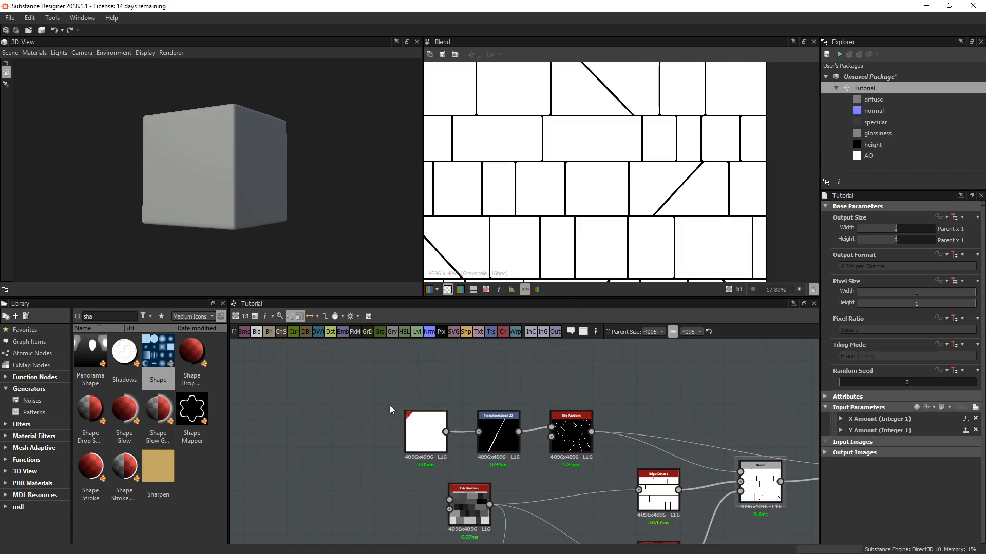
drag(390, 405, 609, 461)
drag(548, 429, 431, 397)
click(462, 397)
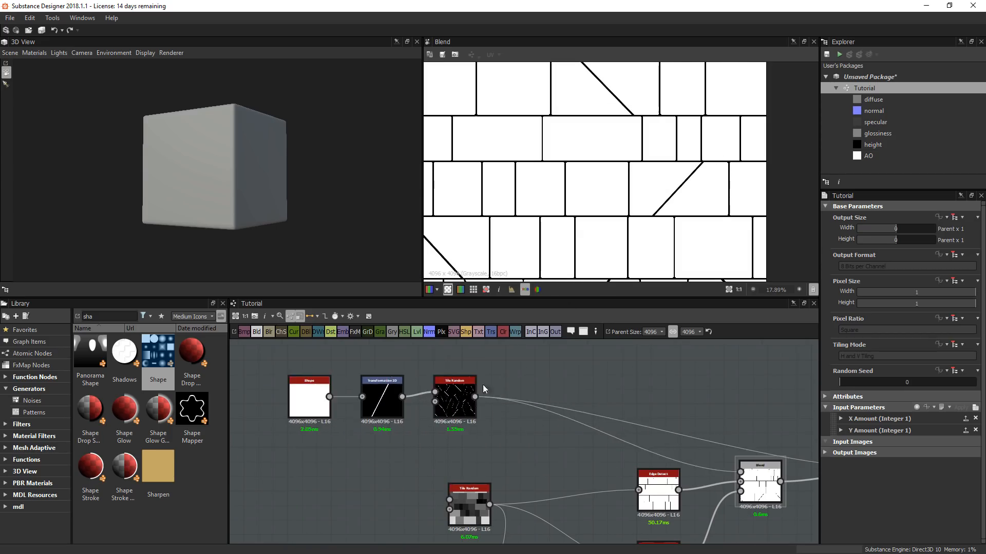
double_click(462, 397)
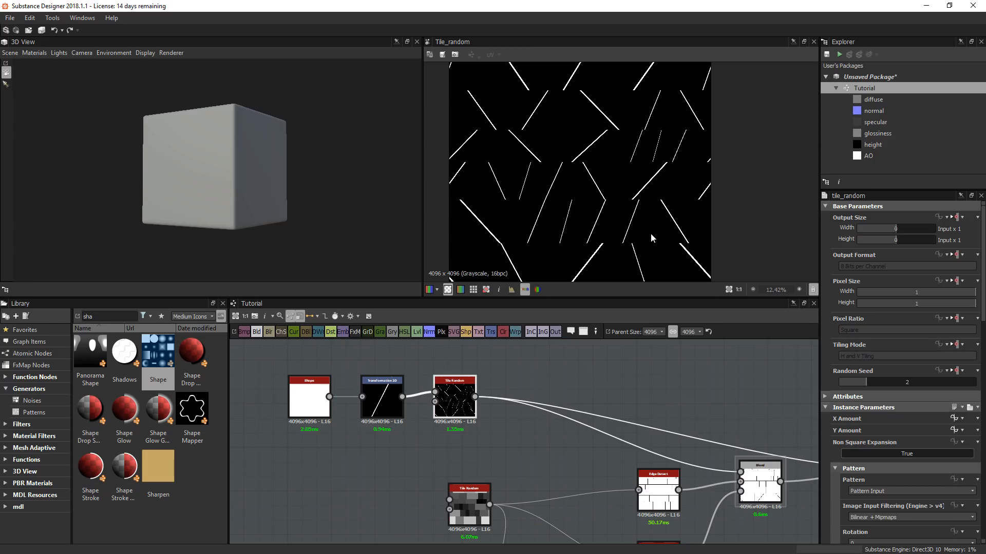
scroll(481, 216, up, 1)
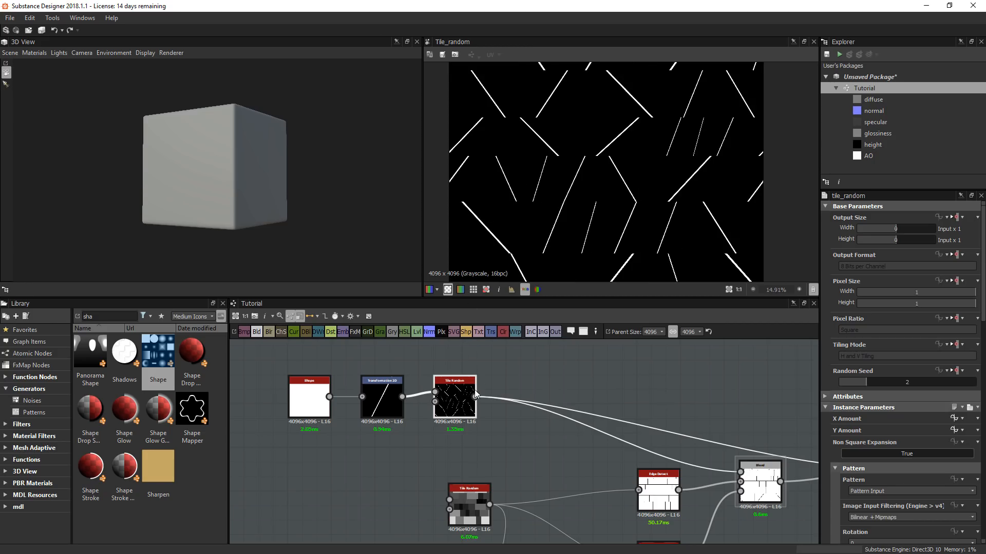
- Add a Directional Warp node beside the cuts Tile Random
key(space)
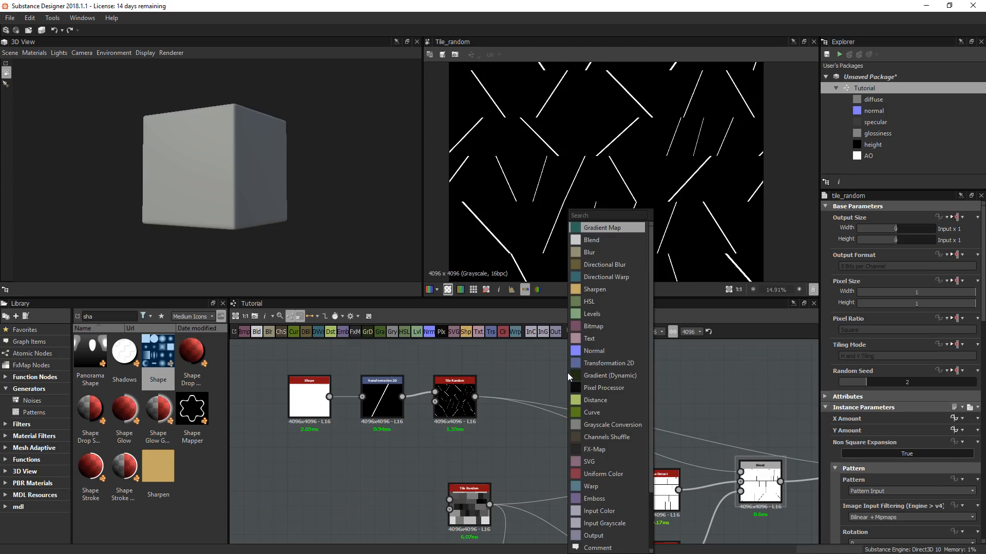
text(war)
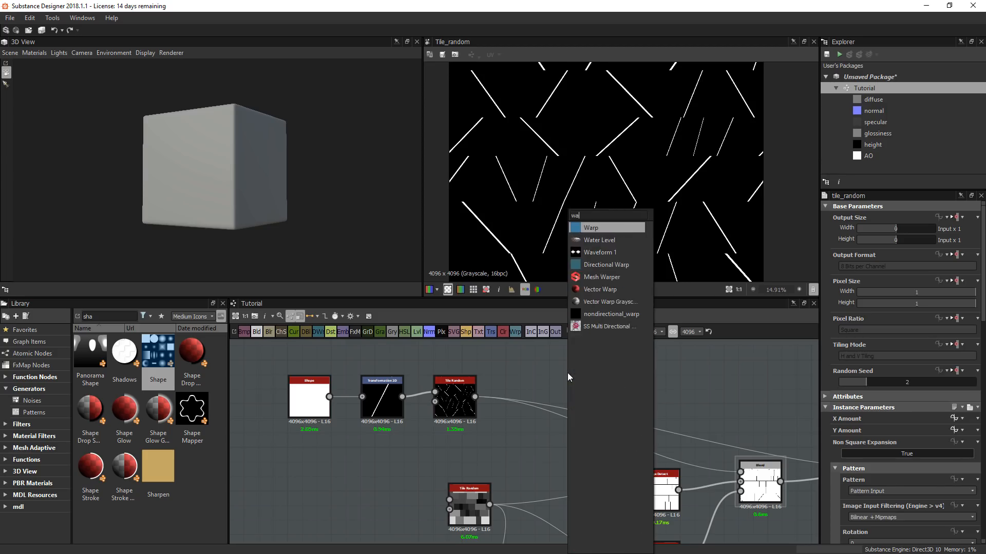
key(BackSpace)
key(BackSpace)
key(BackSpace)
text(mor)
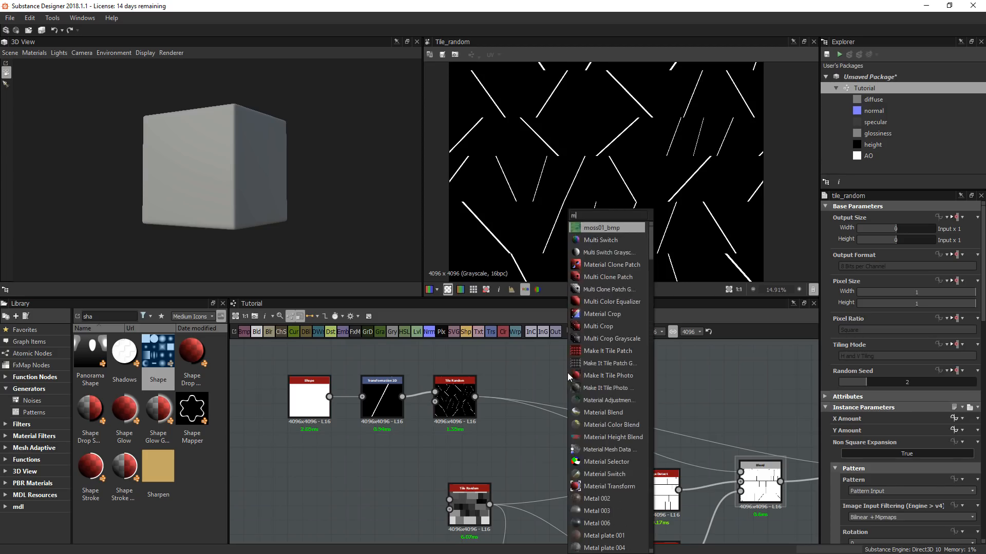
key(BackSpace)
key(BackSpace)
key(BackSpace)
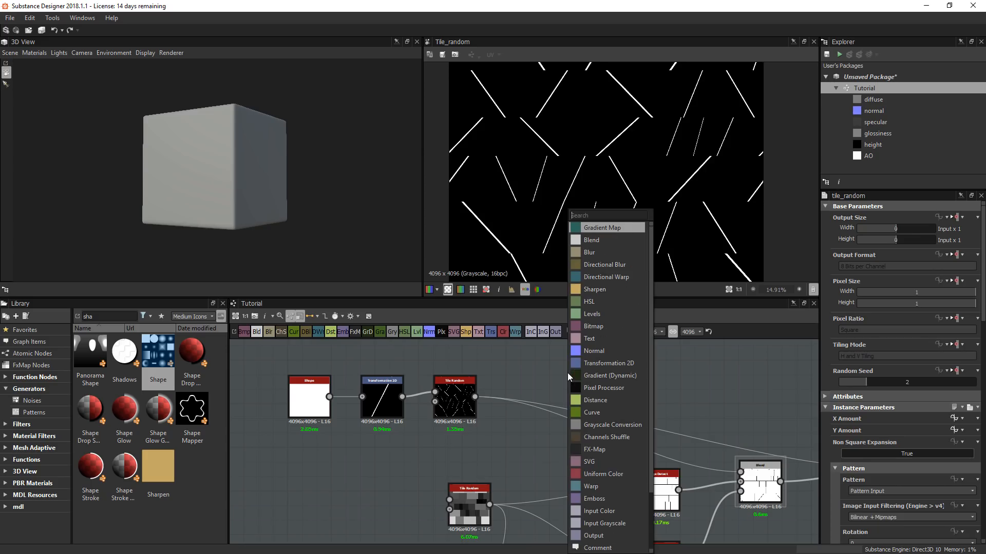
text(dir)
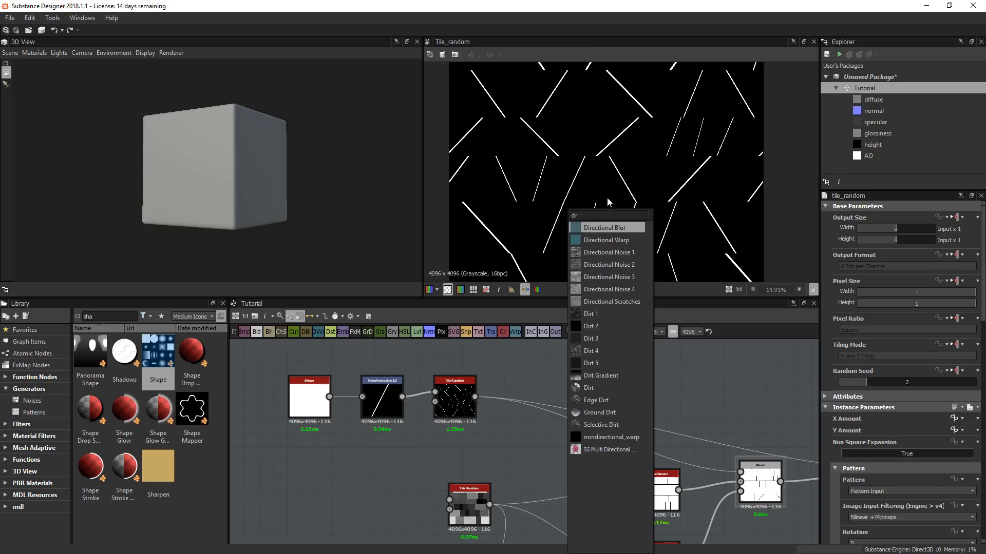
click(606, 240)
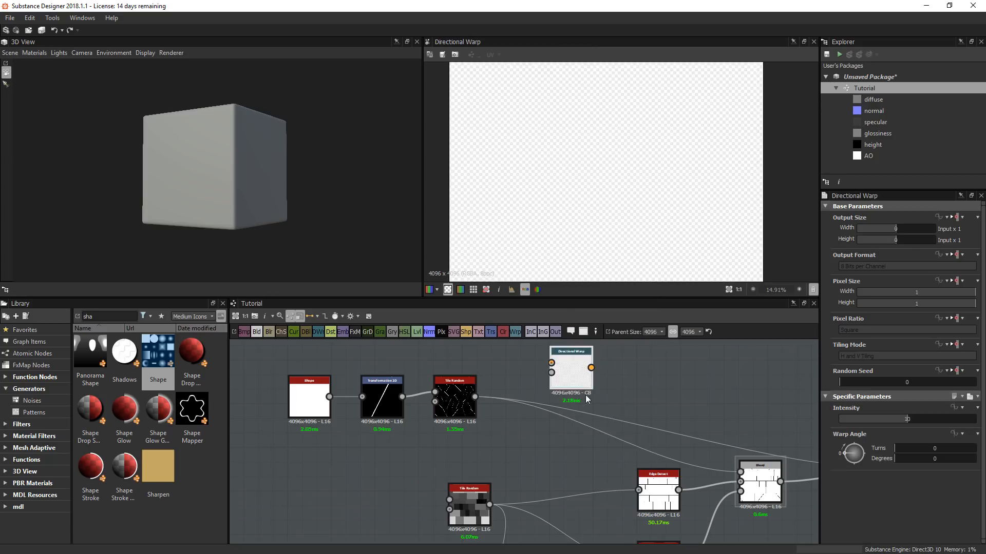
- Connect the cuts Tile Random to the Directional Warp's Input and move the Shape chain up in line with it
drag(586, 398, 607, 399)
drag(475, 397, 587, 367)
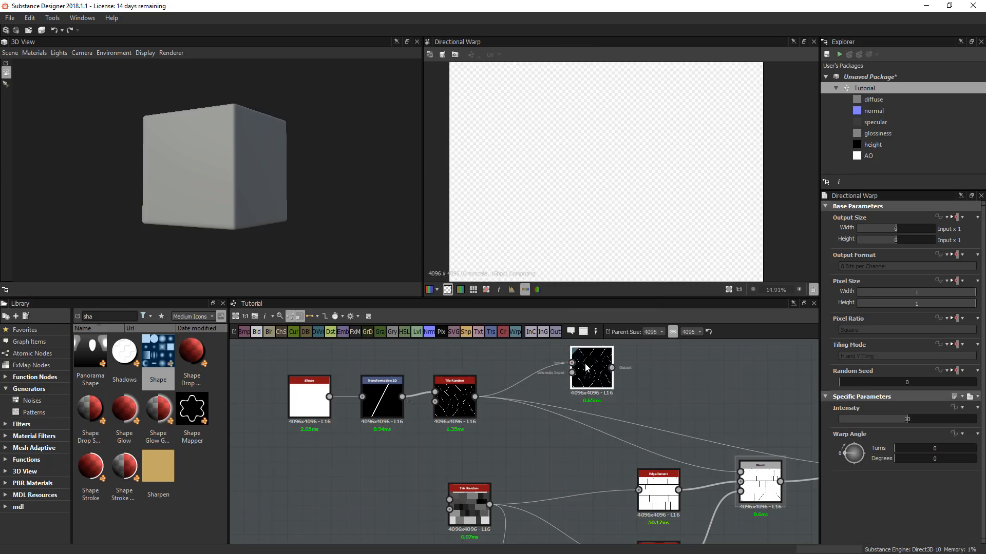
drag(291, 372, 451, 390)
click(419, 398)
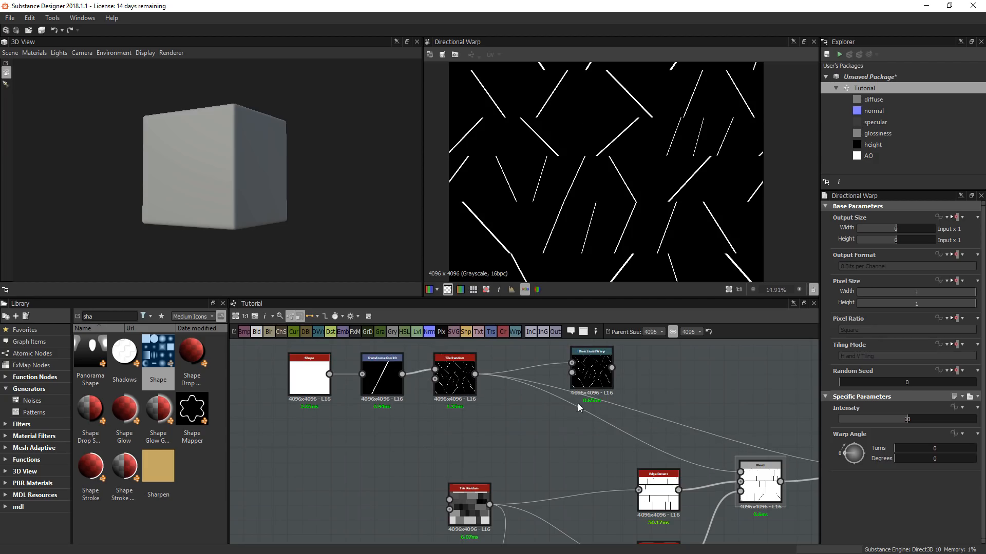
- Add a Gaussian Noise node from the library, connect it to the Directional Warp's Intensity Input, and preview the warped cuts
click(103, 317)
text(perli)
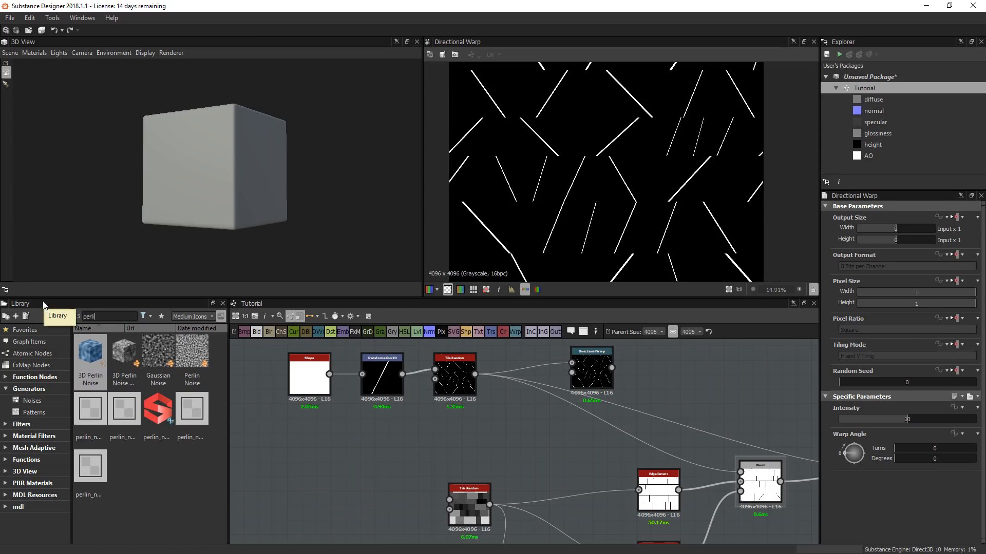
drag(152, 352, 571, 373)
double_click(593, 379)
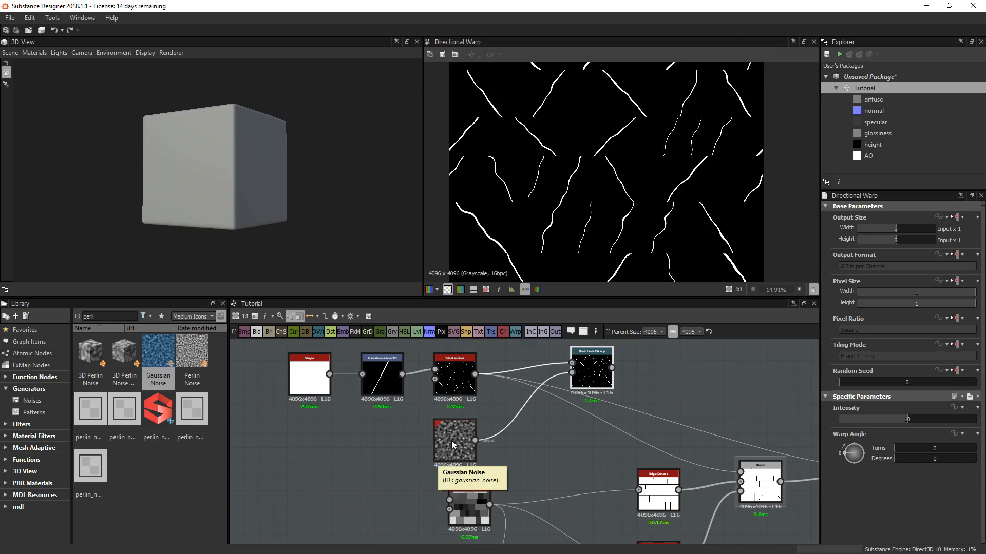
scroll(637, 180, down, 2)
scroll(674, 200, up, 2)
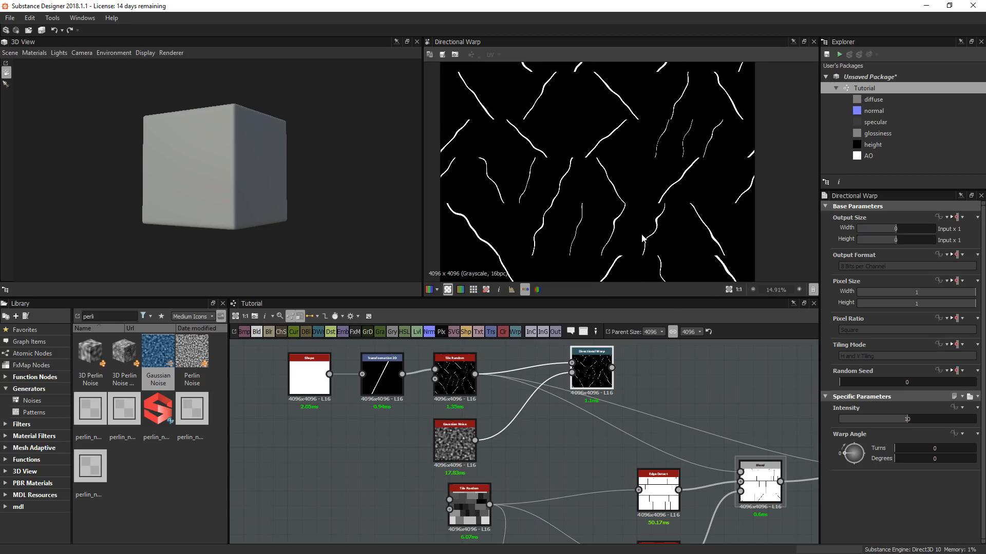
- Set the Gaussian Noise Scale to 11 and inspect the warped lines
click(454, 440)
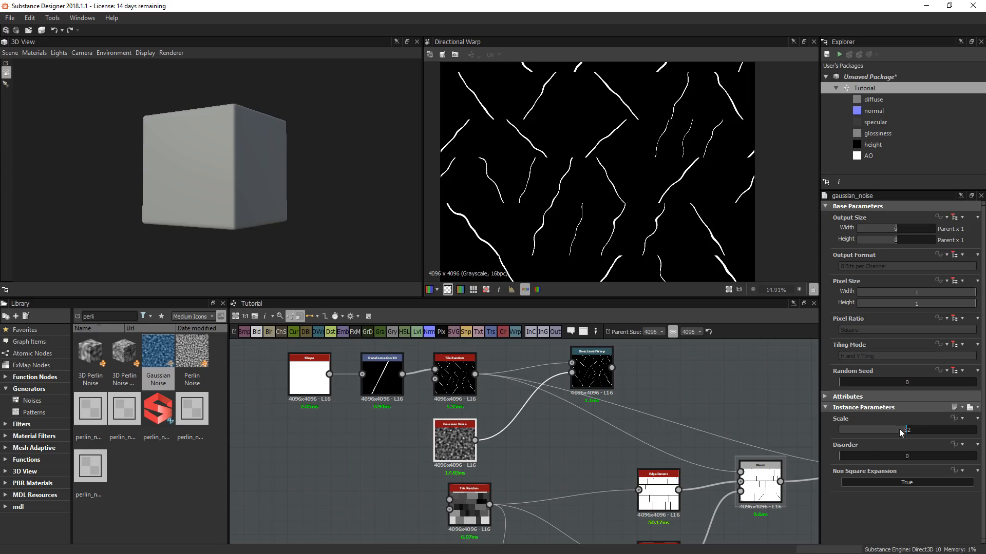
drag(899, 429, 861, 428)
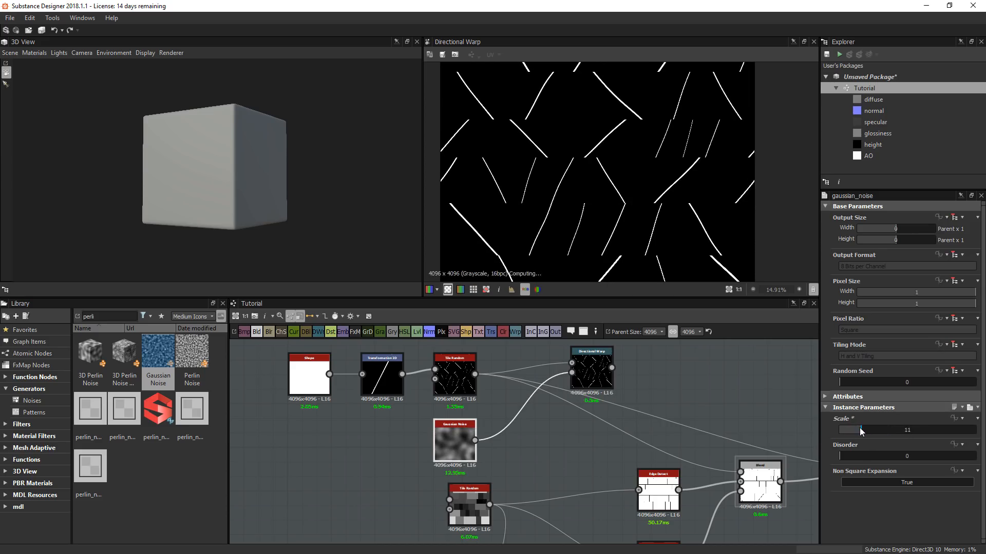
scroll(575, 220, up, 3)
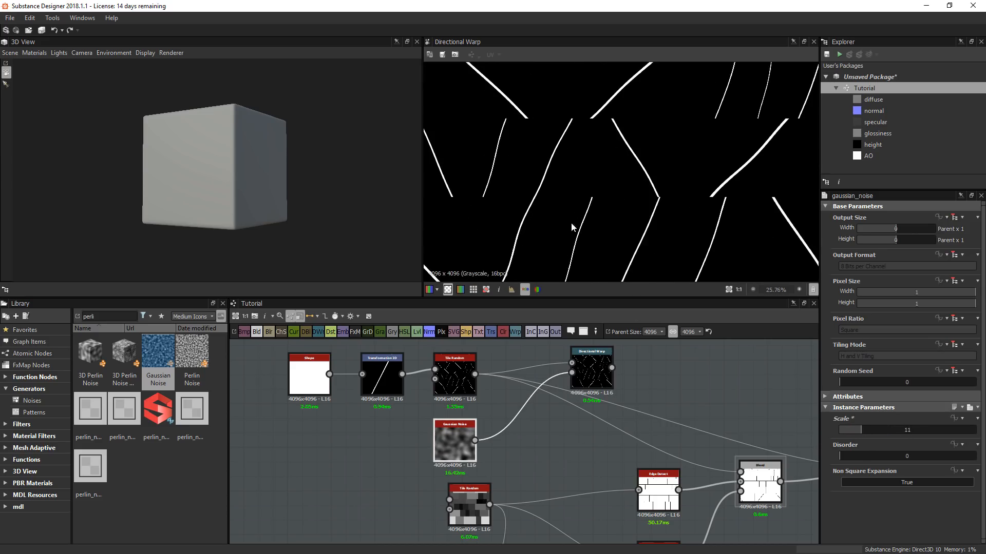
scroll(624, 202, down, 6)
- Connect the Directional Warp to both Subtract Blends' Foreground inputs, keep Edge Detect as the first one's Background, and preview the second Blend
middle_drag(558, 382, 382, 386)
drag(435, 372, 578, 485)
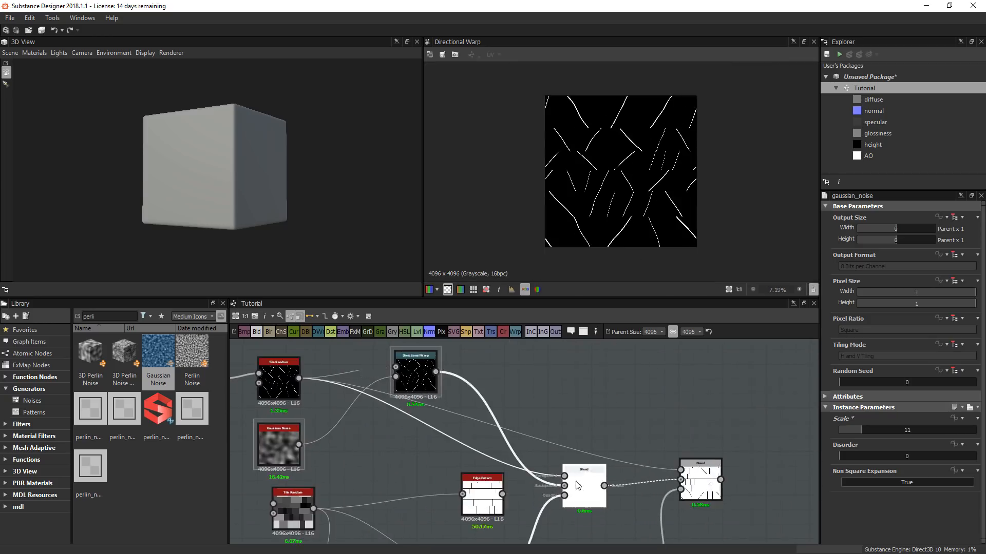
drag(436, 372, 565, 476)
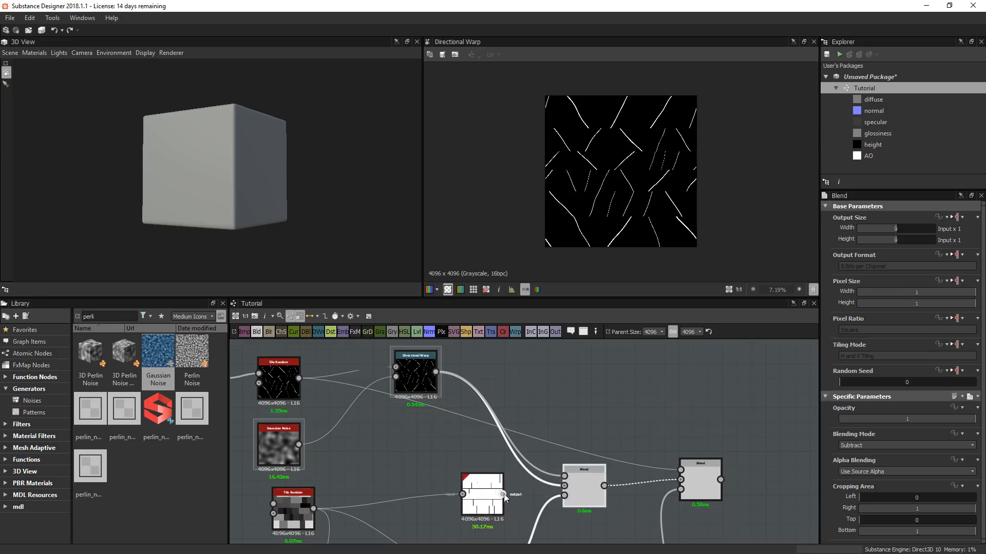
drag(503, 494, 564, 485)
drag(436, 372, 681, 470)
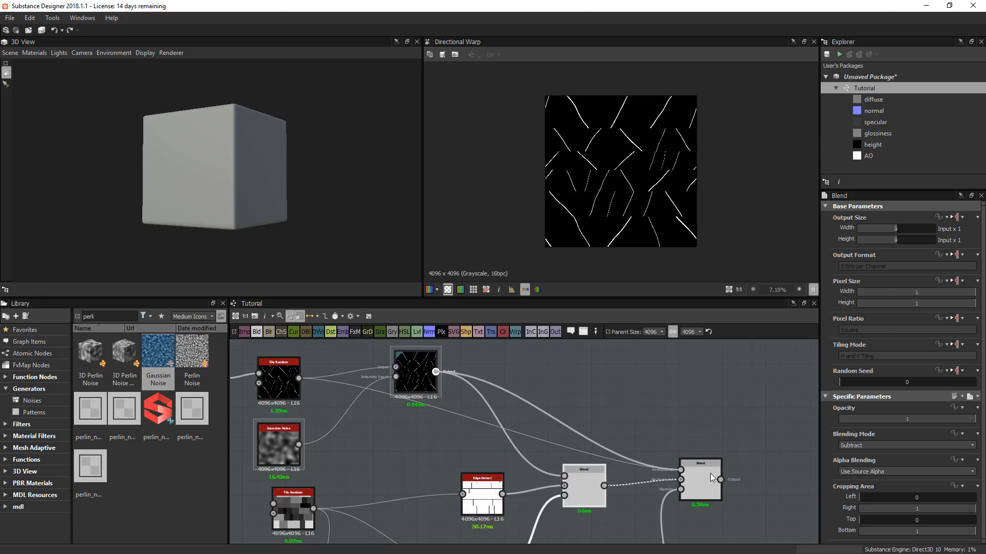
double_click(704, 488)
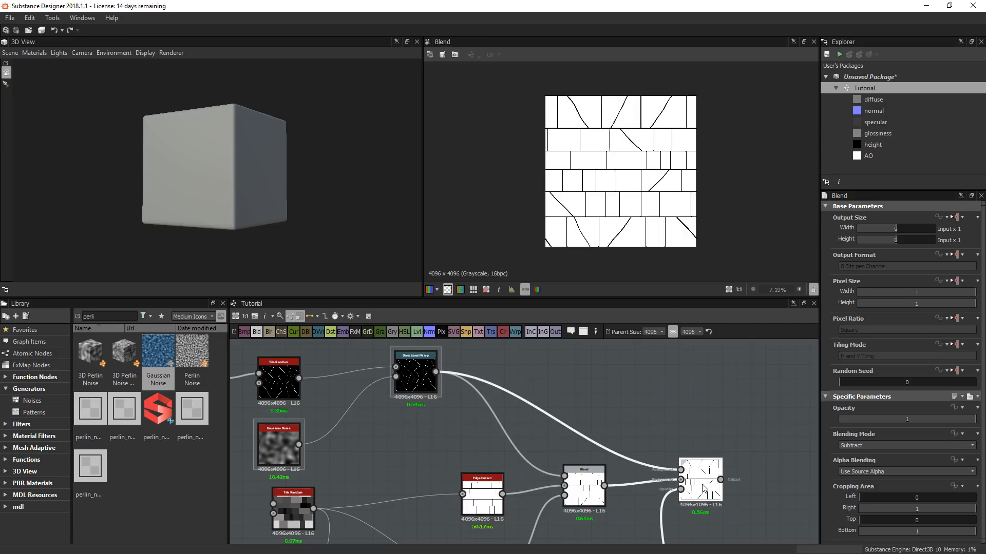
scroll(667, 180, up, 8)
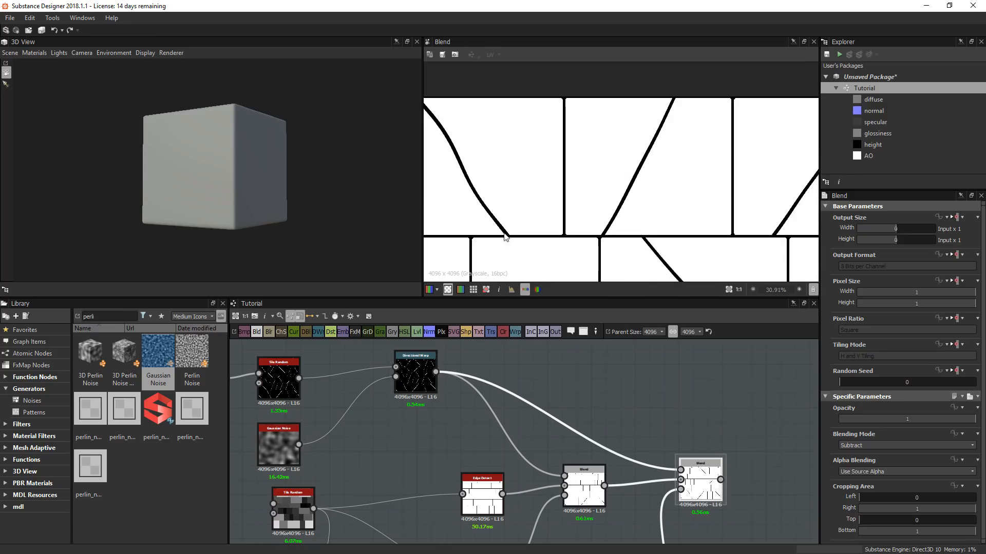
middle_drag(506, 236, 621, 243)
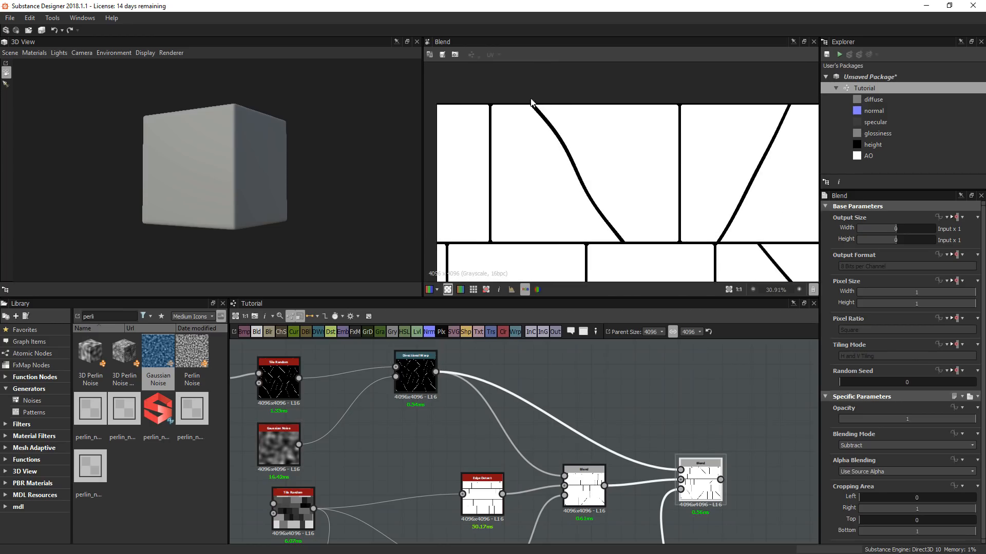
- Examine the warped cuts across the tiled pattern in the second Blend's preview and trace them back to the Shape chain
middle_drag(648, 211, 400, 195)
middle_drag(711, 106, 555, 122)
middle_drag(667, 181, 689, 102)
scroll(691, 107, down, 3)
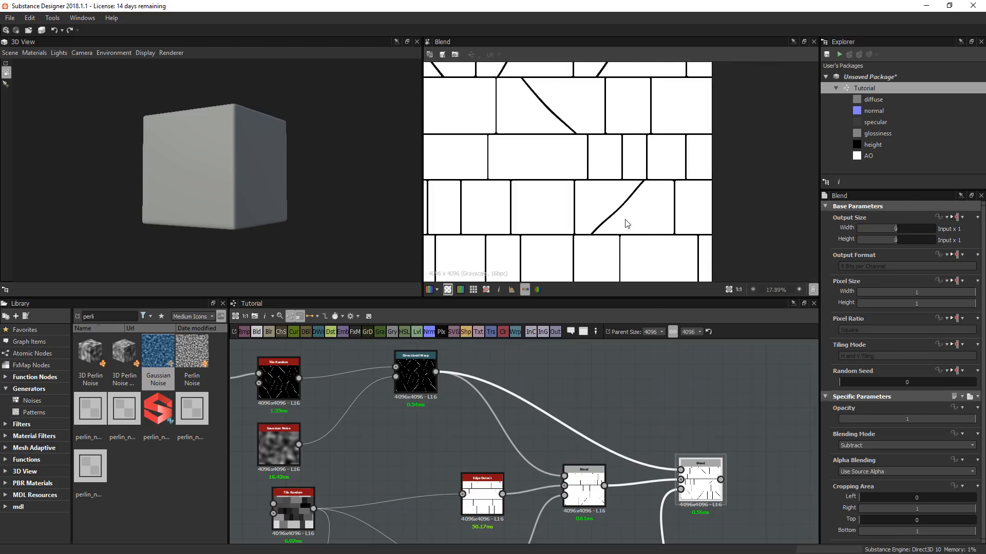
scroll(627, 224, up, 1)
middle_drag(466, 370, 603, 379)
scroll(556, 216, down, 3)
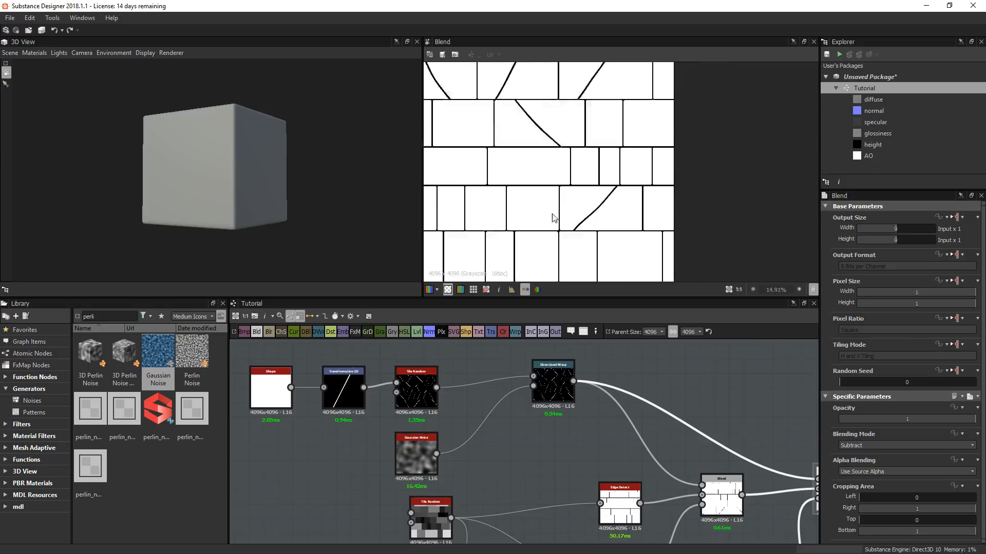
scroll(345, 390, up, 3)
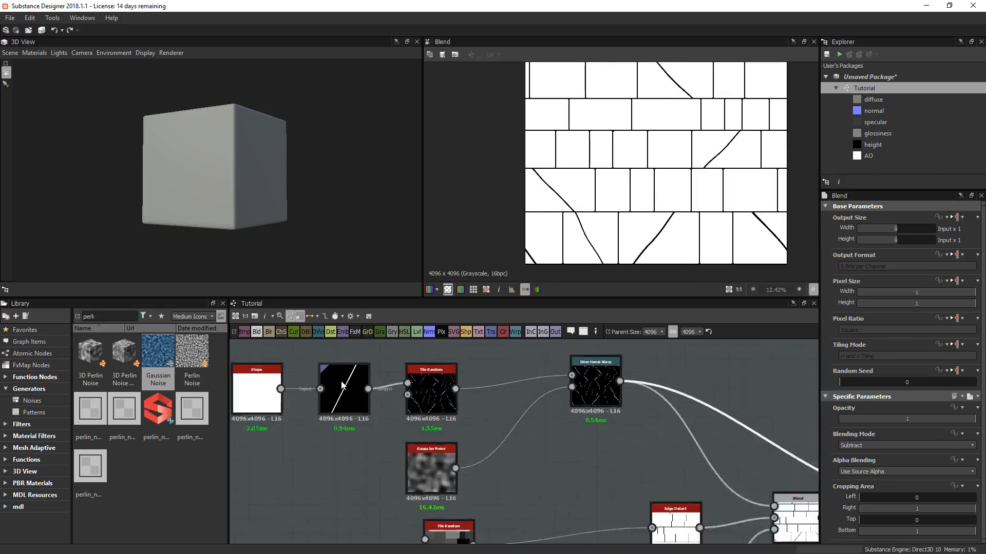
- Rotate the diagonal line in the Transformation 2D node slightly steeper while previewing the second Blend
double_click(345, 401)
scroll(655, 243, down, 1)
scroll(670, 374, down, 4)
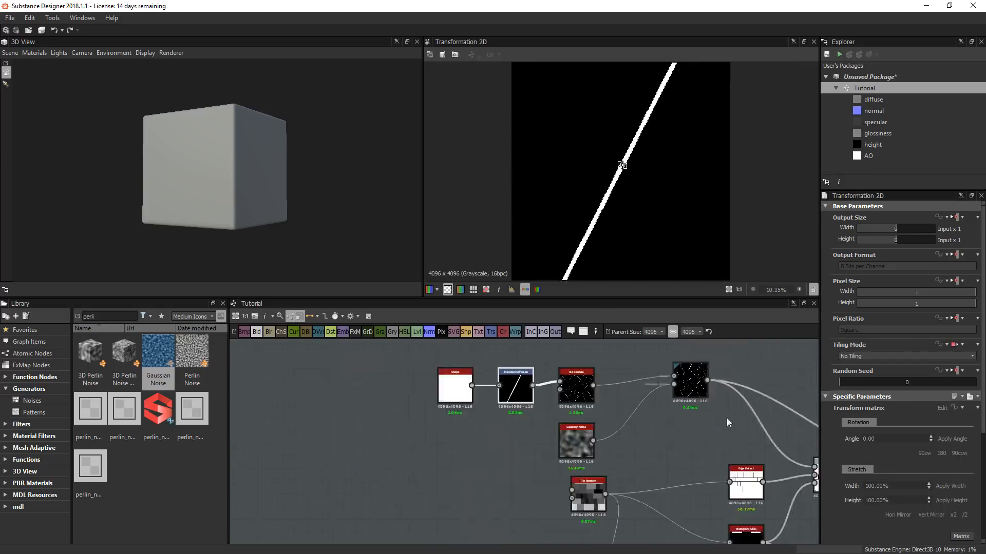
middle_drag(726, 423, 438, 379)
double_click(633, 431)
middle_drag(294, 351, 395, 420)
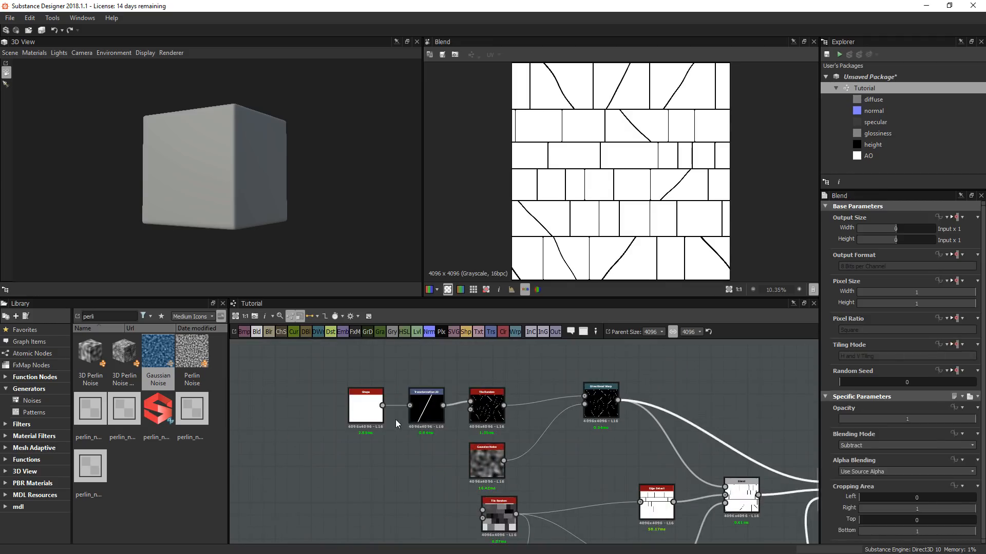
double_click(426, 408)
scroll(698, 149, down, 2)
drag(708, 87, 702, 73)
scroll(605, 239, up, 2)
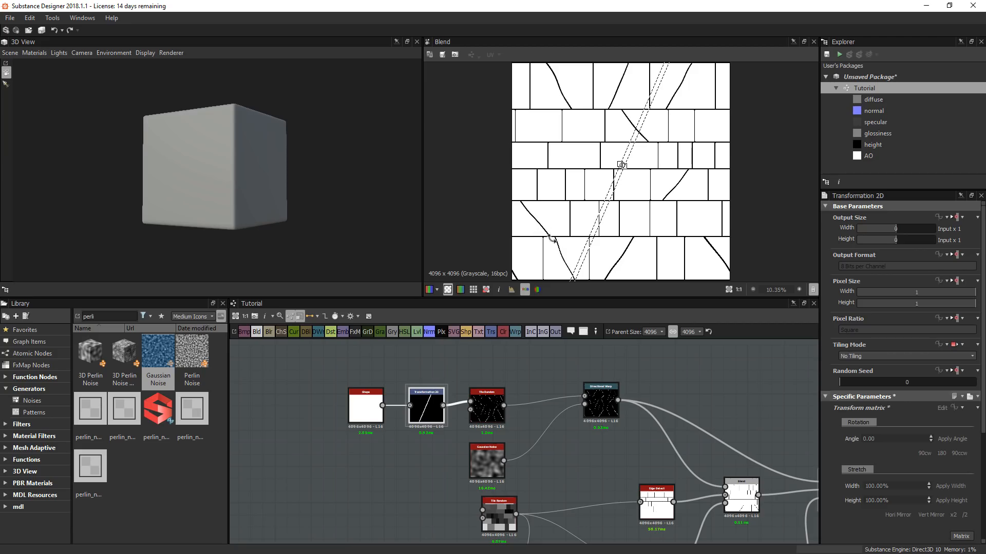
scroll(680, 174, down, 2)
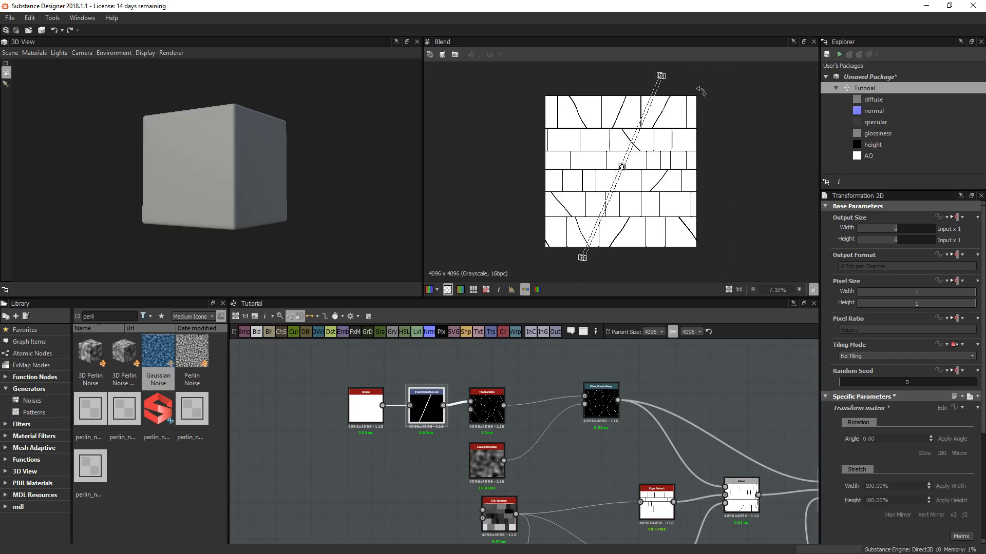
drag(698, 75, 694, 74)
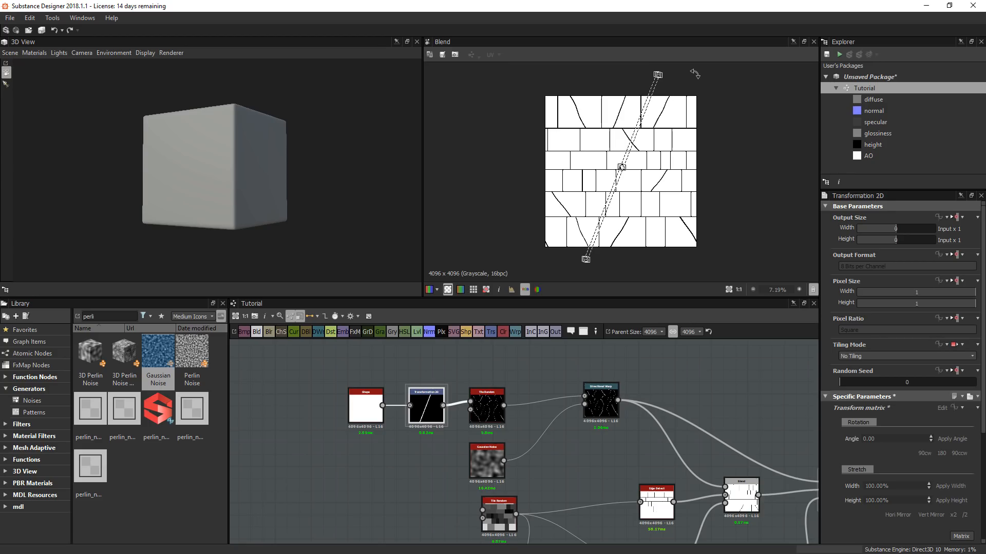
- Fine-tune the thickness of the Transformation 2D line with its side handles
scroll(618, 164, up, 6)
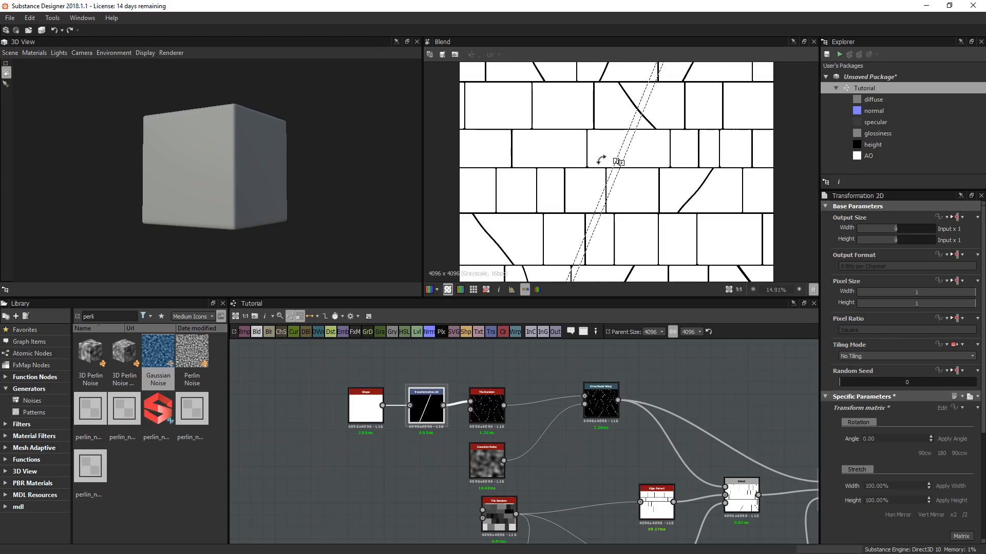
drag(610, 163, 614, 165)
drag(616, 164, 614, 163)
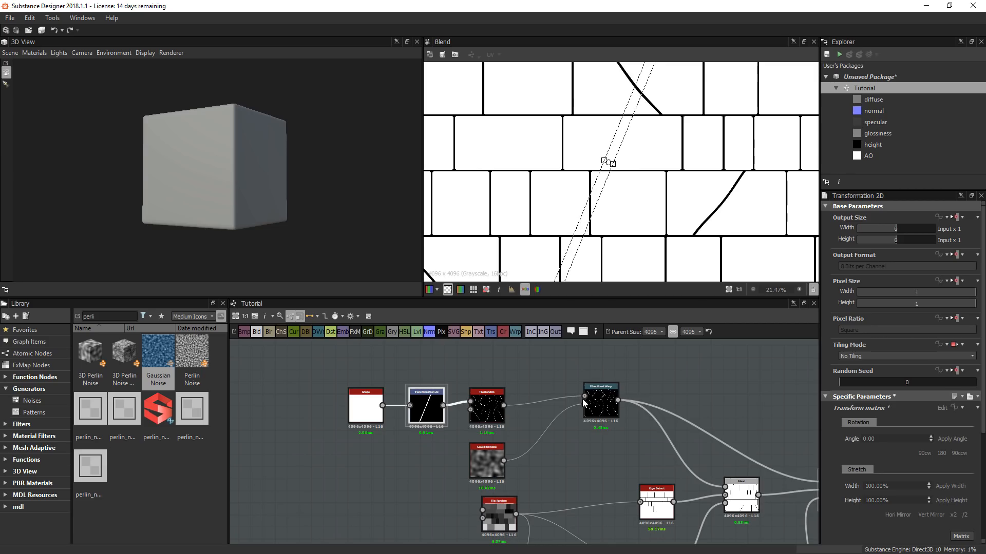
- Check the Directional Warp output, move the Shape, Transformation 2D and Tile Random nodes farther from it, and preview the second Blend
scroll(537, 418, up, 3)
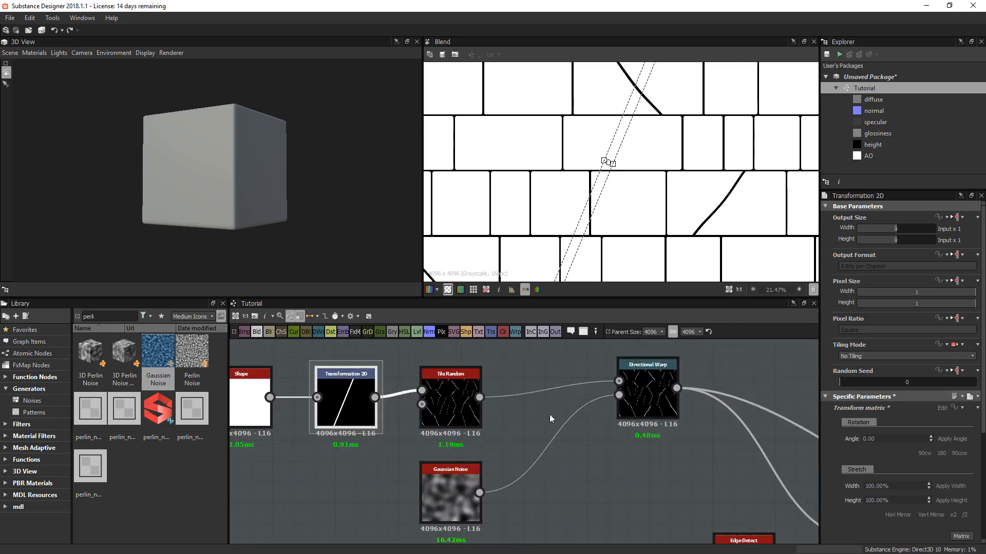
click(661, 390)
middle_drag(687, 425, 561, 440)
scroll(561, 440, down, 3)
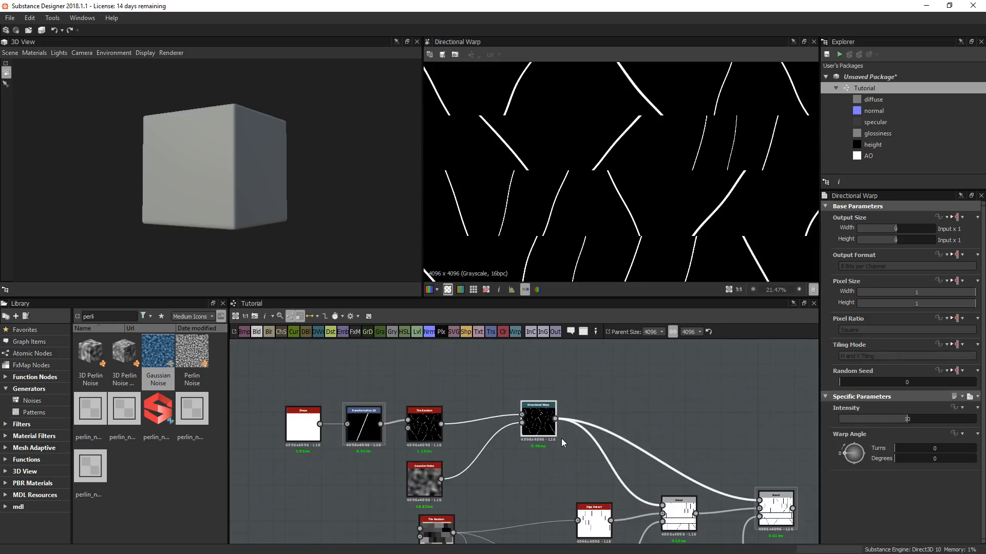
drag(268, 387, 411, 420)
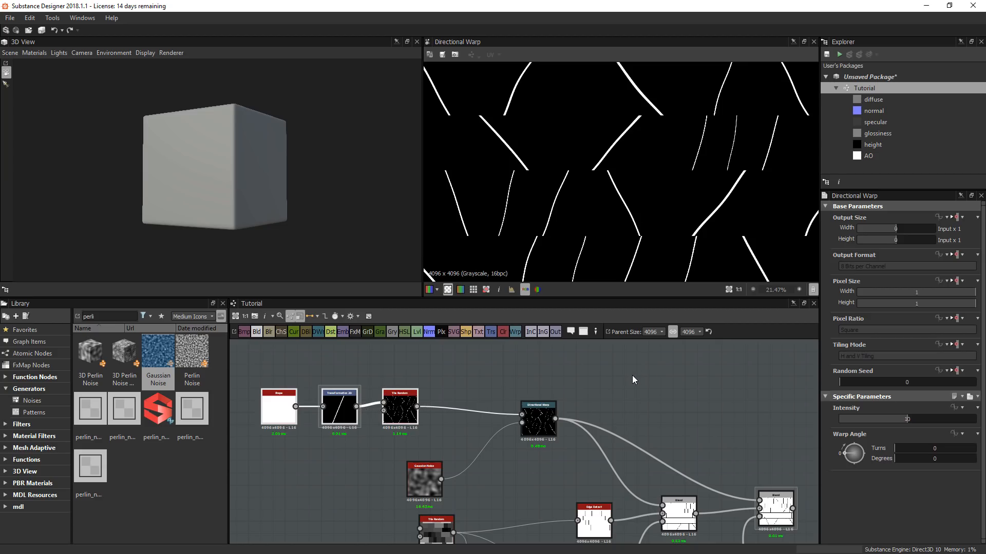
middle_drag(691, 422, 519, 365)
double_click(602, 446)
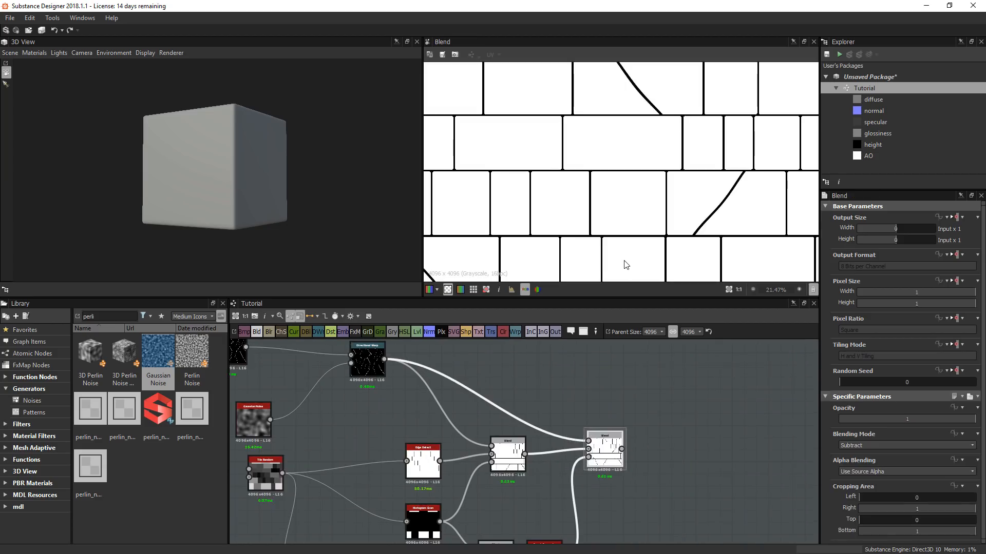
scroll(749, 191, down, 5)
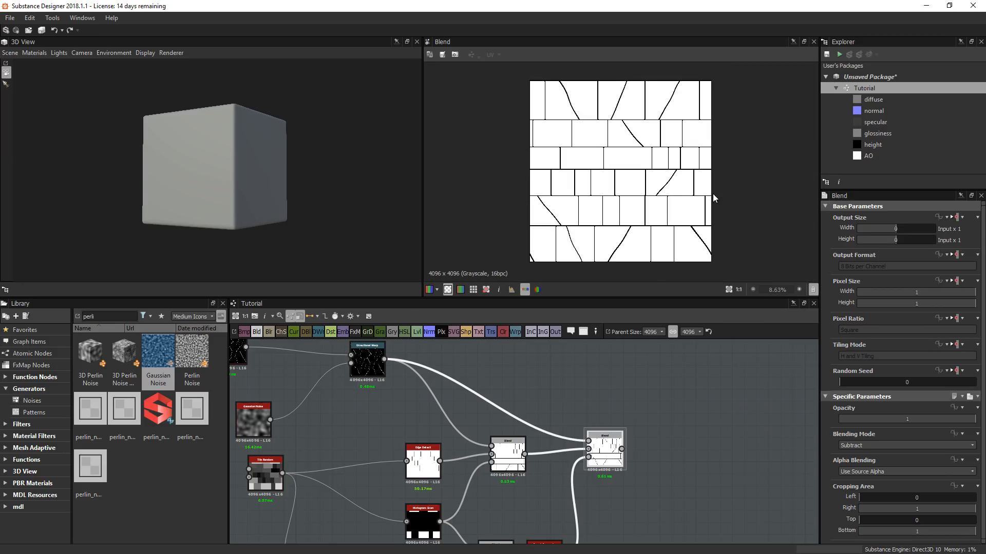
scroll(713, 198, up, 1)
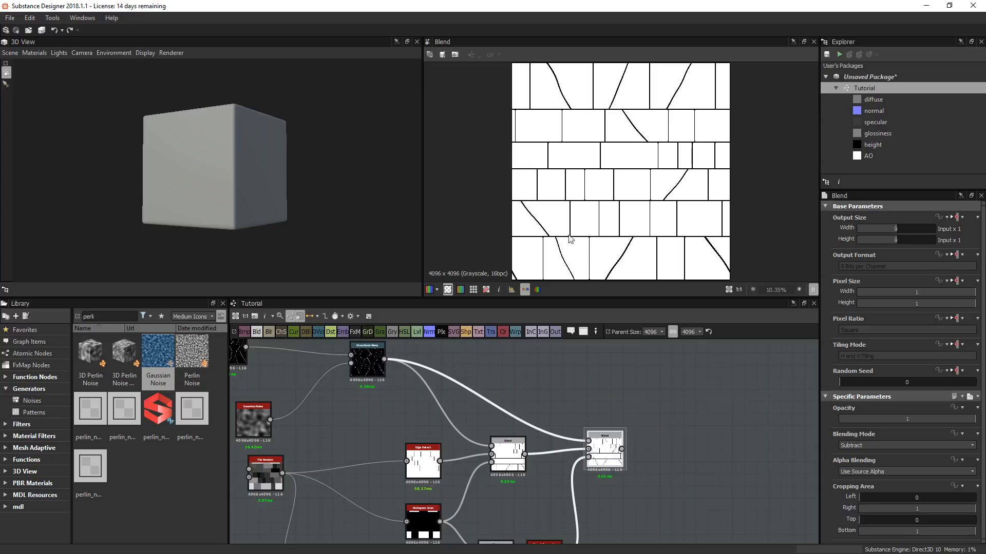
- Add a Slope Blur Grayscale node after the second Blend and connect that Blend to its Grayscale input
scroll(580, 432, down, 4)
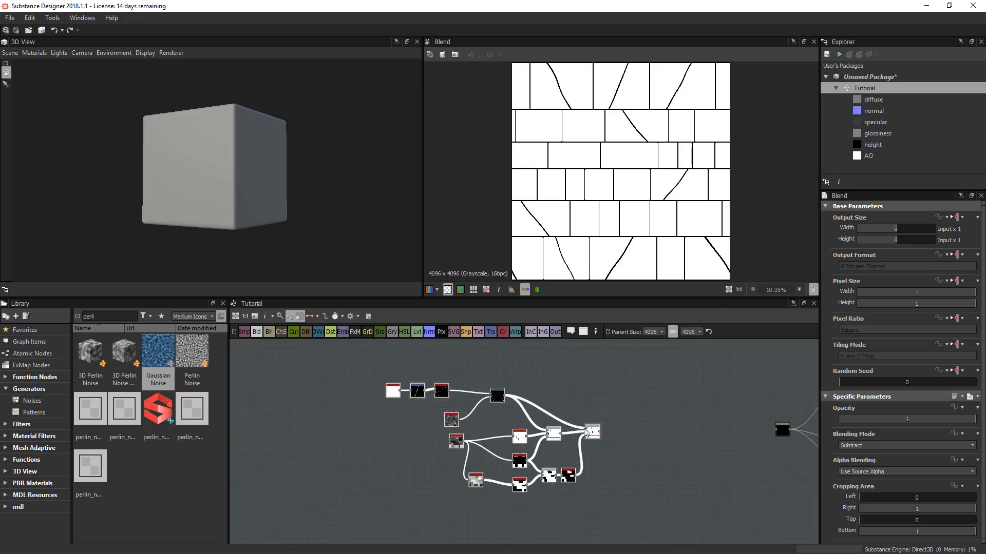
drag(588, 429, 457, 431)
click(506, 429)
scroll(511, 440, up, 3)
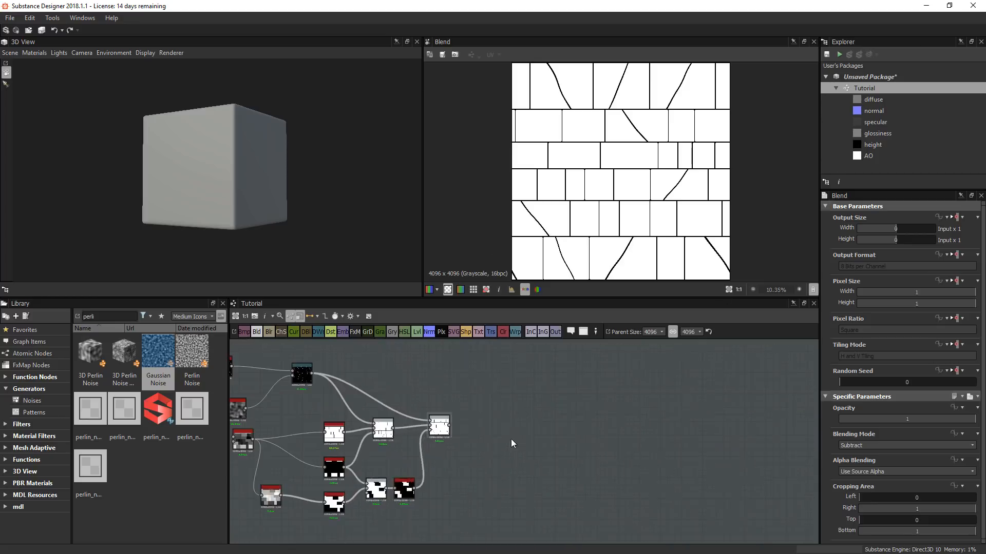
key(space)
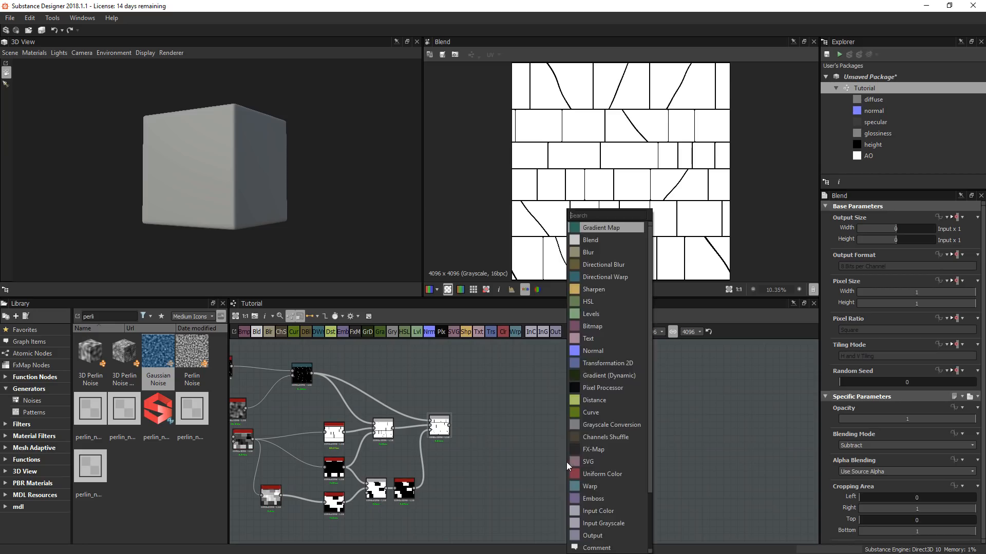
text(slope)
key(Down)
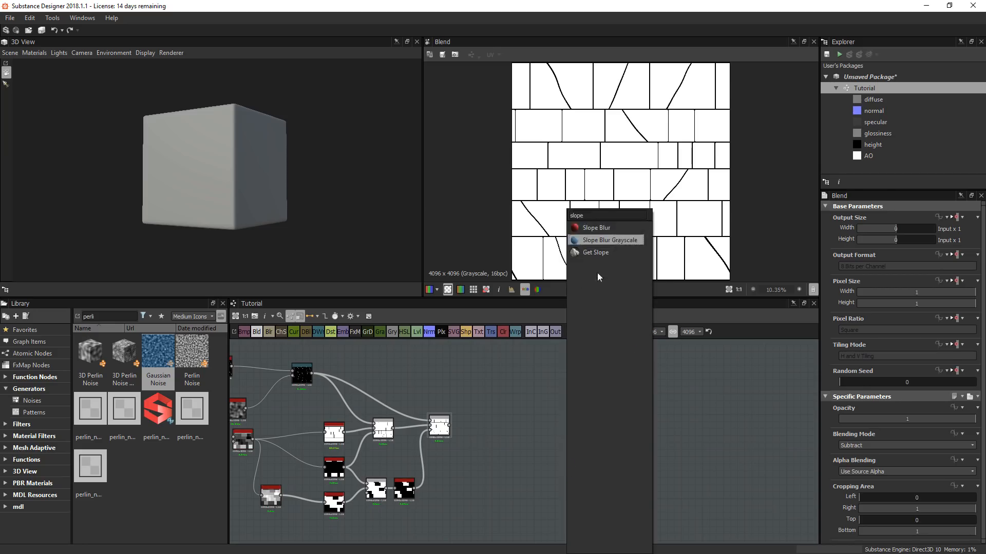
key(Return)
scroll(498, 444, up, 4)
drag(647, 474, 515, 390)
drag(375, 399, 564, 415)
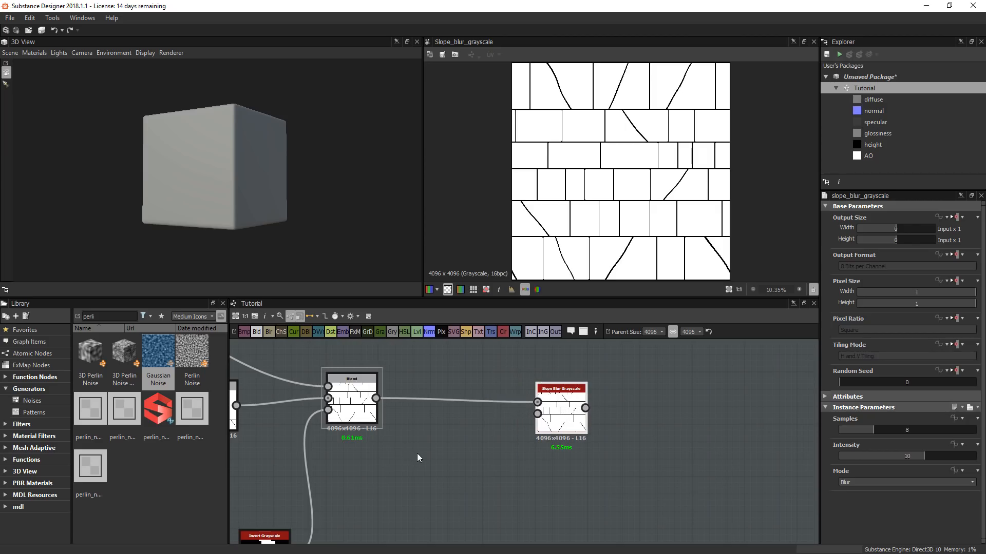
mouse_move(560, 403)
mouse_down()
mouse_move(648, 411)
mouse_move(560, 411)
mouse_up()
- Add another Gaussian Noise node from the library, connect it to the Slope Blur Grayscale's Slope input, and preview the blur
drag(158, 357, 389, 511)
middle_drag(406, 522, 419, 477)
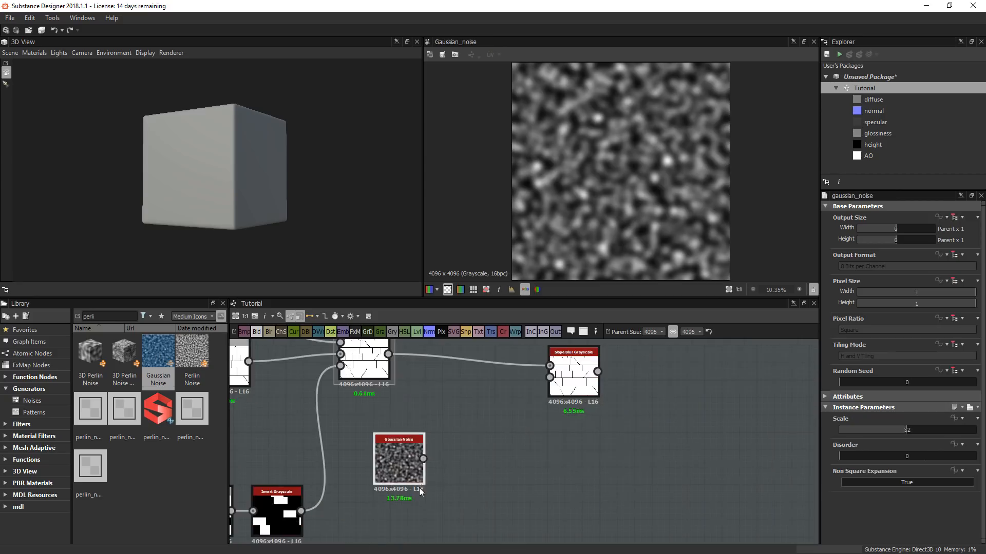
drag(423, 459, 550, 378)
double_click(572, 371)
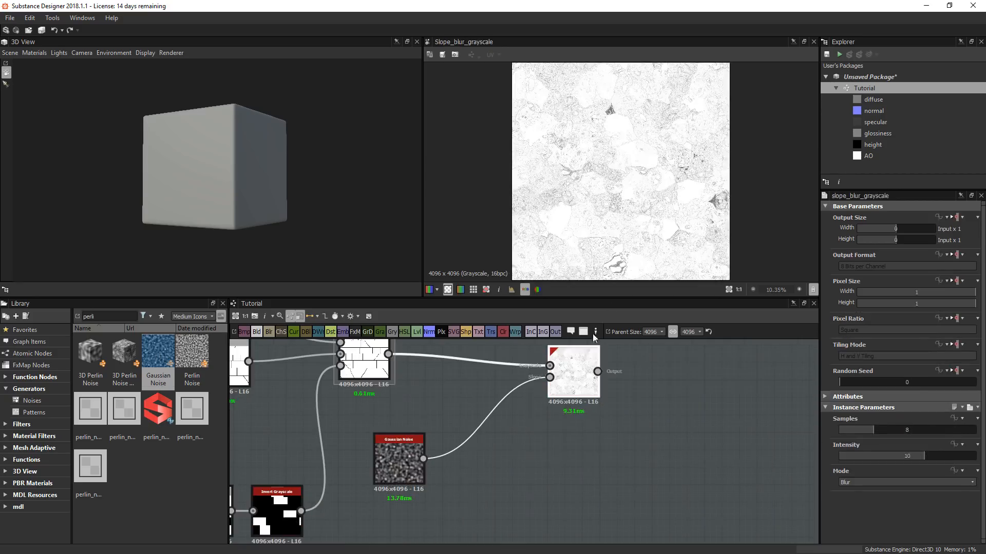
- Set the Slope Blur Grayscale Mode to Min and Intensity to 0.24, and inspect the distorted tile edges
click(856, 482)
click(858, 496)
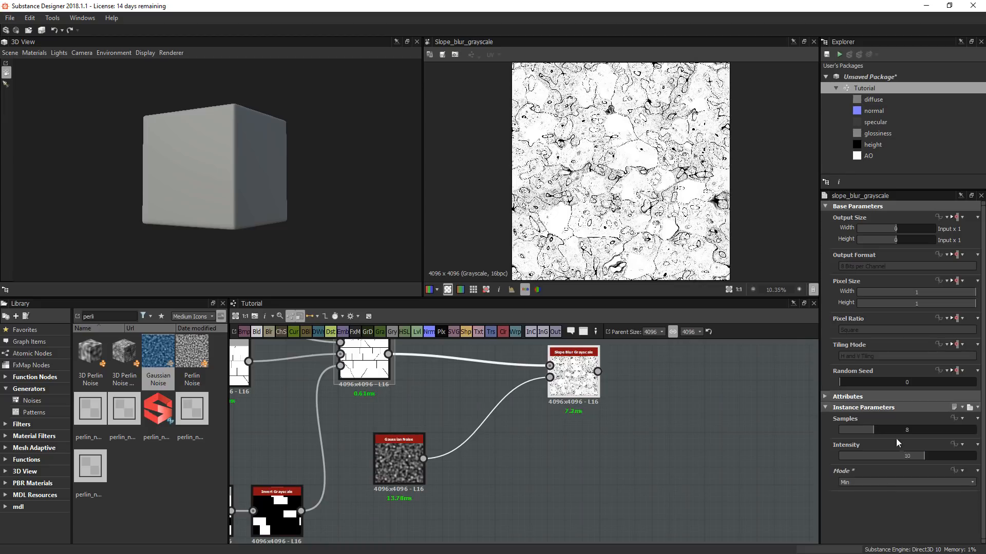
drag(915, 460, 842, 462)
scroll(618, 232, up, 2)
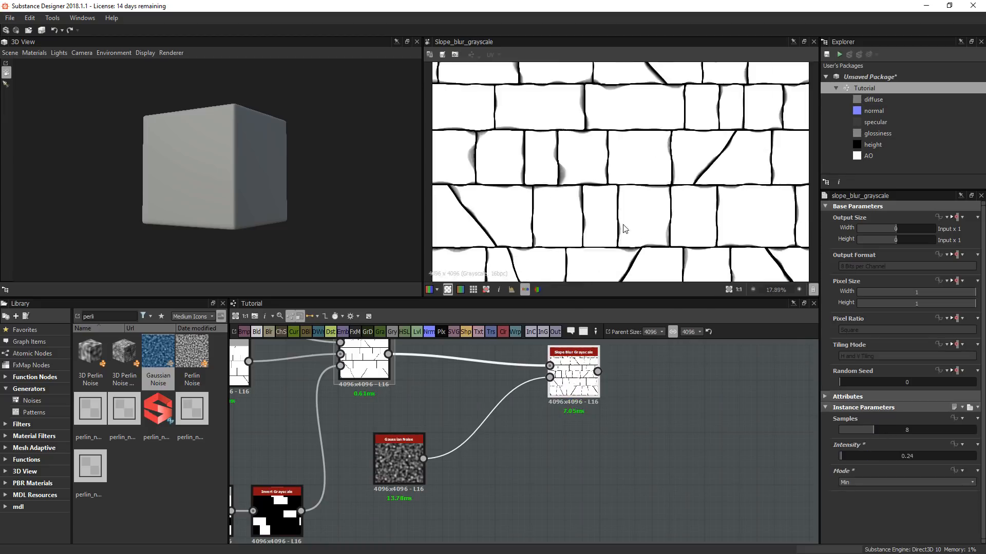
scroll(650, 216, up, 2)
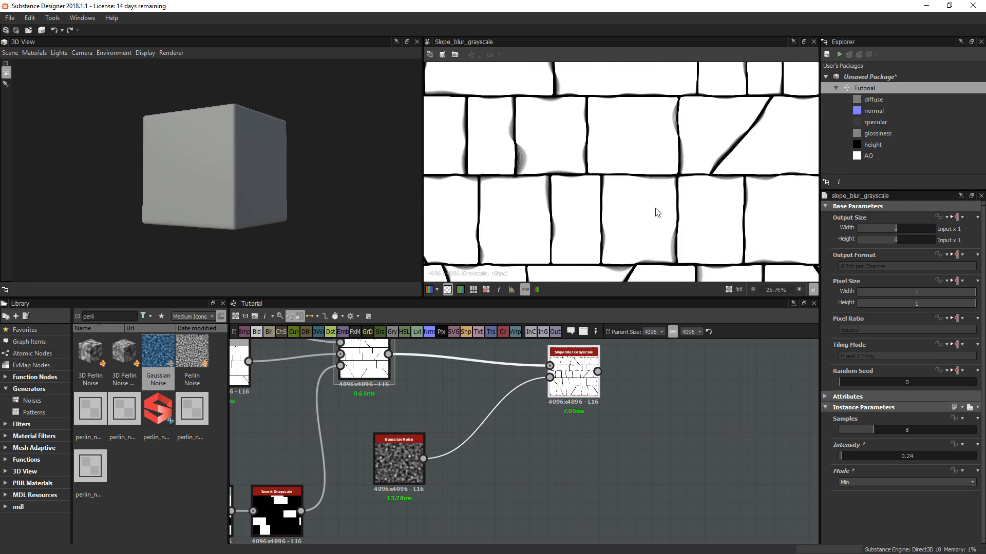
scroll(649, 209, down, 1)
scroll(714, 192, down, 2)
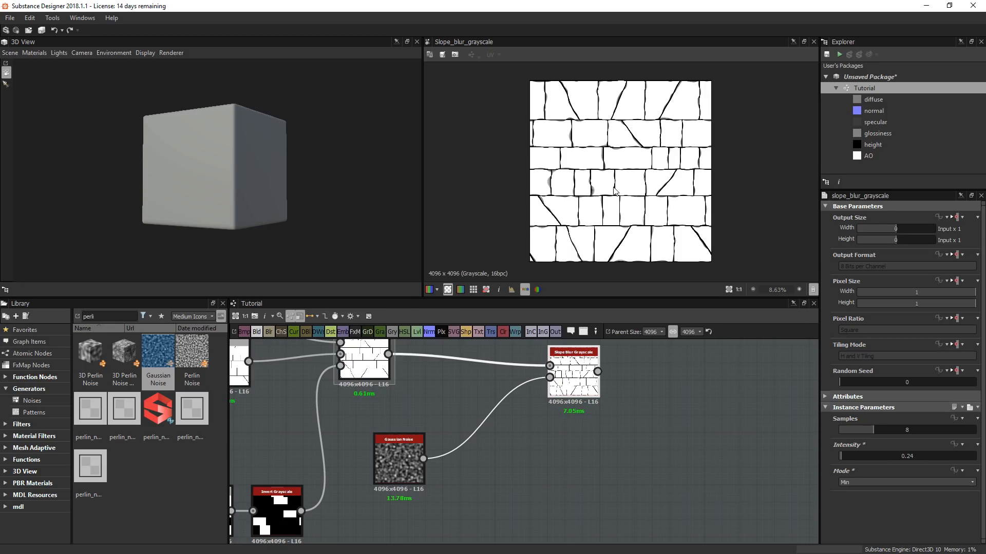
scroll(615, 191, up, 5)
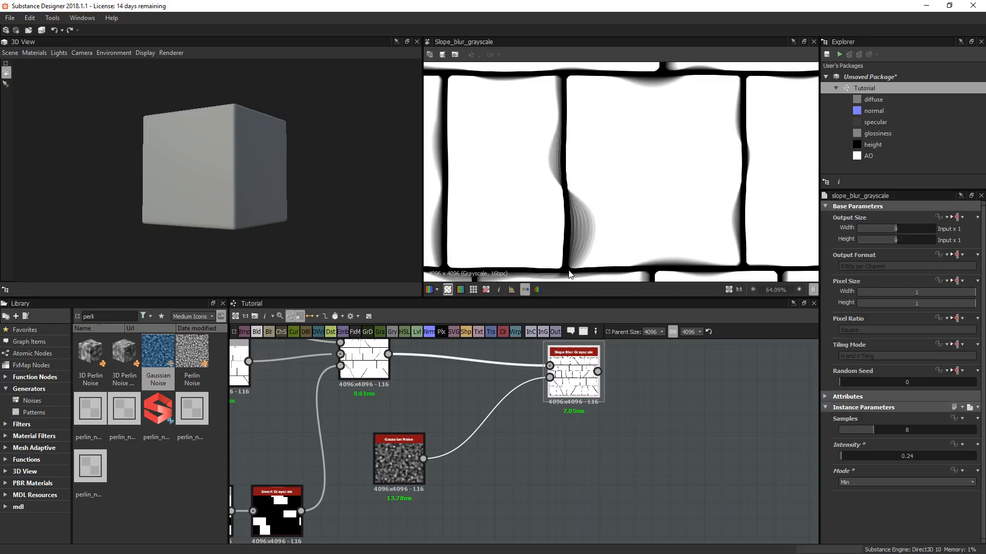
- Connect the Slope Blur Grayscale output to the node feeding the normal, height and AO outputs, and inspect the brick edges in 3D
scroll(427, 458, down, 5)
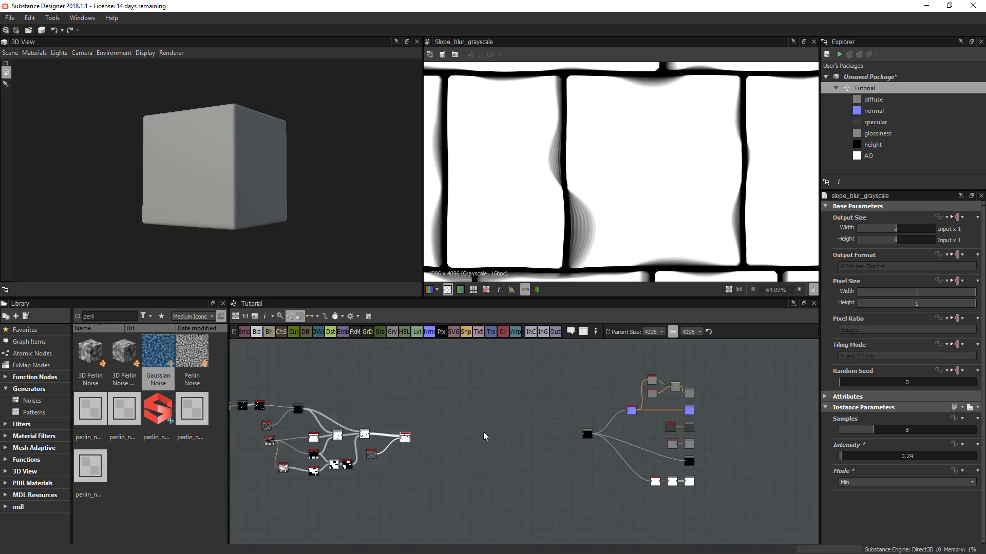
scroll(482, 432, up, 3)
drag(394, 435, 692, 425)
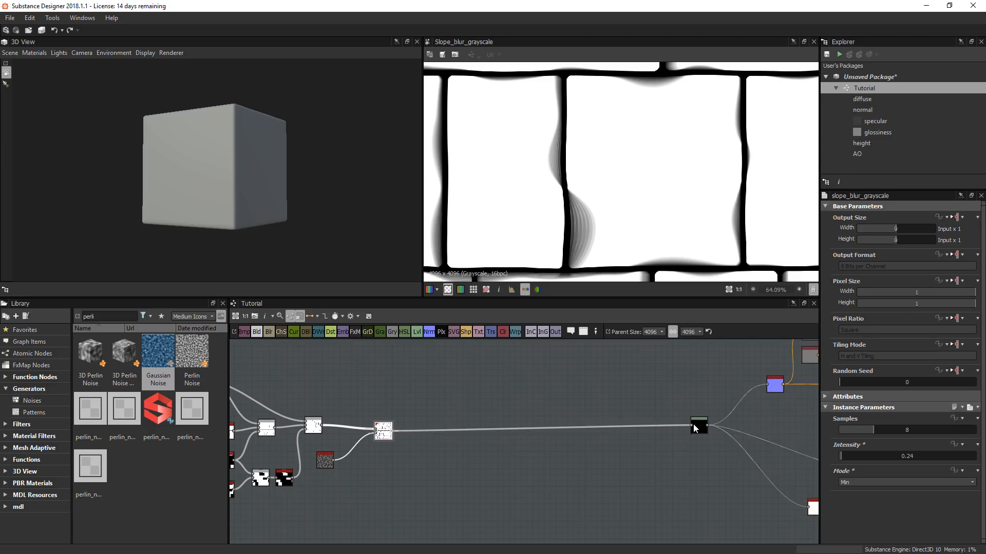
drag(253, 200, 277, 203)
scroll(242, 171, up, 2)
scroll(137, 225, up, 5)
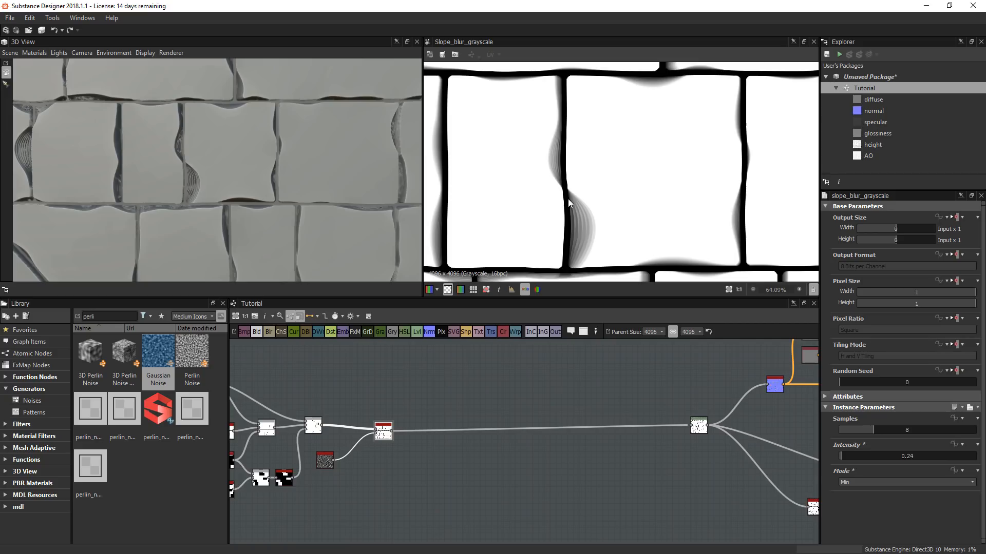
scroll(488, 411, down, 3)
scroll(469, 381, up, 5)
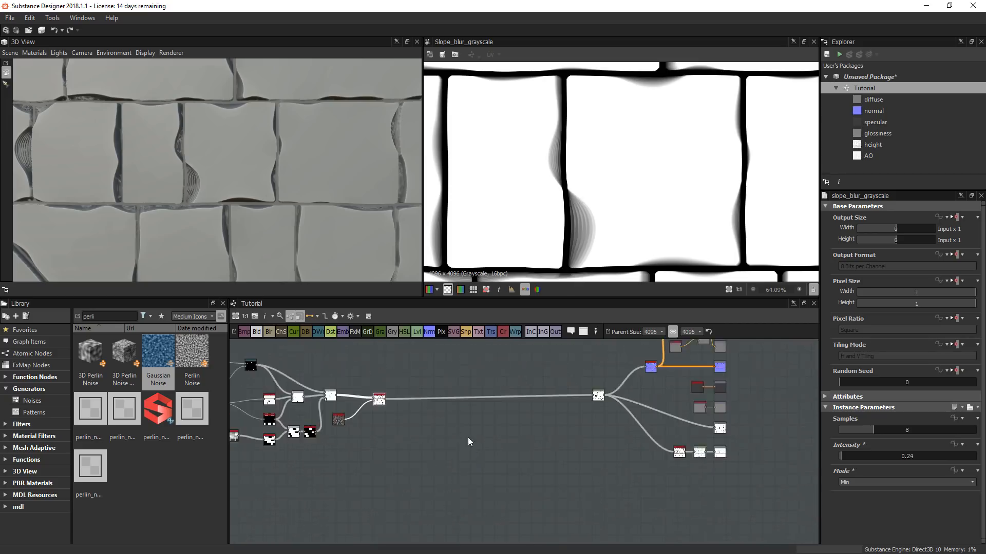
- Preview the whole Gaussian Noise and space the Slope Blur Grayscale and Gaussian Noise nodes farther apart in the graph
middle_drag(371, 477, 424, 436)
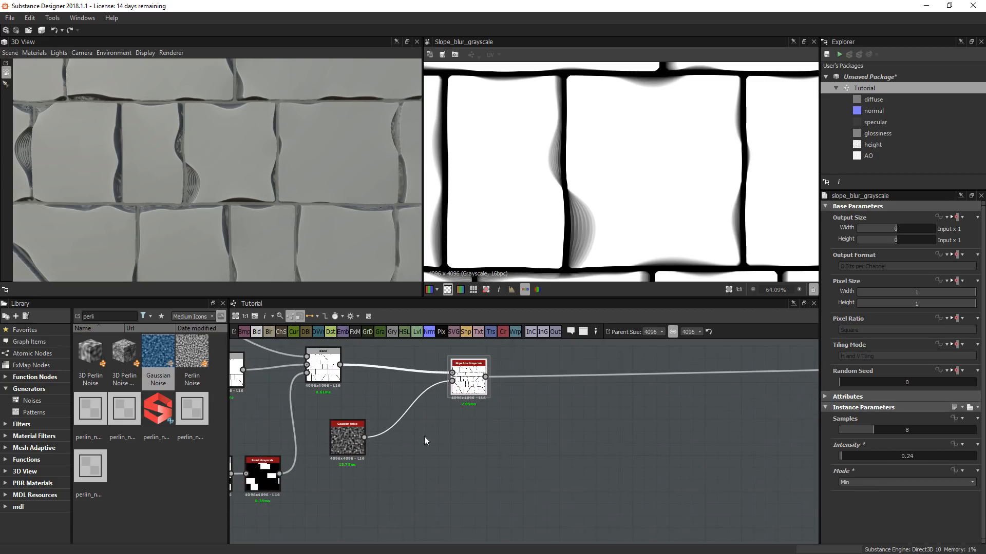
double_click(349, 438)
drag(482, 374, 513, 366)
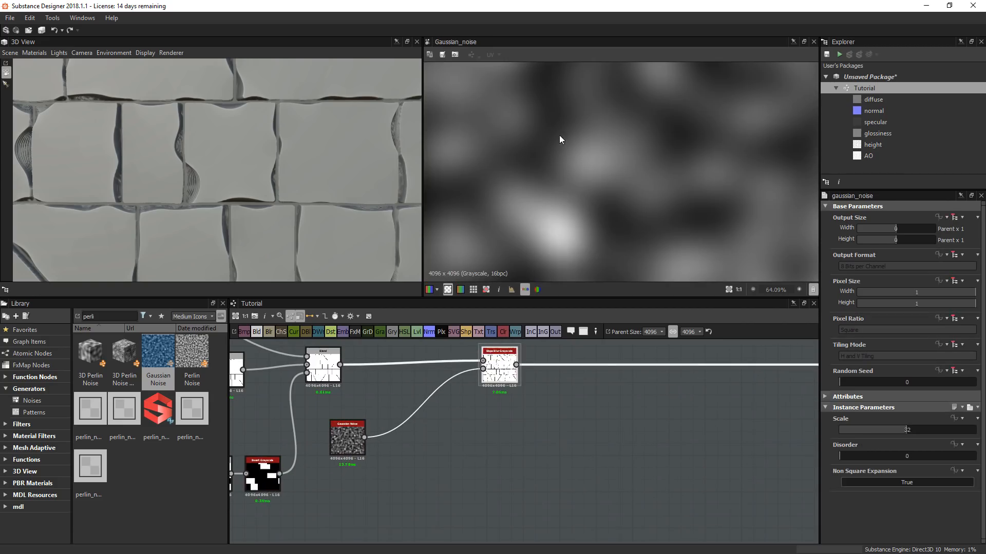
key(f)
drag(352, 461, 346, 497)
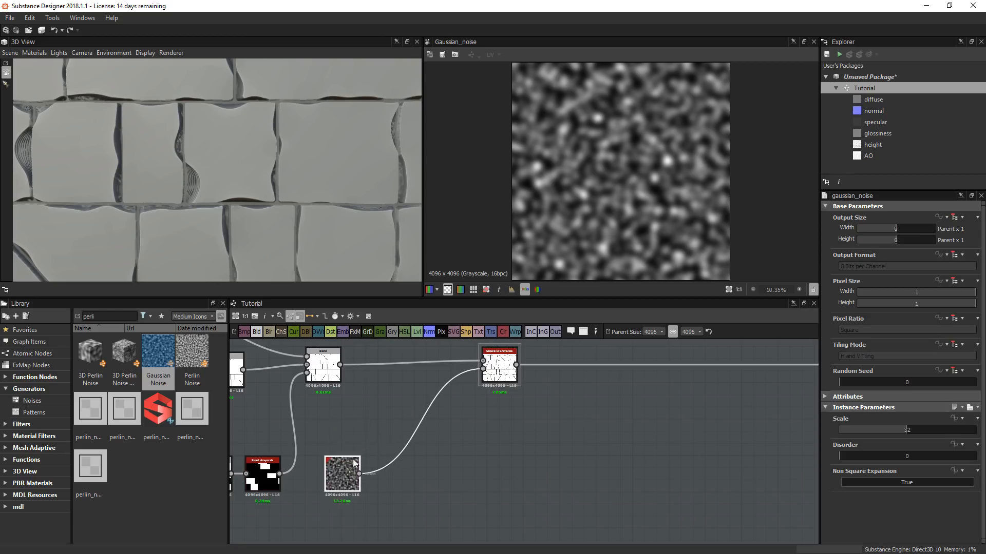
- Insert a Levels node after Gaussian Noise, raising the input black point and lowering the white point for isolated bright spots
click(417, 332)
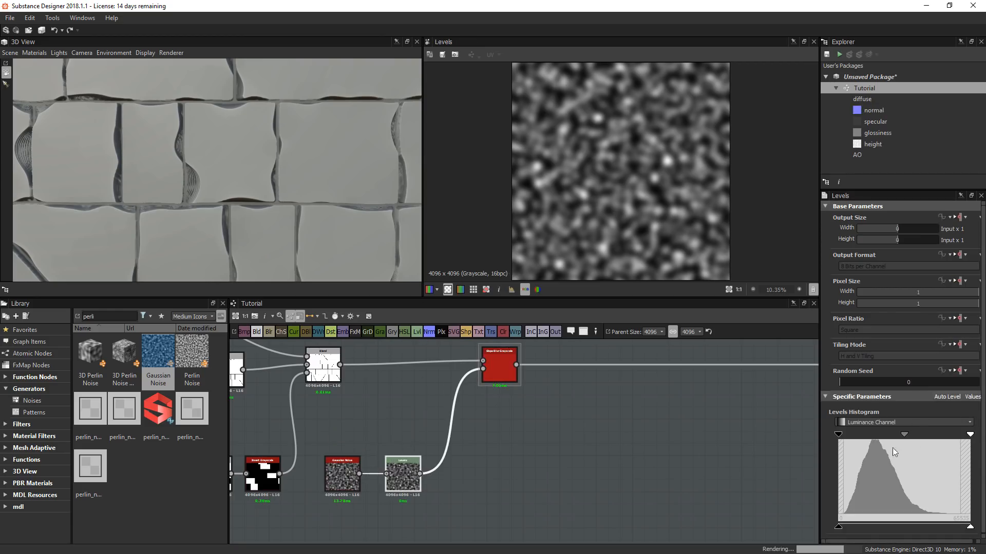
drag(838, 434, 882, 435)
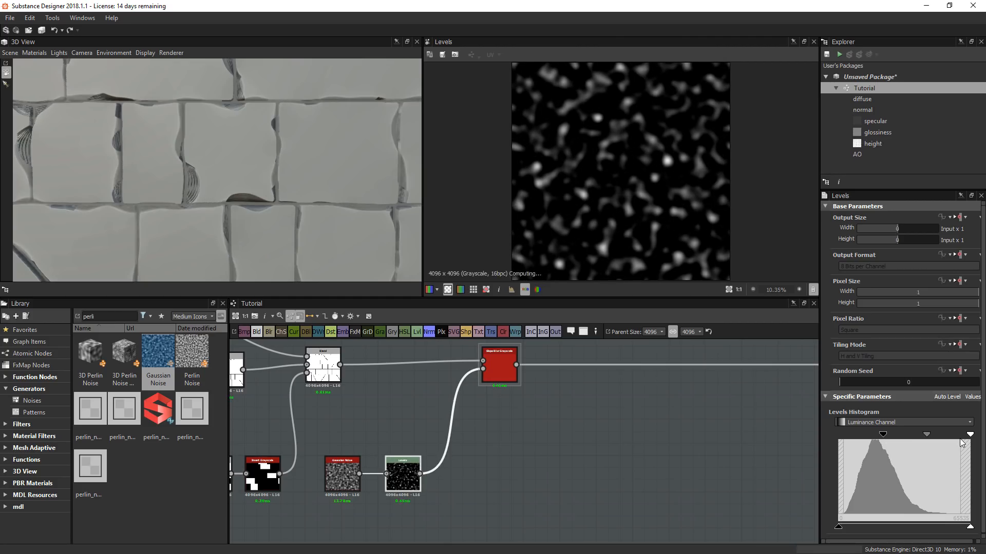
drag(970, 435, 950, 435)
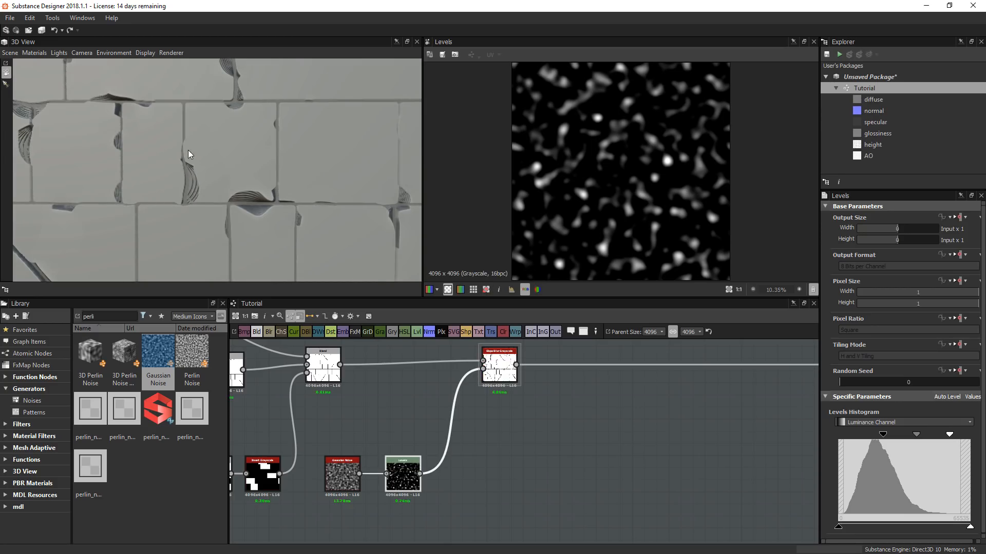
- Inspect the Slope Blur Grayscale result and insert a Blur HQ Grayscale node directly after it
double_click(506, 369)
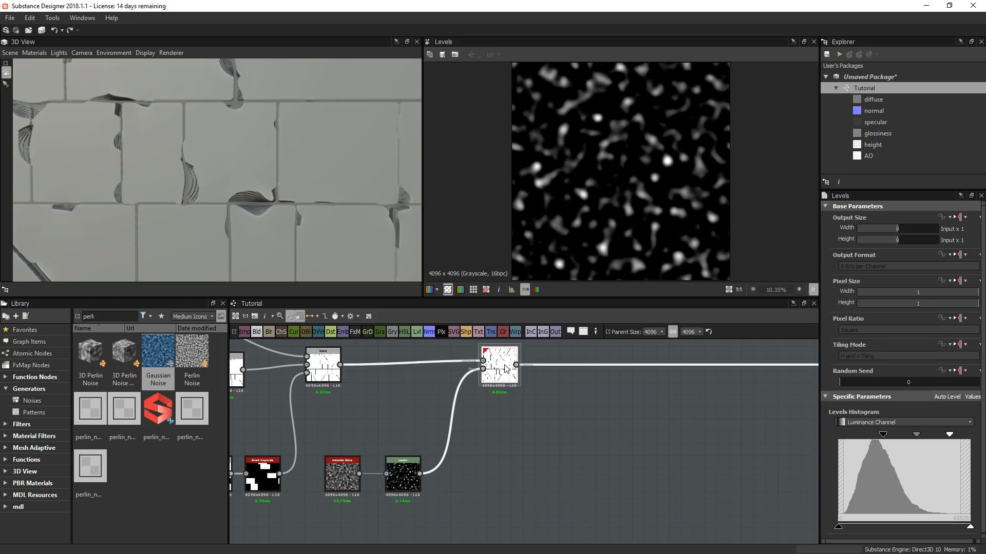
scroll(609, 194, up, 8)
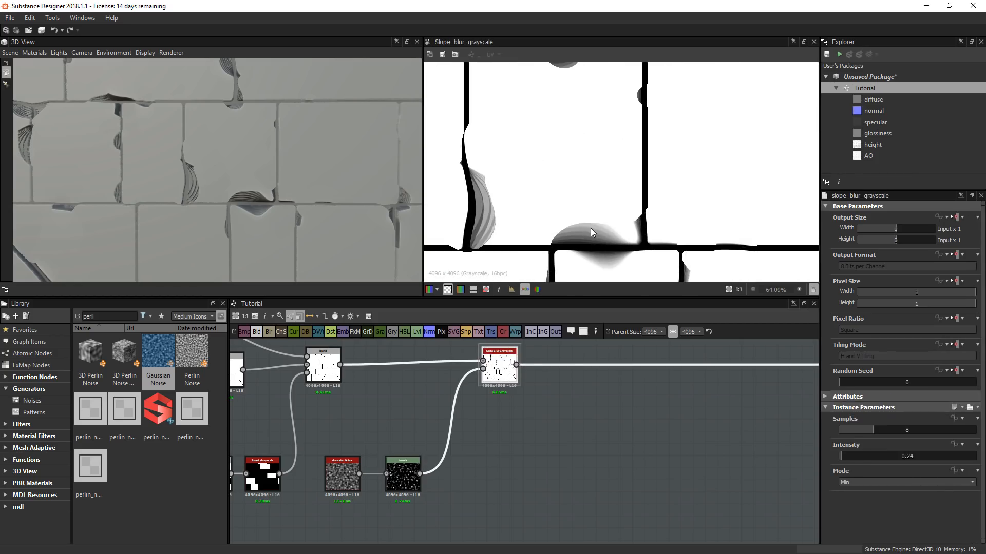
middle_drag(441, 429, 321, 472)
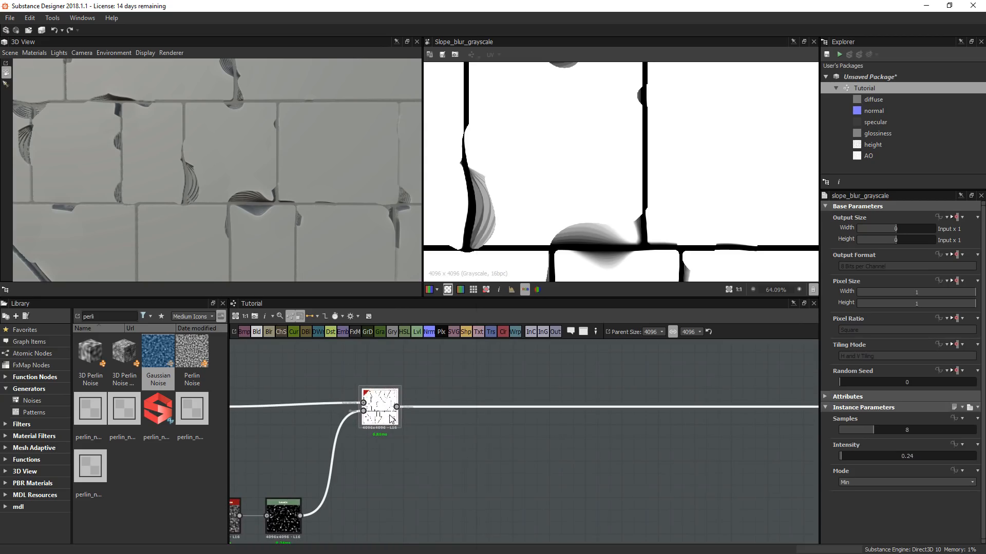
key(space)
text(blur)
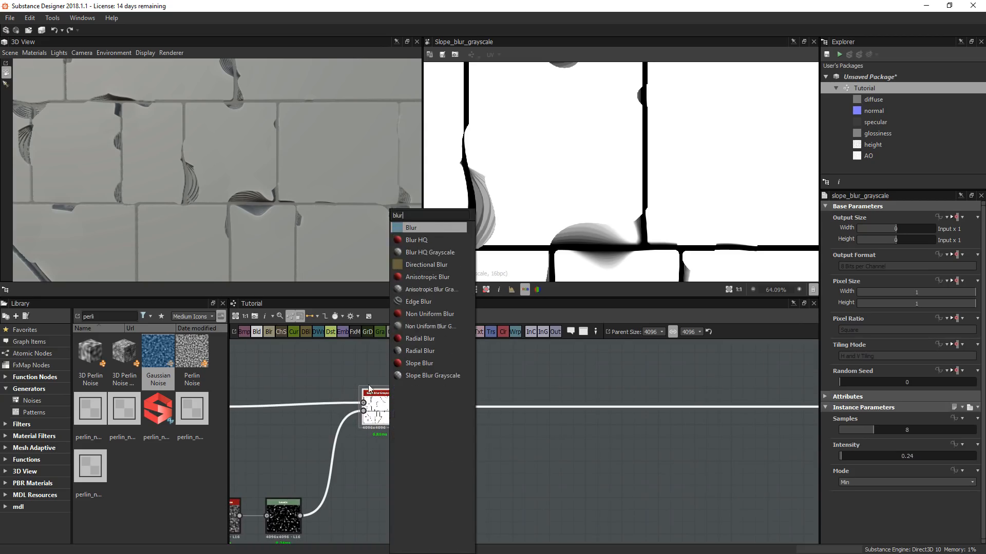
click(427, 252)
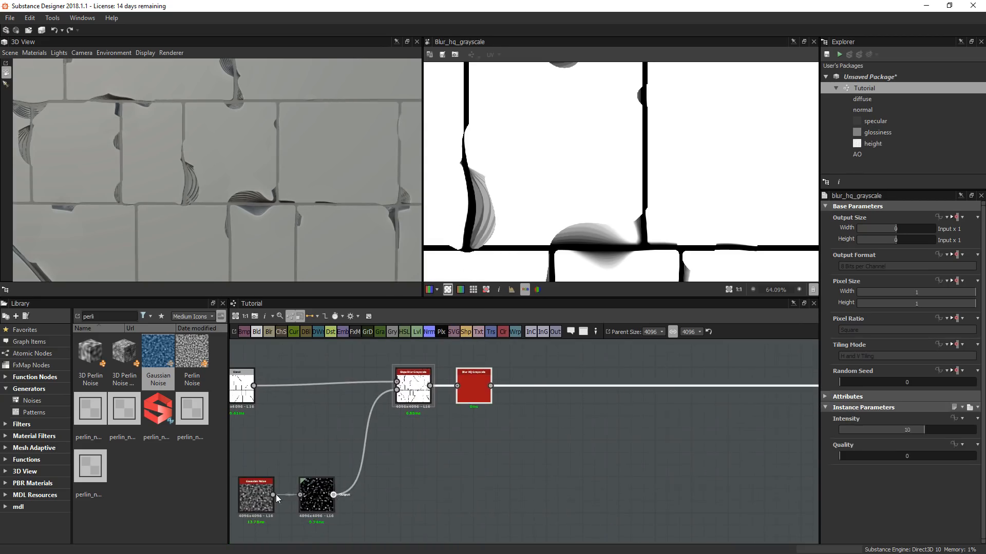
- Check the noise and slope blur previews, and set the Blur HQ Grayscale quality to 1 and intensity to 1
double_click(259, 496)
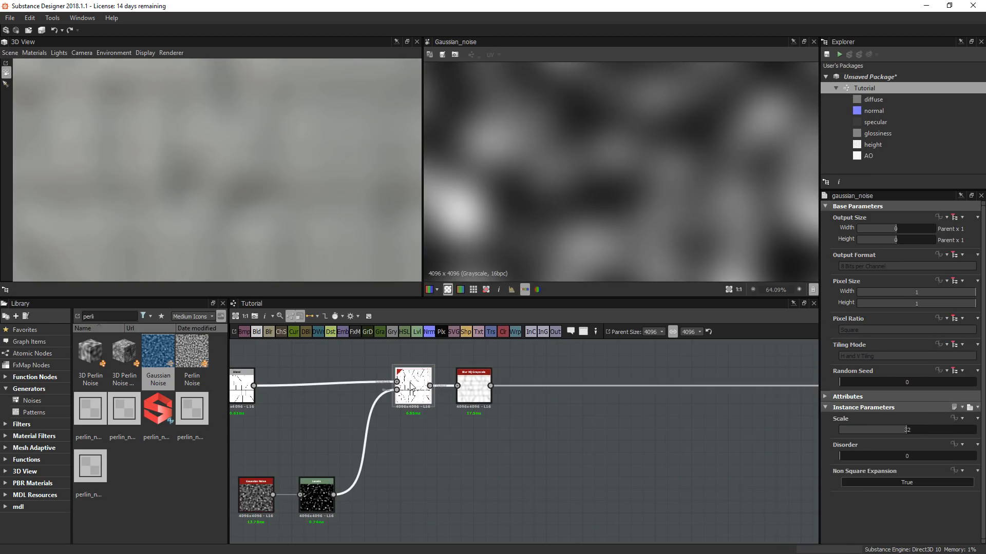
double_click(411, 387)
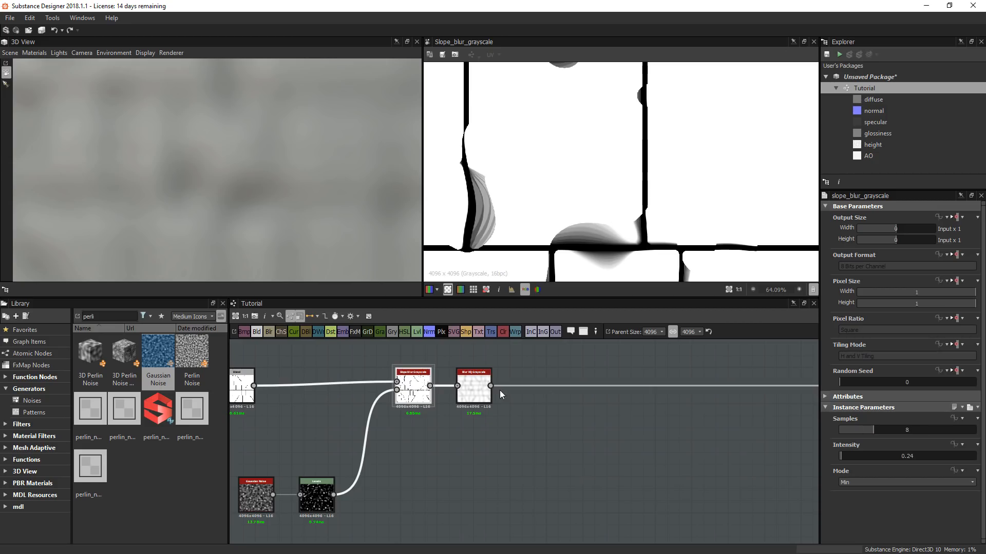
double_click(484, 390)
drag(854, 458, 900, 451)
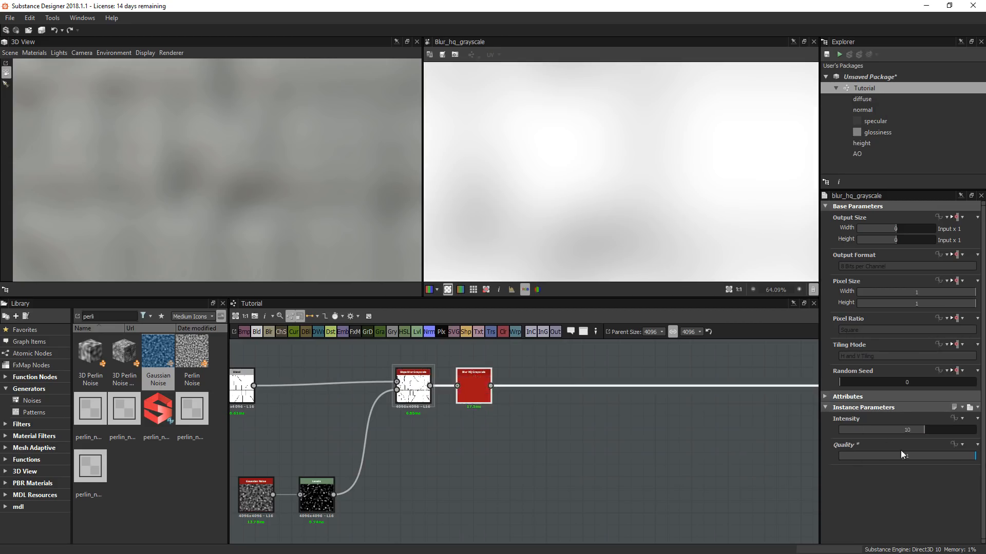
double_click(900, 433)
text(1)
key(Return)
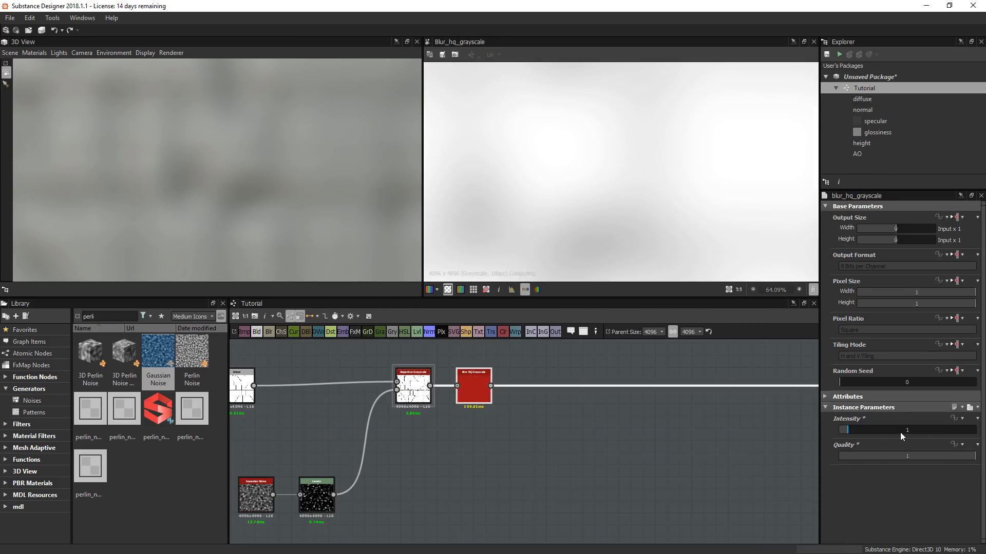
- Try an intensity of 0.1 on the Blur HQ Grayscale node and settle on 0.2, checking the softened brick edges
double_click(896, 429)
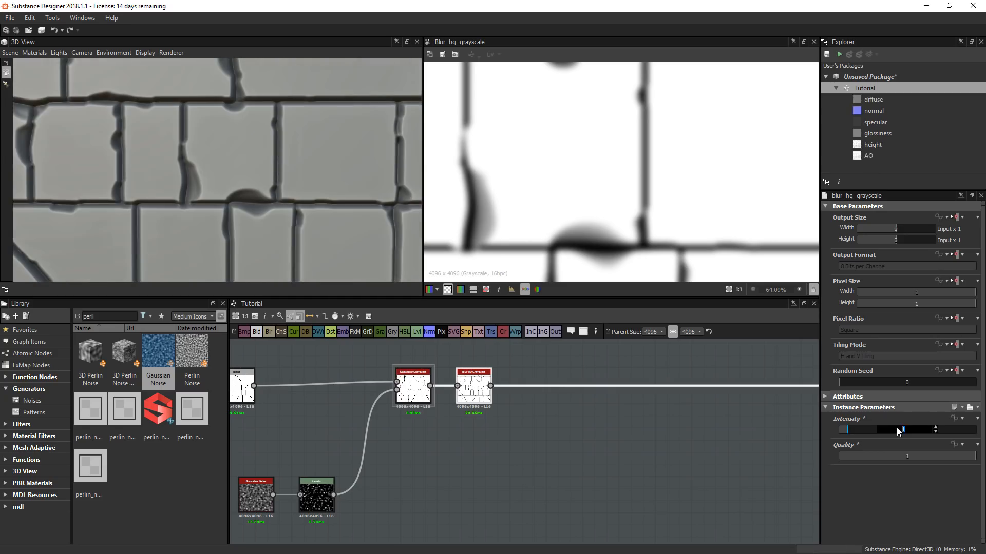
text(0.1)
key(Return)
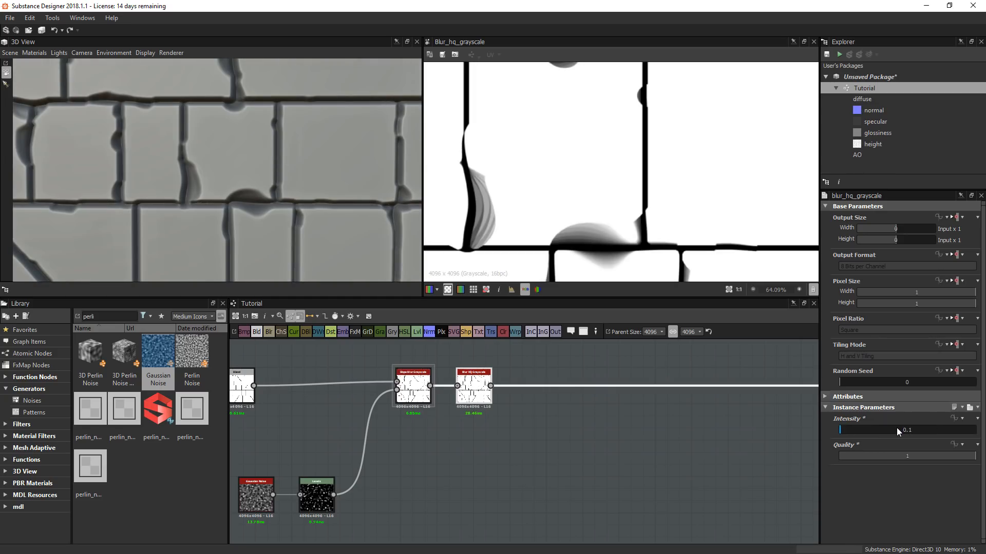
double_click(897, 428)
text(0.2)
key(Return)
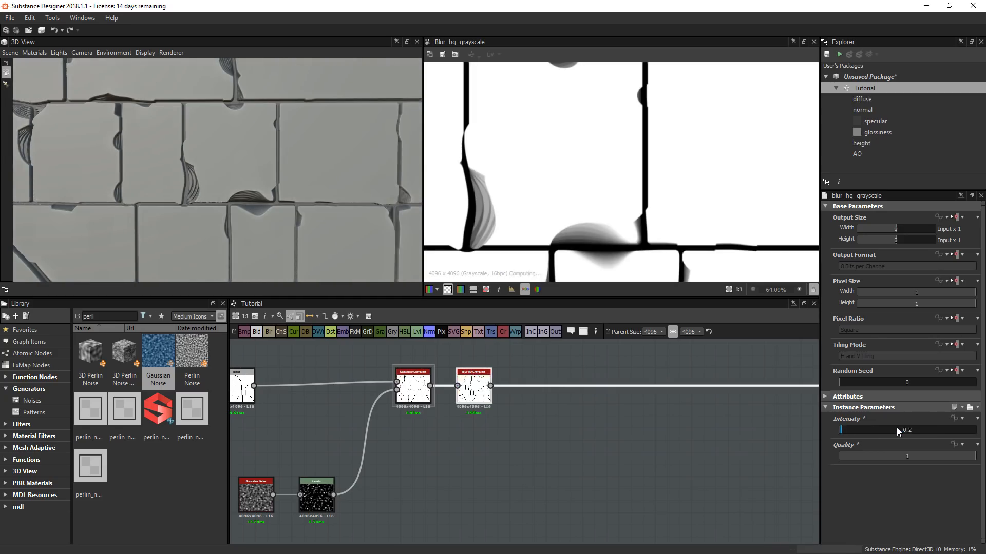
middle_drag(525, 227, 651, 207)
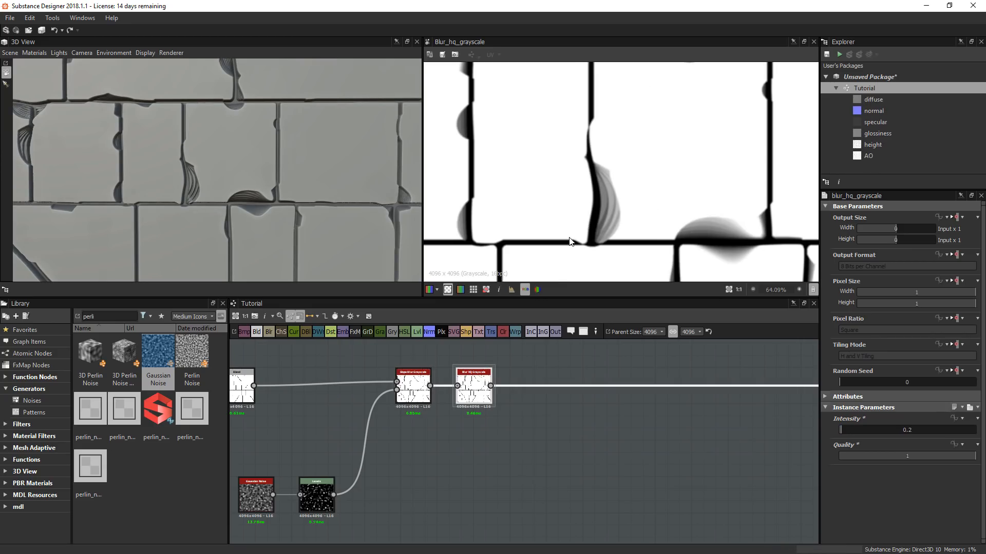
- Set the Slope Blur Grayscale intensity to 0.1
double_click(413, 389)
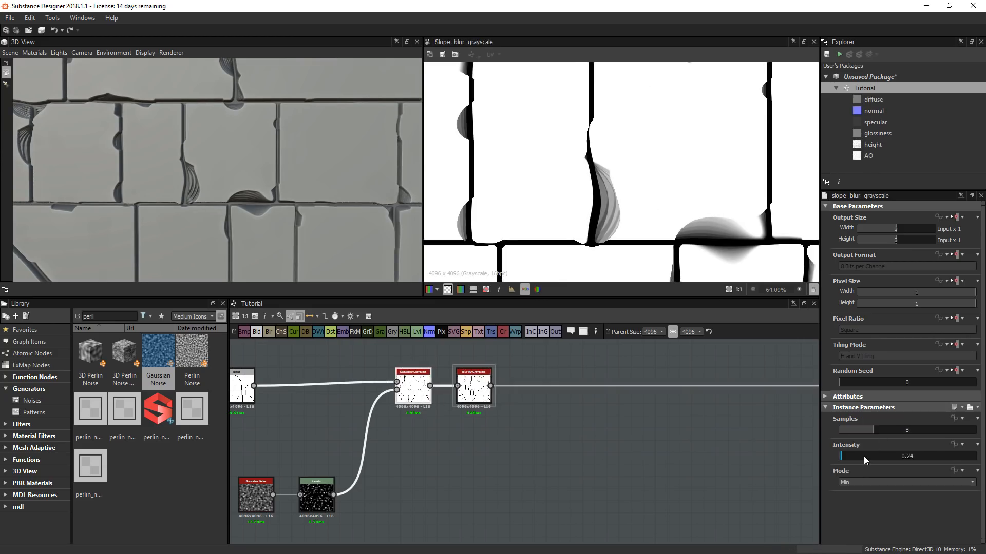
double_click(863, 456)
text(0.1)
key(Return)
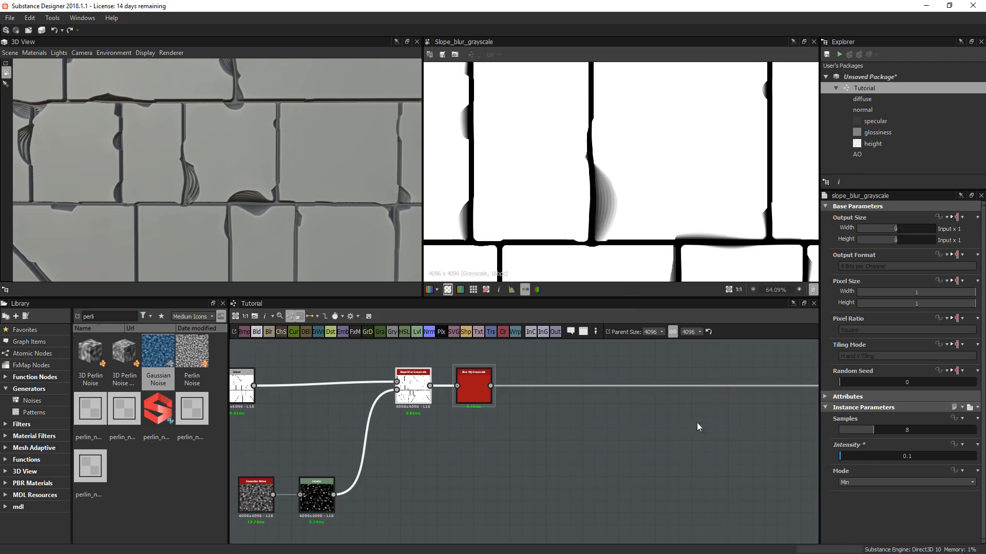
- Insert a Histogram Scan node after the Blur HQ Grayscale node and preview it
middle_drag(526, 417, 492, 445)
click(433, 416)
key(space)
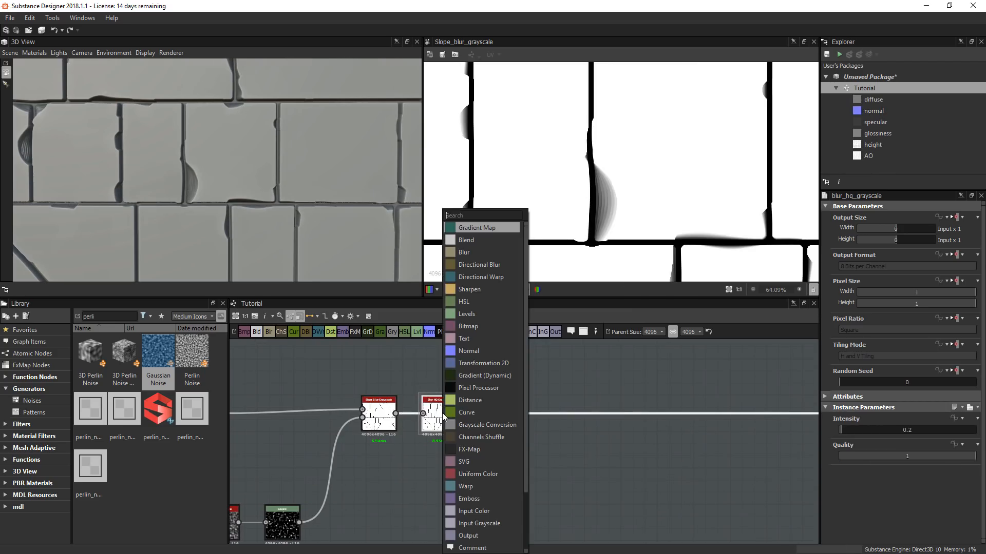
text(scan)
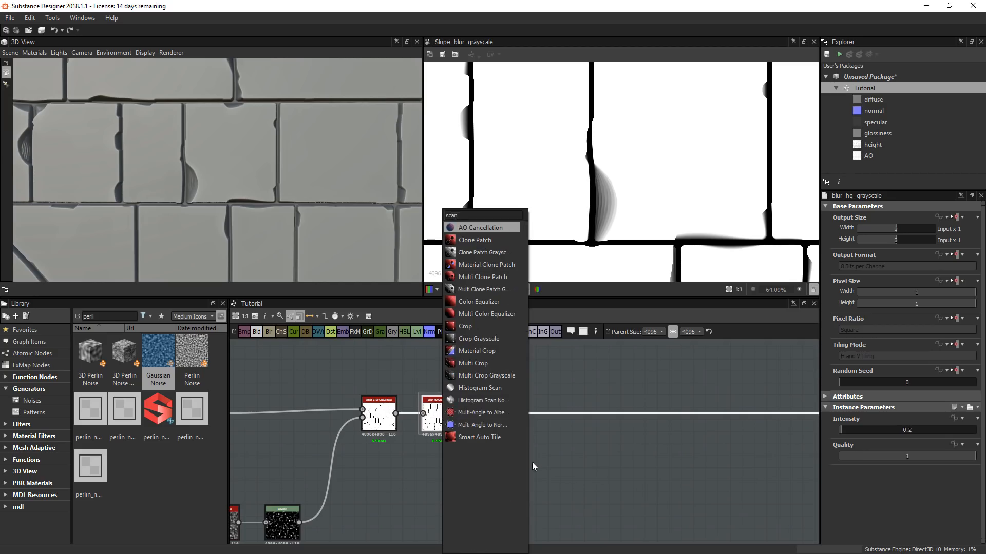
click(480, 388)
double_click(498, 414)
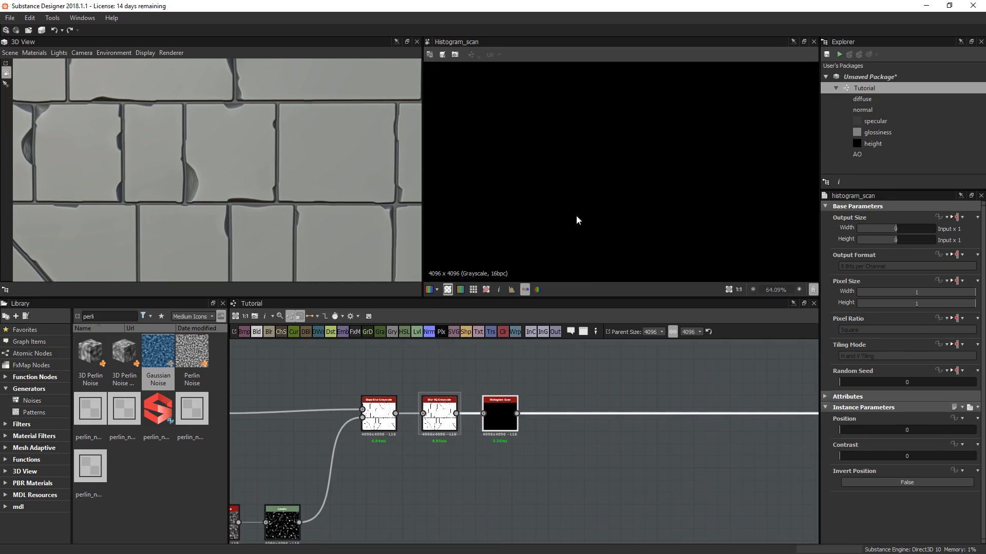
- Set the Histogram Scan position to 0.55 and its contrast to 1
click(937, 431)
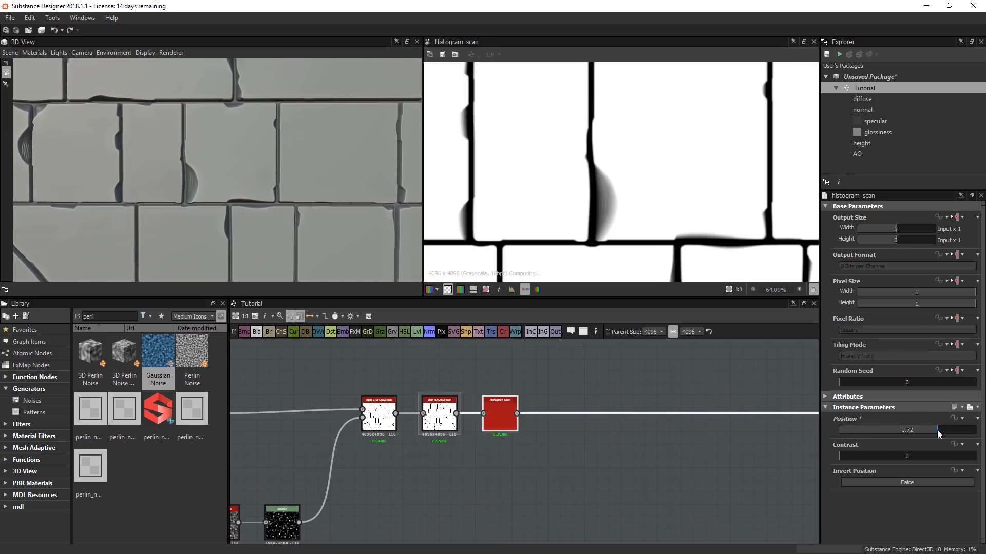
drag(915, 460, 968, 460)
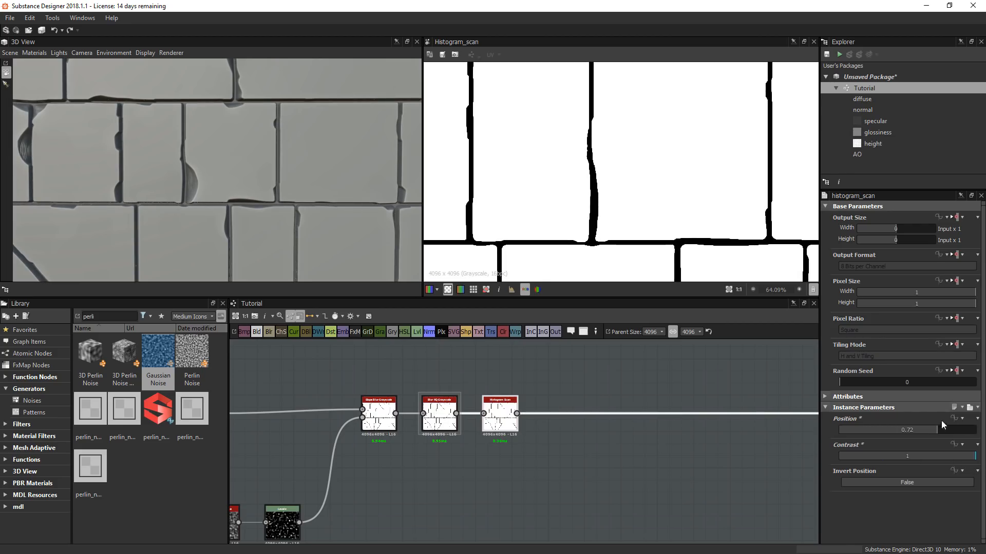
mouse_move(913, 431)
mouse_down()
mouse_move(932, 430)
mouse_move(914, 429)
mouse_up()
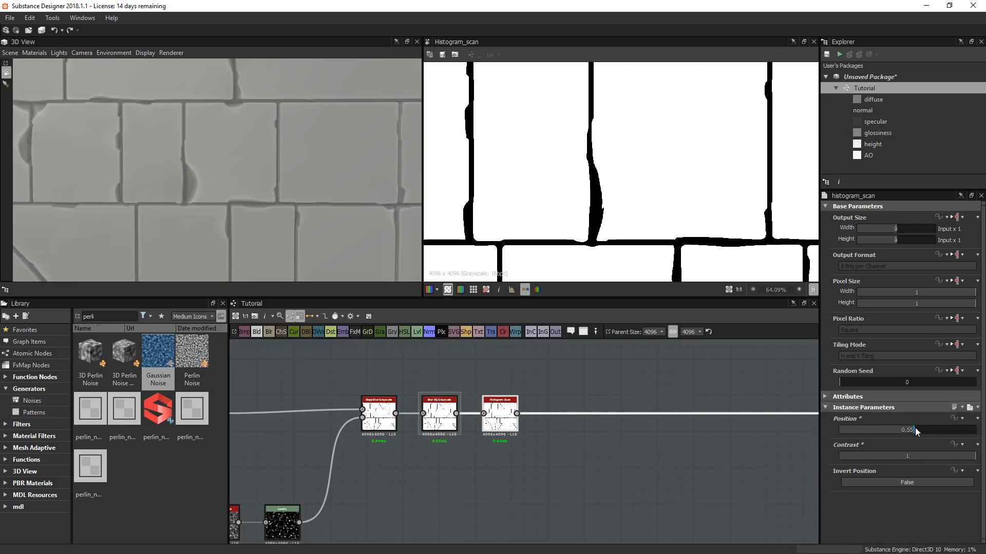
- Examine the chipped brick edges and gaps in the Histogram Scan preview and on the 3D model
scroll(605, 225, down, 1)
middle_drag(610, 227, 721, 196)
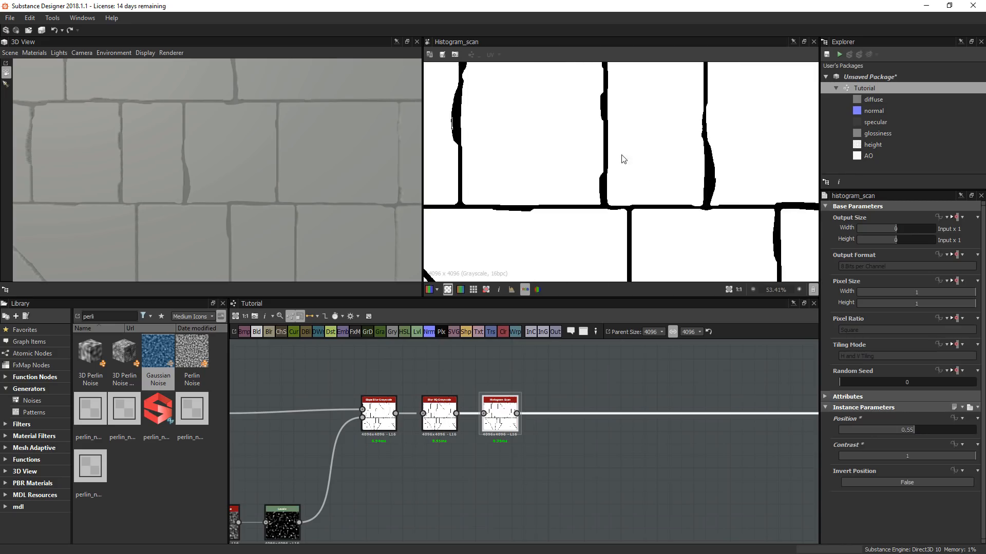
middle_drag(627, 179, 672, 199)
scroll(601, 182, up, 3)
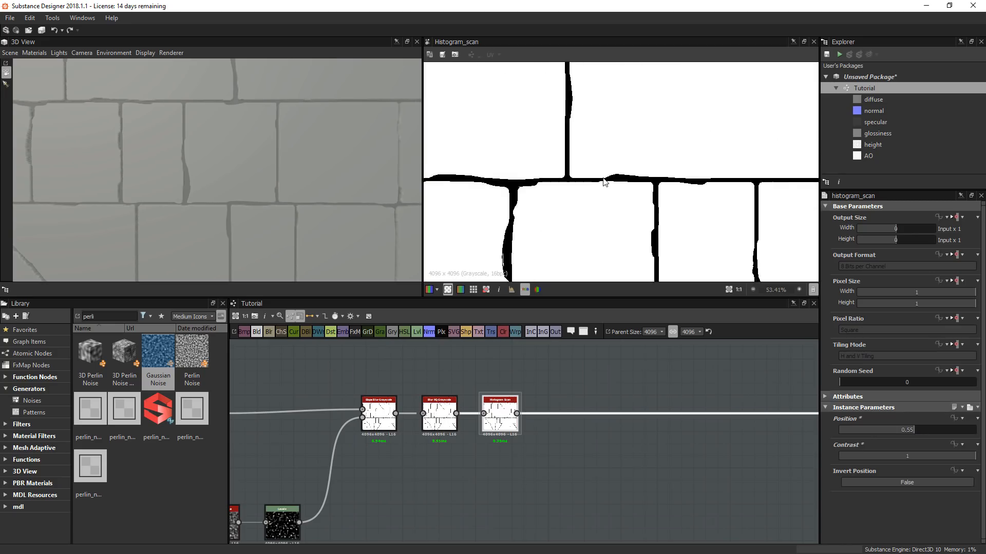
middle_drag(742, 202, 528, 205)
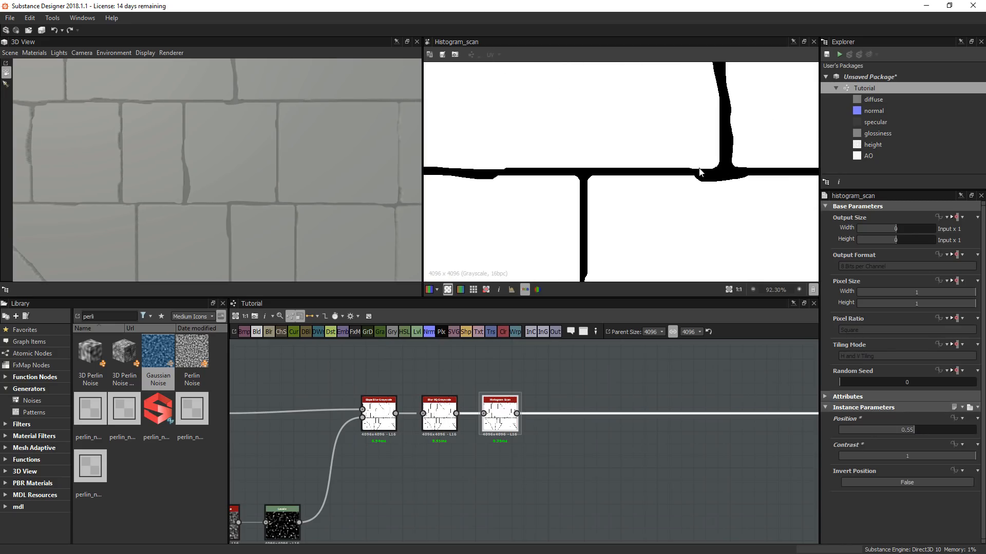
middle_drag(706, 185, 611, 160)
scroll(248, 205, down, 2)
drag(326, 214, 305, 225)
scroll(310, 178, up, 3)
drag(310, 179, 383, 215)
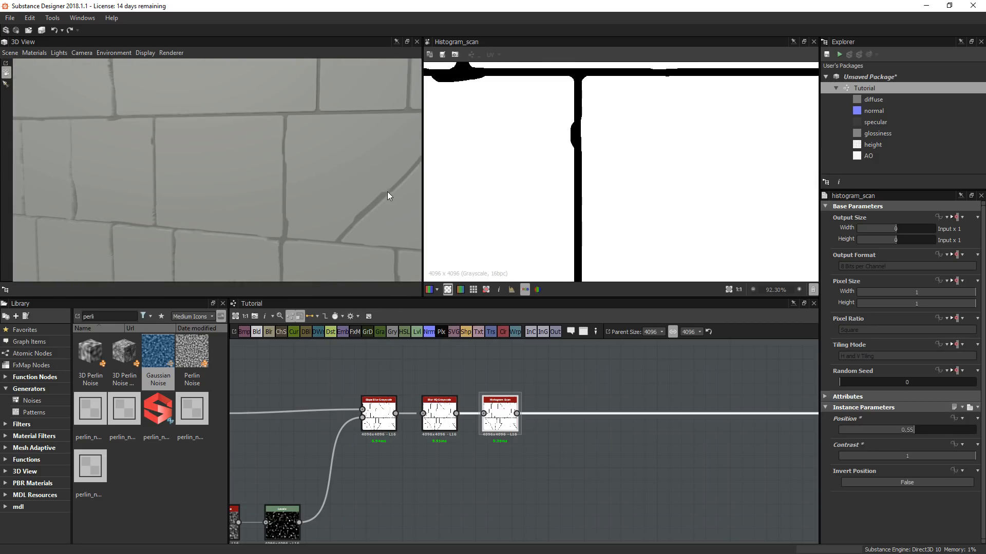
- Inspect the brick outlines and chipped joints across the Histogram Scan preview, both up close and over the whole pattern
scroll(622, 189, down, 8)
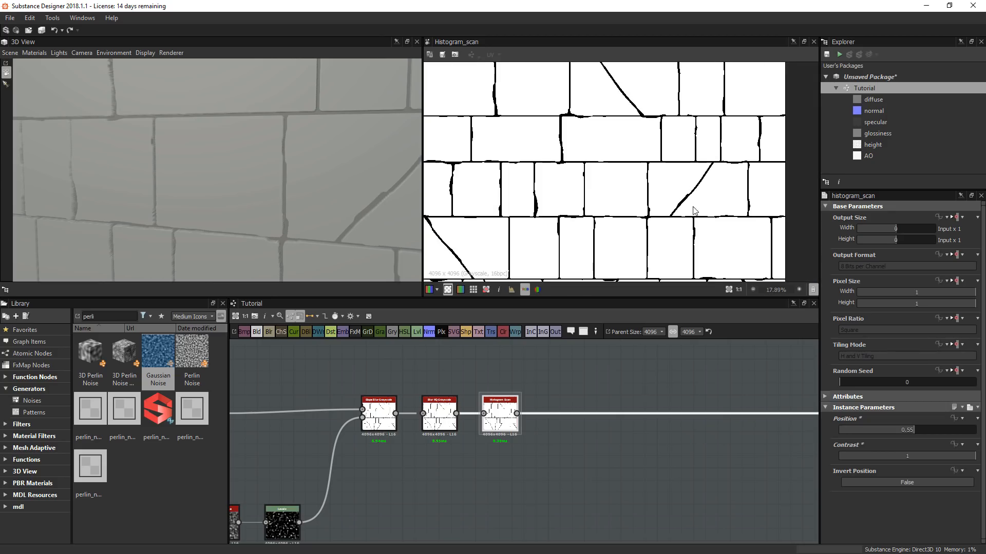
scroll(666, 193, up, 5)
scroll(623, 201, up, 2)
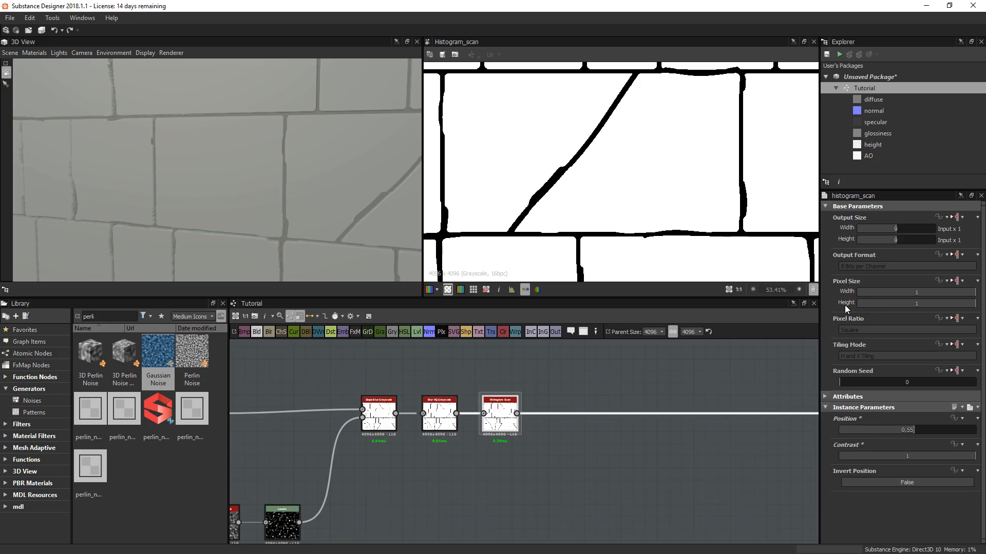
middle_drag(551, 260, 654, 265)
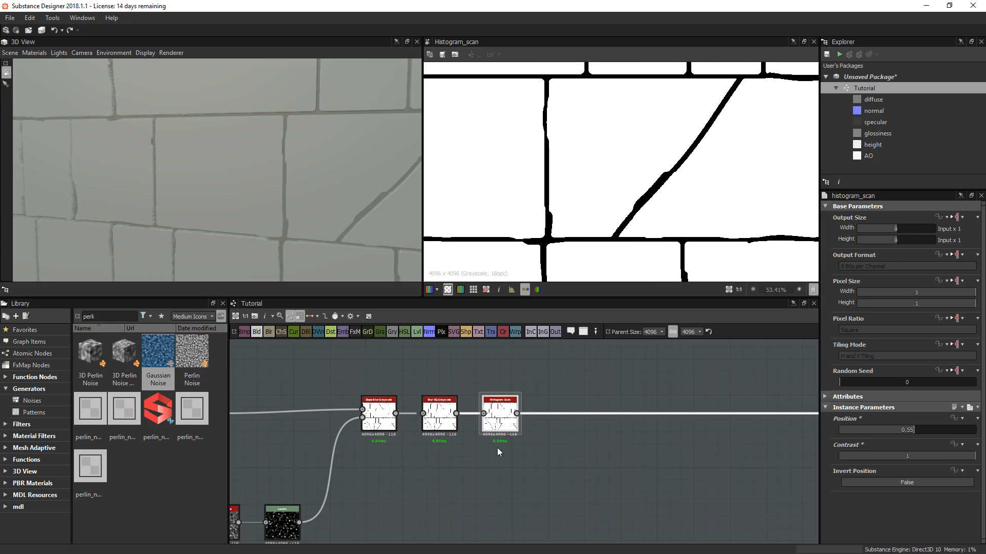
scroll(572, 163, up, 3)
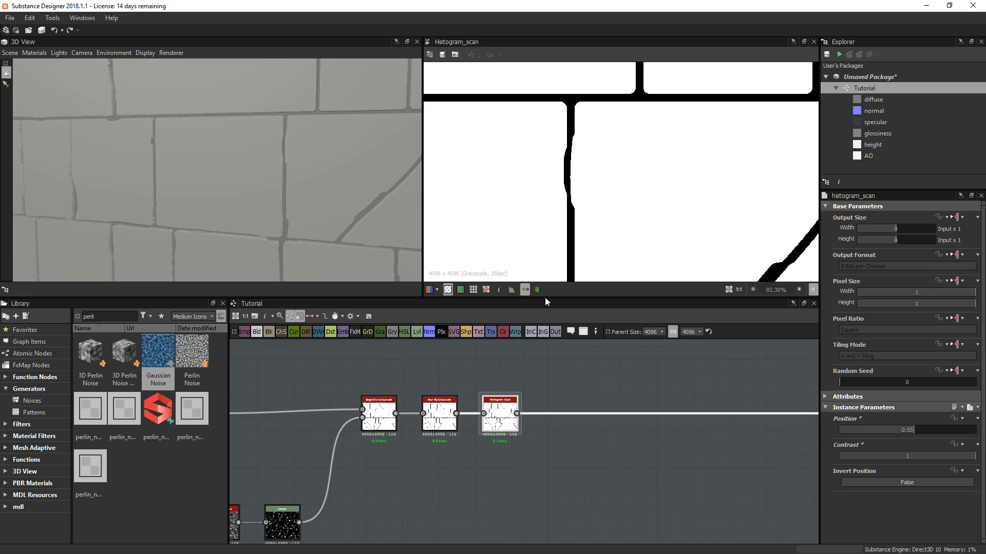
scroll(598, 205, down, 9)
middle_drag(568, 141, 710, 205)
middle_drag(777, 207, 636, 208)
scroll(636, 206, up, 5)
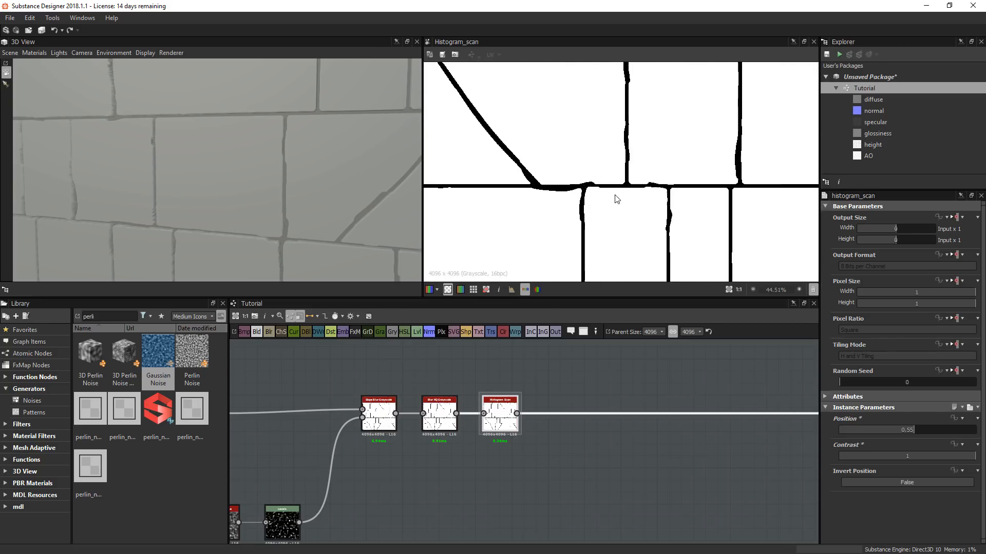
scroll(586, 213, up, 2)
- Set the Slope Blur Grayscale samples to 16 and preview the result through the Blur HQ Grayscale and Histogram Scan nodes
middle_drag(335, 495, 394, 485)
double_click(438, 407)
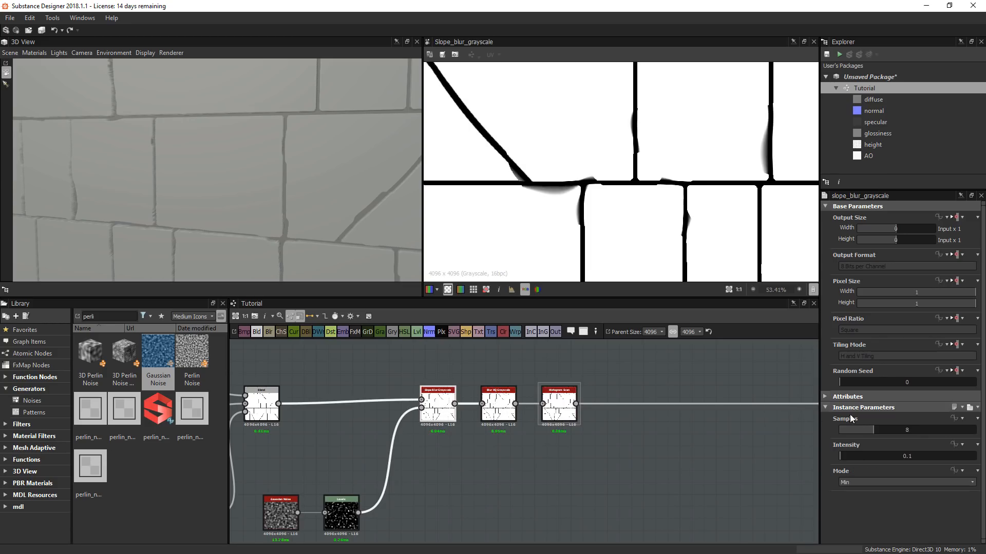
text(16)
key(Return)
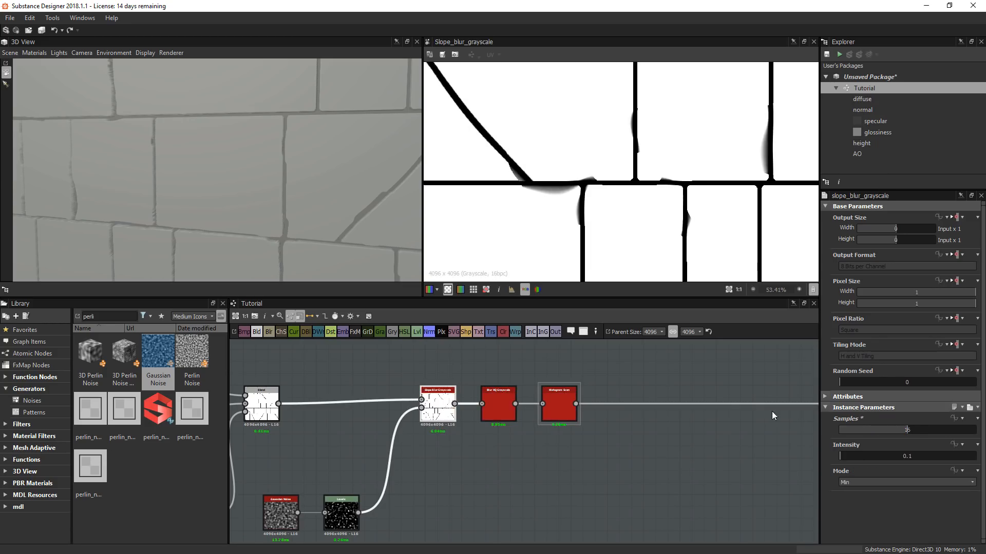
double_click(498, 406)
double_click(562, 410)
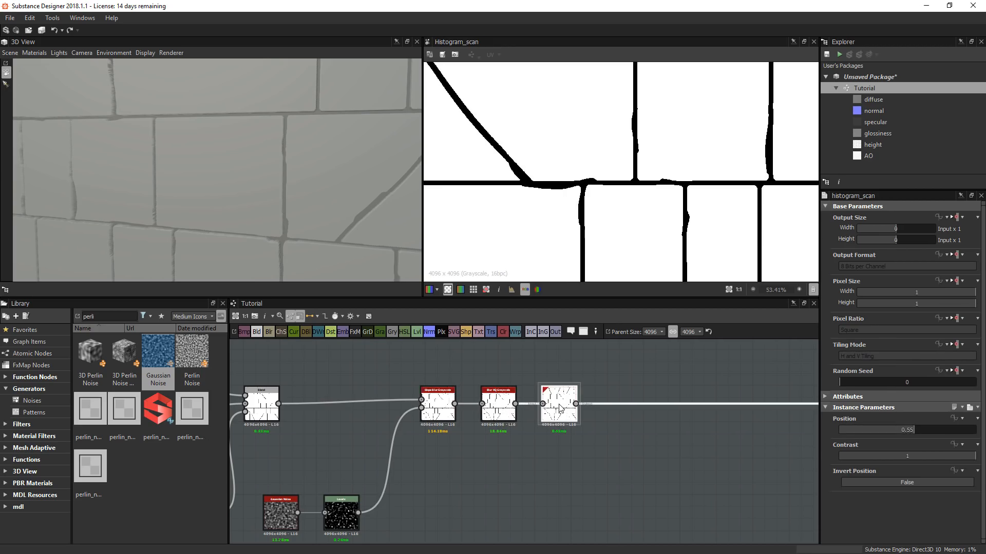
- Try a Histogram Scan position of 0.32 and inspect the chipped brick edges across the pattern
drag(915, 430, 883, 426)
middle_drag(693, 248, 673, 194)
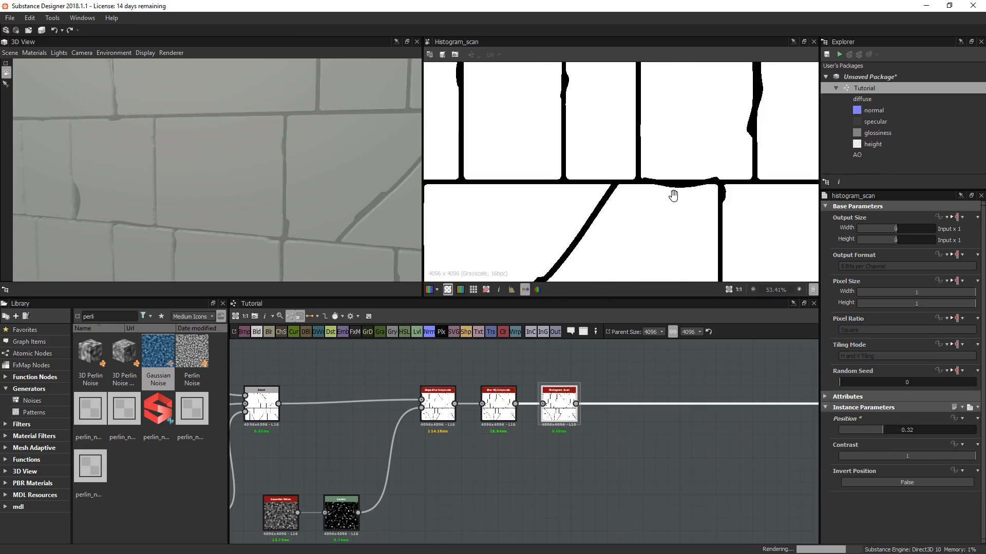
scroll(676, 180, up, 1)
middle_drag(771, 156, 710, 202)
scroll(693, 153, down, 3)
middle_drag(610, 178, 595, 259)
scroll(675, 188, up, 2)
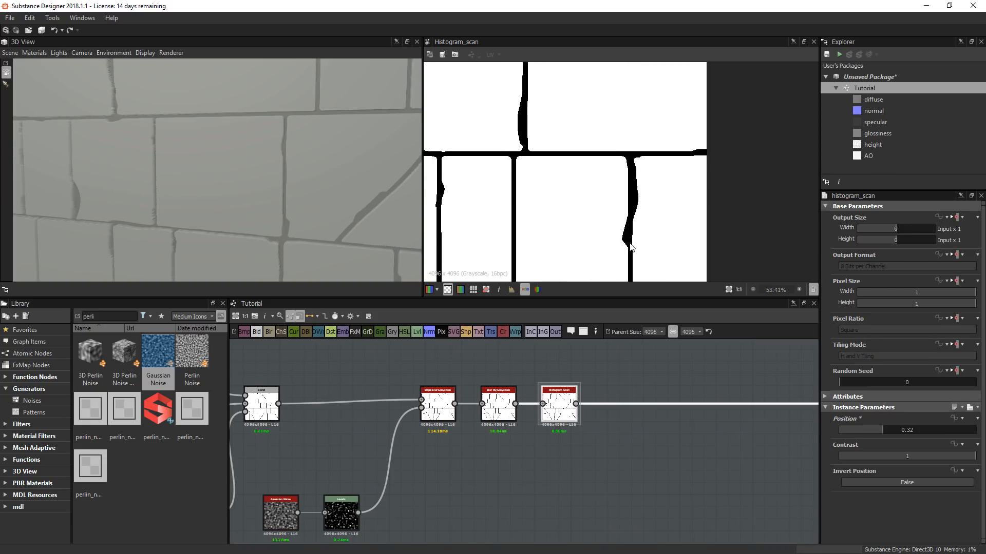
middle_drag(627, 172, 689, 176)
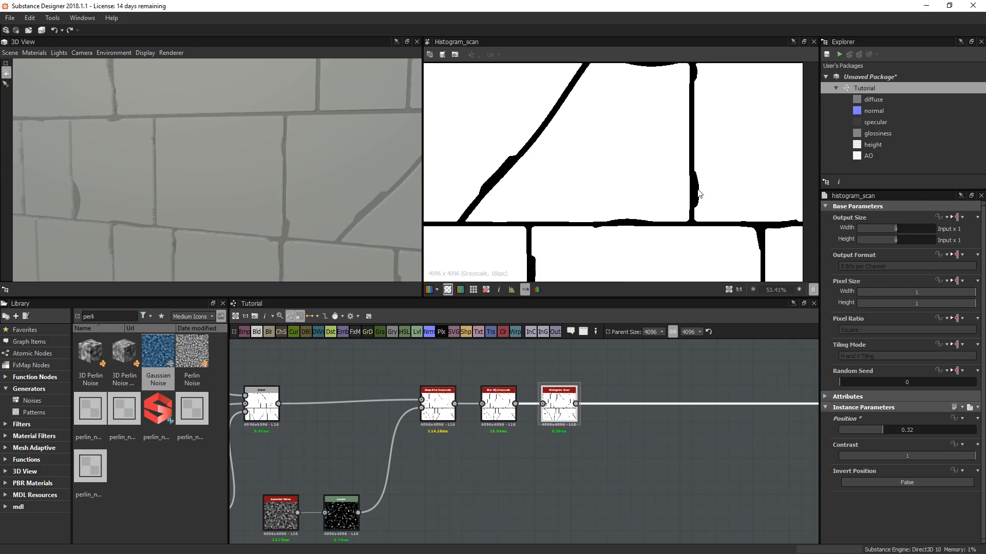
middle_drag(600, 216, 637, 177)
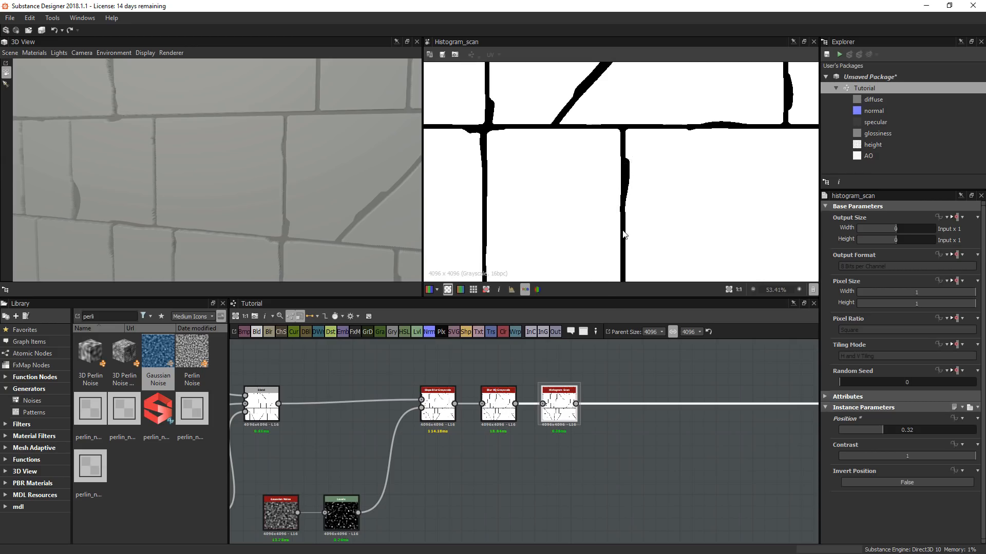
scroll(660, 186, down, 8)
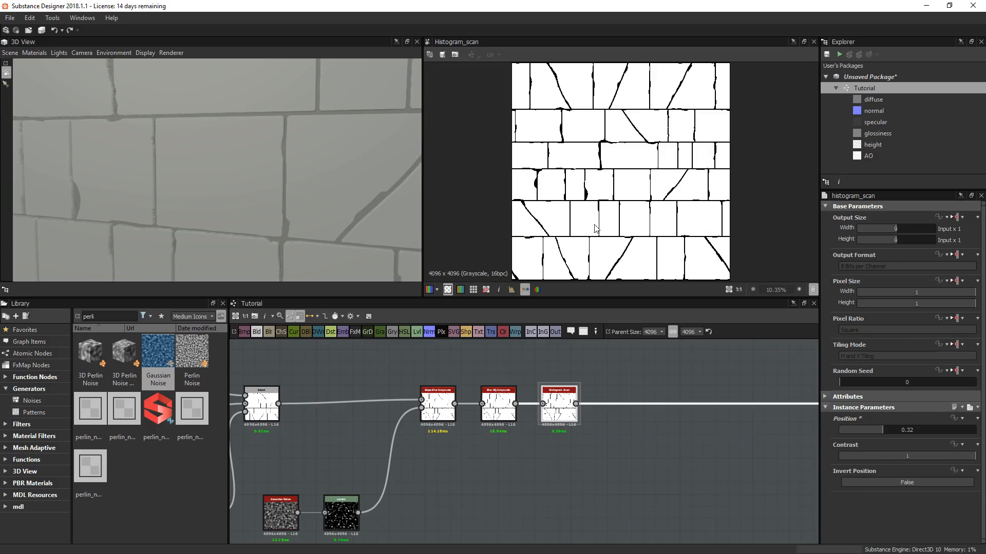
scroll(595, 228, up, 7)
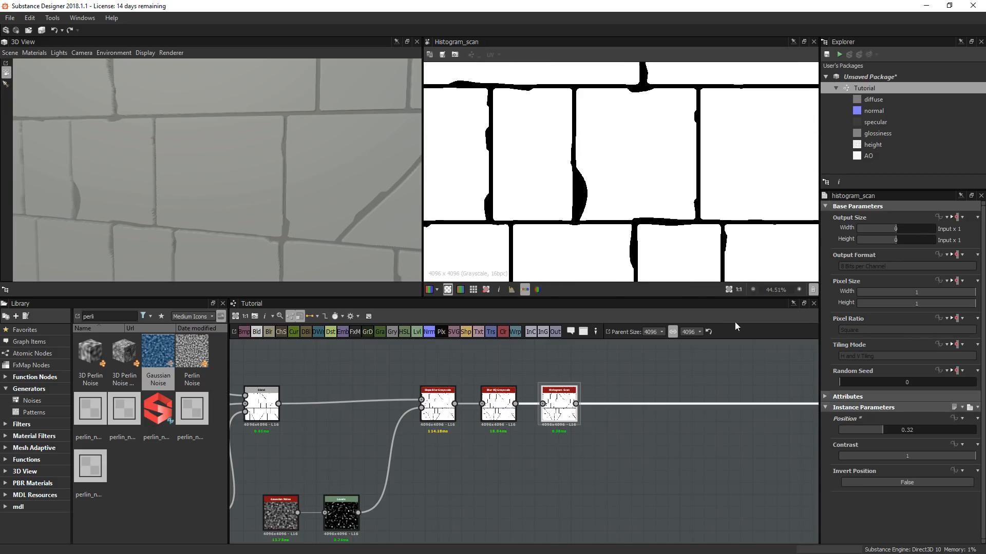
- Set the Histogram Scan position to 0.53
drag(880, 427, 910, 427)
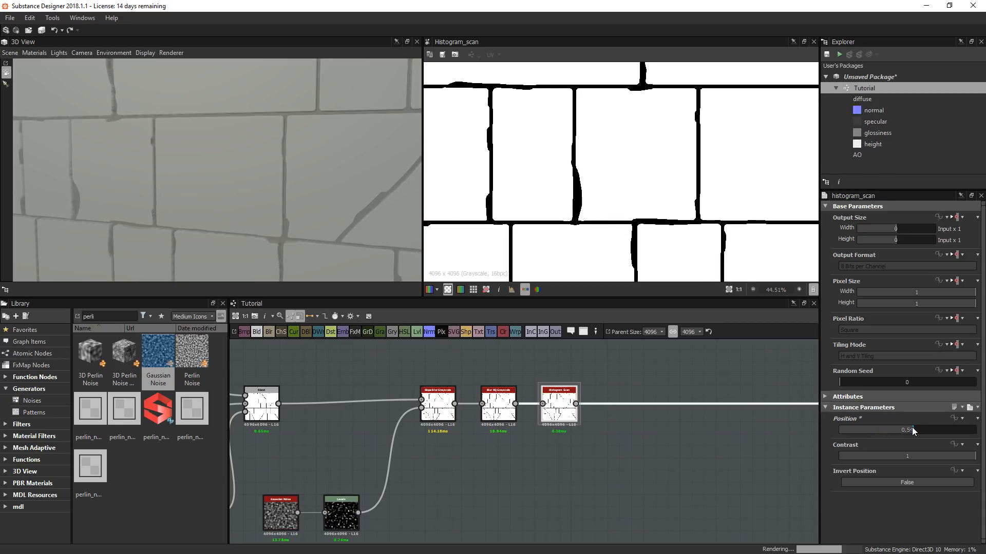
- Duplicate the Levels node that follows the Gaussian Noise and place the copy above the original
middle_drag(424, 450, 562, 393)
drag(409, 434, 488, 506)
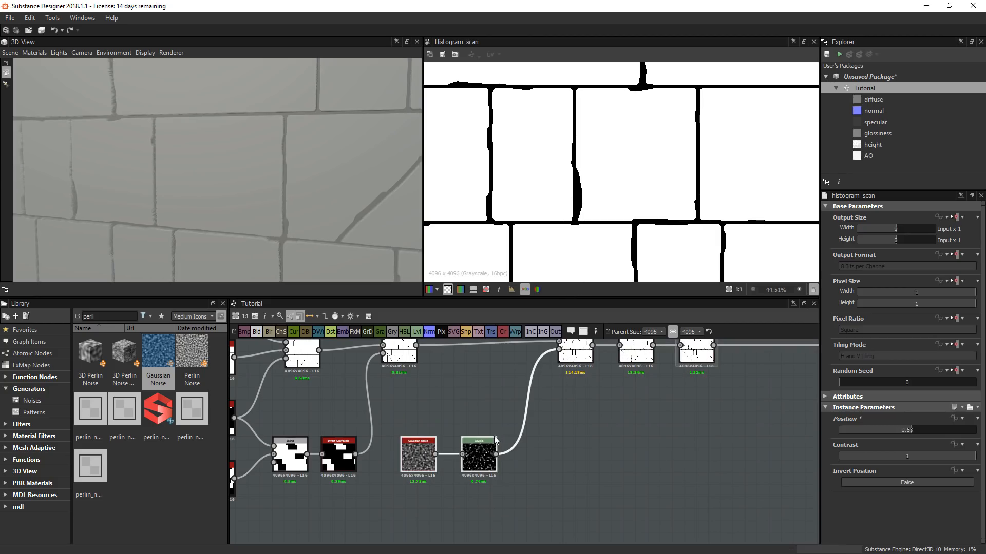
click(483, 420)
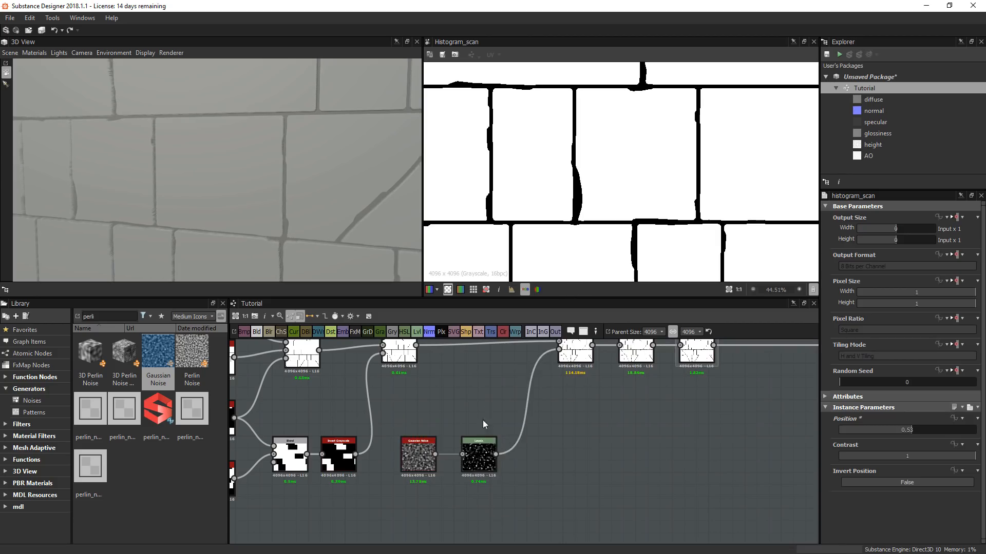
click(478, 457)
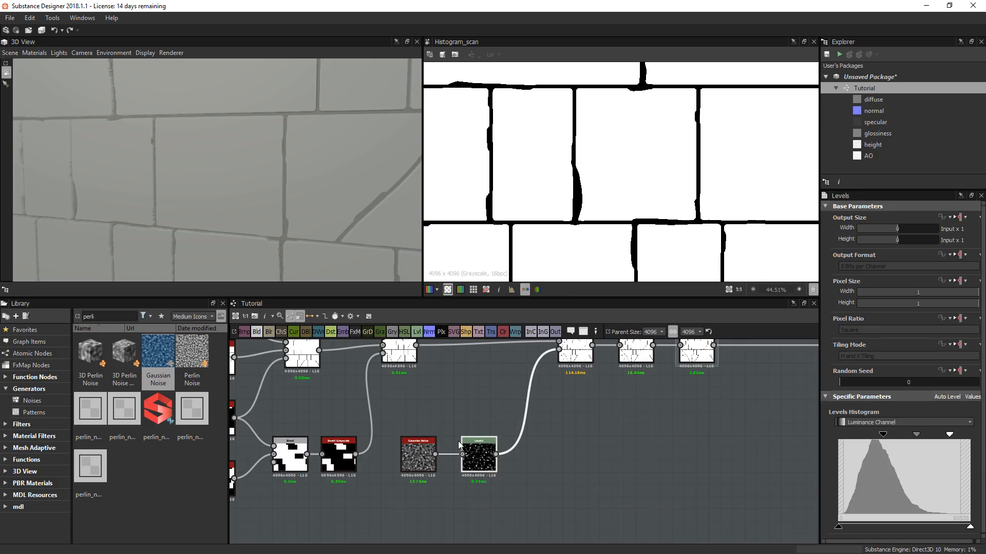
key(ctrl+d)
drag(523, 440, 484, 407)
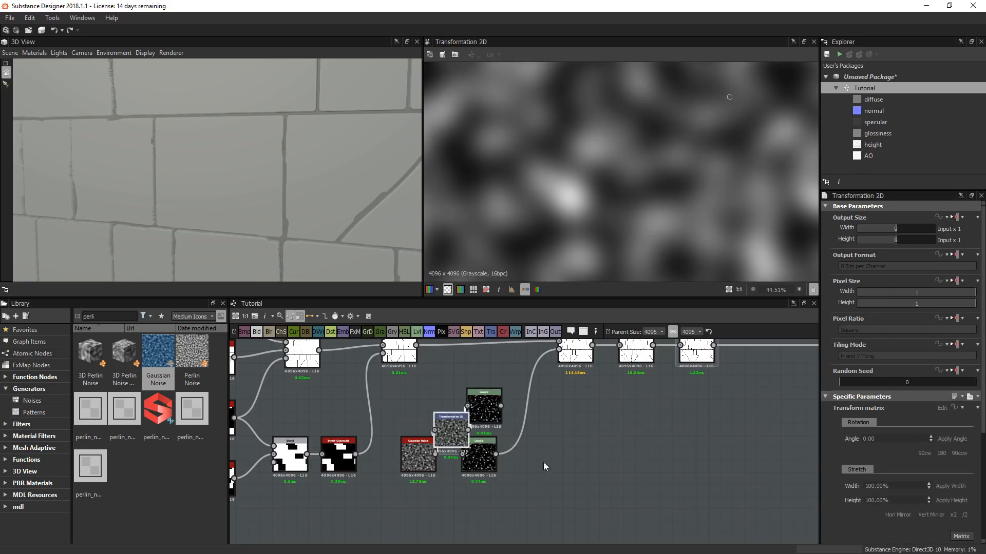
- Feed the Gaussian Noise into the copied Levels node and connect that copy to a Transformation 2D node beside it
drag(452, 429, 545, 430)
drag(461, 412, 466, 406)
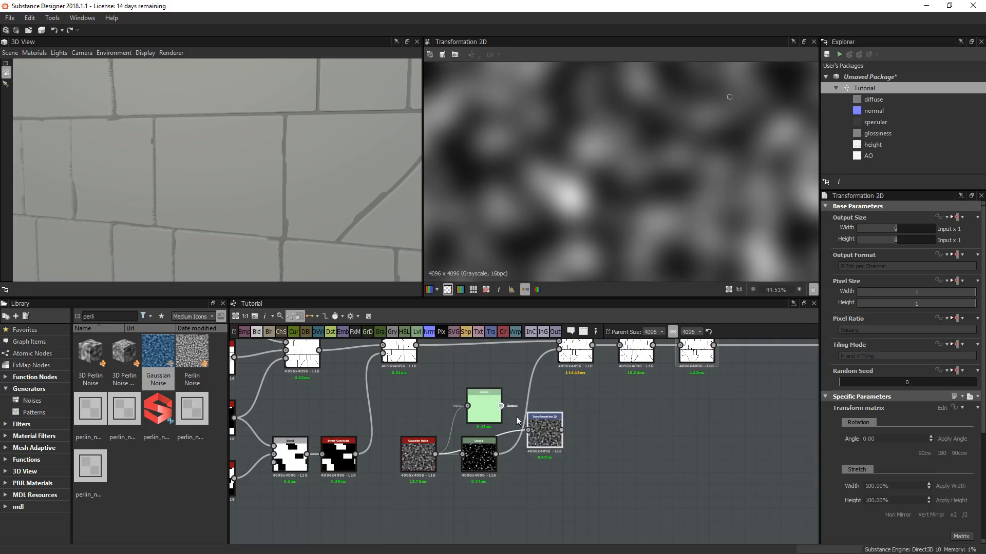
drag(543, 428, 553, 405)
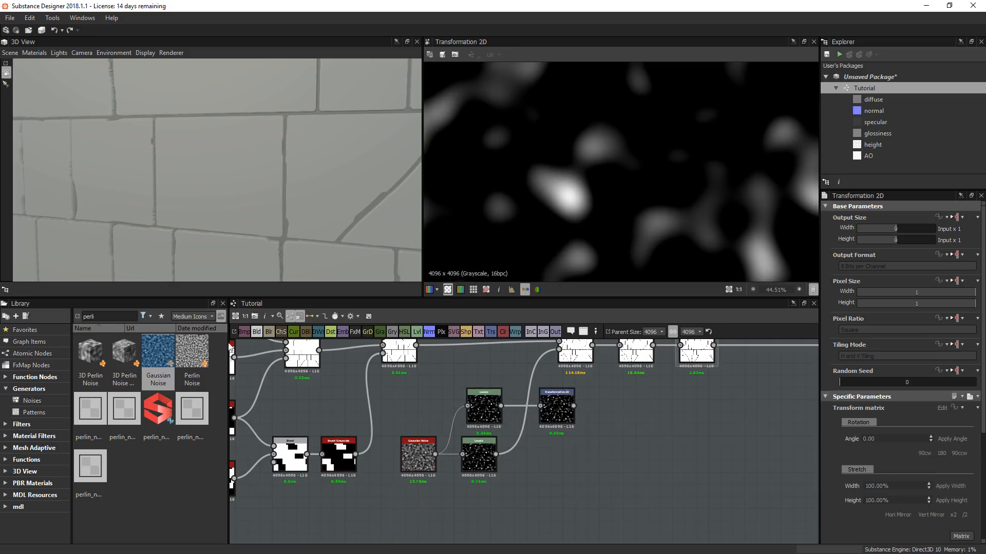
- Add a Blend node with the Transformation 2D output as foreground and the original Levels output as background
click(259, 335)
drag(543, 444, 640, 446)
drag(495, 455, 602, 442)
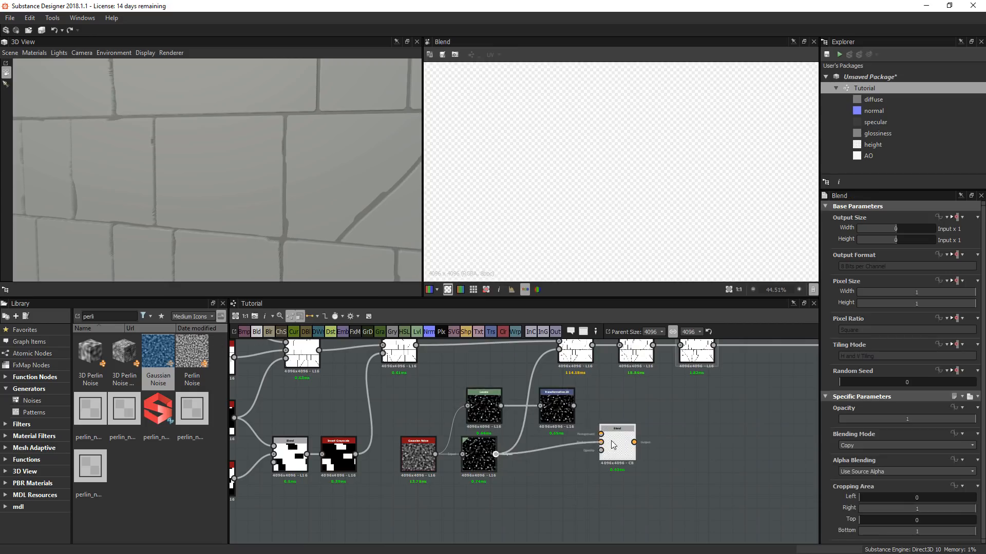
drag(573, 406, 601, 434)
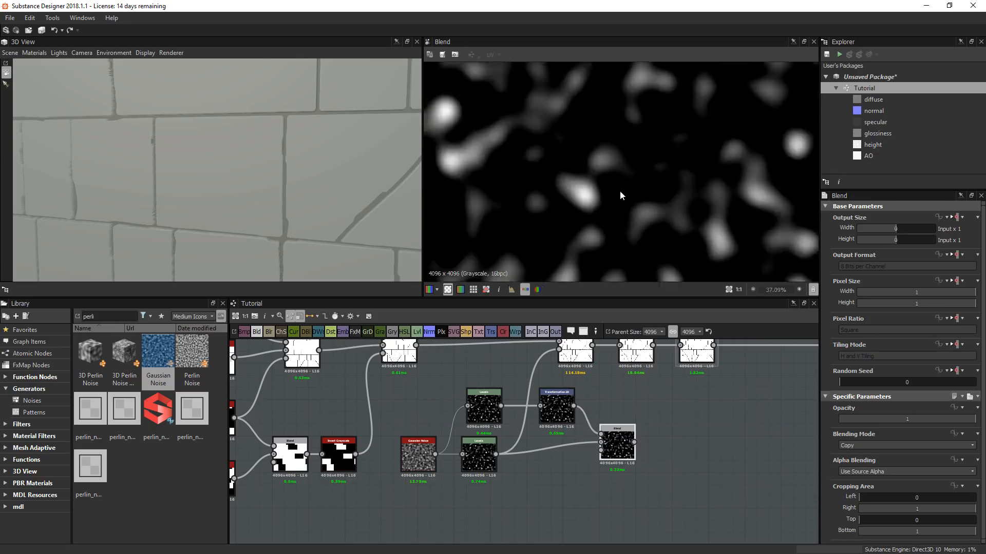
- Set the new Blend node's blending mode to Add Sub
scroll(620, 195, down, 5)
click(877, 446)
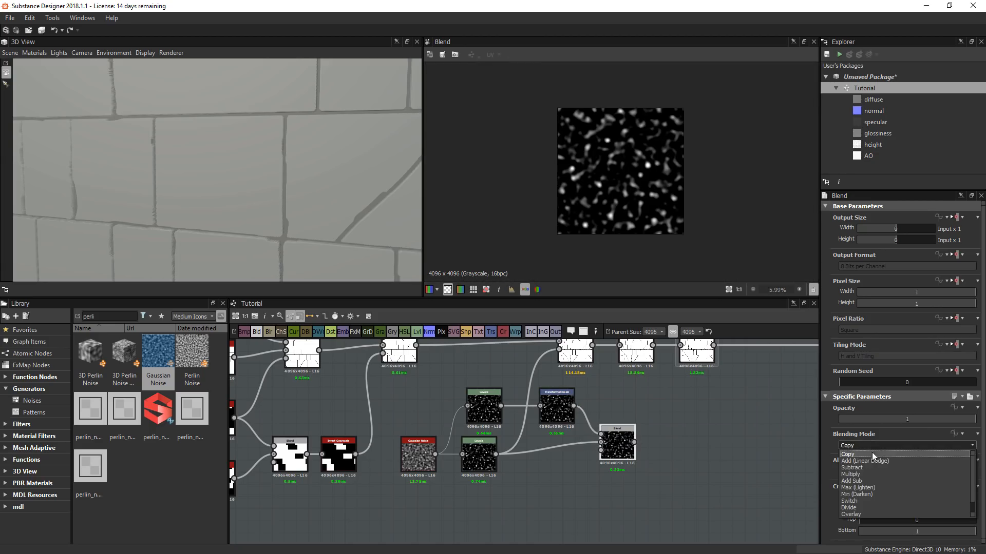
click(864, 480)
- Connect the new Blend output to the Slope Blur Grayscale's slope input and preview the result through to the Histogram Scan
scroll(631, 215, up, 3)
middle_drag(621, 462, 585, 516)
drag(598, 496, 522, 403)
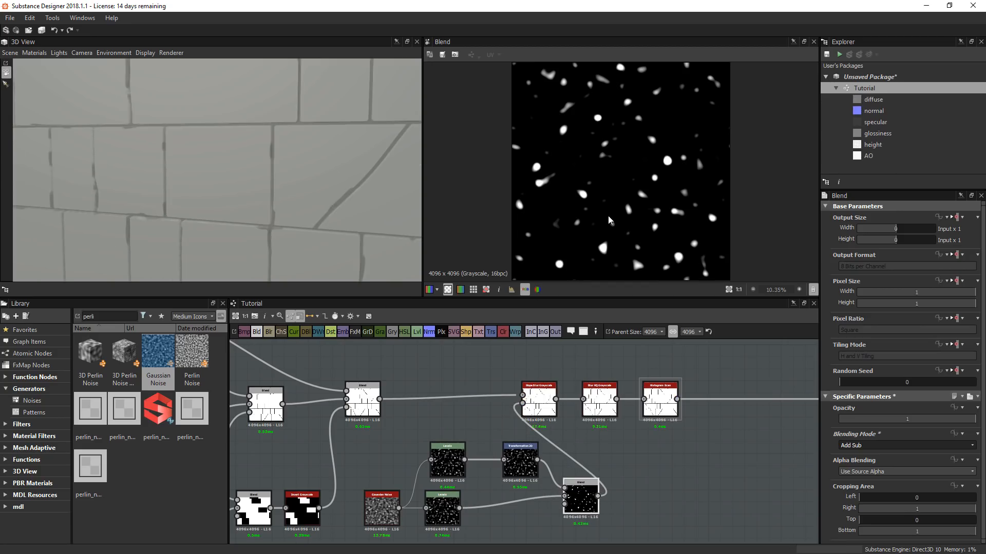
double_click(539, 401)
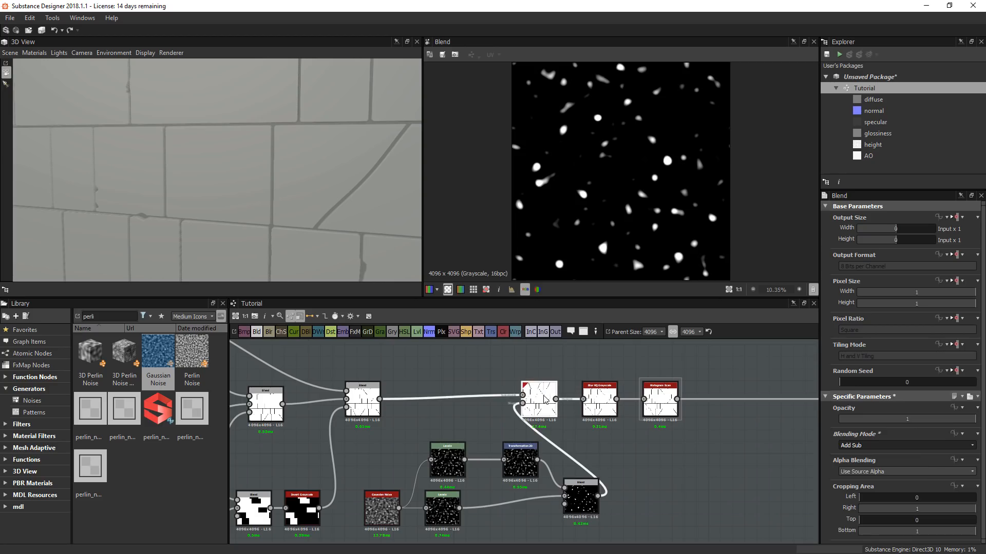
scroll(607, 211, up, 4)
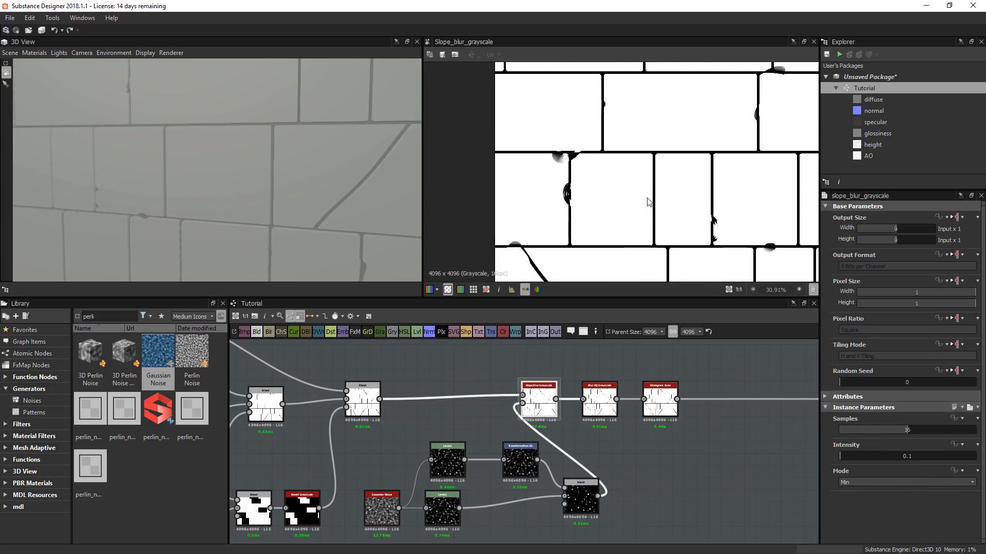
double_click(613, 388)
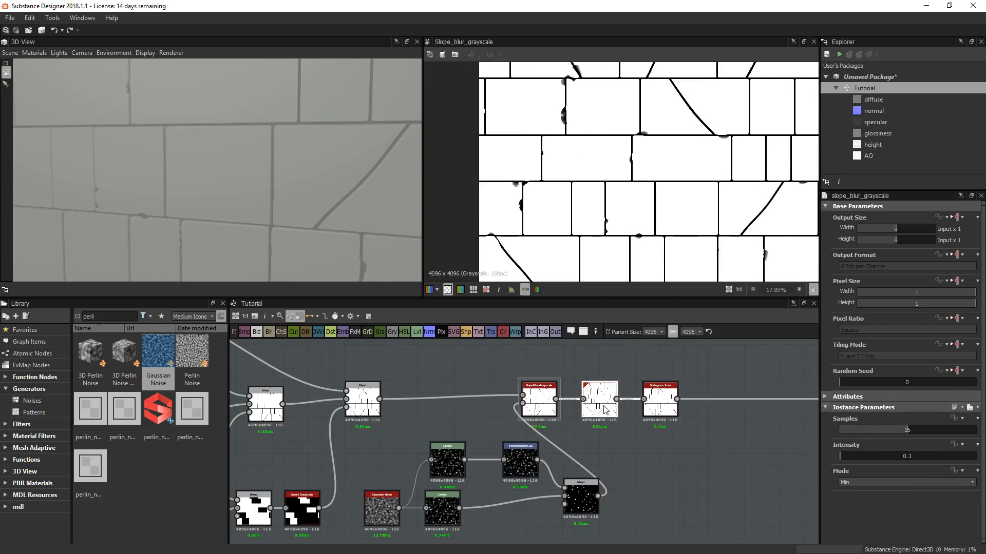
click(669, 408)
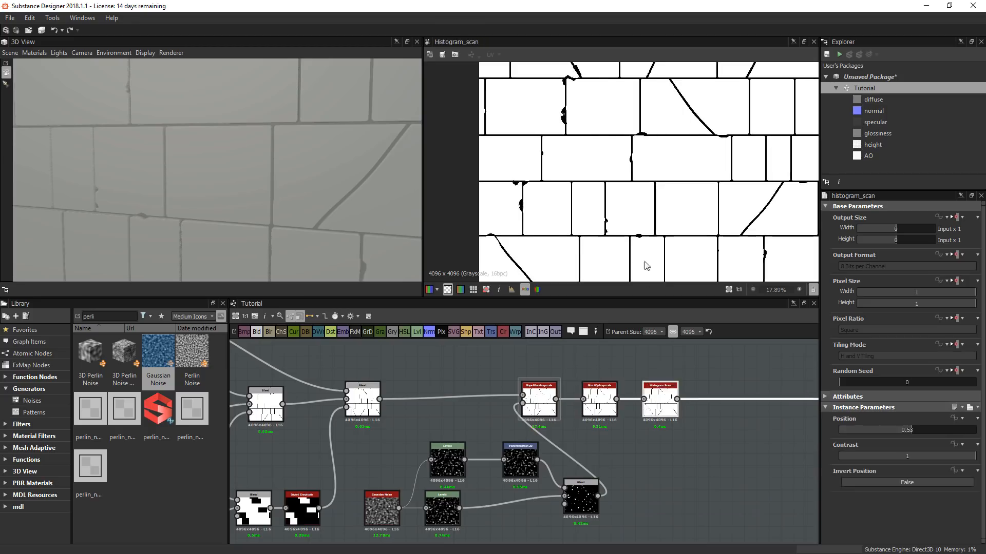
- Rotate the Transformation 2D noise about a quarter turn while previewing the Blend output
scroll(624, 410, up, 2)
middle_drag(585, 498, 607, 460)
double_click(624, 409)
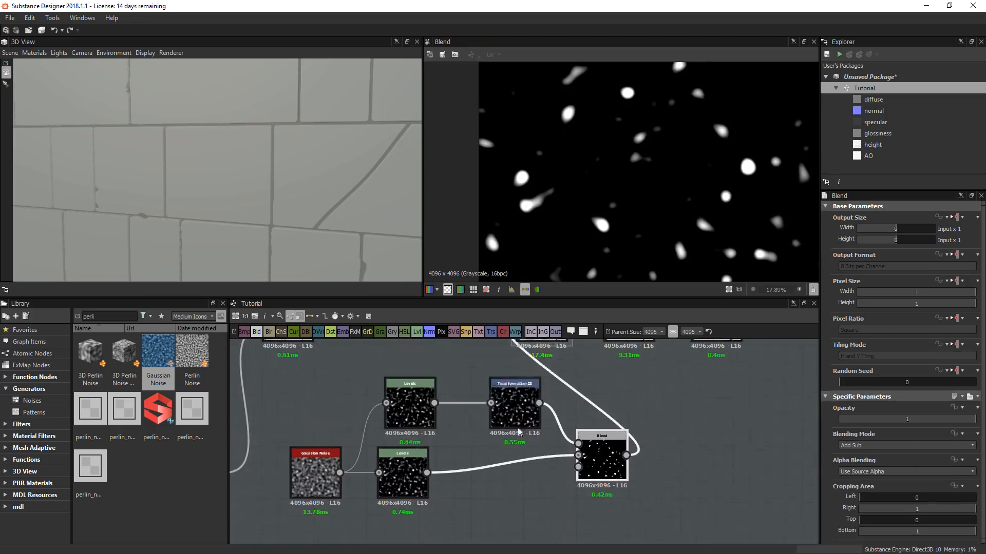
double_click(515, 406)
drag(720, 177, 646, 260)
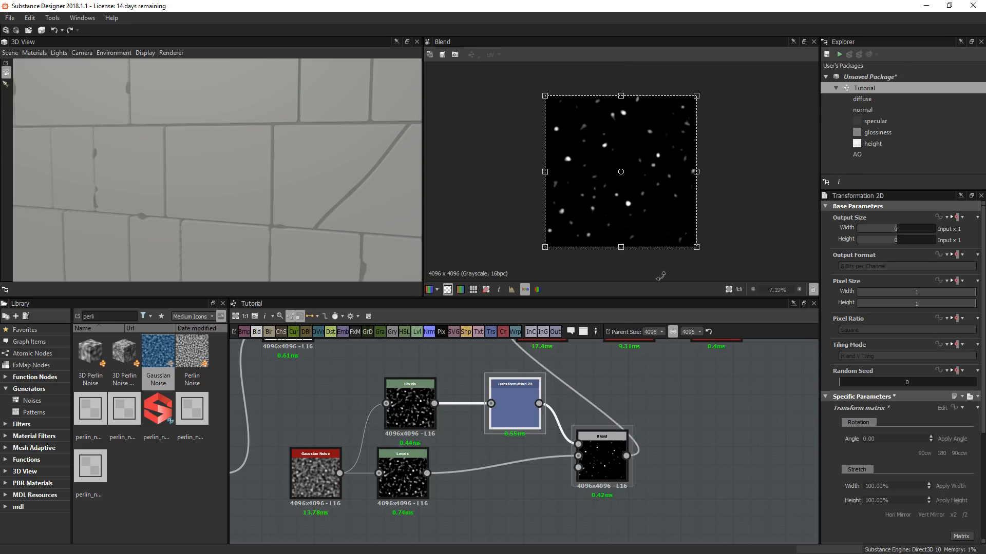
- Switch the noise Blend node to Add (Linear Dodge) mode and preview its effect in the Slope Blur Grayscale node
click(601, 467)
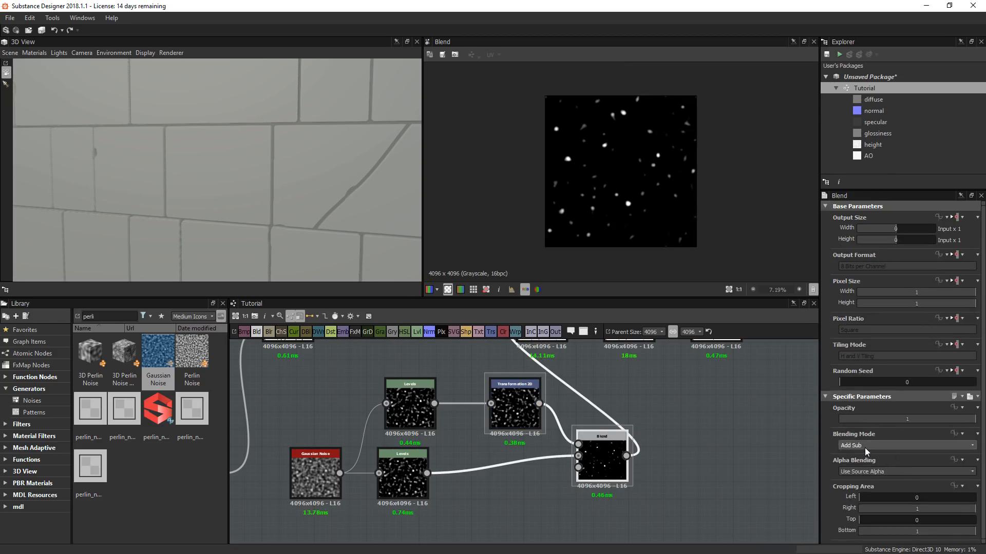
click(865, 447)
click(861, 465)
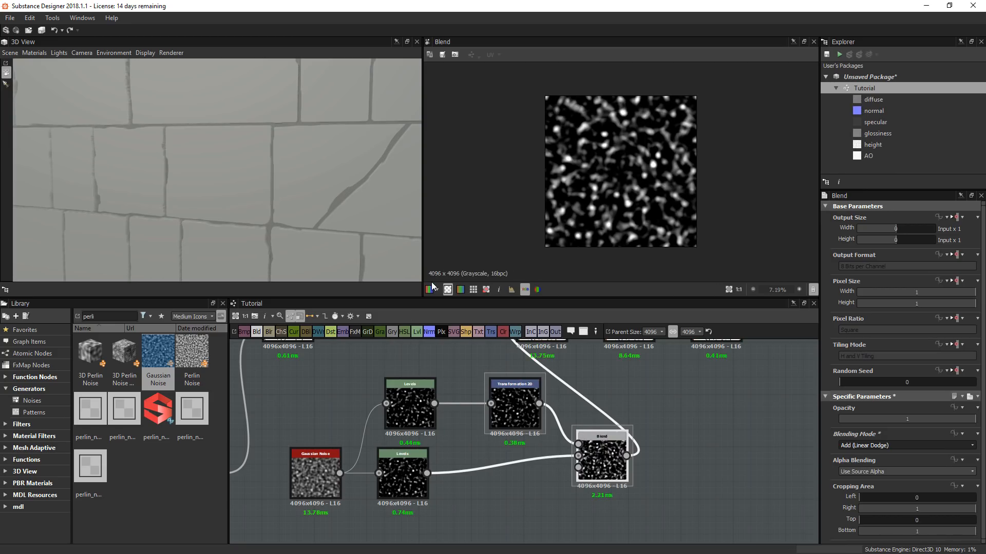
scroll(660, 165, up, 5)
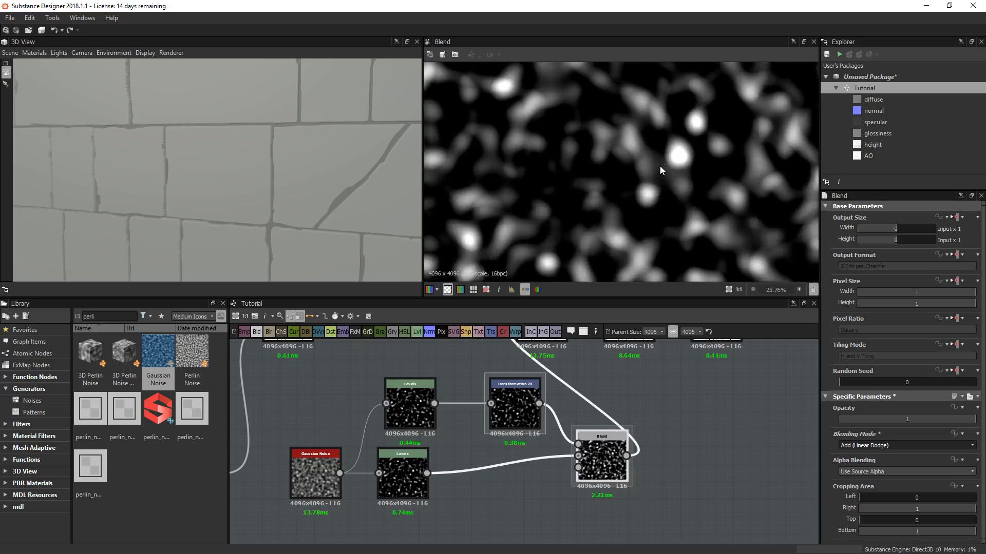
scroll(660, 166, down, 2)
scroll(618, 442, down, 3)
double_click(570, 408)
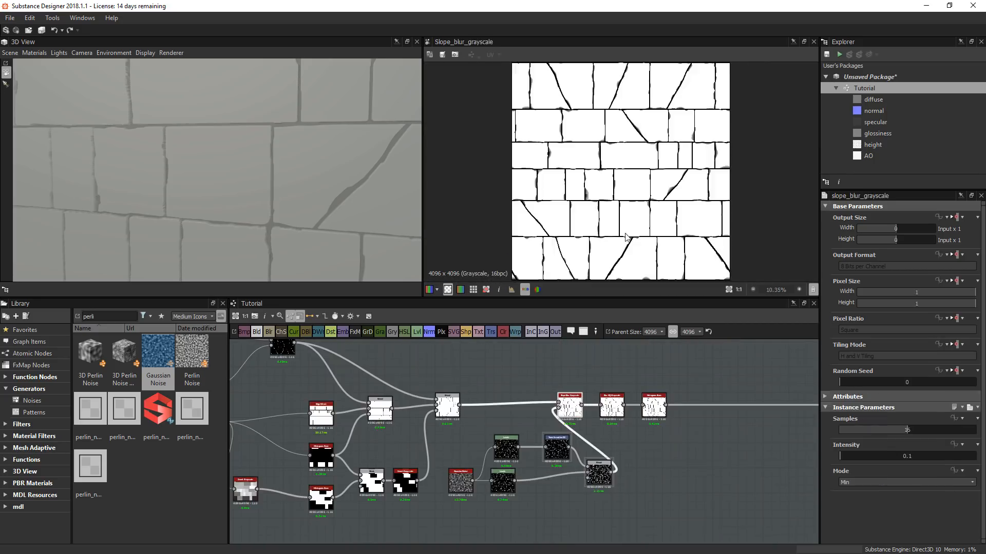
- Preview the Blur HQ Grayscale and Histogram Scan results to check the chipped brick edges
double_click(616, 406)
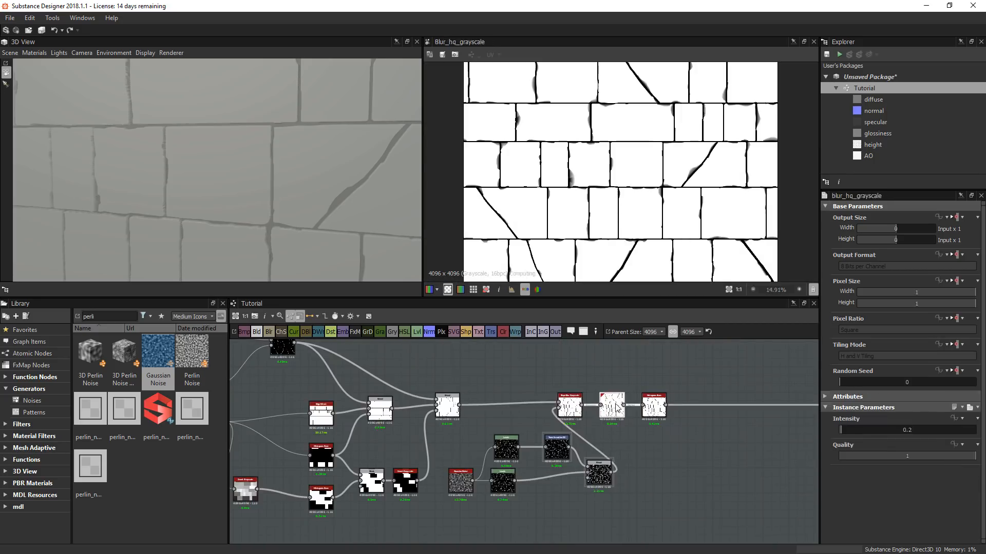
double_click(654, 407)
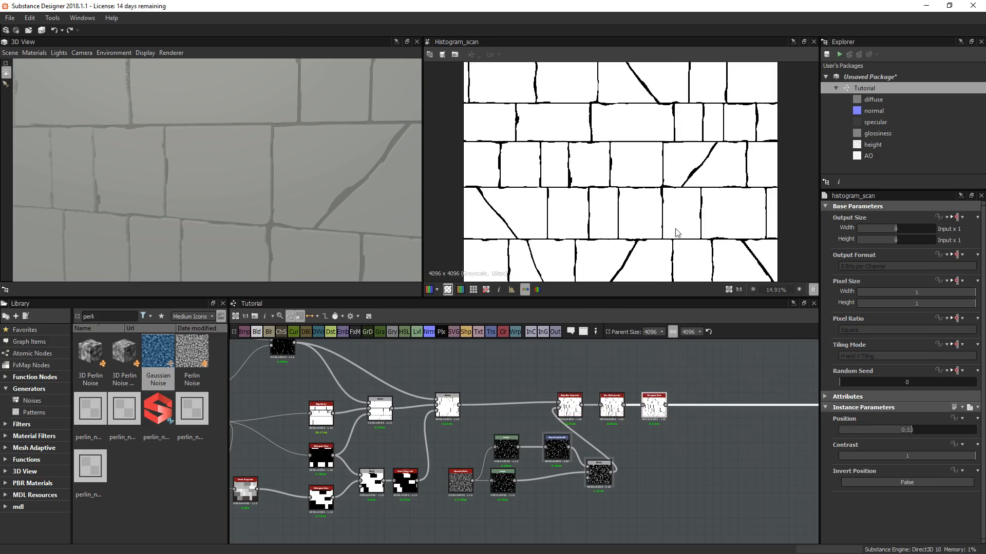
middle_drag(668, 171, 645, 184)
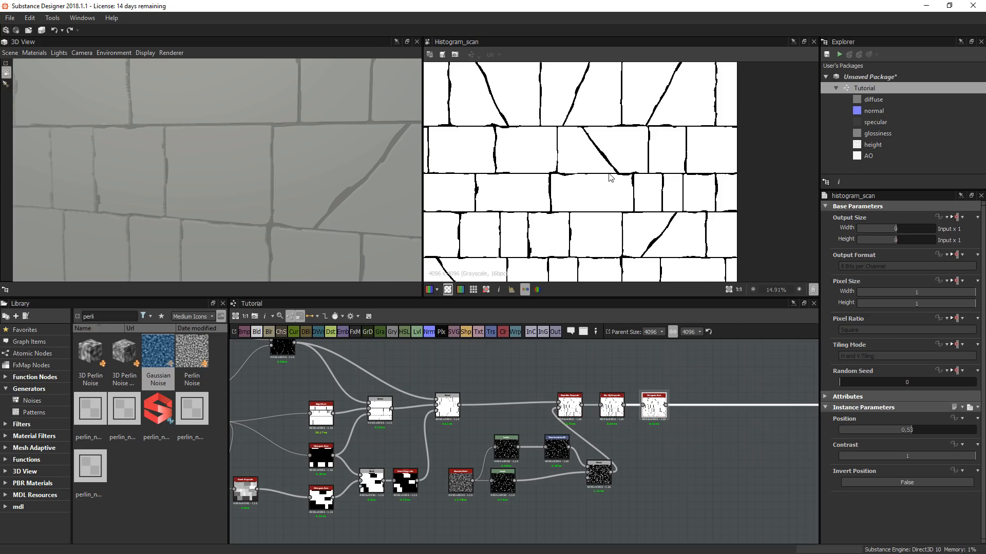
scroll(610, 177, down, 1)
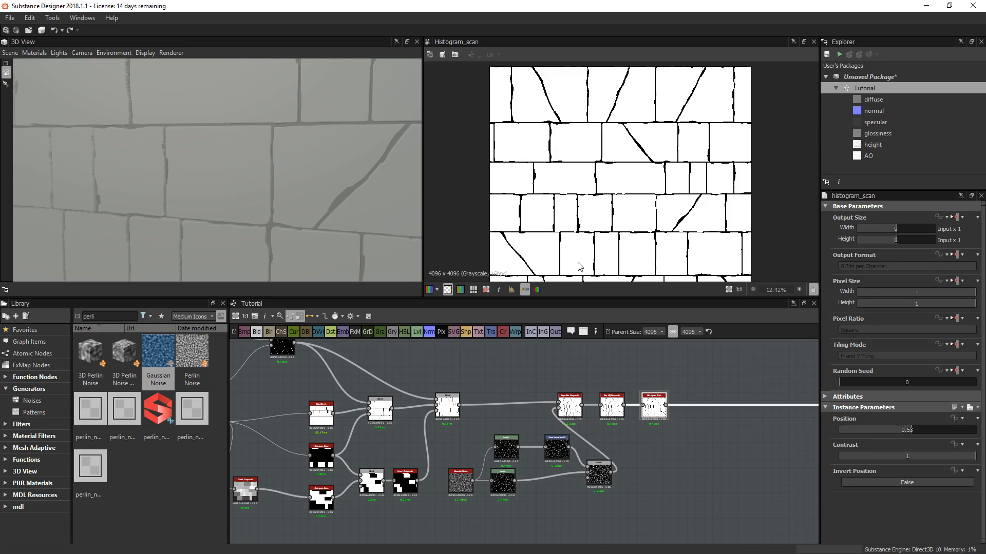
- Move the Slope Blur Grayscale chain and its noise nodes further from the Blend node, then inspect the Histogram Scan preview
middle_drag(604, 386, 473, 391)
drag(408, 387, 595, 421)
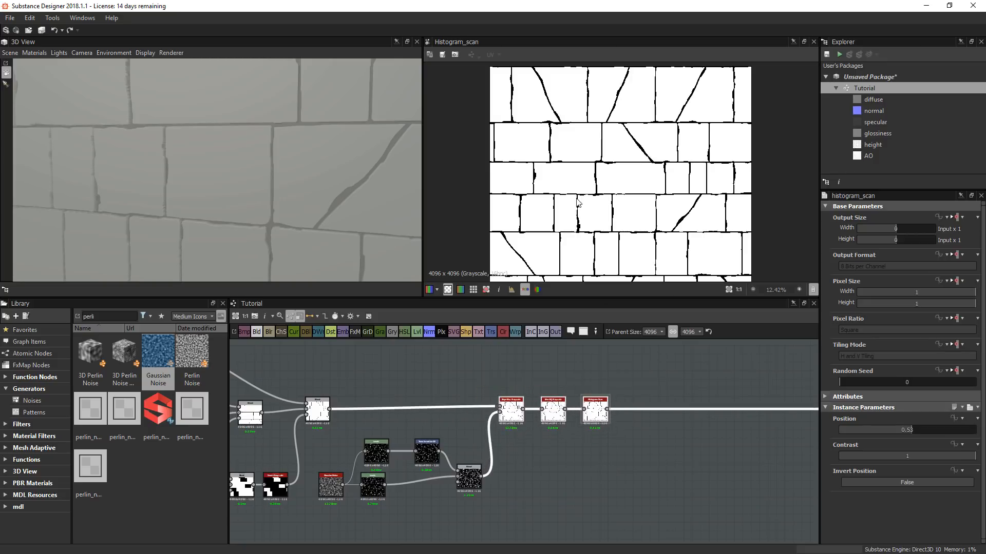
scroll(507, 441, down, 2)
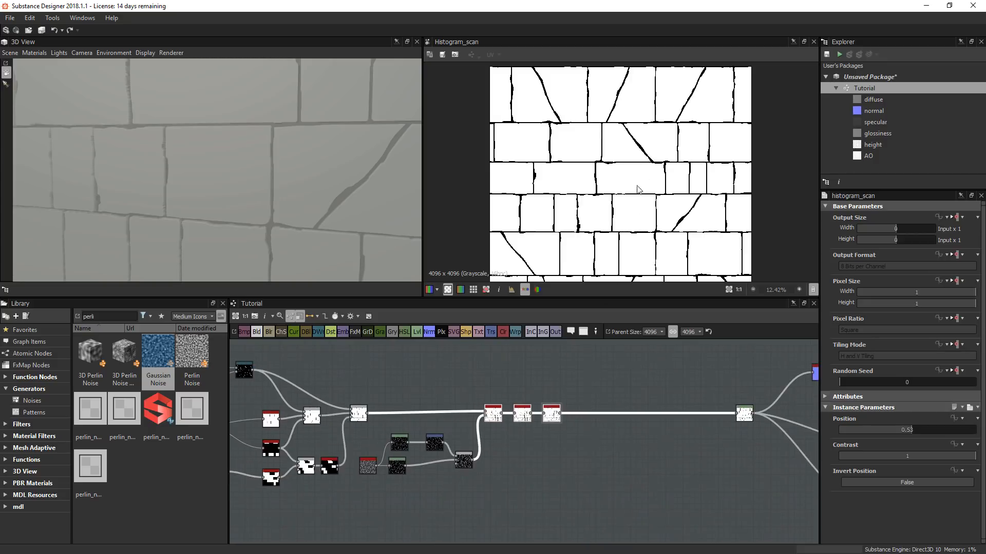
scroll(661, 189, down, 2)
scroll(661, 189, up, 3)
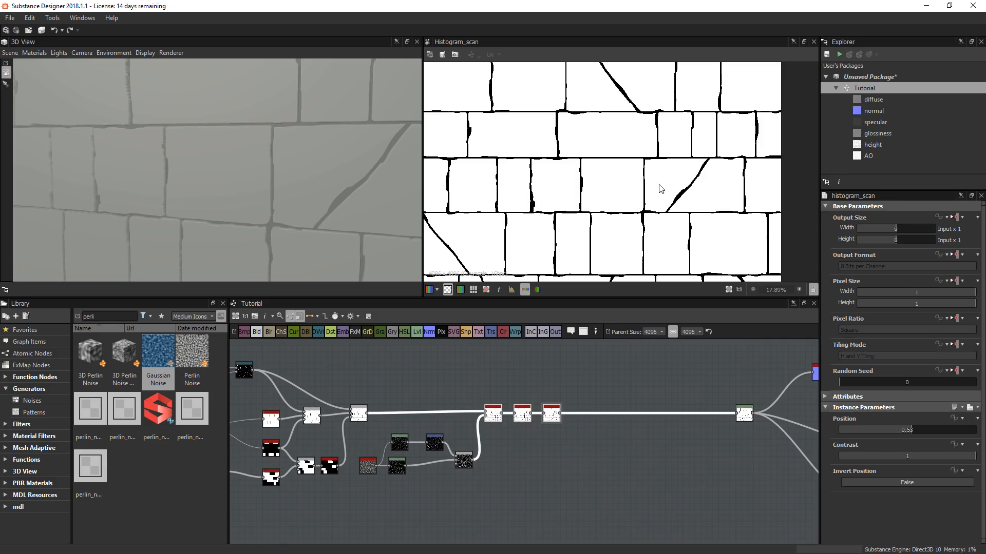
middle_drag(468, 397, 488, 377)
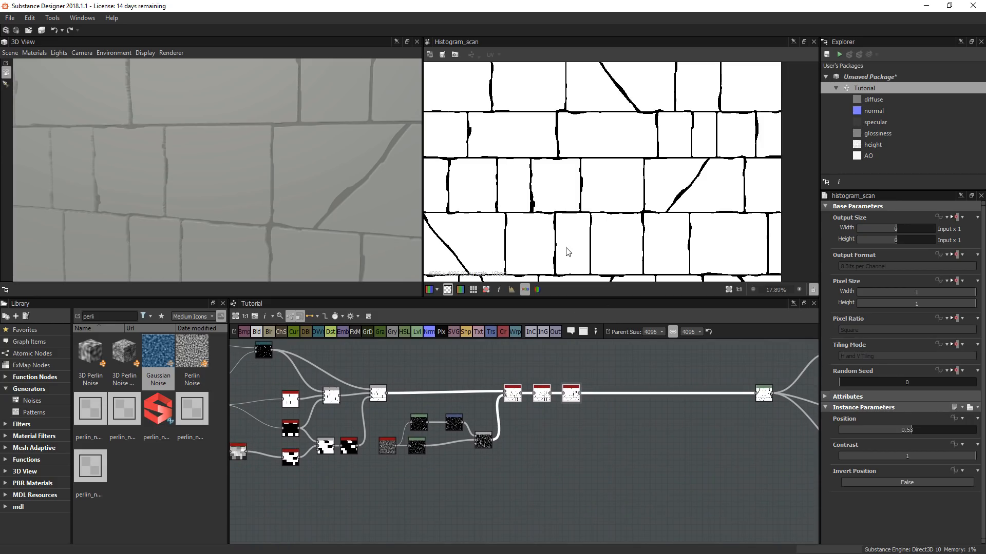
scroll(564, 229, up, 3)
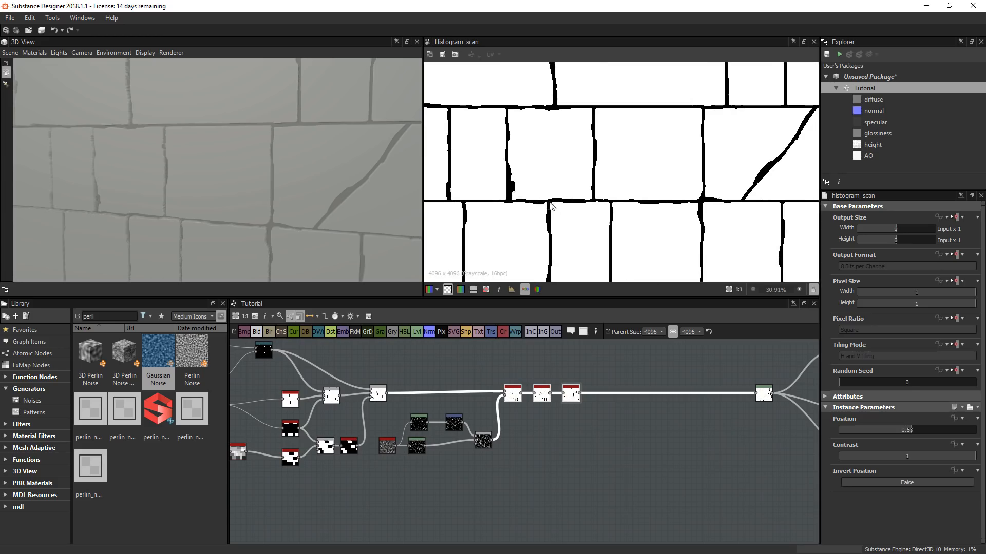
scroll(639, 202, down, 3)
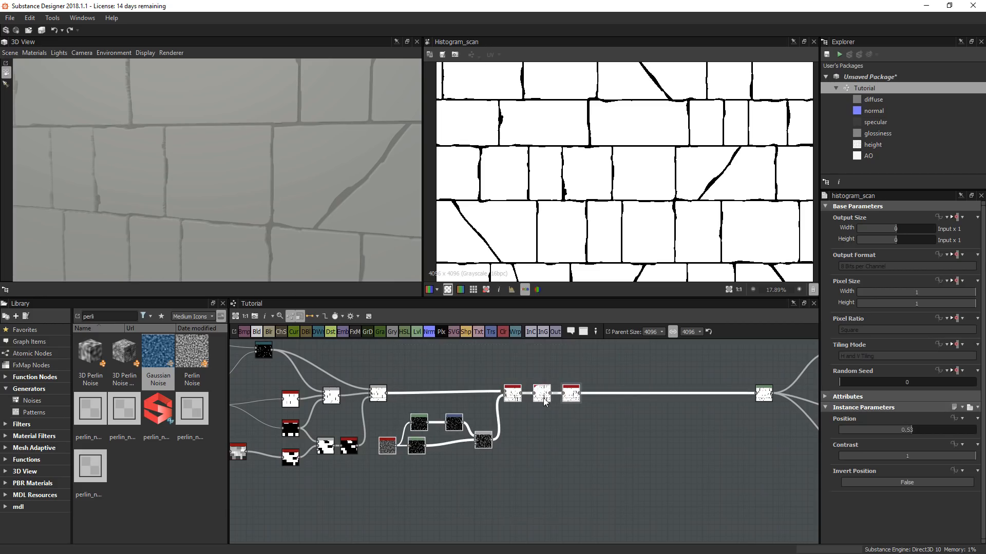
- Spread the node groups apart to open space between the brick pattern Blend and Slope Blur Grayscale, placing the noise nodes lower
drag(542, 399, 600, 405)
drag(566, 502, 436, 414)
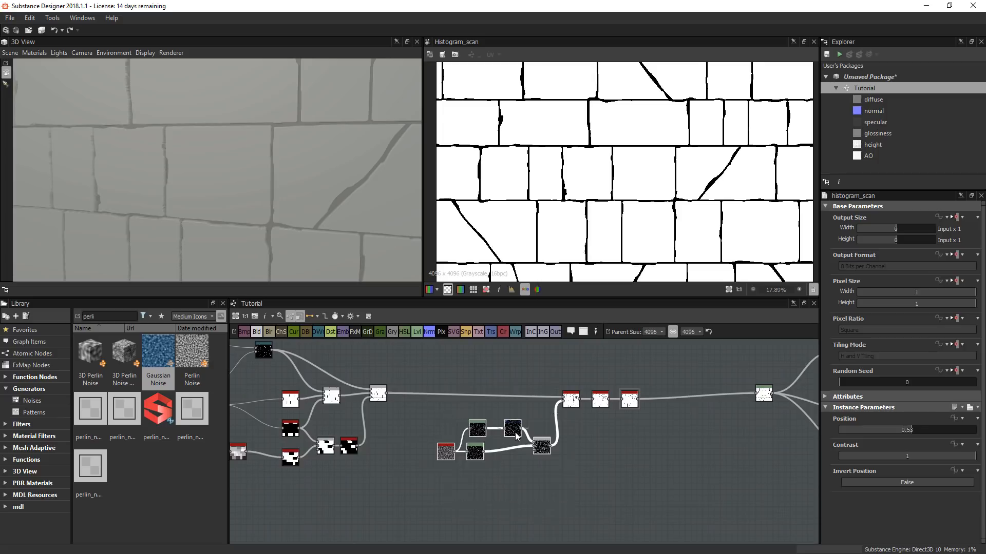
drag(515, 433, 515, 492)
click(360, 440)
middle_drag(359, 440, 558, 443)
scroll(544, 468, down, 2)
drag(580, 511, 352, 350)
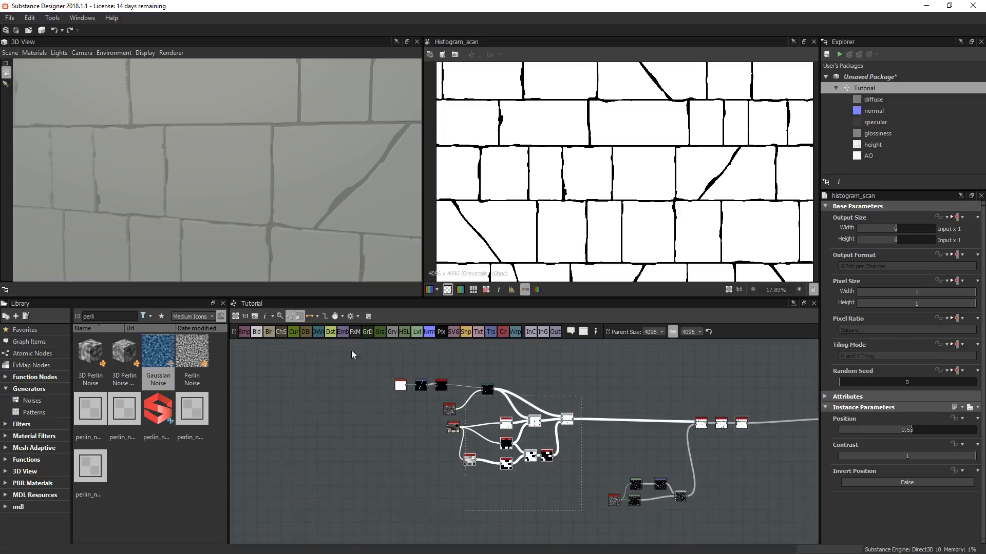
drag(563, 419, 507, 416)
click(572, 445)
scroll(533, 427, up, 3)
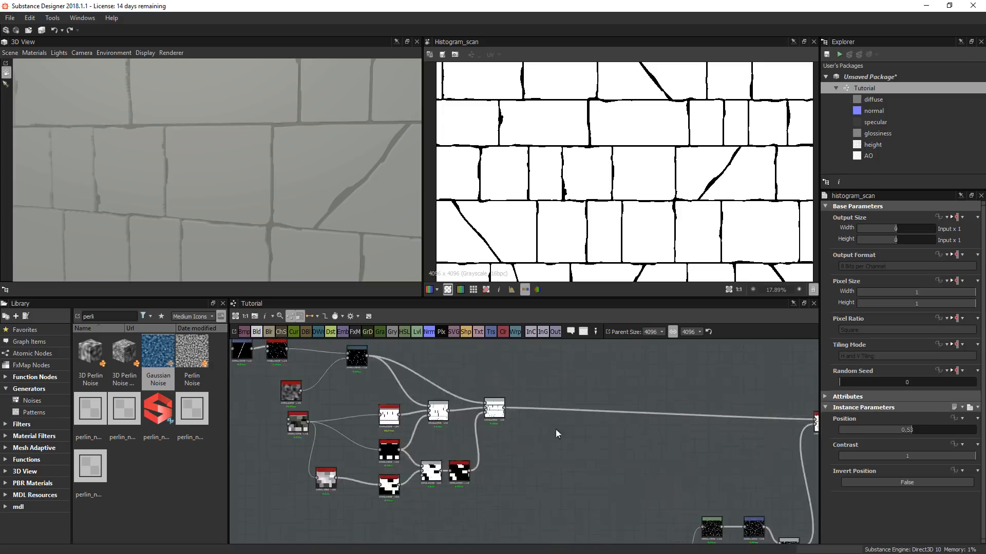
- Add a Vector Morph Grayscale node and insert it between the brick pattern Blend and the Slope Blur Grayscale
middle_drag(612, 438, 493, 438)
key(space)
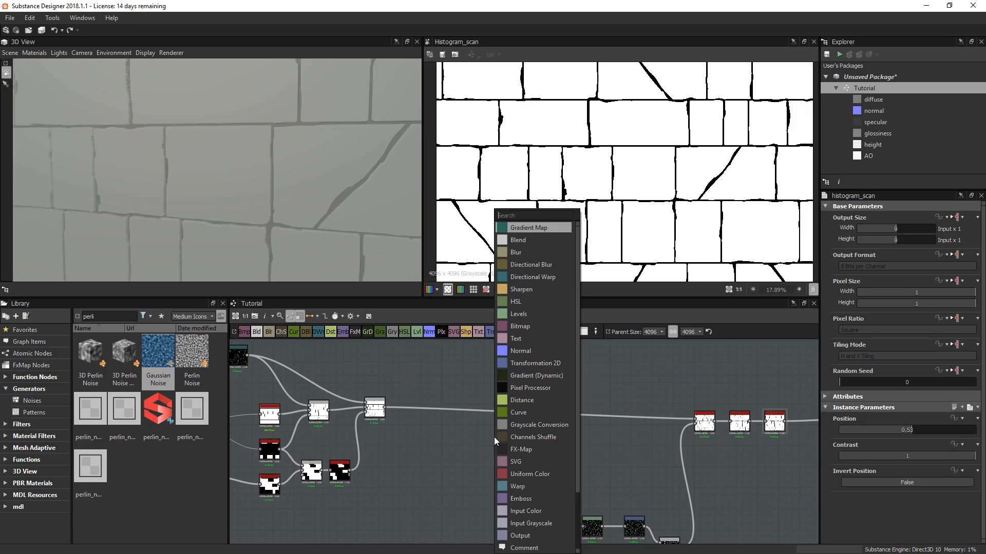
text(morp)
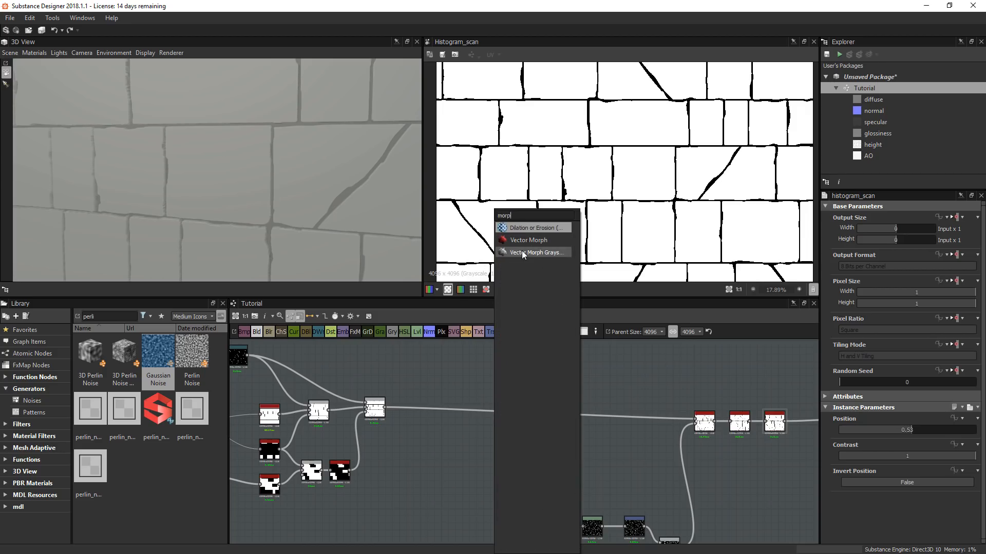
click(523, 254)
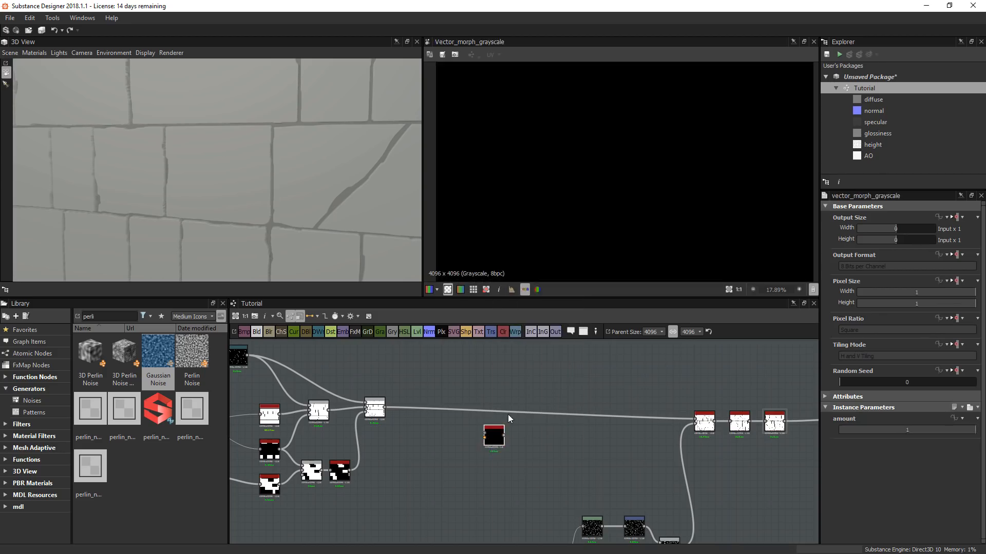
scroll(421, 408, up, 4)
drag(345, 407, 595, 359)
middle_drag(536, 400, 381, 416)
scroll(381, 416, down, 3)
drag(441, 394, 645, 432)
drag(429, 396, 446, 428)
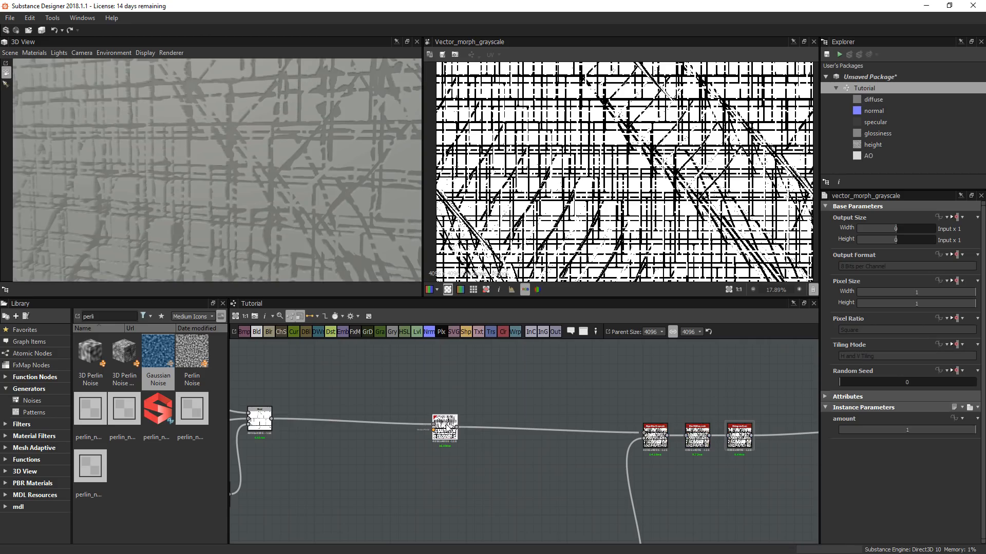
- Add a Gaussian Noise feeding a Normal node and connect the Normal output to the Vector Morph Grayscale's Vector Field input
scroll(424, 433, up, 5)
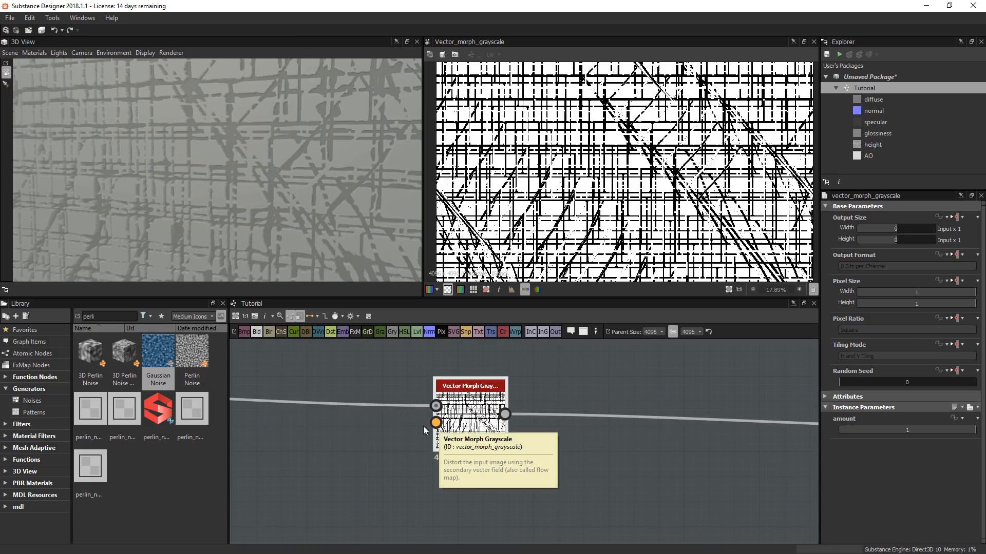
drag(159, 360, 267, 492)
middle_drag(241, 482, 393, 430)
drag(392, 434, 256, 485)
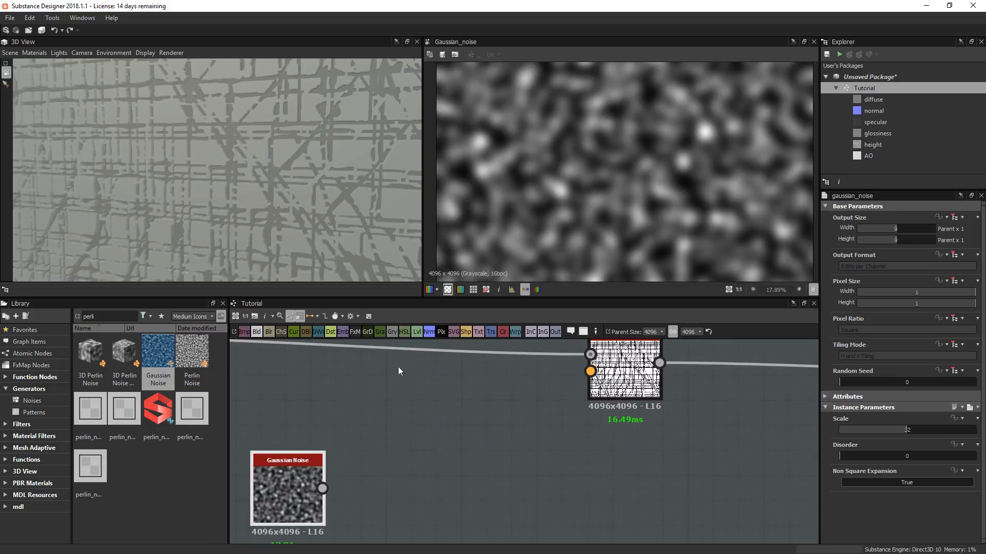
click(430, 332)
double_click(402, 494)
drag(448, 488, 591, 370)
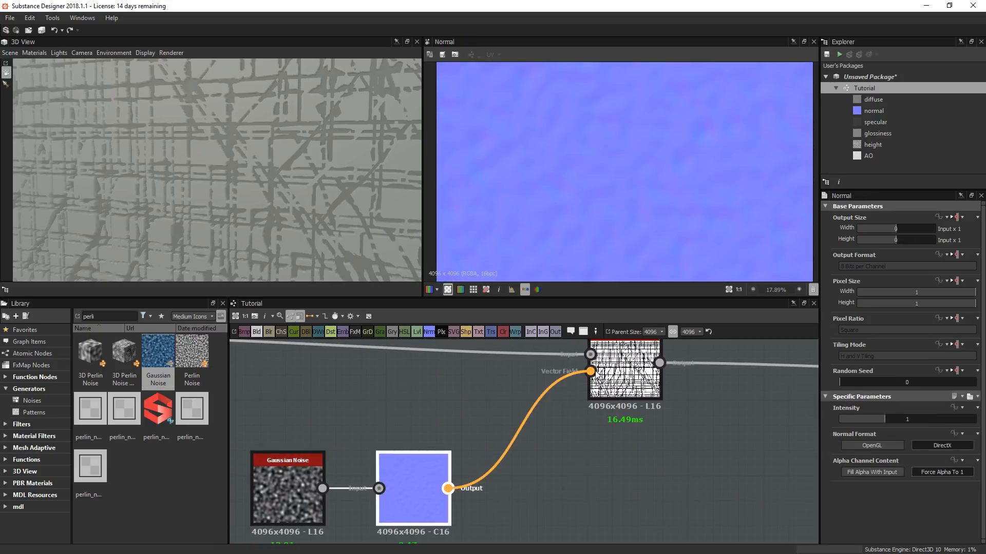
- Preview the Vector Morph Grayscale and set the new Gaussian Noise's scale to 8
double_click(630, 364)
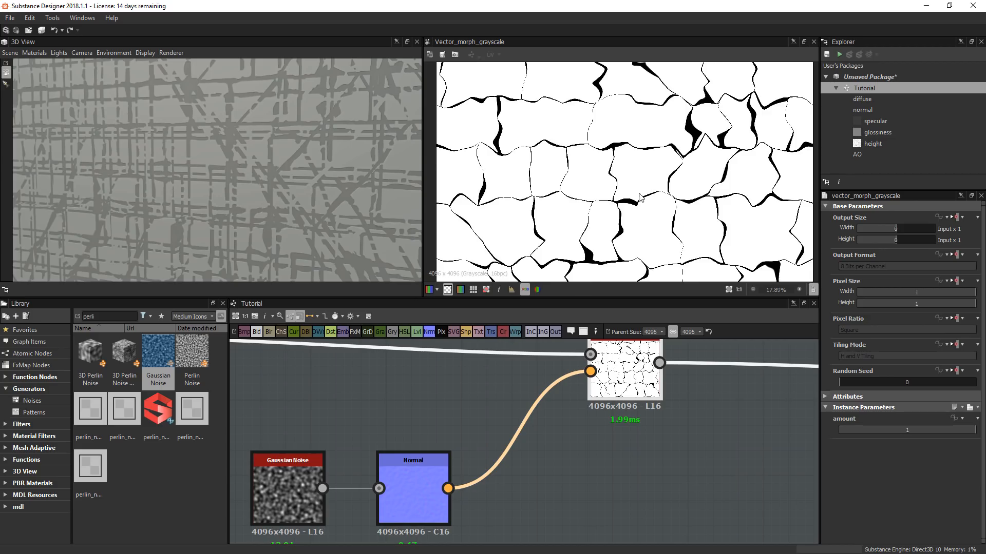
scroll(659, 177, down, 3)
click(282, 486)
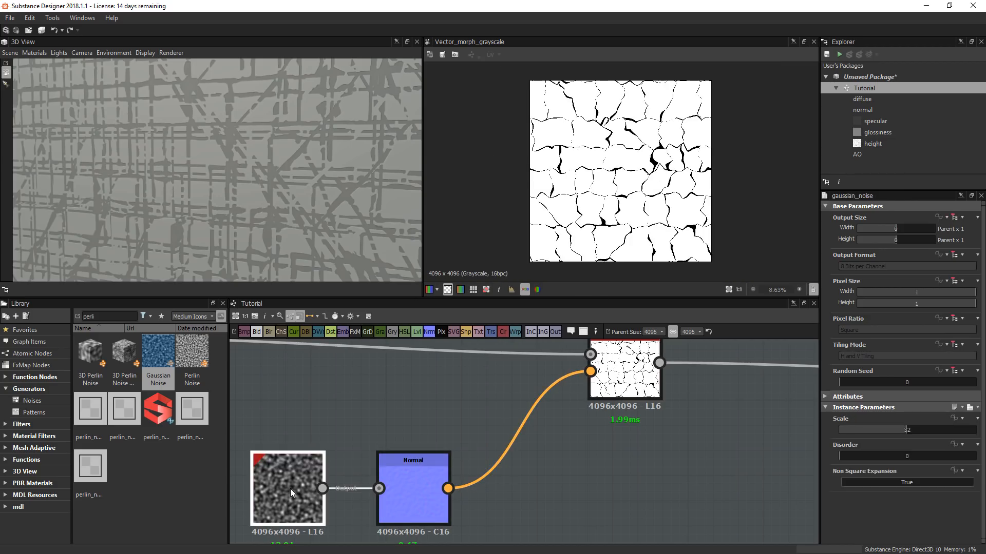
drag(906, 432, 855, 430)
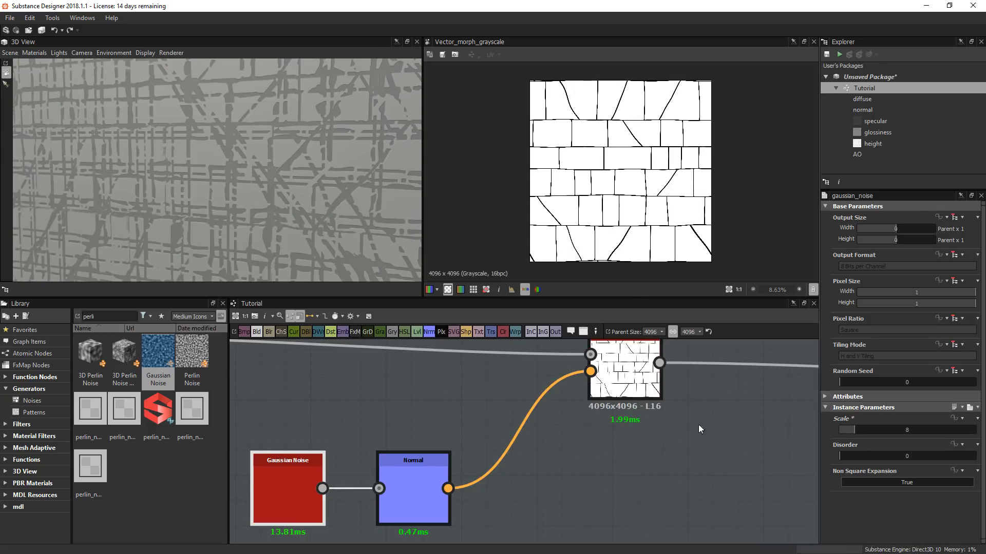
- Set the Vector Morph Grayscale amount to 0.55 and check the distortion of the brick lines
click(667, 441)
middle_drag(665, 443, 577, 479)
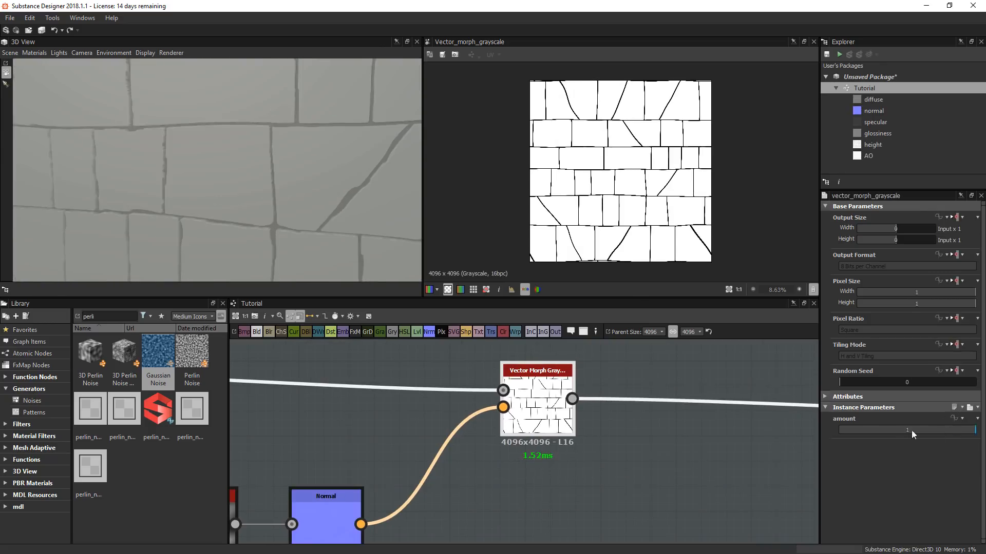
mouse_move(911, 430)
mouse_down()
mouse_move(873, 432)
mouse_move(912, 431)
mouse_up()
scroll(661, 156, up, 4)
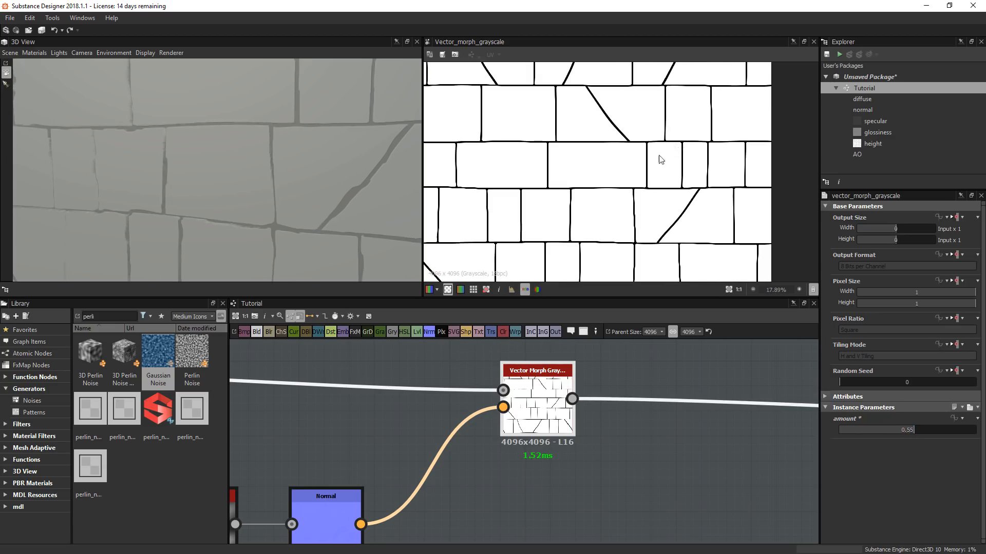
scroll(610, 198, up, 5)
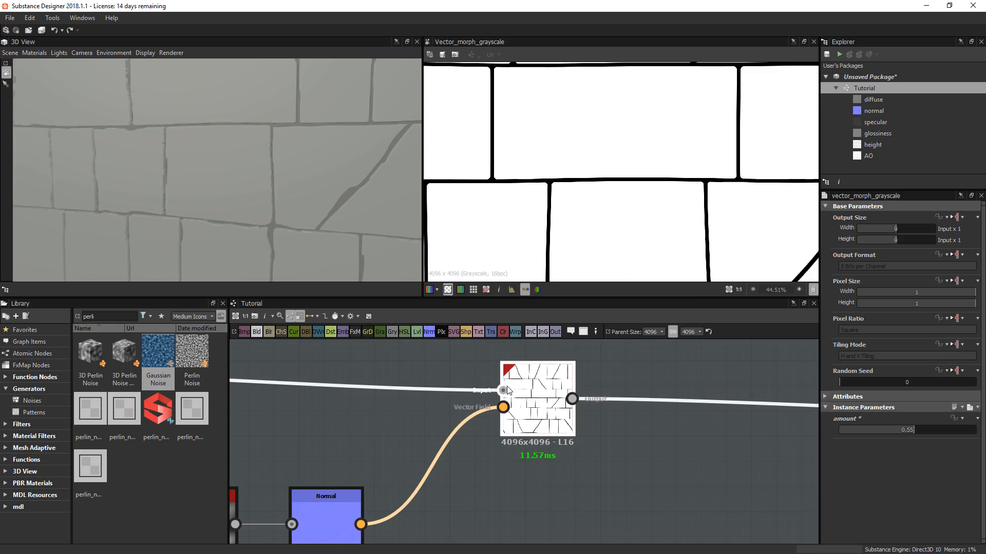
scroll(673, 174, down, 6)
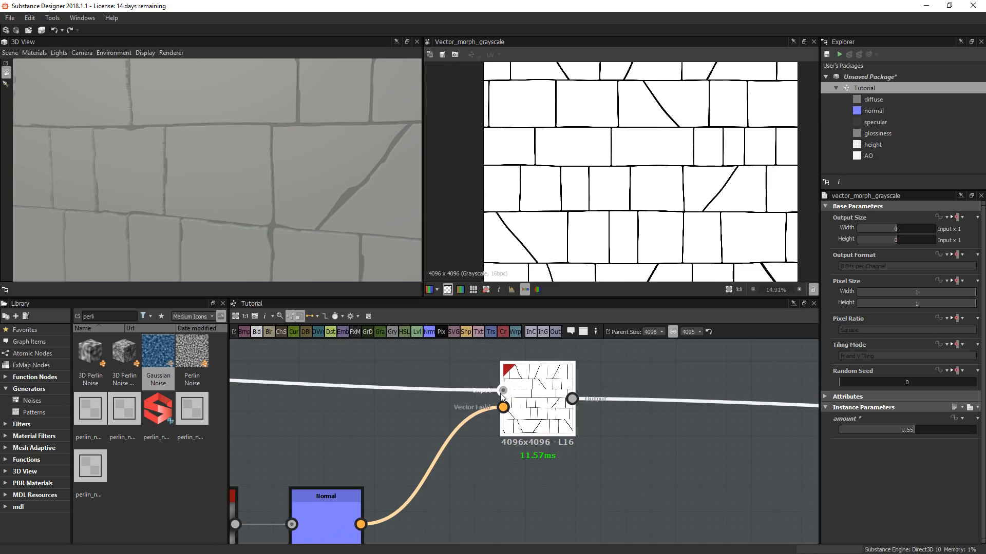
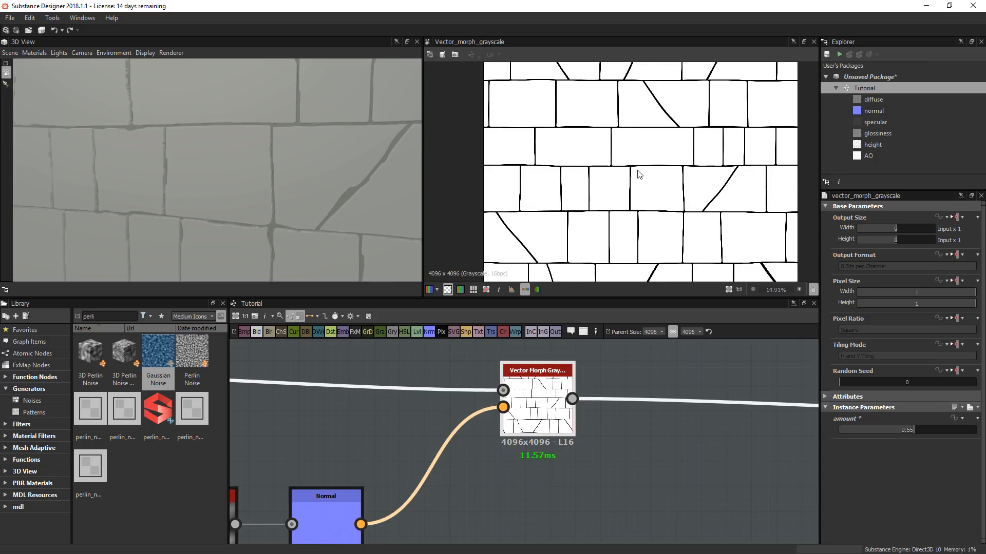
- Preview the Blur HQ Grayscale and Histogram Scan nodes to examine the morphed brick edges across the pattern
scroll(639, 175, down, 3)
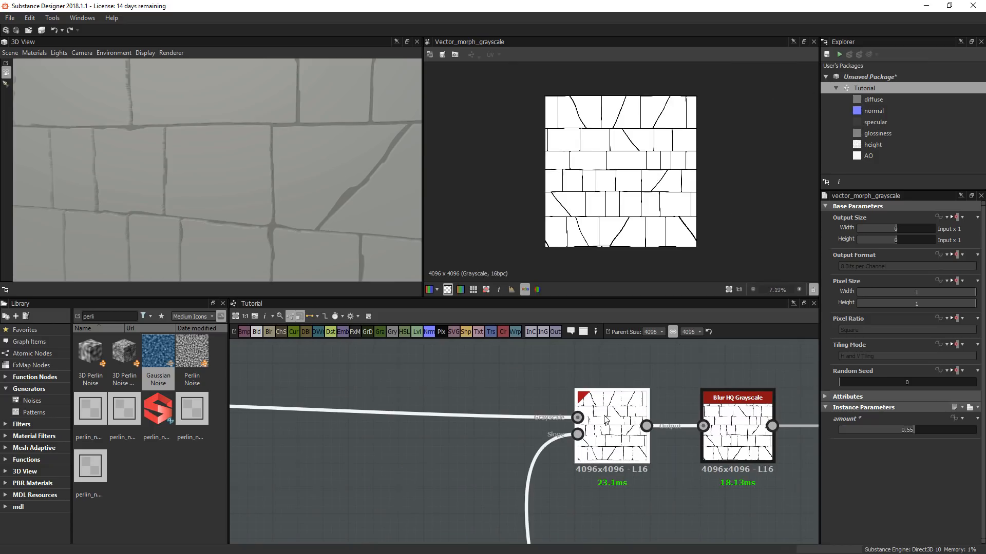
double_click(735, 427)
middle_drag(613, 443, 308, 423)
double_click(558, 419)
scroll(574, 180, up, 5)
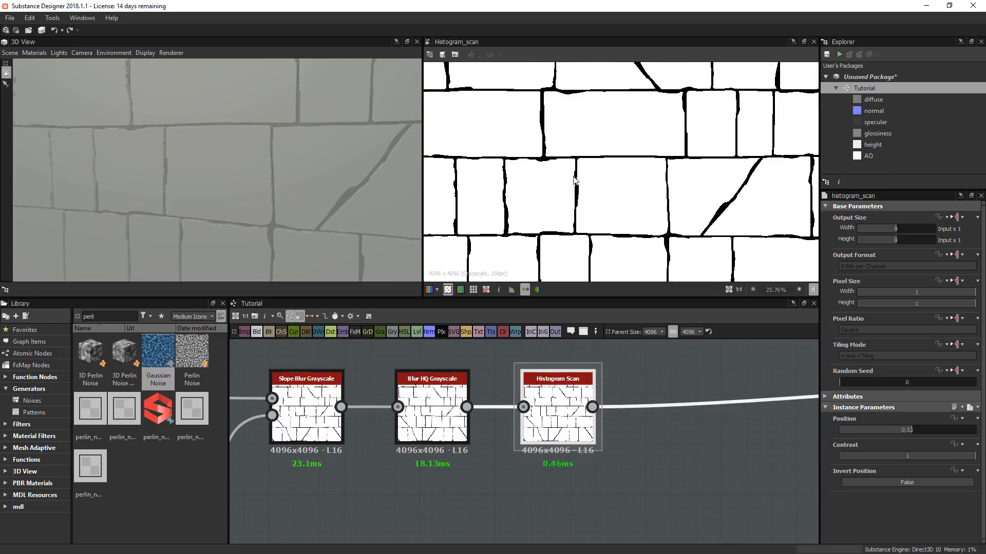
scroll(706, 154, down, 5)
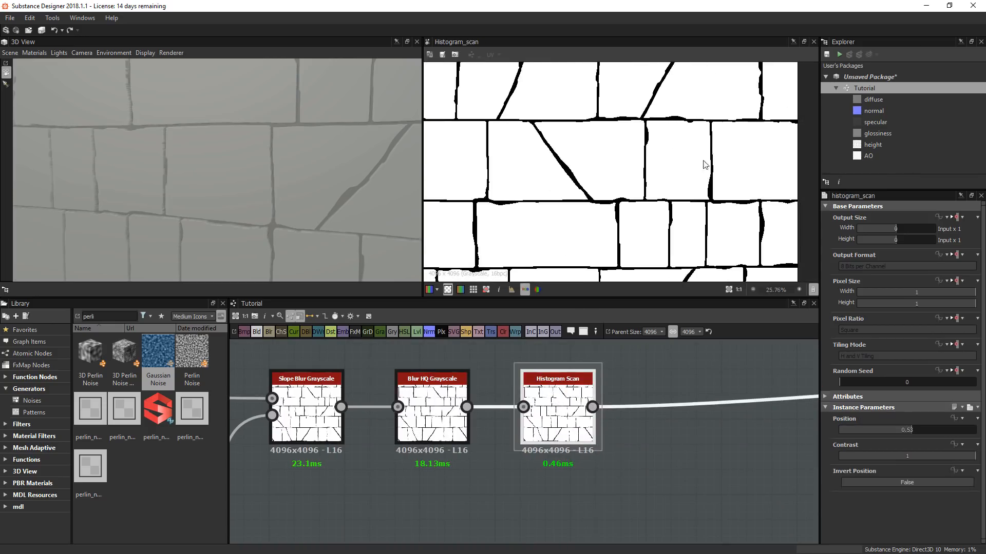
scroll(564, 136, up, 5)
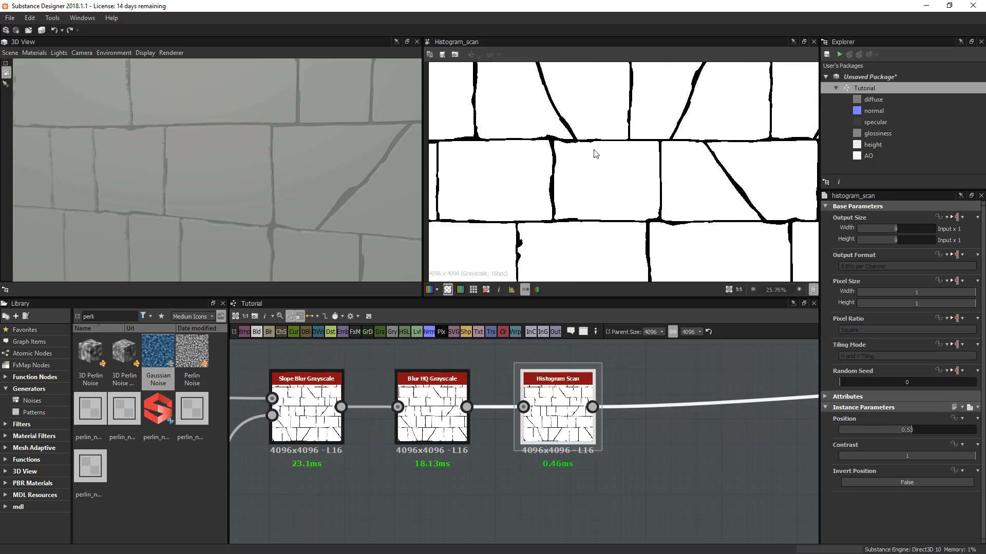
scroll(599, 154, down, 5)
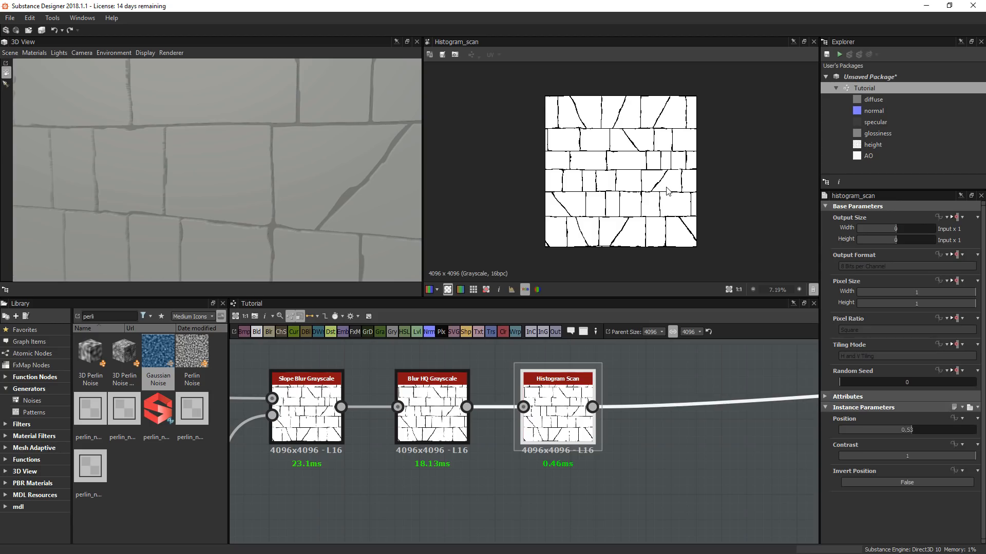
scroll(637, 214, up, 4)
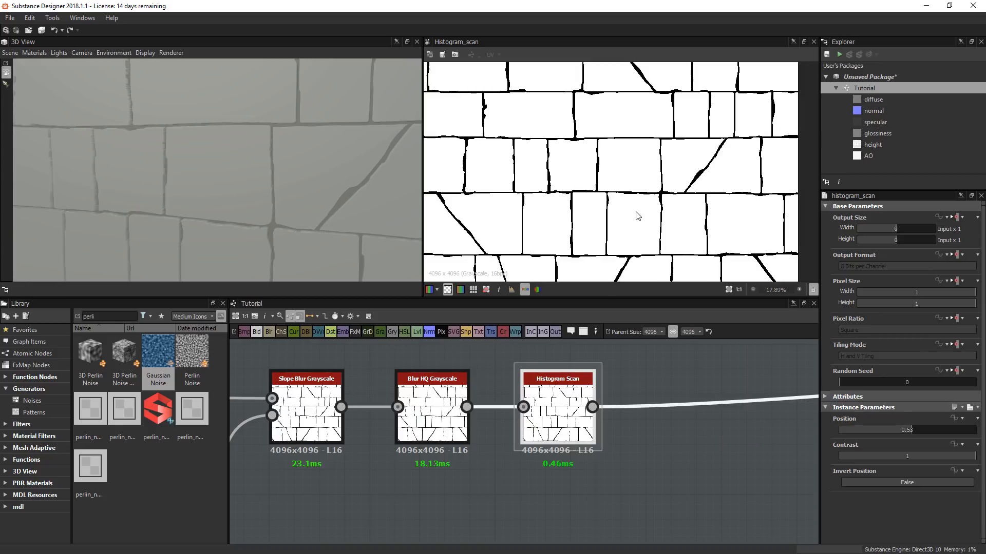
scroll(481, 461, down, 5)
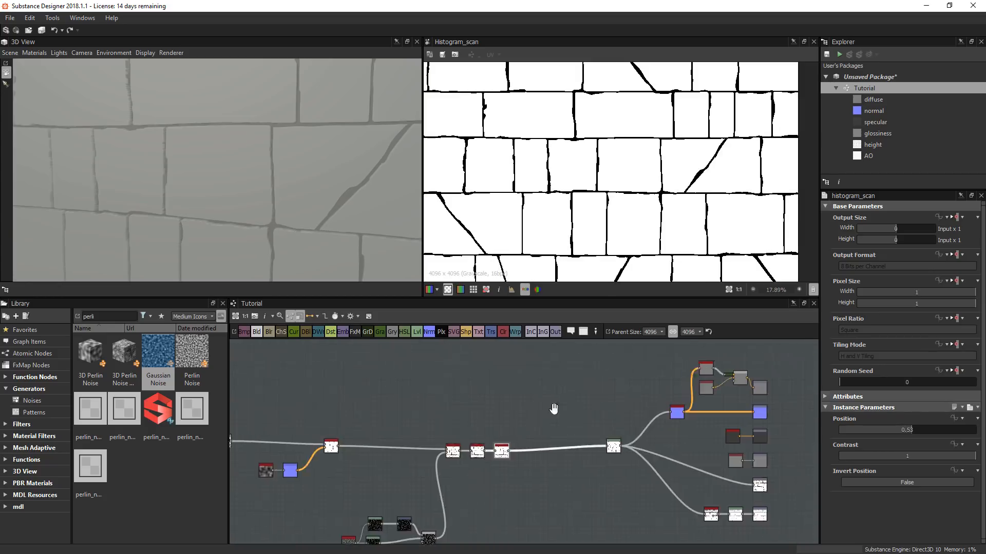
- Move the Vector Morph Grayscale group nearer its source nodes and shift the brick network away from the final Levels and output nodes
drag(478, 459, 382, 450)
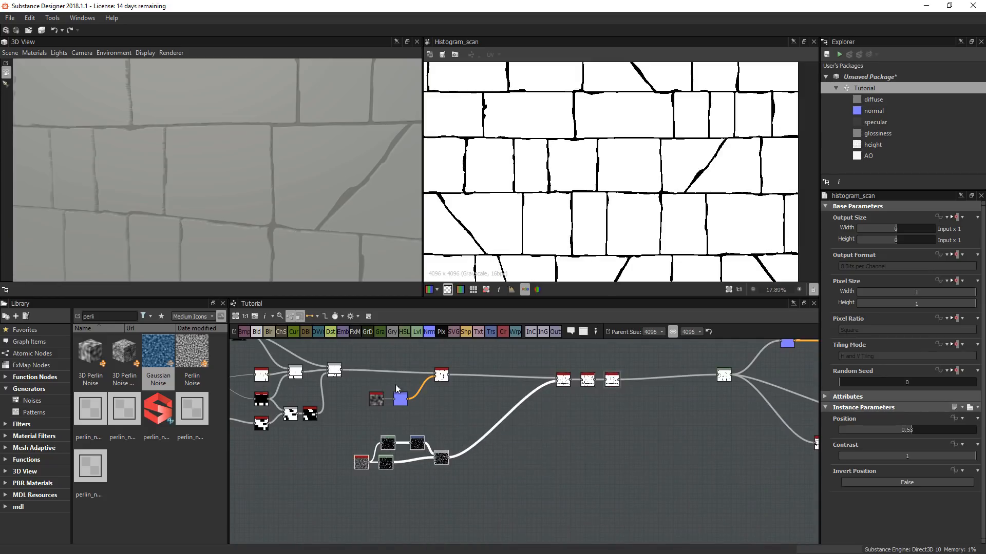
drag(455, 412, 378, 363)
drag(443, 379, 409, 378)
click(587, 380)
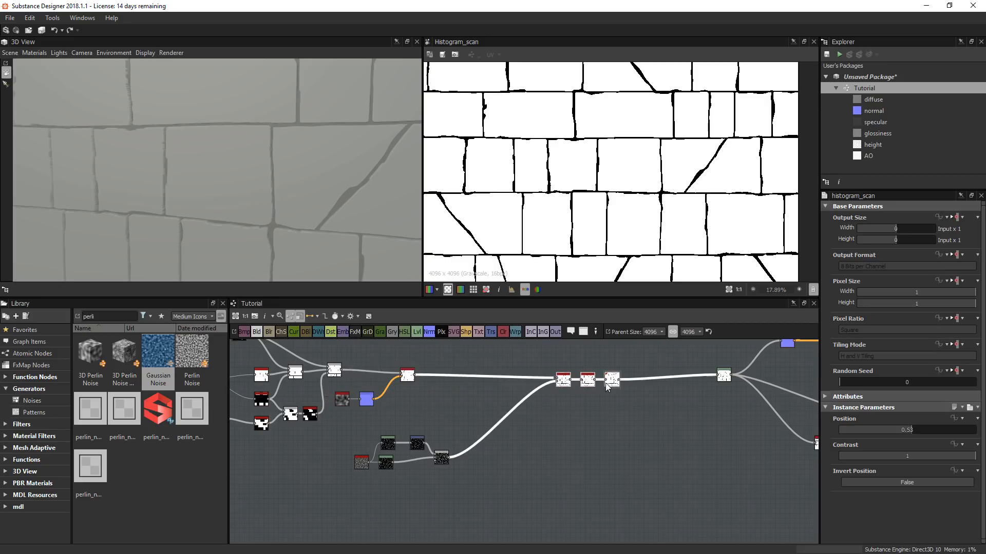
scroll(544, 441, down, 3)
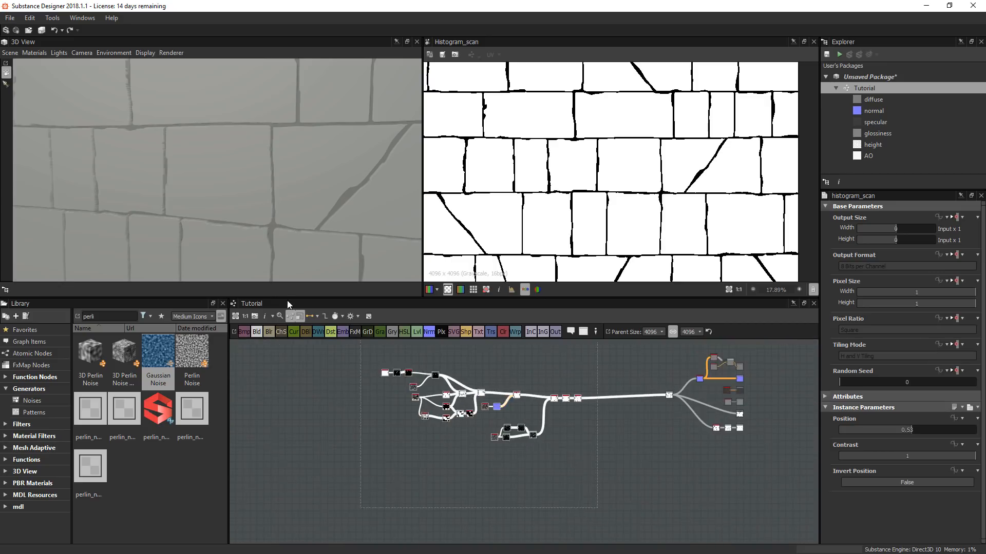
drag(556, 402, 406, 402)
- Set the random seed to 1 on the Gaussian Noise that drives the edge-chipping mask
scroll(584, 188, down, 2)
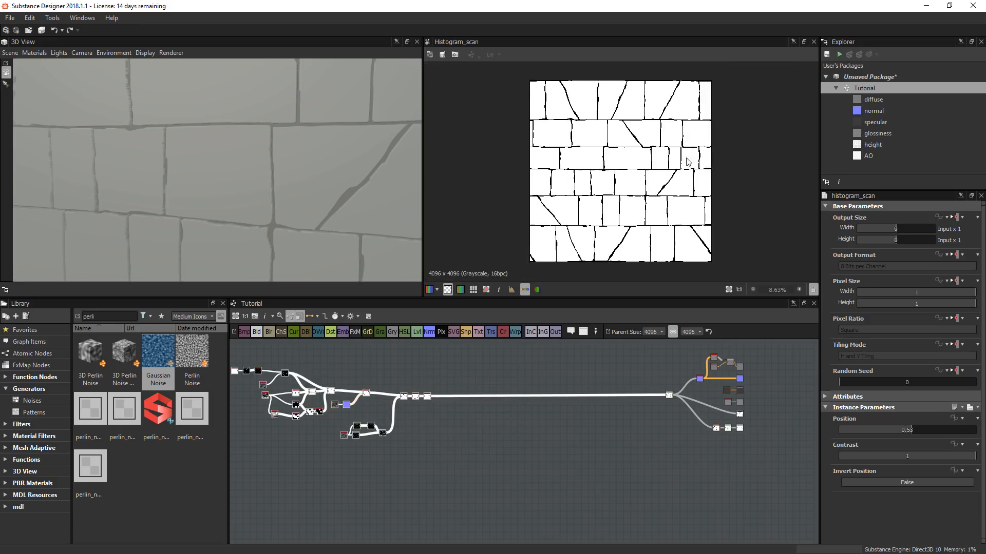
scroll(589, 136, up, 6)
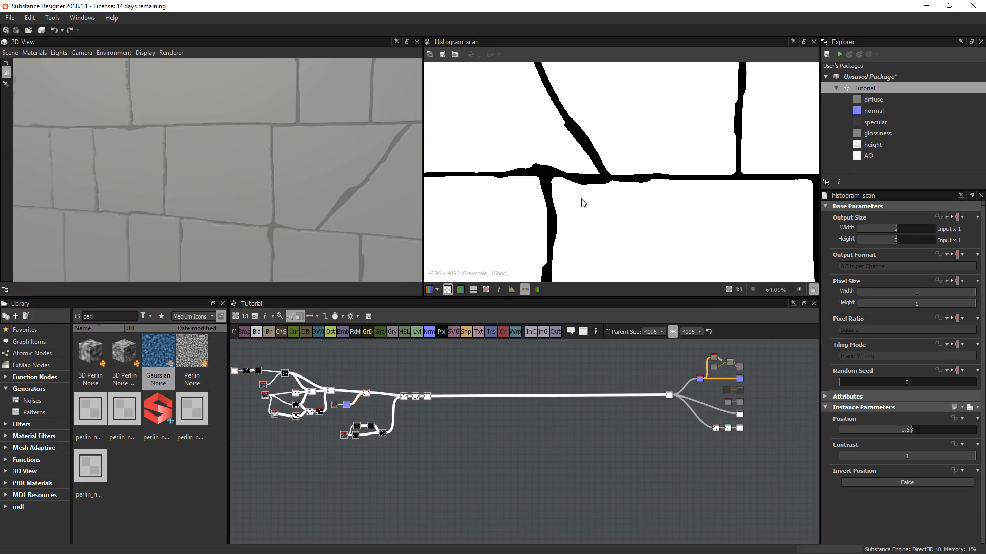
scroll(540, 409, up, 6)
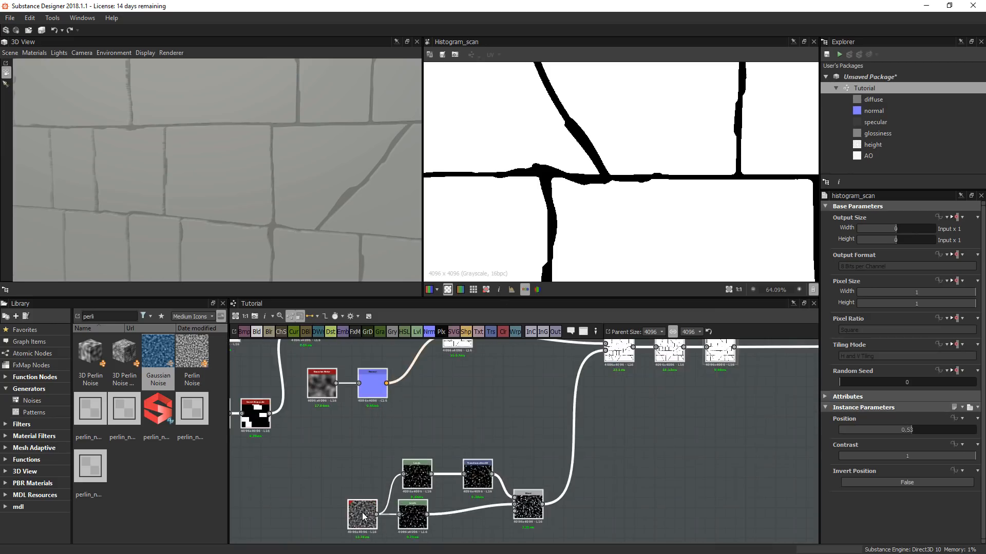
click(364, 517)
click(854, 383)
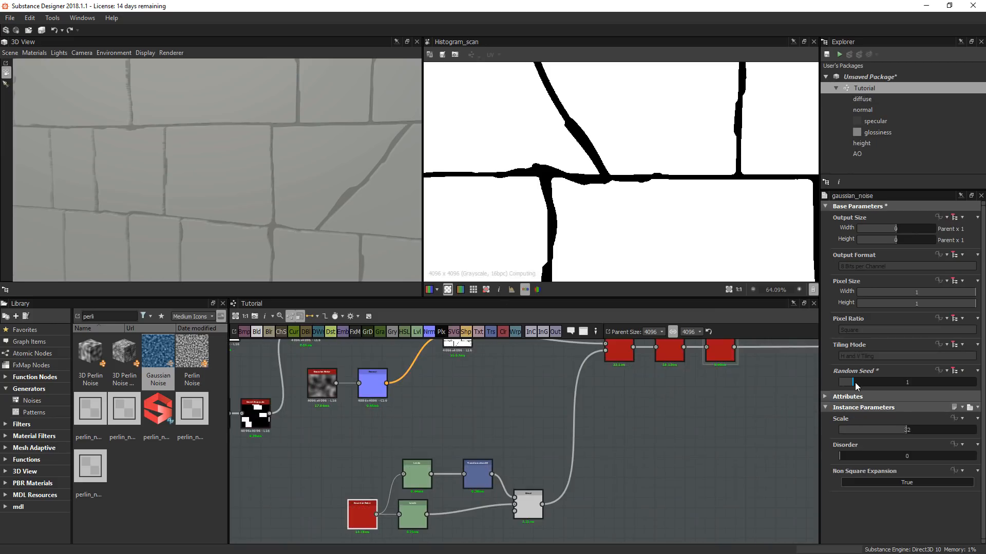
- Examine the chipped brick edges up close and across the full tile, and check them on the 3D cube
scroll(640, 154, down, 4)
middle_drag(697, 184, 591, 176)
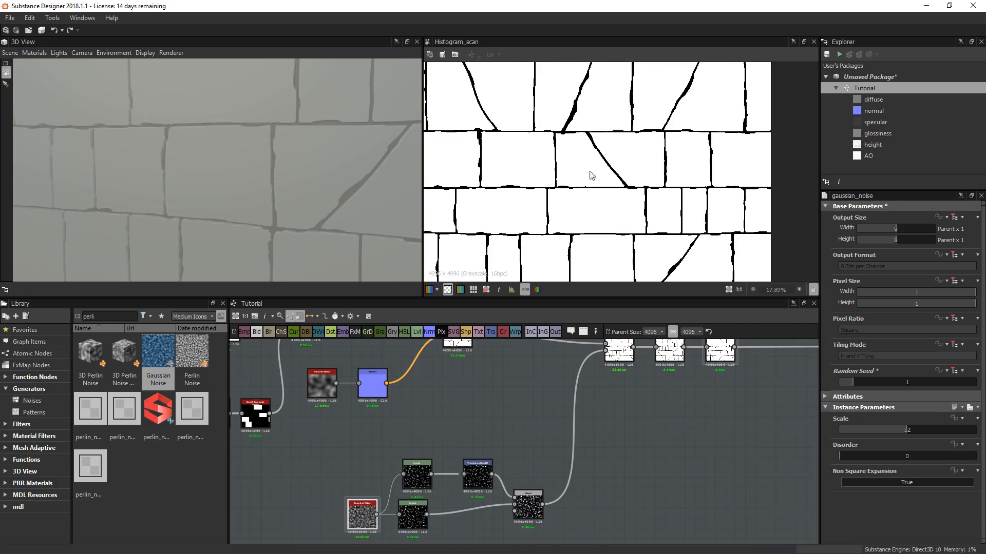
middle_drag(590, 83, 612, 133)
scroll(612, 133, up, 4)
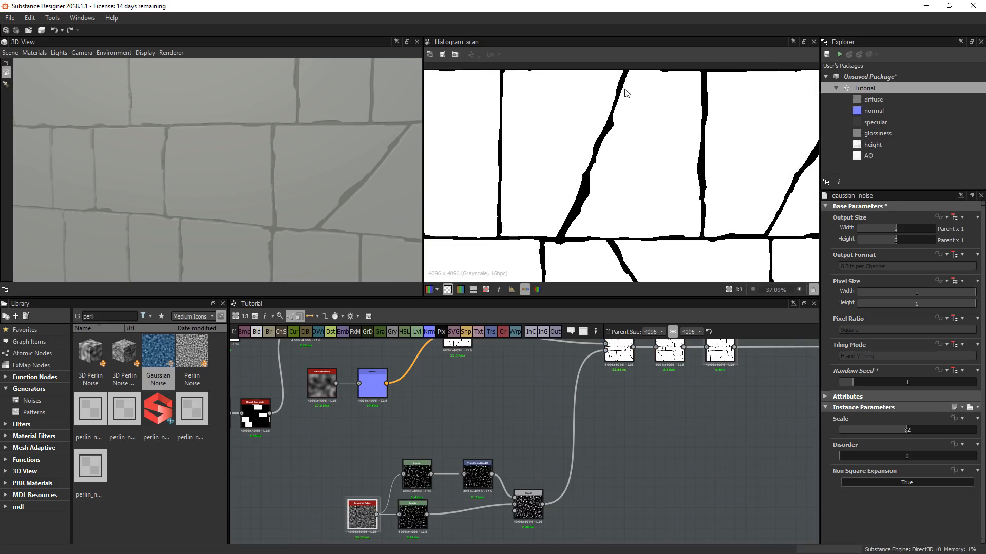
middle_drag(625, 75, 630, 77)
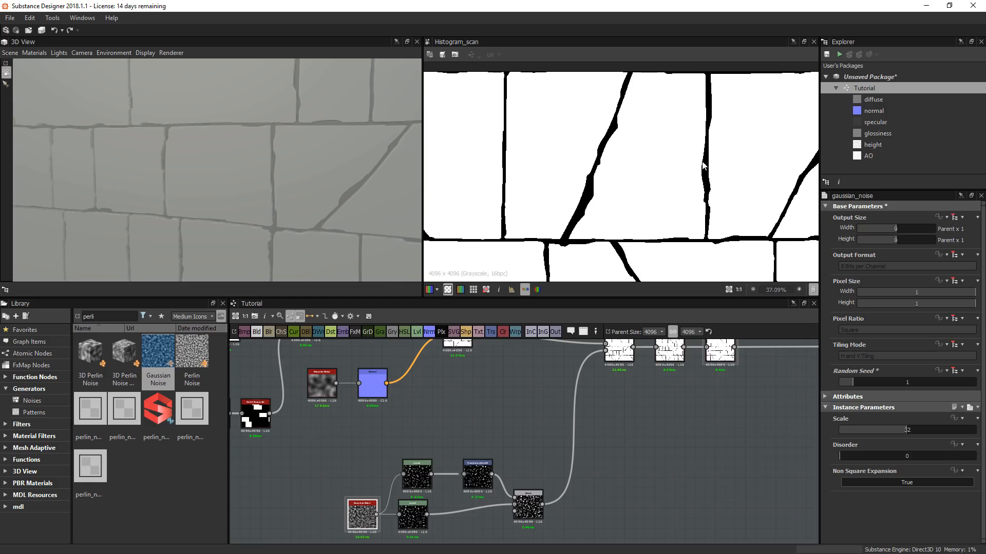
scroll(622, 154, down, 8)
scroll(298, 169, down, 4)
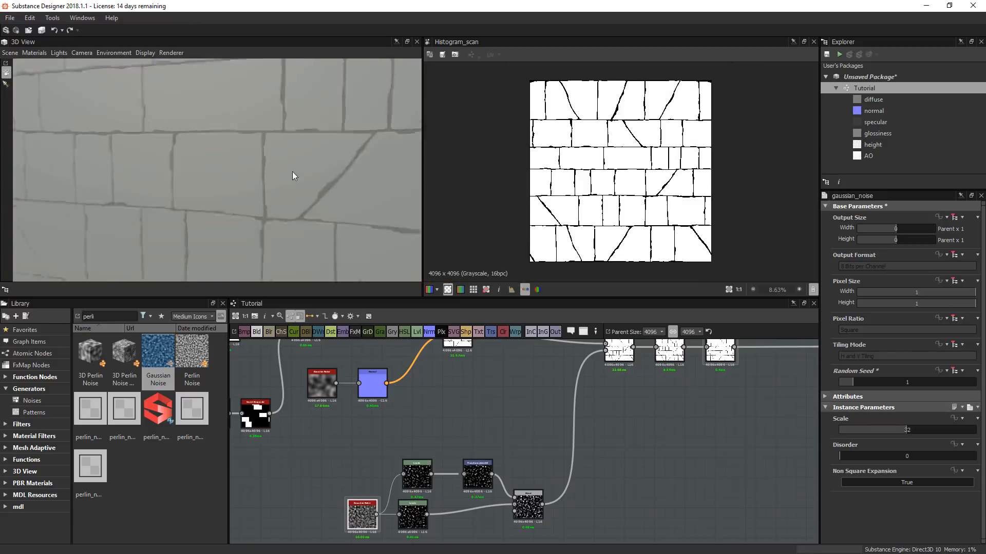
drag(306, 161, 270, 217)
- Set the Uniform Color feeding the Glossiness output to a mid grey of about 136 and check the cube's shine
middle_drag(645, 491, 436, 459)
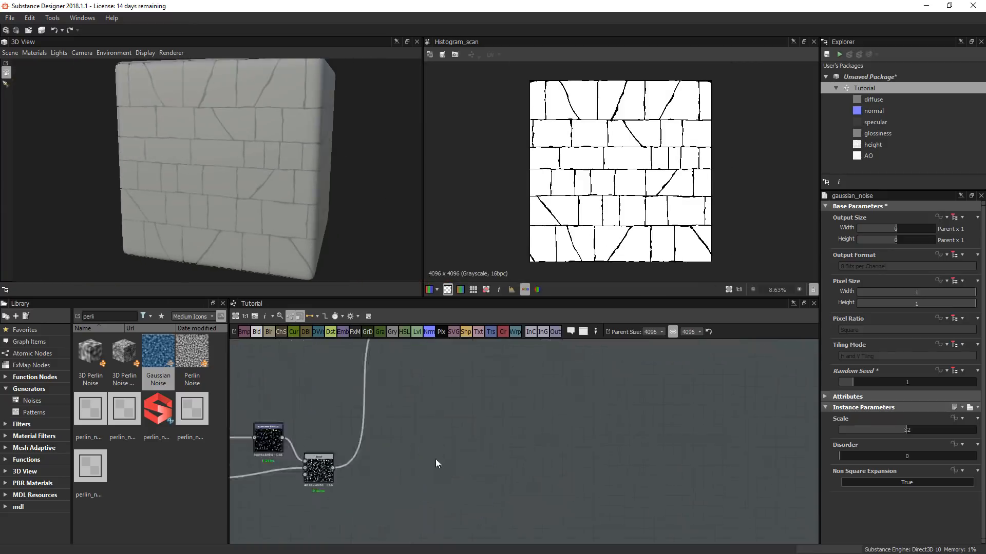
middle_drag(688, 426, 487, 452)
middle_drag(801, 370, 563, 452)
scroll(539, 396, up, 4)
double_click(485, 404)
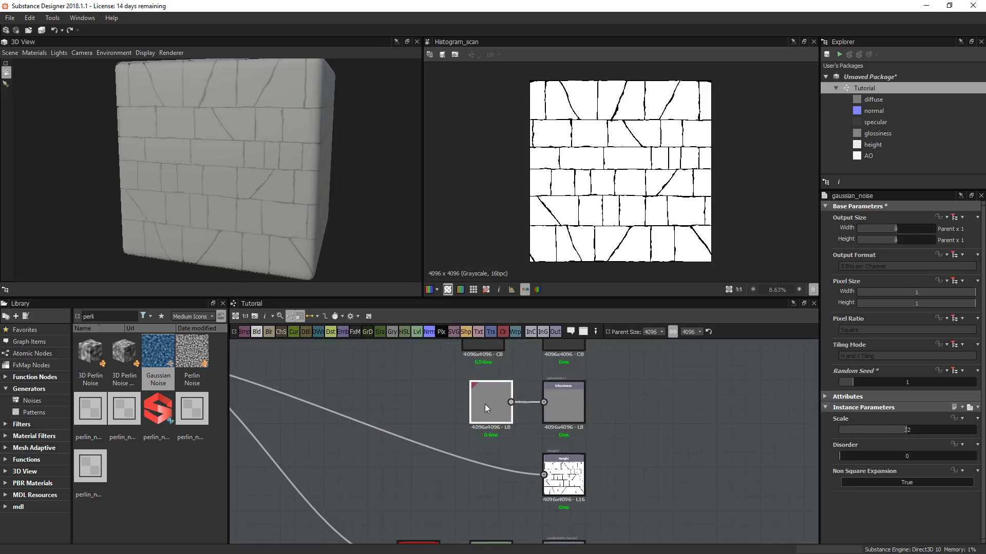
mouse_move(922, 454)
mouse_down()
mouse_move(976, 450)
mouse_move(925, 450)
mouse_up()
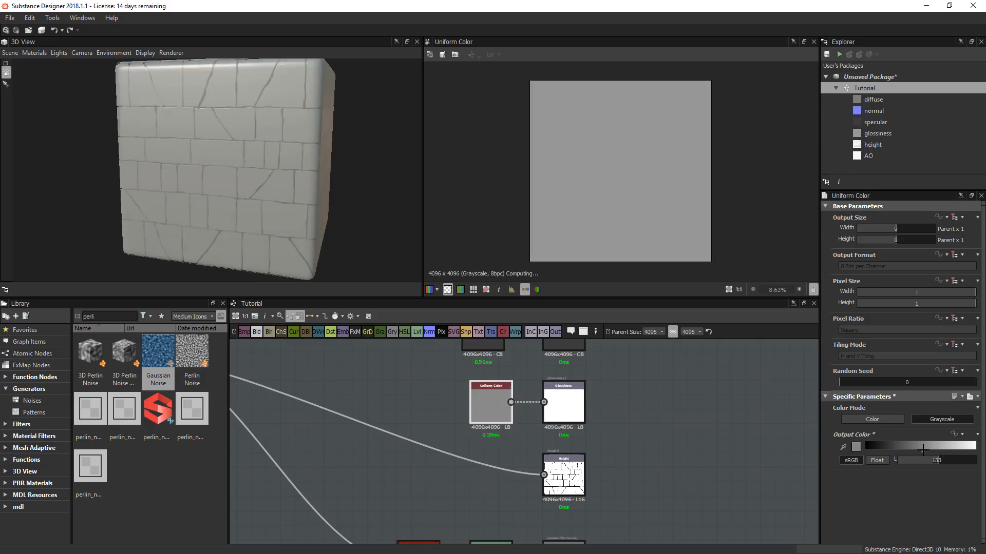
drag(222, 146, 254, 103)
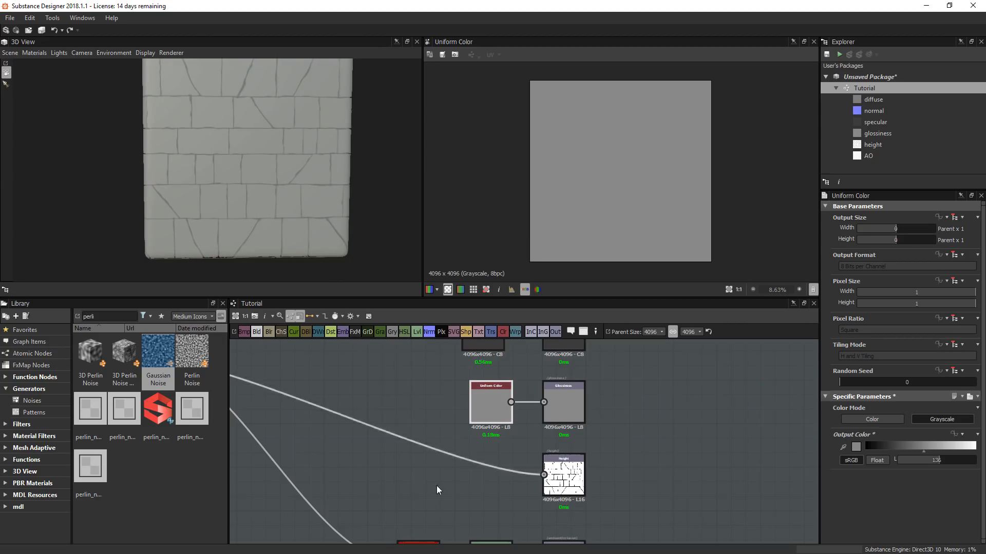
- Lower the output black level of the Levels node before the AO output to darken the brick joints
middle_drag(436, 486, 441, 371)
scroll(510, 478, up, 3)
double_click(508, 445)
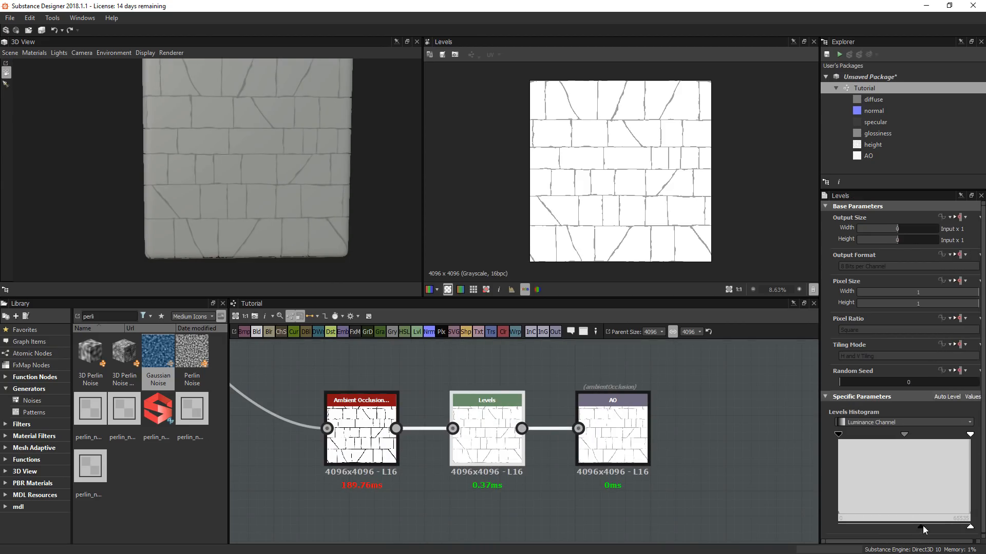
drag(922, 526, 909, 523)
scroll(242, 137, up, 5)
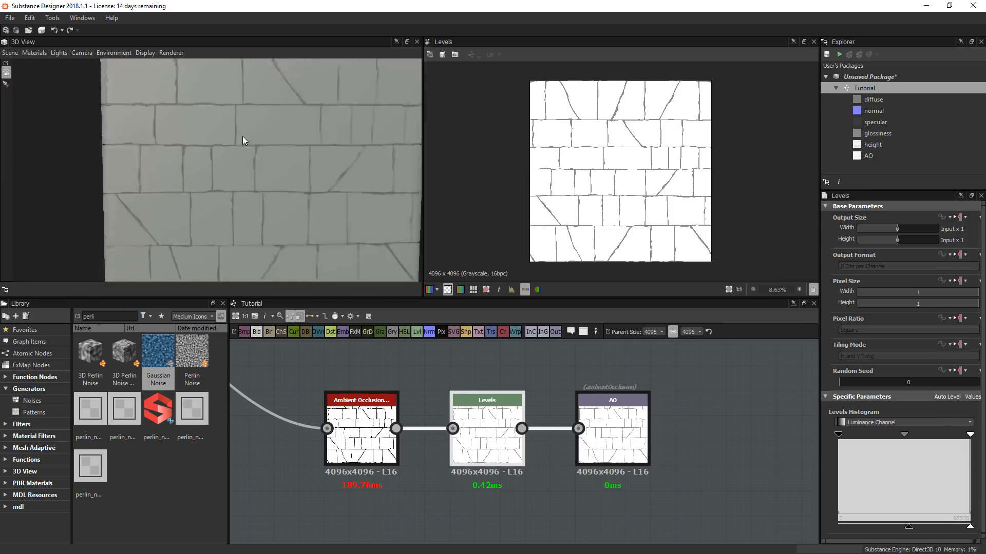
scroll(242, 136, down, 3)
- Examine the brick crack shapes up close in the occlusion preview and on the 3D cube
middle_drag(280, 462, 577, 549)
scroll(472, 426, down, 6)
scroll(504, 493, down, 1)
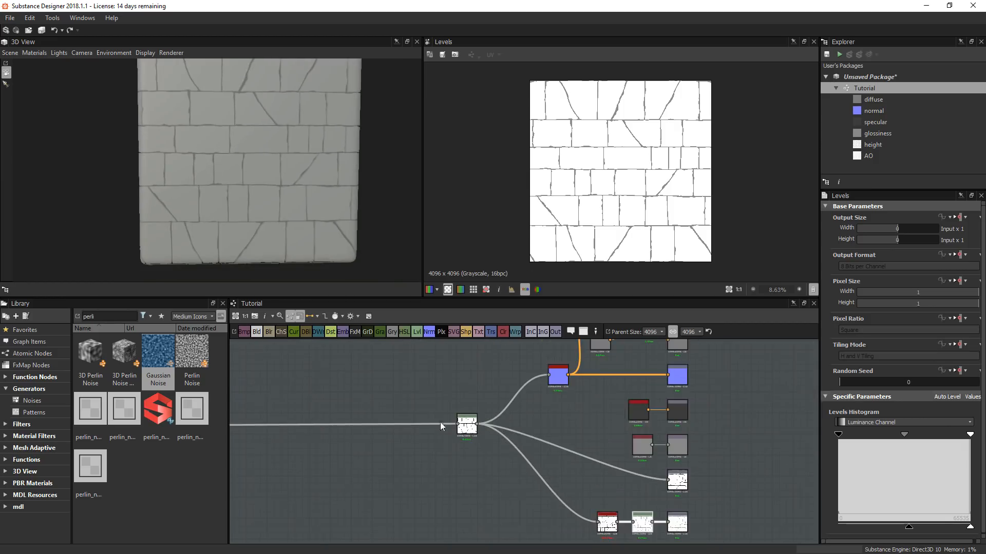
scroll(588, 220, up, 8)
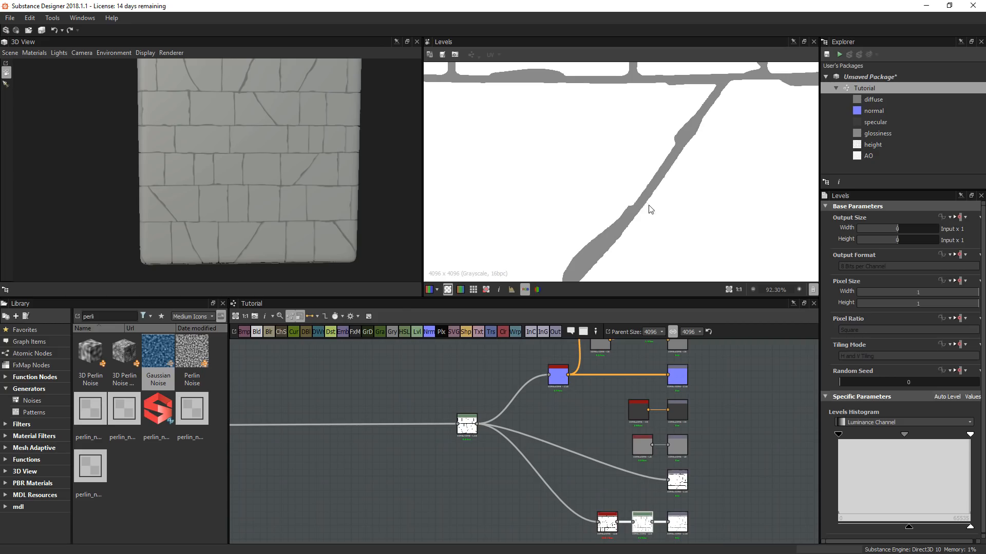
middle_drag(338, 431, 624, 450)
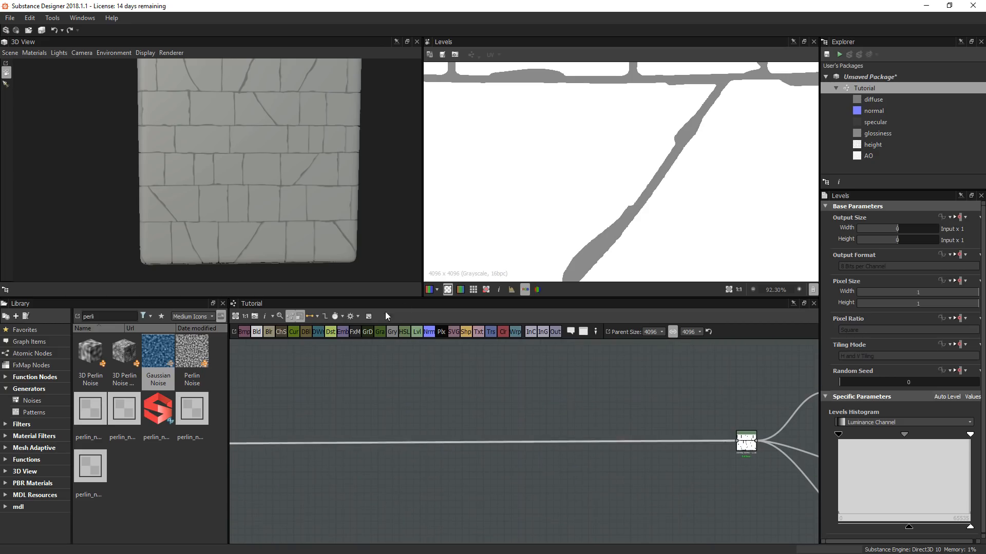
scroll(311, 143, up, 5)
scroll(310, 143, down, 3)
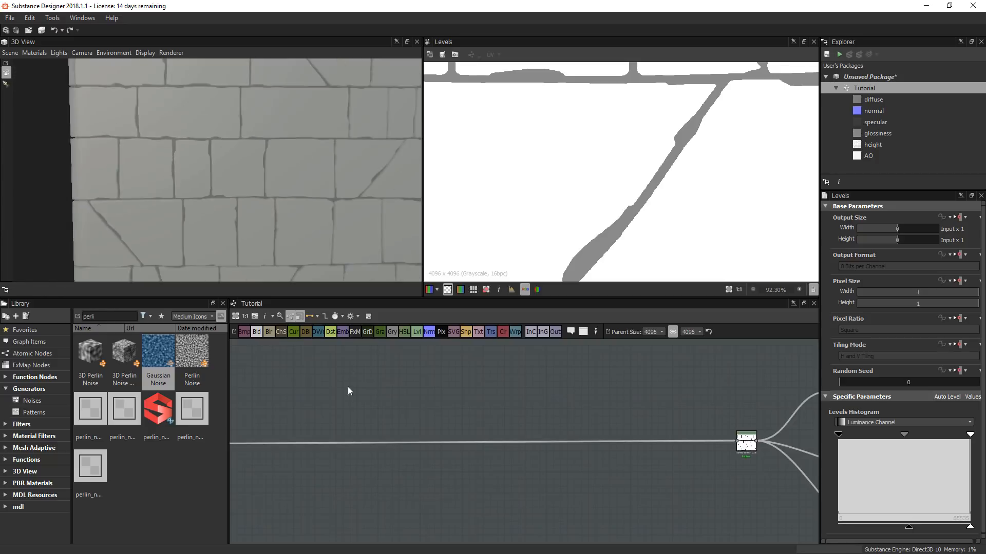
- Add a Slope Blur Grayscale node after the Histogram Scan and connect the scan's output to its Grayscale input
scroll(349, 410, down, 7)
middle_drag(318, 411, 506, 404)
scroll(417, 417, up, 4)
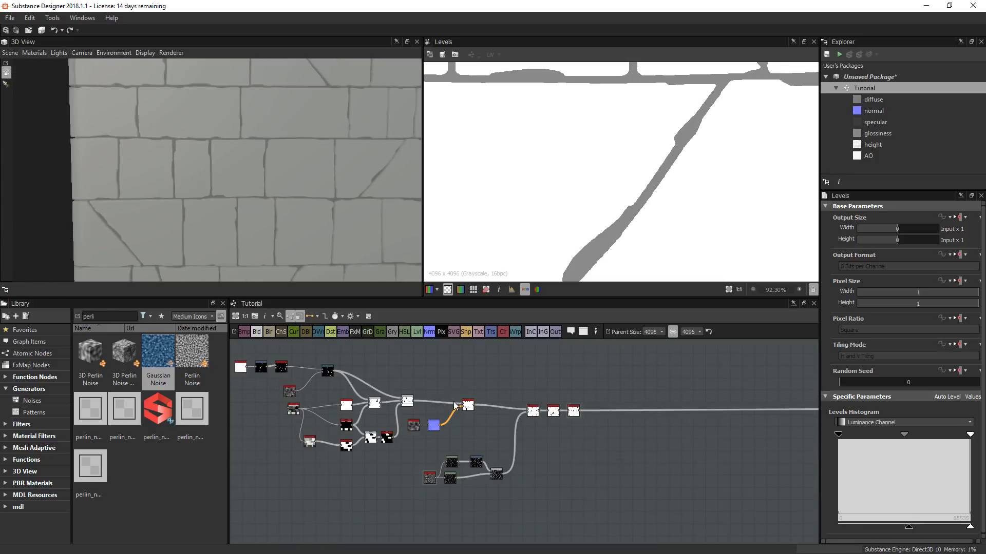
scroll(682, 447, up, 4)
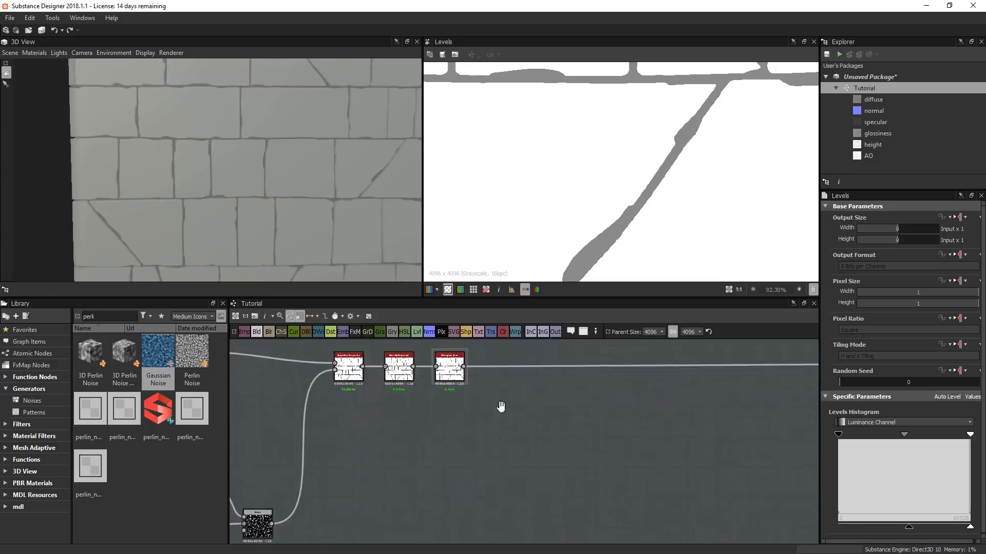
middle_drag(501, 407, 415, 446)
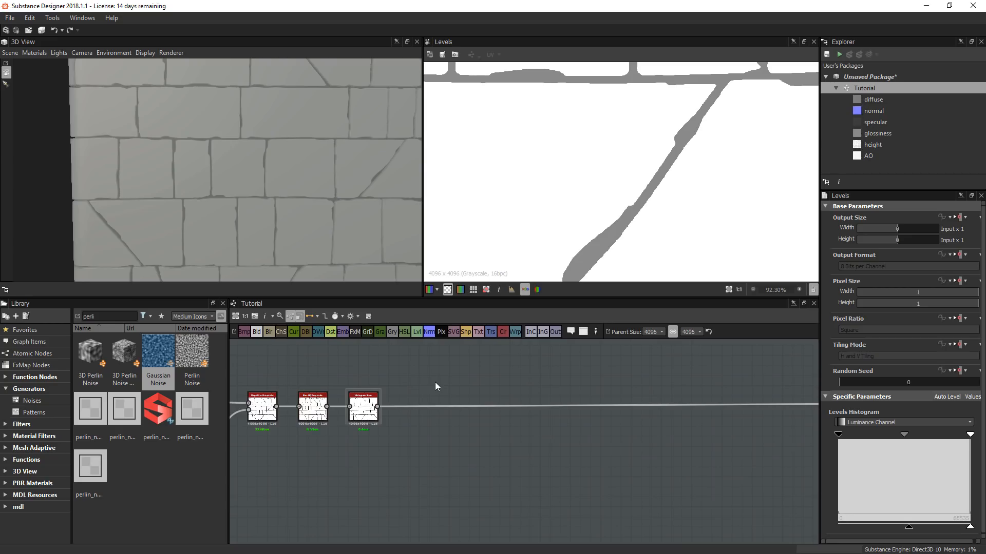
scroll(436, 383, up, 3)
key(space)
text(slope)
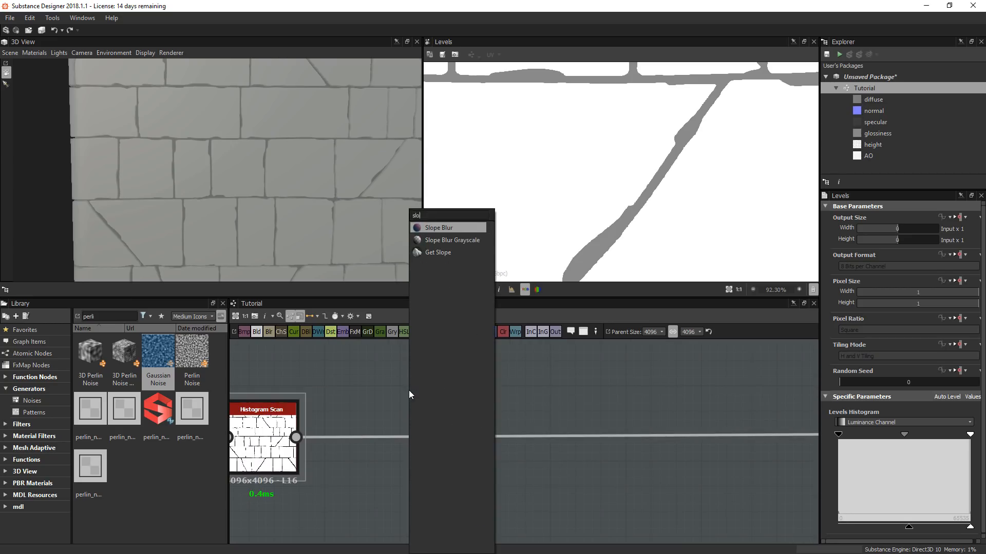
click(446, 237)
drag(407, 411, 483, 411)
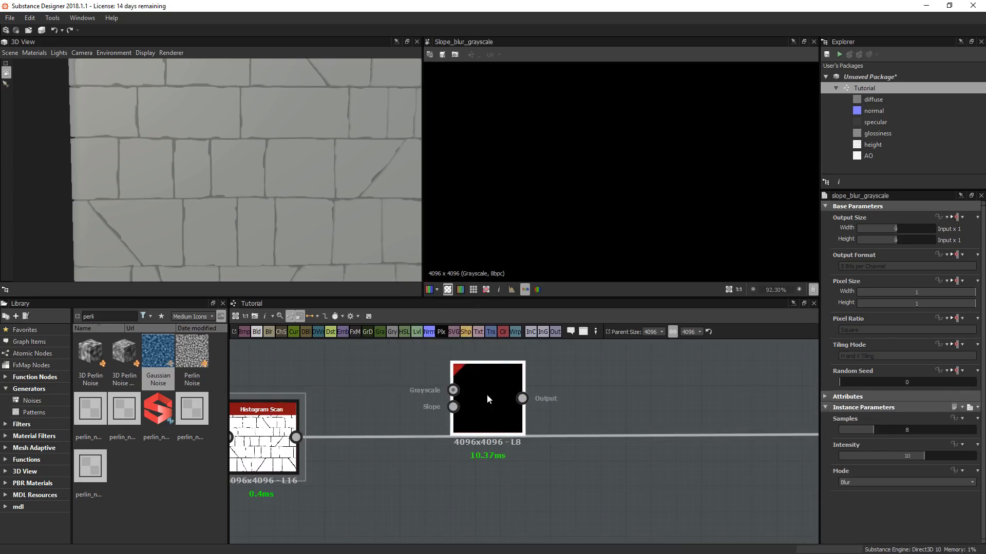
drag(296, 437, 502, 480)
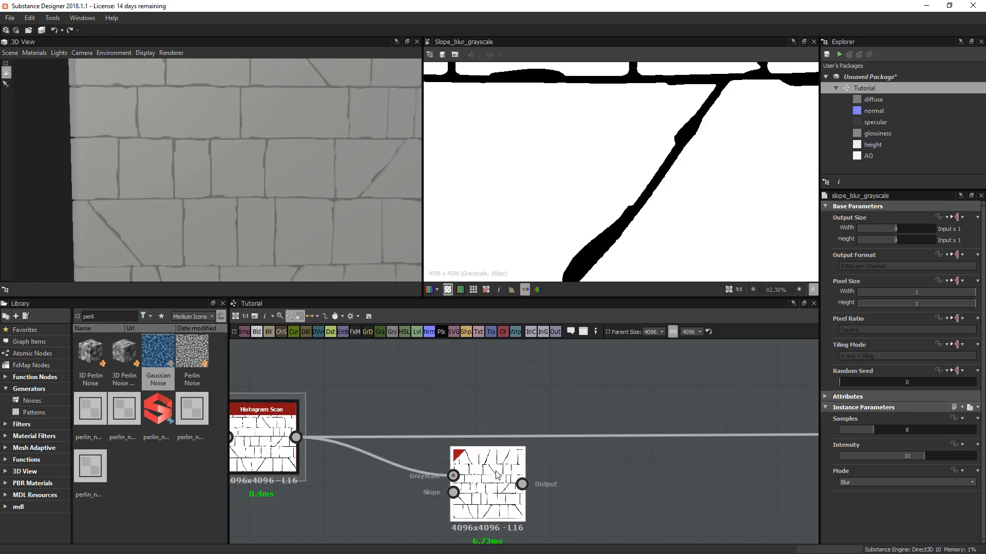
- Space the Slope Blur Grayscale away from the Histogram Scan and add a Clouds 2 noise from a library search for clouds
scroll(647, 228, down, 4)
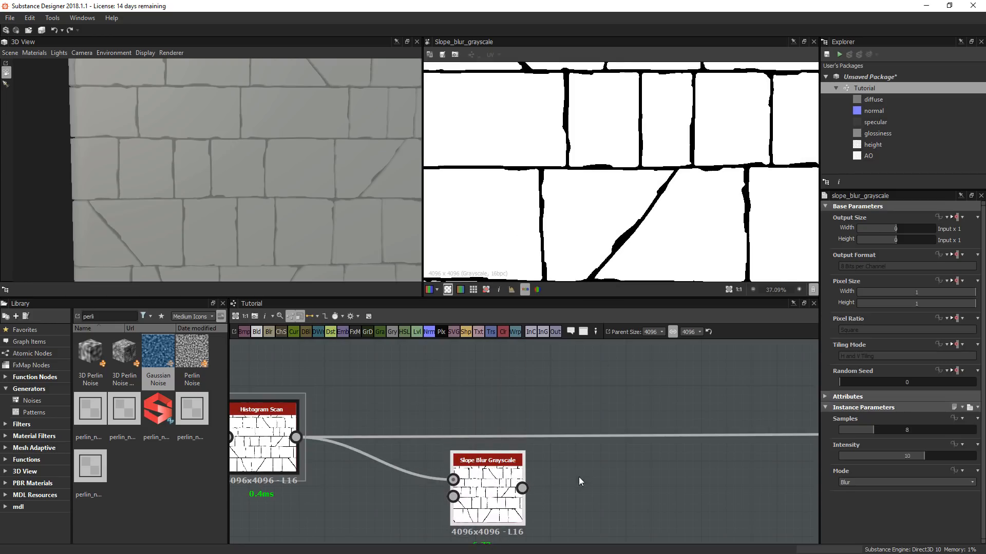
scroll(579, 481, down, 4)
drag(596, 424, 626, 424)
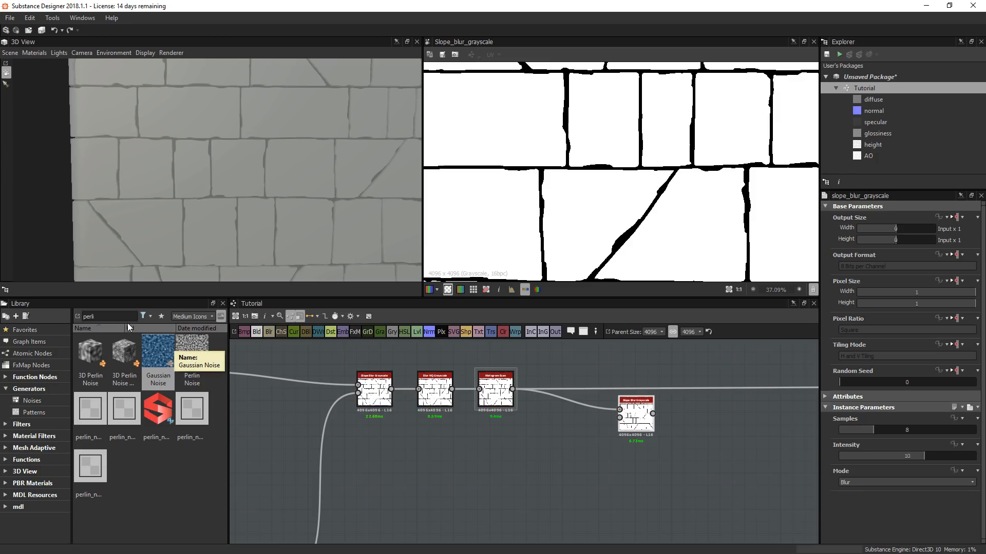
drag(106, 317, 26, 318)
text(clo)
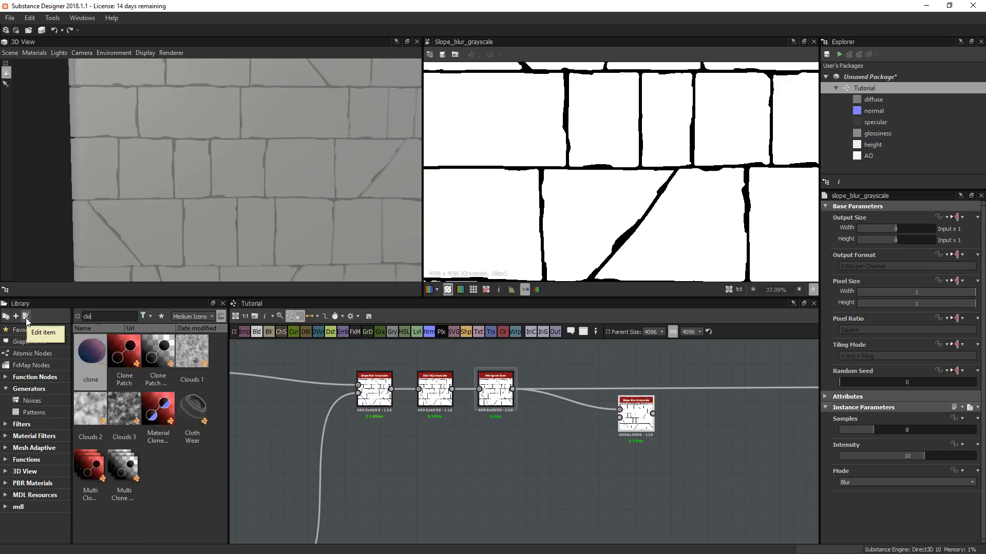
text(uds)
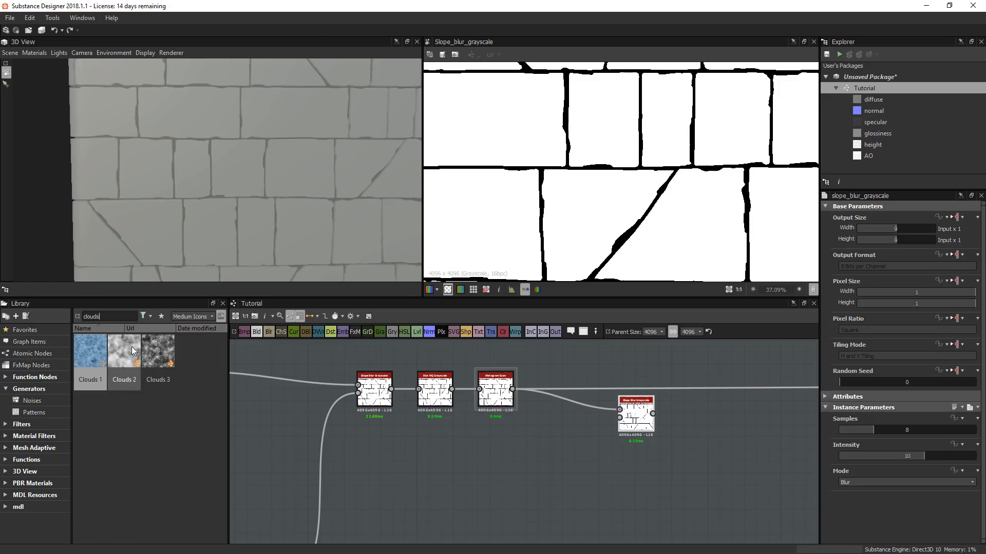
drag(132, 352, 443, 469)
- Inspect the Clouds 2 pattern and connect its output to the Slope input of the new Slope Blur Grayscale
scroll(596, 145, down, 3)
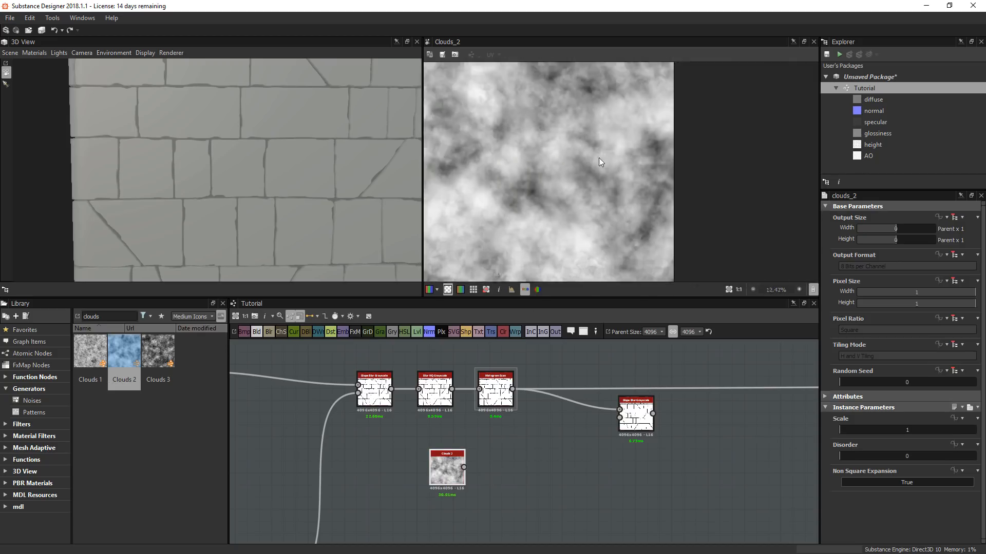
scroll(597, 163, up, 3)
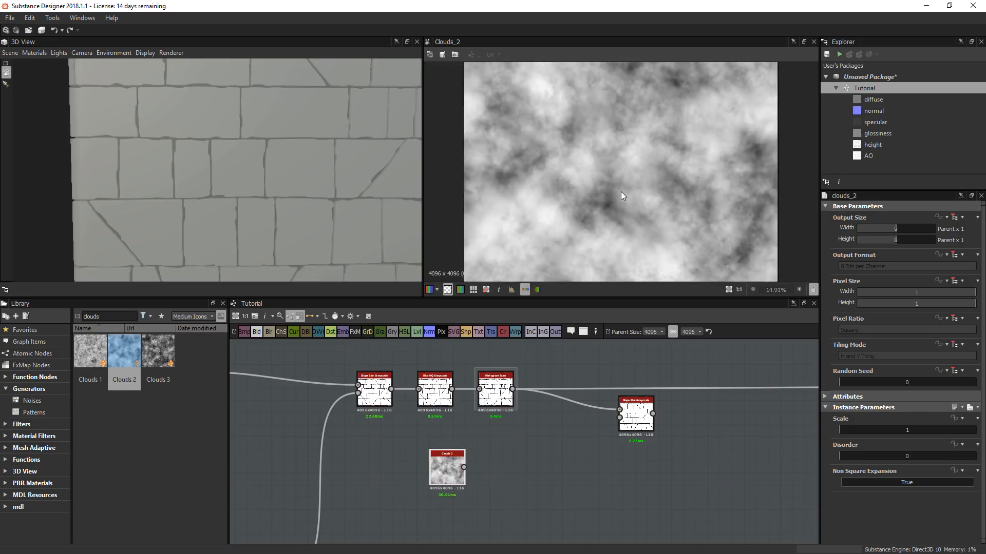
scroll(621, 192, down, 3)
scroll(502, 398, up, 4)
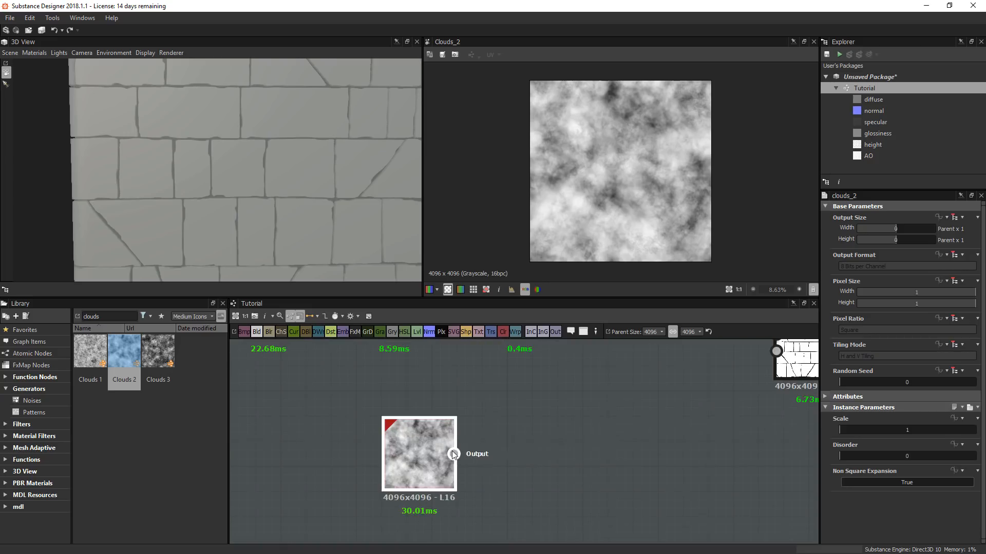
drag(452, 455, 788, 353)
middle_drag(789, 353, 560, 431)
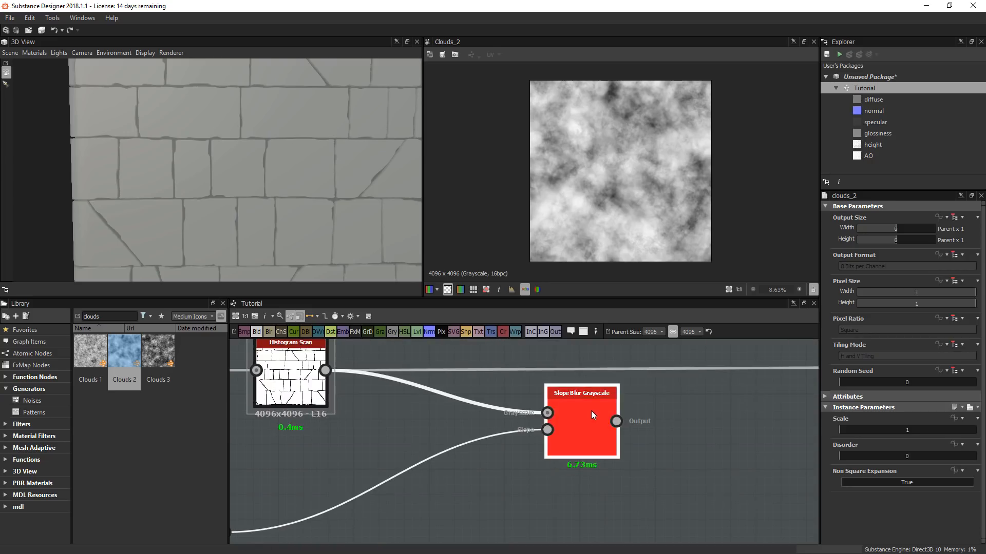
- Set the new Slope Blur Grayscale's mode to Min and its intensity to 0.1
double_click(592, 414)
click(866, 483)
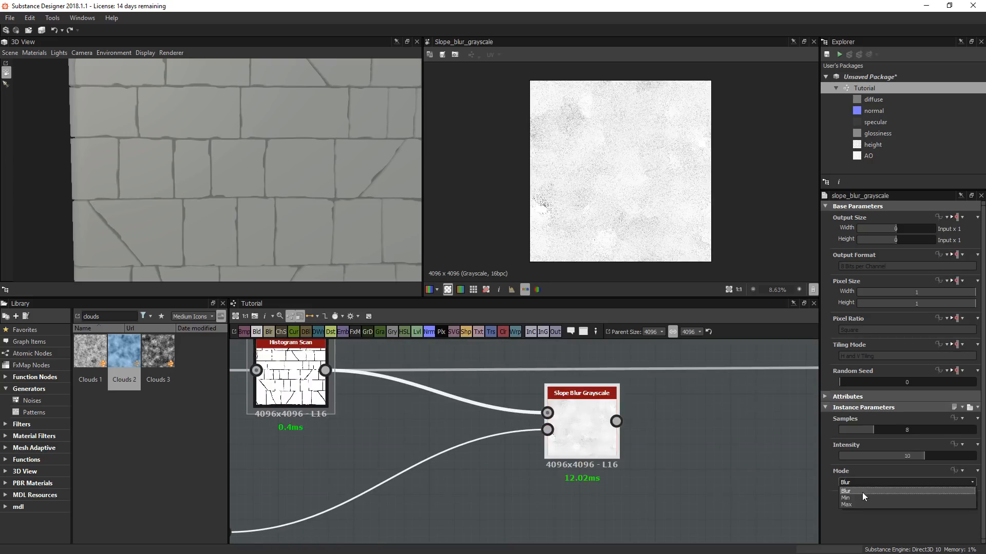
click(863, 498)
drag(895, 457, 841, 455)
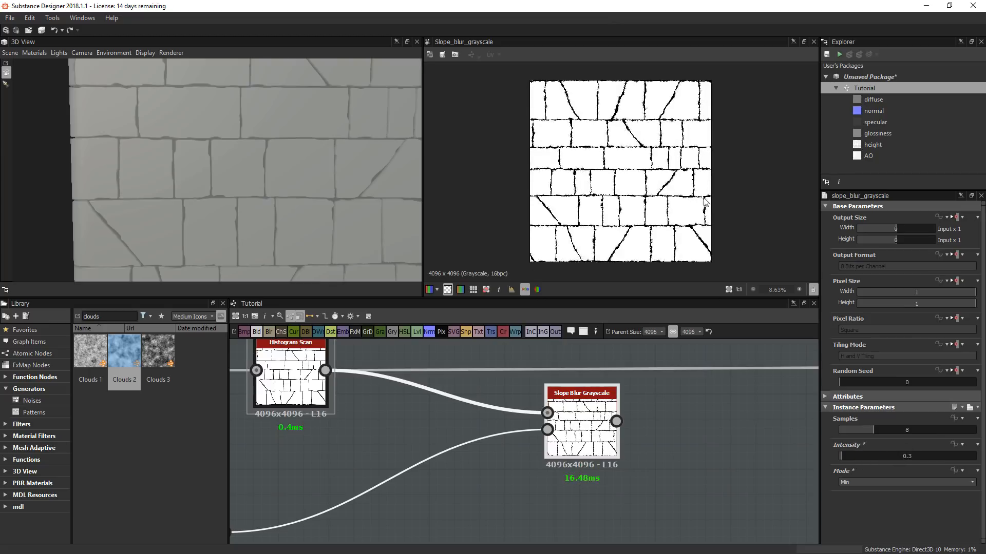
scroll(662, 160, up, 8)
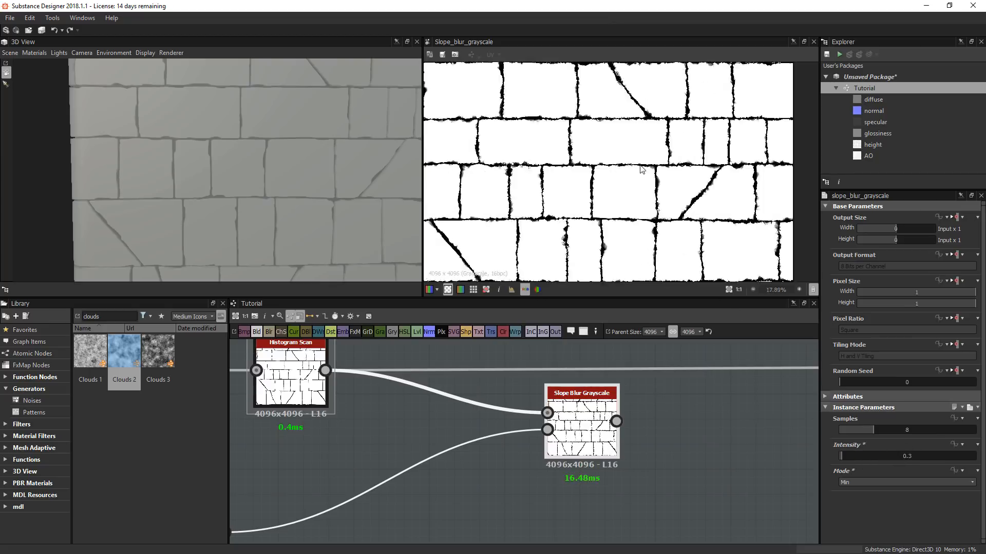
click(910, 457)
text(0.1)
key(Return)
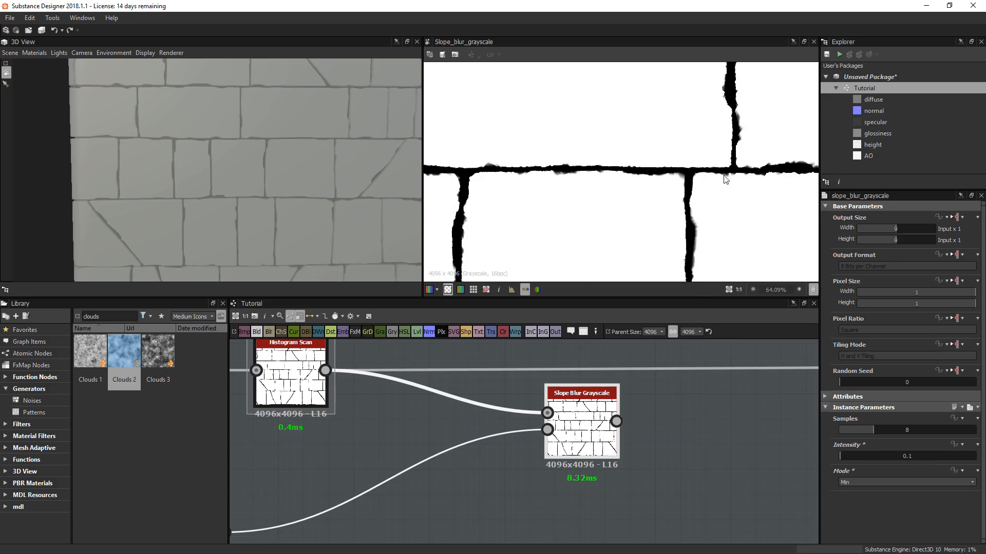
- Examine the chipped brick edges in the Slope Blur Grayscale output up close and compare them with the Histogram Scan result
middle_drag(724, 180, 479, 192)
scroll(690, 195, up, 3)
middle_drag(734, 175, 552, 179)
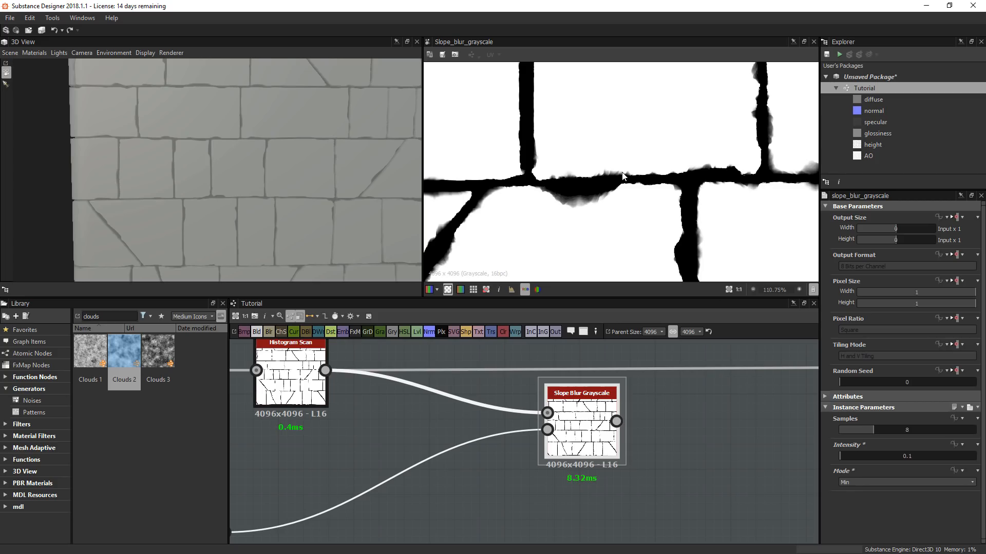
scroll(589, 204, down, 1)
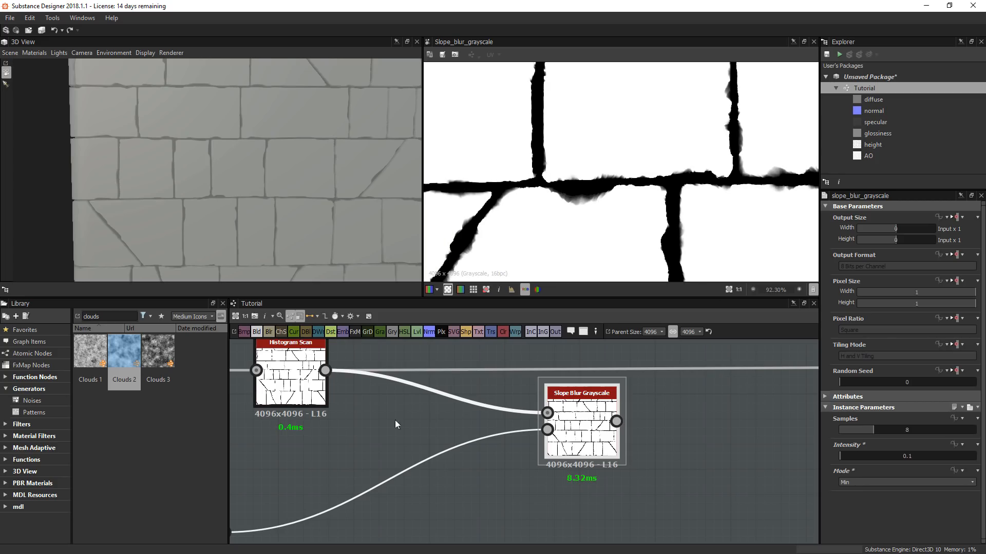
middle_drag(395, 419, 580, 439)
double_click(482, 390)
scroll(590, 201, up, 3)
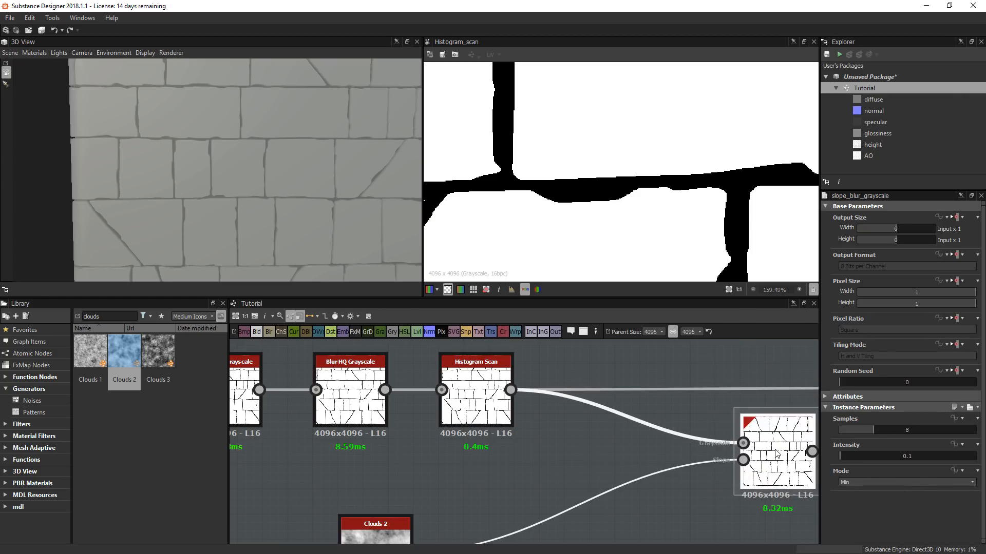
double_click(804, 458)
middle_drag(722, 234, 636, 171)
scroll(575, 203, down, 3)
scroll(565, 207, down, 2)
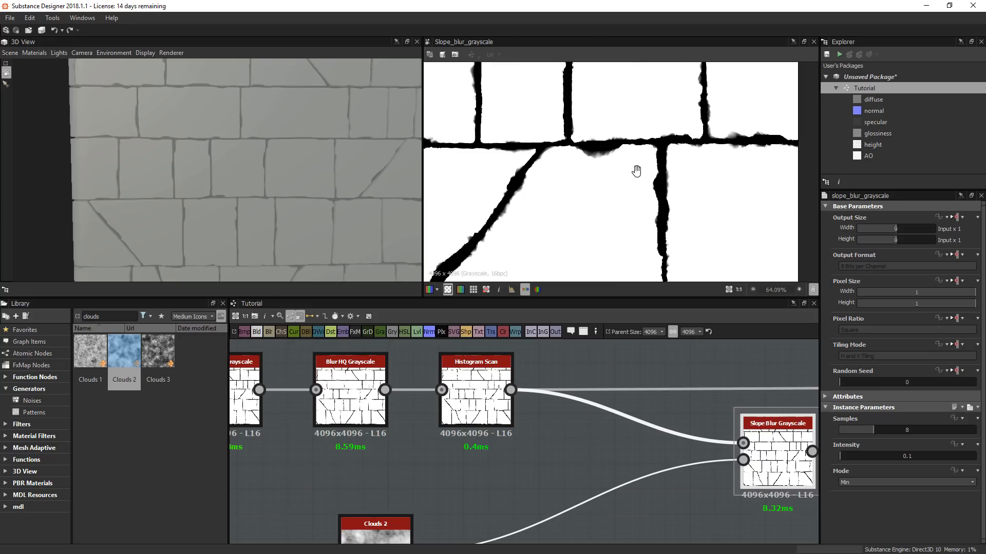
- Connect the Slope Blur Grayscale's output to the node feeding the normal, height and AO branches, and inspect the bricks in 3D
middle_drag(721, 443, 333, 430)
scroll(340, 445, down, 6)
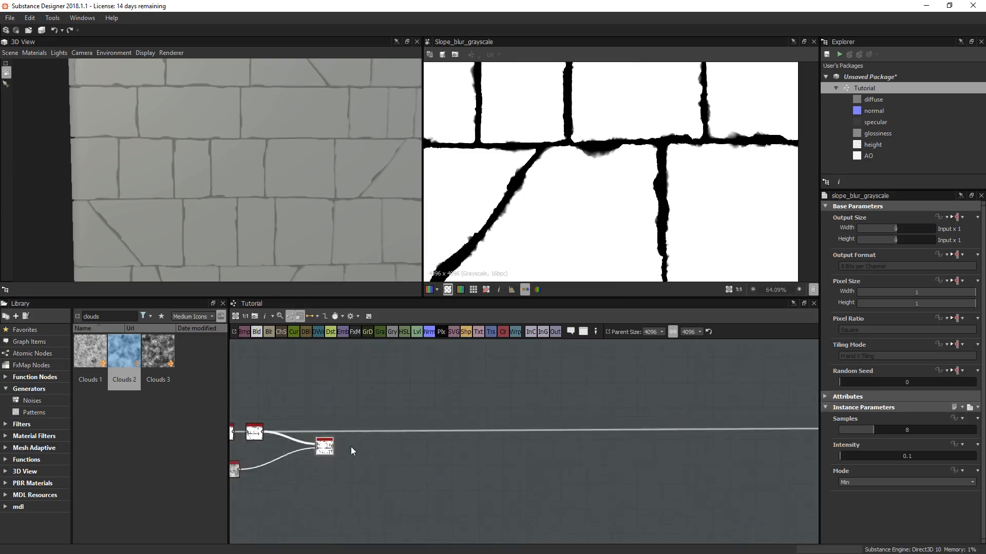
drag(563, 446, 697, 434)
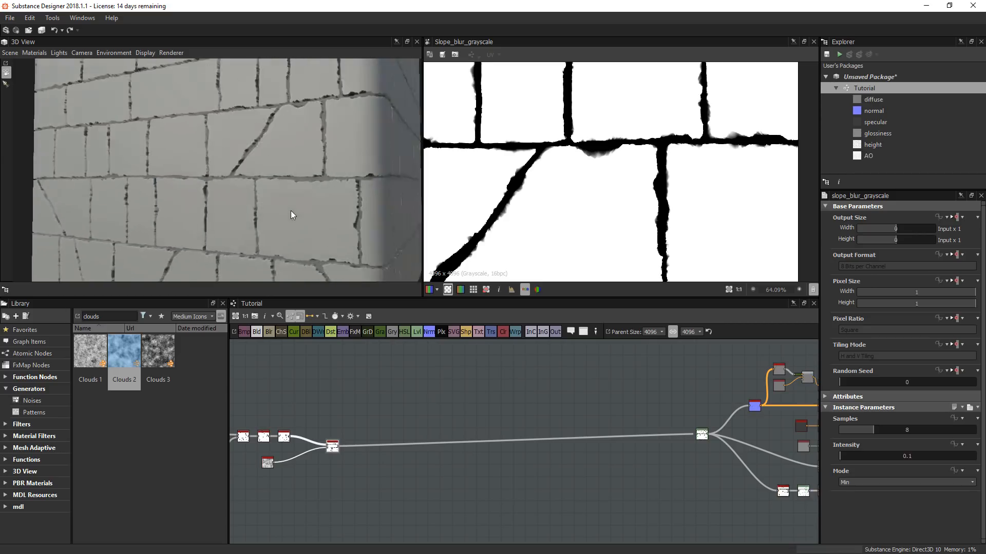
drag(253, 205, 320, 239)
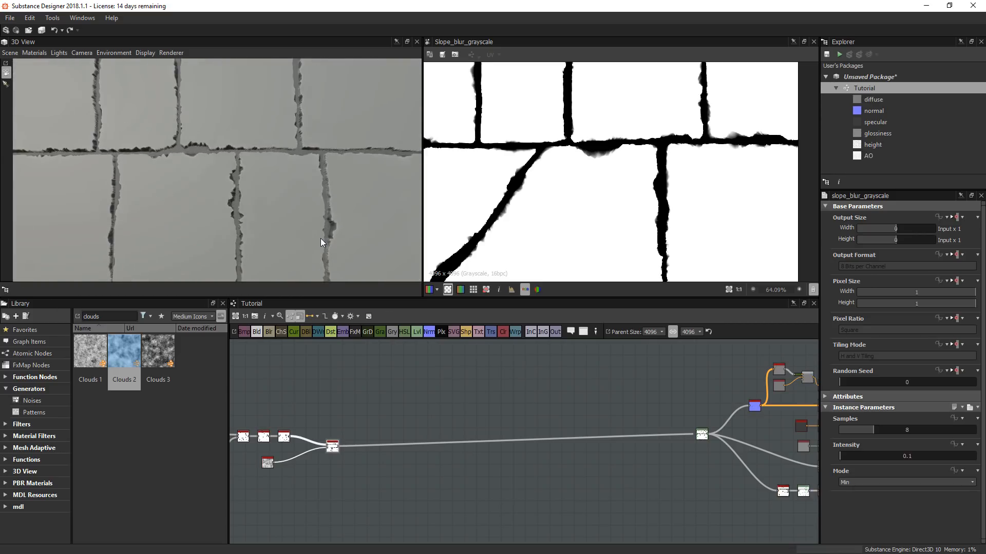
- Insert a Blur HQ Grayscale between Clouds 2 and the Slope input of the Slope Blur Grayscale, and preview the slope blur
middle_drag(336, 456, 529, 420)
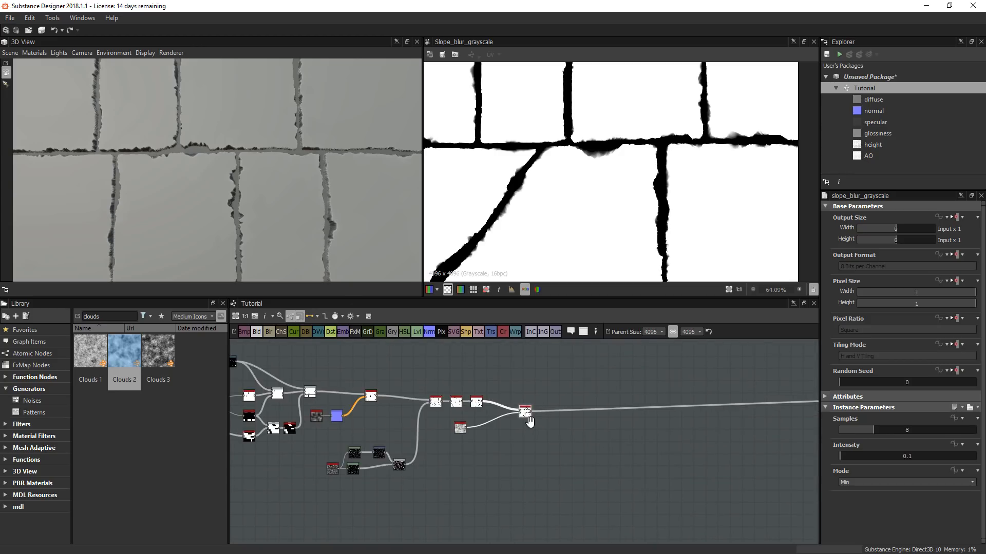
scroll(475, 423, up, 3)
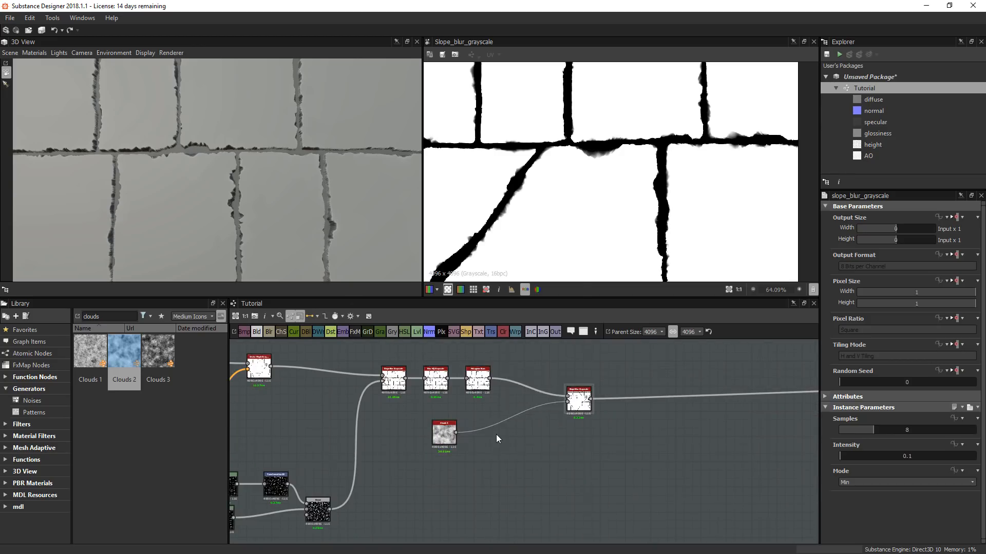
key(space)
text(blur)
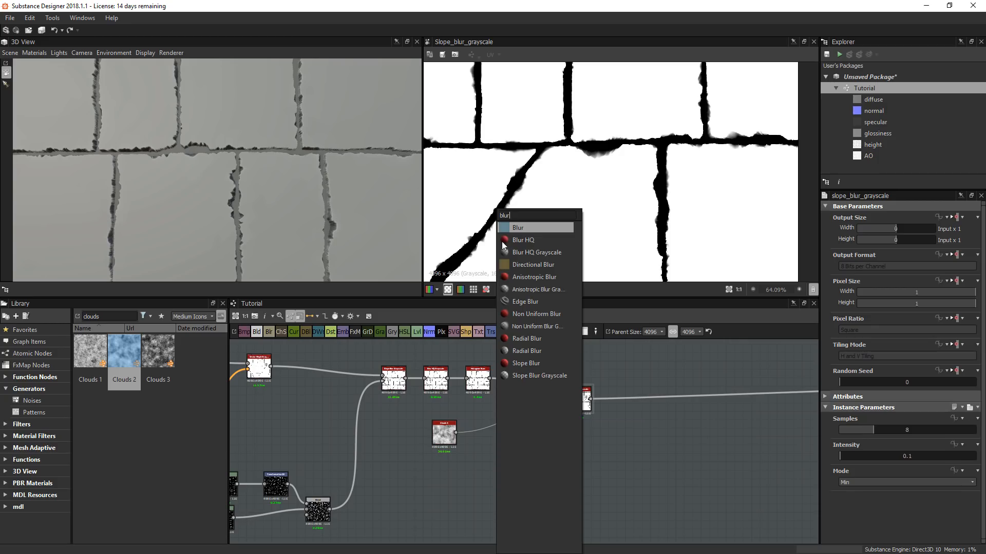
click(520, 253)
drag(456, 432, 567, 402)
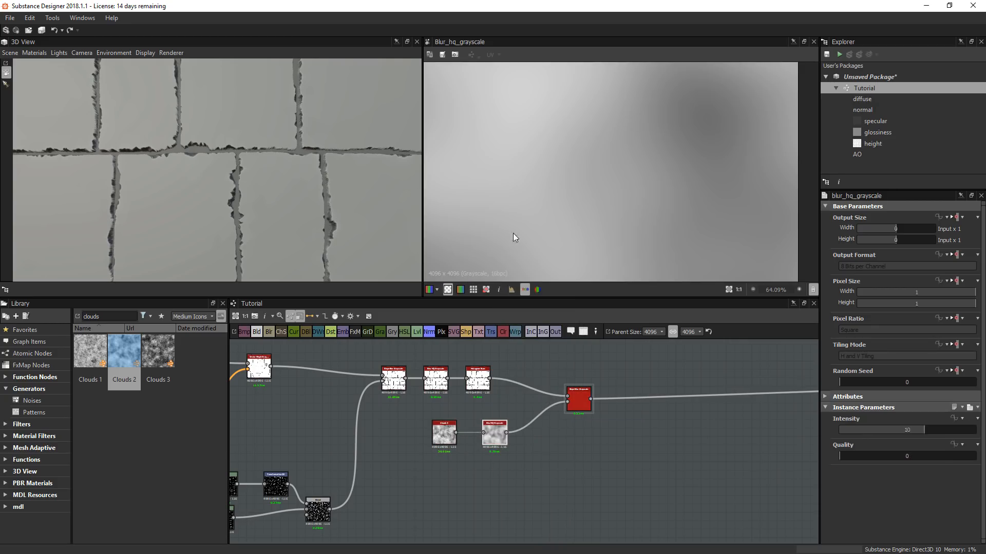
double_click(579, 398)
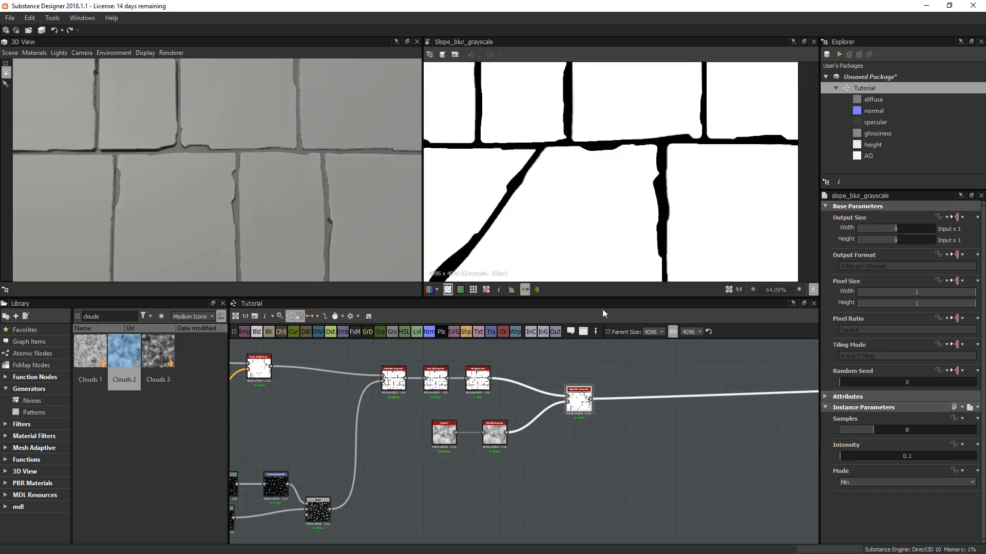
- Lower the intensity of the Blur HQ Grayscale after Clouds 2 to 1.03 and inspect the brick edges in both previews
click(488, 440)
drag(922, 429, 853, 430)
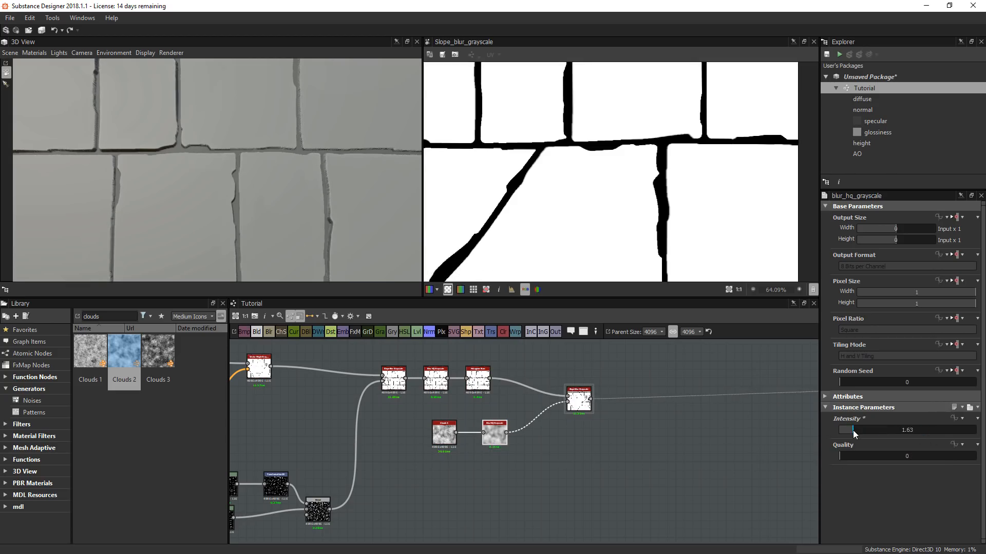
scroll(689, 180, up, 5)
scroll(489, 140, up, 1)
middle_drag(489, 140, 691, 183)
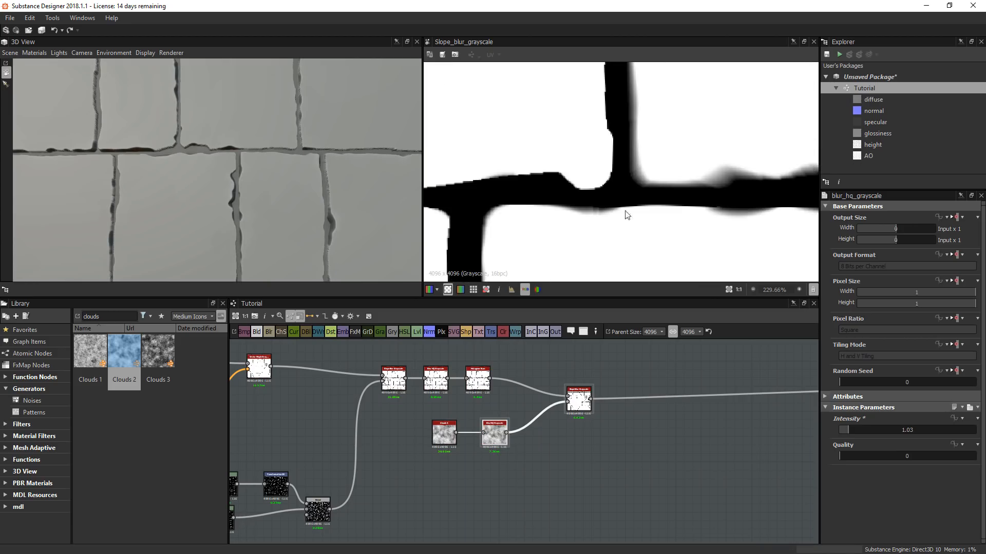
scroll(286, 178, up, 2)
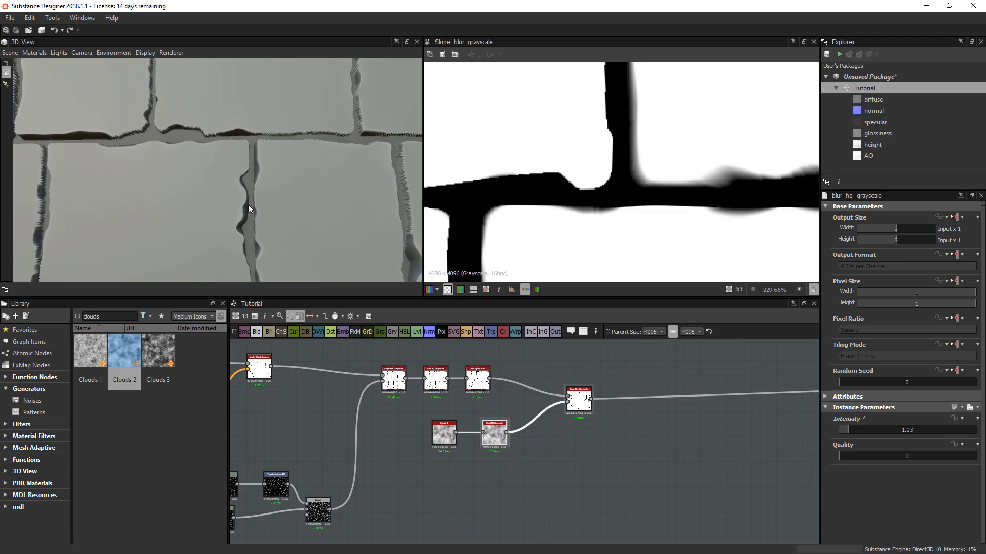
drag(225, 192, 207, 175)
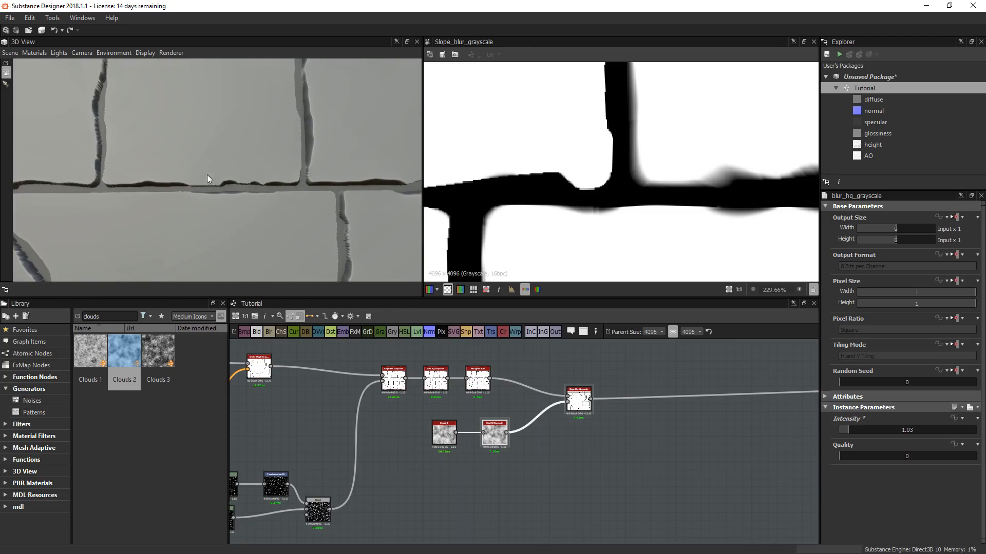
scroll(685, 241, down, 12)
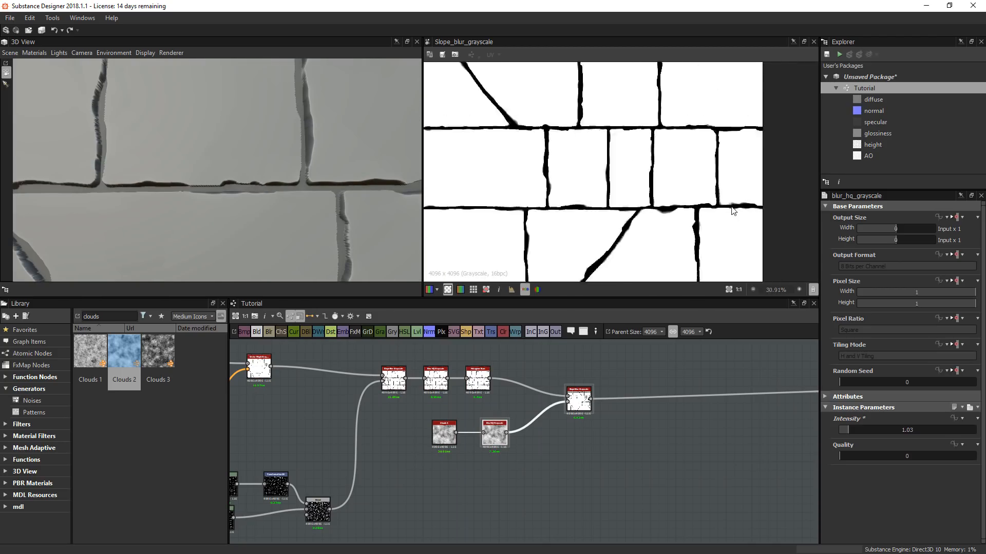
scroll(686, 241, up, 4)
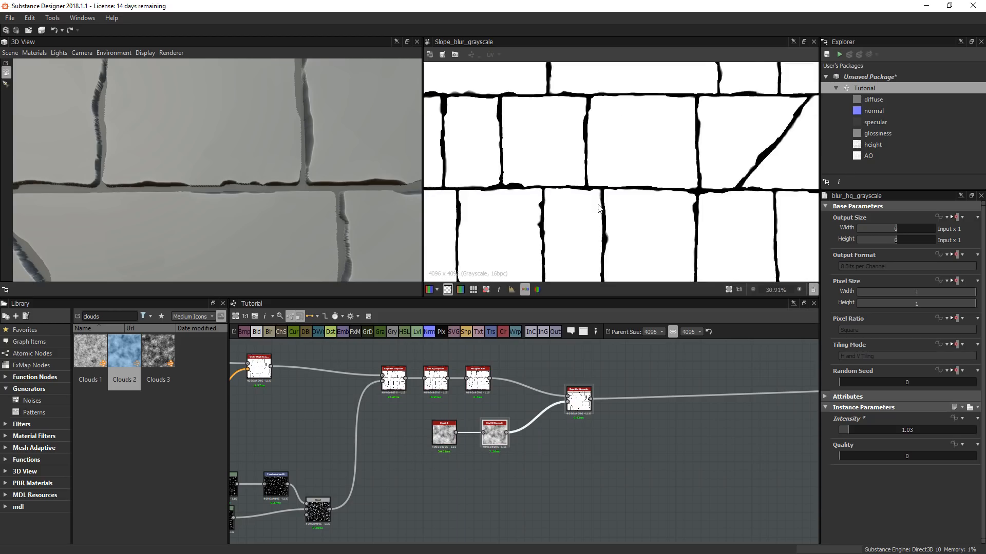
- Set the Random Seed of the Clouds 2 noise to 6
click(573, 403)
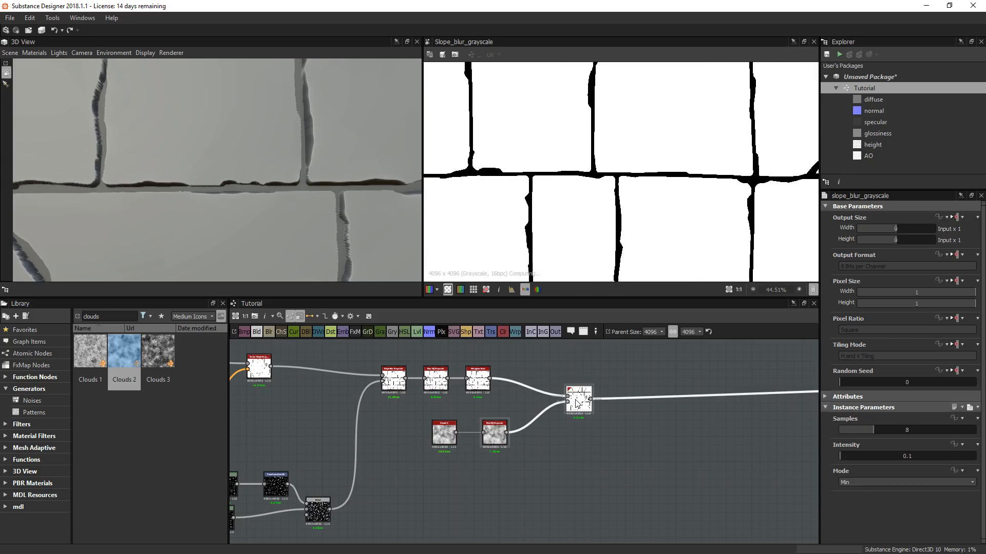
scroll(495, 446, up, 1)
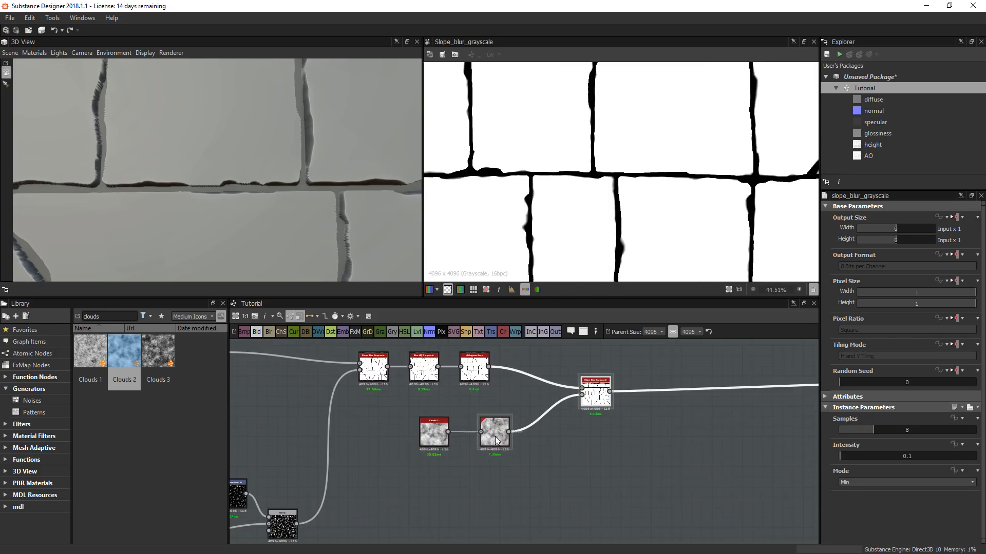
click(434, 437)
click(920, 383)
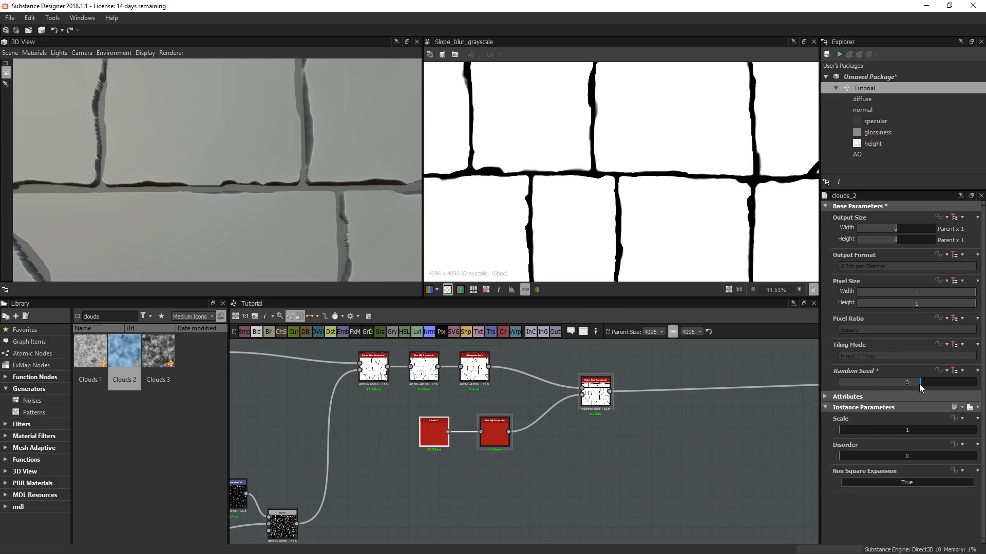
- Examine the brick edges produced by the new noise seed in the slope blur preview and on the 3D model
scroll(626, 159, down, 3)
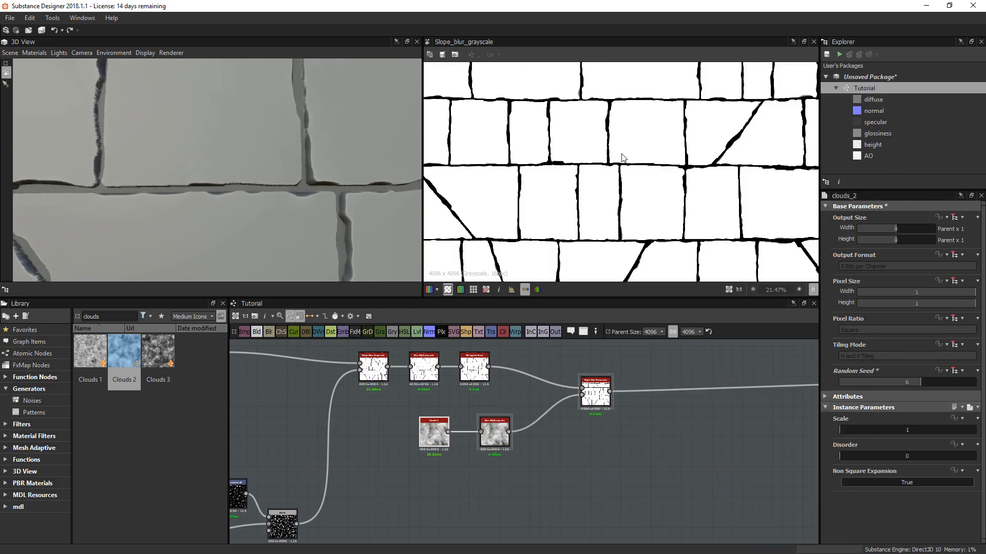
scroll(680, 197, up, 6)
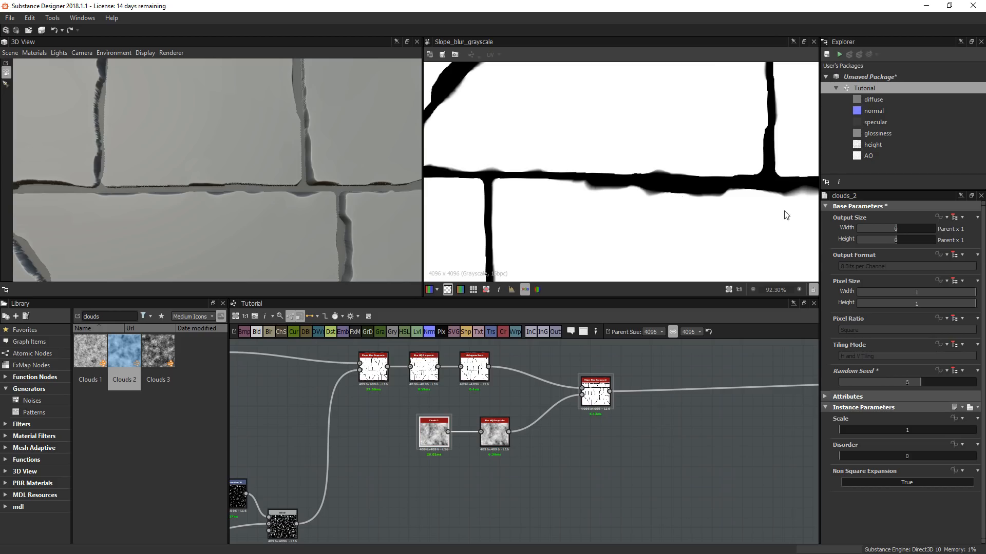
scroll(679, 209, up, 2)
scroll(648, 215, up, 3)
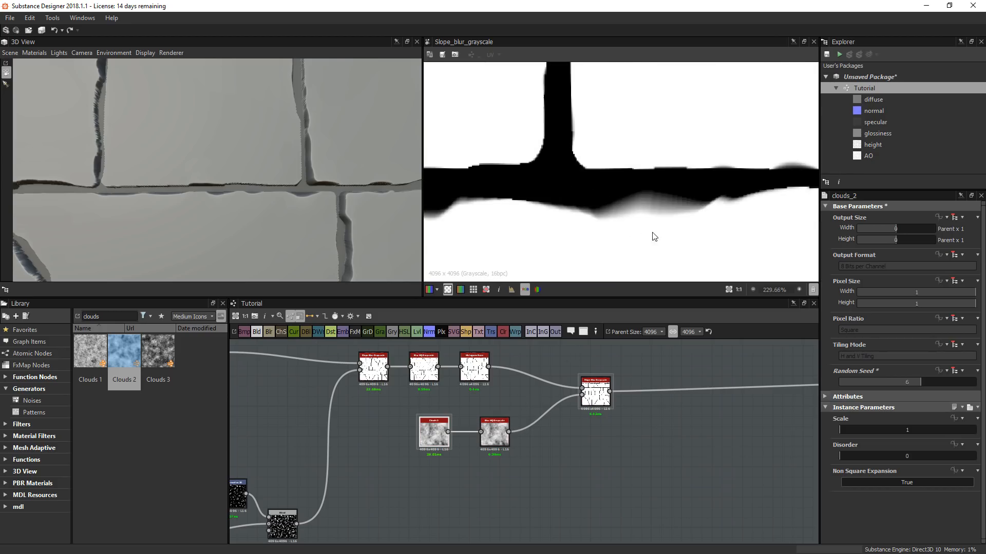
scroll(340, 205, down, 5)
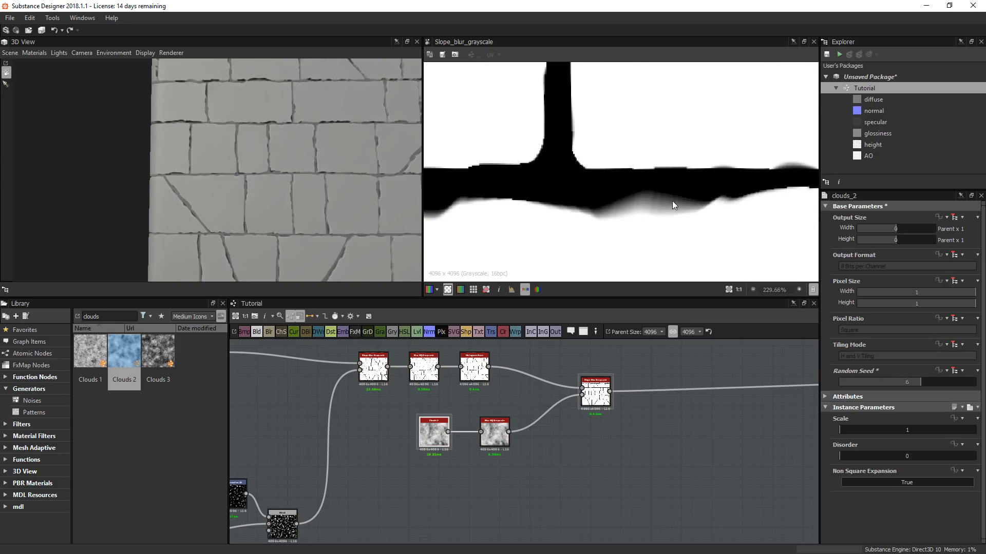
scroll(630, 210, down, 4)
middle_drag(642, 236, 655, 77)
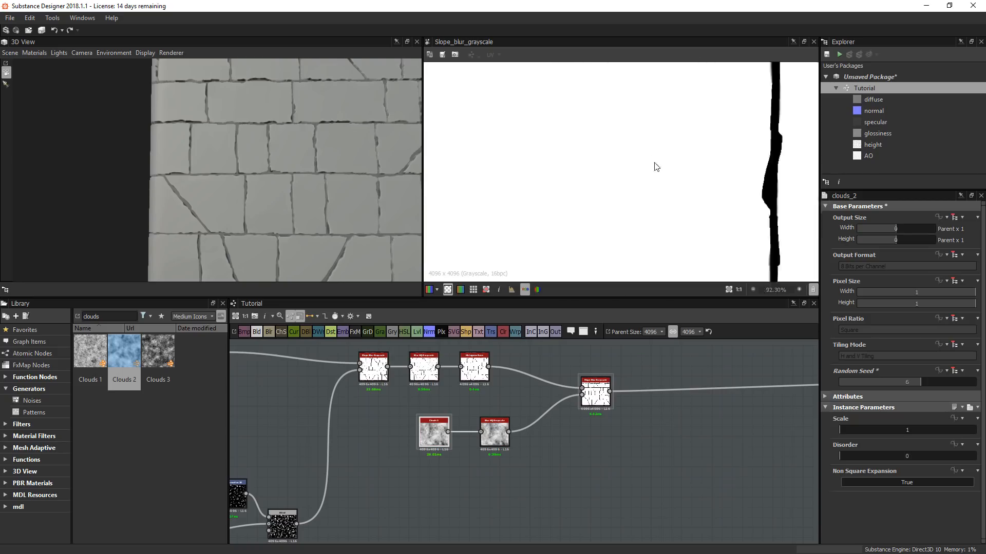
mouse_move(565, 210)
middle_down()
mouse_move(541, 207)
mouse_move(569, 227)
middle_up()
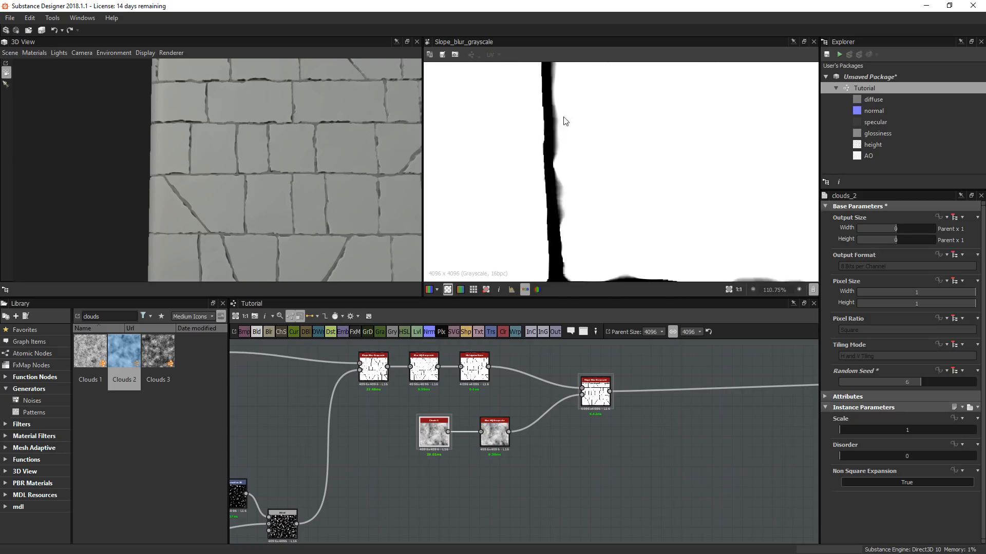
- Duplicate the Slope Blur Grayscale and connect the first one's output to the duplicate's Grayscale input
middle_drag(625, 390, 584, 381)
click(534, 402)
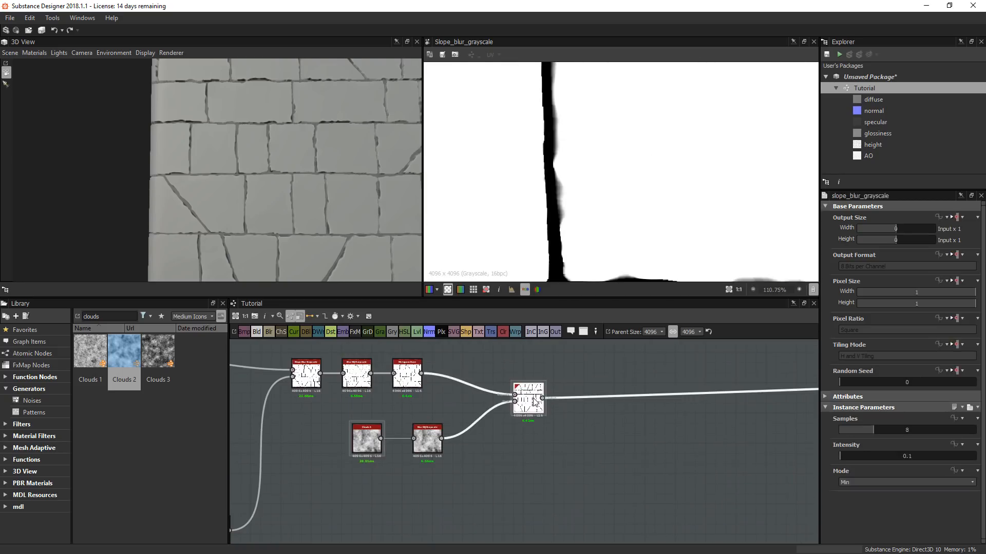
key(ctrl+d)
drag(526, 440, 649, 371)
scroll(544, 402, up, 3)
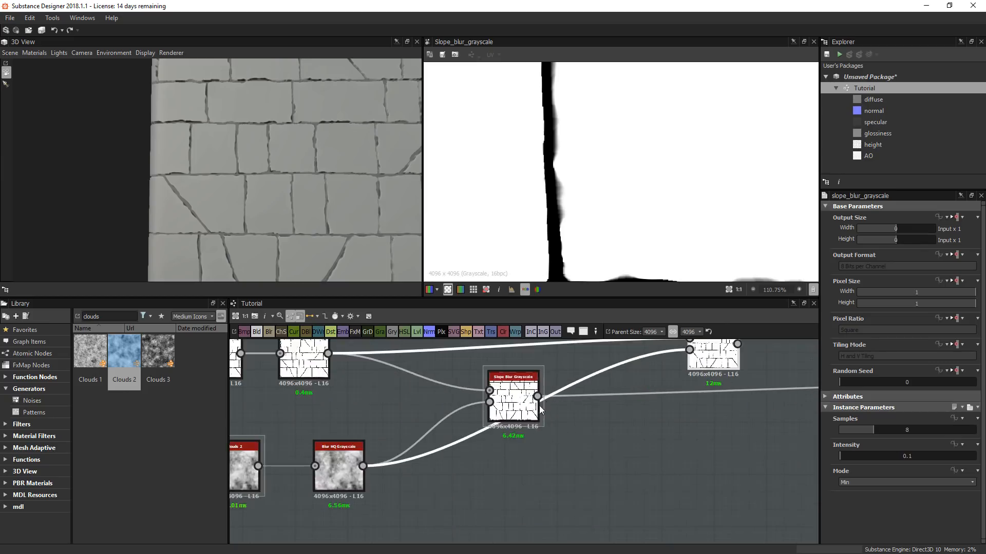
middle_drag(541, 402, 459, 475)
drag(459, 475, 638, 449)
middle_drag(519, 486, 592, 410)
scroll(593, 410, down, 3)
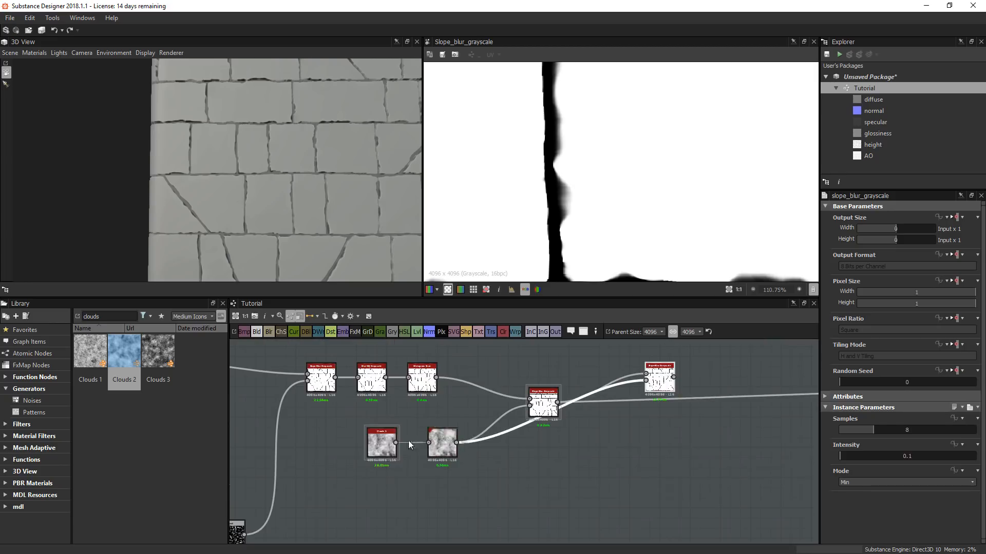
- Connect Clouds 2 directly to the duplicate Slope Blur Grayscale's Slope input and move the noise node below the Blur HQ Grayscale
click(382, 452)
drag(385, 463, 659, 440)
click(368, 494)
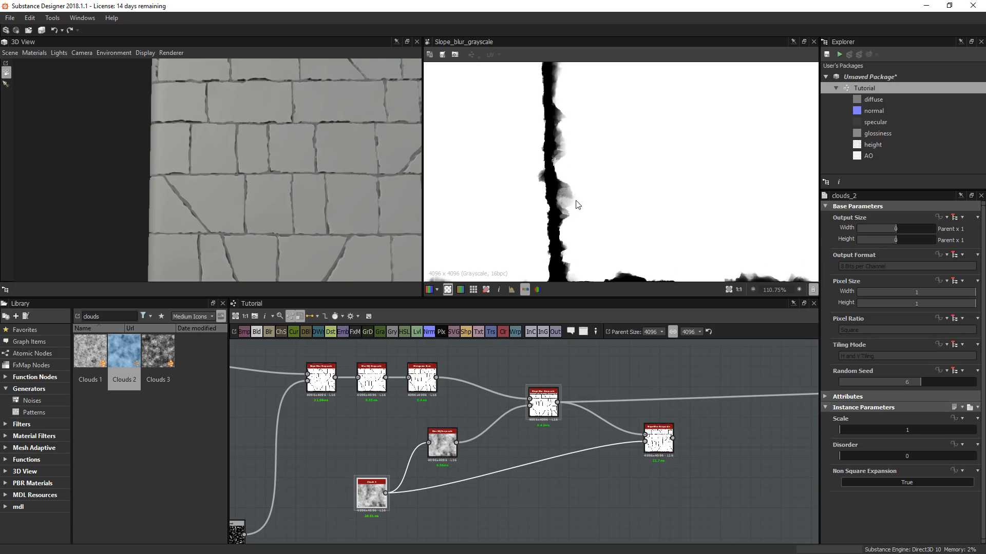
- Move the second Slope Blur Grayscale node closer to the first one, just below and to its right
scroll(576, 204, down, 3)
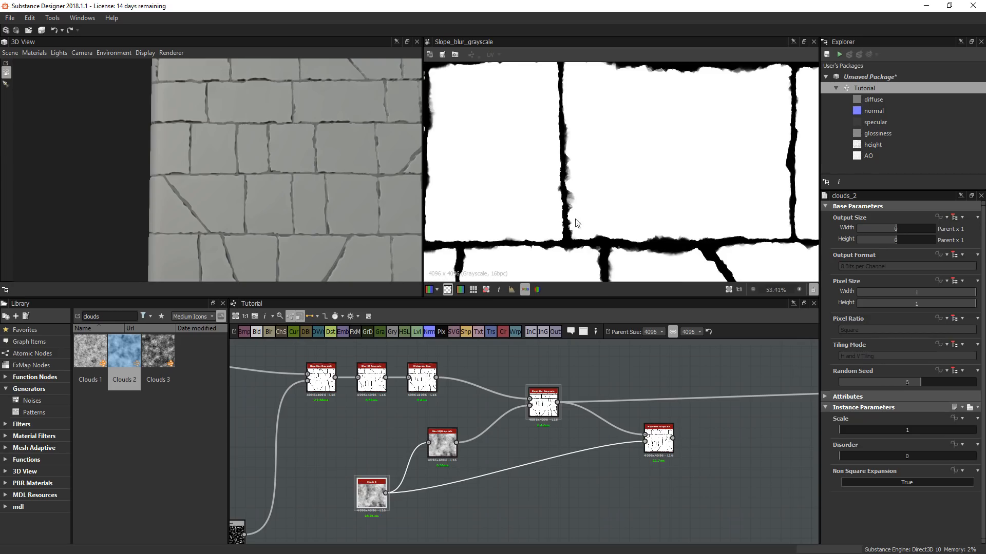
drag(659, 437, 594, 466)
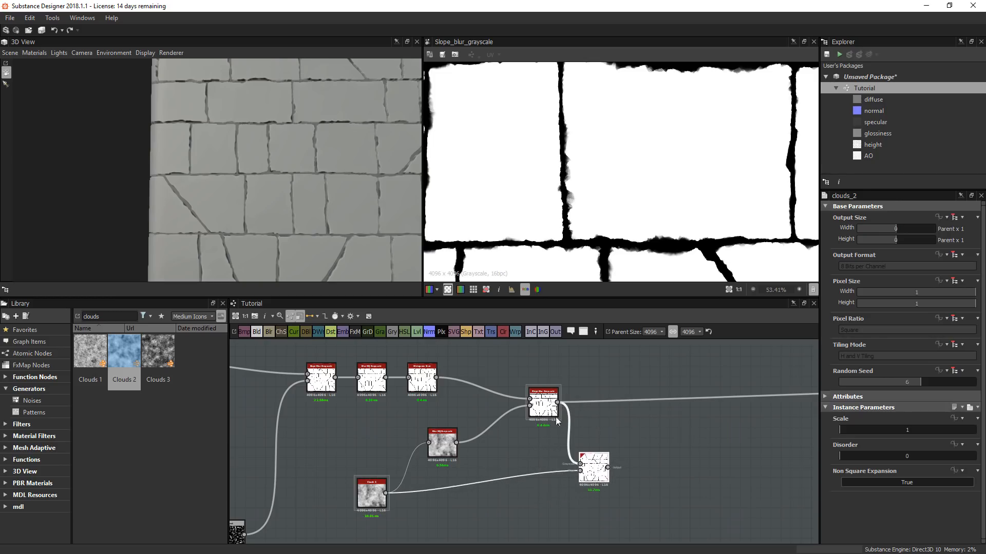
drag(557, 421, 574, 372)
drag(591, 462, 601, 462)
middle_drag(572, 447, 502, 497)
- Compare the brick edges output by both Slope Blur Grayscale nodes and by the Histogram Scan that feeds them
double_click(496, 402)
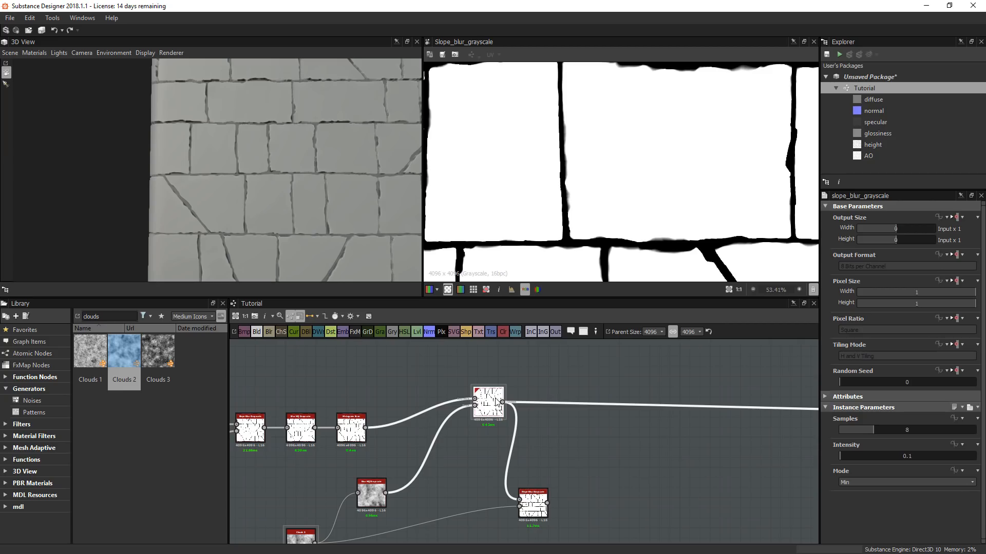
double_click(534, 509)
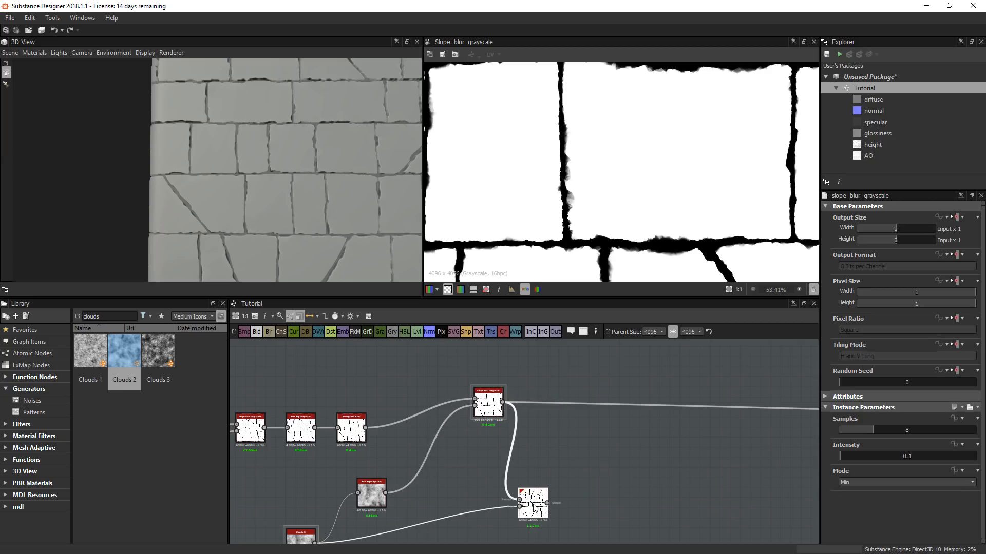
middle_drag(322, 503, 333, 478)
drag(307, 522, 308, 512)
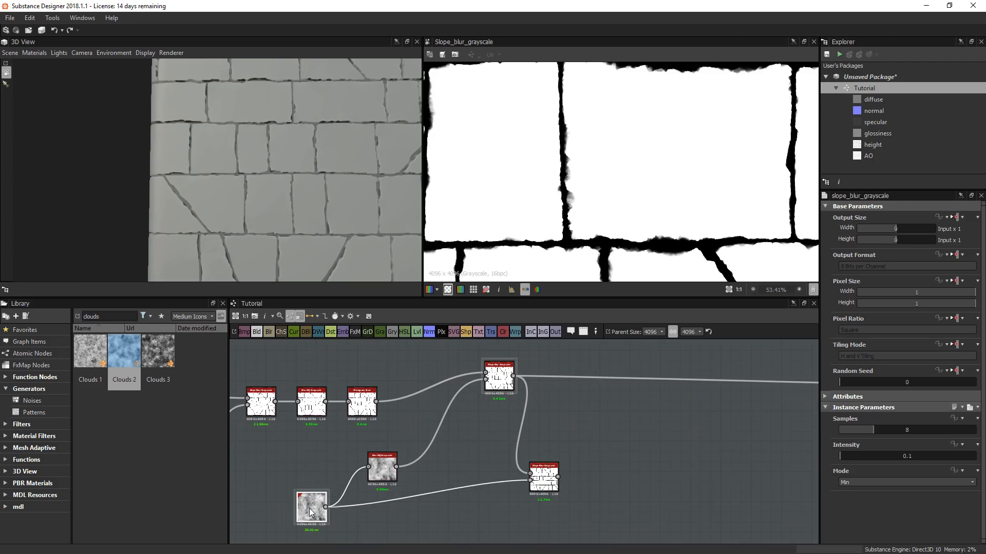
click(615, 422)
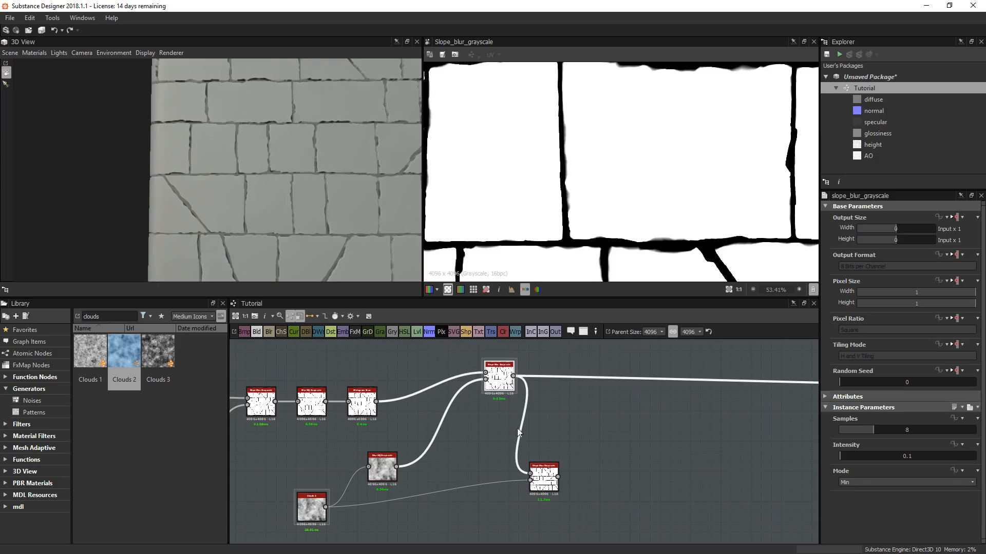
click(542, 482)
double_click(358, 405)
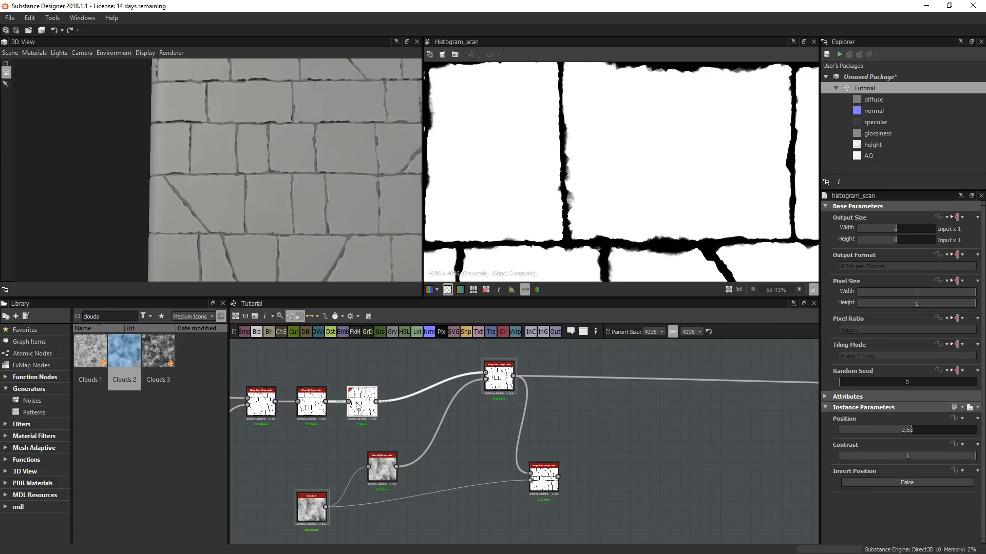
double_click(498, 380)
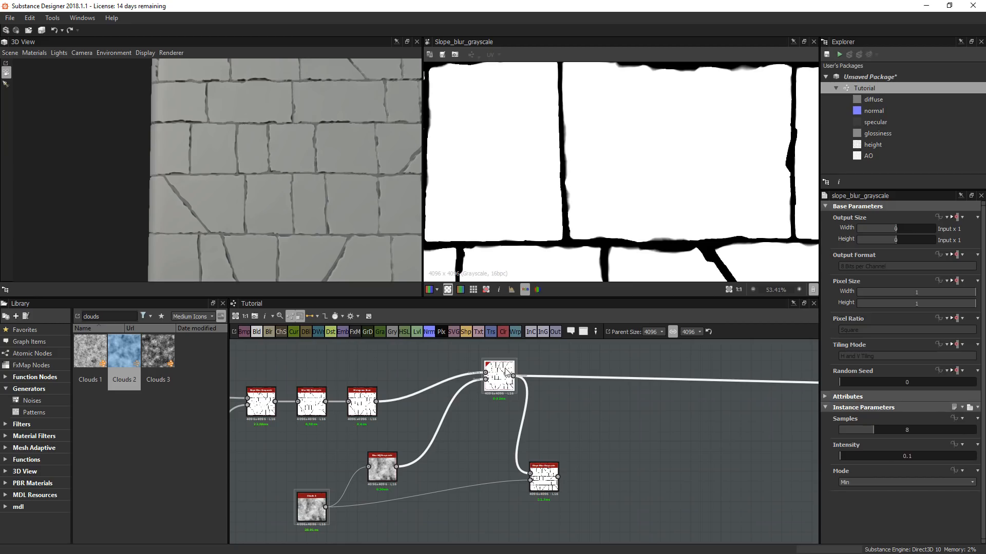
scroll(669, 247, up, 3)
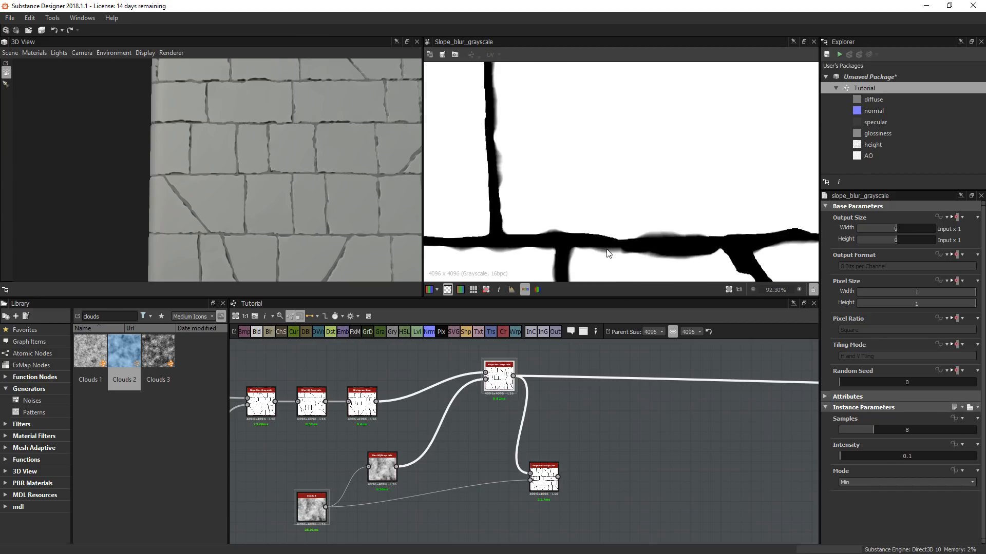
middle_drag(526, 387, 491, 406)
scroll(600, 269, up, 7)
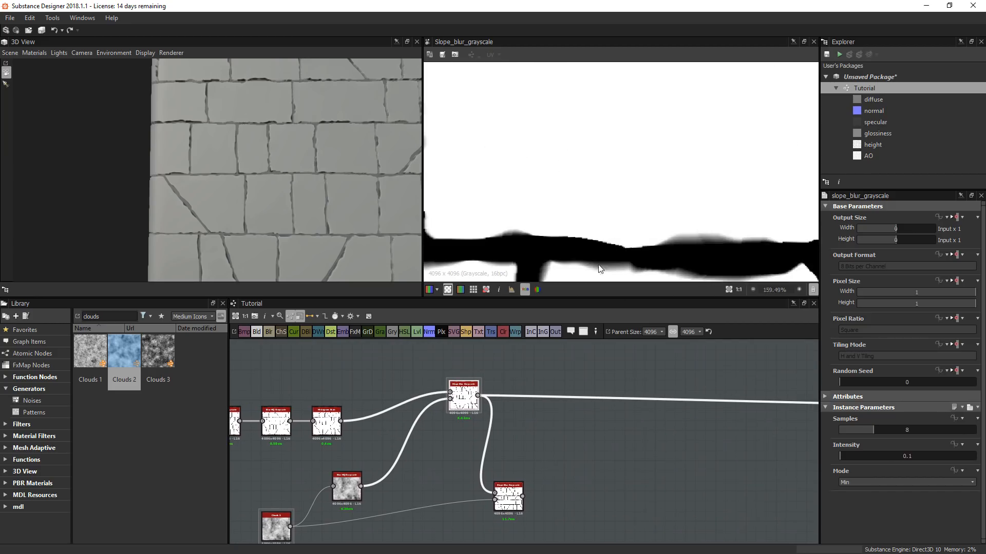
middle_drag(595, 215, 601, 97)
double_click(512, 502)
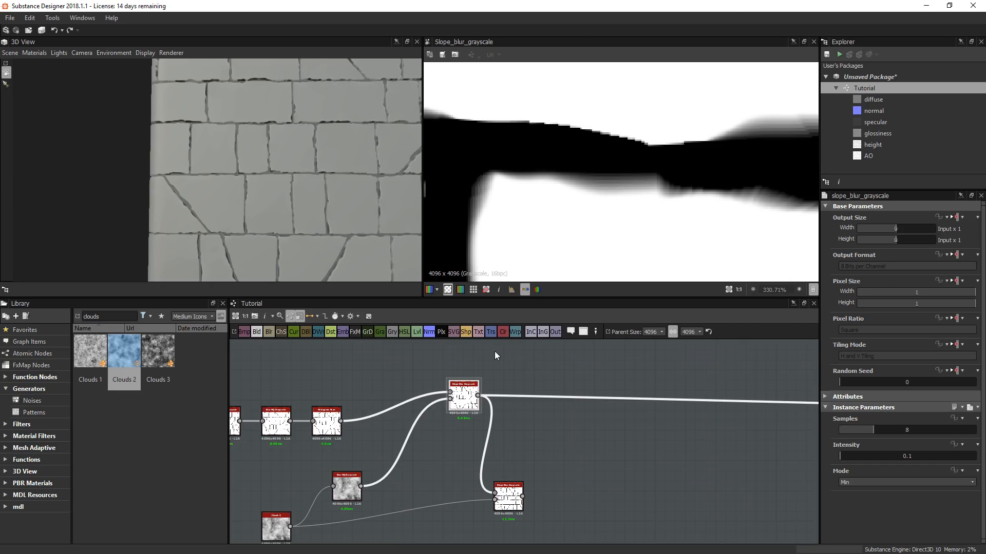
- Change the Quality of the Blur HQ Grayscale behind the first Slope Blur Grayscale and check that slope blur's mortar edges
double_click(347, 487)
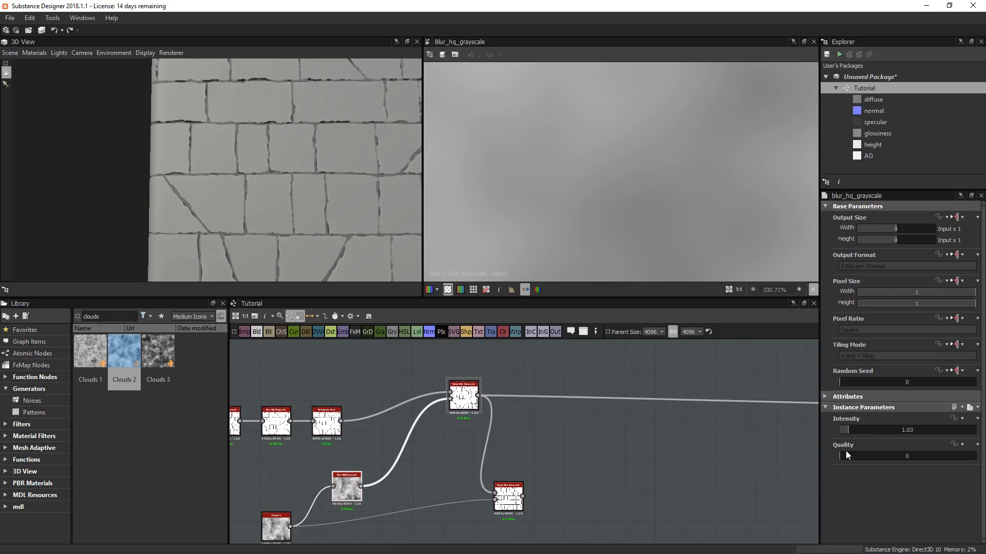
double_click(465, 399)
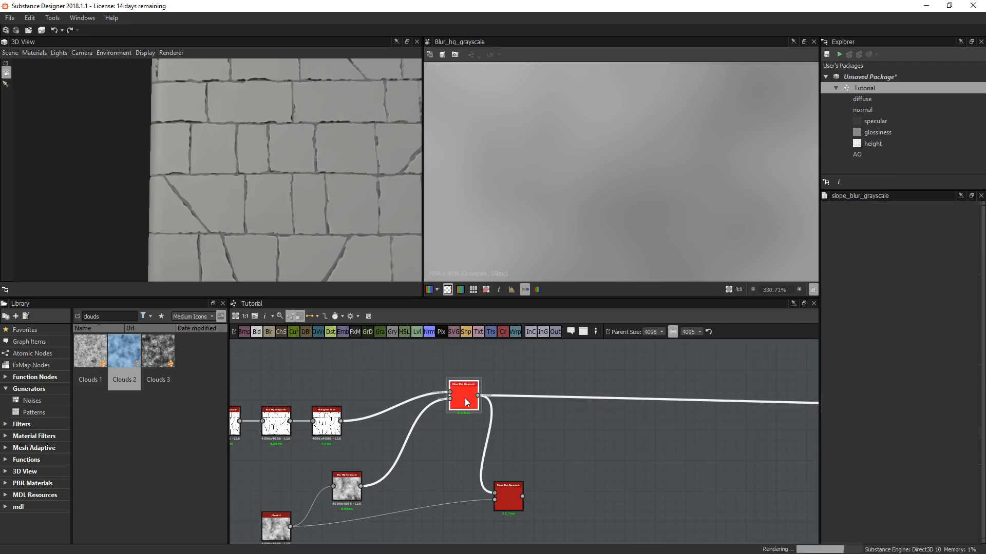
middle_drag(709, 200, 604, 197)
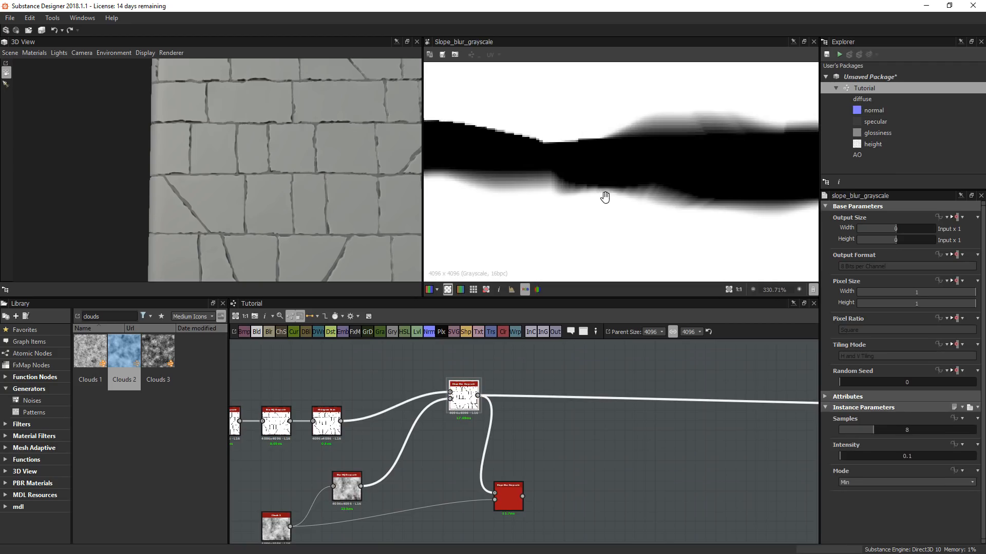
scroll(712, 200, down, 3)
middle_drag(762, 198, 641, 197)
middle_drag(575, 250, 715, 205)
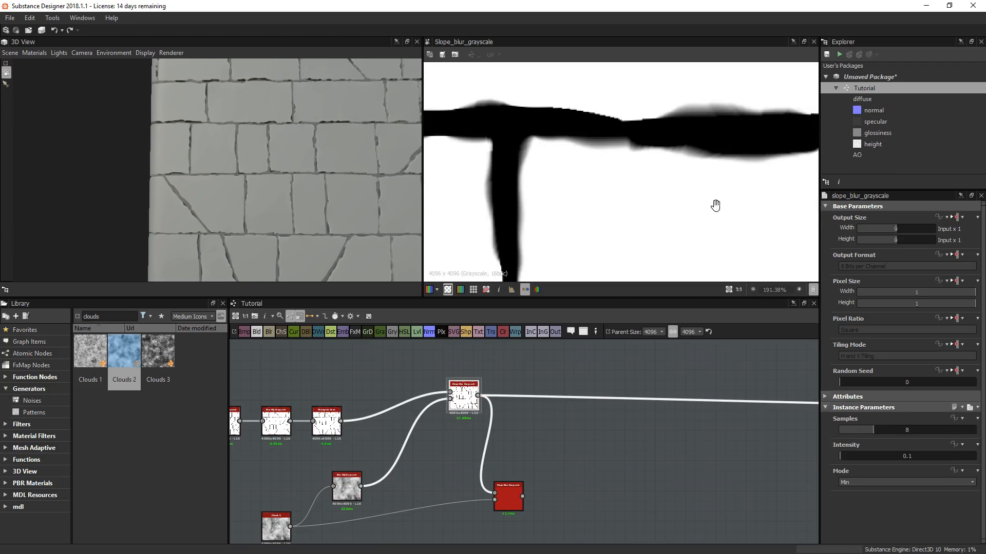
scroll(631, 209, down, 1)
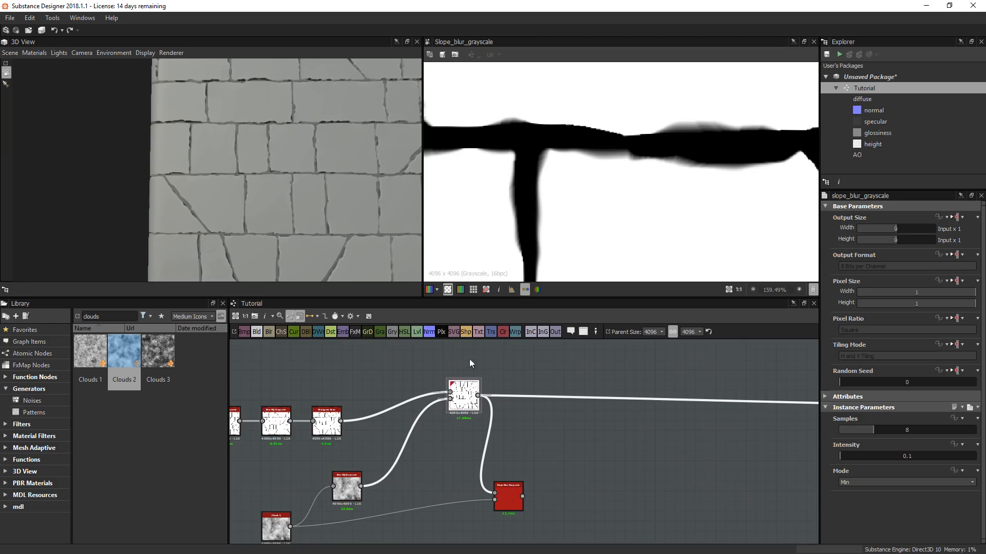
scroll(598, 192, down, 2)
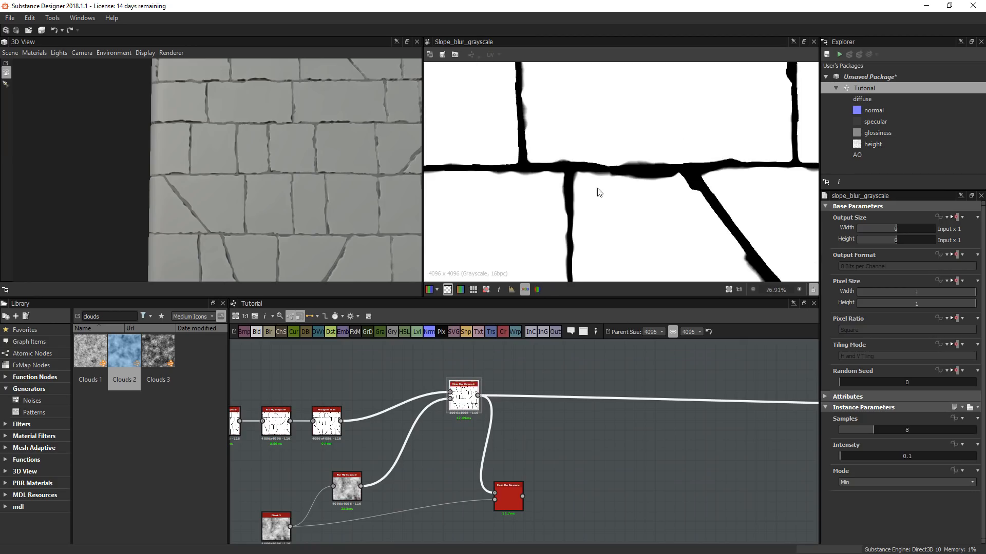
- Add a Blend node with the second Slope Blur Grayscale as foreground and the first one as background
click(259, 332)
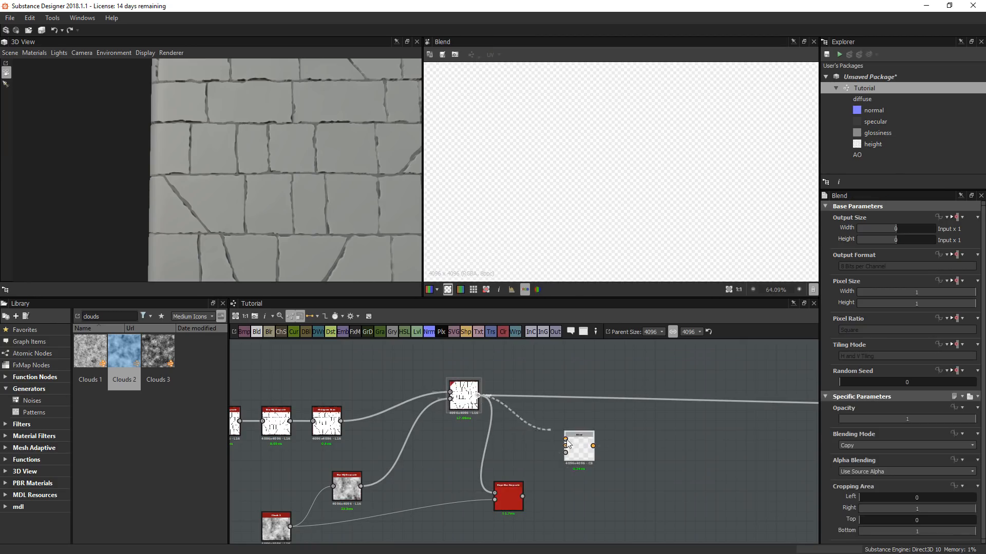
drag(568, 444, 565, 439)
drag(515, 490, 505, 460)
drag(580, 451, 601, 451)
middle_drag(528, 488, 499, 450)
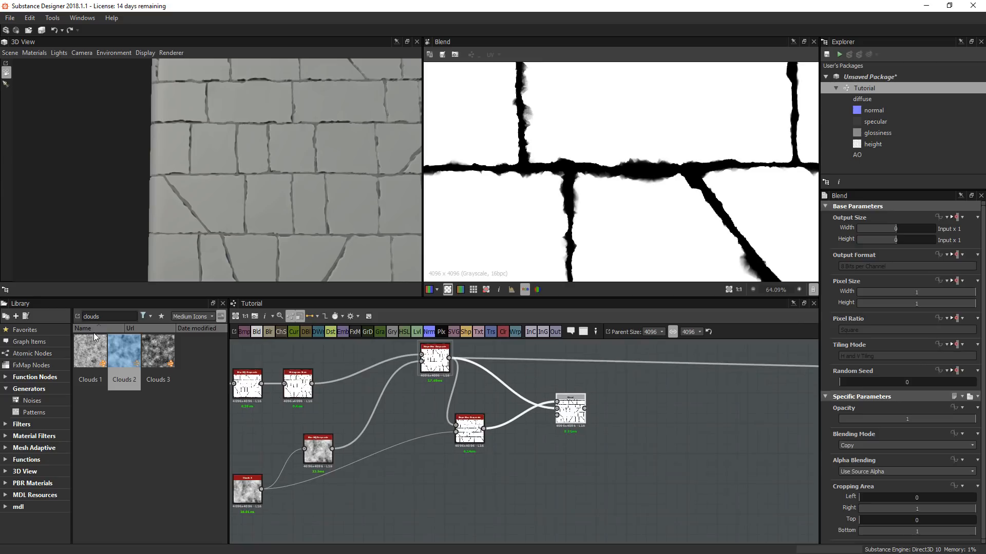
- Try masking the Blend with a new Clouds 2 noise connected to its Opacity input, comparing it with both slope blurs
drag(134, 346, 574, 415)
double_click(490, 474)
double_click(572, 414)
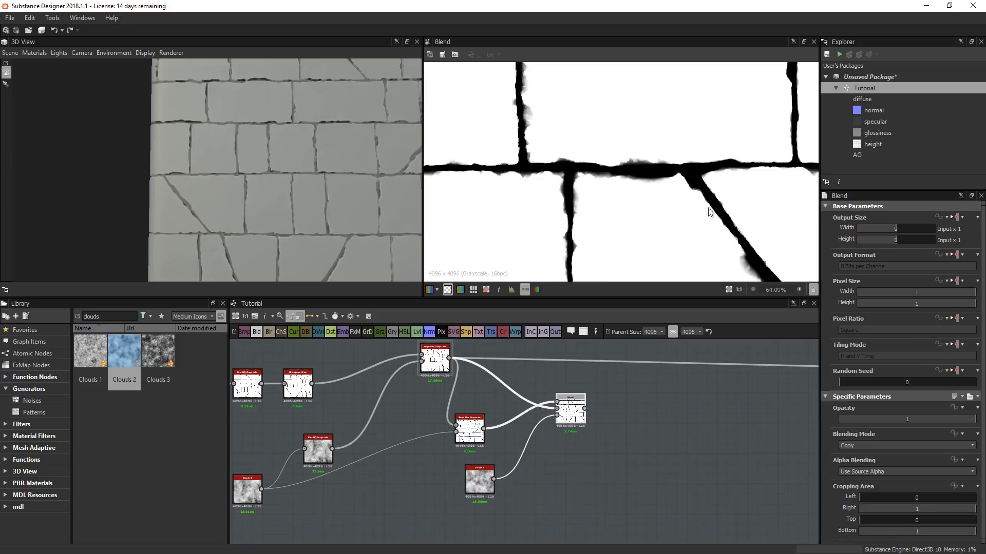
double_click(427, 361)
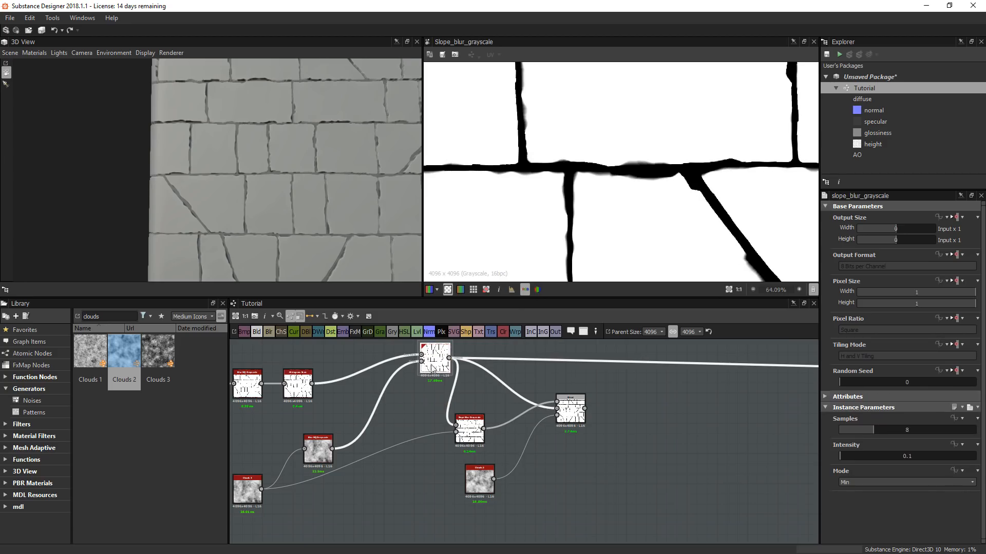
double_click(469, 430)
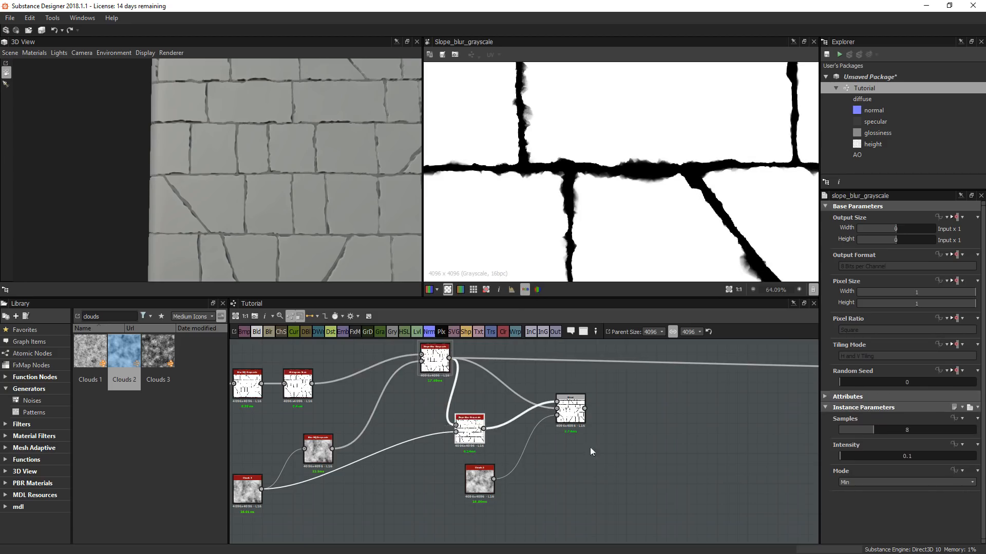
double_click(575, 416)
- Insert a Levels node after the mask's Clouds 2, narrow its black and white input points for strong contrast, and check the Blend
double_click(479, 480)
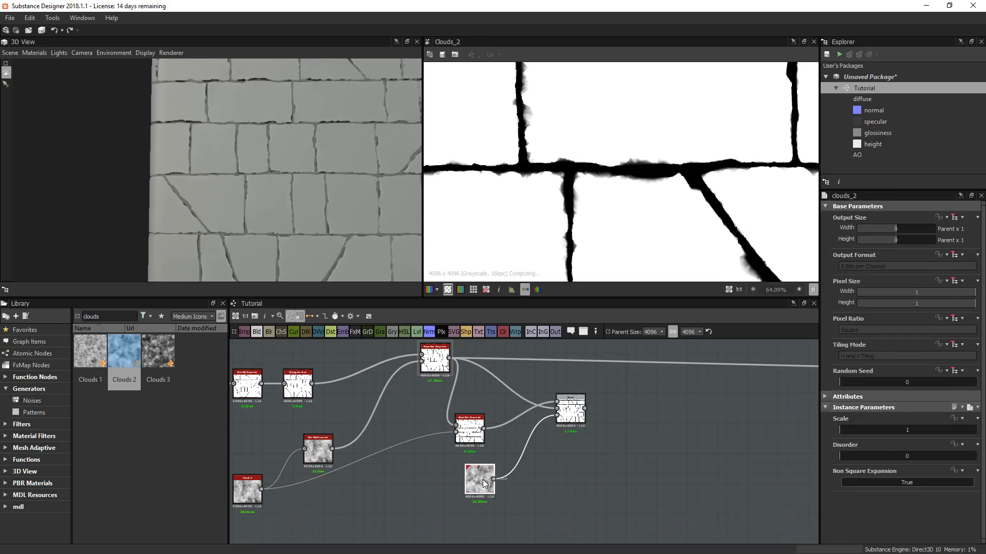
middle_drag(511, 476, 519, 459)
click(419, 333)
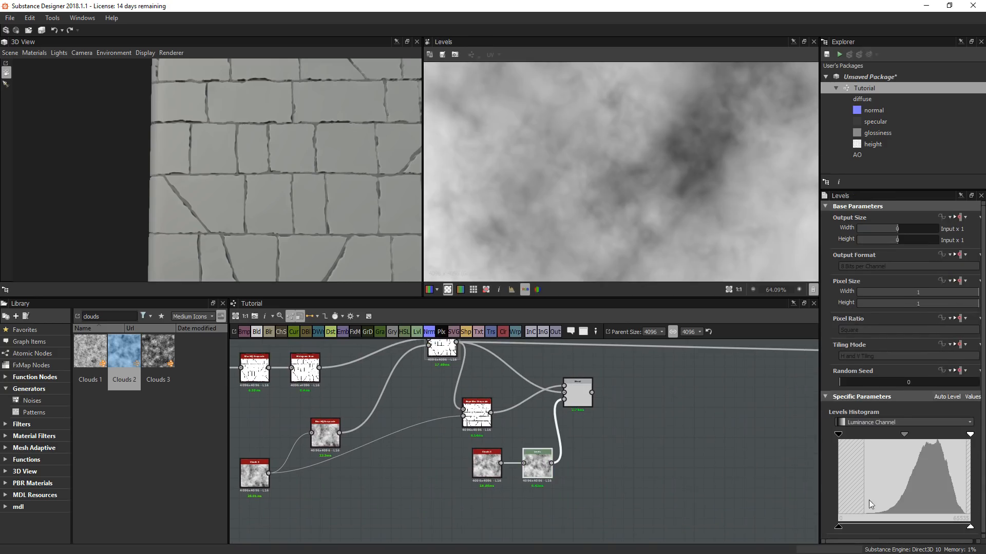
drag(839, 434, 905, 435)
drag(969, 434, 934, 435)
key(f)
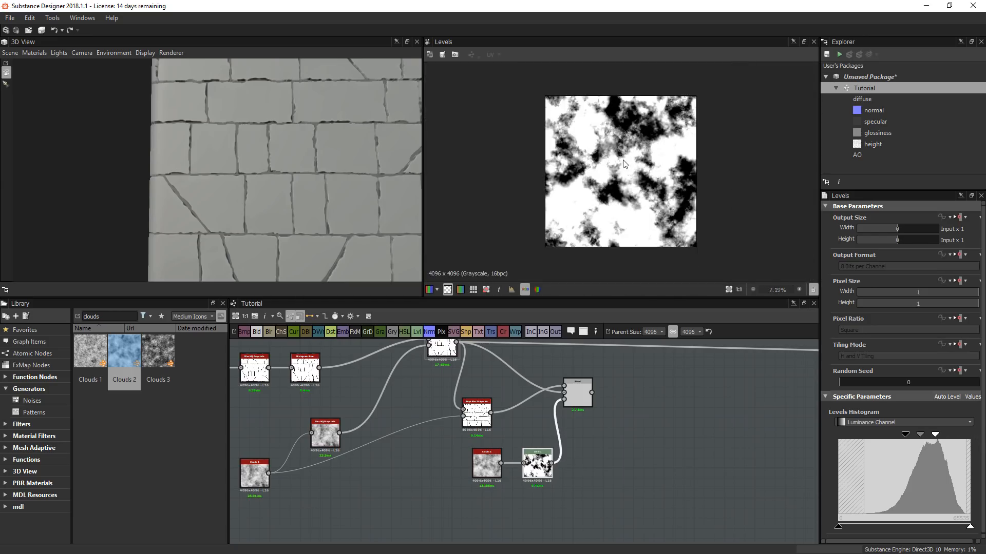
double_click(580, 399)
scroll(615, 213, up, 5)
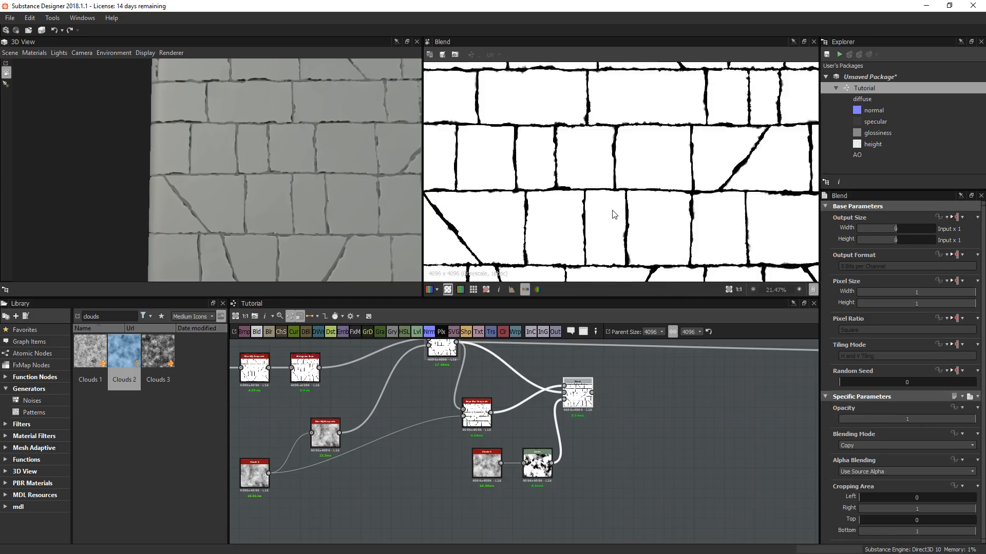
scroll(655, 158, up, 5)
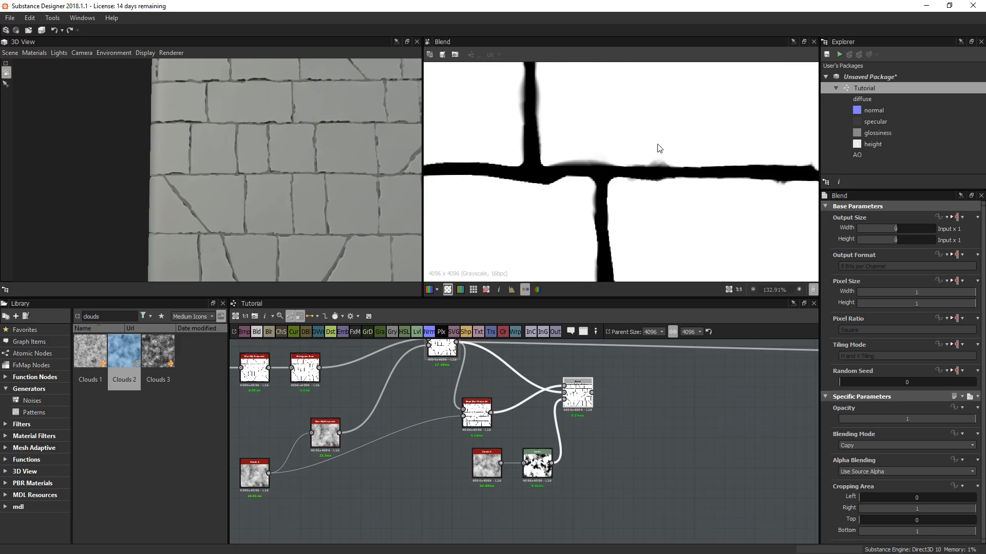
scroll(398, 189, down, 2)
drag(398, 189, 346, 217)
scroll(268, 168, up, 5)
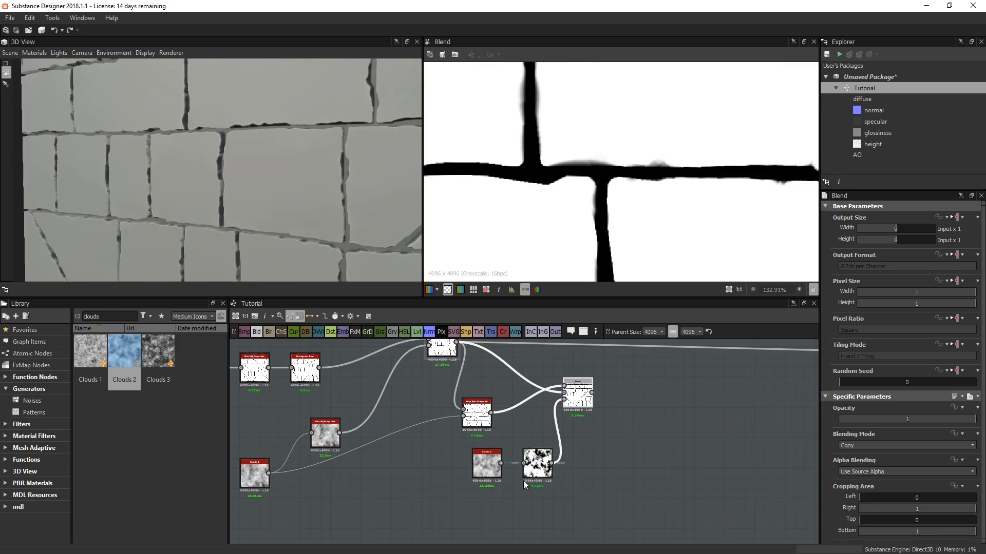
- Delete the Clouds 2 and Levels nodes that mask the Blend
drag(460, 446, 568, 484)
key(Delete)
drag(577, 393, 588, 382)
middle_drag(529, 405, 512, 444)
- Add an Invert Grayscale node below the Blend and feed it the first Slope Blur Grayscale's output
click(433, 369)
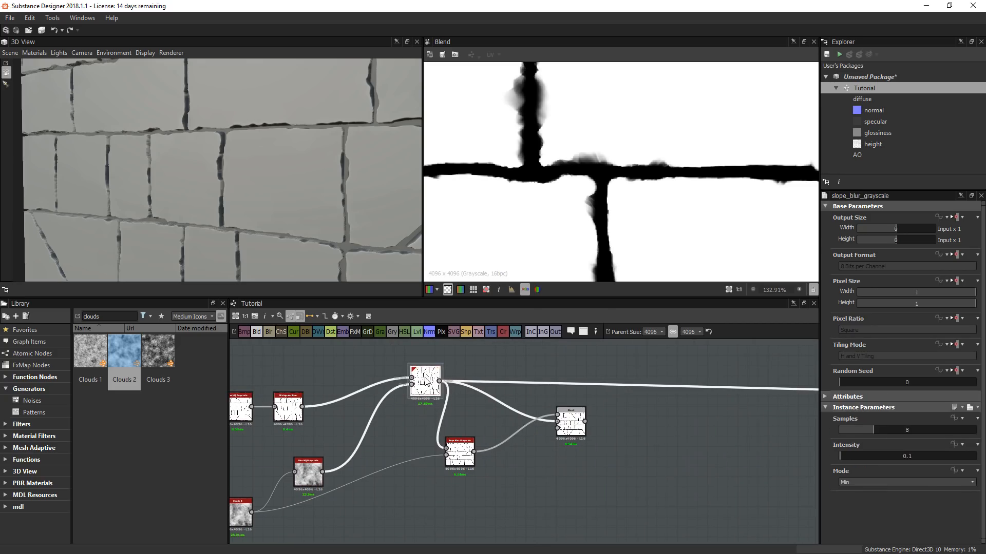
key(space)
text(inve)
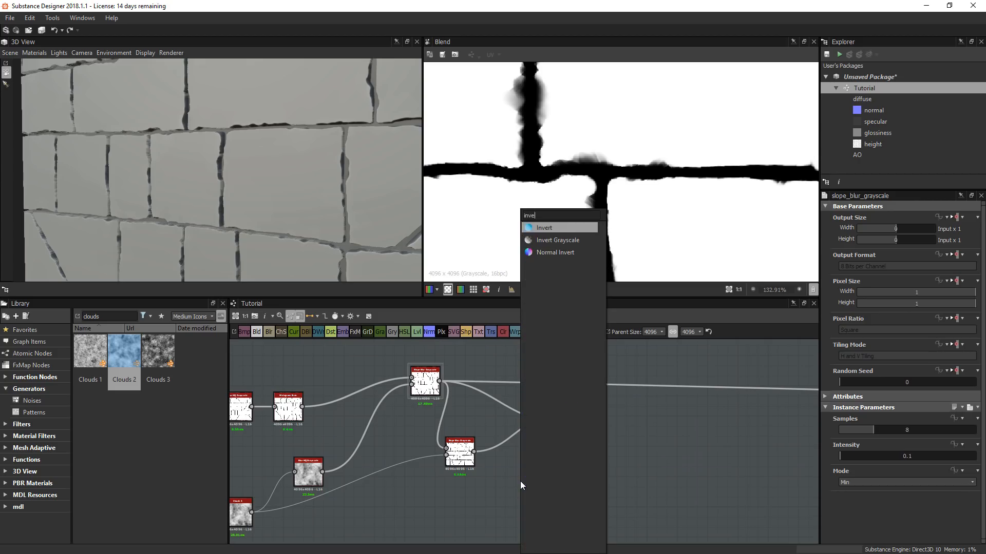
text(rt)
click(565, 242)
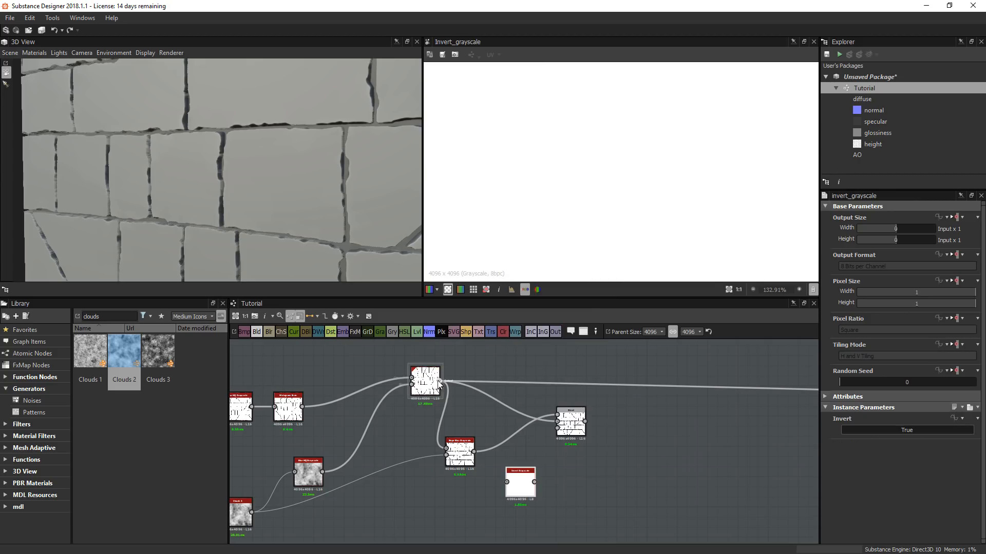
drag(439, 381, 507, 482)
scroll(576, 251, down, 5)
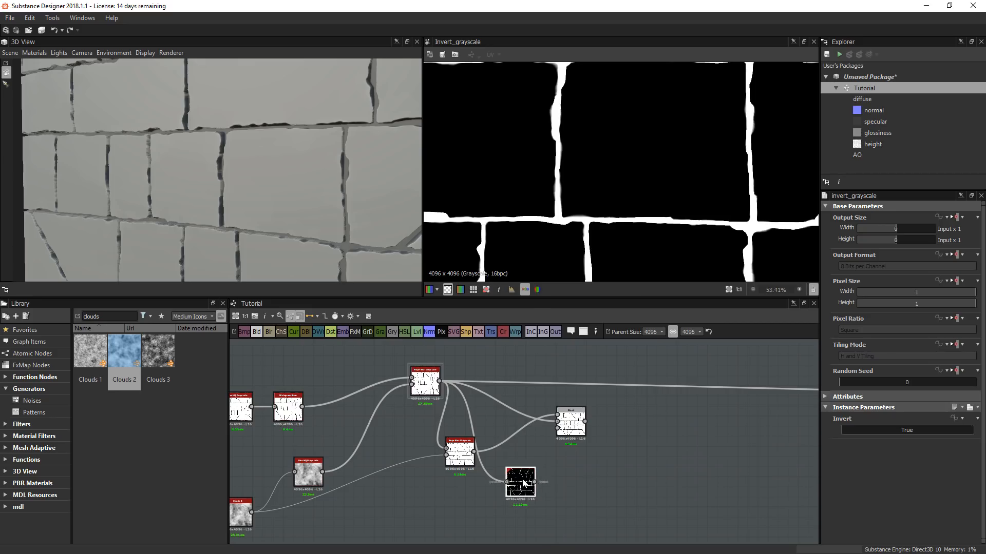
- Add a Histogram Scan after the Invert Grayscale and set its Position to 0.84
key(space)
text(histo)
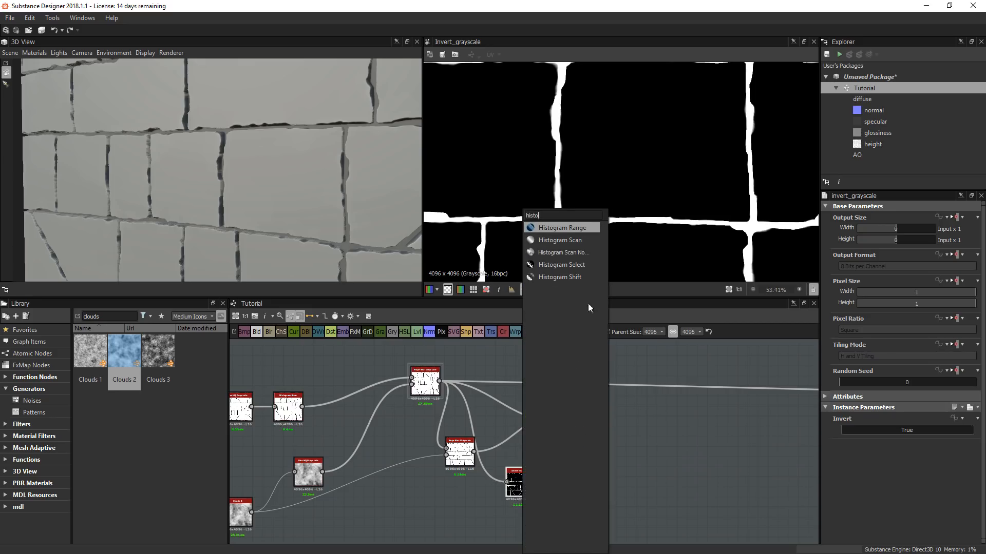
click(561, 240)
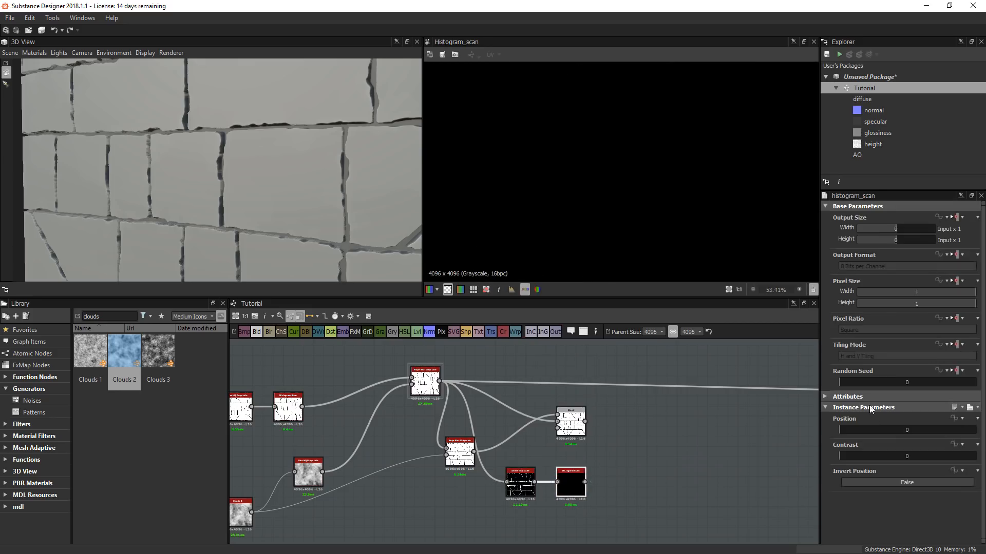
drag(856, 433, 953, 431)
scroll(779, 234, up, 4)
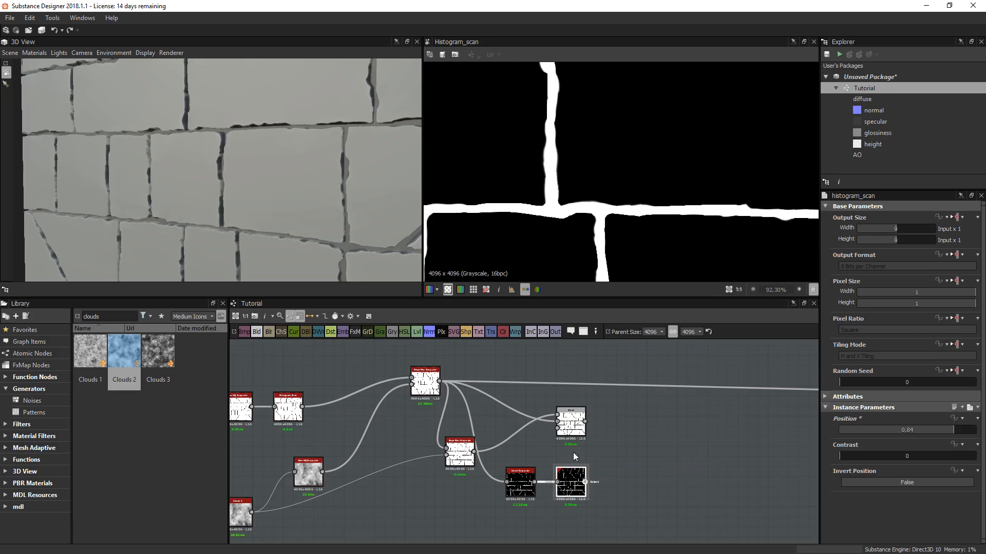
- Feed the Histogram Scan's output into the Blend's Opacity input and examine the blended mortar edges in the 2D view
double_click(561, 433)
scroll(489, 173, up, 8)
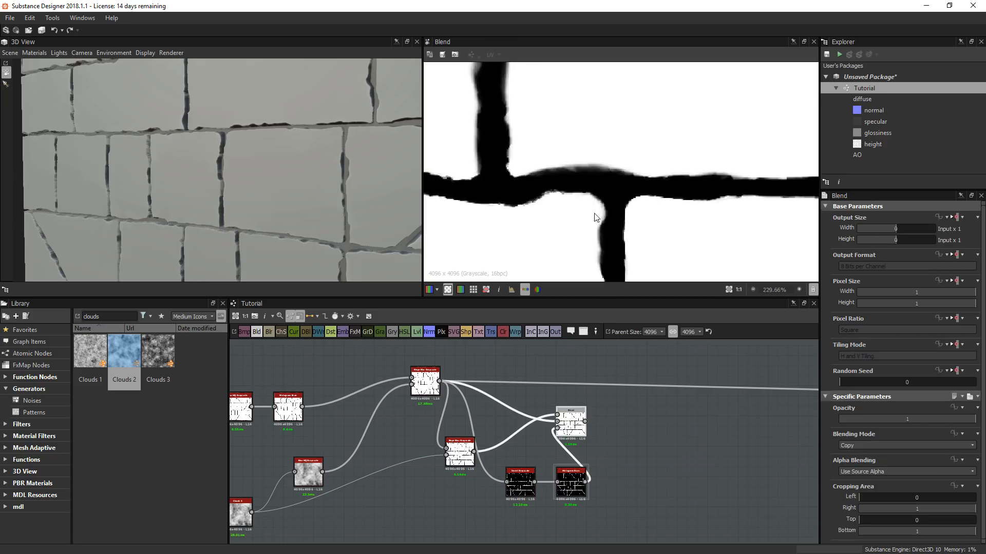
middle_drag(489, 173, 451, 185)
scroll(450, 185, down, 4)
middle_drag(760, 219, 566, 225)
scroll(744, 236, up, 4)
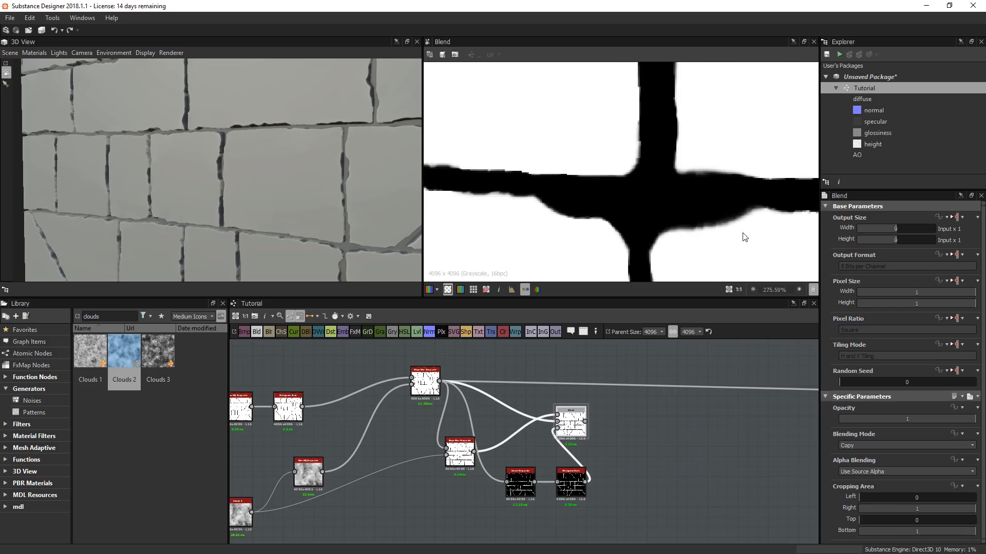
scroll(562, 430, up, 2)
- Compare the Blend's output with its background Slope Blur Grayscale along the mortar lines
double_click(562, 424)
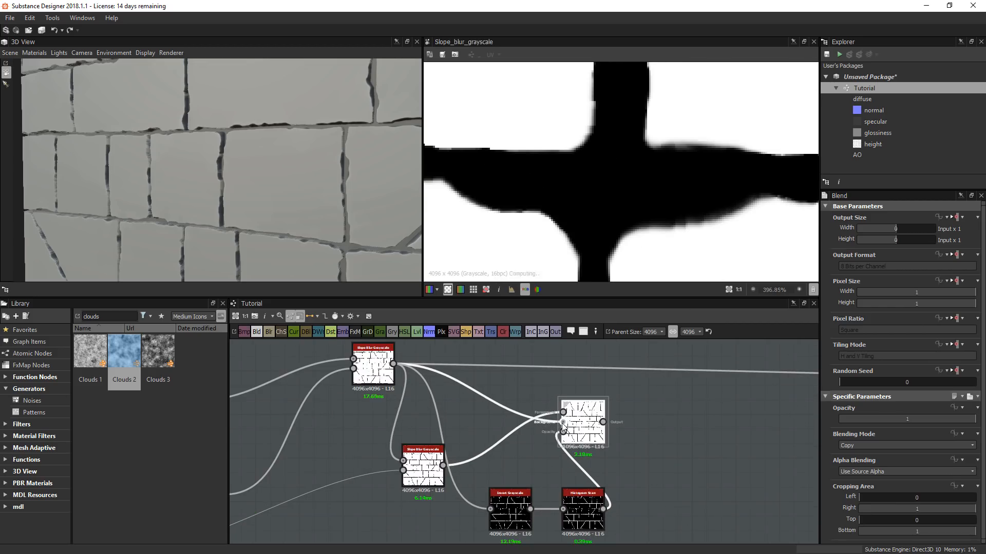
middle_drag(719, 212, 573, 248)
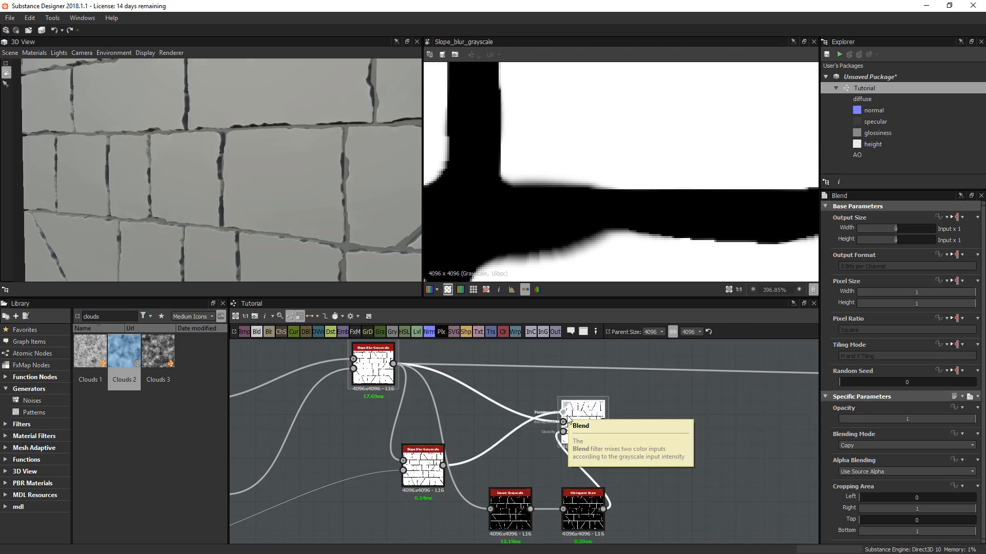
double_click(586, 418)
scroll(578, 209, down, 5)
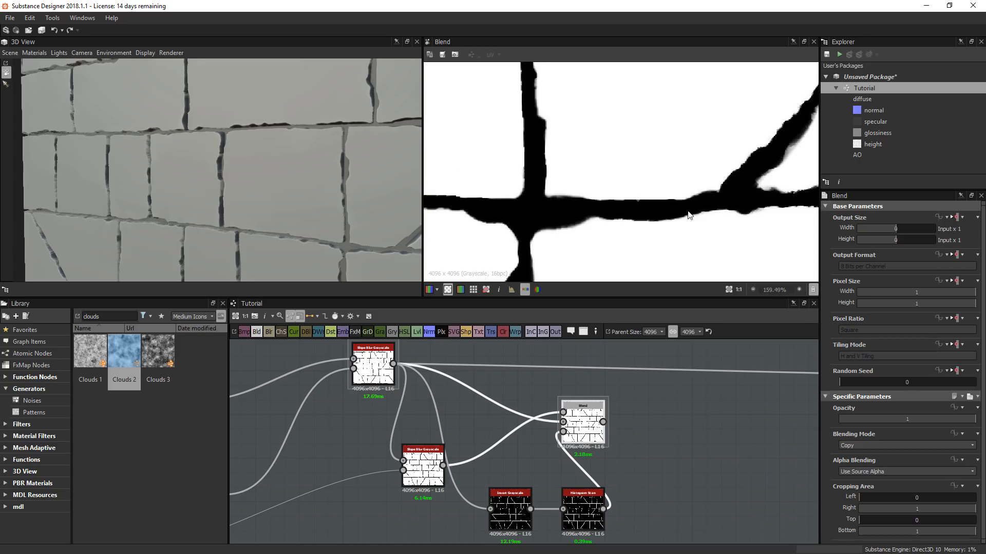
middle_drag(689, 214, 520, 218)
scroll(667, 224, up, 4)
scroll(582, 422, up, 3)
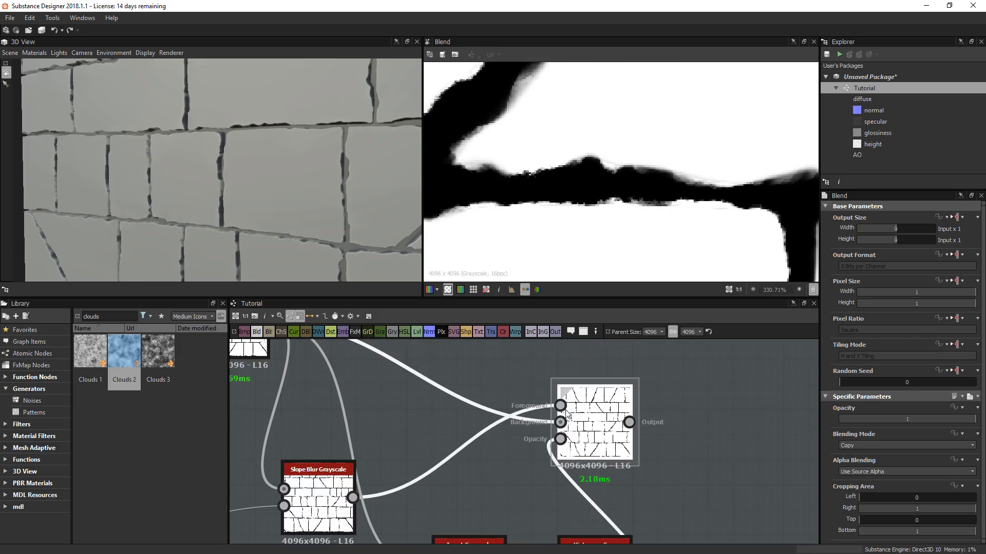
click(561, 423)
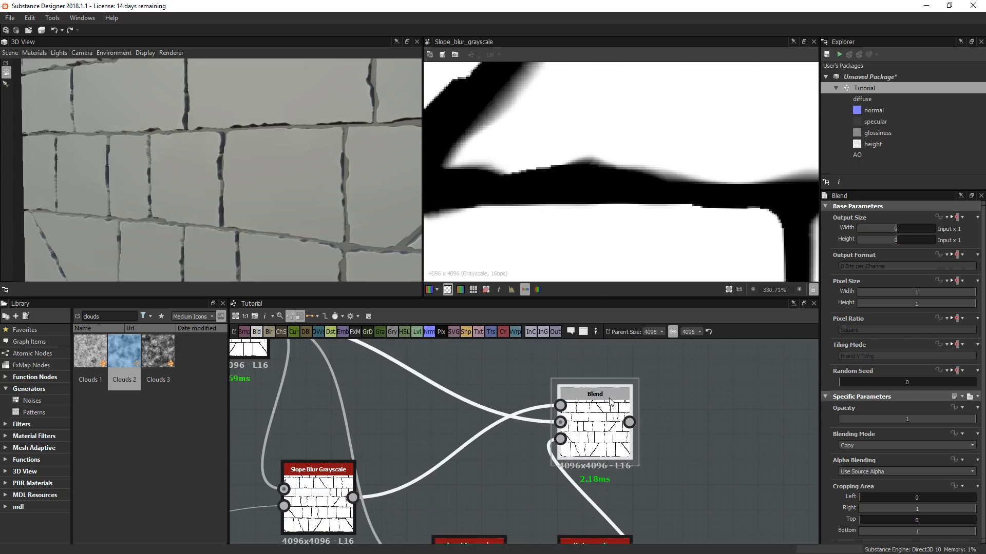
middle_drag(580, 421, 559, 370)
- Set the Histogram Scan's Contrast to 1 and check the Blend's output
click(574, 522)
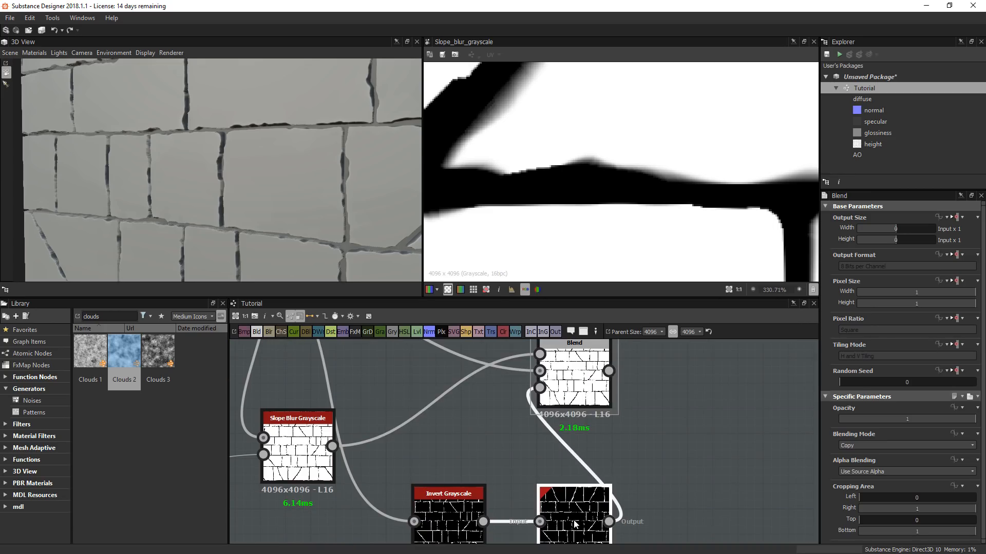
double_click(574, 523)
drag(862, 459, 971, 462)
double_click(583, 382)
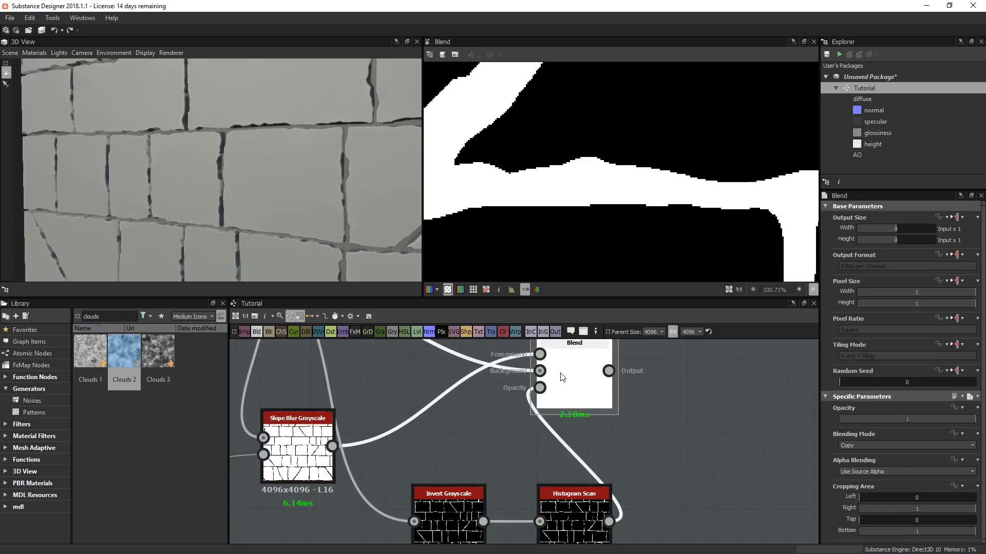
- Insert a Blur HQ Grayscale node between the Histogram Scan and the Blend's Opacity input, moving the Blend aside to make room
click(580, 506)
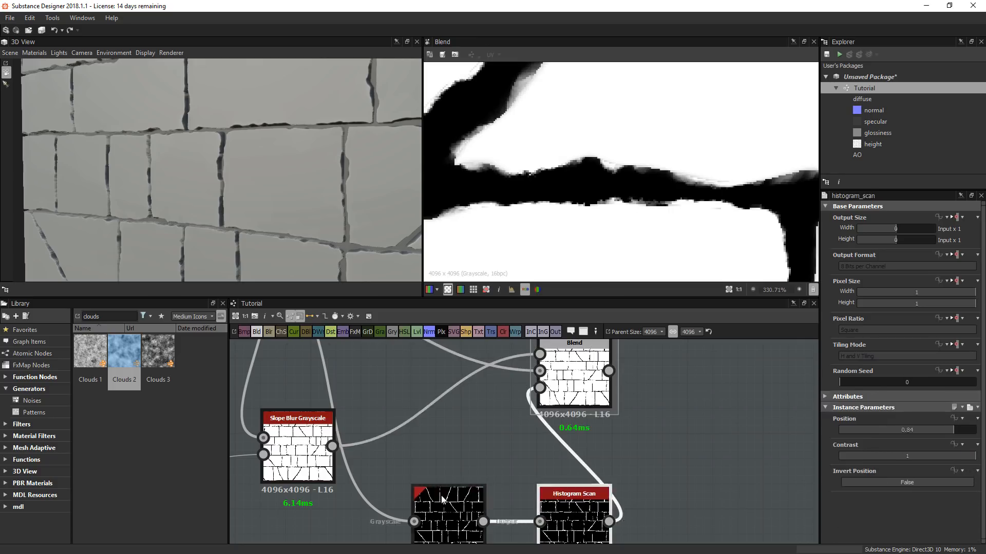
scroll(580, 506, down, 4)
drag(499, 520, 463, 509)
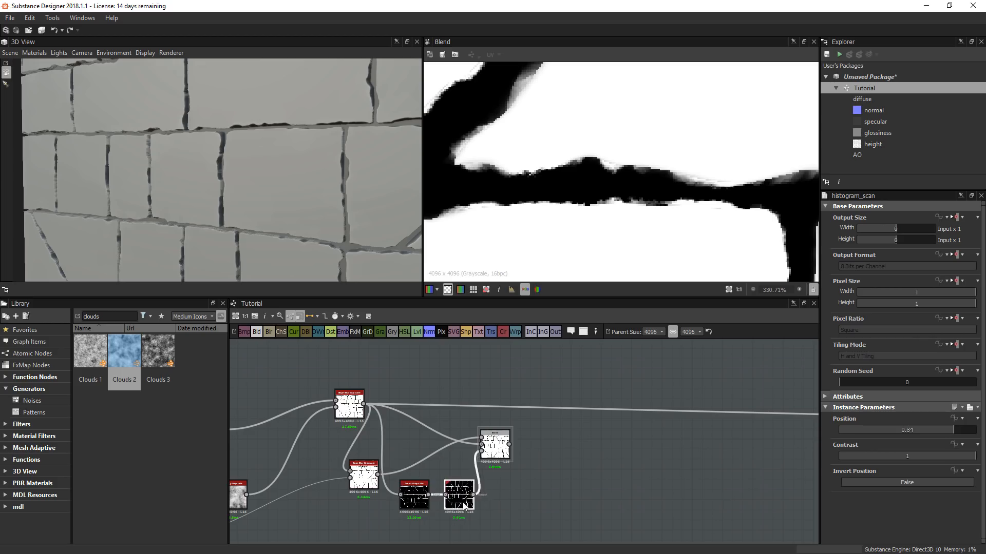
drag(495, 445, 555, 434)
key(space)
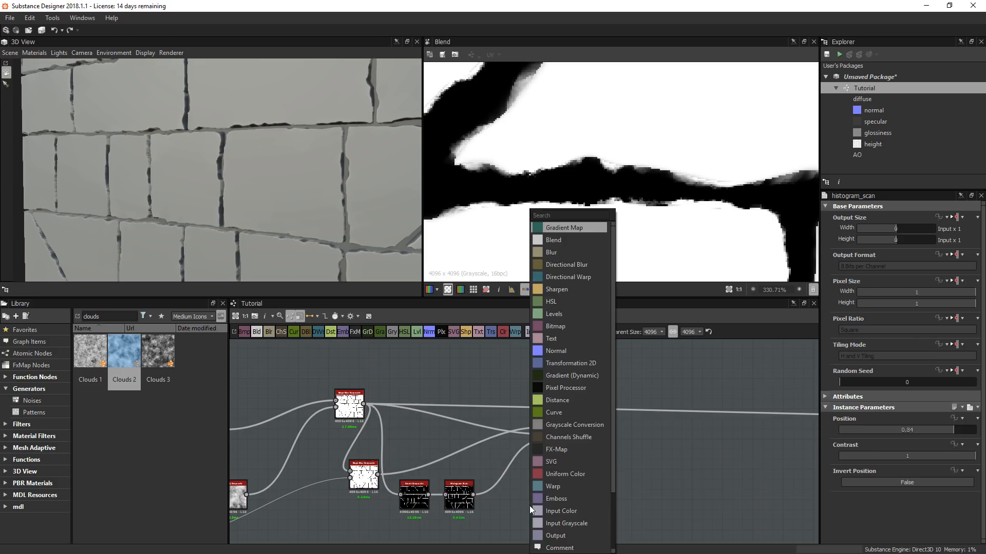
text(blur)
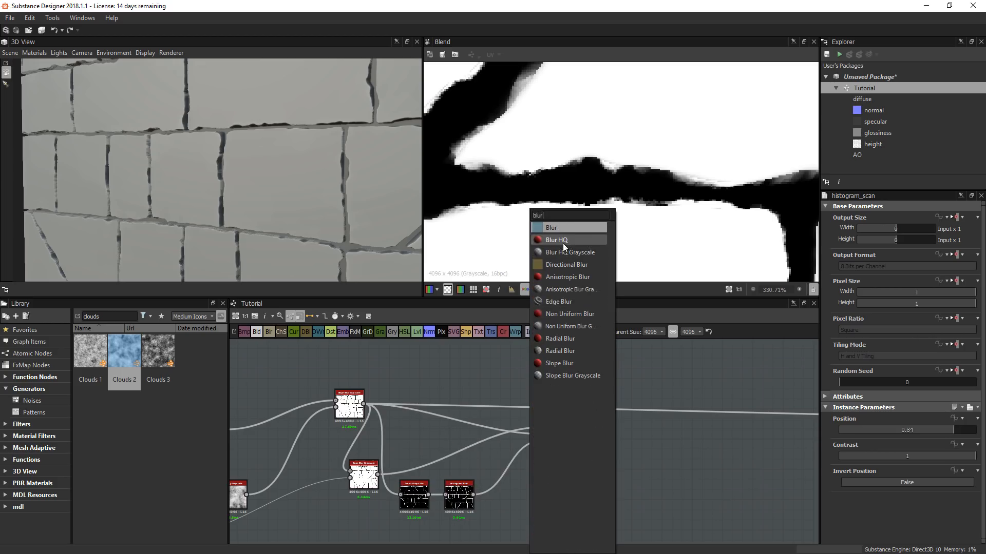
click(562, 251)
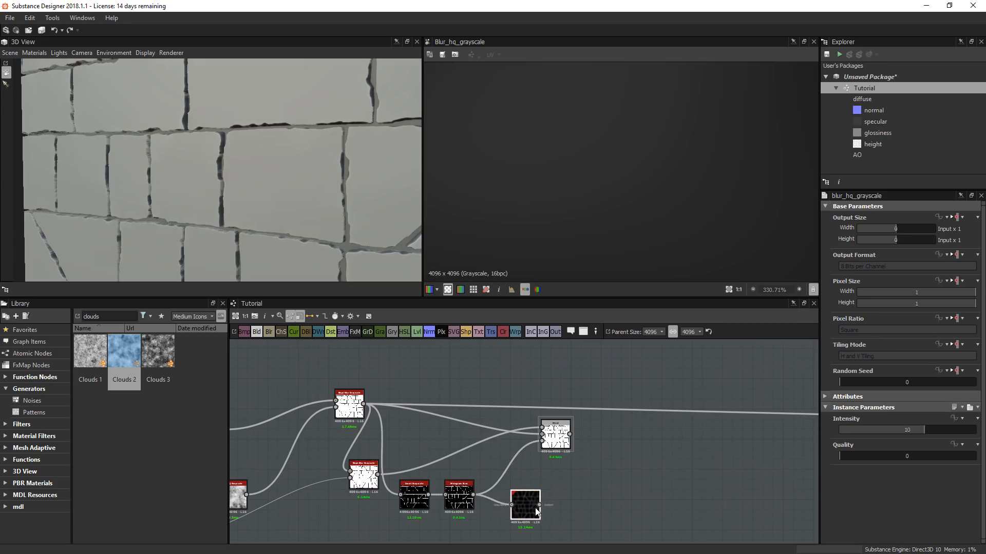
drag(546, 450, 543, 440)
click(523, 504)
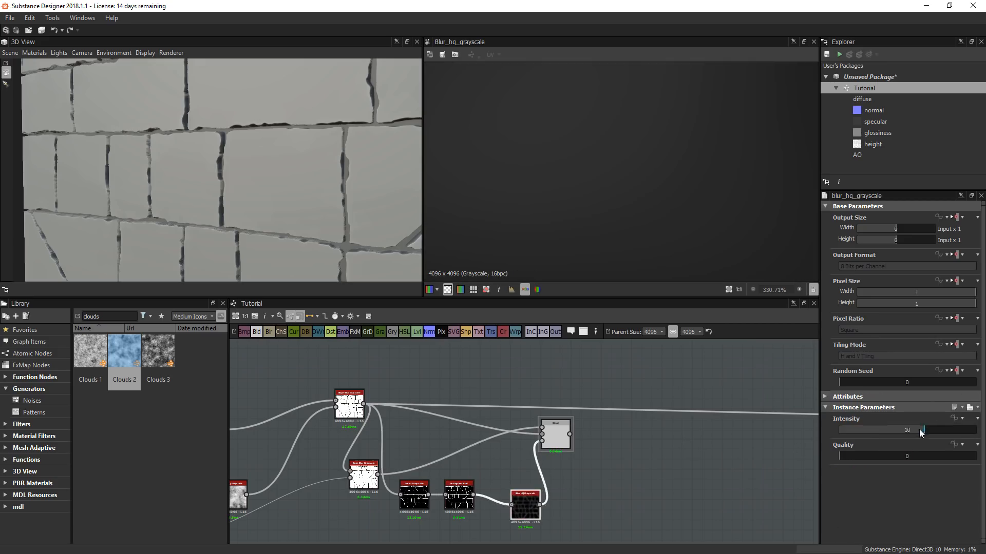
- Set the Blur HQ Grayscale's Intensity to 0.25, check the Blend, and align the blur node with the Histogram Scan
drag(919, 430, 846, 432)
double_click(845, 432)
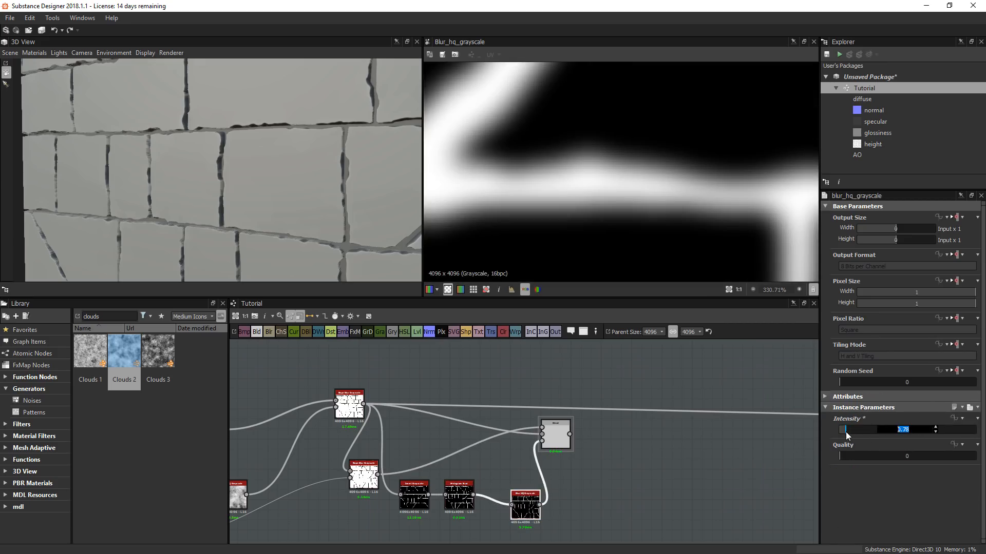
text(0.25)
key(Return)
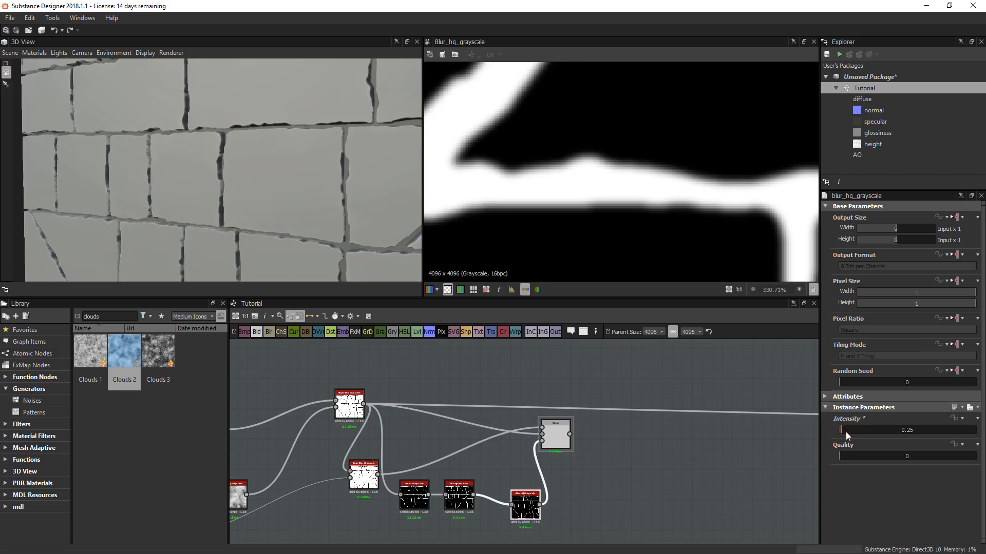
double_click(549, 440)
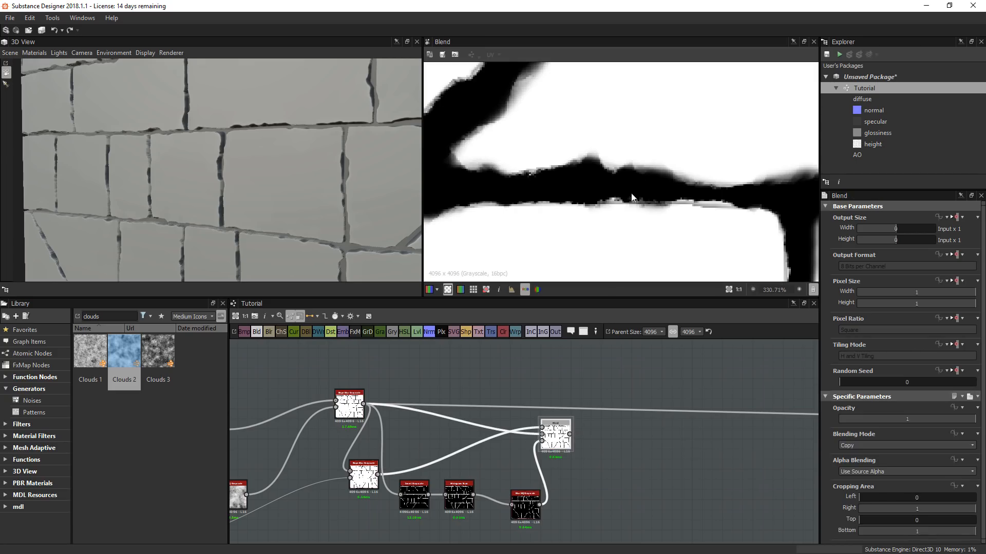
middle_drag(516, 499, 570, 472)
scroll(569, 475, up, 2)
drag(572, 468, 551, 451)
scroll(631, 178, up, 2)
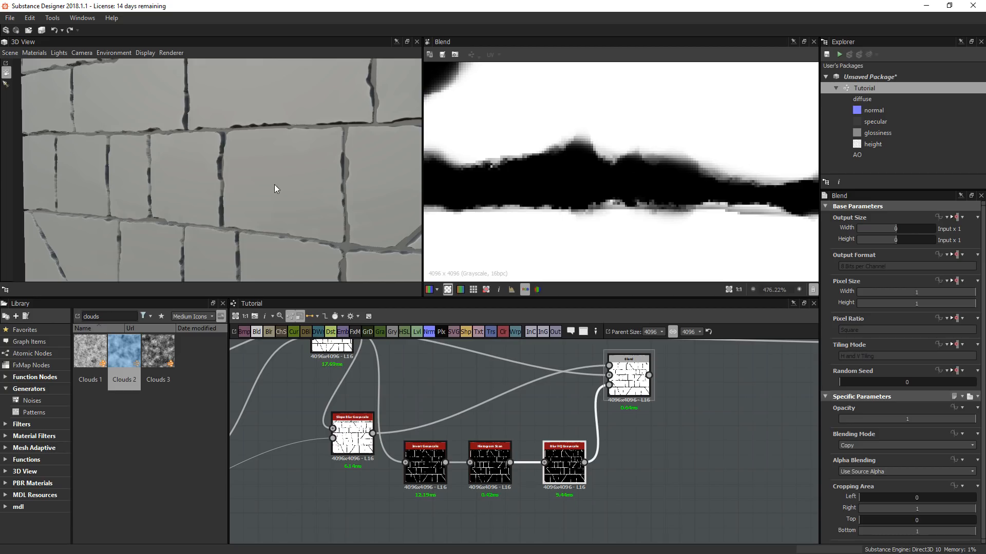
- Set the Blend's Blending Mode to Min (Darken) and check the mortar edges
click(636, 374)
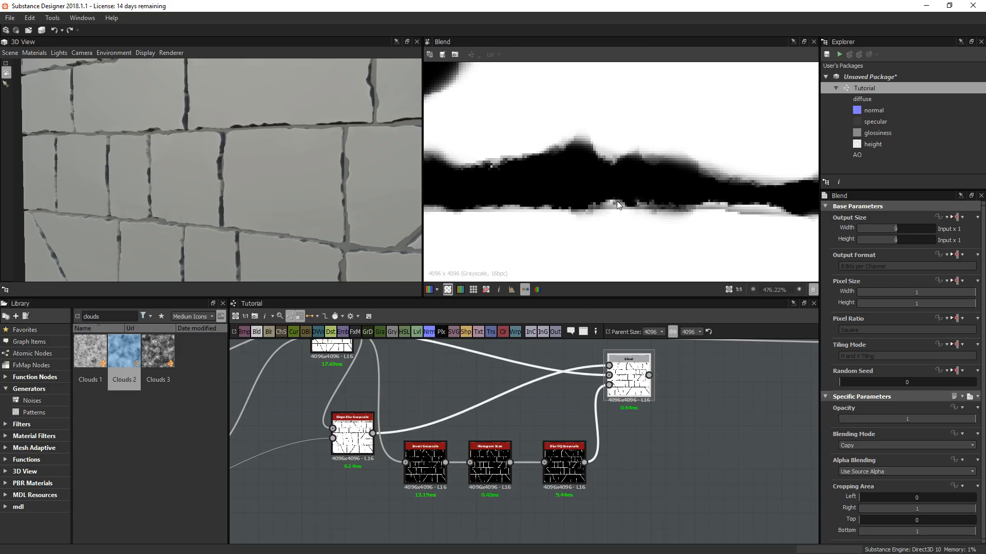
click(857, 446)
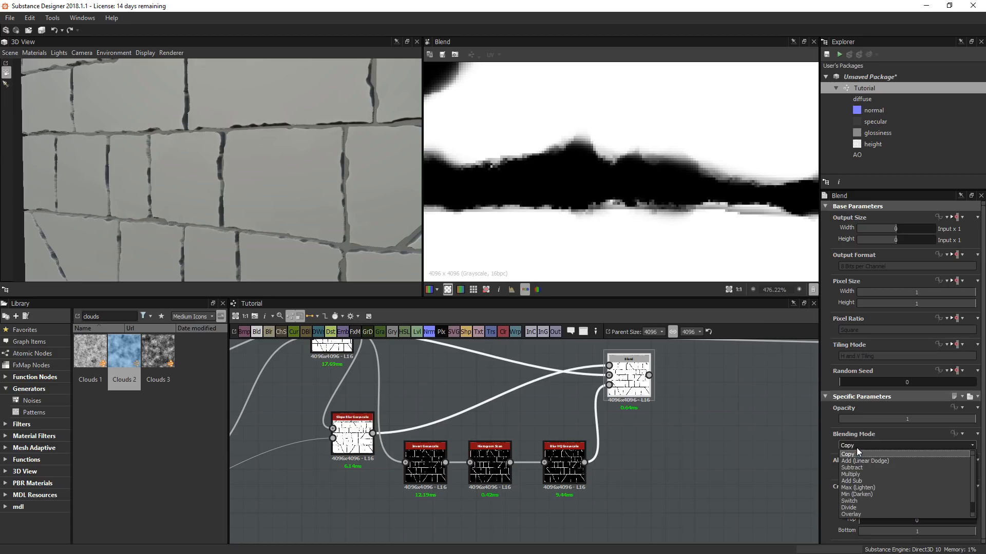
click(859, 494)
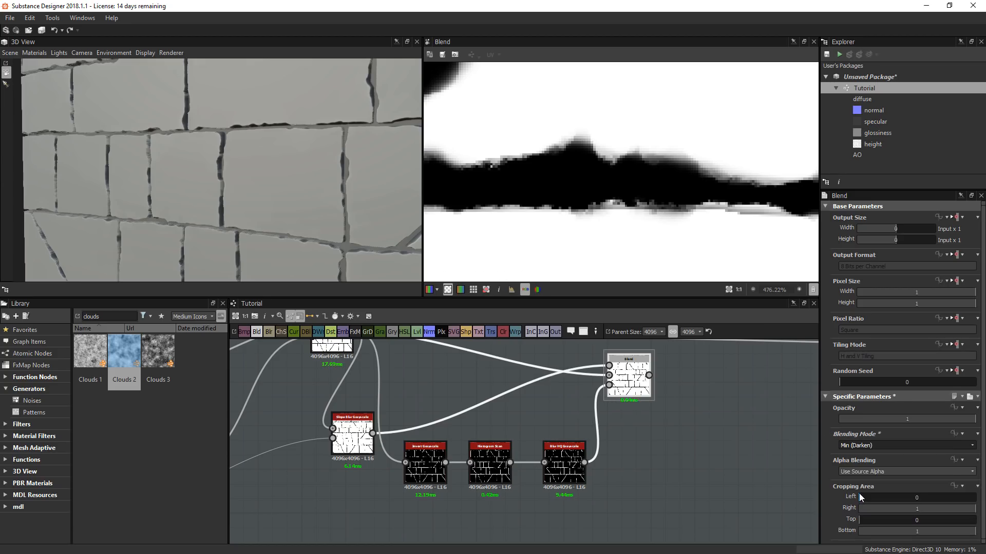
scroll(637, 134, down, 5)
scroll(572, 156, up, 3)
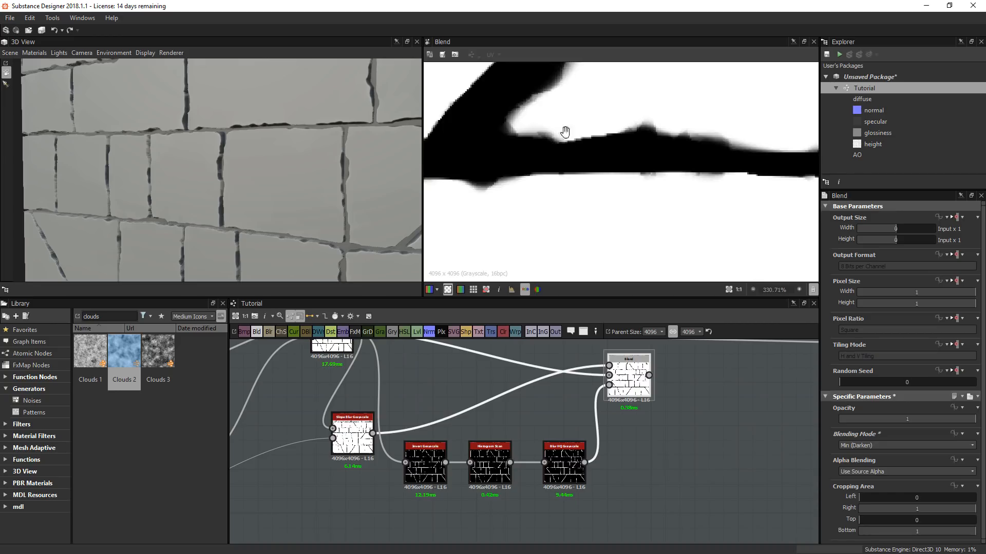
middle_drag(564, 134, 634, 173)
- Compare the darkened Blend with the Slope Blur Grayscale input and the mortar lines in the 3D view
scroll(621, 384, up, 3)
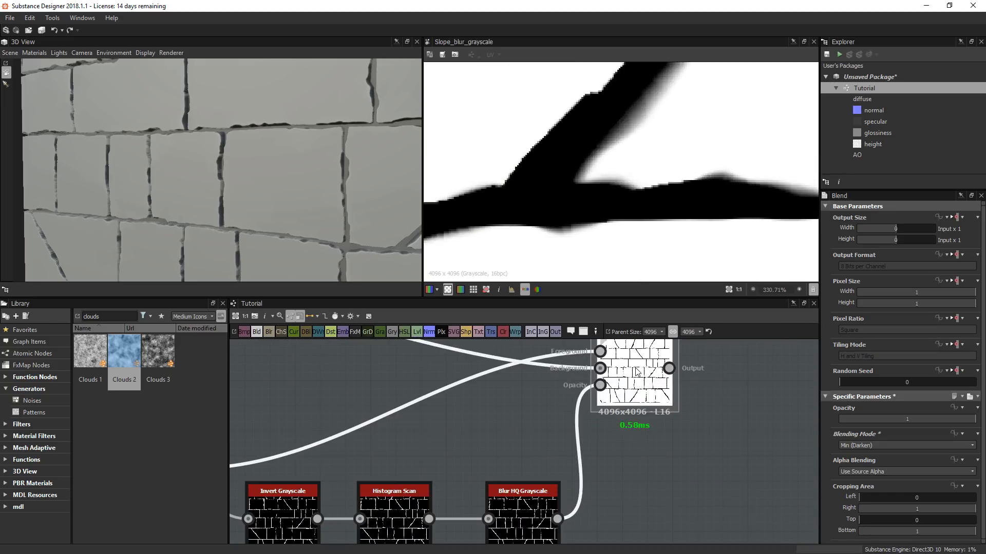
scroll(736, 236, down, 3)
middle_drag(735, 235, 645, 198)
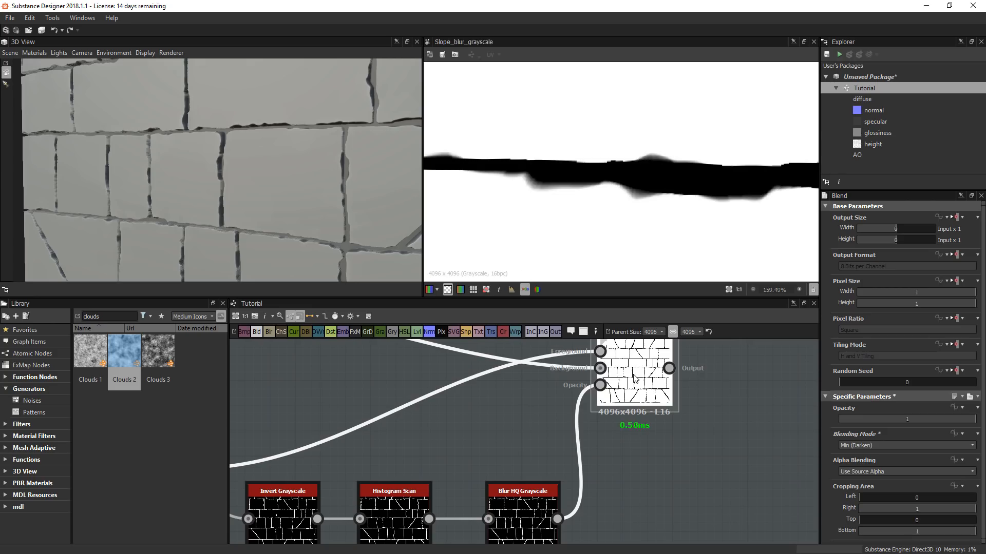
click(524, 516)
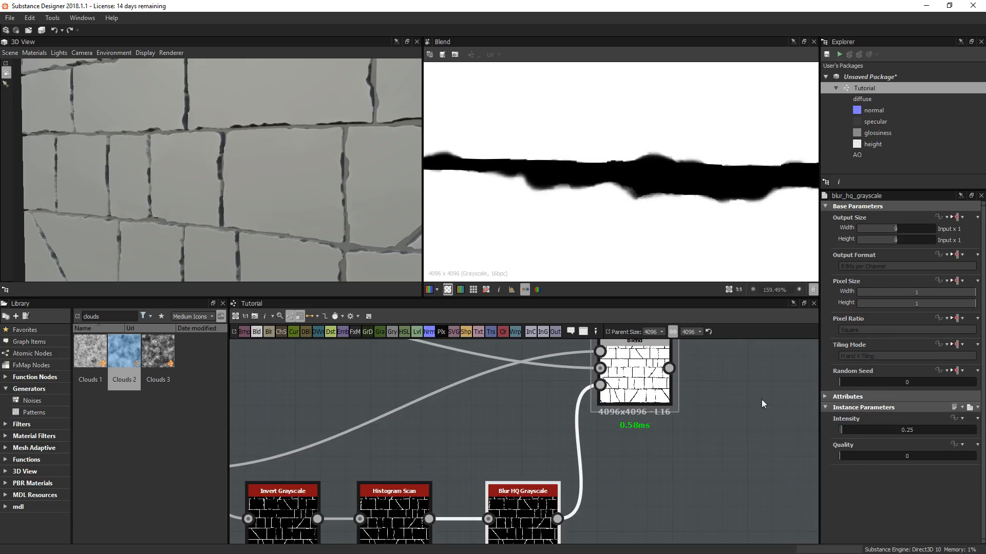
scroll(693, 242, down, 7)
scroll(356, 165, up, 3)
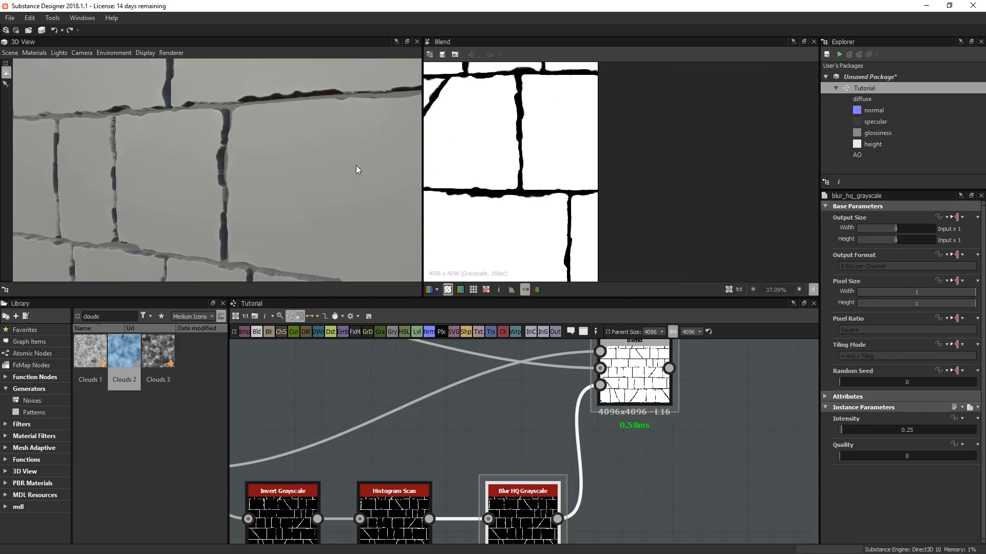
scroll(599, 176, up, 7)
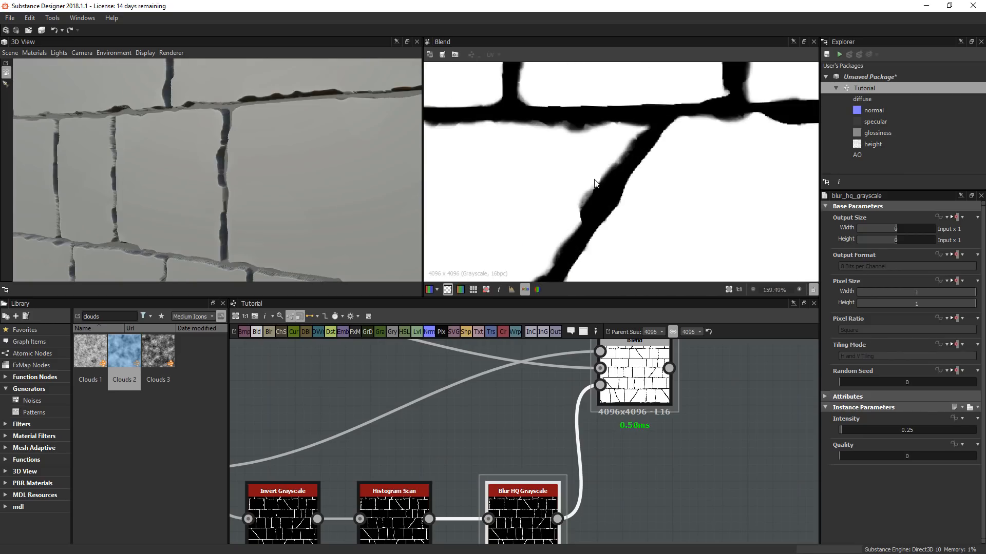
scroll(570, 413, down, 3)
scroll(538, 454, up, 3)
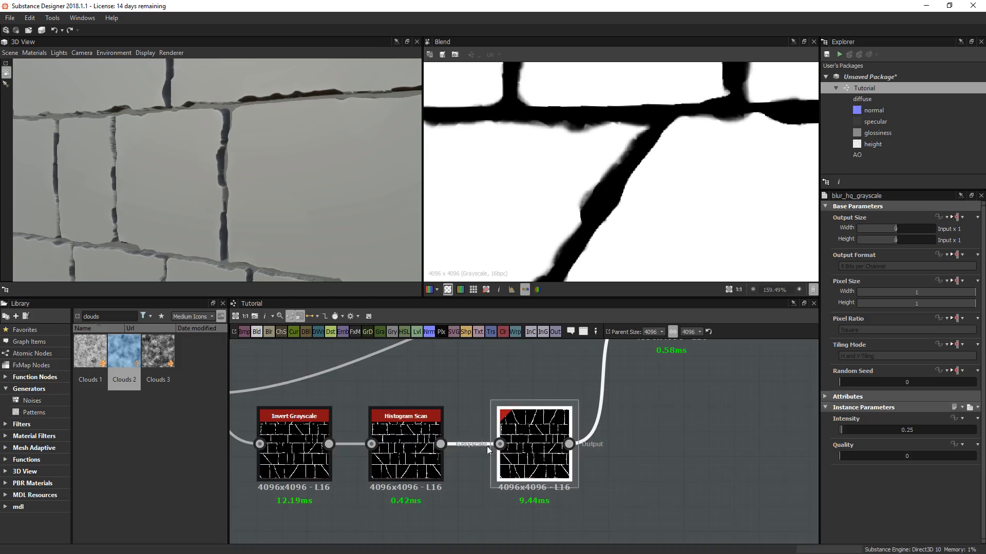
- Rewire the mask so the Invert Grayscale feeds the Blur HQ Grayscale, then the Histogram Scan, which drives the Blend's Opacity
double_click(539, 456)
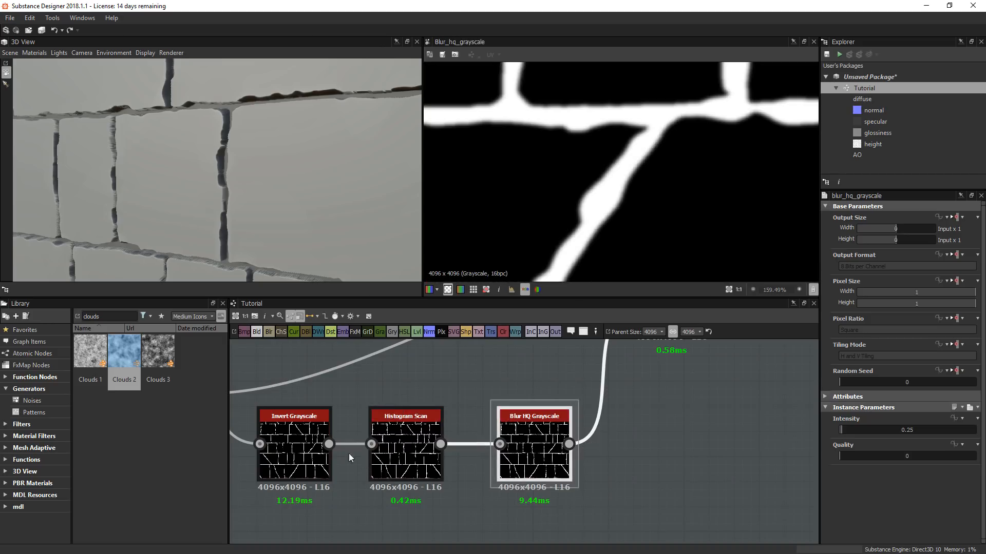
scroll(649, 442, down, 2)
drag(560, 447, 516, 396)
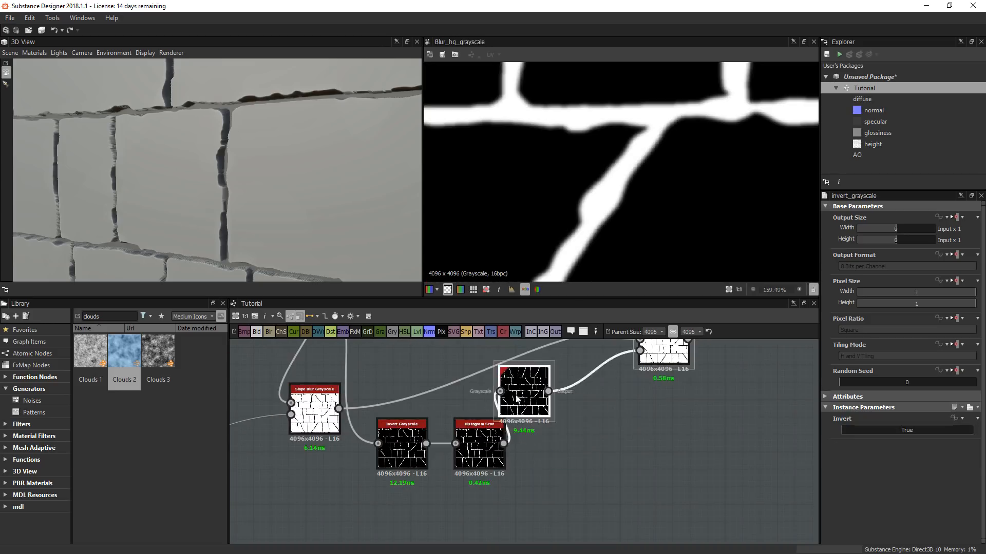
drag(484, 440, 602, 476)
drag(426, 444, 533, 387)
drag(533, 387, 593, 471)
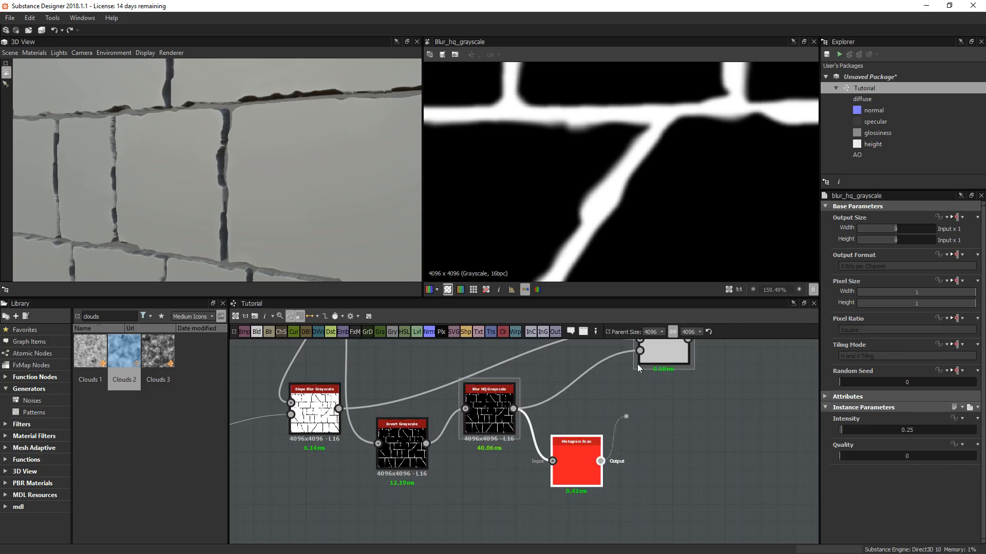
drag(638, 365, 639, 351)
drag(502, 421, 502, 474)
- Set the Histogram Scan's Contrast to 0.16 and check the Blend's output
double_click(580, 458)
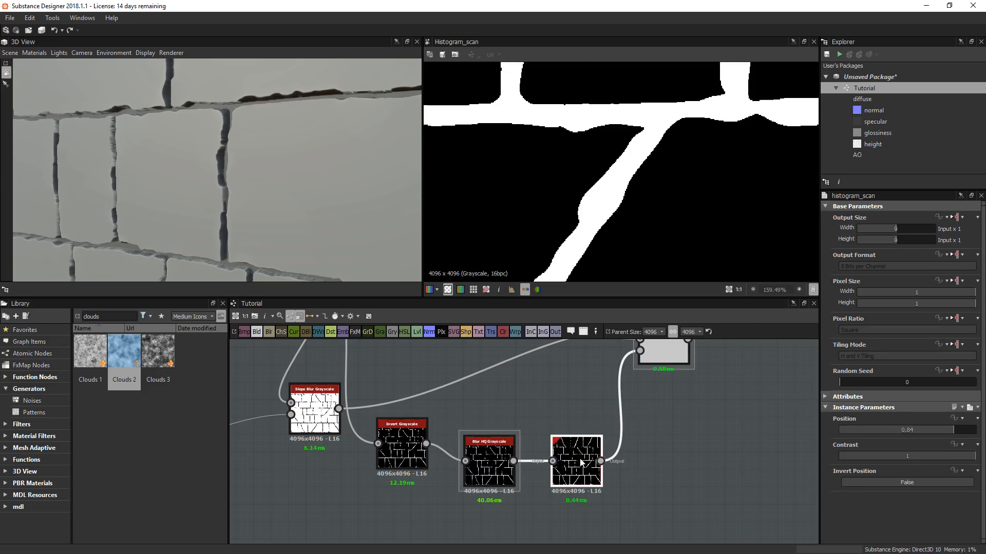
drag(917, 457, 862, 455)
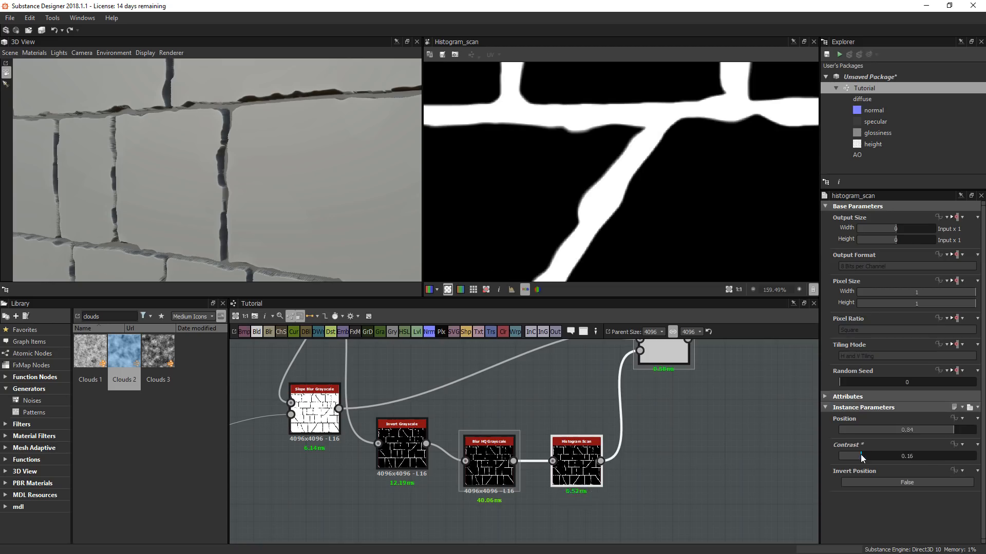
middle_drag(679, 397, 636, 458)
double_click(622, 416)
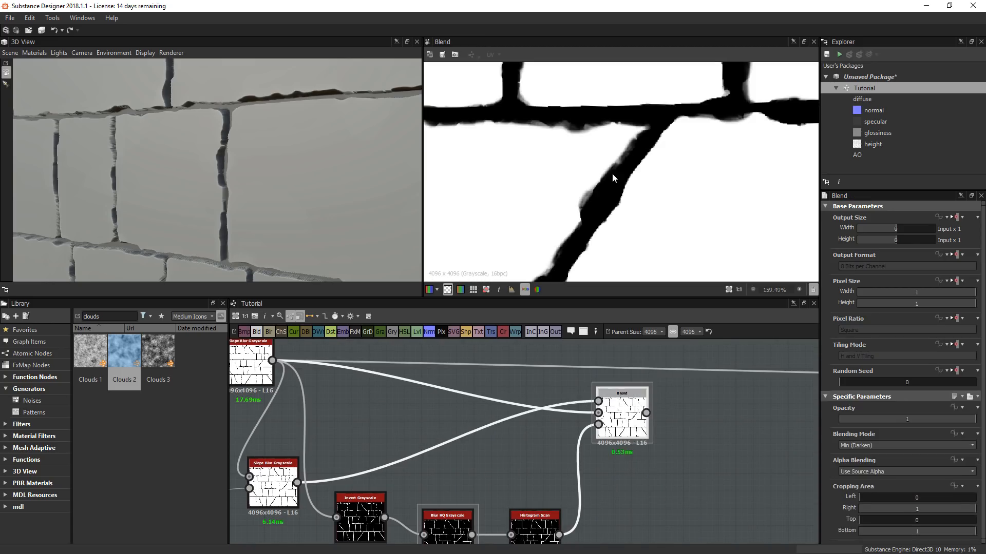
- Examine the mortar edges of the Blend's output up close at several spots in the 2D view
scroll(613, 174, down, 4)
middle_drag(728, 177, 570, 172)
scroll(647, 207, up, 3)
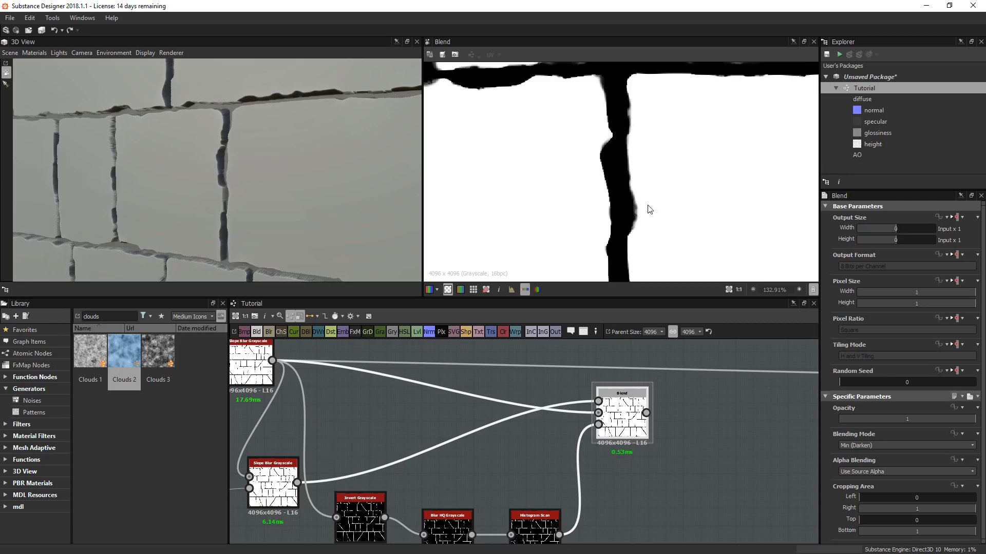
middle_drag(742, 70, 624, 198)
scroll(676, 214, up, 3)
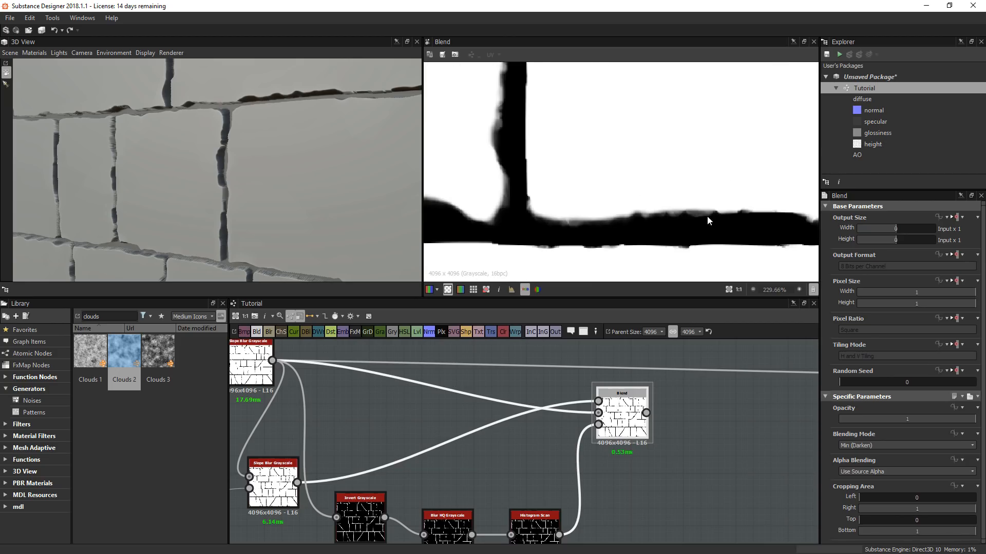
scroll(708, 217, down, 3)
middle_drag(606, 85, 638, 154)
middle_drag(631, 97, 677, 199)
scroll(691, 173, up, 3)
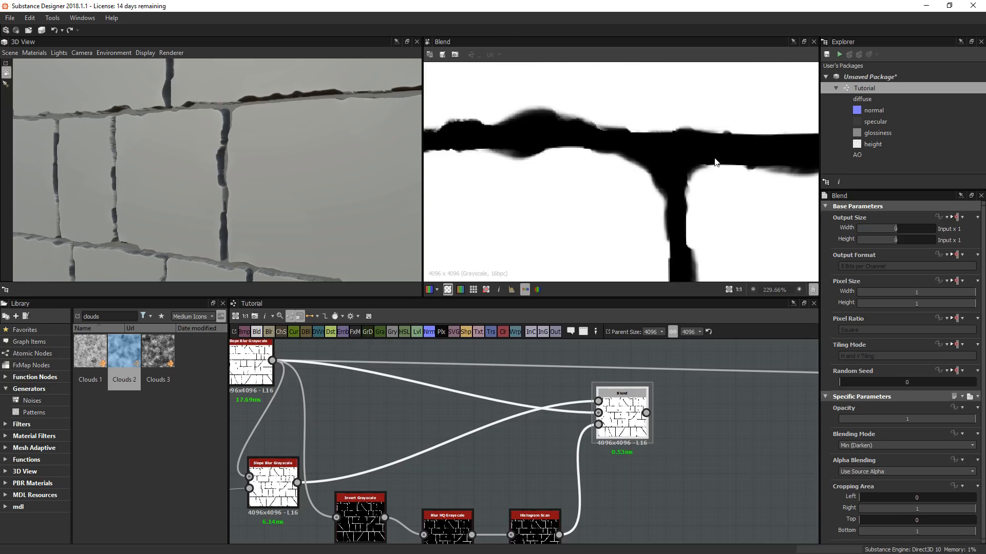
scroll(716, 162, down, 2)
middle_drag(654, 159, 576, 220)
scroll(590, 169, up, 3)
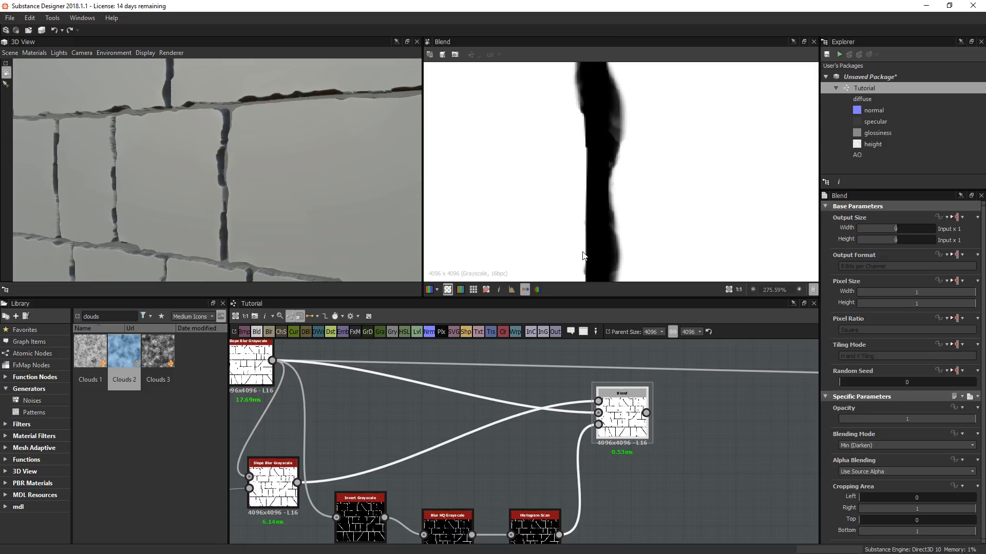
- Display the Histogram Scan's output and examine its mortar-line mask at several scales
scroll(491, 447, down, 4)
middle_drag(512, 498, 542, 433)
scroll(542, 433, up, 5)
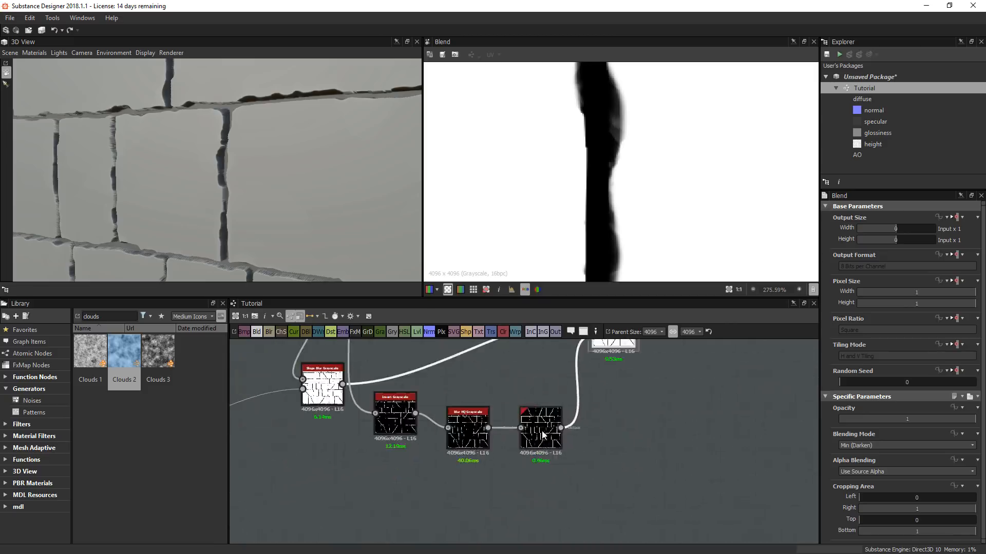
double_click(543, 433)
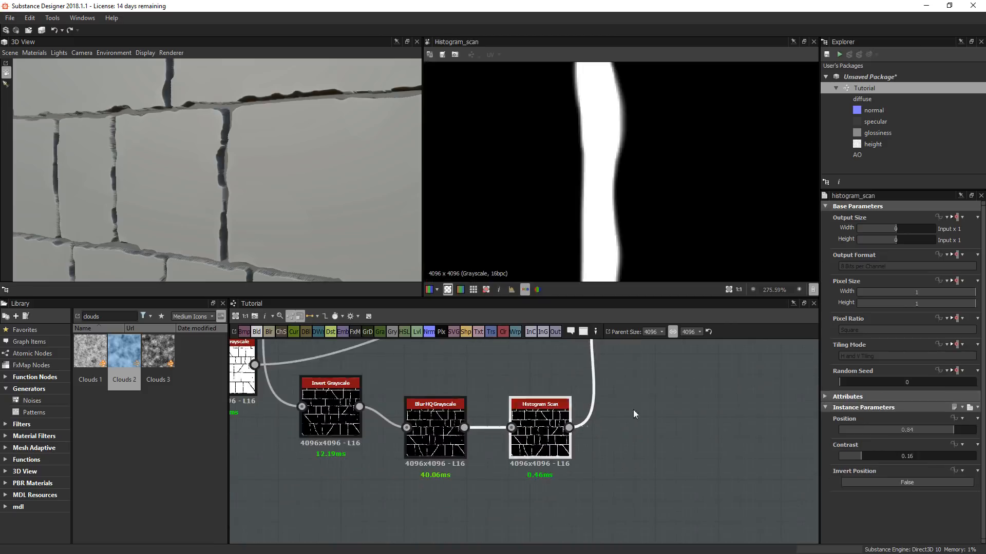
scroll(567, 406, down, 1)
drag(575, 362, 645, 355)
scroll(637, 189, down, 10)
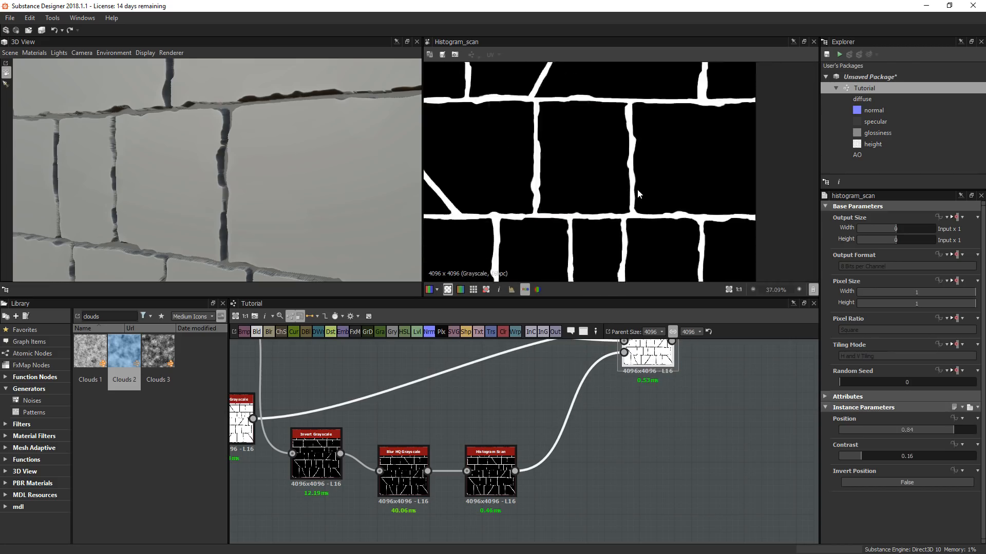
scroll(639, 194, up, 5)
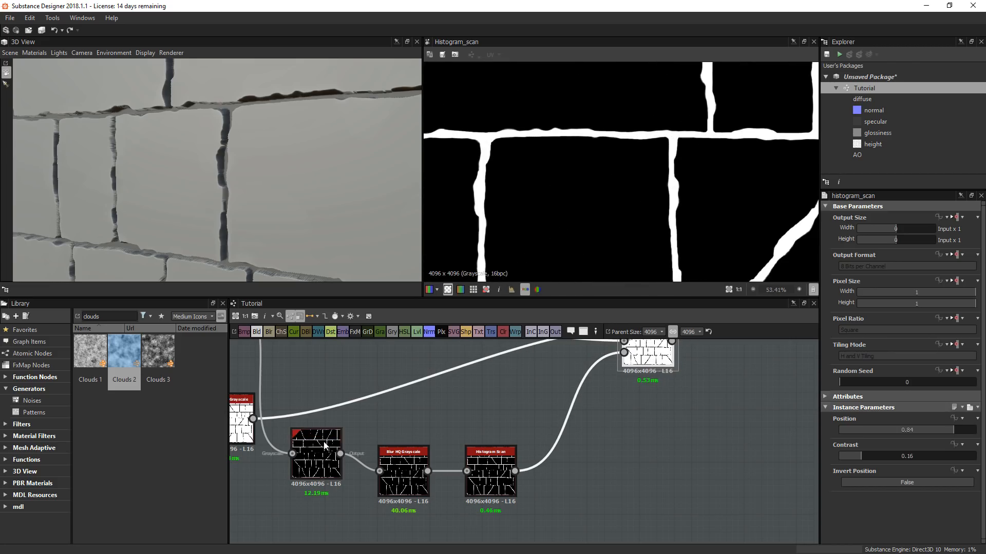
- Align the Invert Grayscale with the mask nodes beside it and add a new Blend fed by the Histogram Scan
drag(315, 447, 316, 464)
click(444, 403)
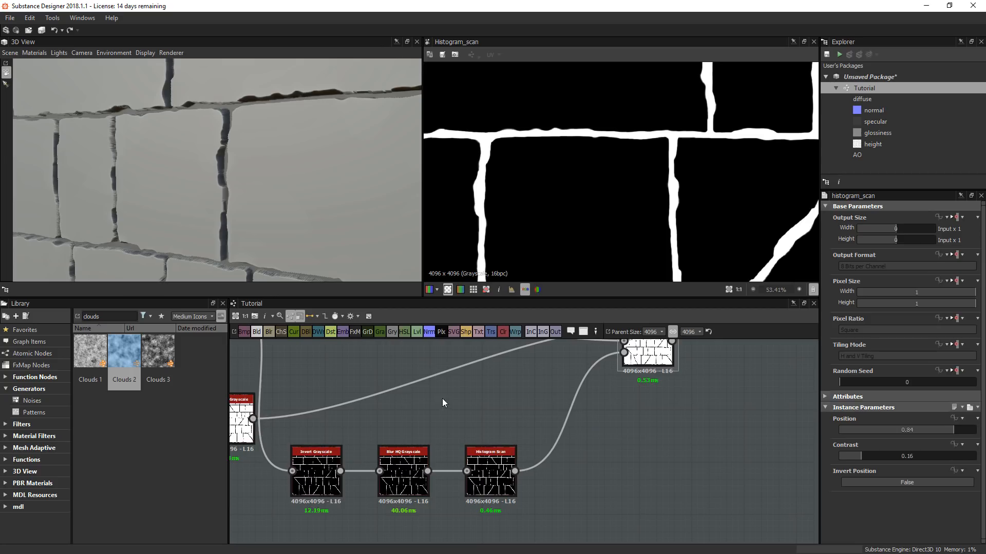
click(256, 332)
drag(534, 446, 572, 471)
middle_drag(534, 409, 602, 427)
scroll(602, 427, down, 3)
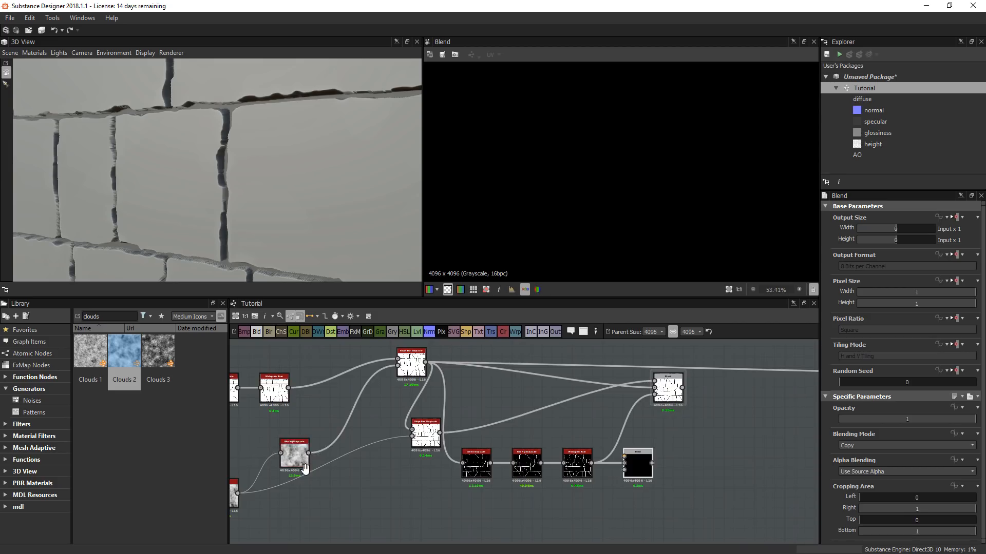
- Add a Levels node after the Blur HQ Grayscale that softens the Clouds 2 noise
middle_drag(305, 464, 356, 414)
click(284, 450)
click(354, 404)
click(387, 452)
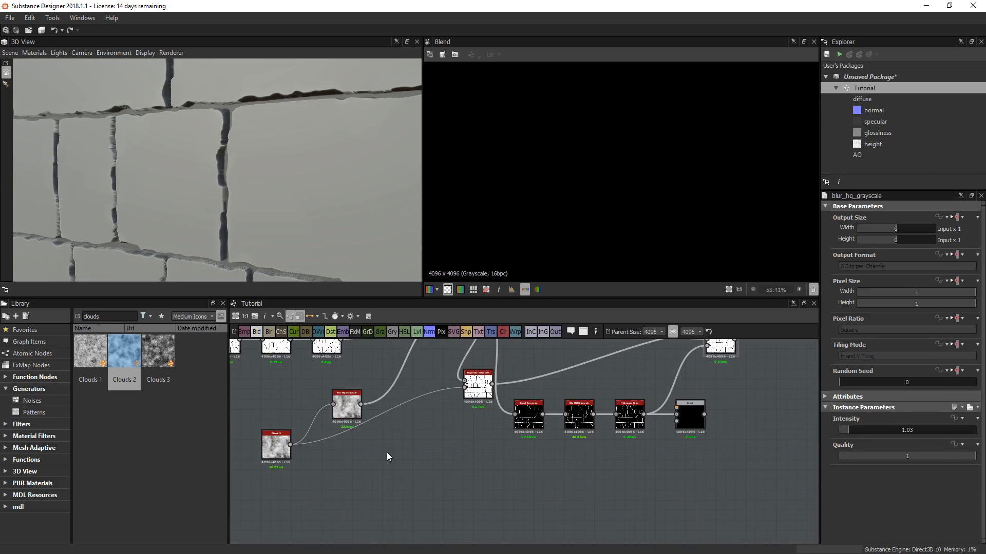
click(347, 405)
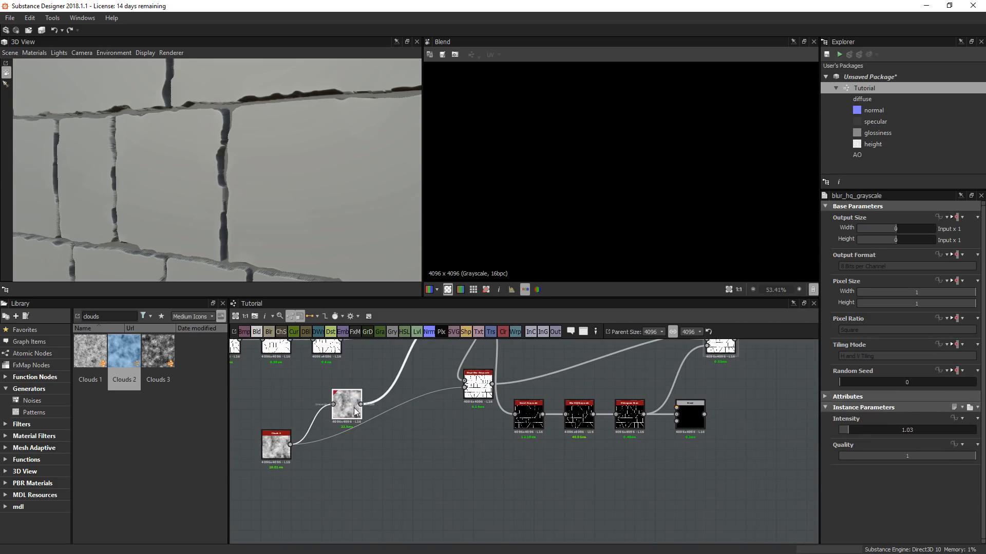
click(417, 332)
drag(400, 406, 418, 442)
middle_drag(377, 407, 377, 457)
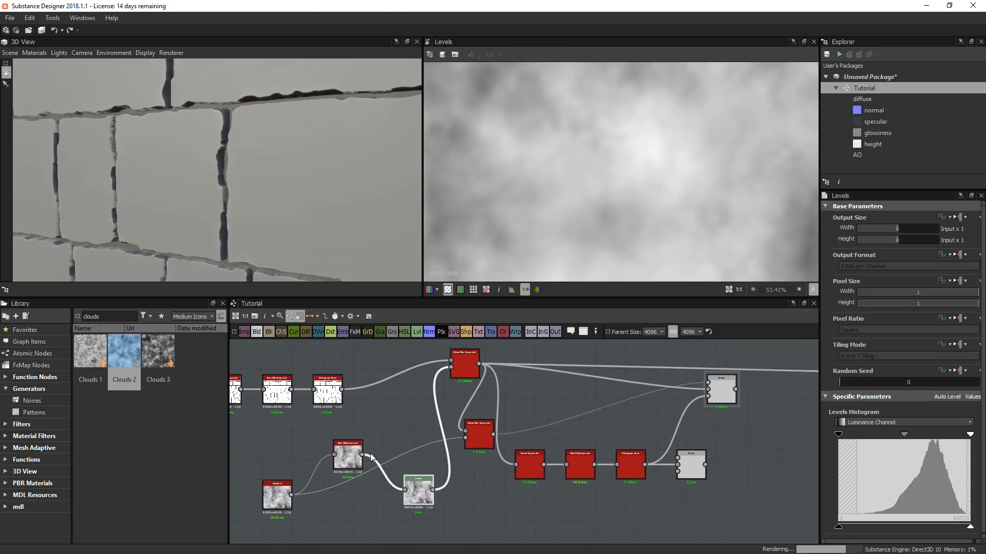
- Reconnect the clouds' Blur HQ Grayscale directly to the first Slope Blur Grayscale and place the Levels node below the Histogram Scan
drag(363, 455, 449, 368)
drag(423, 486, 635, 511)
middle_drag(635, 511, 524, 471)
scroll(524, 474, up, 2)
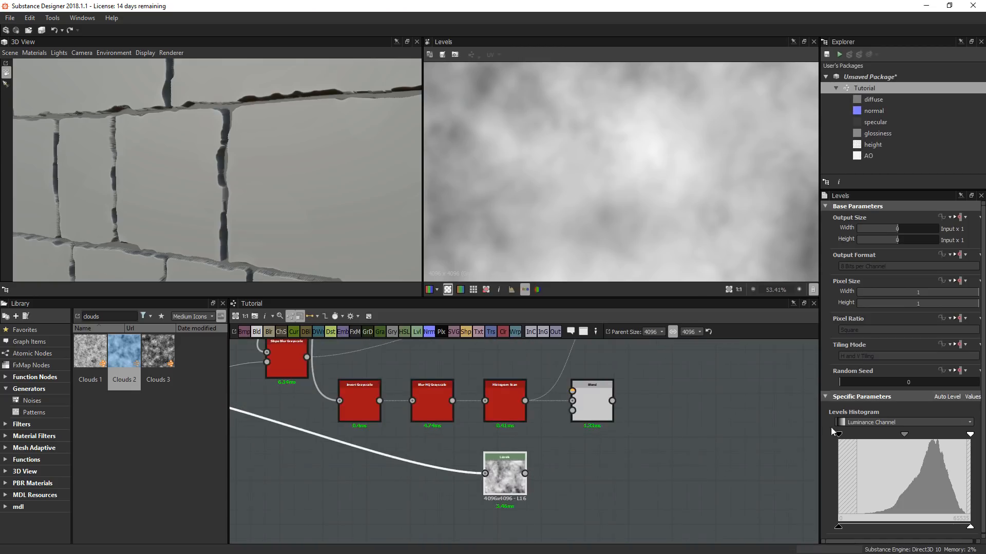
- Narrow the Levels' input black and white points for stronger cloud contrast and connect it to the new Blend's Foreground
drag(839, 434, 899, 434)
drag(970, 434, 916, 435)
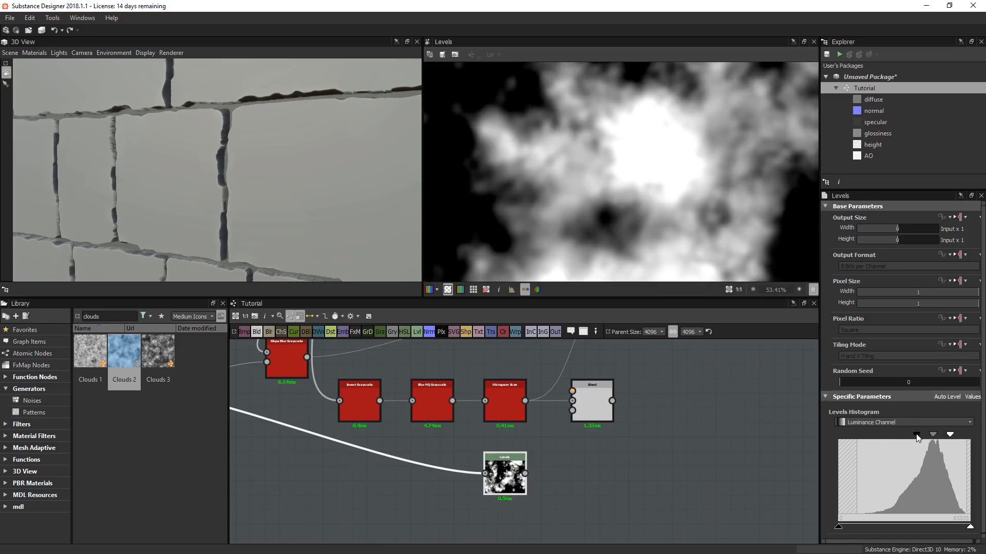
double_click(597, 409)
drag(524, 473, 573, 401)
- Set the new Blend's Blending Mode to Subtract and check the whole mortar mask
click(864, 446)
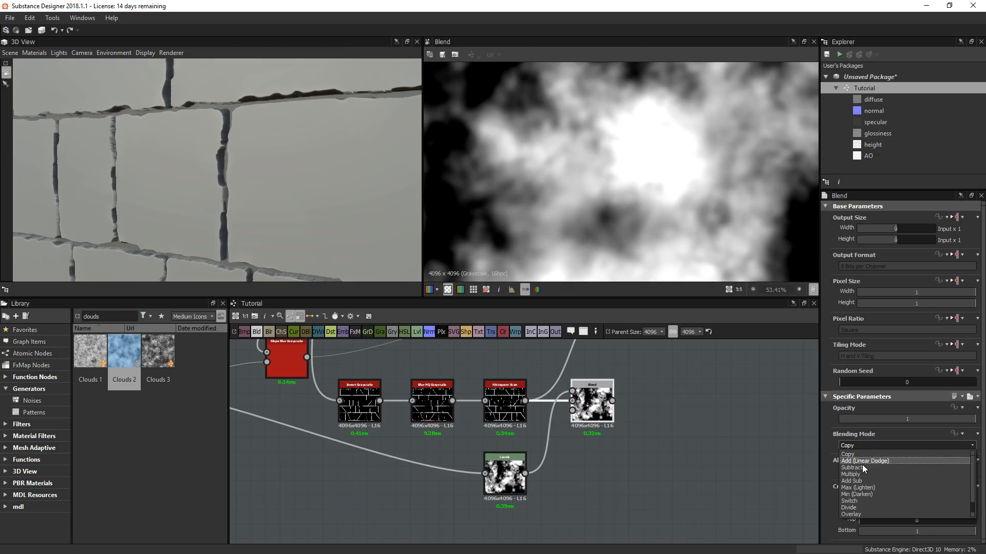
click(862, 465)
scroll(651, 192, down, 6)
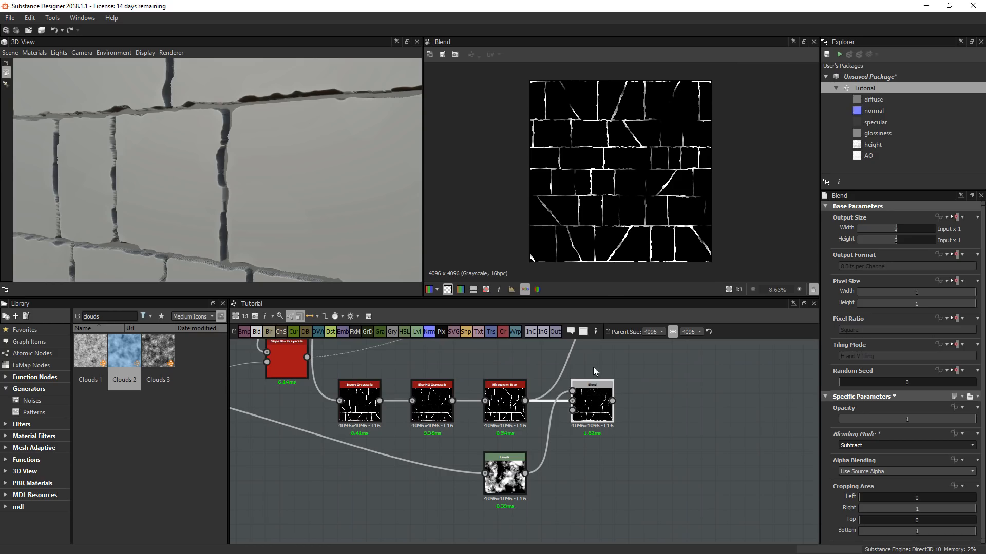
- Feed the Subtract Blend into the Opacity of the Min (Darken) Blend and check the brick edges
middle_drag(593, 368, 550, 420)
drag(564, 528, 569, 429)
double_click(585, 421)
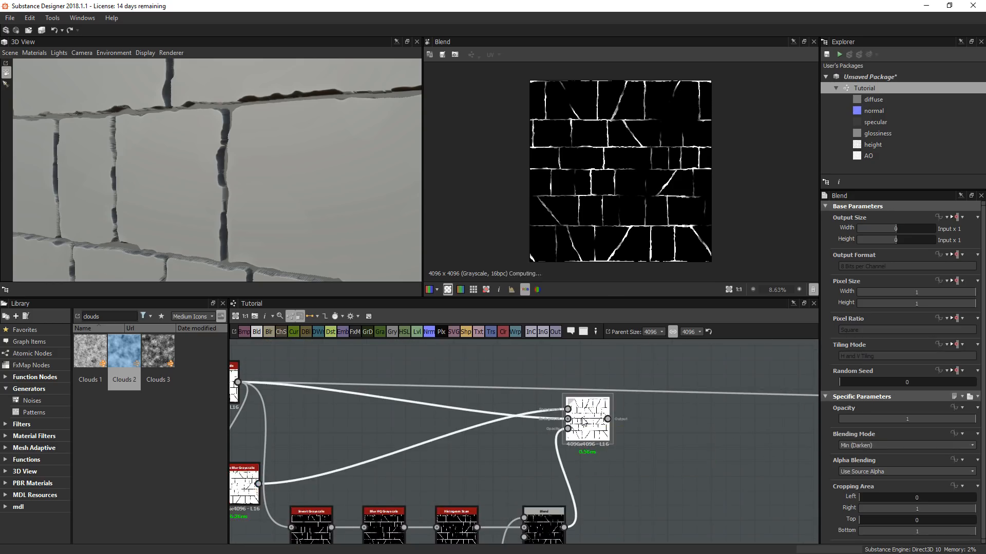
scroll(614, 231, up, 4)
scroll(614, 231, up, 2)
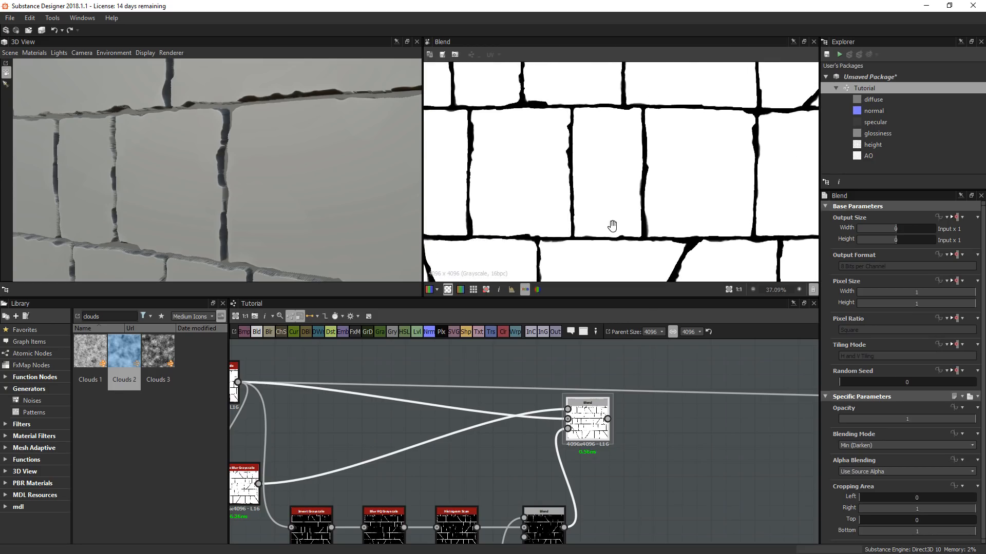
scroll(598, 393, down, 3)
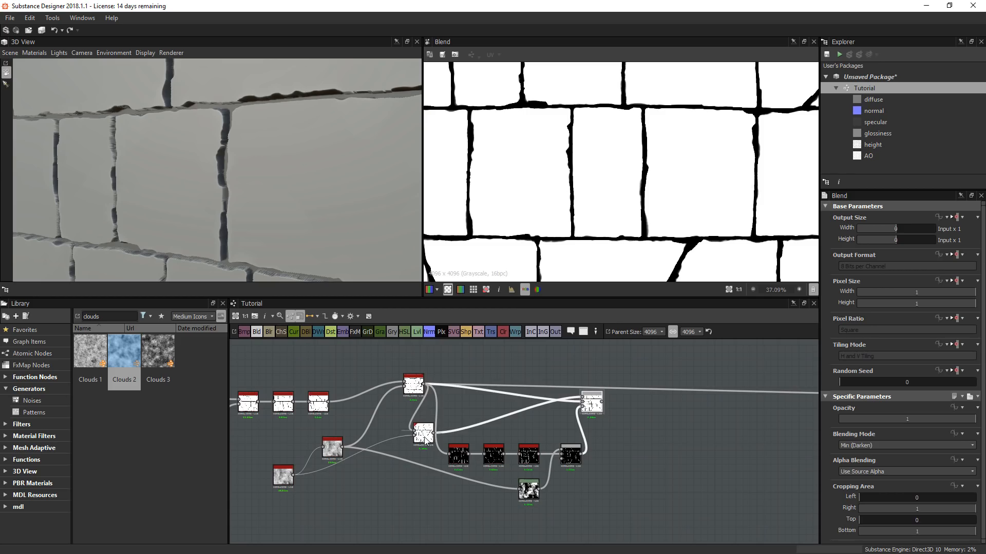
- Tidy the graph by repositioning the second Slope Blur Grayscale and the Clouds 2 node
drag(426, 438, 461, 417)
drag(283, 475, 296, 434)
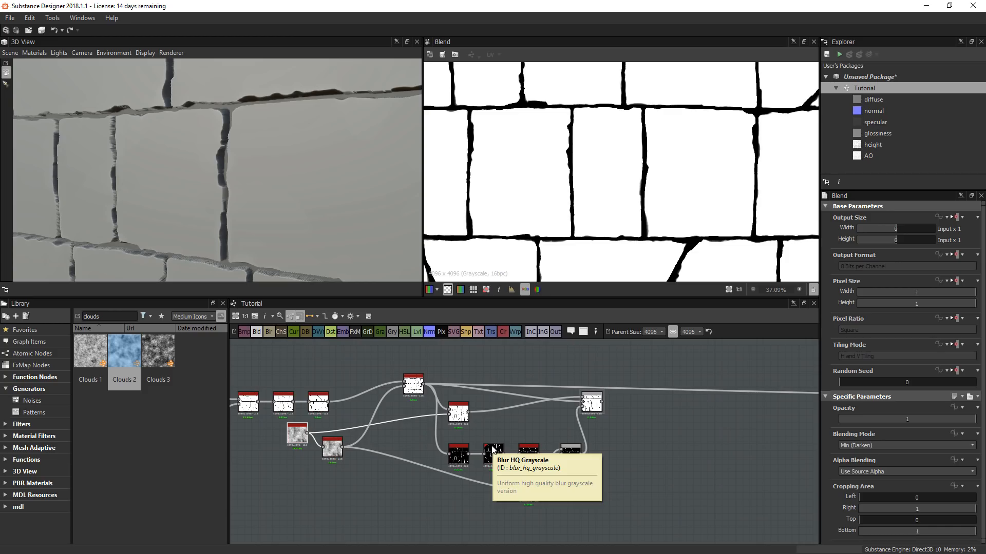
- Connect the Min (Darken) Blend to the node feeding the material outputs and inspect the bricks in the 3D view
click(591, 404)
middle_drag(677, 442, 429, 473)
scroll(411, 462, down, 2)
drag(374, 443, 672, 441)
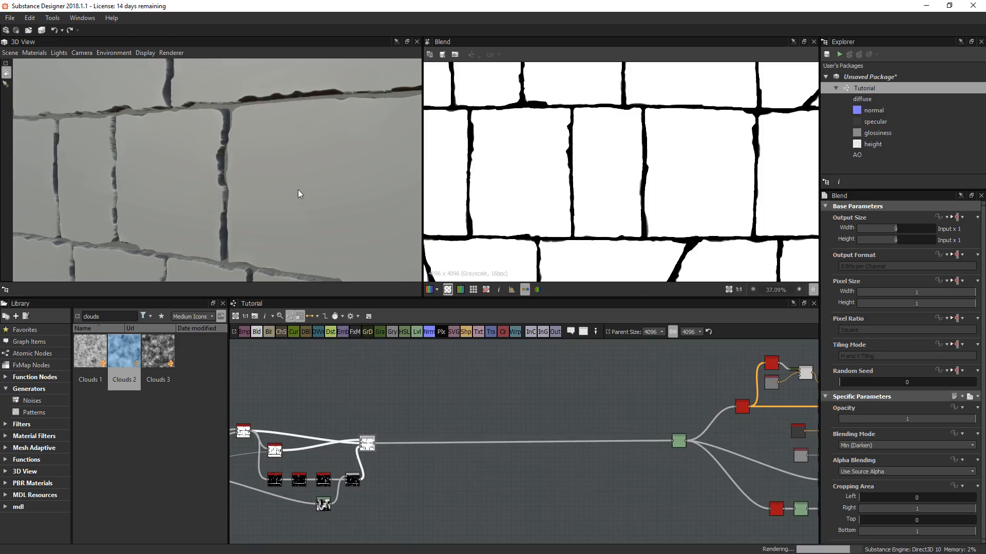
mouse_move(304, 186)
mouse_down()
mouse_move(331, 193)
mouse_move(322, 176)
mouse_move(293, 180)
mouse_up()
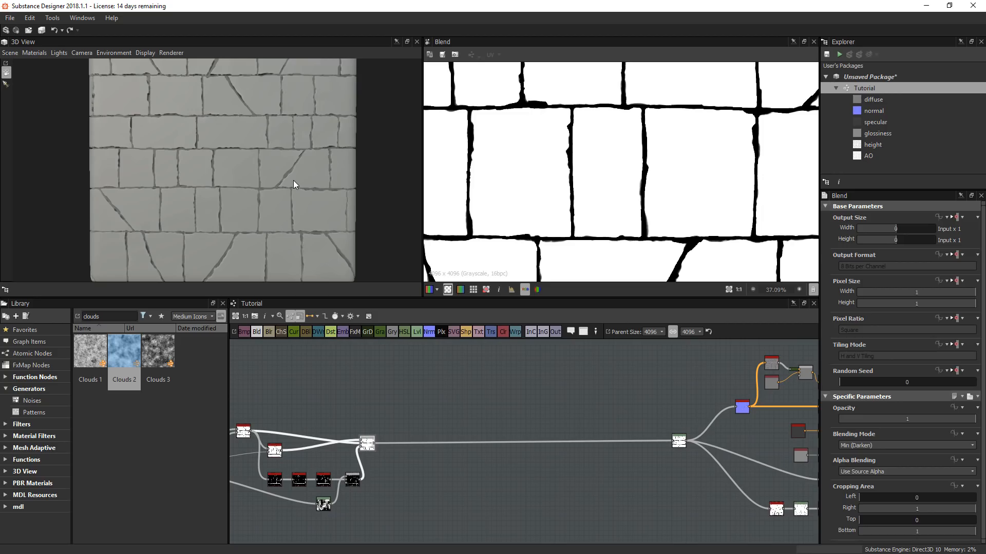
right_drag(299, 166, 229, 97)
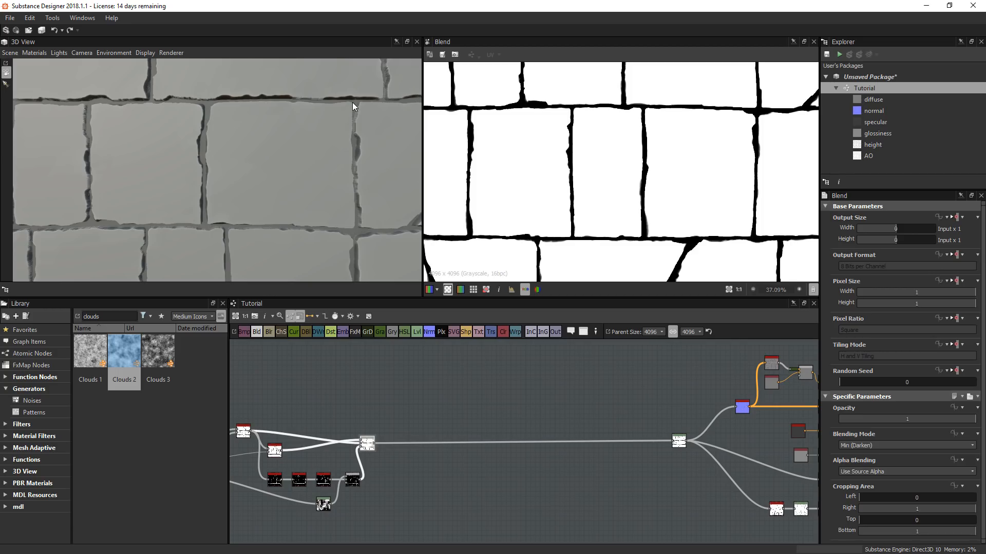
middle_drag(482, 518, 587, 429)
scroll(588, 430, down, 5)
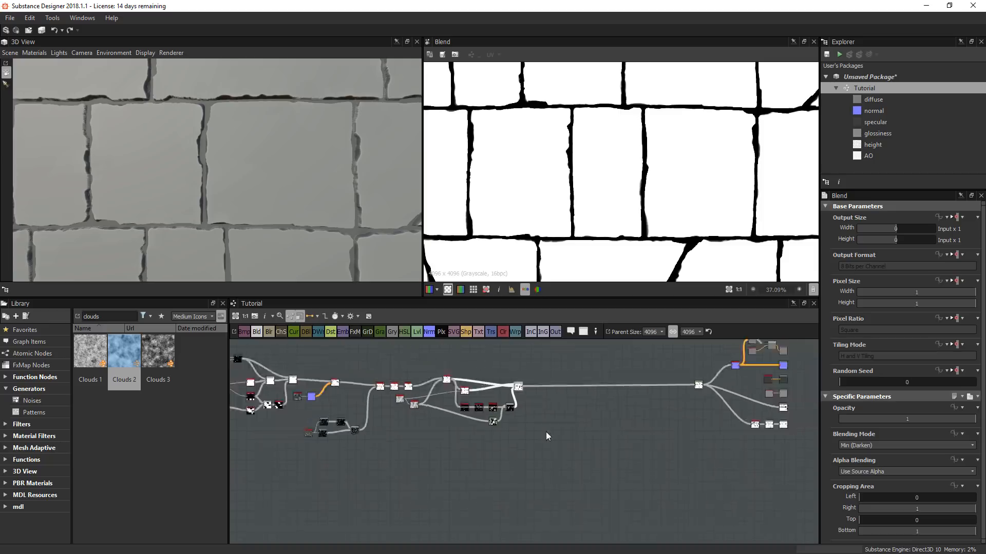
drag(615, 527, 264, 353)
scroll(574, 417, up, 4)
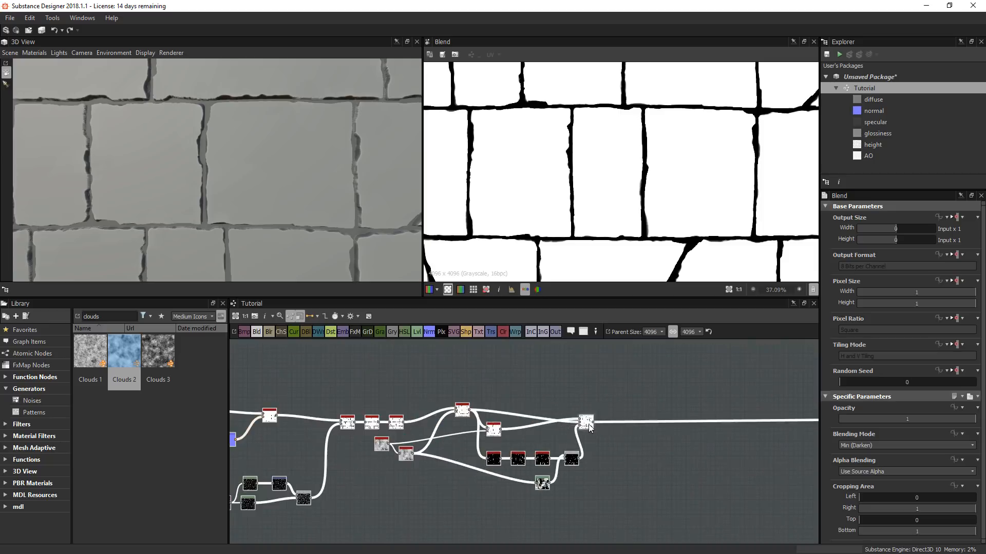
middle_drag(589, 425, 456, 425)
click(481, 406)
- Add a Bevel node beside the Min (Darken) Blend and connect the Blend's output to its input
scroll(481, 406, up, 6)
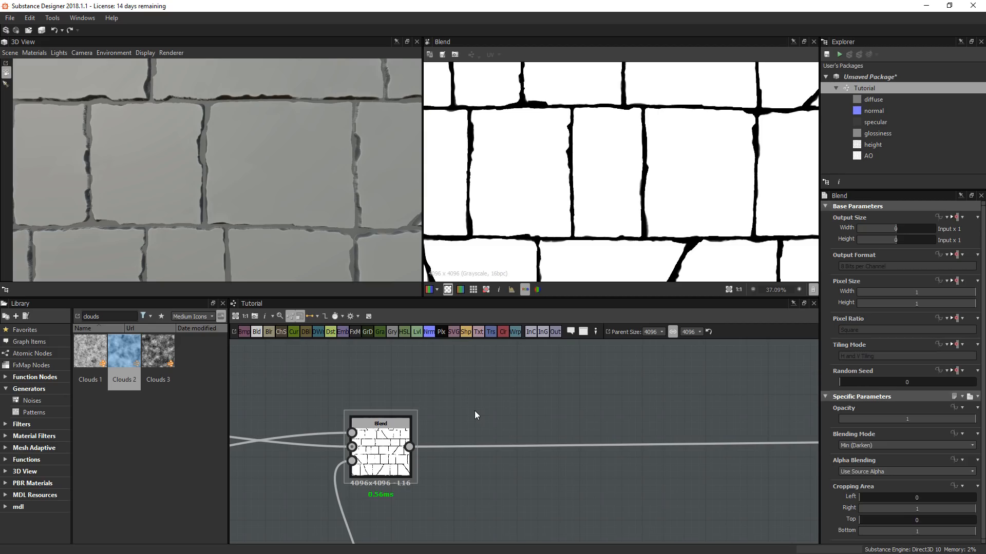
key(space)
text(al)
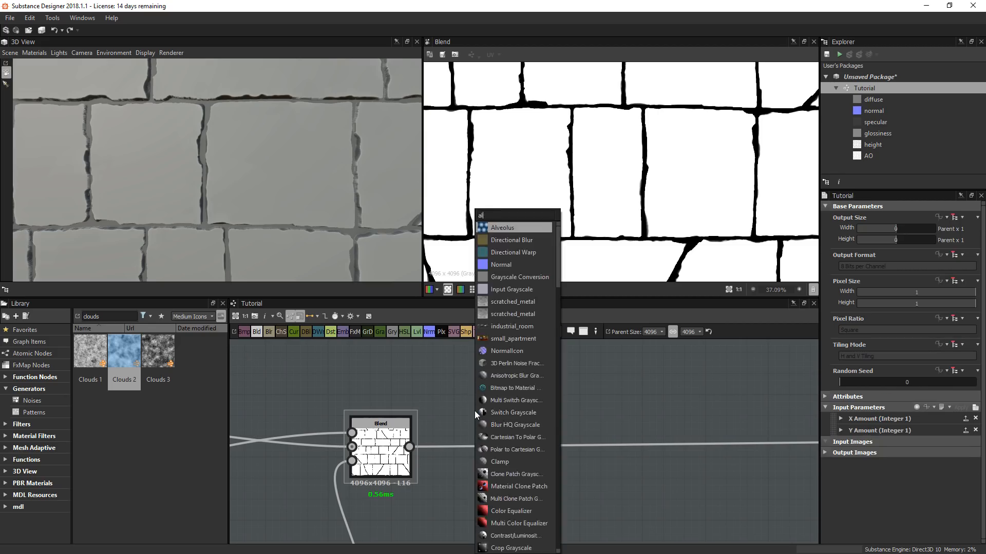
key(BackSpace)
key(BackSpace)
text(be)
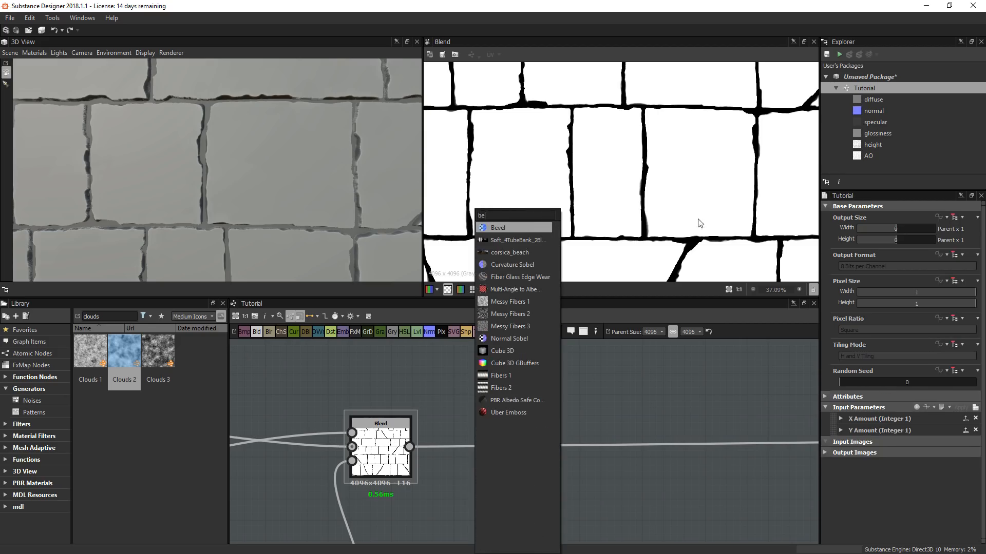
click(532, 229)
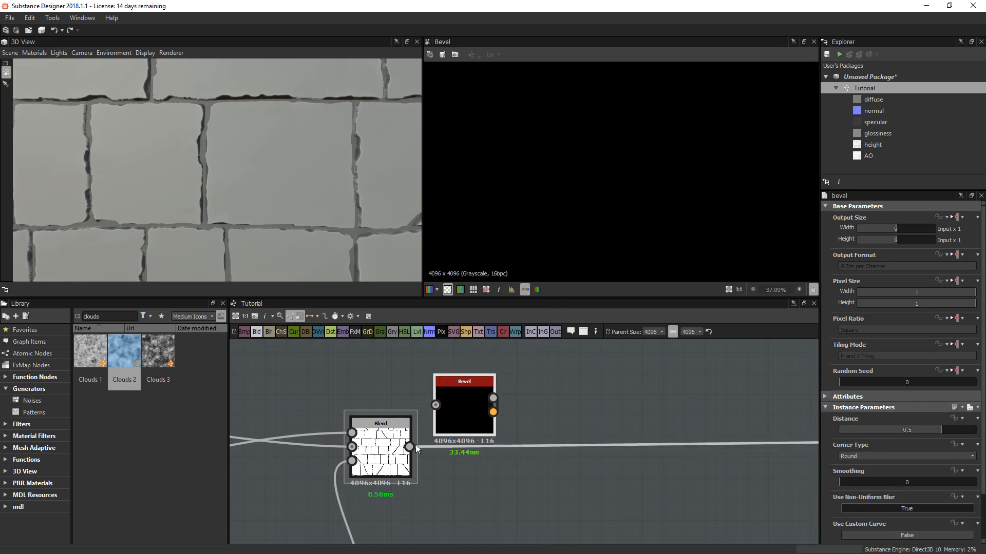
drag(410, 447, 493, 391)
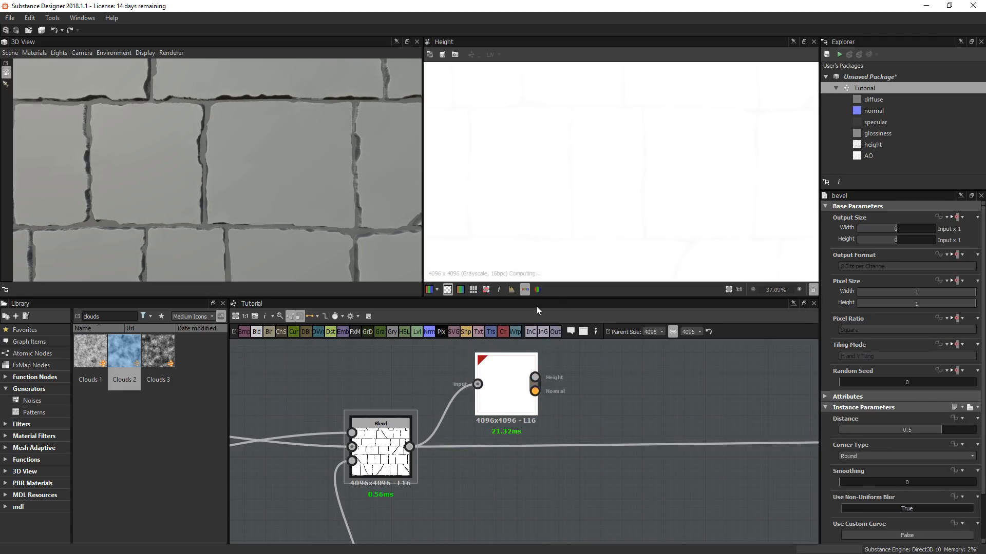
- Set the Bevel's Distance to -0.1, check the height falloff on the bricks, and refine the Distance to -0.06
scroll(601, 204, down, 4)
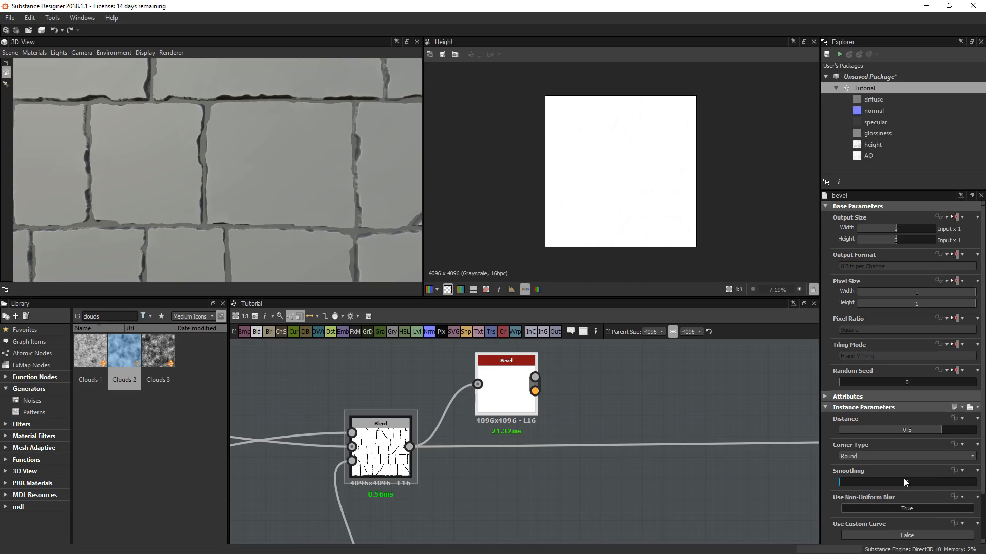
click(931, 429)
text(-0.1)
key(Return)
scroll(654, 171, up, 3)
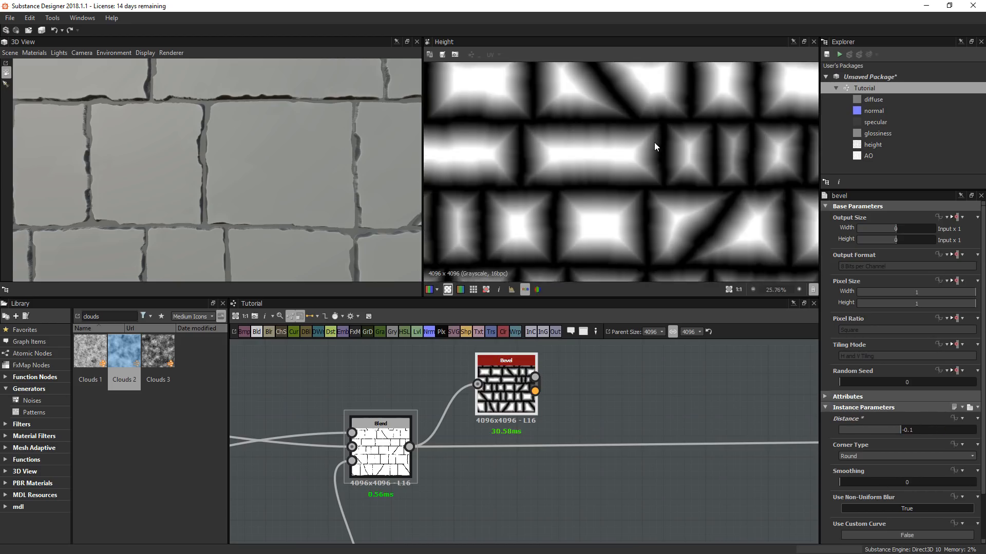
scroll(654, 144, up, 4)
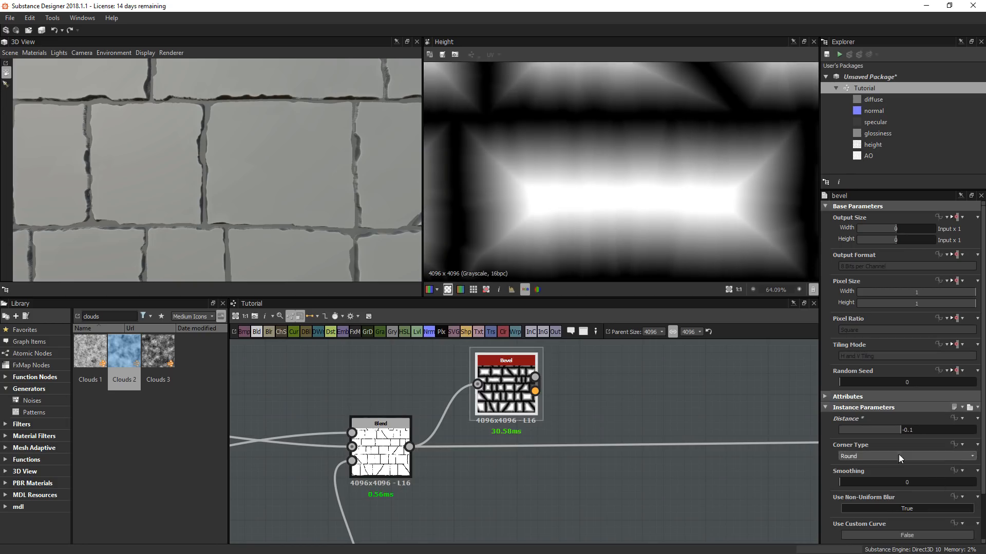
drag(901, 434, 904, 434)
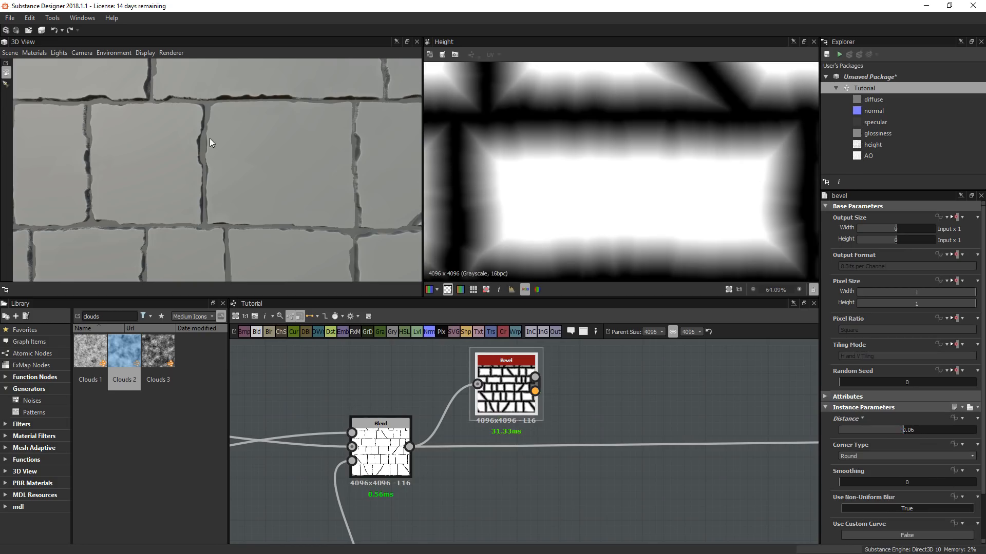
- Connect the Bevel's Height output to the Levels node feeding the material outputs and inspect the bricks in the 3D view
scroll(454, 386, down, 5)
middle_drag(556, 401, 334, 436)
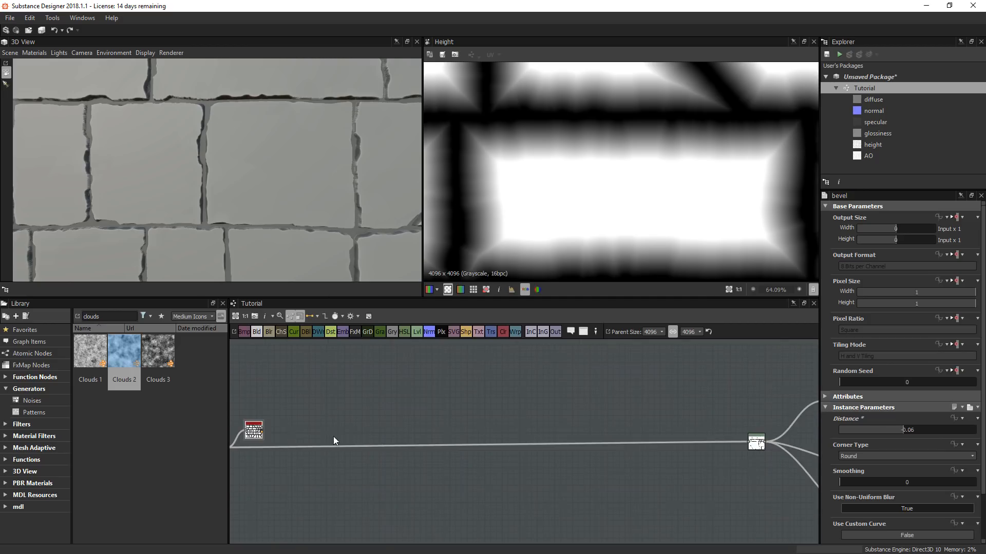
drag(264, 430, 748, 441)
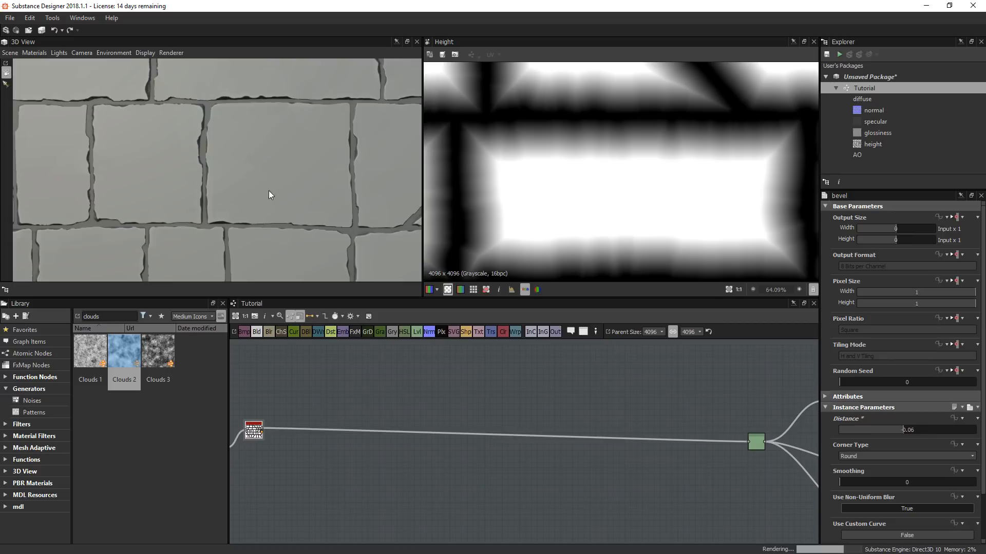
drag(269, 190, 208, 146)
scroll(196, 154, up, 10)
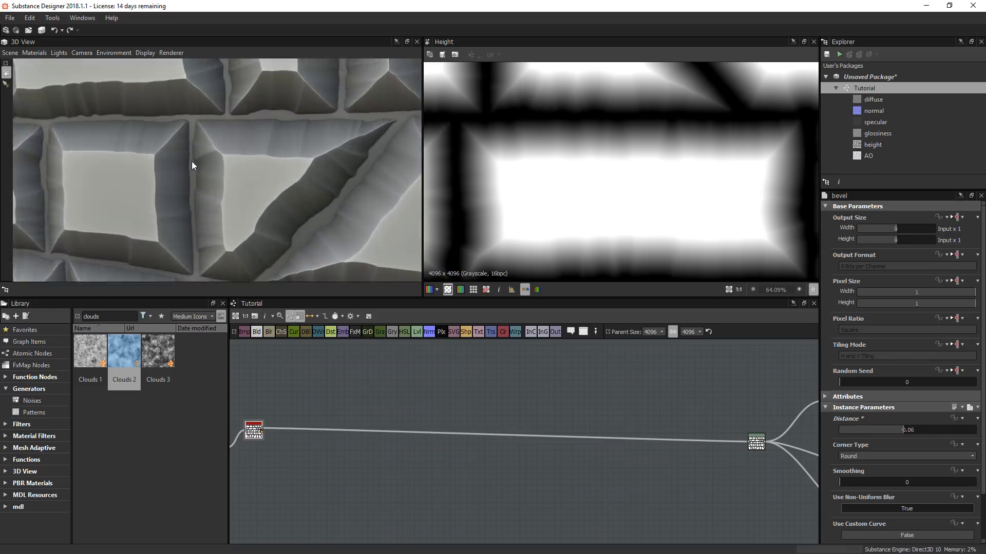
scroll(244, 208, down, 5)
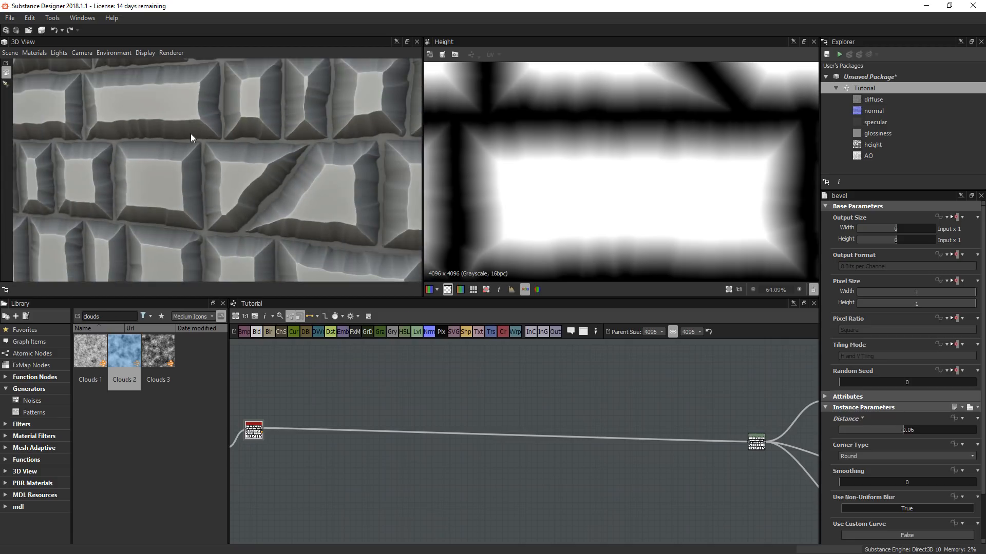
- Add a Curve node beside the Bevel and connect the Bevel's Height output to its input
middle_drag(263, 453, 420, 437)
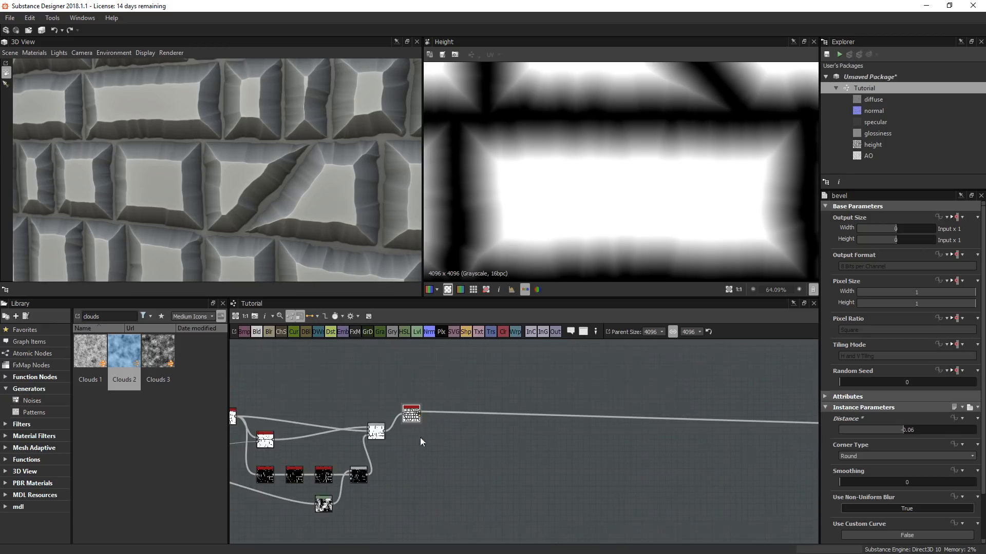
scroll(379, 427, up, 4)
scroll(448, 419, up, 2)
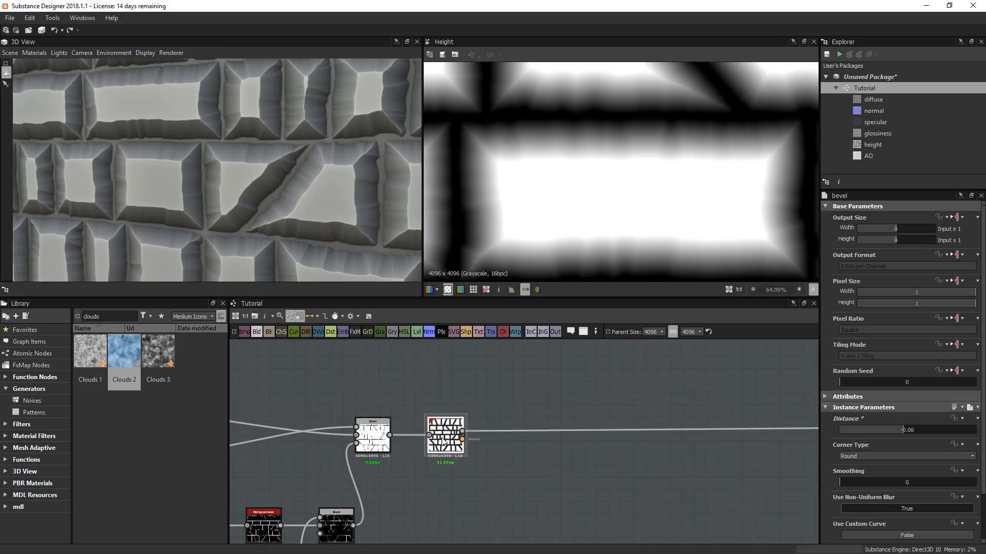
scroll(445, 437, up, 3)
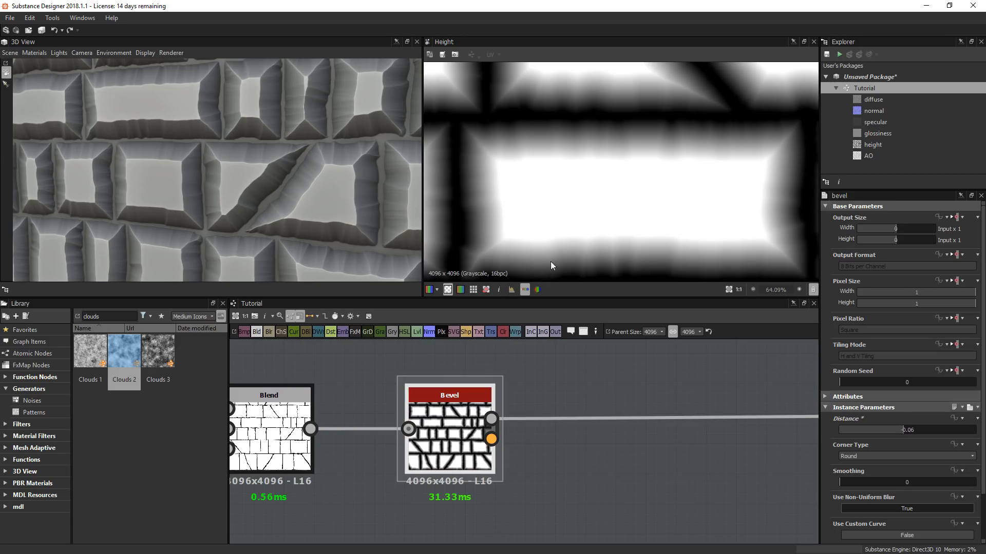
middle_drag(647, 194, 450, 209)
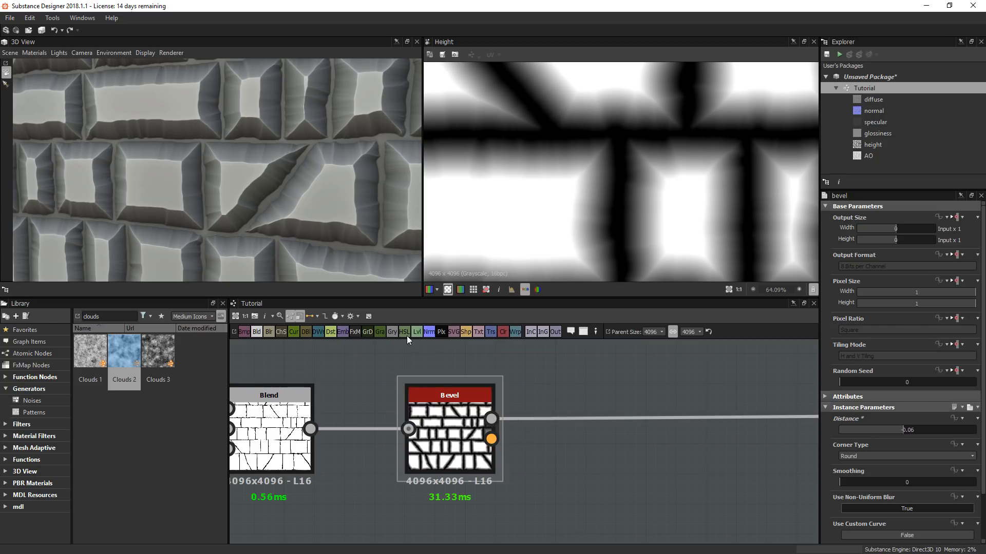
key(space)
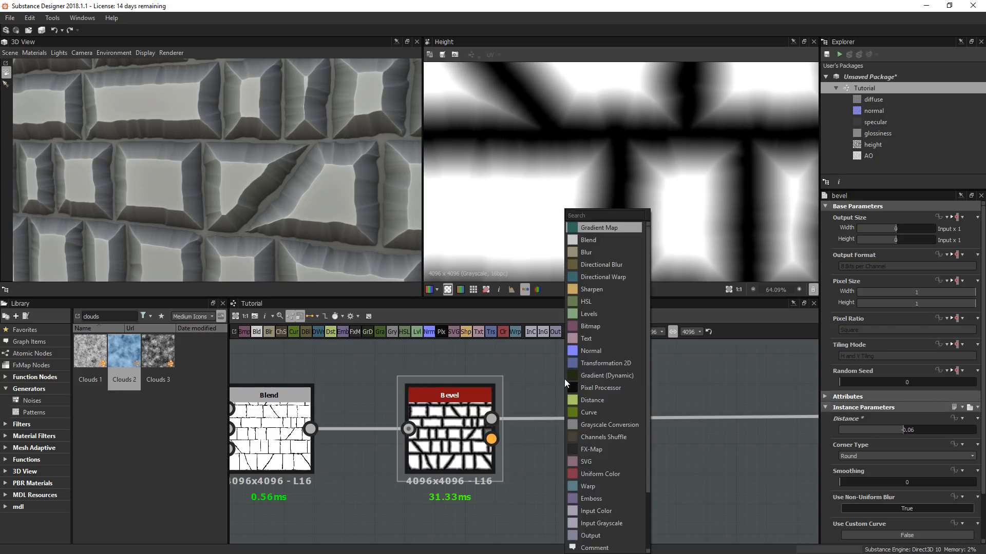
text(curva)
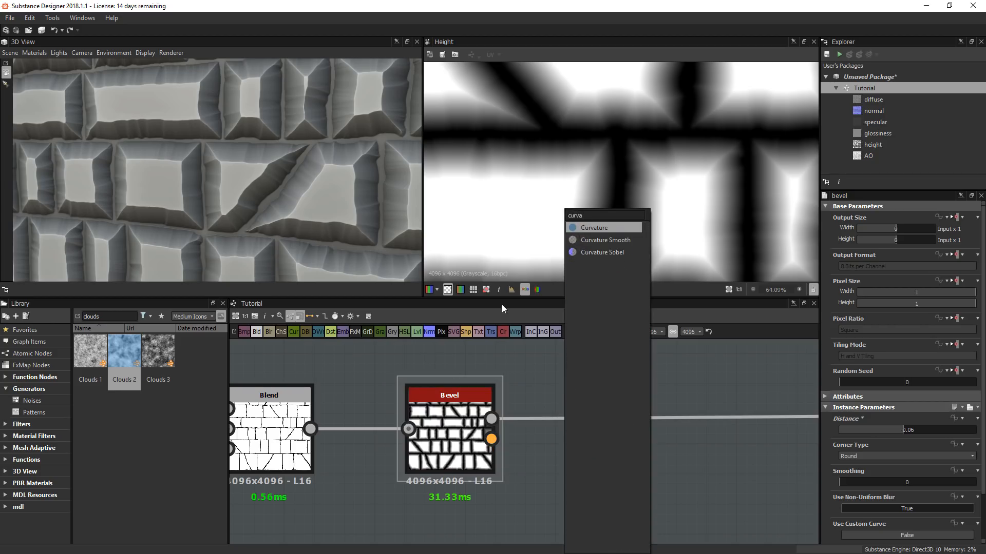
click(593, 227)
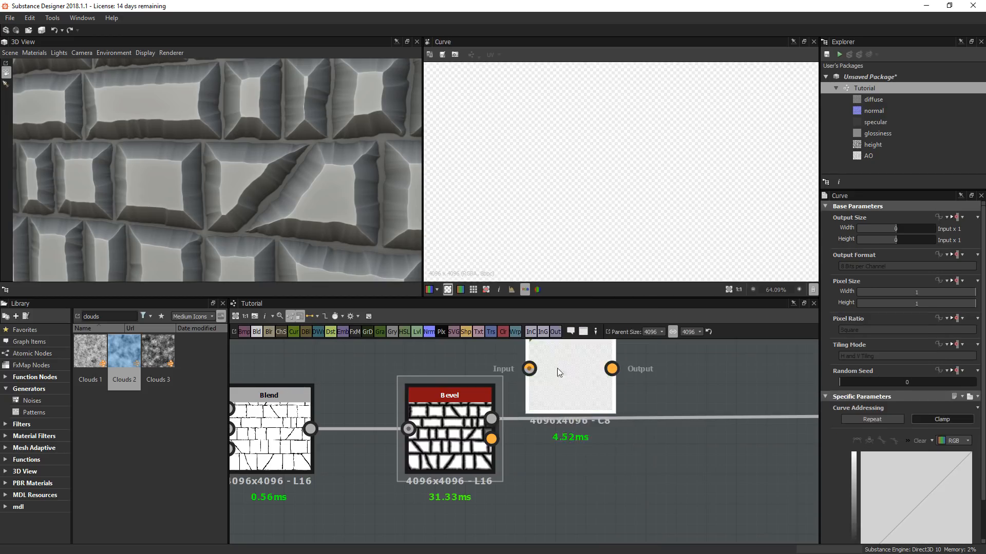
drag(556, 368, 616, 368)
drag(491, 419, 590, 368)
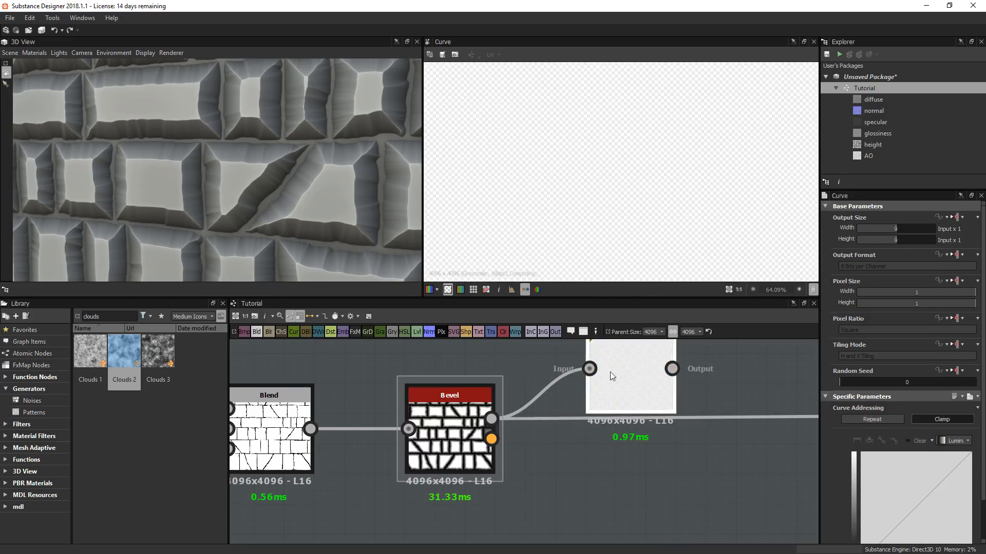
- Add a point to the Curve node's luminance curve and bow it upward into a rounded profile, with the point at about 0.80
scroll(921, 504, down, 2)
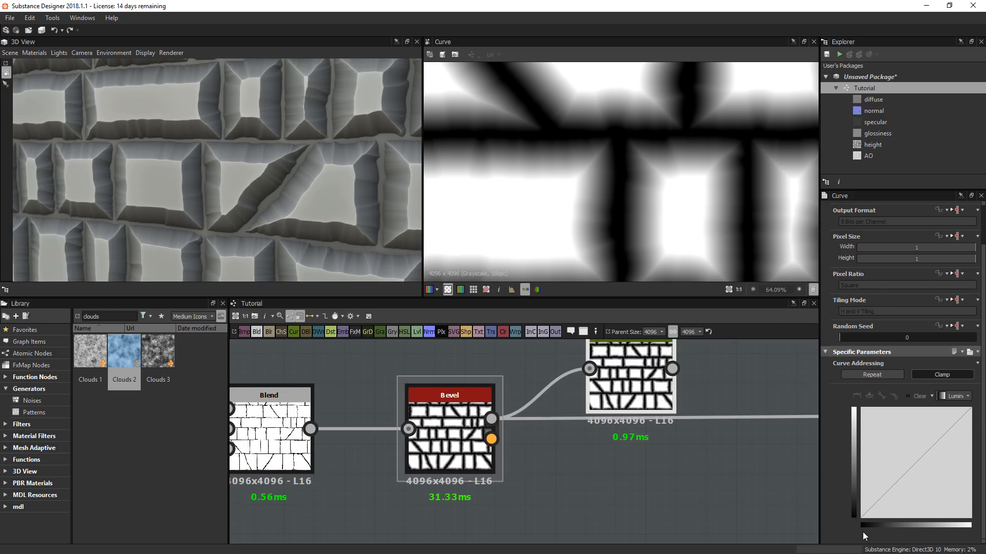
double_click(439, 435)
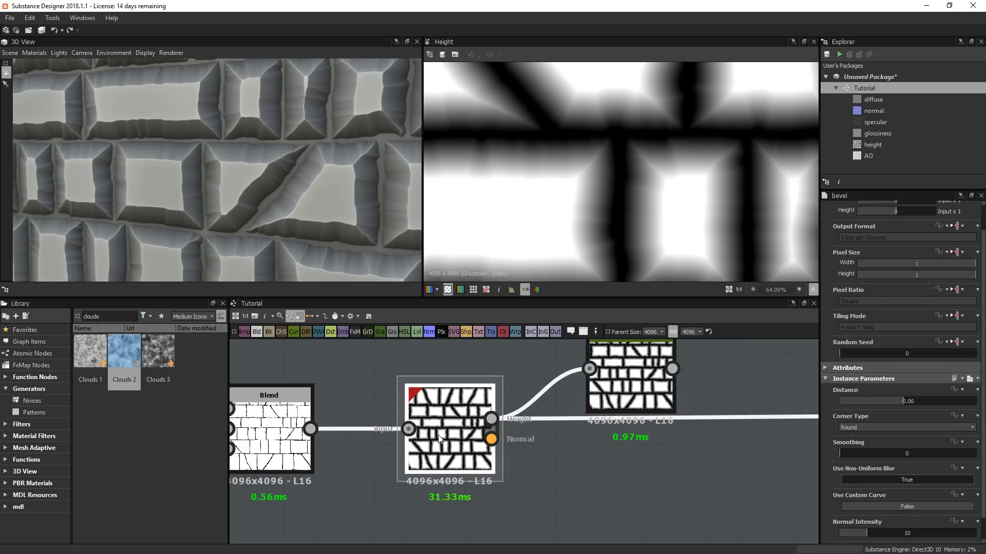
double_click(655, 374)
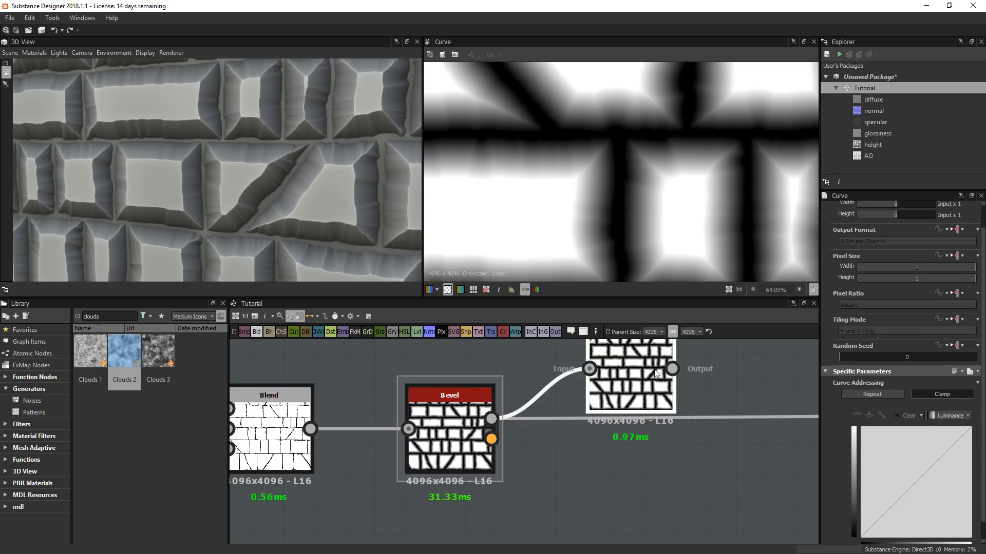
double_click(918, 481)
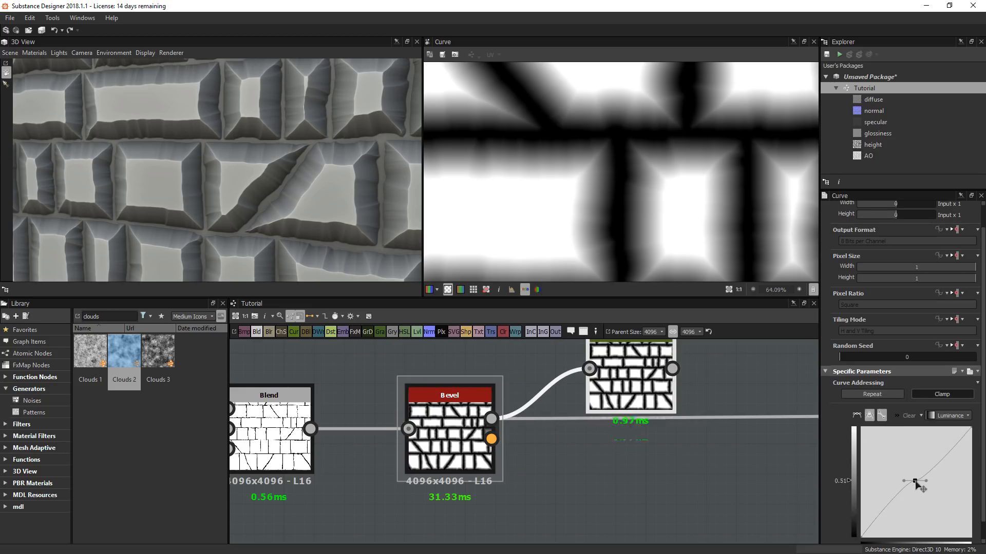
drag(918, 481, 905, 430)
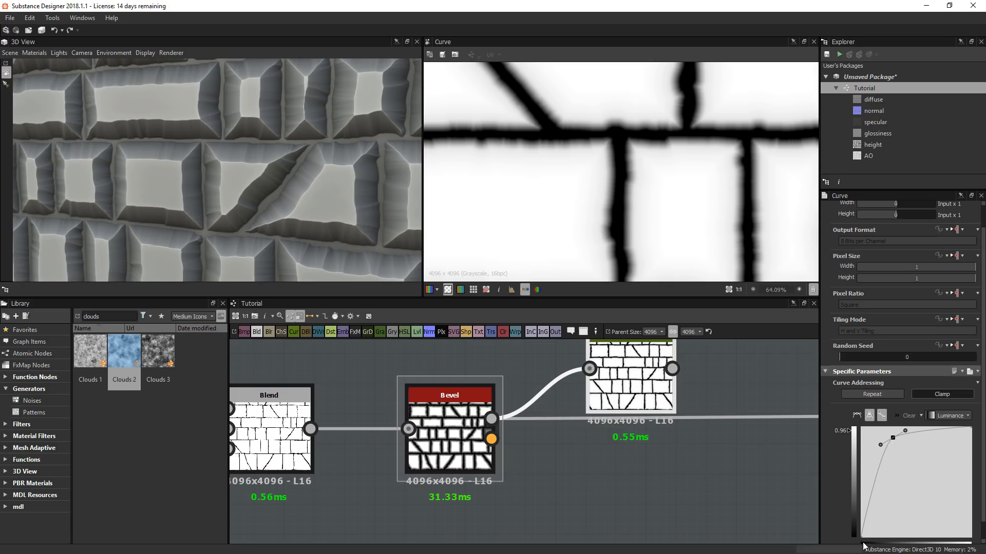
mouse_move(880, 444)
mouse_down()
mouse_move(866, 456)
mouse_move(893, 449)
mouse_up()
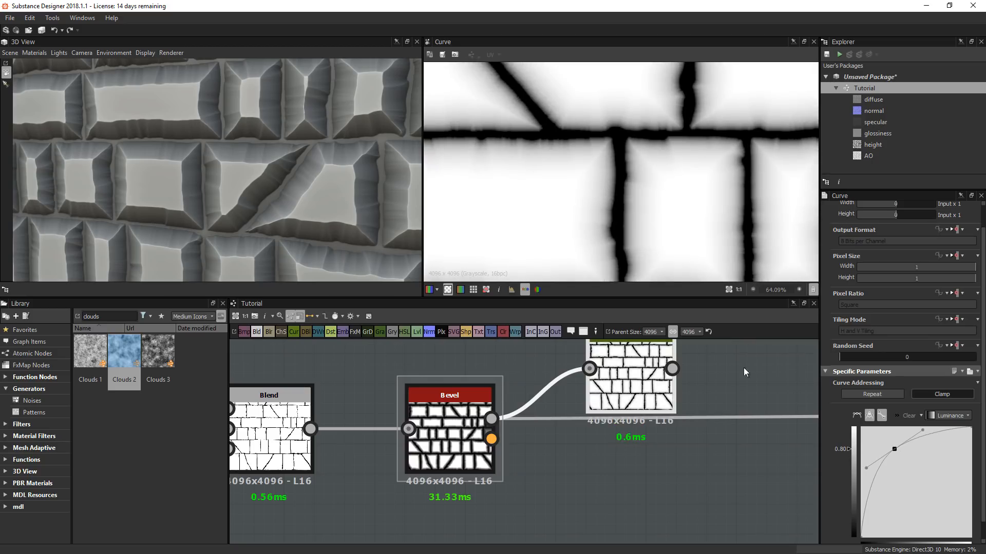
- Connect the Curve's output to the Levels node feeding the material outputs
scroll(433, 446, down, 5)
scroll(431, 454, down, 2)
middle_drag(418, 448, 373, 435)
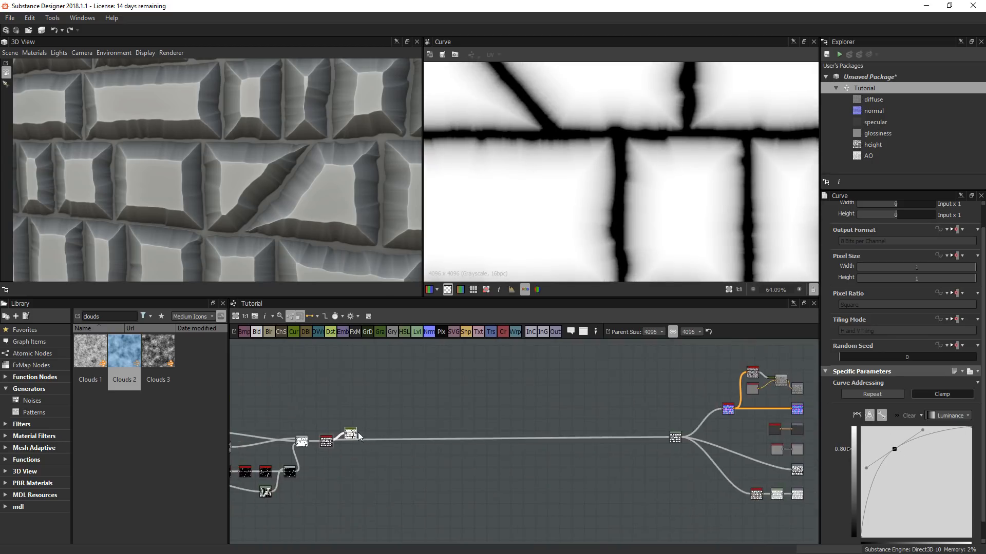
drag(356, 433, 665, 438)
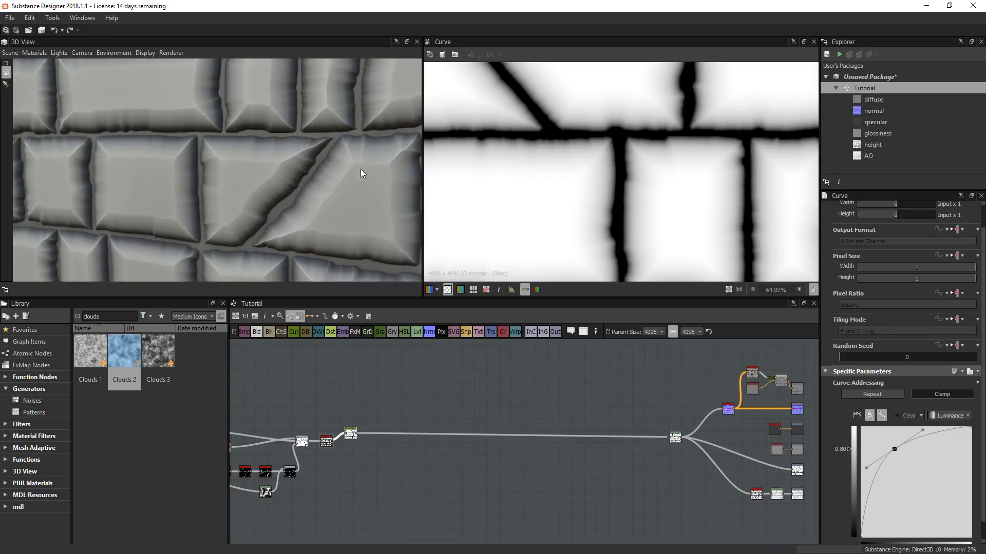
- Set the Bevel's Smoothing to 1 and inspect the softened bricks in the 3D view
middle_drag(293, 450, 516, 410)
scroll(515, 409, up, 4)
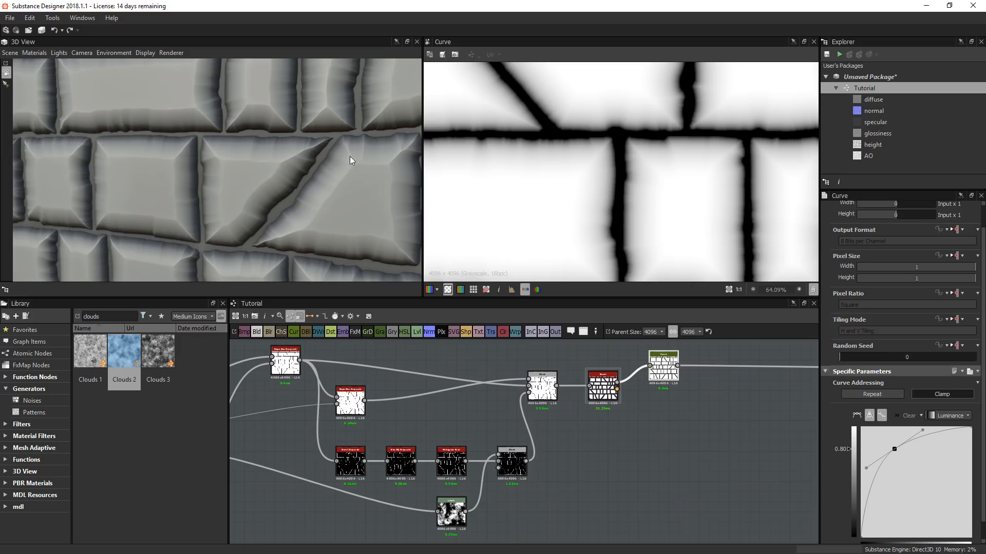
scroll(601, 384, up, 5)
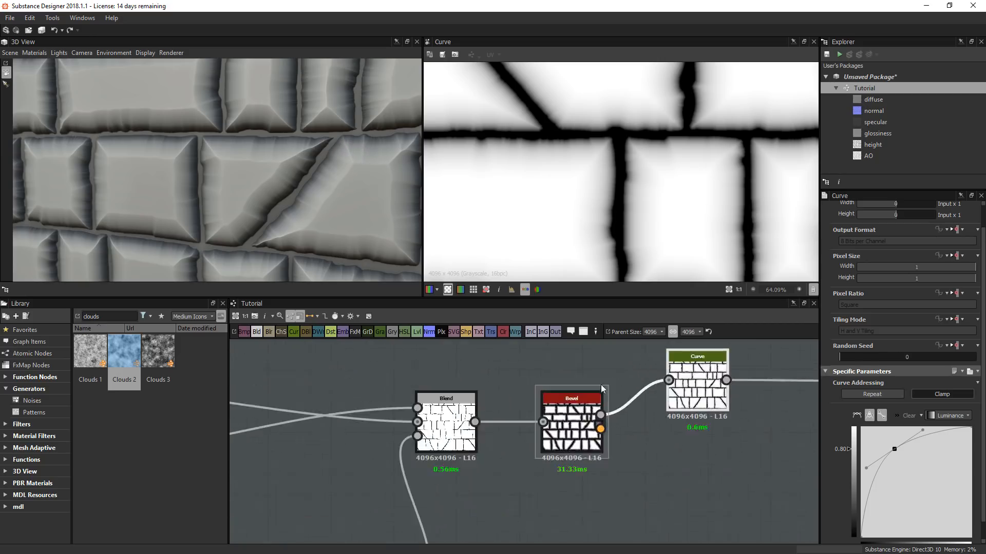
double_click(596, 442)
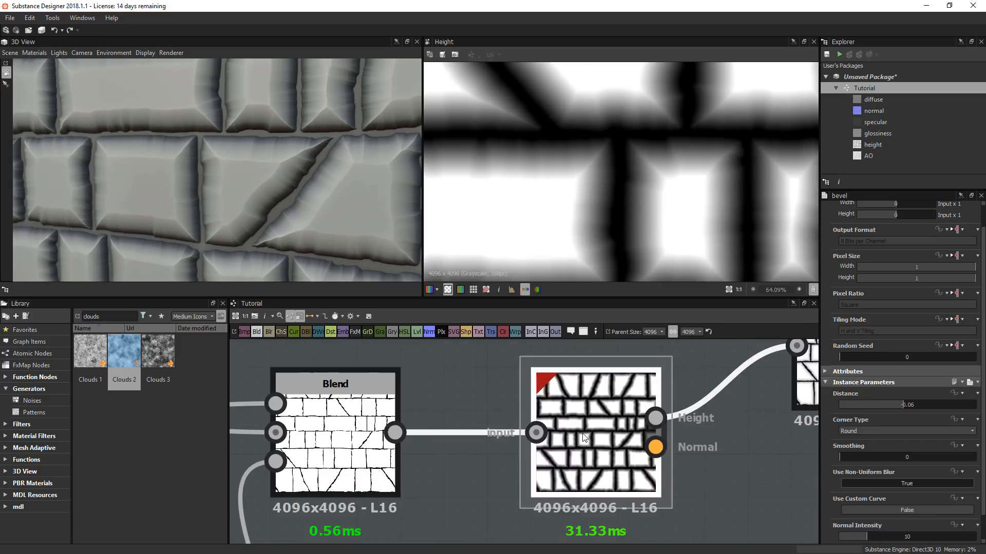
click(849, 458)
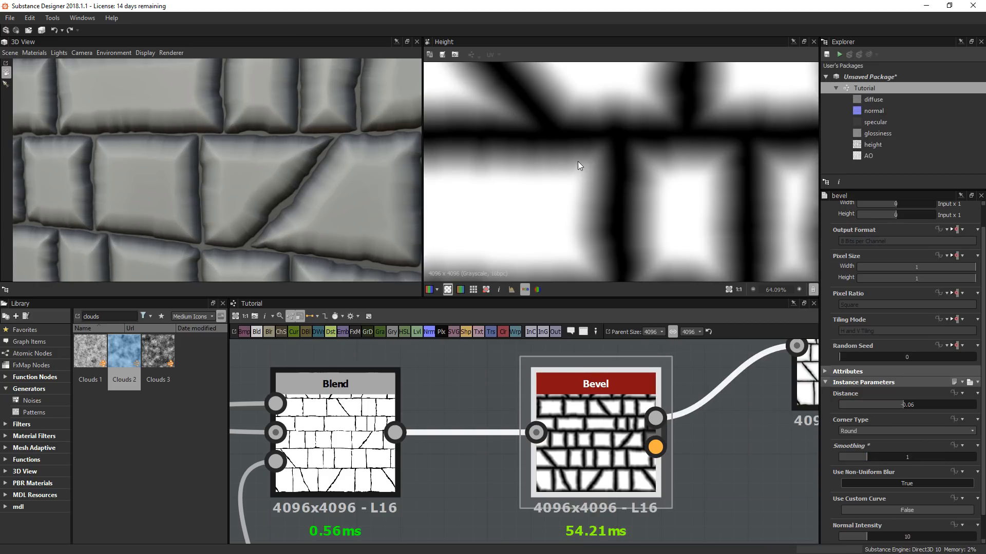
drag(339, 180, 267, 191)
scroll(267, 191, down, 2)
scroll(267, 191, up, 1)
- Move the Curve node higher and compare the bricks with the Bevel and the Curve feeding Levels, ending with the Curve connected
middle_drag(571, 426, 421, 452)
scroll(421, 452, down, 7)
scroll(482, 452, up, 2)
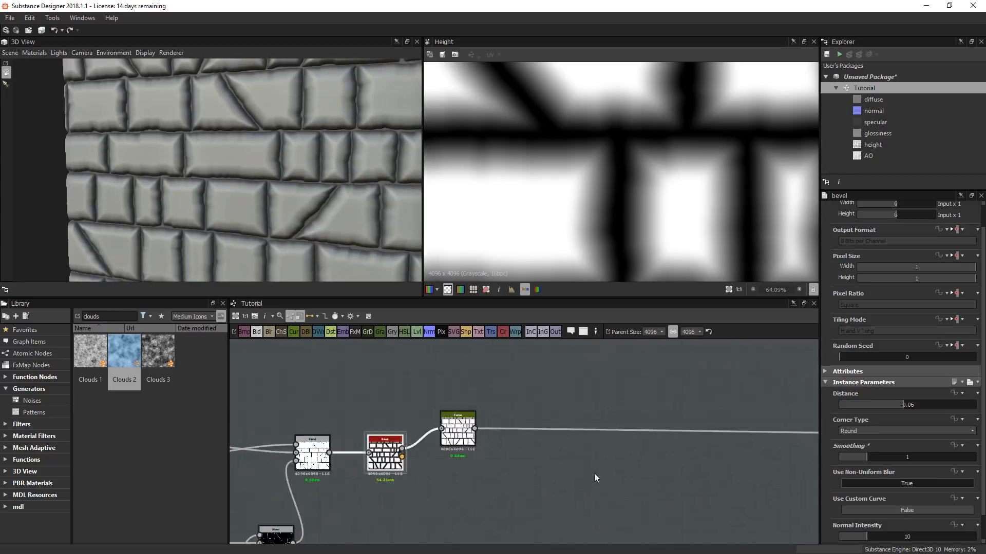
middle_drag(593, 474, 481, 453)
scroll(493, 454, down, 6)
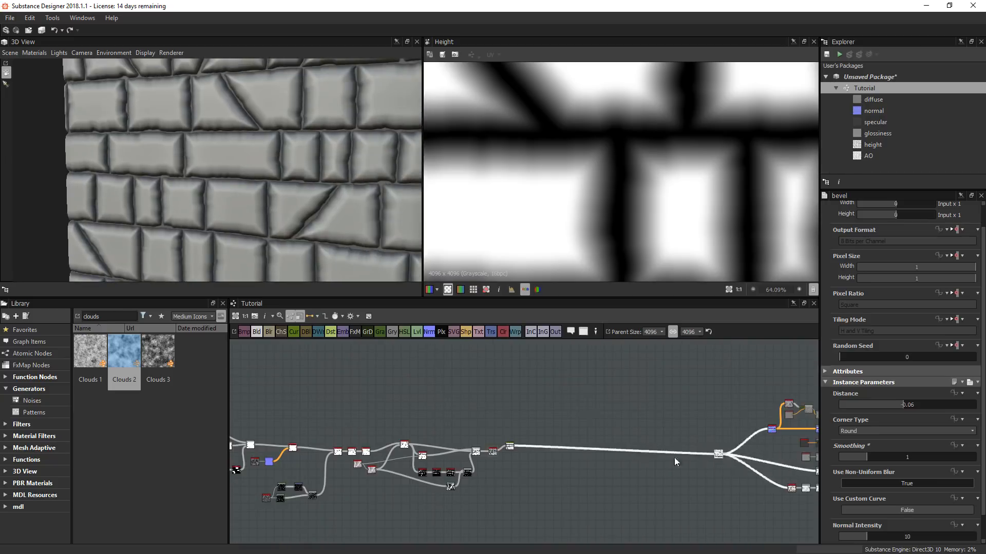
scroll(527, 451, up, 5)
drag(525, 408, 527, 375)
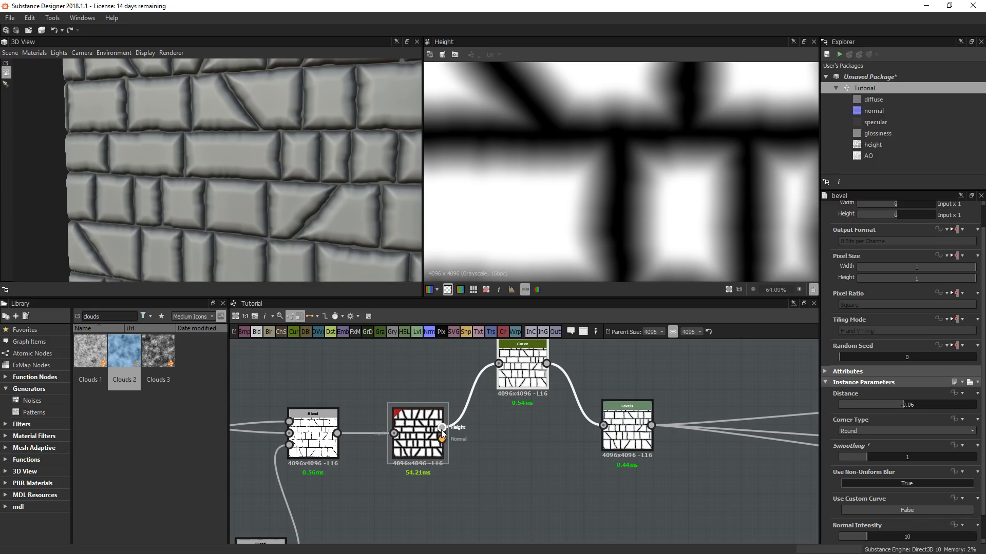
drag(442, 427, 603, 425)
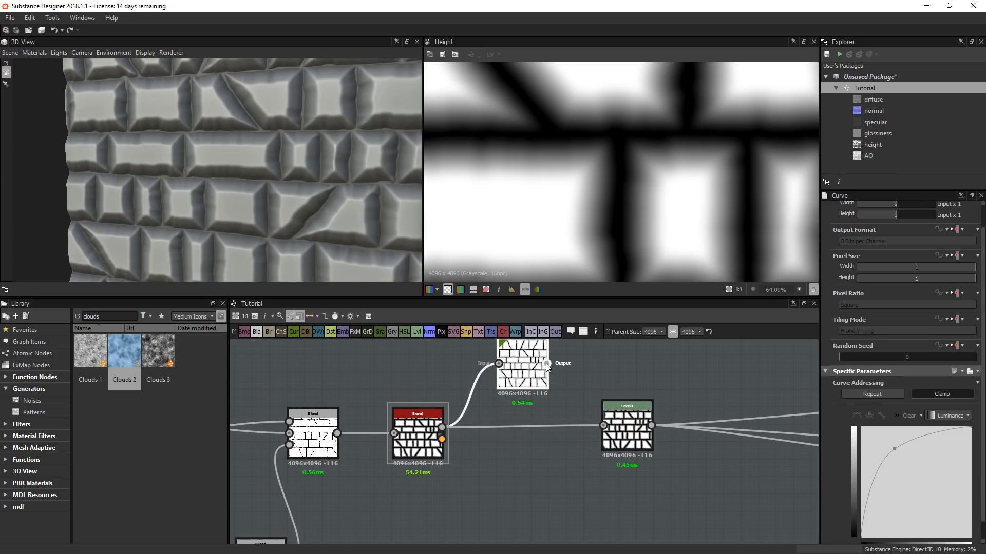
drag(546, 364, 603, 425)
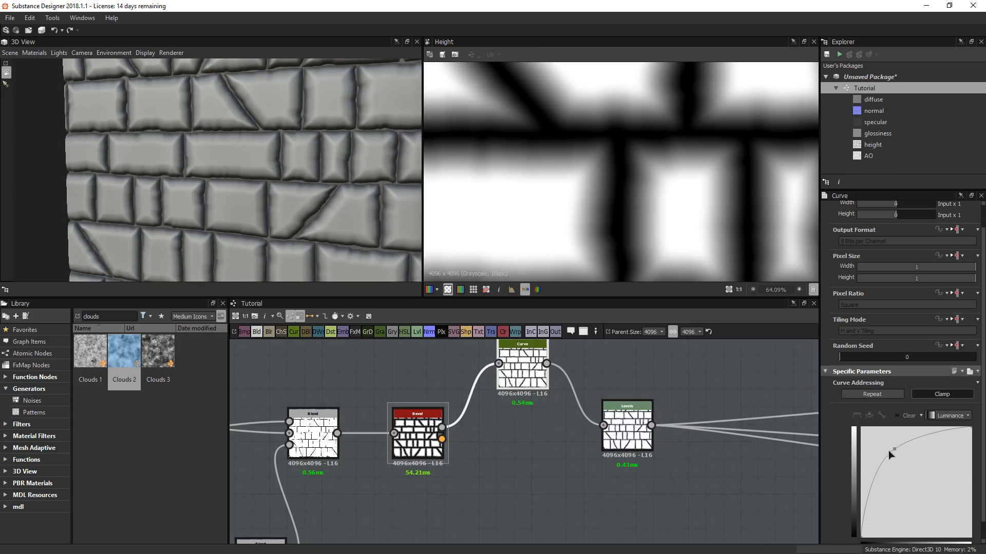
- Try a stepped brick edge profile by adding a second curve point at about 0.35 and moving the upper point to about 0.86
click(871, 487)
drag(871, 486, 886, 501)
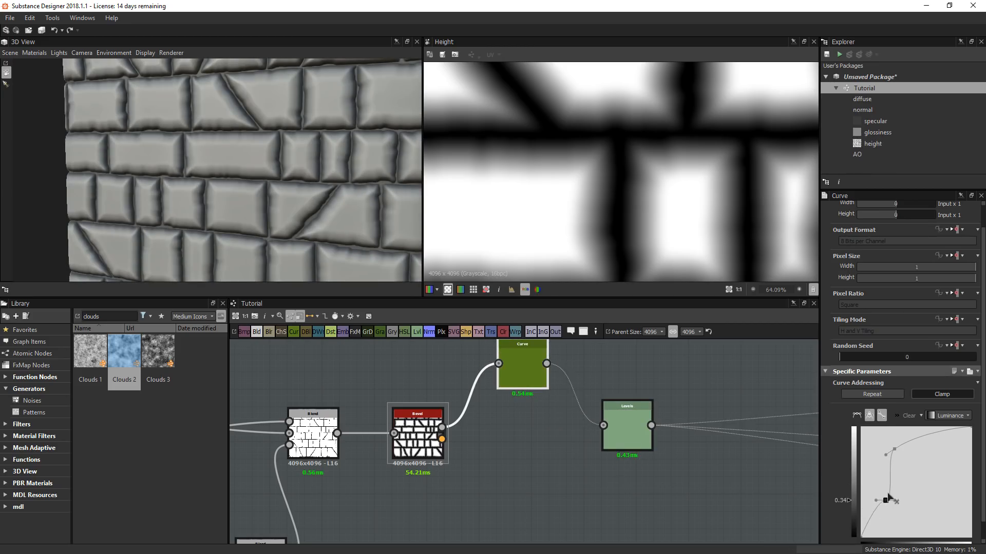
drag(894, 449, 923, 442)
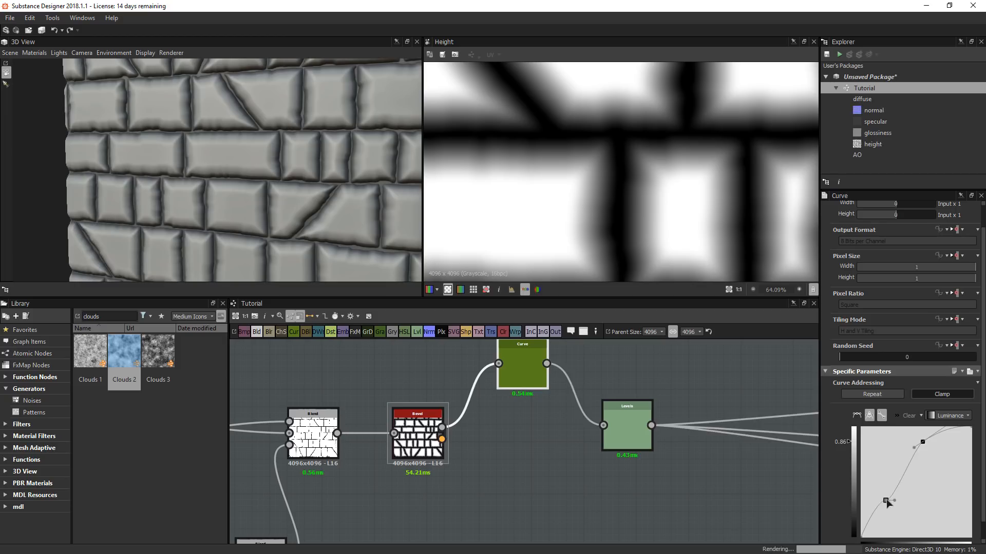
drag(885, 500, 915, 499)
scroll(371, 199, up, 3)
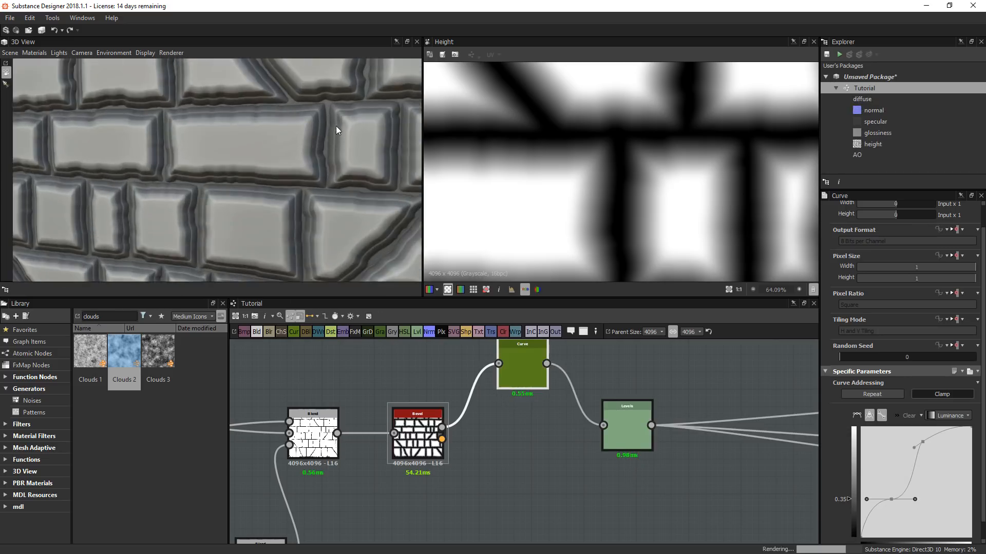
scroll(332, 111, up, 2)
scroll(339, 197, down, 3)
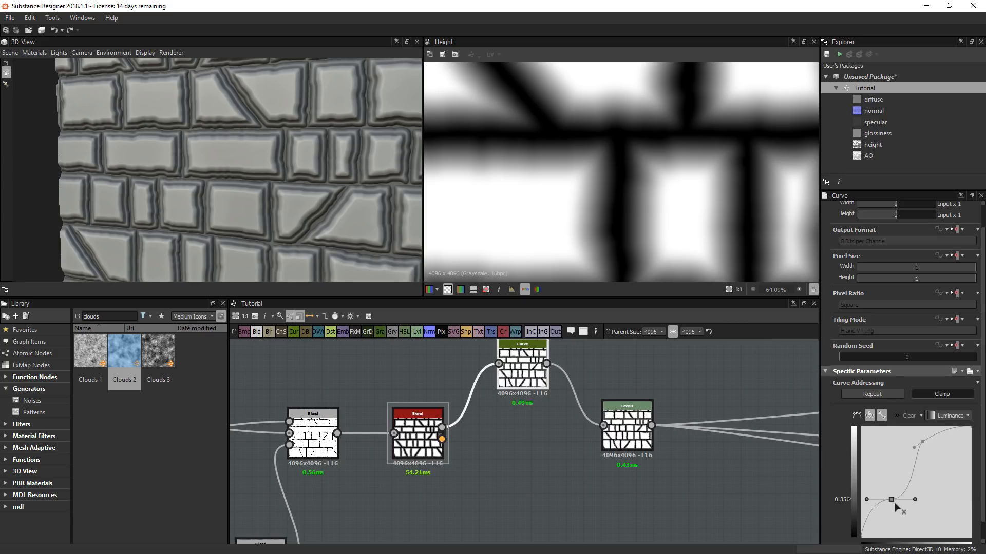
click(912, 416)
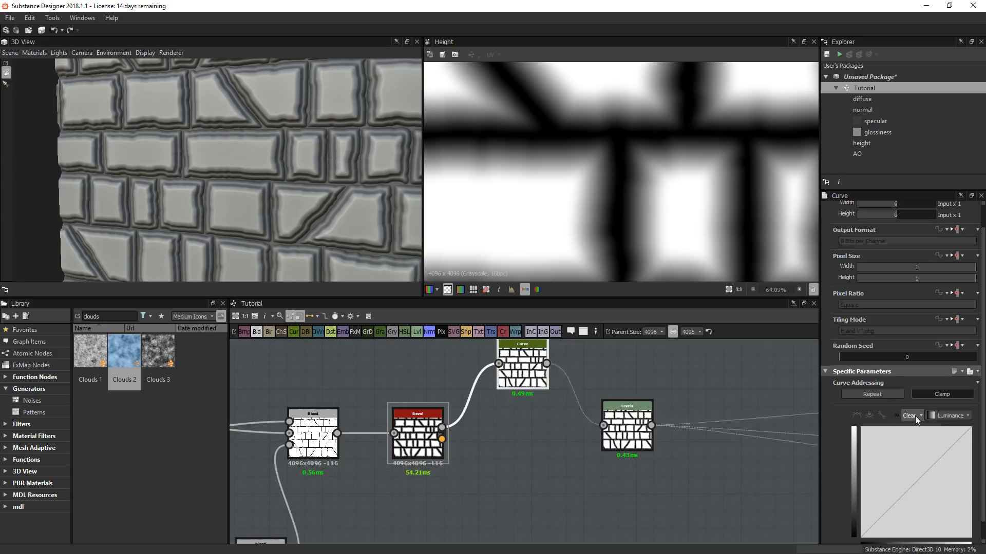
click(917, 479)
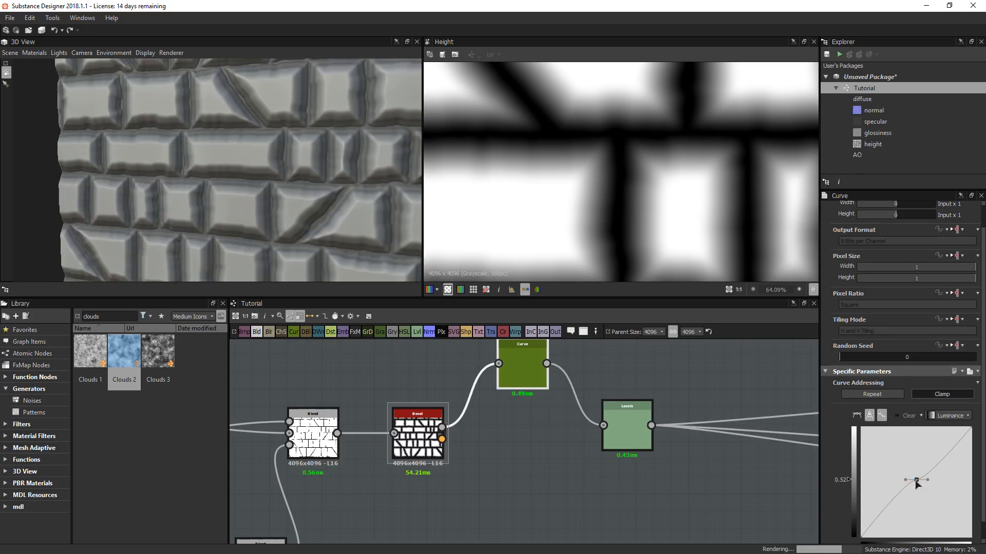
drag(917, 484, 893, 451)
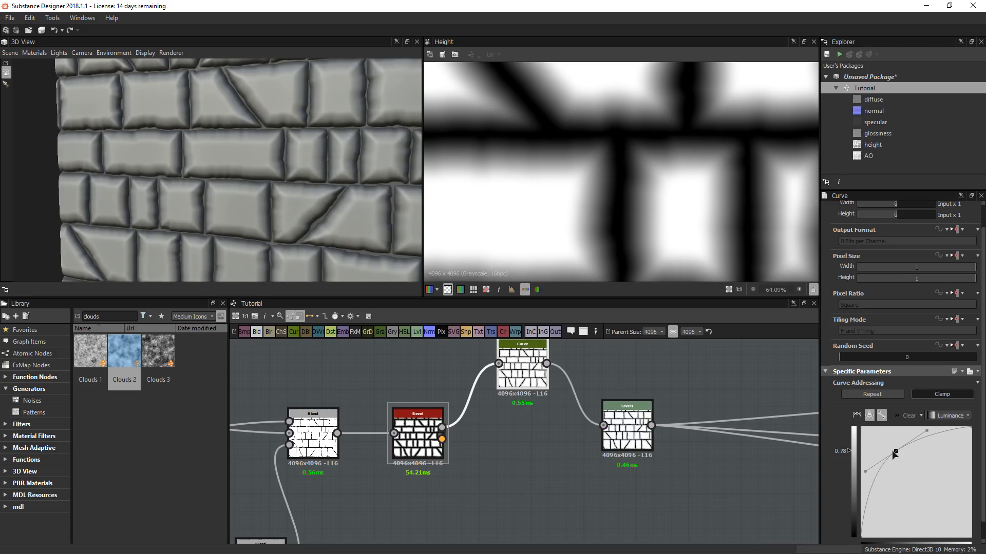
scroll(498, 465, down, 3)
scroll(373, 208, down, 5)
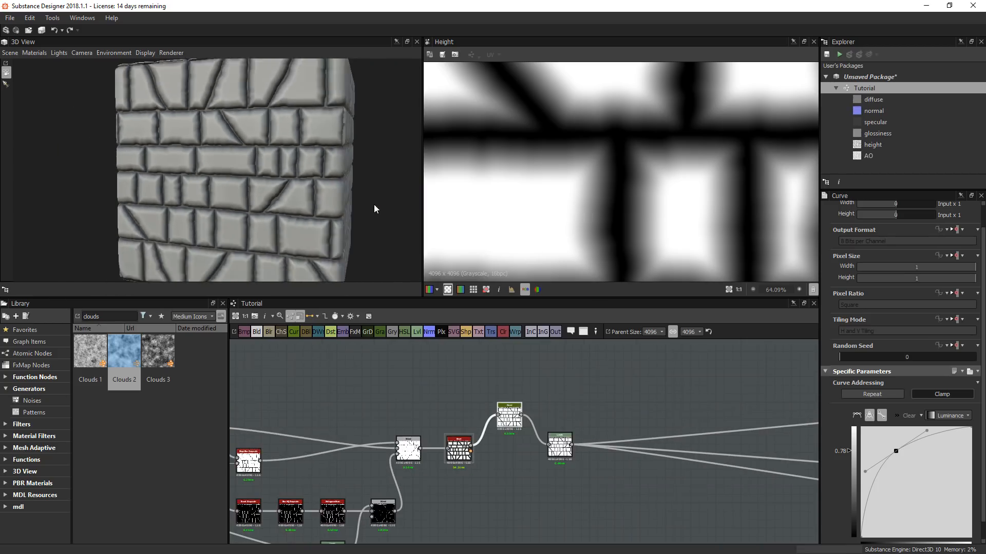
scroll(236, 153, up, 5)
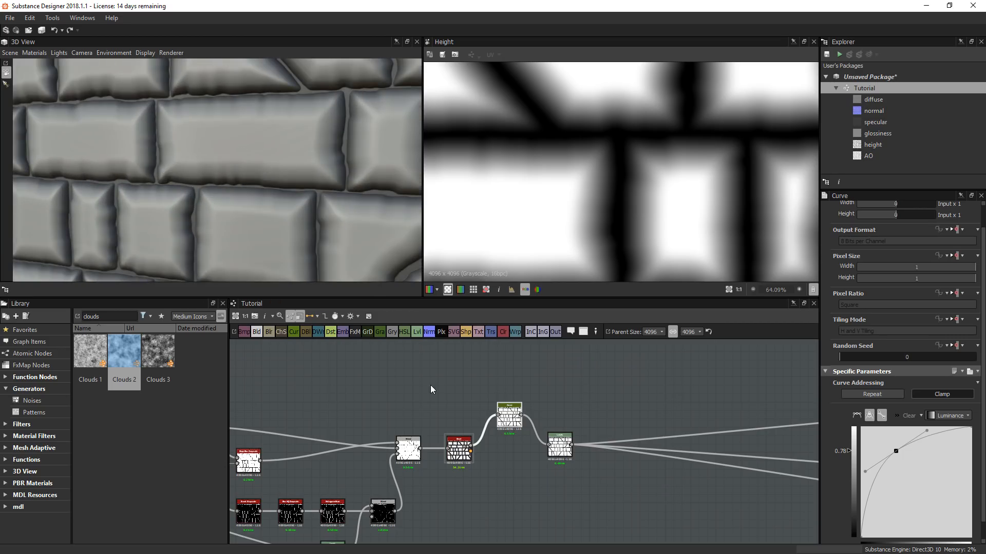
- Set the Bevel's Distance to -0.01 and inspect the narrowed brick edges in the 3D view
click(461, 453)
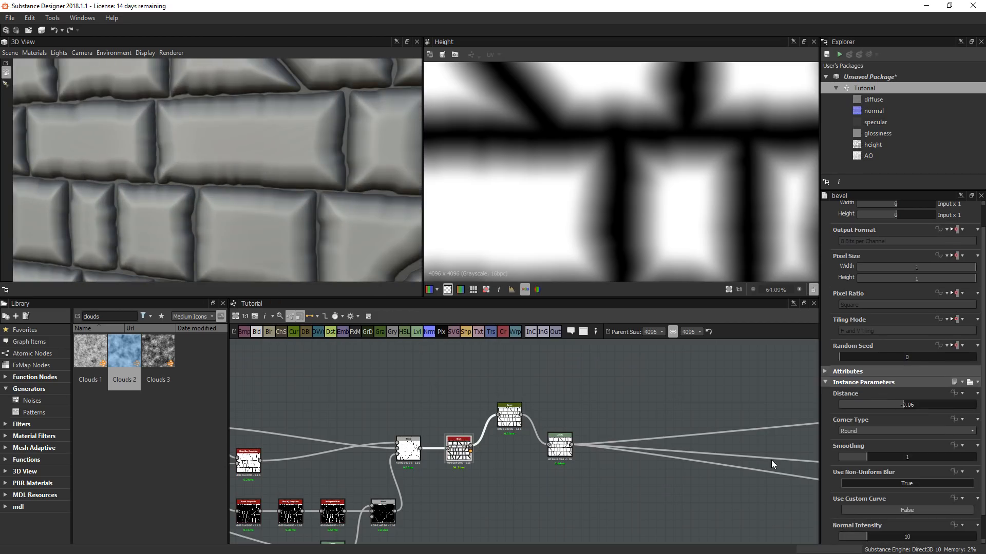
double_click(918, 405)
key(BackSpace)
text(1)
key(Return)
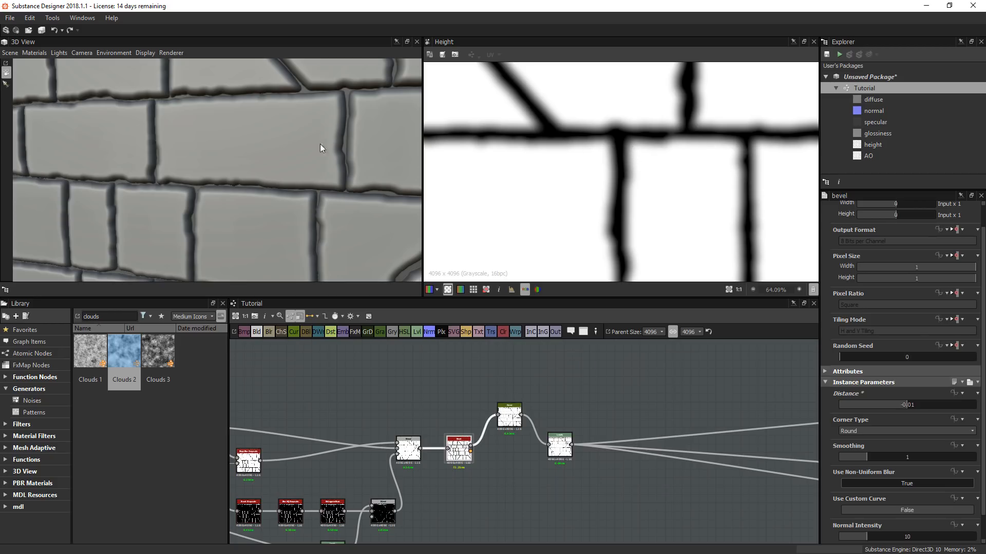
right_drag(319, 144, 380, 82)
middle_drag(381, 82, 350, 132)
right_drag(349, 132, 325, 146)
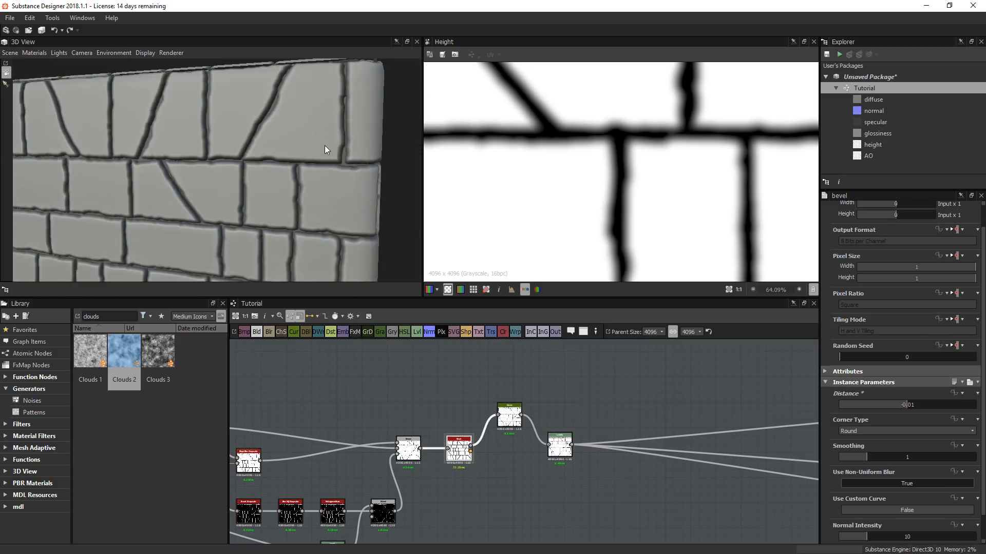
middle_drag(221, 244, 295, 202)
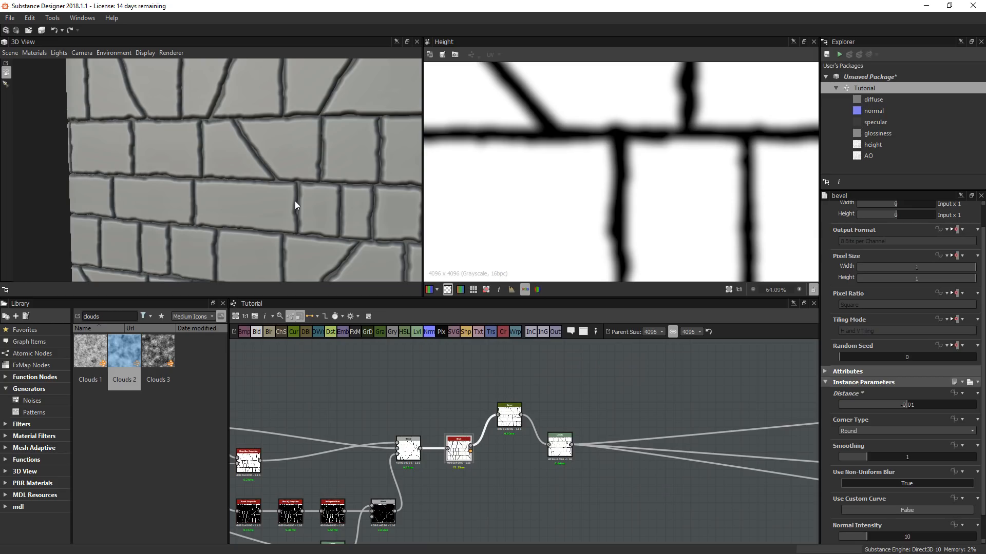
- Preview the Blend and Curve outputs, then make room by moving Levels away and raising the Bevel and Curve nodes
click(406, 455)
double_click(406, 456)
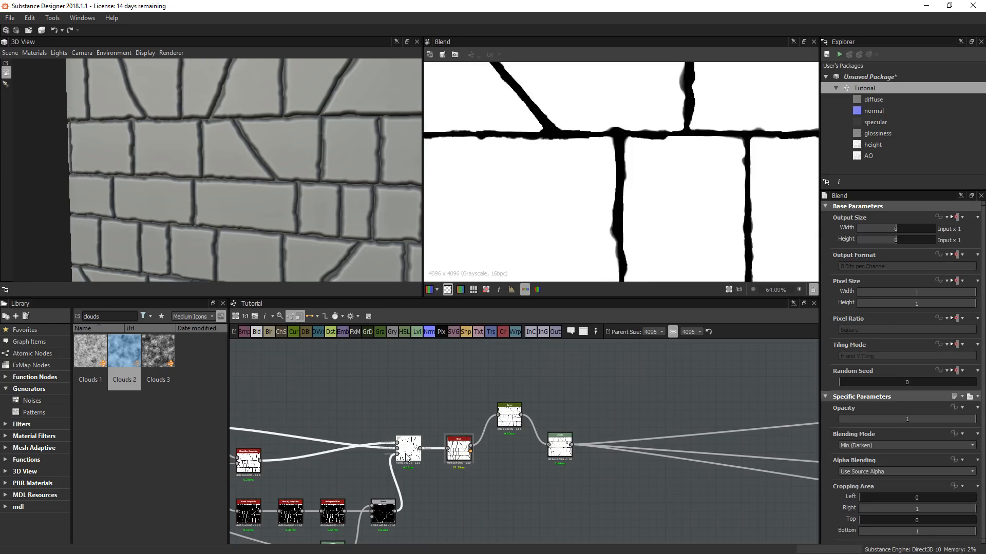
double_click(509, 420)
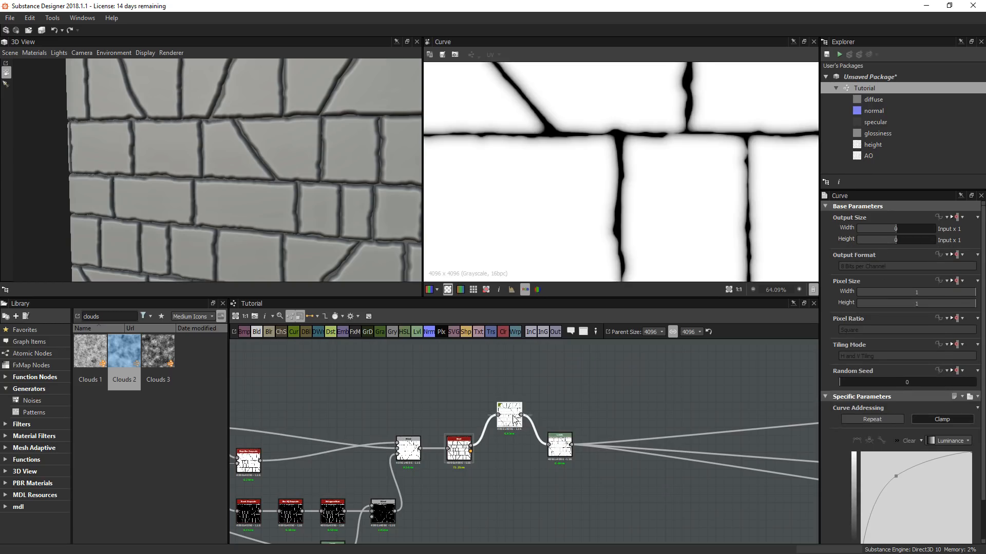
drag(511, 420, 705, 442)
drag(443, 395, 536, 498)
drag(510, 450, 515, 396)
right_click(501, 452)
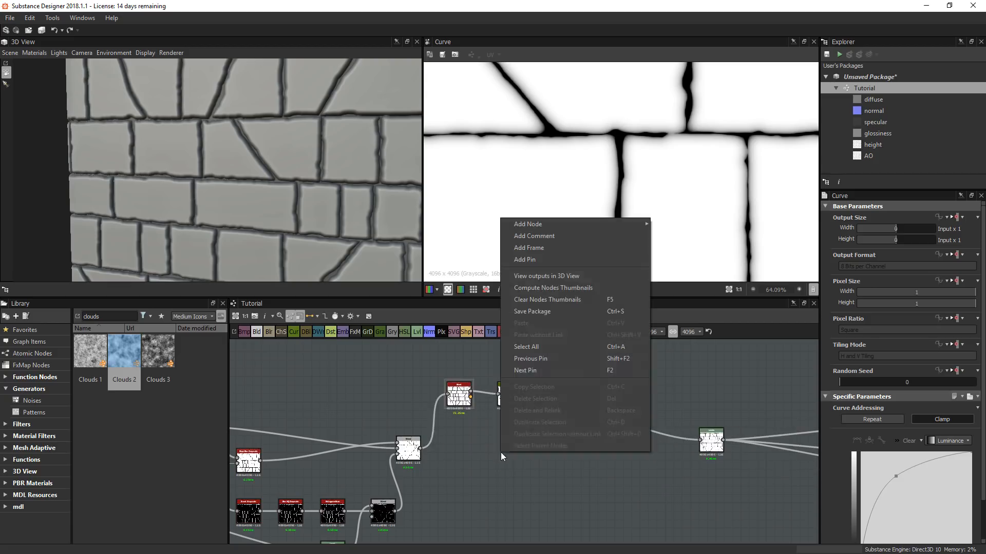
- Add a Blend node before Levels with the Curve as its foreground and the existing Blend as its background
click(255, 332)
click(255, 331)
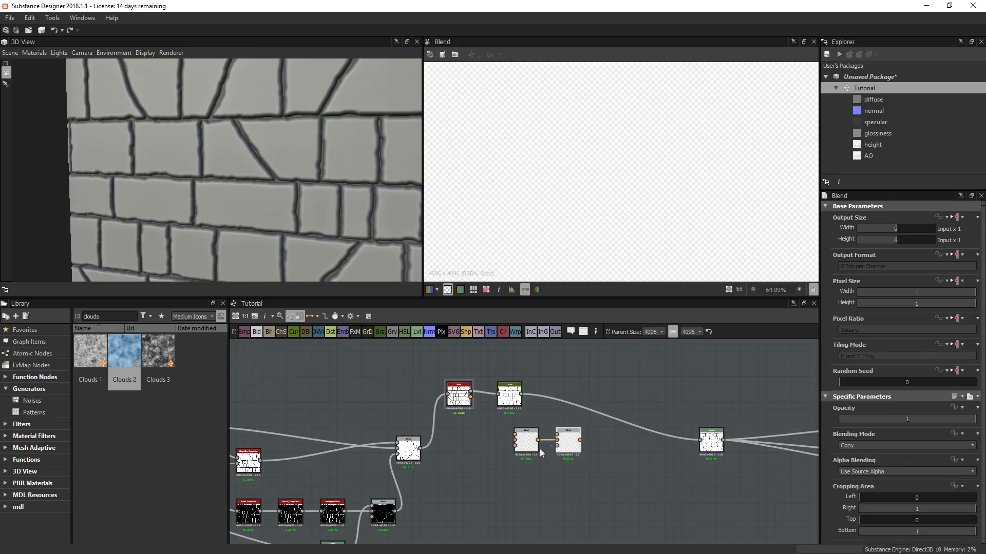
key(Delete)
drag(537, 448, 579, 468)
drag(420, 448, 557, 461)
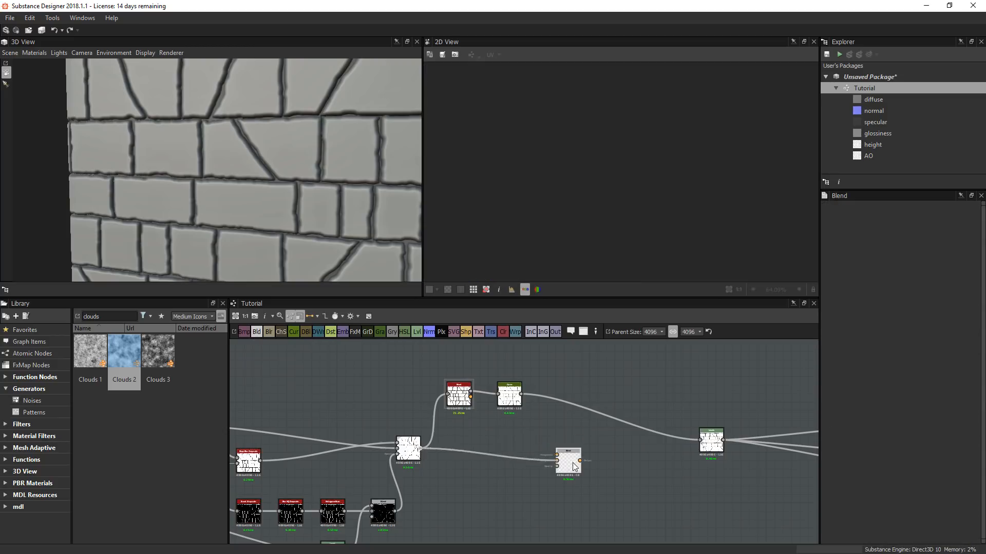
double_click(572, 463)
scroll(523, 399, up, 2)
drag(522, 395, 572, 462)
drag(434, 395, 446, 400)
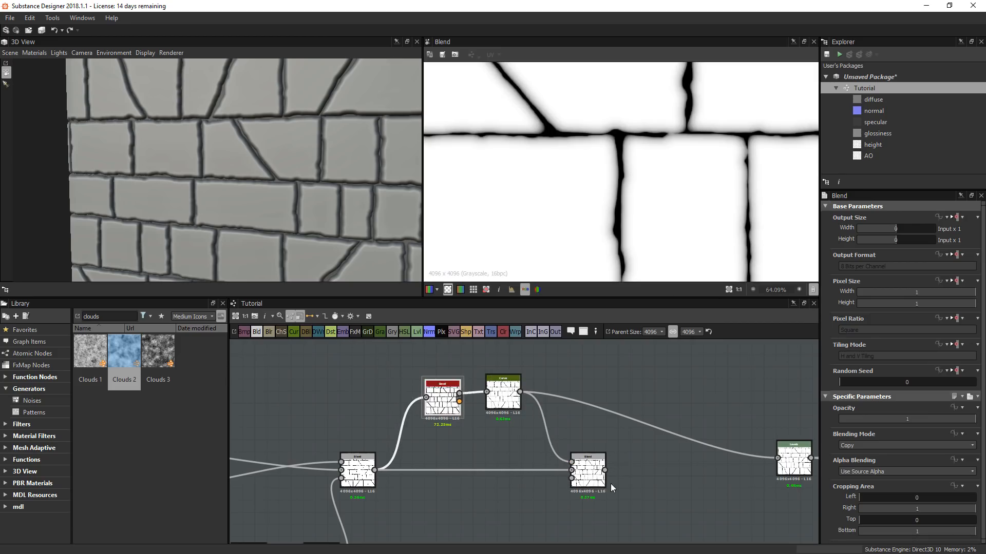
- Set the new Blend's Blending Mode to Min (Darken) and compare its output with the Curve's
double_click(592, 472)
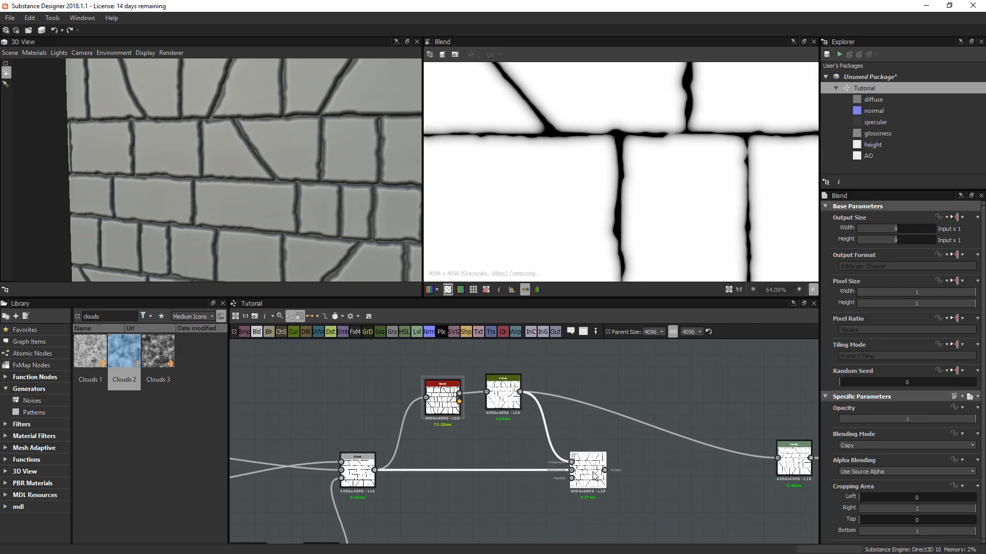
click(867, 443)
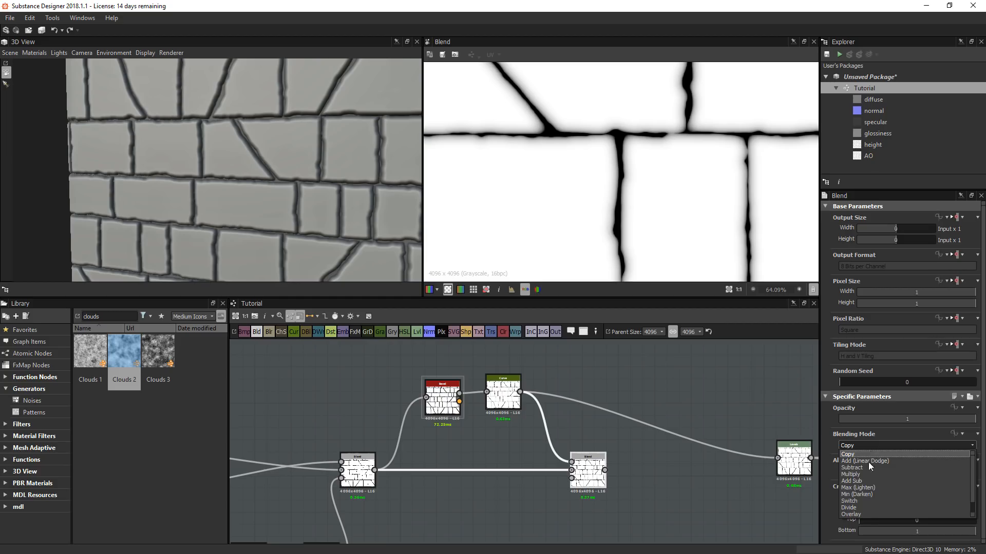
click(861, 495)
middle_drag(623, 425, 531, 407)
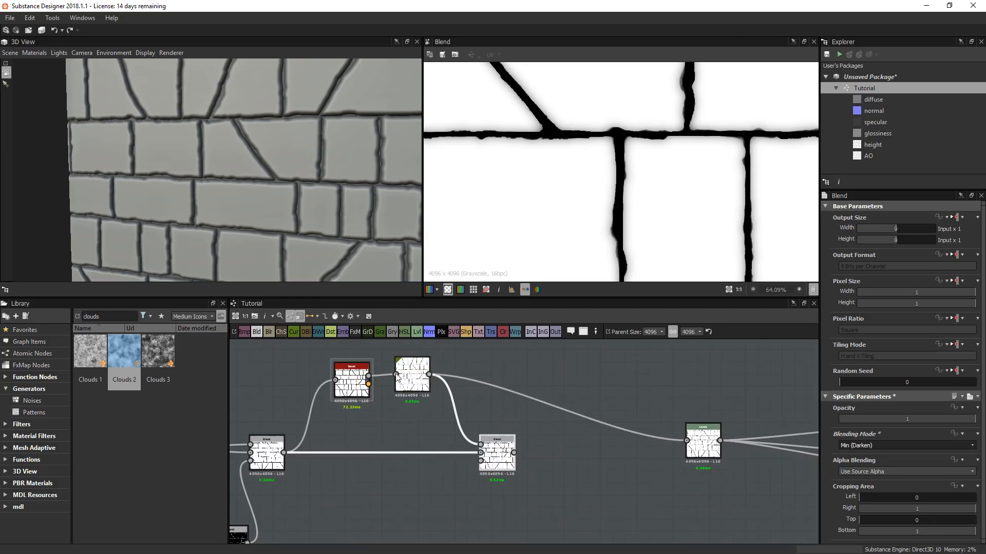
double_click(400, 379)
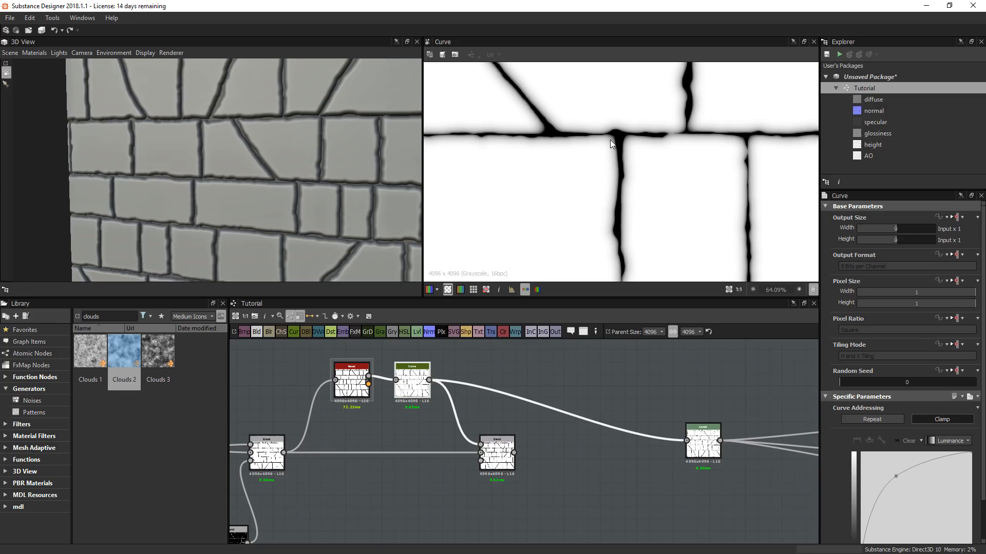
double_click(515, 455)
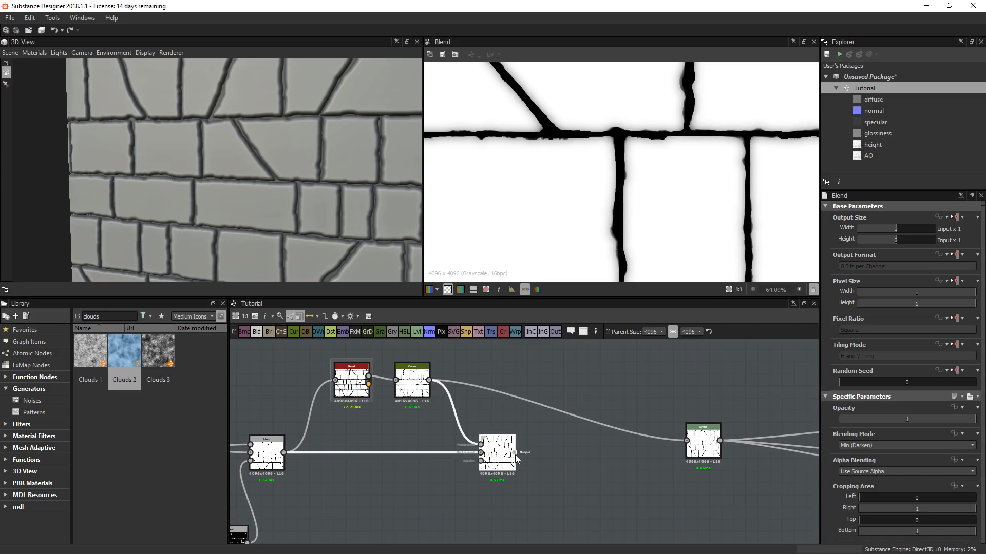
- Connect the new Blend's output to Levels and inspect the brick edges up close in the 3D view
drag(515, 452, 687, 441)
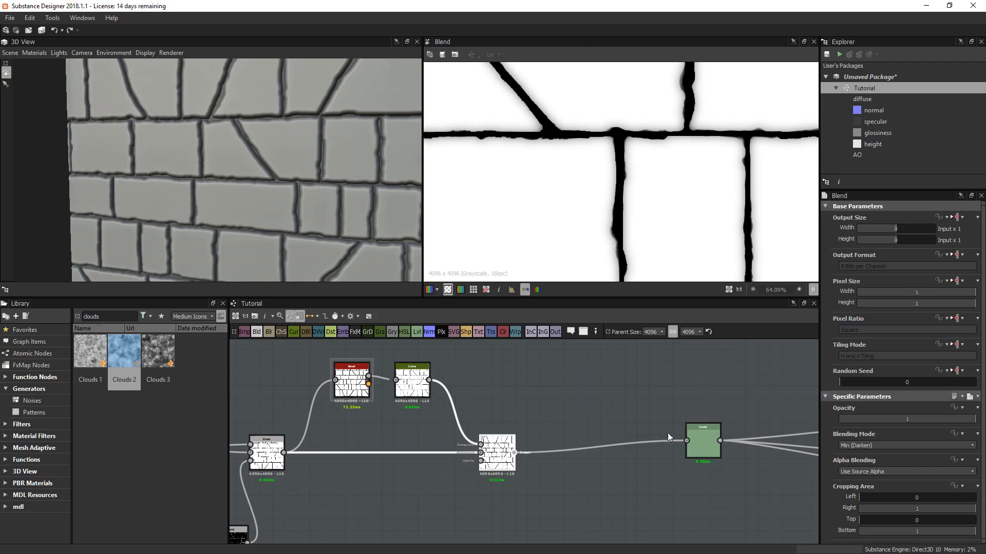
scroll(336, 190, up, 5)
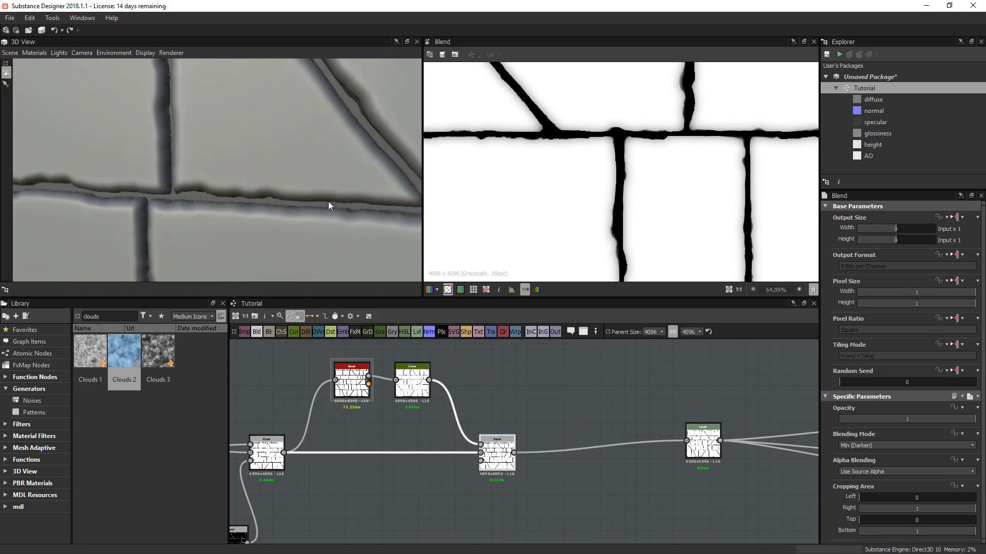
scroll(301, 212, down, 5)
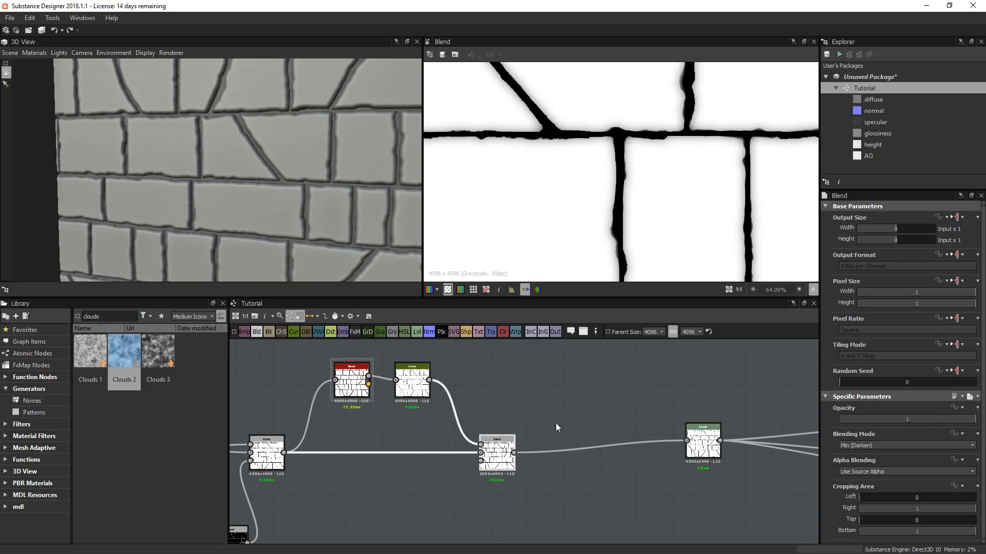
- Try an Opacity of 0.3 on the new Blend and inspect the softened bevel in the 3D view
double_click(917, 420)
text(0.3)
key(Return)
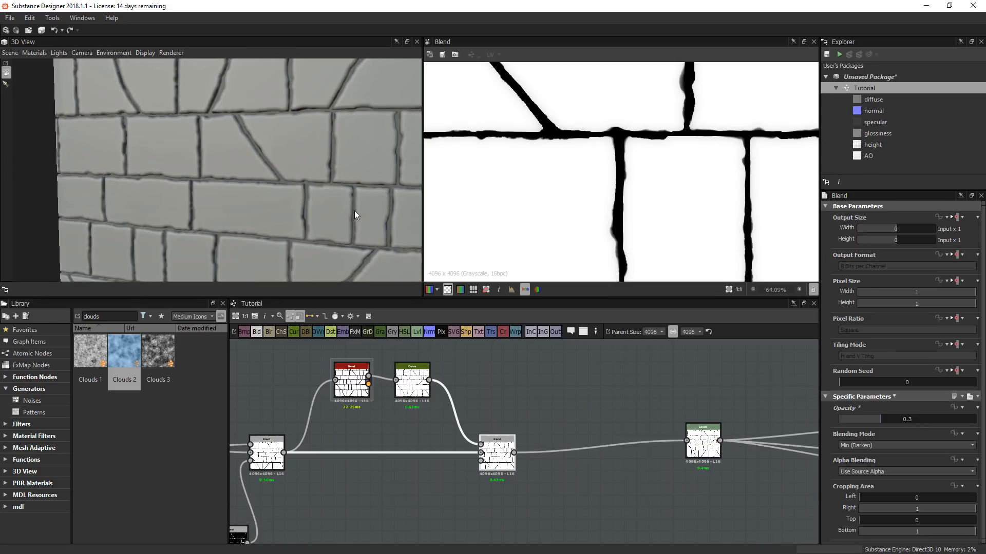
mouse_move(324, 220)
mouse_down()
mouse_move(280, 212)
mouse_move(316, 224)
mouse_up()
scroll(454, 454, down, 3)
scroll(329, 464, up, 2)
middle_drag(396, 455, 350, 451)
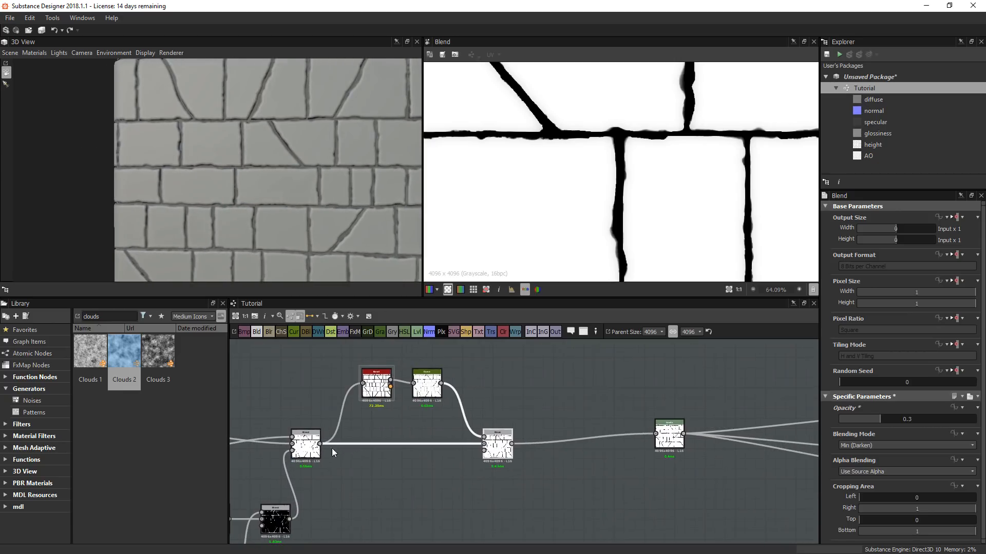
- Compare the bricks with the earlier Blend and the new Blend feeding Levels, ending with the new Blend connected
drag(320, 443, 656, 434)
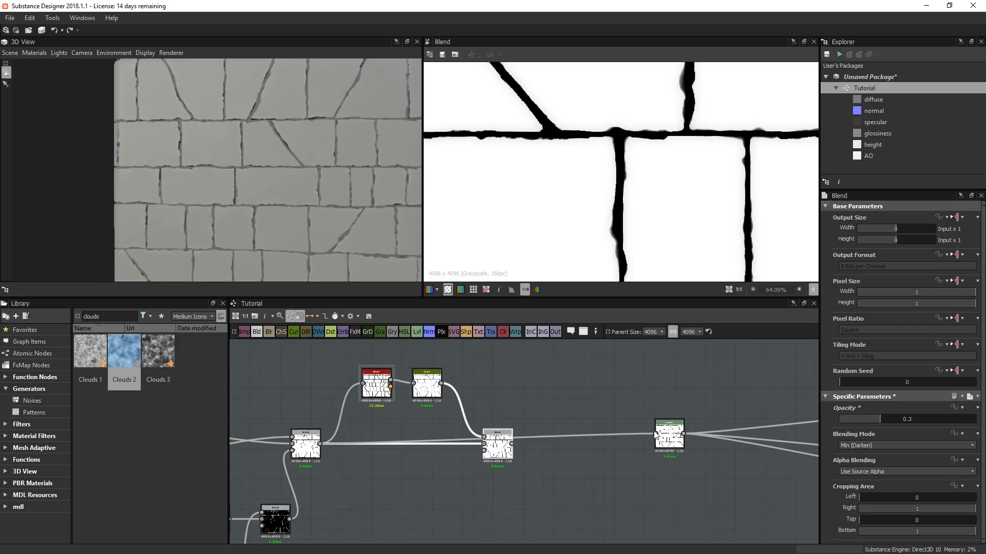
drag(513, 444, 654, 436)
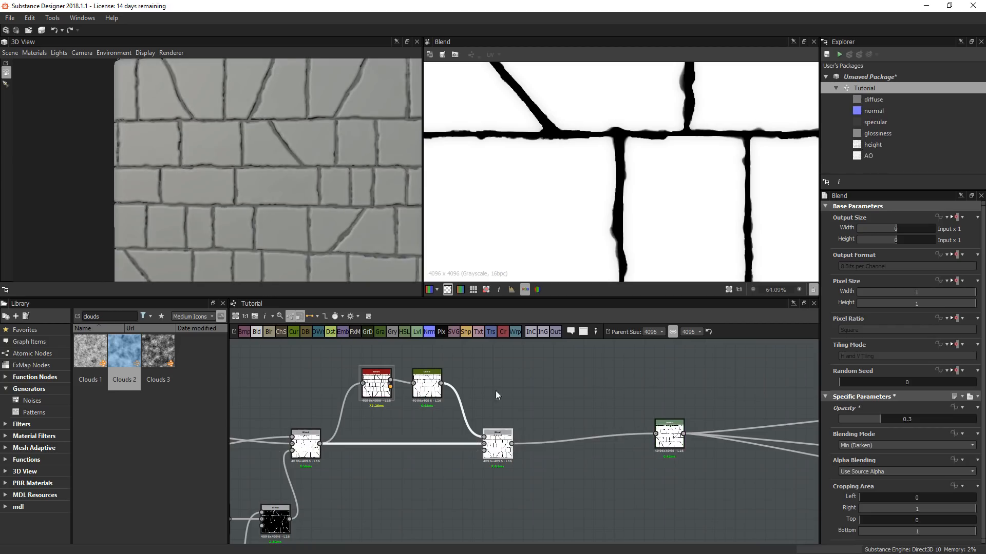
scroll(300, 103, up, 6)
scroll(285, 136, down, 3)
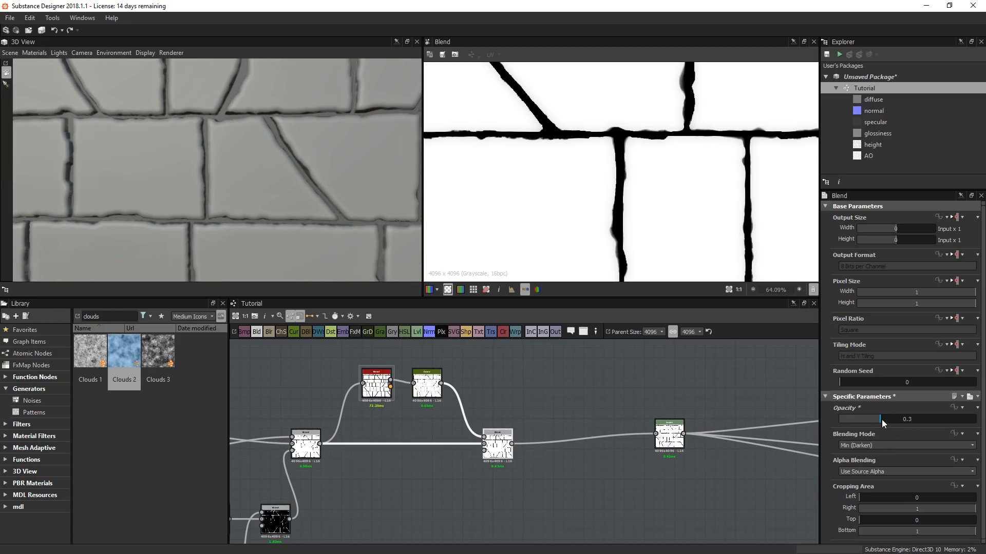
- Lower the new Blend's Opacity to 0.11 and inspect the bricks close up and from a distance
drag(882, 419, 855, 417)
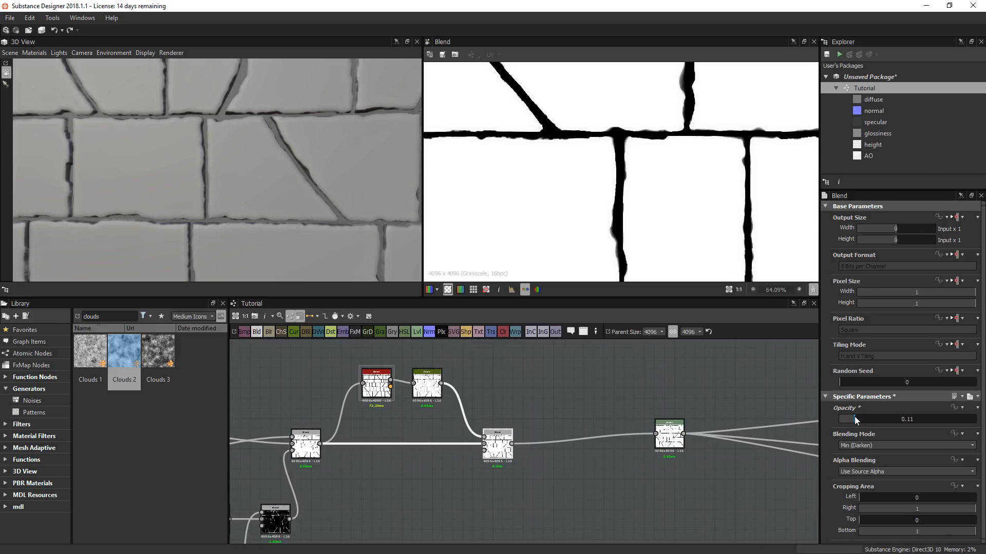
scroll(280, 169, up, 3)
scroll(280, 169, down, 5)
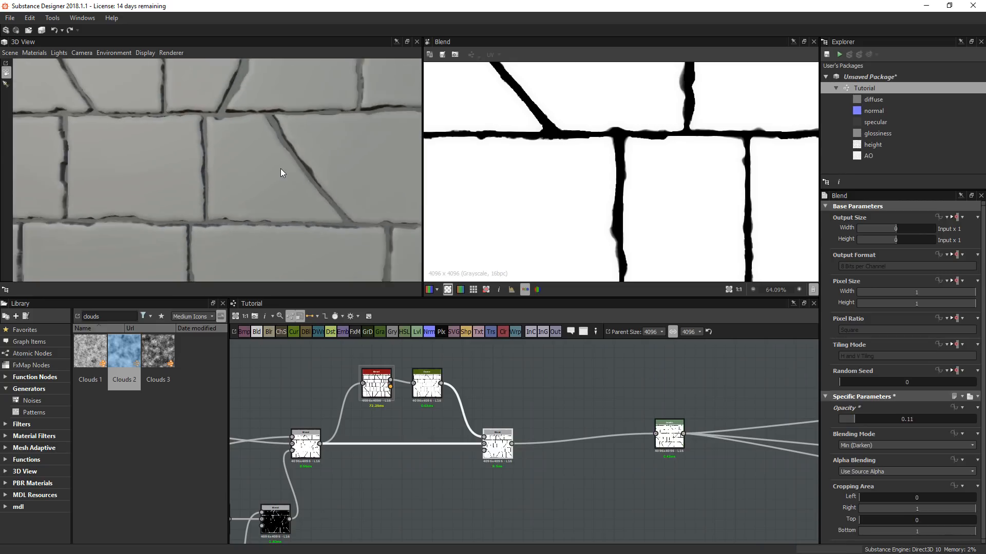
drag(280, 168, 314, 200)
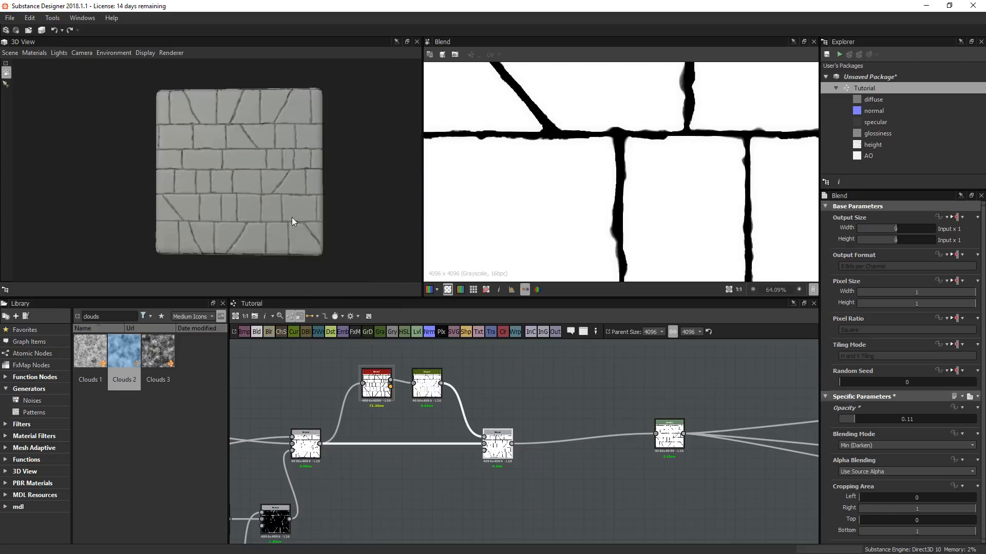
scroll(291, 217, up, 2)
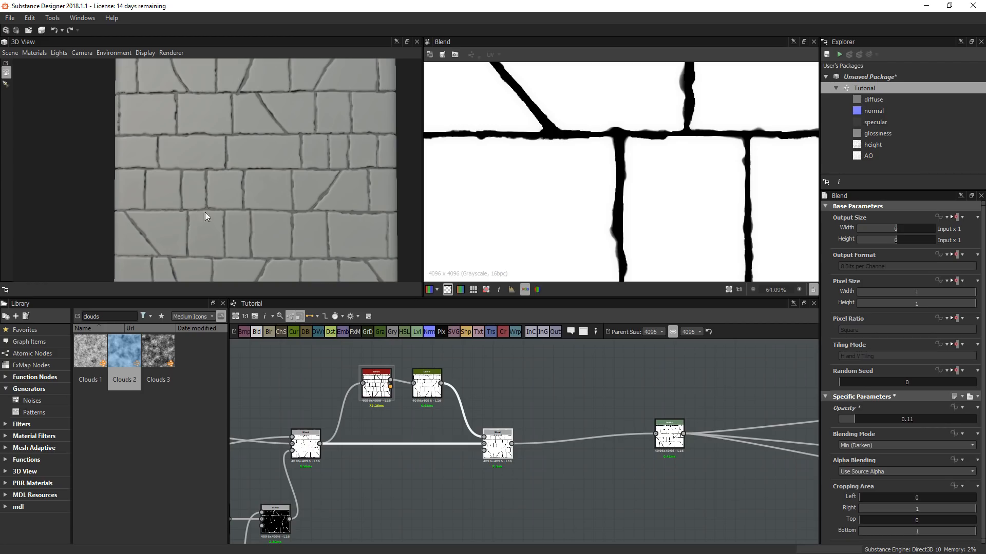
- Preview the Bevel's Height output and move the brick-shaping nodes away from Levels to make room for more nodes
scroll(388, 359, up, 2)
double_click(372, 393)
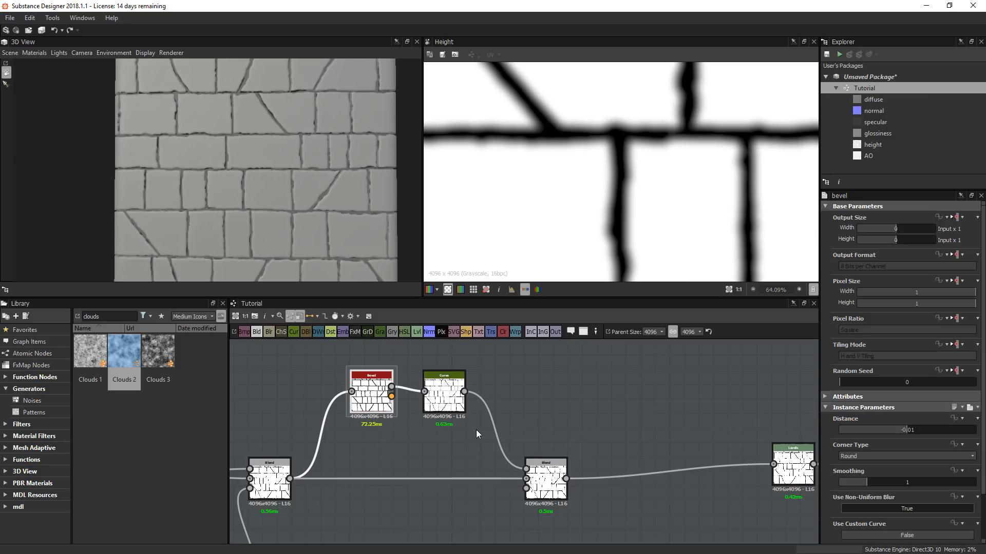
scroll(587, 486, down, 5)
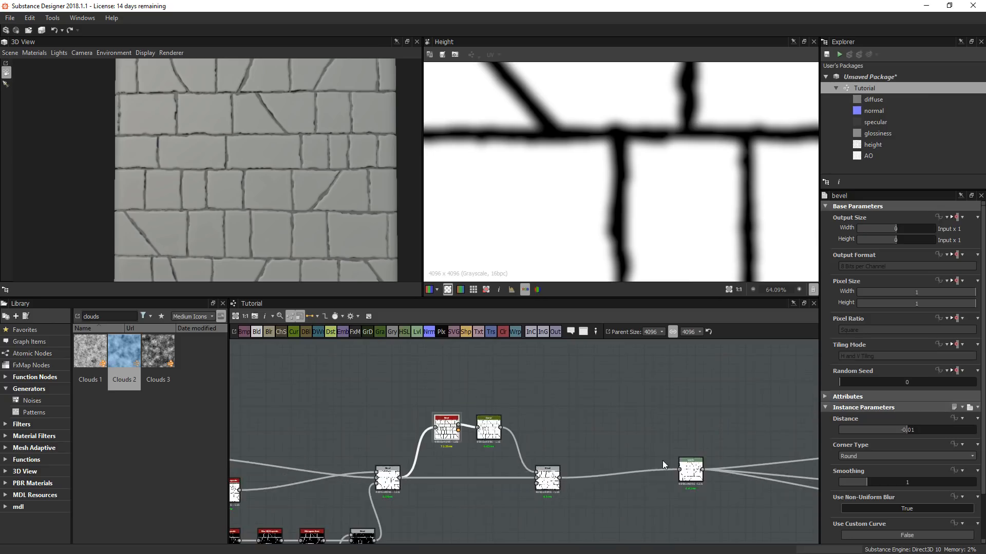
scroll(577, 496, down, 3)
middle_drag(473, 492, 506, 458)
drag(295, 377, 615, 536)
drag(606, 460, 443, 455)
scroll(443, 451, up, 5)
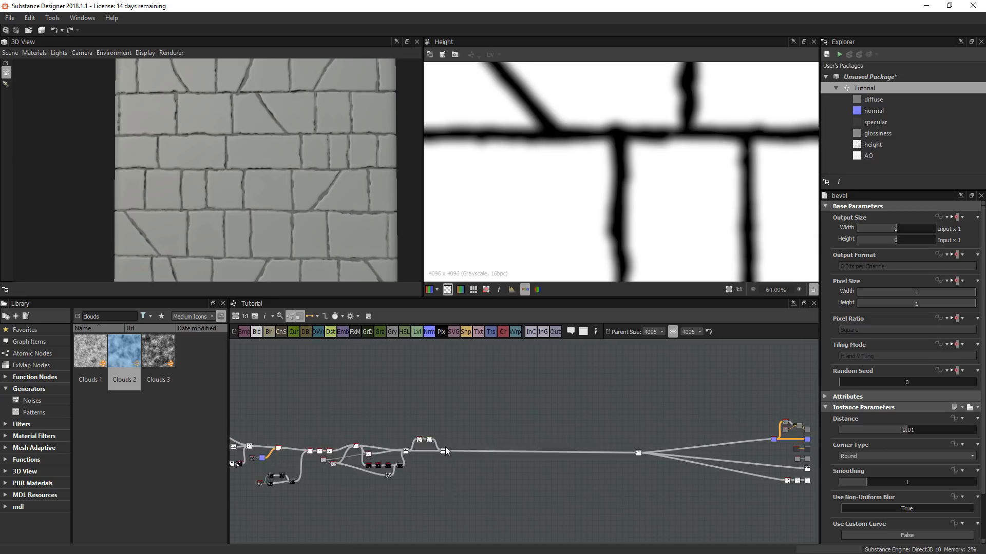
- Examine the brick edges and gaps in the 3D view from a distance and close up under different lighting
scroll(534, 186, down, 6)
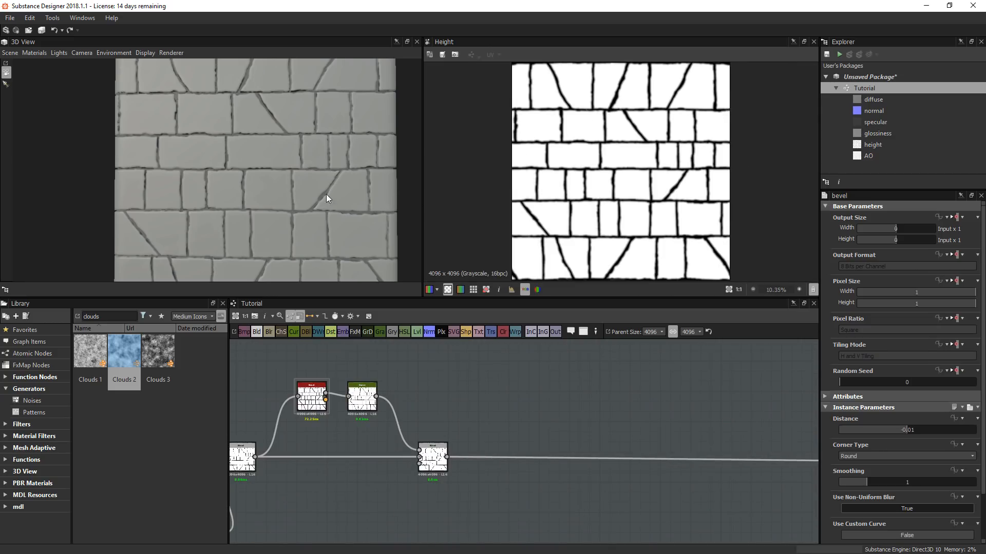
scroll(325, 194, down, 2)
ctrl+shift+right_drag(334, 168, 221, 168)
drag(221, 168, 335, 168)
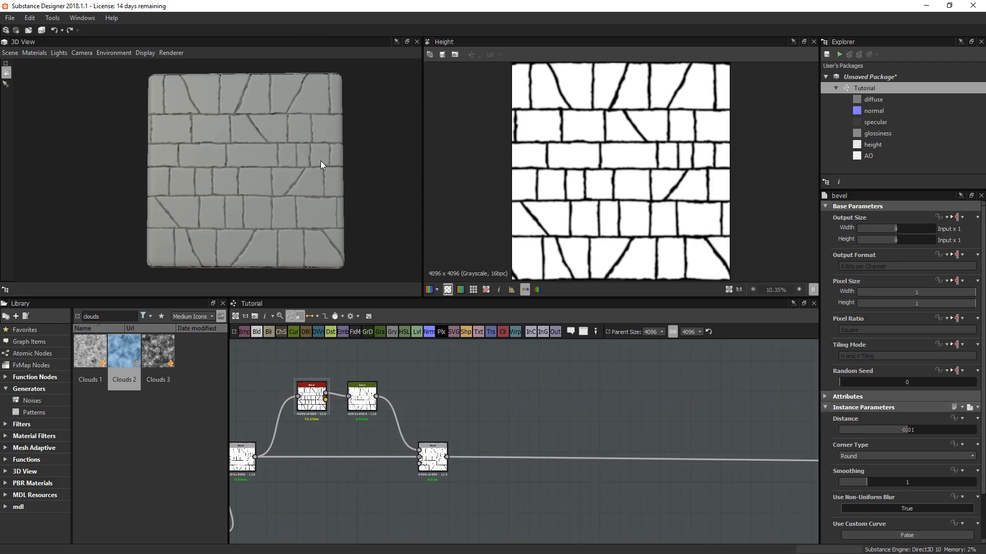
scroll(321, 161, up, 5)
scroll(257, 160, up, 3)
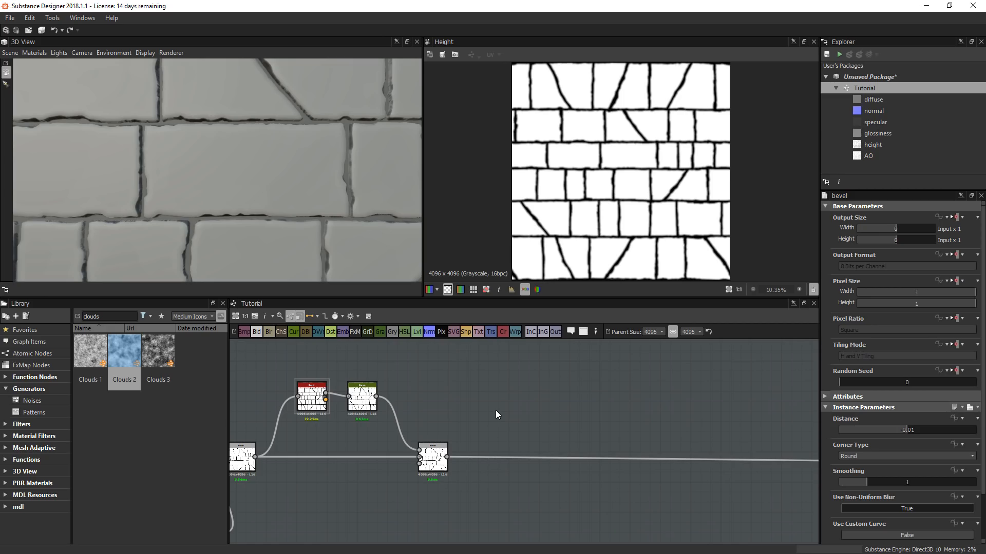
- Add a Dilation or Erosion node beyond the new Blend and feed it the Blend's output
key(space)
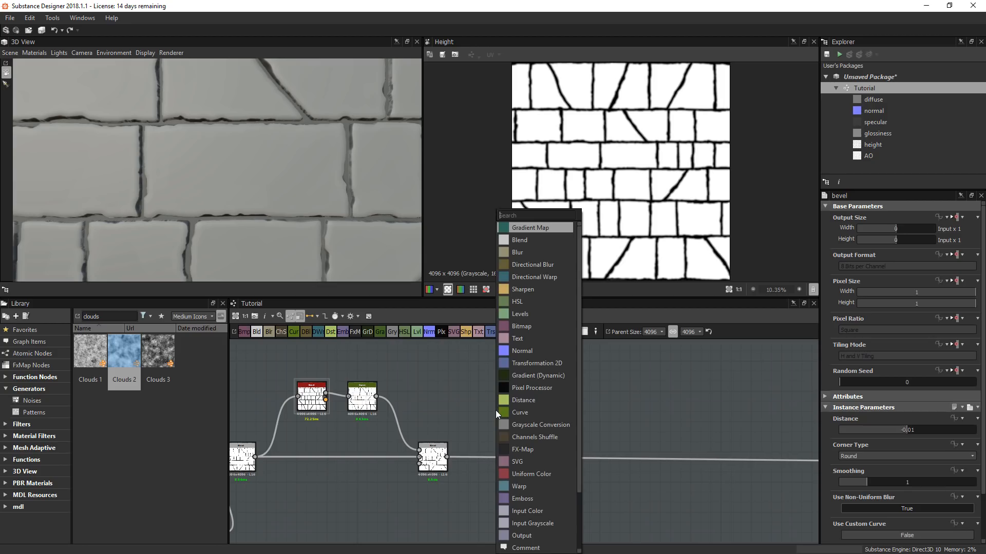
text(dila)
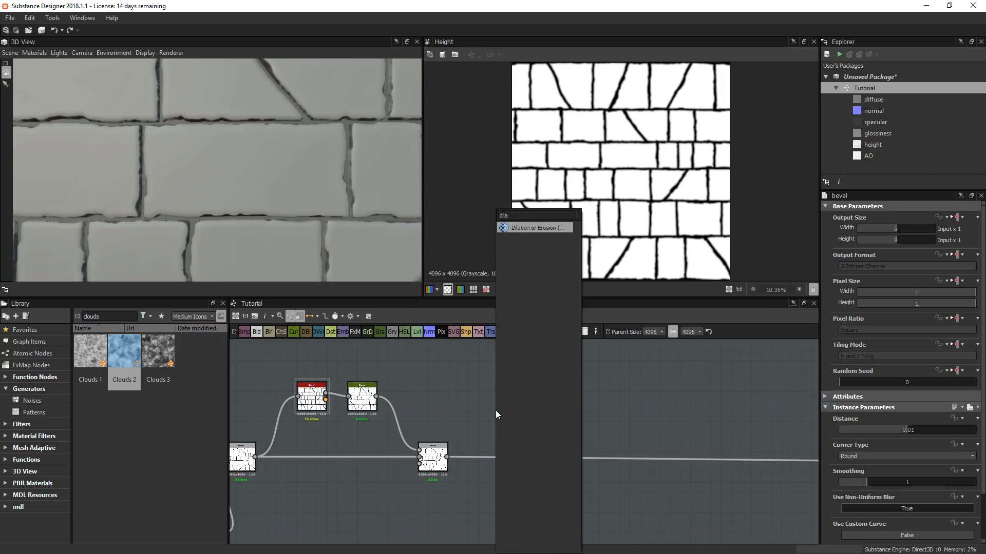
click(529, 228)
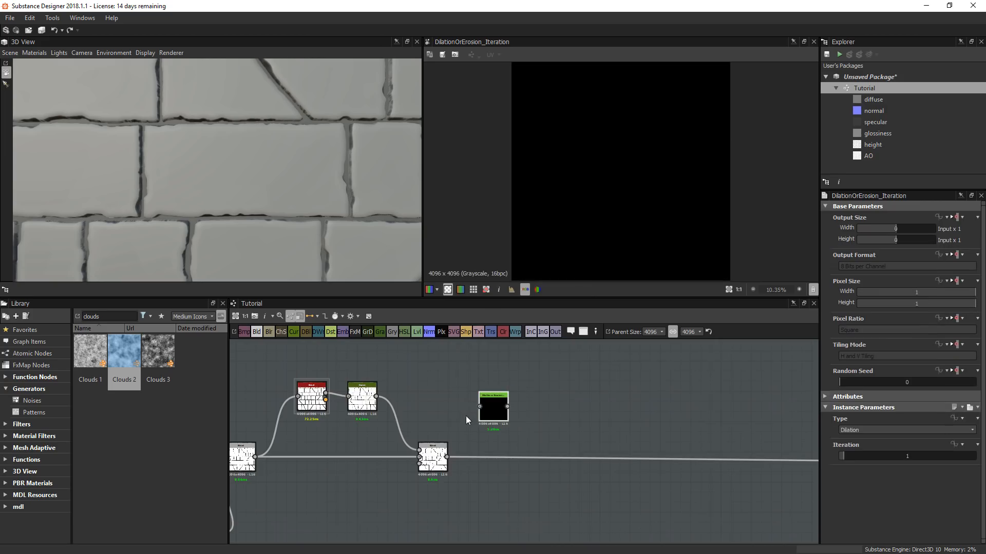
scroll(466, 416, up, 4)
drag(426, 502, 525, 417)
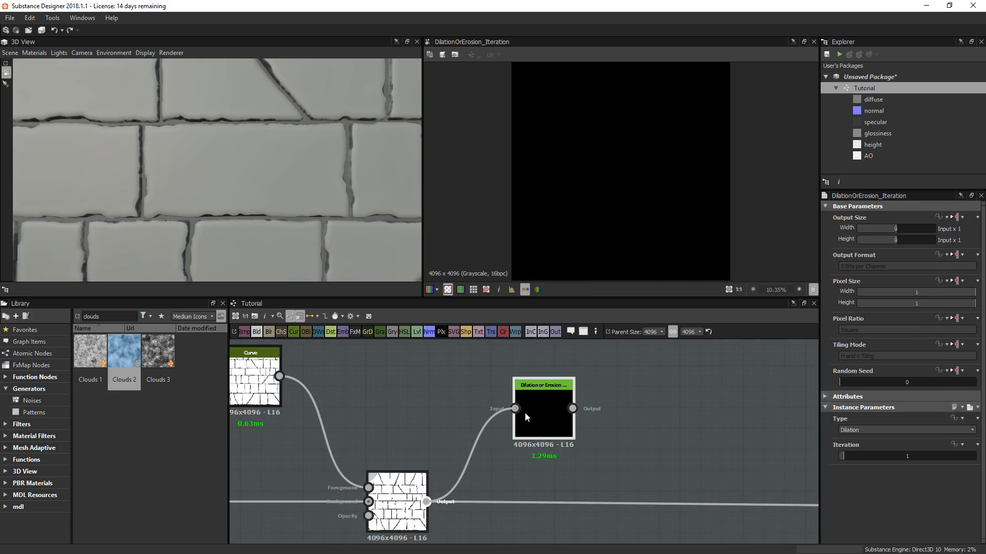
- Set the Dilation or Erosion node's Iteration to 7 while checking the gaps close up
scroll(601, 215, up, 8)
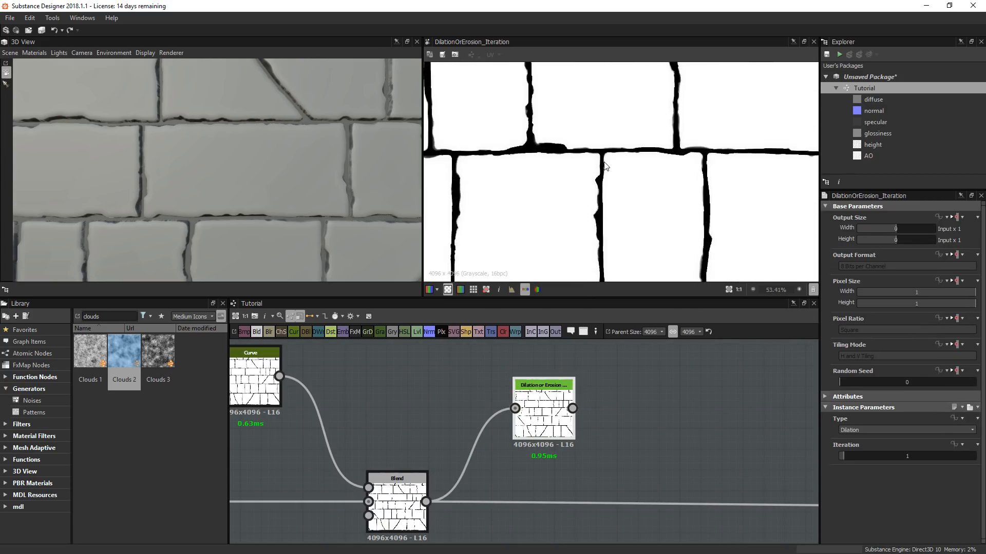
scroll(605, 166, up, 2)
drag(842, 456, 868, 450)
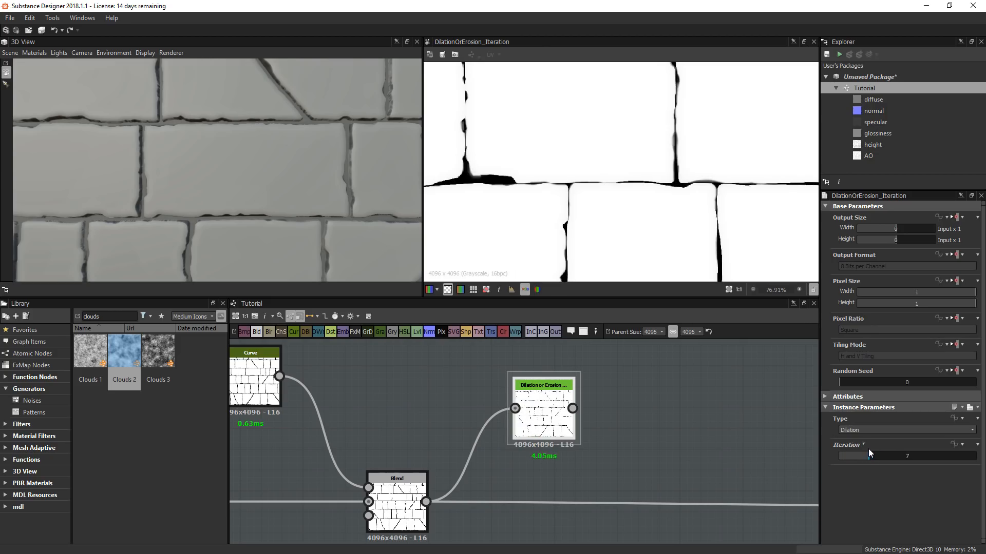
- Connect the Dilation or Erosion output to Levels and place the node midway between the Blend and Levels
scroll(417, 341, down, 3)
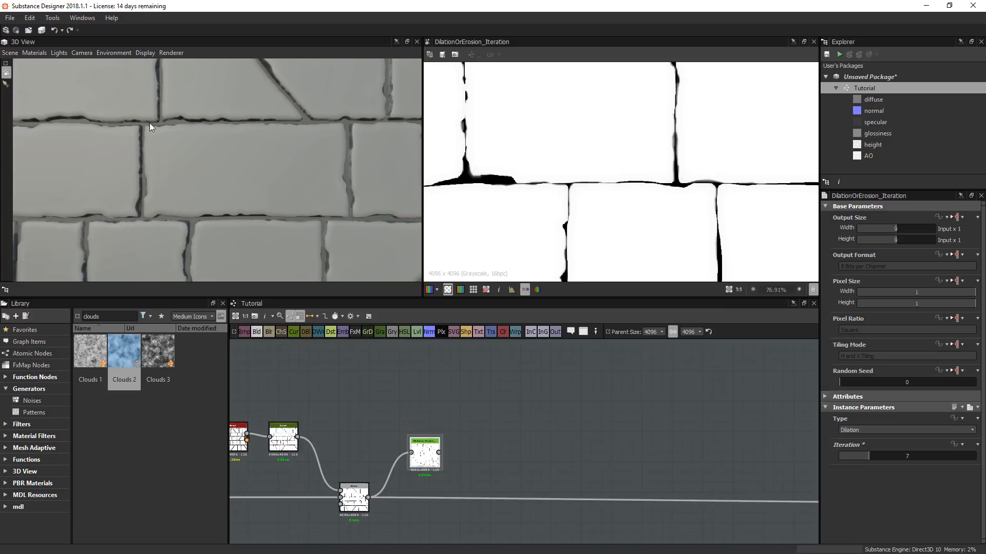
scroll(700, 472, down, 3)
middle_drag(700, 472, 432, 416)
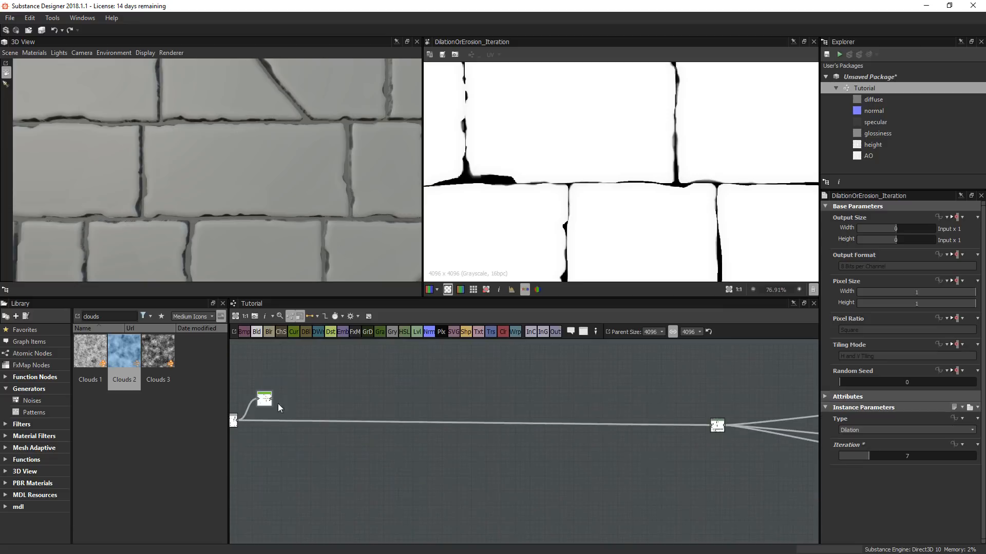
drag(272, 399, 711, 425)
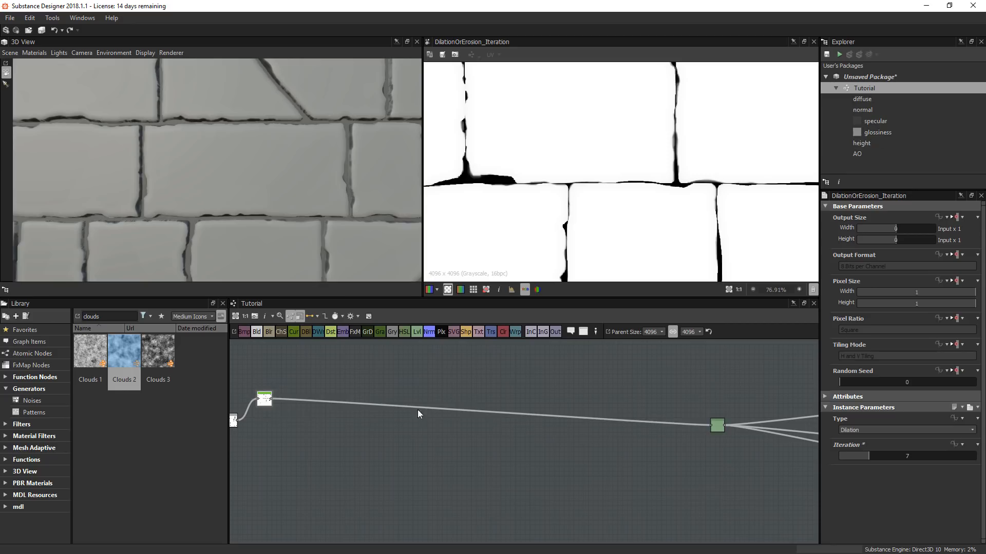
drag(268, 407, 422, 409)
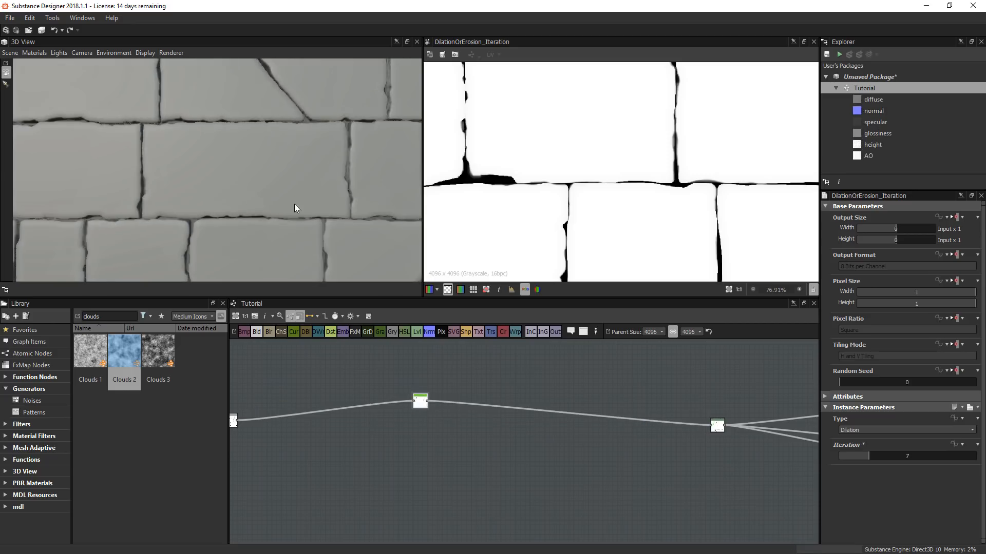
- Inspect the dilated bricks and their narrowed gaps in the 3D view and the 2D preview at several distances
scroll(297, 200, down, 4)
drag(299, 207, 285, 213)
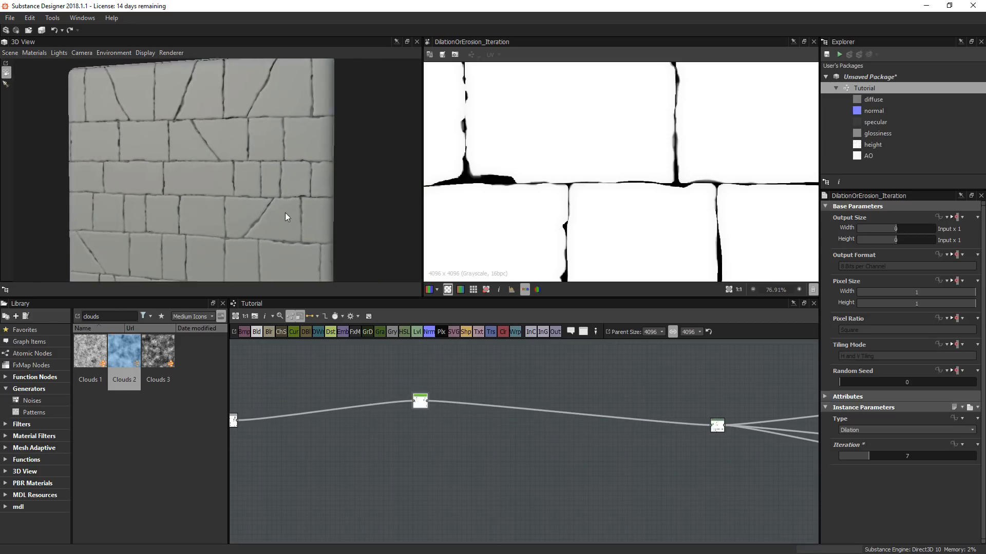
scroll(409, 373, up, 3)
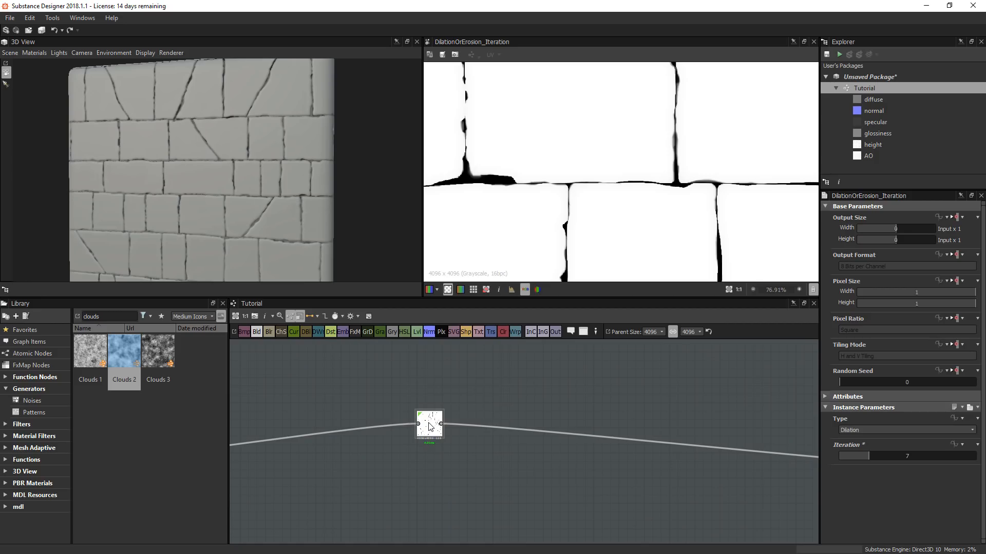
scroll(523, 239, down, 6)
scroll(641, 185, up, 2)
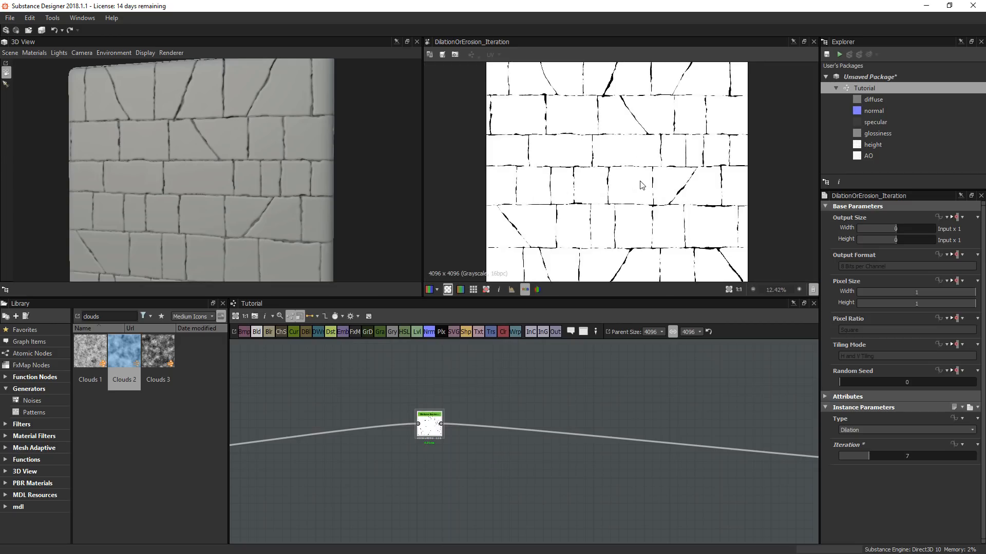
scroll(303, 202, up, 5)
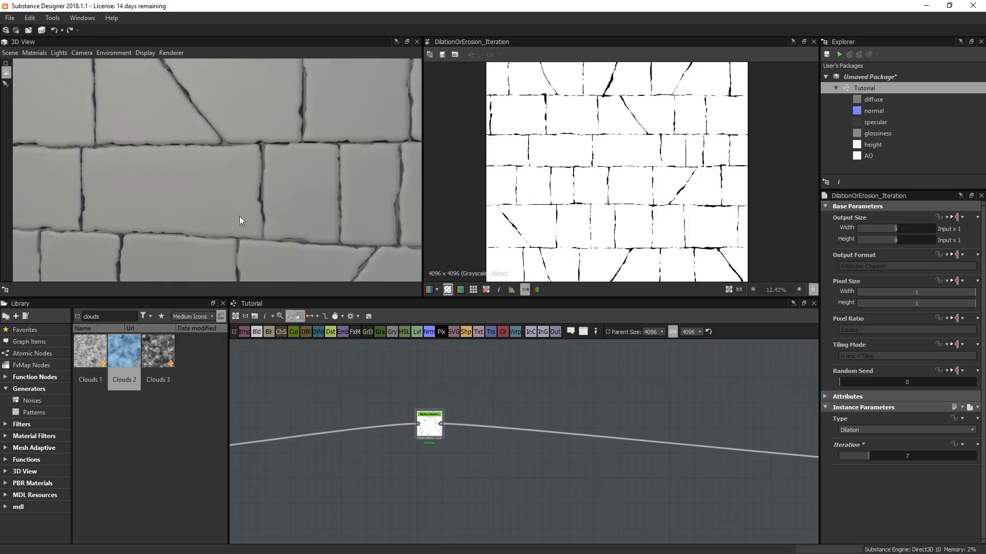
drag(240, 217, 250, 226)
- Preview the new Blend's output and examine the brick pattern close up and as a whole
middle_drag(431, 424, 558, 449)
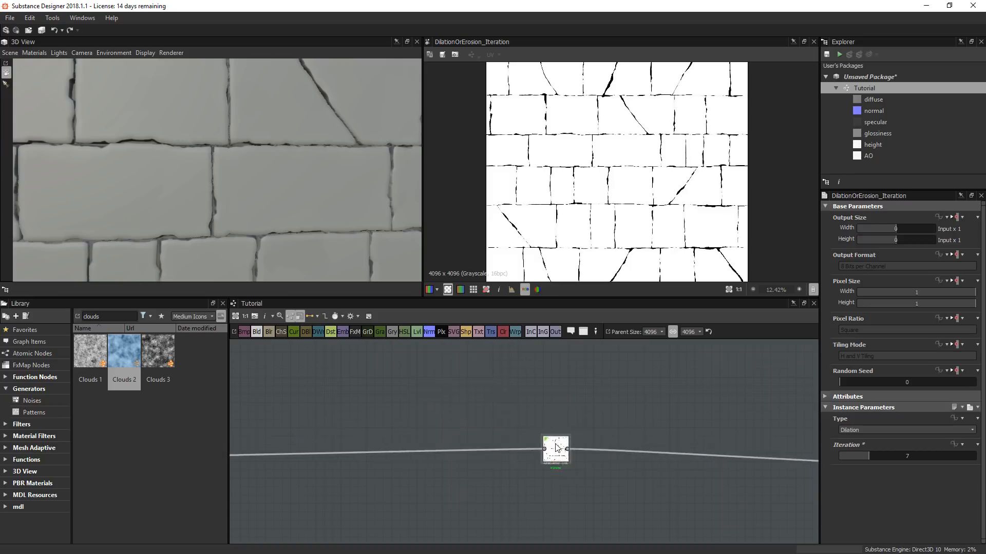
scroll(405, 439, down, 4)
middle_drag(405, 439, 594, 432)
scroll(491, 453, up, 5)
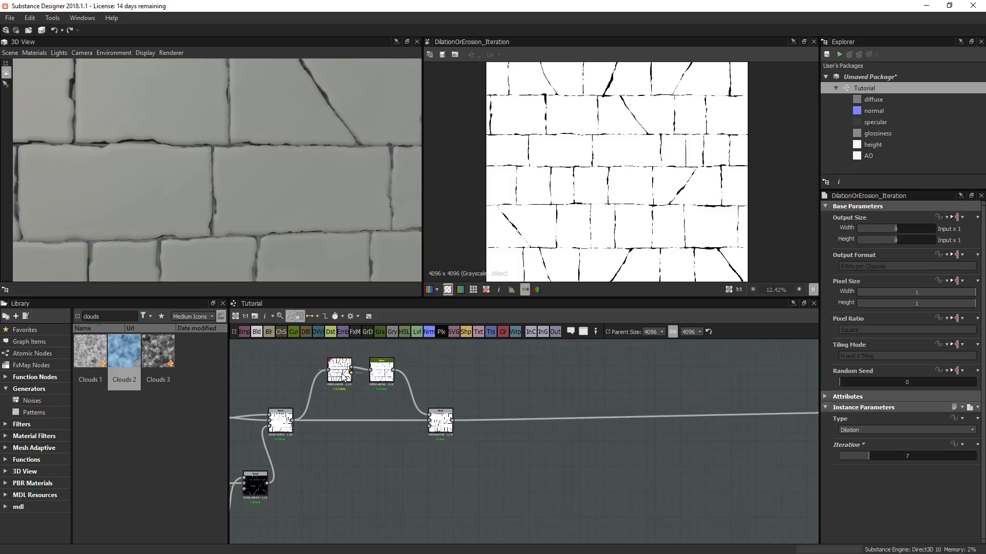
click(340, 379)
scroll(599, 176, up, 5)
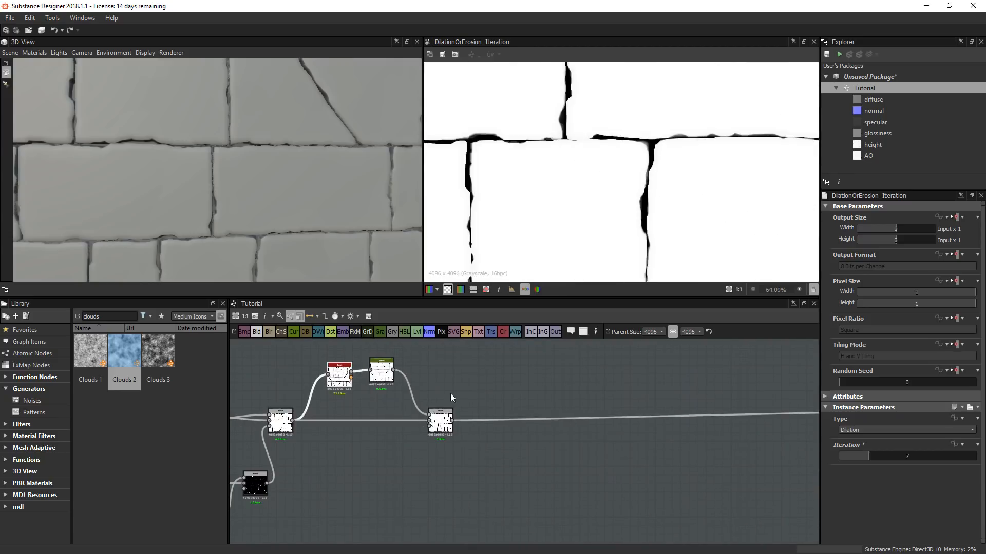
double_click(440, 426)
scroll(359, 180, down, 3)
scroll(615, 187, down, 7)
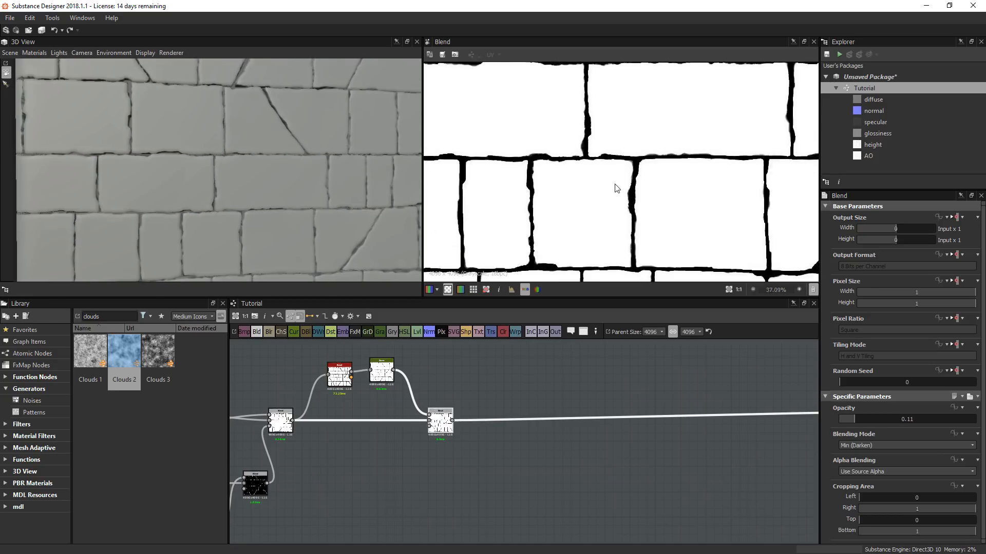
scroll(616, 188, up, 1)
scroll(345, 186, down, 3)
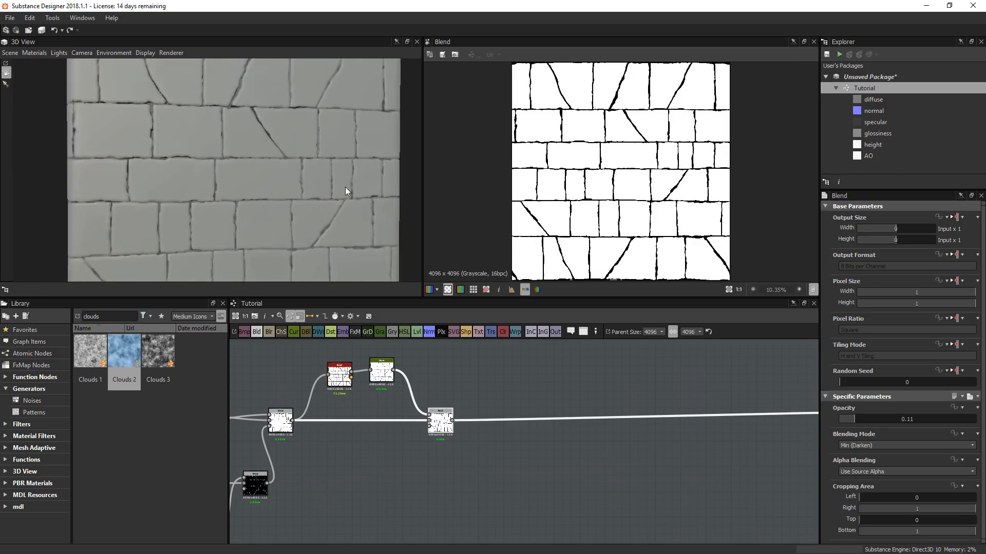
middle_drag(463, 421, 394, 420)
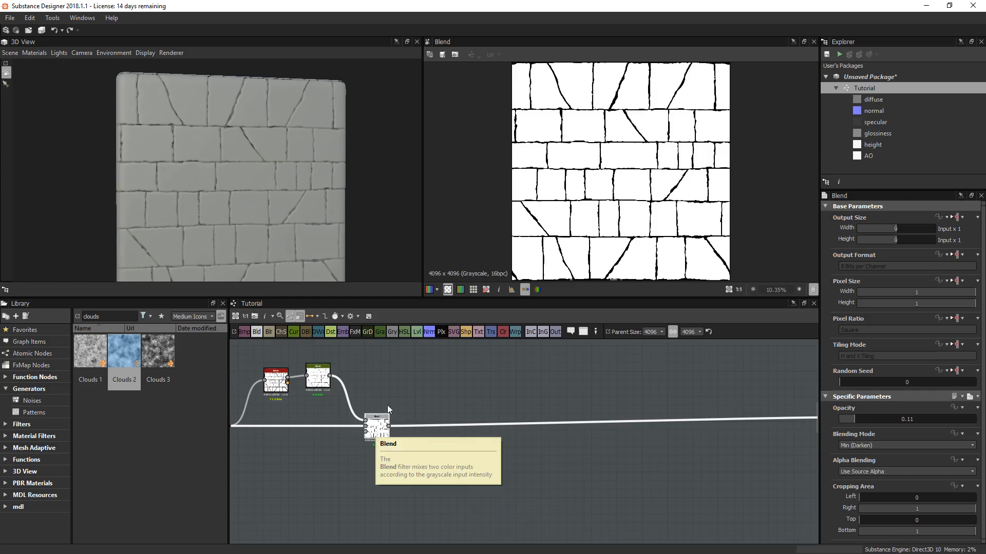
- Find the Cells 1 noise in the library and add it to the graph above the last Blend node
scroll(387, 405, up, 2)
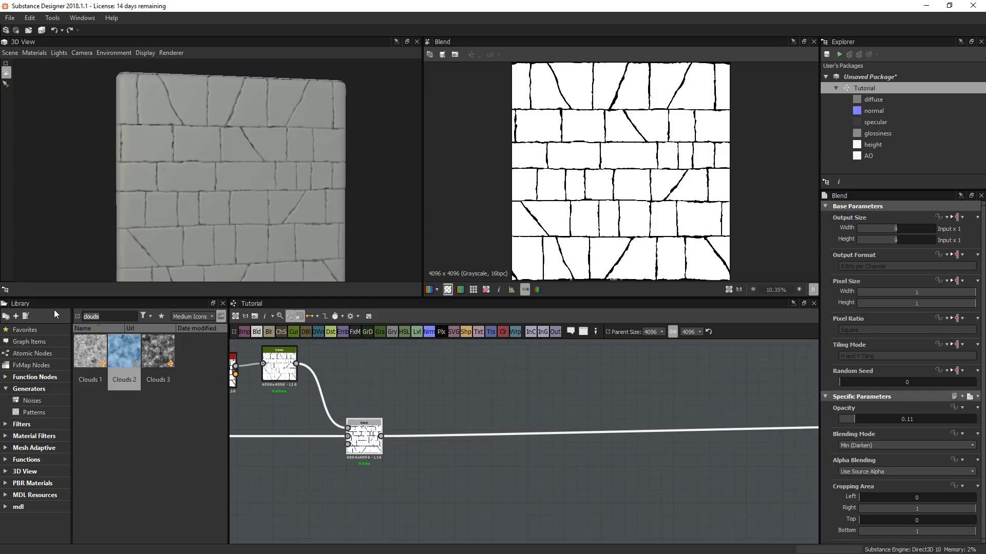
key(BackSpace)
text(cells)
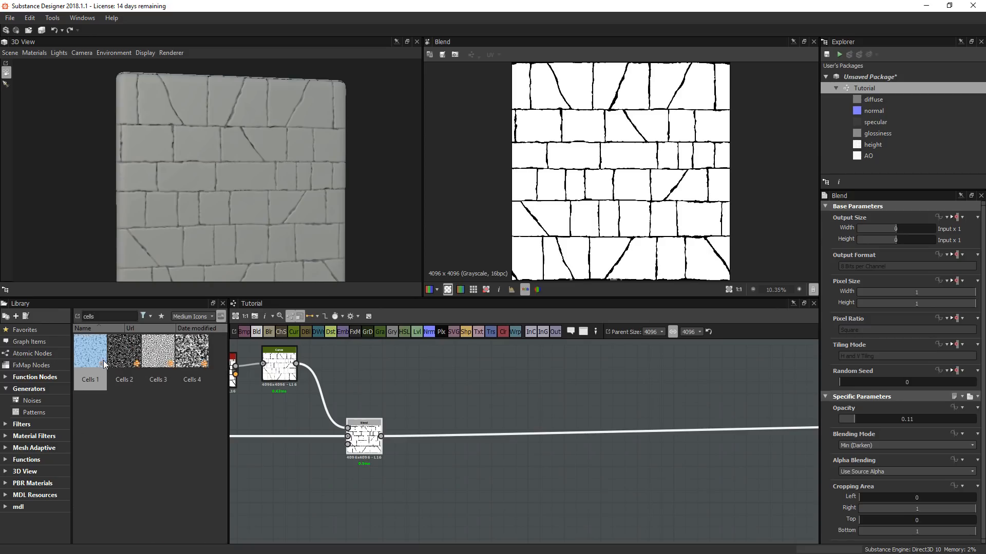
drag(104, 365, 371, 378)
middle_drag(372, 378, 451, 433)
drag(450, 433, 428, 386)
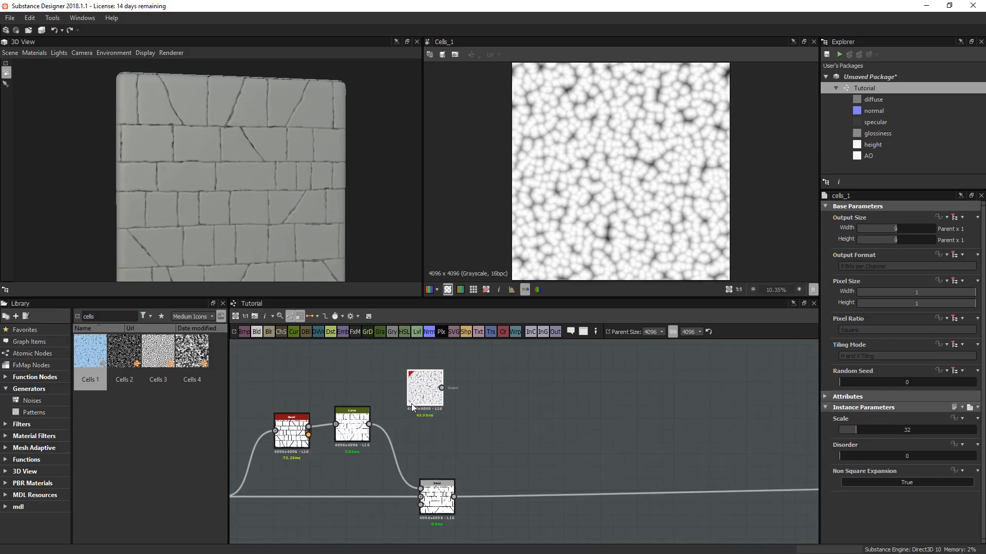
- Add an Invert Grayscale node fed by Cells 1 and arrange both nodes above the Curve node
scroll(498, 414, up, 2)
key(space)
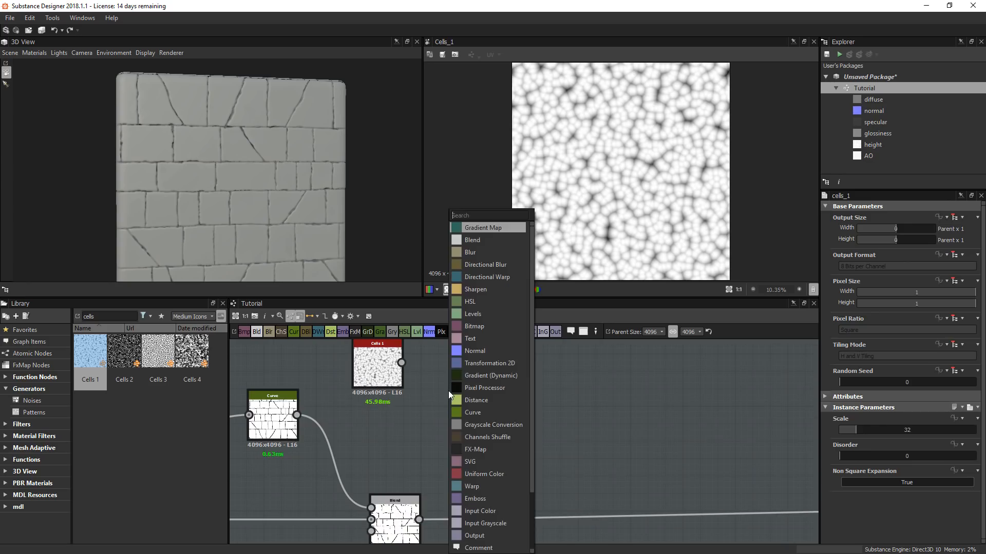
text(invert)
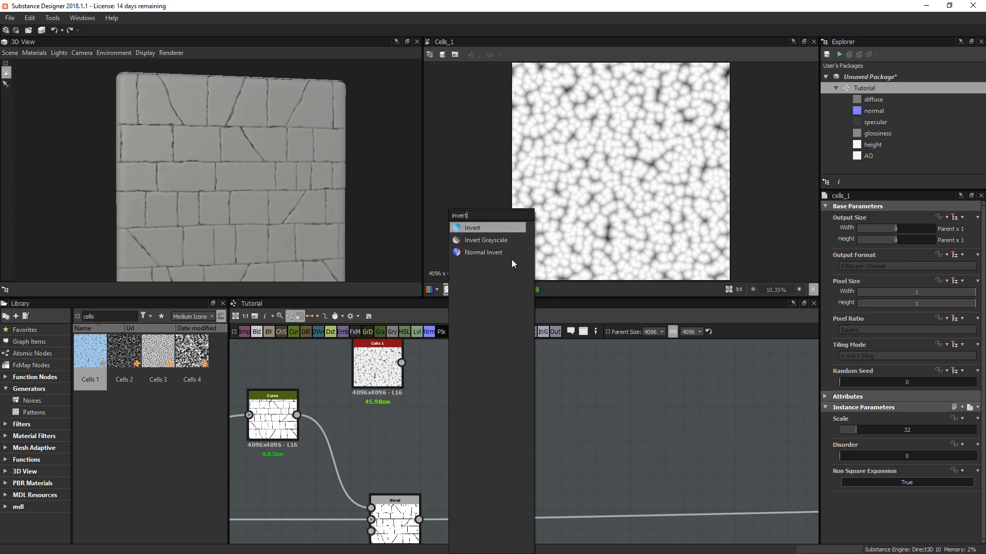
click(494, 241)
drag(402, 363, 423, 397)
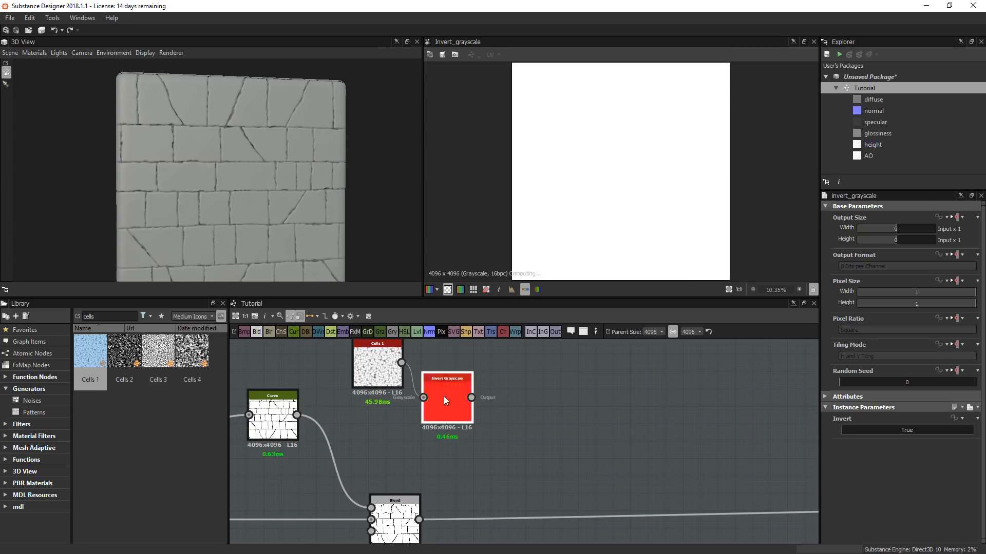
scroll(600, 140, up, 6)
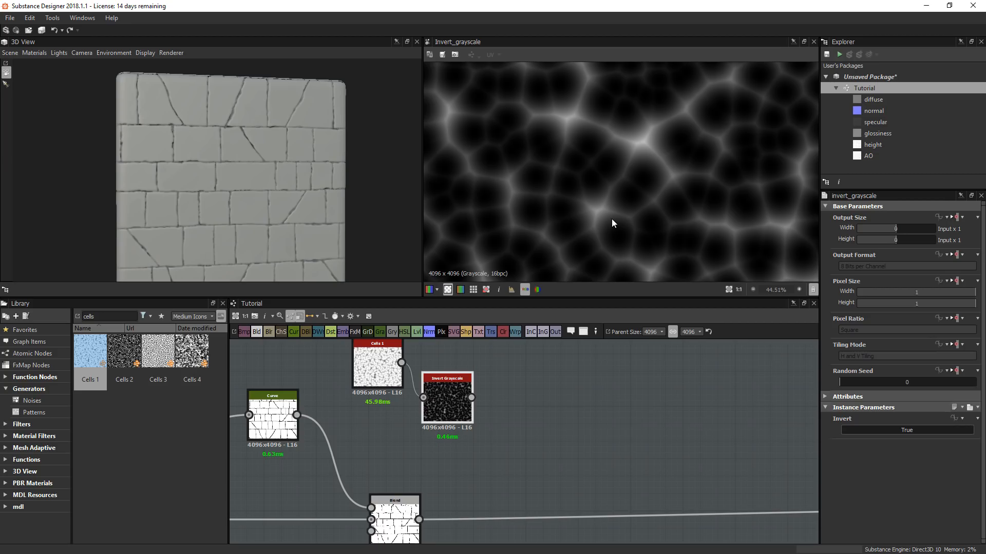
scroll(482, 387, down, 2)
drag(413, 379, 353, 367)
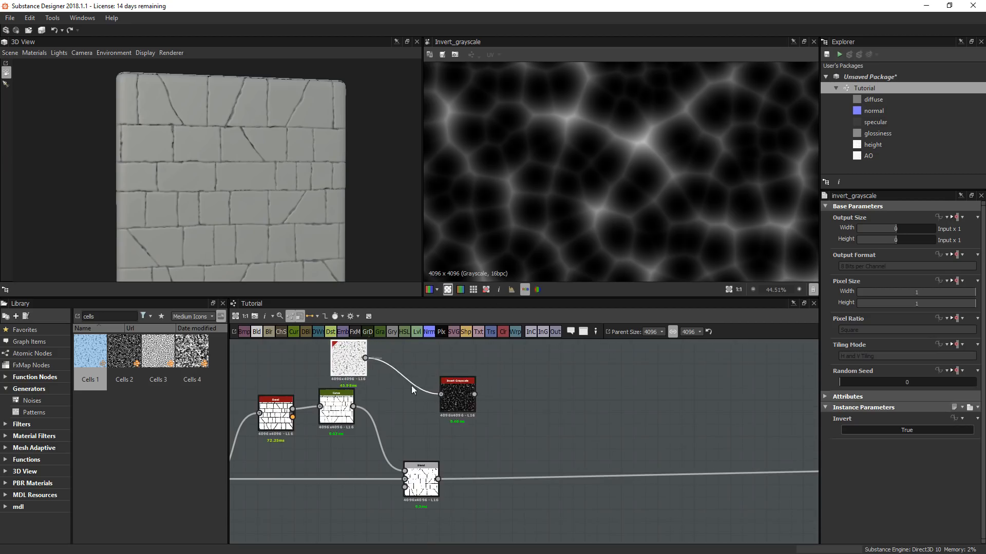
drag(454, 392, 411, 362)
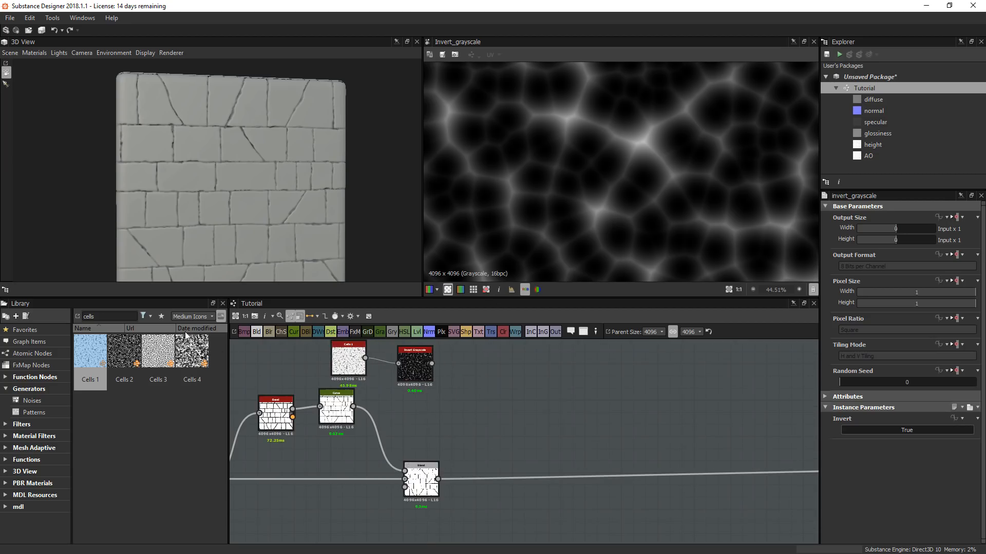
- Add a Blend node with the existing brick blend as background and the inverted cells as foreground
click(258, 332)
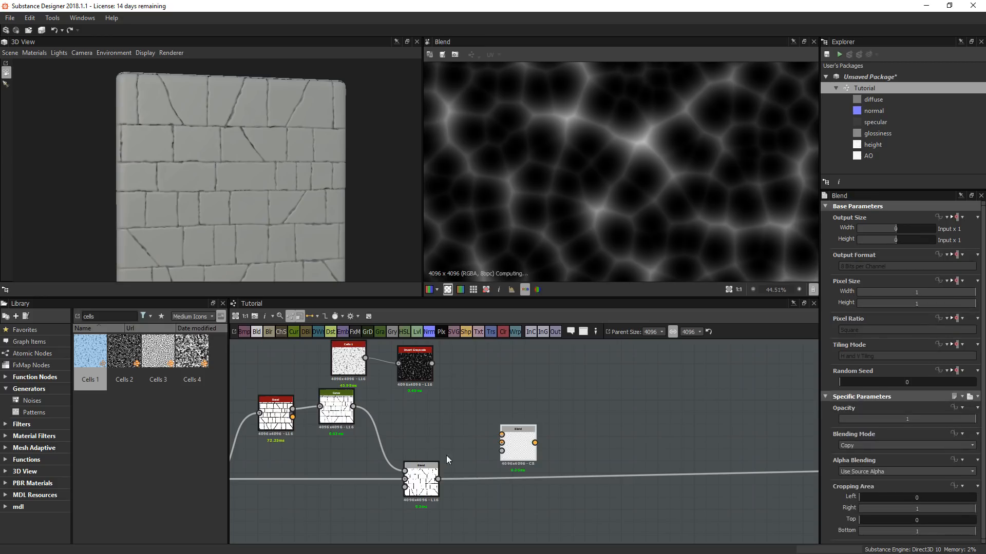
drag(438, 479, 501, 442)
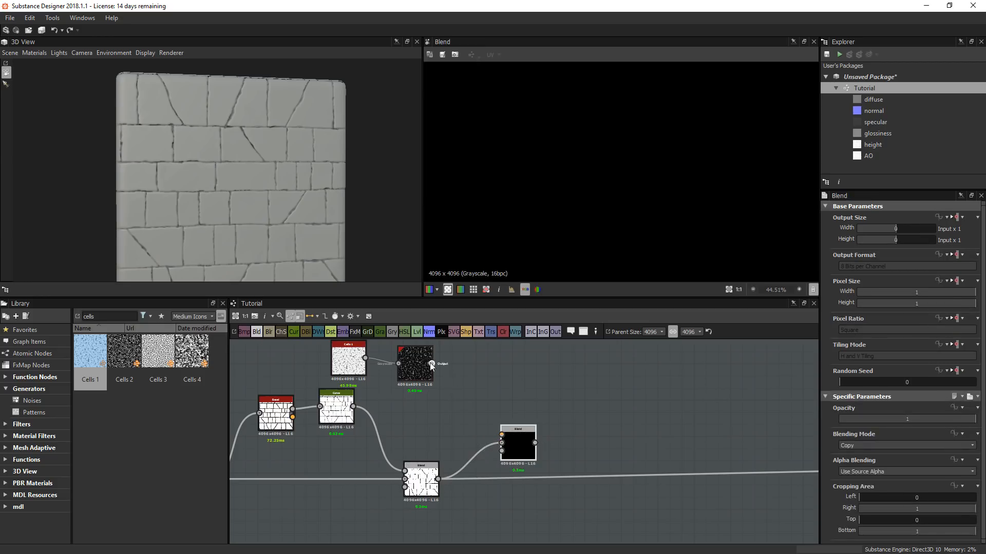
drag(432, 363, 502, 435)
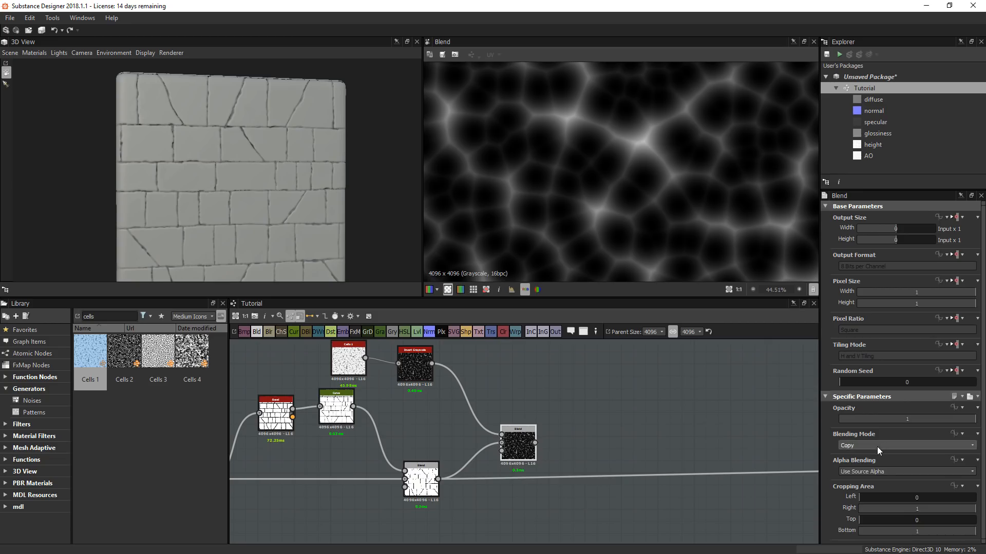
- Set the new Blend node's blending mode to Min (Darken) and its opacity to 0.32
click(875, 446)
click(413, 473)
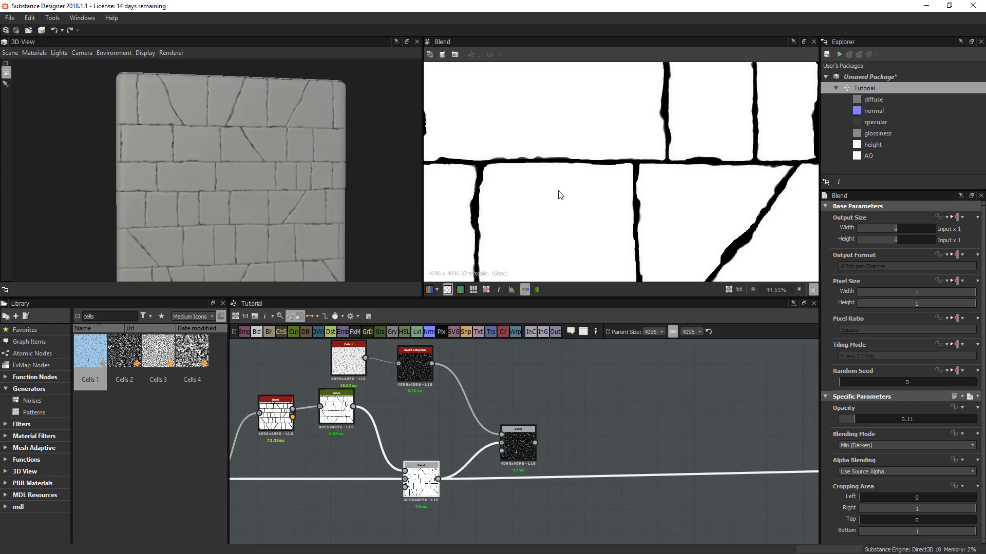
double_click(414, 366)
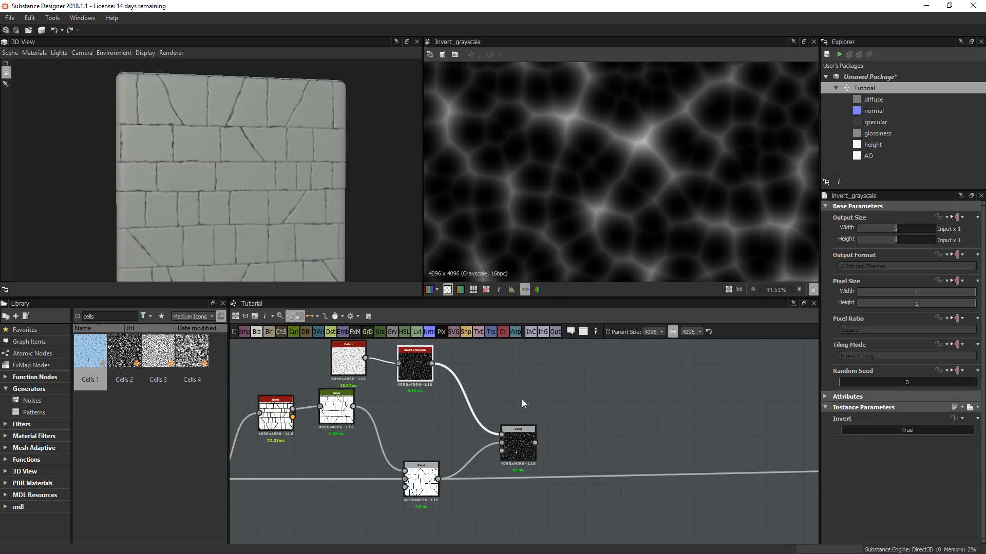
double_click(517, 451)
click(864, 445)
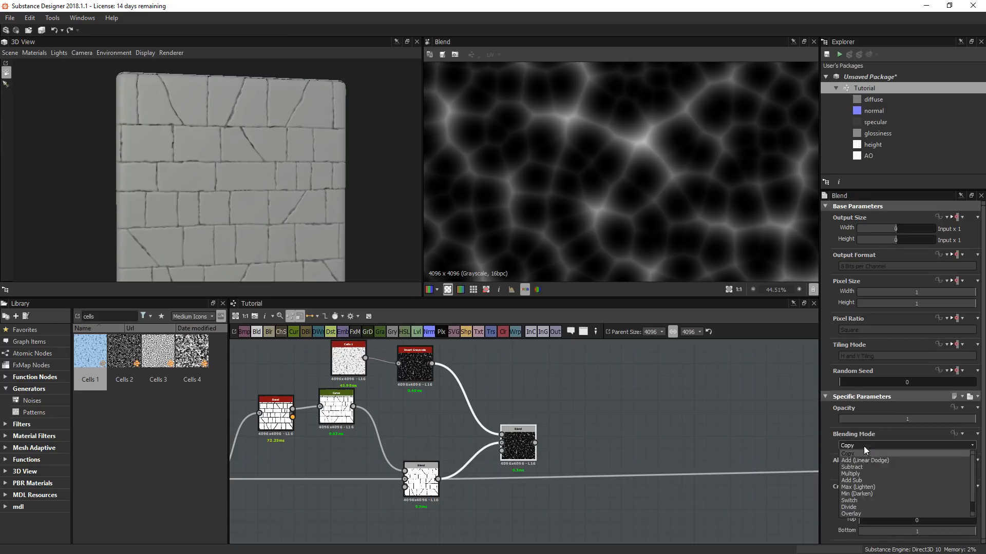
click(862, 497)
scroll(640, 412, down, 3)
middle_drag(640, 411, 502, 409)
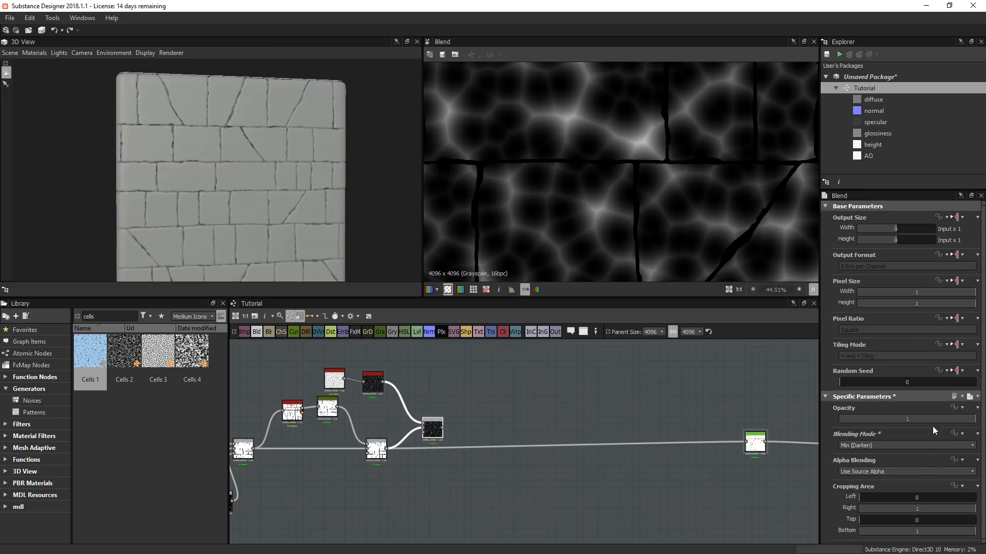
drag(933, 422, 882, 422)
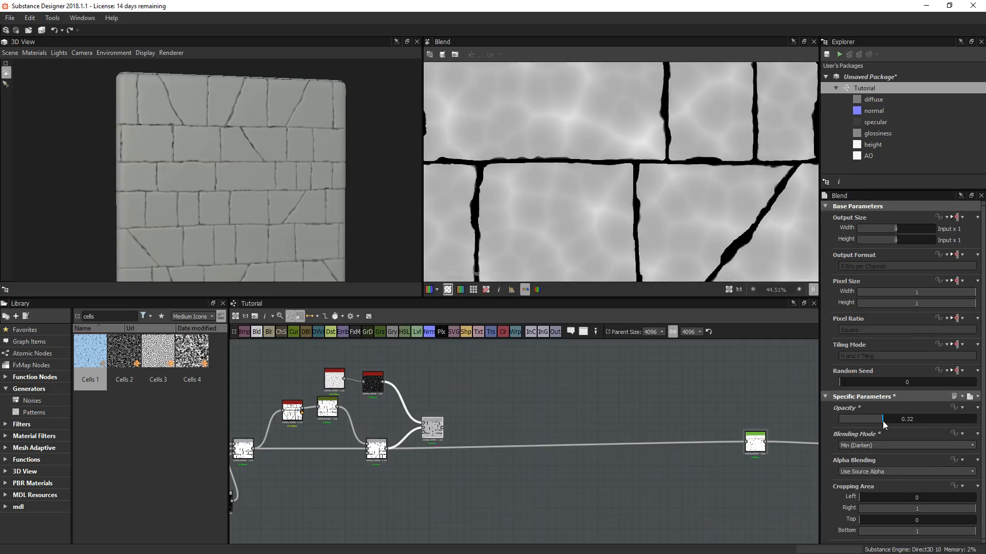
- Connect the new Blend node's output to the green node downstream, replacing its previous input
scroll(591, 413, down, 3)
scroll(590, 414, up, 3)
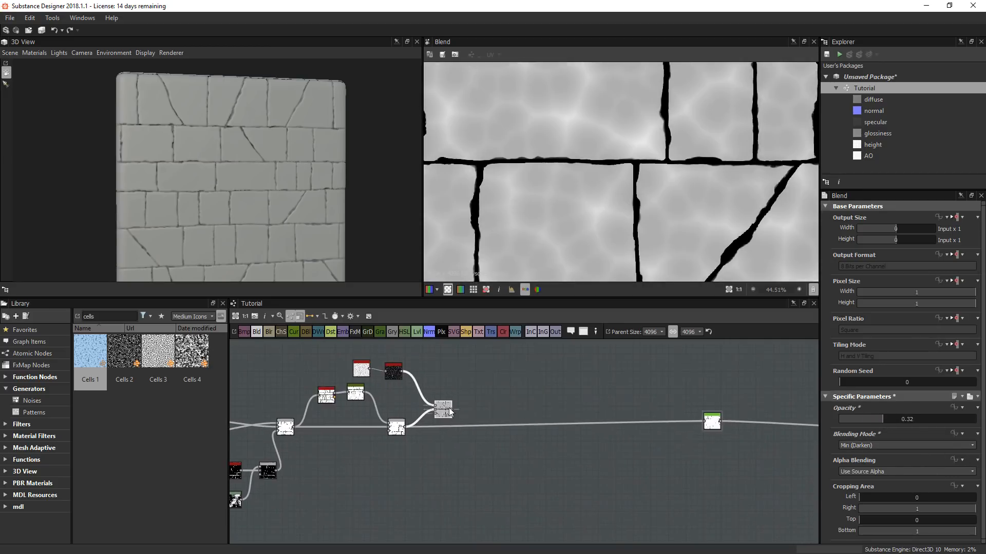
drag(449, 407, 714, 427)
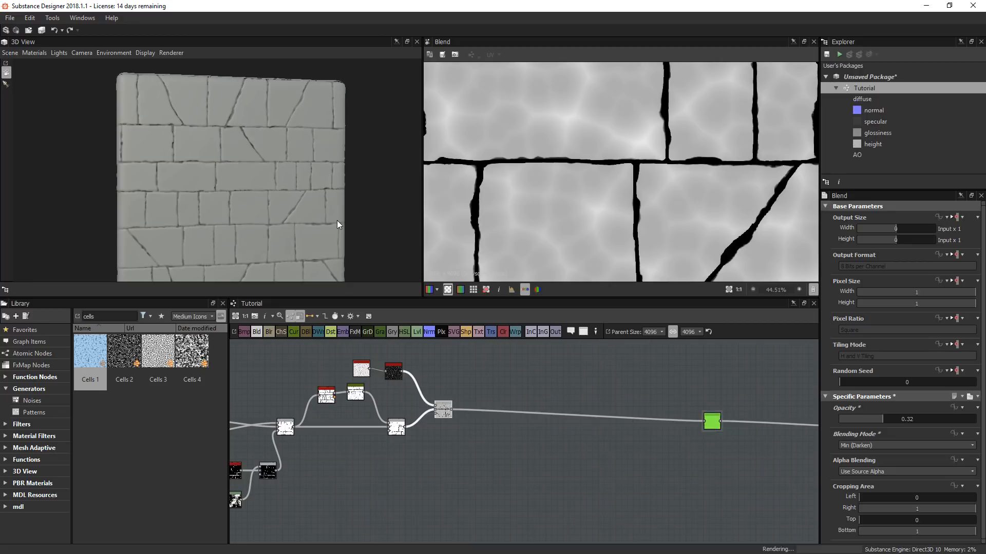
drag(303, 230, 265, 218)
scroll(248, 206, up, 3)
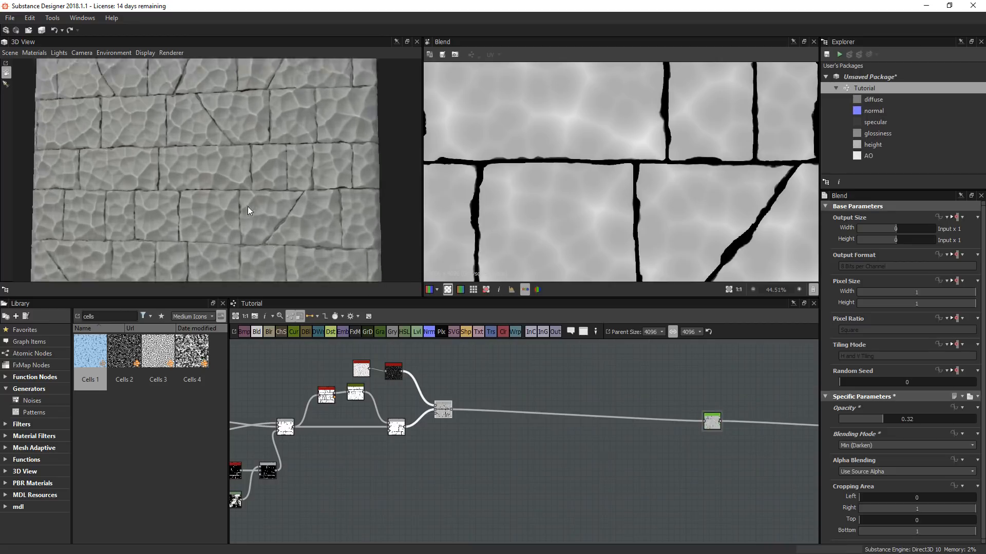
- Set the Cells 1 node's scale to 13
scroll(365, 371, up, 3)
click(365, 372)
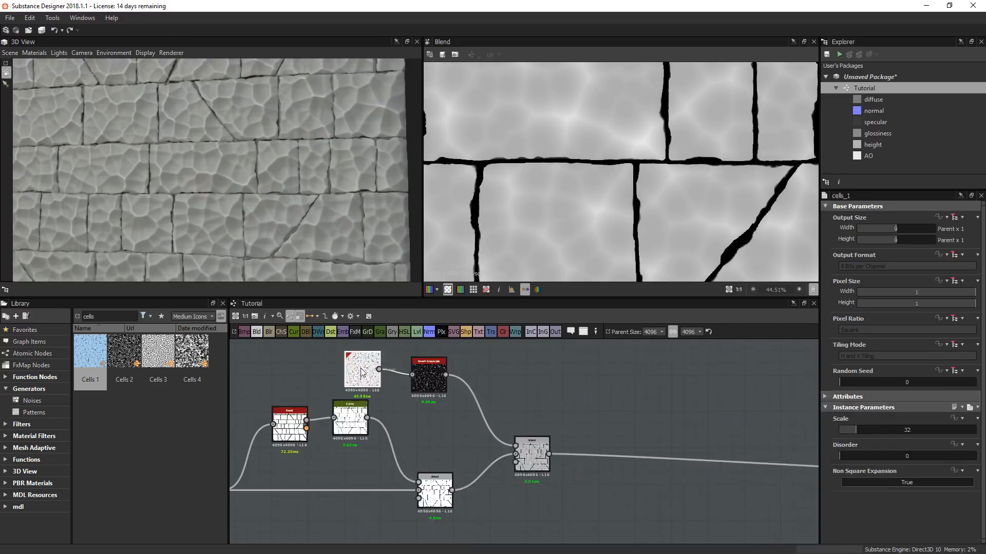
drag(856, 430, 847, 431)
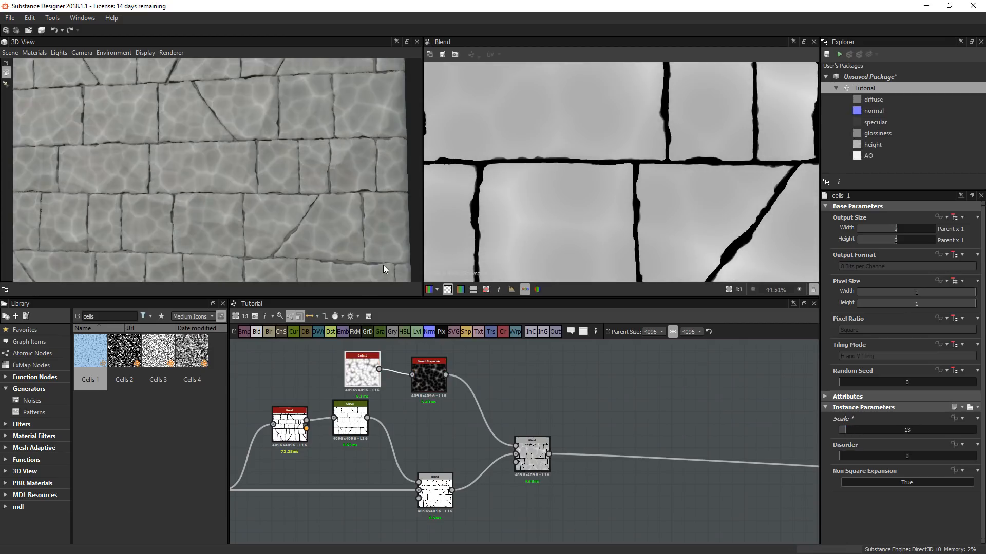
- Examine the brick surface relief on the 3D preview up close, from a distance and from several angles
drag(310, 208, 279, 210)
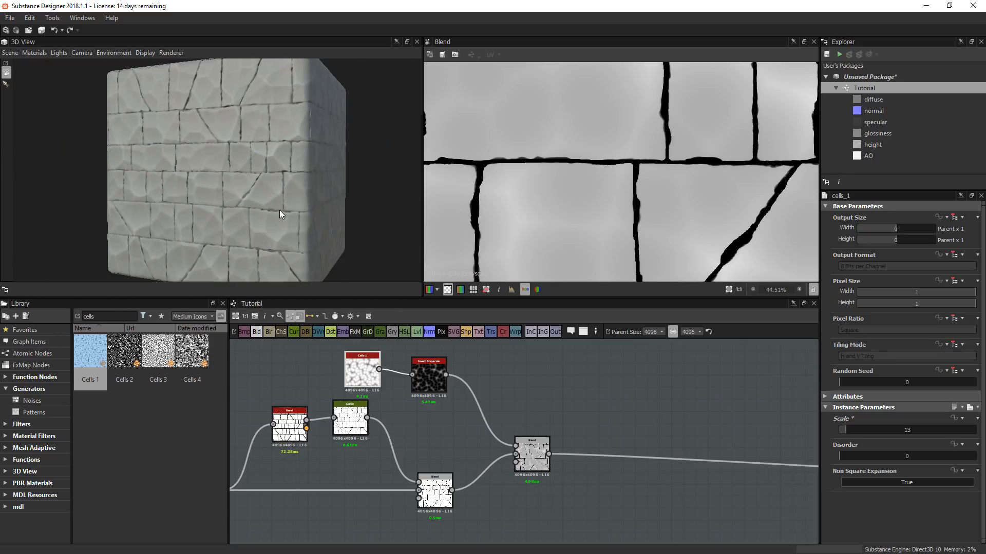
drag(279, 208, 214, 219)
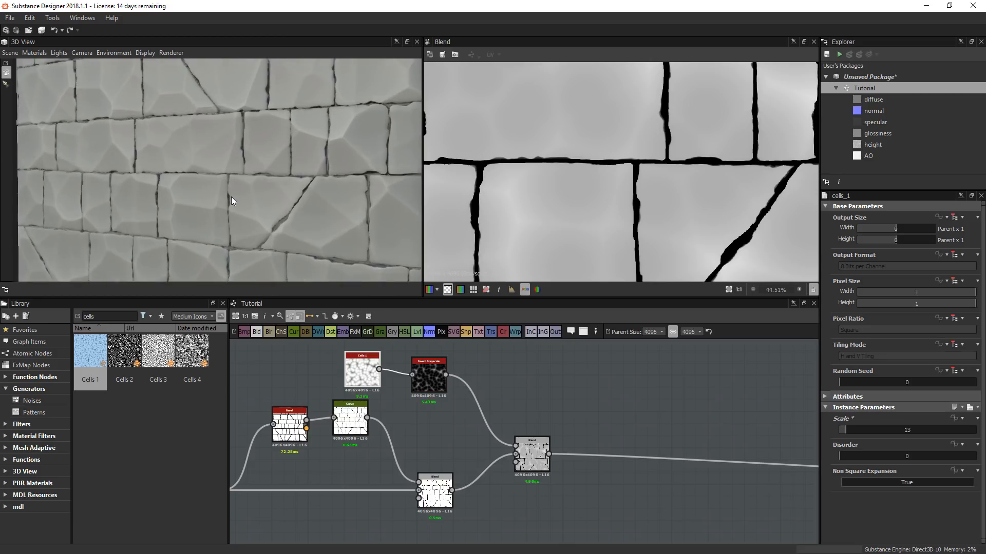
scroll(319, 213, down, 5)
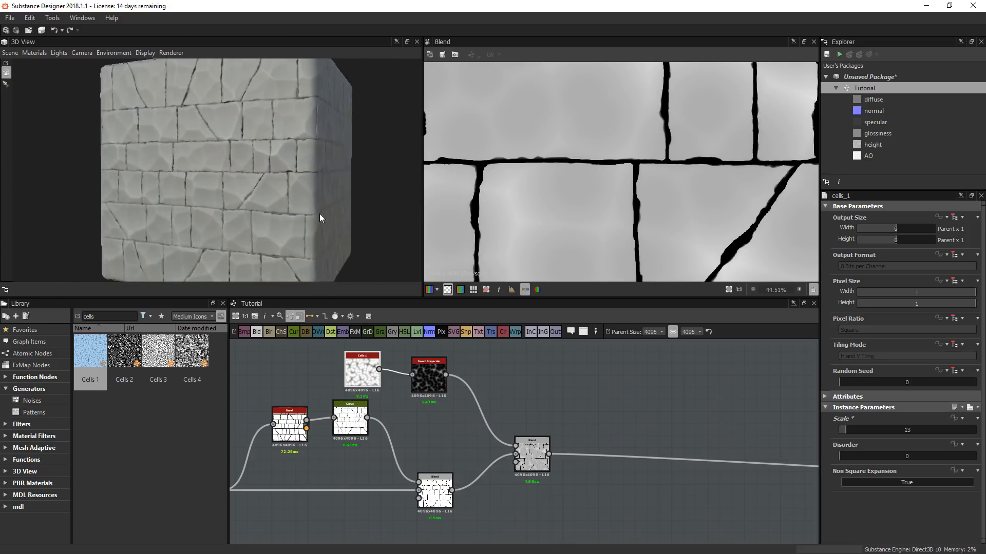
scroll(257, 227, up, 3)
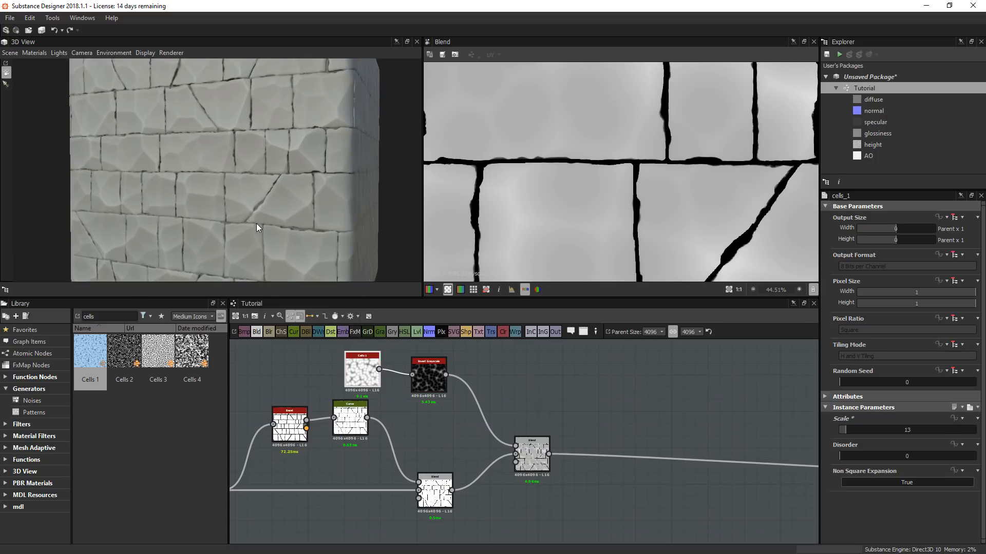
drag(257, 225, 278, 221)
scroll(226, 186, up, 5)
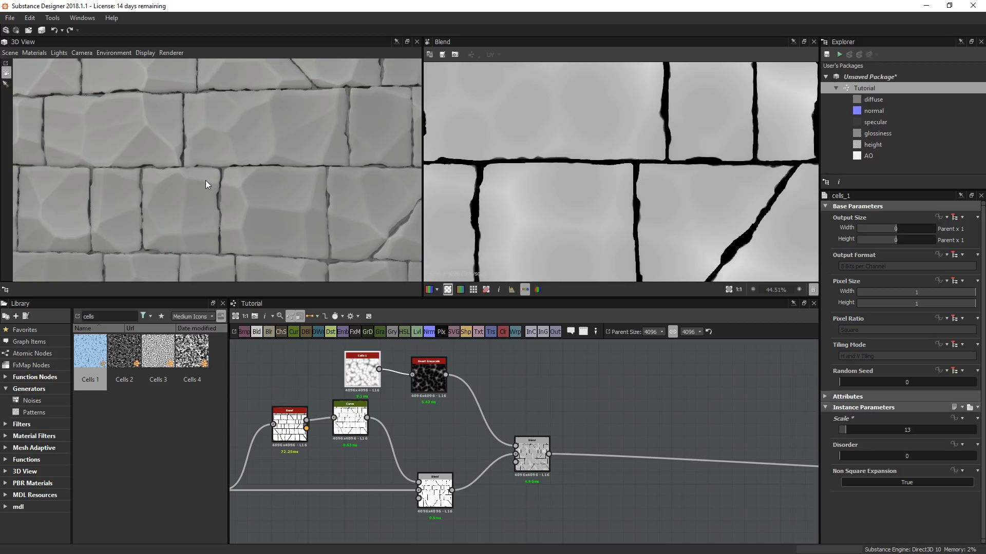
scroll(205, 180, down, 5)
scroll(313, 203, down, 3)
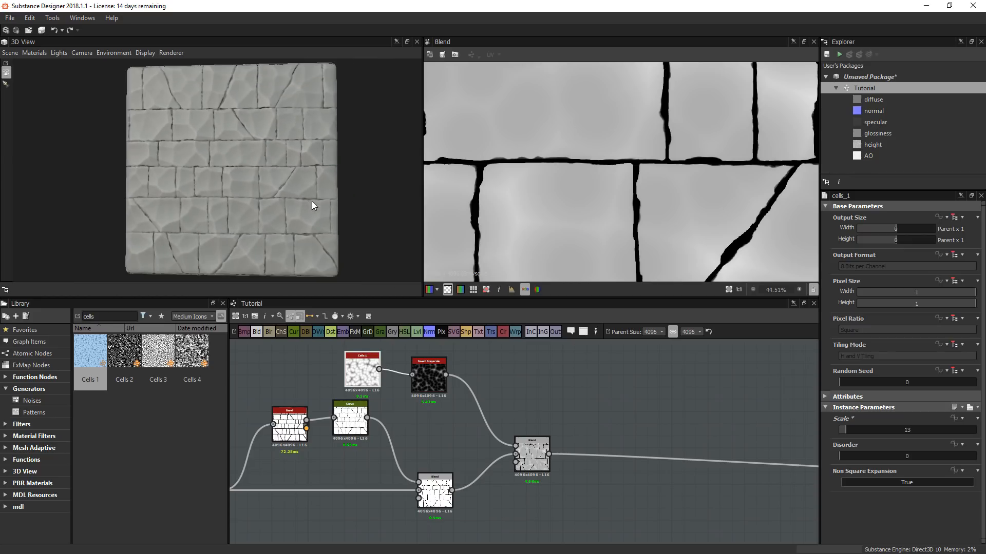
- Line up the Cells 1 and Invert Grayscale nodes side by side above the brick chain and preview the inverted cells
middle_drag(357, 378, 396, 422)
drag(396, 422, 359, 386)
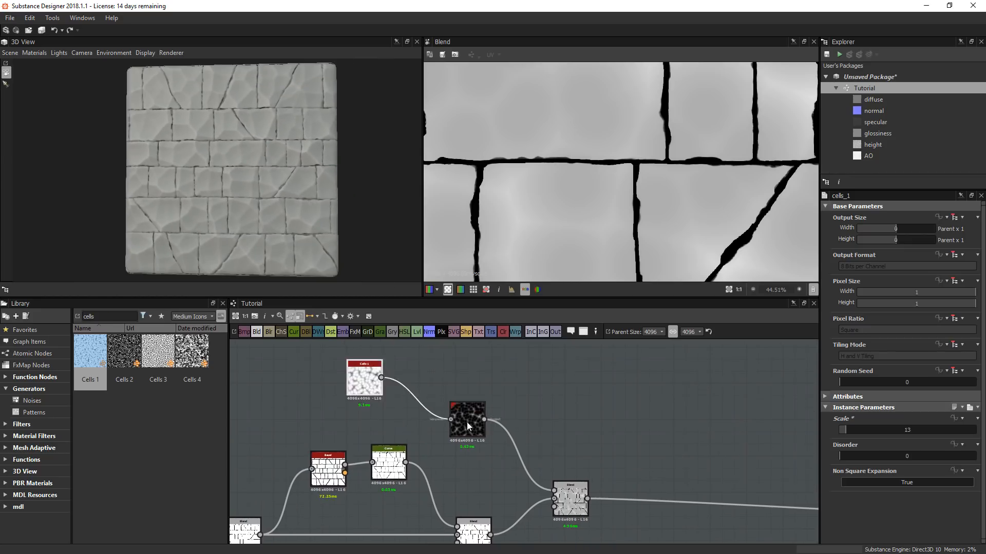
drag(468, 425, 456, 390)
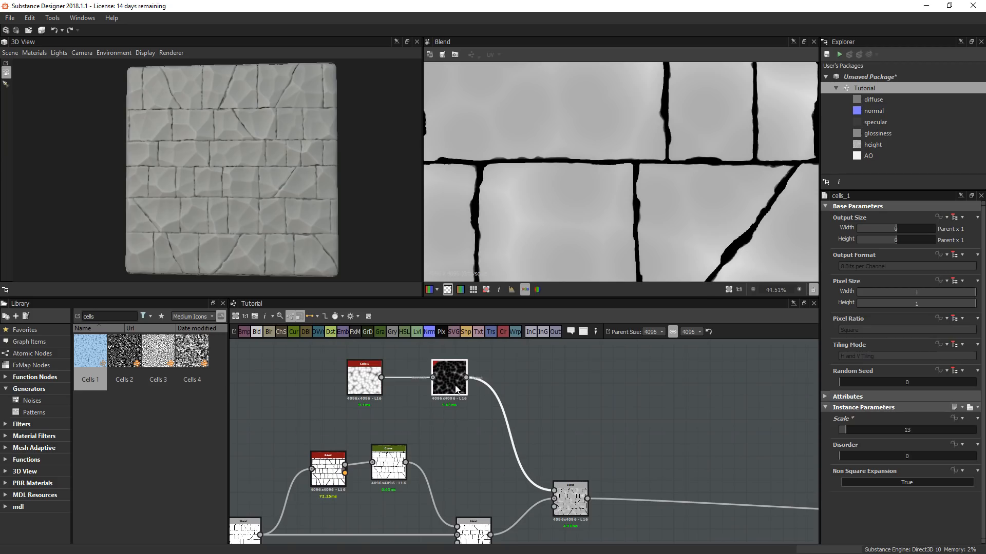
double_click(455, 390)
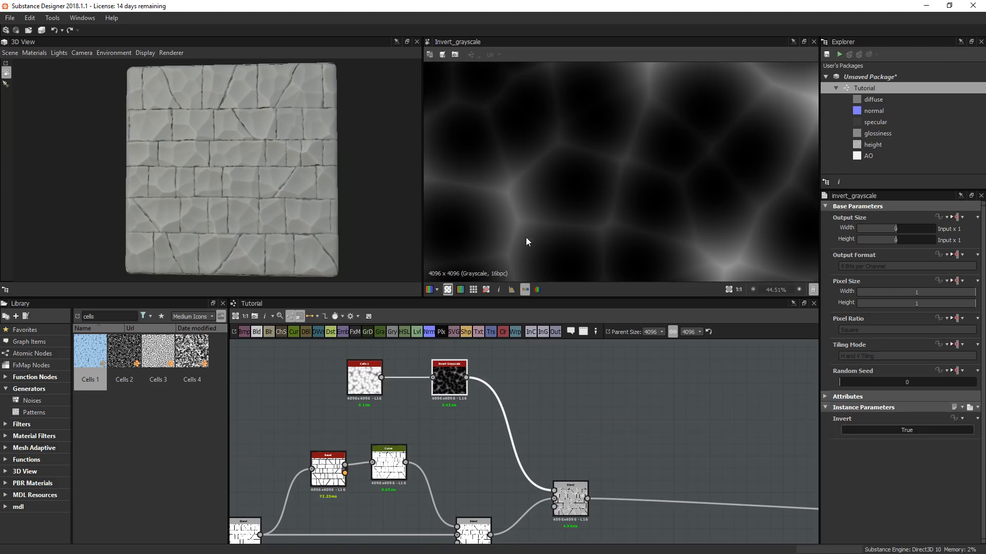
- Set the Cells 1 node's scale to 8 and check the brick surface in the 3D preview
click(371, 378)
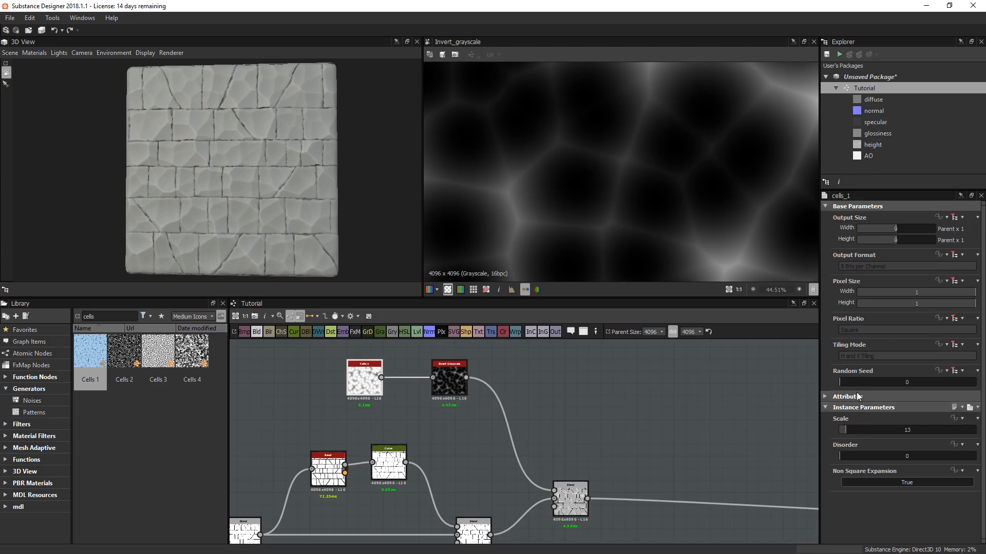
click(871, 432)
text(8)
key(Return)
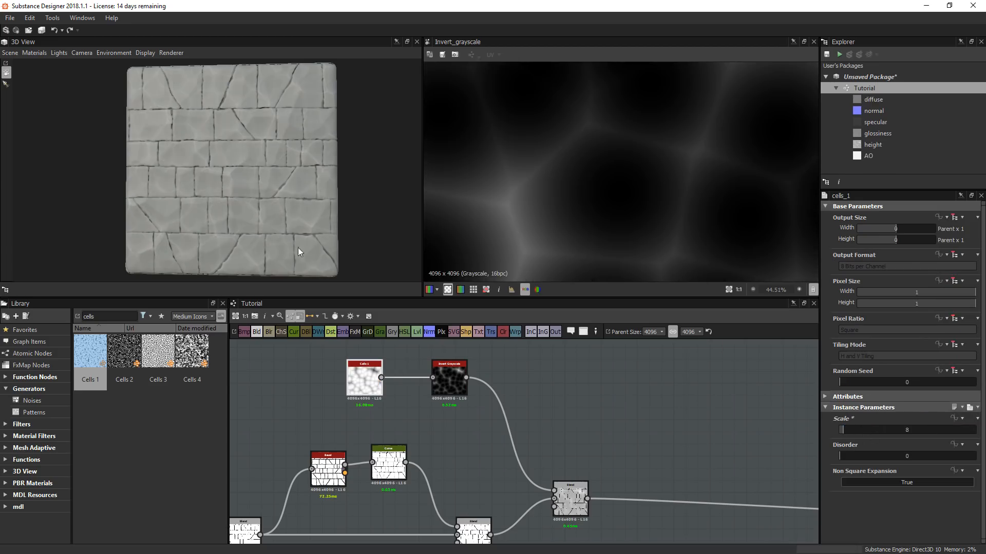
scroll(235, 145, up, 3)
scroll(248, 139, down, 1)
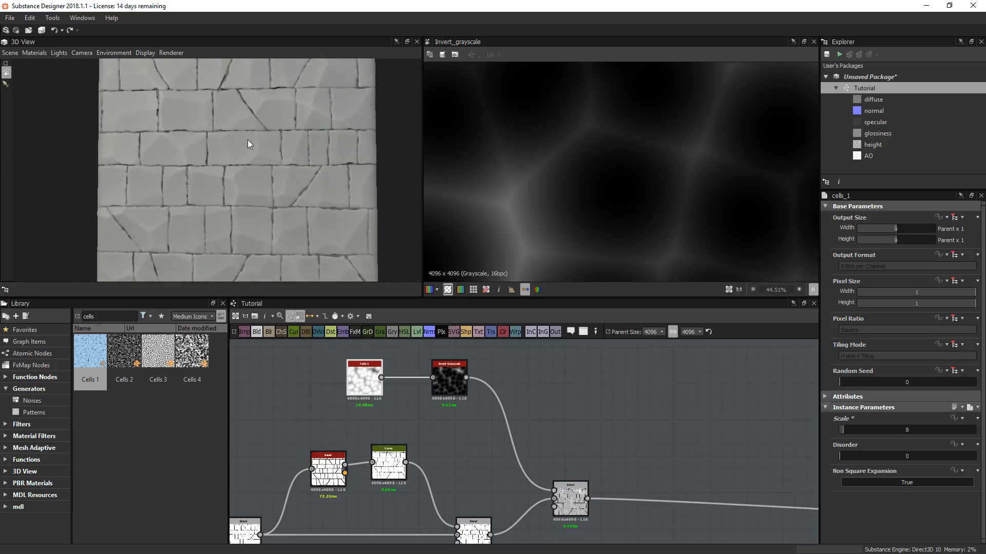
scroll(276, 143, down, 2)
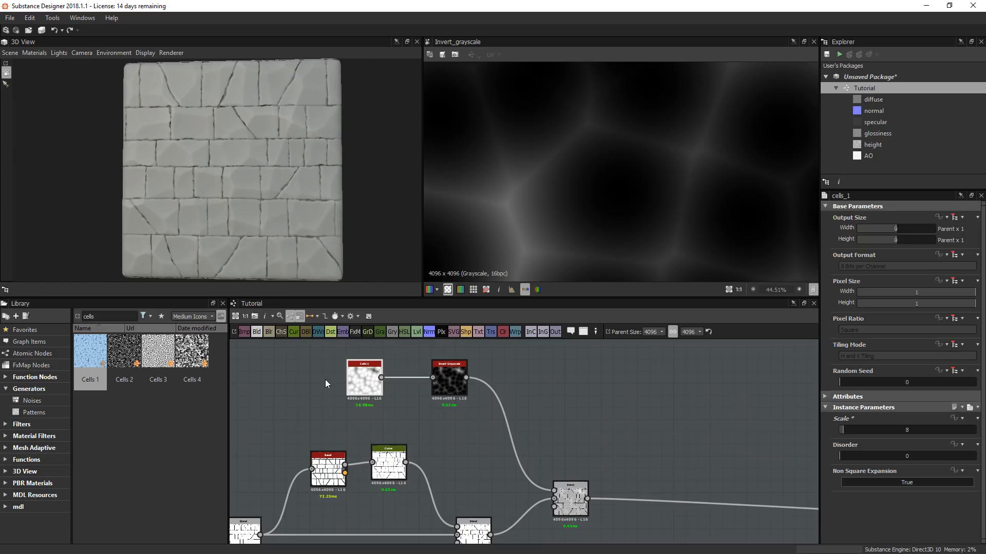
- Shift the Cells 1 and Invert Grayscale nodes away from the Blend node to make room after them
scroll(390, 405, up, 2)
click(439, 412)
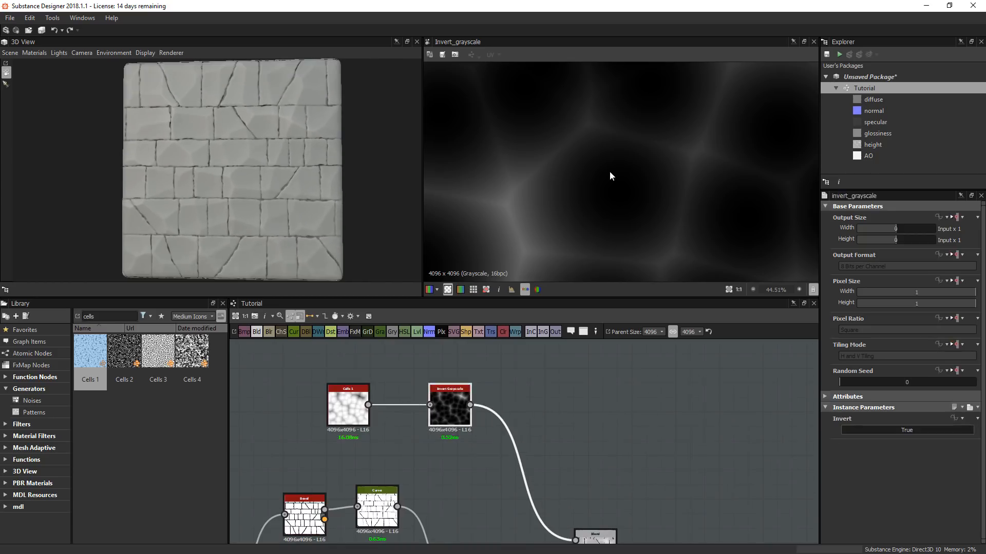
scroll(609, 175, down, 8)
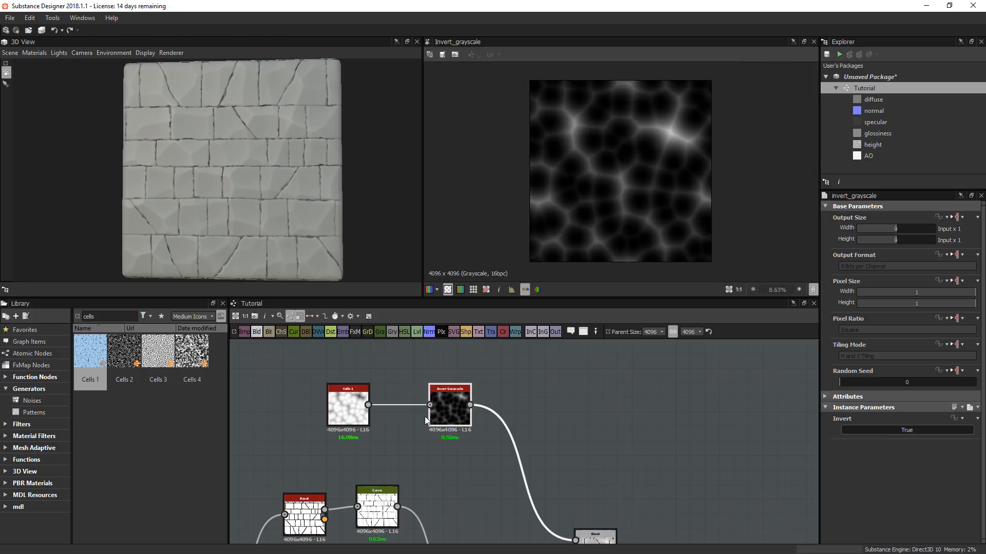
drag(347, 408, 317, 400)
drag(445, 408, 415, 402)
- Add a Directional Warp node after Invert Grayscale and feed the inverted cells into its Input
click(539, 401)
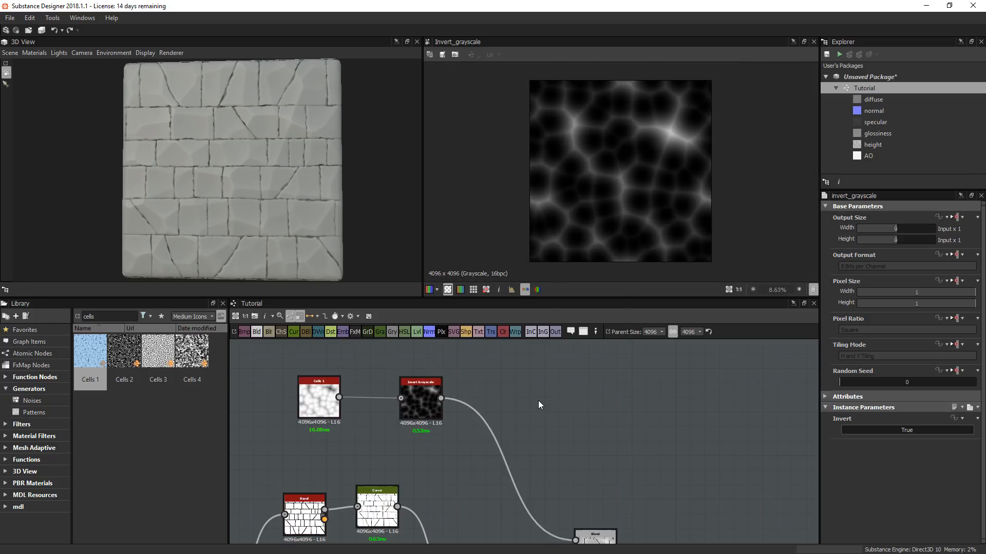
key(space)
text(warp)
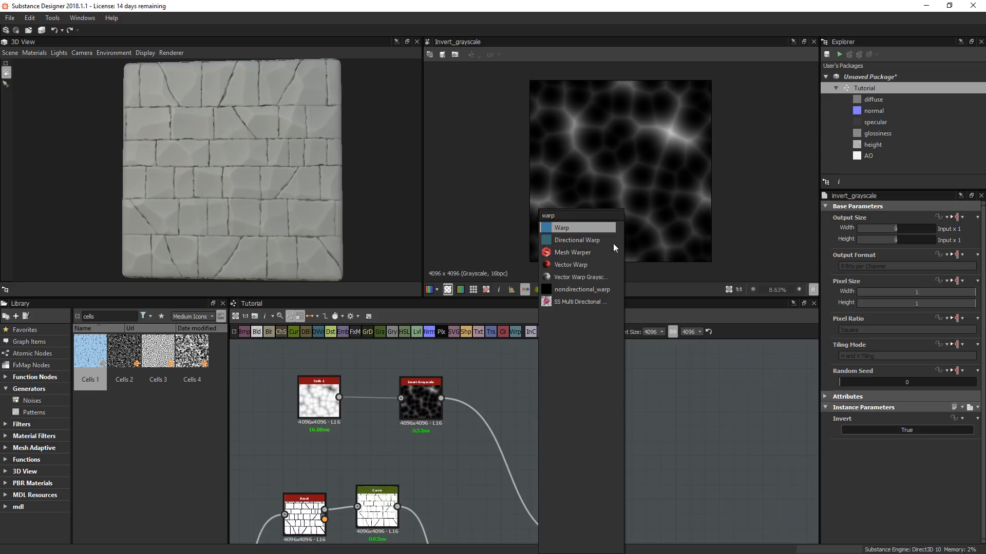
click(613, 241)
scroll(535, 412, up, 4)
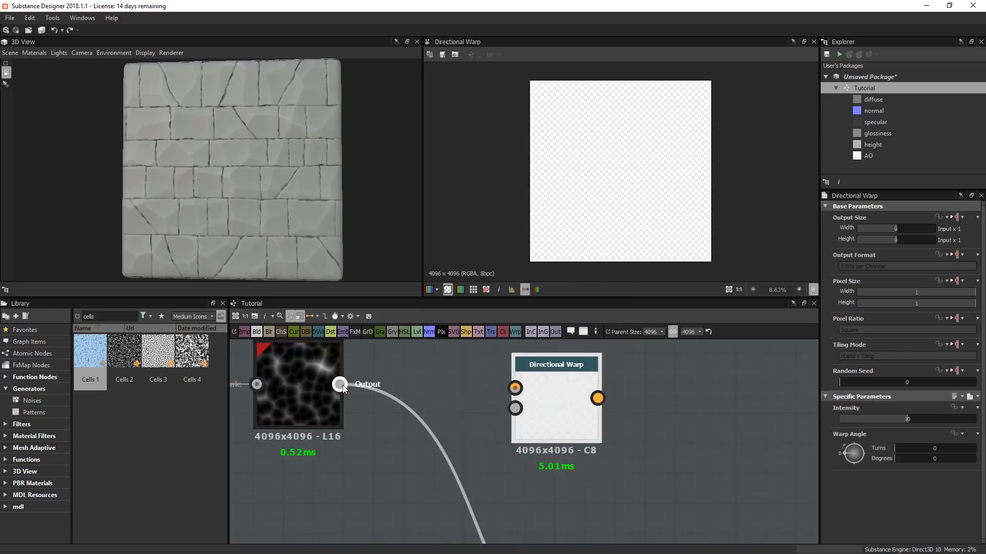
drag(343, 385, 515, 388)
- Connect the blurred clouds output of Blur HQ Grayscale to the Directional Warp's Intensity Input
scroll(400, 476, down, 7)
middle_drag(376, 520, 489, 410)
middle_drag(380, 477, 562, 436)
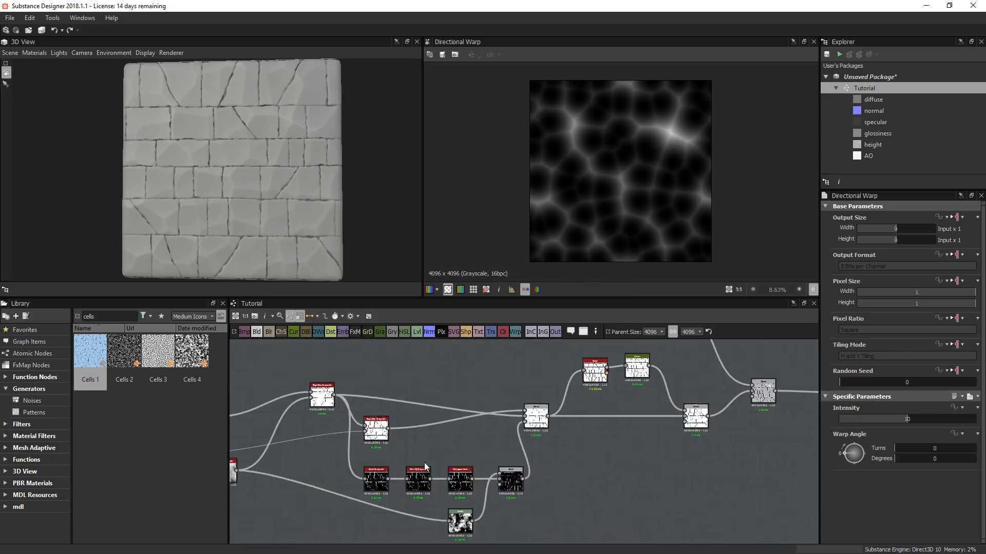
middle_drag(424, 466, 593, 434)
middle_drag(451, 452, 297, 493)
scroll(324, 491, down, 4)
scroll(324, 490, up, 1)
drag(298, 492, 583, 405)
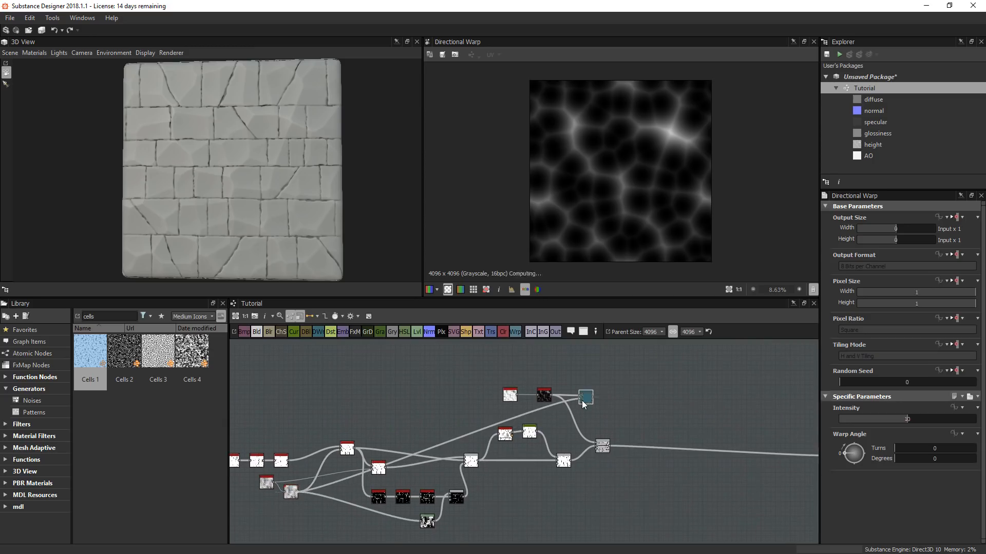
- Compare the Directional Warp result with the Invert Grayscale output up close in the 2D view
scroll(663, 229, up, 5)
middle_drag(655, 143, 701, 129)
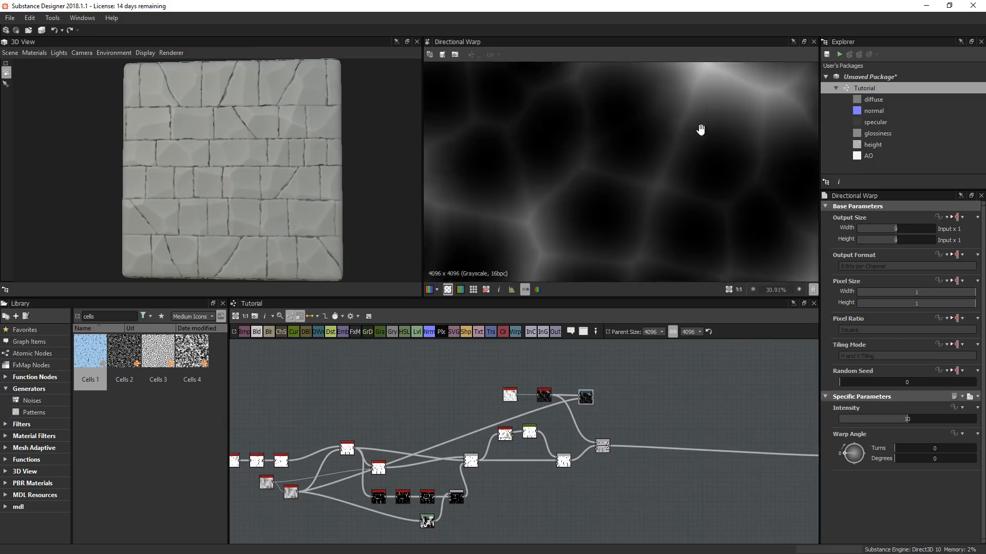
scroll(676, 199, up, 3)
scroll(564, 401, up, 6)
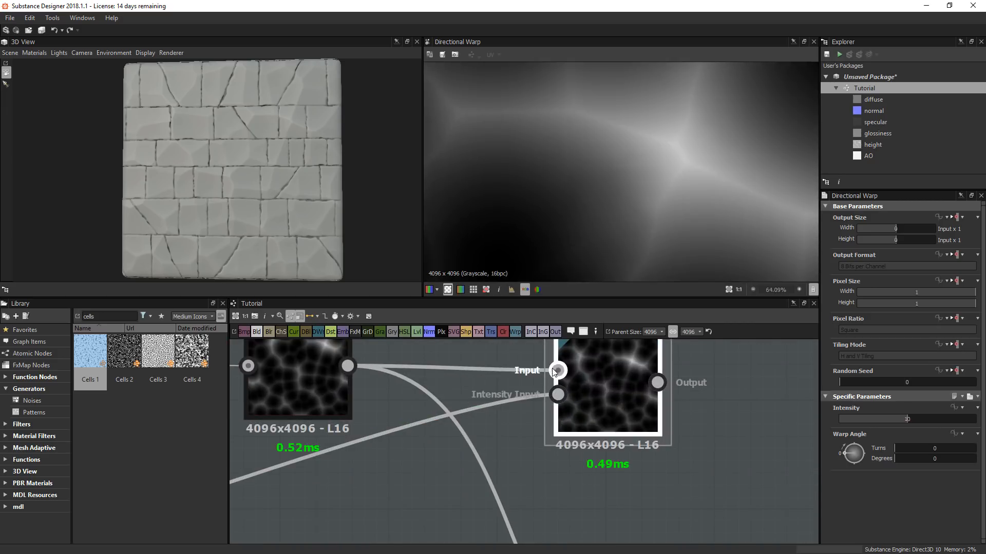
click(557, 369)
scroll(700, 170, down, 6)
scroll(667, 154, up, 5)
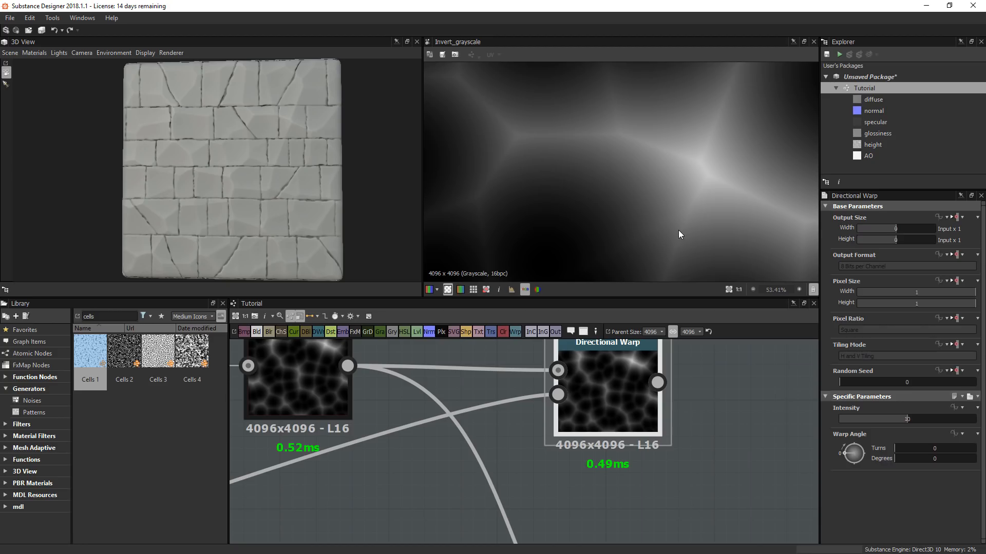
double_click(614, 372)
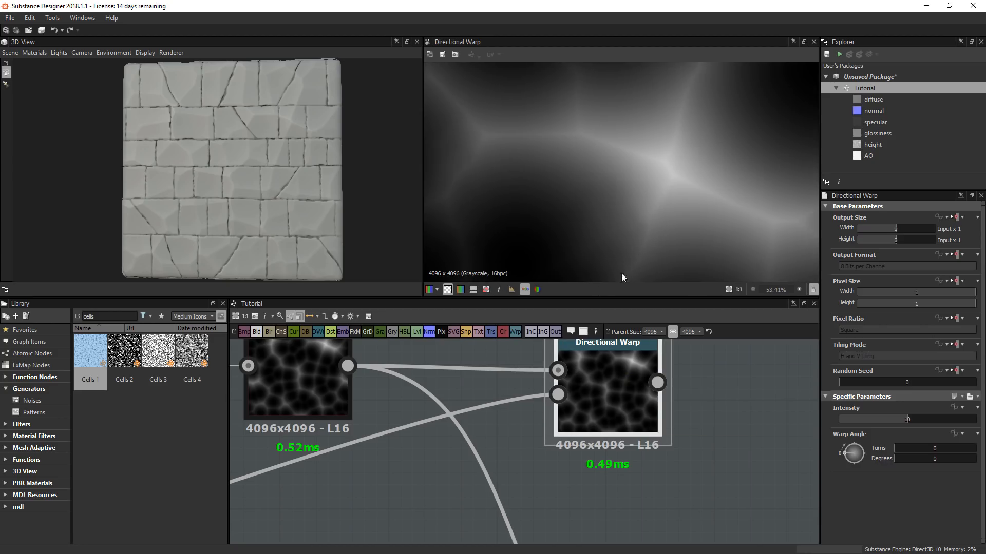
- Set the Directional Warp's intensity to 14.42 and check the warped cells in the 2D view
drag(913, 417, 937, 421)
scroll(644, 174, down, 6)
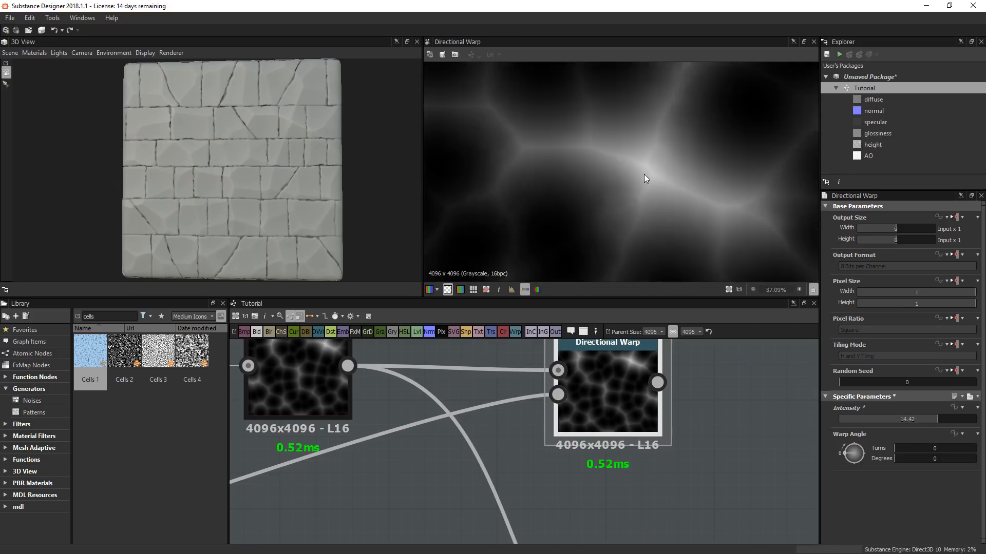
scroll(513, 362, down, 6)
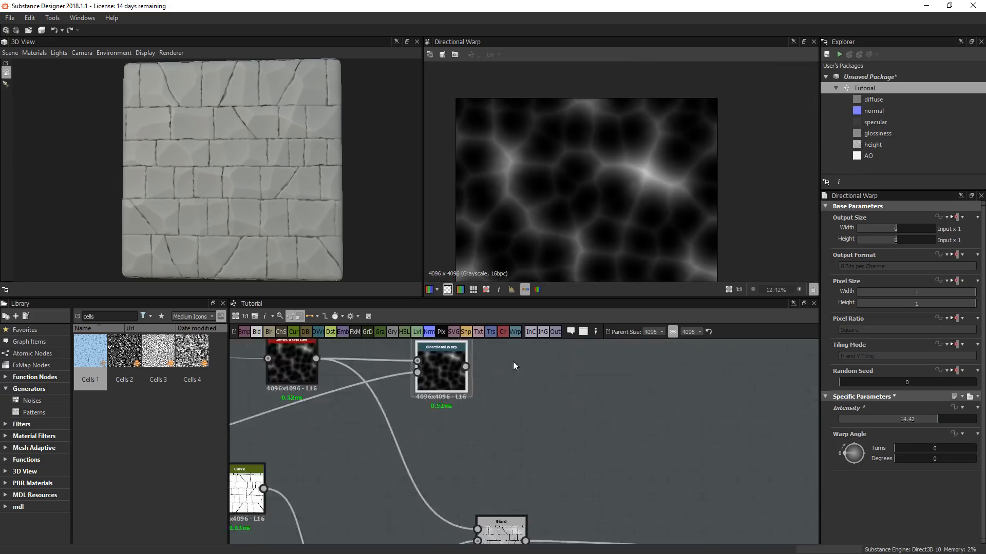
- Feed the Directional Warp into the Blend's foreground in place of Invert Grayscale and inspect the bricks up close in 3D
drag(492, 477, 489, 478)
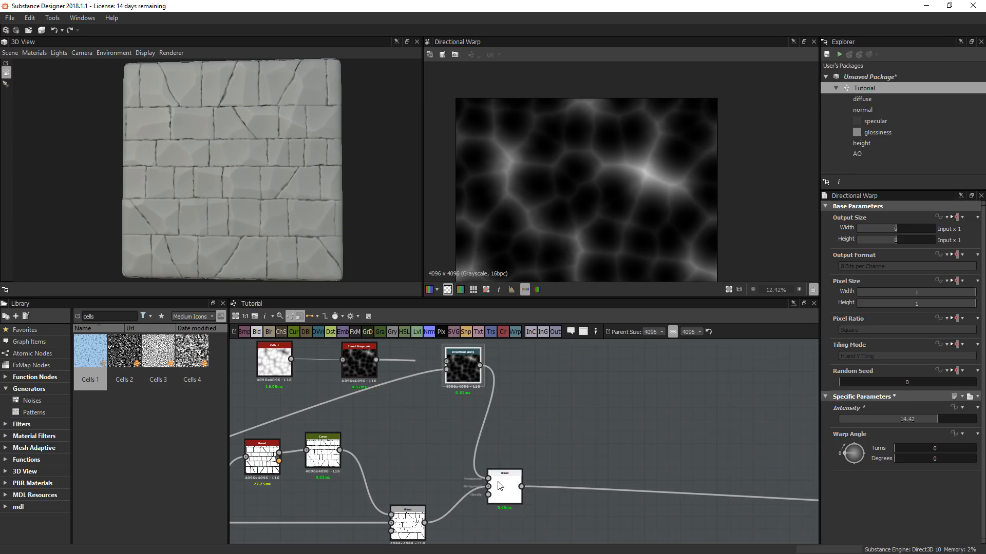
scroll(302, 189, up, 10)
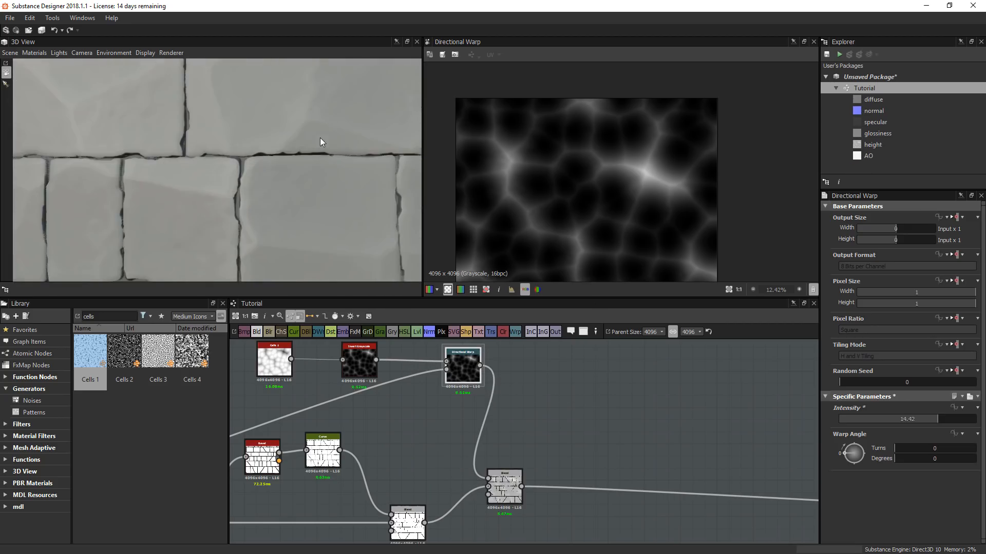
middle_drag(320, 138, 253, 180)
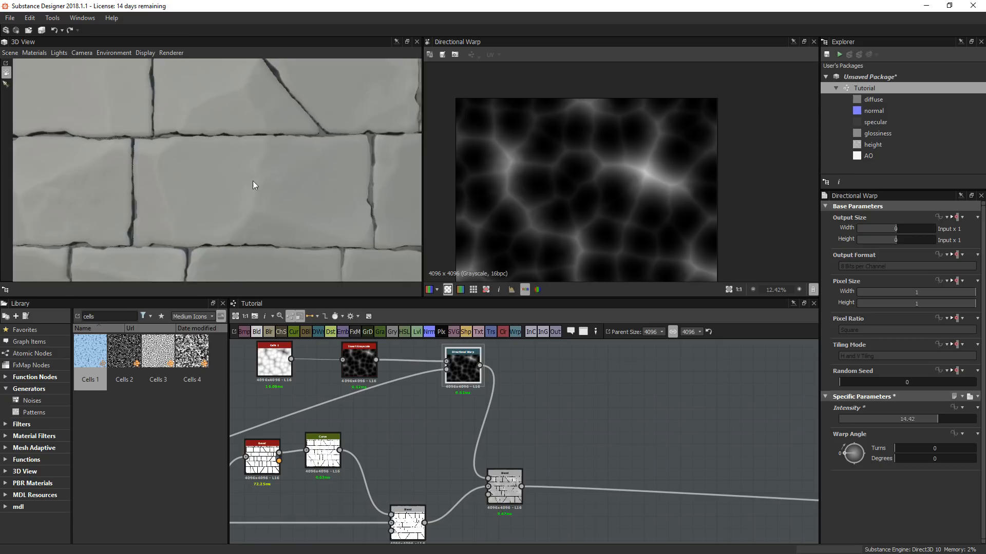
scroll(267, 185, up, 3)
scroll(291, 198, down, 3)
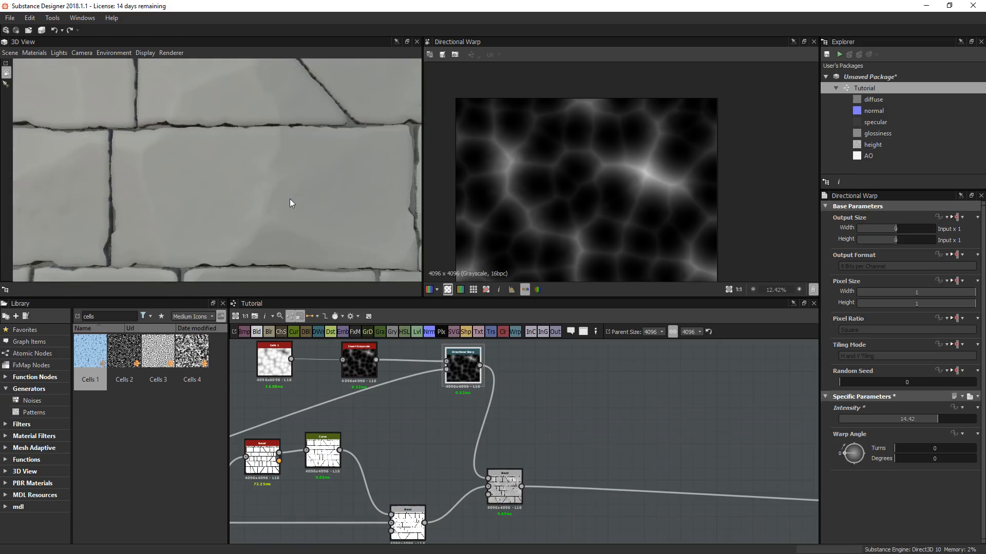
scroll(291, 196, down, 2)
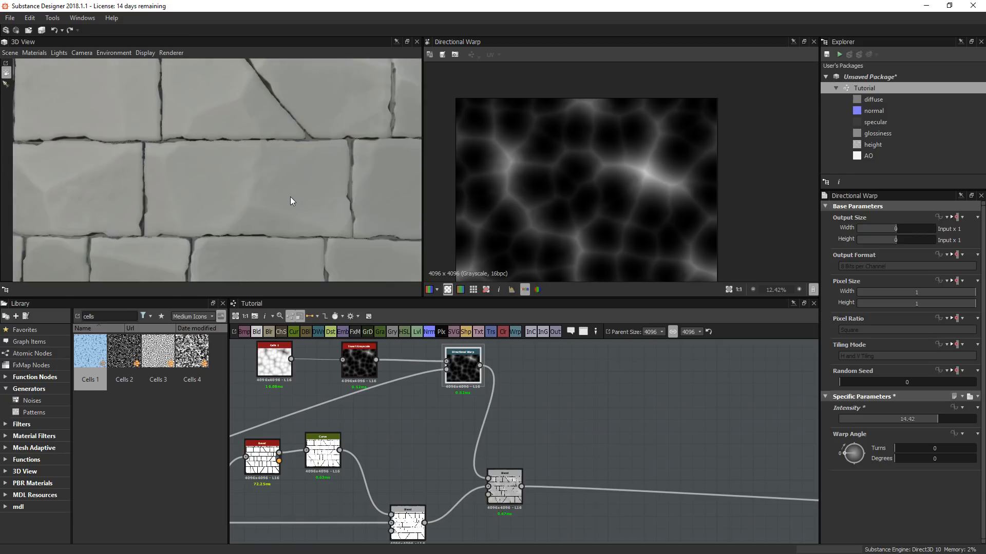
scroll(291, 197, down, 2)
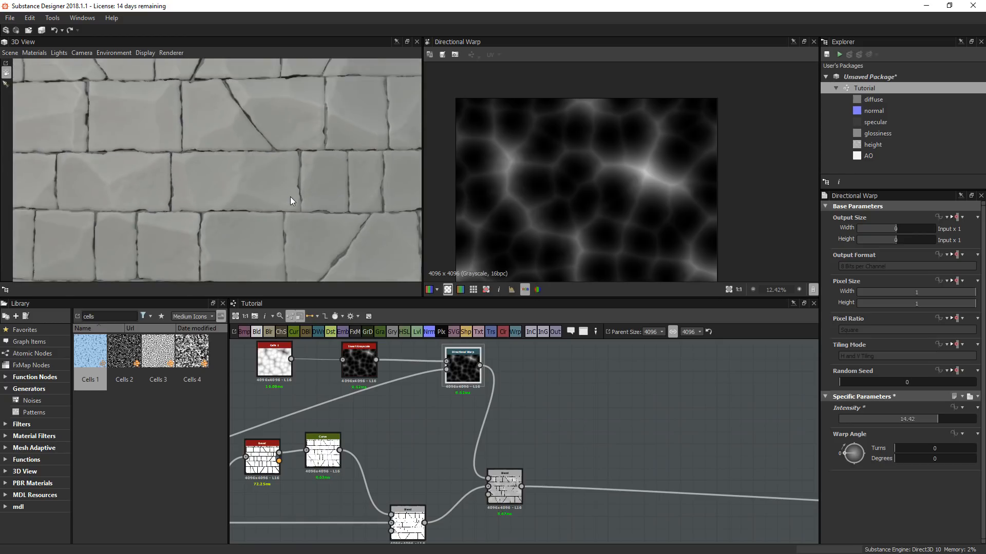
- Move the Blend node further from the Directional Warp and check the whole brick block in the 3D preview
drag(500, 480, 538, 494)
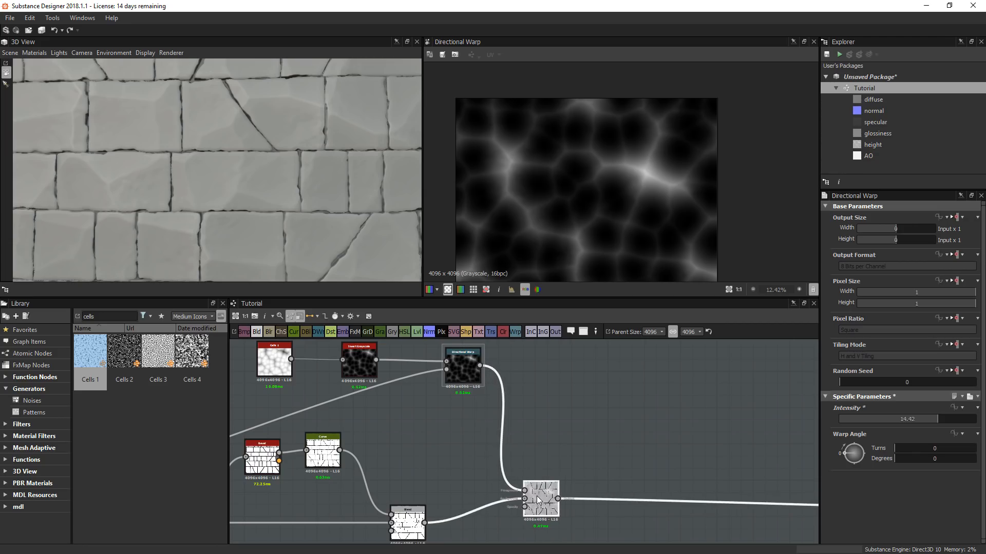
scroll(345, 235, down, 6)
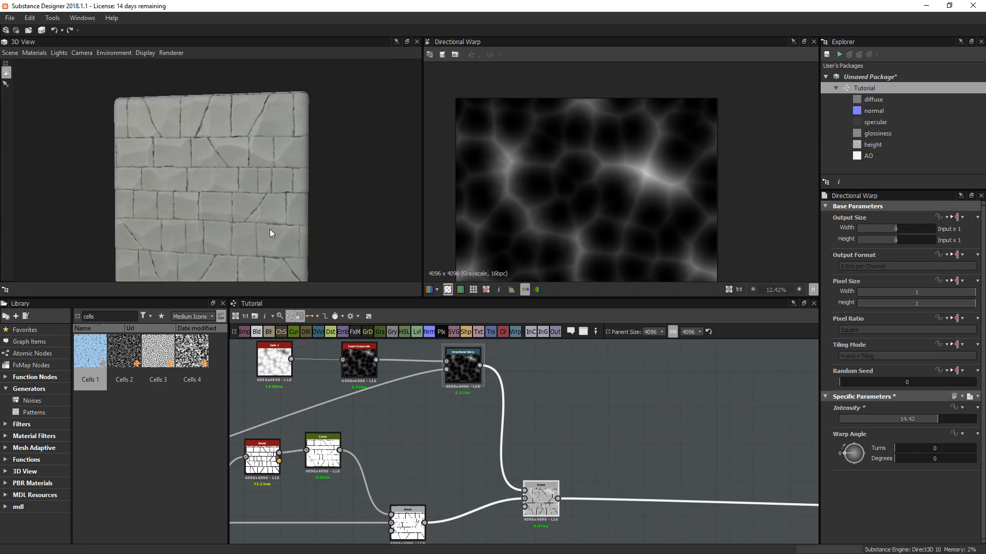
middle_drag(269, 229, 293, 202)
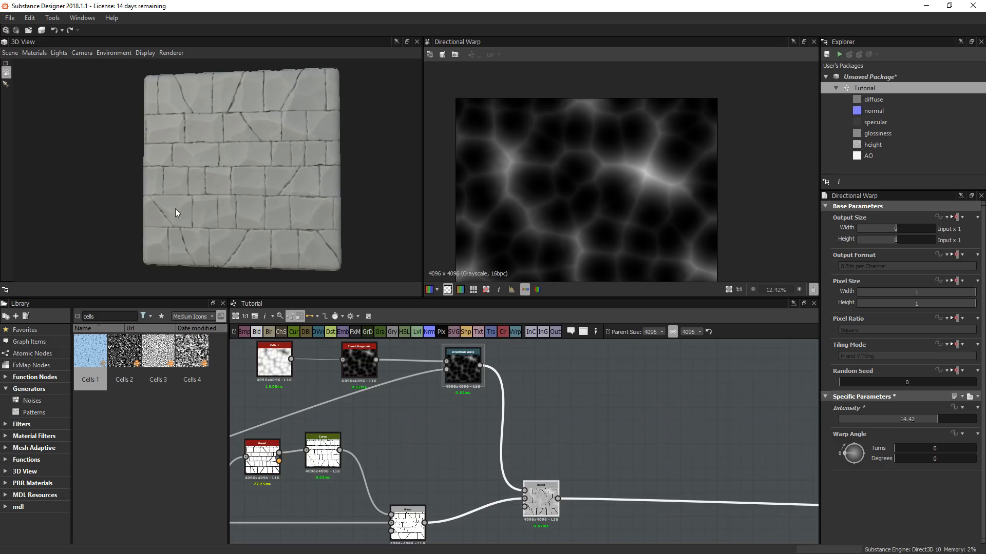
- Add a second Directional Warp node after the first one
middle_drag(386, 442, 463, 440)
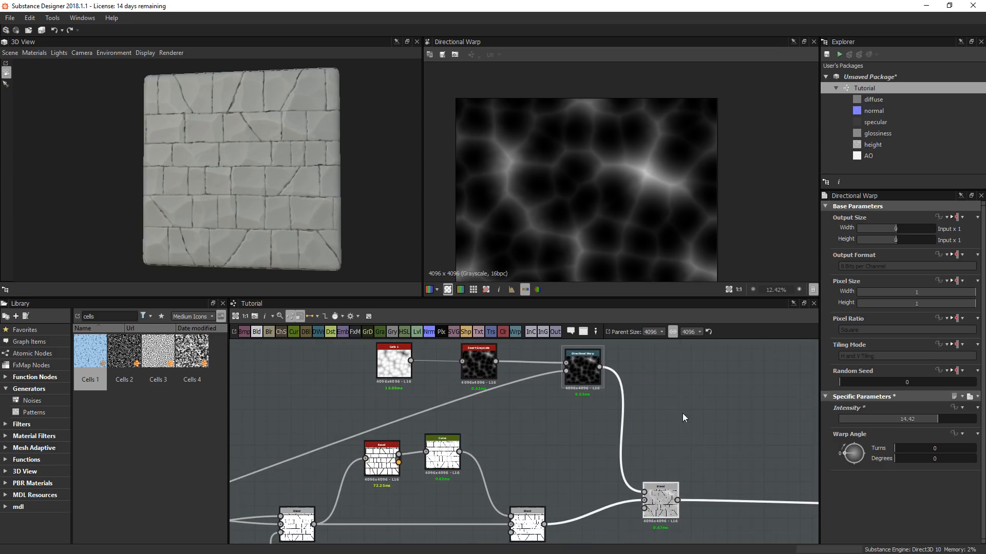
scroll(577, 399, up, 4)
key(space)
text(d)
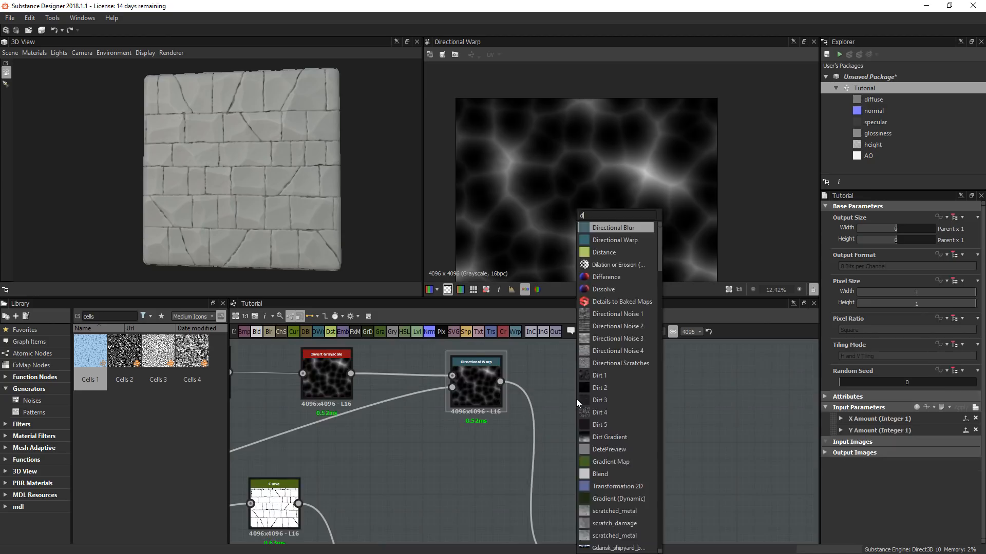
text(ire)
click(621, 240)
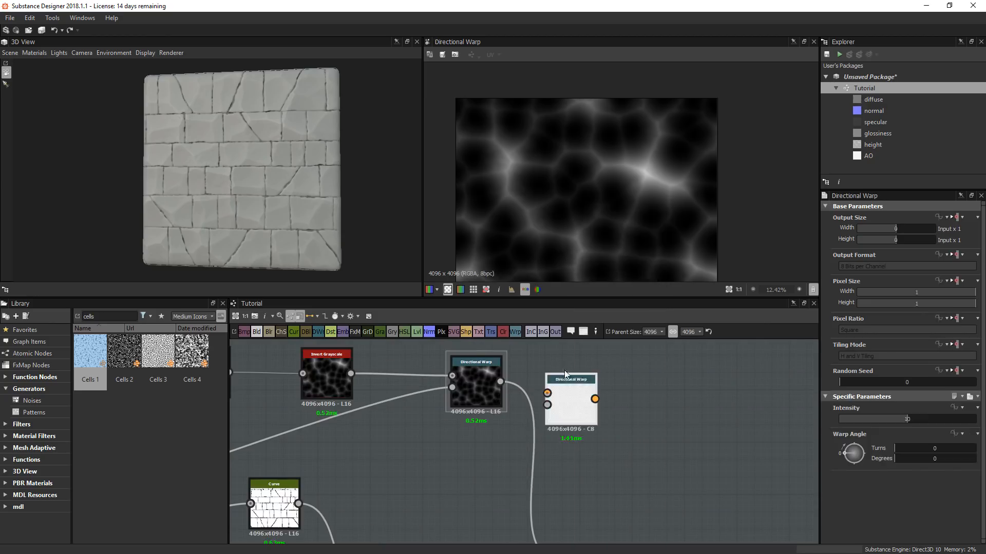
- Preview the Curve node's brick mask and the new unconnected Directional Warp in the 2D view
right_click(547, 460)
click(356, 503)
middle_drag(357, 503, 459, 430)
scroll(459, 429, up, 1)
double_click(358, 435)
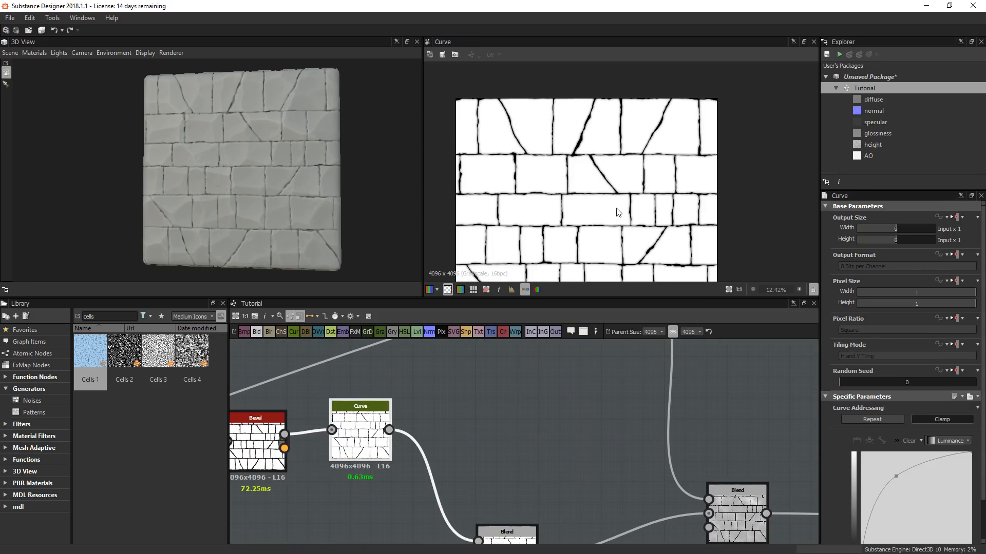
middle_drag(544, 395, 336, 526)
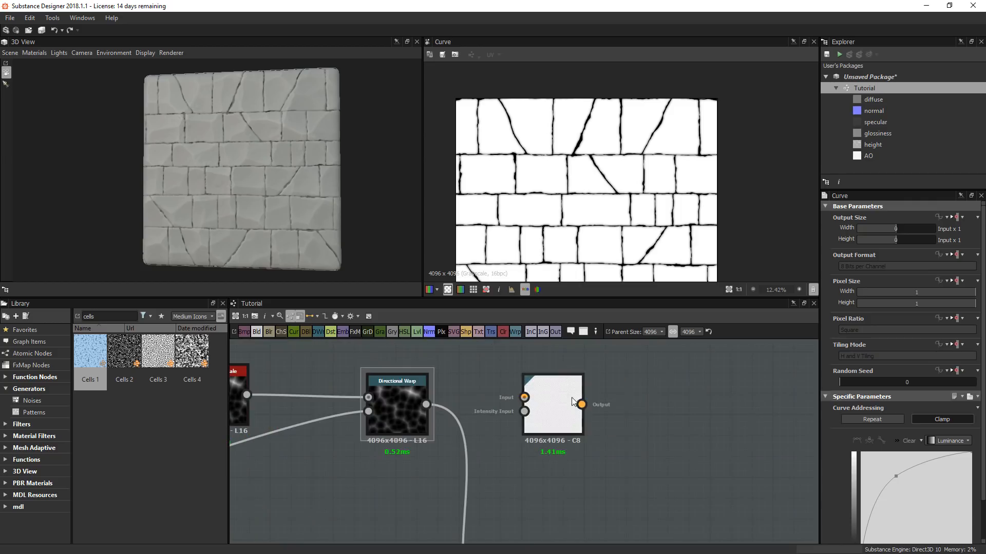
double_click(557, 404)
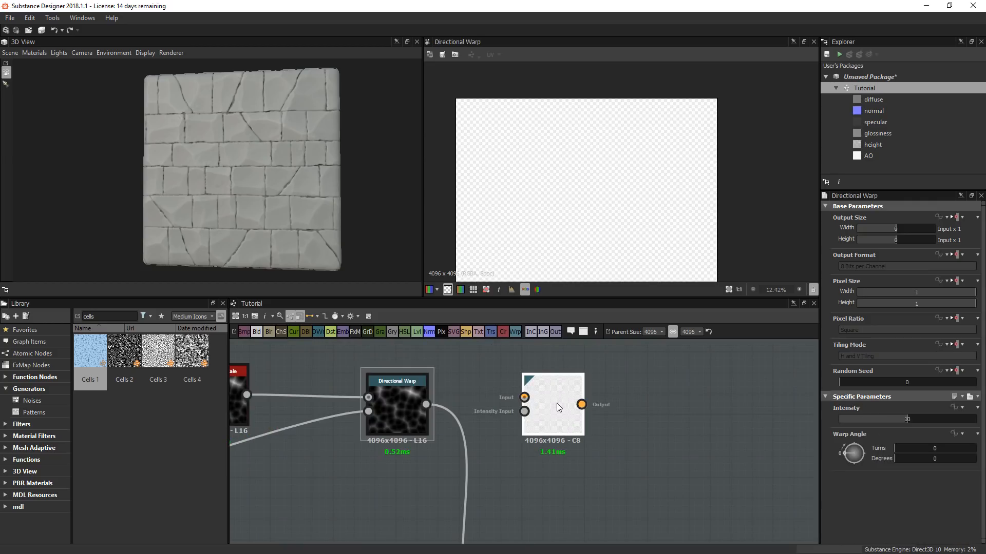
- Preview the Tile Random node at the start of the brick chain and shift it slightly away from its downstream nodes
middle_drag(423, 420, 610, 364)
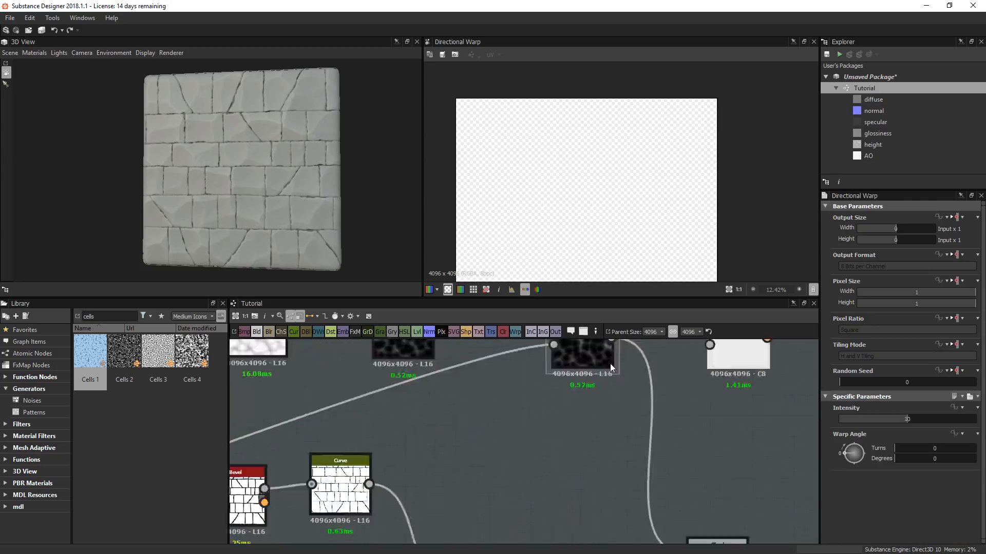
scroll(519, 409, down, 7)
middle_drag(420, 472, 550, 440)
scroll(365, 421, up, 7)
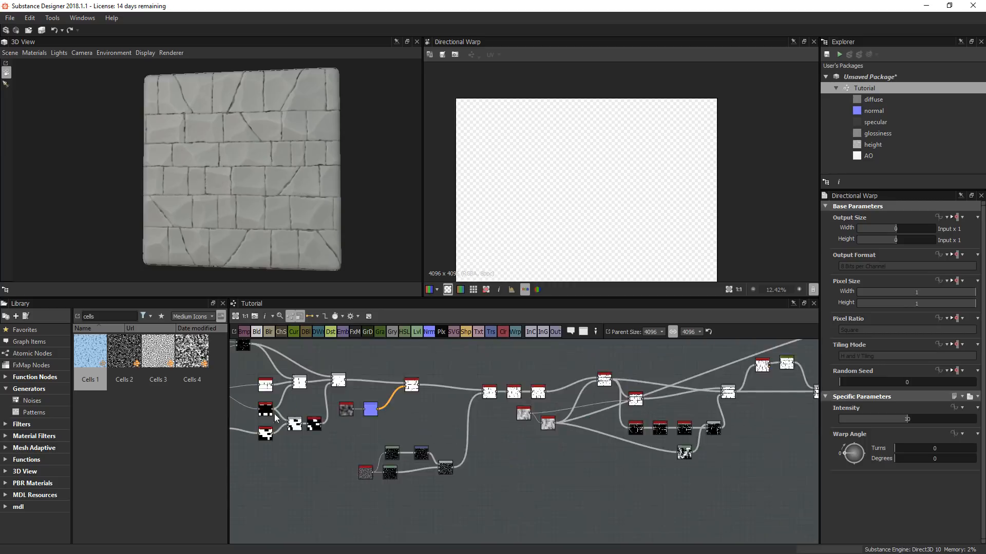
double_click(402, 396)
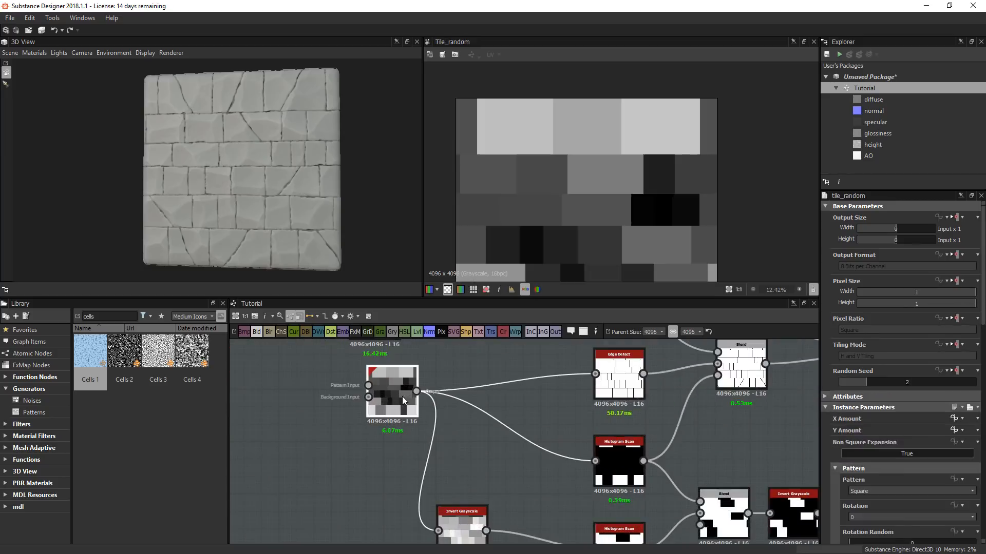
drag(402, 397, 368, 405)
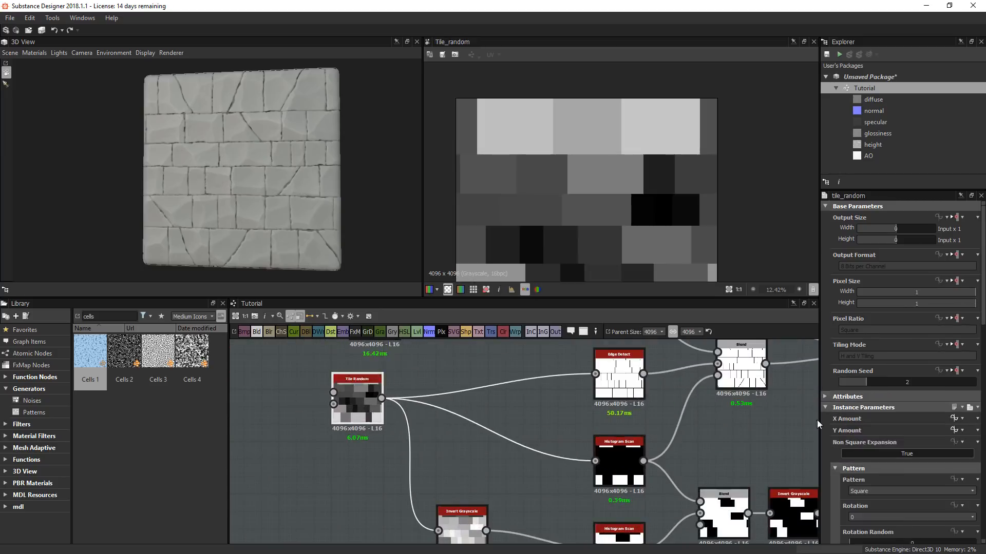
- Preview the Vector Morph Grayscale node and the two Slope Blur Grayscale nodes along the brick chain and examine the brick edges up close
middle_drag(801, 417, 114, 460)
double_click(370, 426)
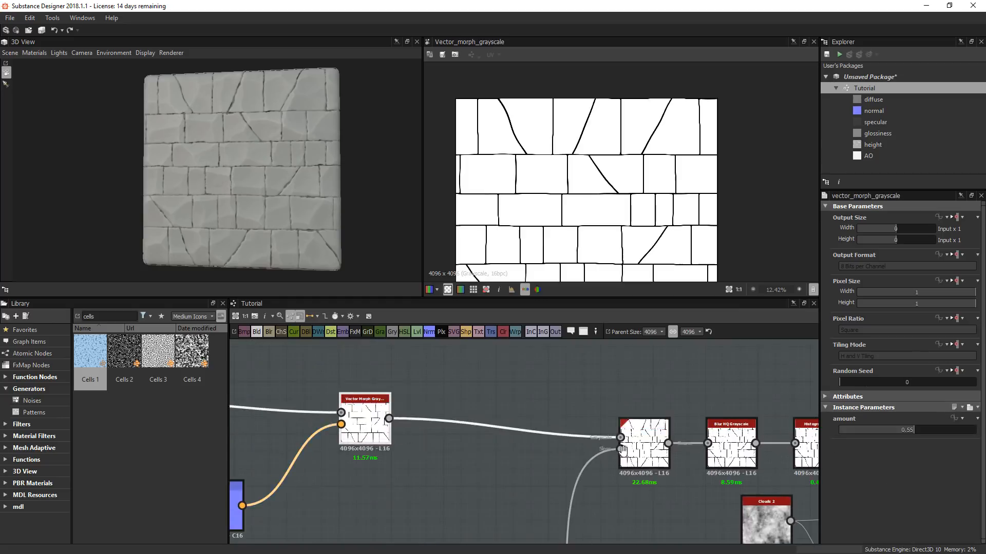
middle_drag(642, 430, 301, 408)
middle_drag(543, 430, 293, 421)
double_click(581, 437)
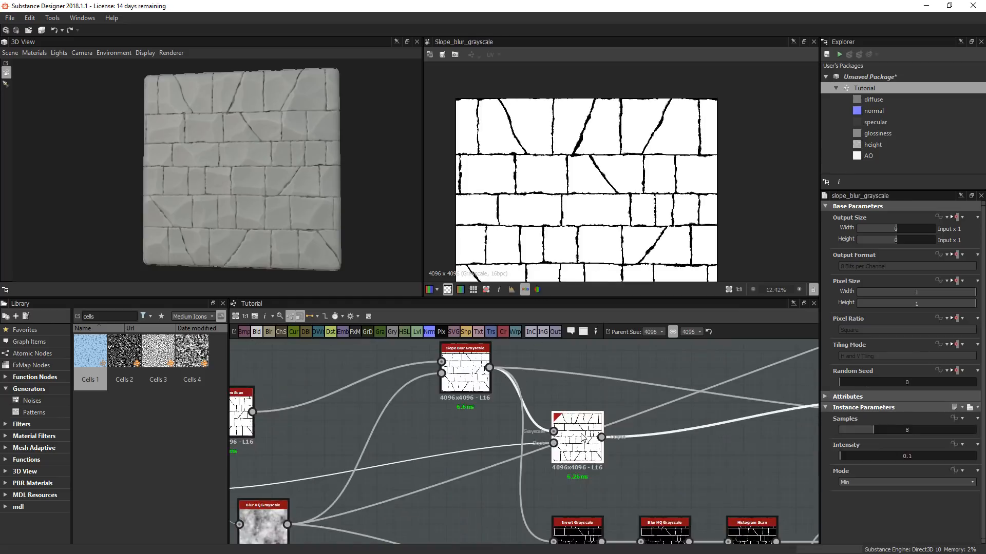
scroll(583, 437, down, 5)
middle_drag(663, 424, 477, 413)
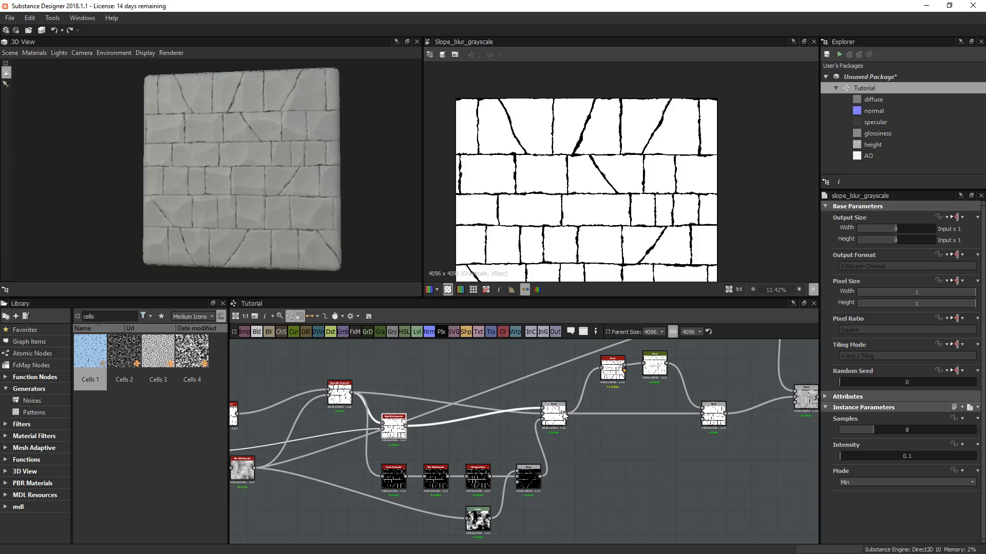
middle_drag(348, 396, 497, 420)
double_click(497, 420)
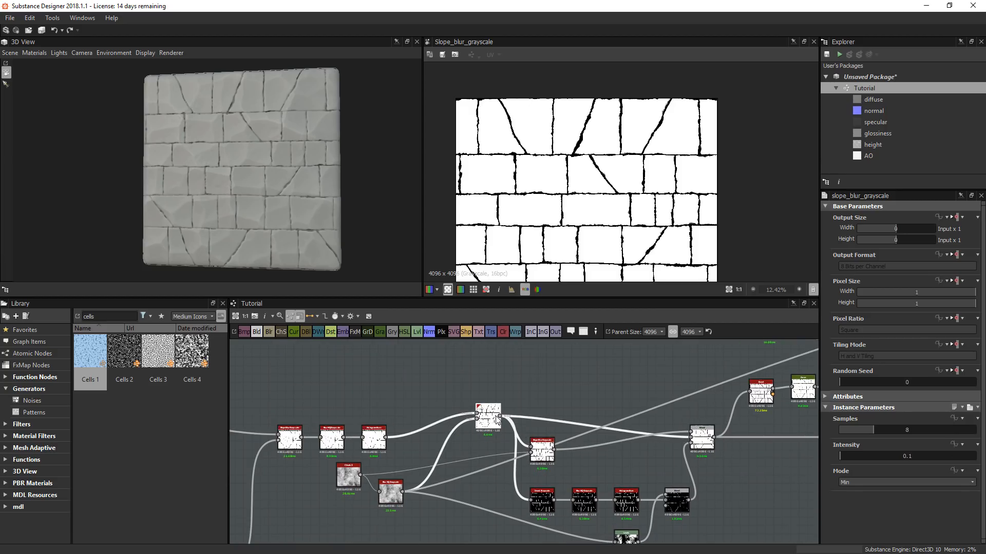
mouse_move(695, 446)
middle_down()
mouse_move(482, 425)
mouse_move(686, 438)
middle_up()
scroll(539, 228, up, 5)
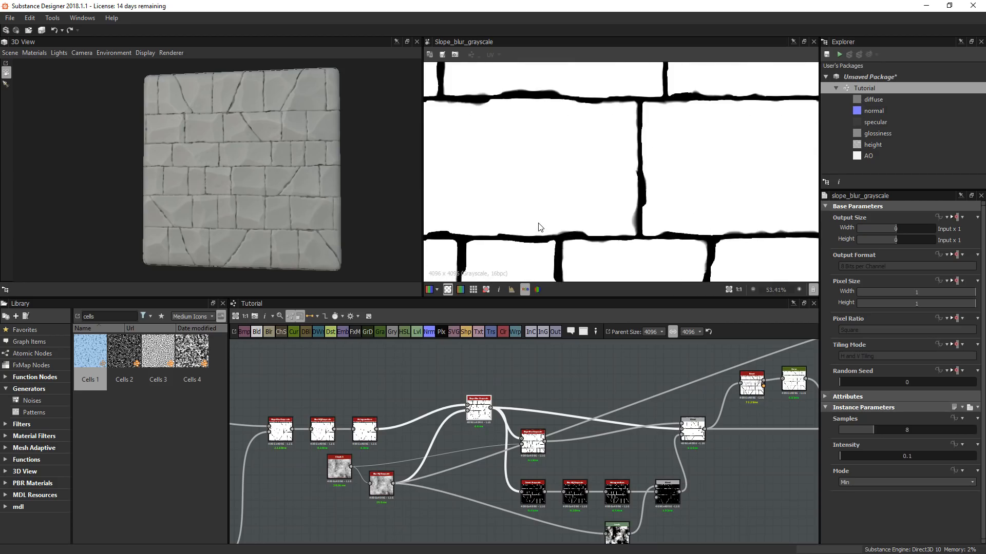
- Add a Flood Fill node fed by the Histogram Scan that precedes the first Slope Blur Grayscale
double_click(368, 434)
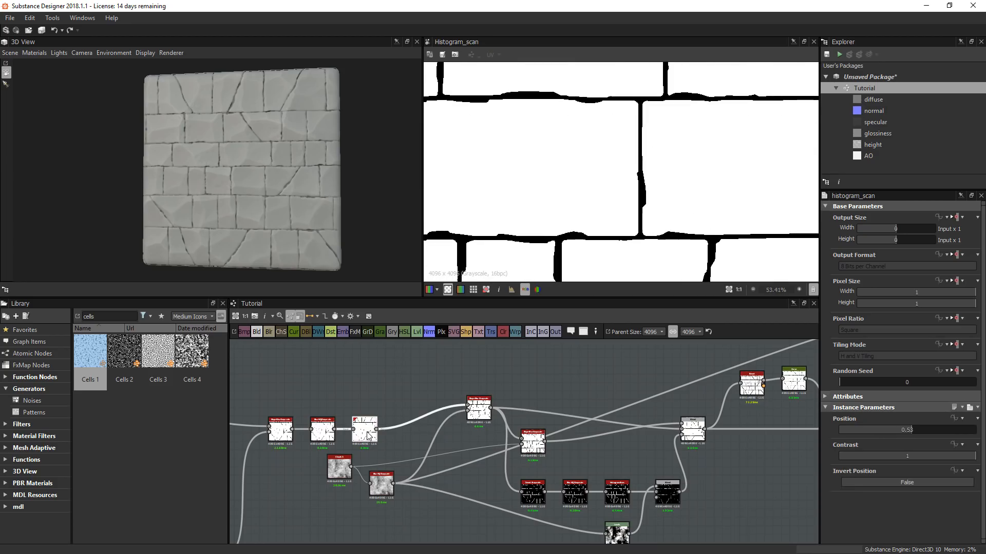
middle_drag(430, 420, 416, 460)
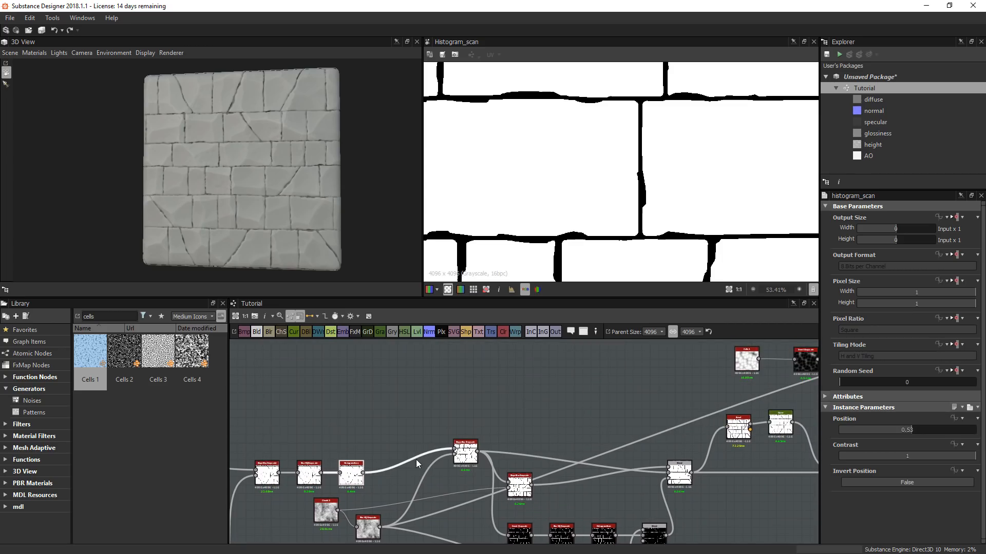
click(408, 408)
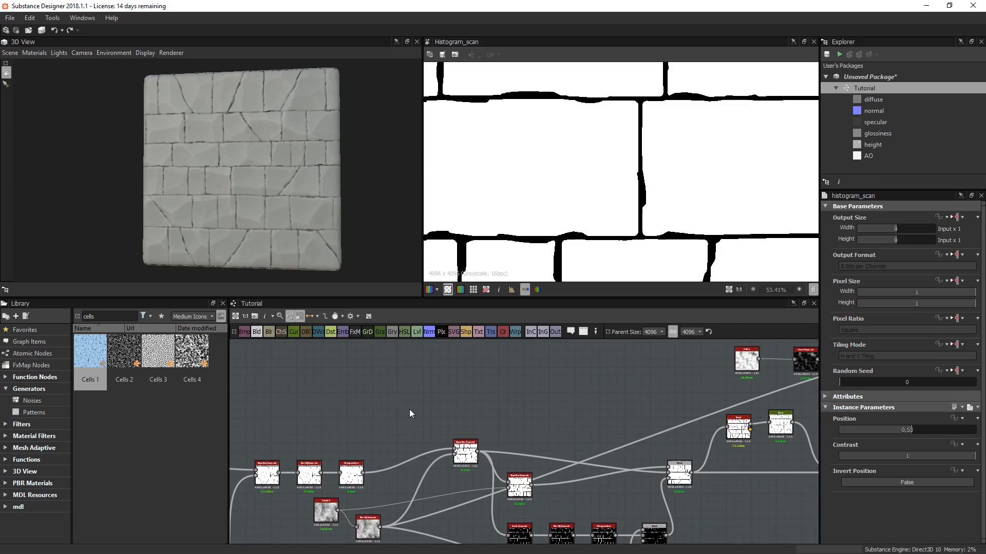
key(space)
text(fill)
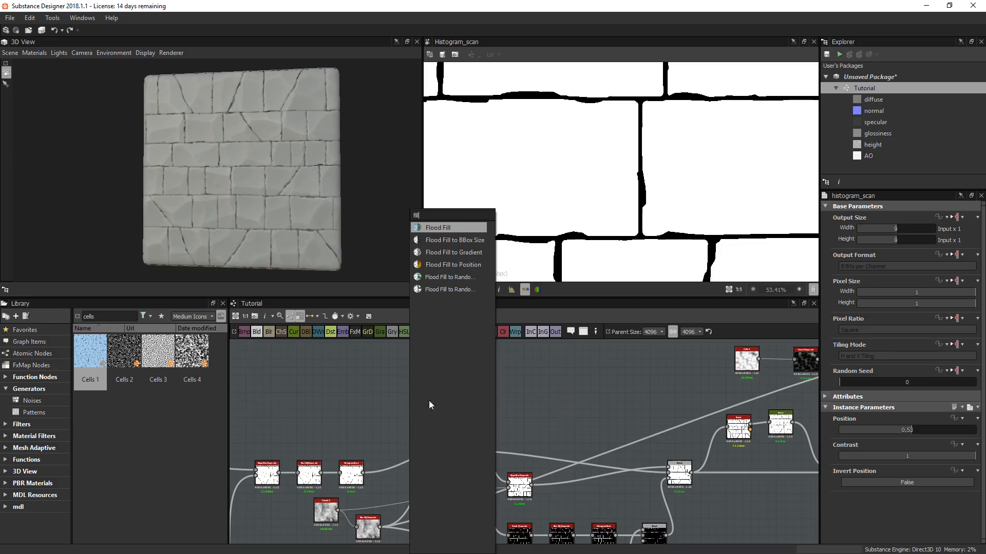
click(434, 228)
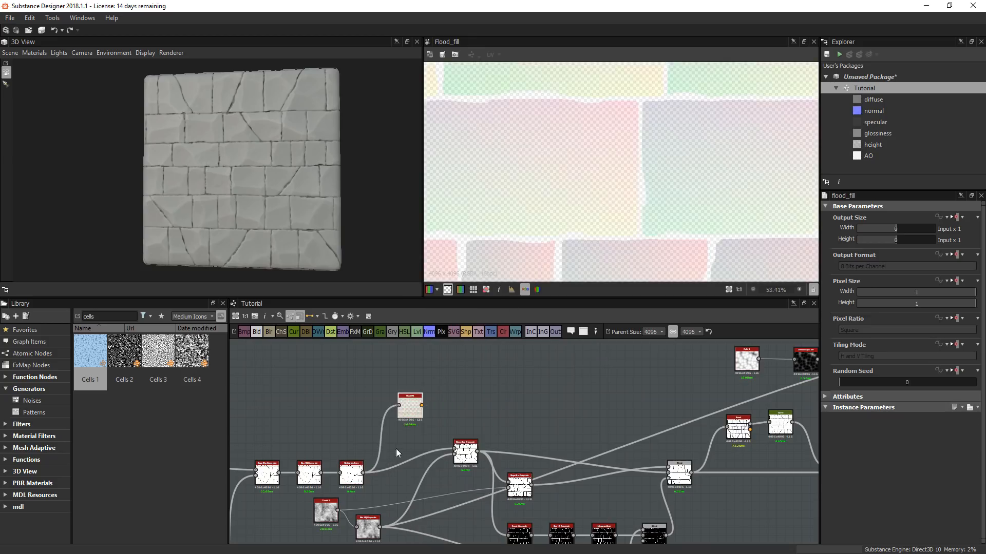
scroll(547, 191, down, 6)
scroll(573, 223, up, 2)
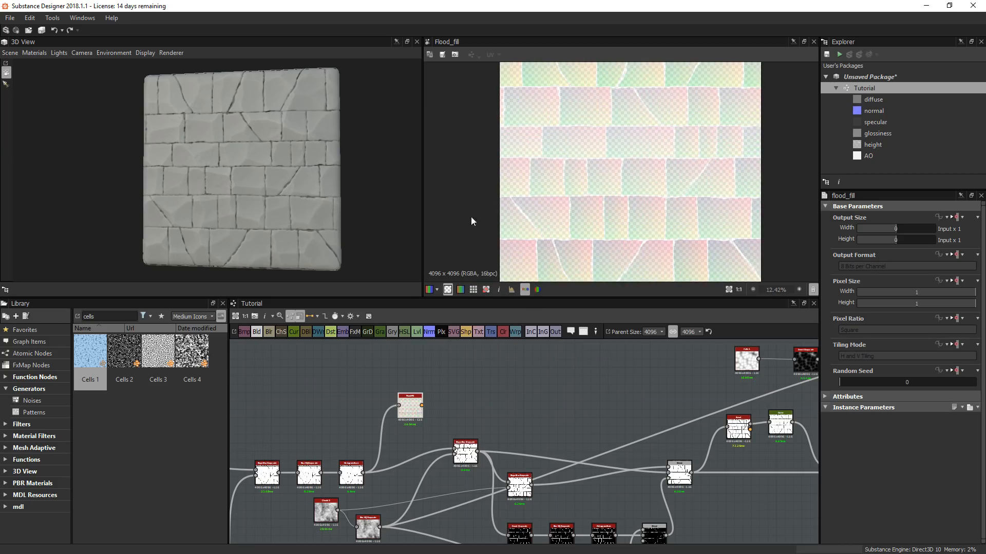
- Add a Flood Fill to Random Grayscale node, connect the Flood Fill output to it, and place it further along the row
scroll(406, 414, up, 3)
drag(429, 407, 421, 389)
click(474, 377)
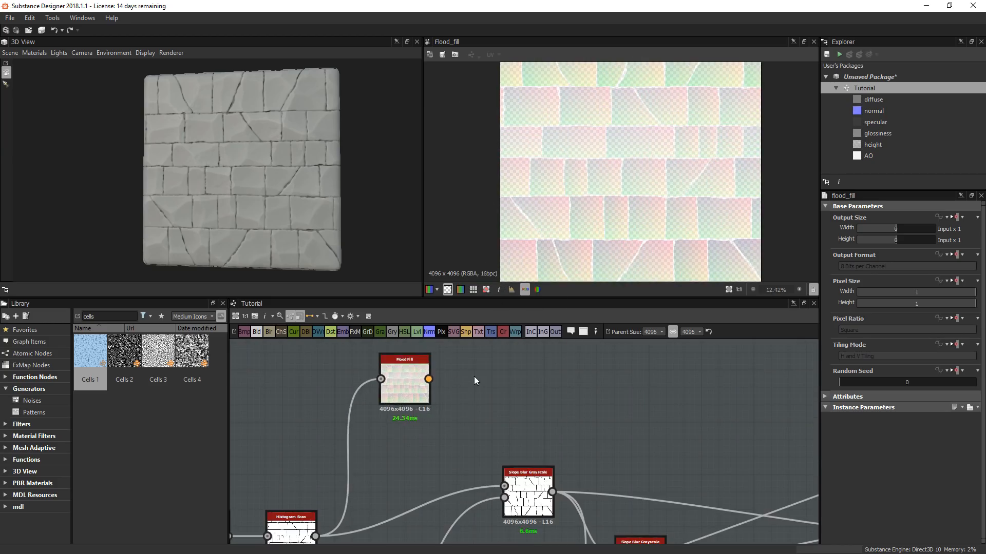
key(space)
text(fill)
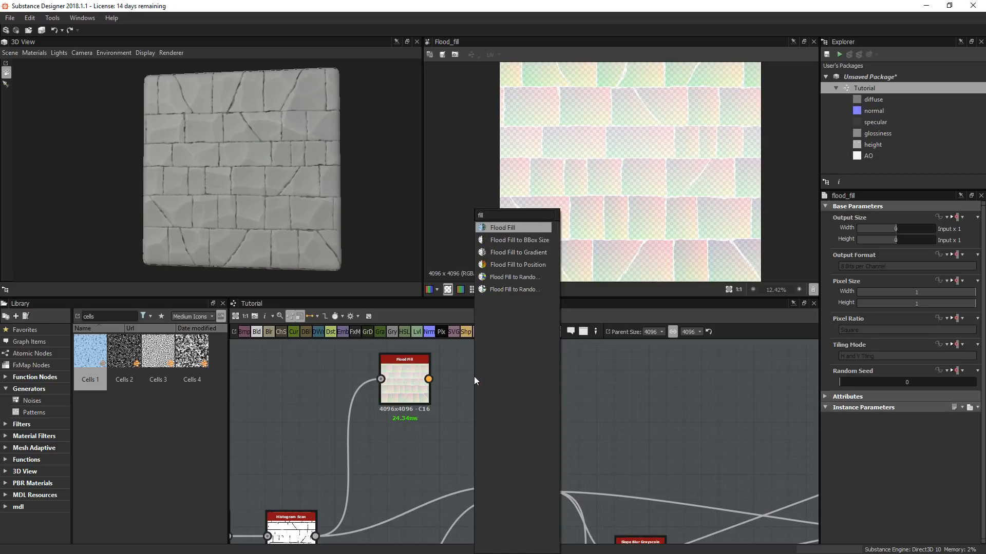
click(512, 292)
drag(429, 379, 442, 380)
drag(467, 380, 553, 380)
middle_drag(600, 396, 520, 484)
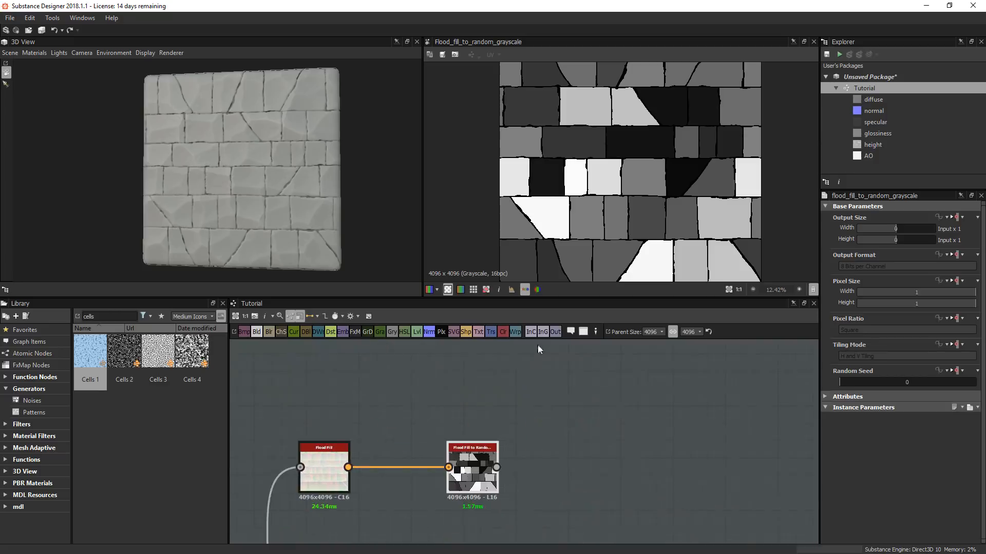
- Compare the Tile Random, Edge Detect and Blend outputs at the start of the brick chain with the Flood Fill to Random Grayscale map
scroll(519, 433, down, 5)
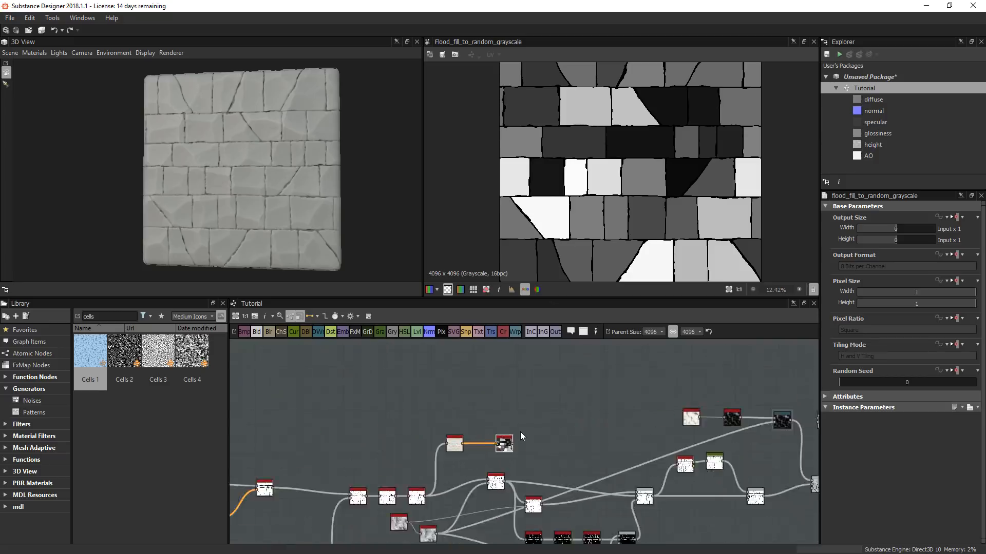
scroll(452, 467, up, 5)
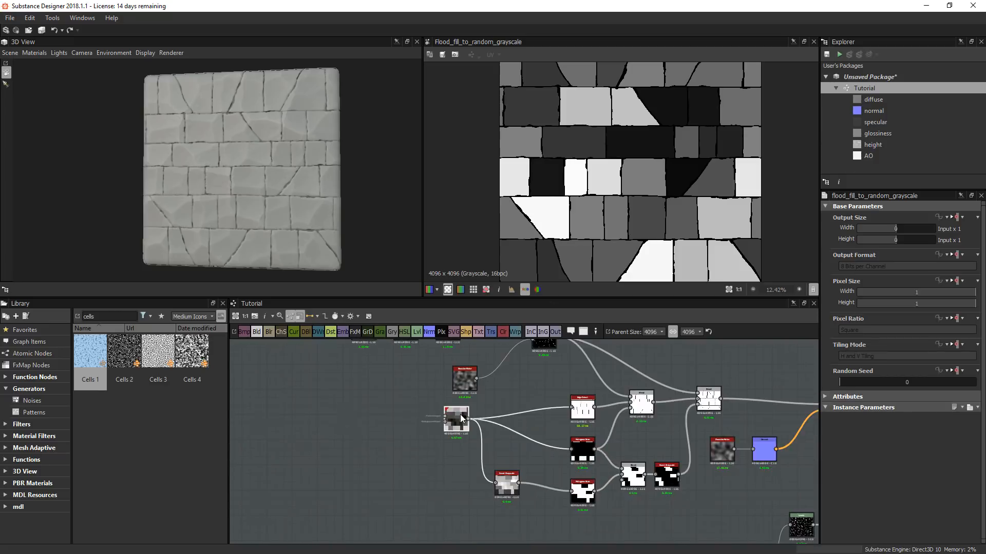
double_click(582, 408)
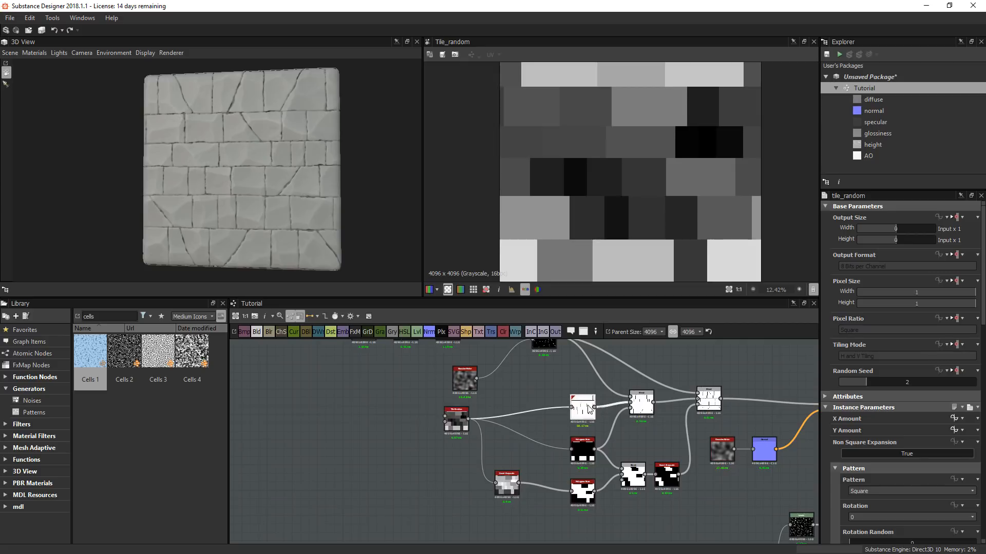
double_click(647, 399)
double_click(708, 399)
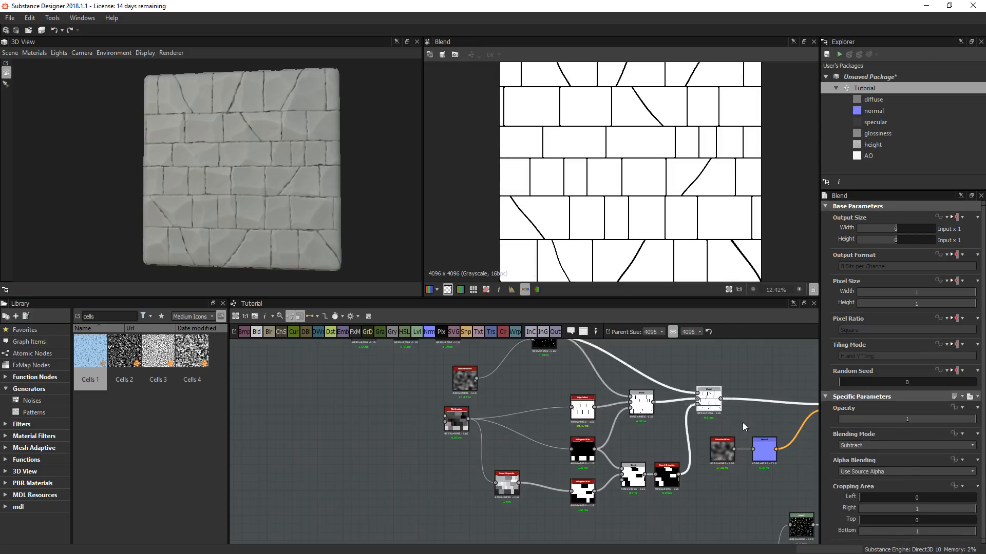
middle_drag(744, 426, 240, 442)
middle_drag(555, 442, 370, 468)
scroll(491, 390, up, 2)
double_click(490, 385)
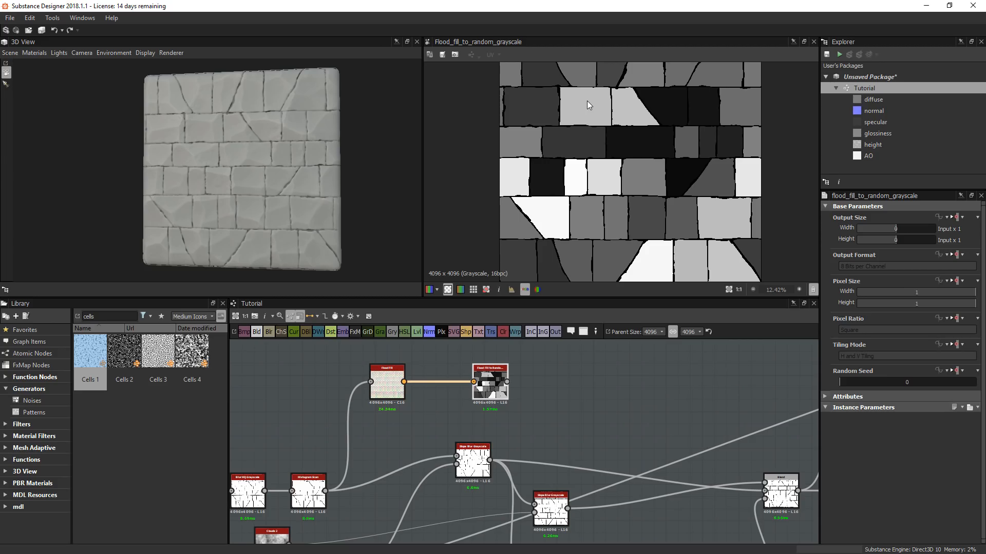
- Line up the Flood Fill and Flood Fill to Random Grayscale nodes in a straight row above the brick chain
middle_drag(545, 373, 559, 419)
drag(401, 434, 421, 426)
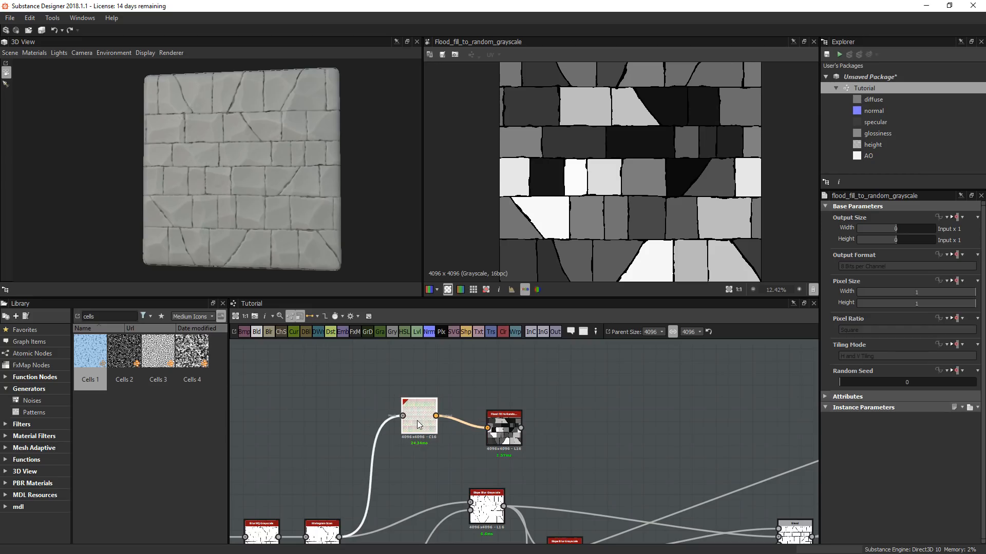
drag(494, 436, 518, 423)
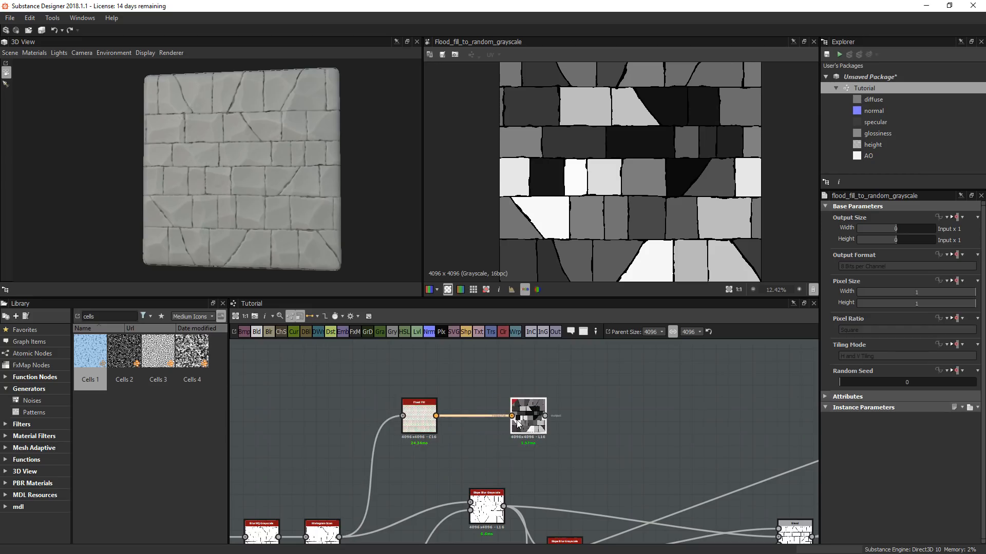
- Add a Flood Fill to Gradient node and connect the Flood Fill output to it
middle_drag(518, 424, 514, 456)
key(space)
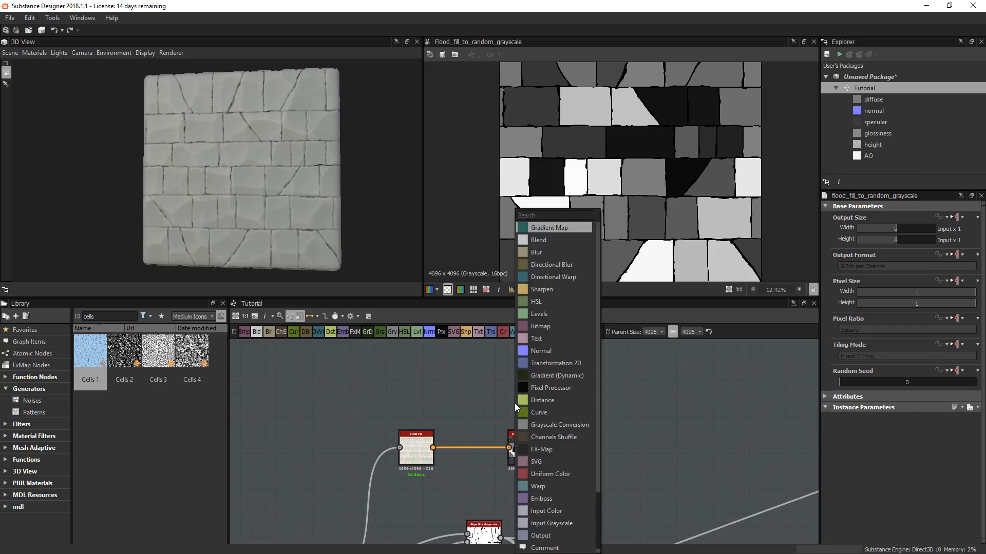
text(fill)
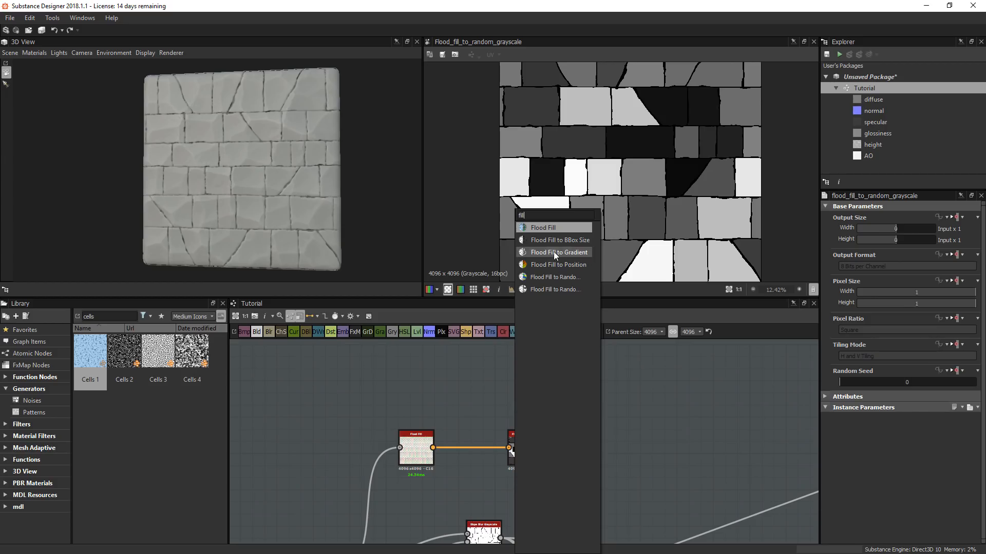
click(560, 252)
scroll(437, 455, up, 2)
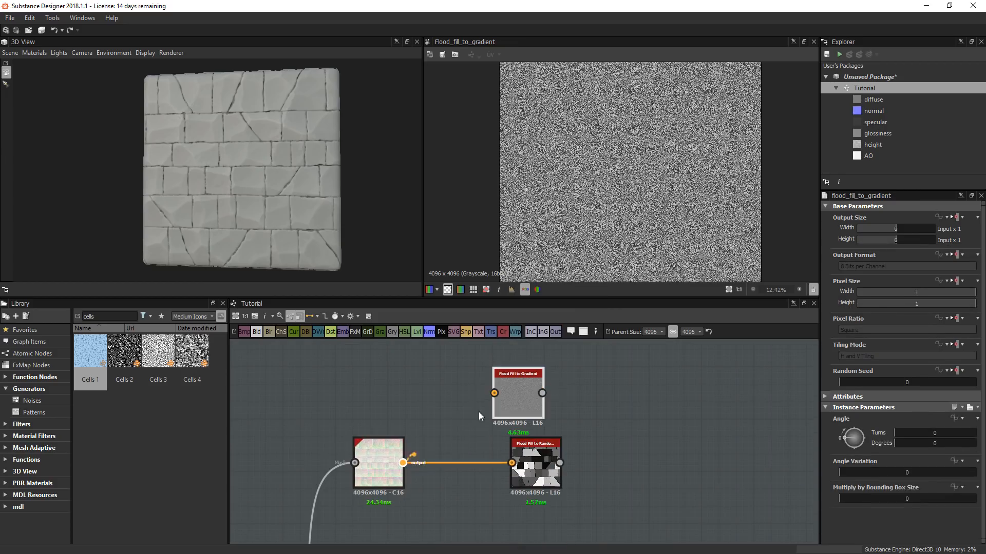
drag(402, 463, 494, 393)
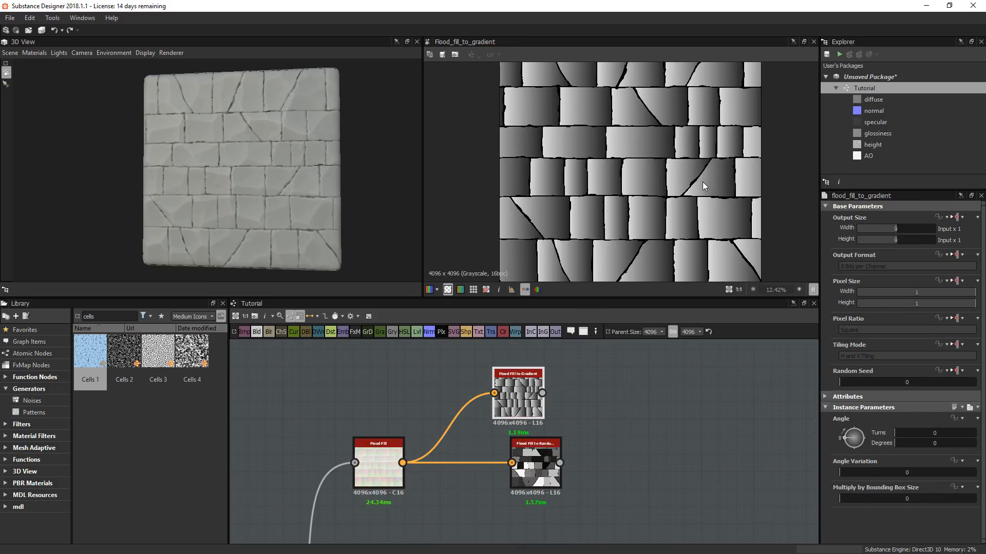
- Set the Flood Fill to Gradient's Angle Variation to 1 and inspect the gradients on individual bricks
scroll(704, 185, down, 1)
drag(910, 473, 975, 473)
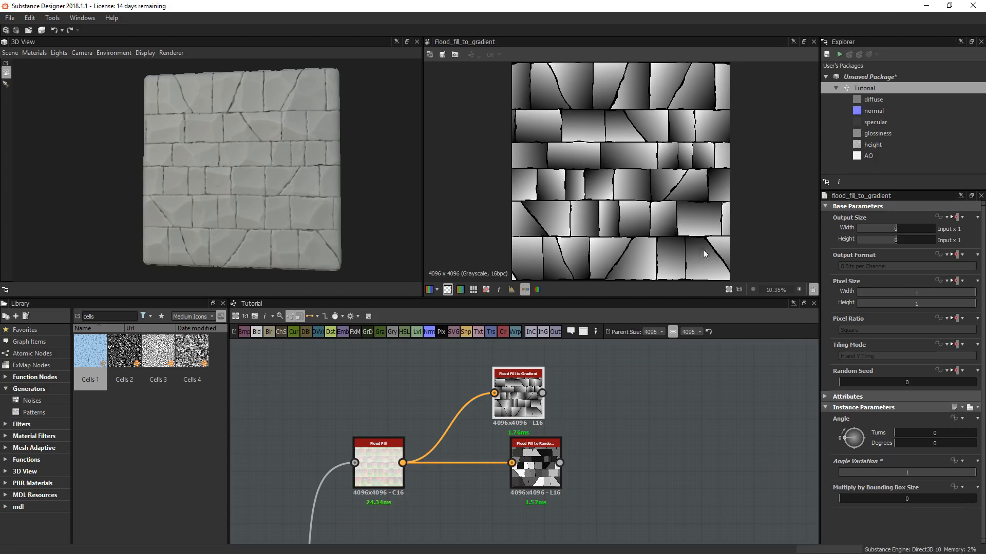
scroll(560, 258, up, 8)
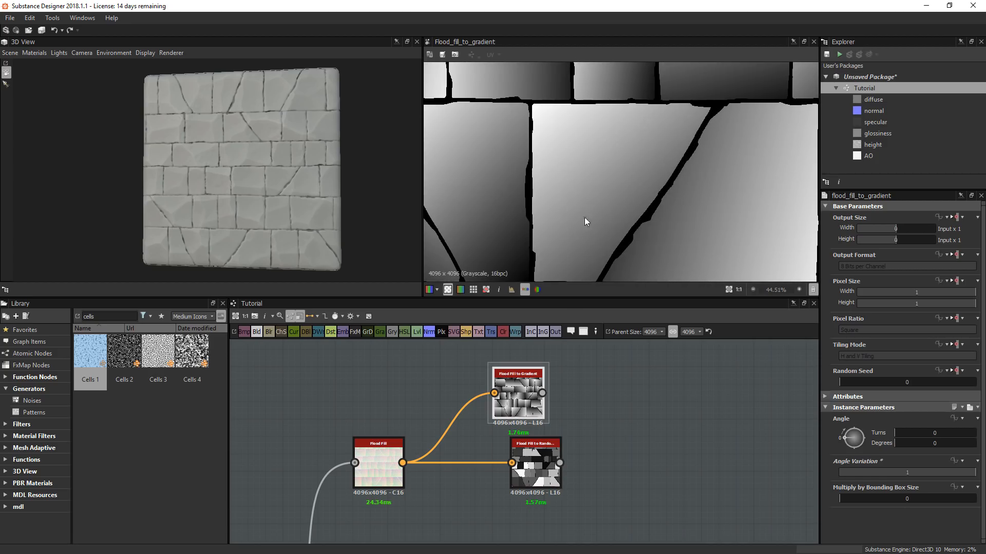
scroll(667, 162, down, 5)
middle_drag(659, 156, 611, 200)
- Spread the Flood Fill to Gradient and Random Grayscale nodes apart and inspect the random grayscale map
drag(520, 397, 546, 371)
drag(533, 467, 541, 494)
double_click(538, 485)
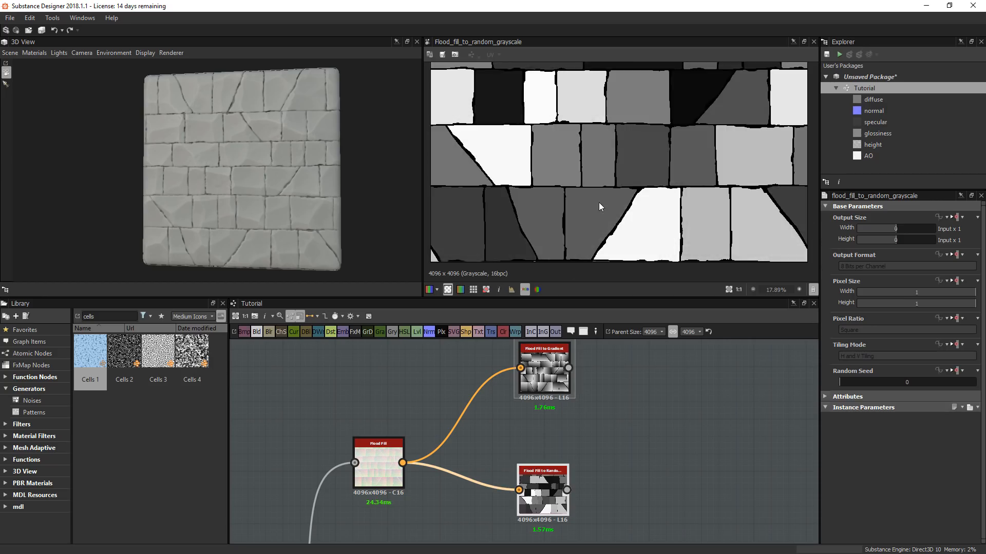
middle_drag(588, 259, 671, 183)
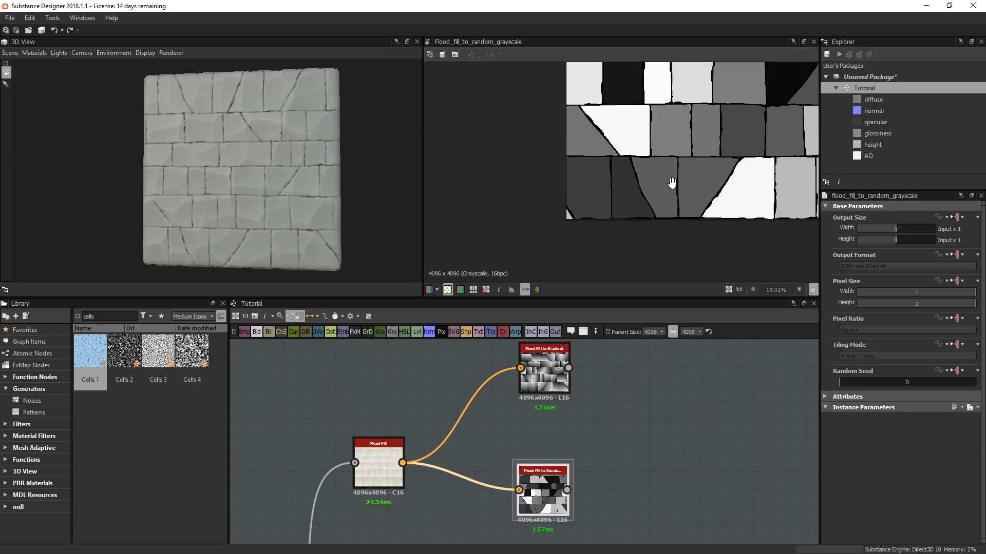
scroll(580, 217, up, 6)
scroll(540, 230, down, 6)
middle_drag(625, 216, 673, 223)
scroll(673, 223, down, 3)
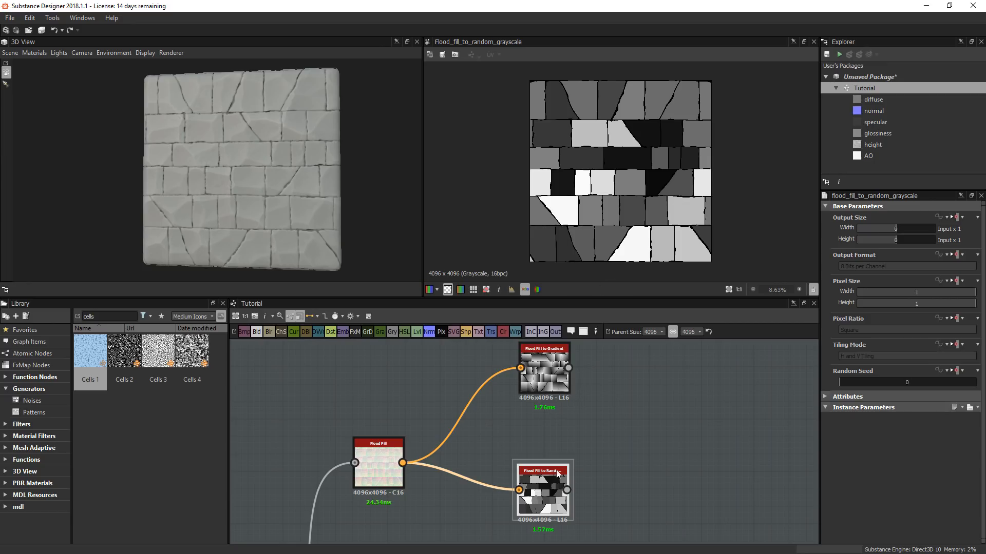
- Connect the first Directional Warp's output to the main input of the second Directional Warp
middle_drag(596, 403, 455, 401)
scroll(455, 401, down, 5)
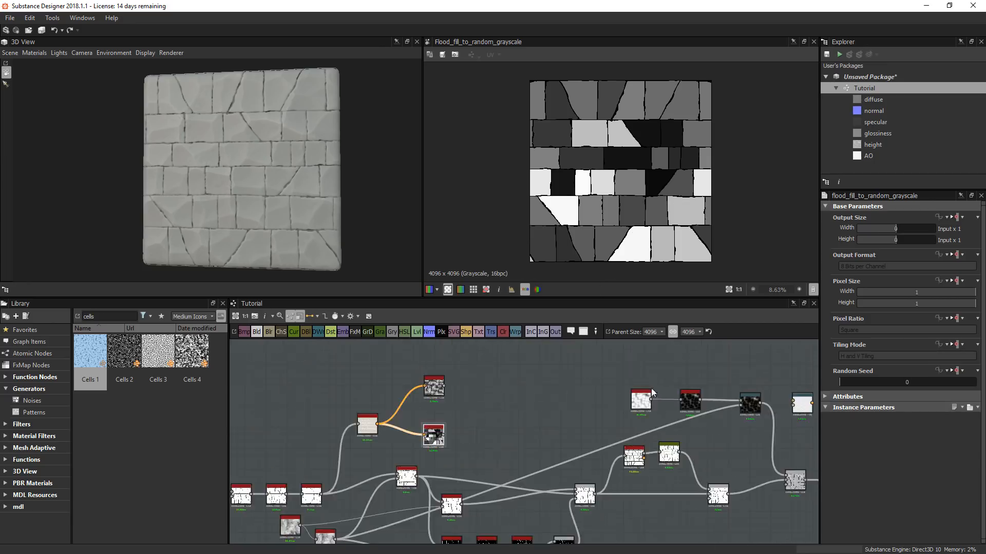
middle_drag(651, 393, 568, 388)
scroll(706, 411, up, 3)
drag(657, 391, 714, 387)
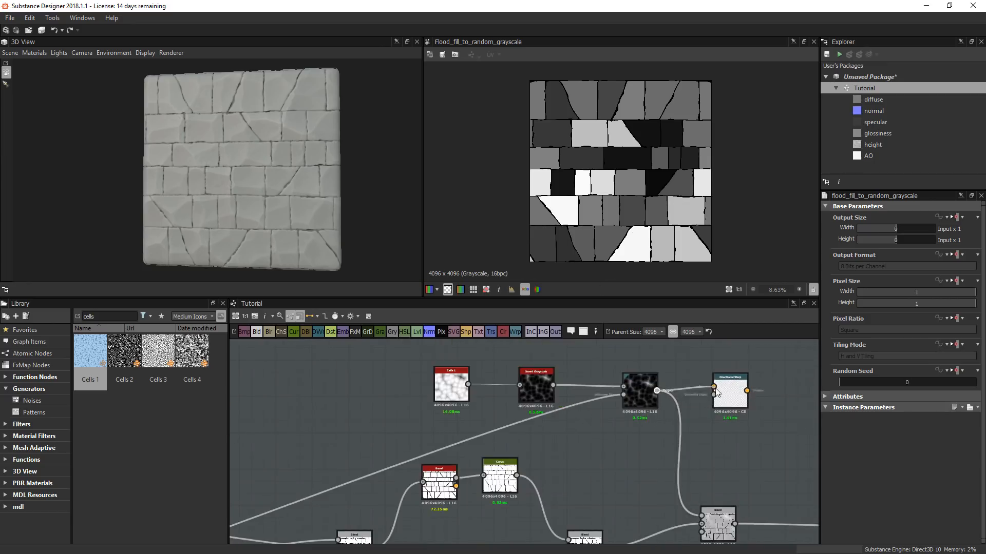
- Connect the Flood Fill to Random Grayscale output to the second Directional Warp's intensity input and preview the warped noise
middle_drag(444, 426, 497, 432)
scroll(497, 433, down, 4)
drag(337, 442, 629, 419)
double_click(631, 418)
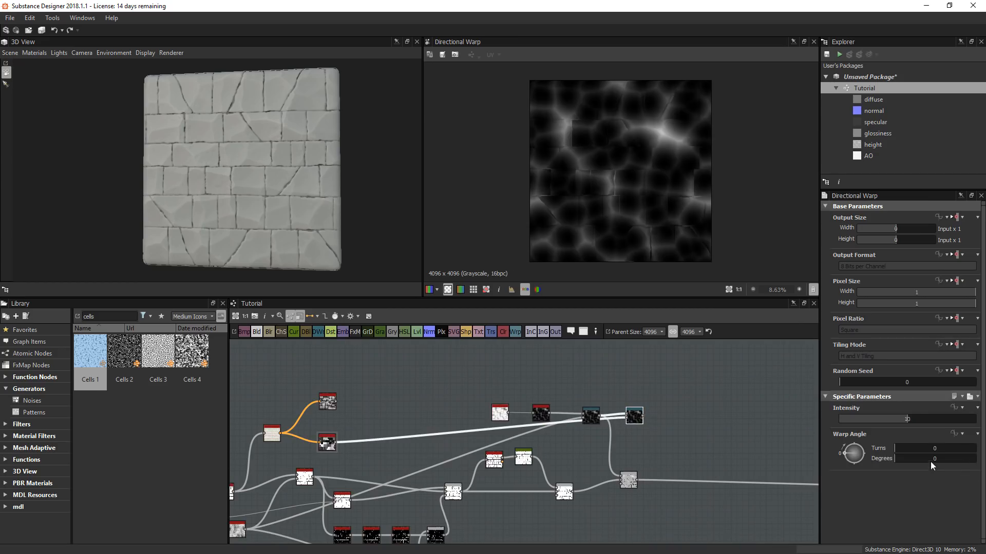
- Set the second Directional Warp's Intensity to 500
mouse_move(950, 420)
mouse_down()
mouse_move(958, 419)
mouse_move(931, 414)
mouse_up()
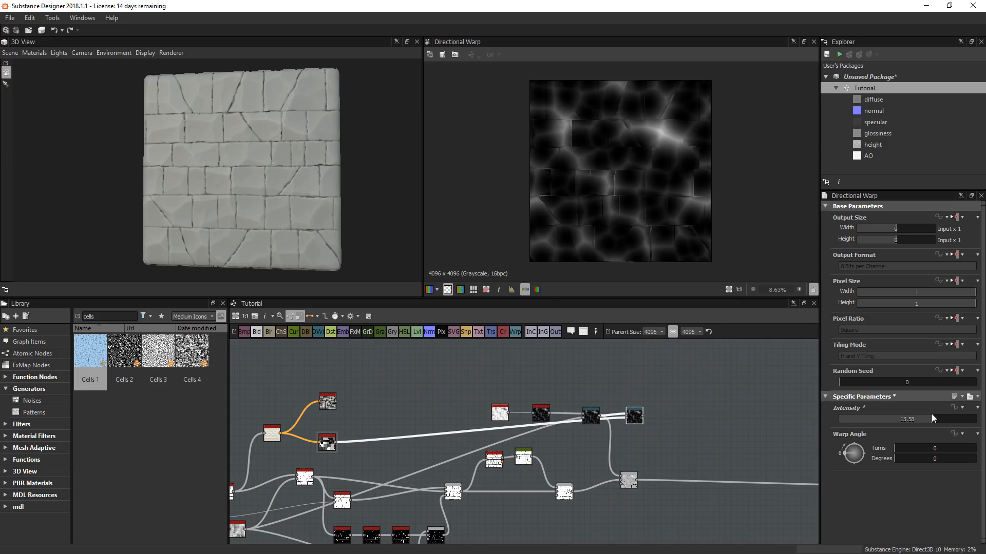
click(932, 416)
text(500)
key(Return)
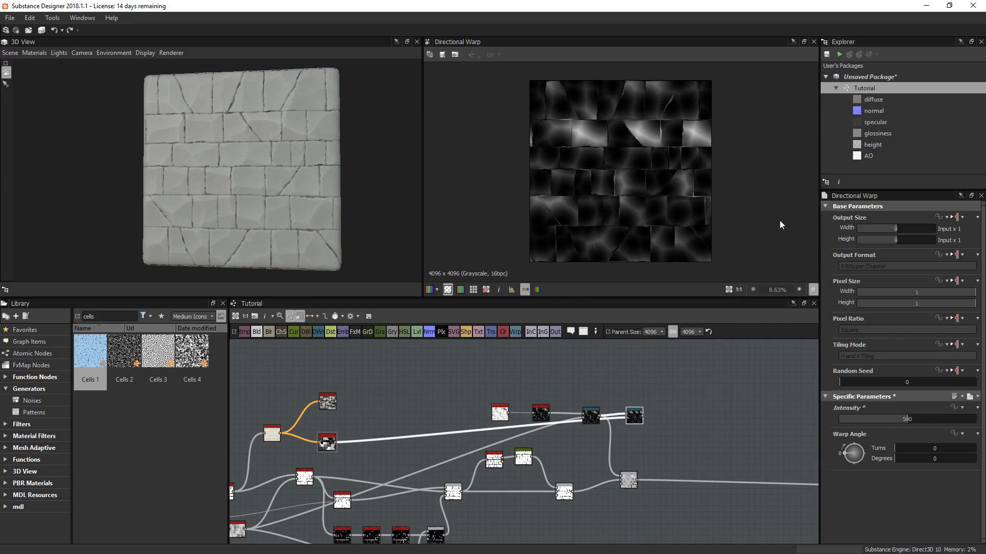
- Examine the second Directional Warp's result around the brick gaps and compare it with the Histogram Scan brick mask
scroll(673, 172, up, 4)
scroll(606, 136, up, 7)
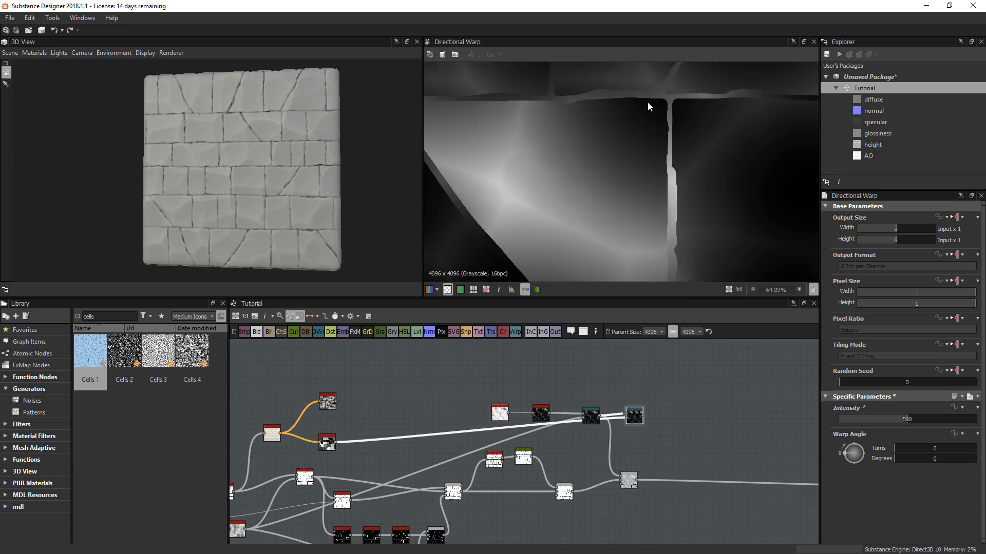
scroll(268, 423, up, 2)
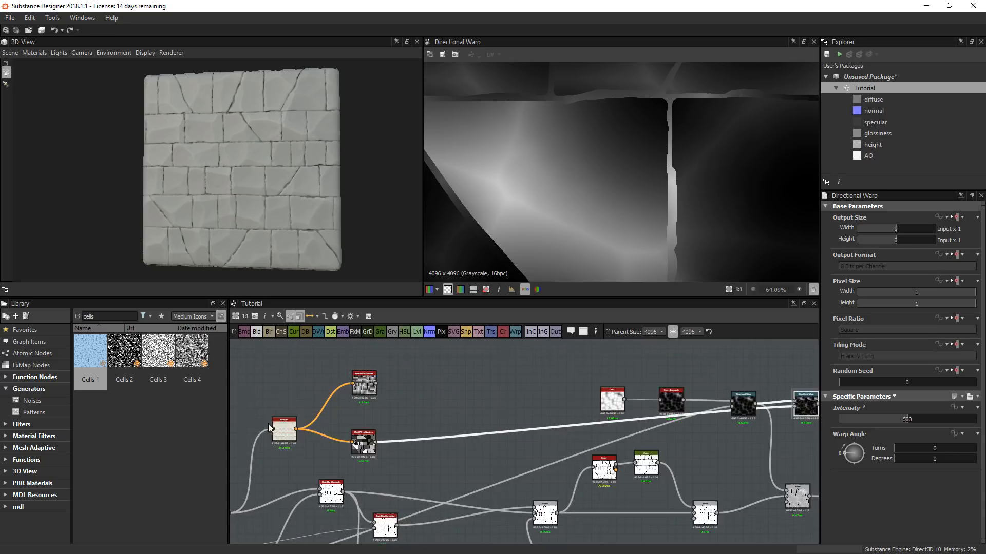
scroll(397, 458, up, 3)
double_click(367, 477)
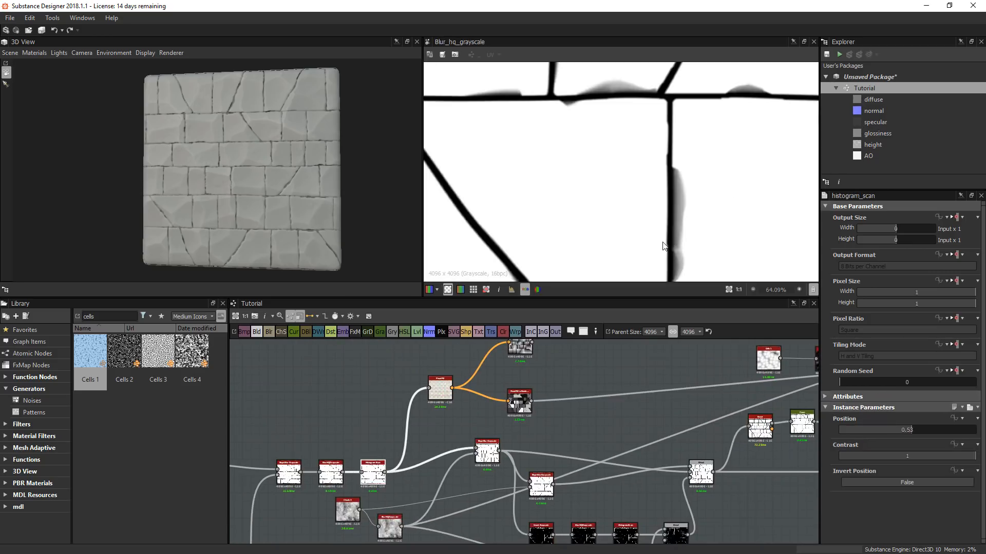
middle_drag(499, 426, 219, 462)
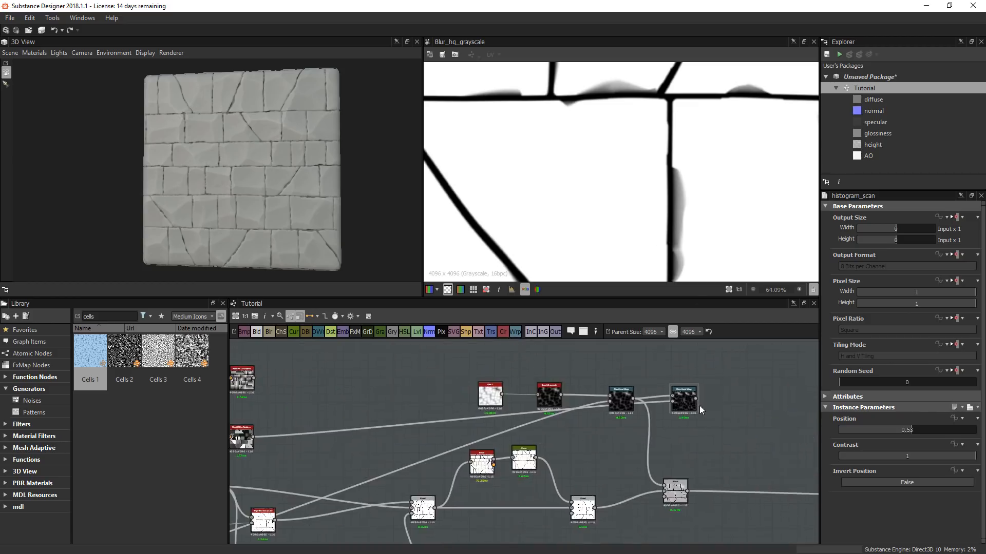
scroll(700, 406, up, 2)
double_click(678, 400)
scroll(673, 180, down, 1)
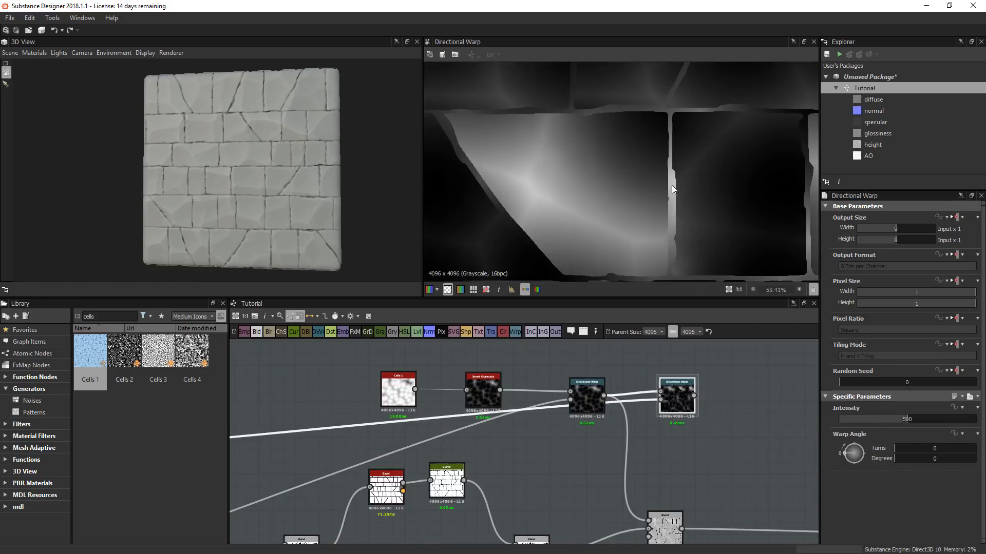
- Set the second Directional Warp's Warp Angle to 194 degrees (0.54 turns) and check the warped pattern
drag(917, 456, 938, 457)
scroll(664, 163, down, 3)
scroll(664, 167, down, 3)
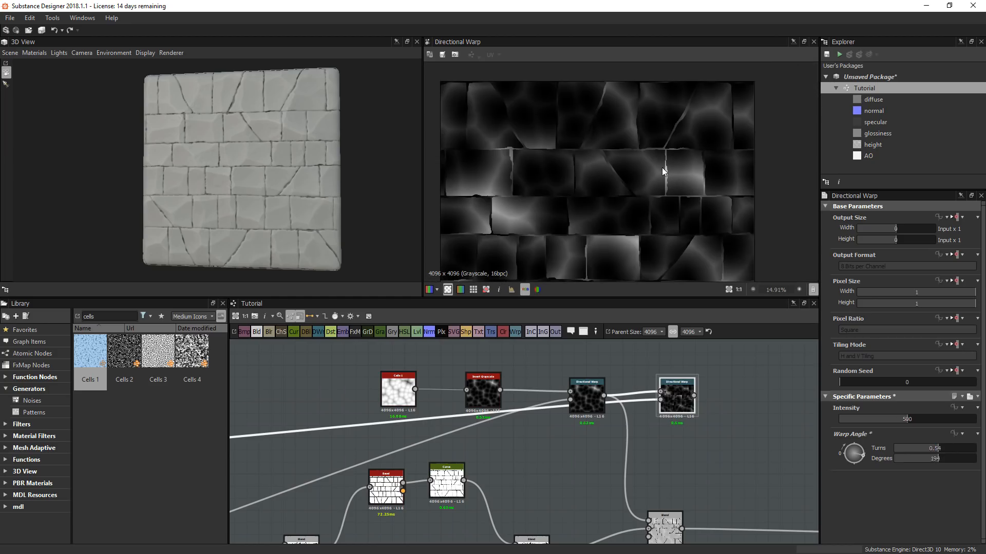
- Move the Min (Darken) Blend node farther along the graph and connect the second Directional Warp's output to its foreground input
middle_drag(660, 445, 611, 472)
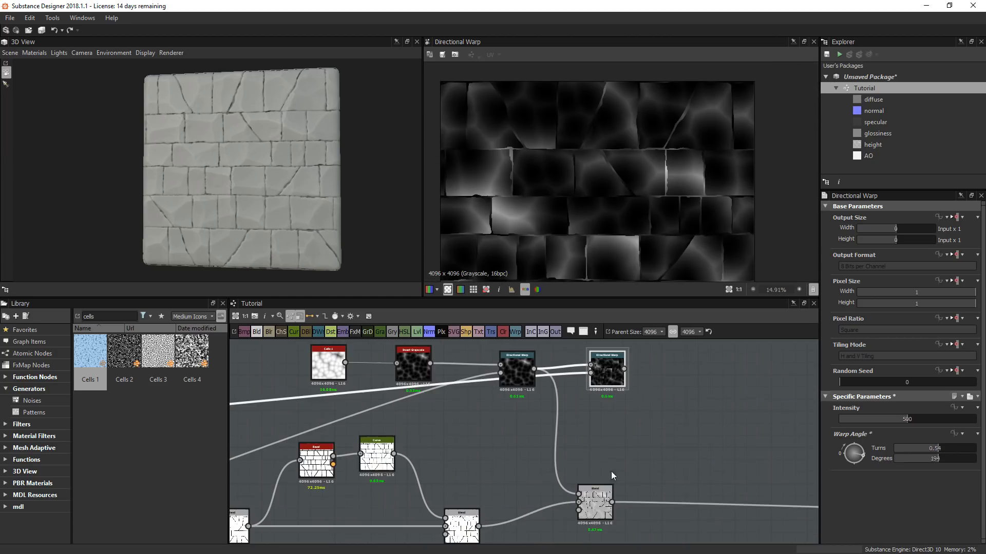
click(596, 511)
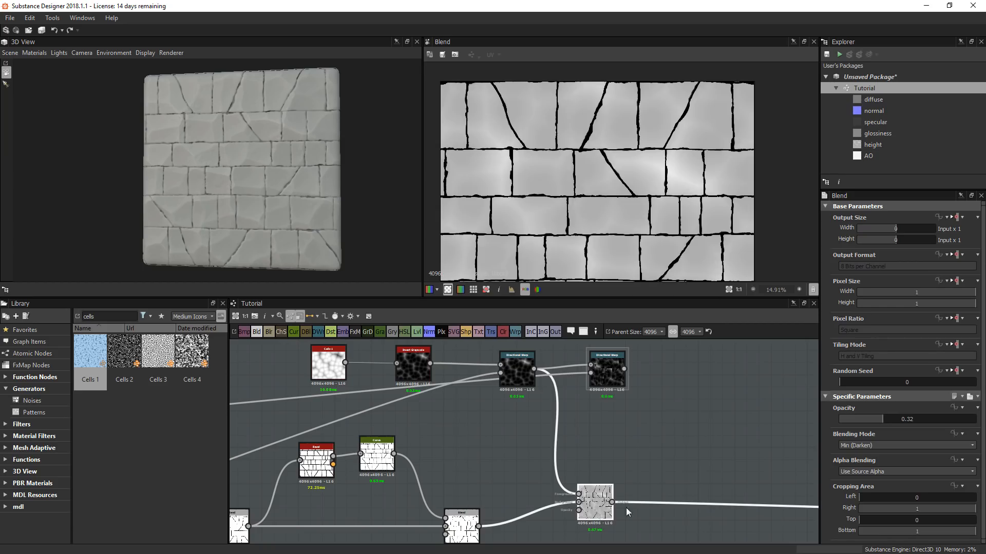
drag(597, 510, 692, 503)
drag(624, 368, 677, 494)
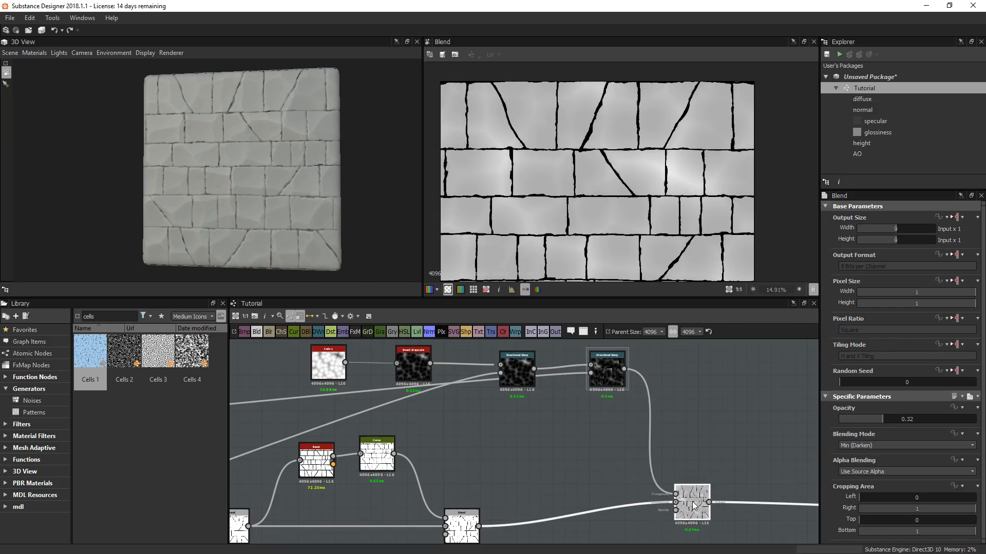
click(689, 485)
- Inspect the Blend result's brick joints and the 3D wall up close, and preview the second Directional Warp again
scroll(618, 209, up, 10)
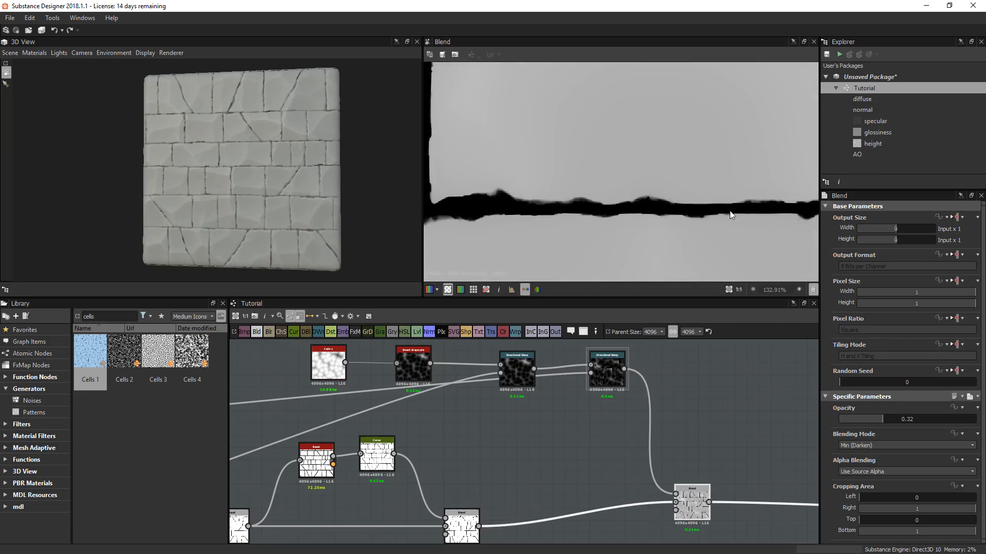
middle_drag(740, 202, 559, 218)
middle_drag(691, 242, 596, 236)
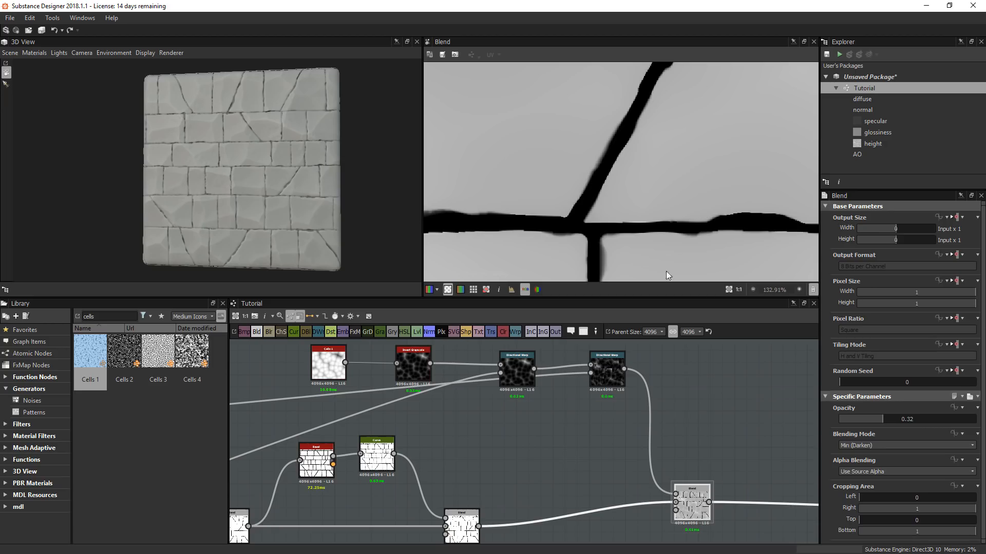
scroll(648, 226, down, 4)
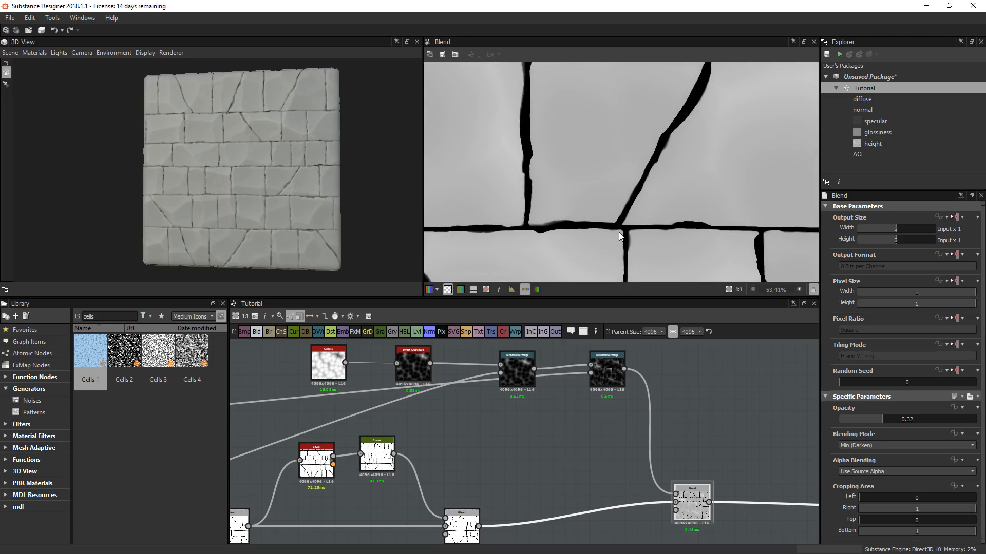
scroll(618, 232, down, 5)
scroll(299, 199, up, 6)
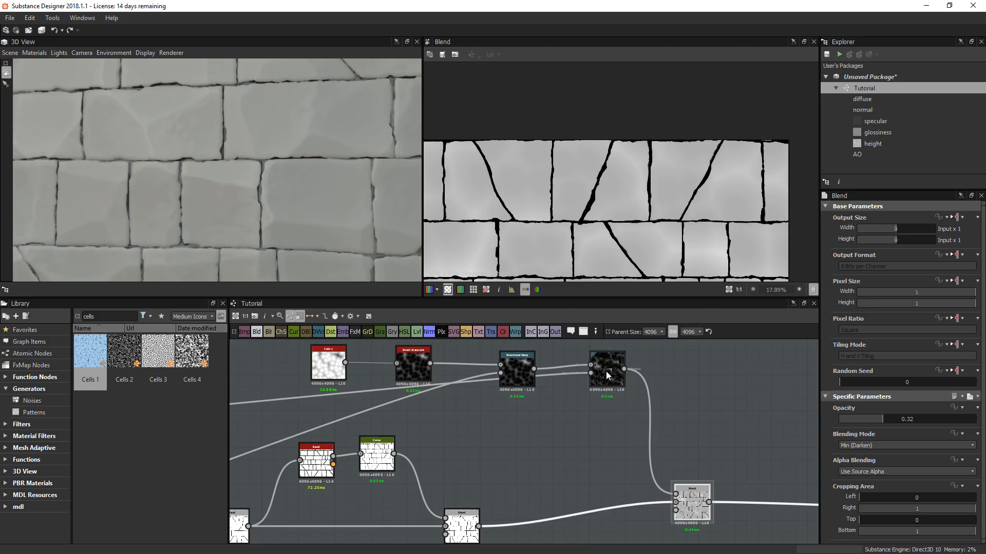
drag(608, 374, 584, 373)
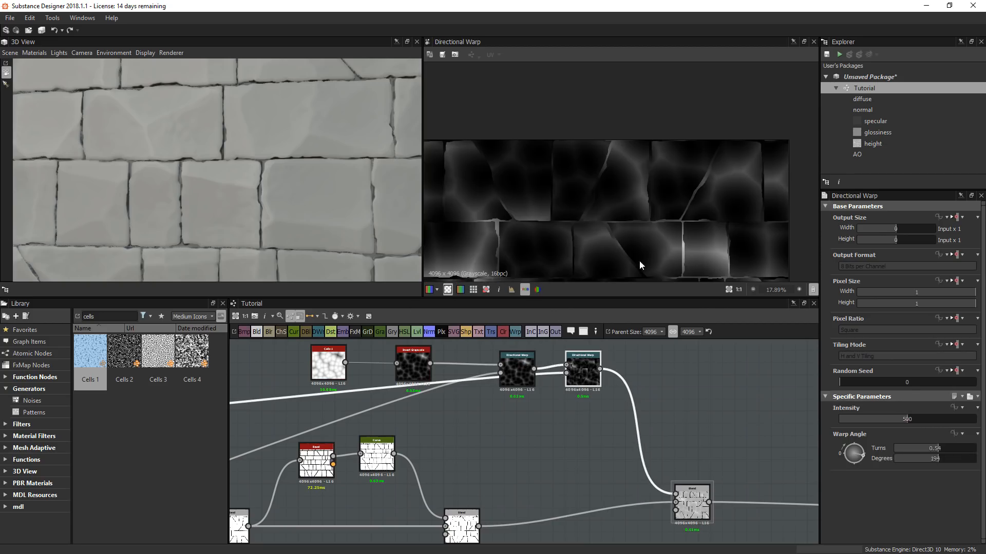
- Preview the Flood Fill to Random Grayscale map and add a Distance node beside it in the graph
middle_drag(374, 431, 681, 410)
middle_drag(393, 400, 565, 415)
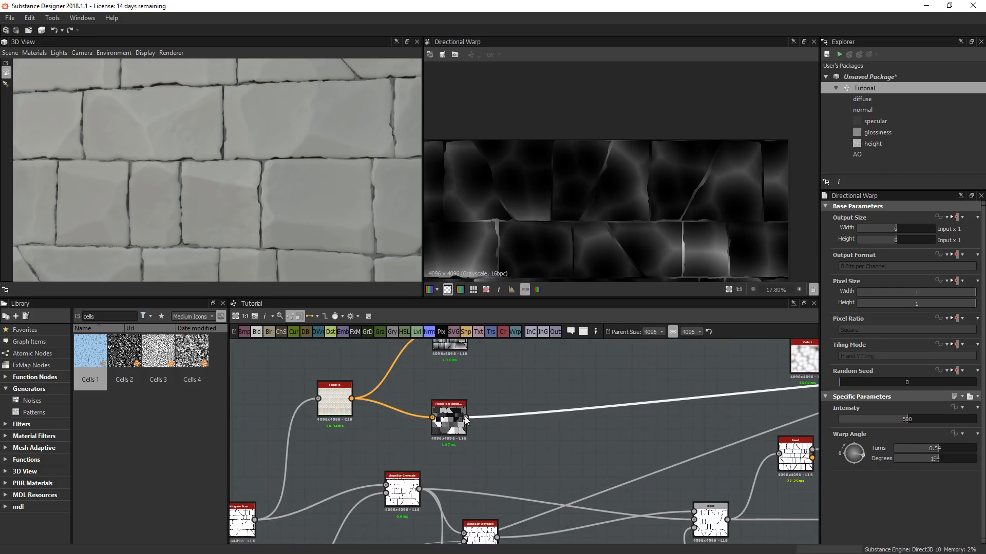
double_click(446, 417)
middle_drag(445, 417, 363, 448)
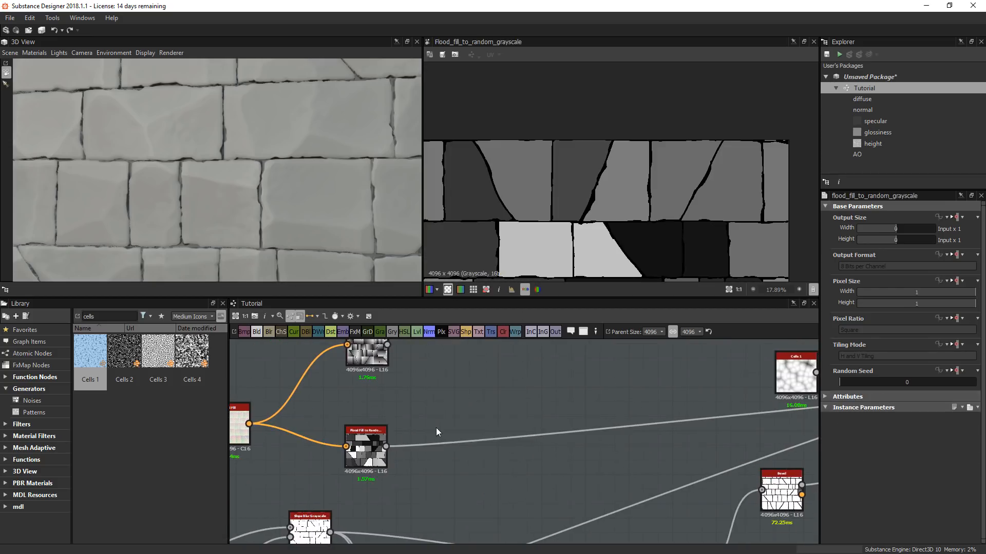
key(space)
text(dil)
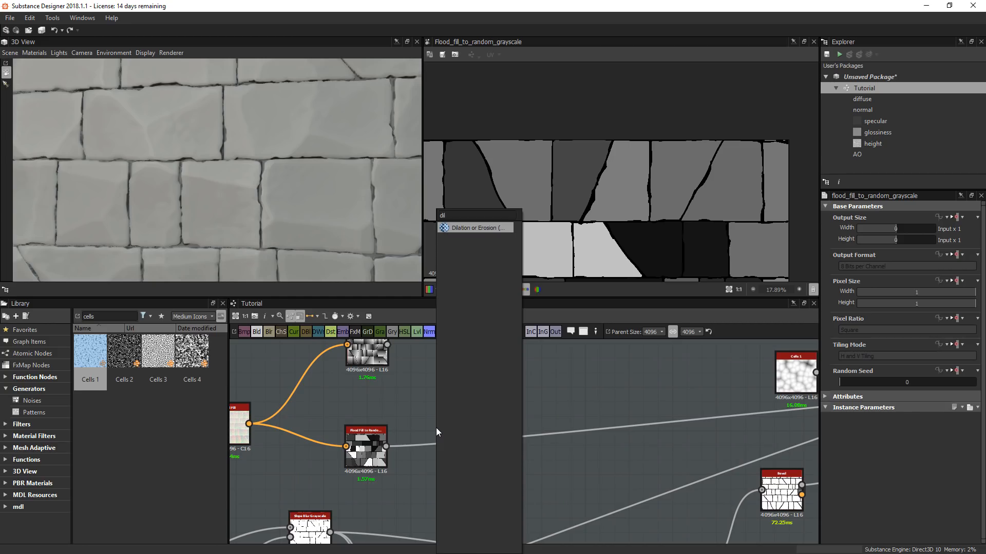
key(BackSpace)
text(s)
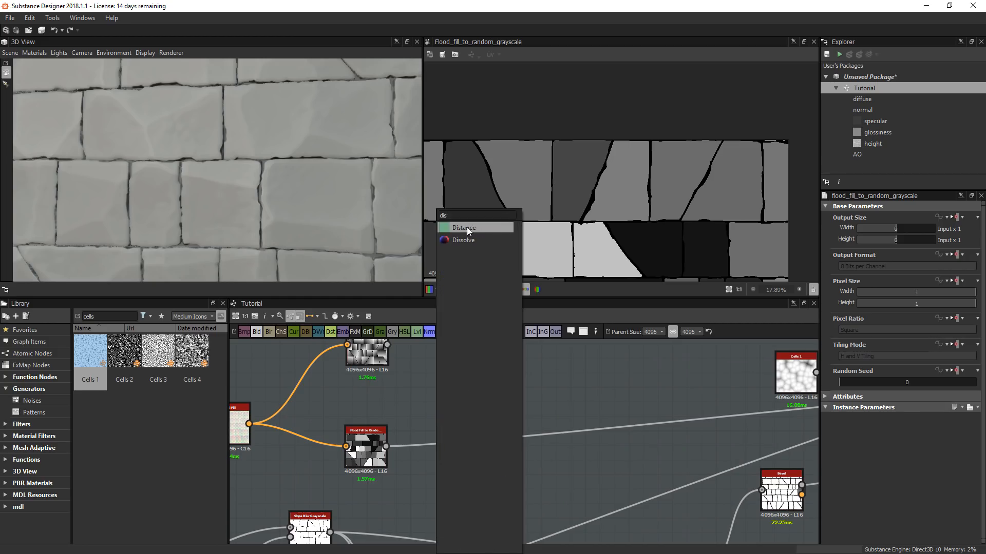
click(467, 226)
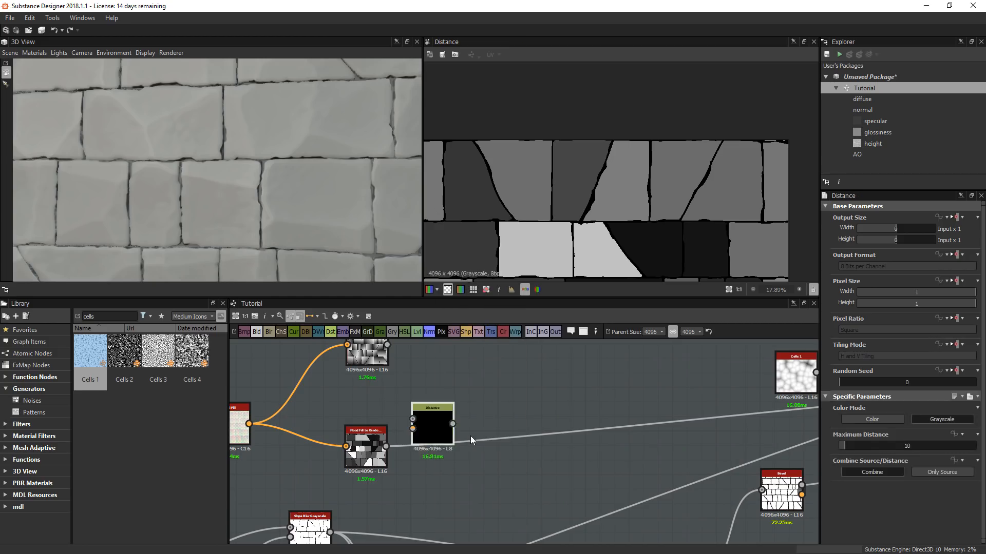
drag(470, 436, 513, 400)
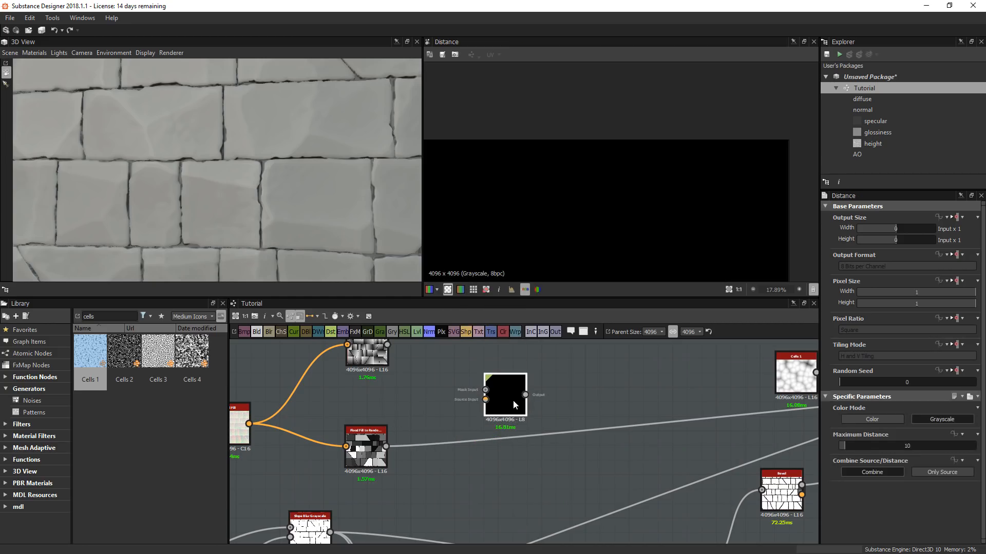
- Check the random grayscale map's gaps, connect it to the Distance node's source input and preview the Distance result
double_click(366, 454)
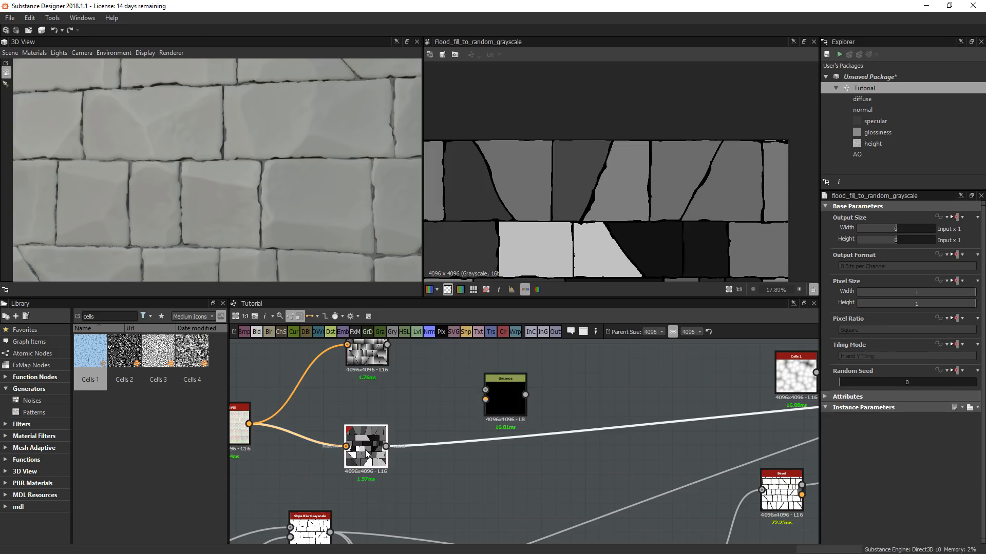
scroll(567, 196, down, 4)
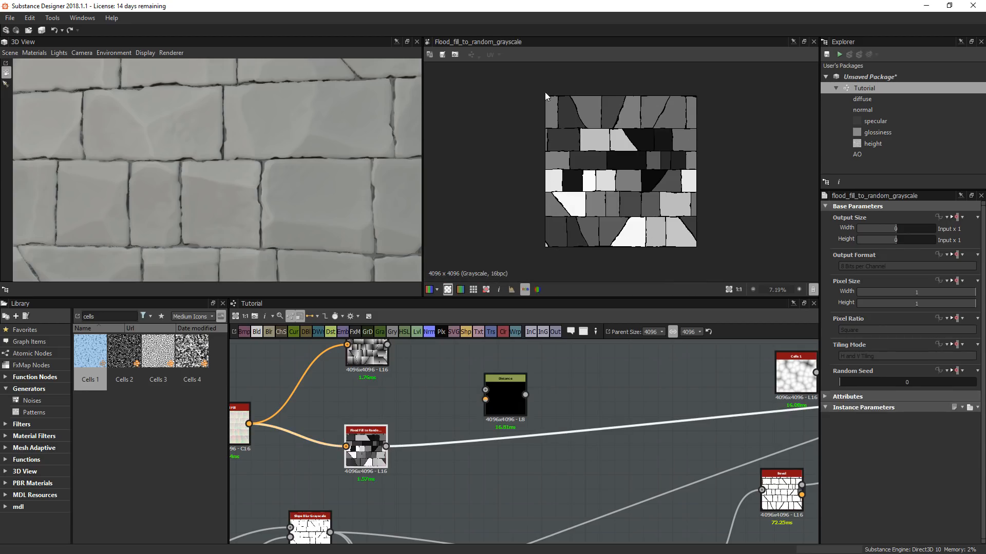
scroll(393, 444, up, 3)
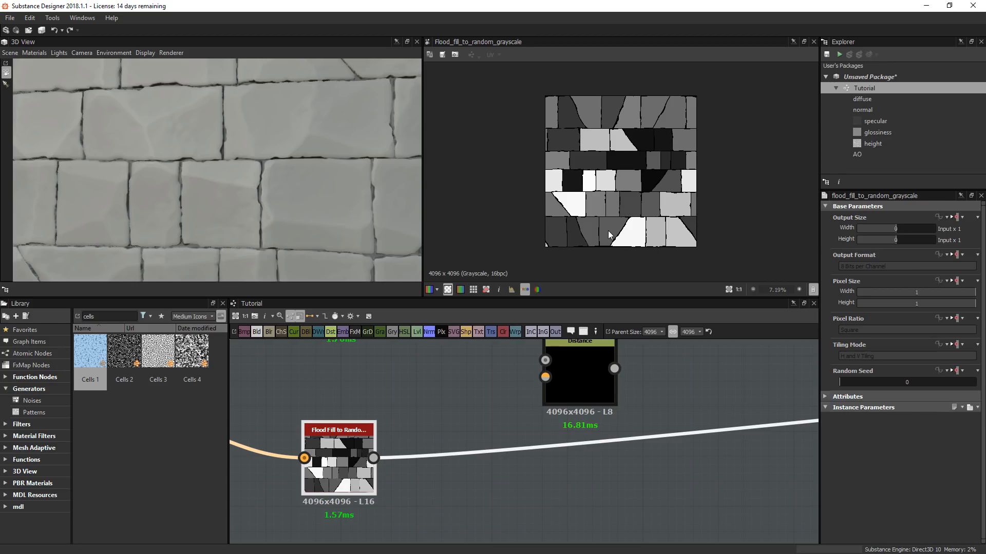
scroll(624, 179, up, 5)
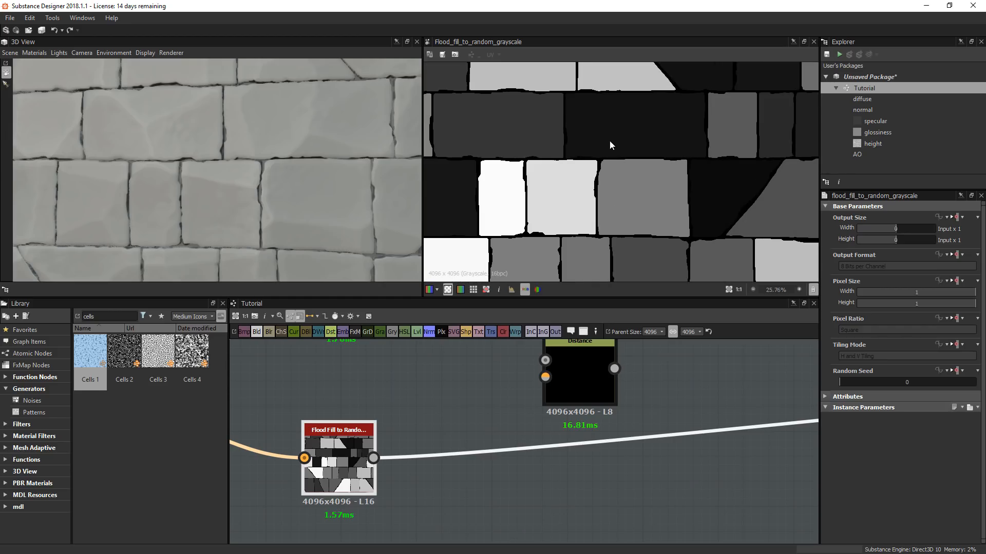
drag(373, 458, 624, 383)
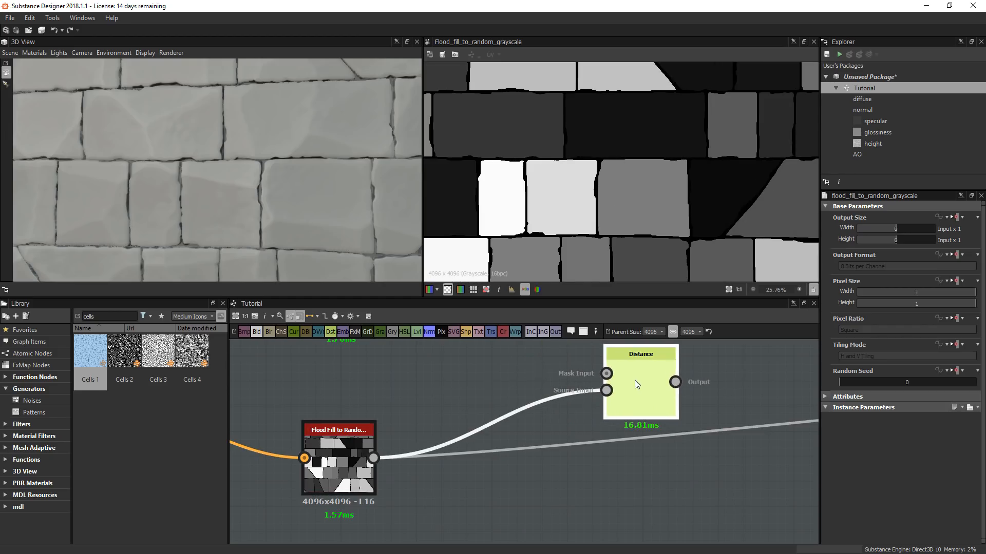
double_click(637, 384)
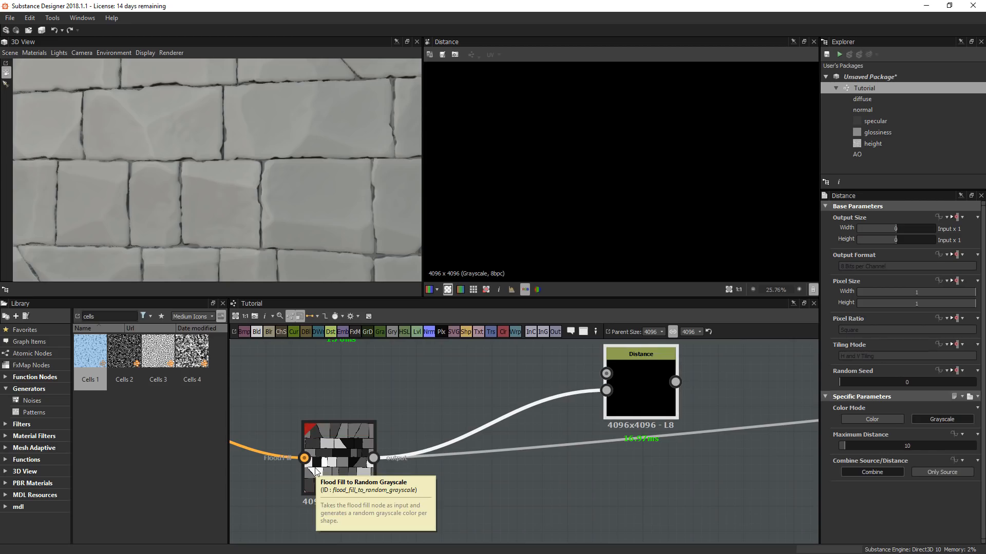
- Compare the existing brick mask with the random grayscale map, and add a Histogram Scan fed by Flood Fill to Random Grayscale
middle_drag(319, 456, 262, 520)
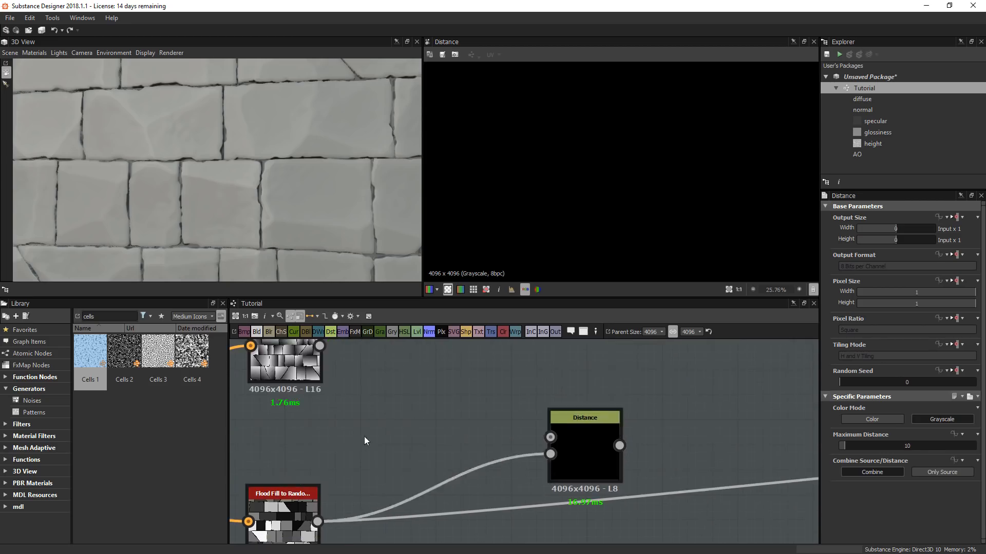
double_click(263, 520)
scroll(341, 445, down, 3)
middle_drag(340, 446, 446, 375)
double_click(257, 498)
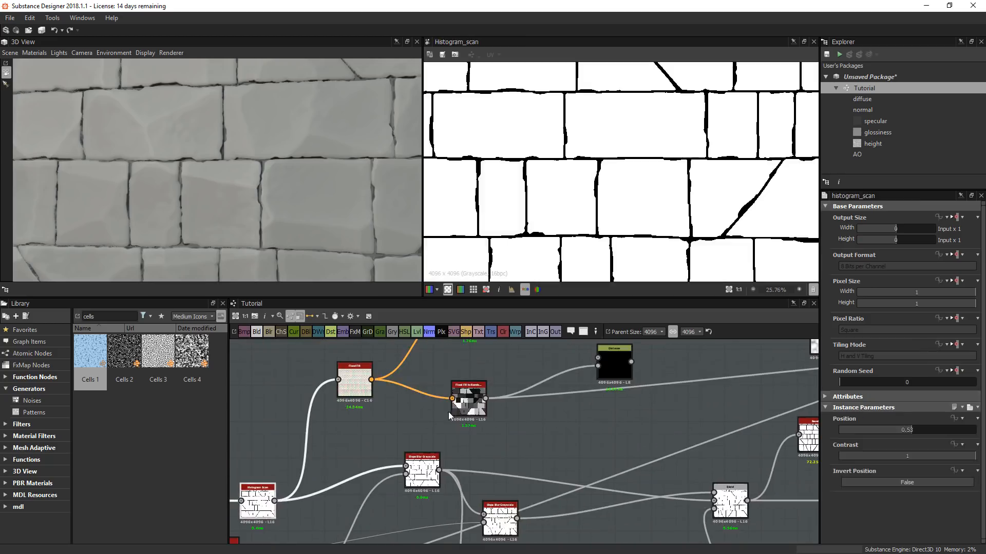
double_click(469, 402)
middle_drag(567, 395, 534, 431)
click(485, 386)
key(space)
text(his)
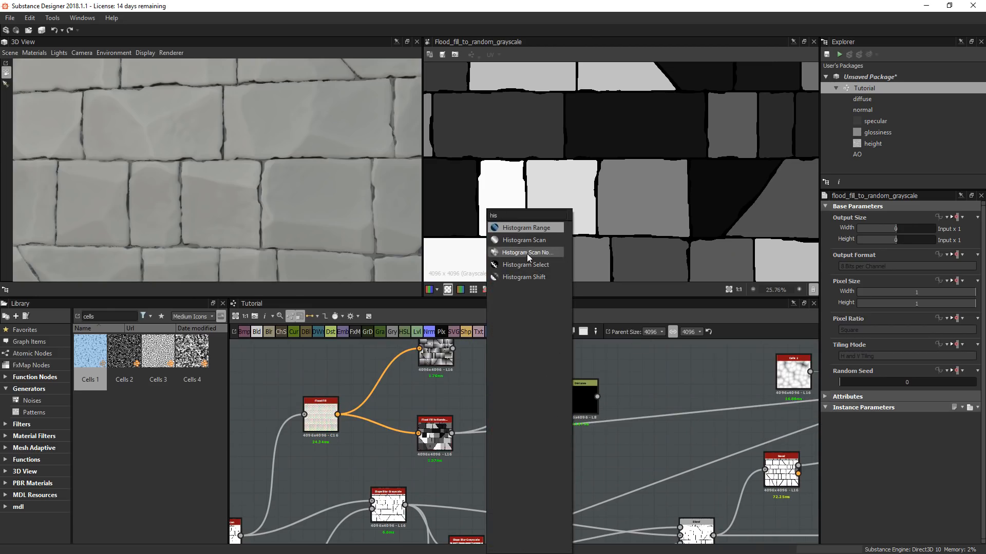
click(528, 241)
drag(474, 385, 472, 384)
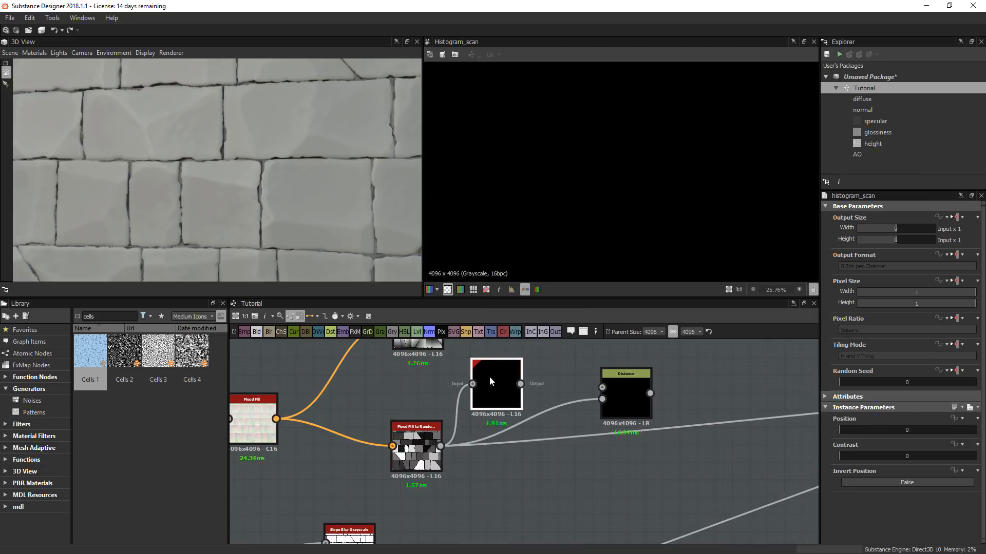
- Set the new Histogram Scan's Position to 1 and connect its output to the Distance node's mask input
click(884, 430)
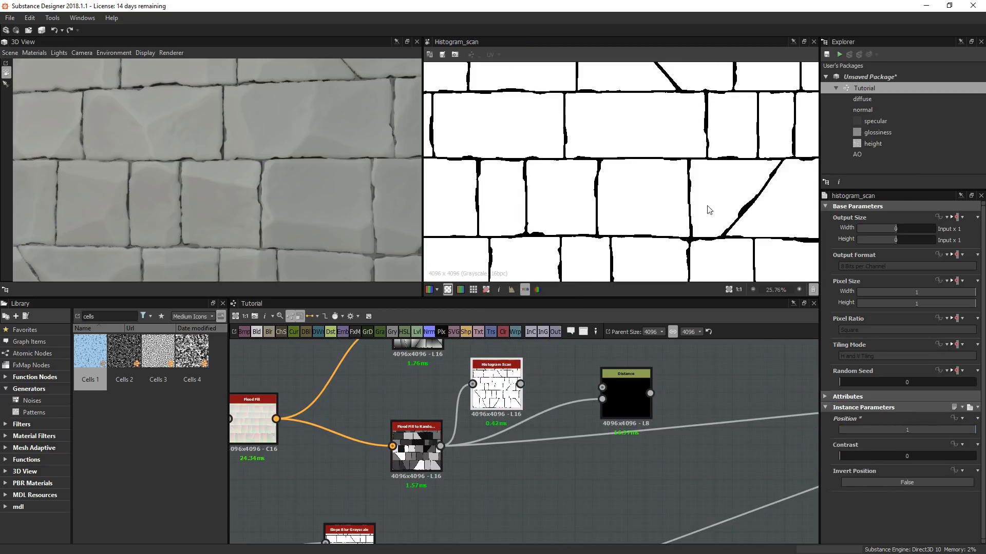
scroll(708, 209, up, 2)
scroll(713, 198, down, 2)
drag(522, 383, 629, 387)
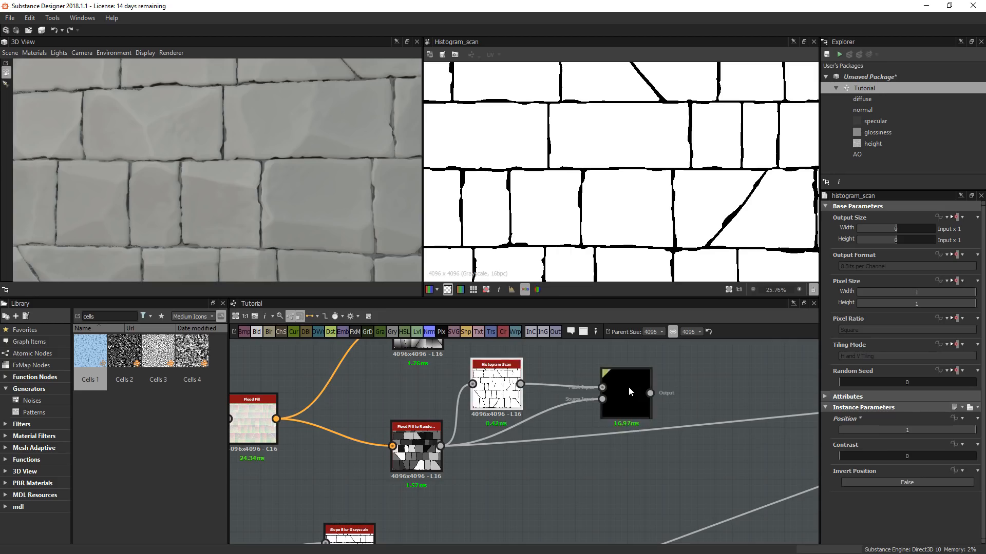
- Set the Distance node's Maximum Distance to 256 and Combine Source/Distance to Only Source, and inspect the filled brick gaps
double_click(627, 388)
drag(955, 444, 975, 446)
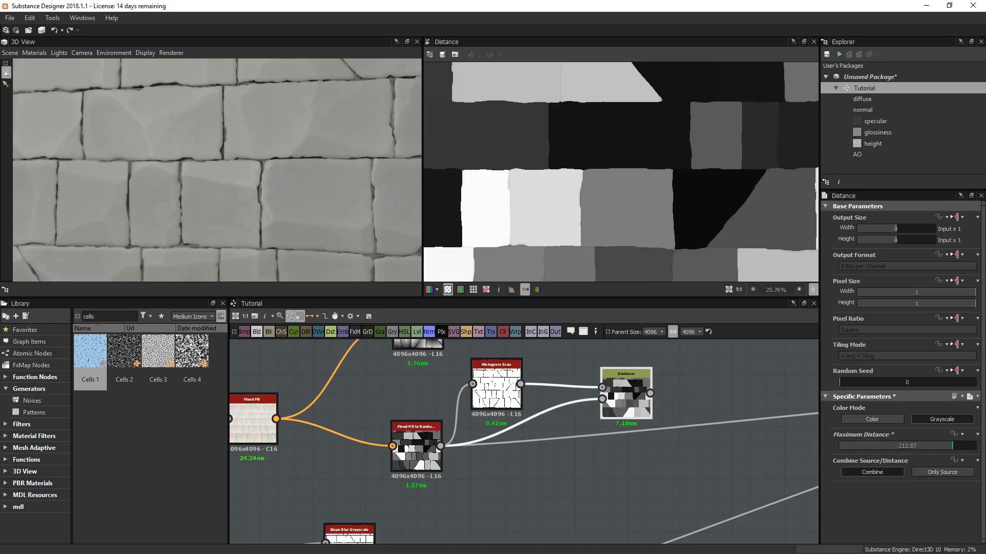
click(943, 472)
key(f)
scroll(609, 187, up, 7)
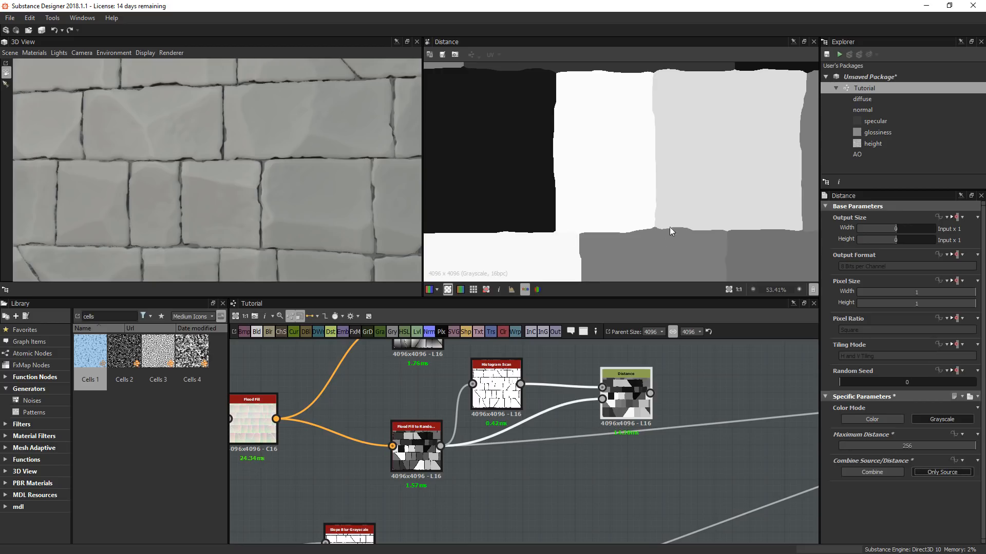
scroll(736, 225, up, 1)
middle_drag(735, 225, 562, 226)
scroll(432, 479, down, 3)
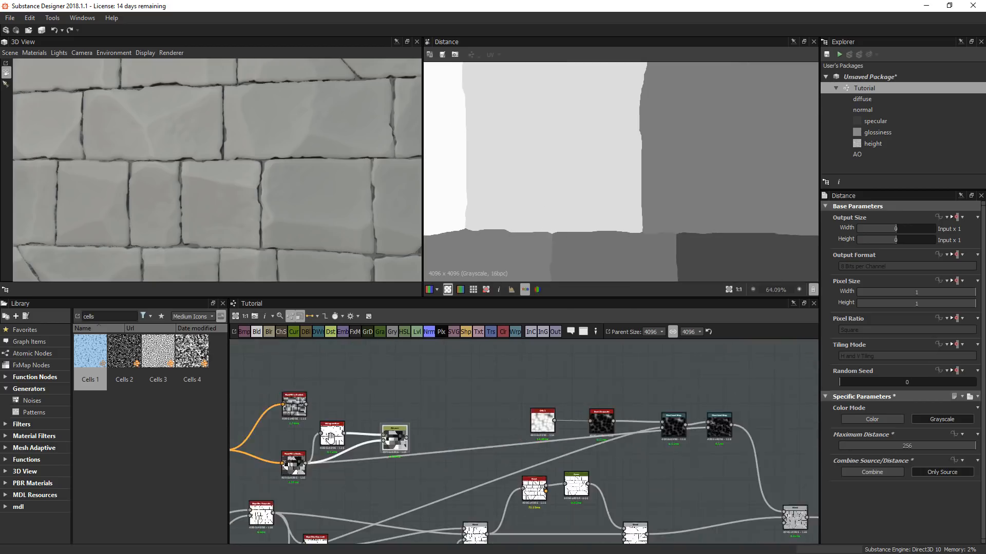
- Preview the second Directional Warp and the Blend it feeds, and examine the chiselled surfaces near the brick gaps
middle_drag(556, 450, 458, 443)
double_click(623, 421)
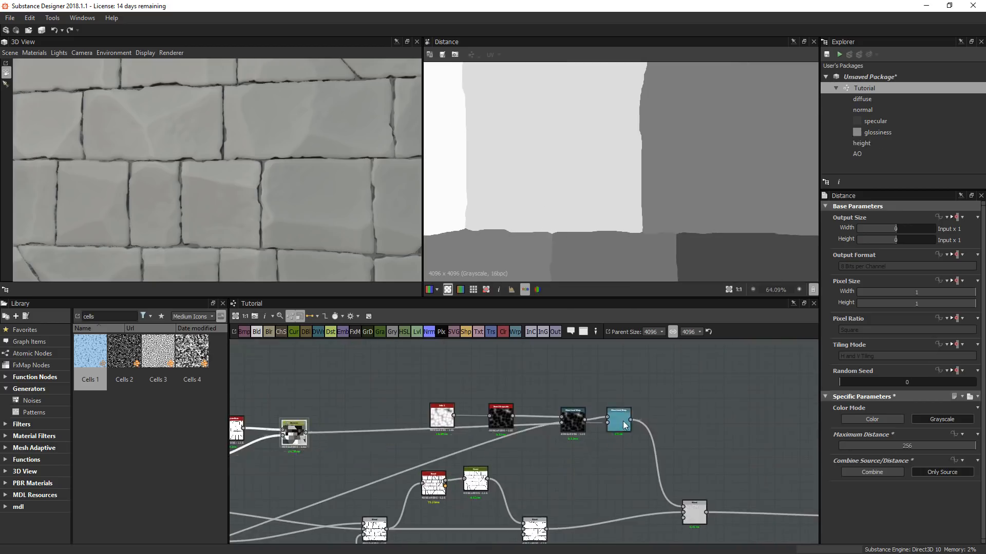
scroll(683, 200, down, 7)
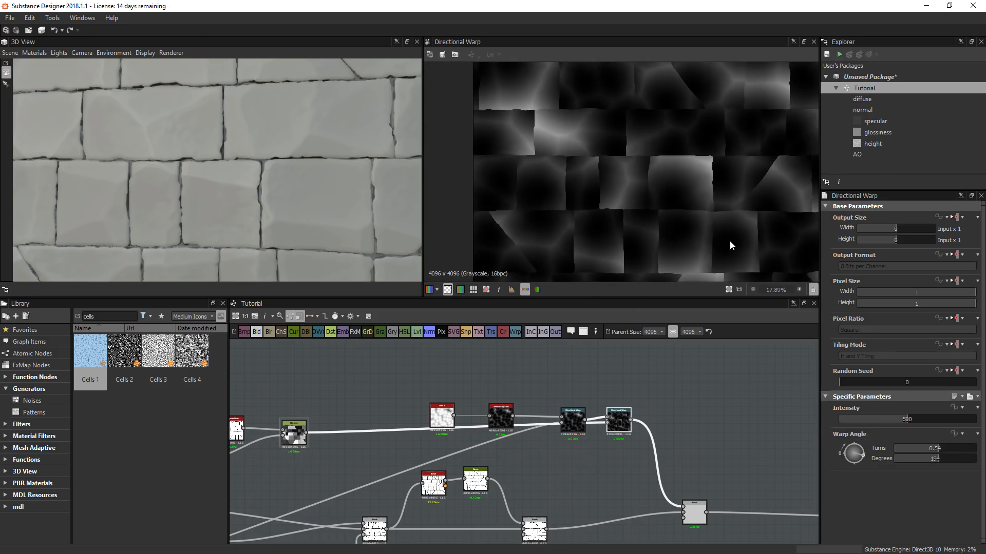
scroll(716, 150, up, 10)
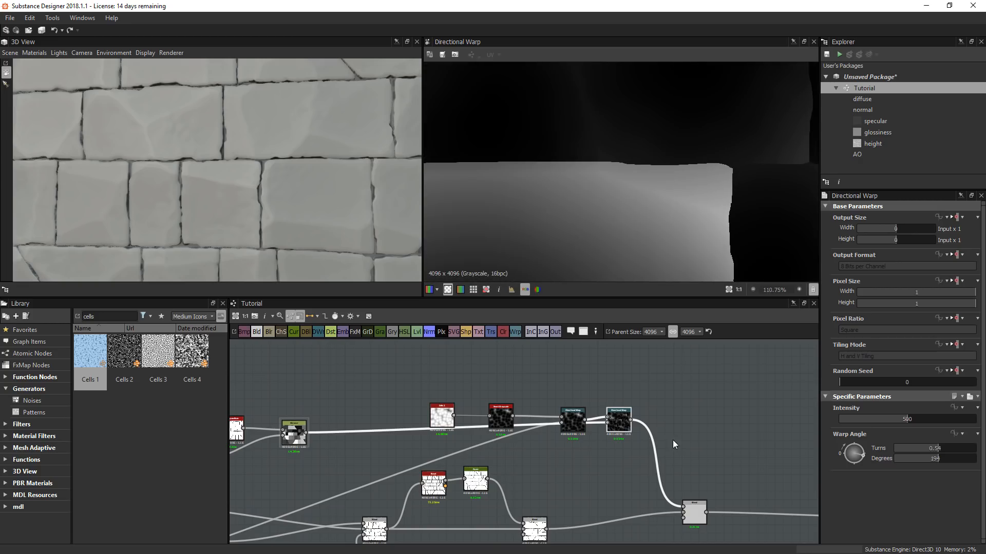
double_click(695, 512)
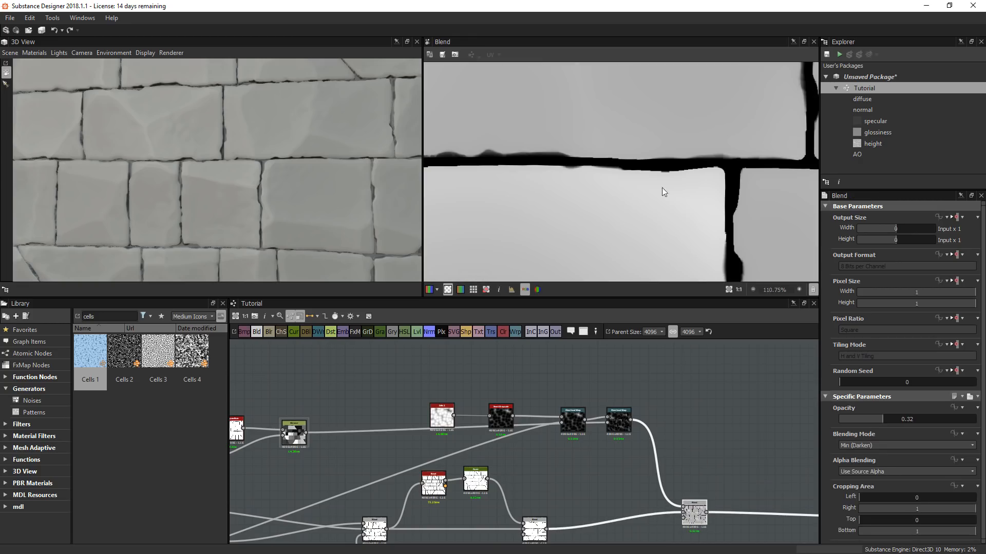
scroll(315, 204, down, 3)
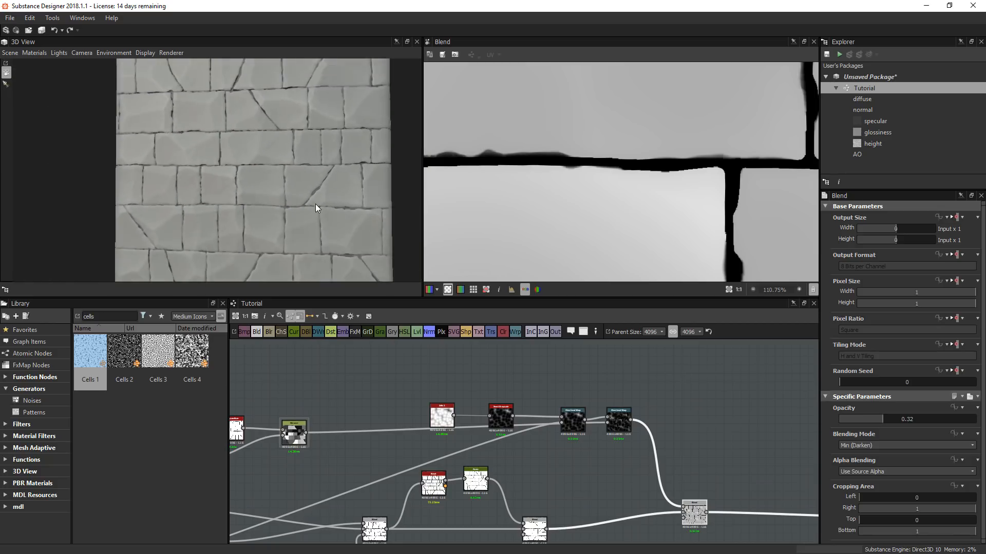
scroll(611, 450, down, 2)
- Move the Cells 1, Invert Grayscale and both Directional Warp nodes closer to the Distance node
middle_drag(578, 448, 611, 440)
drag(468, 374, 549, 385)
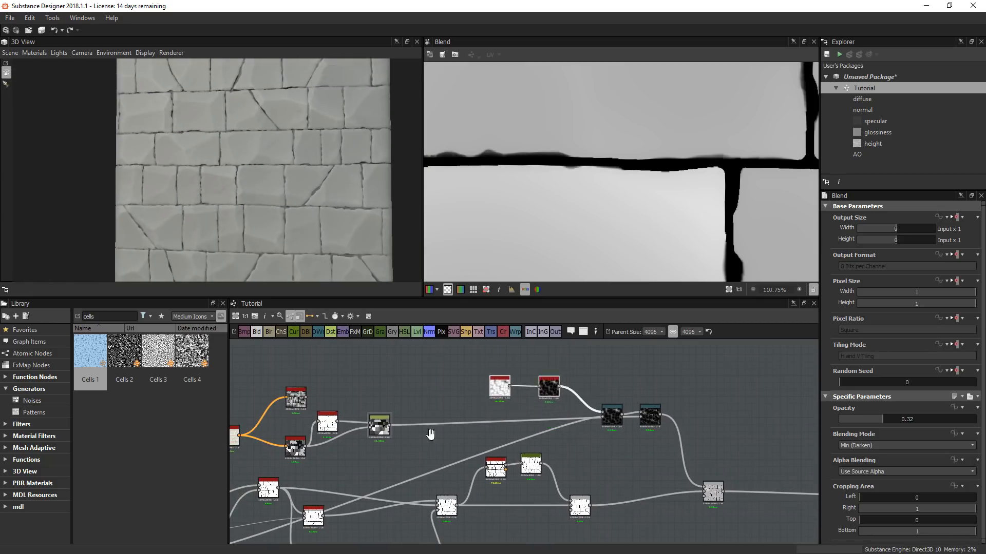
middle_drag(380, 443, 529, 424)
middle_drag(625, 403, 554, 380)
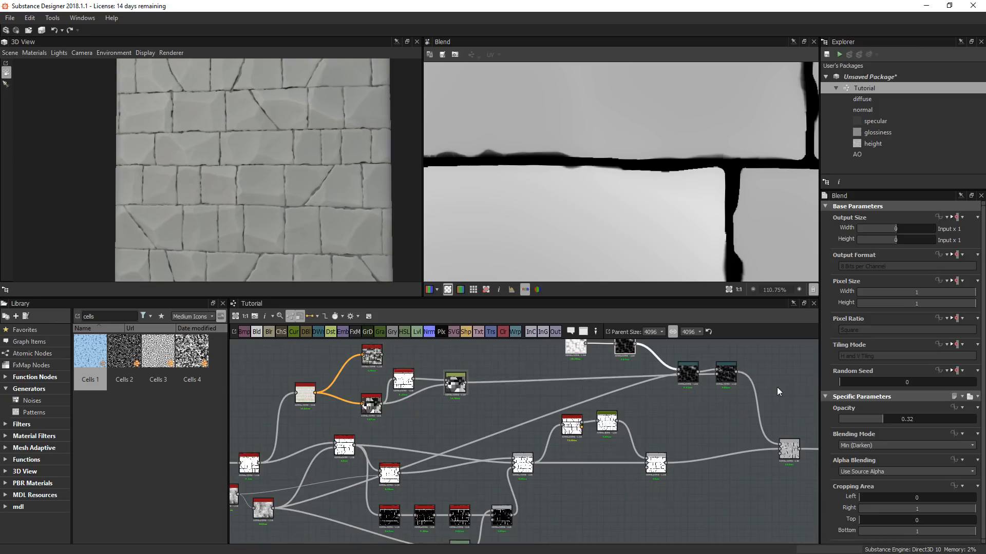
middle_drag(745, 415, 733, 451)
drag(725, 446, 527, 341)
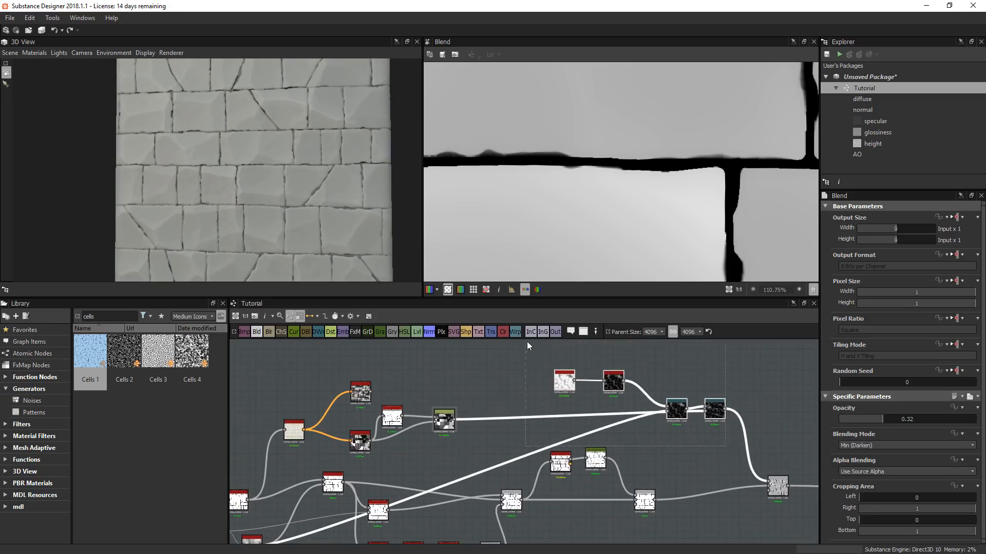
drag(715, 416, 607, 421)
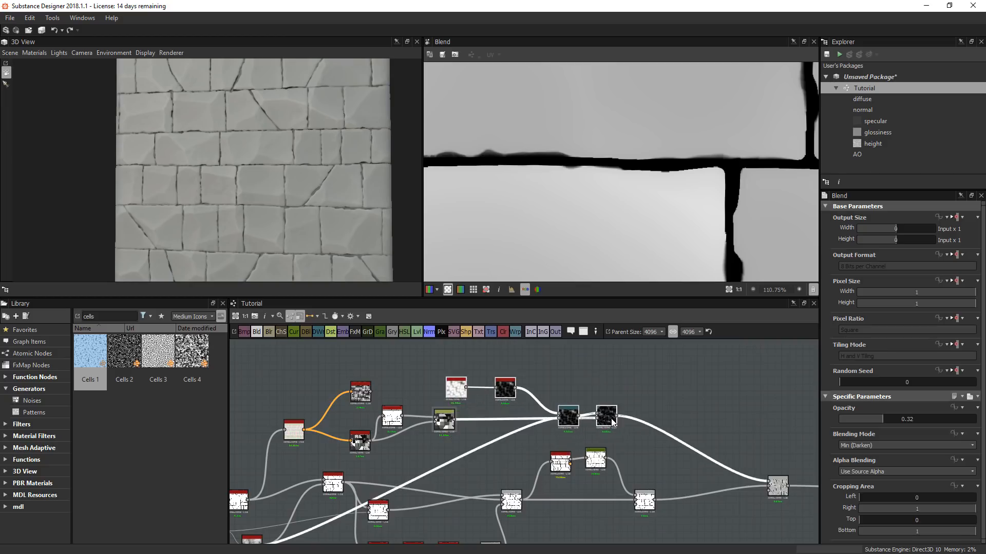
- Set the opacity of the Blend that combines the warped noise with the bricks to 0.2 and inspect the wall
middle_drag(742, 489, 601, 442)
scroll(602, 447, up, 3)
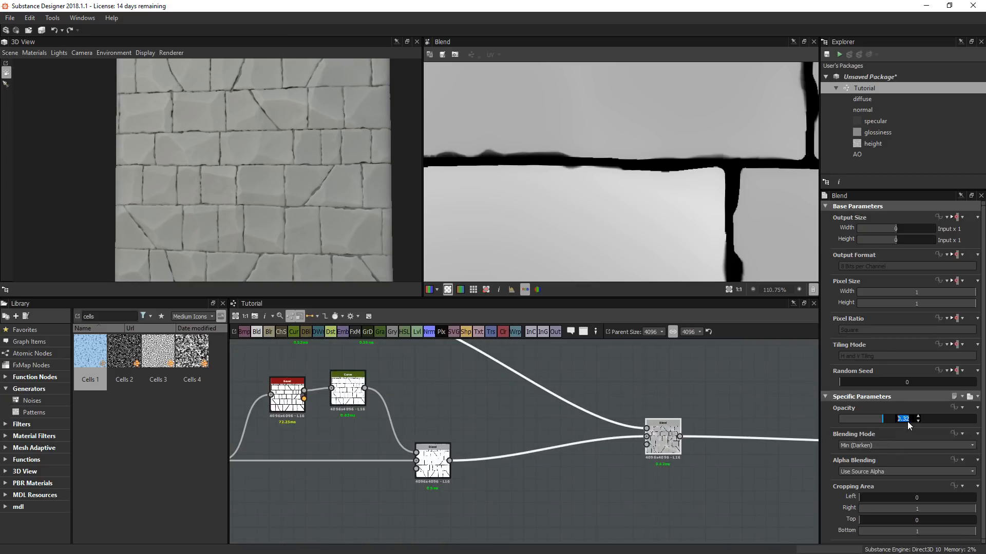
text(0.2)
key(Return)
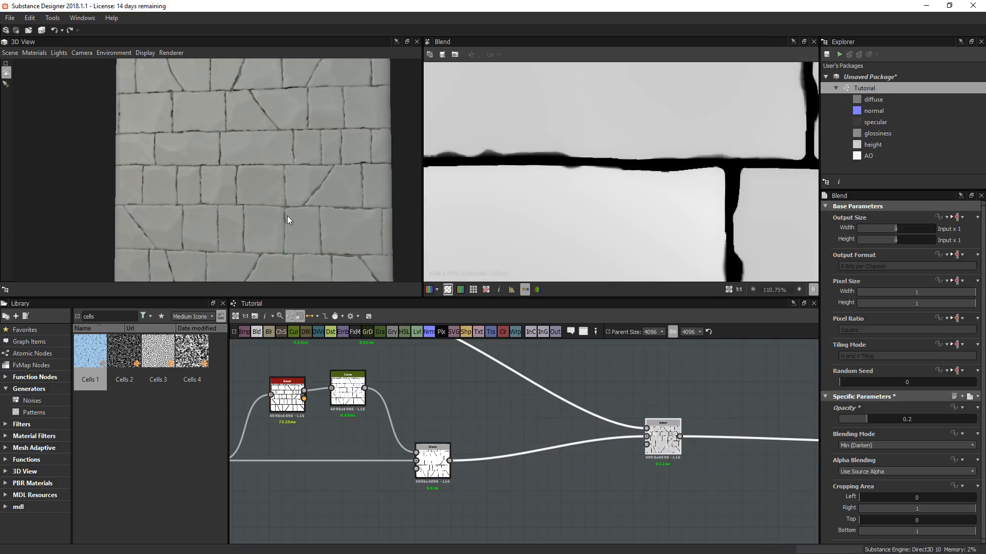
drag(287, 217, 278, 236)
scroll(303, 354, up, 3)
- Preview the first Directional Warp and the 0.2-opacity Blend, and examine the brick surfaces up close
middle_drag(303, 354, 393, 406)
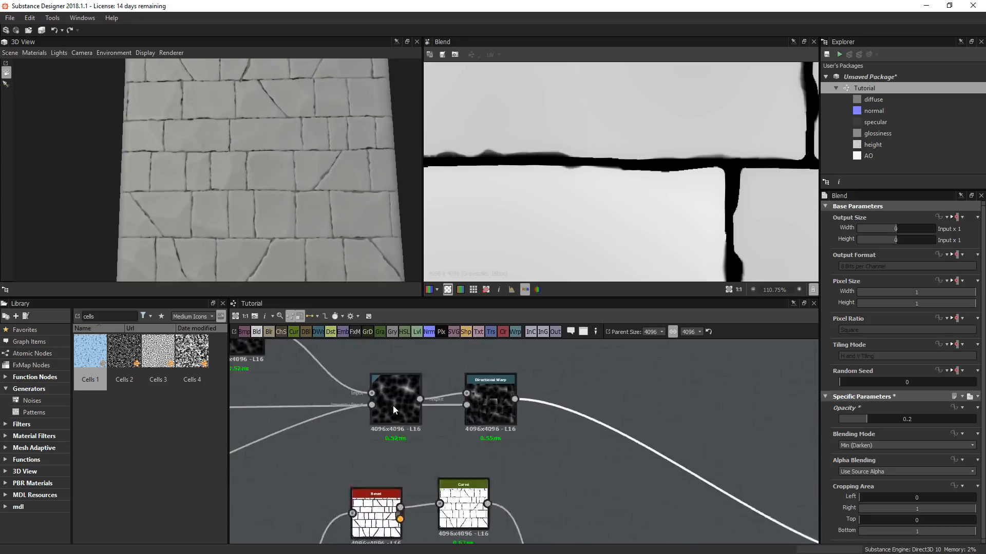
scroll(394, 409, up, 2)
double_click(396, 415)
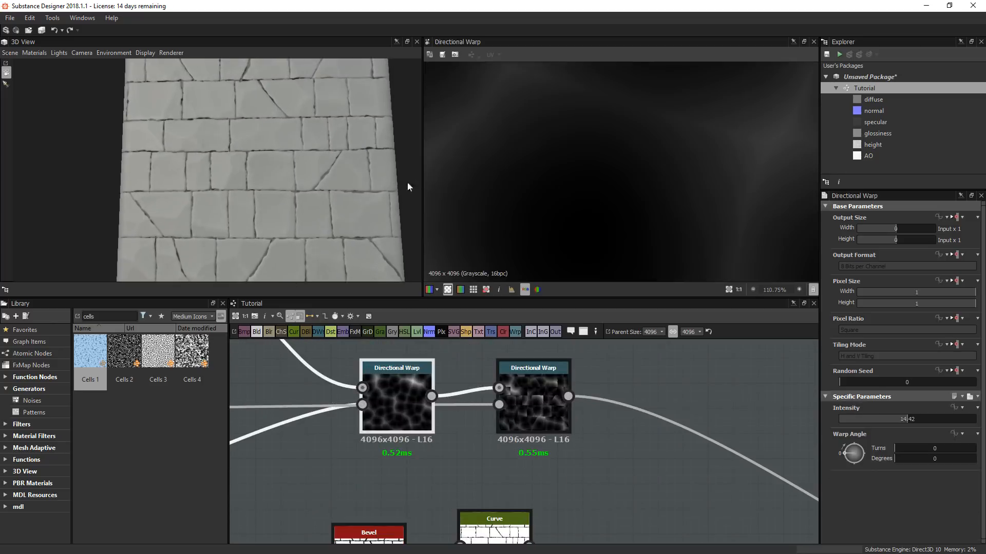
scroll(781, 125, up, 3)
scroll(195, 207, up, 2)
scroll(263, 163, up, 4)
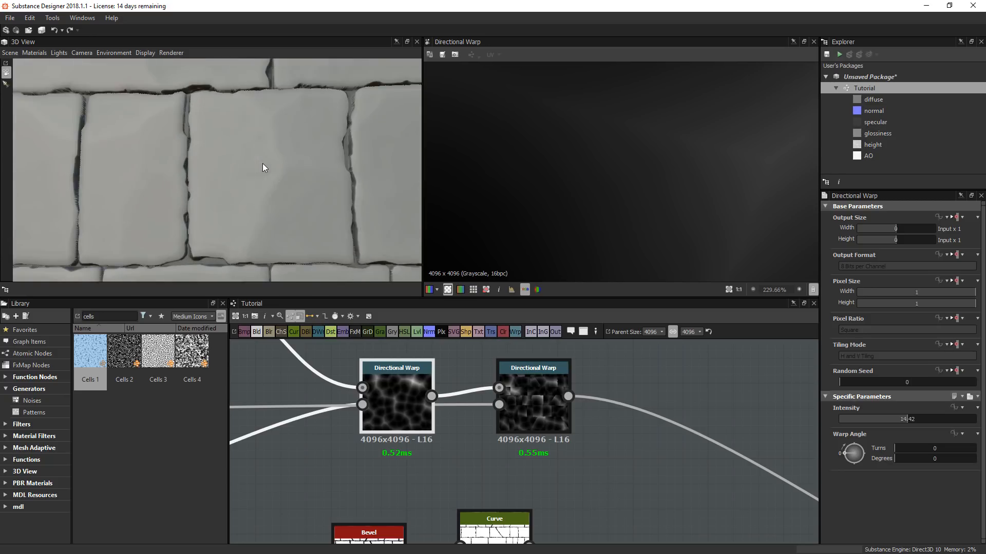
middle_drag(668, 451, 261, 313)
middle_drag(801, 534, 428, 448)
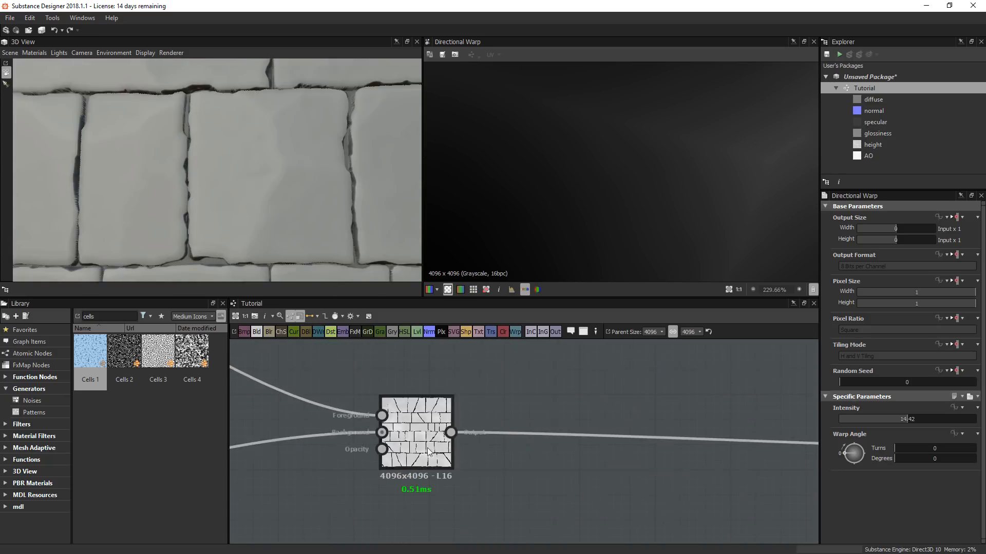
double_click(404, 427)
scroll(679, 190, down, 4)
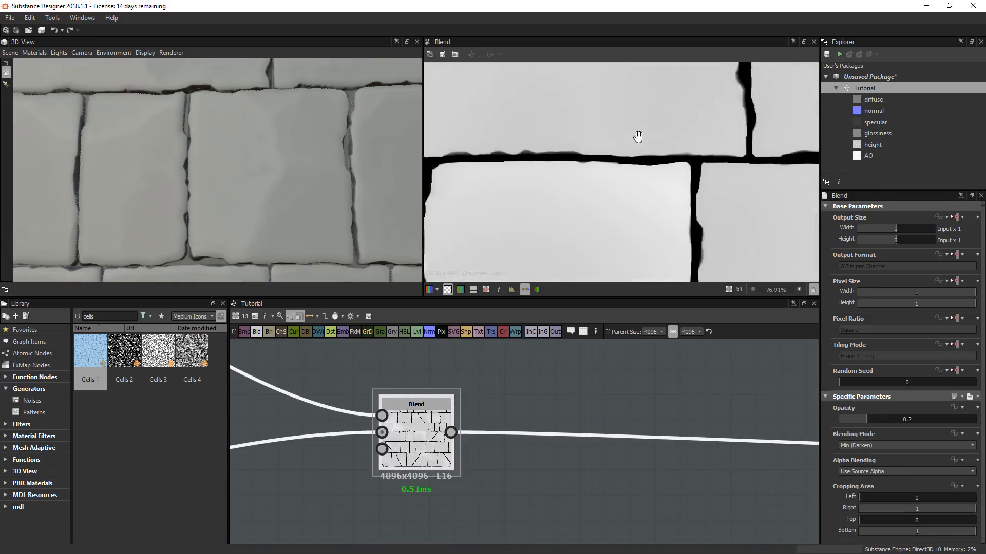
middle_drag(684, 272, 683, 63)
- Move the Cells 1 and Invert Grayscale nodes away from the Directional Warps to make room for another node
middle_drag(573, 438, 813, 539)
middle_drag(287, 349, 530, 442)
scroll(418, 457, down, 3)
middle_drag(417, 458, 628, 500)
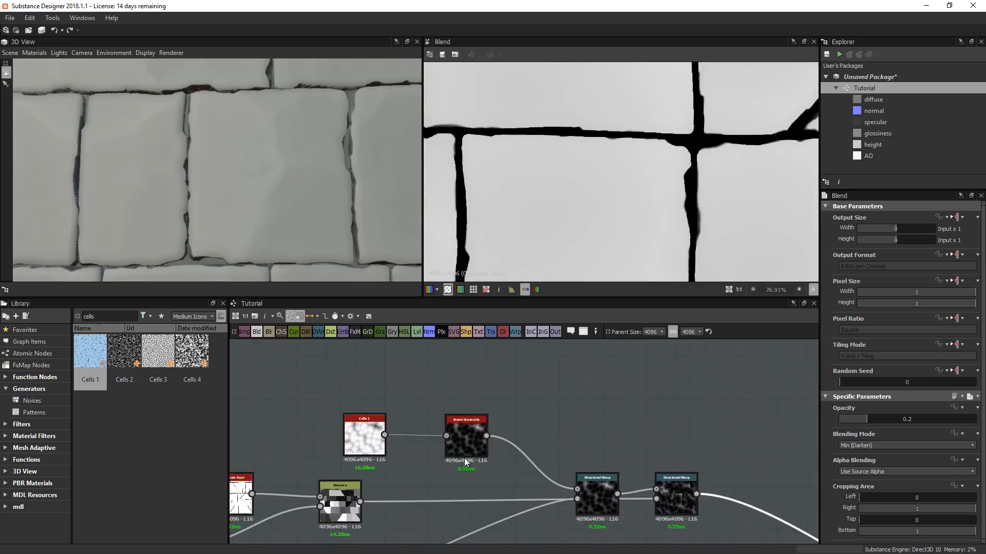
drag(466, 433, 421, 435)
drag(311, 388, 410, 431)
drag(408, 428, 356, 414)
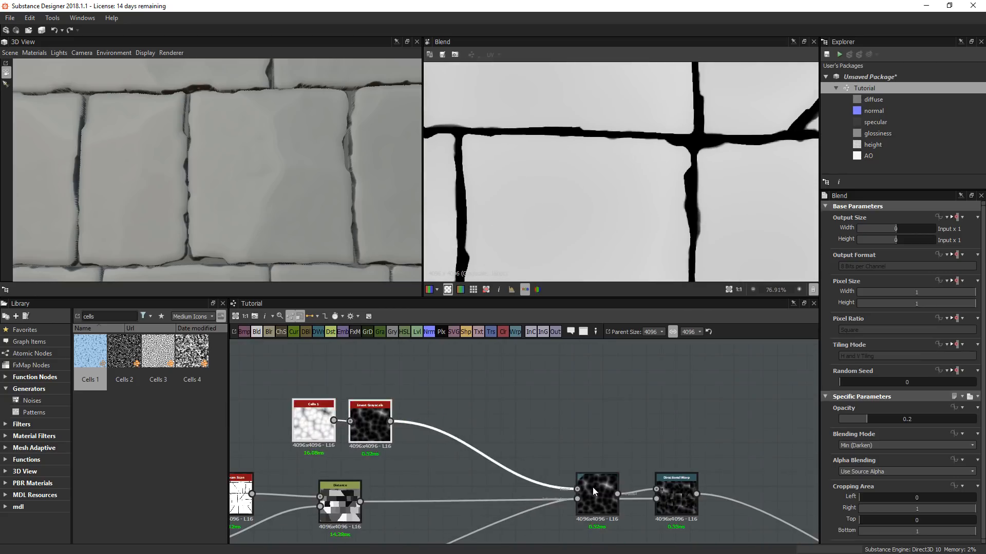
- Add a Blur HQ Grayscale fed by Invert Grayscale and connect its output to the first Directional Warp's input
click(593, 488)
click(453, 414)
key(space)
text(b)
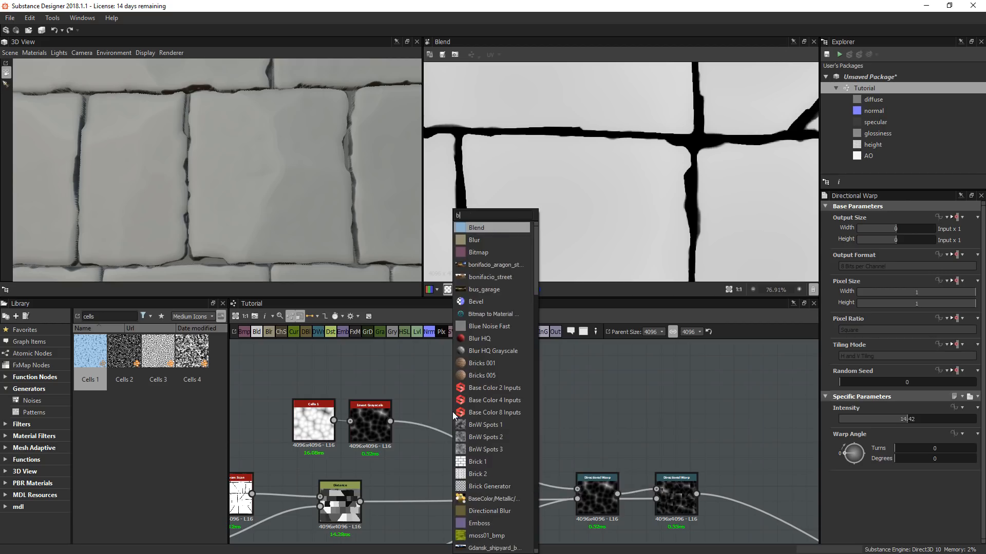
text(lu)
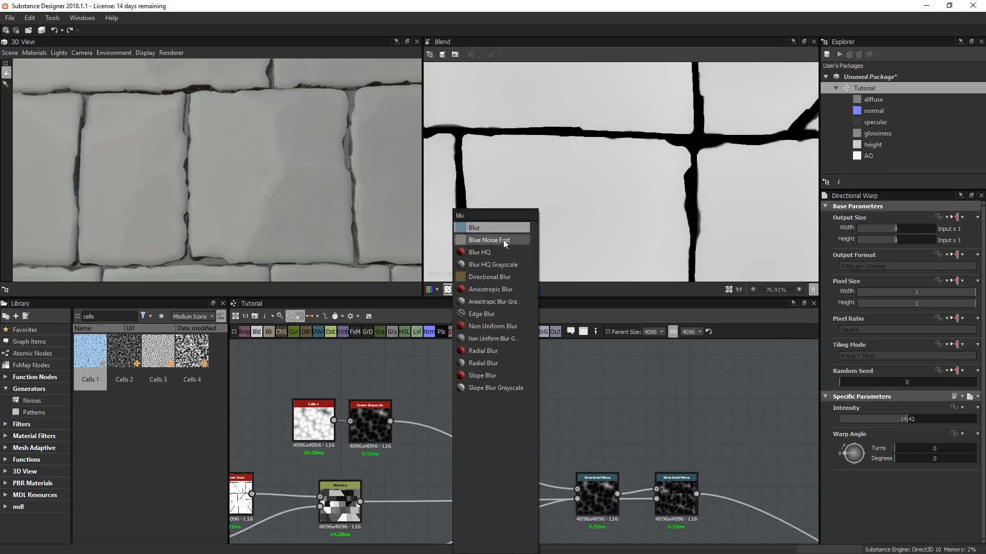
click(493, 264)
scroll(460, 407, up, 2)
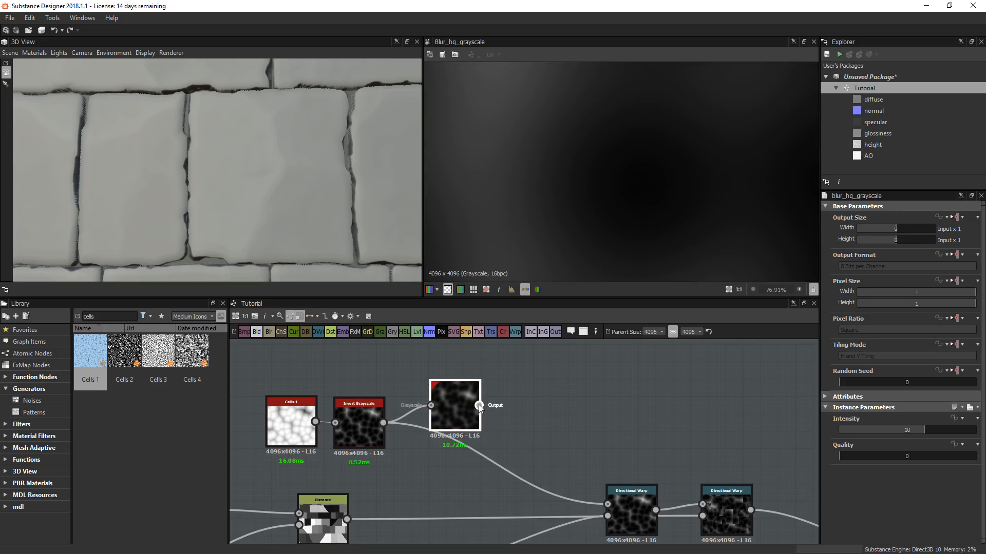
drag(478, 405, 608, 504)
- Set the Blur HQ Grayscale node's Intensity to 0.2
double_click(930, 430)
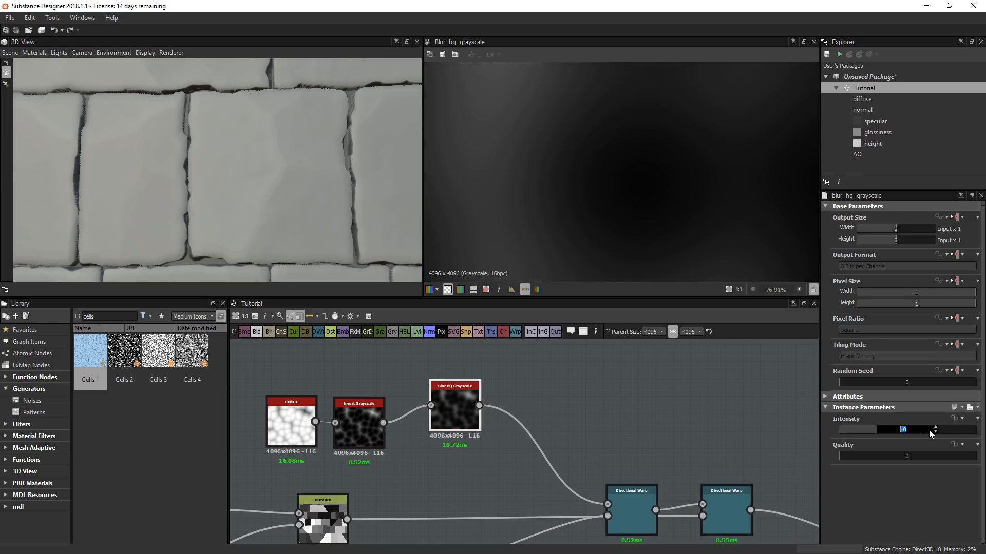
text(0.2)
key(Return)
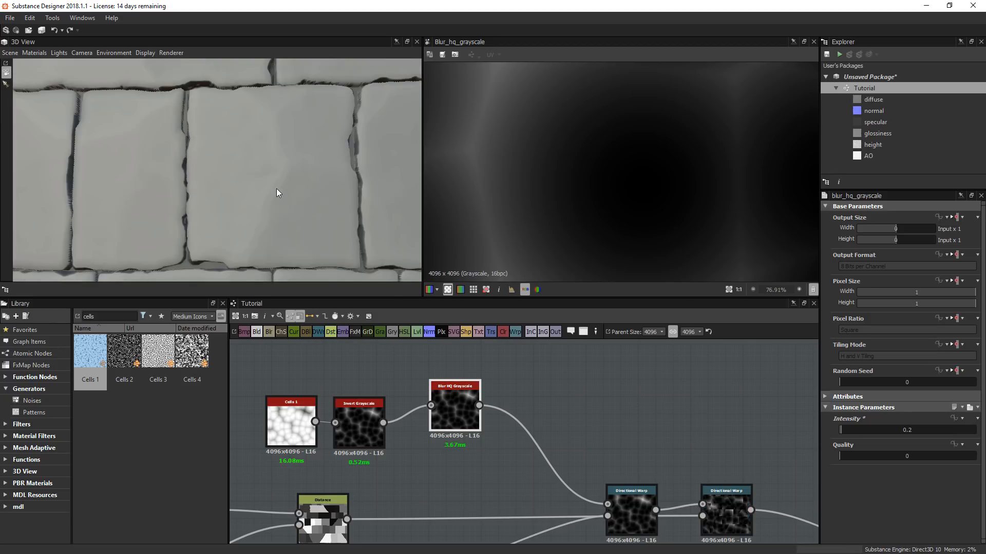
- Preview the Blend and the second Directional Warp, and examine how the blurred noise affects the brick surfaces
middle_drag(722, 480, 241, 287)
scroll(470, 413, down, 1)
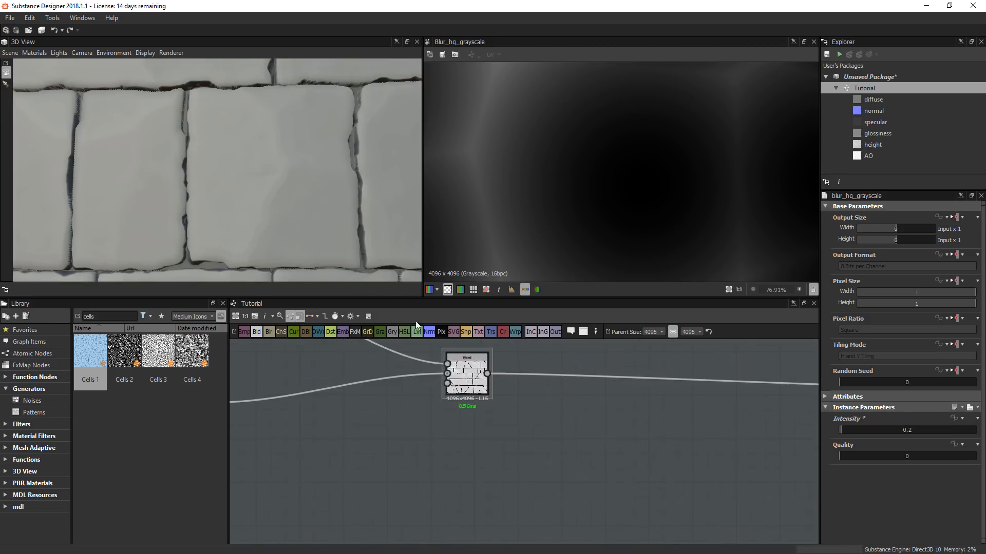
middle_drag(429, 358, 447, 409)
double_click(489, 439)
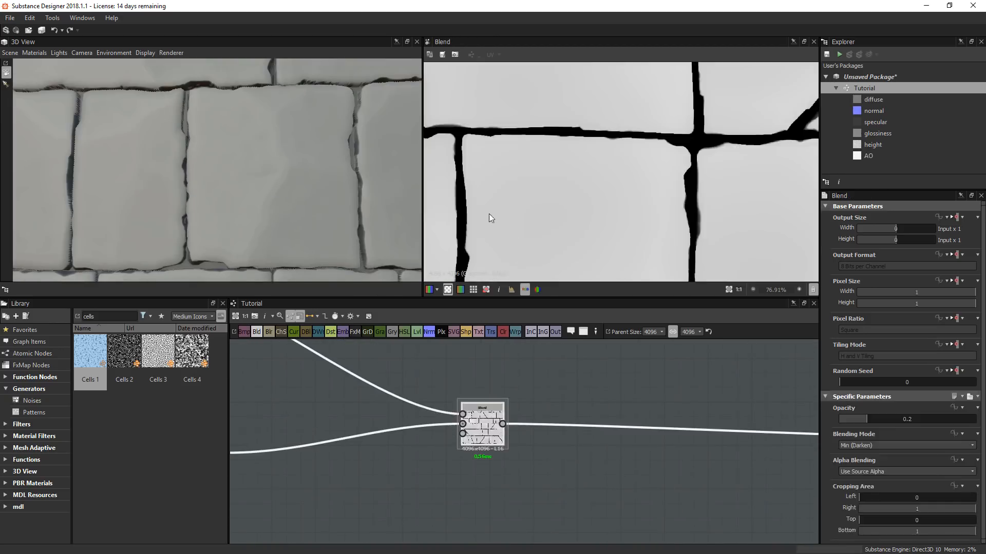
scroll(291, 196, down, 3)
drag(292, 197, 257, 152)
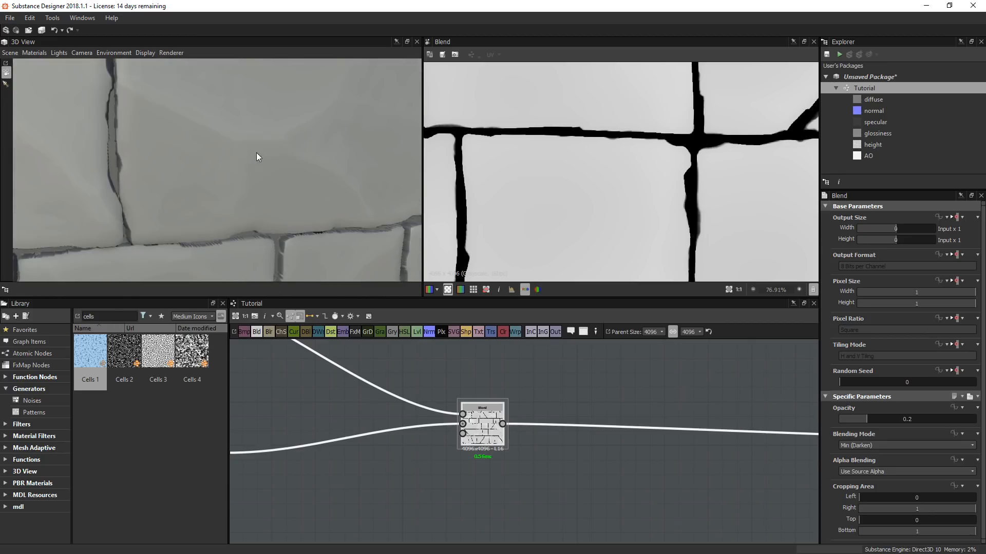
middle_drag(524, 425, 725, 532)
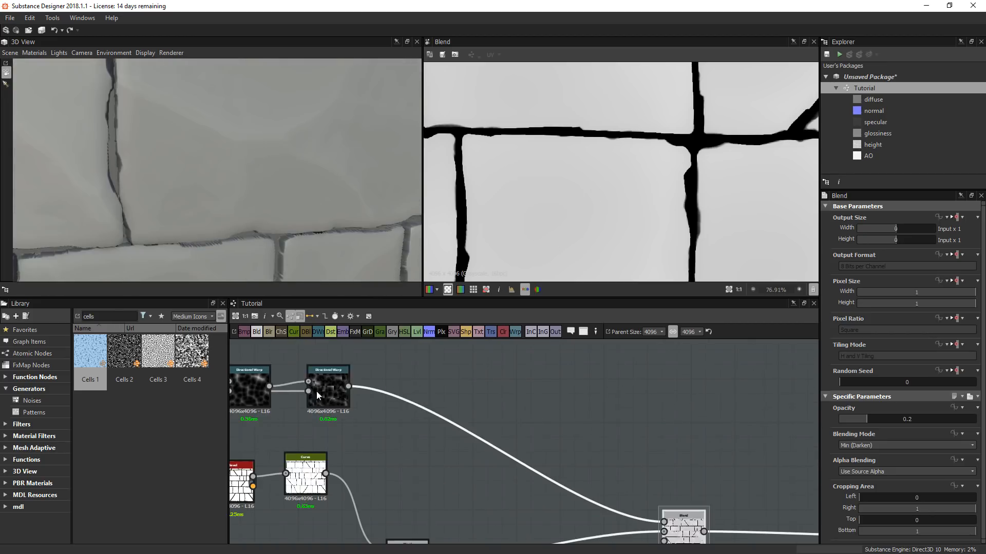
double_click(322, 390)
scroll(661, 165, down, 4)
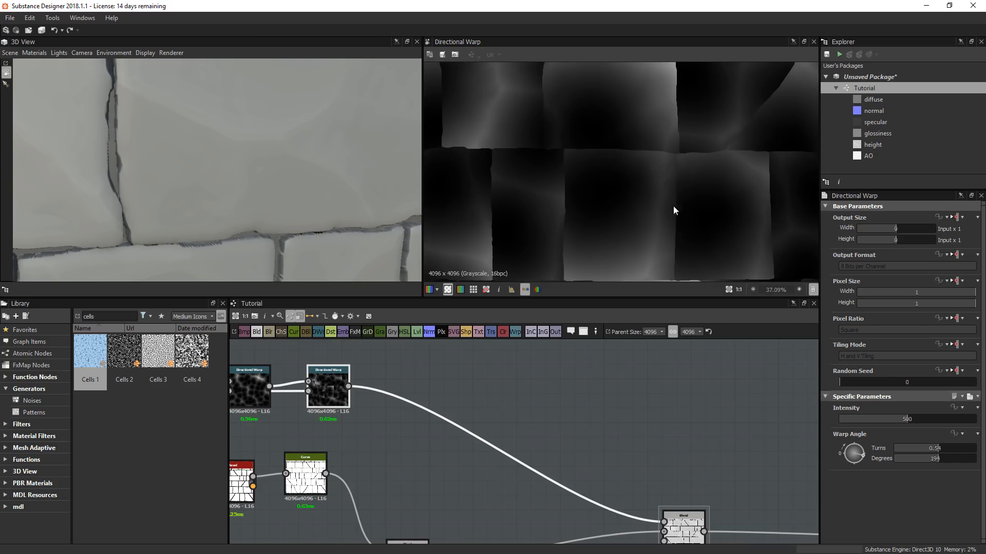
scroll(673, 205, up, 10)
middle_drag(608, 376, 513, 268)
- Try the Add Sub blending mode on the Blend combining the warped noise with the bricks, and inspect the stones
double_click(589, 423)
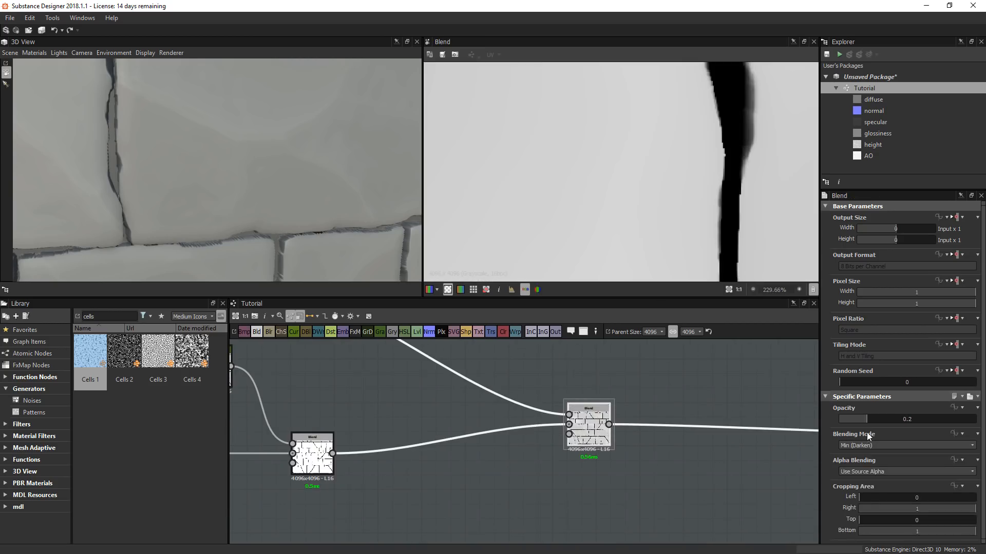
click(861, 446)
click(864, 481)
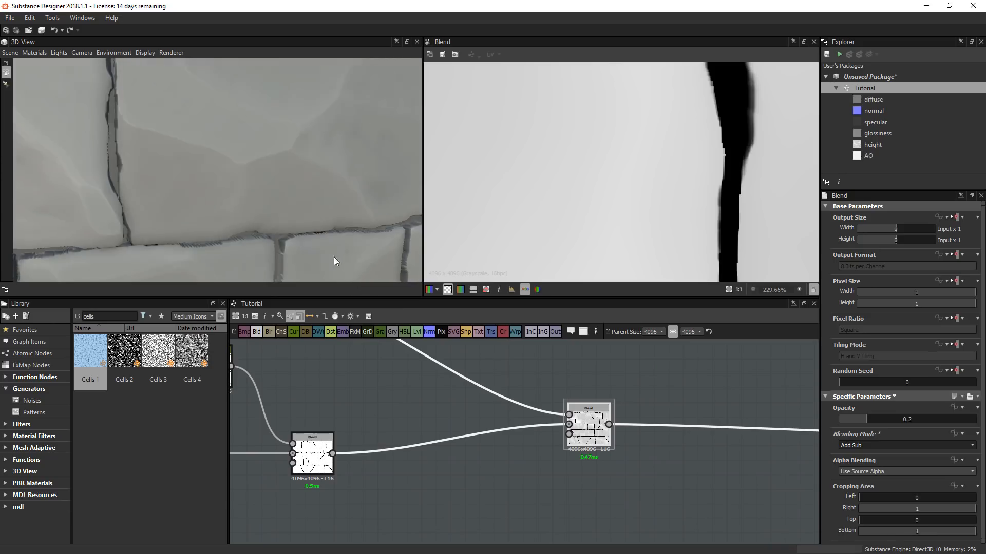
scroll(296, 172, down, 3)
drag(249, 208, 217, 210)
scroll(317, 143, up, 3)
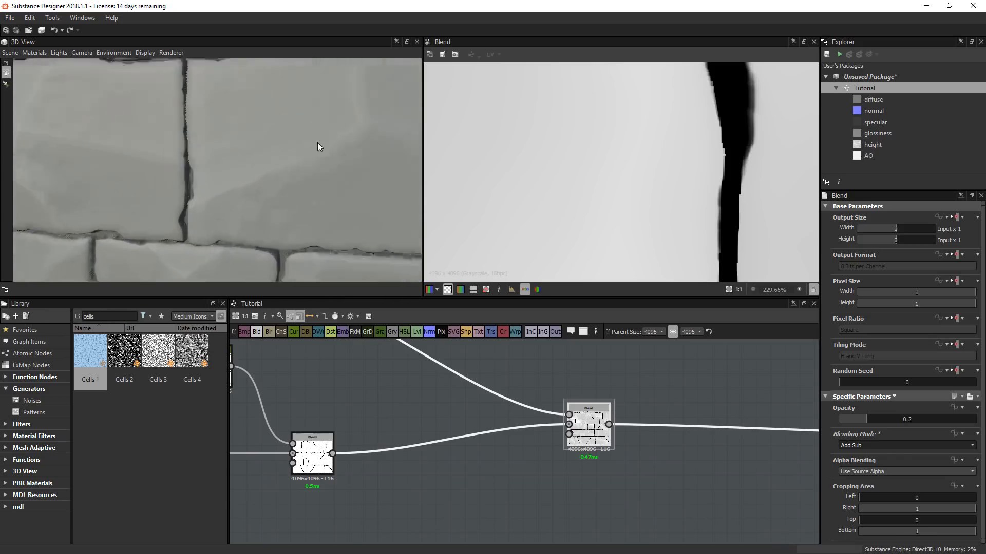
- Set the Blend's blending mode back to Min (Darken) and inspect the whole wall
click(873, 442)
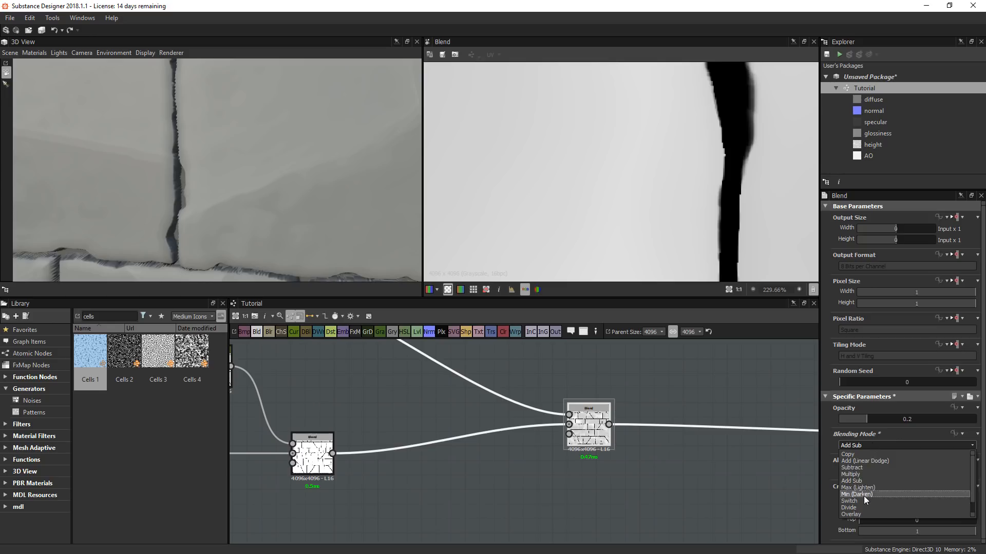
click(863, 495)
scroll(403, 359, down, 3)
scroll(310, 197, down, 5)
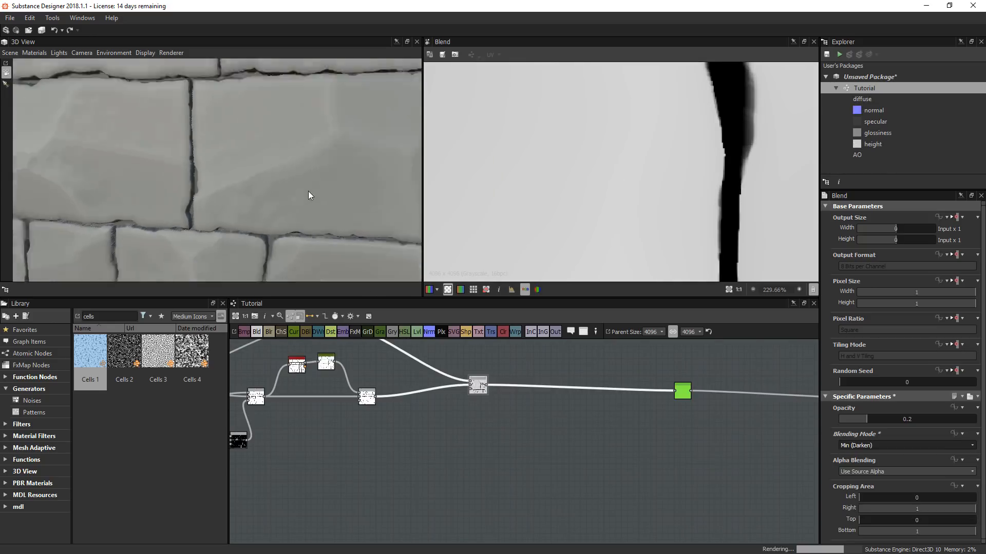
scroll(296, 170, down, 5)
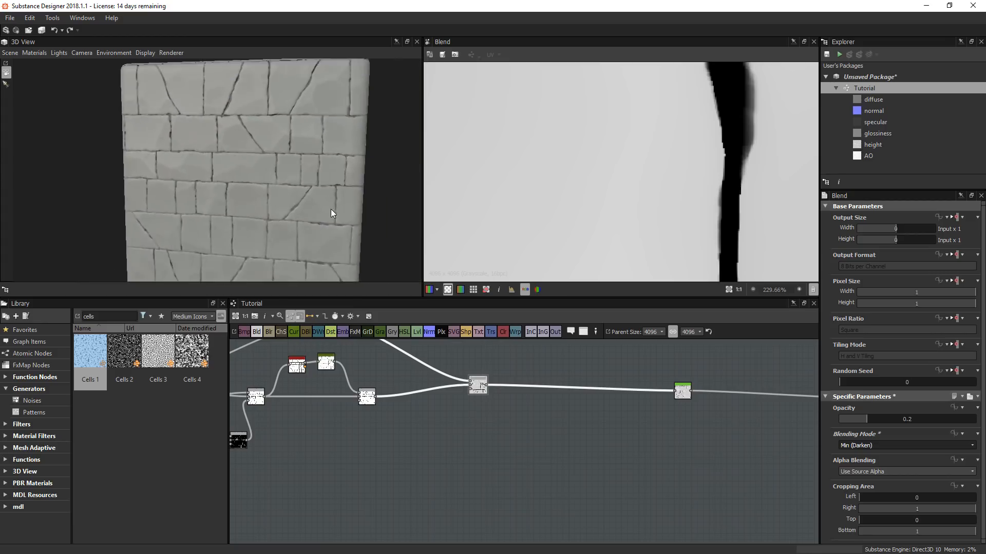
drag(331, 209, 324, 183)
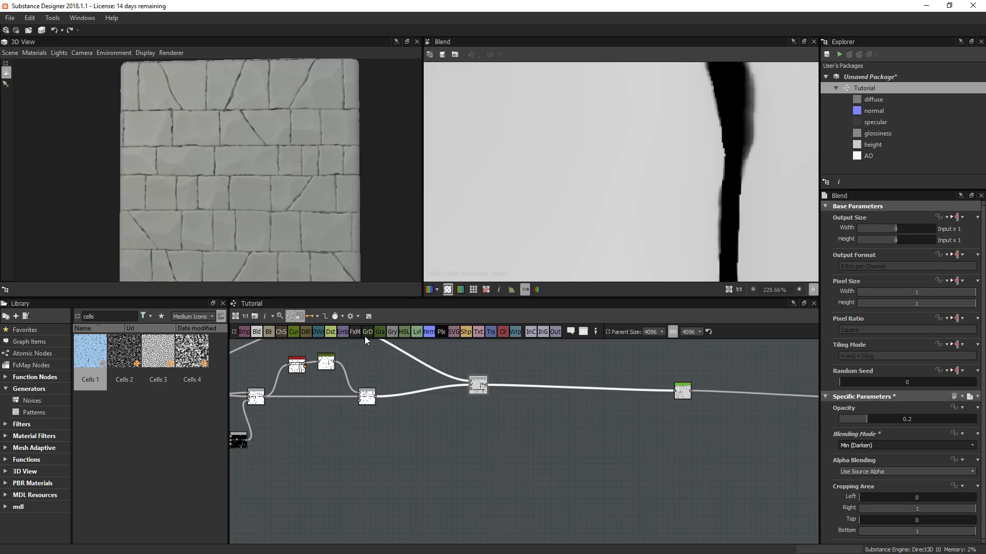
- Set the Opacity of the Blend combining the warped noise with the bricks to 0.15 and inspect the stone surfaces
middle_drag(464, 400, 508, 461)
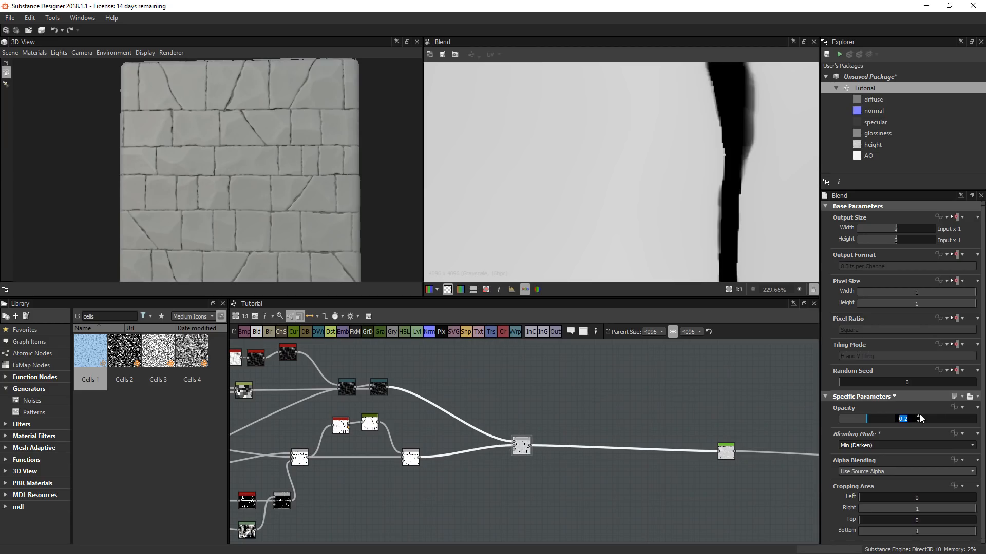
key(Return)
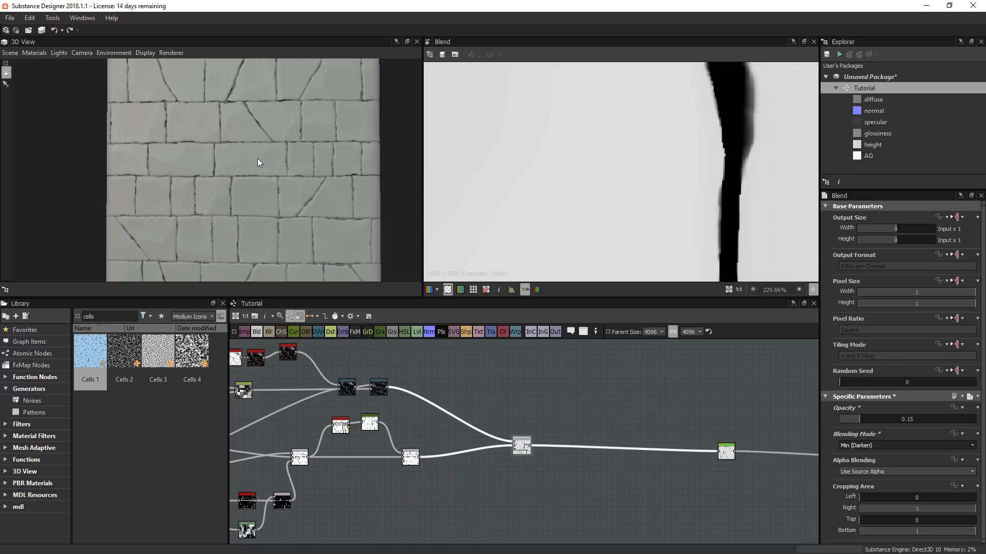
drag(257, 162, 245, 198)
scroll(285, 82, up, 5)
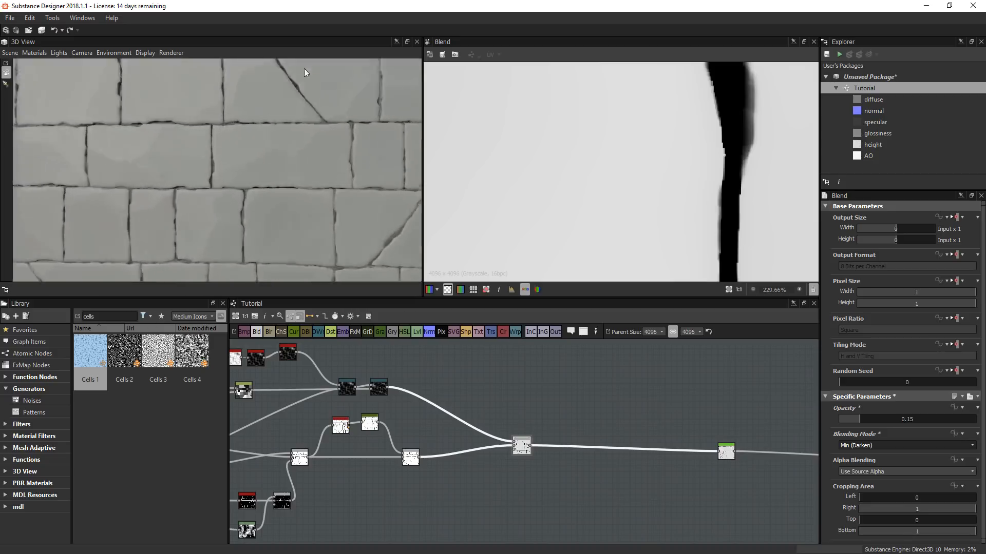
middle_drag(304, 69, 245, 140)
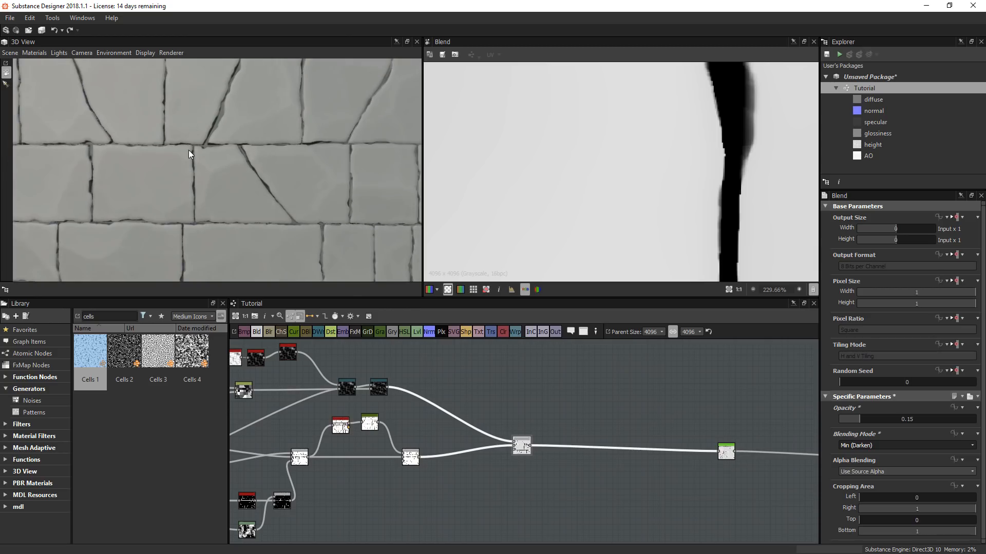
scroll(189, 150, down, 3)
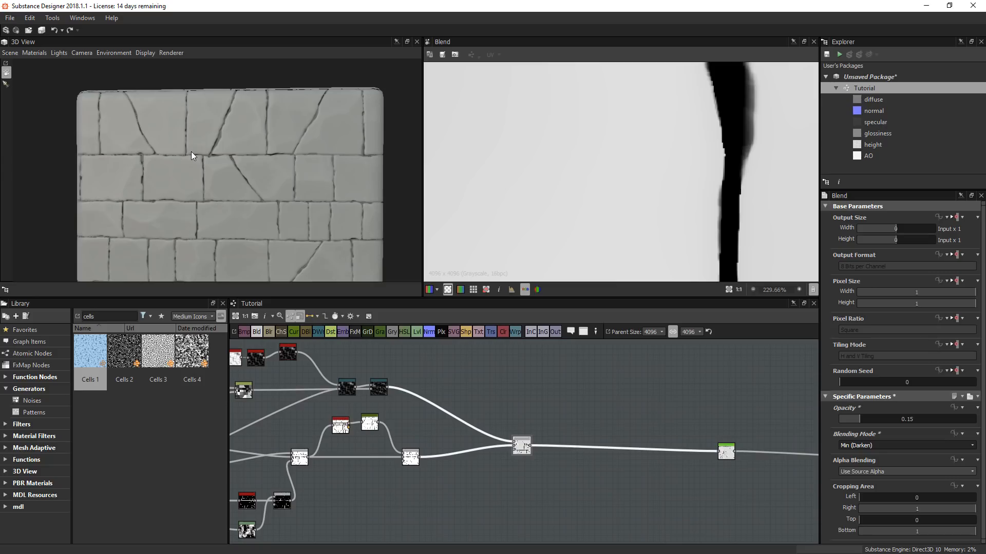
right_drag(191, 152, 218, 245)
middle_drag(218, 244, 201, 213)
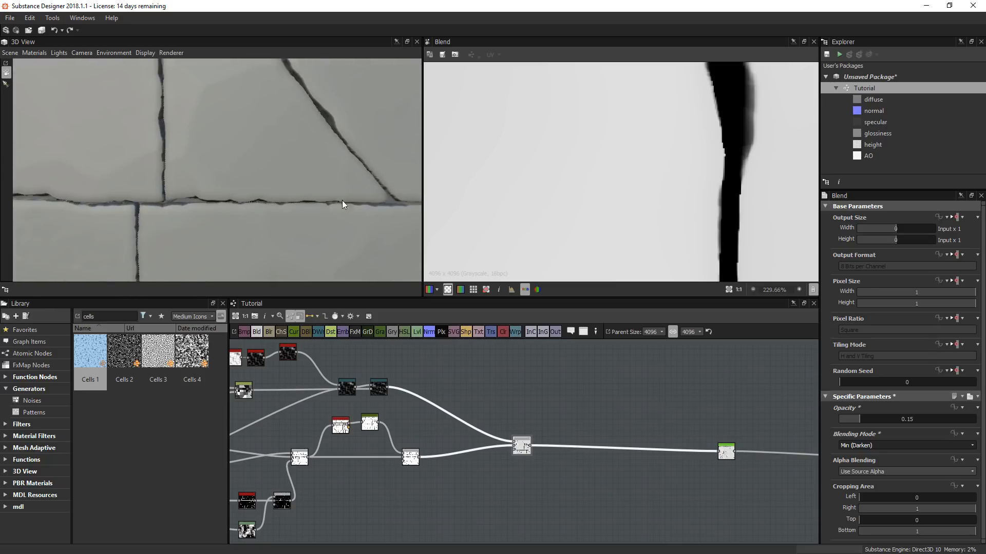
scroll(375, 202, down, 6)
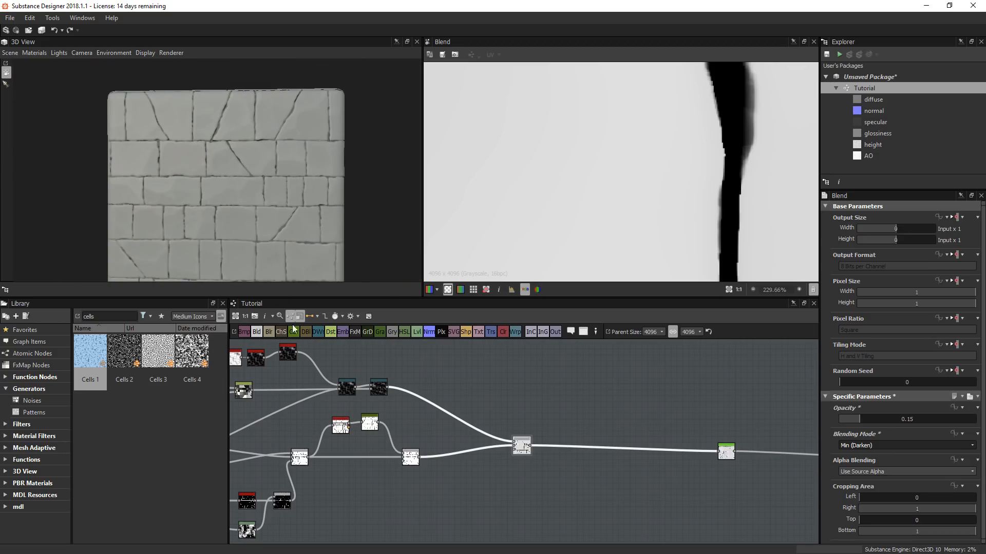
- Preview the Flood Fill to Gradient node with its whole texture fitted in the 2D view
middle_drag(235, 388, 319, 411)
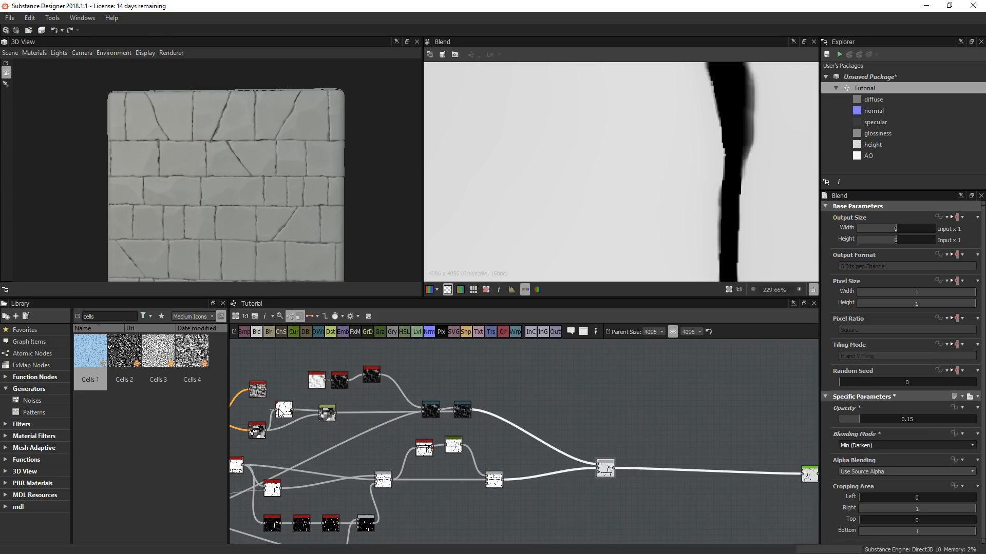
scroll(244, 398, up, 1)
double_click(258, 390)
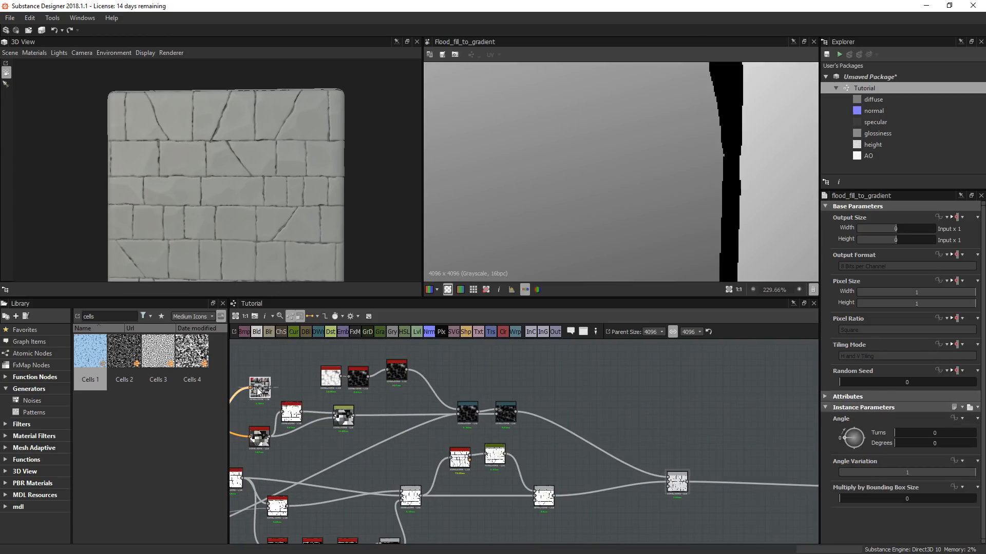
key(f)
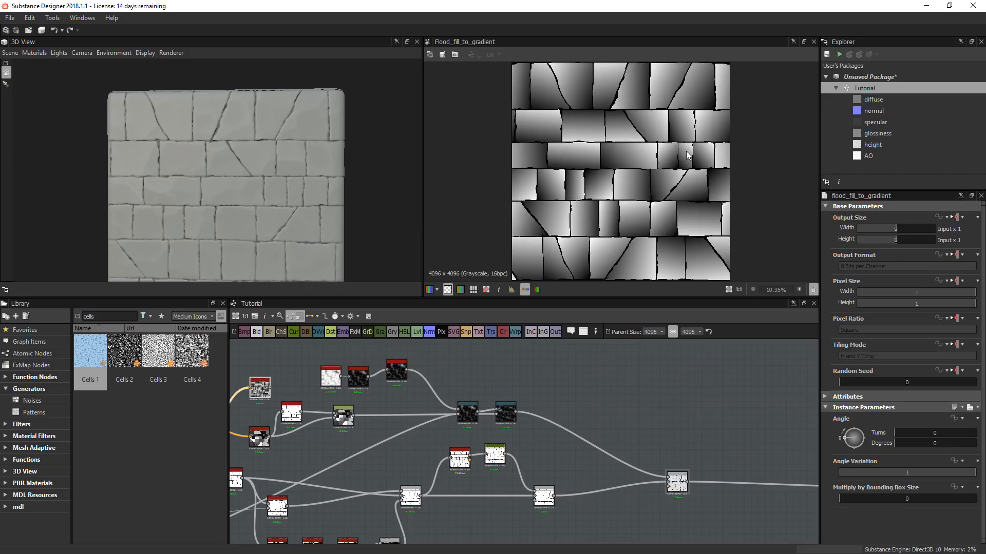
middle_drag(693, 487, 607, 478)
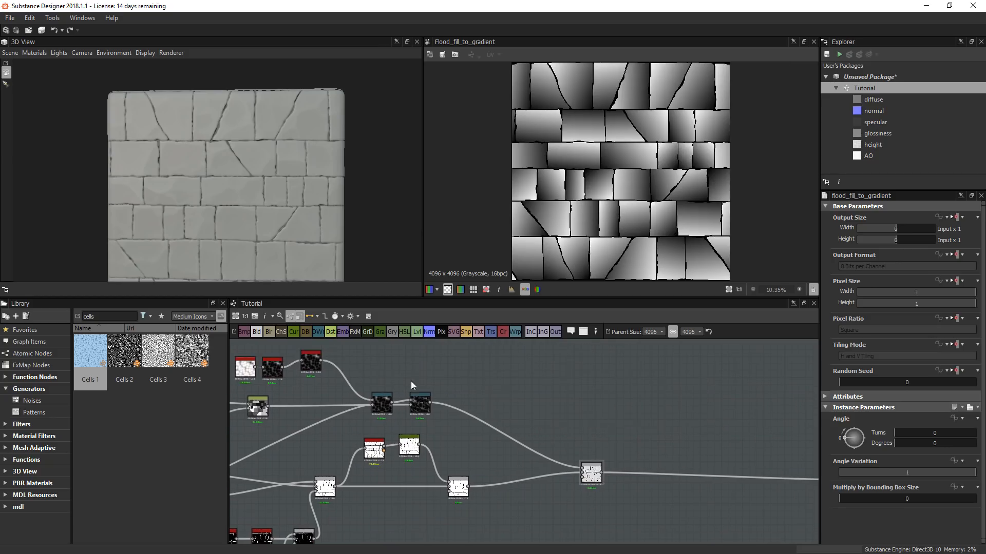
- Insert a new Blend node into the height chain directly after the Blend that adds the warped noise
click(260, 332)
drag(521, 444, 640, 452)
middle_drag(629, 475, 374, 467)
scroll(411, 462, down, 1)
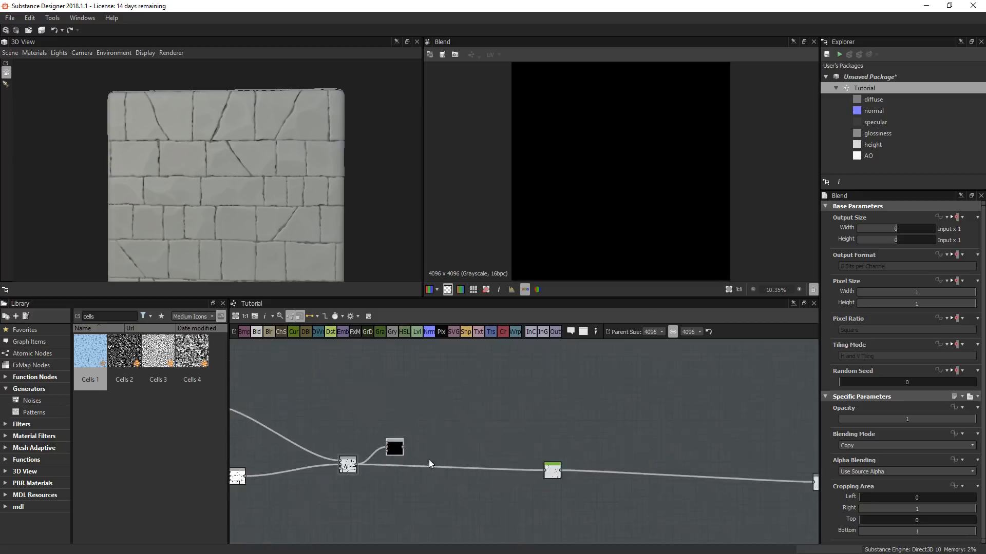
scroll(429, 460, up, 2)
drag(393, 442, 597, 476)
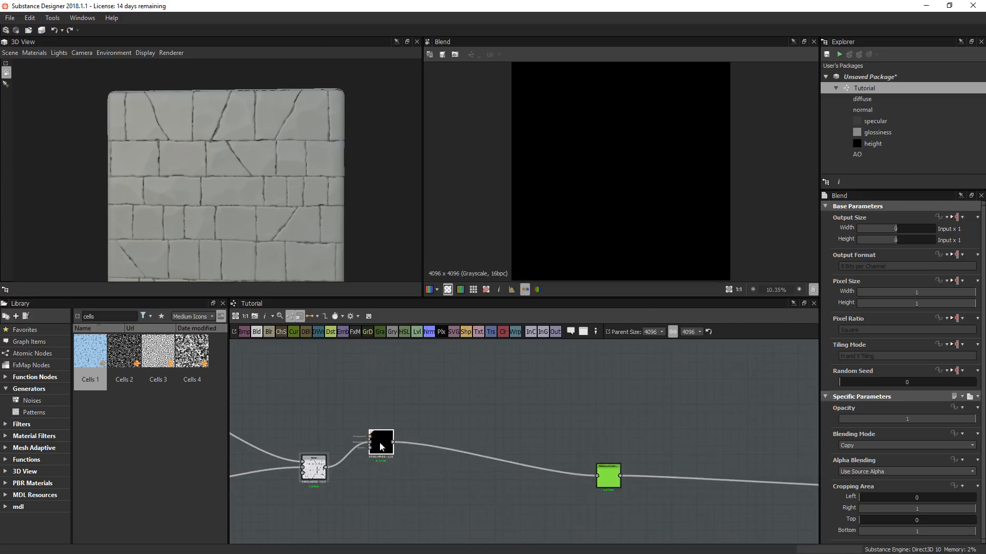
drag(380, 446, 389, 442)
- Connect the Flood Fill to Gradient output to the foreground of the new Blend node
middle_drag(357, 456, 644, 470)
scroll(644, 470, up, 1)
scroll(445, 442, down, 1)
middle_drag(362, 412, 447, 427)
scroll(448, 427, down, 3)
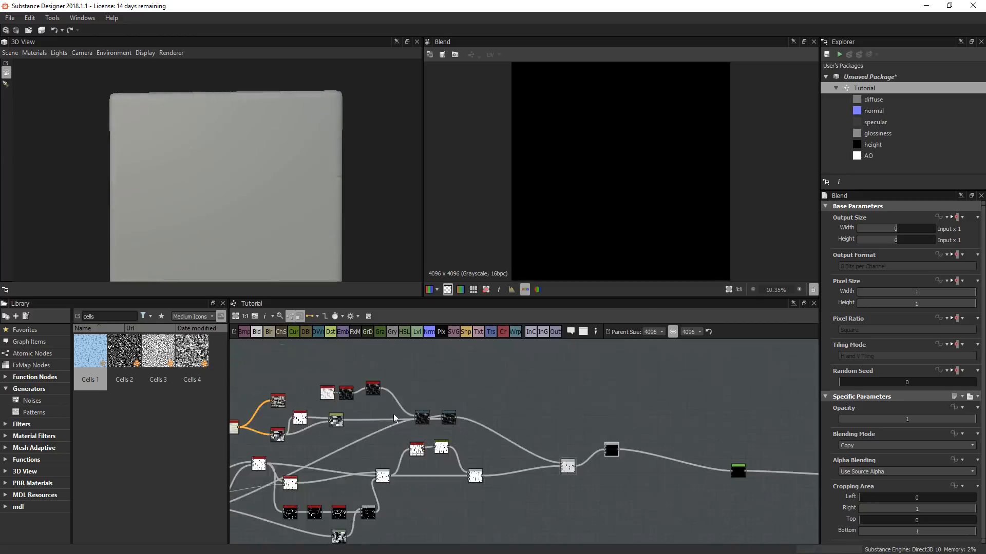
drag(285, 400, 611, 451)
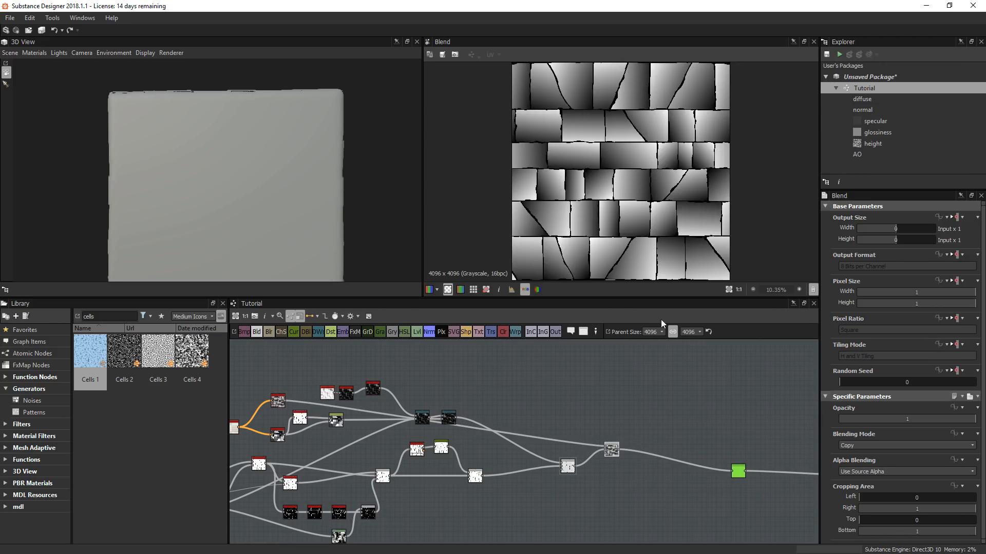
- Set the new Blend to Min (Darken) with Opacity 0.38 and inspect the brick slopes from several angles
click(873, 449)
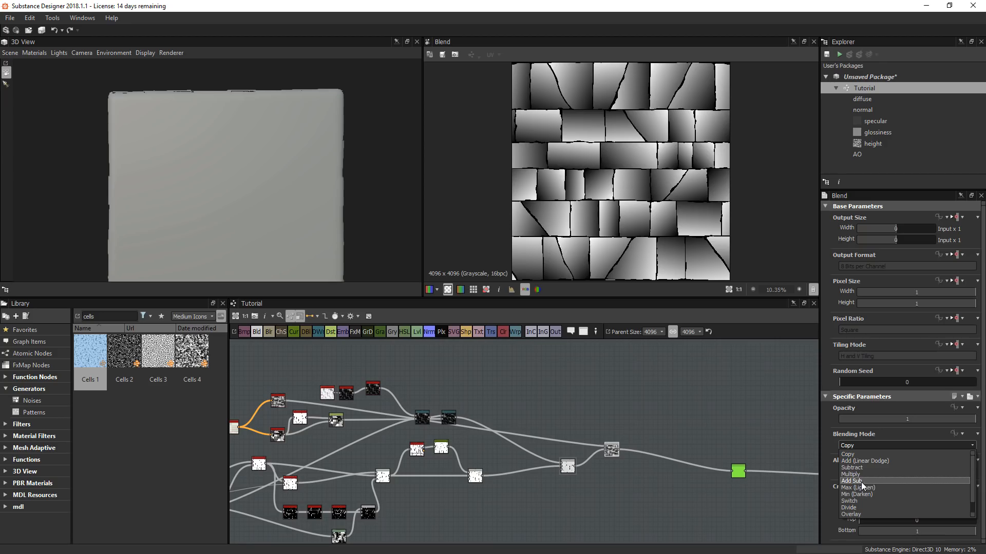
click(861, 496)
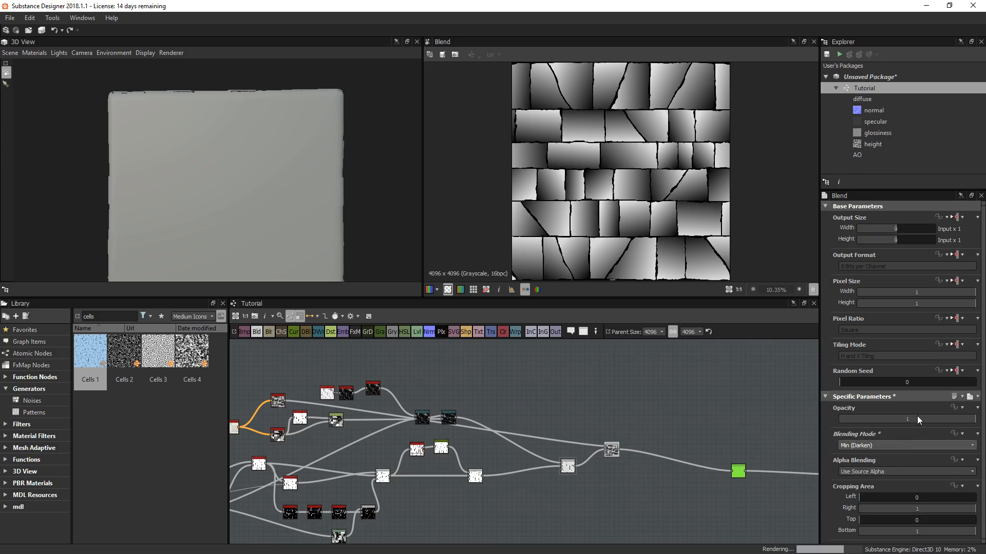
drag(905, 424, 891, 422)
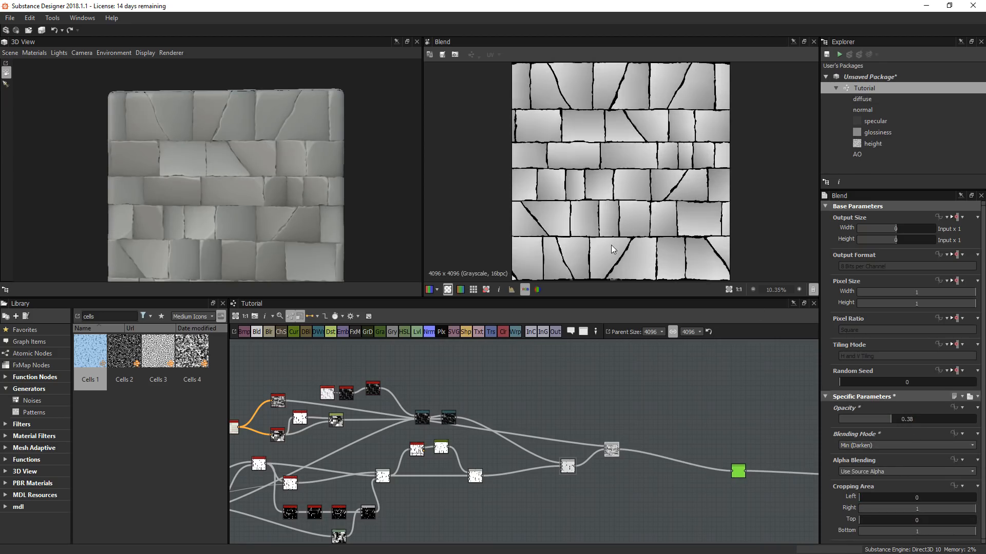
drag(269, 186, 209, 213)
scroll(214, 209, up, 5)
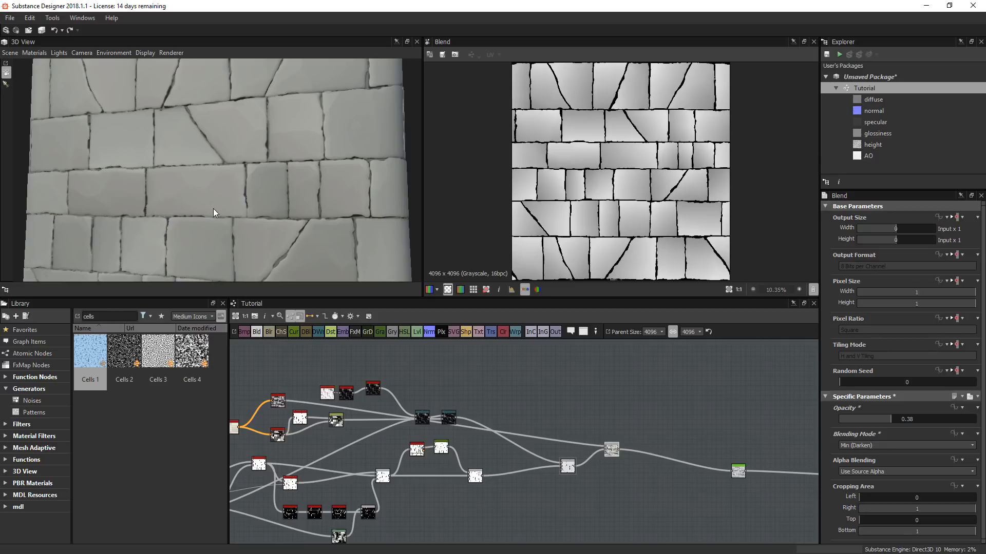
scroll(213, 209, down, 5)
drag(217, 209, 294, 165)
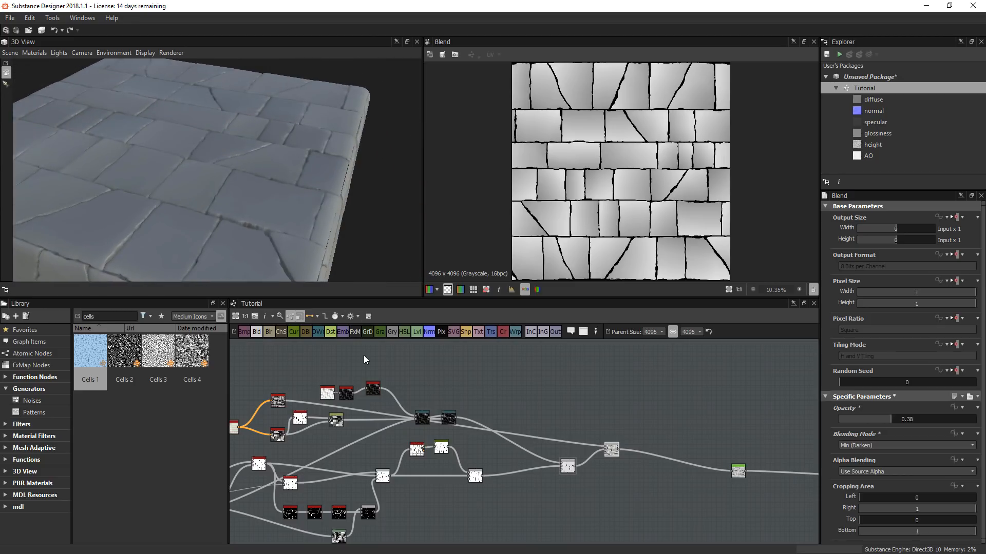
drag(336, 246, 259, 202)
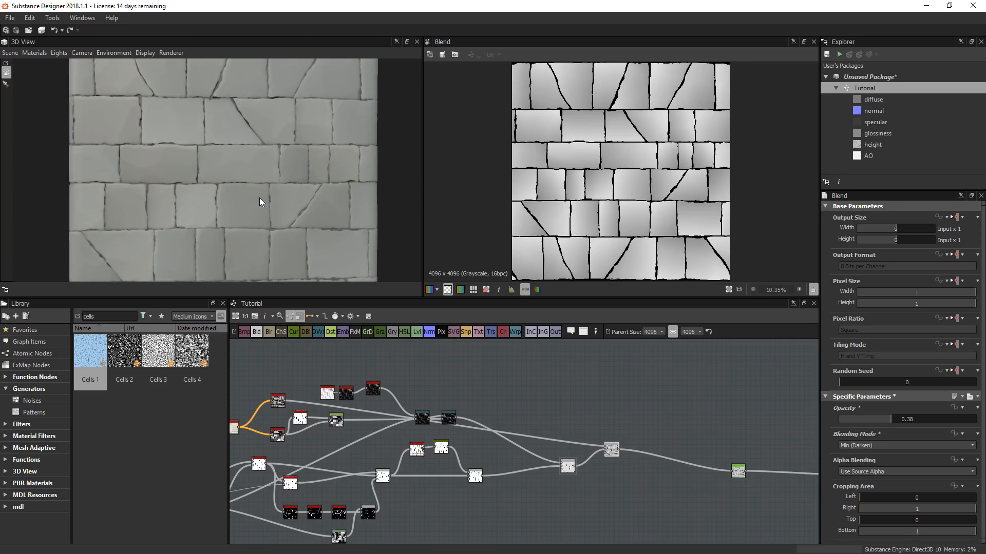
- Preview Flood Fill to Gradient and move the Cells 1, Invert Grayscale and blur nodes away from it to free space
middle_drag(477, 427, 673, 426)
scroll(485, 403, up, 8)
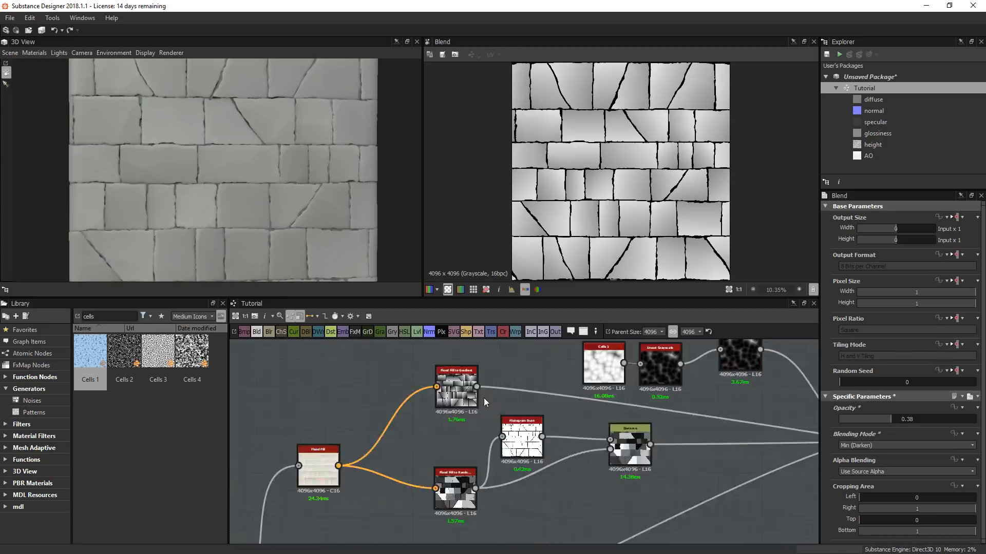
double_click(447, 393)
middle_drag(495, 450, 401, 505)
scroll(401, 505, down, 4)
drag(402, 399, 636, 475)
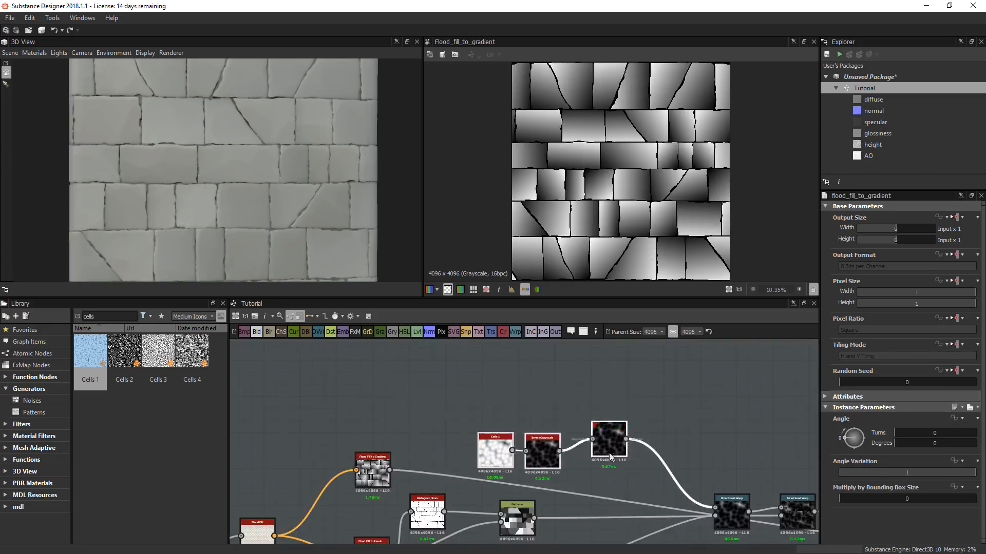
drag(609, 437, 624, 355)
- Rearrange the two Directional Warp nodes and tidy the noise chain to make room after Flood Fill to Gradient
scroll(673, 458, down, 4)
middle_drag(673, 459, 512, 410)
drag(539, 438, 544, 408)
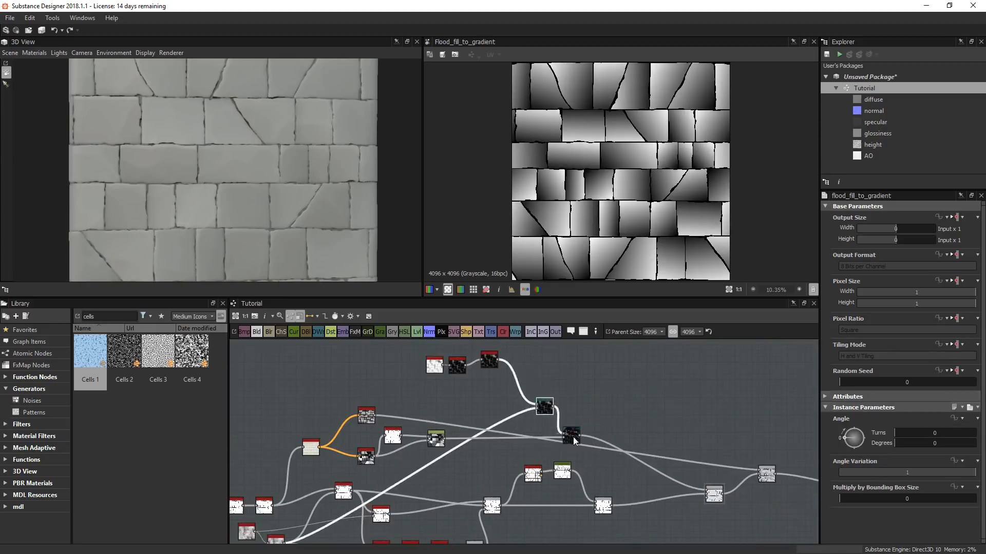
drag(575, 443, 607, 436)
drag(547, 406, 565, 377)
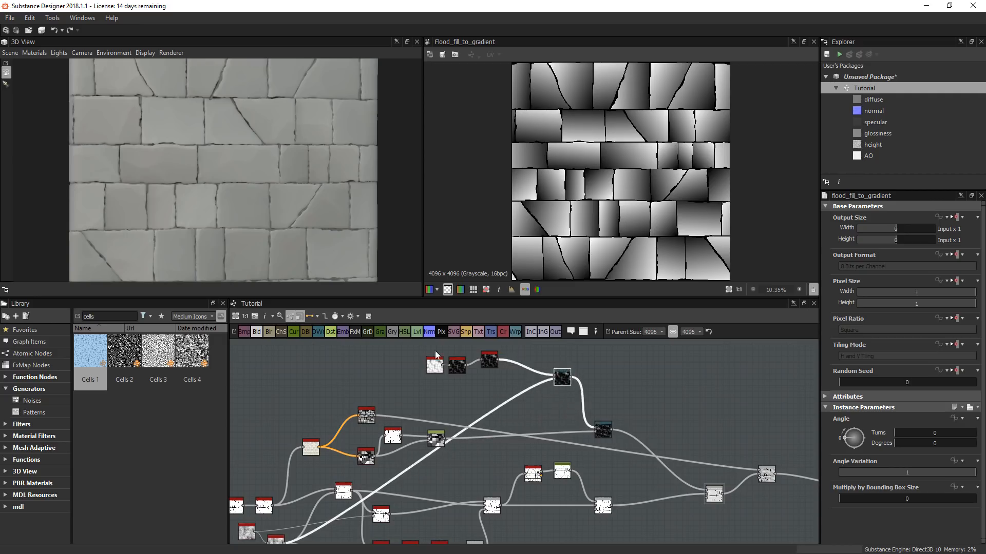
drag(402, 344, 488, 381)
click(451, 375)
scroll(451, 374, up, 3)
drag(403, 341, 474, 356)
scroll(374, 431, up, 3)
- Add a Slope Blur Grayscale node near the Flood Fill to Gradient node
click(261, 475)
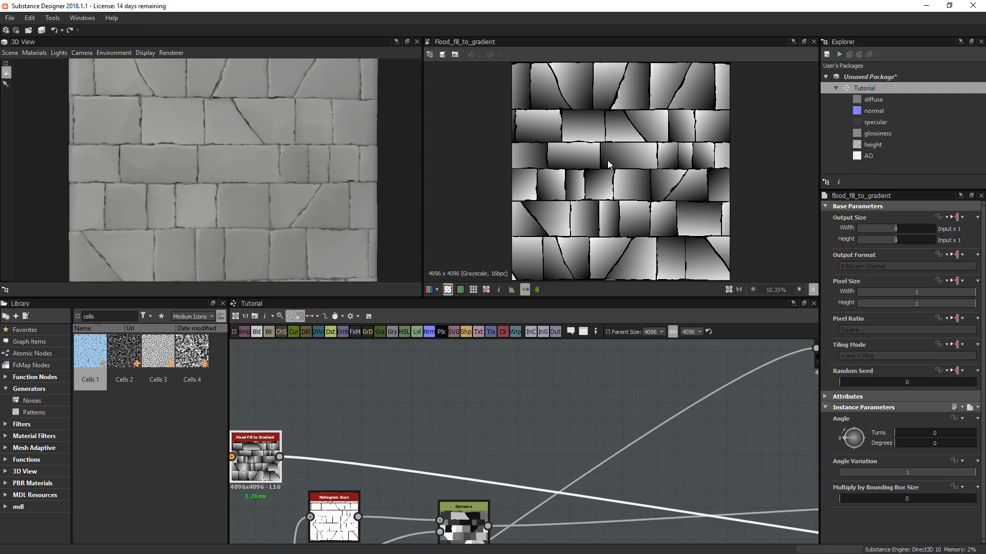
middle_drag(468, 384, 566, 384)
click(483, 402)
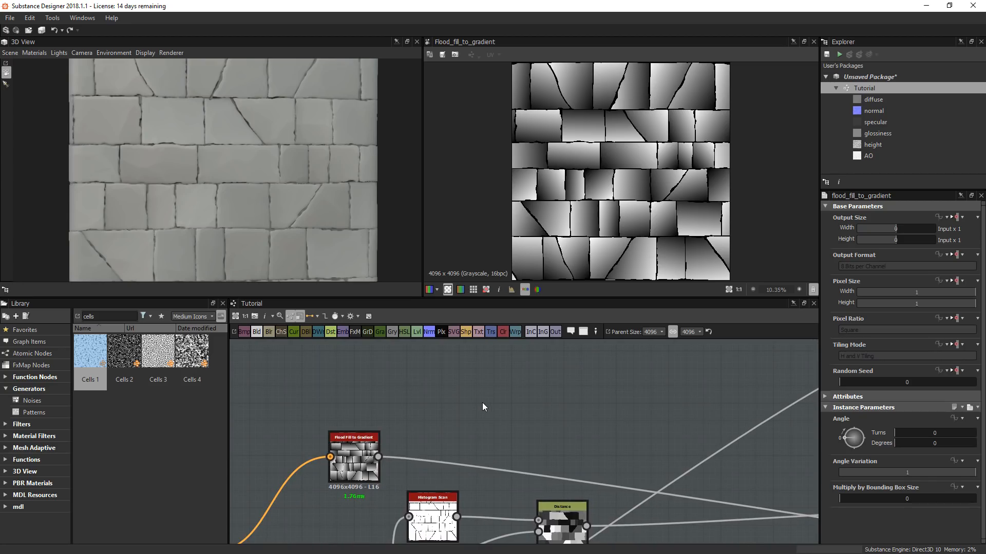
key(space)
text(slop)
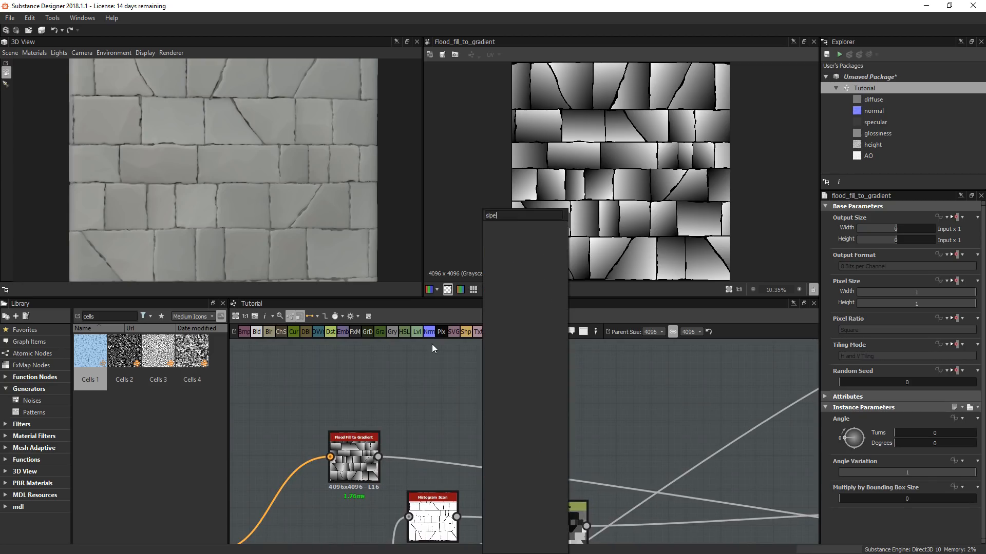
text(e)
key(BackSpace)
key(BackSpace)
text(ope)
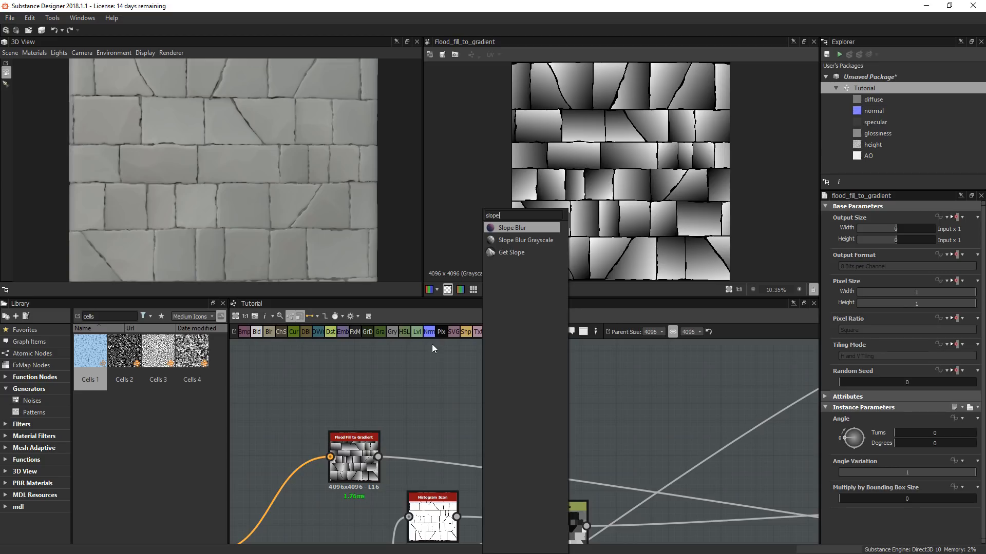
click(533, 243)
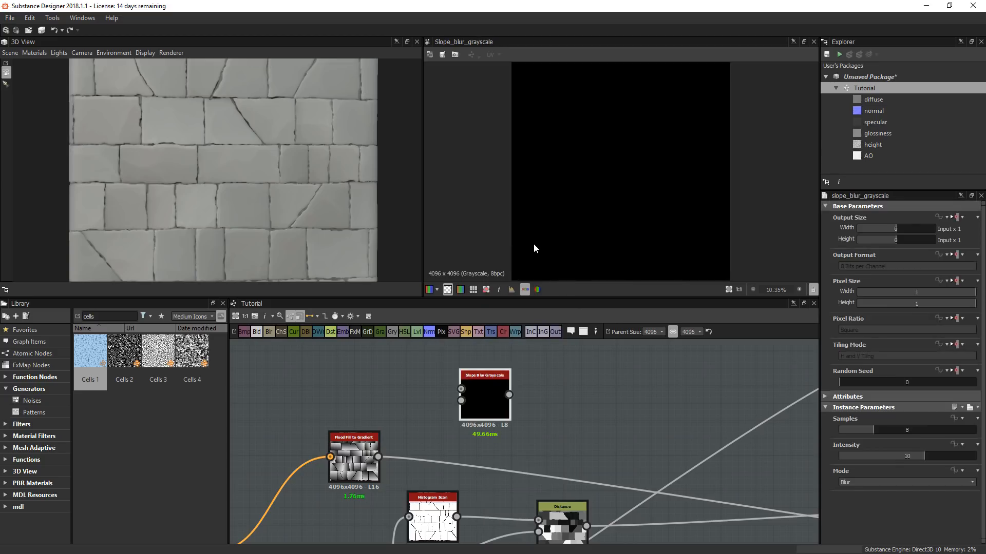
- Compare the brick edges in the existing Slope Blur Grayscale output with those in the Flood Fill to Gradient output
middle_drag(431, 509, 586, 471)
middle_drag(353, 518, 380, 392)
scroll(380, 393, down, 3)
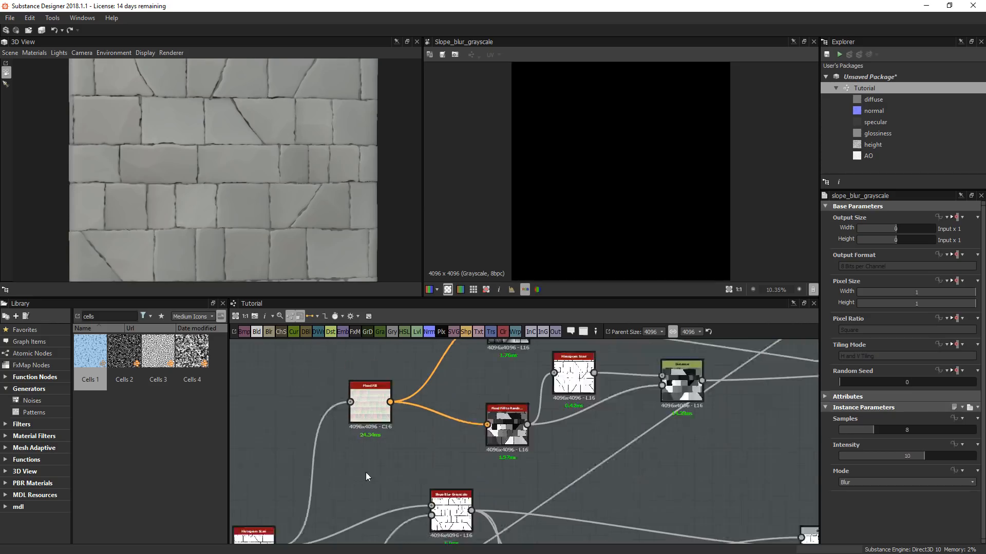
double_click(437, 506)
scroll(607, 200, up, 8)
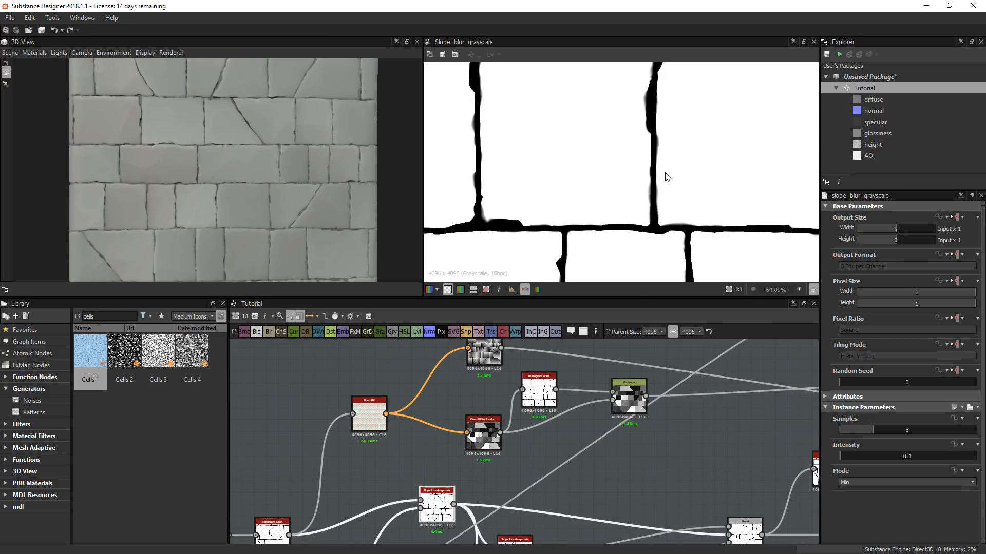
middle_drag(495, 356, 458, 417)
click(458, 417)
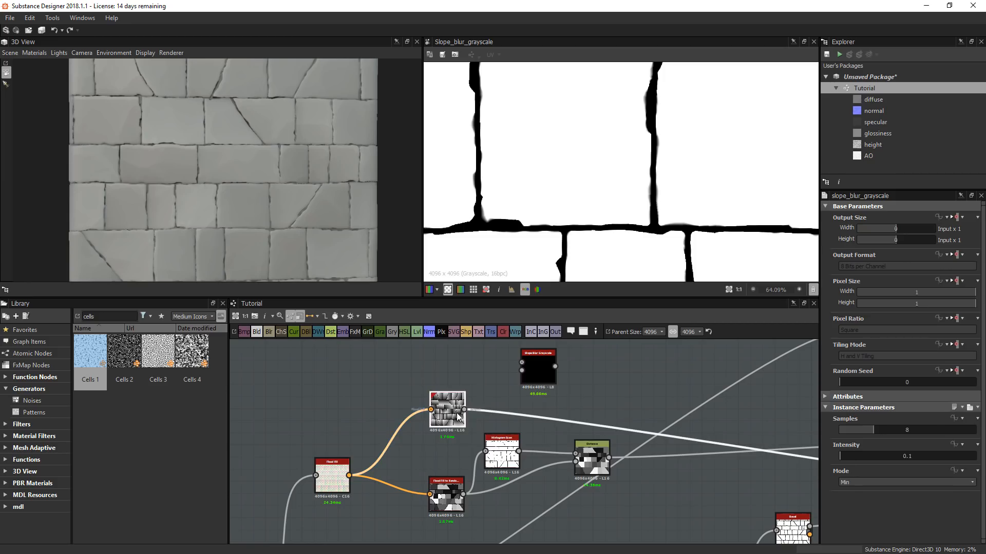
middle_drag(632, 187, 634, 234)
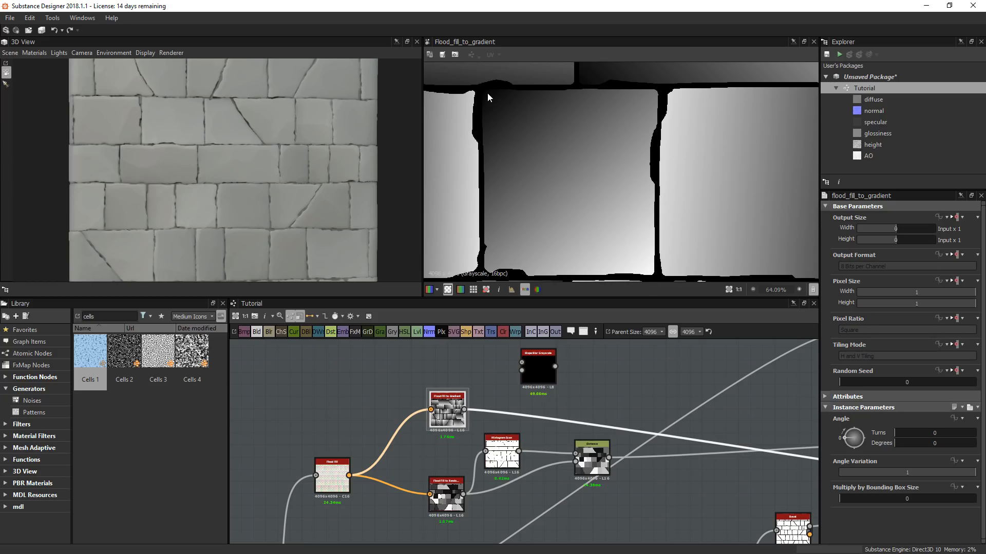
scroll(475, 402, up, 4)
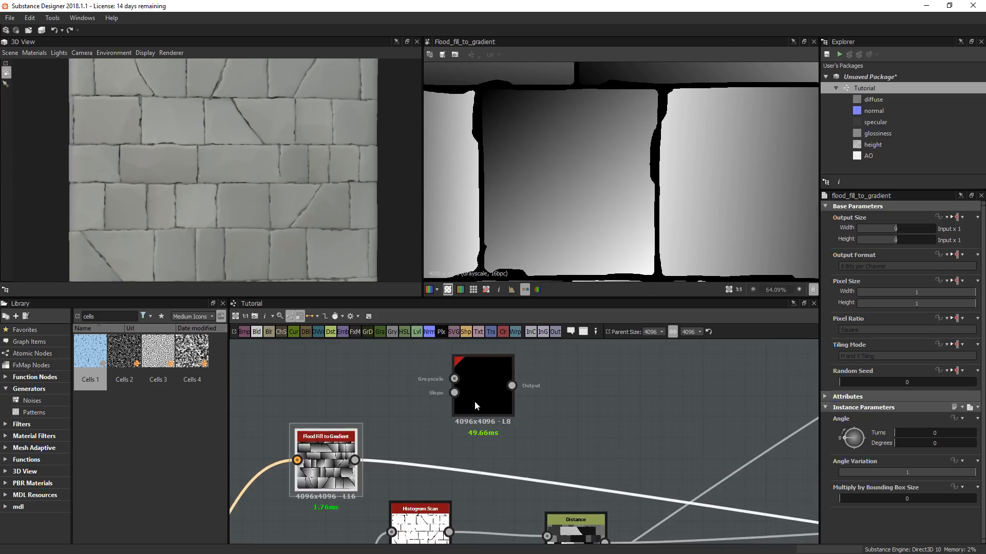
- Connect Flood Fill to Gradient to the Grayscale input of the new Slope Blur Grayscale node and preview the node
drag(354, 460, 467, 379)
click(497, 390)
double_click(497, 391)
scroll(462, 411, down, 6)
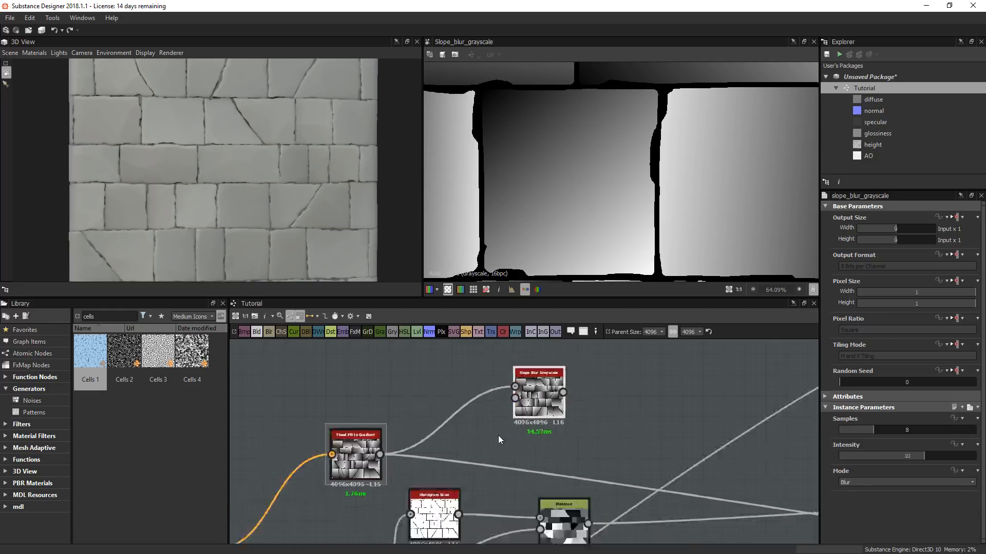
- Try the existing Gaussian Noise as the Slope input of the new Slope Blur Grayscale and preview the result
scroll(434, 441, up, 2)
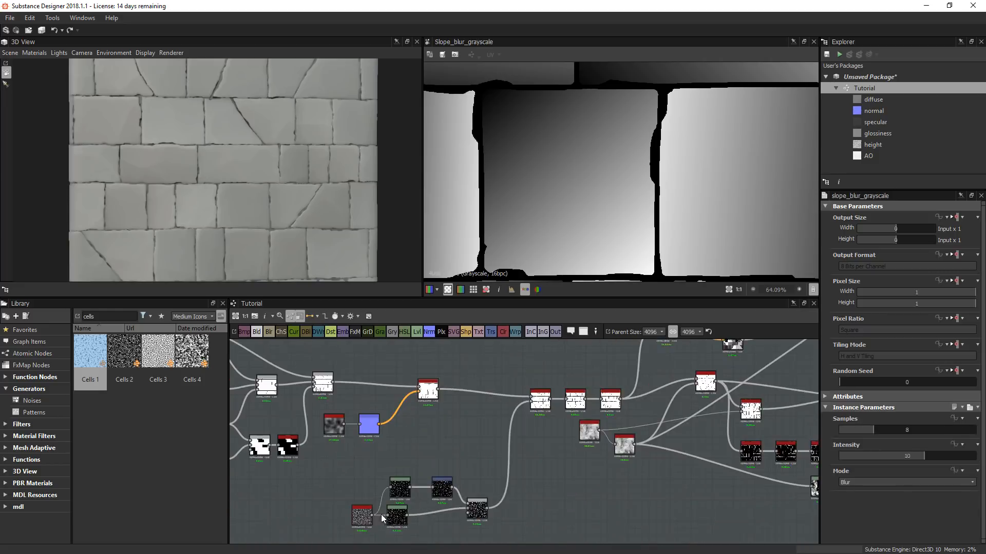
middle_drag(405, 466, 297, 530)
scroll(344, 492, up, 1)
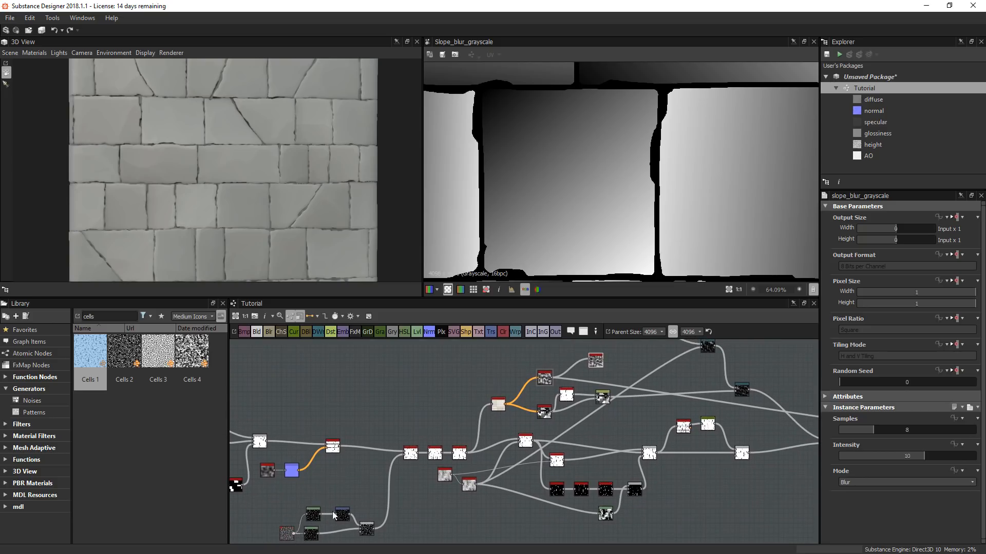
double_click(597, 361)
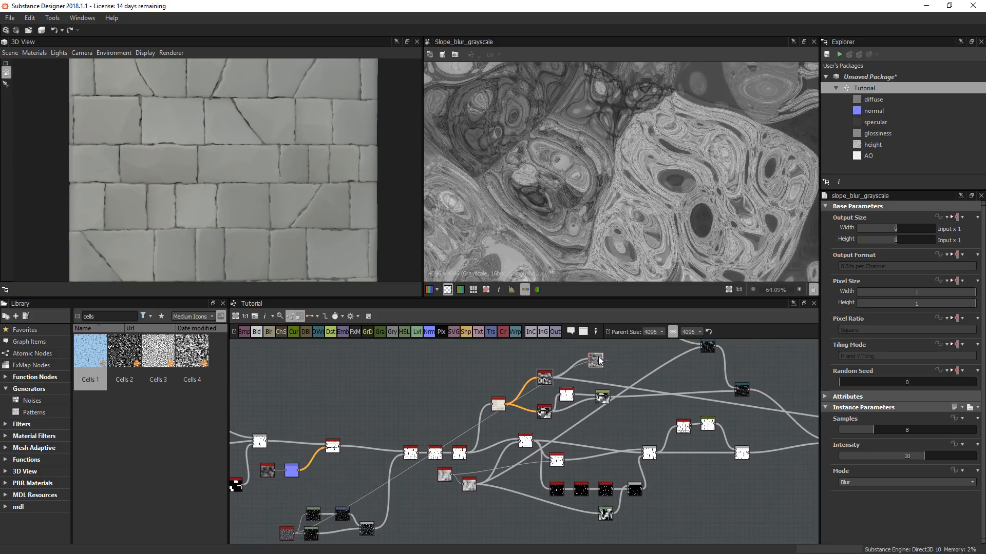
- Set the Slope Blur Grayscale mode to Min and its intensity to 0.1
click(921, 482)
click(862, 498)
double_click(932, 456)
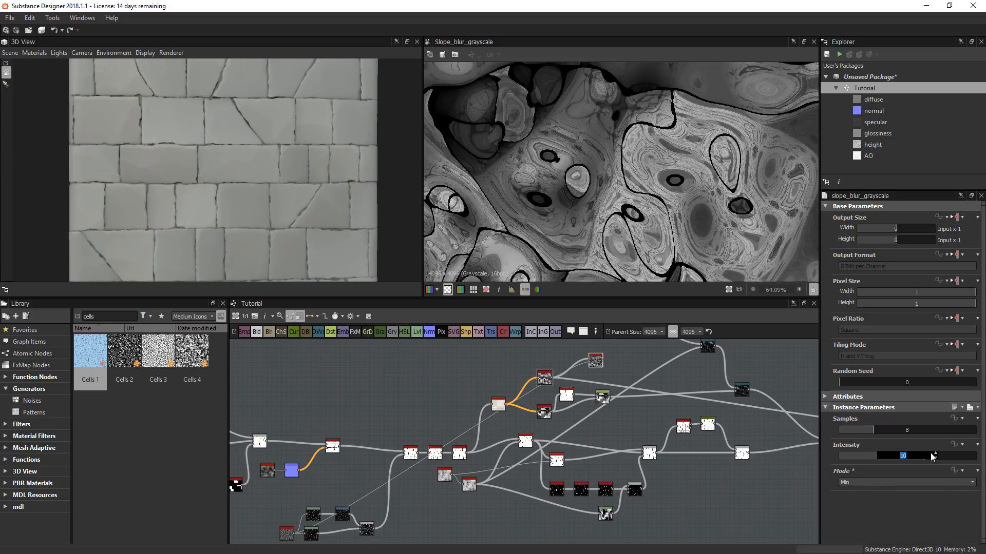
key(Return)
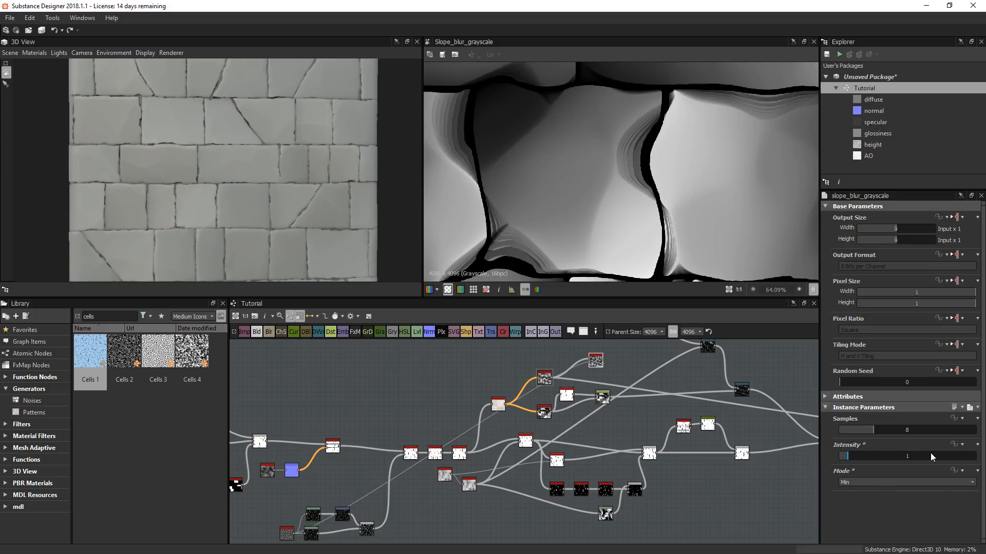
double_click(931, 453)
text(0.1)
key(Return)
scroll(710, 176, down, 5)
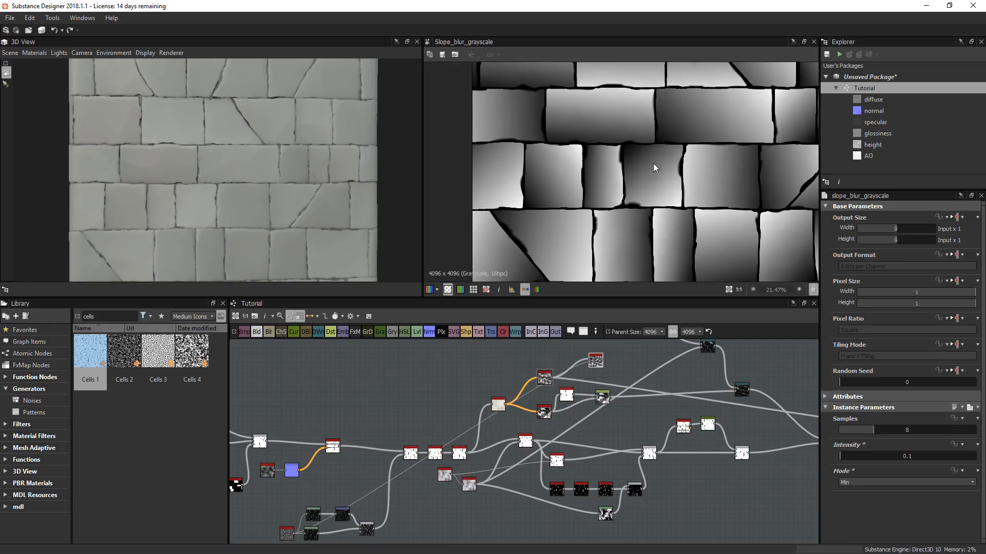
- Add a Perlin Noise node, connect it to the Slope Blur Grayscale's Slope input in place of Gaussian Noise, and preview the blur
middle_drag(451, 465, 589, 399)
scroll(417, 474, up, 5)
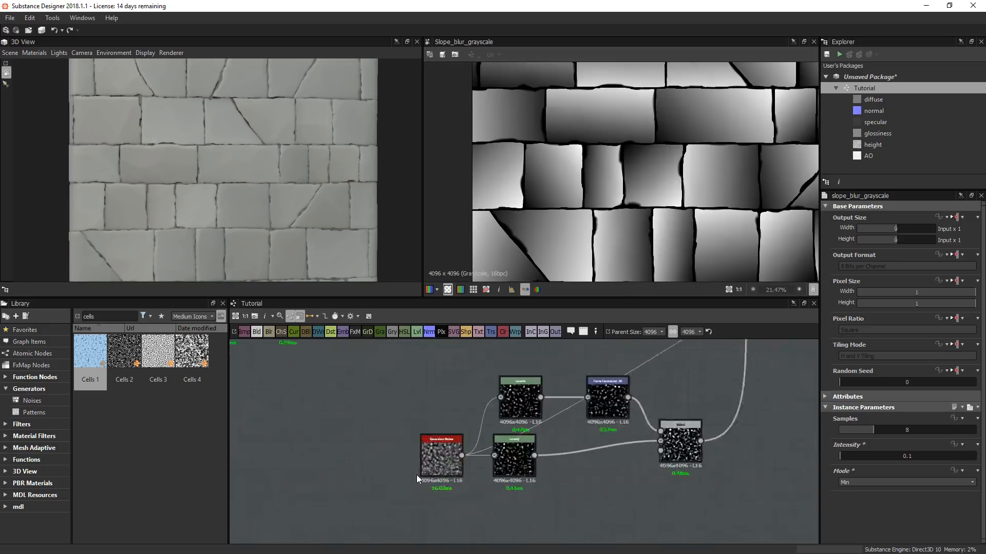
scroll(419, 471, down, 5)
middle_drag(403, 475, 307, 532)
scroll(540, 413, up, 6)
middle_drag(540, 412, 380, 544)
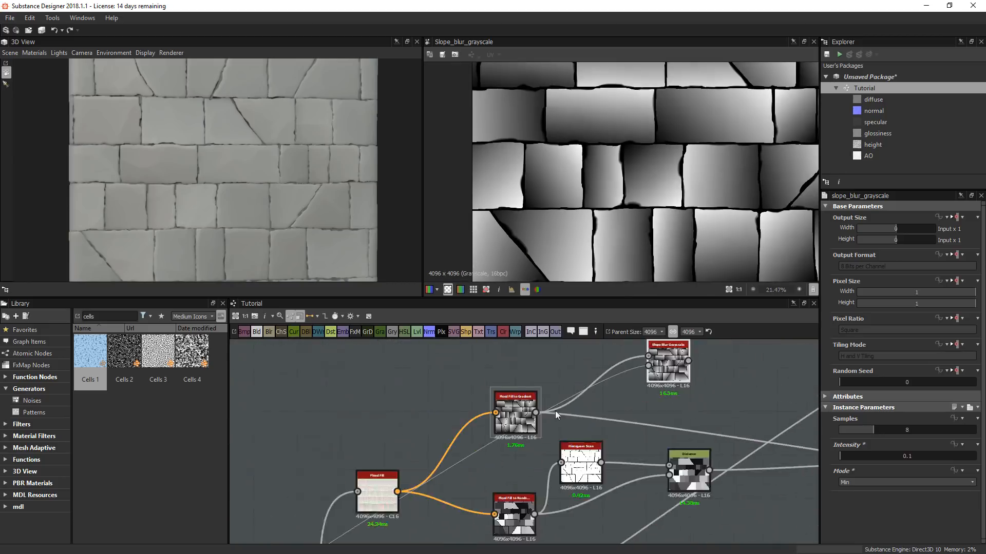
middle_drag(615, 368, 561, 420)
click(82, 374)
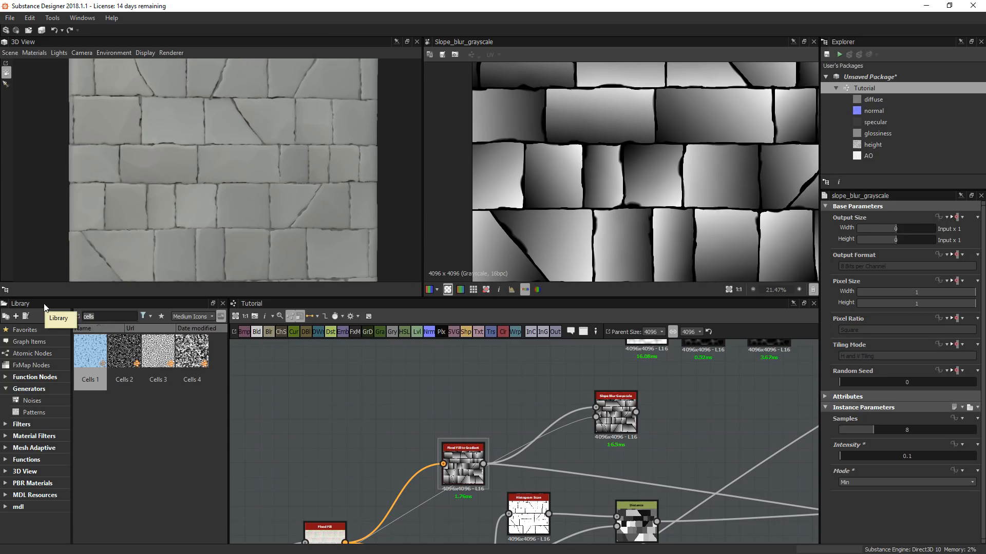
text(perli)
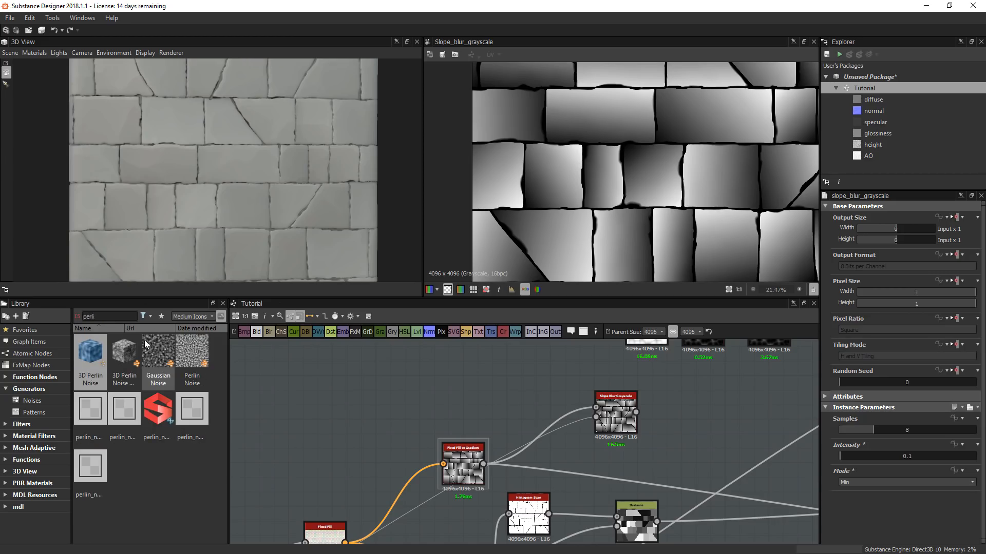
drag(192, 353, 492, 390)
drag(606, 419, 609, 420)
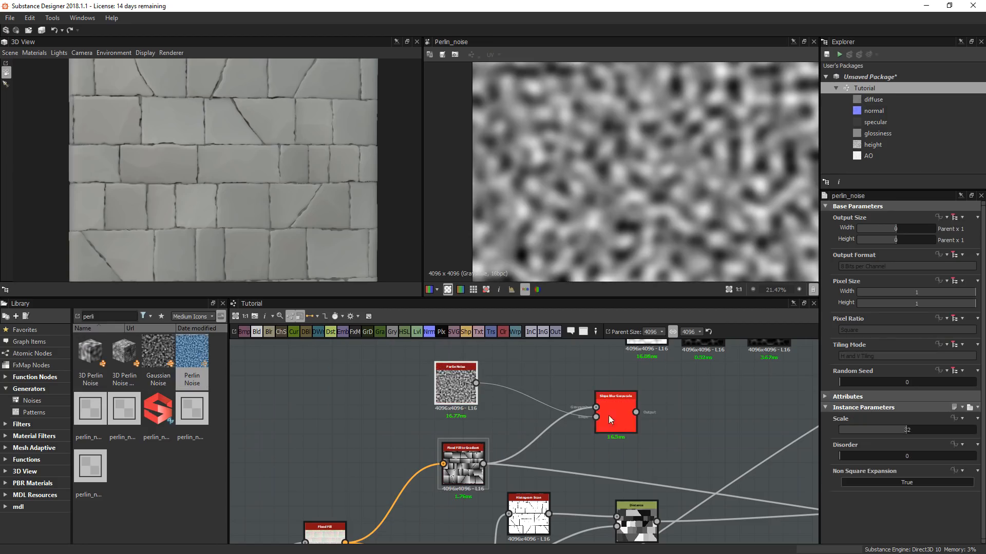
double_click(621, 411)
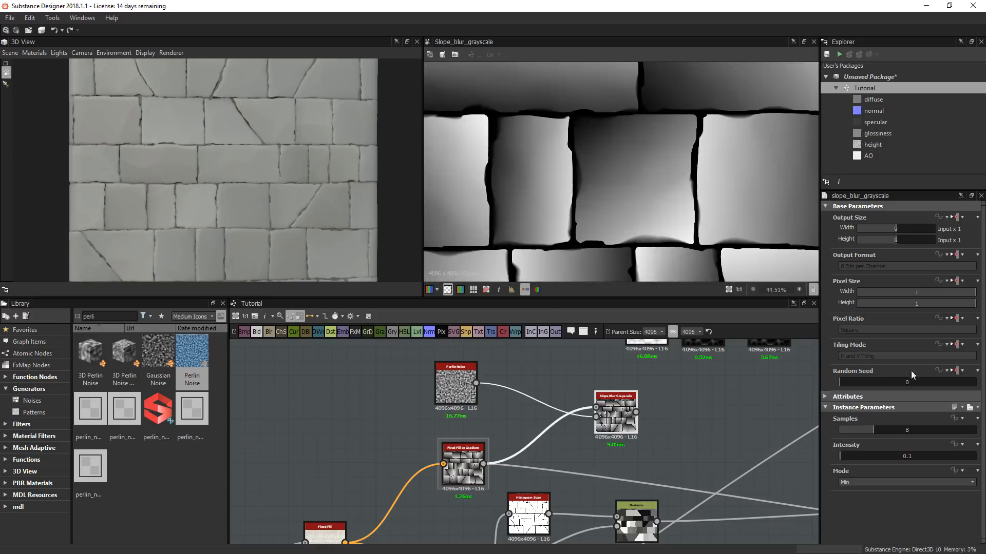
- Raise the Slope Blur Grayscale intensity to 0.6 and set the Perlin Noise scale to 59, checking the brick edges
drag(870, 455, 842, 454)
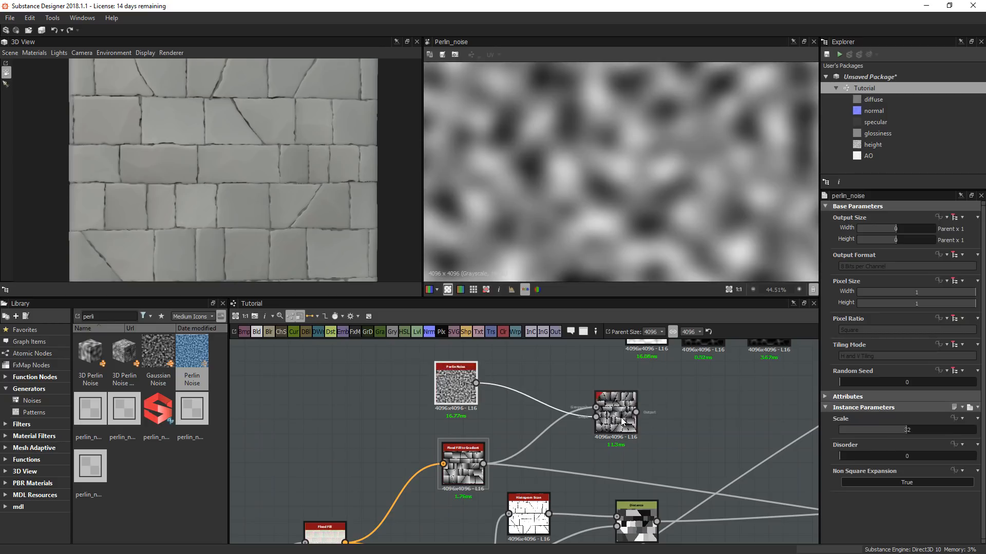
click(456, 382)
click(934, 431)
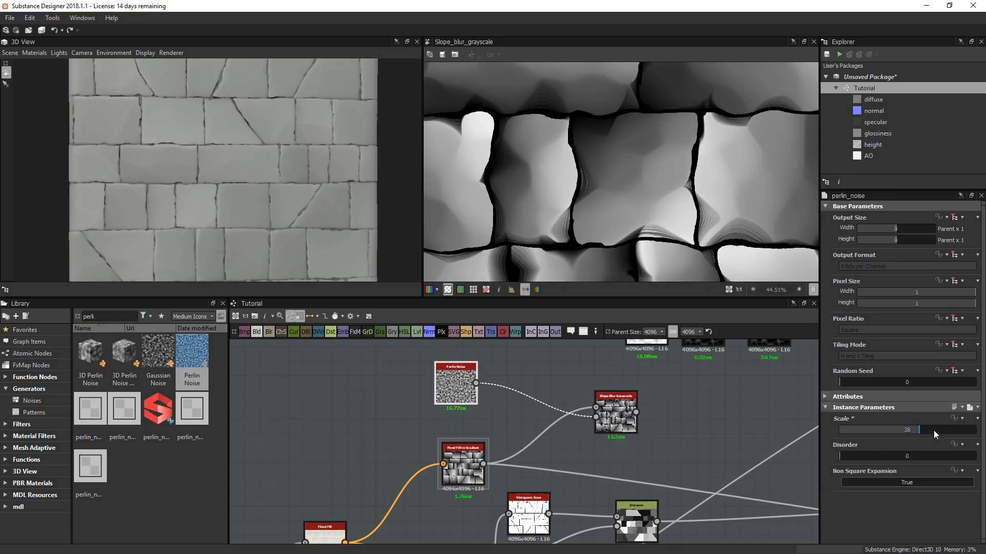
drag(934, 430, 967, 432)
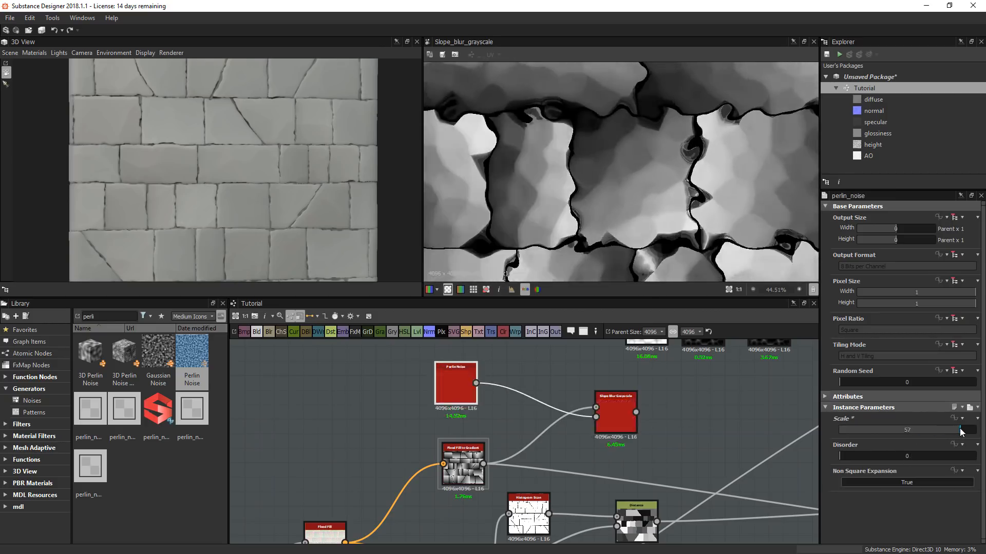
scroll(741, 183, down, 1)
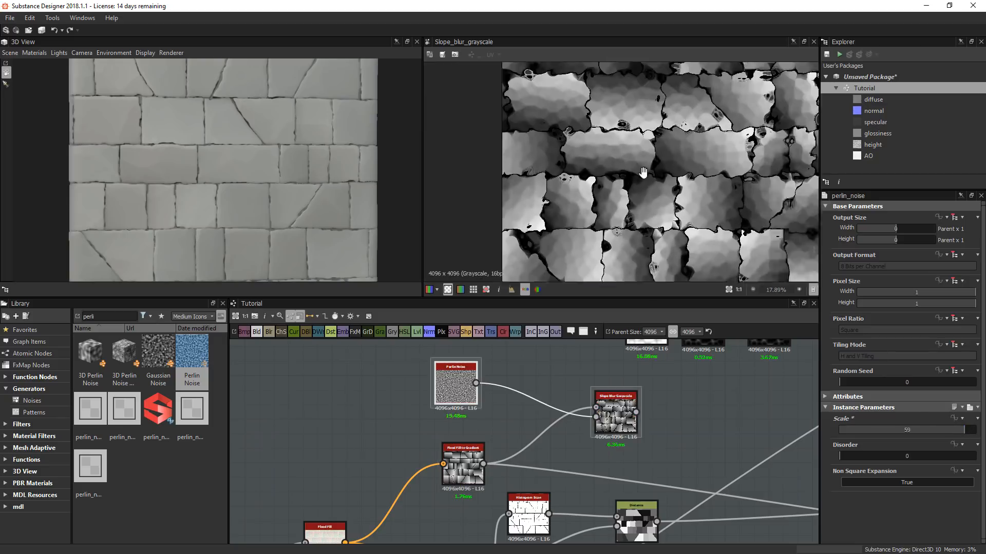
scroll(590, 196, up, 4)
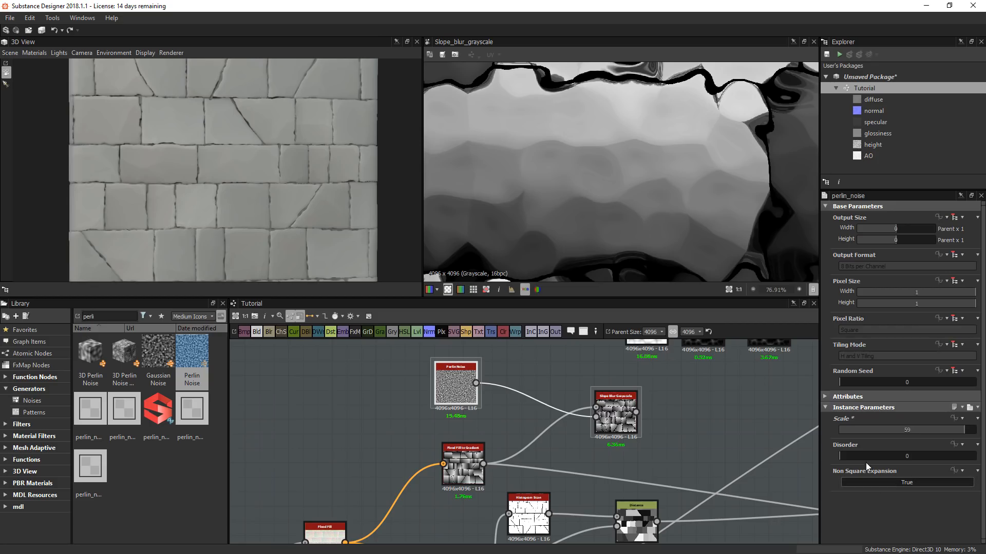
- Set the Slope Blur Grayscale samples to 16 and intensity to 0.1, and inspect the brick edges
click(616, 410)
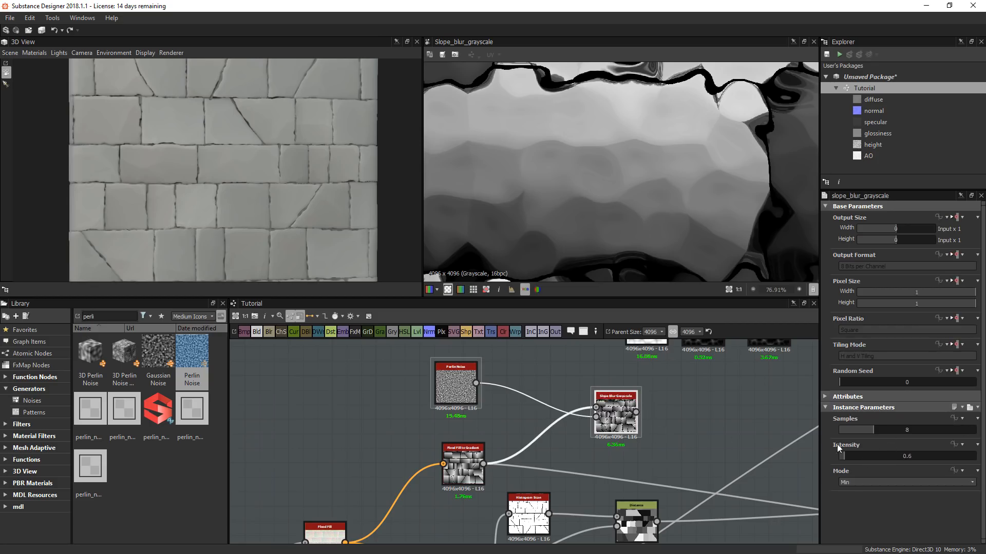
double_click(908, 426)
text(16)
key(Return)
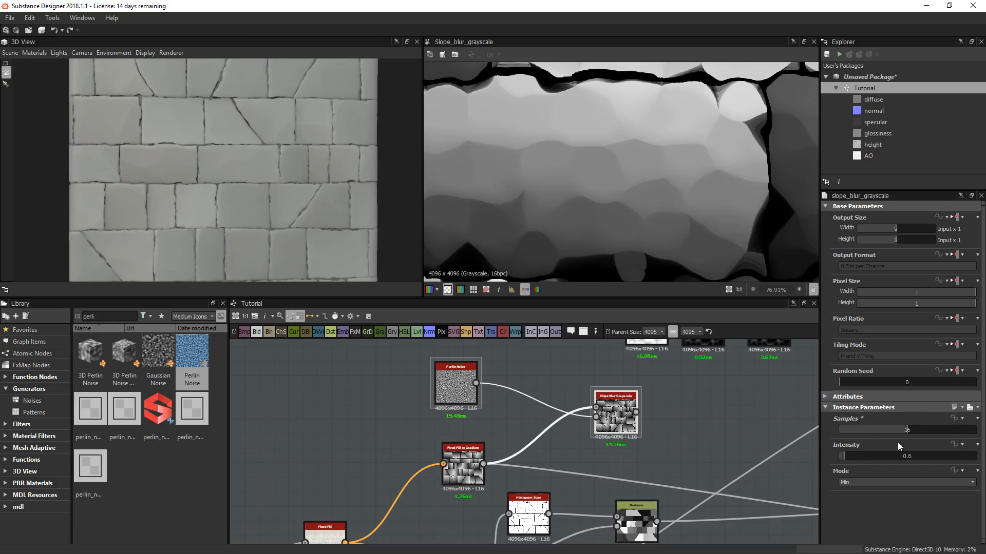
click(911, 458)
text(0.1)
key(Return)
scroll(729, 183, down, 4)
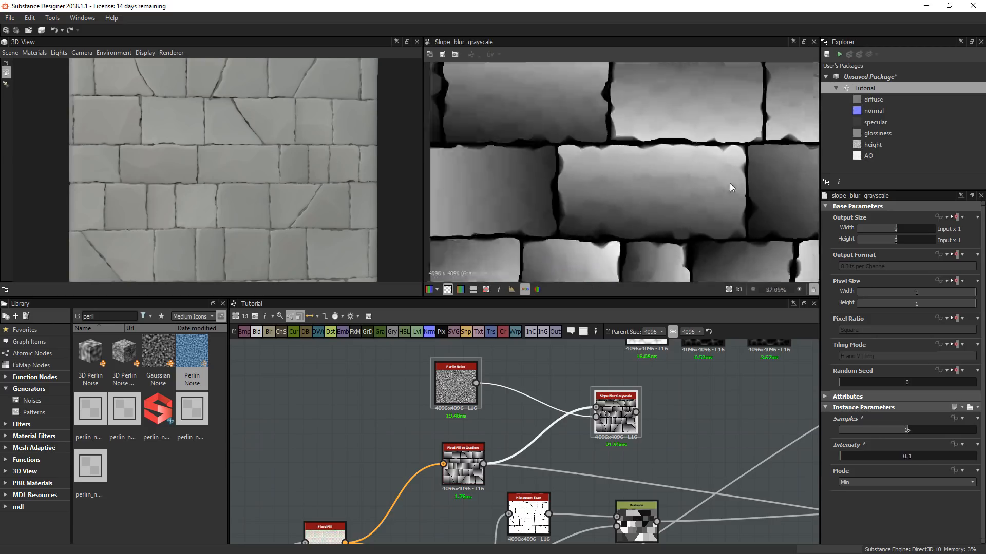
scroll(710, 192, up, 5)
middle_drag(695, 218, 666, 169)
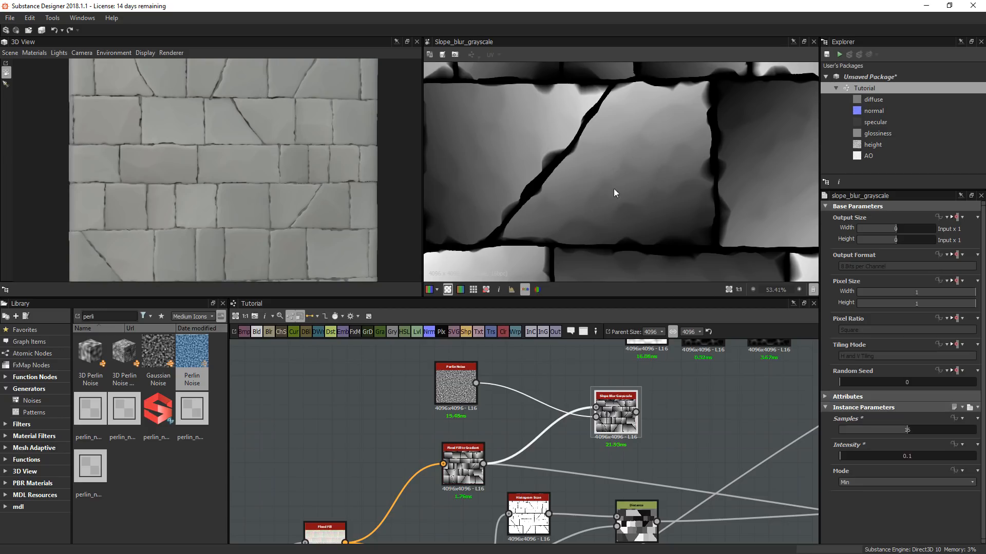
- Feed the Slope Blur Grayscale output into the Min (Darken) Blend instead of the raw gradient, set opacity to 1, and inspect the 3D wall
scroll(460, 467, down, 5)
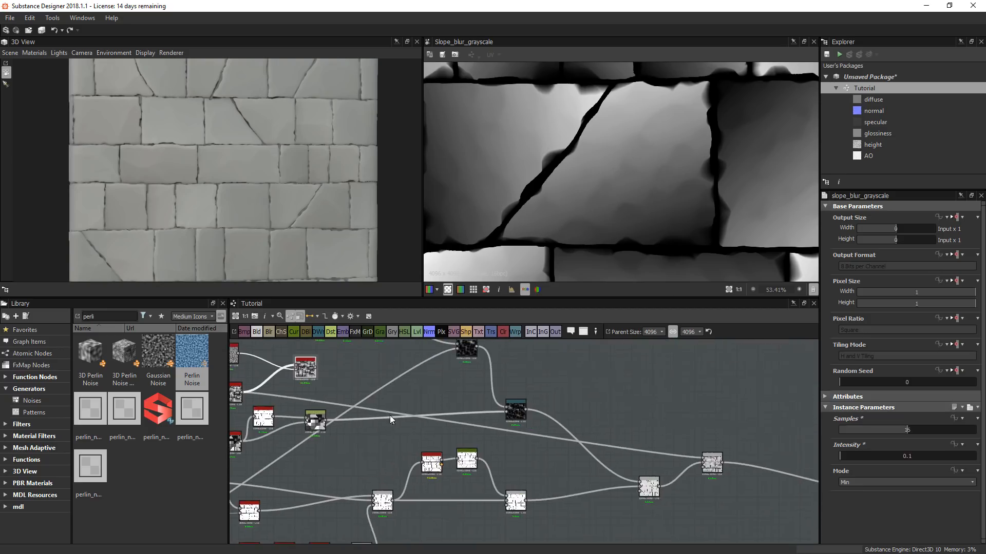
drag(315, 368, 703, 464)
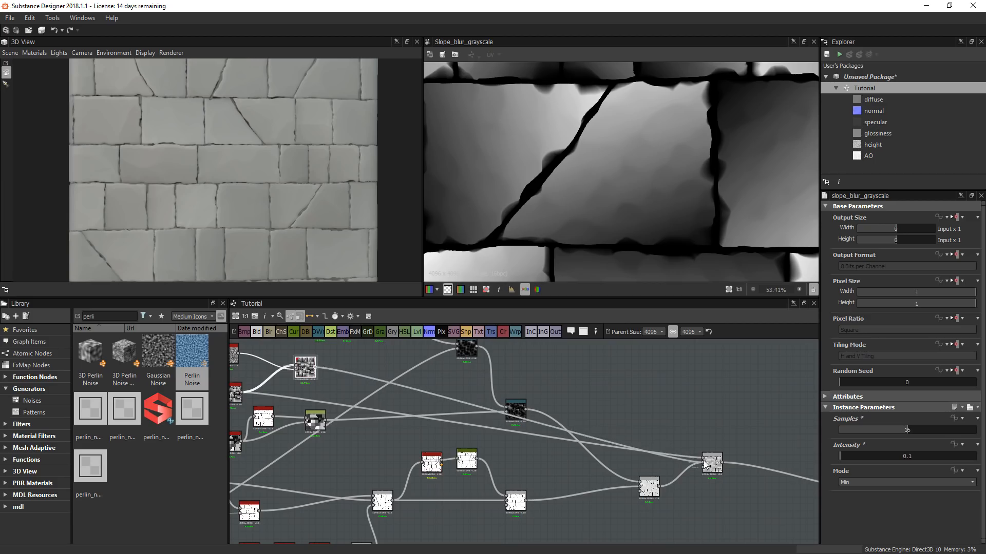
double_click(712, 464)
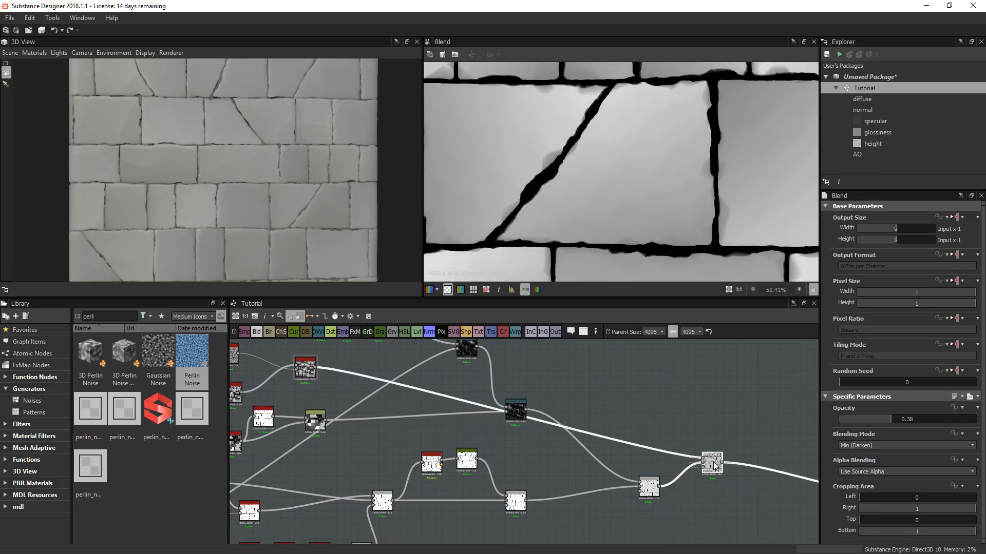
drag(905, 419, 975, 413)
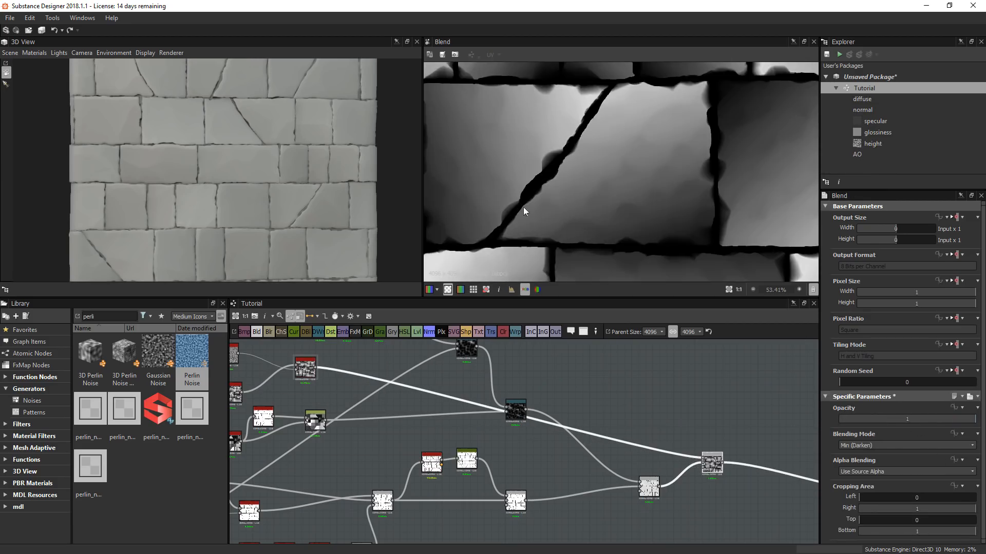
drag(226, 174, 260, 174)
scroll(260, 173, up, 1)
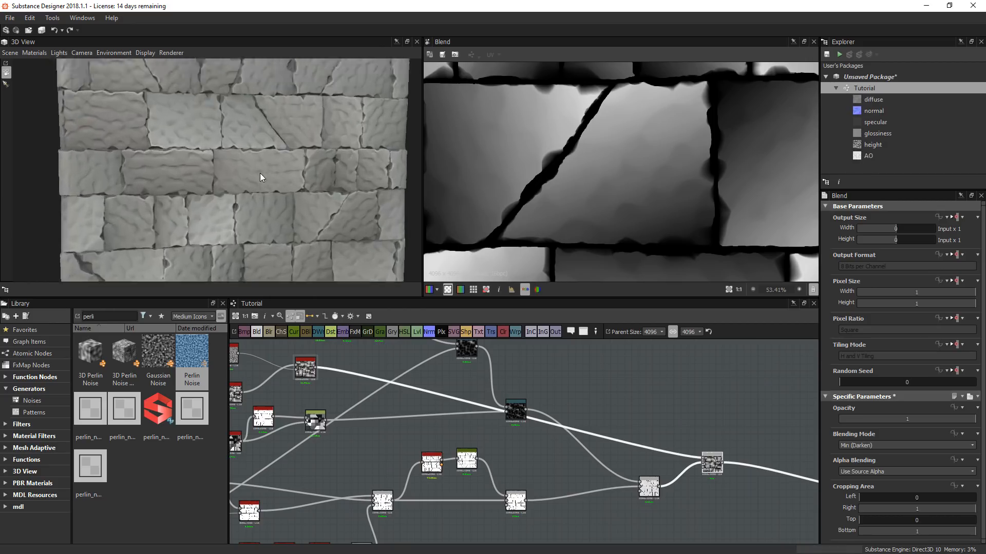
scroll(259, 174, up, 2)
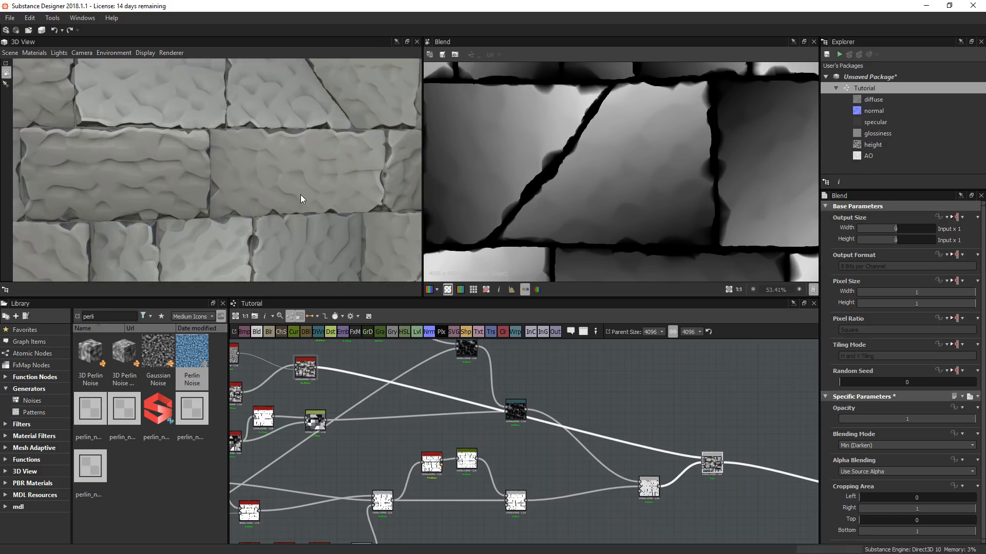
scroll(284, 181, down, 4)
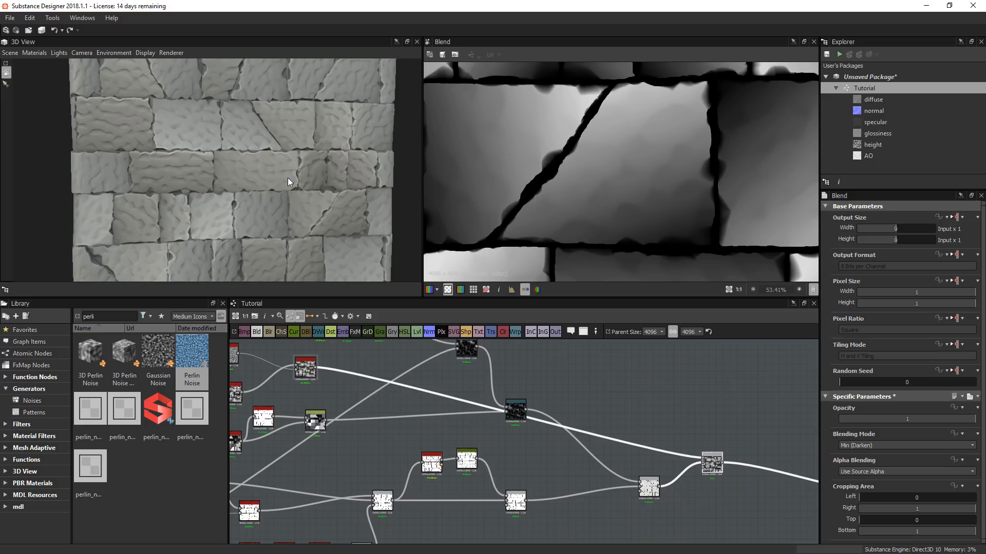
mouse_move(275, 183)
mouse_down()
mouse_move(251, 183)
mouse_move(273, 176)
mouse_up()
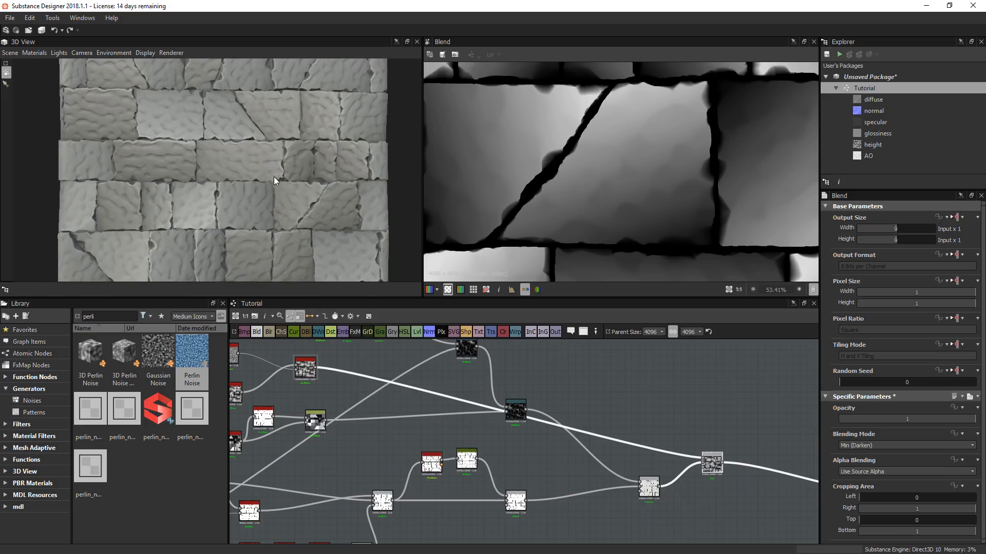
- Reposition the last two Blend nodes into a tidier row, and preview the Directional Warp and the Min (Darken) Blend
middle_drag(635, 471, 645, 444)
drag(662, 462, 678, 469)
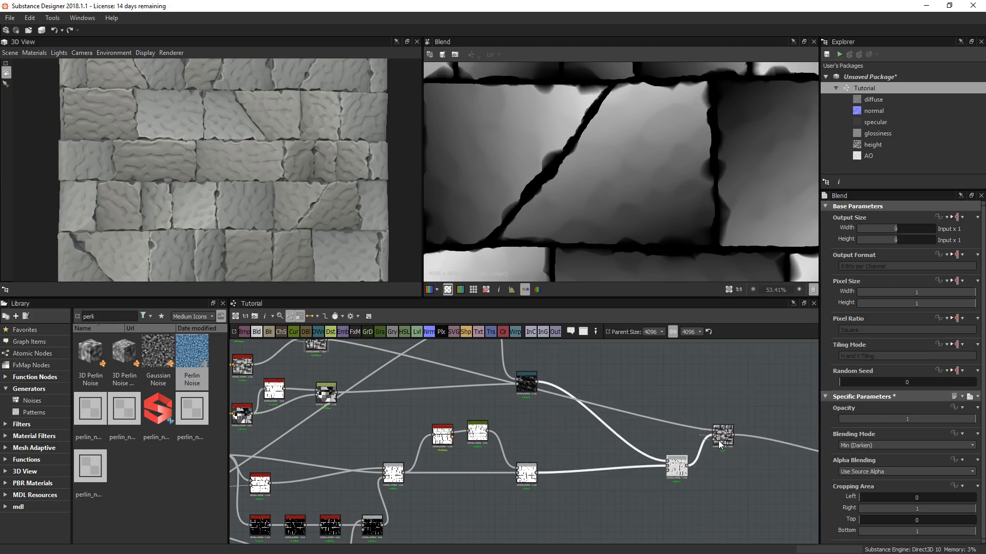
drag(720, 442, 728, 437)
double_click(526, 382)
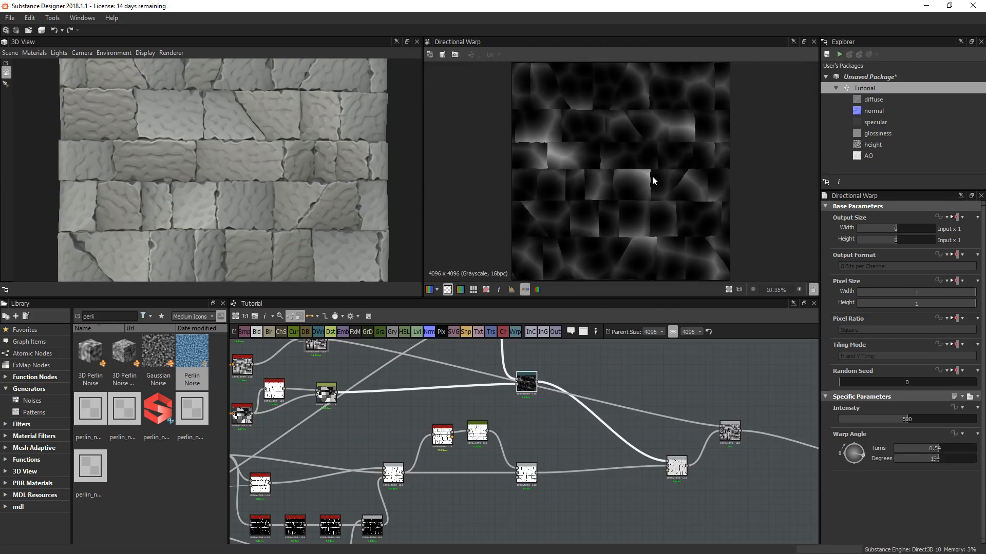
middle_drag(694, 456, 674, 455)
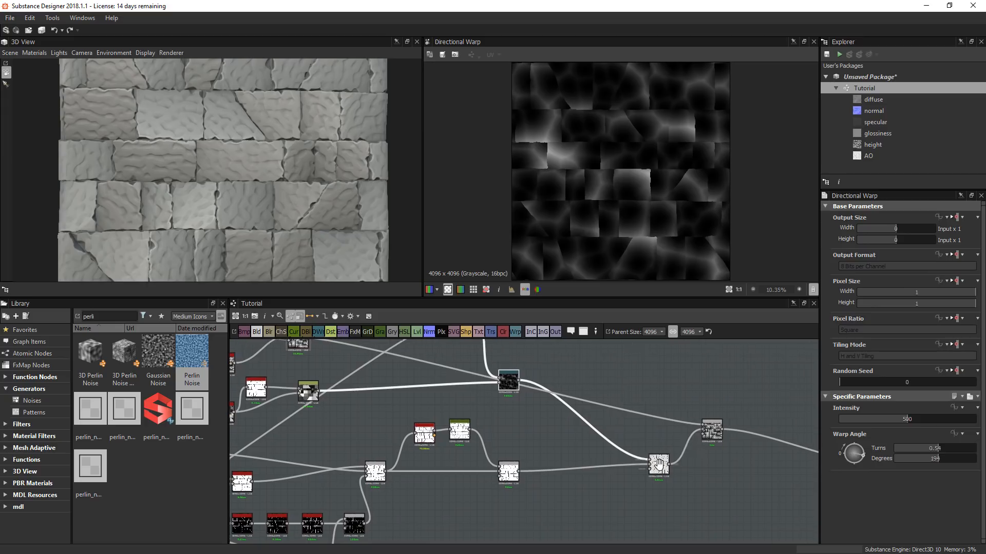
drag(657, 464, 633, 463)
drag(708, 428, 715, 455)
double_click(714, 456)
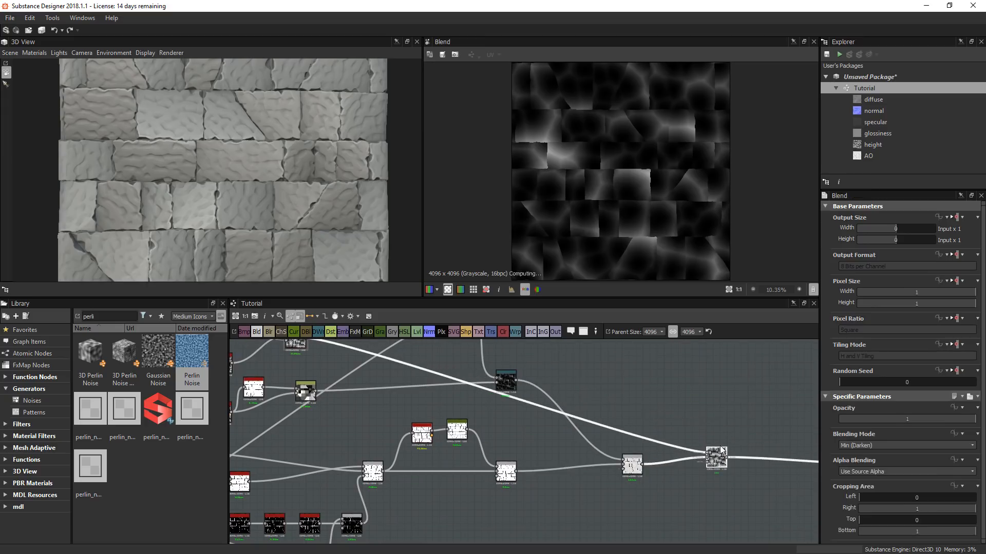
scroll(651, 204, up, 5)
middle_drag(719, 454, 760, 494)
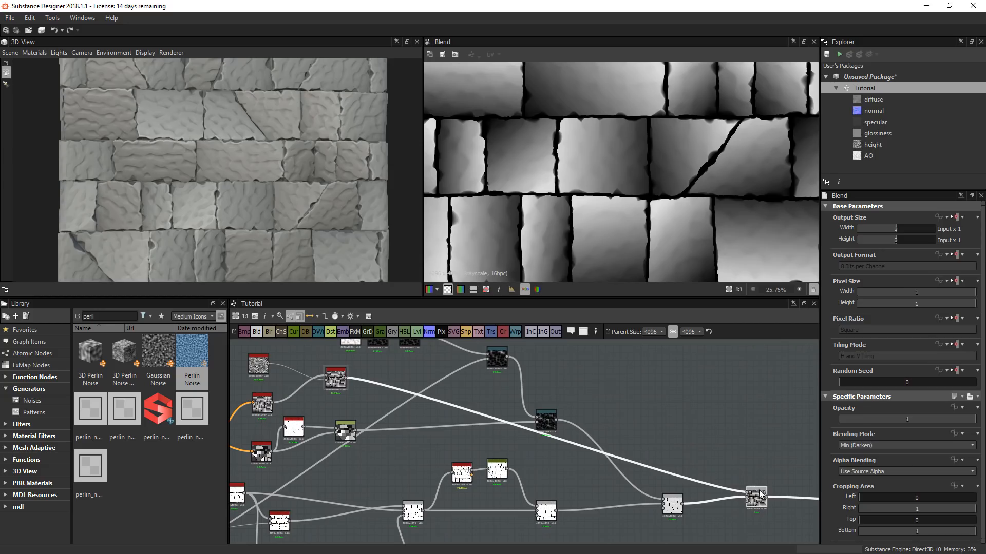
- Lower the opacity of the final Min (Darken) Blend to 0.08 and inspect the bricks up close
click(858, 419)
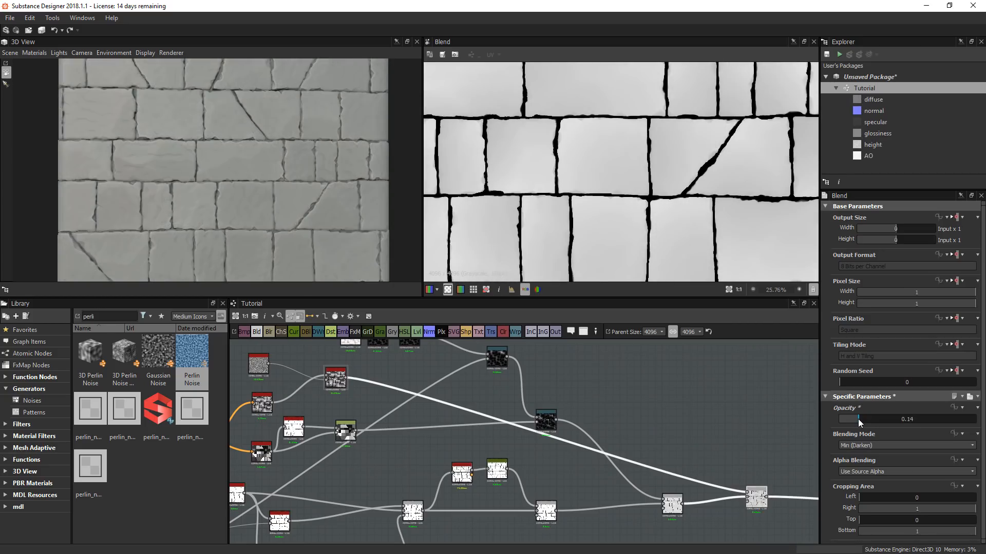
double_click(860, 419)
text(0.08)
key(Return)
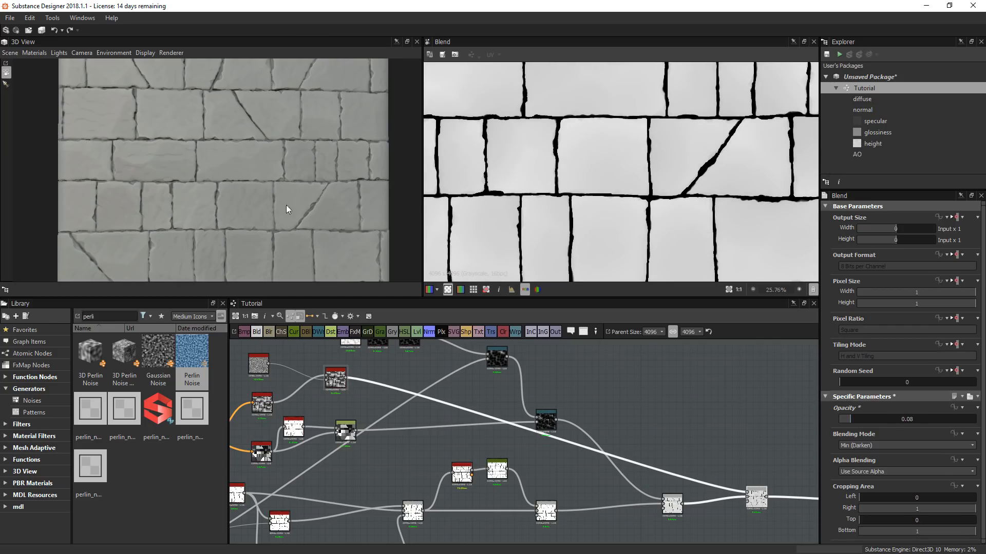
scroll(223, 191, up, 4)
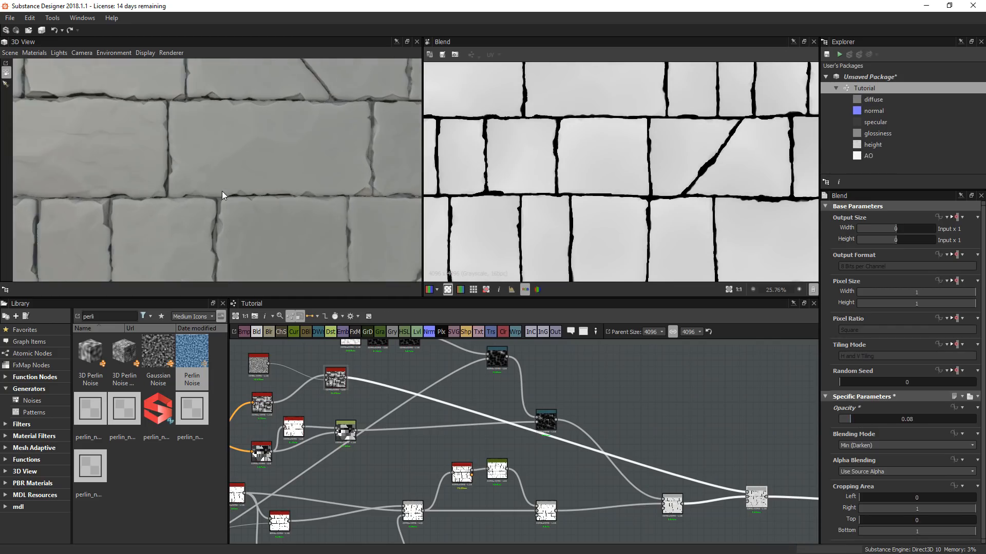
drag(221, 191, 249, 232)
middle_drag(248, 232, 258, 208)
scroll(322, 220, up, 4)
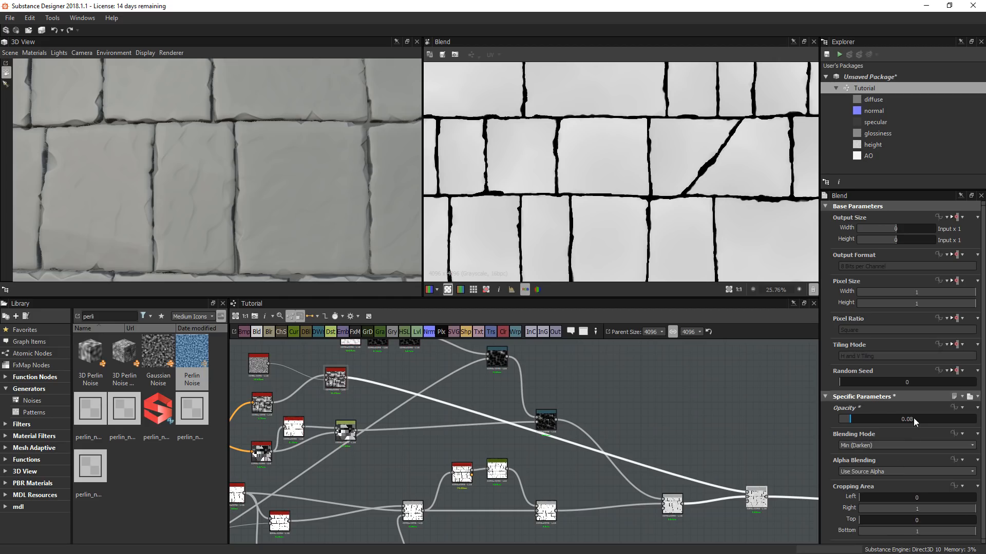
- Set the final Min (Darken) Blend's opacity to 0.05 and check the brick surfaces on the 3D wall
text(5)
key(Return)
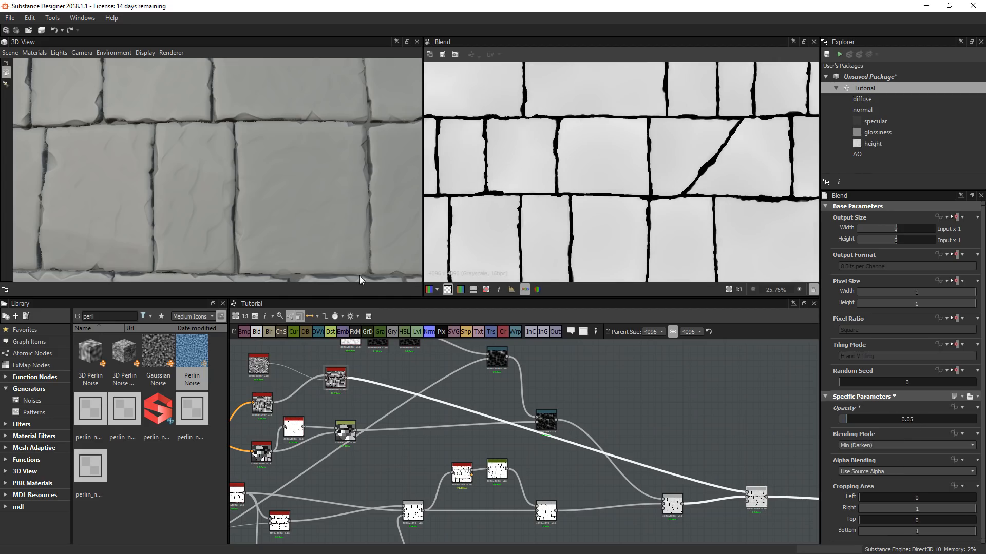
scroll(224, 192, down, 8)
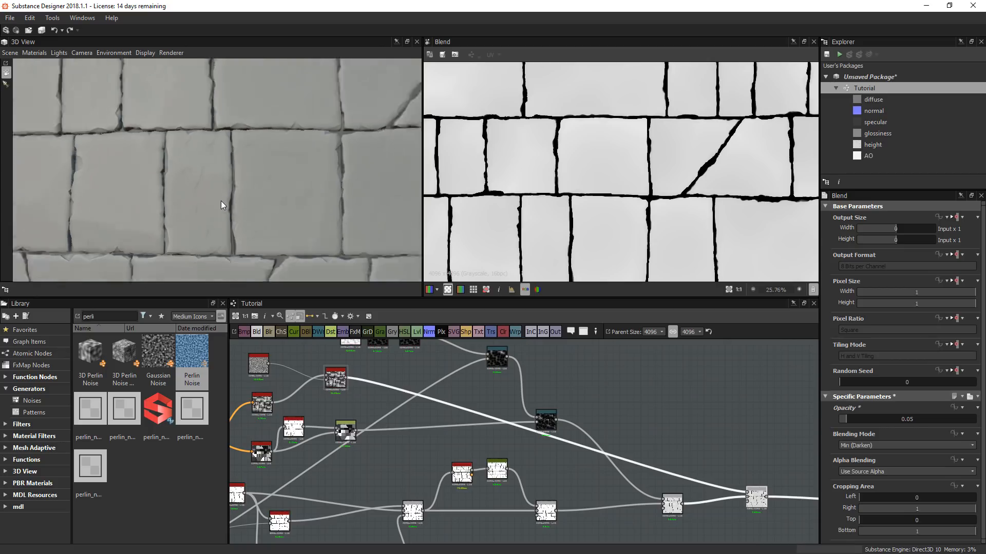
drag(294, 161, 291, 210)
scroll(456, 466, up, 4)
scroll(806, 380, down, 2)
- Connect the Uniform Color node straight to the Diffuse output, bypassing the curvature Blend, and inspect the 3D wall
middle_drag(805, 379, 436, 451)
middle_drag(804, 449, 662, 437)
drag(242, 197, 250, 187)
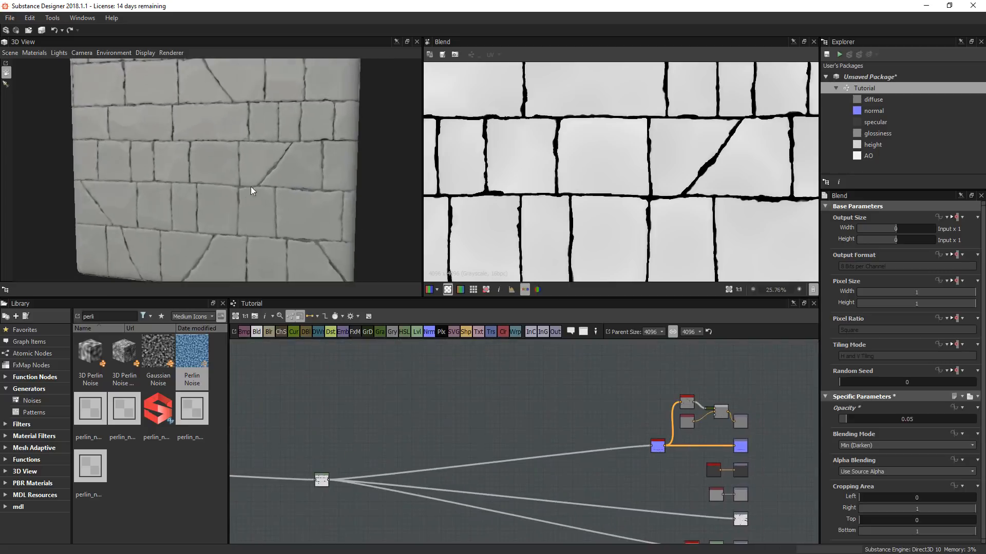
scroll(721, 417, up, 6)
drag(623, 429, 766, 431)
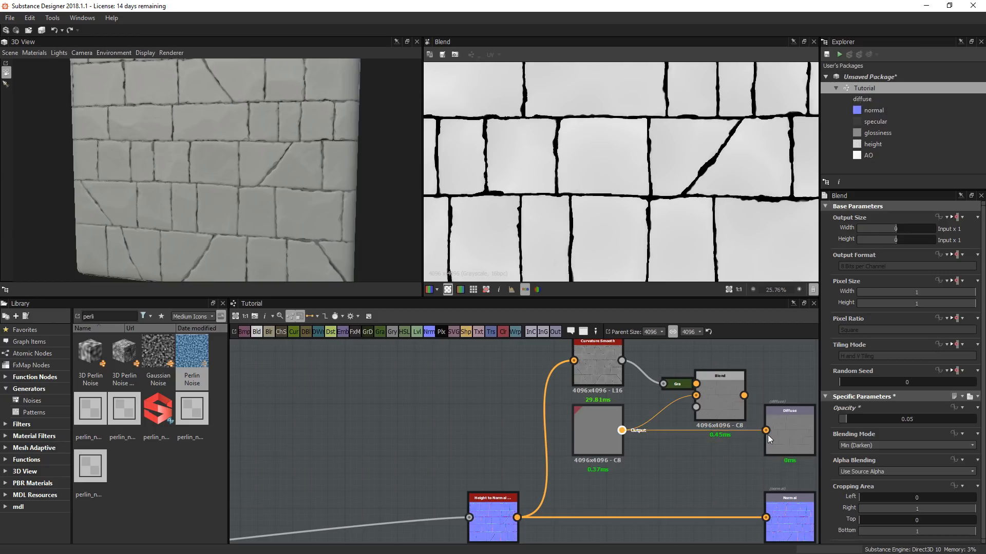
mouse_move(250, 192)
mouse_down()
mouse_move(244, 179)
mouse_move(275, 179)
mouse_move(242, 183)
mouse_up()
right_drag(242, 183, 369, 234)
- Reconnect the curvature Blend to the Diffuse output and preview the Blend's brick edges
drag(744, 395, 765, 430)
double_click(725, 400)
scroll(629, 155, up, 3)
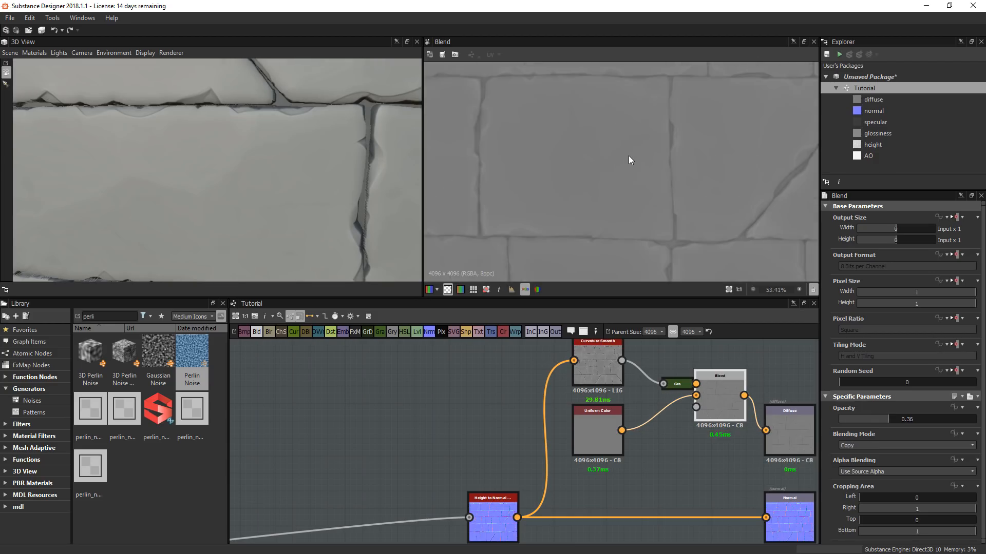
middle_drag(666, 189, 561, 204)
middle_drag(630, 110, 538, 242)
scroll(611, 244, down, 3)
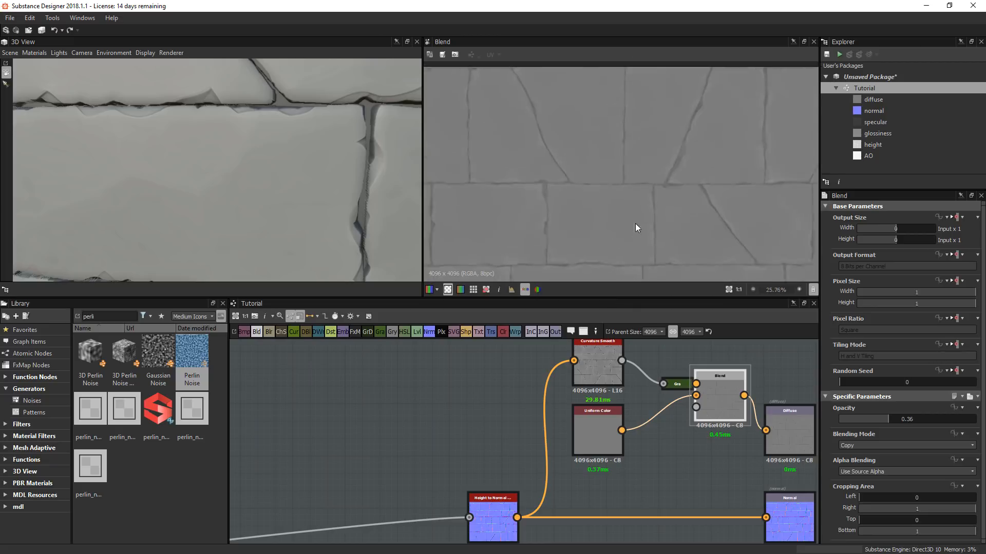
- Remove the Blur HQ Grayscale node so that Invert Grayscale feeds directly into the Directional Warp
scroll(441, 406, down, 8)
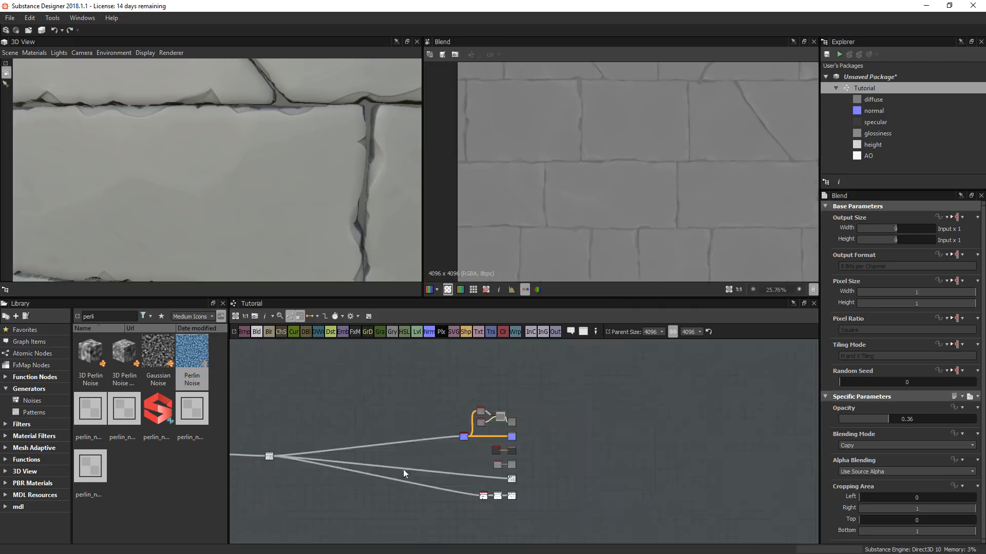
scroll(511, 454, up, 8)
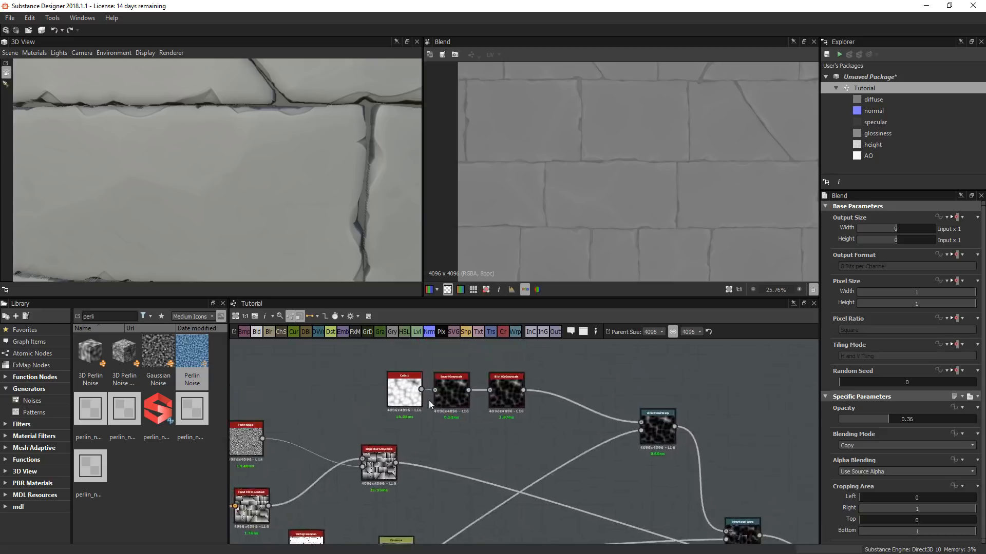
click(461, 389)
double_click(599, 390)
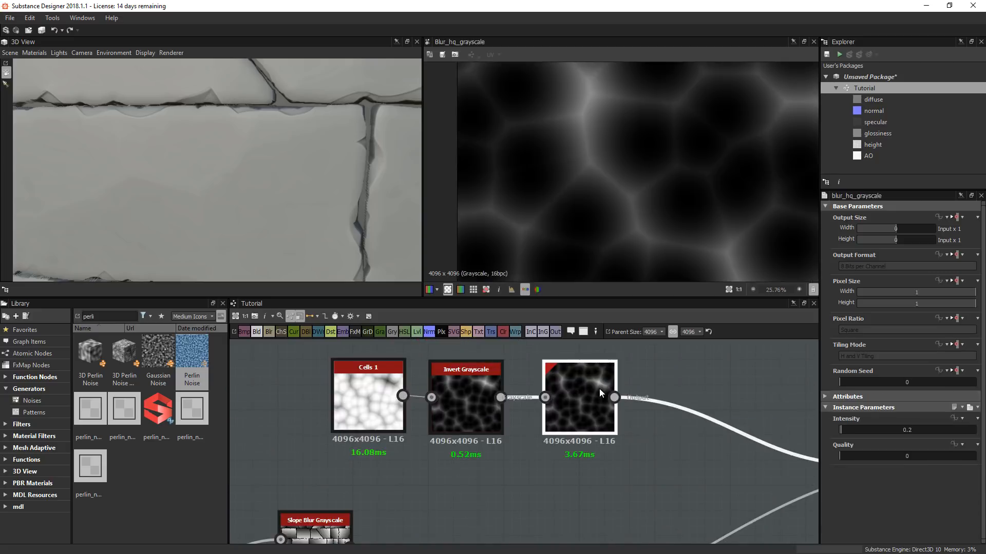
key(Delete)
middle_drag(602, 419, 413, 376)
scroll(434, 376, down, 4)
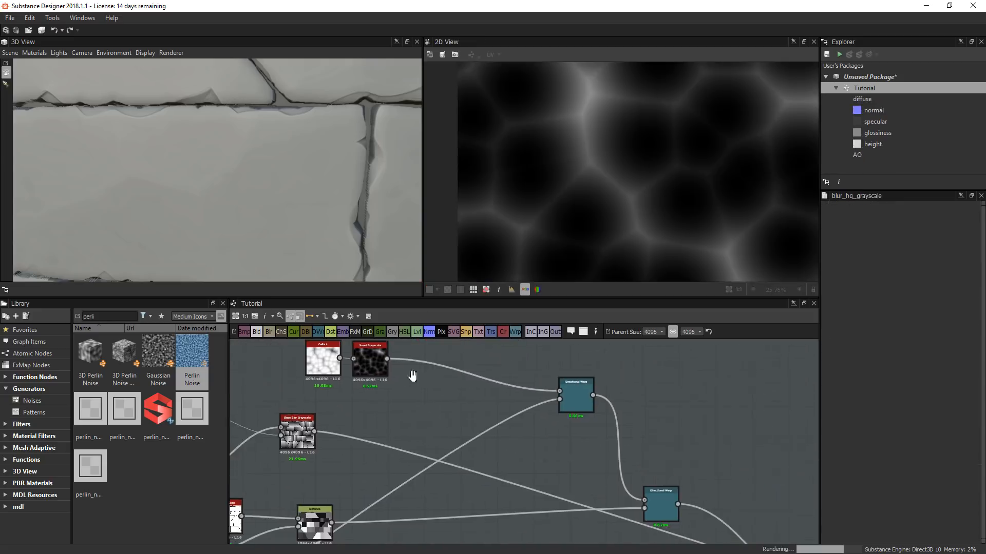
- Set the opacity of the Min (Darken) Blend fed by the second Directional Warp to 0.2
middle_drag(605, 490, 439, 409)
scroll(569, 471, down, 1)
middle_drag(678, 529, 536, 443)
scroll(535, 442, down, 1)
middle_drag(454, 355, 457, 439)
scroll(457, 439, up, 4)
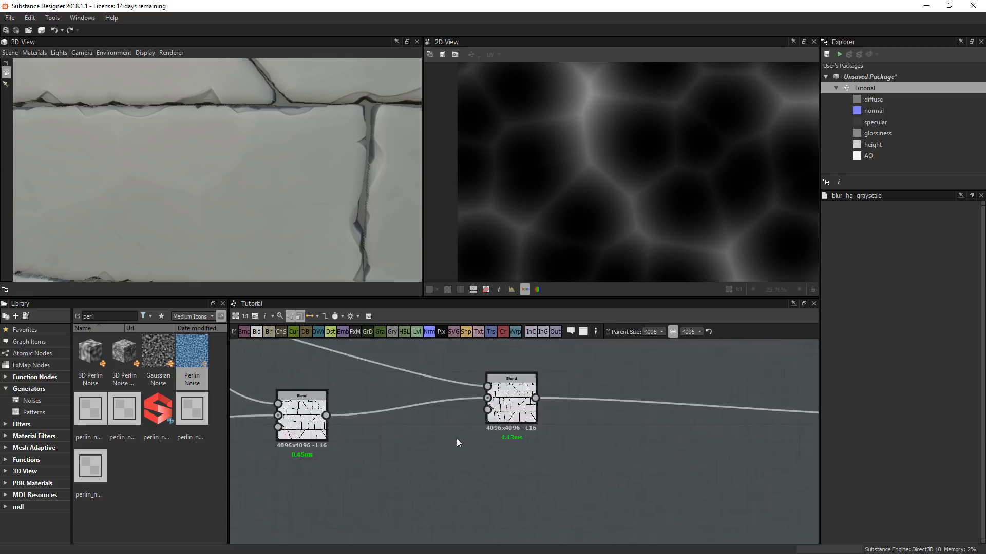
middle_drag(391, 436, 609, 535)
scroll(609, 535, down, 3)
double_click(590, 509)
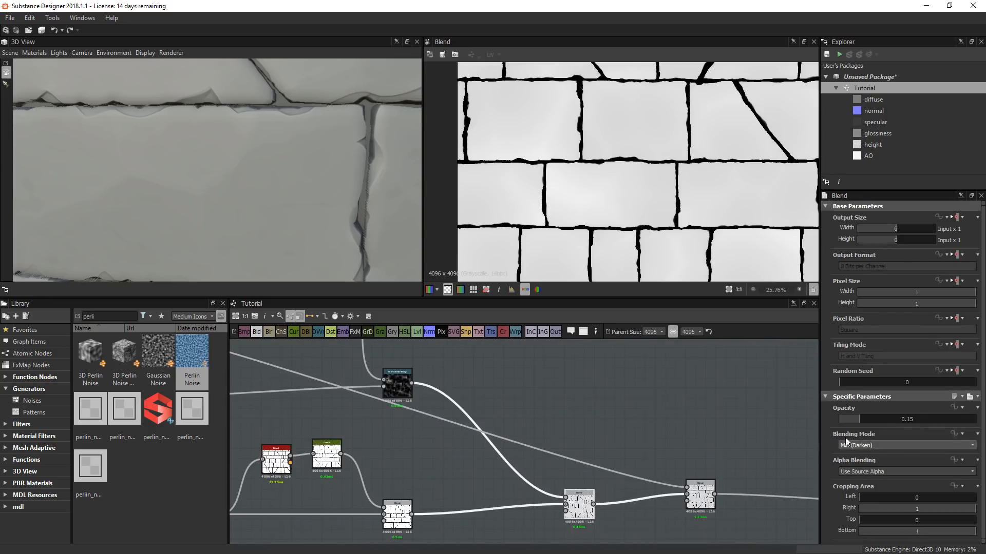
double_click(903, 419)
text(0.2)
key(Return)
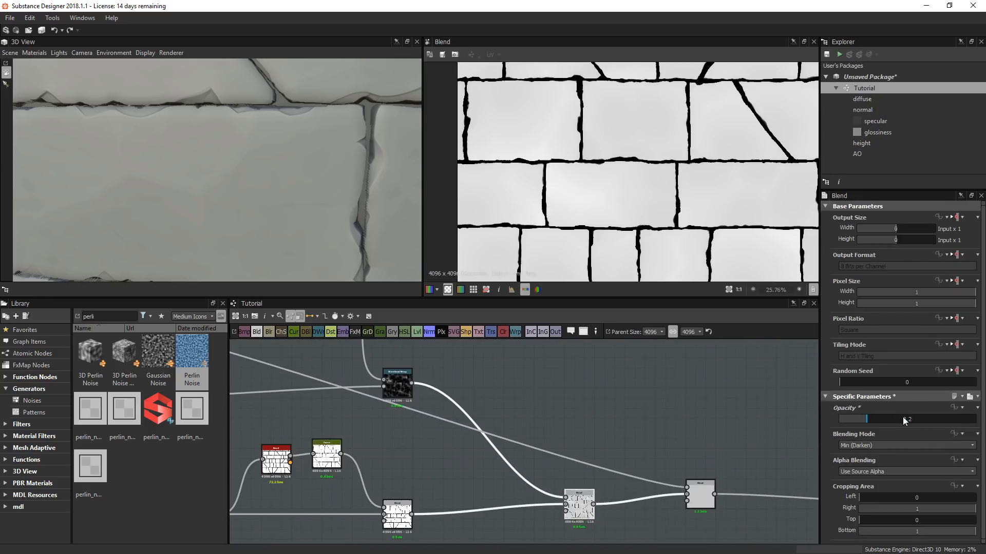
- Examine the brick slopes, chiselled surfaces and edges on the 3D wall from several angles and distances
scroll(259, 186, down, 6)
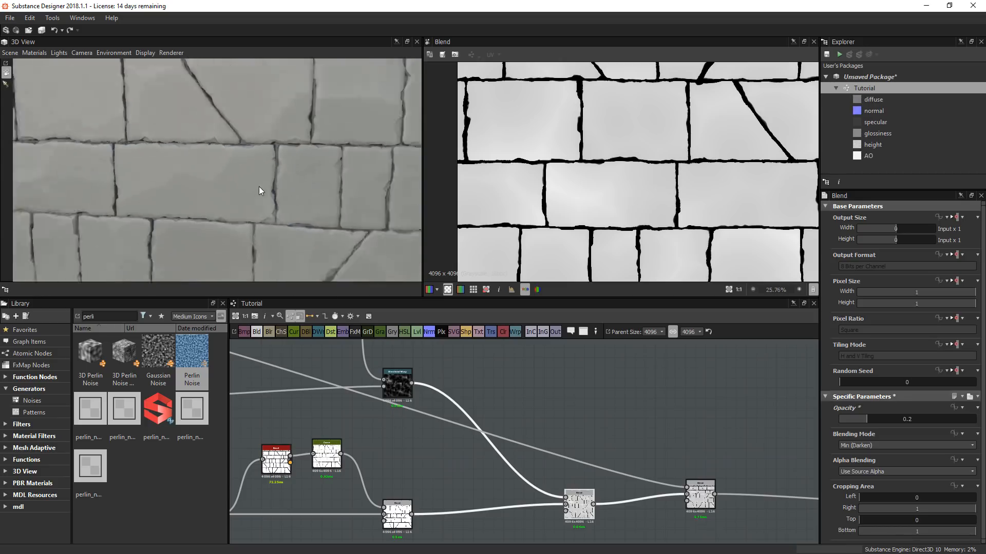
drag(257, 185, 267, 165)
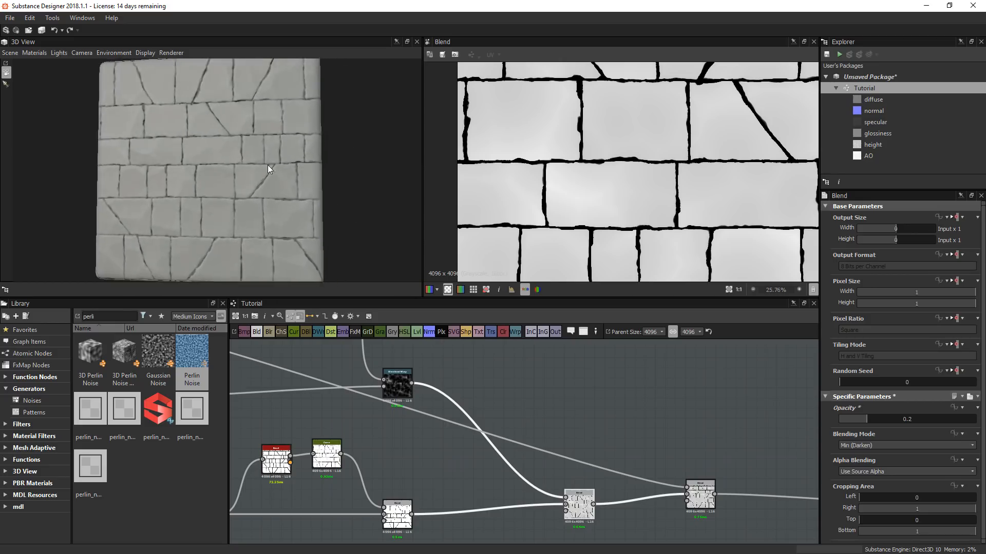
scroll(263, 165, up, 5)
scroll(263, 165, down, 5)
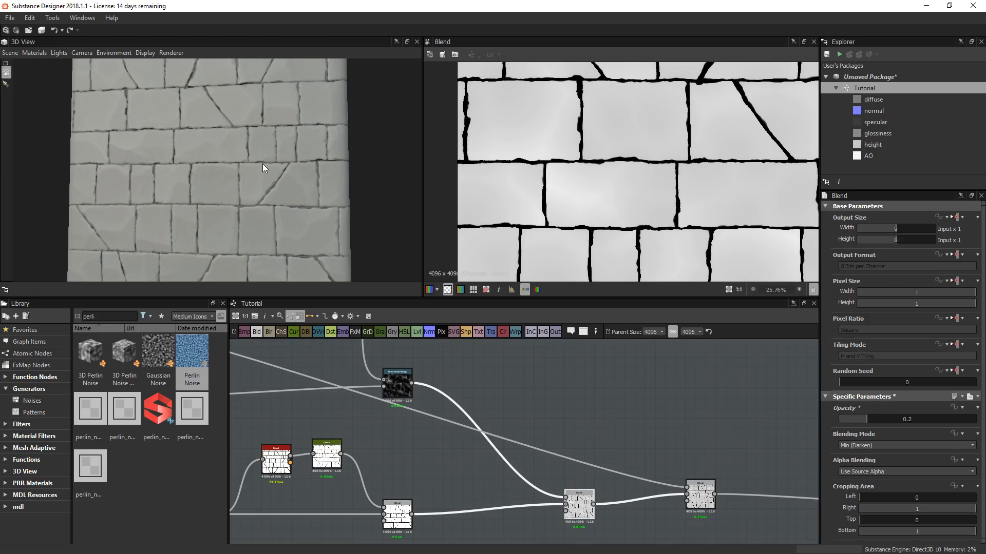
scroll(255, 177, down, 2)
mouse_move(273, 177)
mouse_down()
mouse_move(289, 176)
mouse_move(276, 185)
mouse_up()
middle_drag(659, 539, 441, 360)
middle_drag(574, 379, 561, 540)
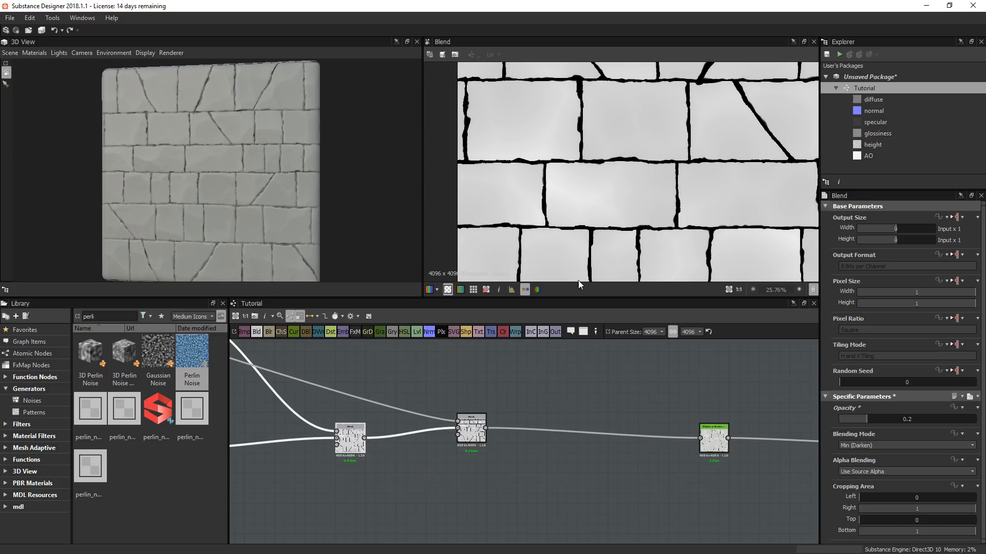
mouse_move(250, 216)
mouse_down()
mouse_move(286, 220)
mouse_move(211, 223)
mouse_move(242, 221)
mouse_up()
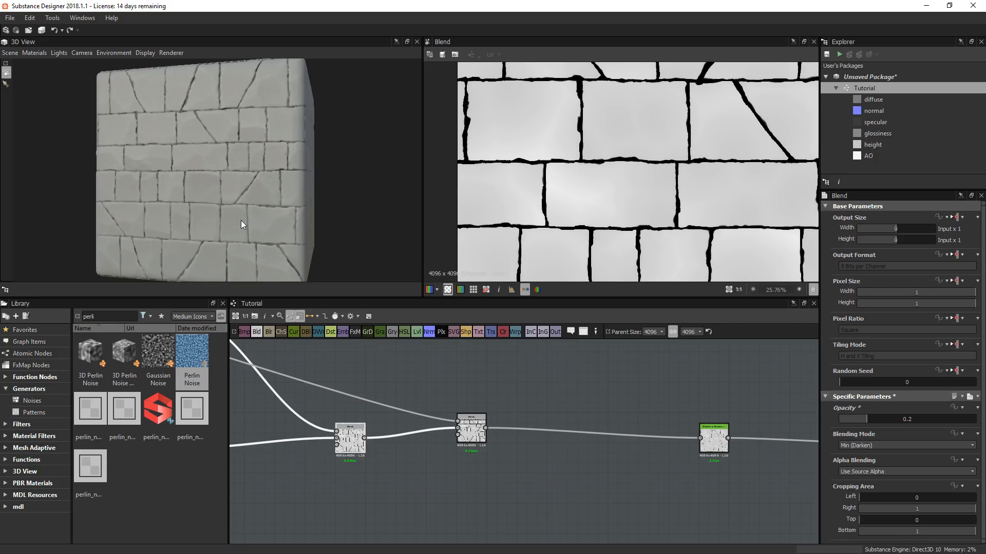
drag(241, 220, 249, 221)
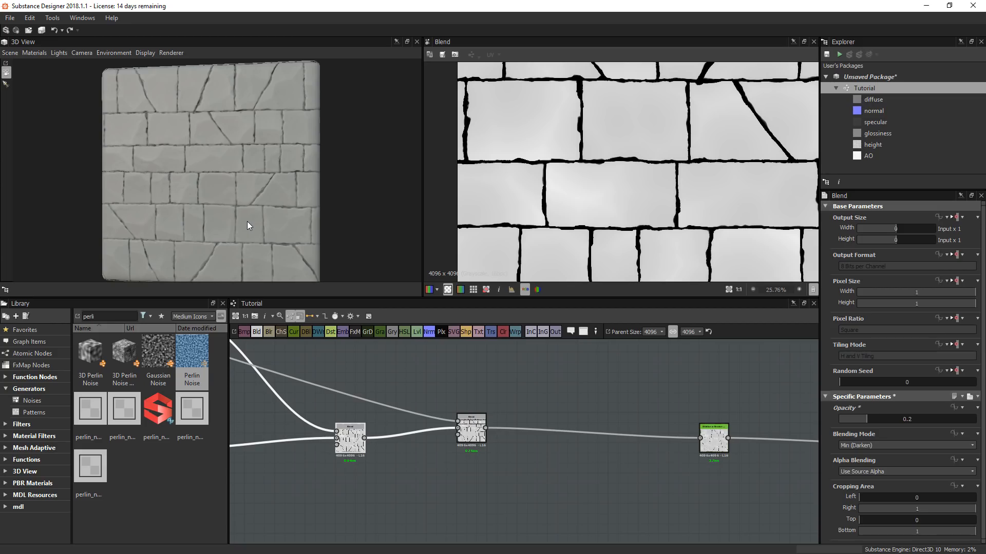
scroll(208, 187, up, 5)
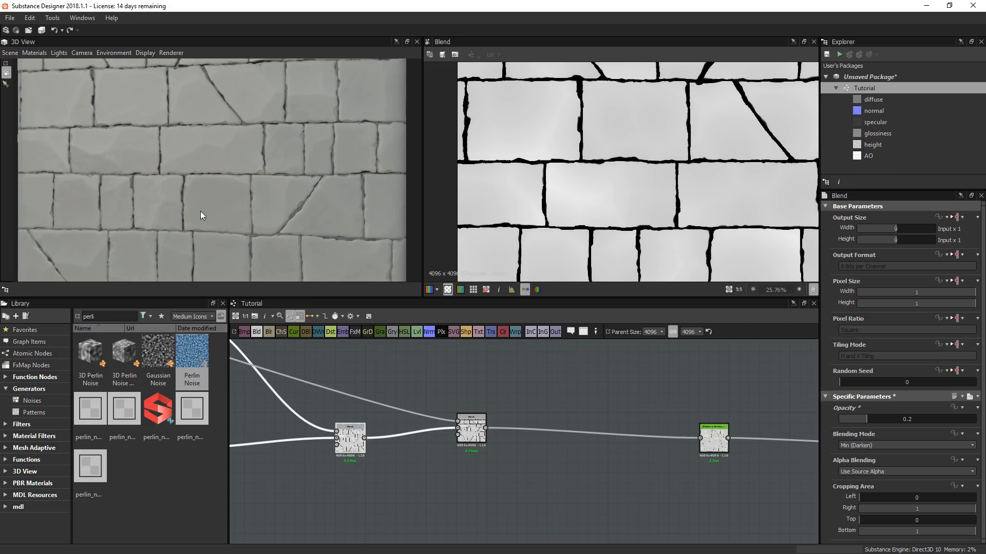
scroll(205, 208, up, 4)
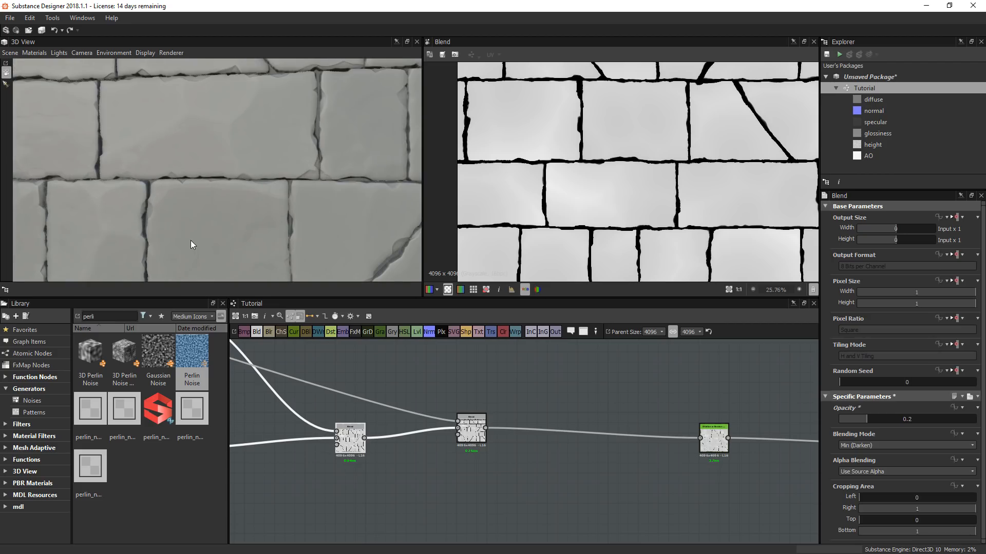
scroll(190, 242, down, 8)
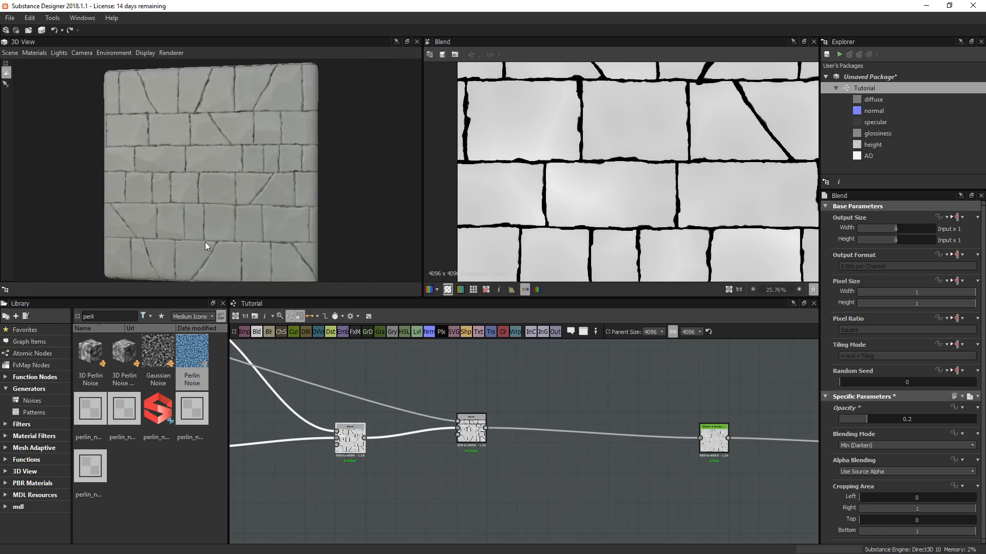
scroll(226, 220, down, 1)
drag(226, 221, 223, 218)
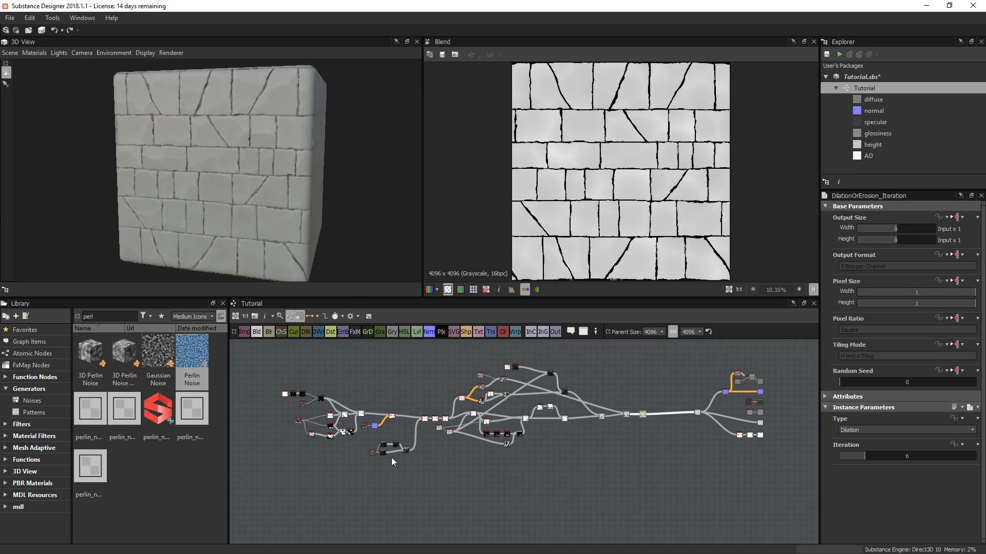
middle_drag(448, 488, 439, 468)
drag(276, 210, 274, 201)
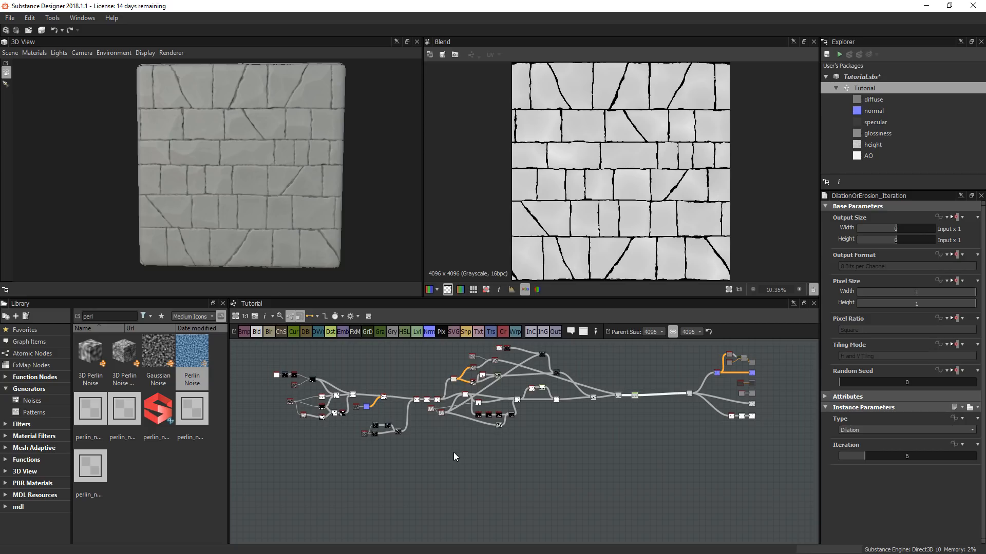
scroll(225, 136, up, 3)
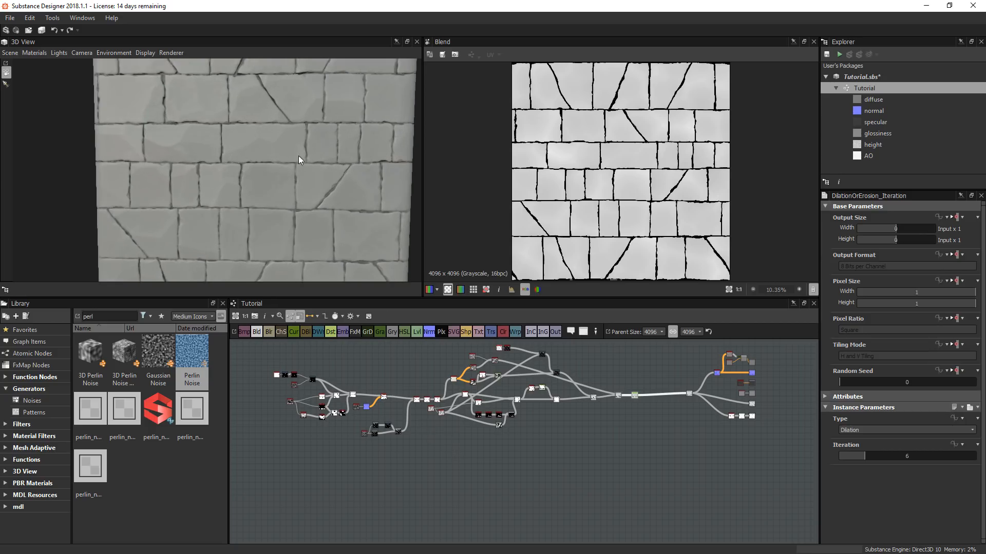
scroll(259, 209, down, 1)
scroll(462, 395, down, 2)
- Search the library for "sha" and add a Shape node in an empty area below the existing graph
mouse_move(436, 451)
middle_down()
mouse_move(405, 373)
mouse_move(407, 418)
mouse_move(424, 451)
middle_up()
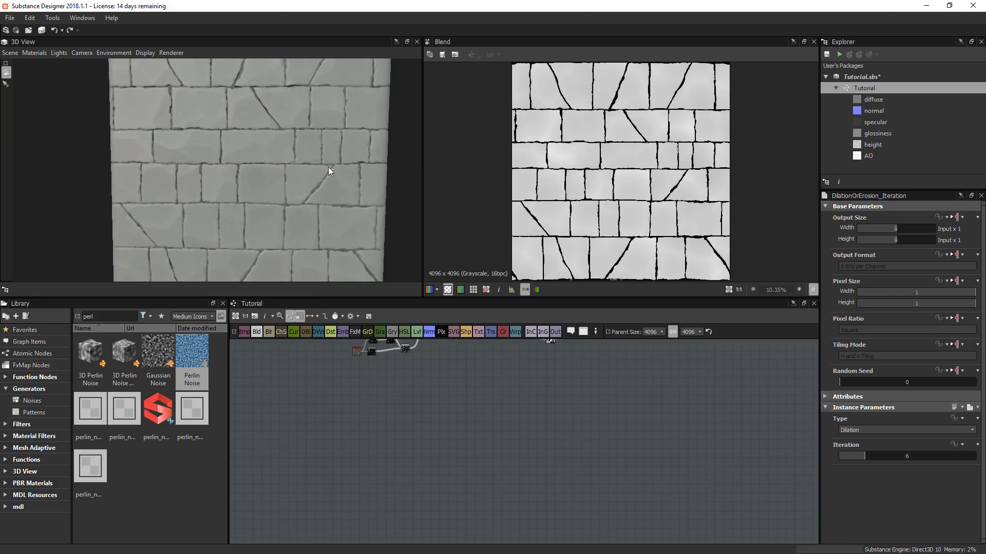
scroll(383, 411, up, 2)
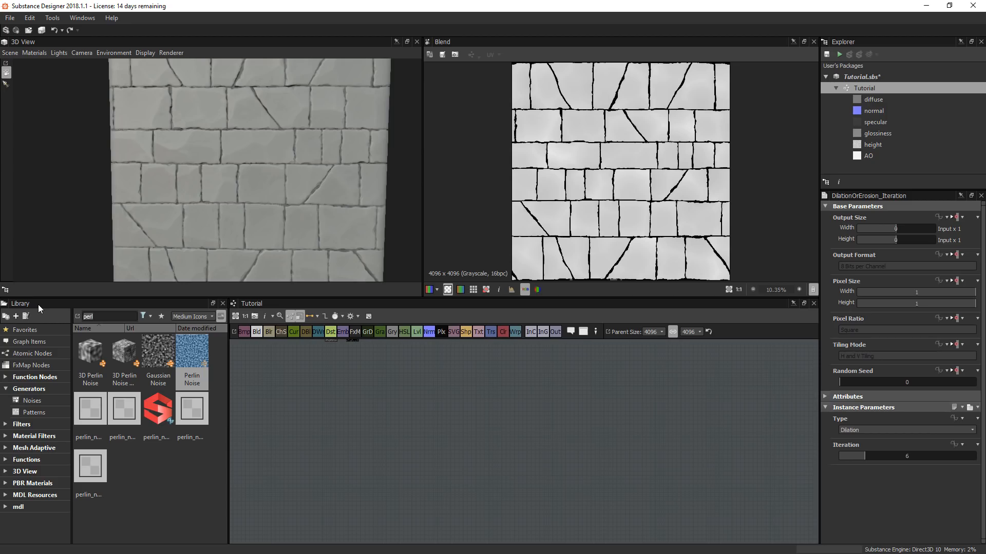
key(BackSpace)
key(BackSpace)
key(BackSpace)
key(BackSpace)
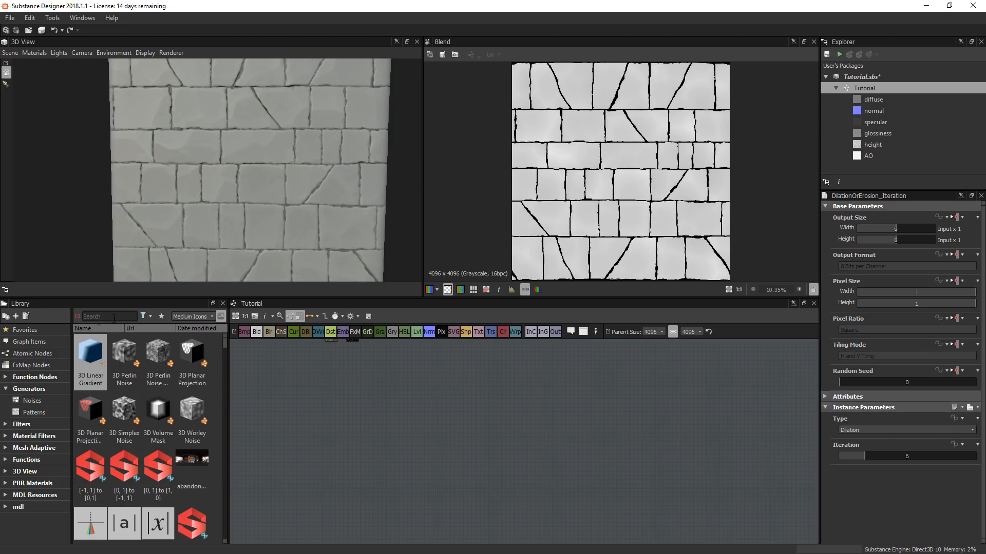
text(sha)
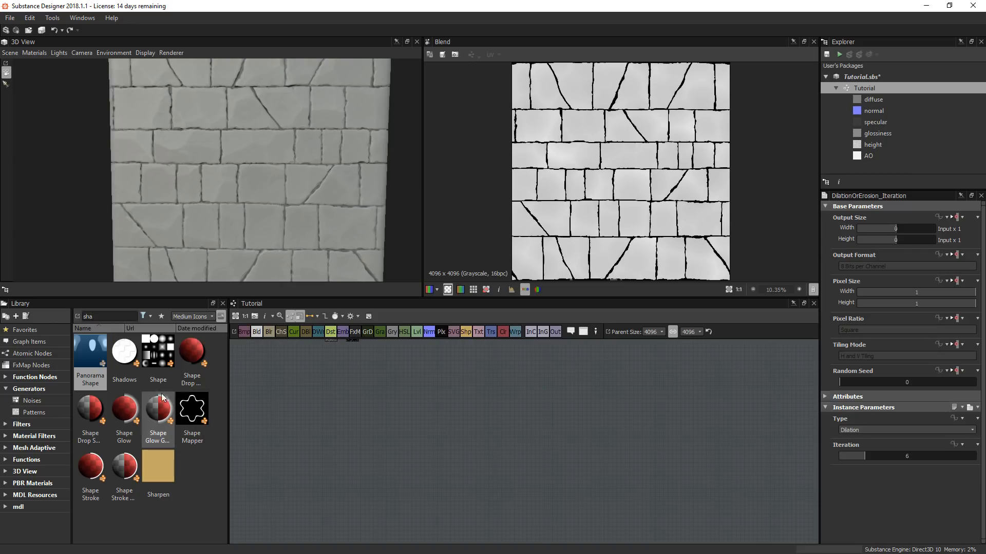
drag(158, 352, 366, 430)
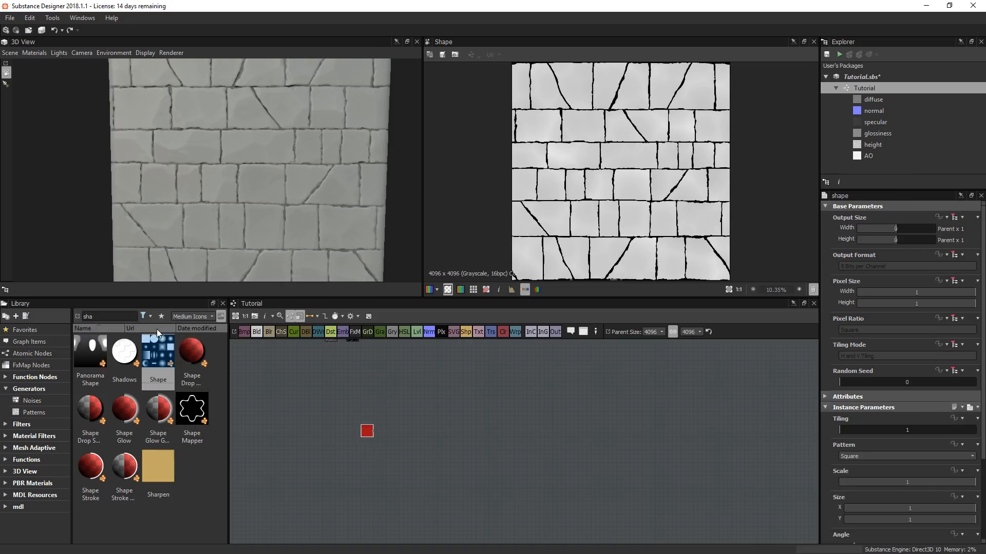
- Search the library for "pol" and add a Polygon 1 and a Polygon 2 node near the Shape node
double_click(90, 316)
text(pol)
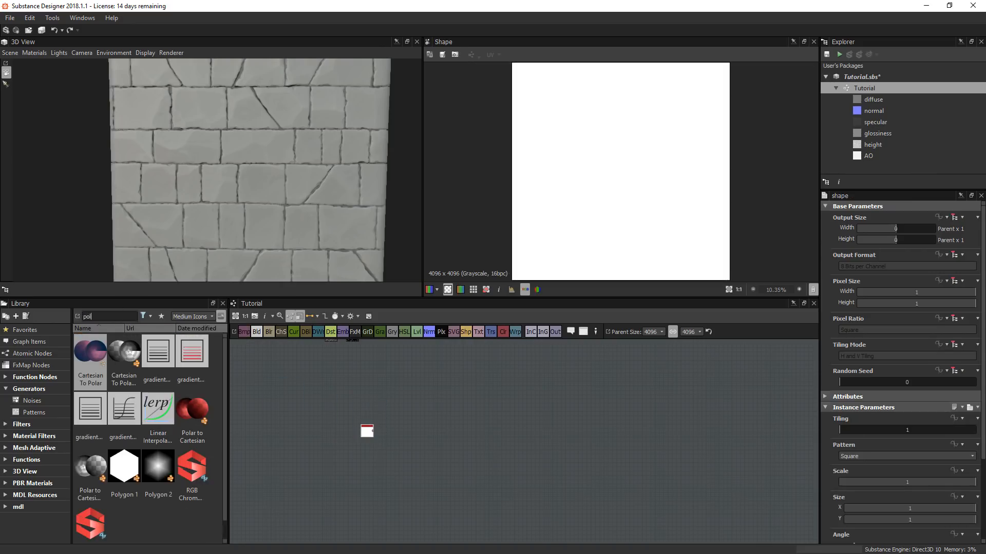
drag(124, 466, 341, 482)
scroll(357, 483, up, 6)
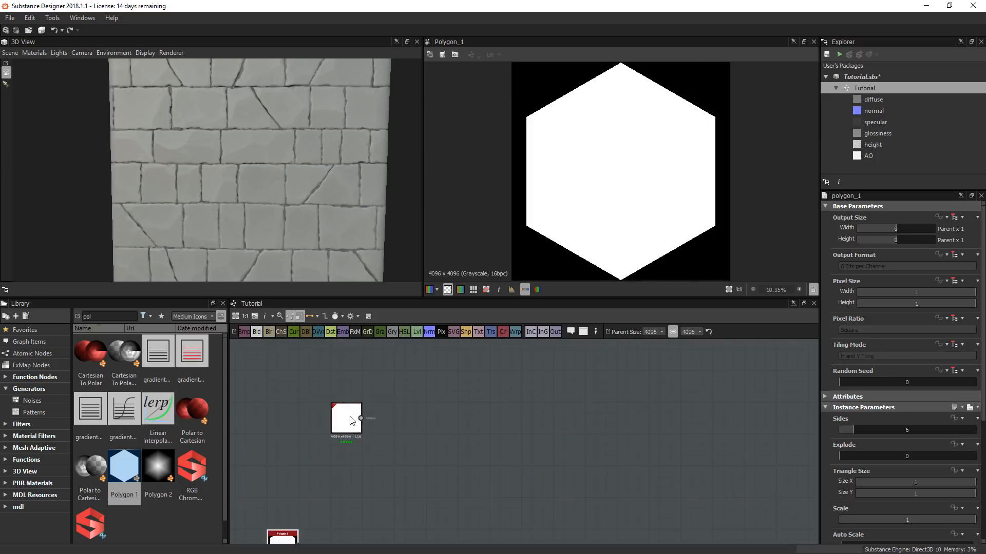
scroll(296, 470, down, 4)
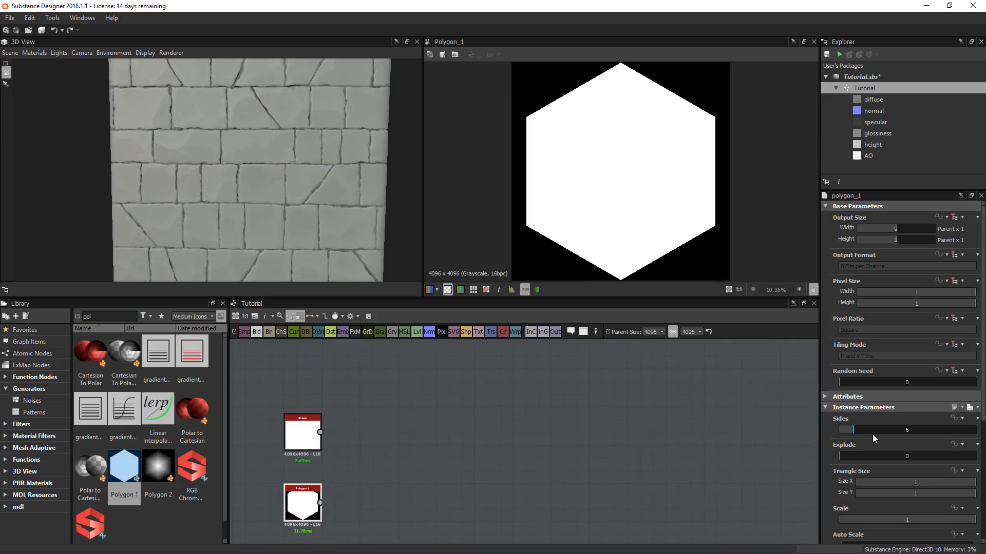
drag(142, 471, 381, 471)
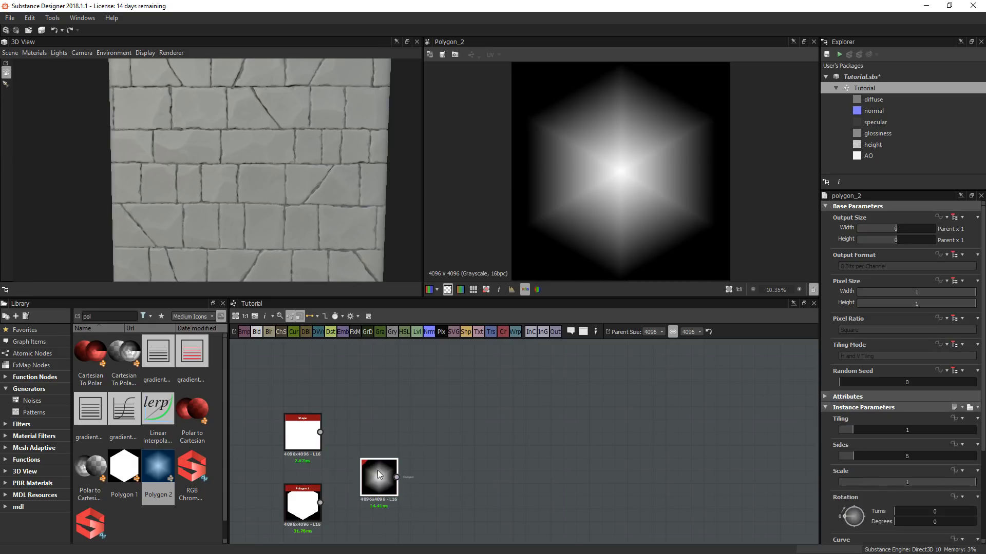
middle_drag(550, 446, 570, 431)
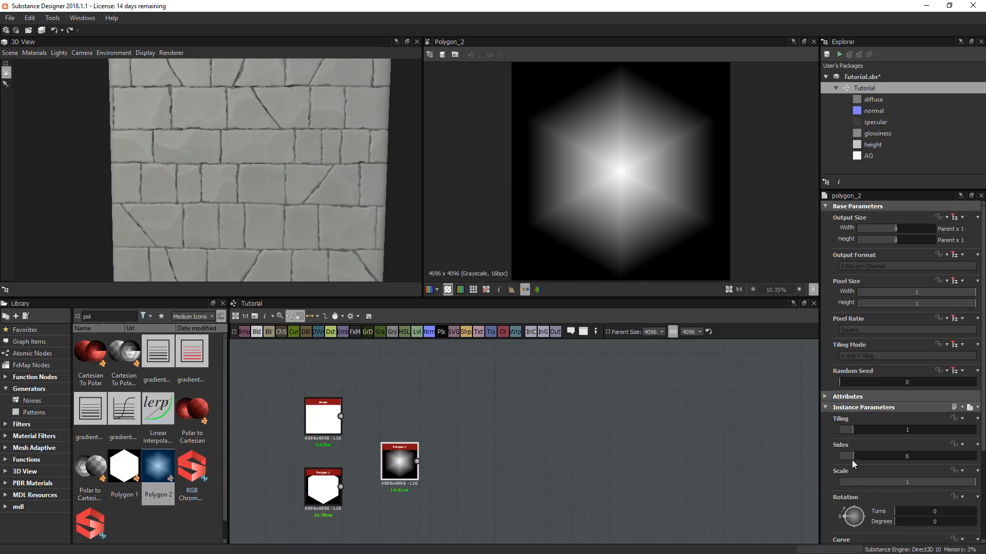
- Set the Polygon 2 node's Curve to 0.59 and its Gradient to 0.4
scroll(925, 518, down, 4)
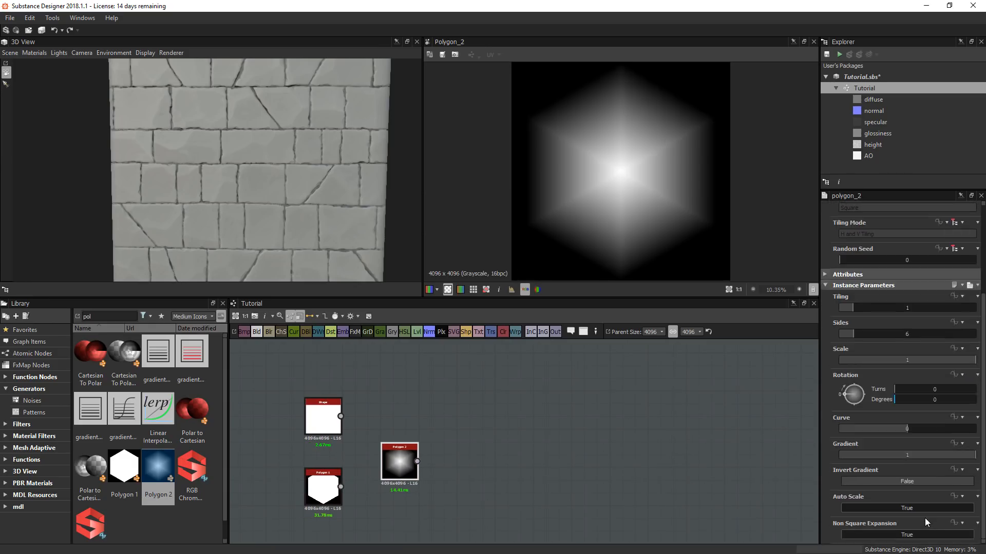
drag(911, 430, 893, 452)
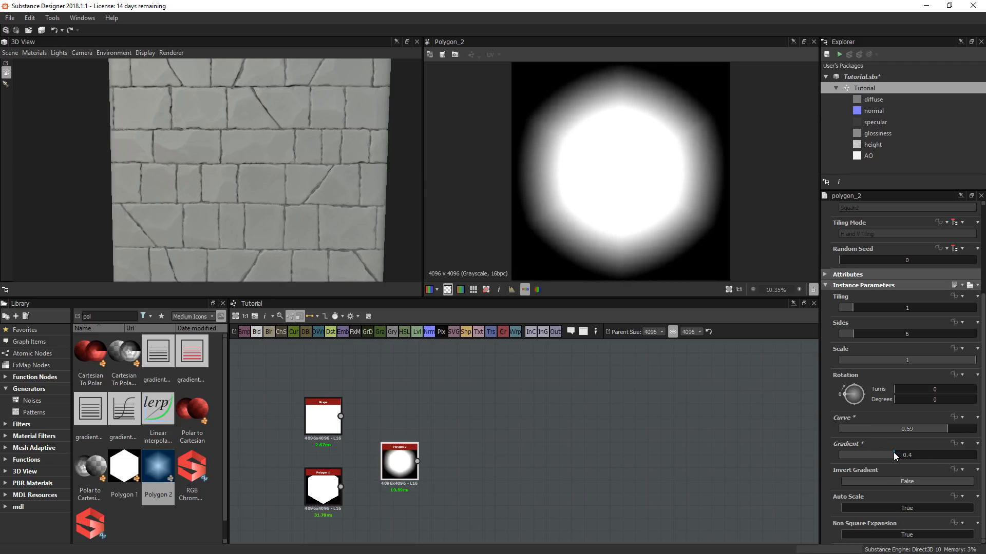
scroll(667, 210, down, 1)
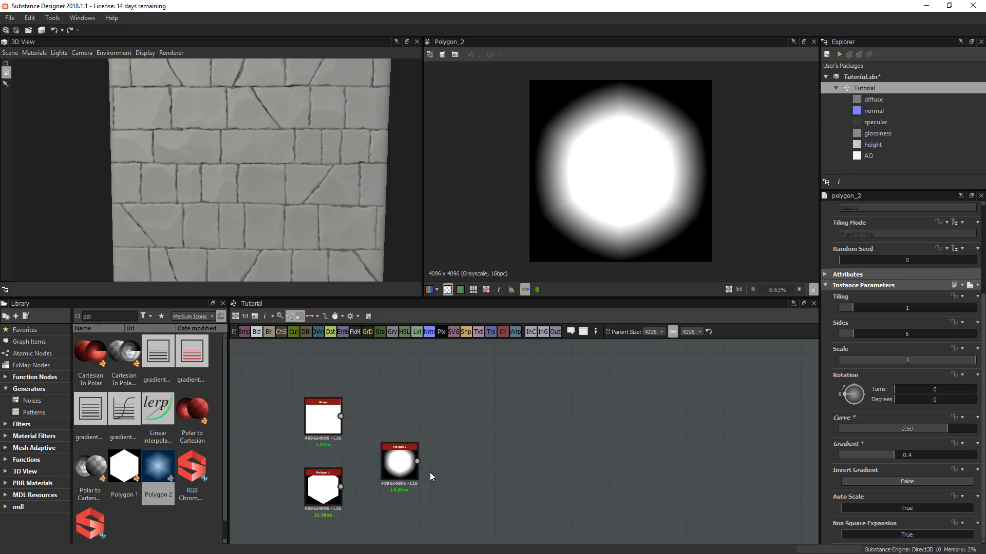
- Add a Warp node beside Polygon 2 and connect the Polygon 2 output to its Input
scroll(390, 460, up, 3)
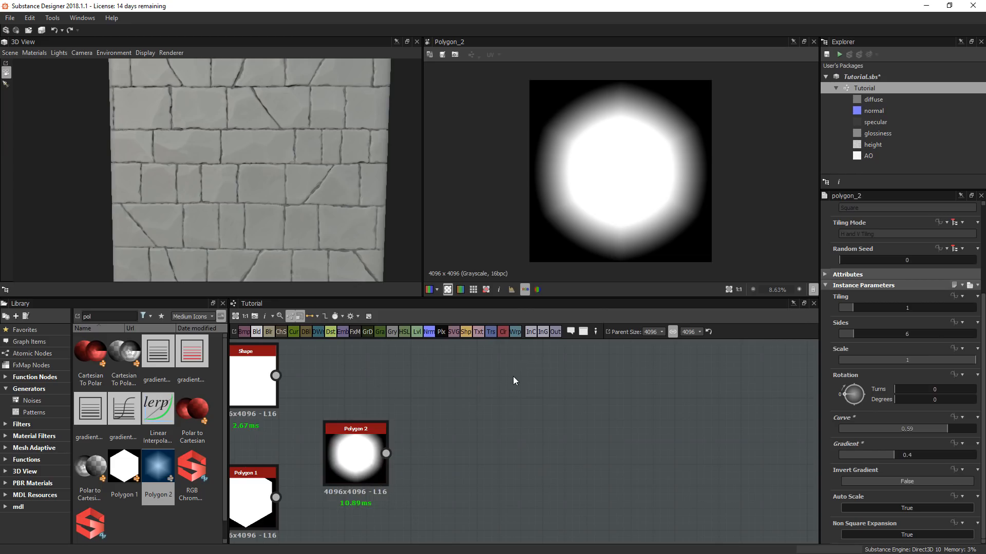
key(space)
text(warp)
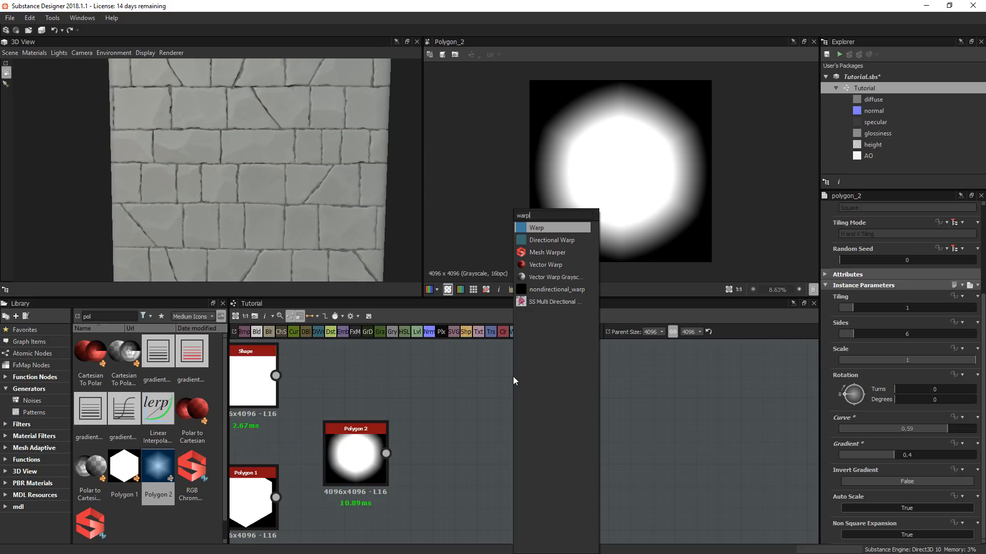
click(537, 229)
drag(507, 363, 541, 456)
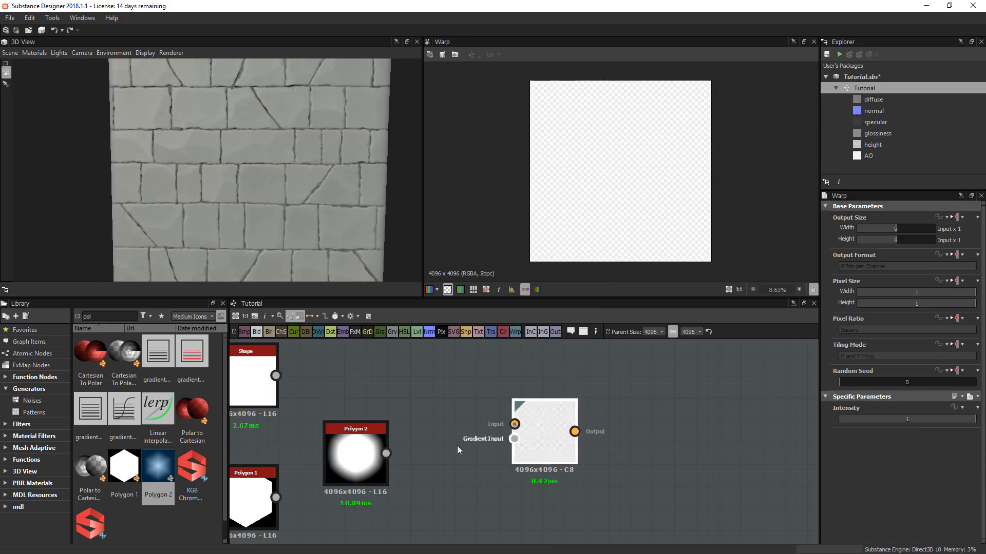
drag(386, 453, 580, 447)
middle_drag(463, 503, 467, 488)
scroll(448, 474, down, 2)
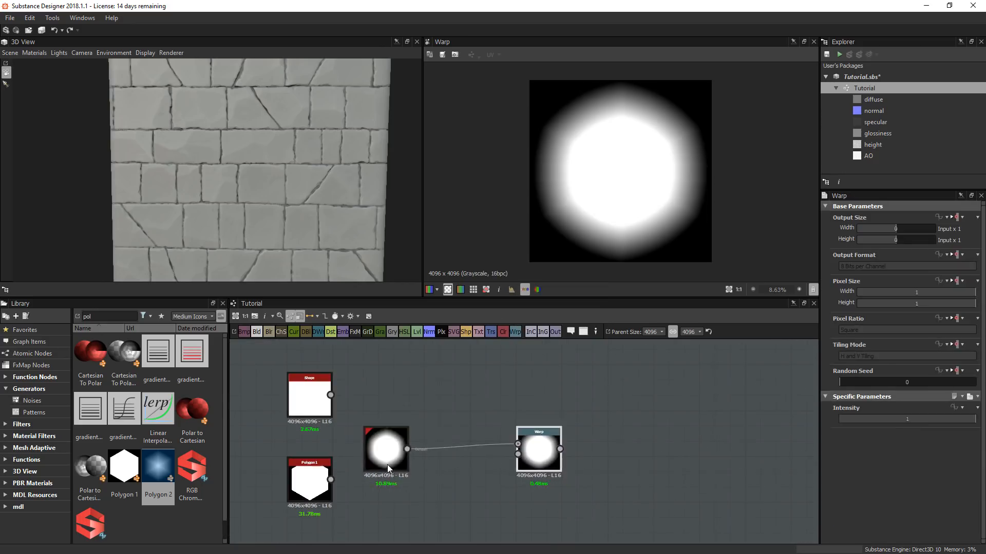
- Spread the Polygon 2 and Warp nodes apart, leaving free space below Polygon 2
drag(387, 464, 388, 431)
click(541, 453)
drag(543, 456, 558, 456)
drag(386, 426, 401, 410)
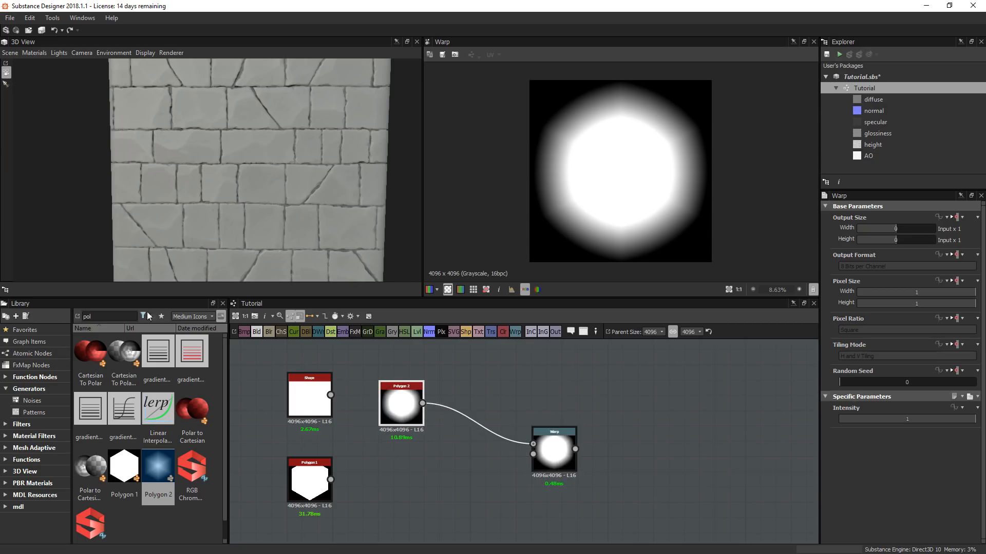
- Change the library search to "perl" and add a Perlin Noise node below Polygon 2
key(BackSpace)
key(BackSpace)
key(BackSpace)
text(nois)
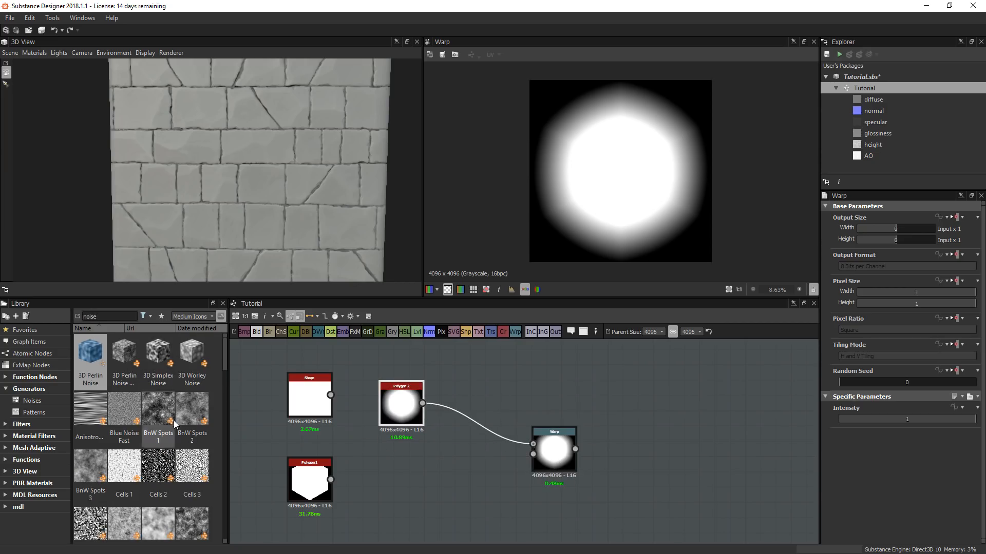
text(e)
key(BackSpace)
key(BackSpace)
key(BackSpace)
key(BackSpace)
key(BackSpace)
text(perl)
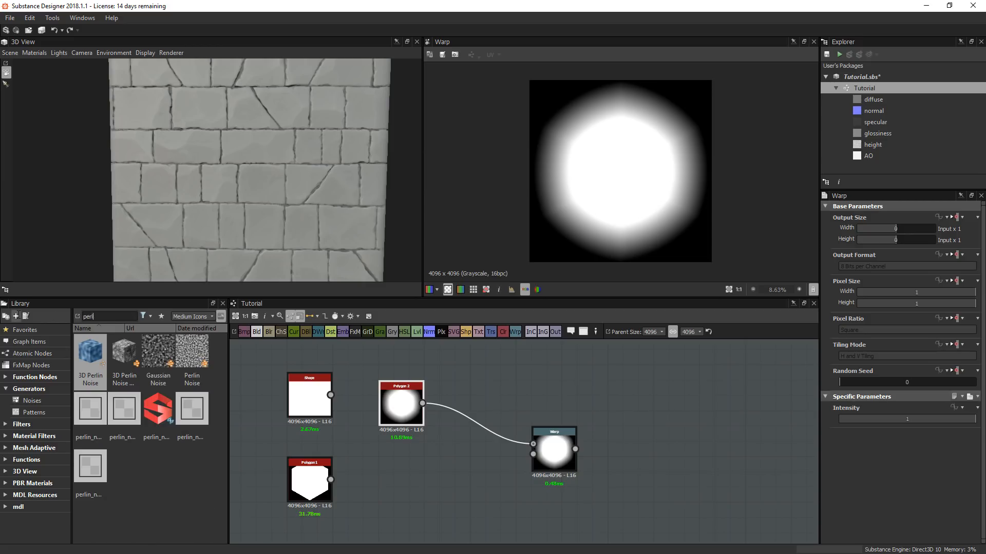
drag(320, 436, 432, 480)
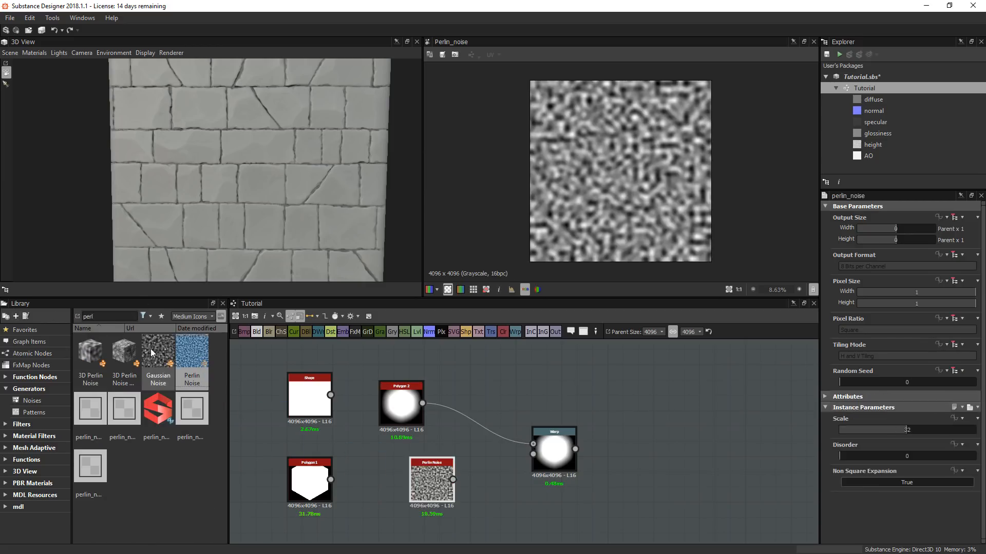
- Add a Gaussian Noise node below the Perlin Noise node and inspect its pattern up close
drag(150, 350, 403, 535)
middle_drag(458, 508, 464, 437)
drag(441, 410, 401, 411)
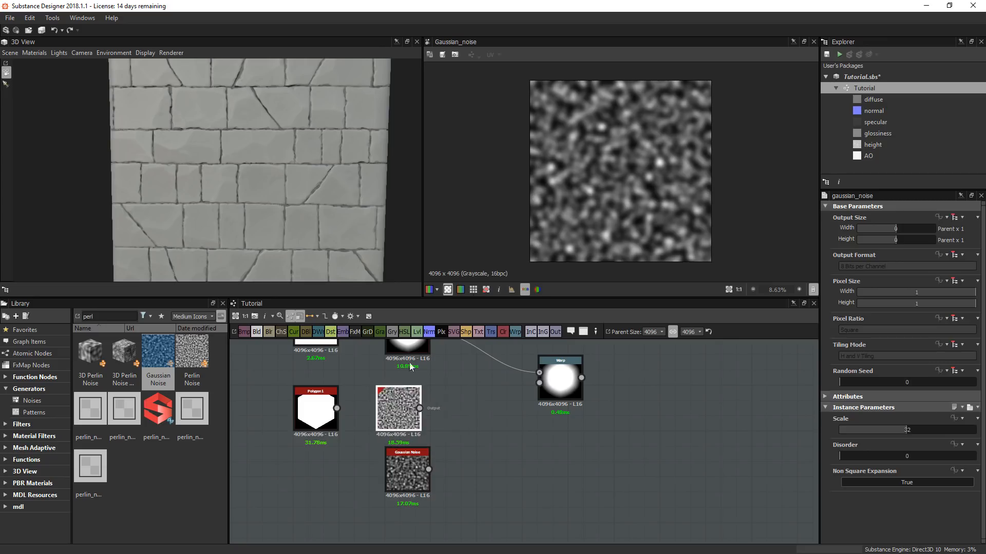
scroll(650, 134, up, 3)
scroll(646, 139, down, 1)
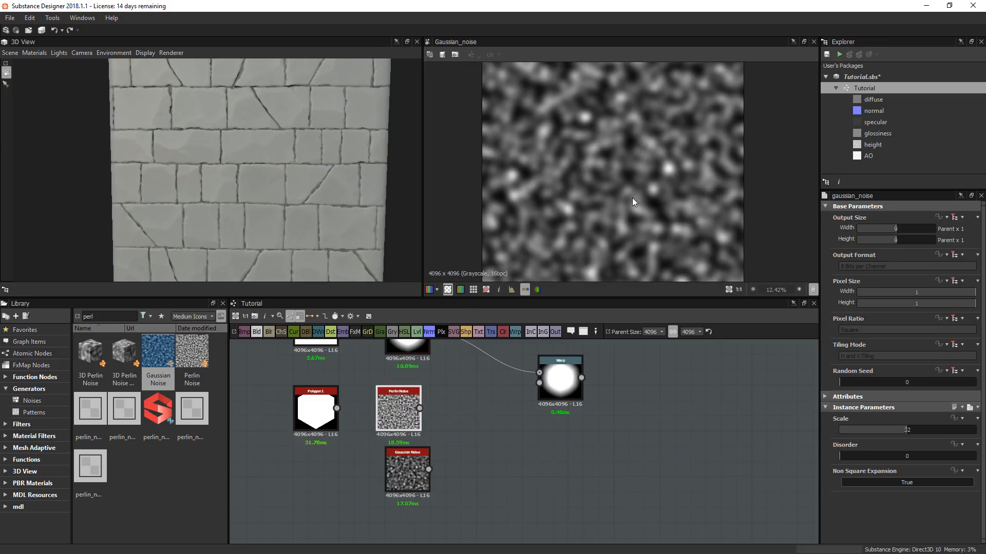
scroll(632, 198, up, 1)
scroll(632, 198, down, 1)
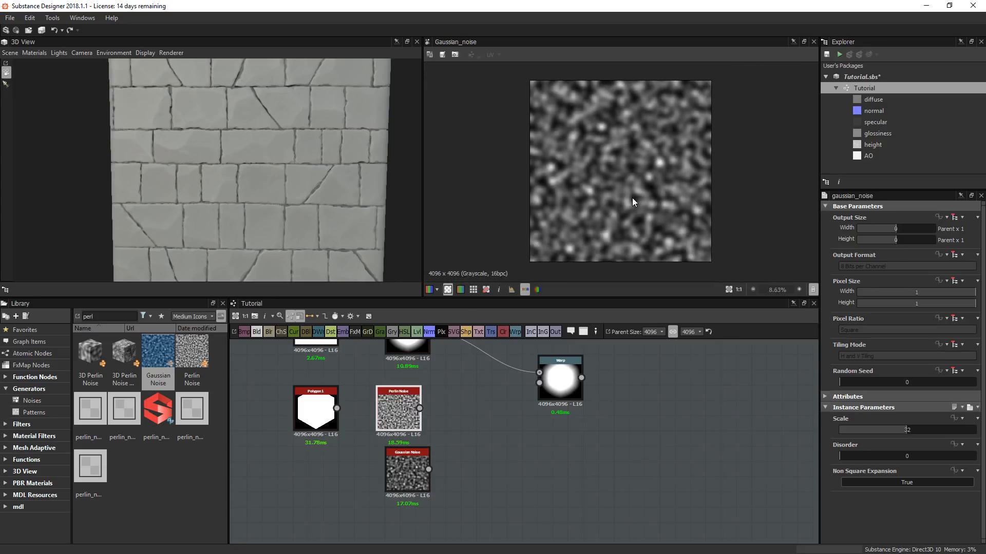
scroll(641, 169, up, 1)
- Connect the Gaussian Noise to the Warp's Gradient Input and preview the Warp's output
drag(393, 475, 561, 381)
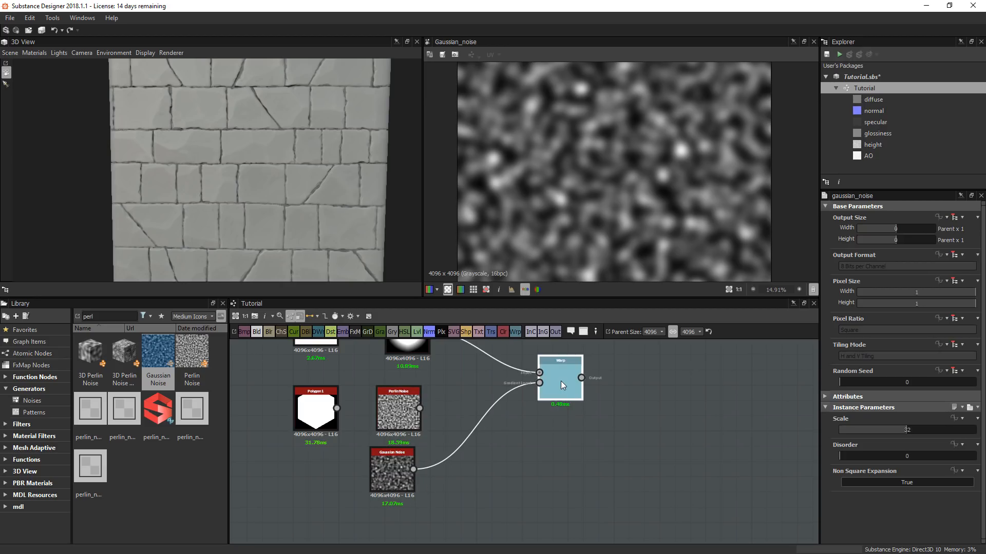
double_click(561, 381)
scroll(657, 224, down, 3)
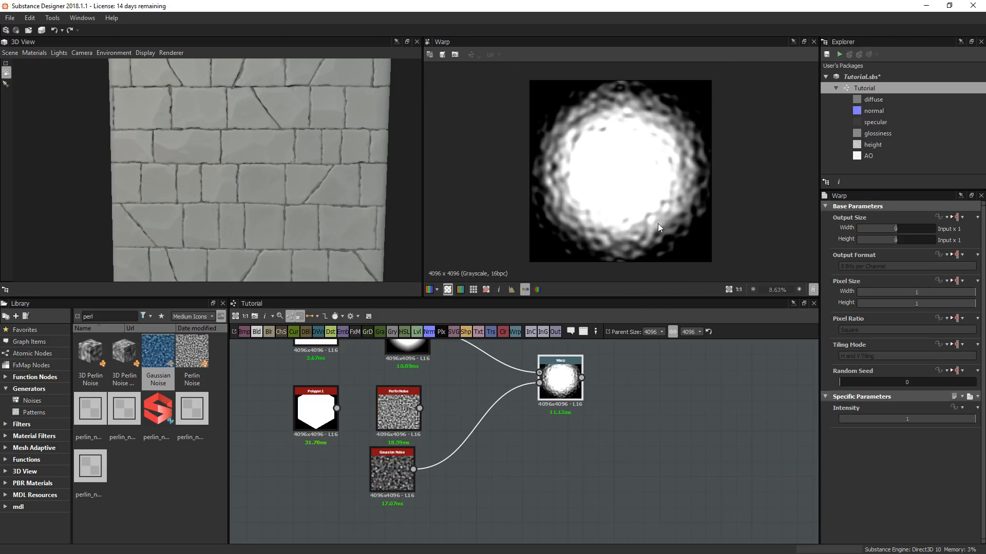
- Set the Gaussian Noise node's Scale to 8
click(380, 486)
click(843, 430)
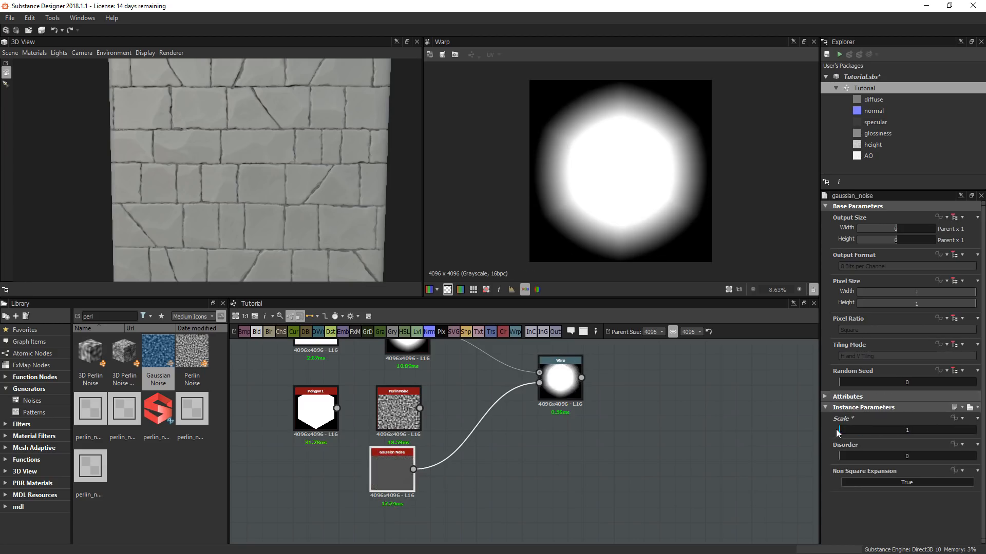
drag(843, 429, 854, 427)
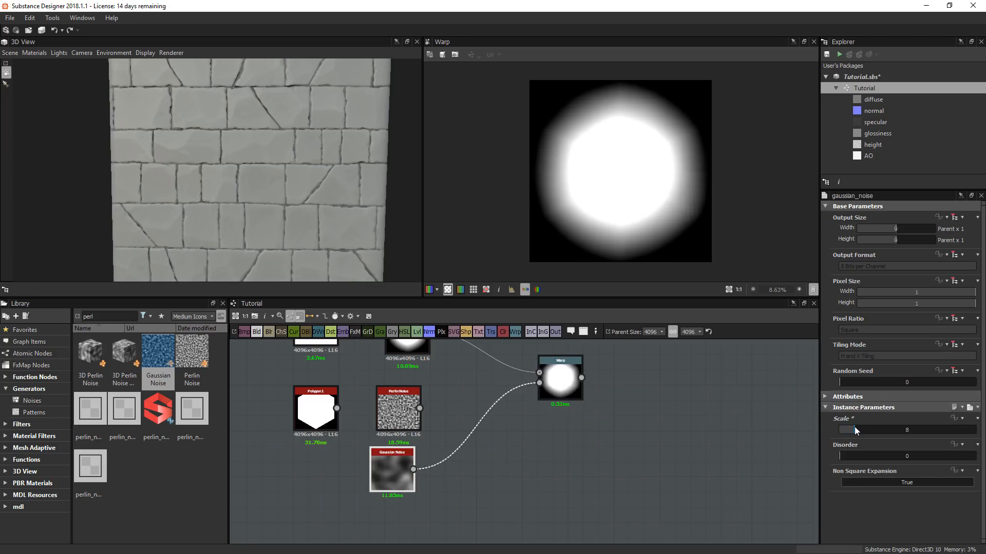
- Try a Warp Intensity of 10, settle on 2.94, and check the distorted outline in the preview
click(572, 381)
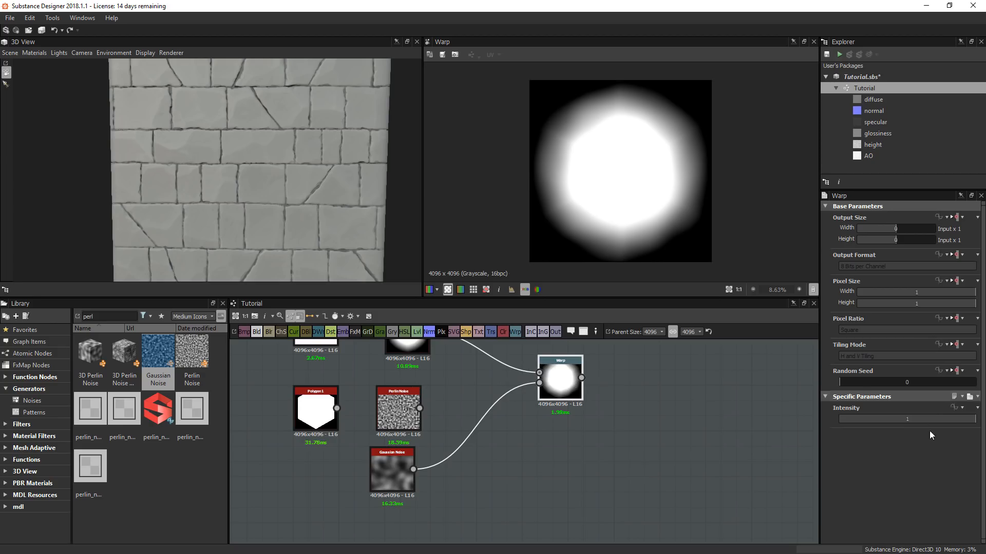
text(0)
key(Return)
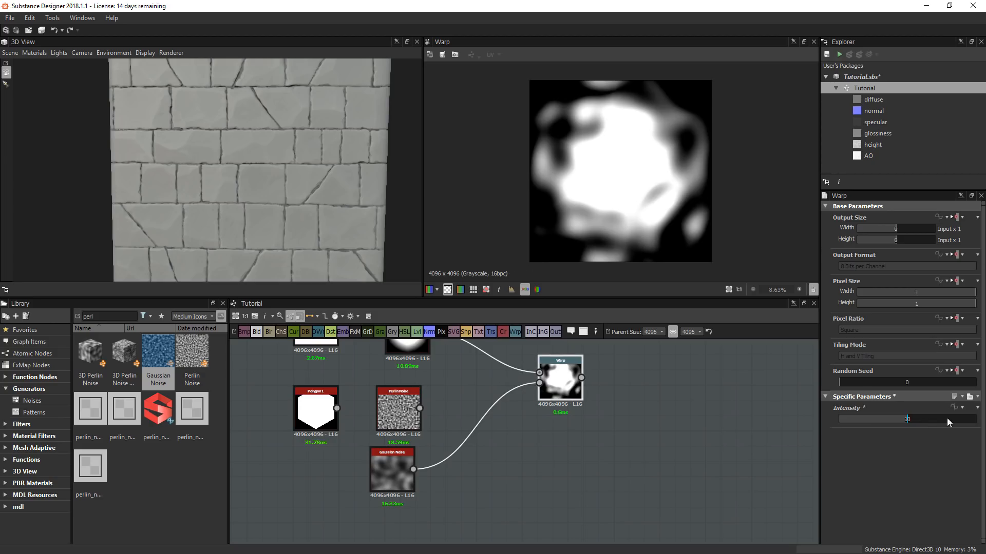
drag(917, 417, 858, 409)
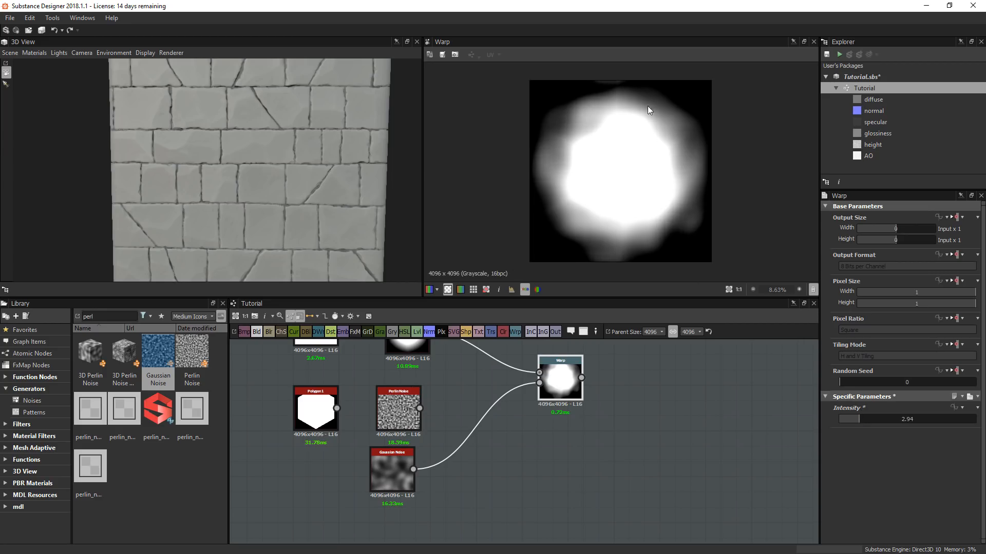
scroll(645, 143, up, 1)
scroll(645, 143, down, 1)
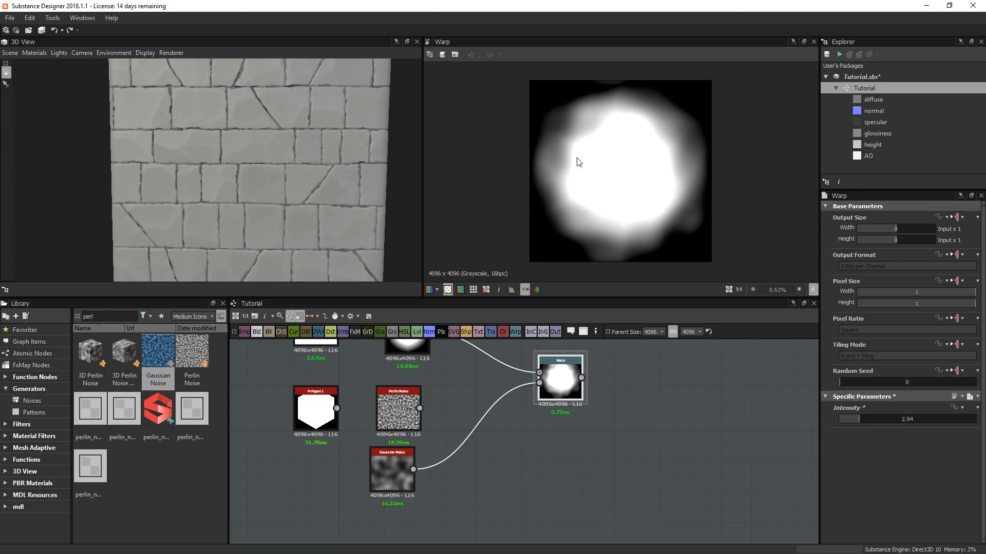
- Preview the Shape node and set its Pattern to Paraboloid
middle_drag(456, 416, 517, 478)
double_click(373, 395)
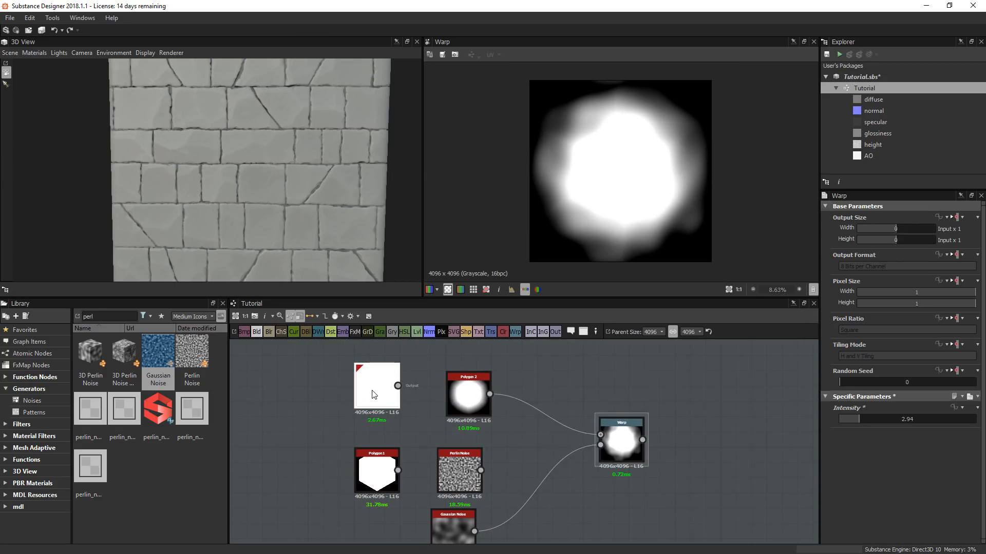
click(864, 457)
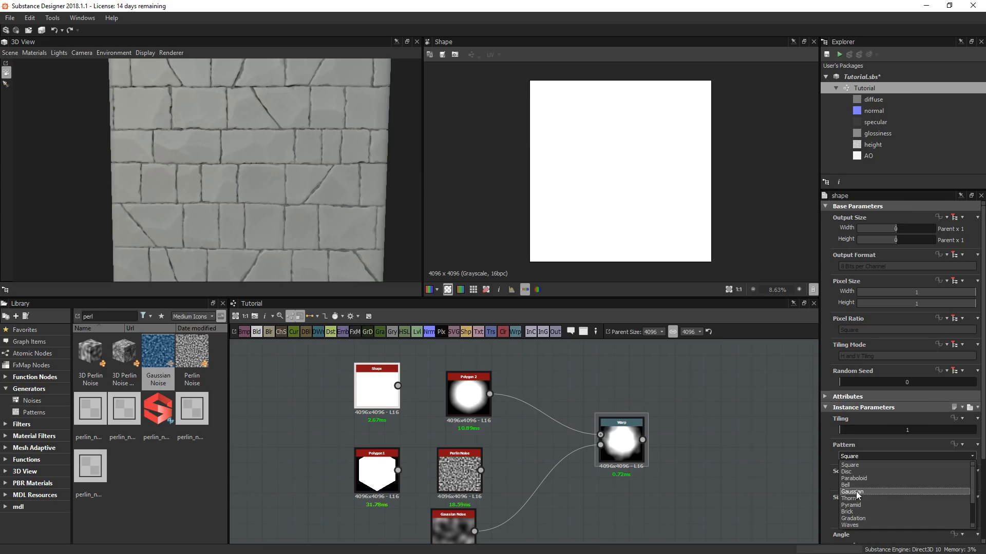
click(857, 482)
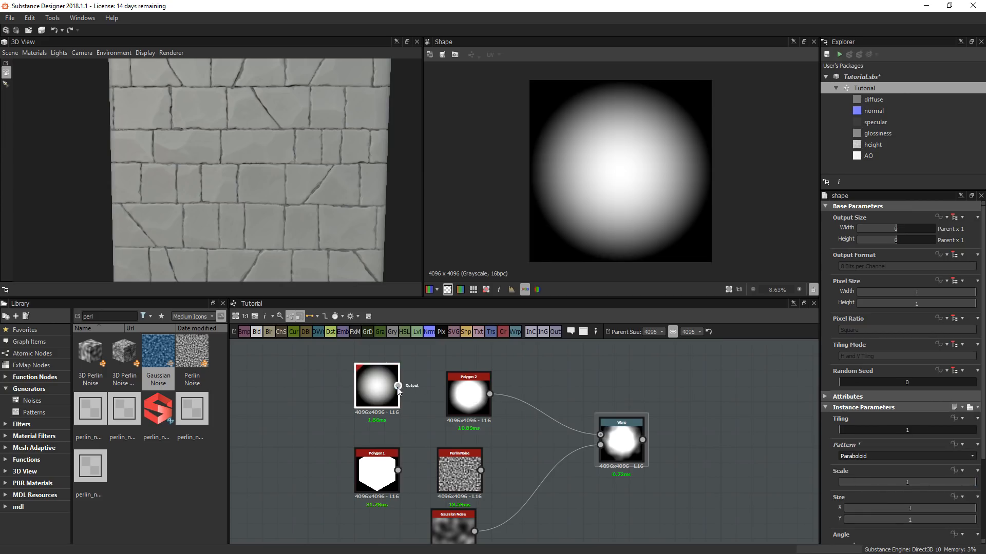
- Delete the Polygon 2 node feeding the Warp and move the Shape node slightly toward the vacated space
click(472, 394)
middle_drag(526, 388, 525, 433)
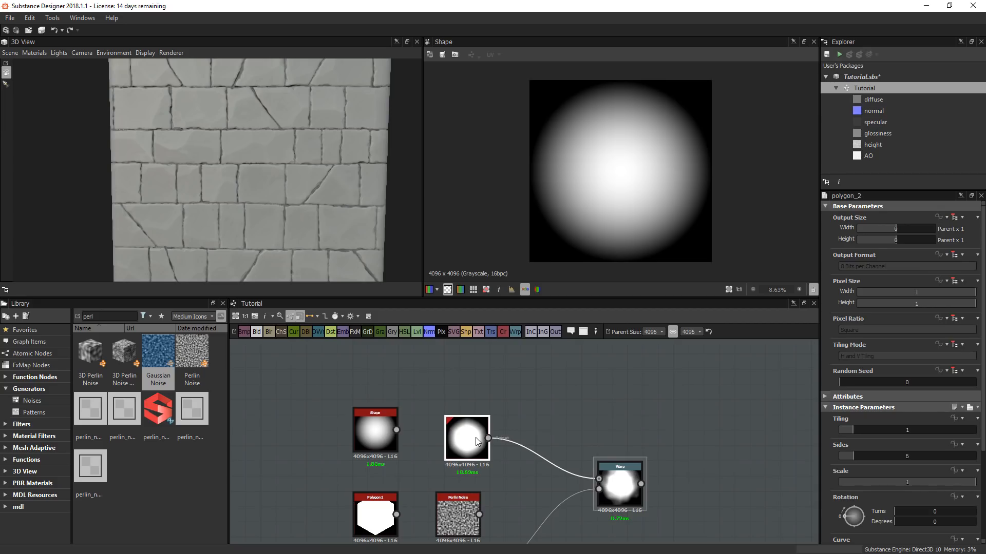
key(Delete)
drag(382, 418, 398, 404)
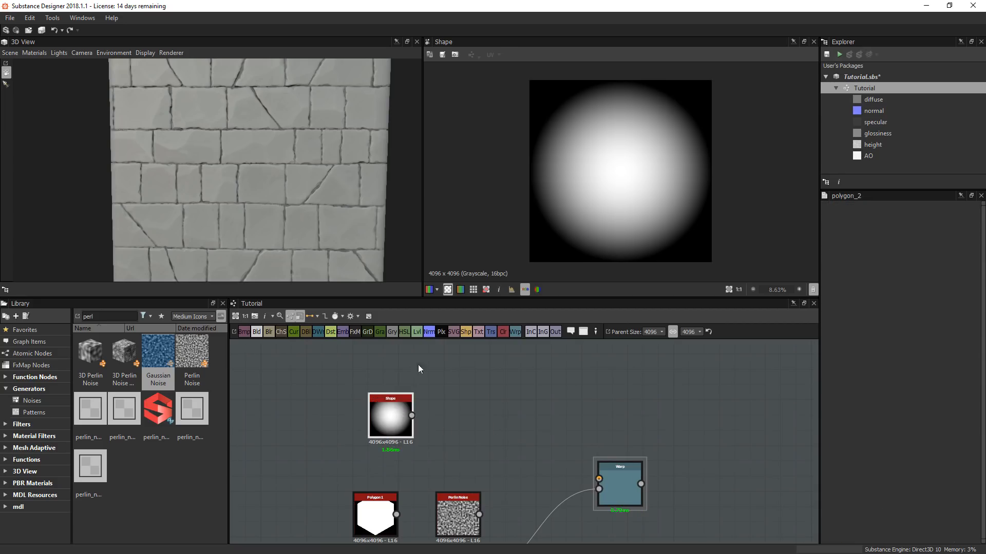
- Feed the Shape into the Warp's Input through a new Levels node with a lowered input white point, and preview the Warp
click(420, 332)
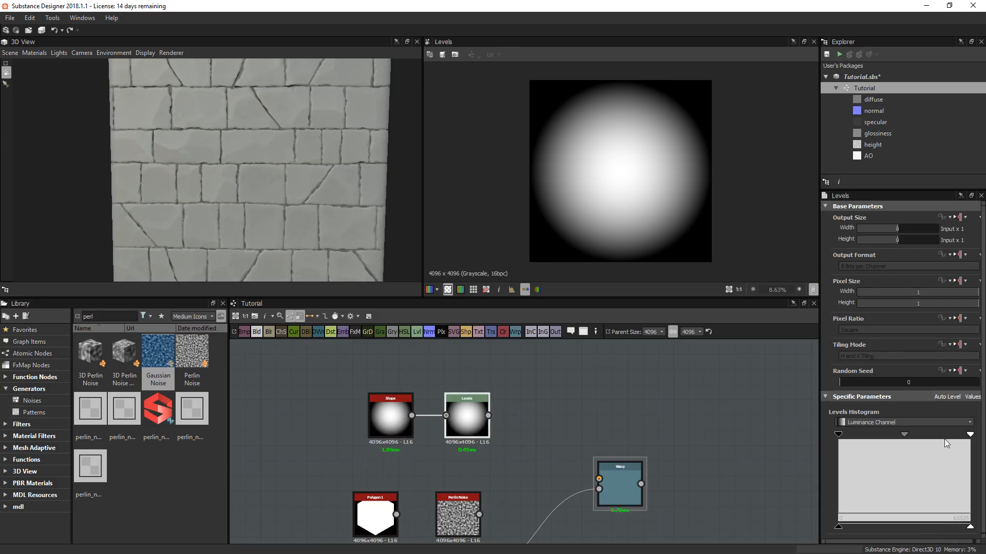
drag(971, 437, 918, 434)
drag(488, 416, 659, 490)
double_click(657, 486)
middle_drag(683, 476, 652, 432)
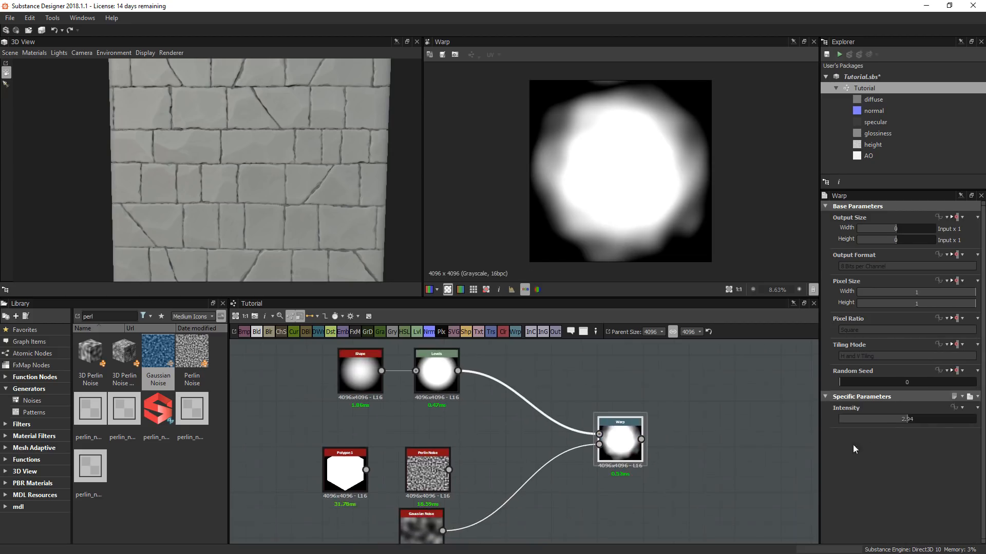
- Move the unused Perlin Noise node aside and place the Gaussian Noise node below the Levels node
click(431, 529)
drag(435, 477, 276, 440)
drag(429, 527, 446, 496)
middle_drag(469, 486, 461, 450)
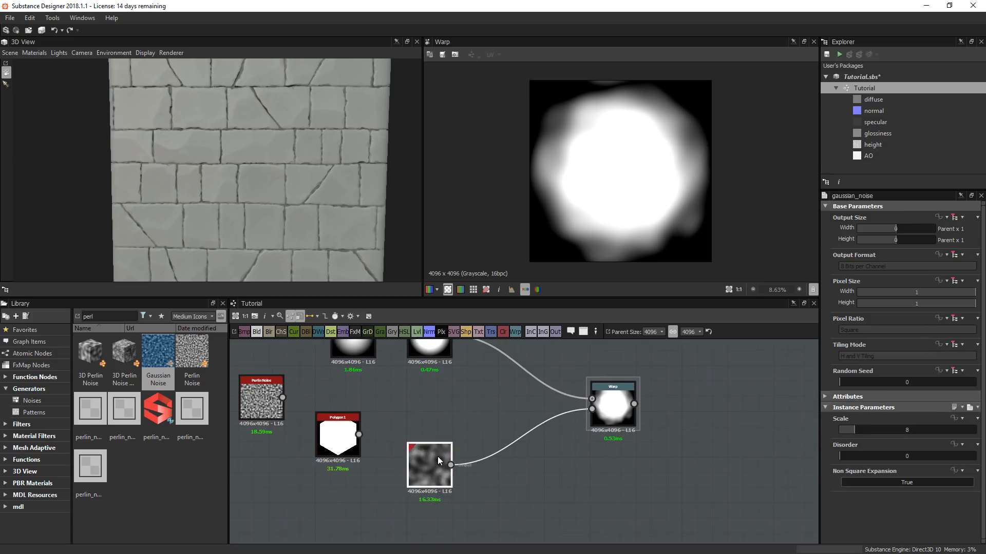
- Insert a Levels node between the Gaussian Noise and the Warp, apply Auto Level to it, and preview the Warp
click(418, 336)
double_click(500, 468)
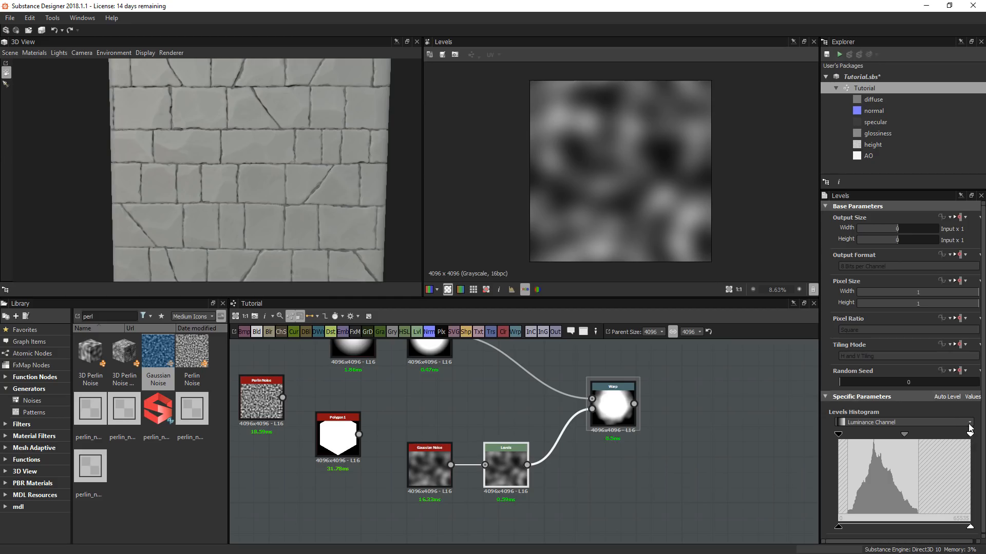
click(947, 397)
click(603, 401)
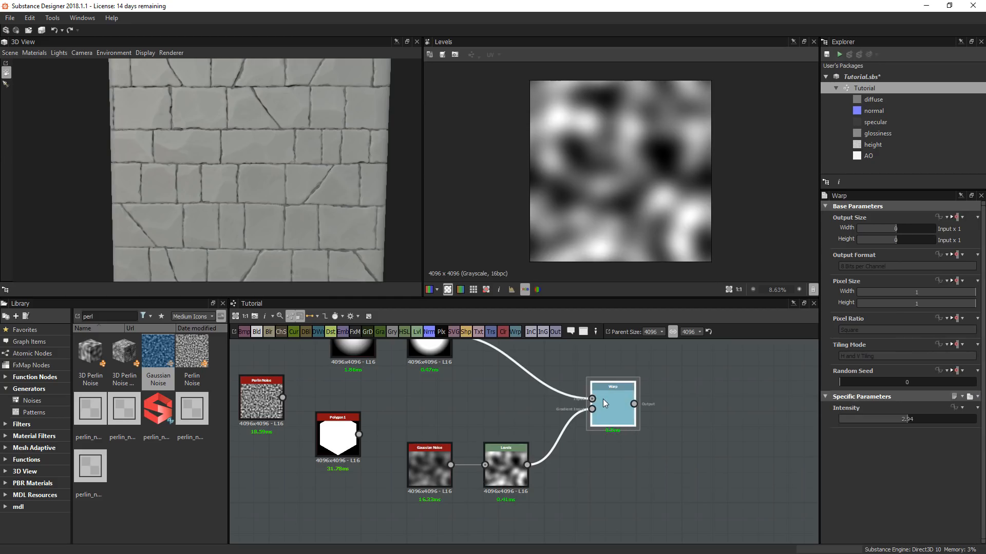
double_click(603, 400)
middle_drag(502, 457, 483, 509)
click(485, 524)
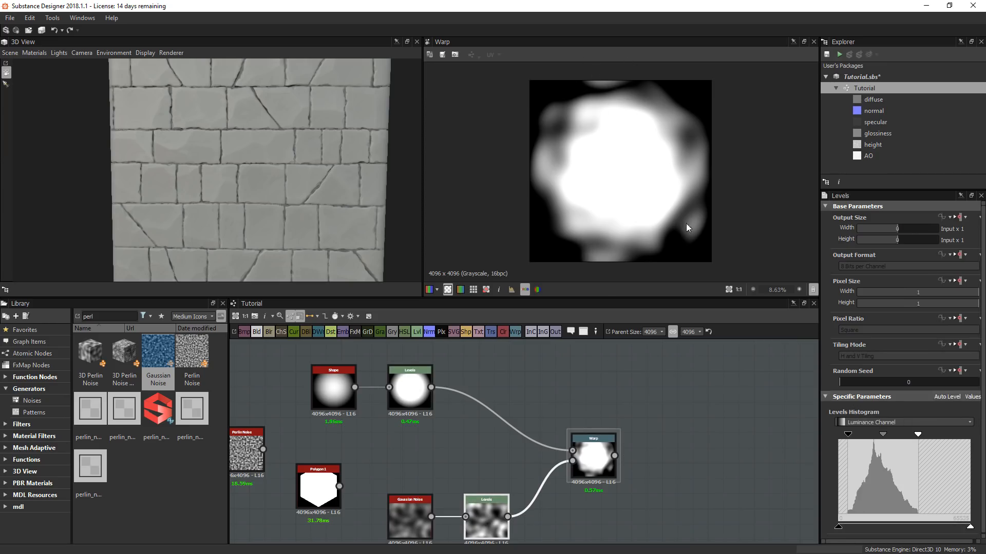
key(space)
key(space)
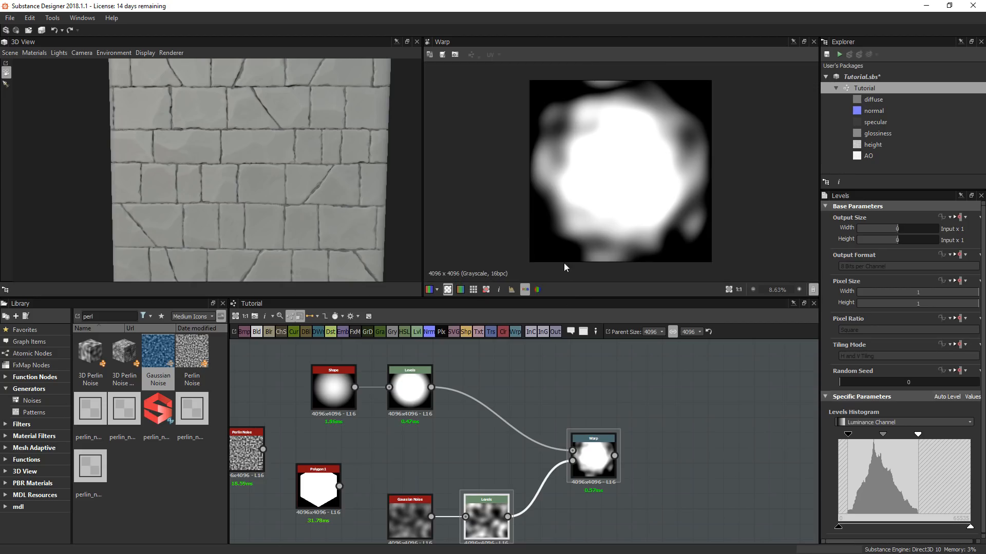
- Try different Intensity values on the Warp, raising it to 5.03 and lowering it to 1.33
click(583, 456)
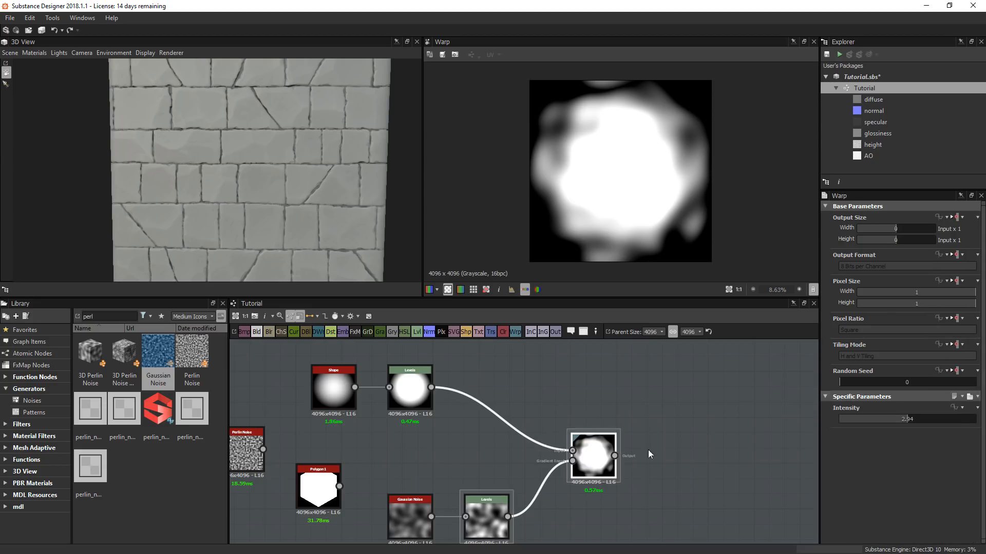
drag(922, 413, 957, 414)
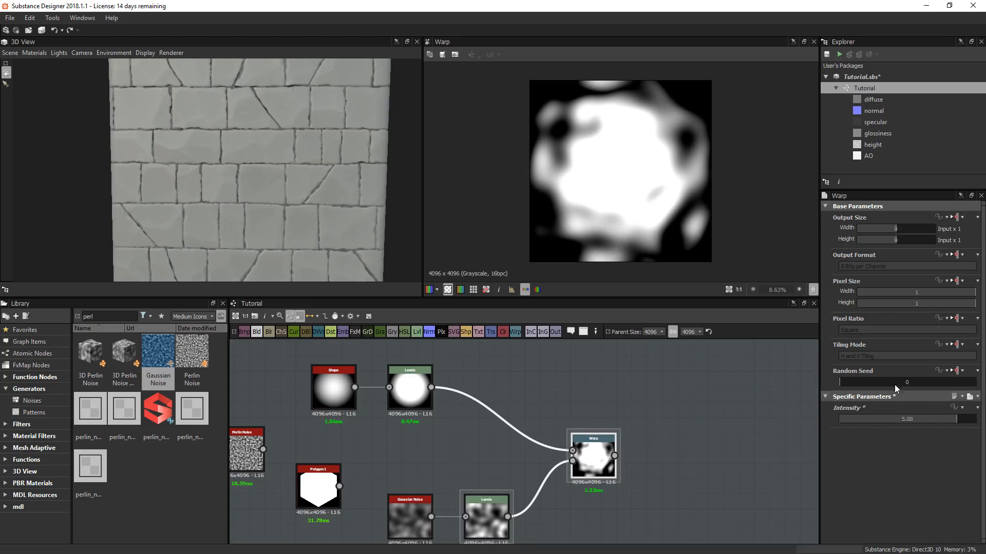
drag(941, 419, 870, 421)
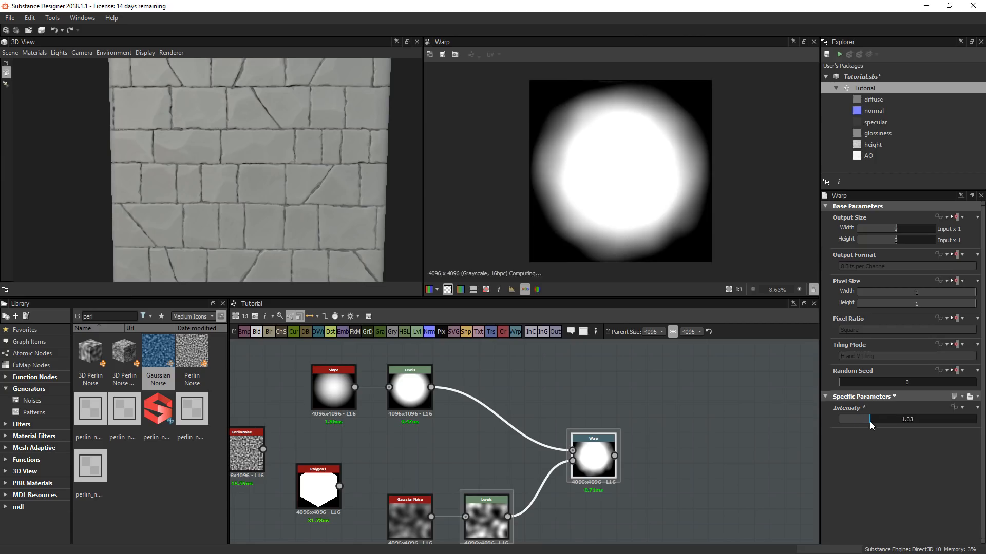
- Try a Directional Warp fed by the Shape's Levels and the Gaussian Noise's Levels, raising its Intensity to about 15
middle_drag(667, 462, 621, 457)
key(space)
text(di)
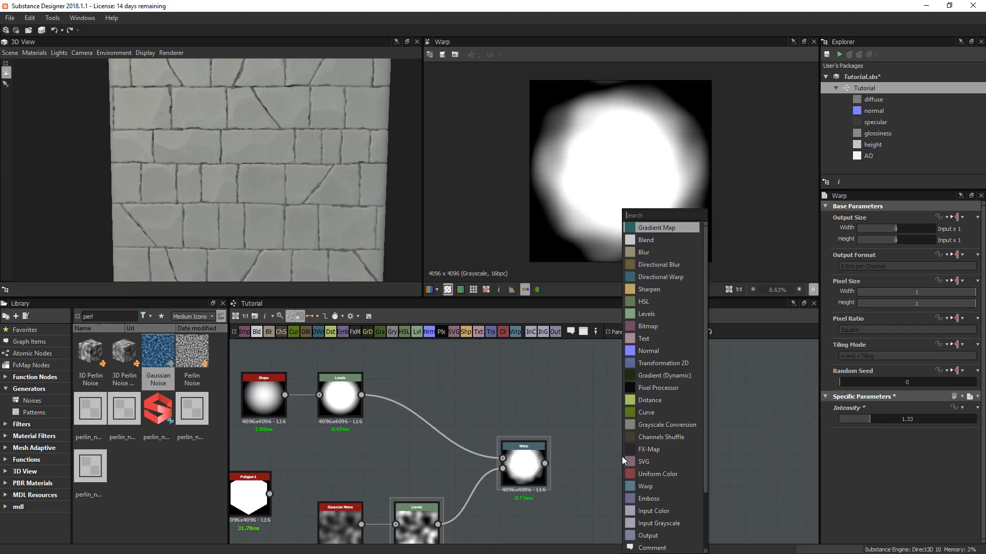
text(rec)
click(660, 240)
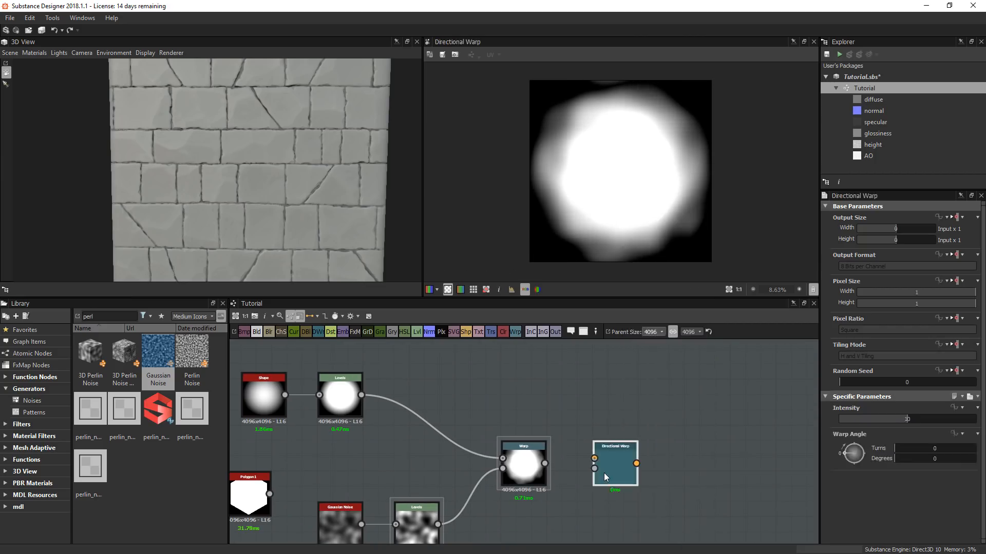
drag(603, 473, 503, 397)
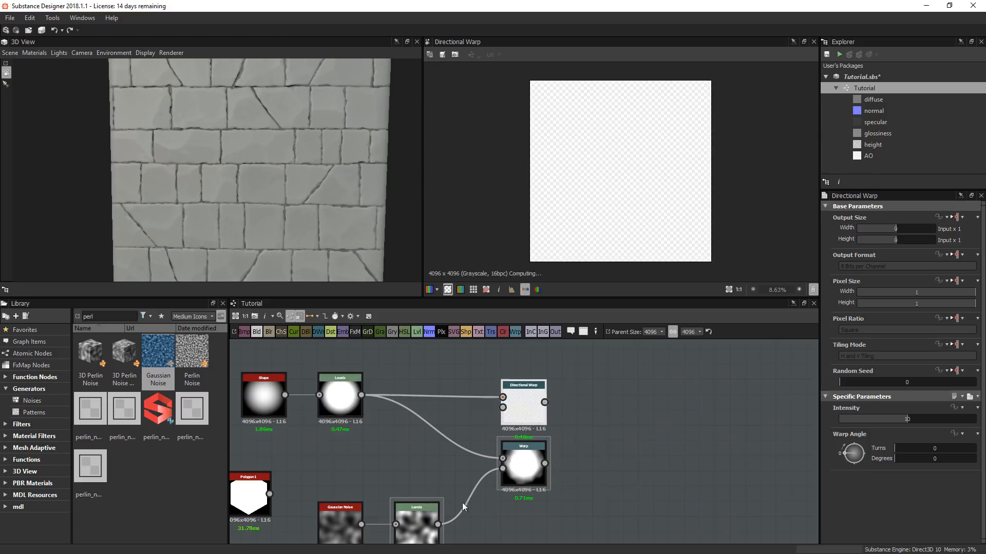
drag(437, 525, 539, 385)
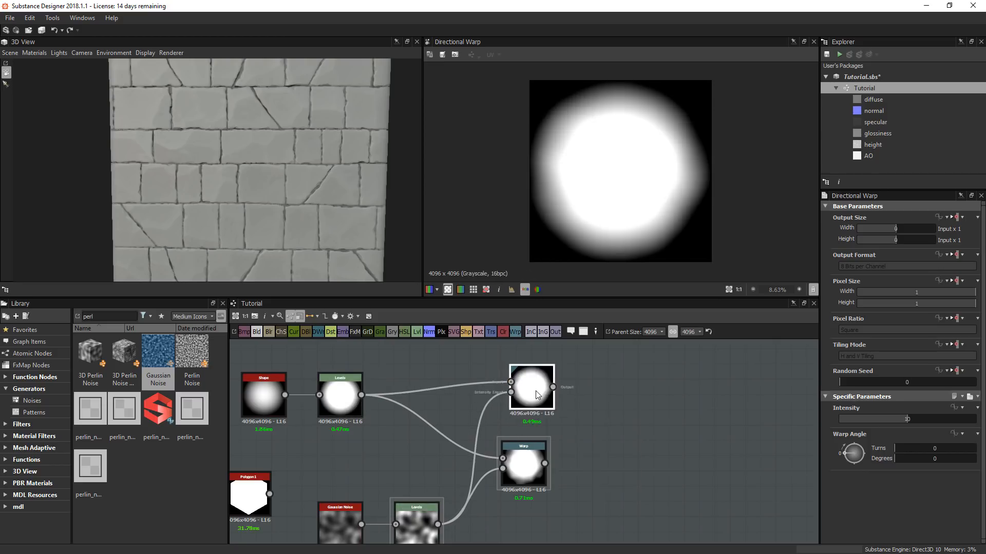
drag(918, 424, 962, 423)
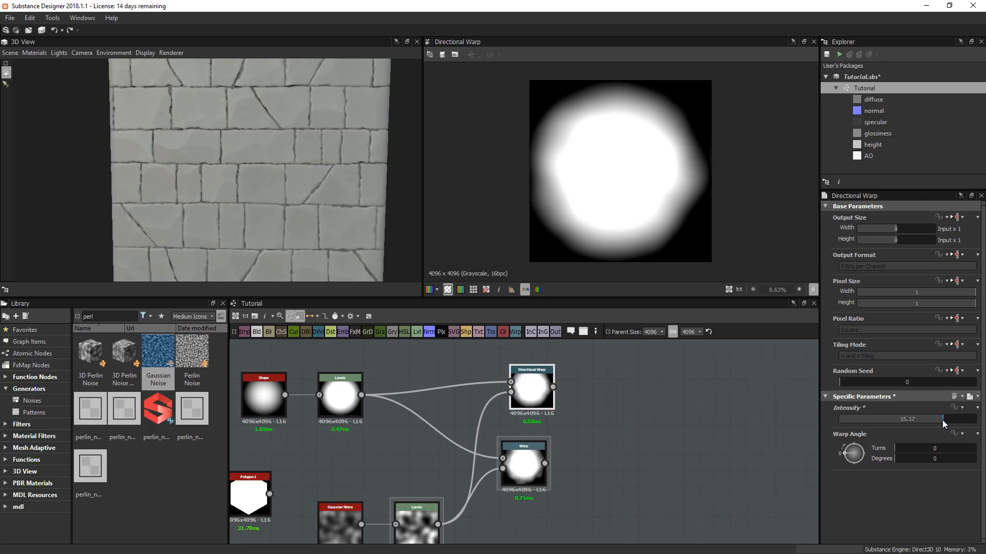
- Raise the input black point on the Shape's Levels node slightly to tighten the falloff around the shape
click(340, 395)
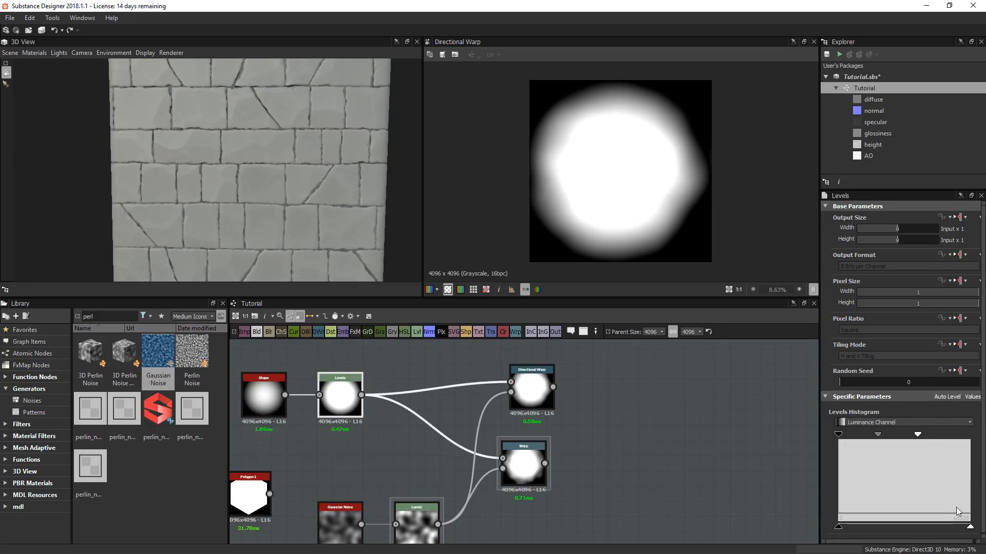
mouse_move(968, 528)
mouse_down()
mouse_move(953, 528)
mouse_move(970, 528)
mouse_up()
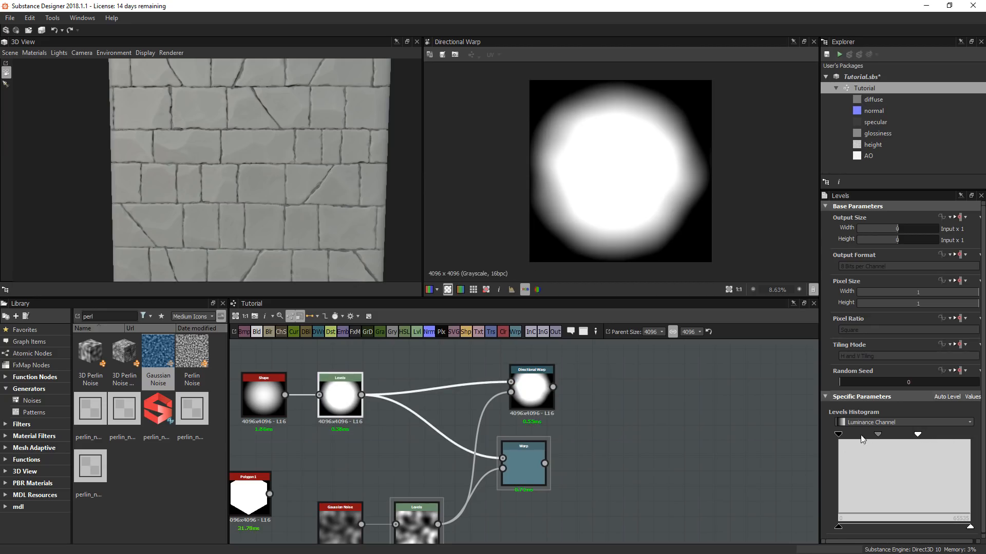
drag(840, 436, 854, 436)
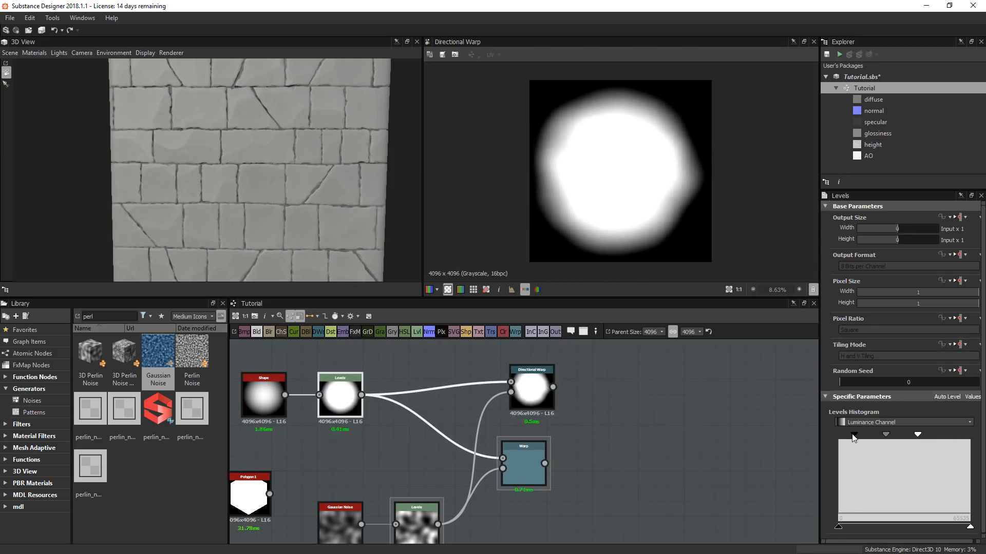
- Add a Vector Morph Grayscale node and feed the Shape's Levels into its Input
drag(553, 390, 538, 384)
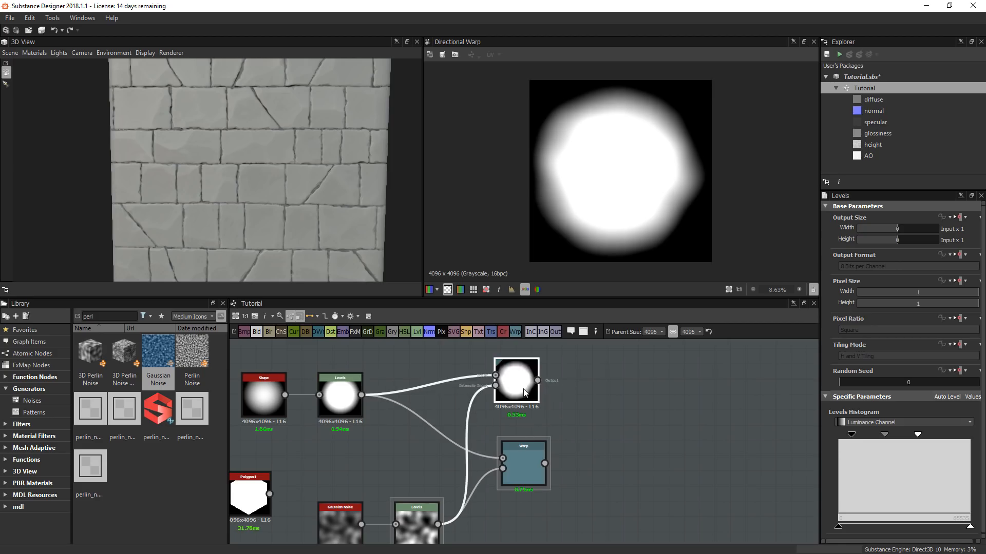
key(space)
text(vector morph)
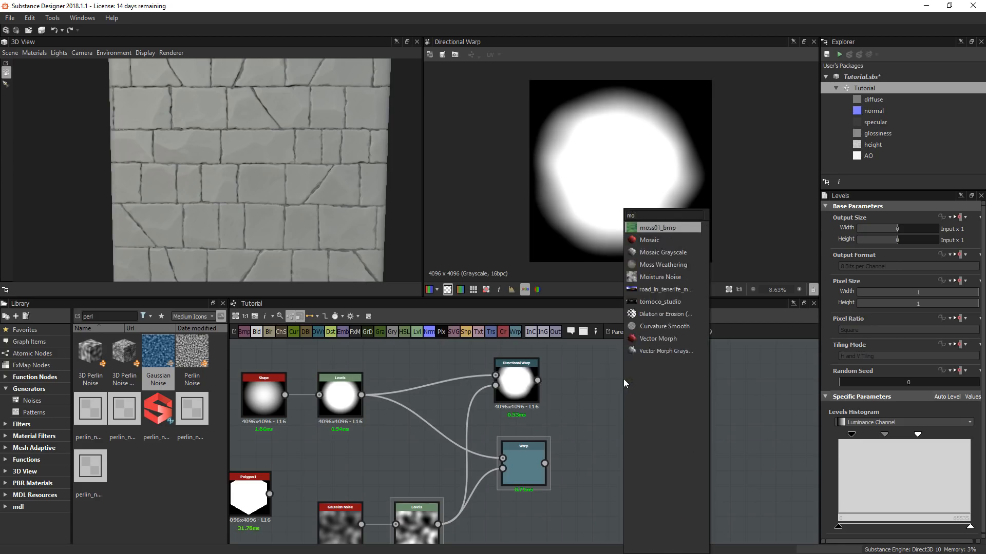
click(670, 253)
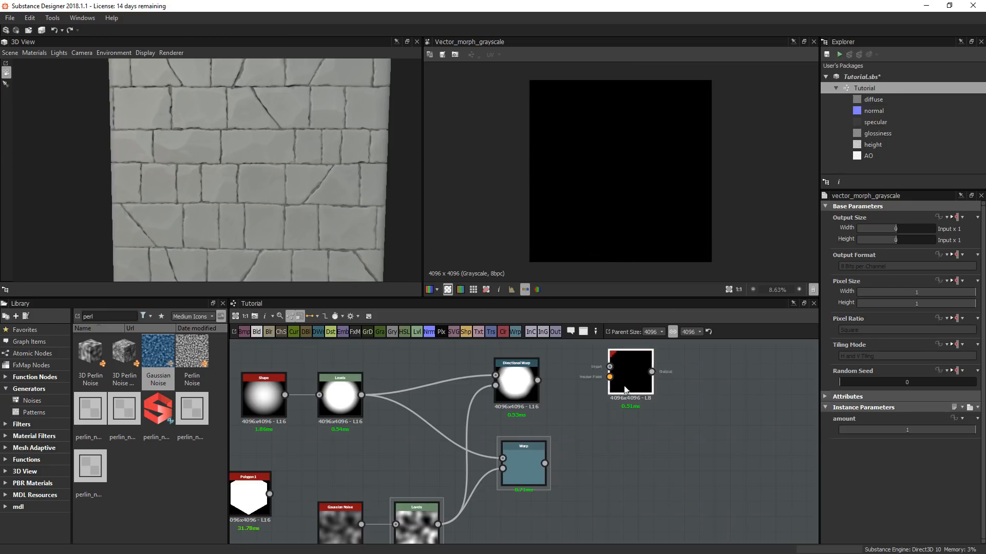
drag(631, 375, 602, 407)
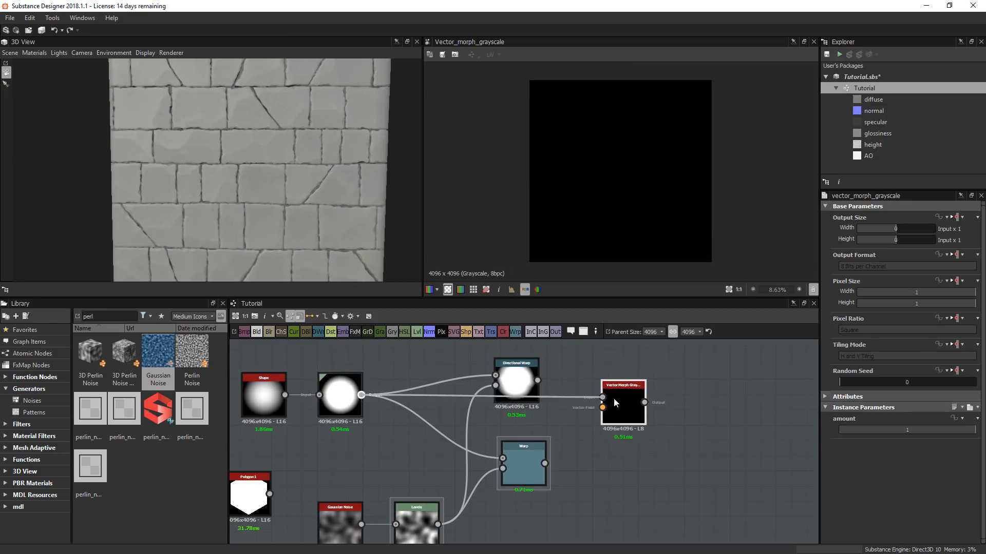
- Move the Gaussian Noise and its Levels lower, and add a Normal node fed by those Levels
middle_drag(660, 414, 717, 351)
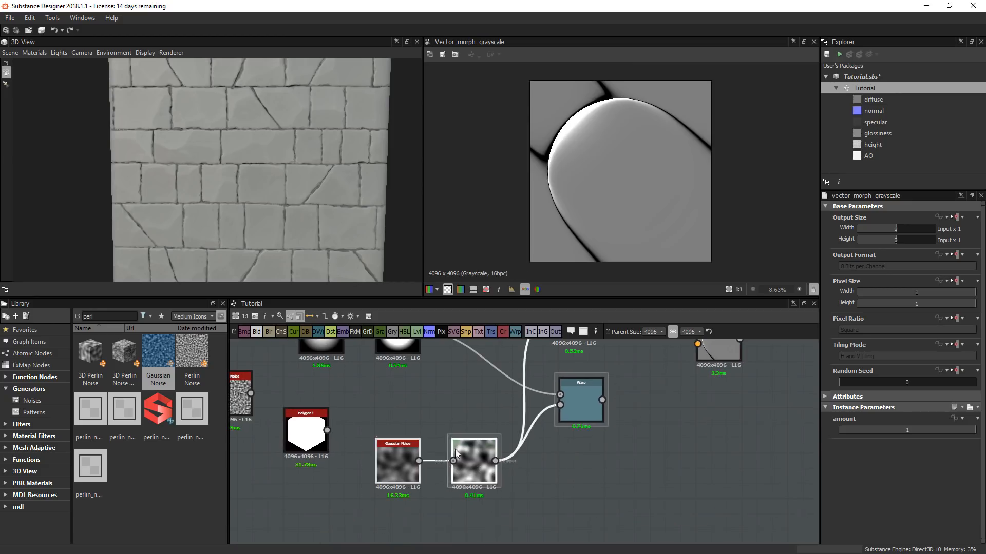
drag(488, 455, 457, 501)
click(593, 519)
middle_drag(516, 447, 497, 441)
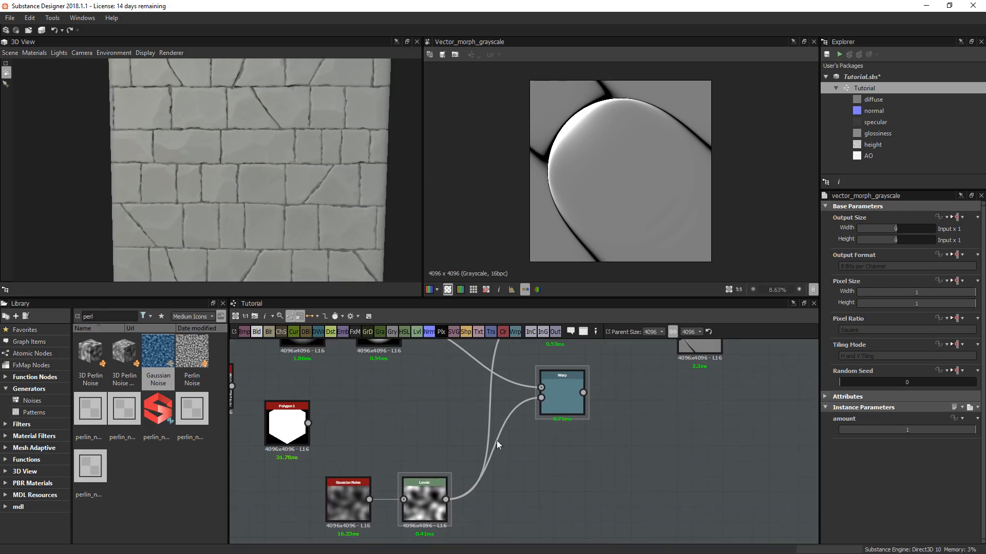
click(432, 332)
drag(446, 499, 554, 486)
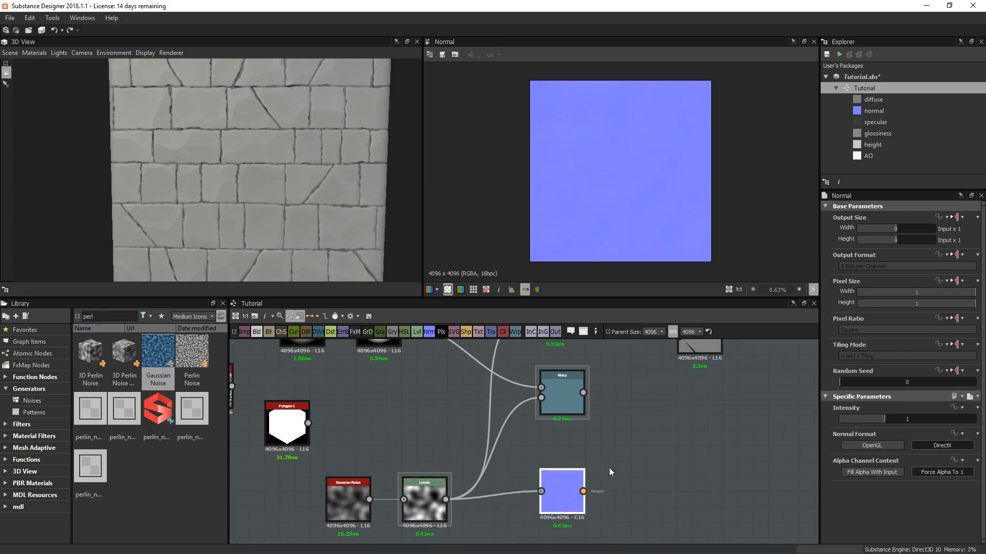
- Feed the Normal node into the Vector Morph Grayscale's Vector Field input and preview the morph
scroll(609, 468, down, 2)
middle_drag(609, 468, 527, 498)
drag(500, 519, 592, 386)
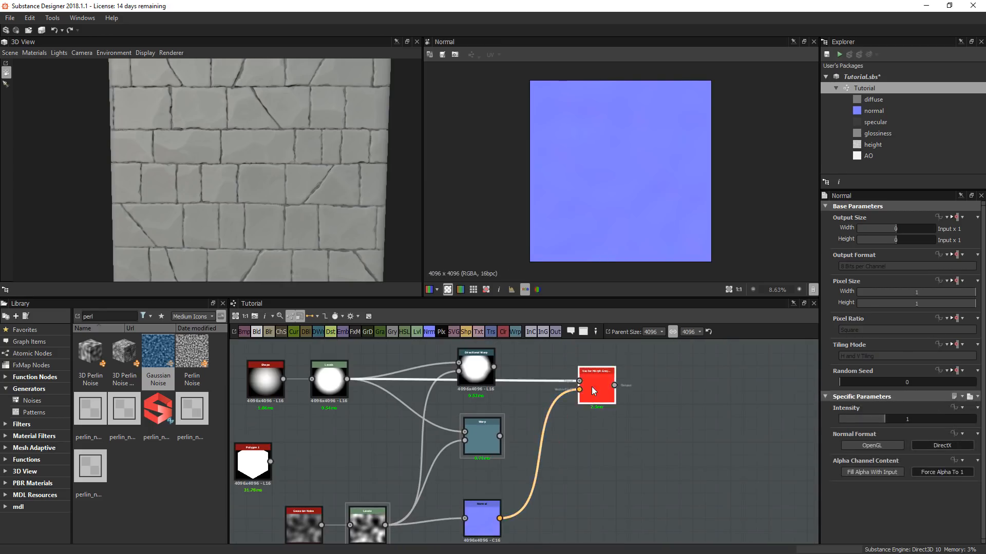
double_click(591, 386)
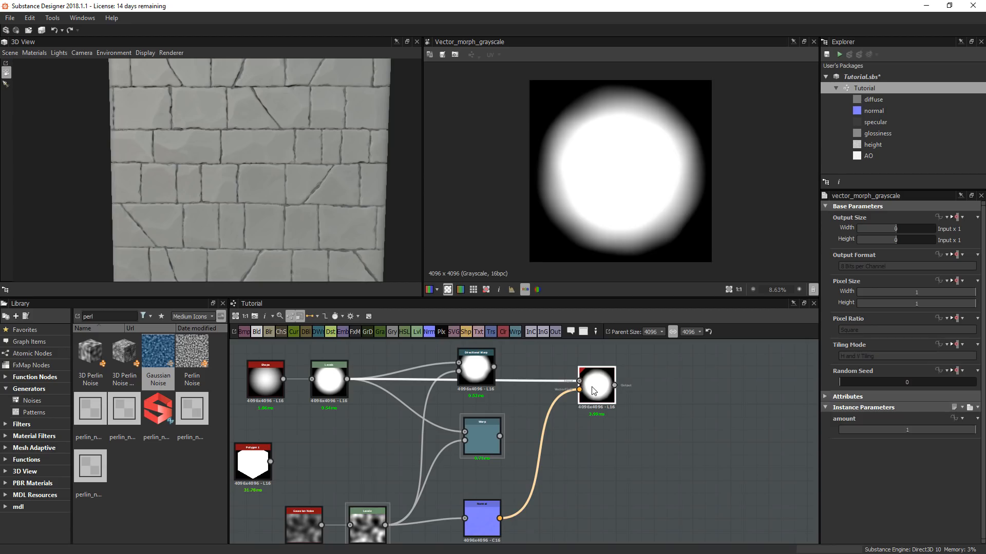
- Set the Vector Morph Grayscale's amount to 3.02 after trying 10
click(914, 427)
text(10)
key(Return)
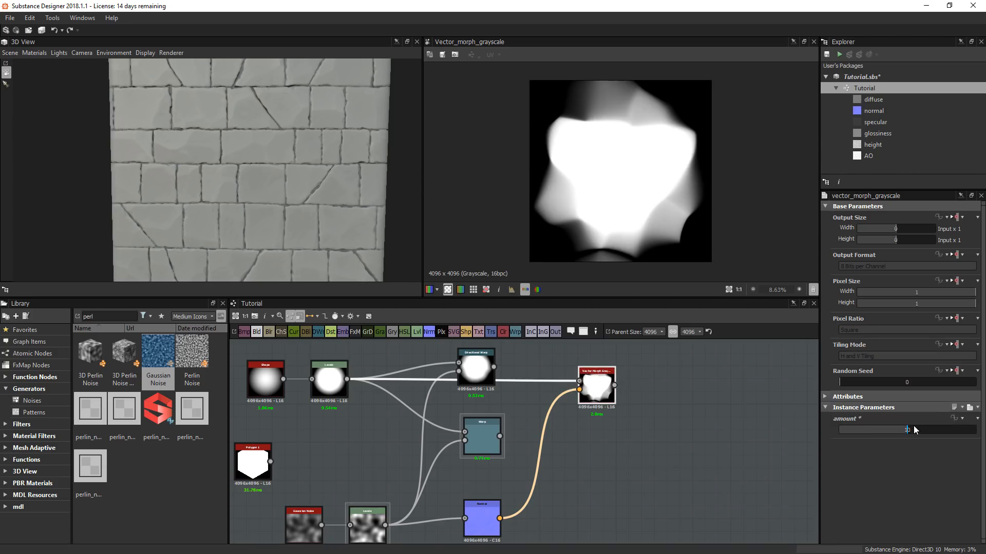
drag(906, 430, 855, 423)
- Try the Perlin Noise at Scale 5 as the Normal's input, previewing the Vector Morph, and reconnect the Gaussian Noise's Levels instead
middle_drag(429, 538, 454, 511)
middle_drag(249, 419, 325, 421)
drag(296, 412, 436, 423)
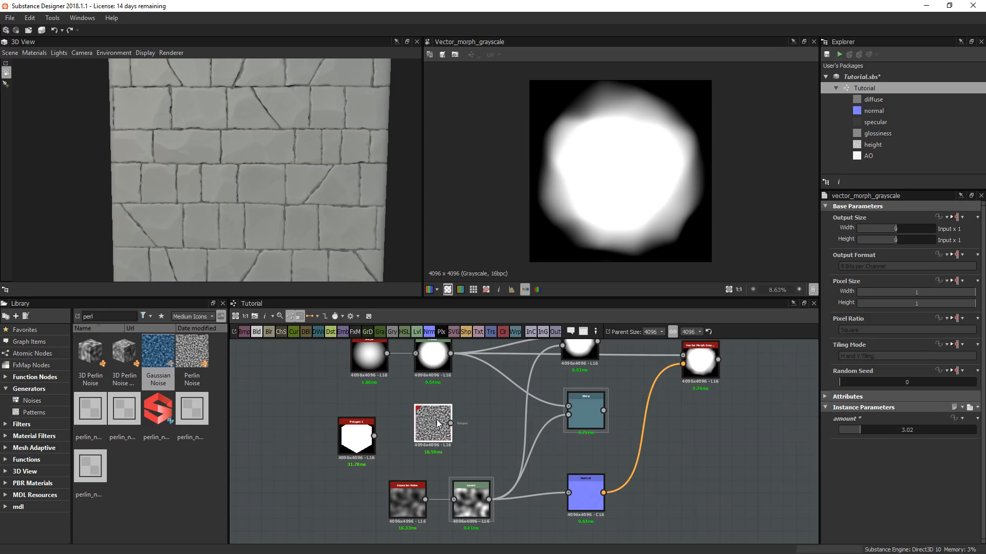
double_click(436, 420)
drag(908, 430, 847, 430)
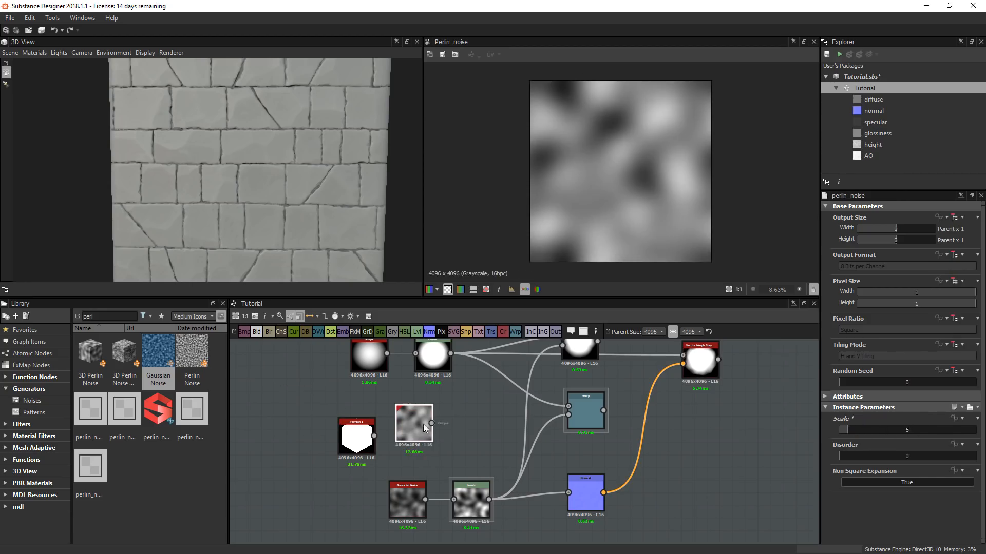
drag(431, 423, 568, 493)
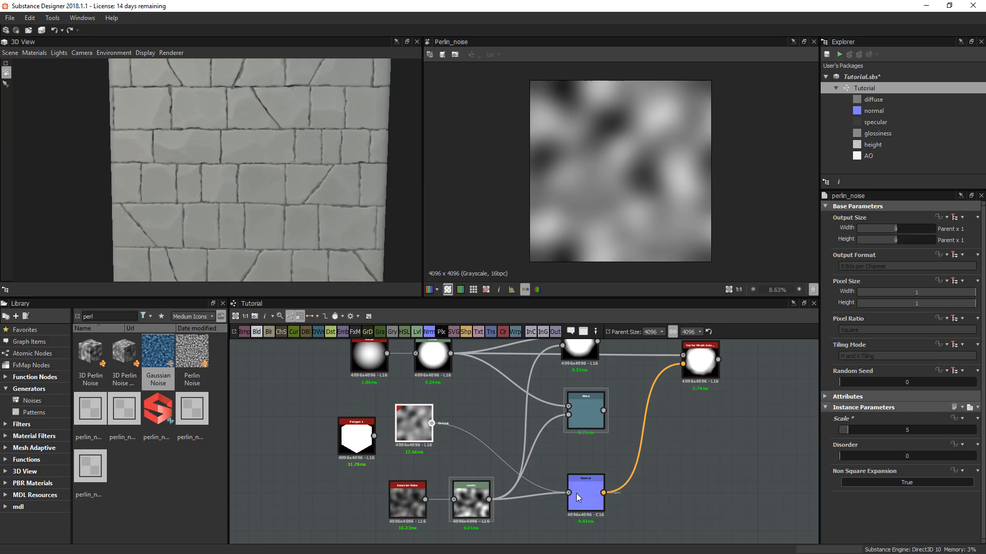
double_click(705, 362)
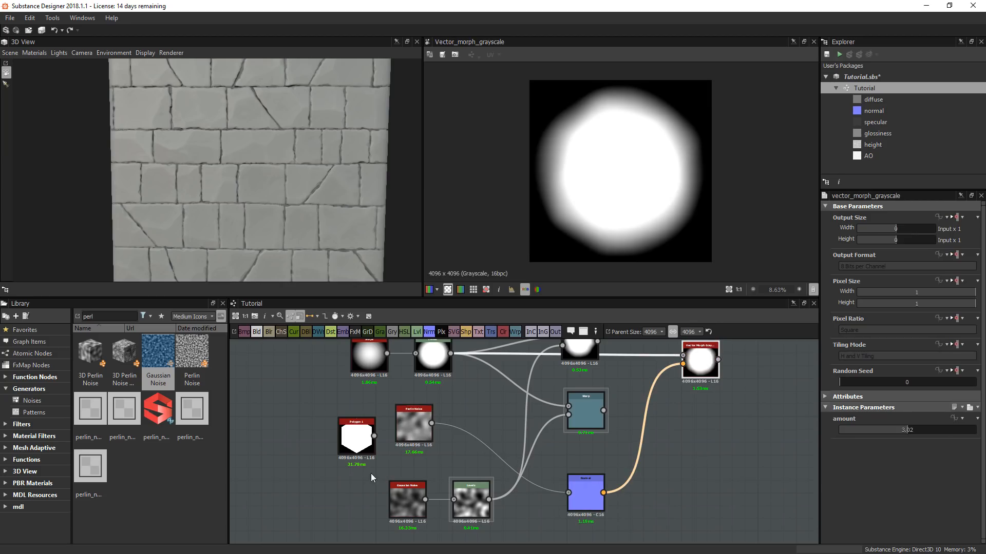
drag(488, 498, 580, 493)
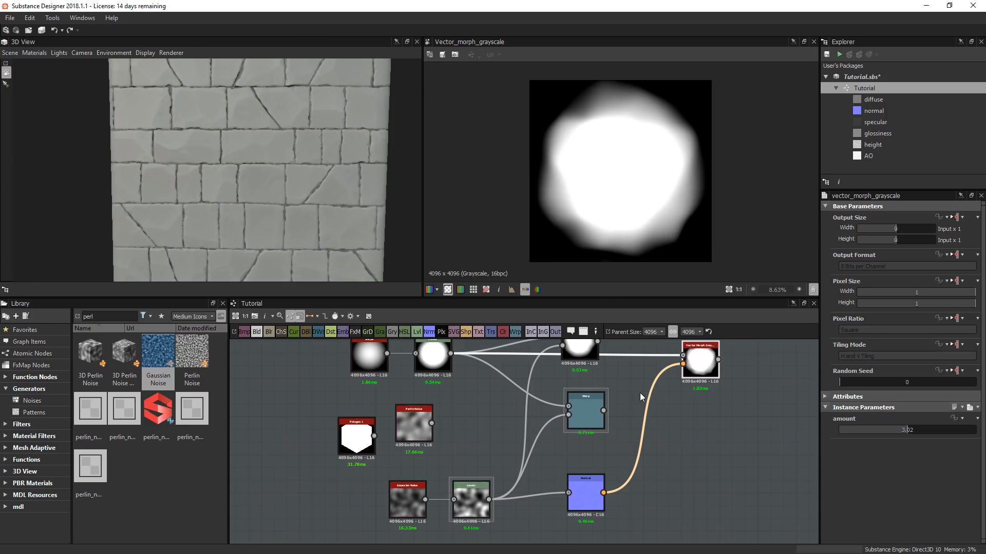
- Delete the Warp, Directional Warp, Polygon 1 and Perlin Noise nodes, and move the Vector Morph closer to the remaining nodes
click(588, 412)
key(Delete)
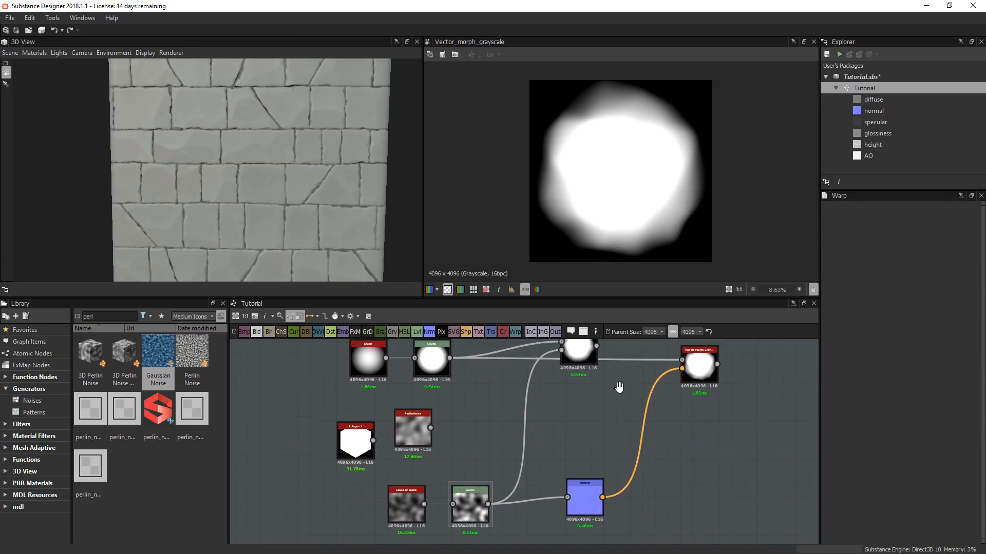
middle_drag(573, 343, 563, 388)
click(563, 389)
key(Delete)
drag(691, 403, 626, 416)
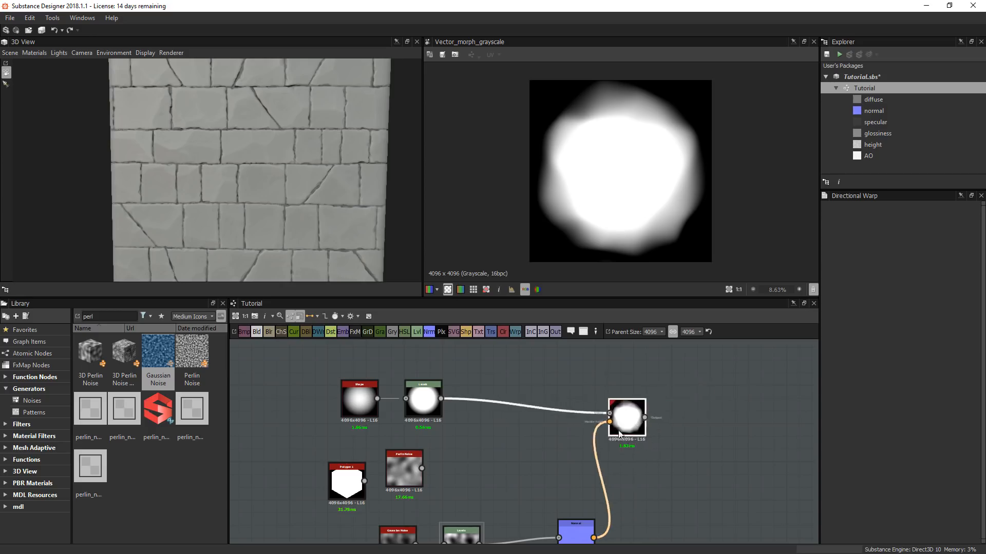
middle_drag(431, 500, 479, 438)
drag(479, 437, 398, 403)
key(Delete)
- Arrange the Gaussian Noise, Levels and Normal nodes in a compact row beneath the Shape branch, with the Vector Morph close beside them
drag(414, 447, 620, 519)
drag(629, 483, 503, 402)
middle_drag(502, 425, 497, 463)
drag(670, 391, 619, 391)
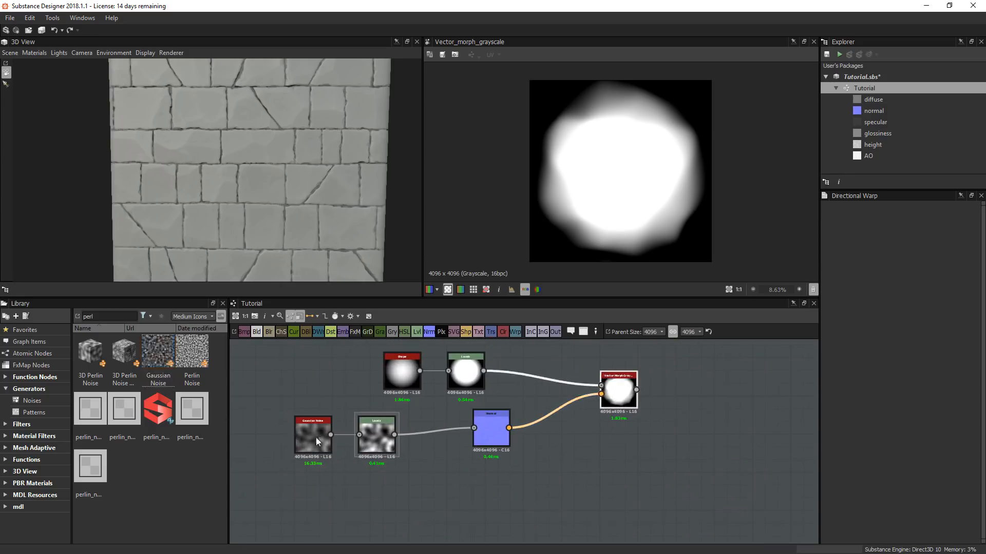
drag(393, 487, 318, 426)
drag(382, 434, 420, 432)
click(626, 432)
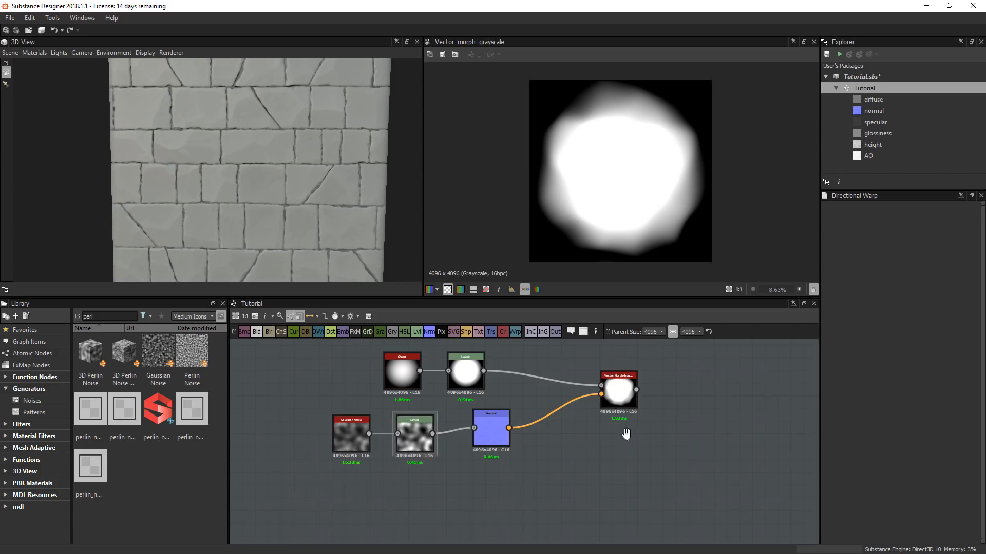
- Add a Slope Blur Grayscale after the Vector Morph, feed its slope input with a new Gaussian Noise, and preview the result
middle_drag(626, 431, 531, 482)
key(space)
text(slope)
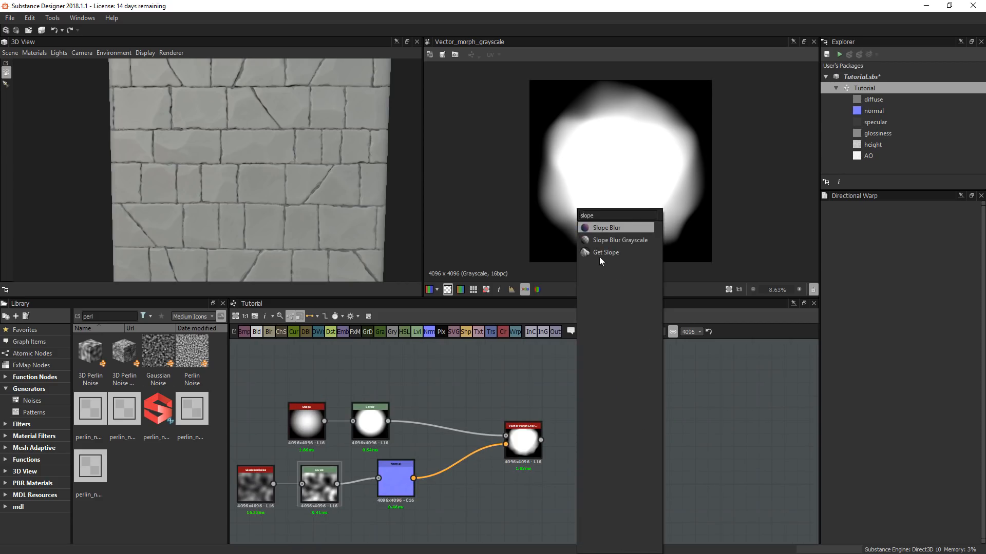
click(620, 239)
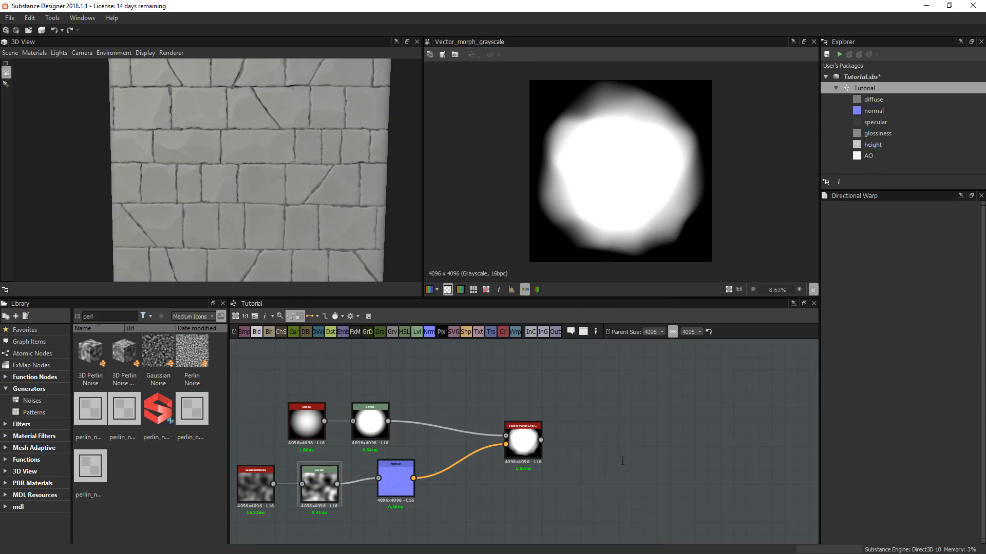
drag(541, 440, 595, 436)
middle_drag(319, 457, 352, 430)
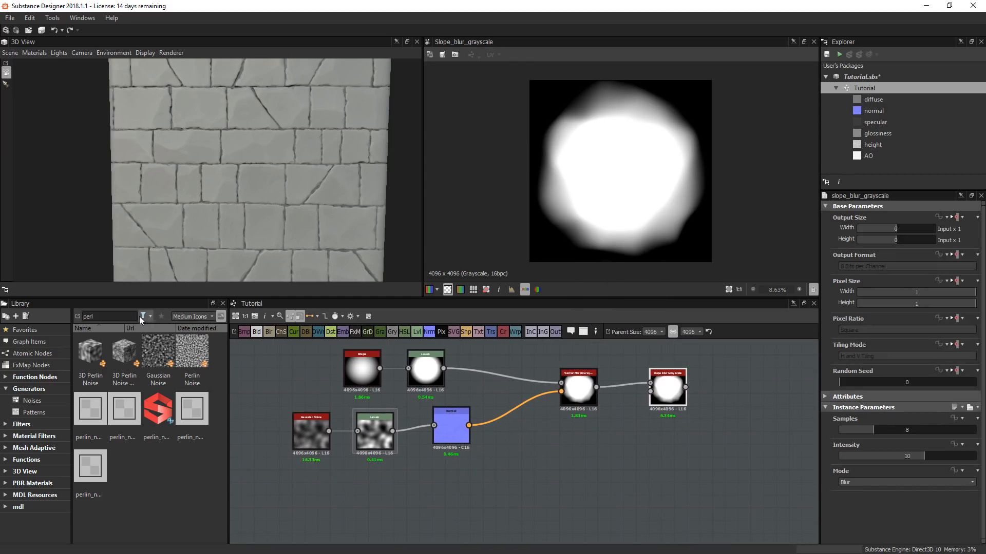
drag(158, 353, 667, 411)
double_click(667, 409)
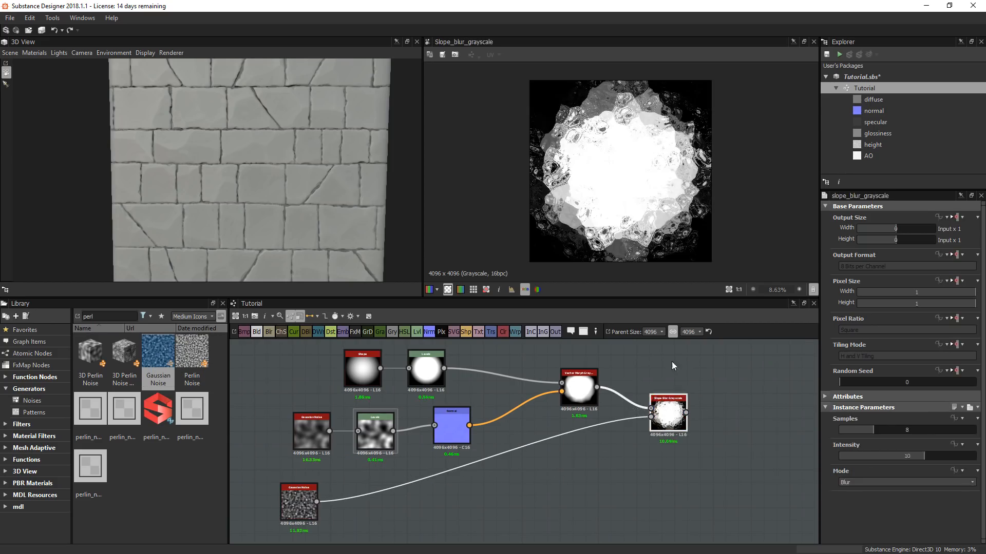
- Set the Slope Blur Grayscale to Min mode with intensity 0.48, and the new Gaussian Noise's Scale to 18
click(855, 485)
click(855, 494)
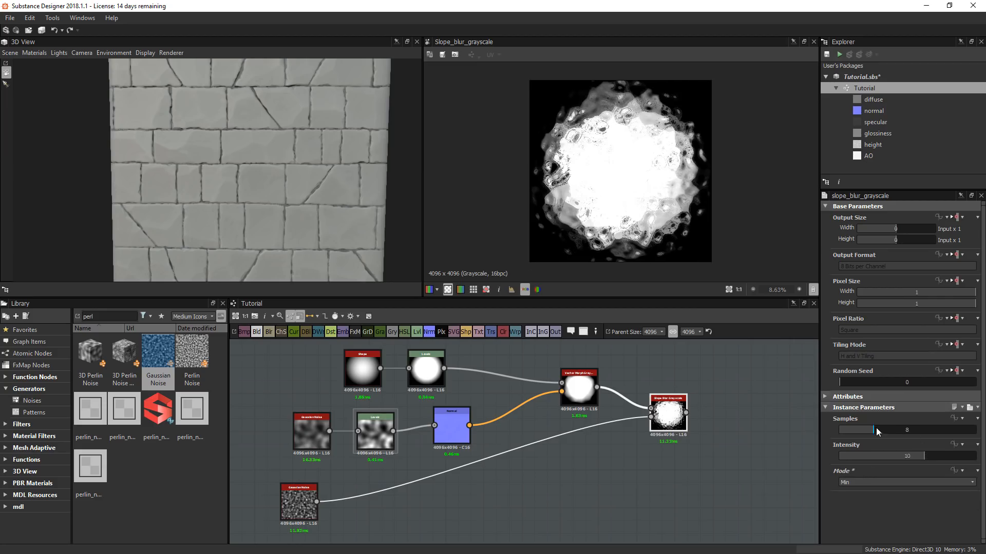
drag(894, 456, 842, 452)
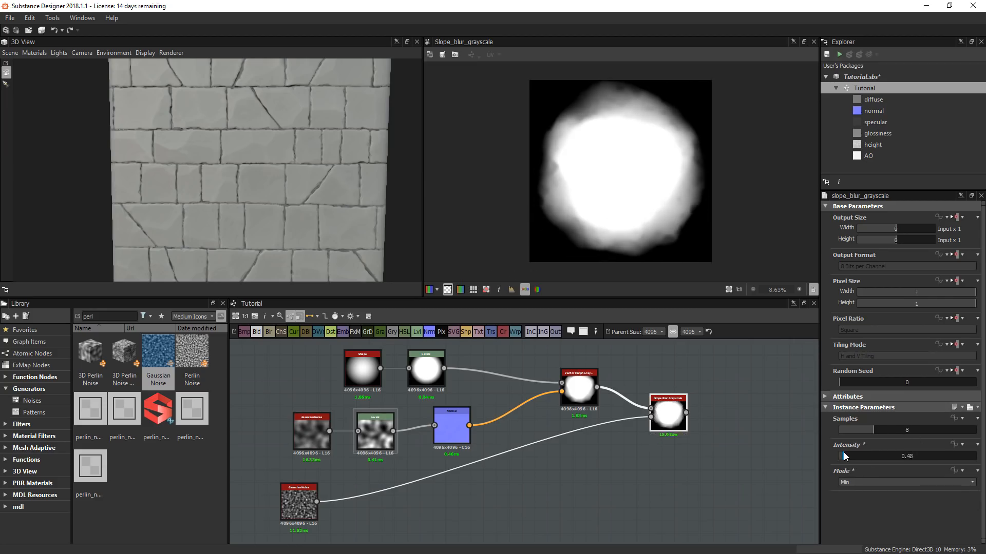
click(296, 502)
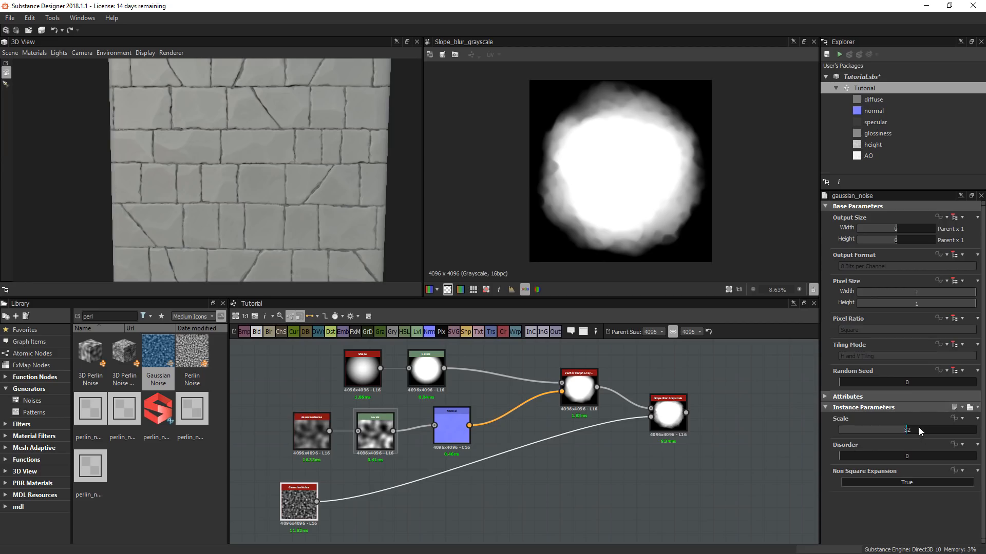
drag(919, 427, 870, 430)
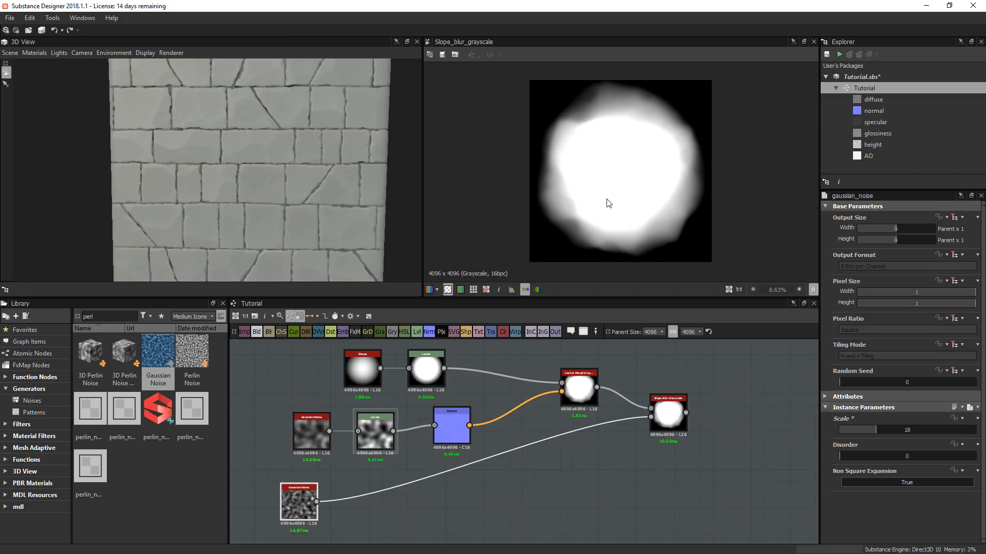
- Move the Levels node that feeds the outputs near the new branch and connect the Slope Blur Grayscale to it, checking the 3D cube
scroll(637, 401, down, 10)
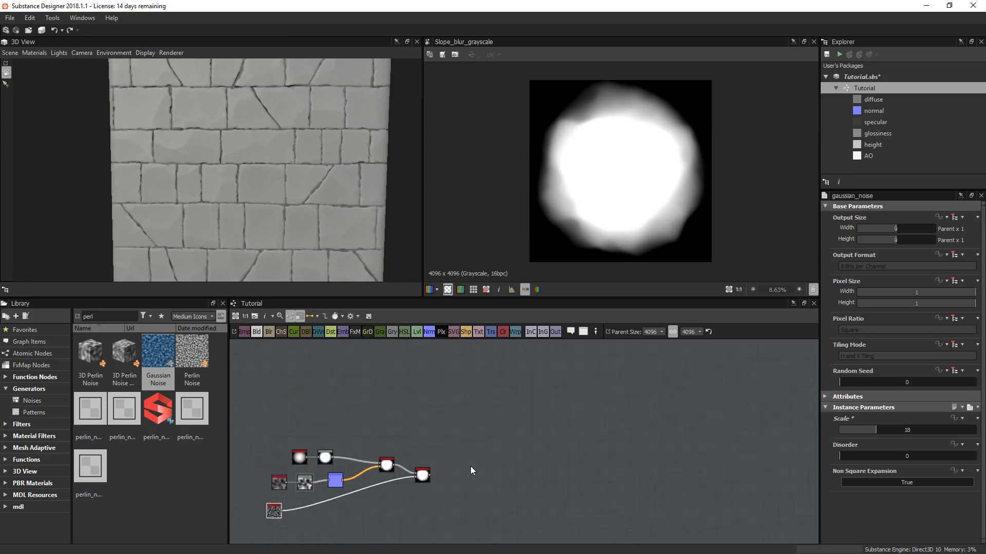
scroll(651, 389, up, 2)
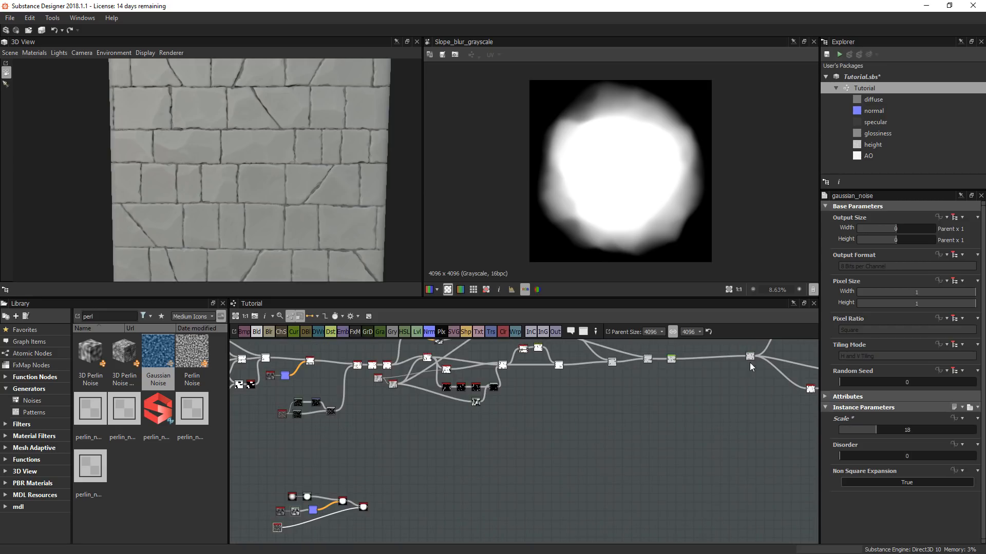
drag(750, 358, 555, 491)
scroll(419, 507, up, 2)
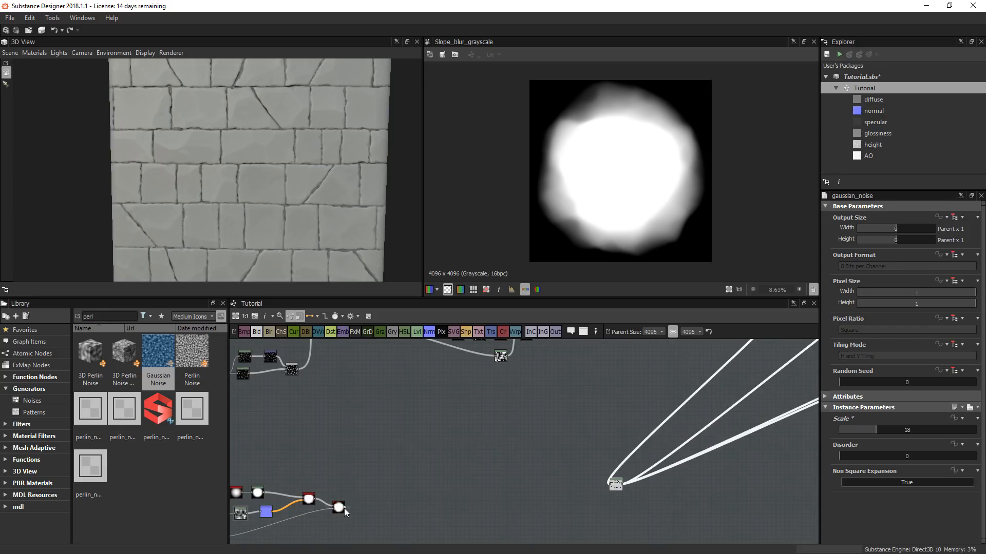
drag(344, 508, 738, 501)
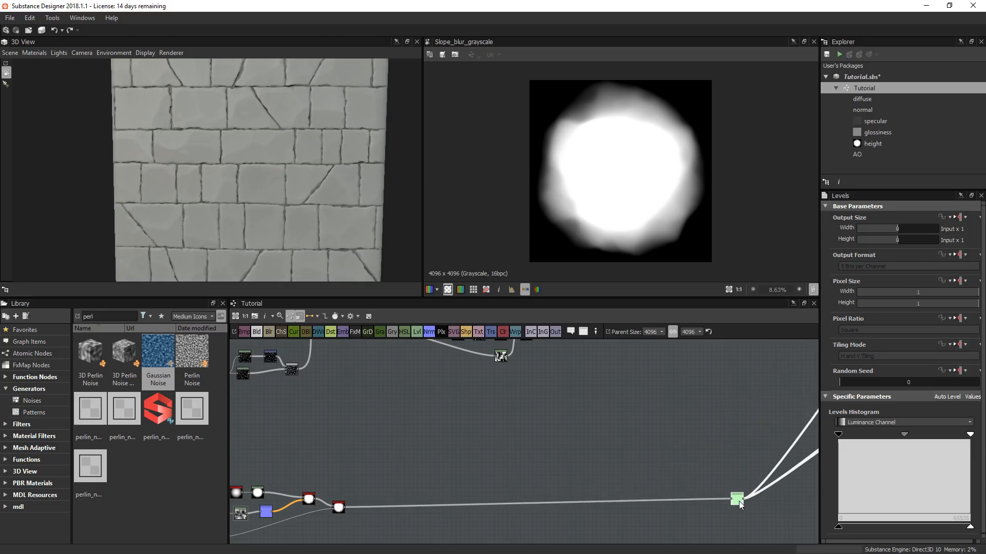
scroll(290, 161, down, 3)
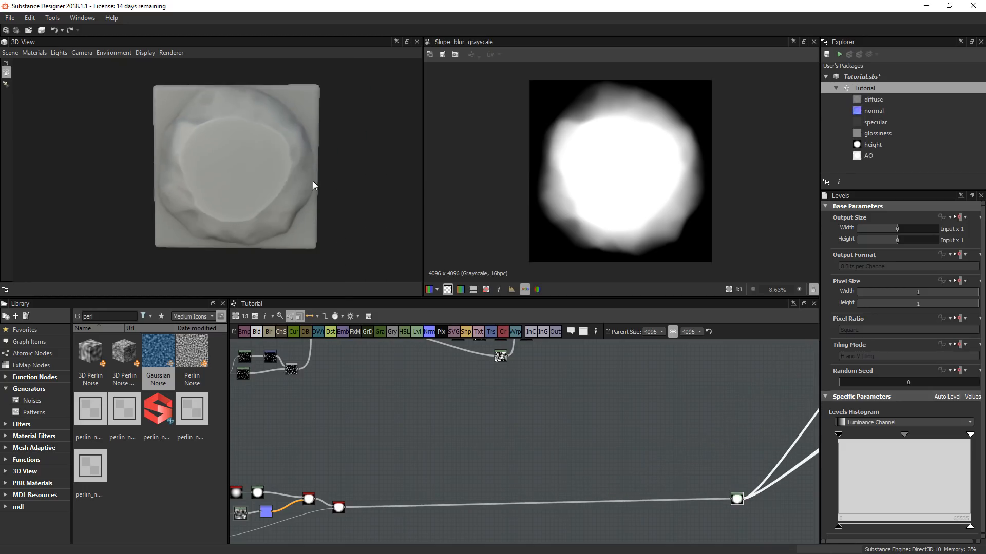
mouse_move(314, 185)
mouse_down()
mouse_move(260, 185)
mouse_move(260, 226)
mouse_move(295, 207)
mouse_move(228, 186)
mouse_move(266, 193)
mouse_up()
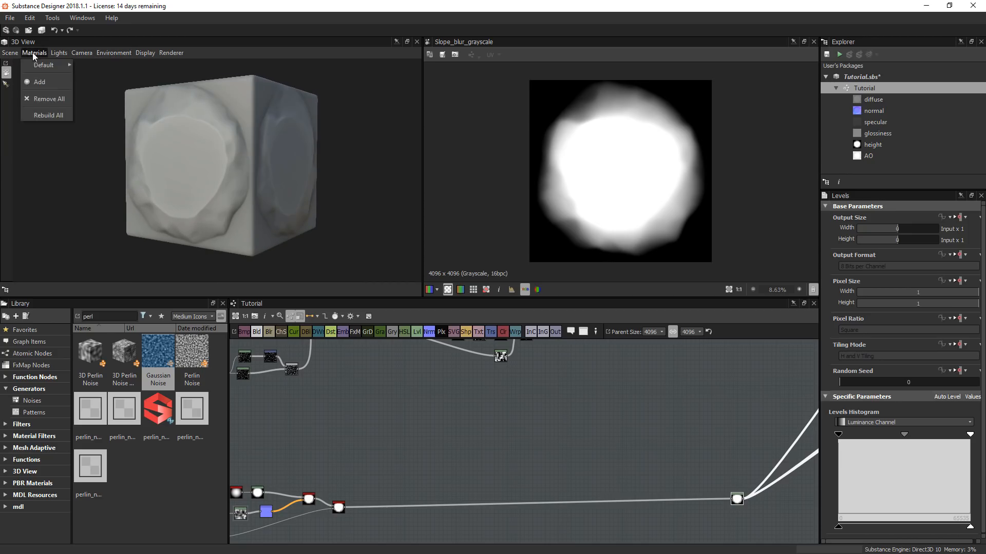
- Try a height Scale of 10 on the 3D view's default material, then set it back to 1
mouse_move(70, 66)
click(117, 66)
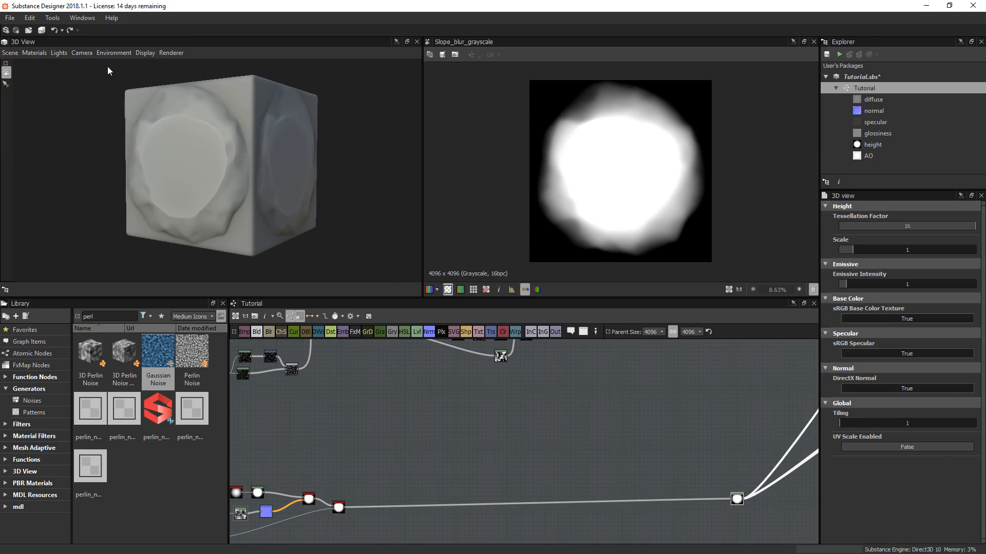
double_click(875, 249)
text(10)
key(Return)
drag(282, 145, 260, 203)
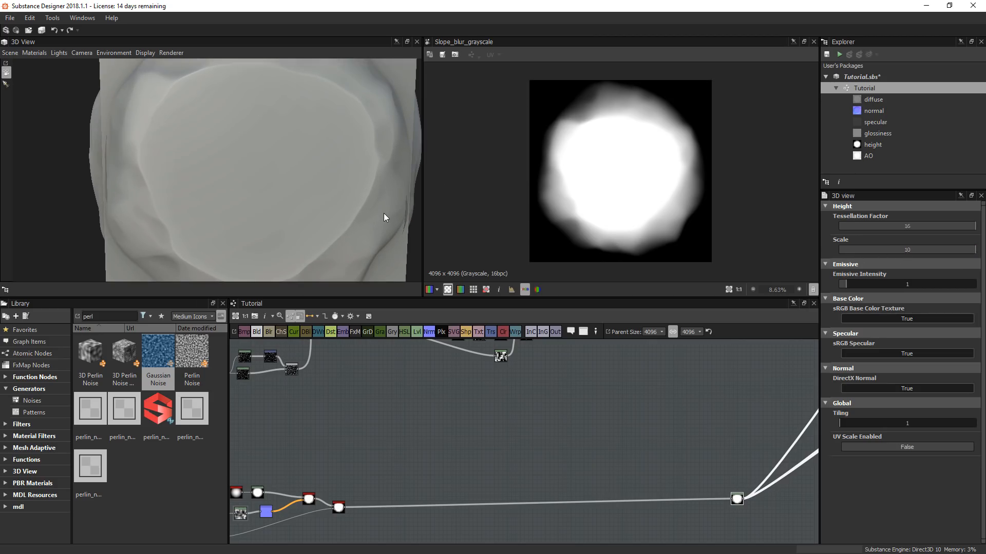
scroll(384, 213, down, 3)
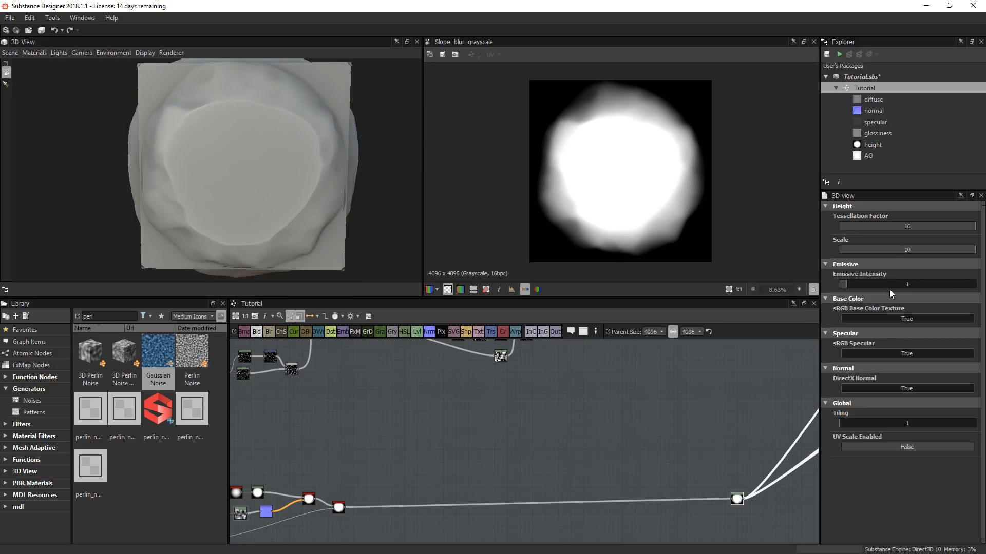
double_click(903, 250)
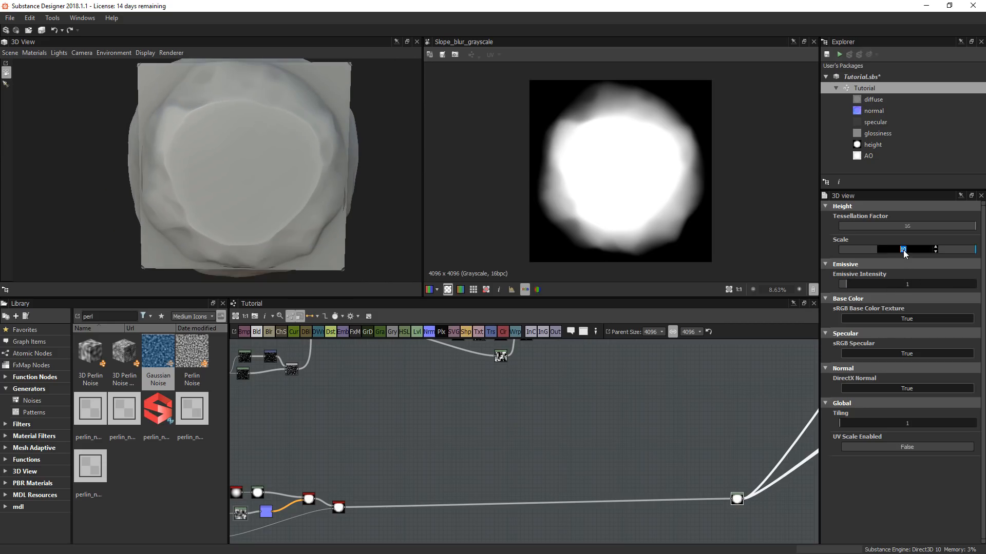
text(1)
key(Return)
mouse_move(390, 216)
mouse_down()
mouse_move(328, 223)
mouse_move(380, 213)
mouse_up()
- Move the Shape and its Levels node up and away from the Vector Morph to free space between them
middle_drag(299, 498, 357, 492)
scroll(306, 522, up, 3)
scroll(314, 519, up, 4)
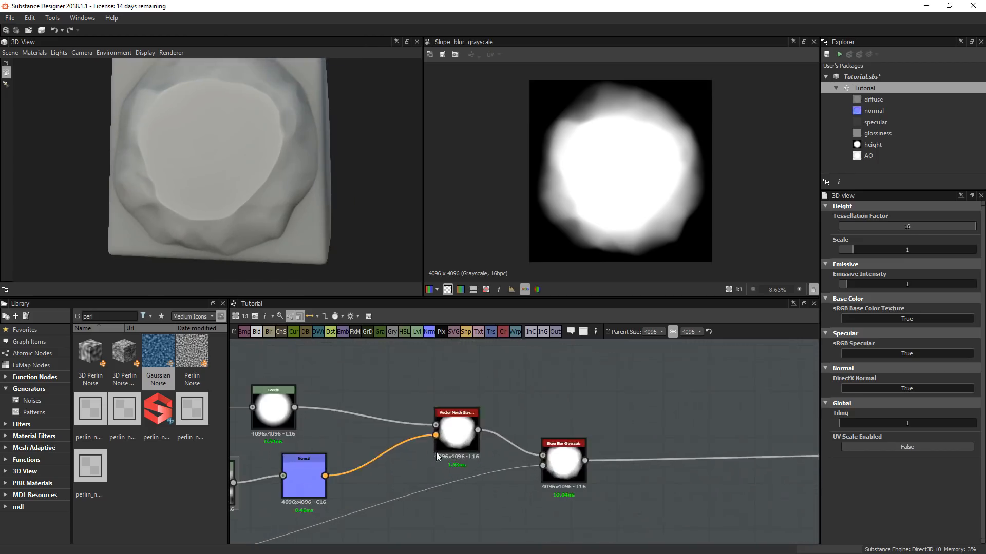
middle_drag(269, 409, 387, 417)
drag(280, 381, 396, 375)
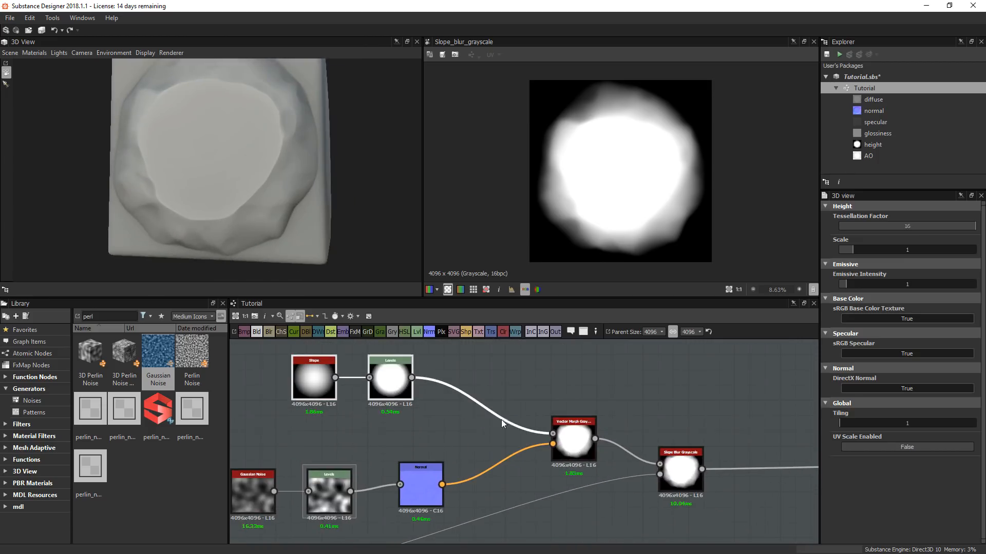
scroll(605, 416, down, 2)
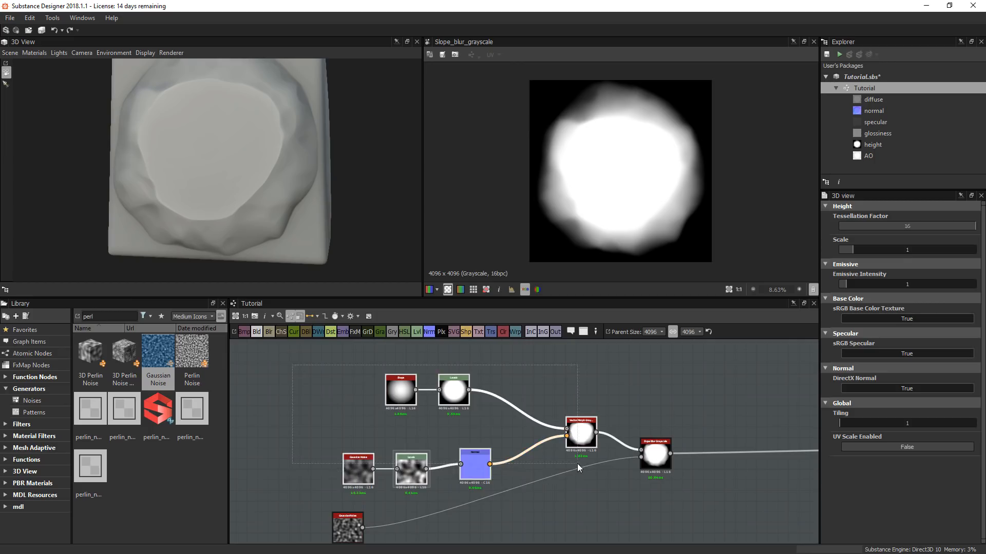
drag(343, 357, 402, 387)
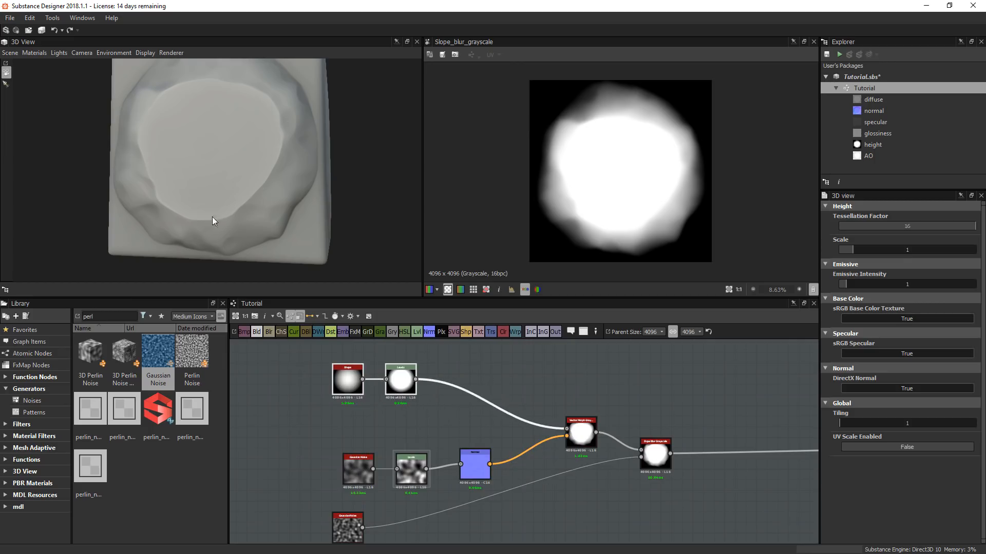
- Add a Warp node beside the Shape's Levels node
scroll(377, 349, up, 2)
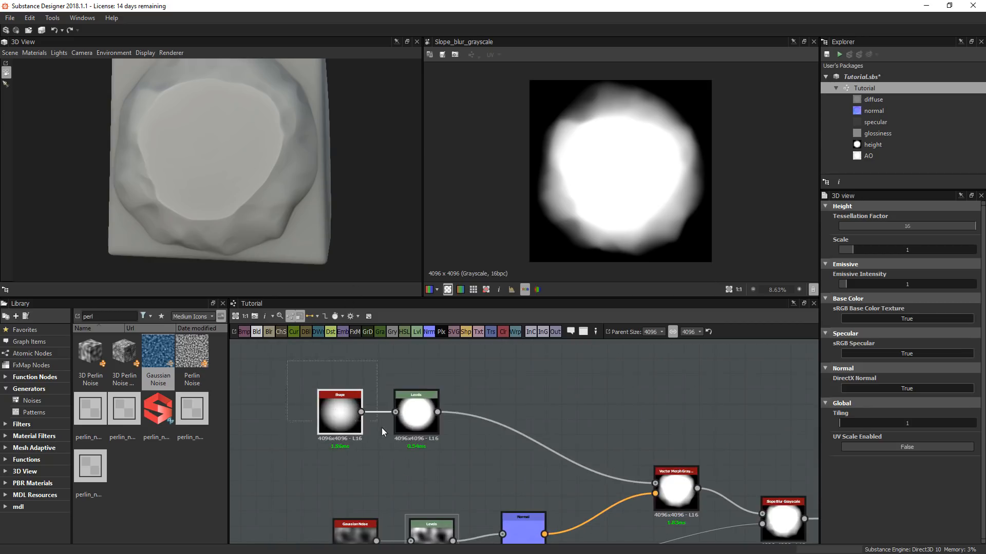
click(530, 364)
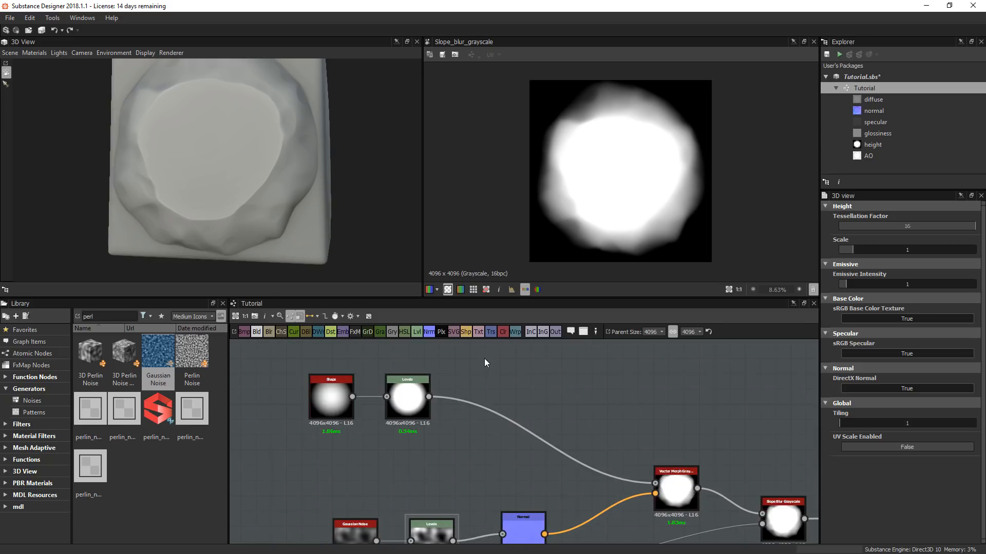
key(space)
text(warp)
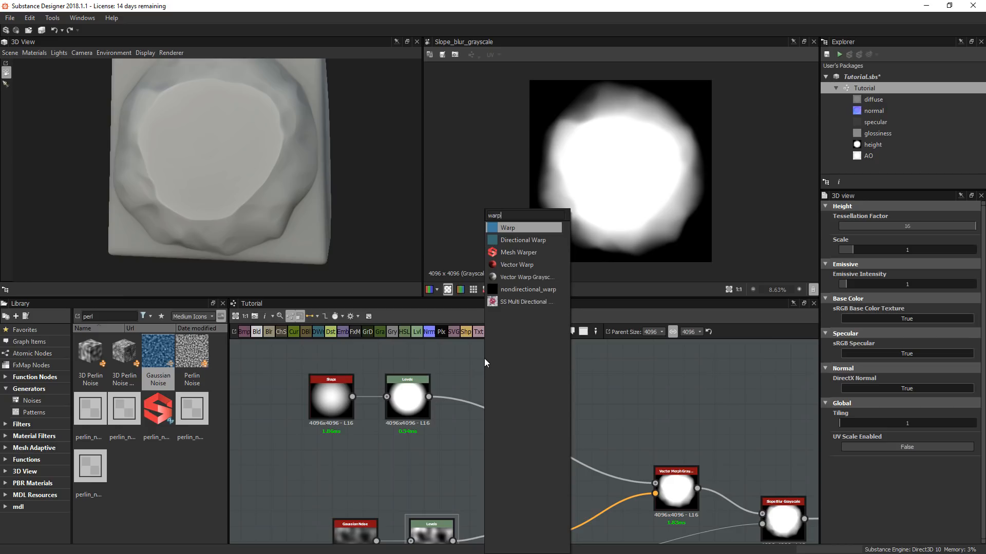
click(513, 228)
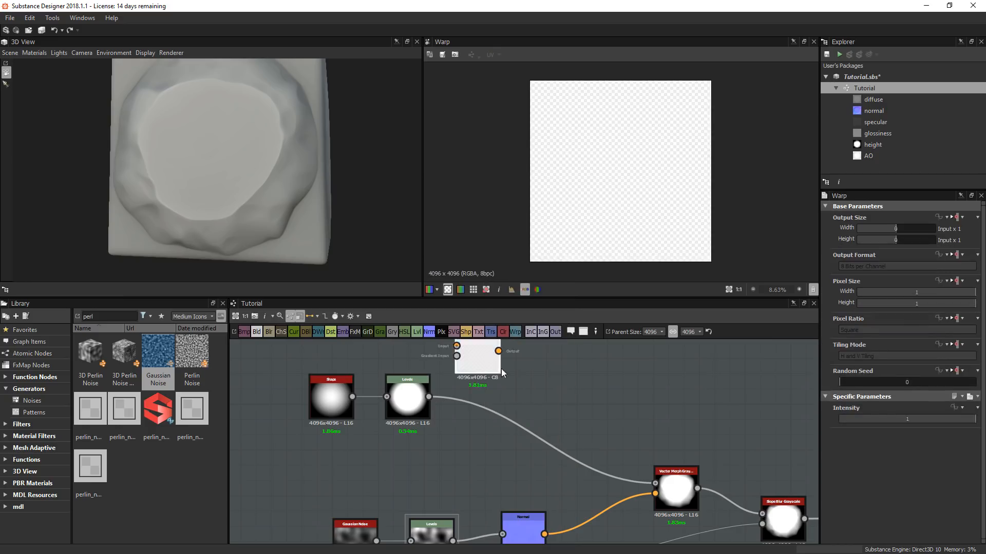
- Place the Warp node beside the upper Levels node and feed the Levels output into its input
drag(488, 359, 565, 397)
drag(429, 397, 567, 390)
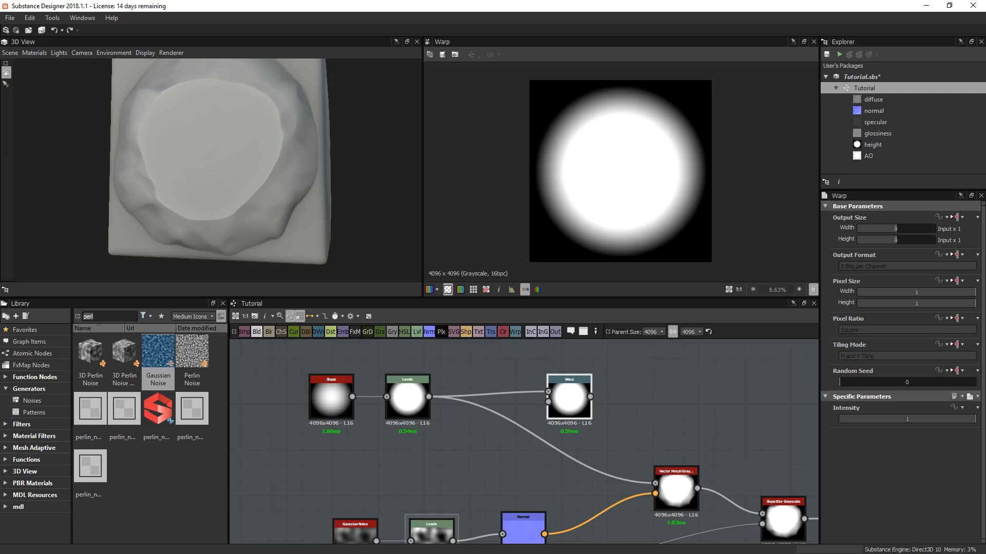
- Add a Clouds 2 noise as the Warp node's gradient input and set the Warp intensity to 0.09
text(clou)
drag(125, 357, 569, 400)
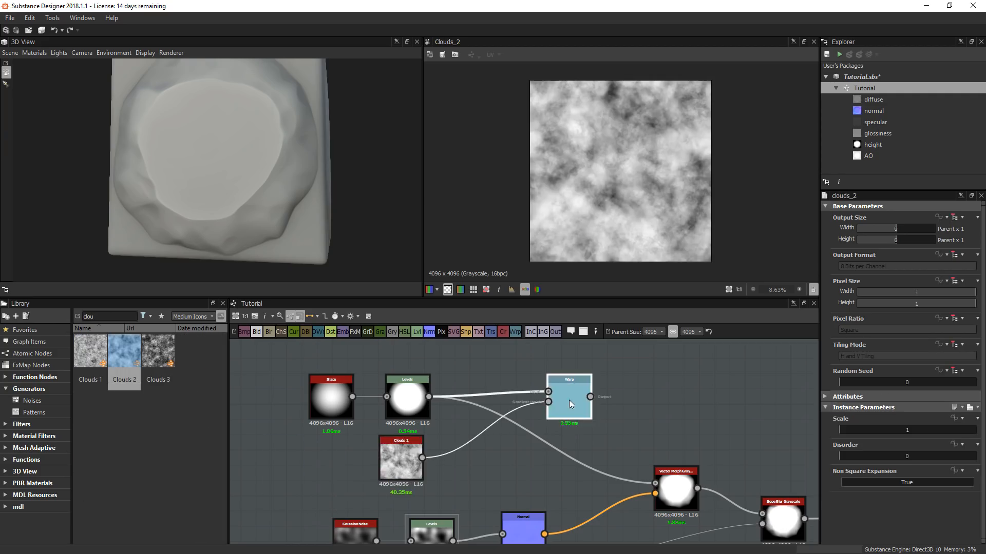
double_click(569, 400)
drag(906, 418, 849, 420)
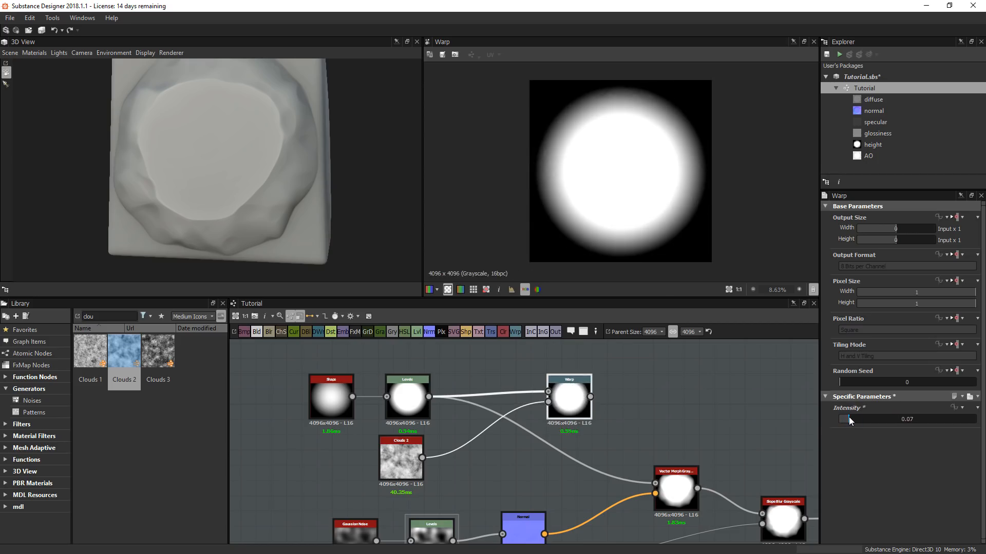
drag(569, 400, 585, 384)
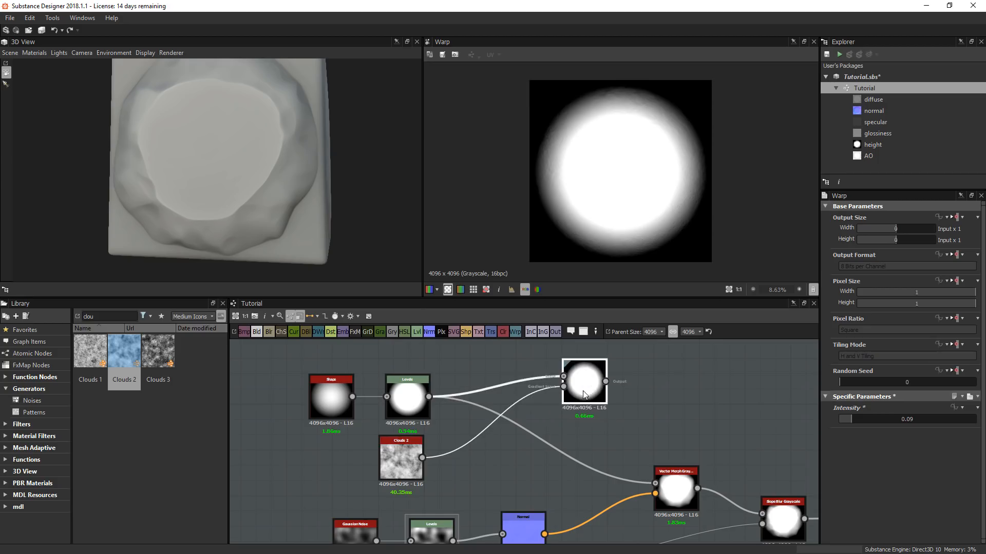
- Try a plain Blur node between the Clouds 2 noise and the Warp node, and delete it
drag(411, 463, 333, 476)
key(space)
text(blur)
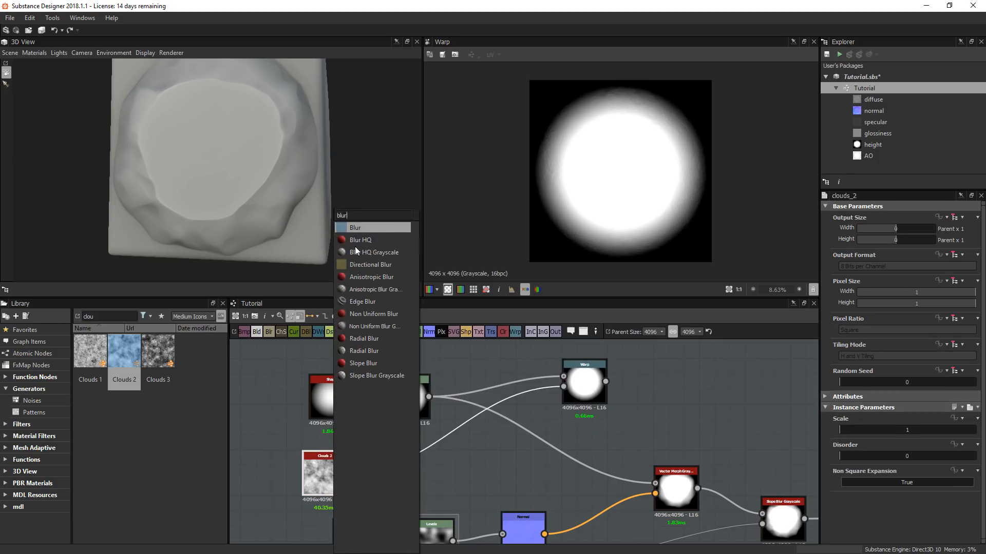
key(Return)
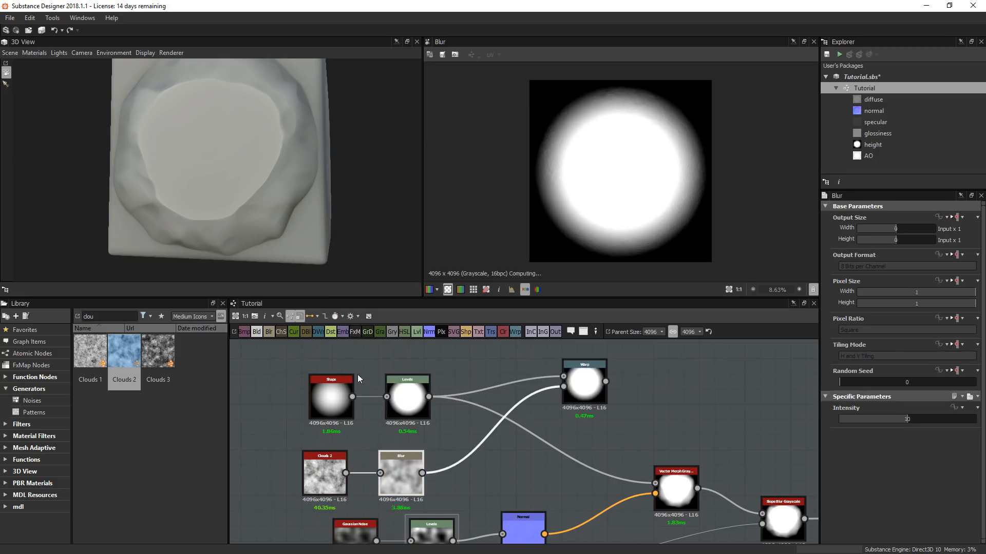
key(Delete)
- Add a Blur HQ Grayscale node after Clouds 2 and connect it to the Warp node's gradient input
click(331, 474)
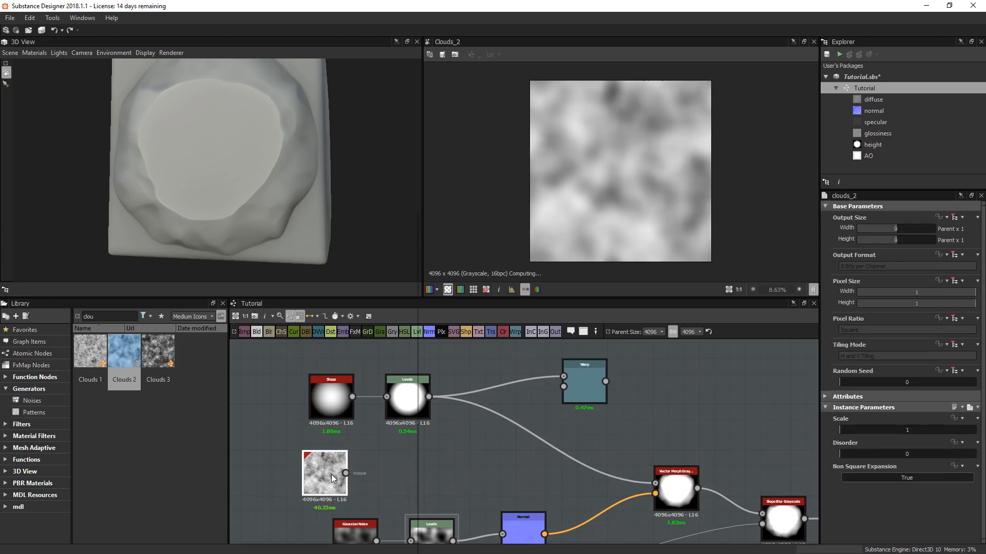
key(space)
text(blur)
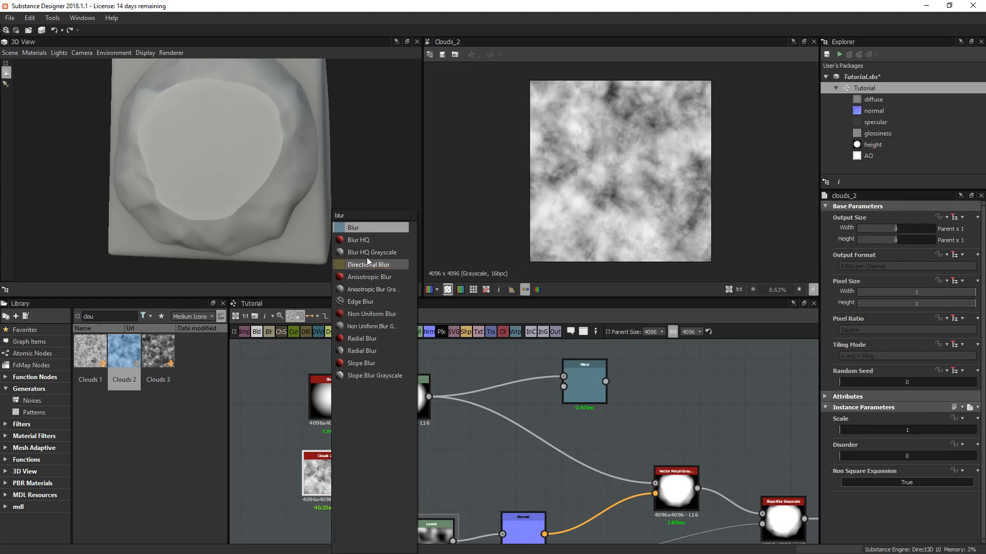
click(368, 253)
drag(423, 470, 585, 384)
click(588, 385)
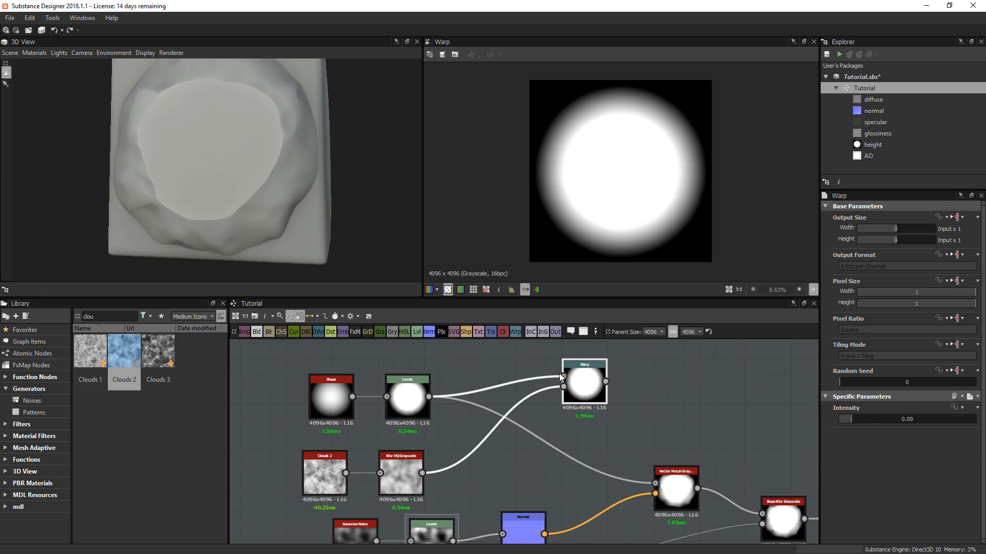
- Try Warp intensities of 0.89 and 10, and settle on 1.13
mouse_move(900, 417)
mouse_down()
mouse_move(873, 417)
mouse_move(960, 419)
mouse_up()
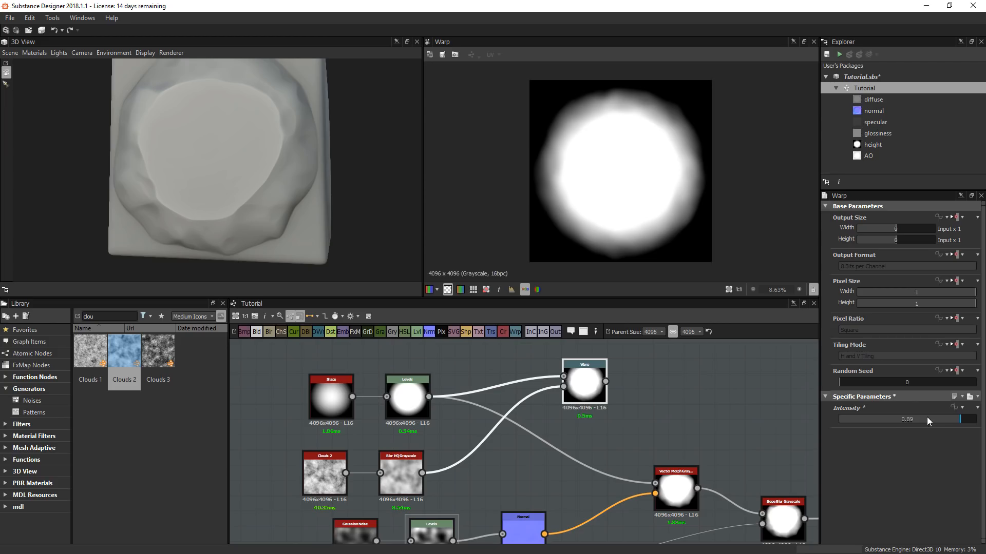
text(10)
key(Return)
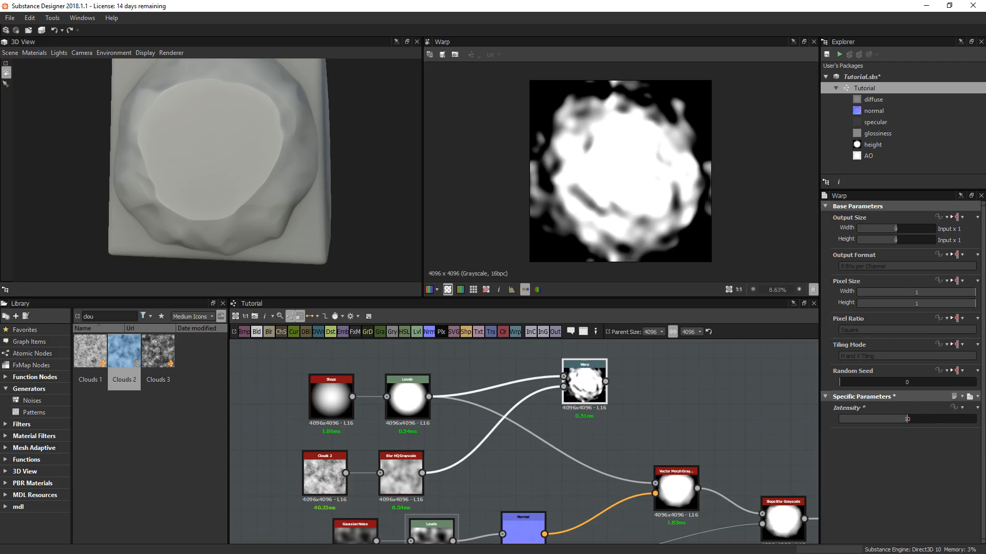
drag(906, 420, 846, 413)
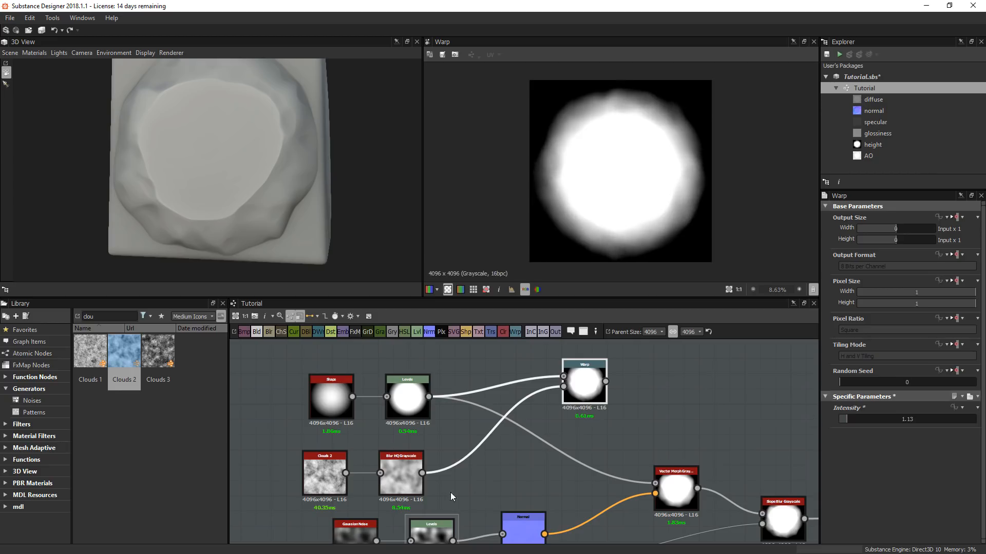
- Replace the Clouds 2 and Blur HQ Grayscale nodes with a Gaussian Noise at Scale 5, connected to the Warp node's gradient input
middle_drag(451, 492, 500, 440)
scroll(480, 534, down, 2)
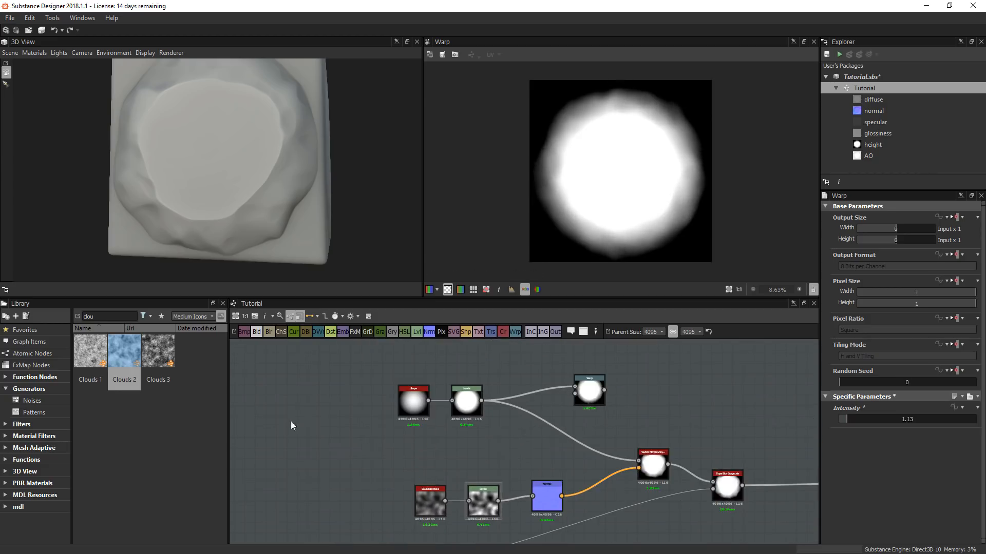
text(perlin)
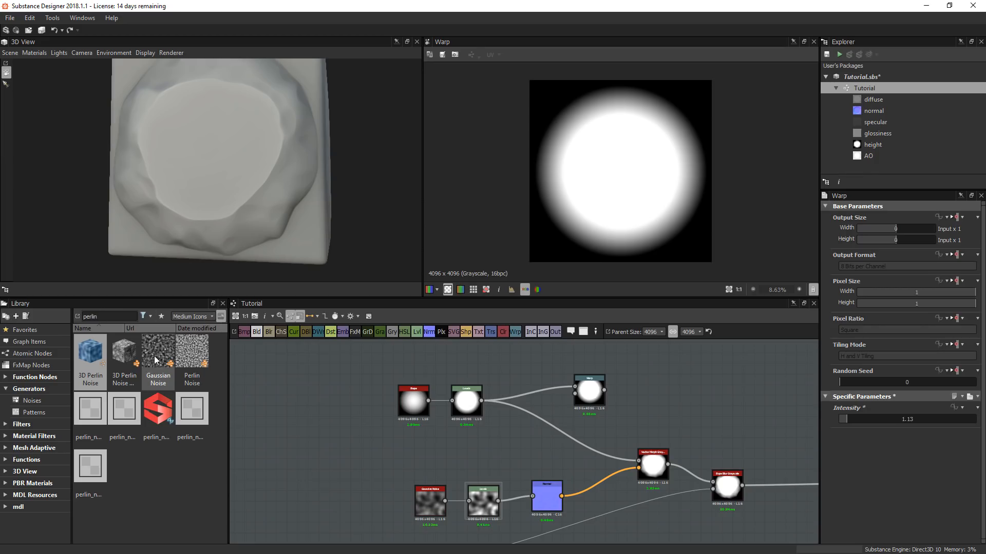
drag(158, 351, 402, 445)
drag(852, 432, 848, 430)
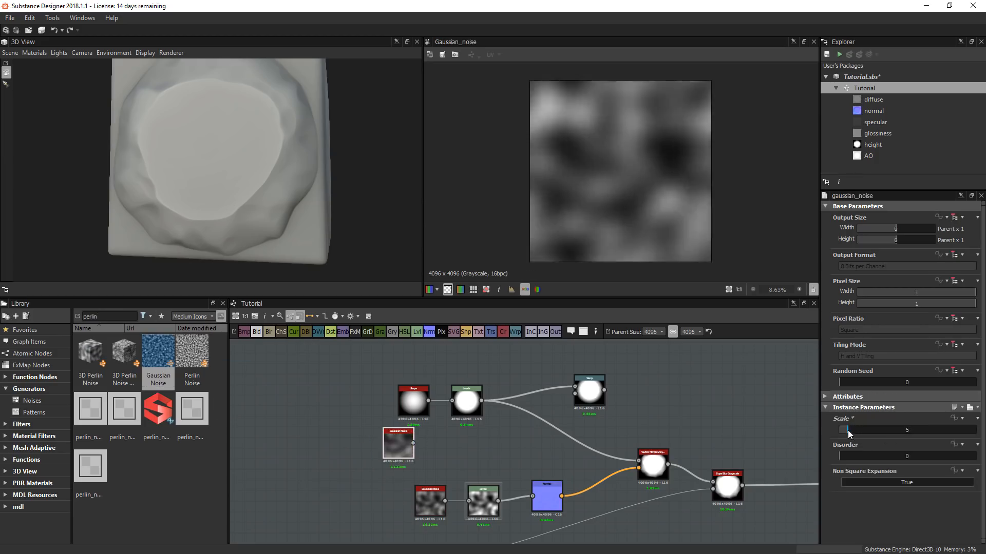
middle_drag(436, 436, 365, 459)
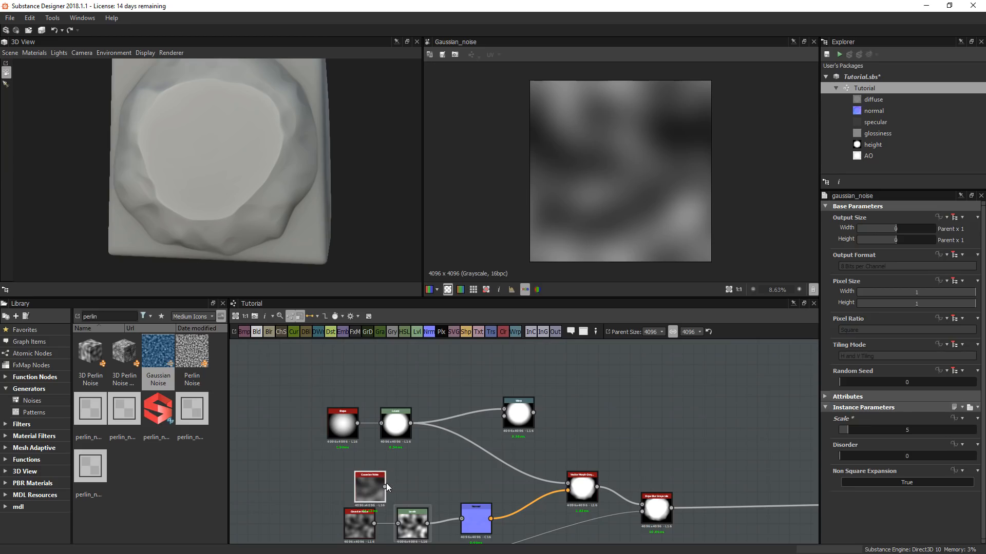
drag(385, 486, 504, 416)
- Set the Warp node's intensity to 6.42
click(516, 420)
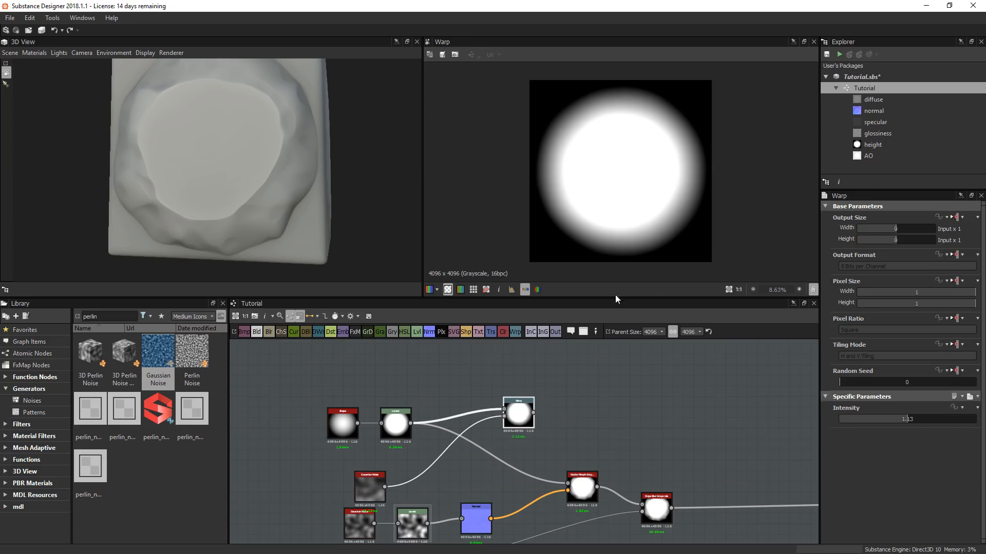
click(947, 417)
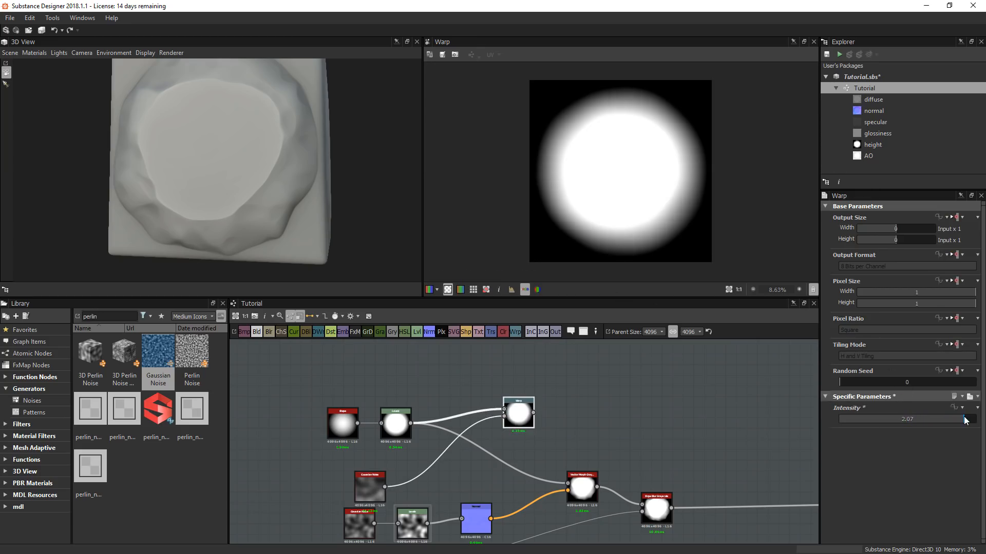
double_click(940, 418)
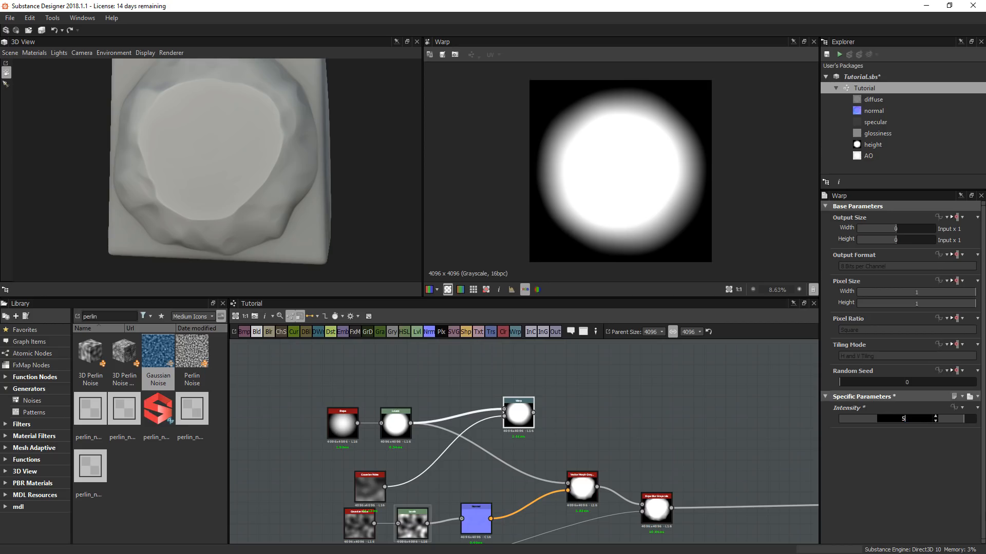
key(Return)
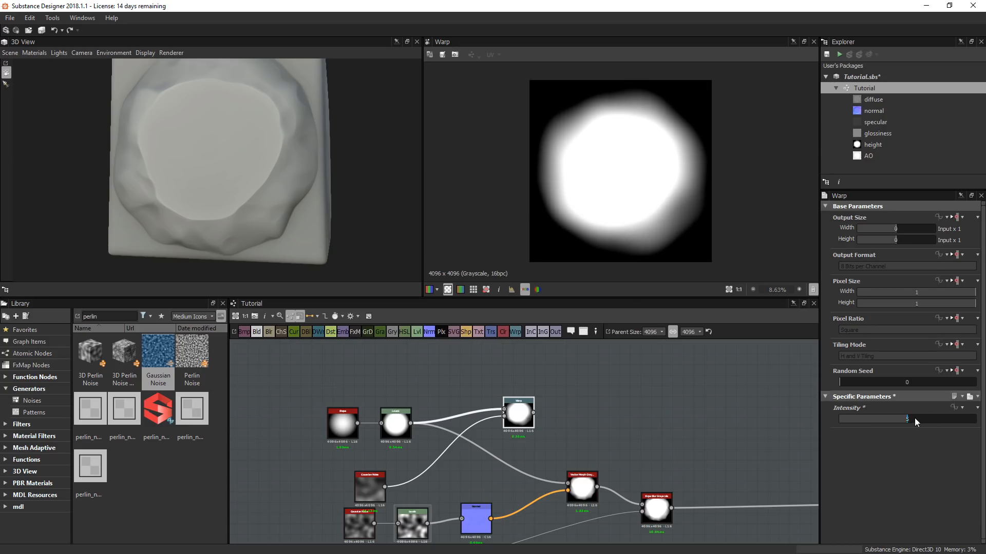
mouse_move(920, 417)
mouse_down()
mouse_move(937, 419)
mouse_move(928, 416)
mouse_up()
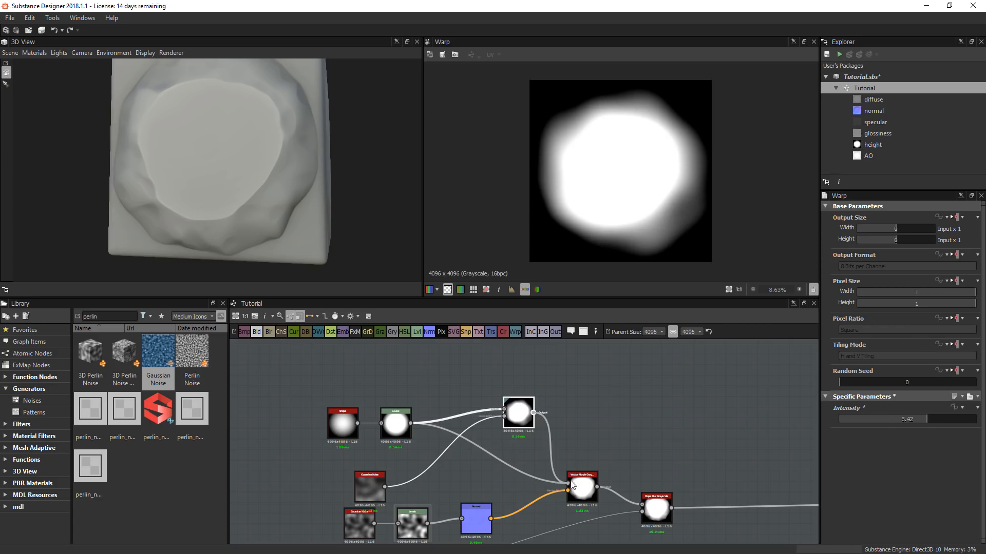
- Feed the Warp output into the Vector Morph Grayscale node's first input and preview the Slope Blur Grayscale node
drag(571, 482, 571, 483)
click(590, 481)
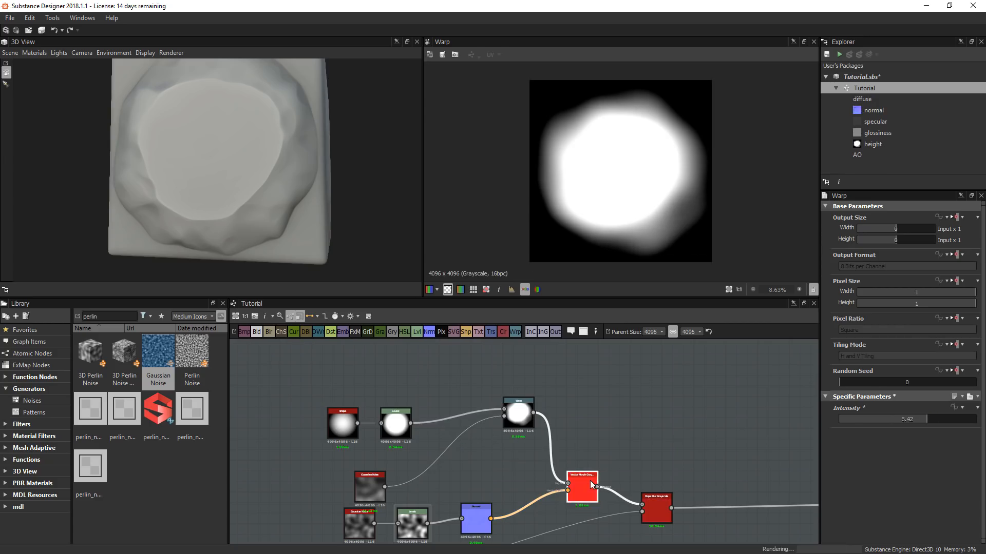
double_click(590, 480)
double_click(655, 509)
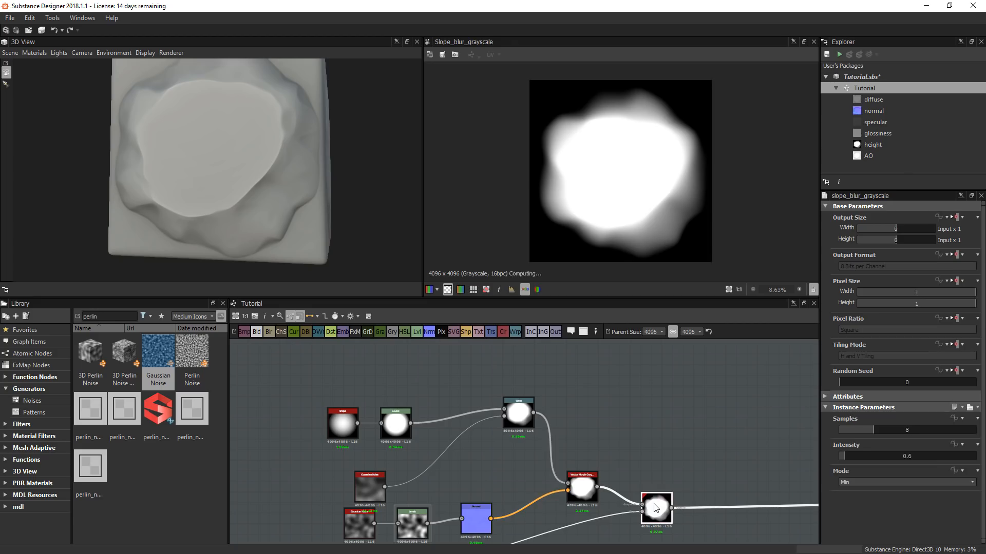
- Tidy the graph by spacing out the Shape, Levels, Gaussian Noise, Warp and Slope Blur Grayscale nodes along their connections
drag(516, 412, 495, 433)
drag(262, 391, 382, 413)
drag(383, 482, 405, 456)
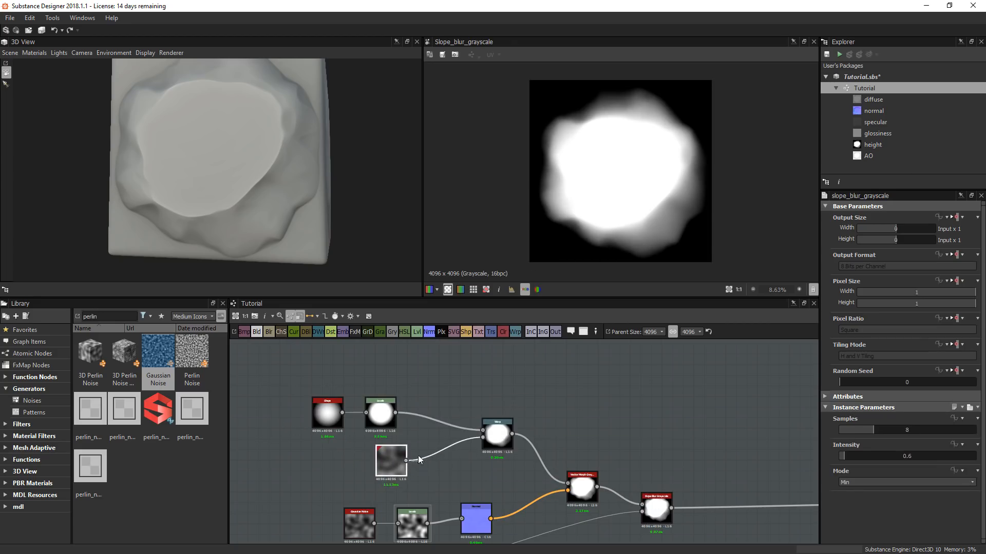
drag(499, 437, 486, 438)
scroll(303, 176, down, 3)
drag(303, 177, 255, 202)
middle_drag(599, 441, 556, 384)
scroll(537, 401, down, 2)
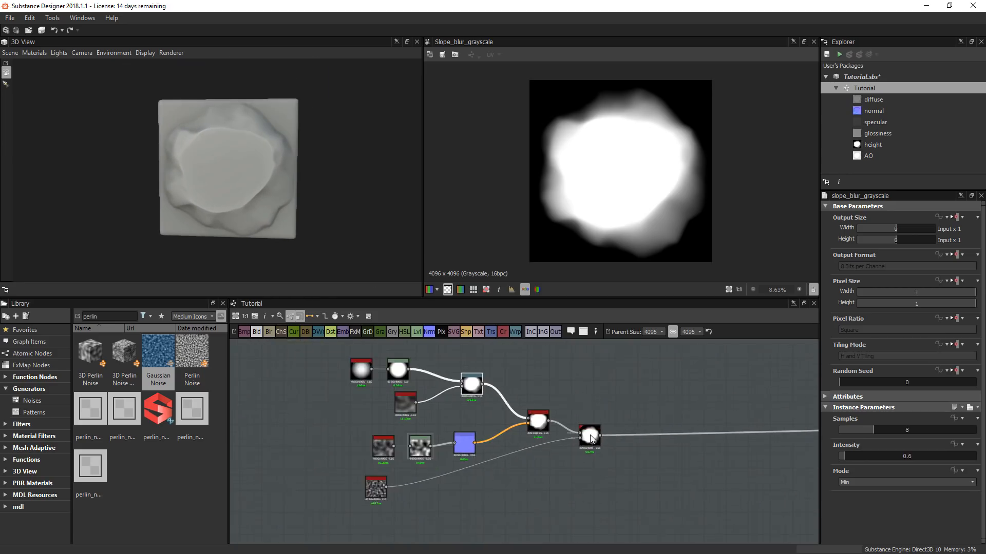
scroll(591, 437, up, 1)
drag(591, 437, 608, 441)
click(337, 497)
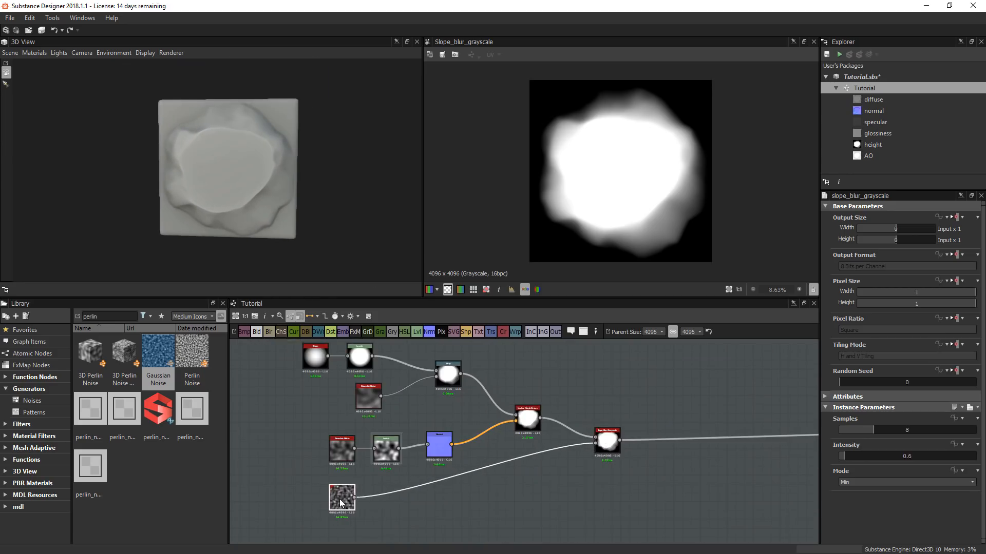
- Add a Gradient Linear 1 node above the Slope Blur Grayscale node
middle_drag(619, 449, 490, 496)
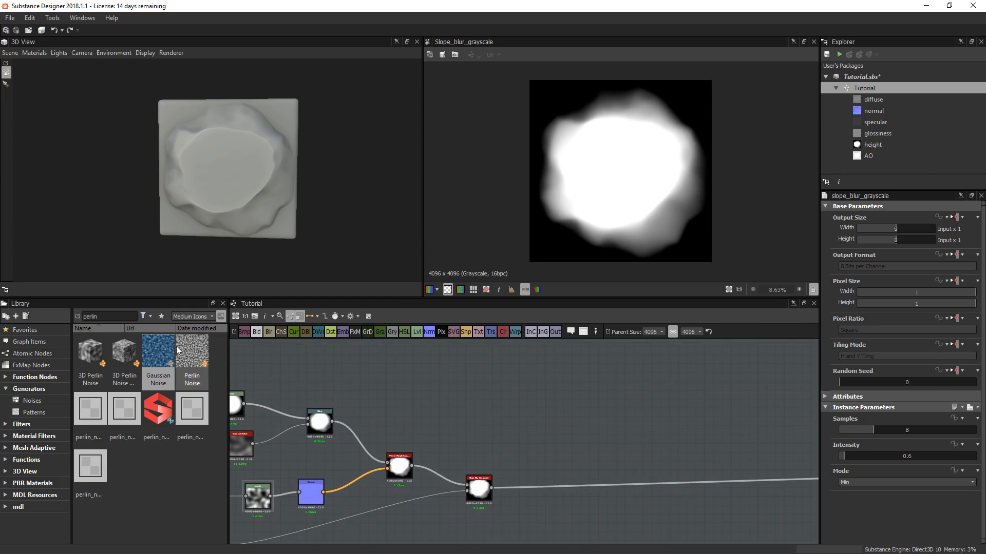
text(gradi)
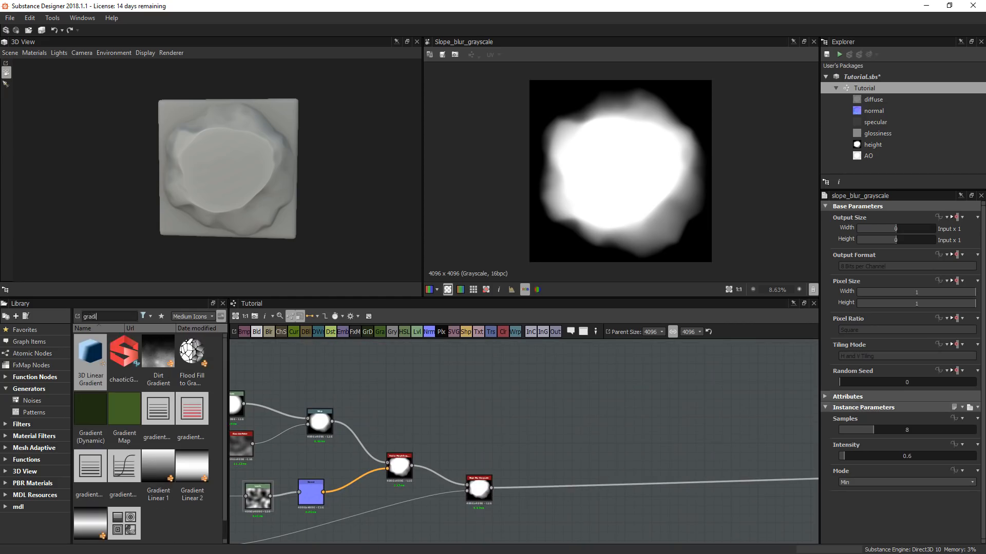
drag(158, 467, 485, 436)
middle_drag(514, 487, 450, 466)
scroll(471, 505, up, 1)
click(489, 505)
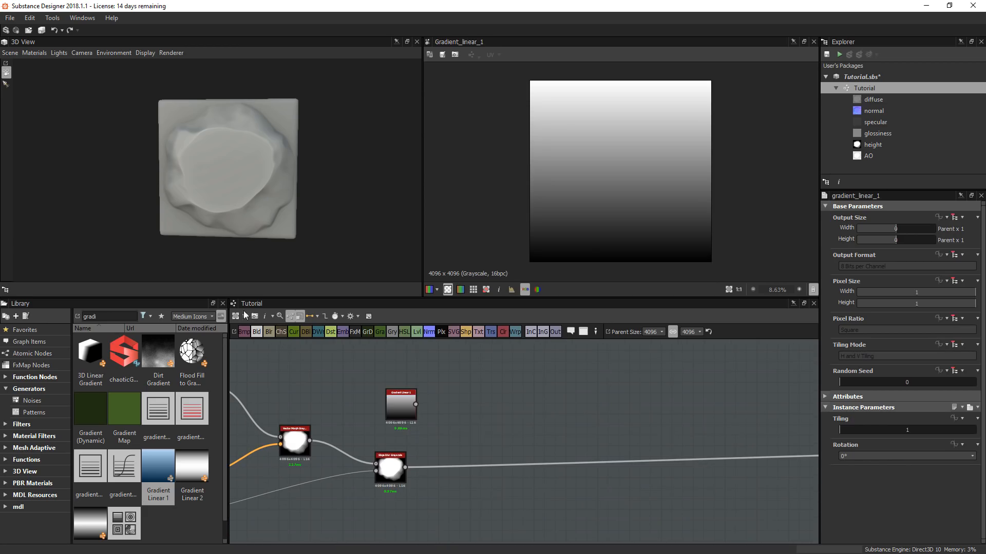
- Add a Blend node combining Gradient Linear 1 as foreground with Slope Blur Grayscale as background, and set its blending mode to Multiply
click(259, 334)
drag(405, 467, 496, 442)
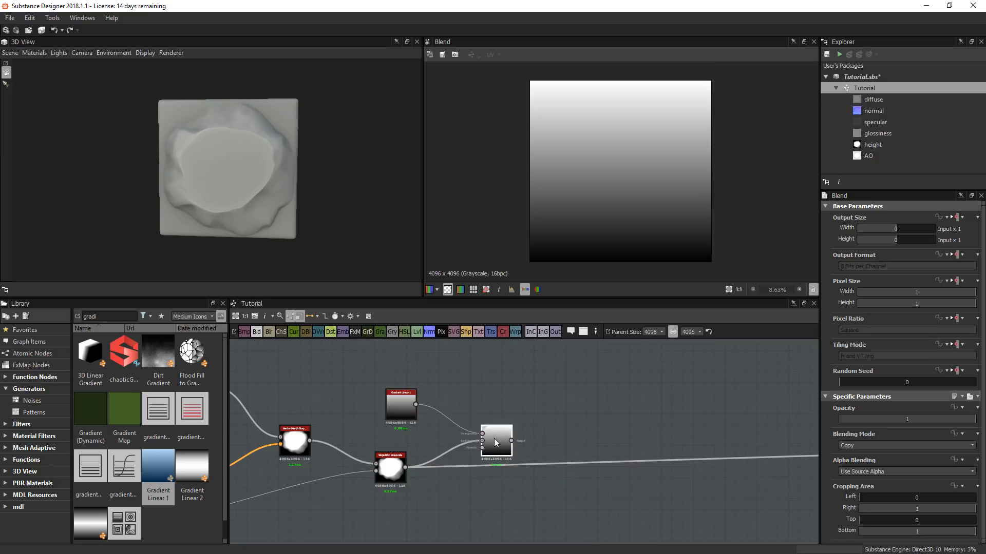
click(879, 441)
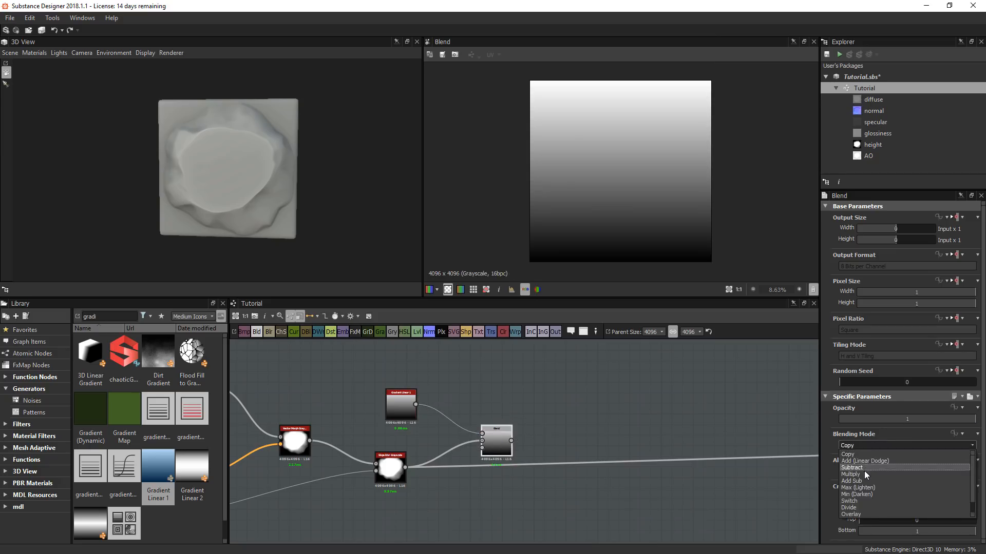
click(864, 471)
- Reposition the Gradient Linear 1 node and connect the Blend output to the downstream node in place of the Slope Blur Grayscale output
scroll(378, 435, up, 3)
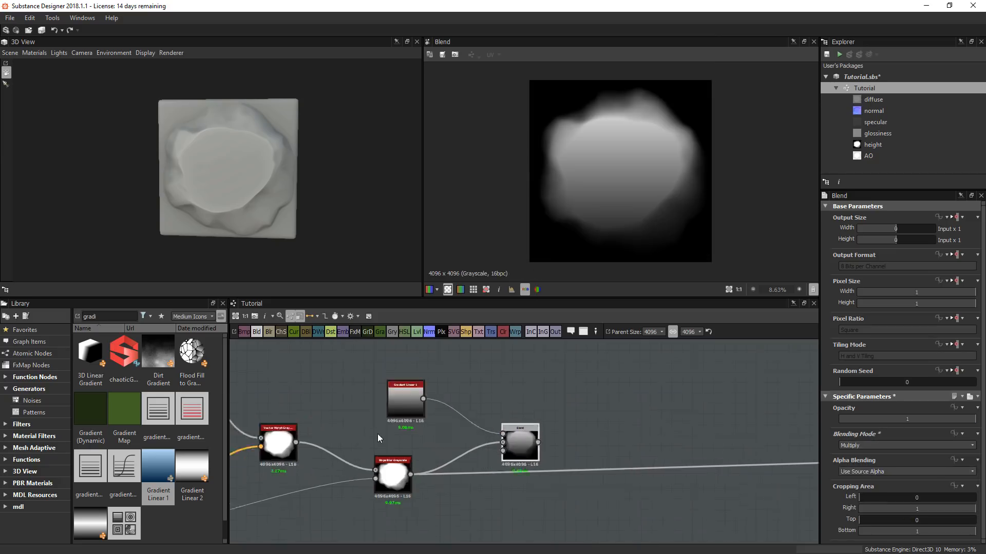
drag(407, 395, 393, 393)
mouse_move(231, 197)
mouse_down()
mouse_move(299, 192)
mouse_move(230, 205)
mouse_up()
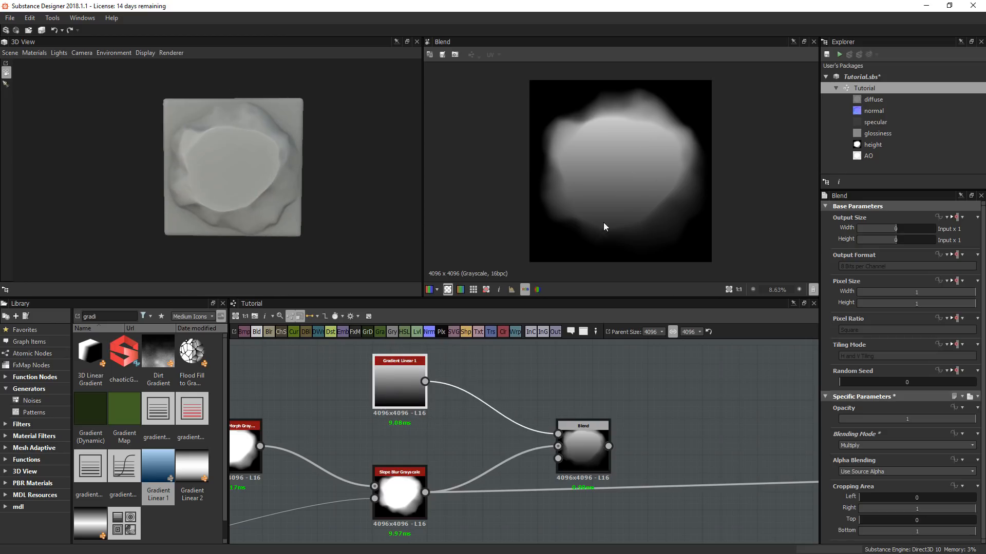
scroll(303, 478, down, 5)
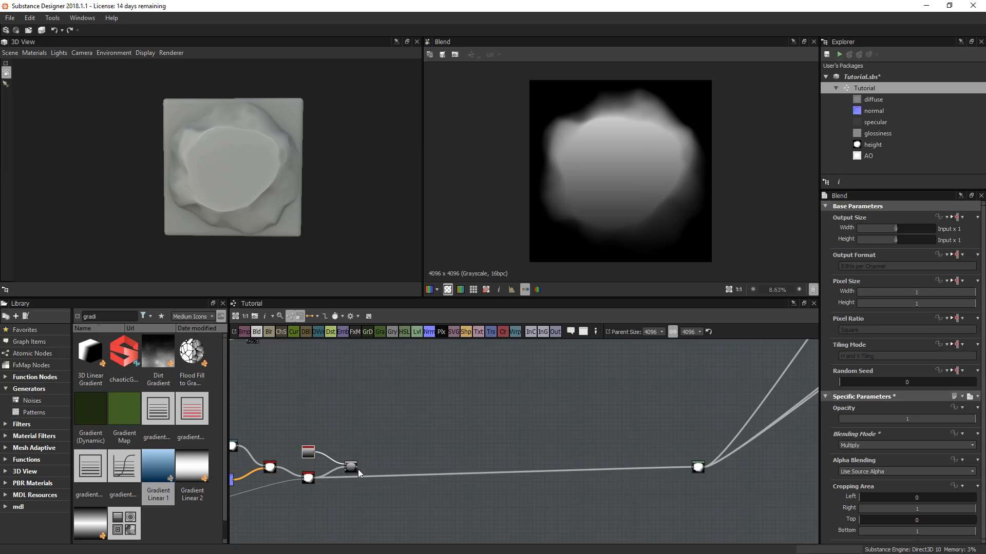
drag(358, 470, 692, 467)
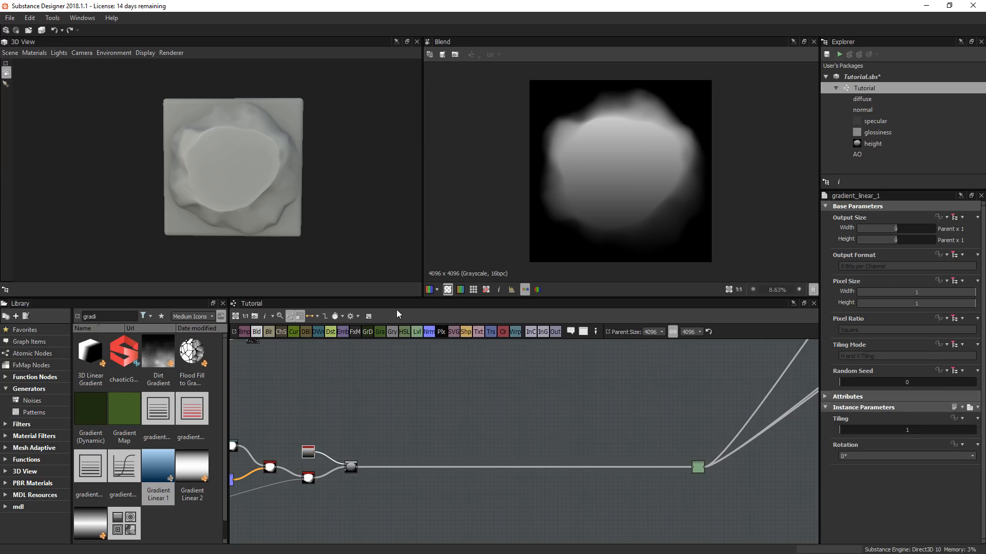
- Check the relief in the 3D view and reposition the Blend node after Gradient Linear 1 and Slope Blur Grayscale
drag(256, 184, 313, 185)
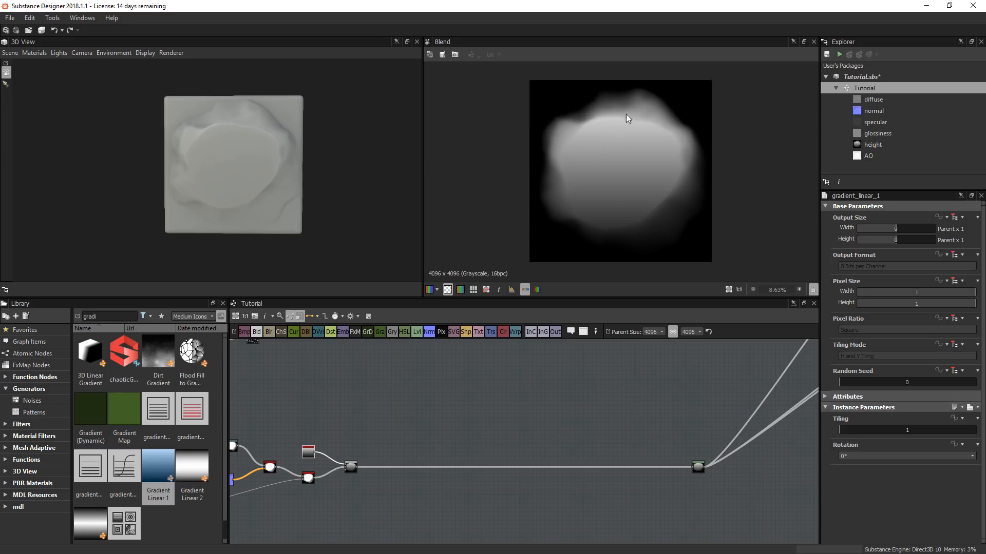
scroll(485, 413, up, 5)
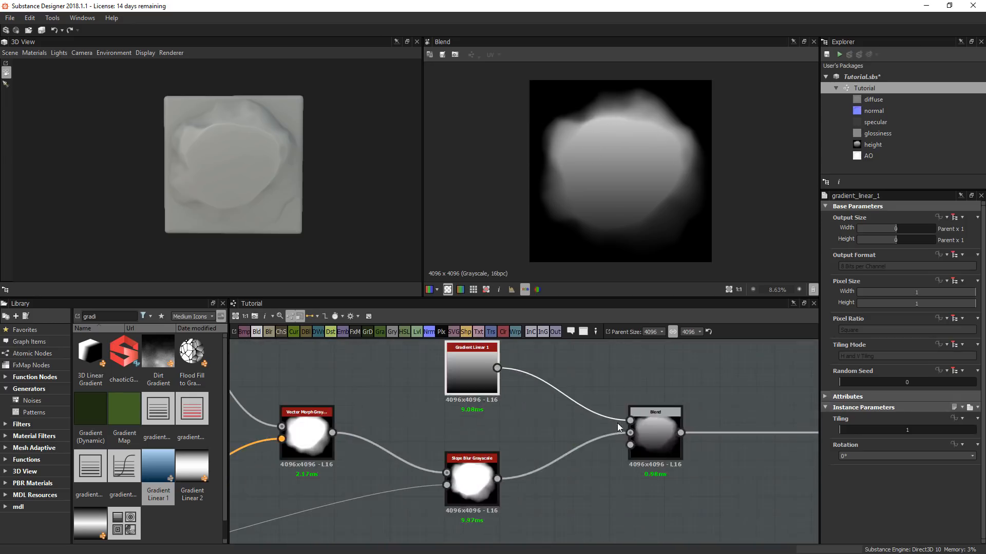
drag(551, 450, 568, 461)
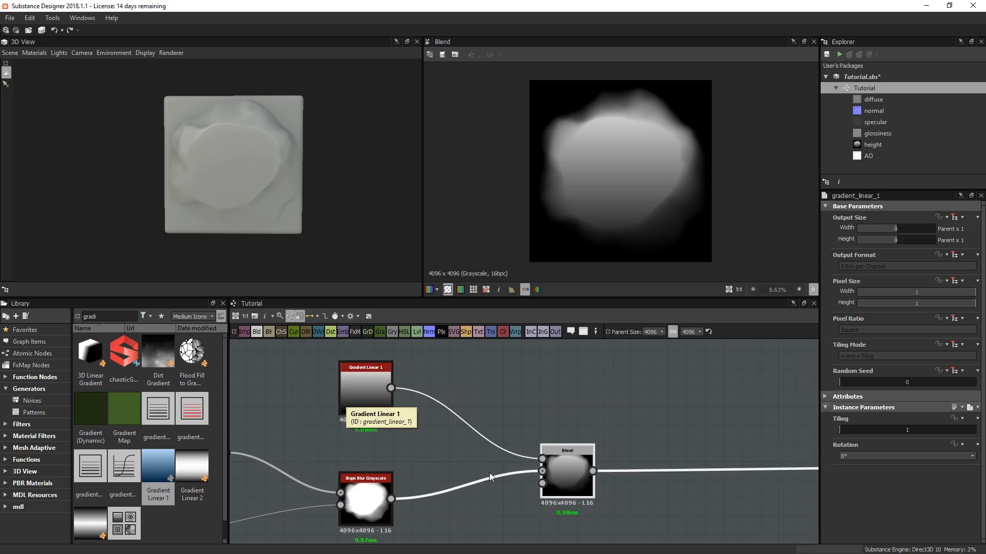
- Add an Auto Levels node fed by the Blend output and place it beyond the Blend node
click(578, 465)
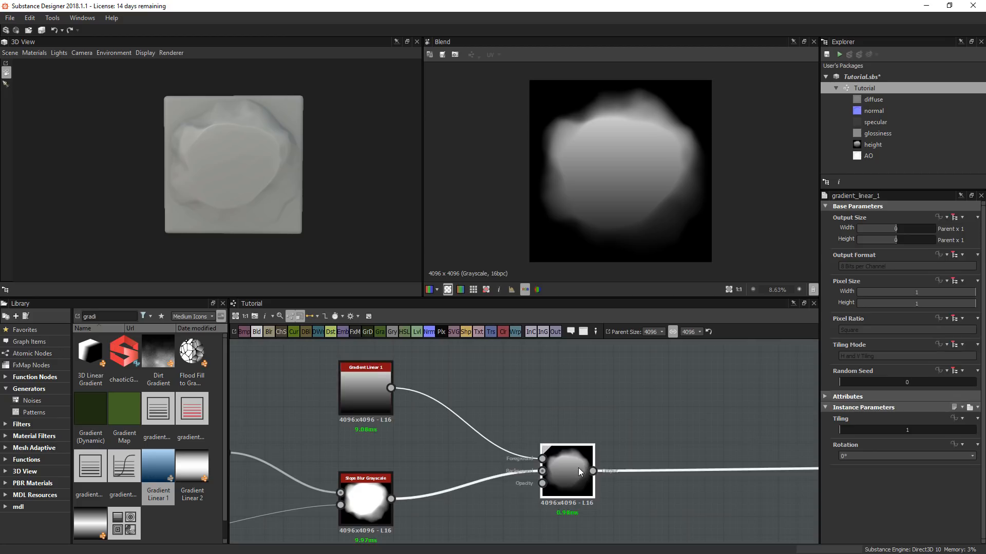
middle_drag(737, 464, 576, 463)
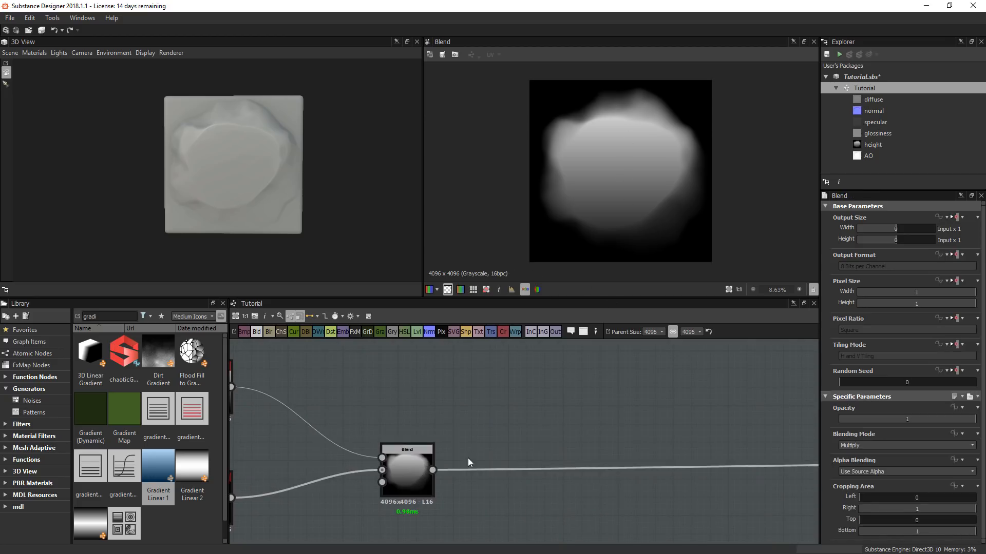
key(space)
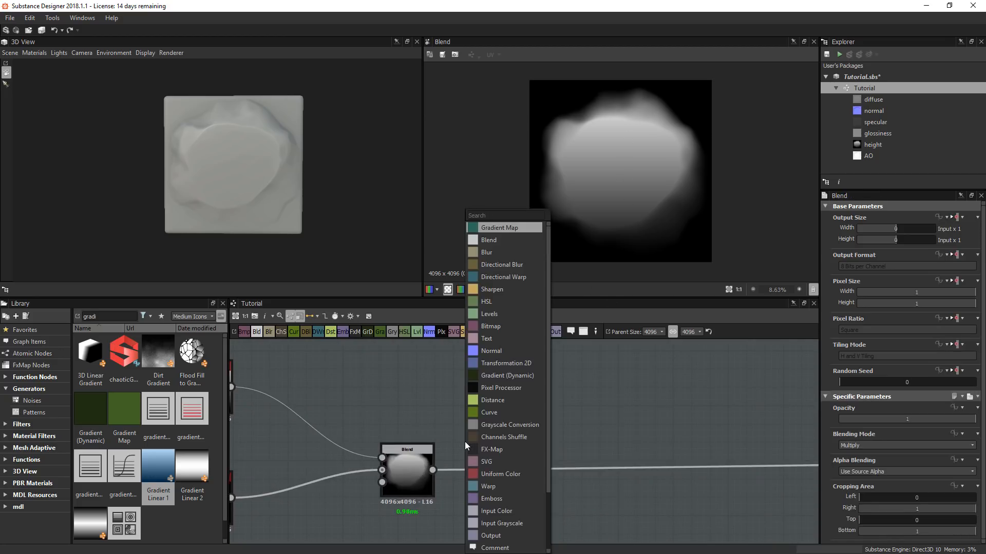
text(aut)
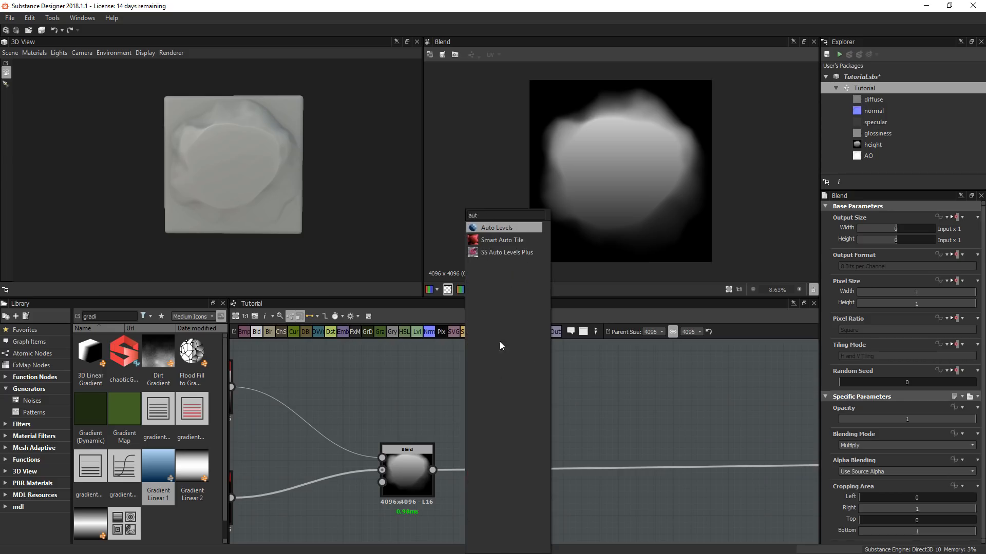
click(516, 229)
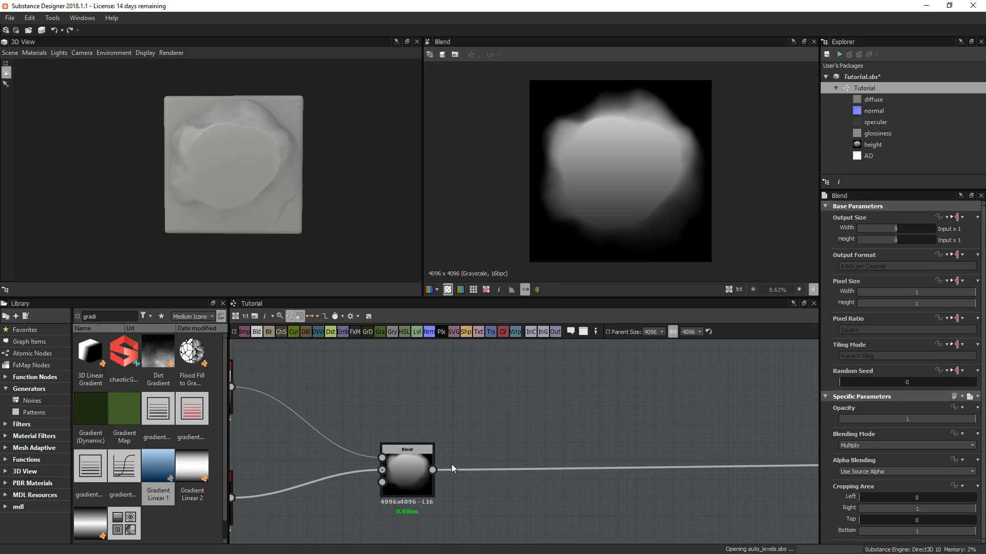
drag(453, 432, 540, 410)
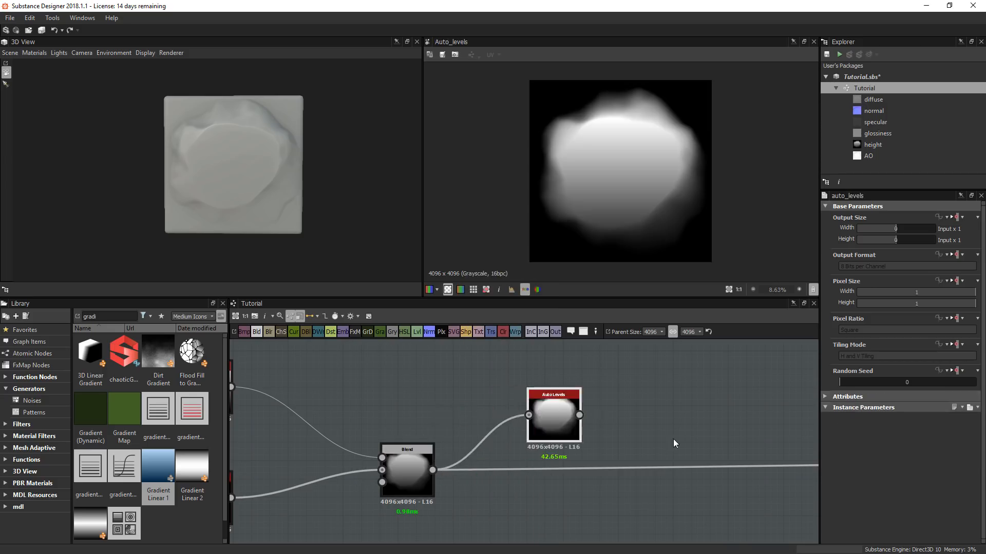
- Connect the Auto Levels output to the distant downstream node in place of the Blend output
scroll(460, 448, down, 5)
middle_drag(477, 450, 384, 437)
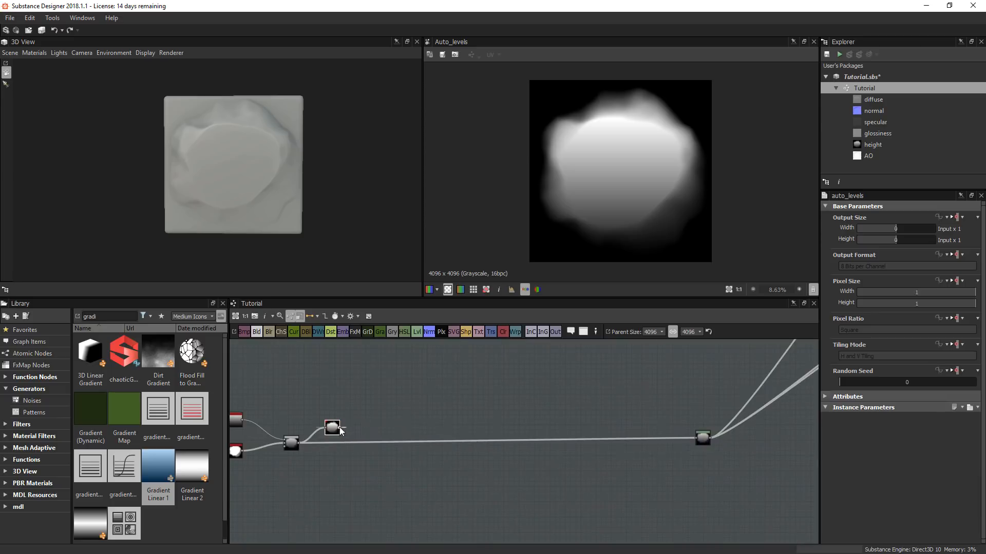
drag(339, 427, 701, 440)
scroll(316, 440, up, 5)
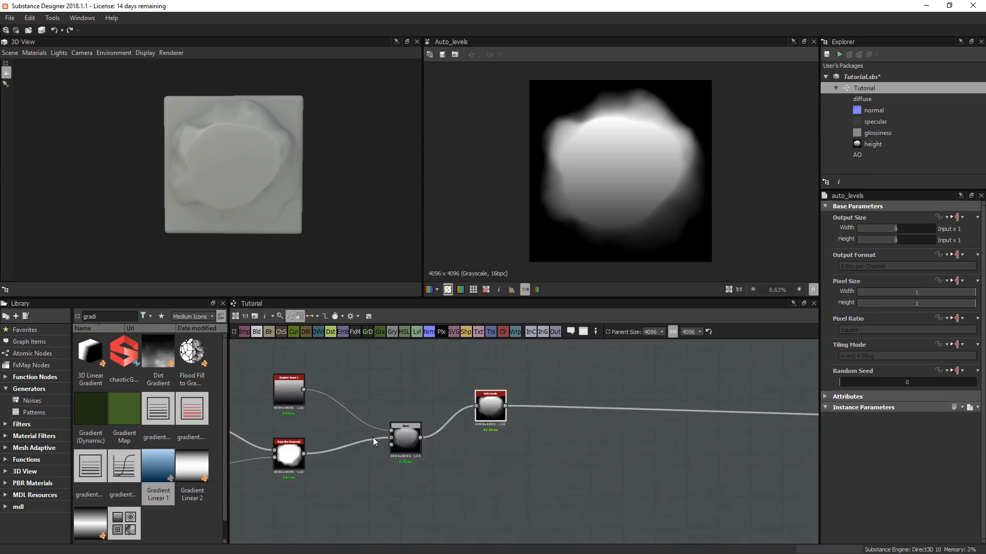
- Insert a Levels node between Gradient Linear 1 and the Blend foreground input
click(404, 436)
middle_drag(256, 387, 399, 408)
drag(412, 401, 399, 394)
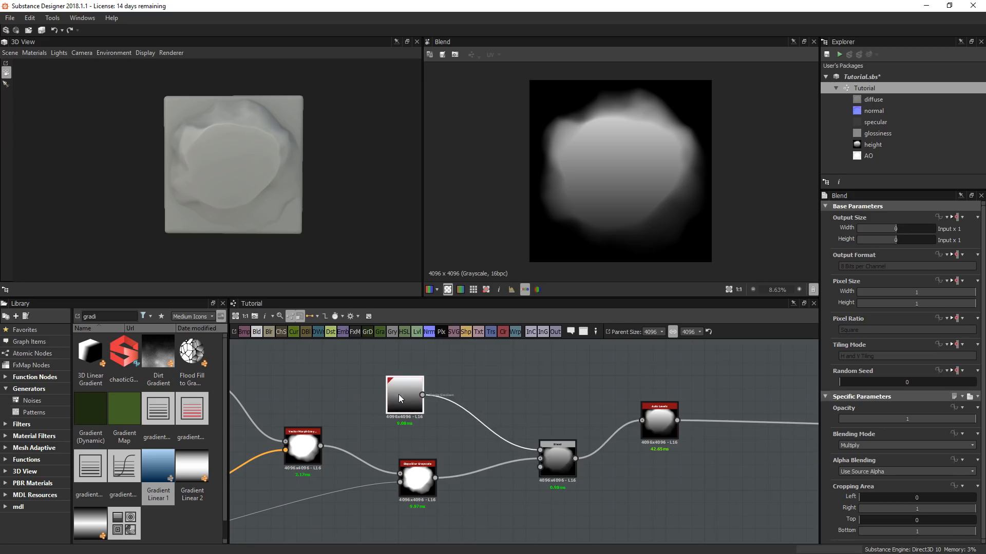
click(417, 333)
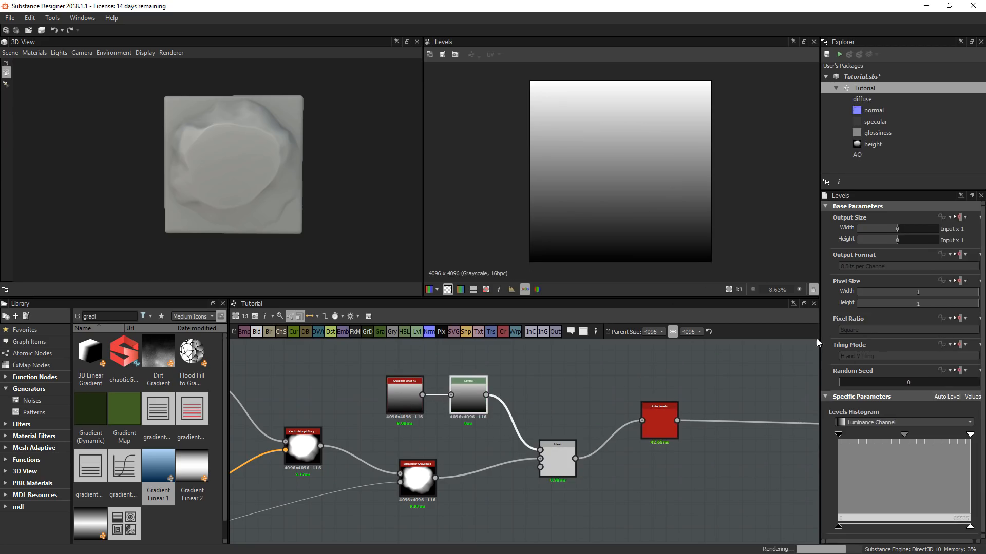
- Preview the Blend result and raise the gradient Levels' input black point to about a quarter of the histogram range
double_click(566, 460)
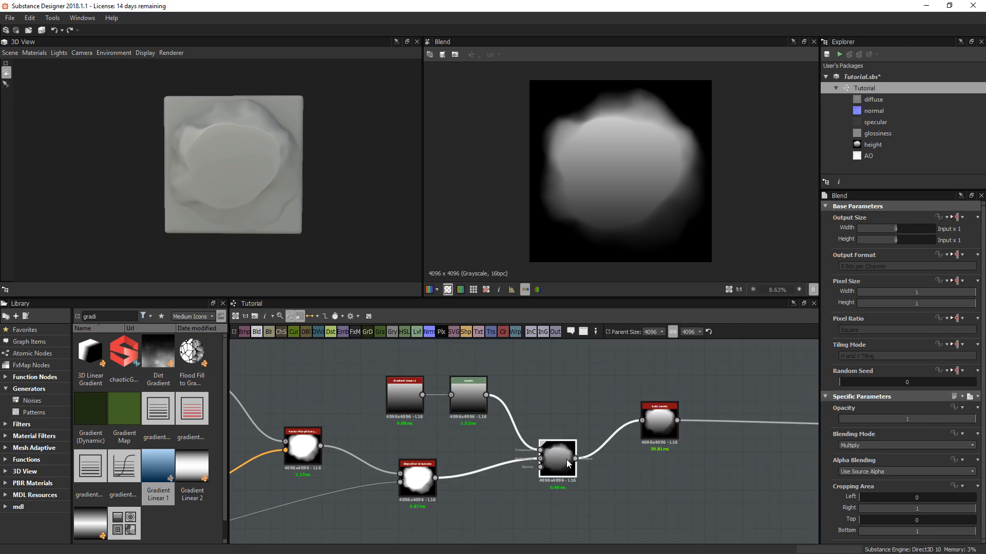
click(476, 389)
drag(843, 436, 872, 436)
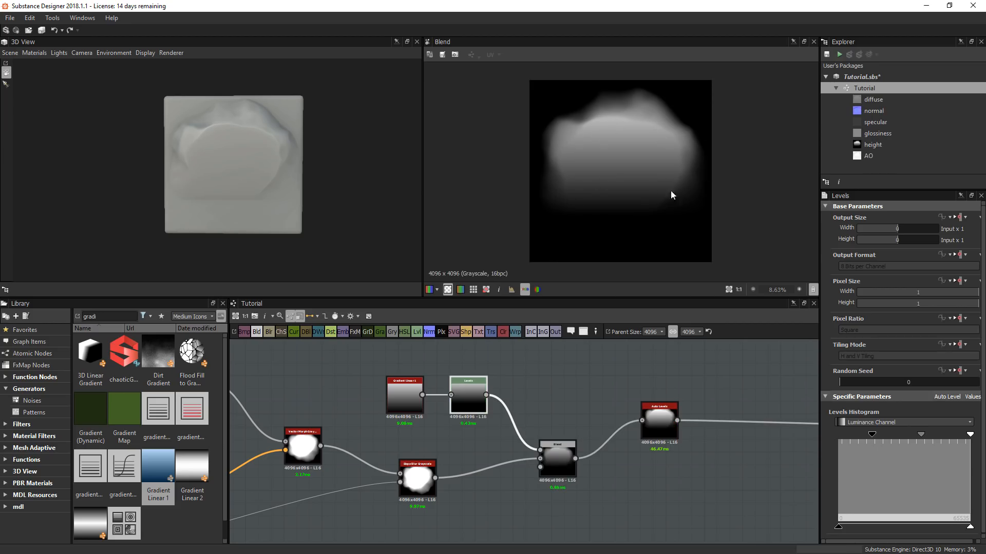
mouse_move(375, 194)
mouse_down()
mouse_move(340, 194)
mouse_move(319, 176)
mouse_move(330, 205)
mouse_move(370, 209)
mouse_up()
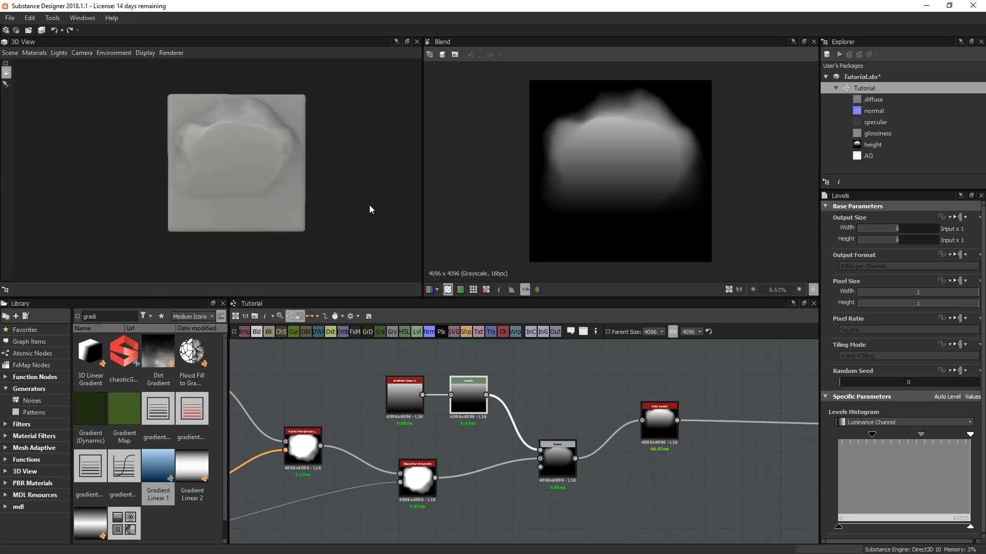
- Preview the Auto Levels result, align that node with Blend, and reposition the Gradient Linear 1 and Levels pair
middle_drag(682, 458, 640, 457)
click(623, 417)
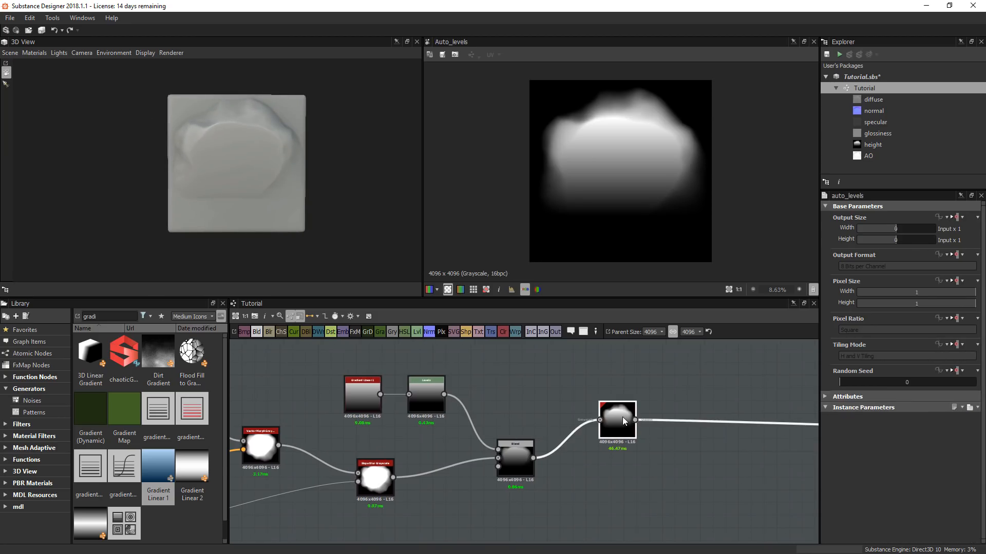
drag(622, 417, 636, 444)
drag(339, 372, 402, 397)
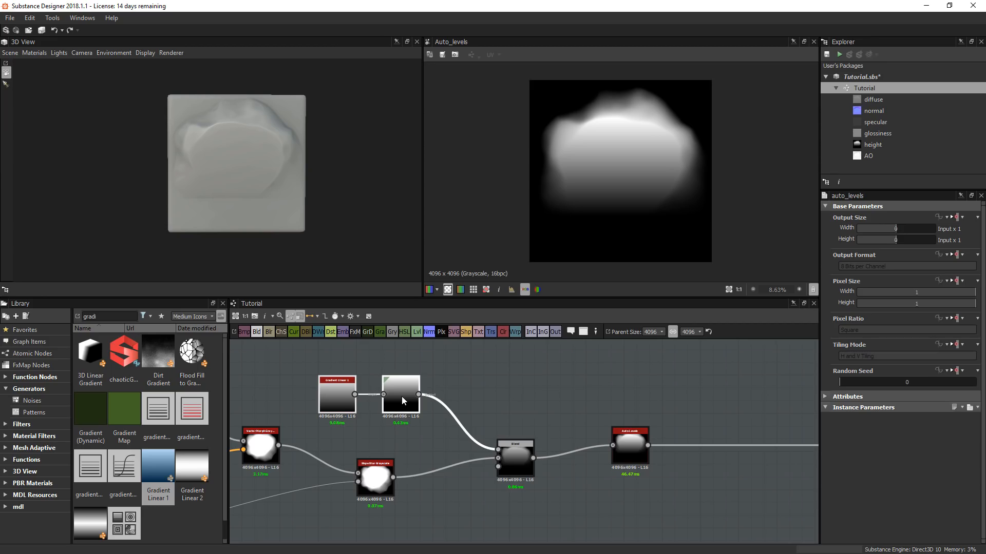
- Create a new graph named Rock_Gen from the selected rock-shape nodes, from Shape through Auto Levels
scroll(518, 442, down, 5)
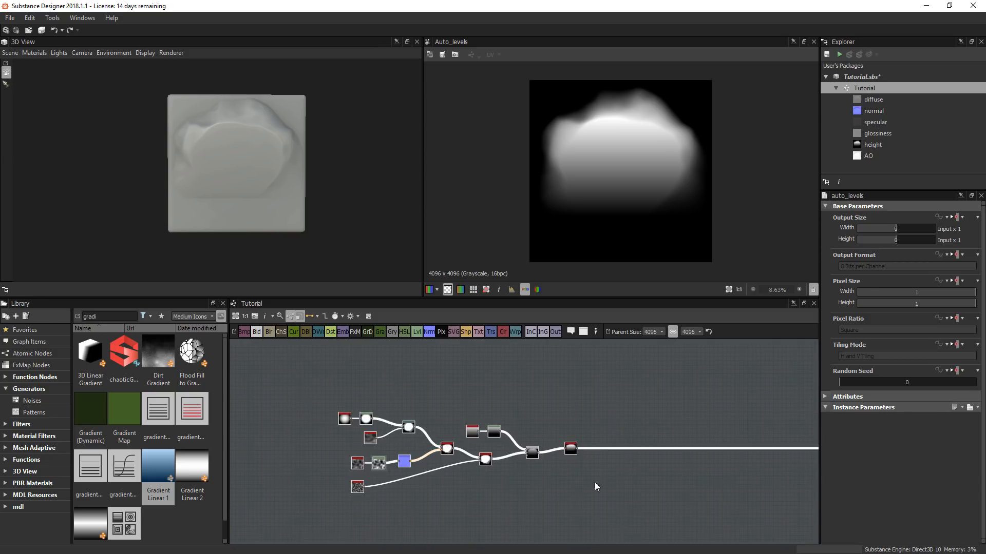
scroll(578, 470, up, 3)
right_click(563, 422)
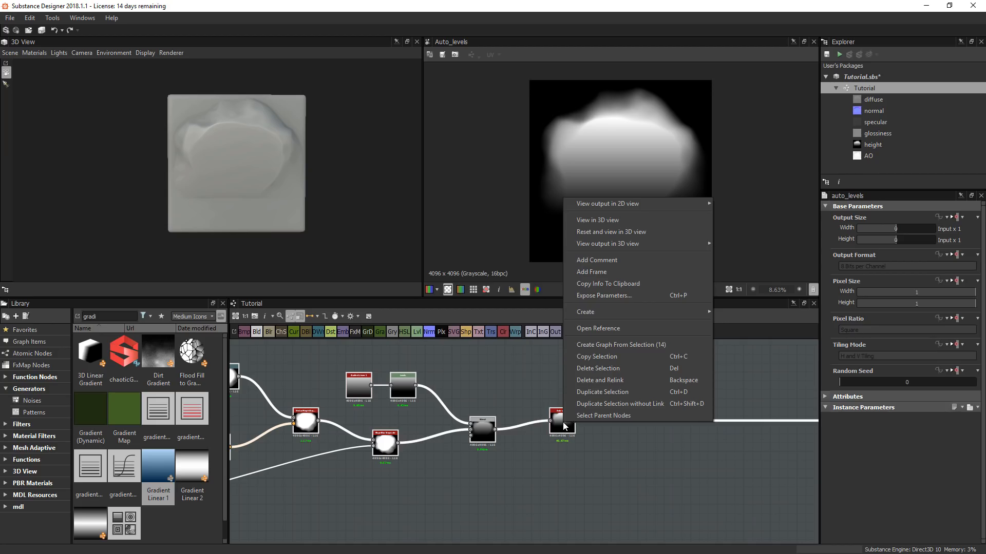
click(613, 350)
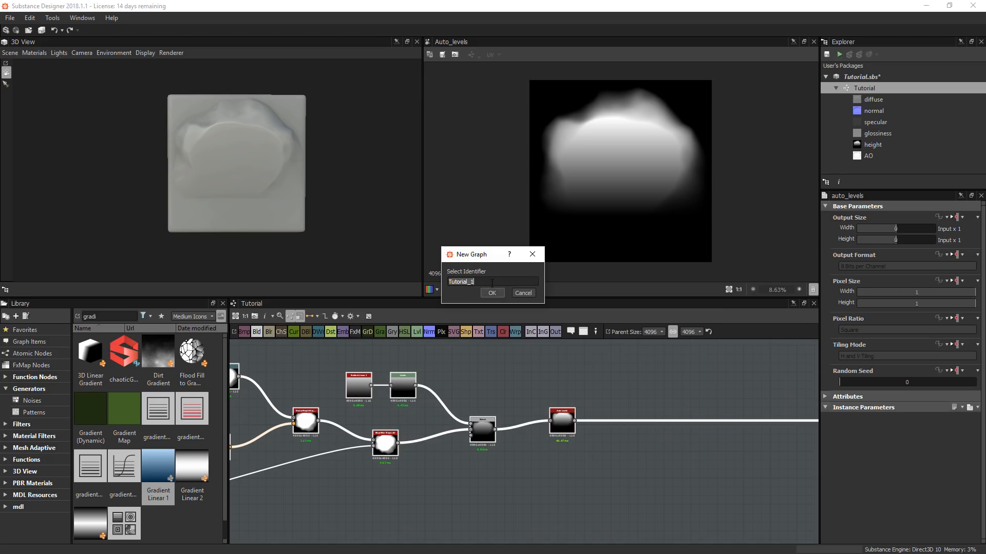
text(Rock_Gen)
key(Return)
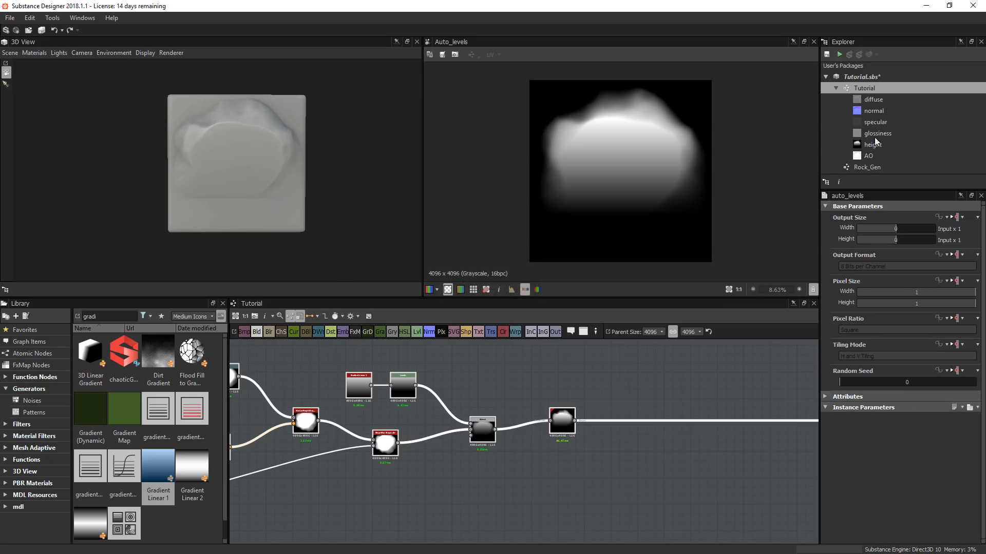
- Open the Rock_Gen graph, review its node network and show the Shape node's parameters
double_click(864, 167)
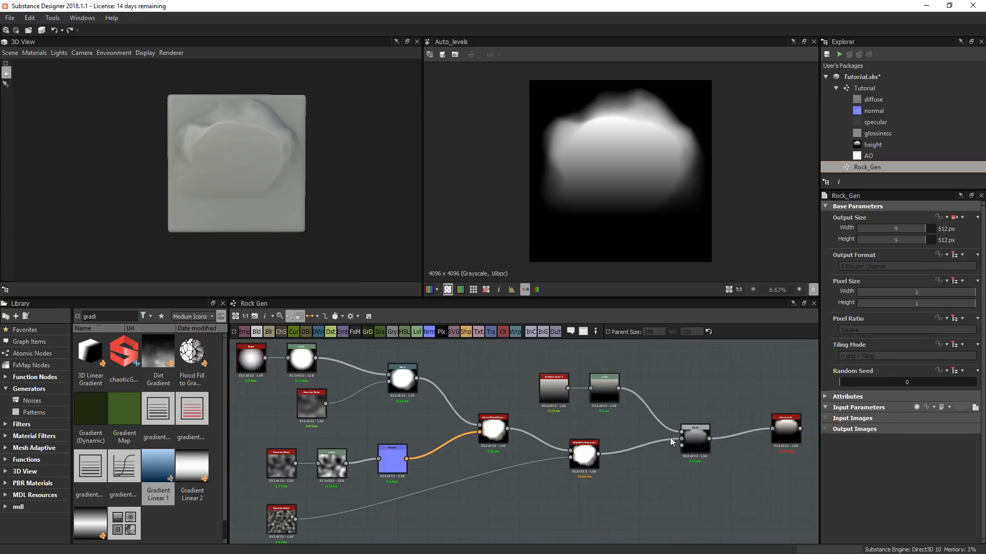
scroll(670, 437, down, 2)
scroll(457, 392, up, 2)
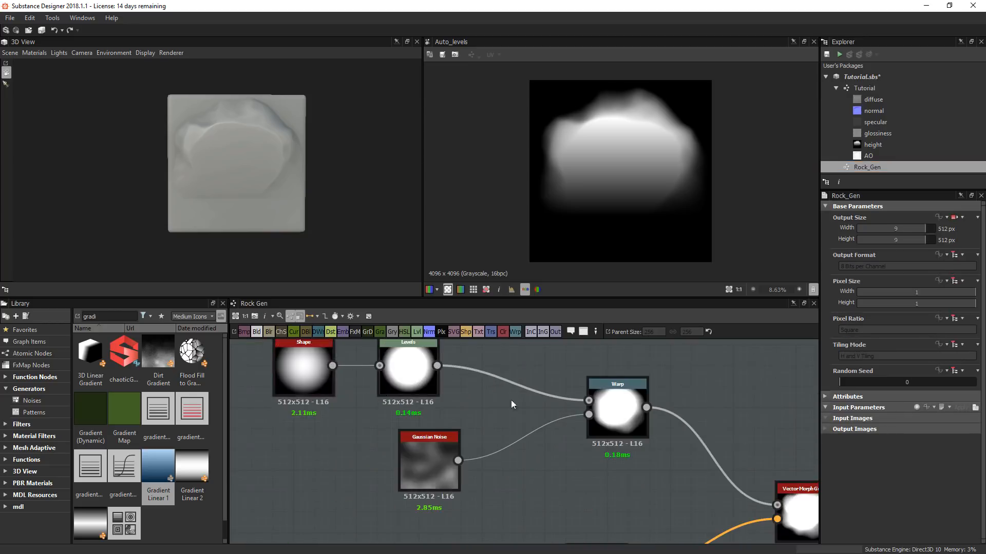
middle_drag(738, 439, 631, 430)
scroll(695, 359, down, 3)
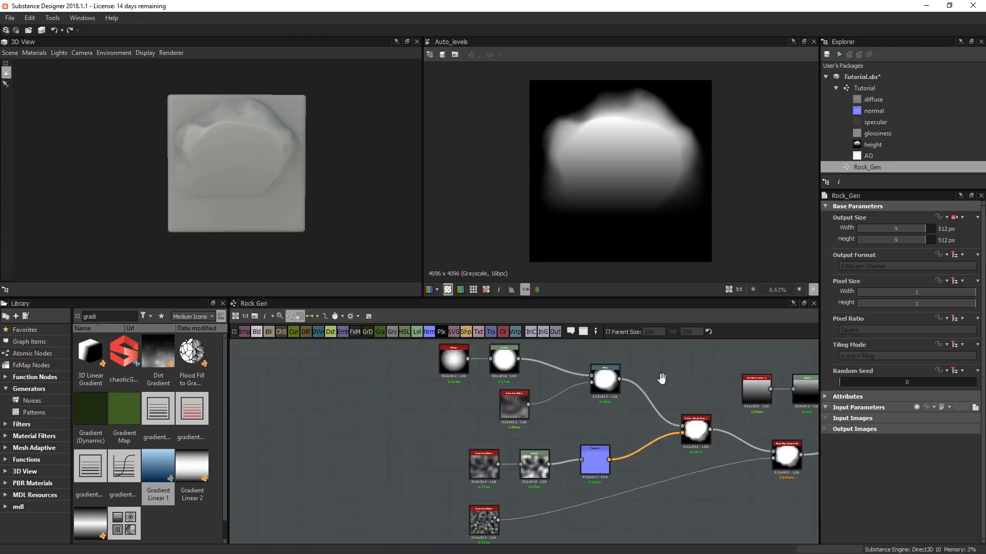
middle_drag(531, 383, 537, 417)
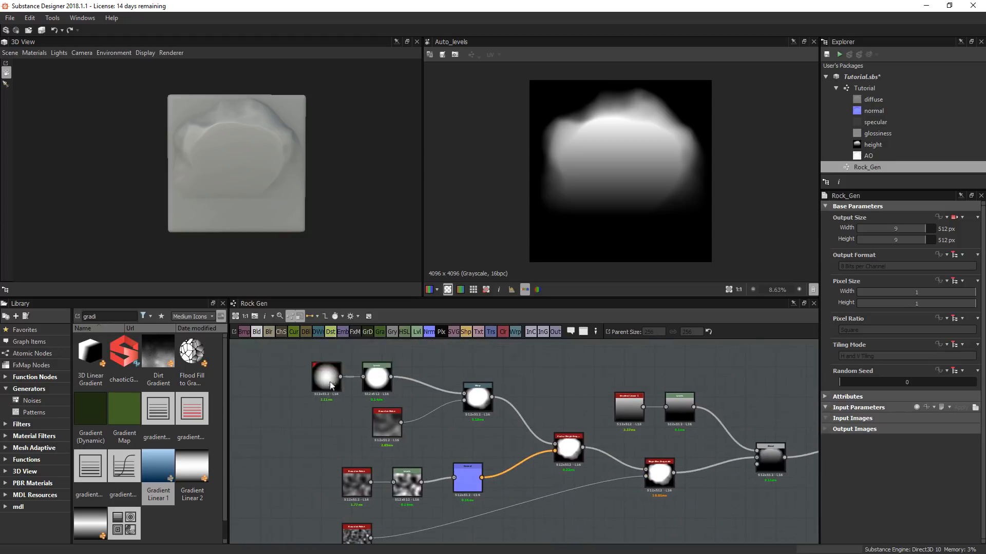
click(327, 378)
- Align the Auto Levels node with the Blend node in the Rock_Gen graph
middle_drag(658, 453, 454, 419)
scroll(599, 447, up, 2)
scroll(665, 421, up, 2)
drag(710, 392, 716, 426)
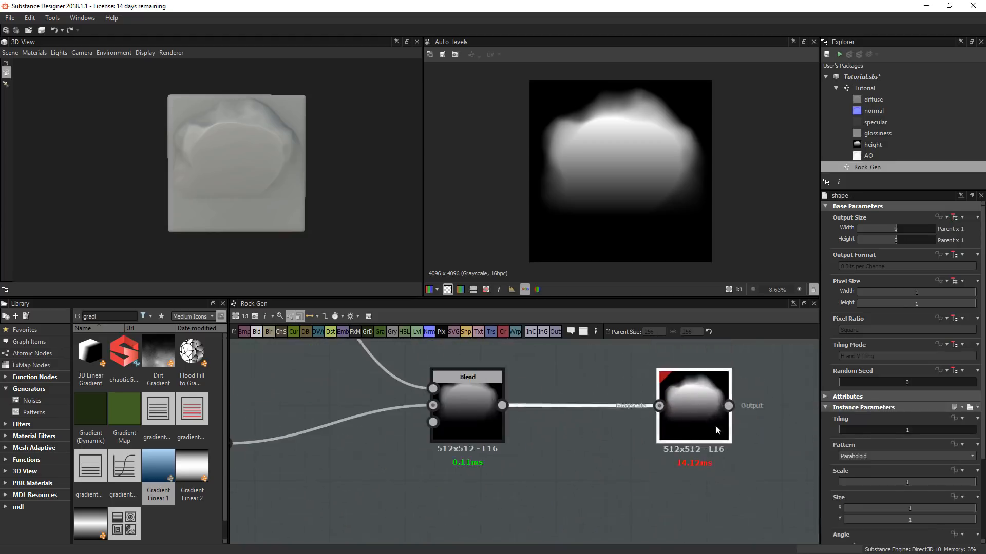
- Add an Output node to the Rock_Gen graph, connected to the Auto Levels output
middle_drag(716, 425, 398, 440)
scroll(587, 433, down, 2)
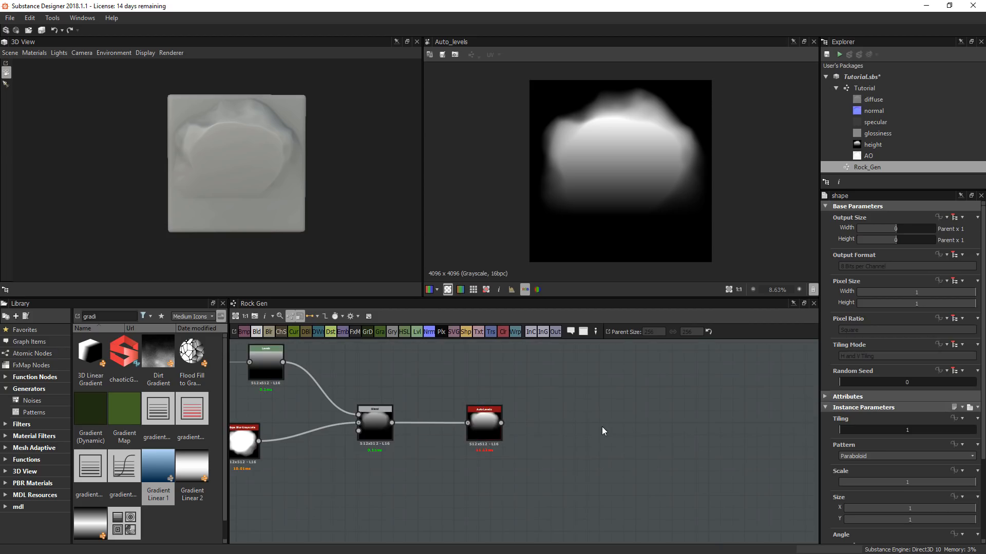
click(555, 331)
drag(521, 442, 583, 421)
drag(593, 415, 581, 426)
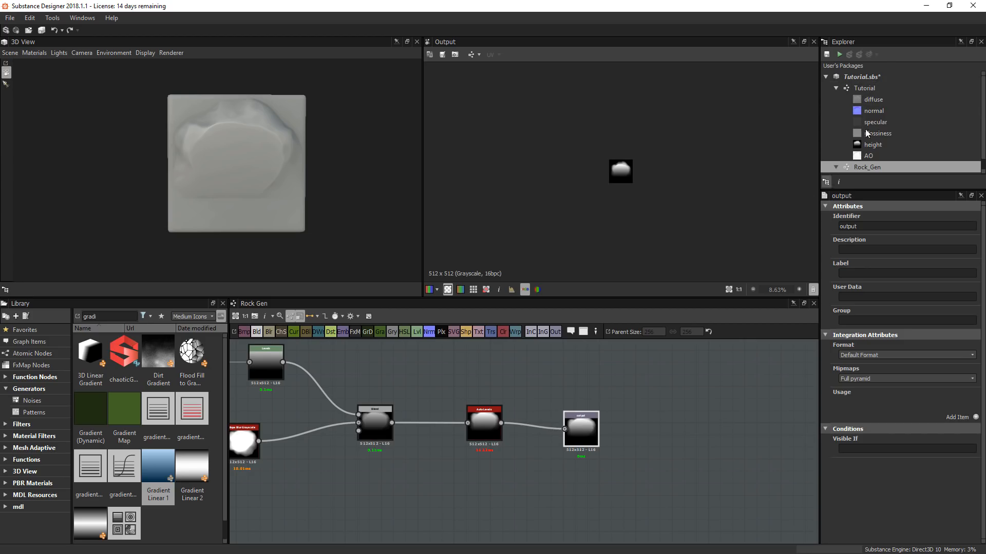
- Reopen the Tutorial graph and place an instance of Rock_Gen in an empty area below the existing nodes
click(865, 88)
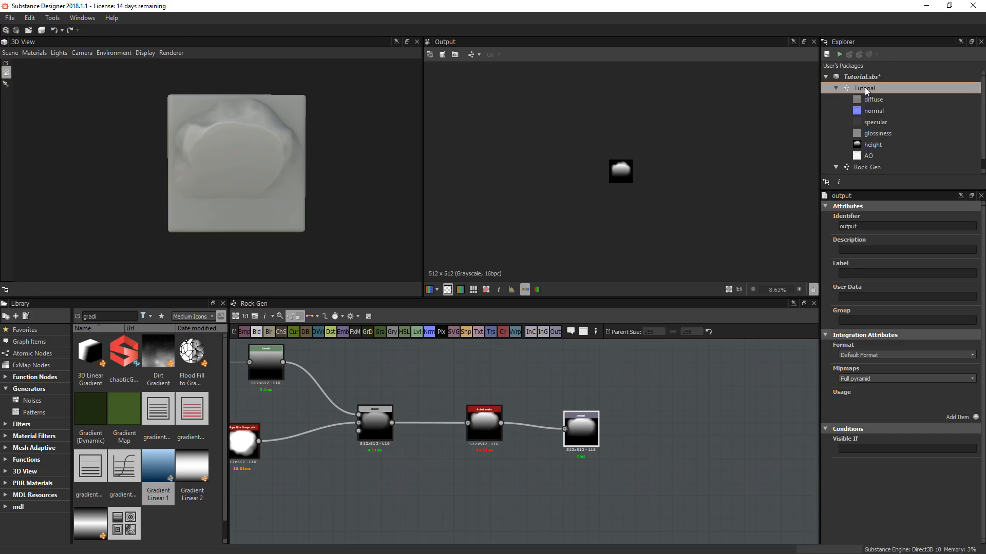
double_click(864, 87)
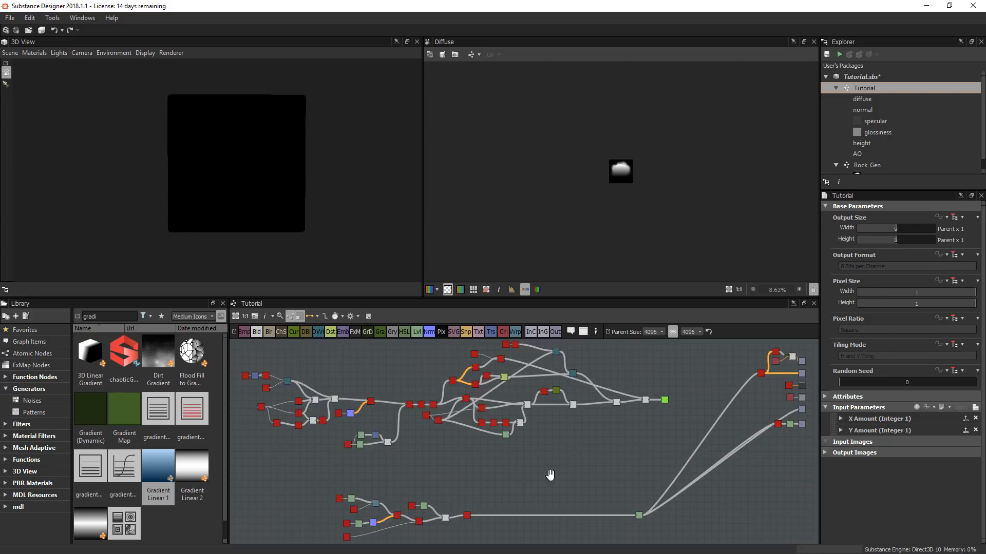
middle_drag(550, 475, 600, 402)
drag(856, 166, 508, 510)
key(f)
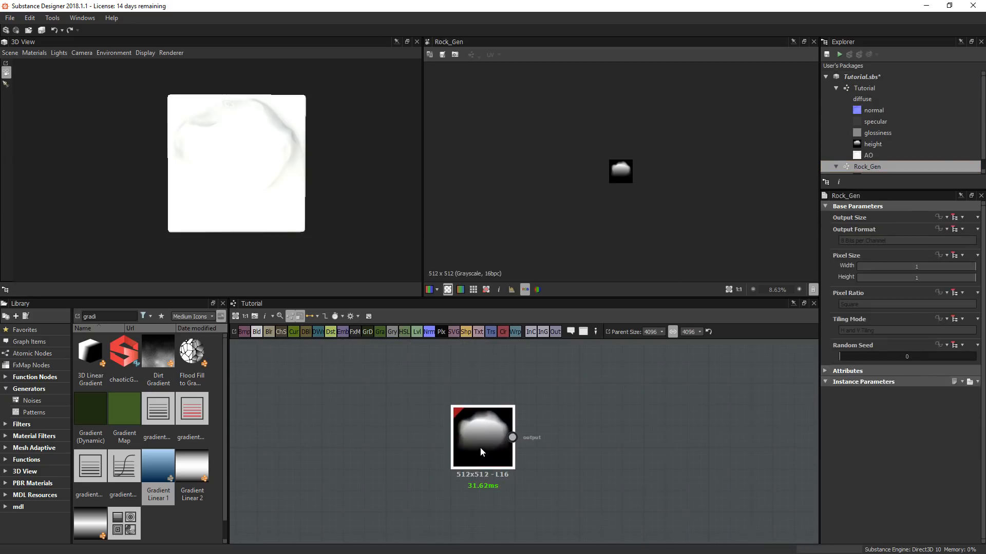
- Preview the Rock_Gen node, test it with random seed 5, and return the seed to 0
double_click(480, 448)
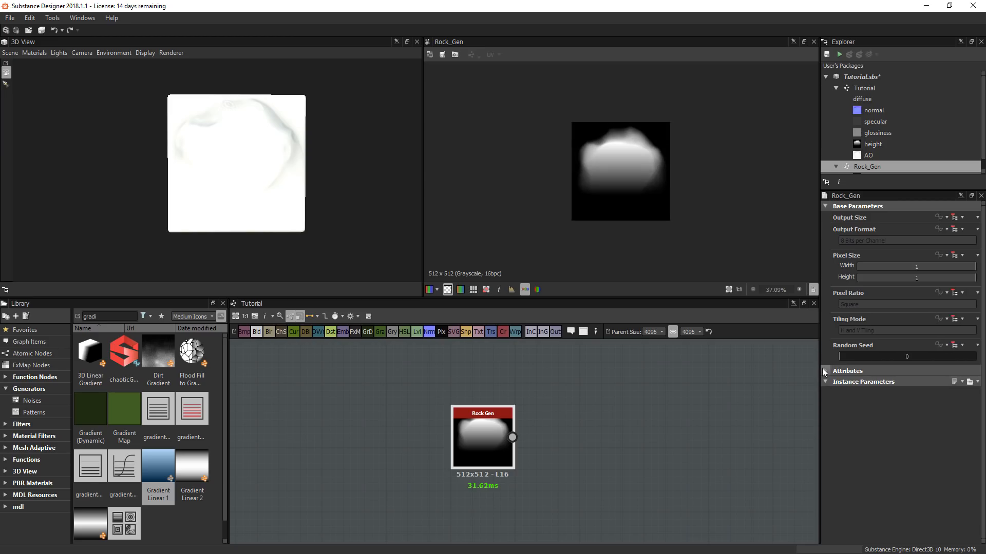
drag(845, 356, 909, 359)
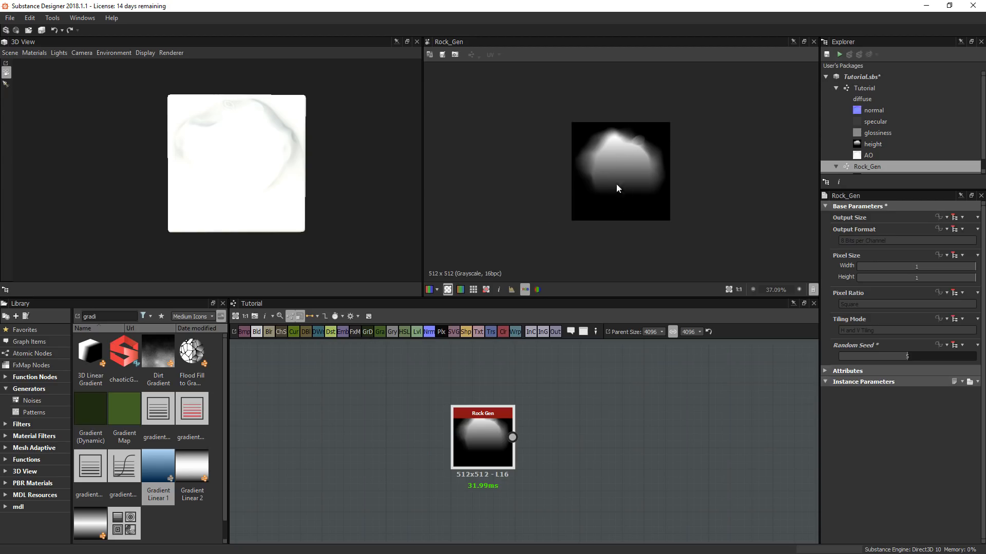
drag(904, 359, 827, 356)
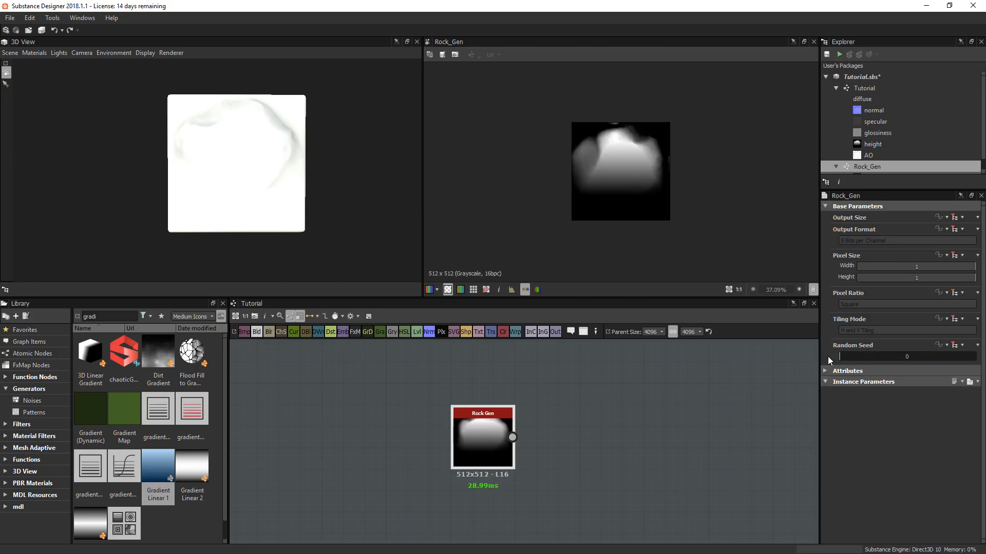
- Reopen the Rock_Gen graph and move the Gradient Linear 1 and Levels nodes up, clear of the other nodes
scroll(874, 155, down, 1)
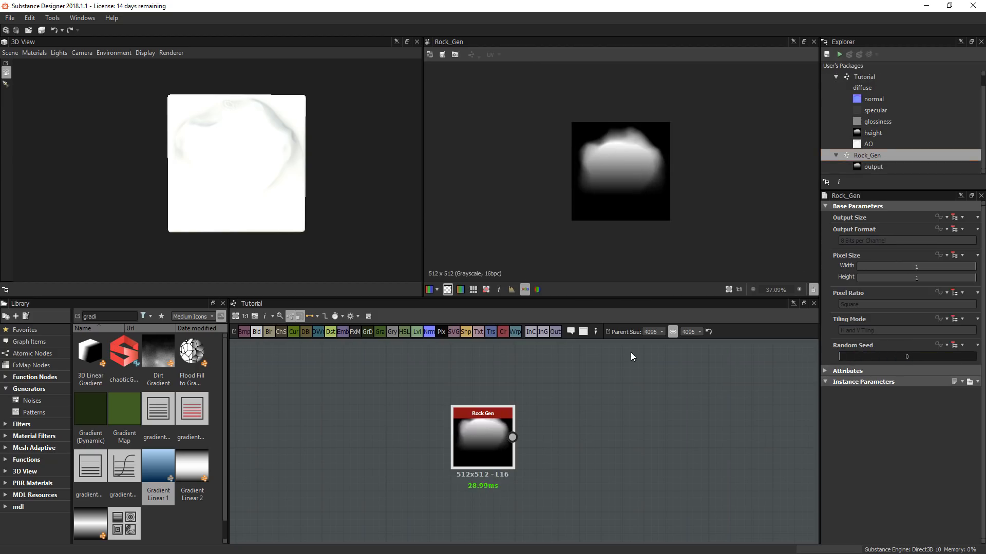
middle_drag(581, 399, 513, 415)
scroll(513, 415, up, 3)
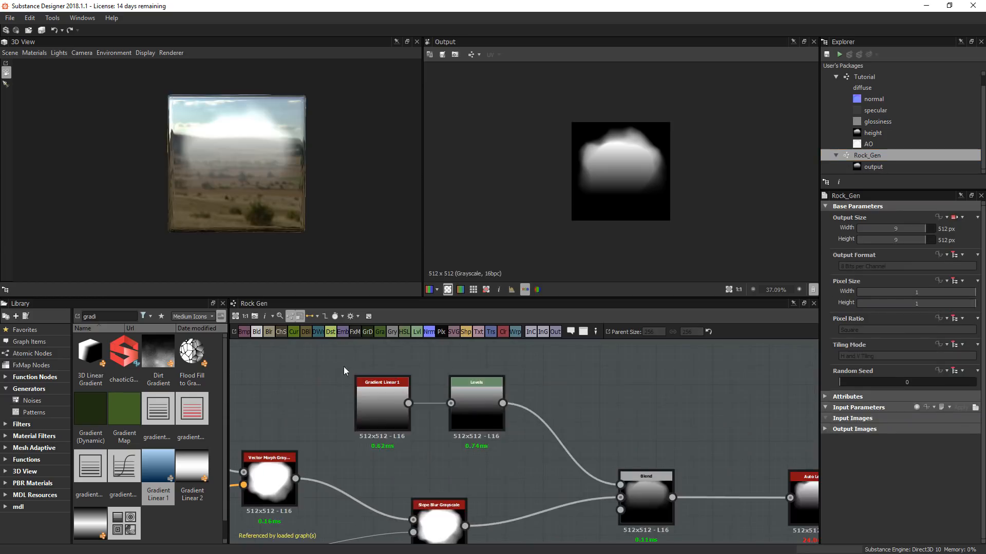
drag(343, 366, 502, 458)
middle_drag(501, 458, 519, 535)
drag(498, 486, 497, 420)
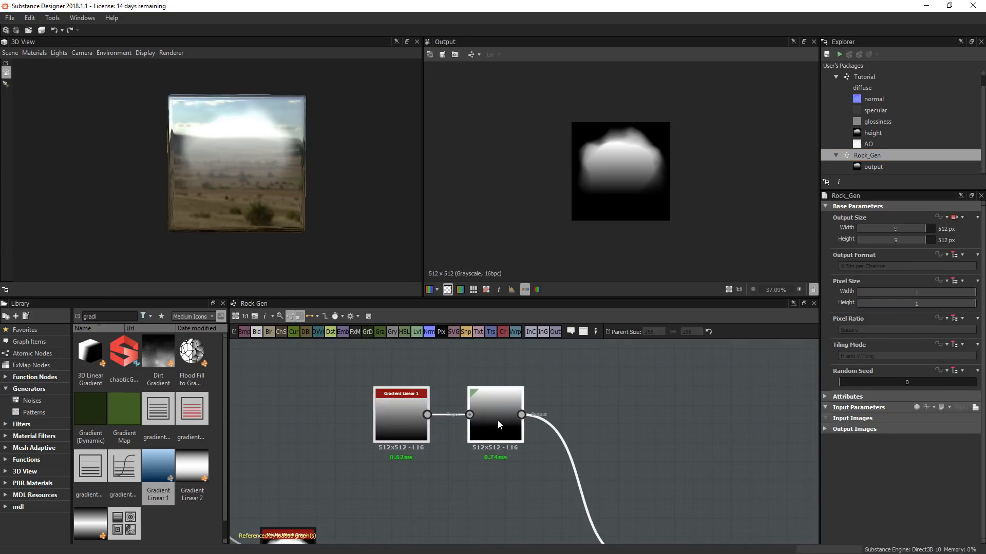
click(477, 461)
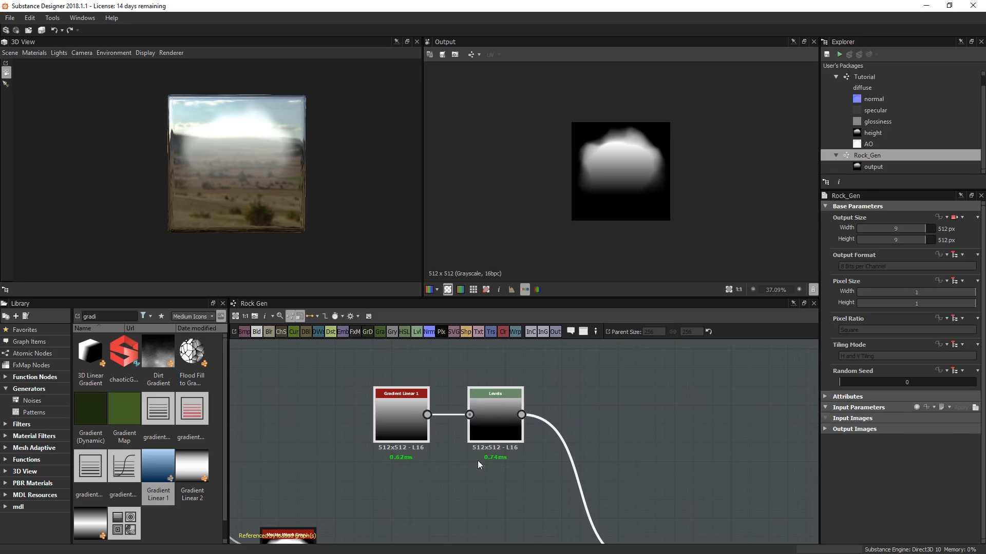
- Preview Gradient Linear 1, check its random seed slider, and spread it and the Levels node apart to make room between them
double_click(387, 411)
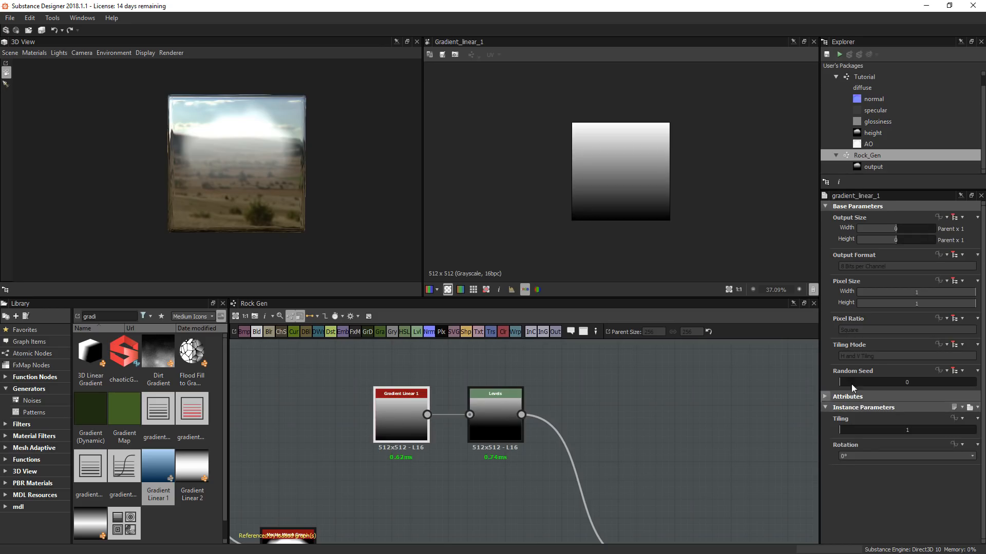
drag(851, 383, 827, 391)
middle_drag(483, 451, 526, 456)
drag(530, 428, 680, 428)
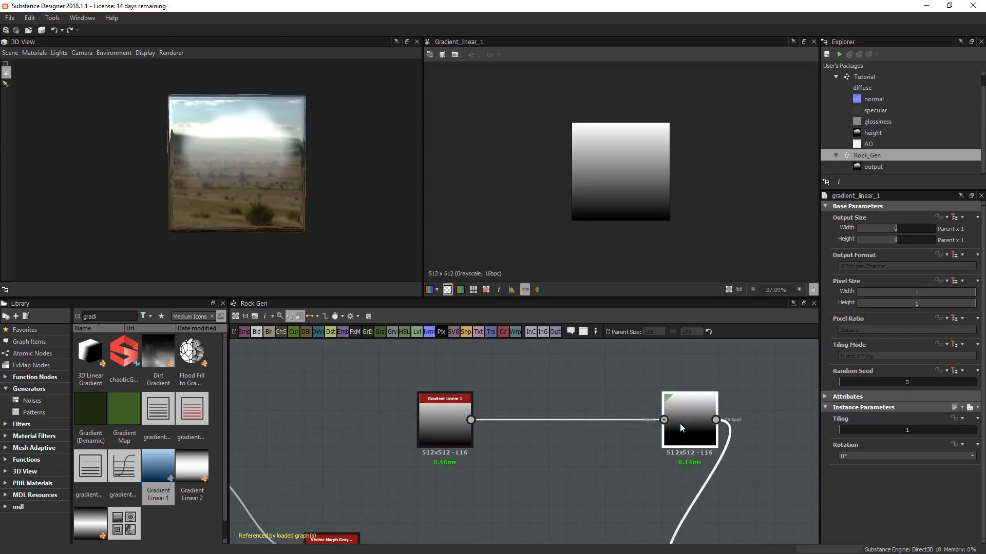
drag(445, 426, 331, 426)
drag(692, 422, 673, 420)
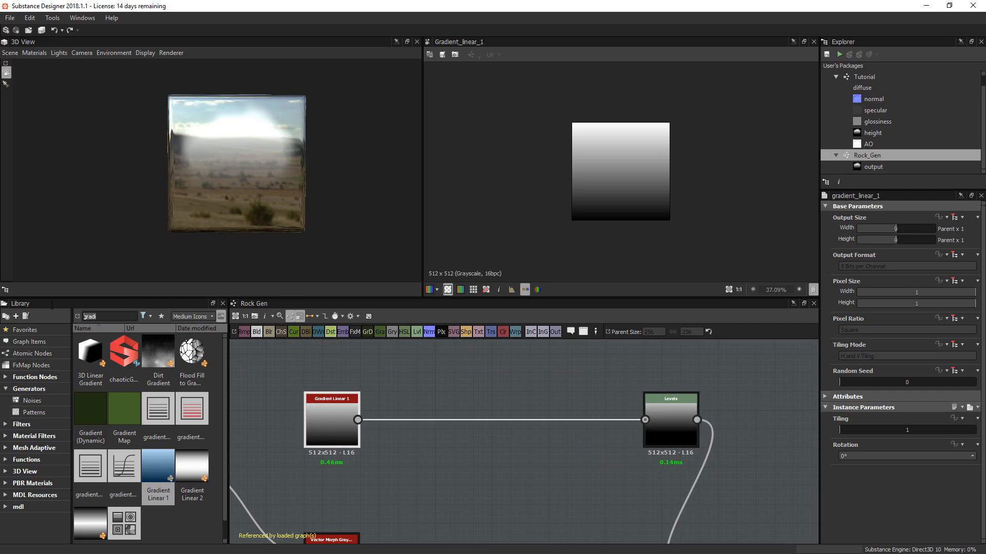
- Add a Splatter node between Gradient Linear 1 and Levels, and feed the gradient into its input
text(spla)
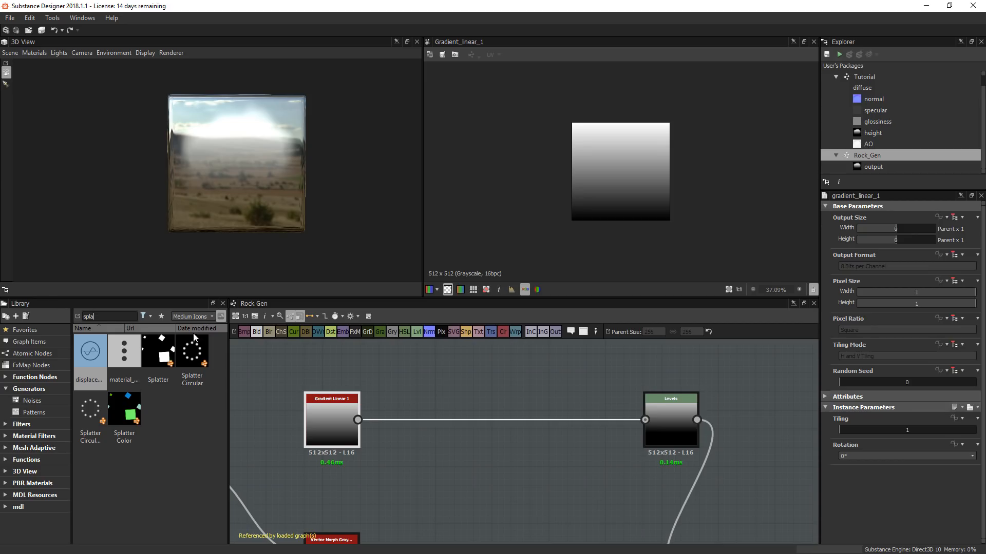
drag(158, 351, 478, 378)
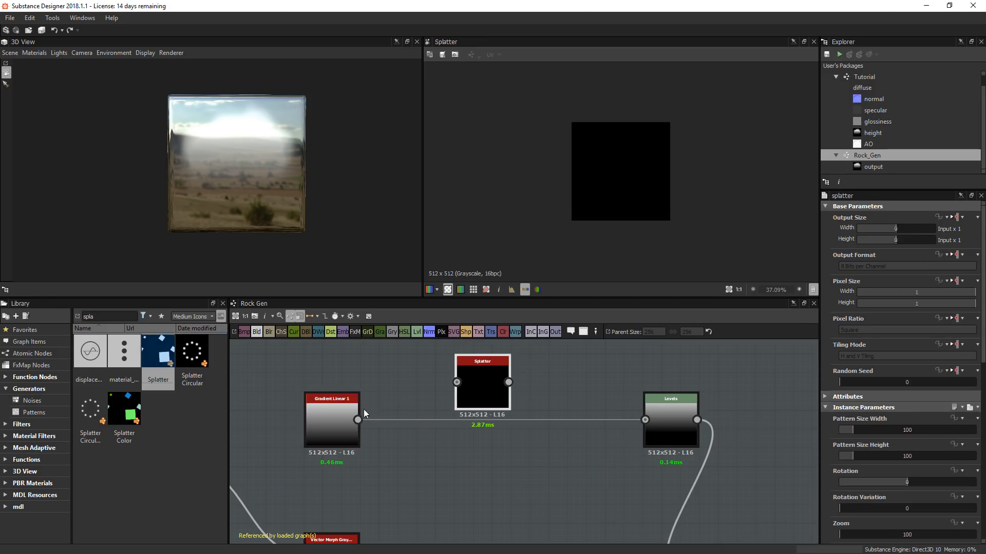
drag(358, 419, 456, 382)
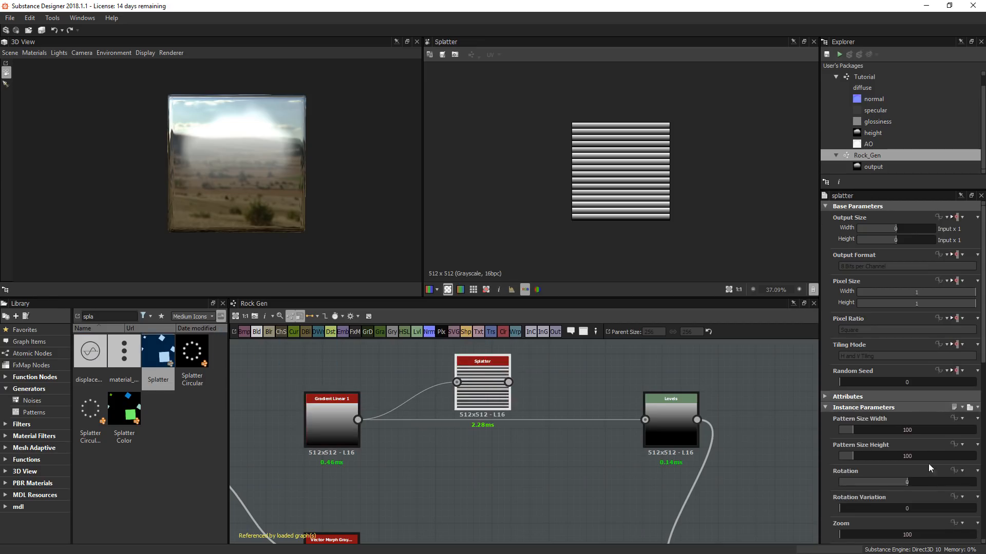
- Set the Splatter node's Grid Number to 0
scroll(985, 332, down, 3)
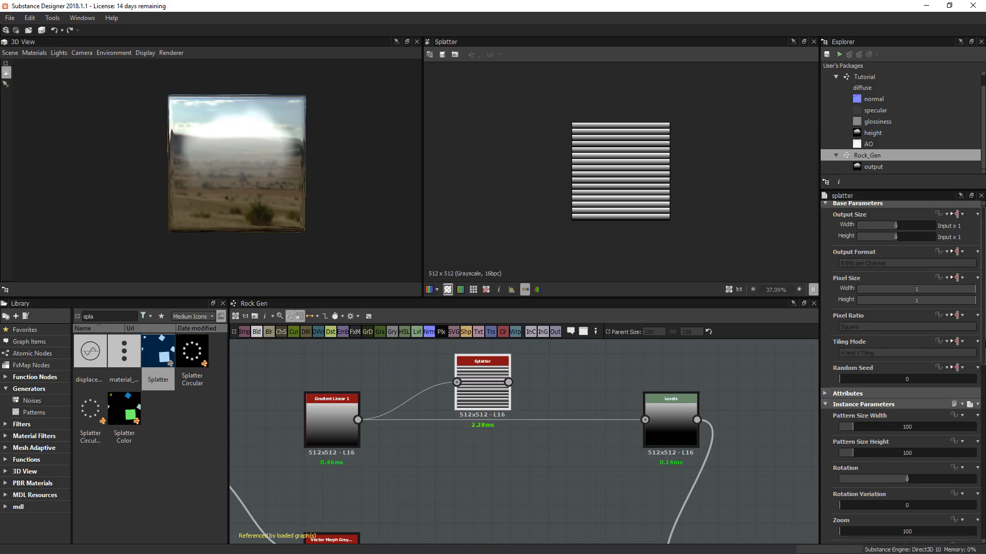
drag(984, 367, 984, 391)
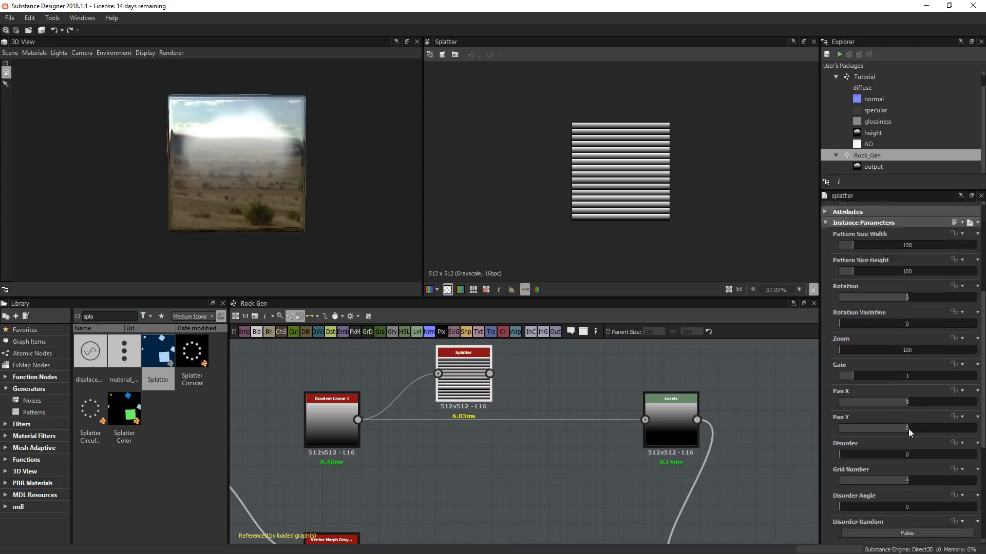
scroll(908, 429, down, 2)
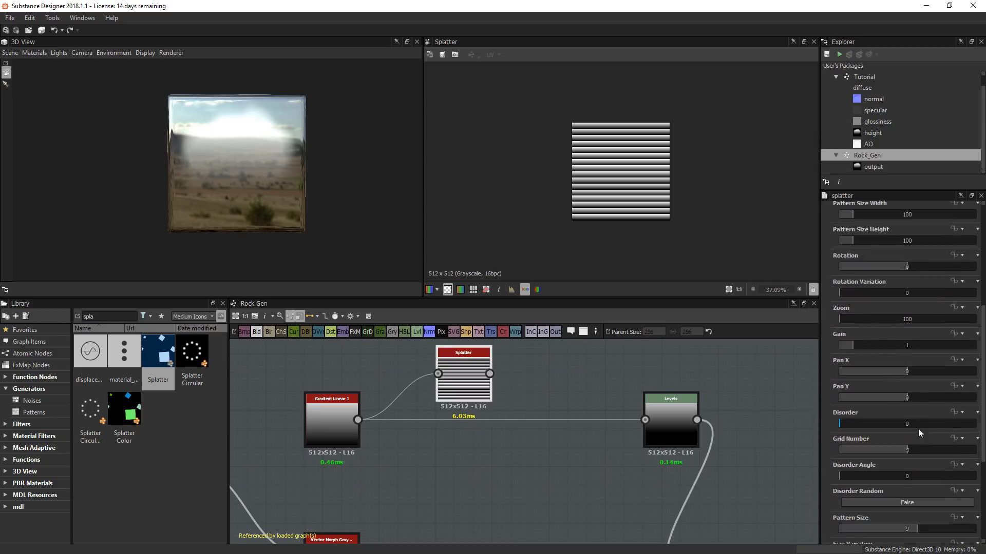
click(906, 419)
text(1)
key(Return)
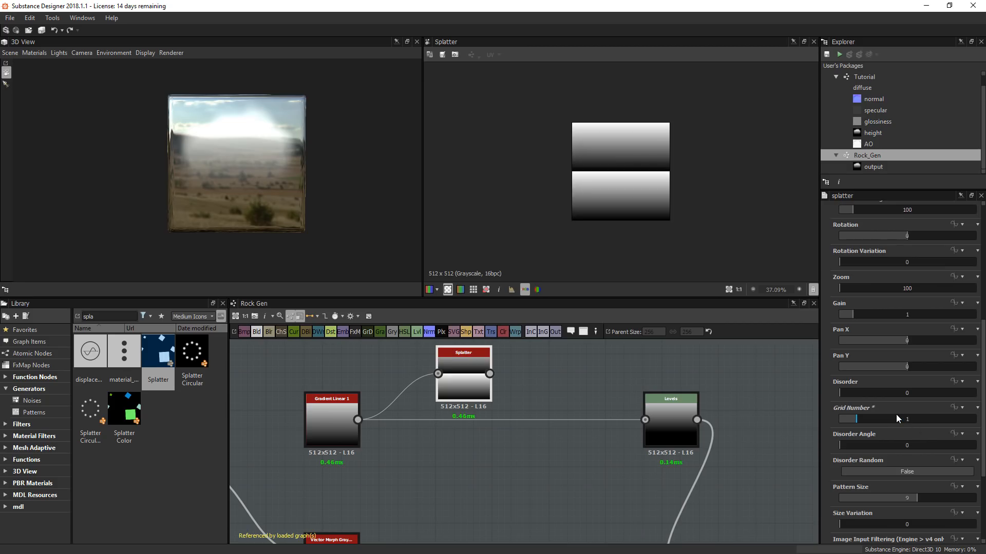
click(835, 419)
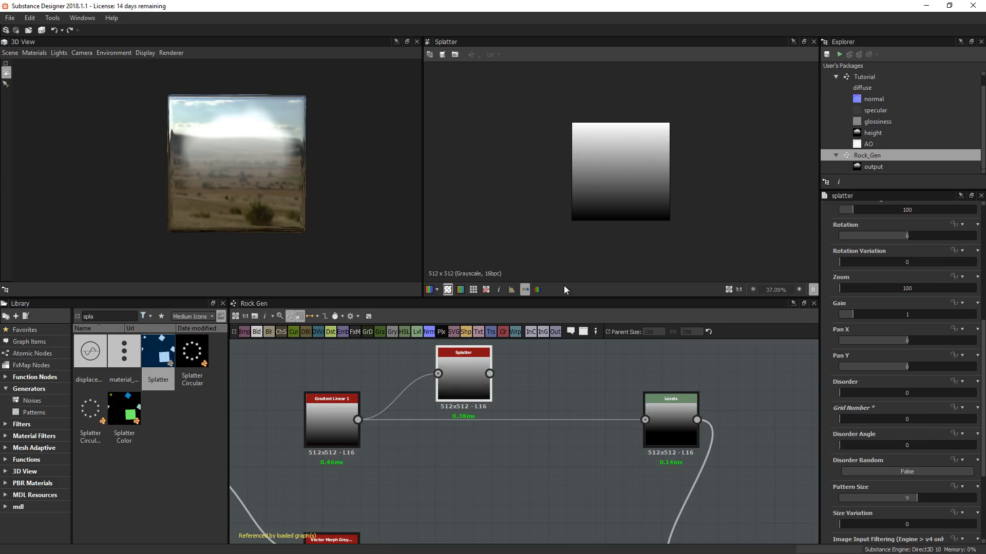
- Set the Splatter node's Rotation Variation to 360 and test the rotation with random seed 4
middle_drag(492, 401, 517, 426)
drag(496, 396, 515, 394)
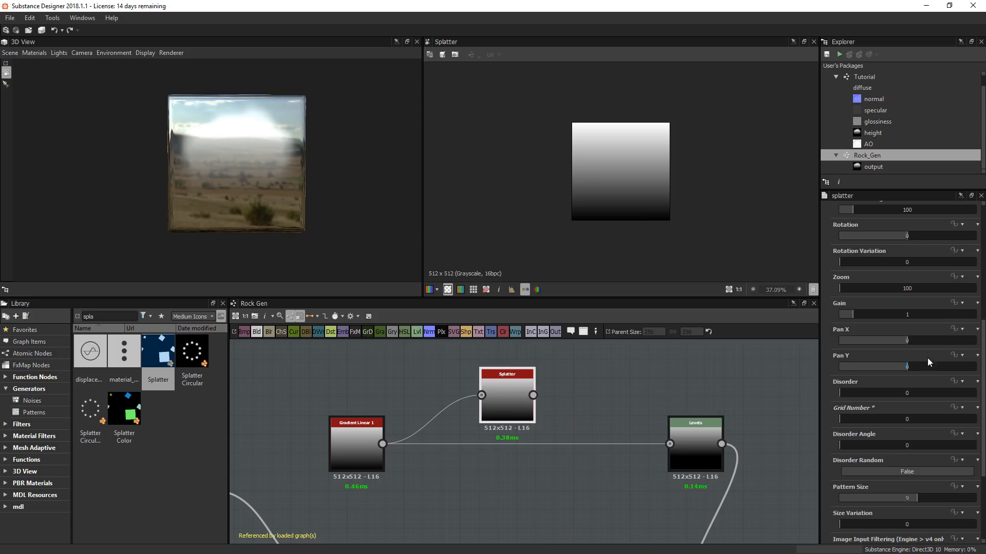
scroll(880, 370, up, 3)
drag(846, 355, 984, 357)
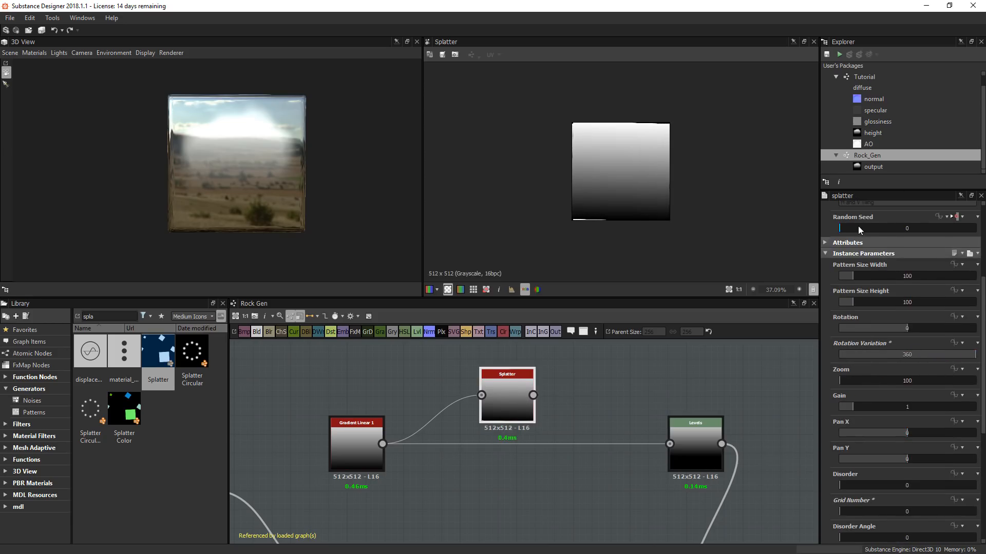
drag(845, 228, 899, 228)
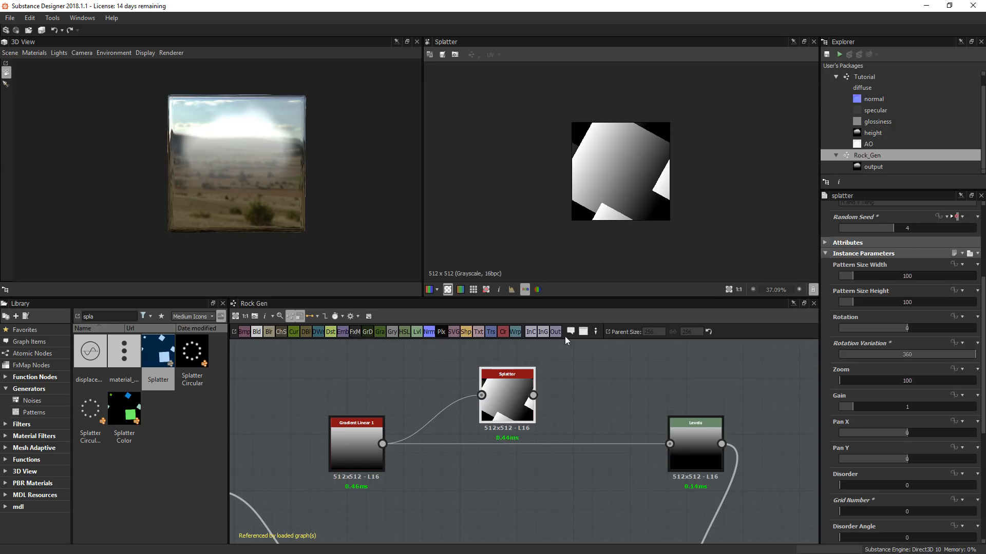
- Insert a Transformation 2D node between Gradient Linear 1 and Splatter, scale its image up about 2.5 times, and preview Splatter
drag(502, 398, 532, 391)
drag(362, 439, 324, 439)
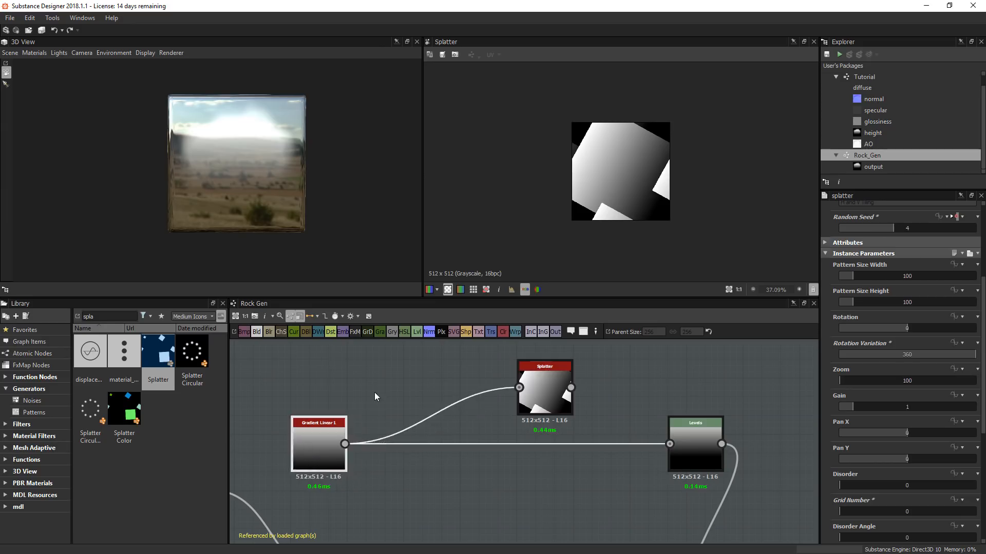
click(375, 395)
click(491, 332)
drag(529, 437, 519, 388)
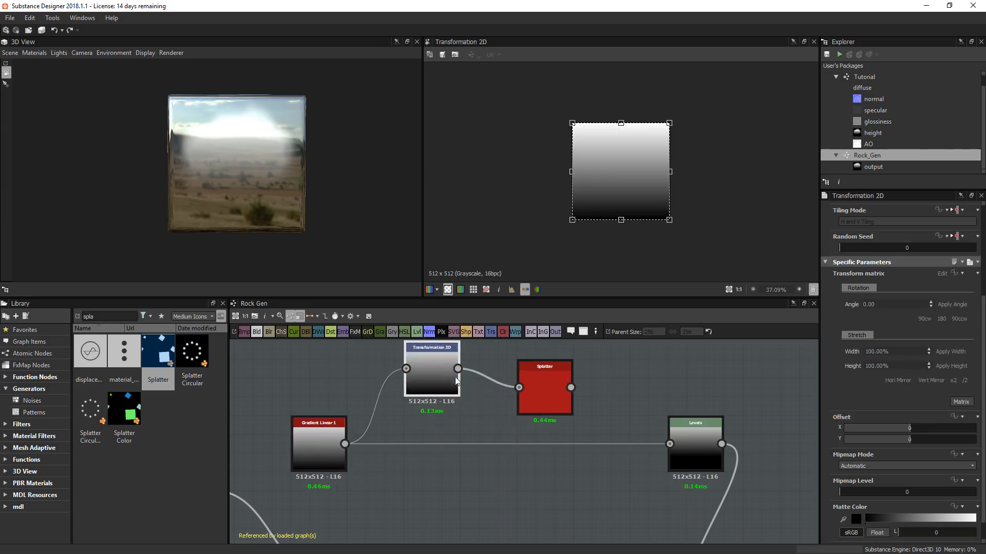
drag(669, 220, 742, 269)
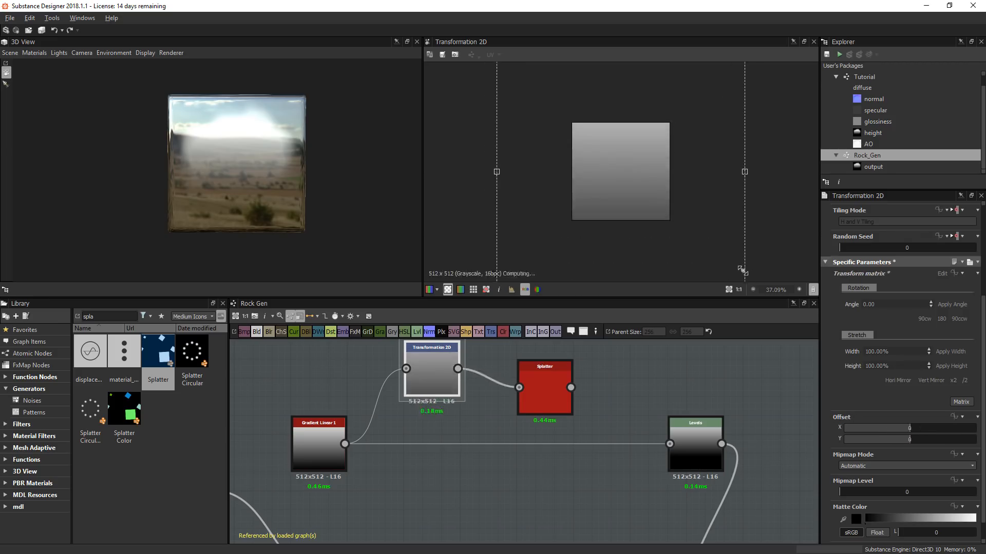
double_click(553, 383)
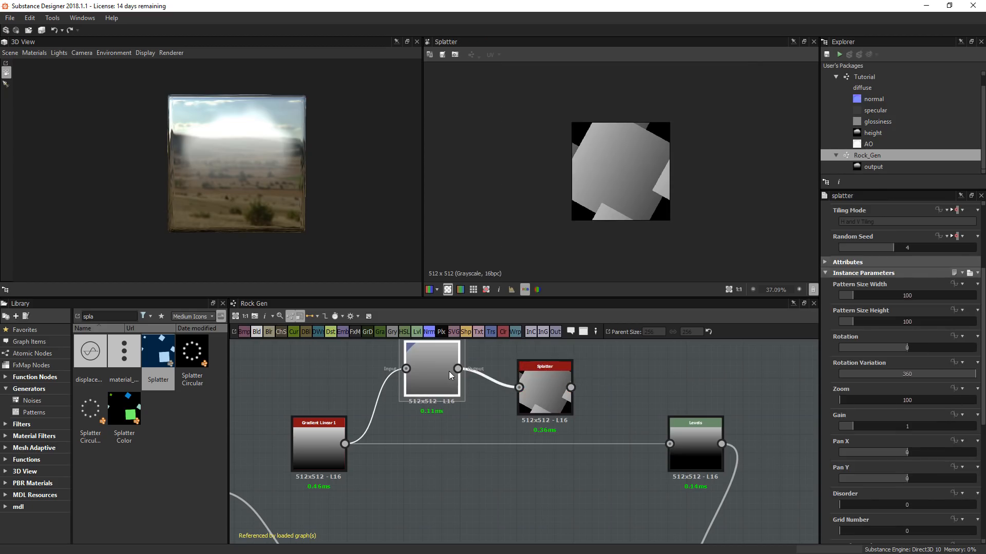
- Reconnect Gradient Linear 1 directly to Splatter and move the Transformation 2D node to follow Splatter's output
click(537, 392)
drag(345, 444, 519, 387)
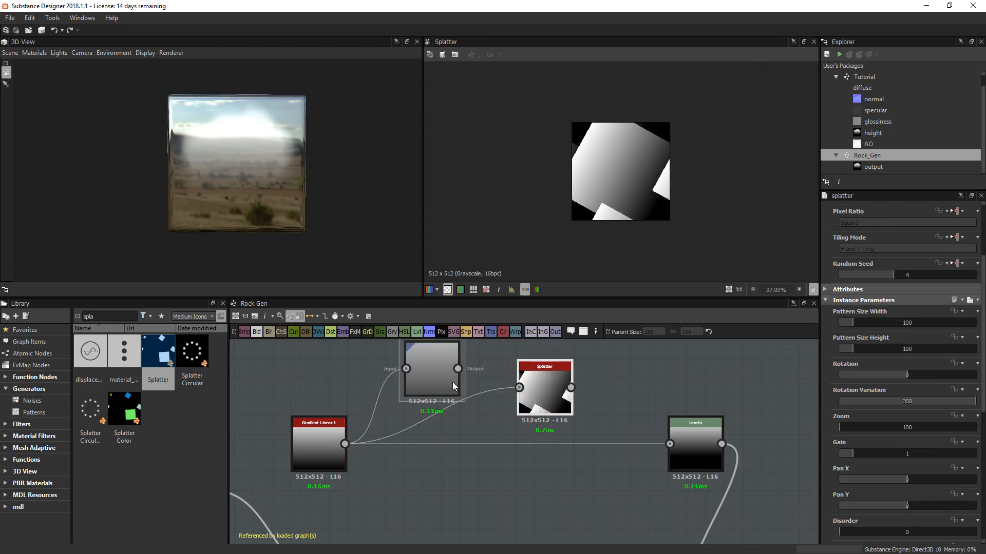
drag(452, 386, 650, 386)
drag(571, 388, 480, 390)
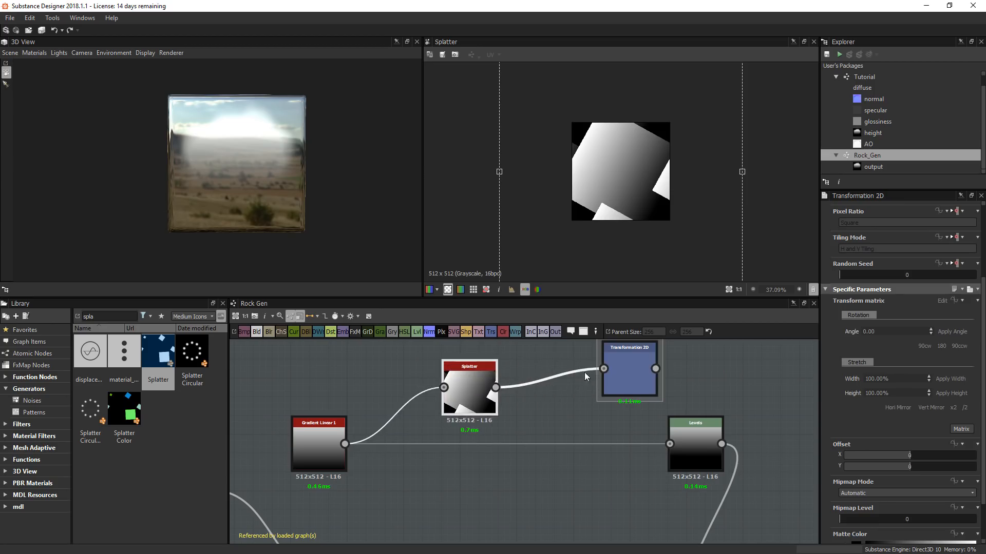
double_click(645, 366)
- Reduce the Transformation 2D scale to about double size and place the node closer to Splatter
scroll(683, 231, down, 3)
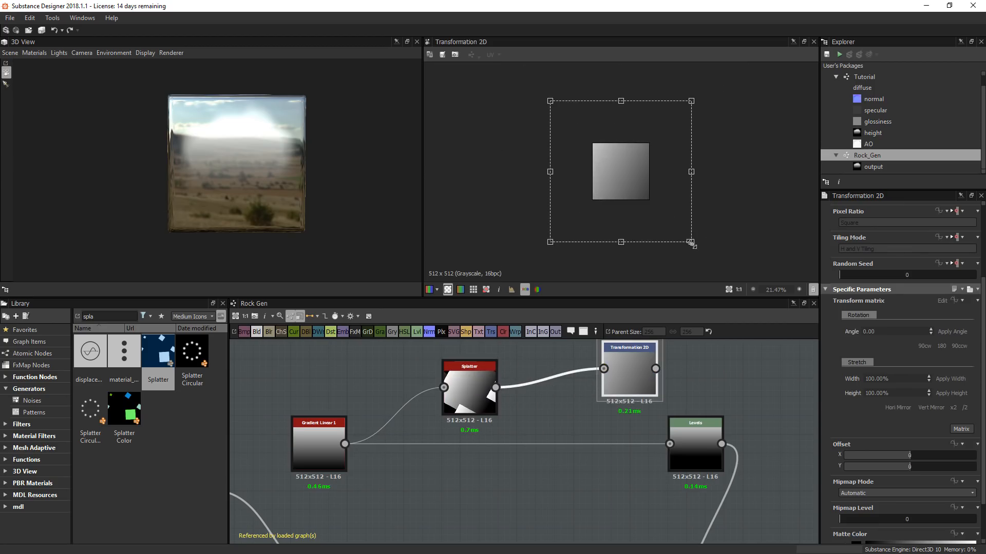
drag(690, 242, 677, 227)
middle_drag(595, 380, 511, 405)
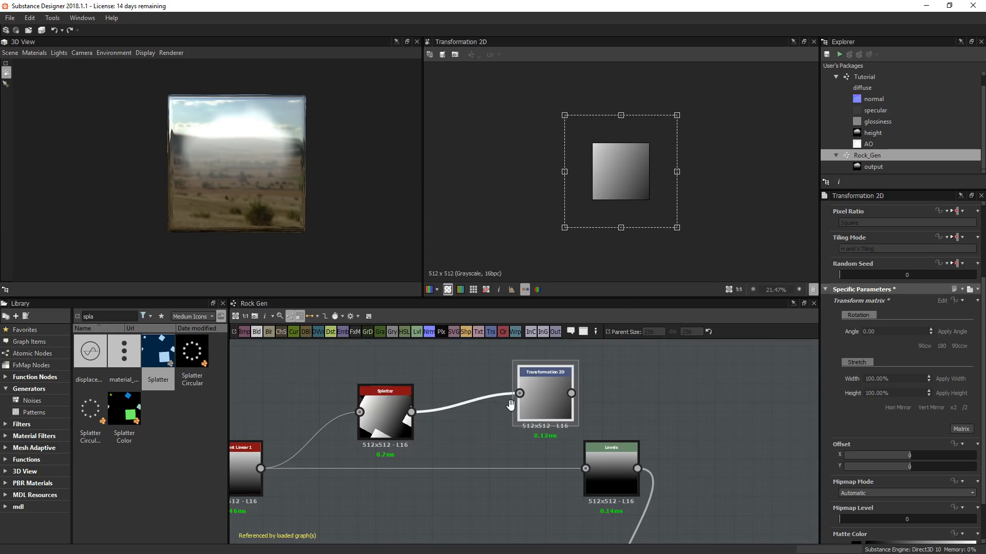
drag(543, 408, 496, 409)
- Add an Auto Levels node connected to the Transformation 2D output
click(581, 386)
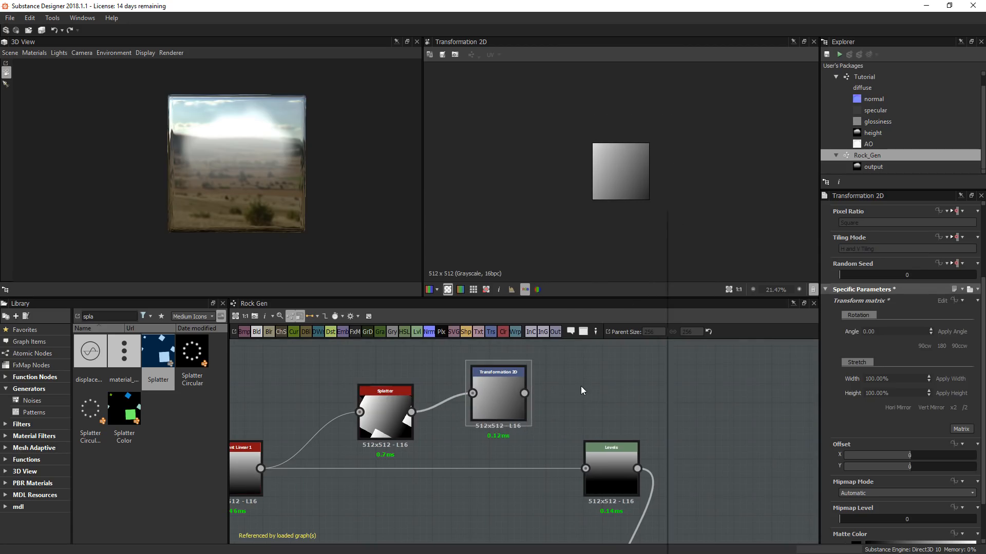
key(space)
text(auto)
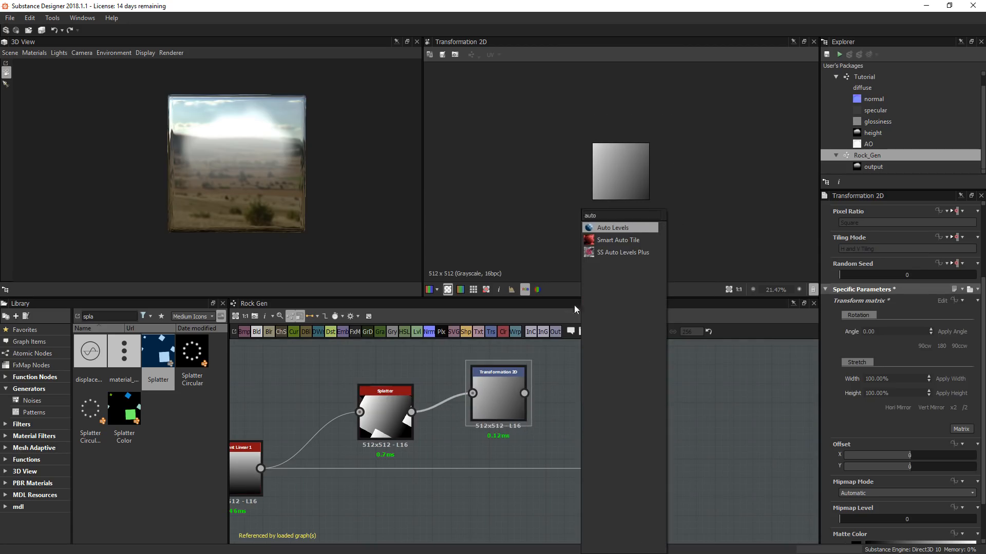
click(618, 229)
drag(524, 393, 567, 395)
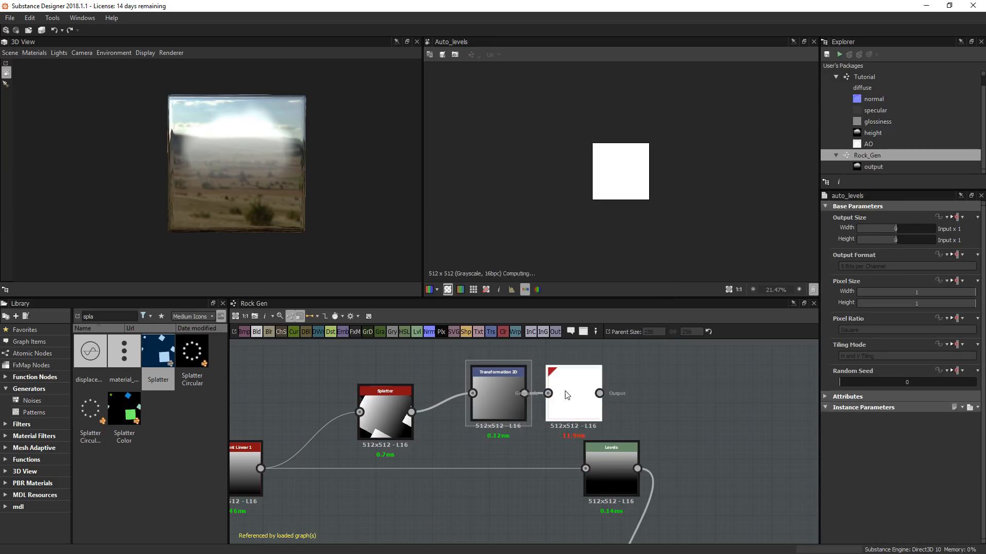
- Line up Gradient Linear 1, Splatter, Transformation 2D and Auto Levels in a row, and feed Auto Levels into Levels in place of the gradient
scroll(397, 421, down, 2)
drag(399, 432, 353, 417)
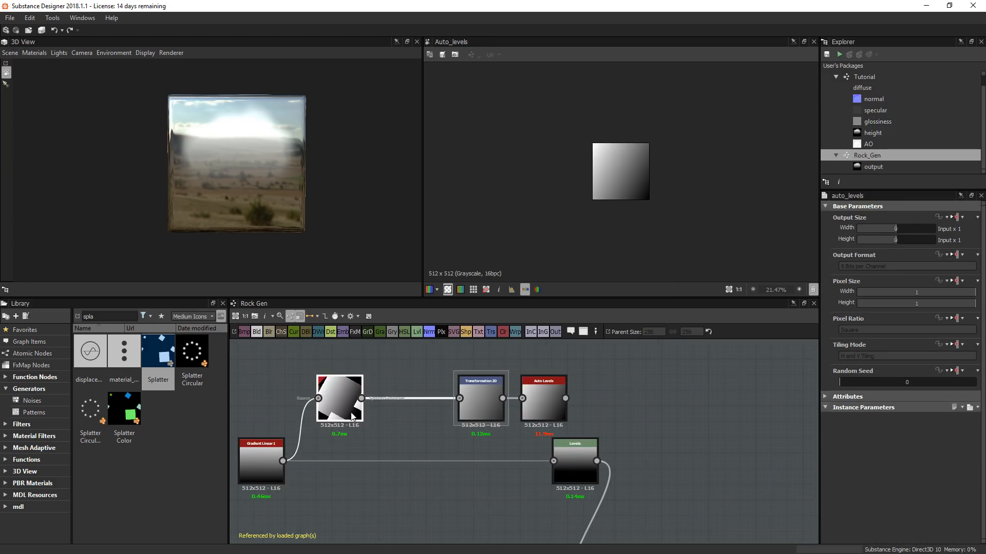
drag(473, 405, 399, 405)
drag(550, 393, 463, 394)
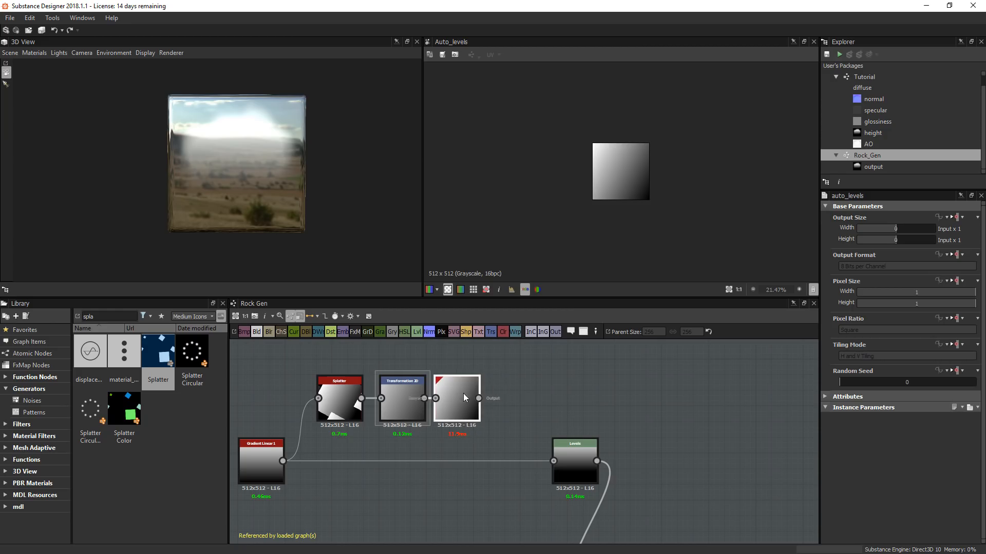
drag(563, 462, 563, 461)
middle_drag(542, 458, 623, 451)
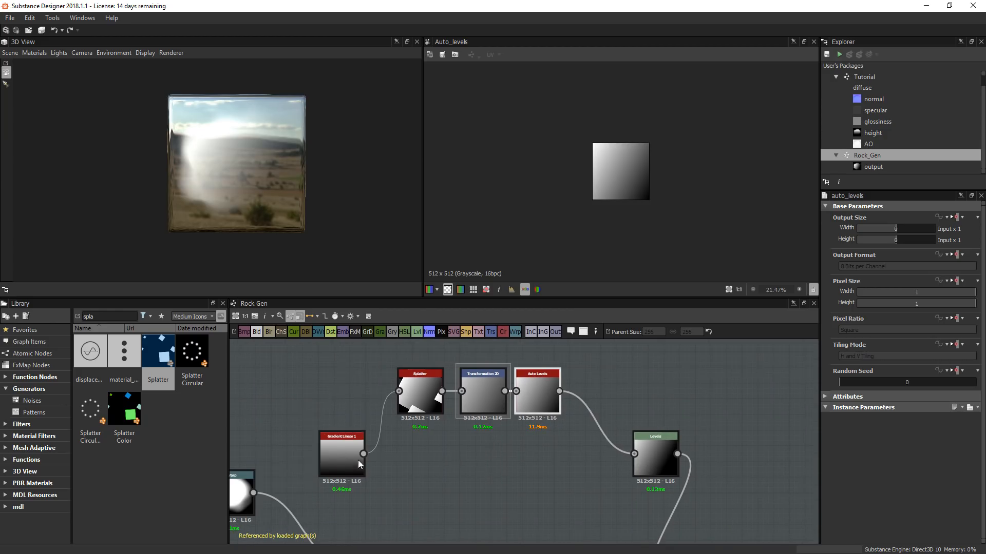
drag(359, 454, 375, 391)
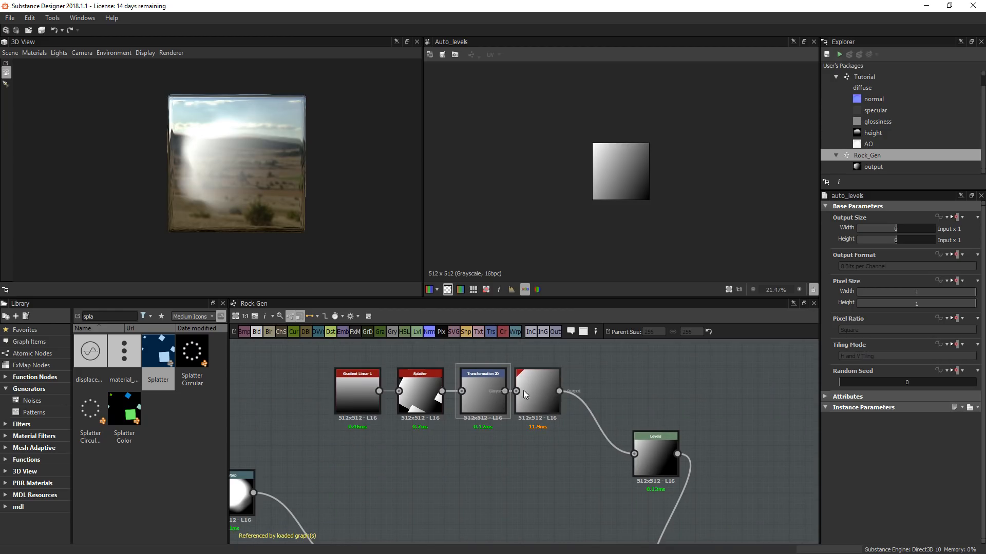
- Preview the Splatter node and set its random seed to 0
double_click(416, 387)
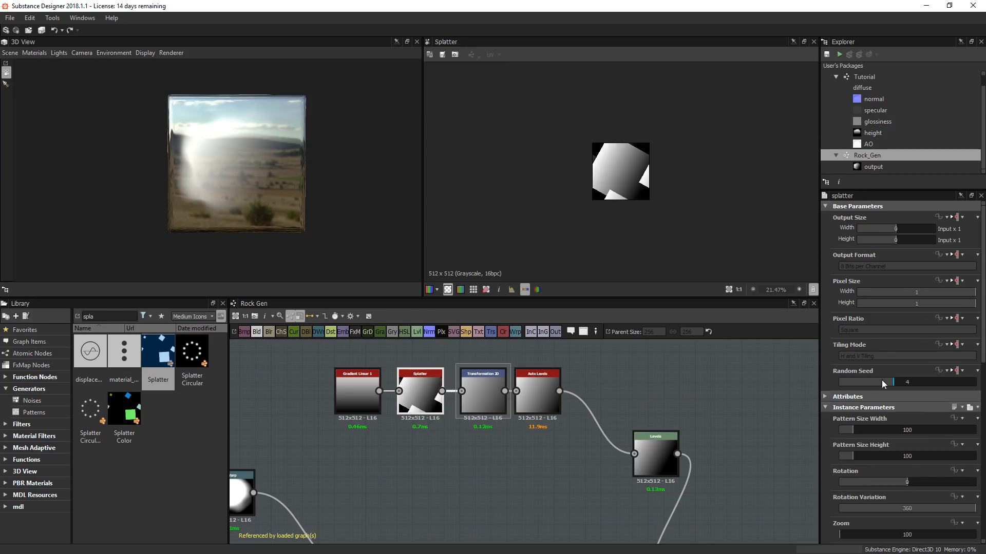
drag(882, 380, 802, 390)
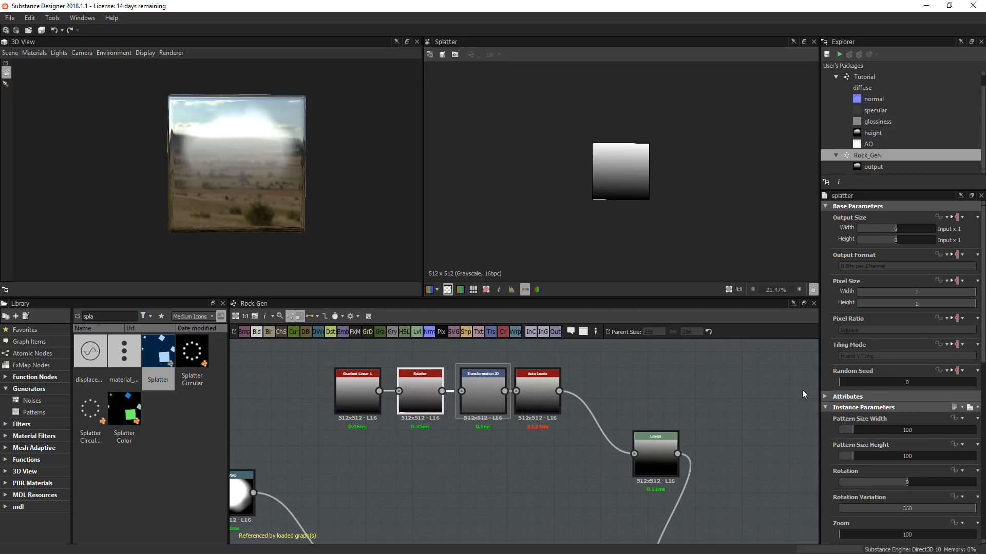
- Open the Tutorial graph, preview its Rock Gen node and set the node's random seed to 4
click(867, 78)
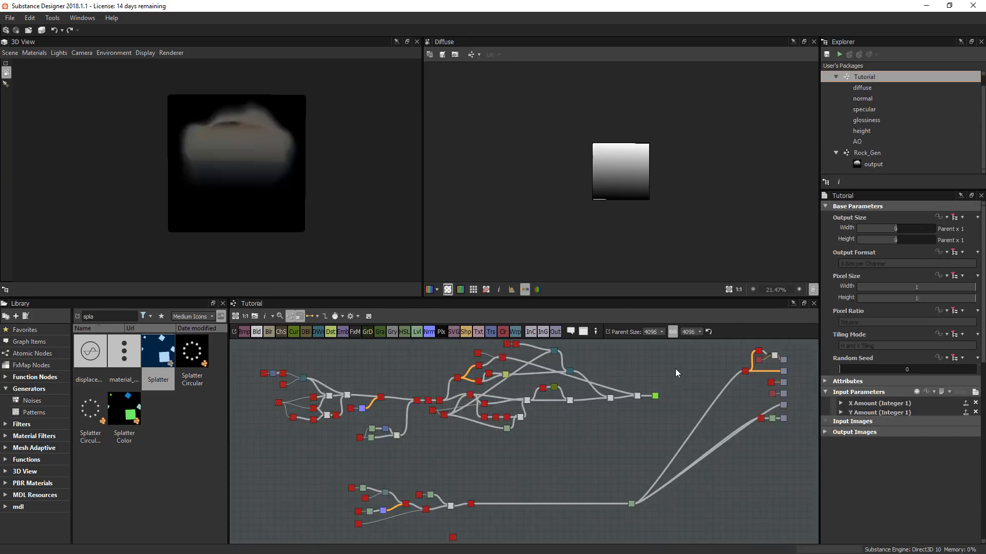
scroll(458, 511, up, 6)
scroll(505, 485, up, 3)
drag(514, 467, 513, 481)
middle_drag(458, 476, 499, 334)
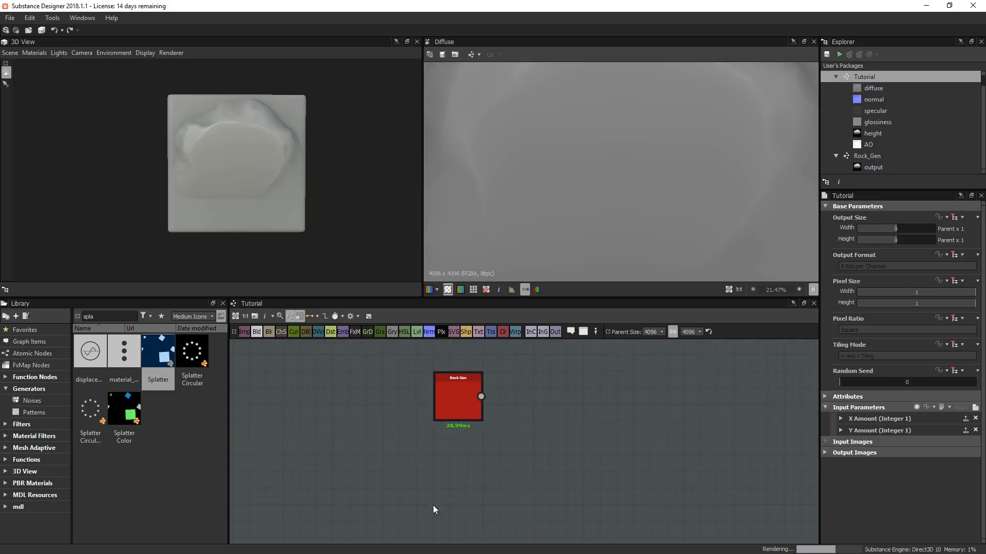
double_click(453, 393)
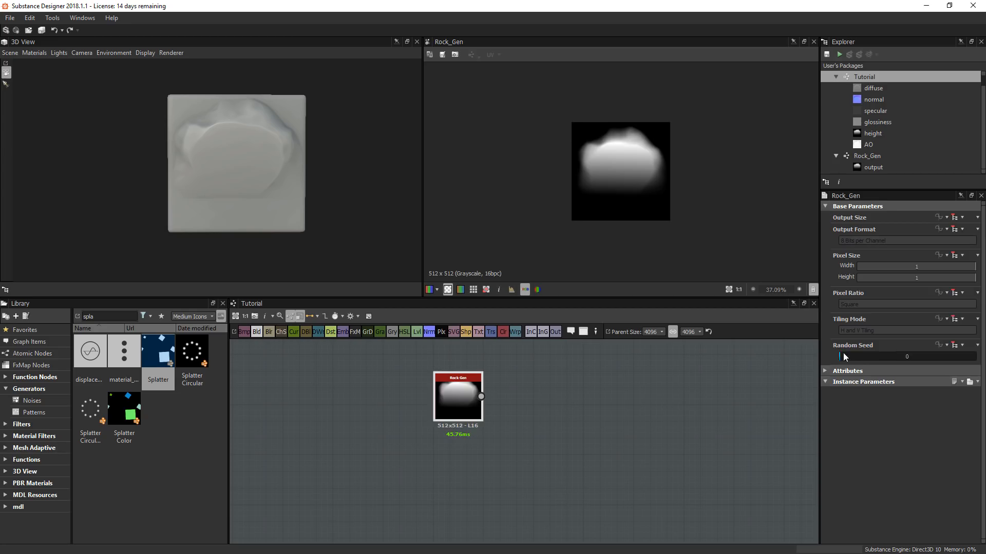
drag(843, 355, 891, 359)
scroll(642, 113, up, 5)
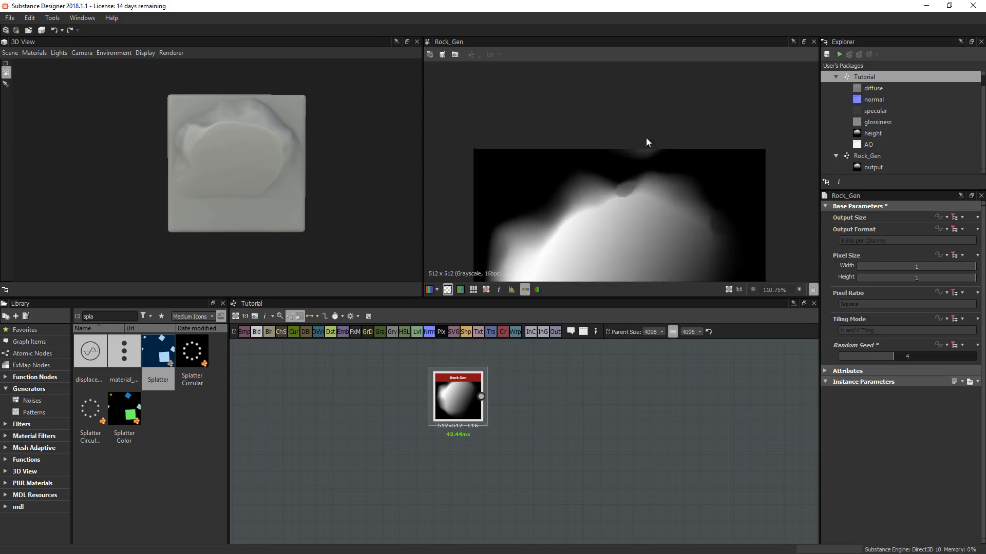
- Open the Rock_Gen graph, preview its Warp node and set the graph's random seed to 10
click(869, 156)
double_click(869, 156)
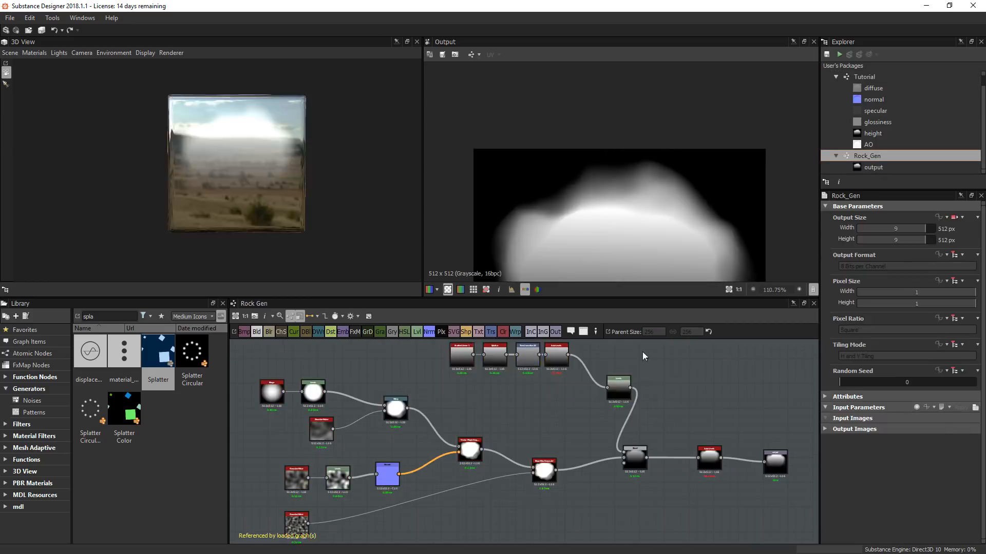
scroll(483, 478, up, 5)
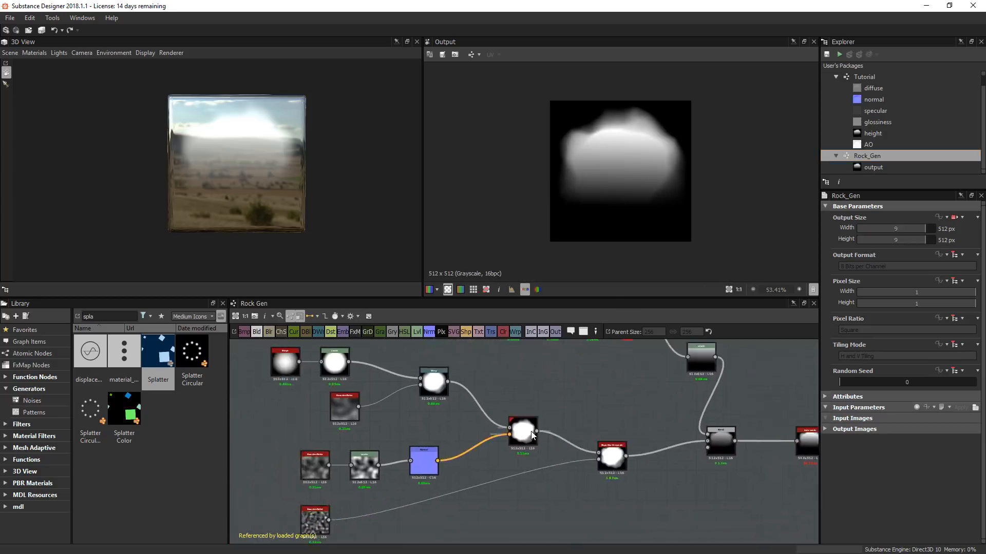
double_click(432, 368)
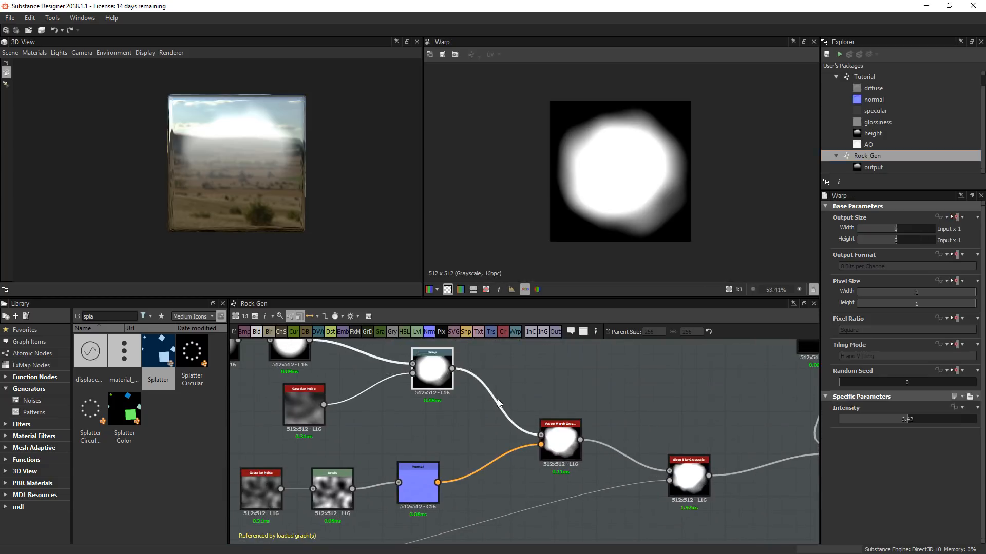
scroll(635, 426, down, 2)
click(657, 409)
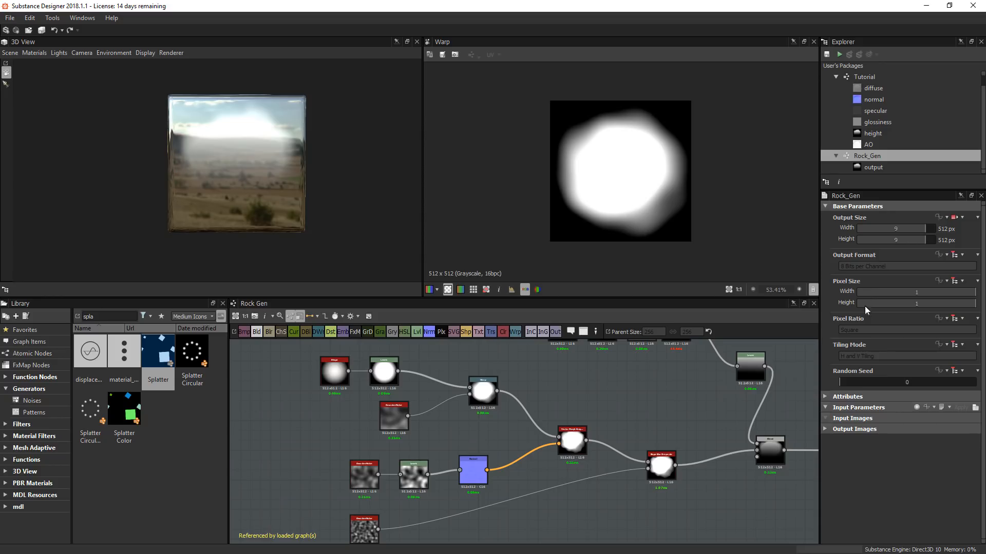
drag(853, 382, 977, 397)
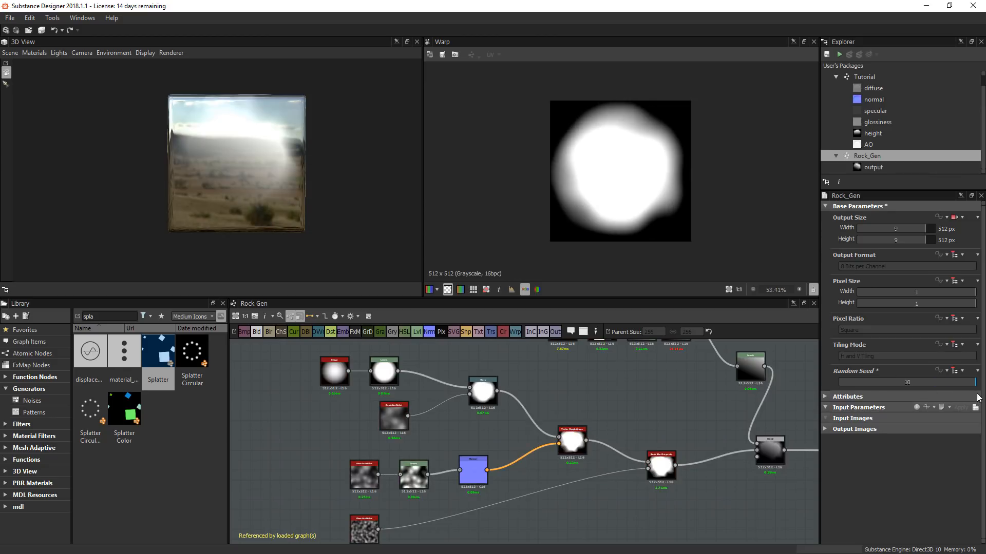
- Preview the Levels node after Shape and raise its black and white input points slightly to shrink the white disc
scroll(401, 393, up, 3)
click(400, 393)
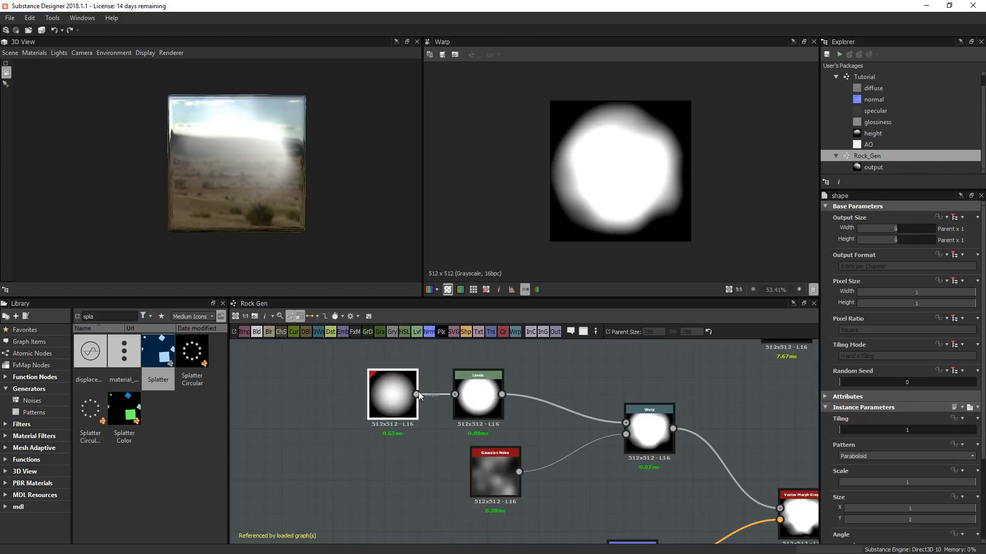
double_click(483, 394)
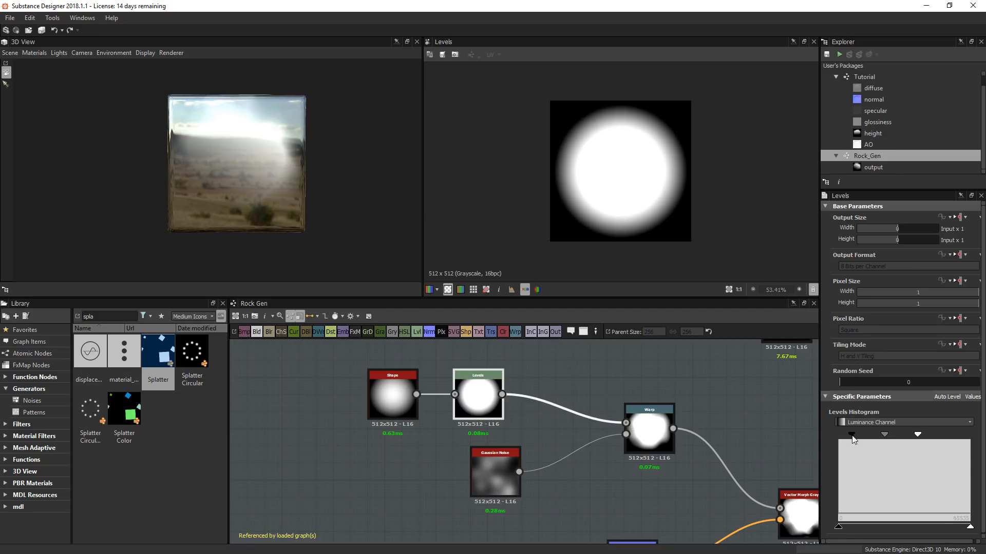
drag(852, 435, 856, 435)
drag(917, 434, 922, 435)
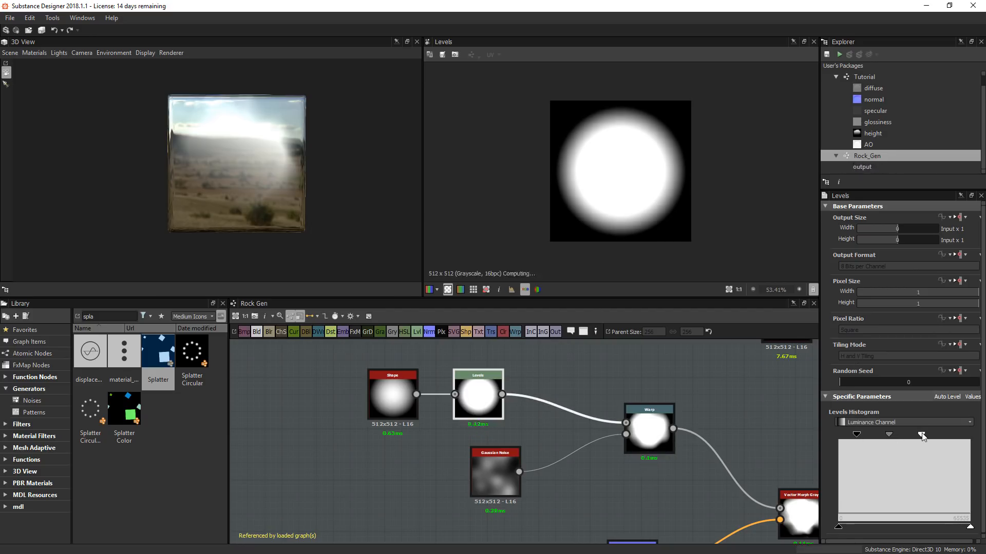
middle_drag(791, 432, 503, 417)
scroll(628, 394, down, 4)
scroll(738, 425, up, 1)
middle_drag(738, 425, 511, 427)
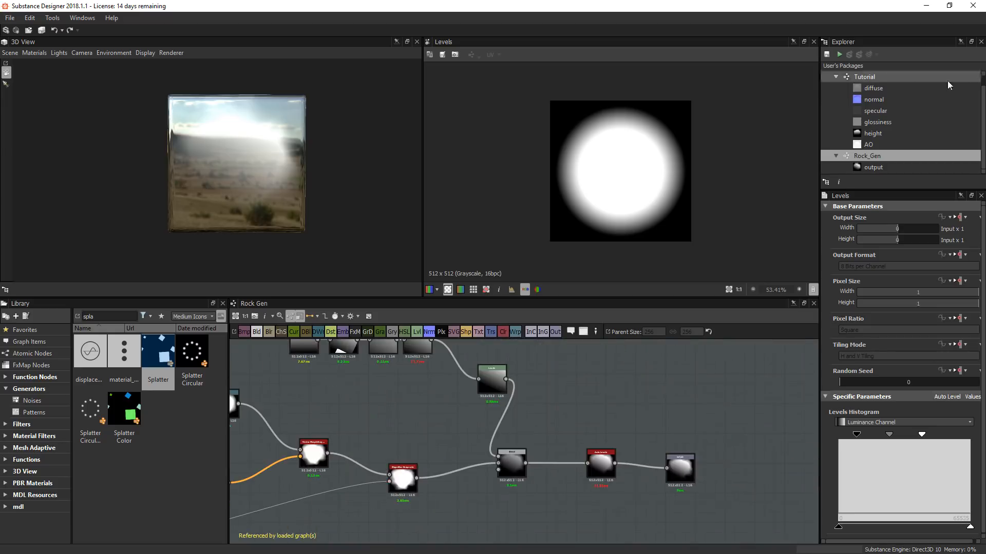
- Return to the Tutorial graph and delete the old rock node chain above the Rock Gen node
click(877, 76)
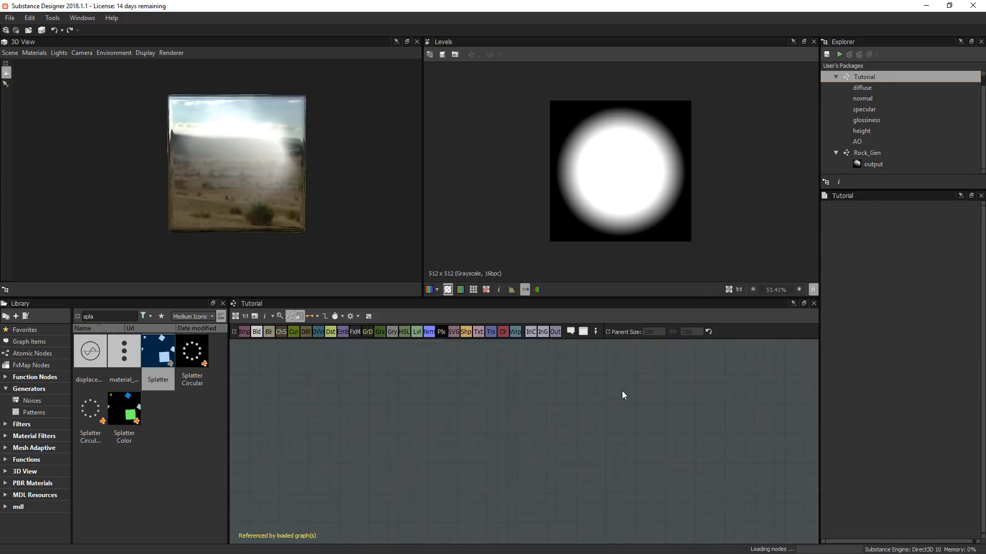
scroll(465, 526, up, 2)
middle_drag(465, 526, 497, 464)
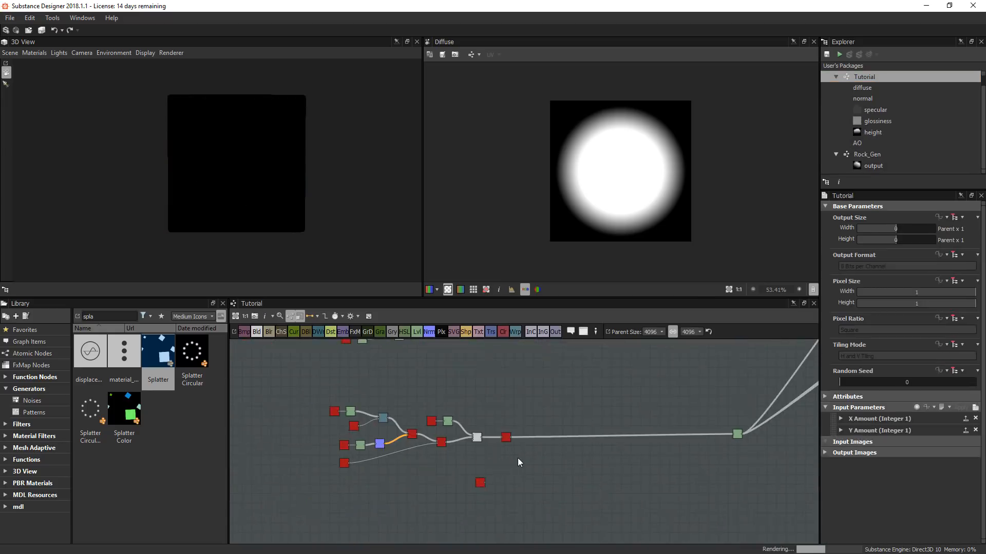
scroll(517, 458, up, 2)
drag(243, 373, 242, 371)
key(Delete)
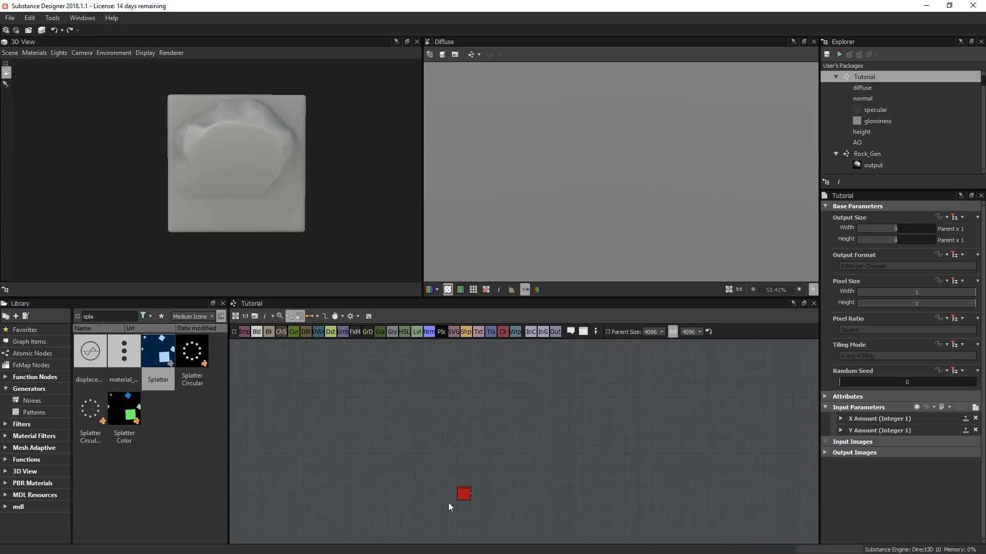
- Move the Rock Gen node into the cleared area, duplicate it twice and stack the three nodes in a column
drag(467, 495, 401, 419)
double_click(403, 423)
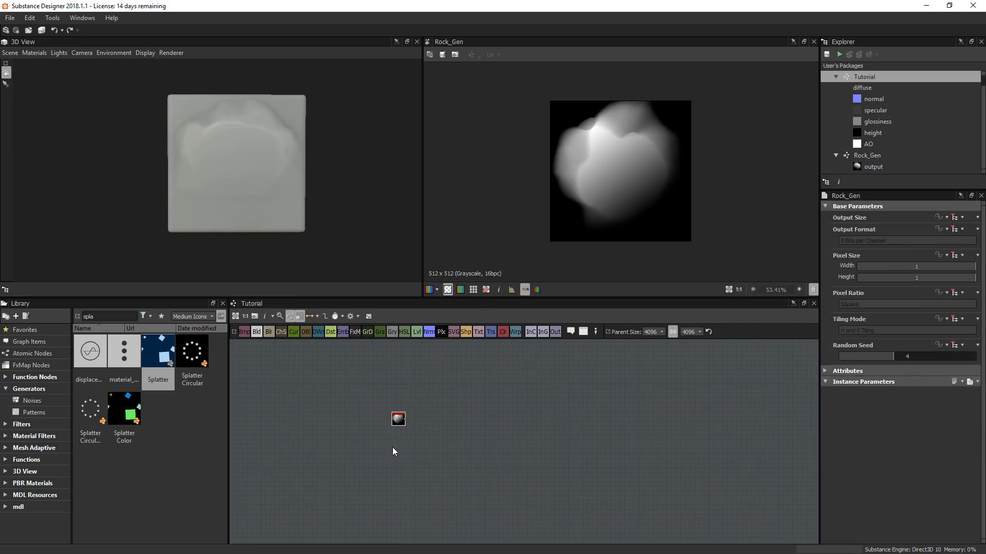
scroll(398, 423, up, 3)
key(ctrl+d)
key(ctrl+d)
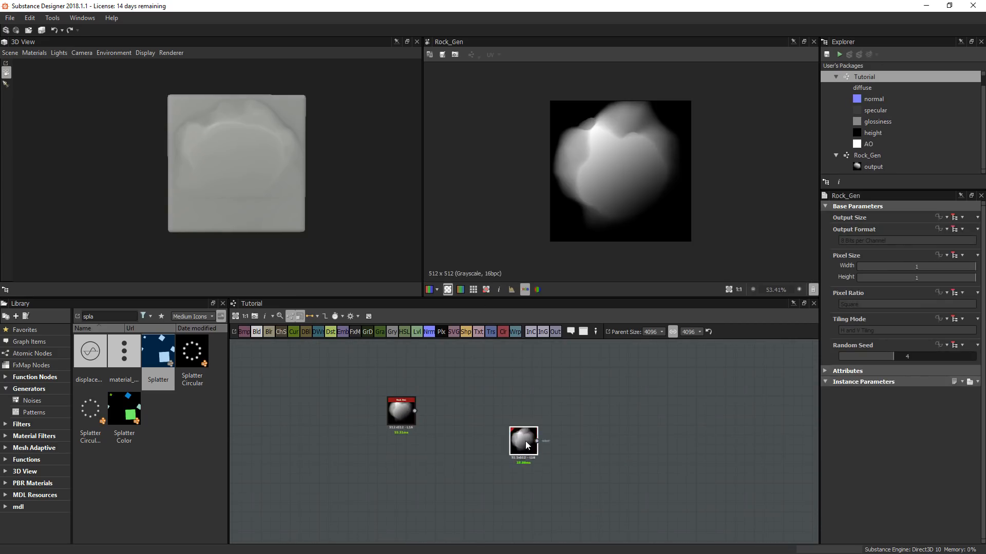
drag(525, 445, 403, 453)
drag(524, 440, 402, 485)
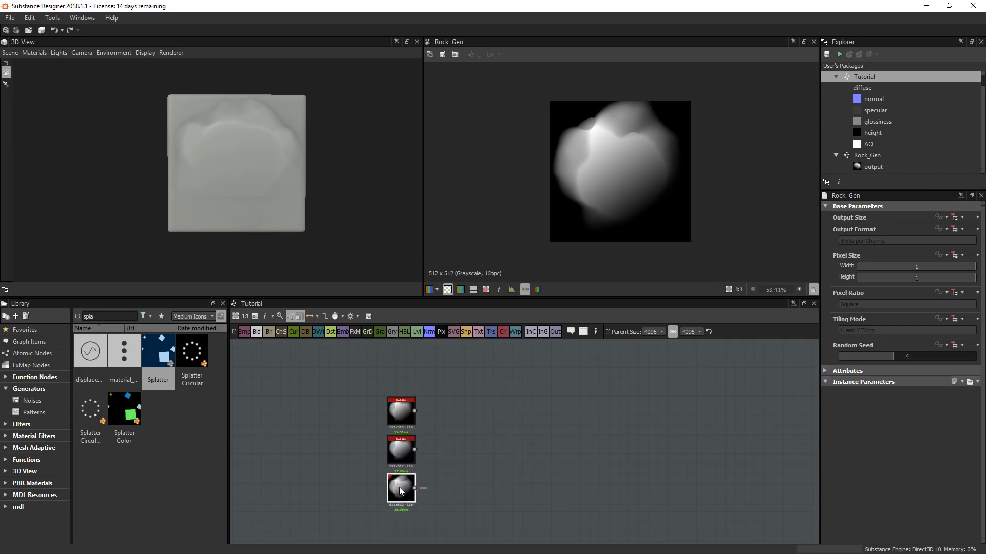
- Set the random seed of the middle Rock Gen node to 1 and of the lowest one to 2
scroll(402, 457, up, 5)
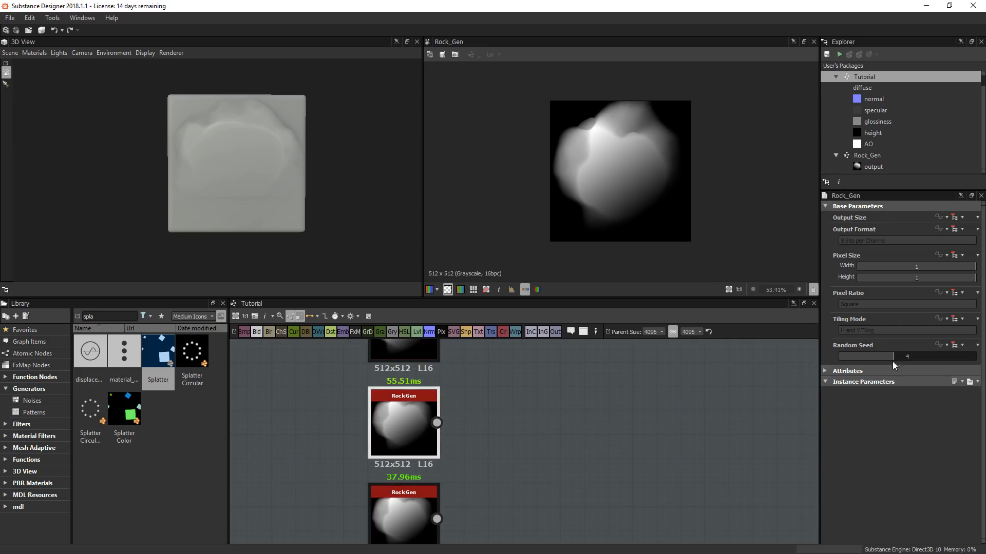
drag(891, 359, 850, 359)
middle_drag(380, 515, 385, 495)
click(415, 485)
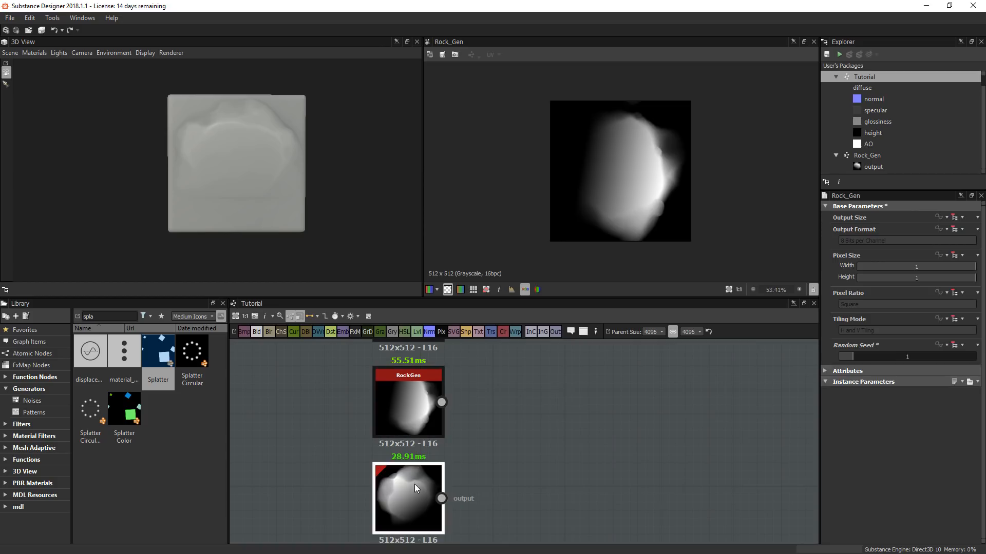
double_click(415, 484)
mouse_move(880, 355)
mouse_down()
mouse_move(847, 357)
mouse_move(865, 358)
mouse_up()
scroll(549, 389, down, 3)
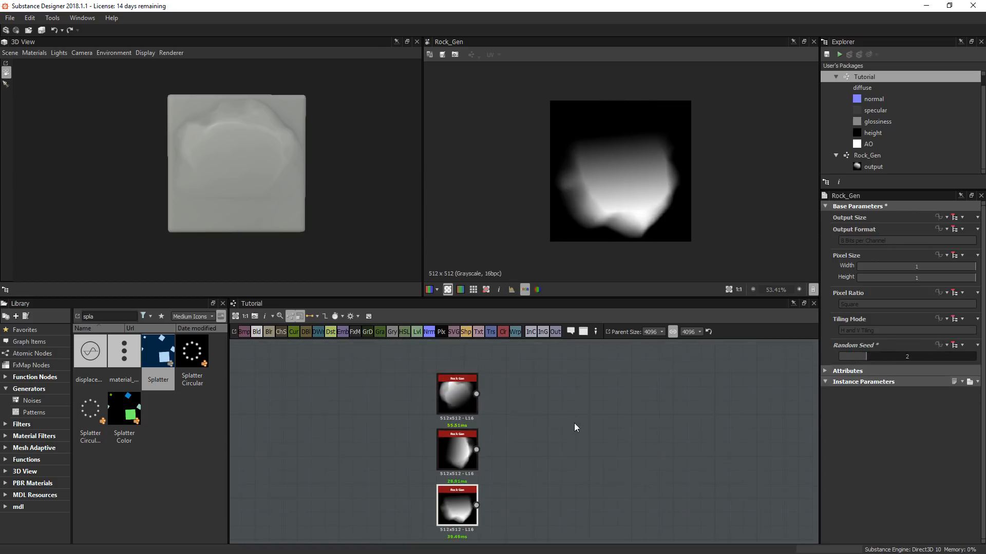
- Set the uppermost Rock Gen node's random seed to 5 and compare the previews of all three rocks
click(458, 406)
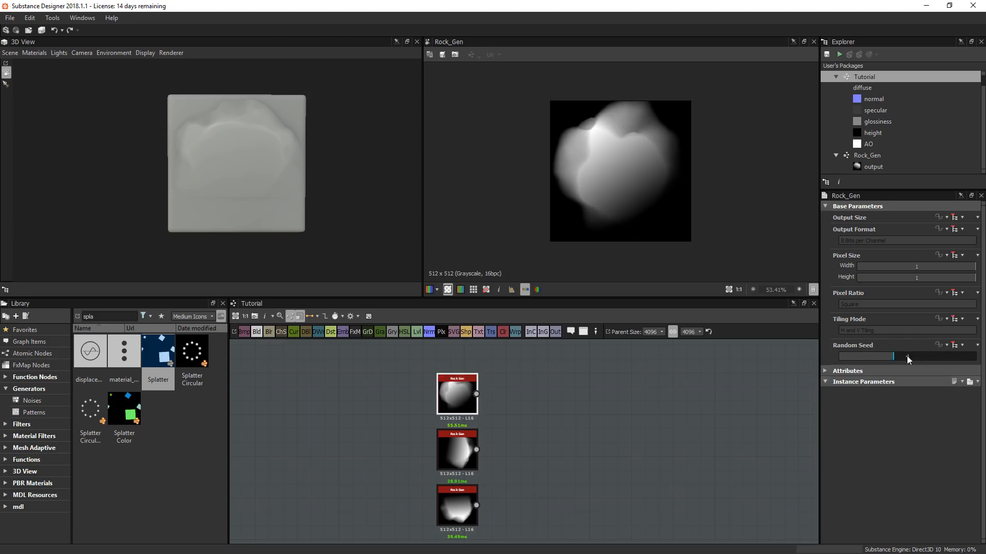
mouse_move(908, 359)
mouse_down()
mouse_move(920, 360)
mouse_move(910, 360)
mouse_up()
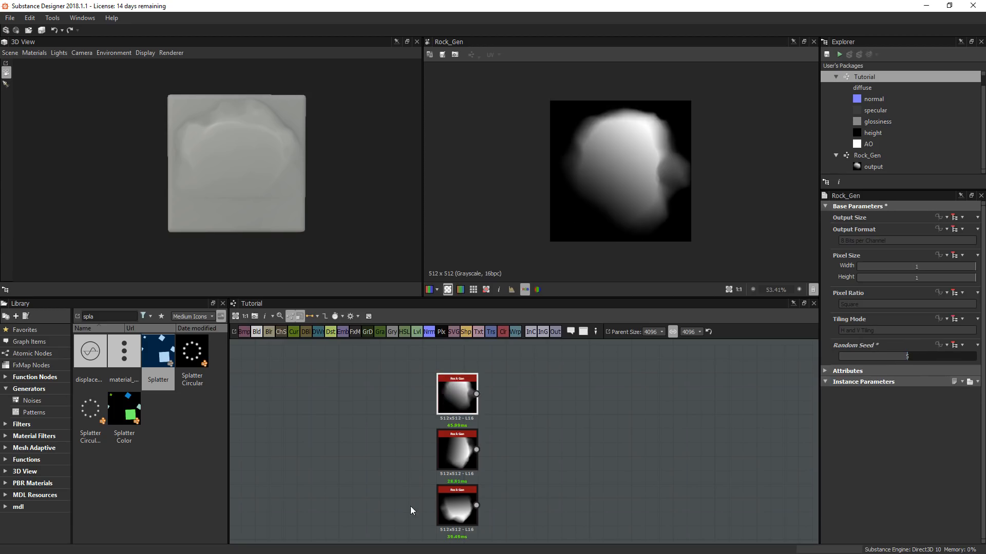
click(457, 452)
click(455, 508)
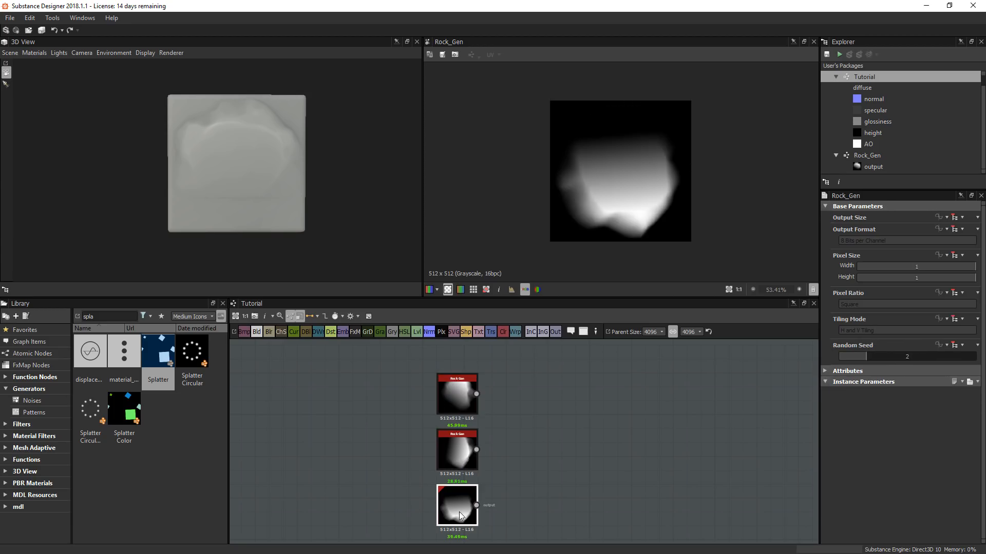
click(454, 397)
click(455, 451)
click(455, 507)
- Search the library for "tile" and add a Tile Generator node beside the three Rock Gen nodes
scroll(443, 432, down, 2)
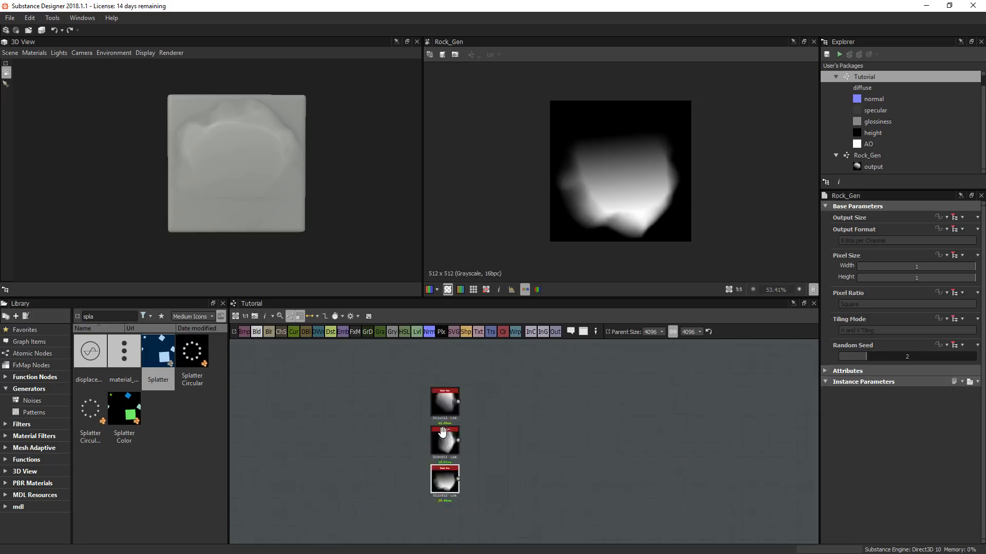
scroll(442, 432, down, 3)
middle_drag(384, 420, 413, 411)
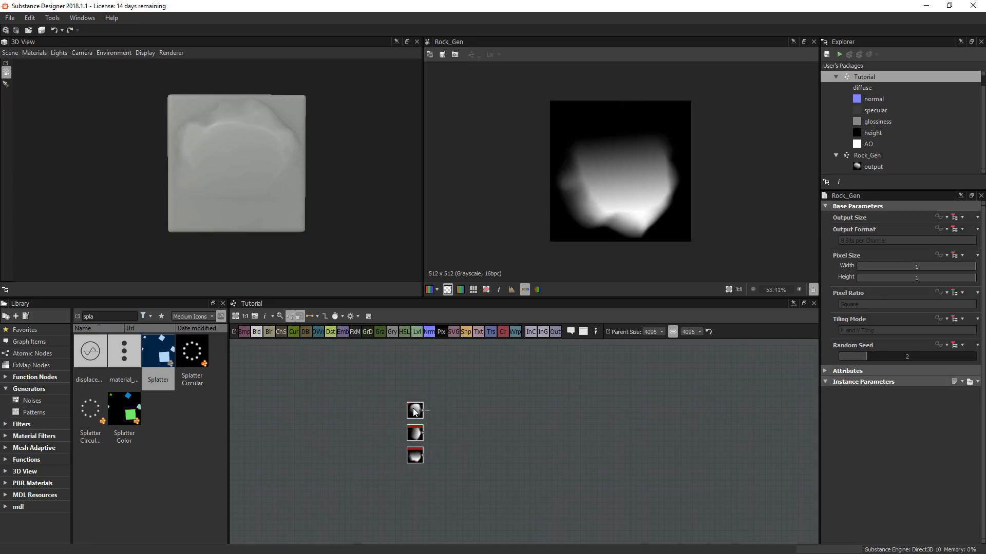
scroll(419, 412, down, 3)
middle_drag(535, 378, 528, 438)
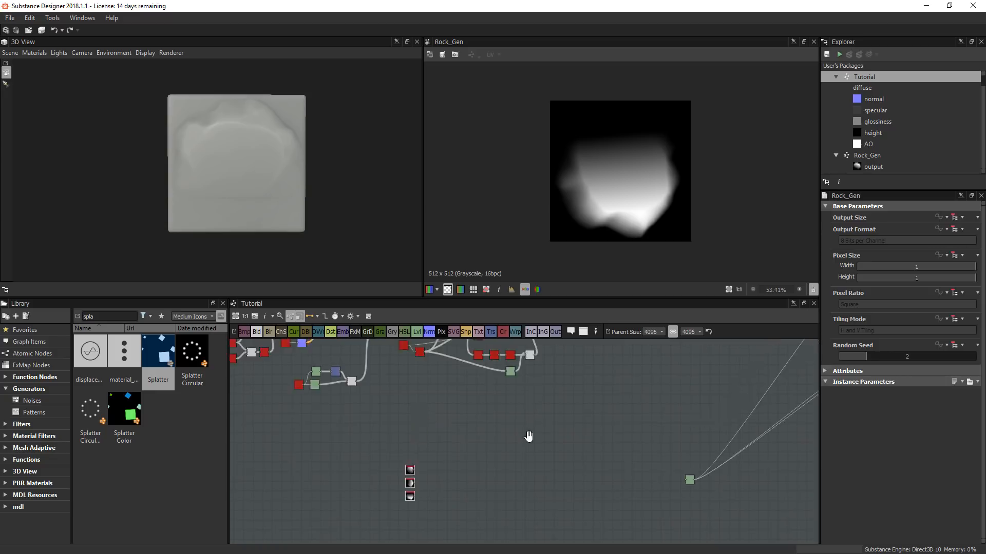
scroll(380, 467, up, 4)
middle_drag(456, 466, 452, 443)
scroll(452, 443, up, 5)
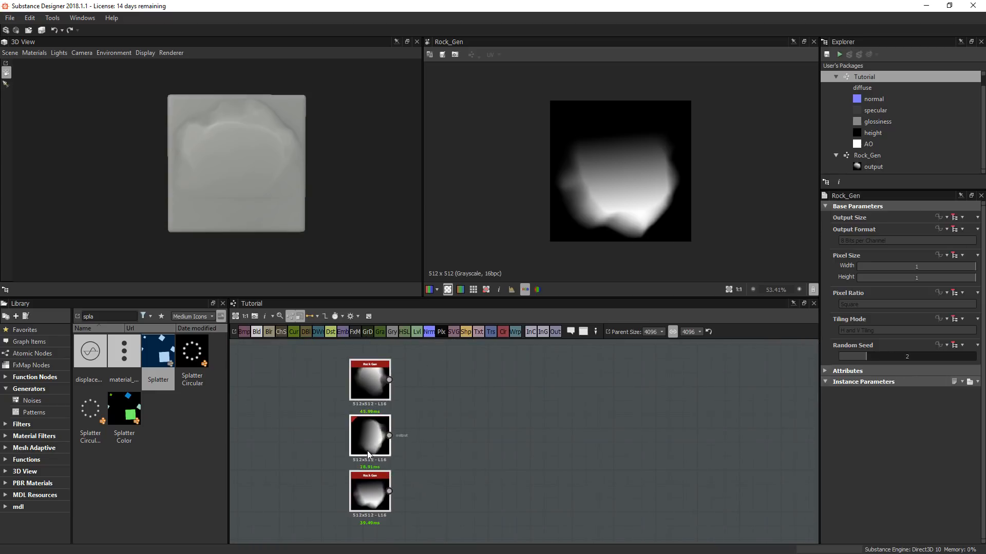
text(tile)
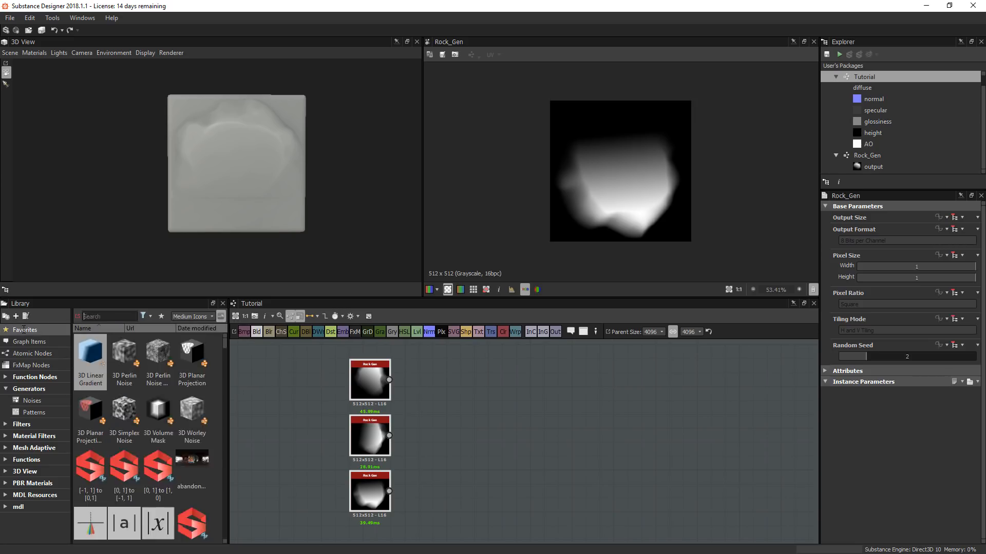
drag(192, 411, 493, 413)
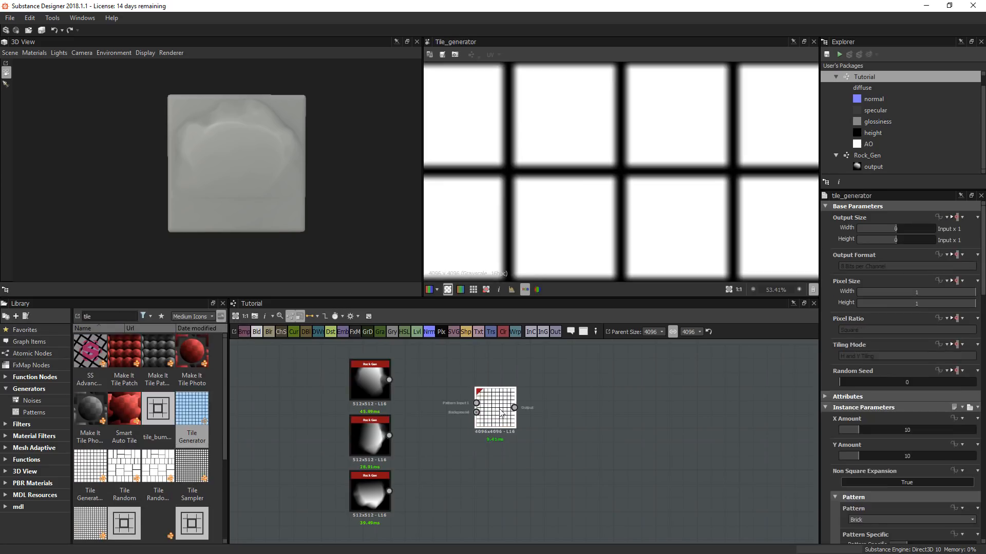
- Set the Tile Generator's pattern to Image Input and its pattern input number to 3
scroll(883, 450, down, 5)
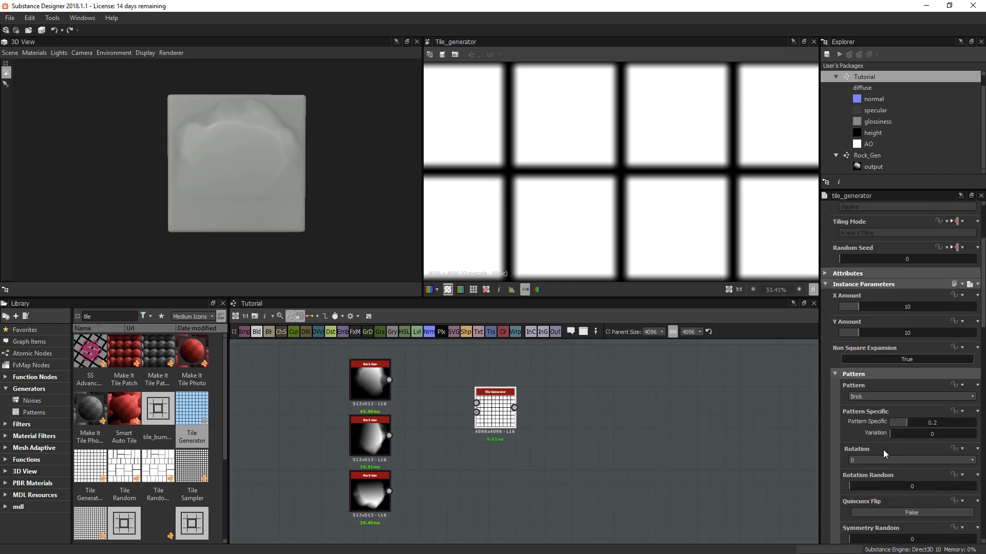
click(865, 368)
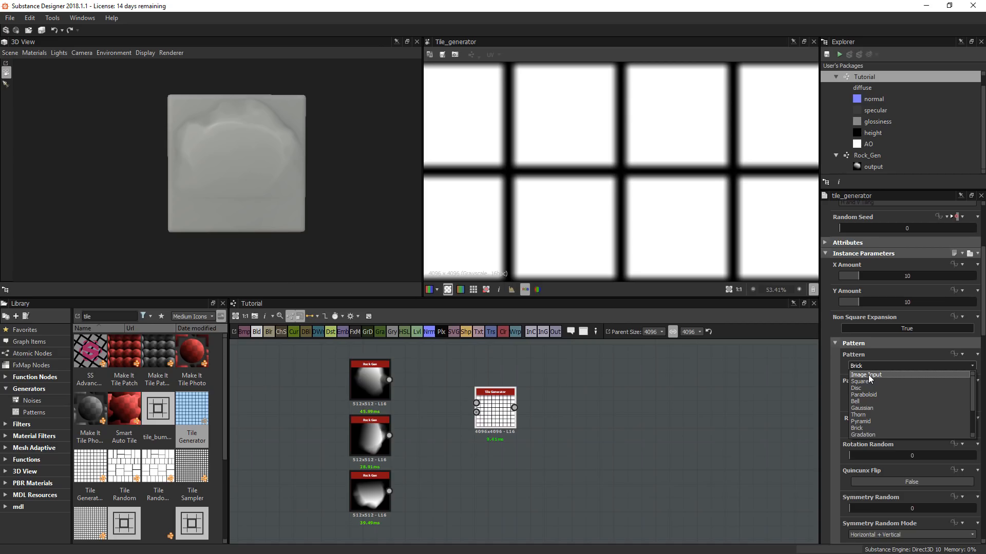
click(870, 376)
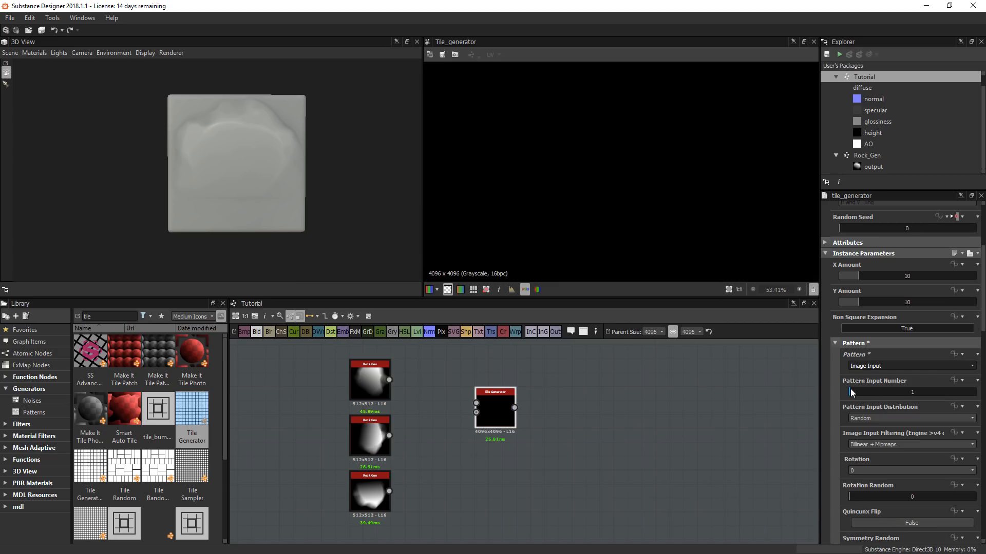
drag(863, 392, 904, 392)
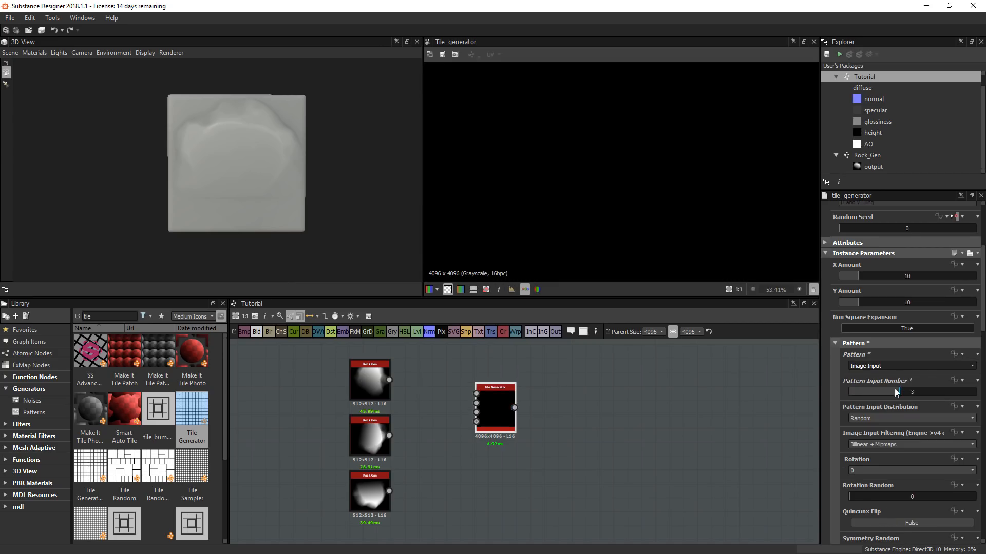
- Connect the three Rock Gen outputs, in order, to Pattern Inputs 1, 2 and 3 of the Tile Generator and reposition the generator beside them
scroll(438, 412, up, 3)
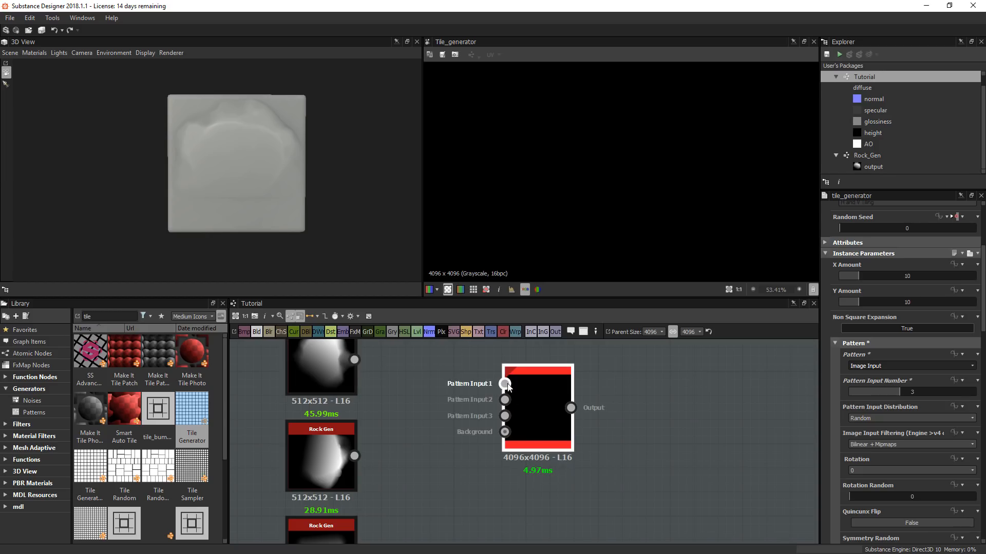
drag(354, 360, 504, 384)
drag(355, 456, 505, 400)
middle_drag(417, 485, 428, 436)
scroll(428, 436, down, 1)
drag(378, 491, 502, 377)
scroll(645, 205, down, 5)
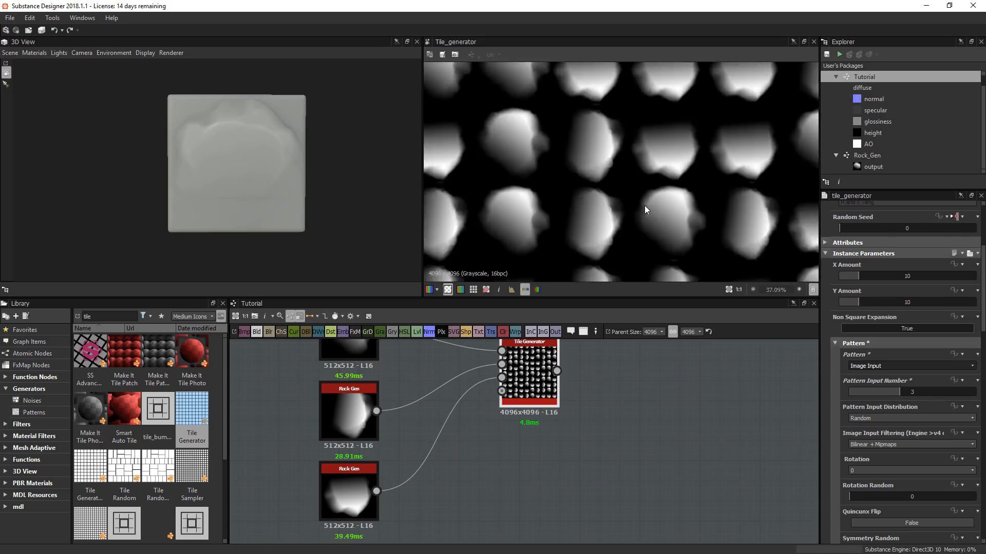
scroll(642, 172, up, 1)
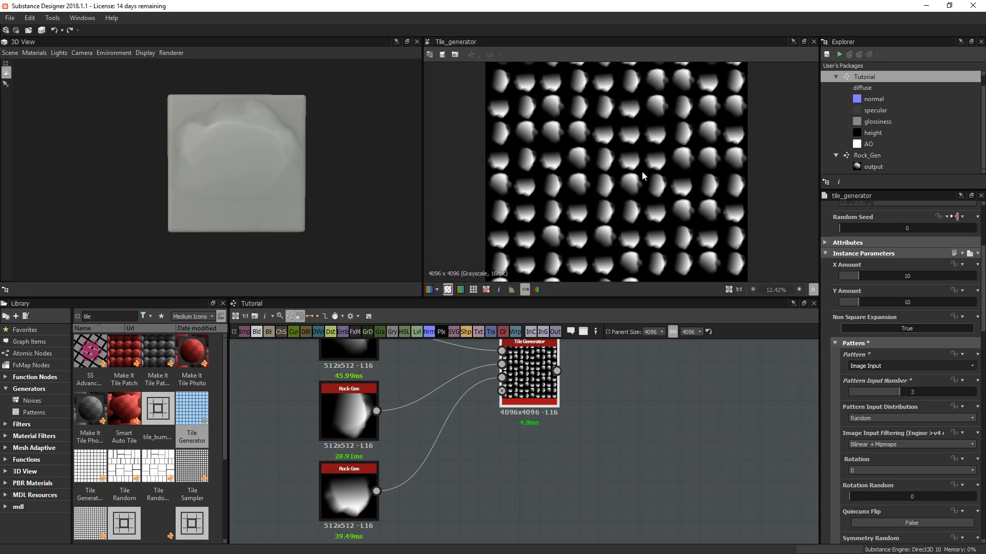
drag(546, 365, 574, 403)
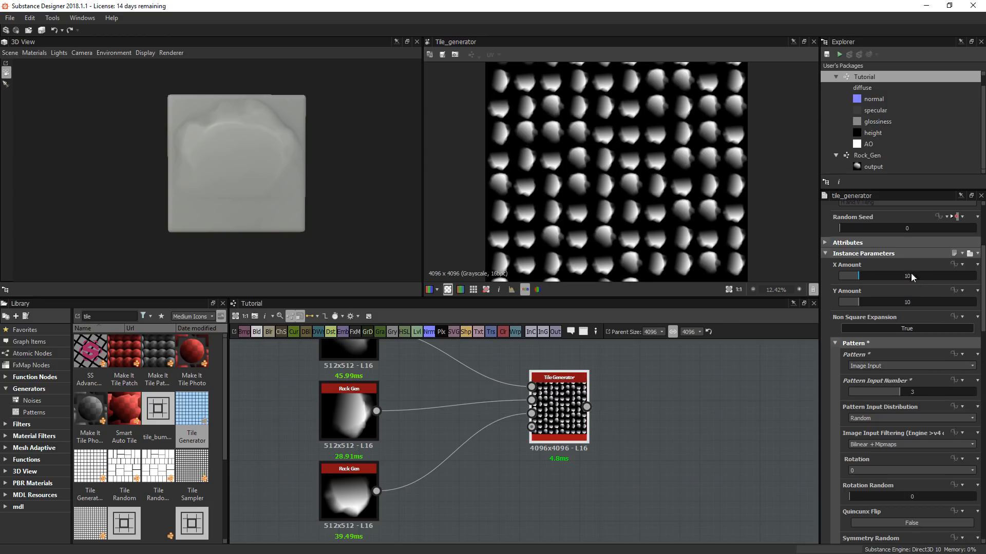
scroll(724, 171, down, 1)
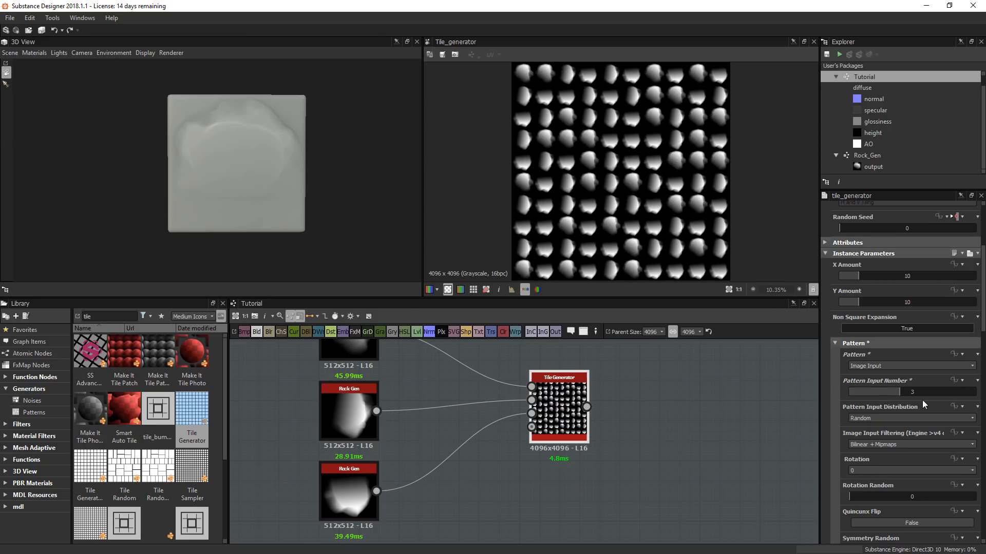
- Raise the Tile Generator's Scale to 1.74 and check the pattern in the 2D view
drag(984, 299, 978, 386)
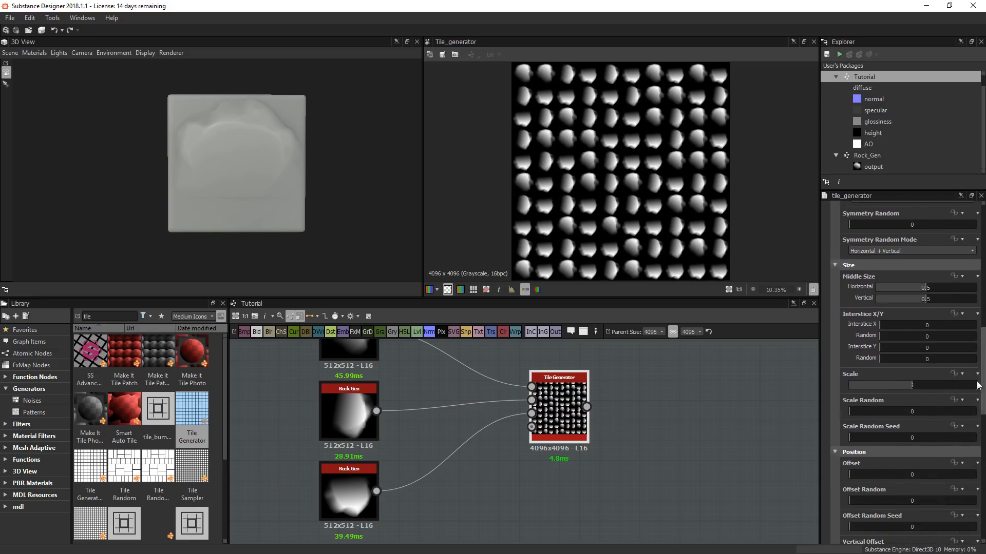
drag(911, 386, 959, 384)
scroll(601, 144, up, 3)
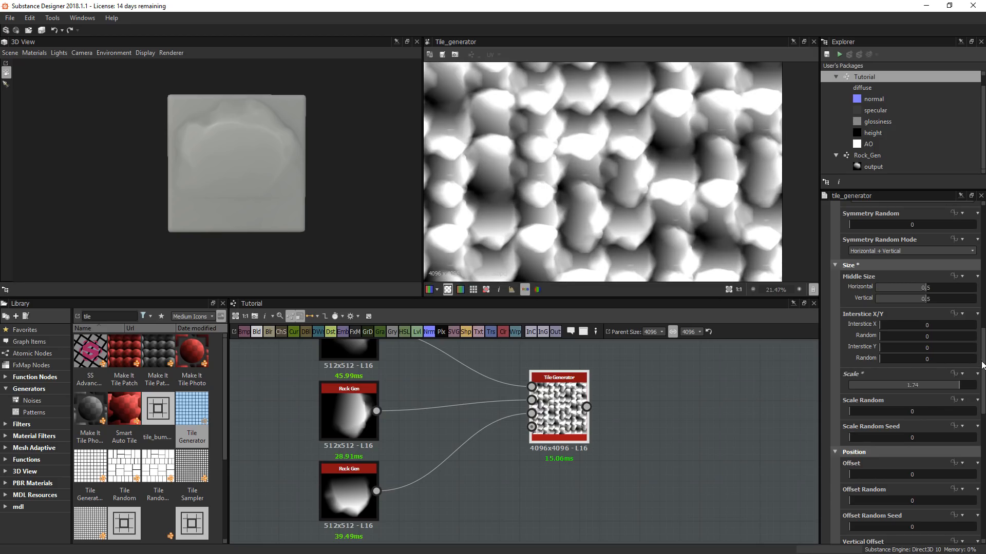
- Try the Add Sub blending mode on the Tile Generator, settle on Max, and check the overlapping rocks
drag(982, 365, 982, 495)
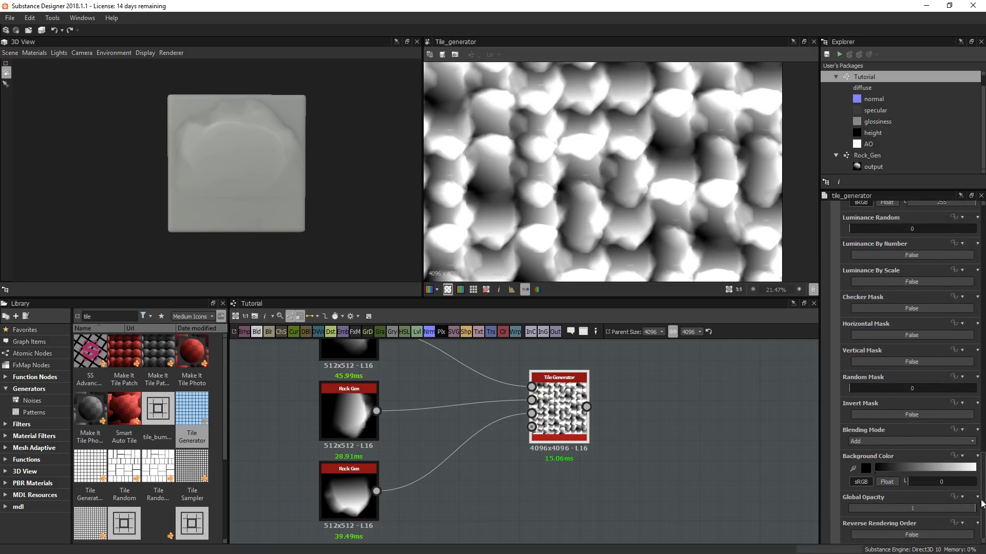
click(853, 442)
click(861, 462)
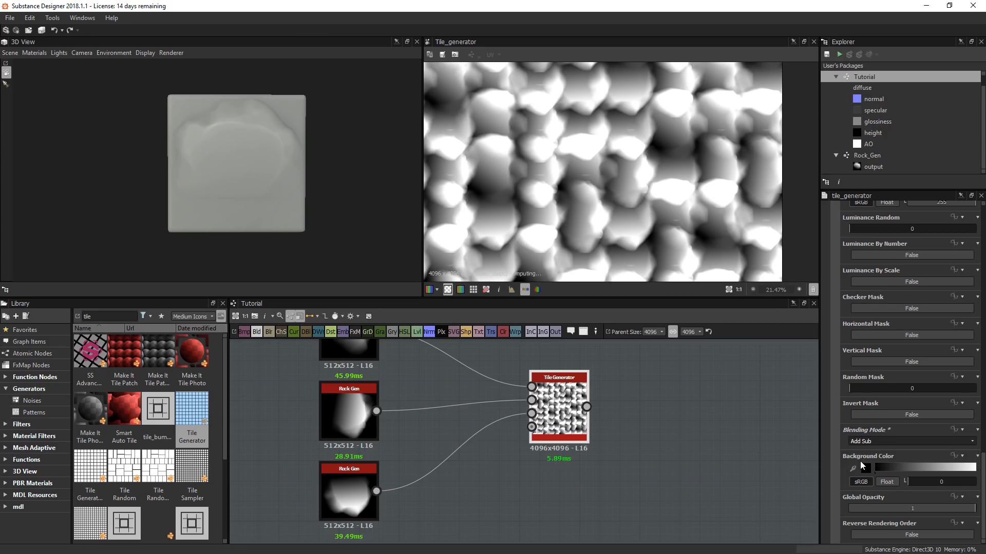
click(869, 442)
click(865, 457)
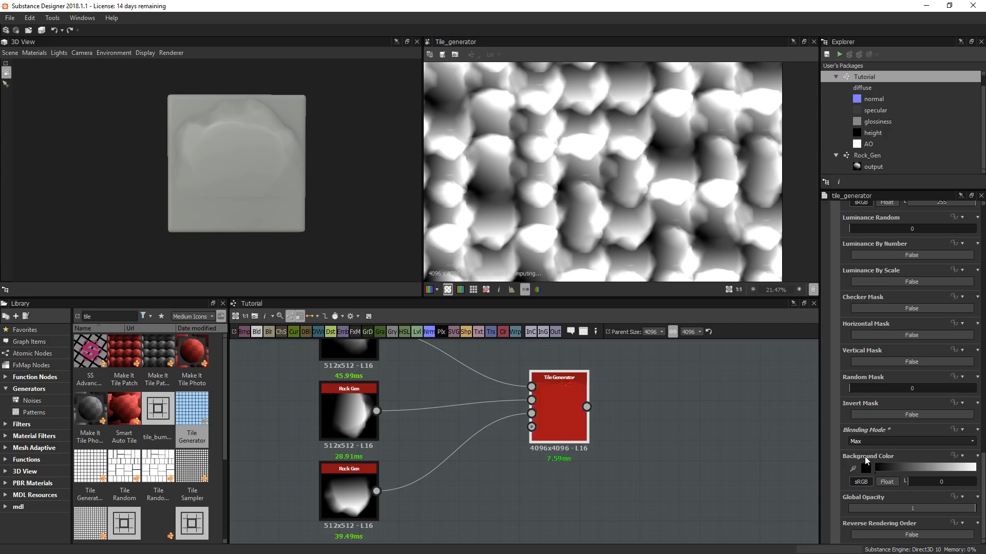
scroll(549, 143, up, 3)
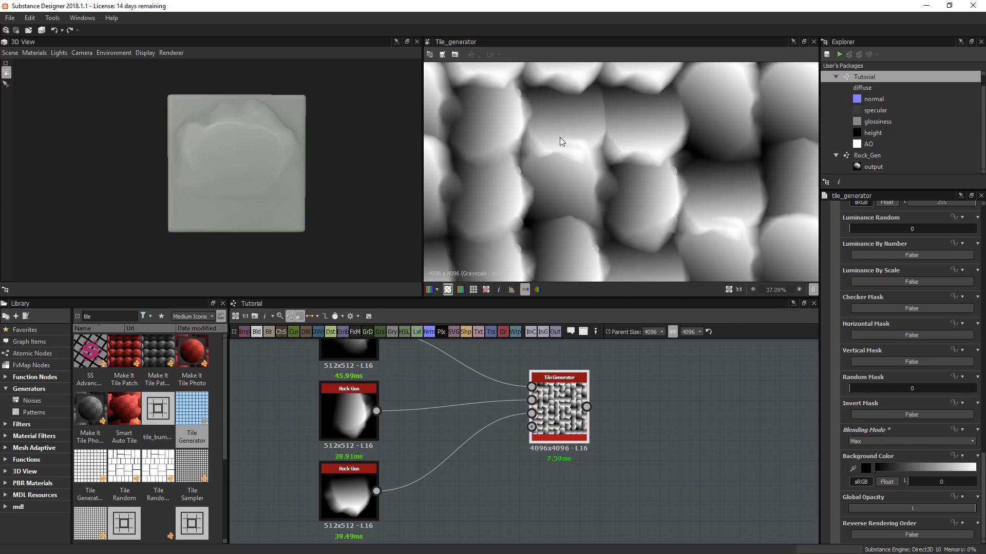
scroll(580, 205, down, 8)
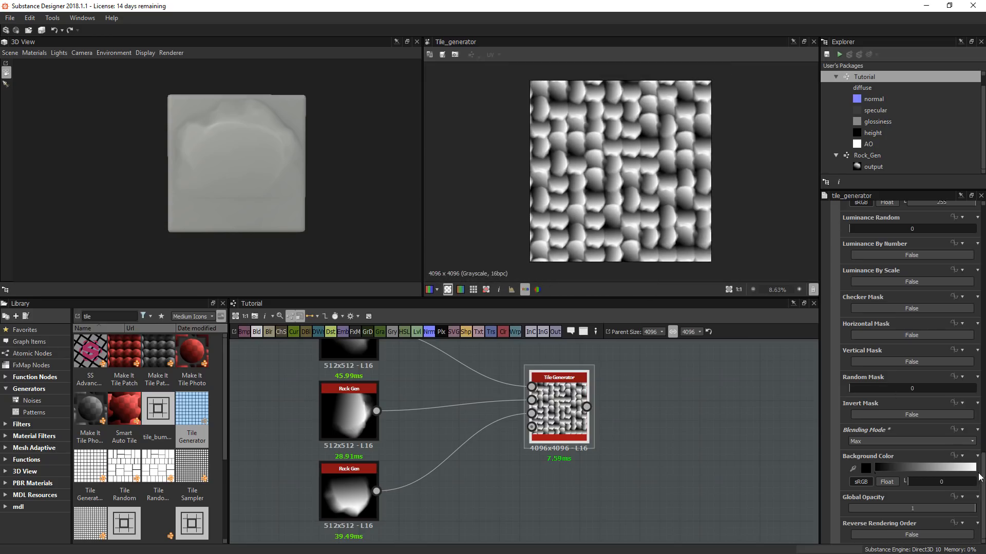
- Set the Tile Generator's Scale to 5 and check the overlapping rocks in the 2D view
drag(982, 473, 979, 372)
double_click(942, 348)
text(5)
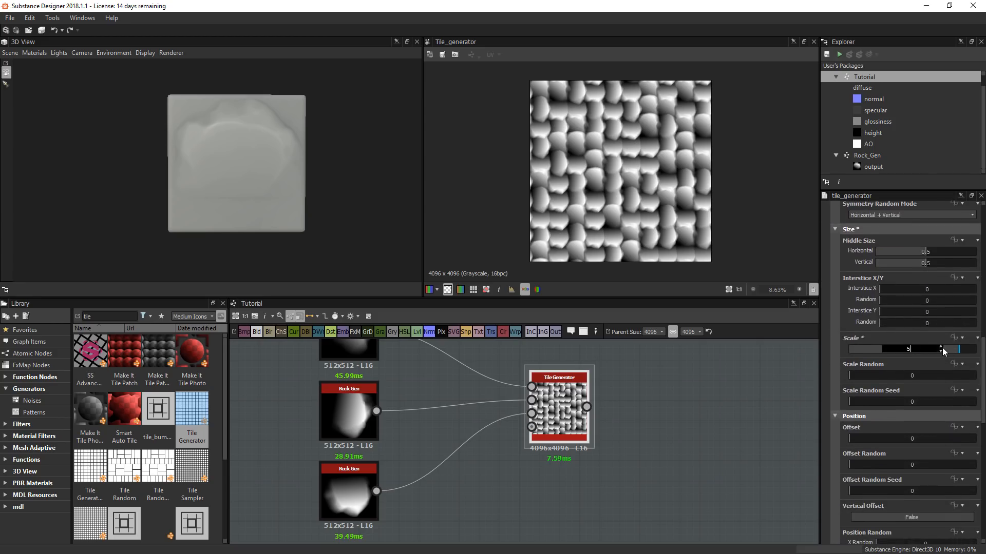
key(Return)
scroll(629, 165, up, 4)
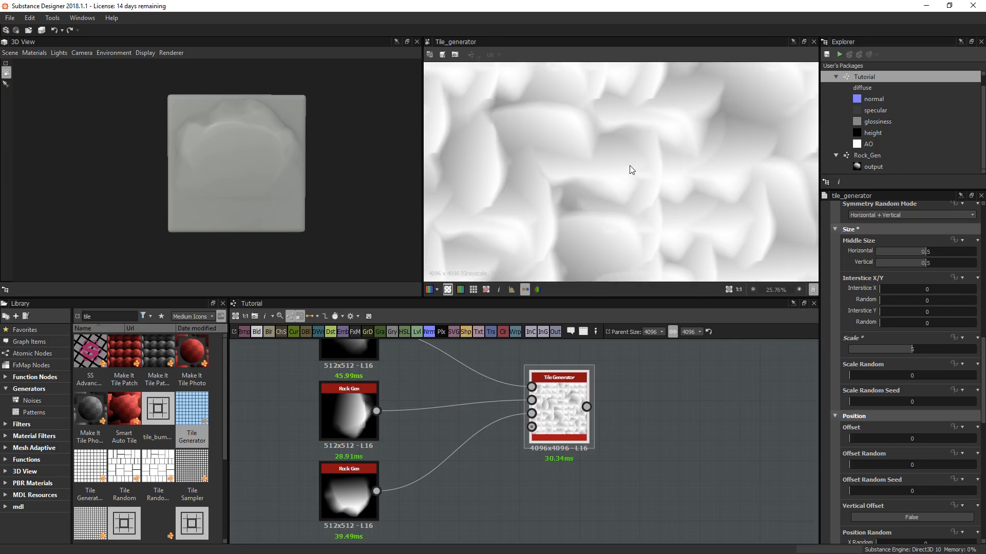
scroll(518, 148, down, 3)
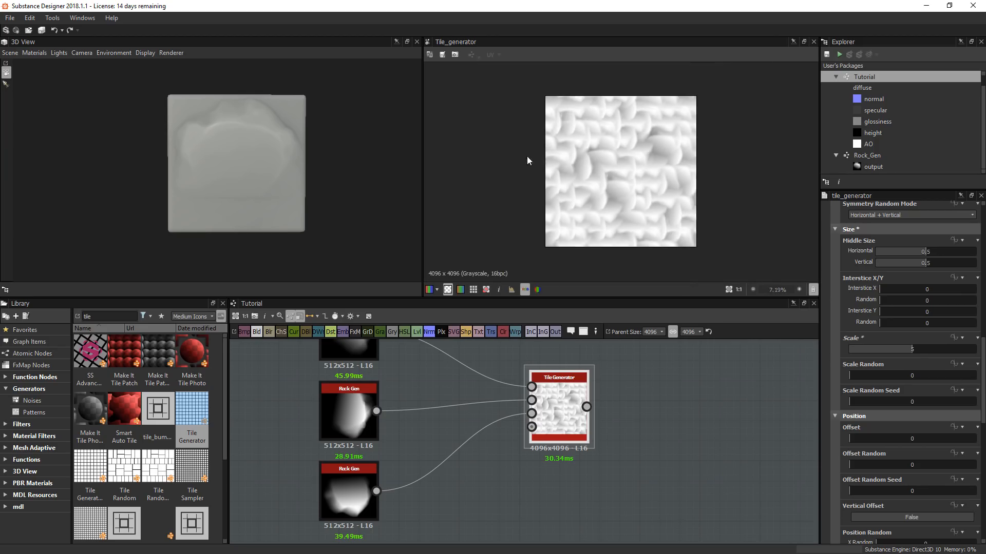
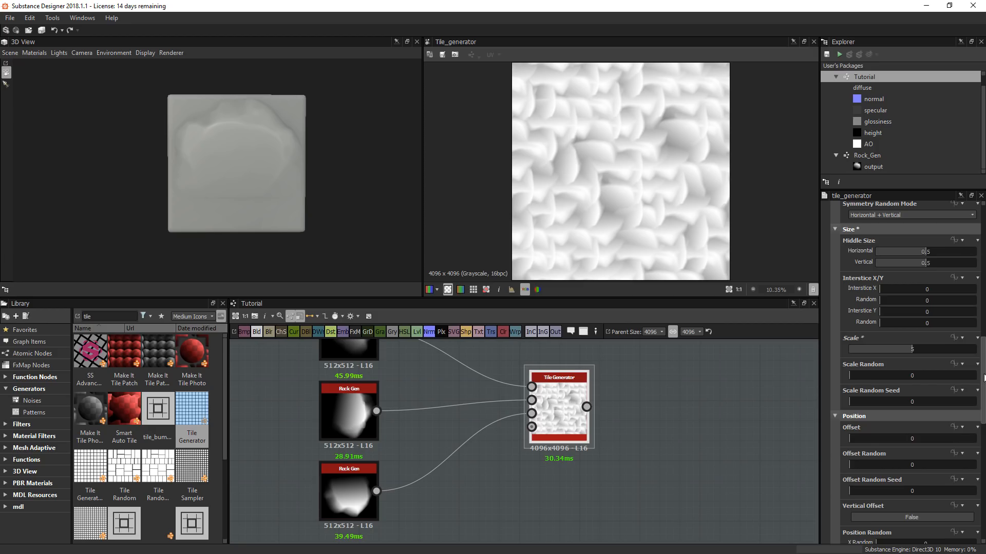
- Set the Tile Generator's Rotation Random to its maximum of 1
scroll(983, 411, down, 3)
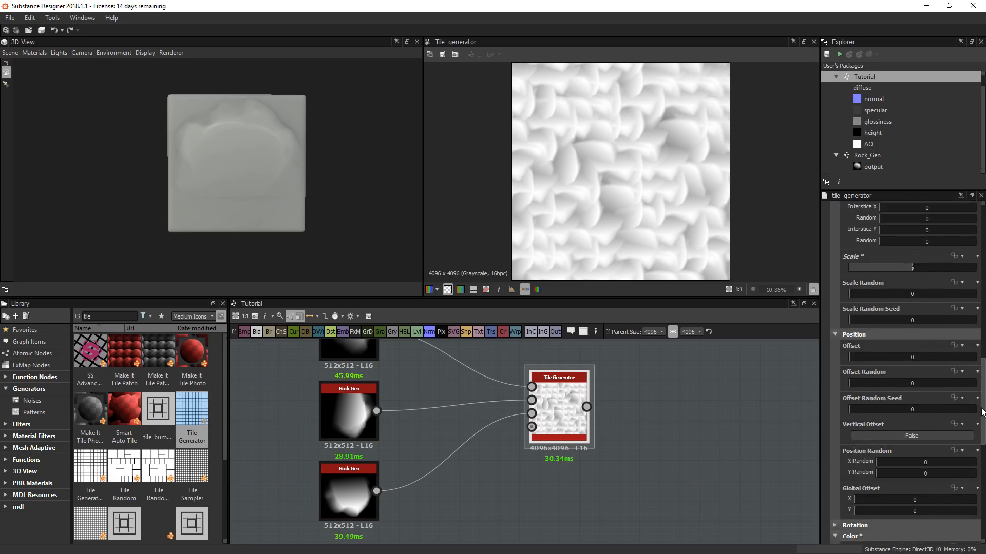
scroll(982, 412, up, 10)
scroll(983, 412, up, 2)
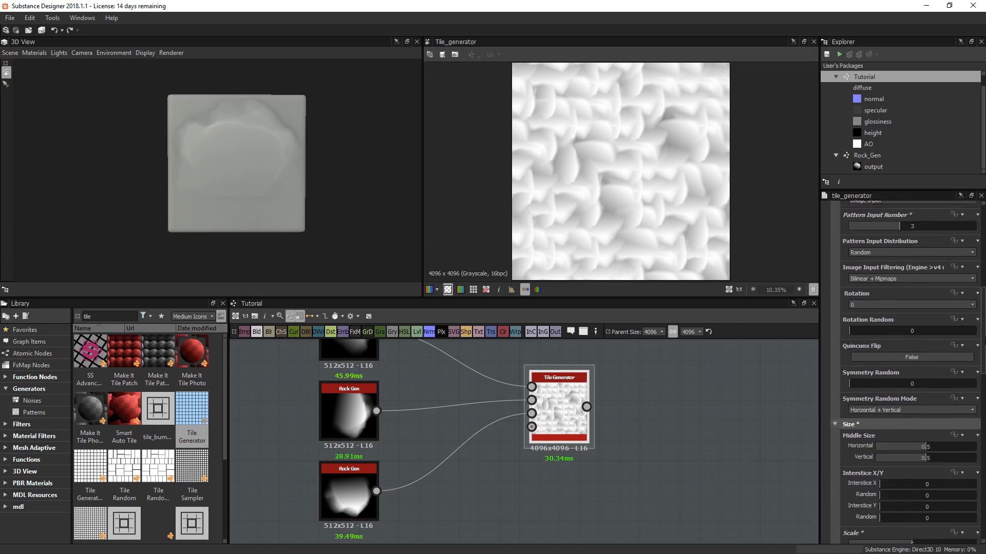
scroll(909, 370, up, 1)
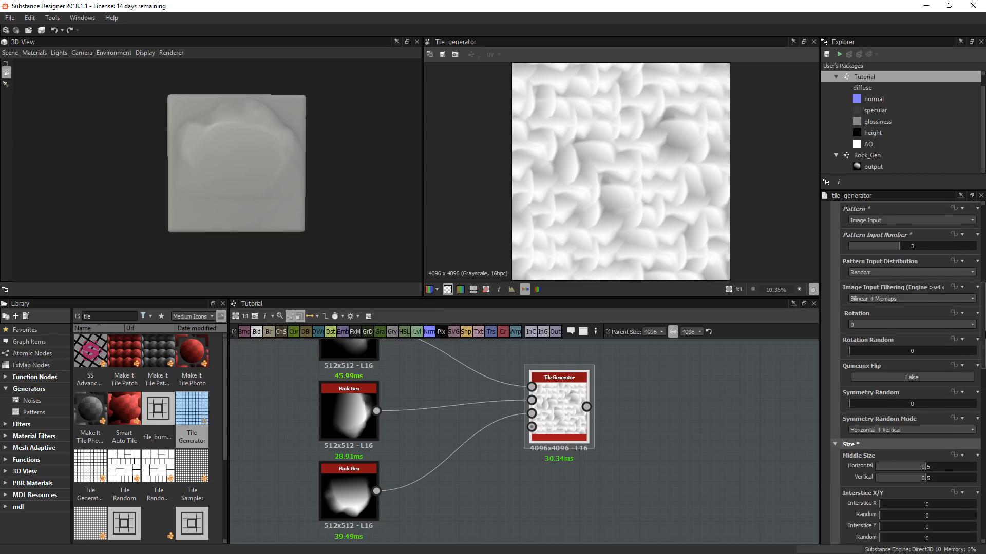
drag(856, 361, 975, 363)
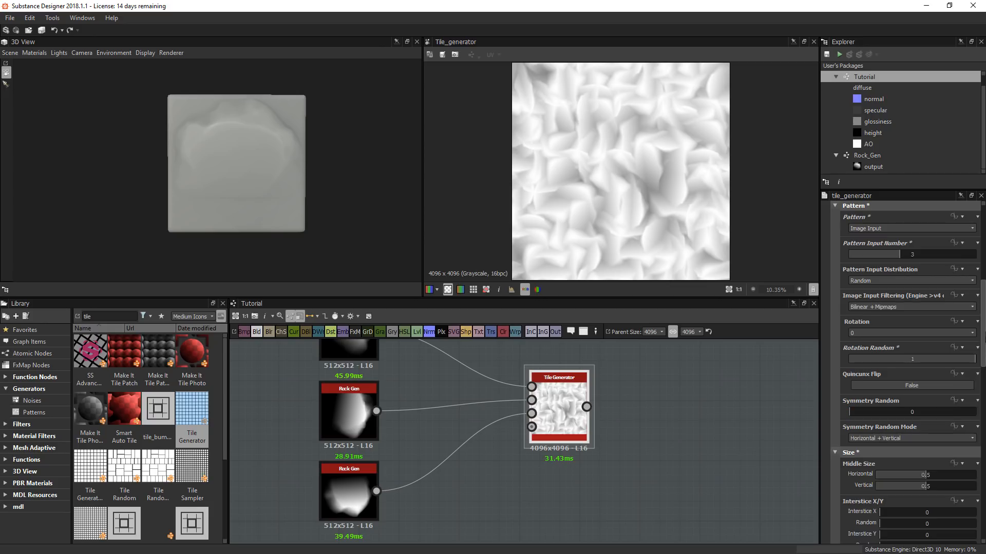
- Set both the X Amount and Y Amount of the Tile Generator to 30
drag(983, 322, 983, 259)
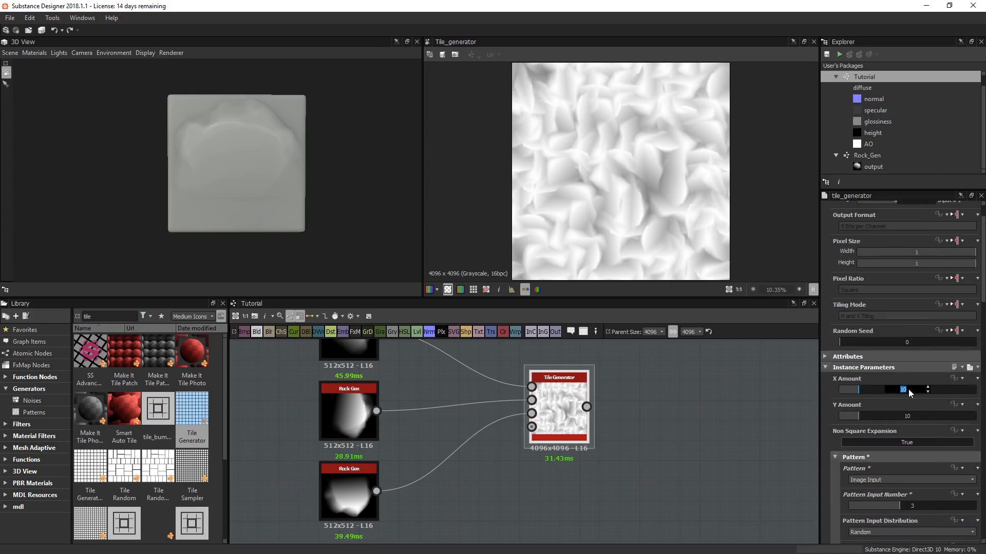
text(30)
key(Tab)
text(30)
key(Return)
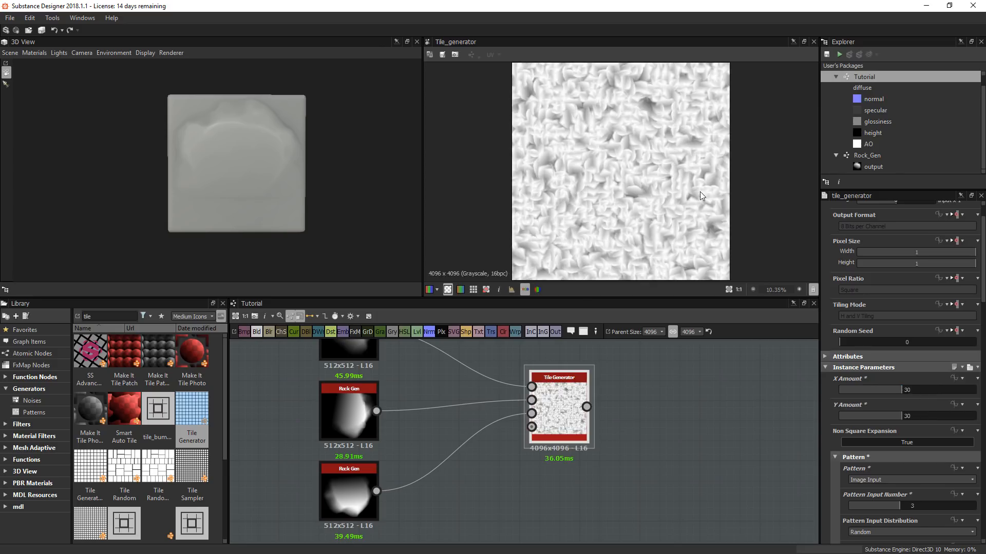
scroll(701, 192, up, 2)
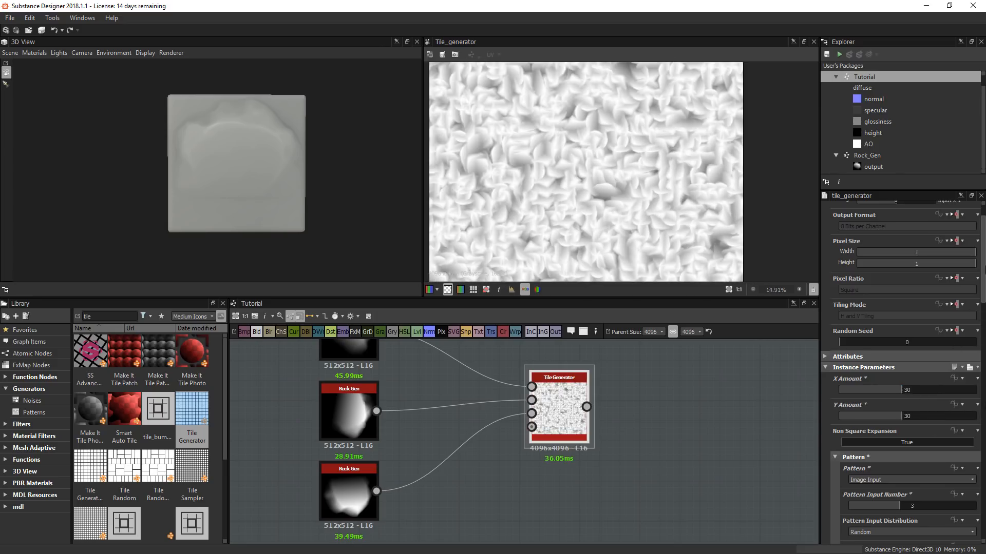
- Set the Tile Generator's Scale to 9.27, Scale Random to 0.91 and Scale Random Seed to about 550
drag(984, 266, 984, 396)
drag(851, 357, 958, 363)
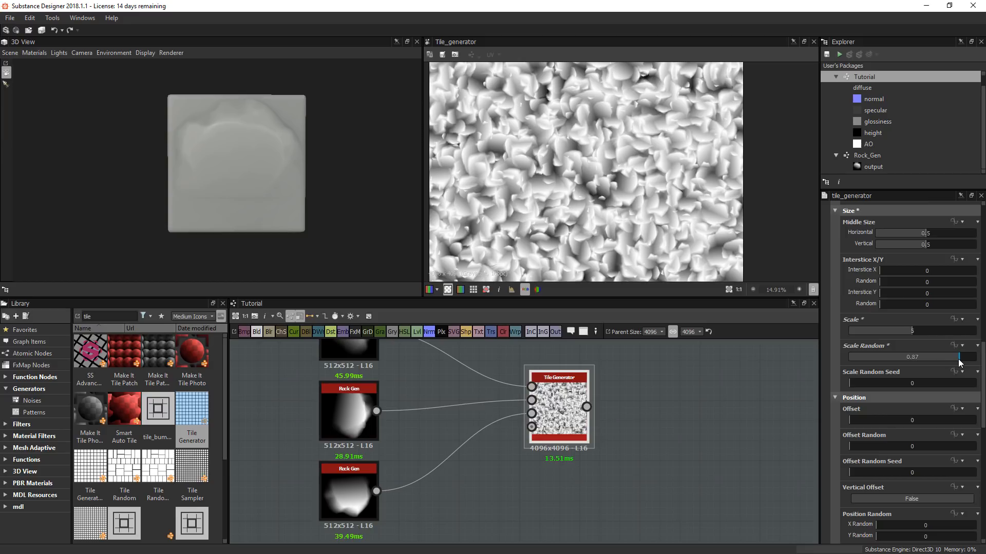
drag(914, 332, 965, 360)
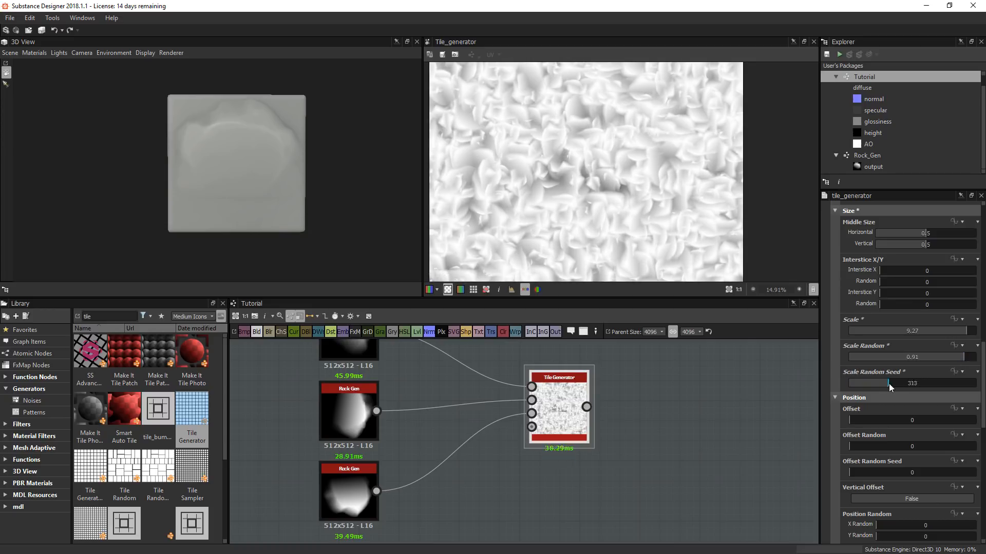
drag(889, 383, 919, 381)
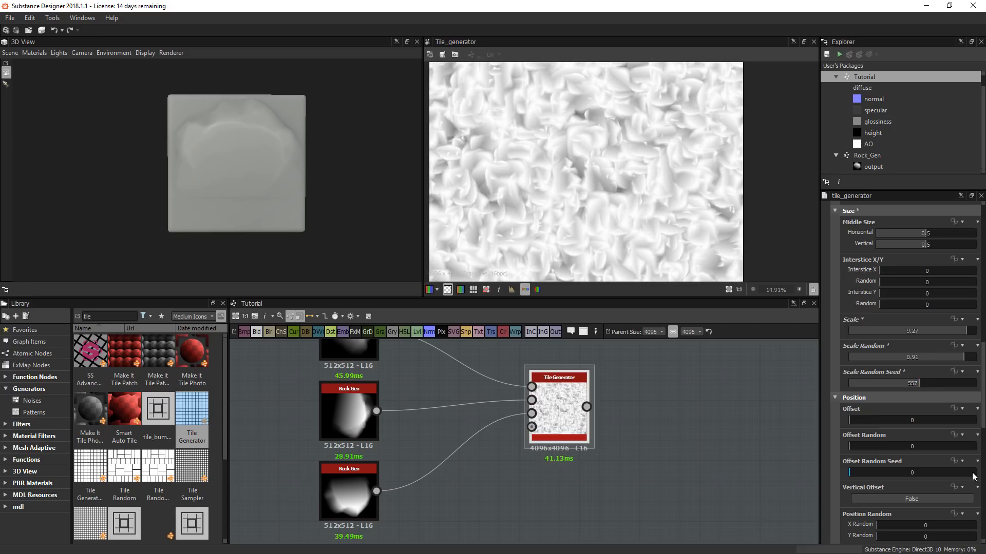
- Set the Tile Generator's Offset to 0.46 and Offset Random to 0.39
scroll(904, 436, down, 2)
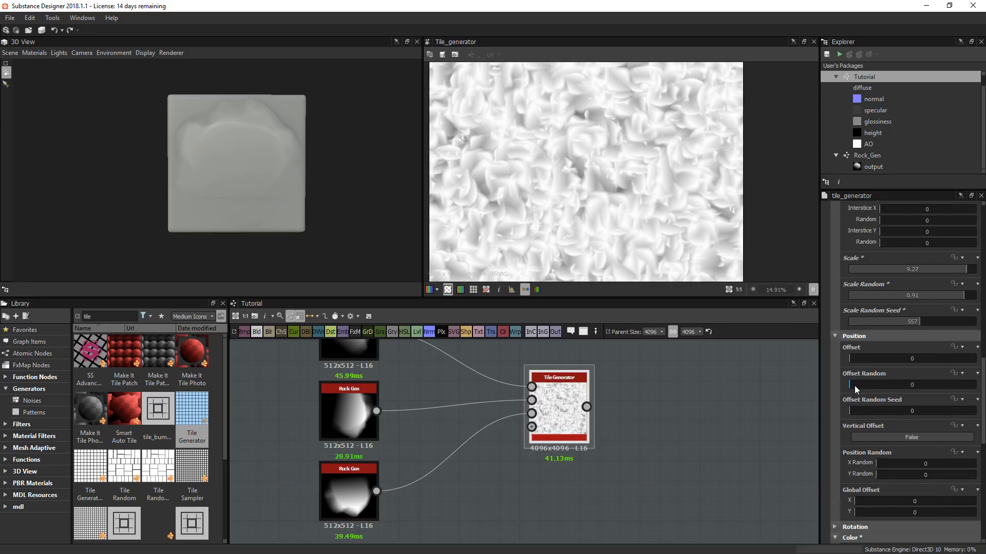
mouse_move(880, 389)
mouse_down()
mouse_move(958, 389)
mouse_move(899, 387)
mouse_up()
drag(855, 359, 907, 363)
- Connect the Tile Generator's output to the distant green node that feeds the material outputs and inspect the displaced surface in 3D
scroll(632, 420, down, 5)
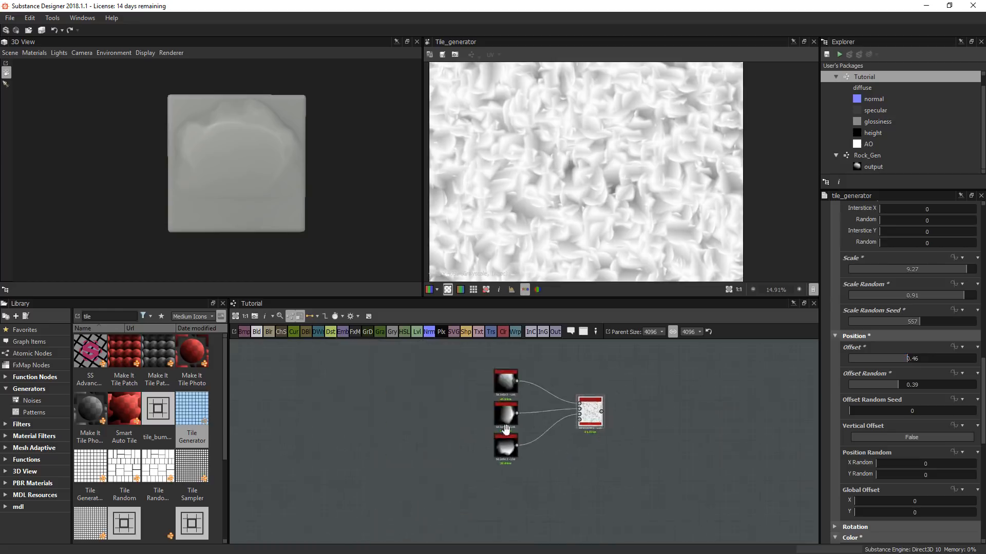
middle_drag(611, 416, 496, 440)
scroll(585, 425, down, 3)
middle_drag(585, 425, 513, 391)
scroll(456, 416, up, 1)
scroll(458, 416, up, 1)
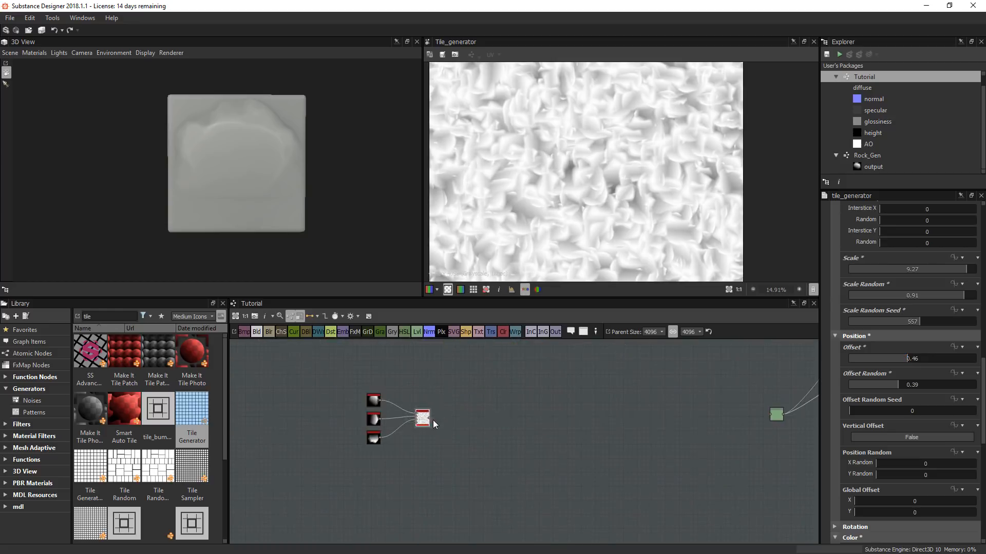
drag(692, 430, 772, 416)
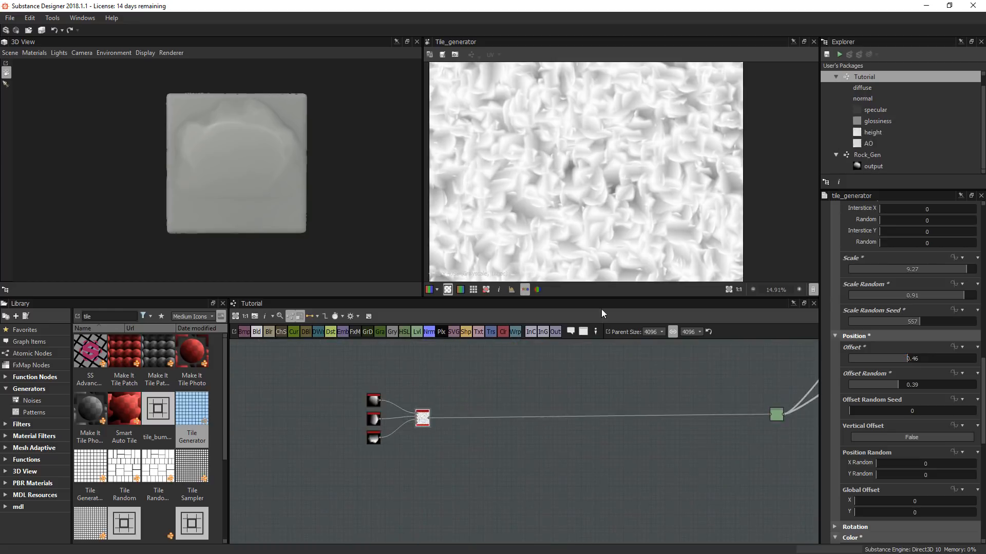
scroll(285, 192, up, 5)
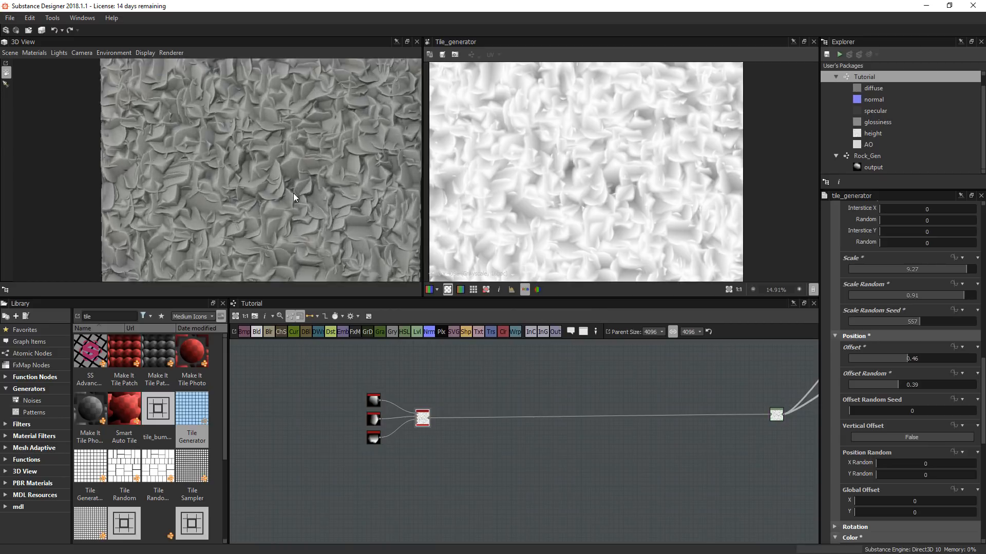
drag(306, 196, 251, 168)
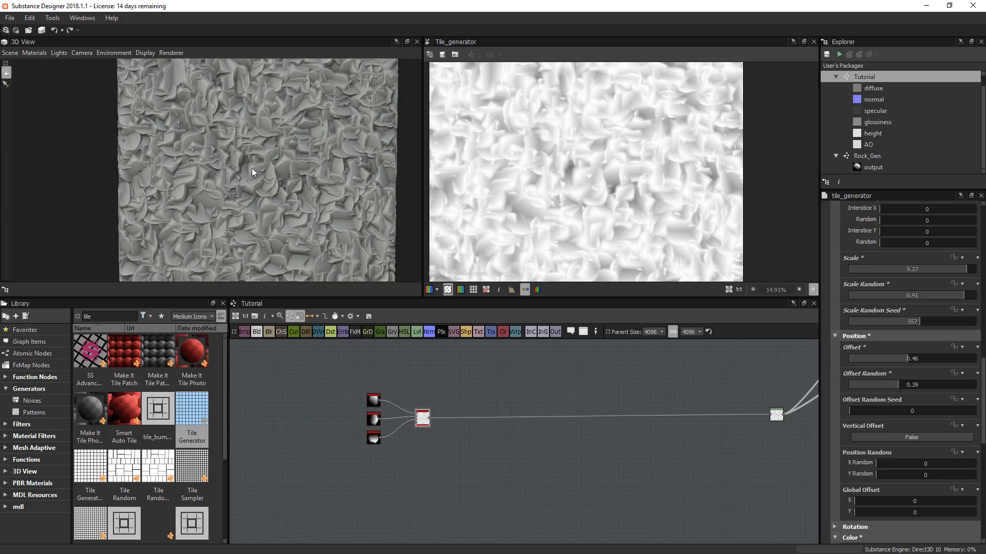
scroll(249, 233, up, 2)
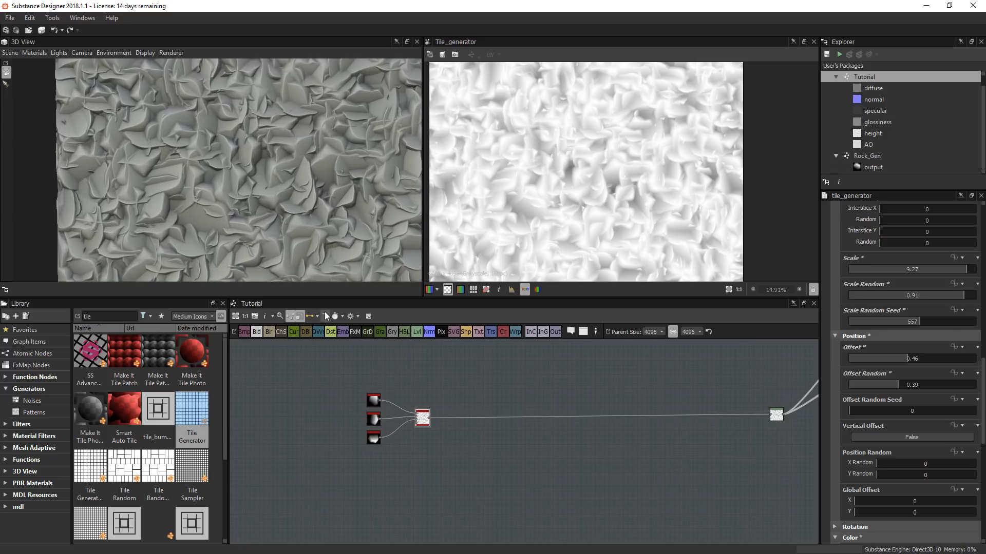
scroll(433, 414, up, 3)
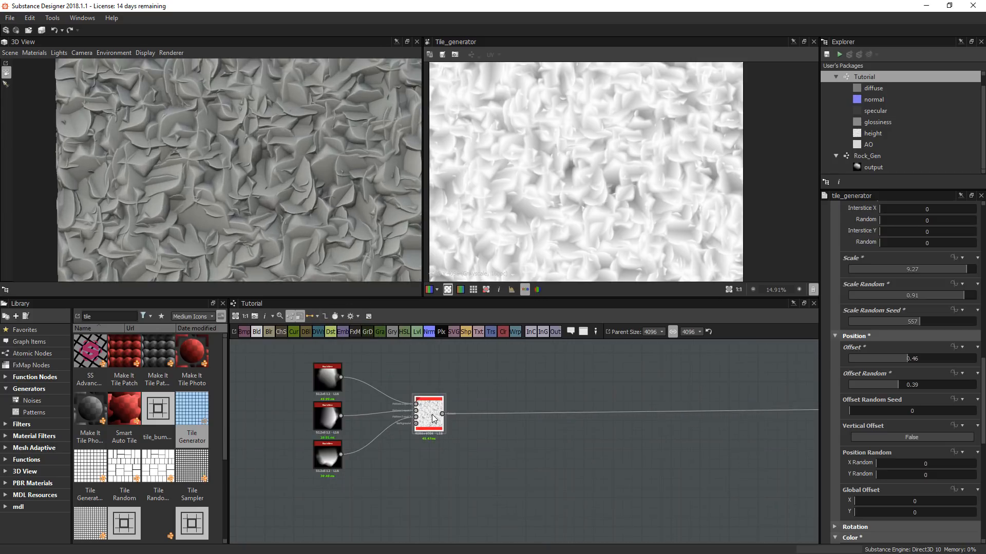
scroll(319, 167, up, 3)
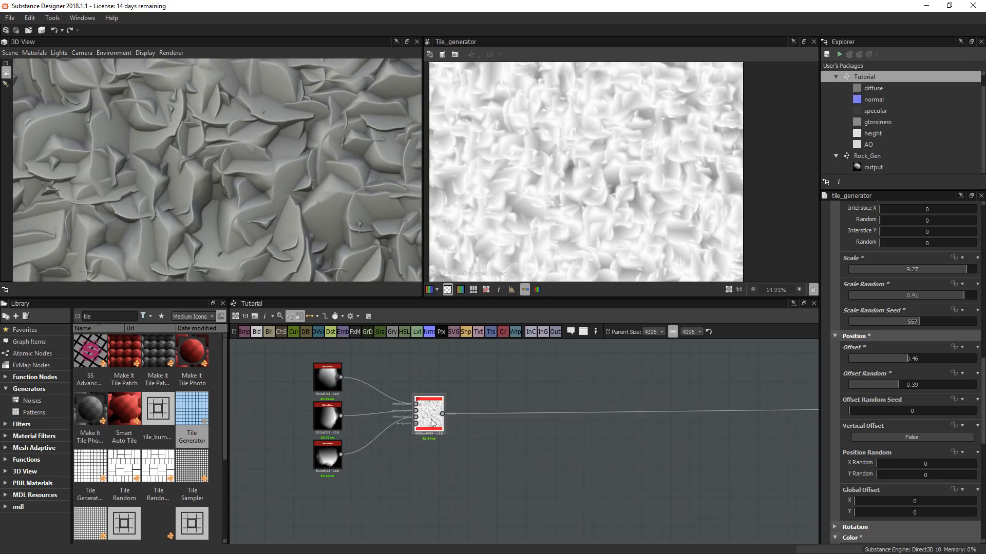
- Set the Tile Generator's Luminance Random to 1 and check the displaced surface in 3D
drag(975, 415, 977, 447)
scroll(977, 447, down, 2)
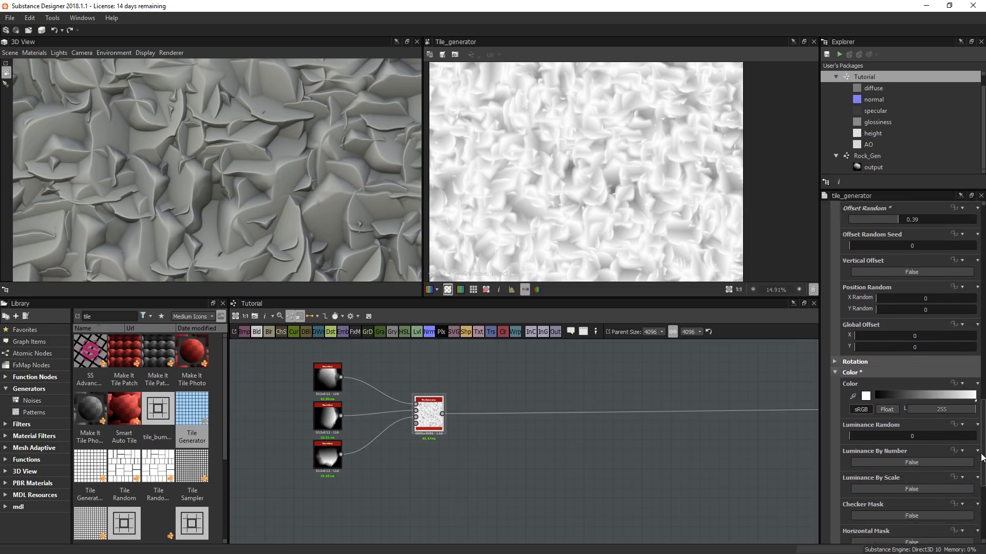
scroll(879, 368, down, 7)
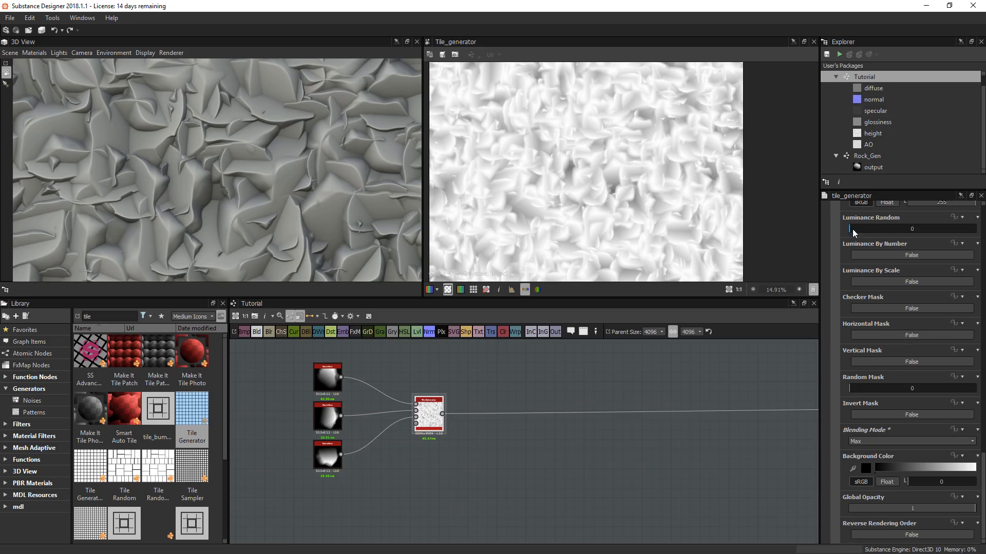
drag(853, 229, 975, 230)
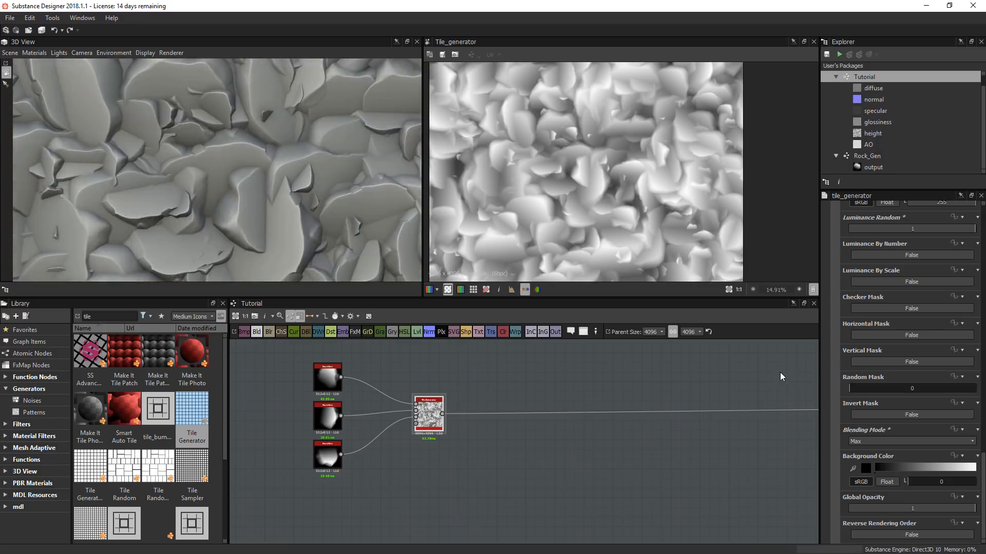
scroll(300, 216, down, 5)
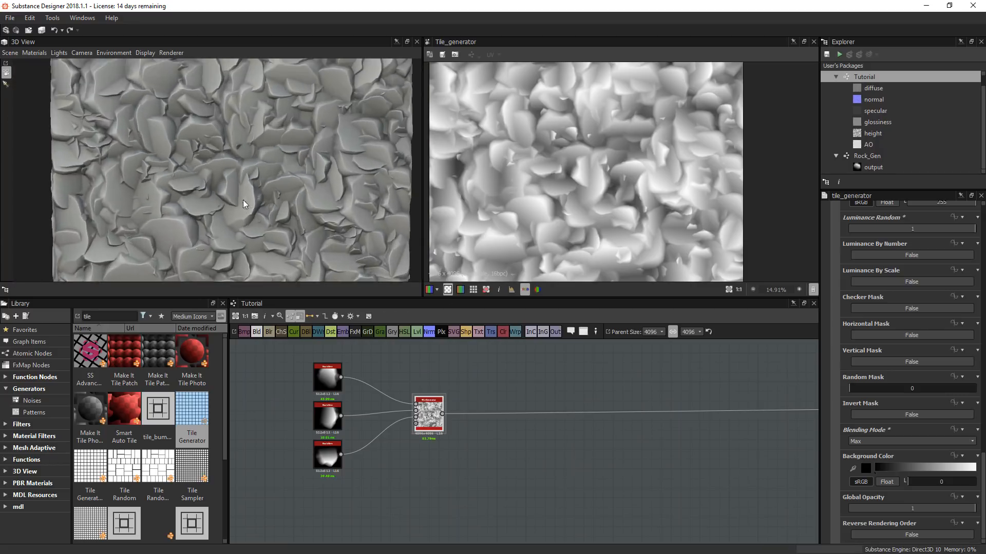
- Add an Invert Grayscale node after the Tile Generator and connect its output to the distant green node feeding the material outputs
key(space)
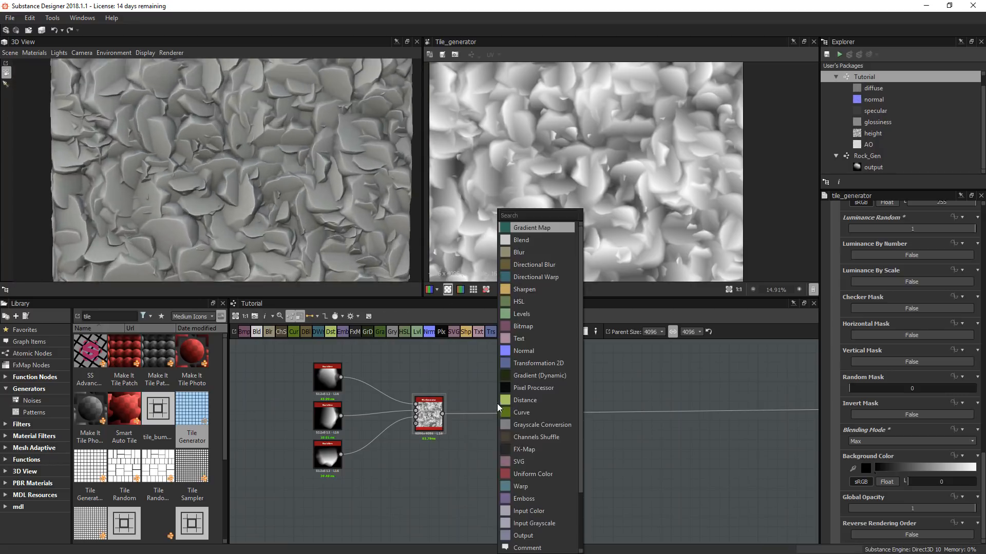
text(invert)
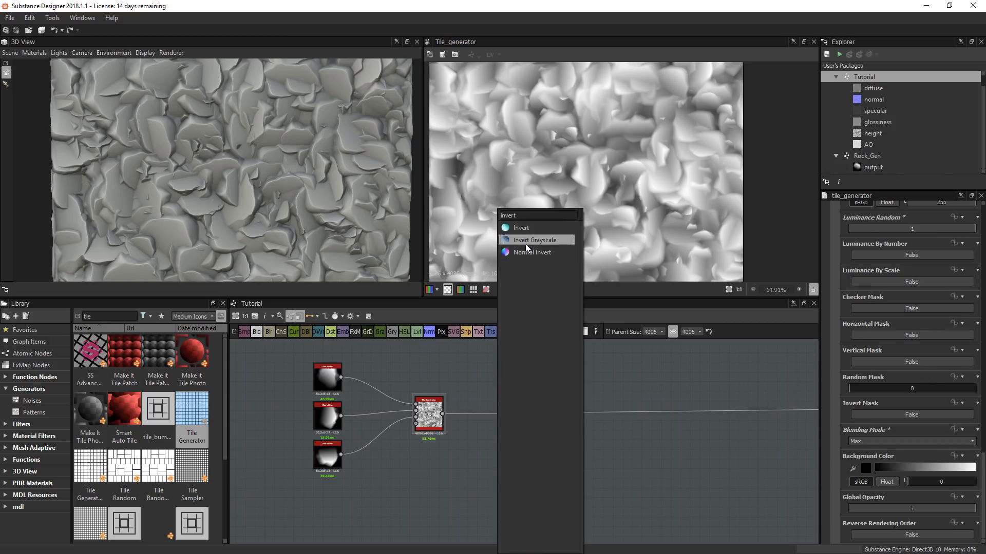
click(526, 241)
middle_drag(574, 450, 383, 480)
scroll(312, 479, down, 2)
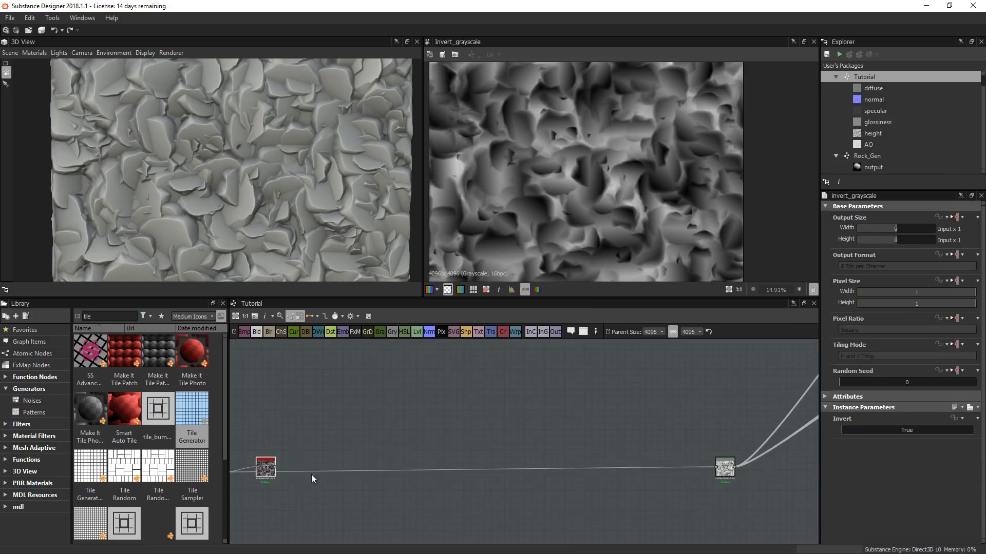
drag(277, 467, 717, 469)
- Examine the inverted rock displacement in 3D up close, from a distance and on different sides of the cube
middle_drag(445, 484, 675, 460)
scroll(458, 437, up, 1)
scroll(458, 435, up, 2)
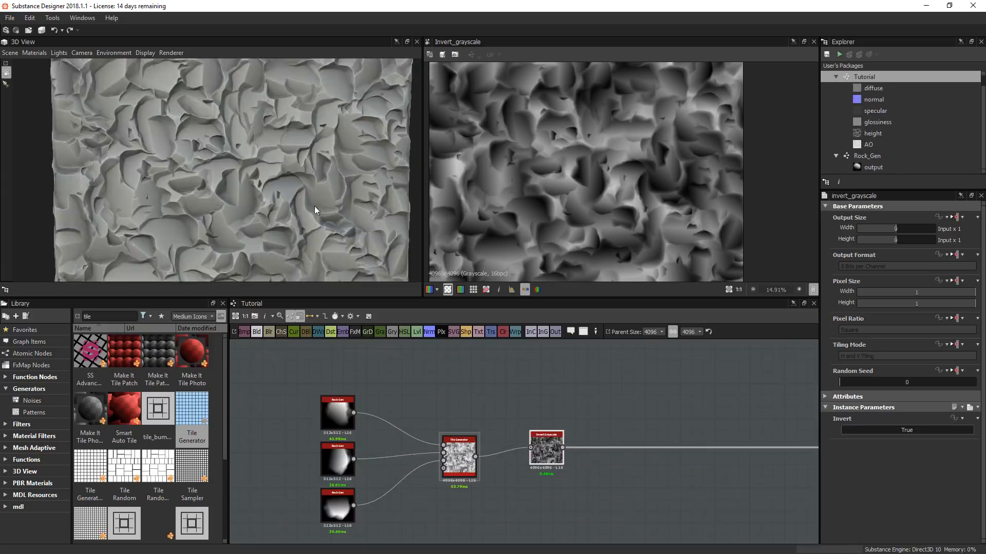
scroll(254, 200, up, 3)
scroll(321, 205, down, 3)
drag(321, 205, 267, 197)
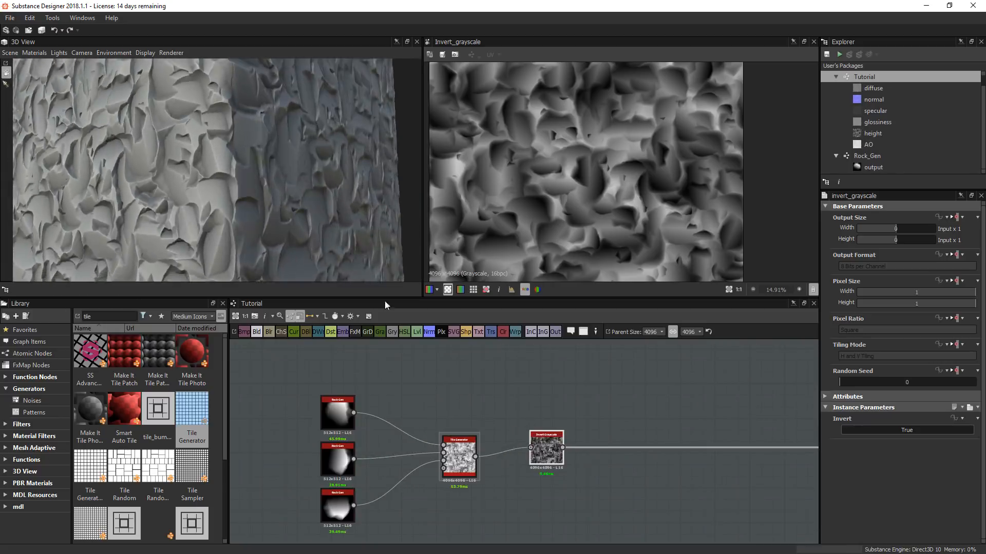
mouse_move(380, 277)
mouse_down()
mouse_move(298, 210)
mouse_move(257, 213)
mouse_move(300, 200)
mouse_move(202, 178)
mouse_move(239, 171)
mouse_move(318, 183)
mouse_move(347, 141)
mouse_move(306, 214)
mouse_move(208, 224)
mouse_move(252, 221)
mouse_move(276, 237)
mouse_move(320, 233)
mouse_up()
scroll(310, 205, down, 3)
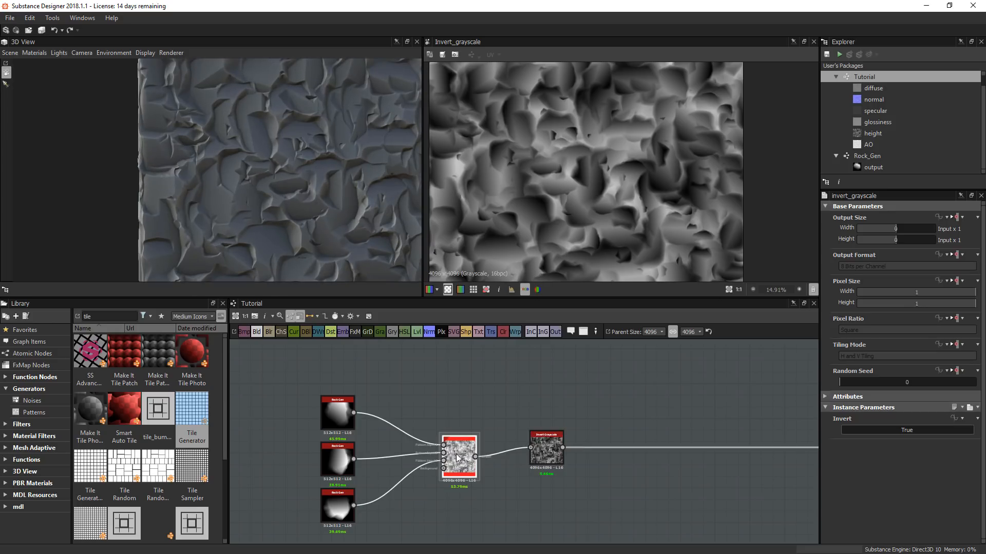
- Set both the X Amount and Y Amount of the Tile Generator to 40 and inspect the denser surface in 3D
drag(464, 458, 453, 452)
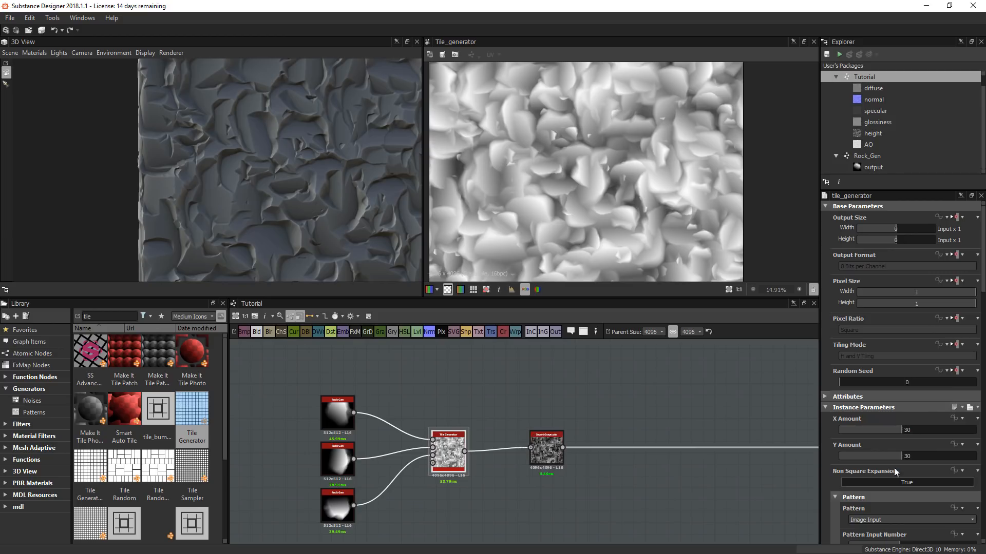
double_click(927, 430)
text(40)
key(Return)
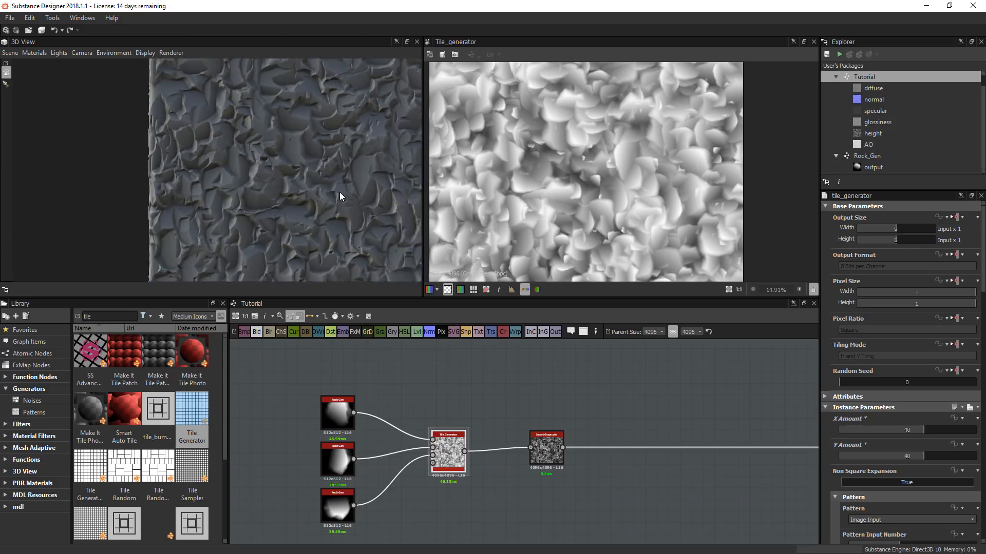
right_drag(340, 192, 341, 220)
middle_drag(341, 220, 310, 215)
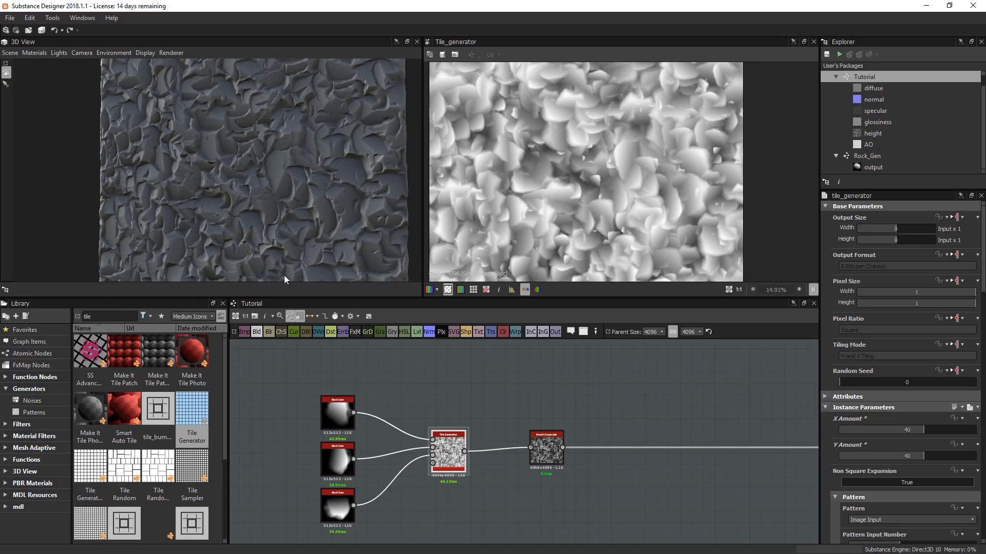
right_drag(285, 277, 252, 186)
- Set the Tile Generator's Rotation Random to 0.71 and inspect the cube in 3D
drag(546, 440, 604, 440)
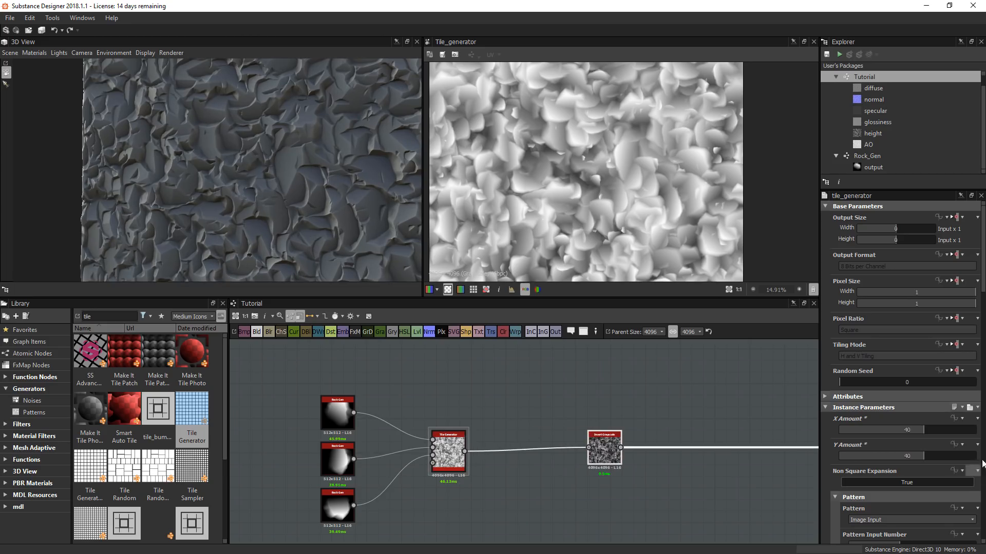
drag(985, 275, 977, 476)
click(845, 334)
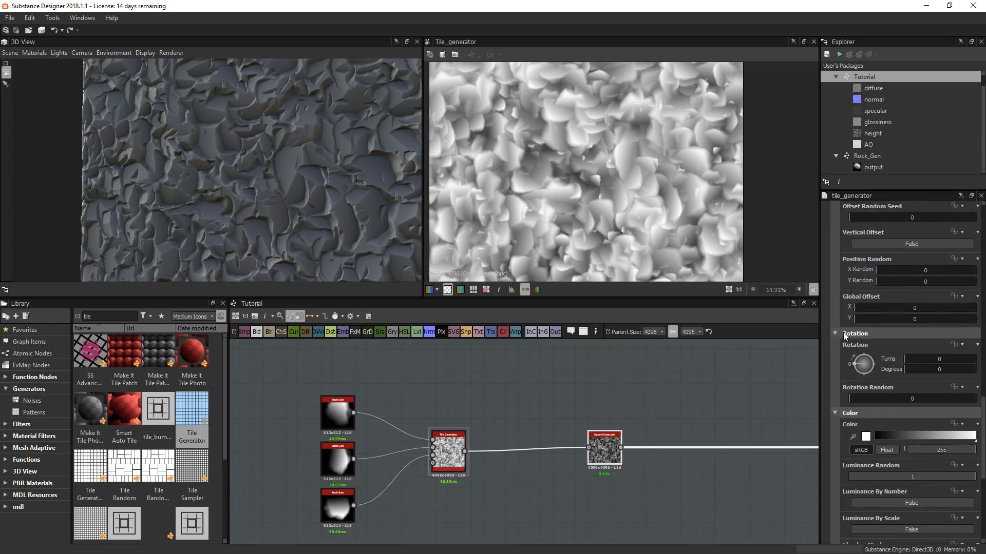
drag(903, 403, 938, 403)
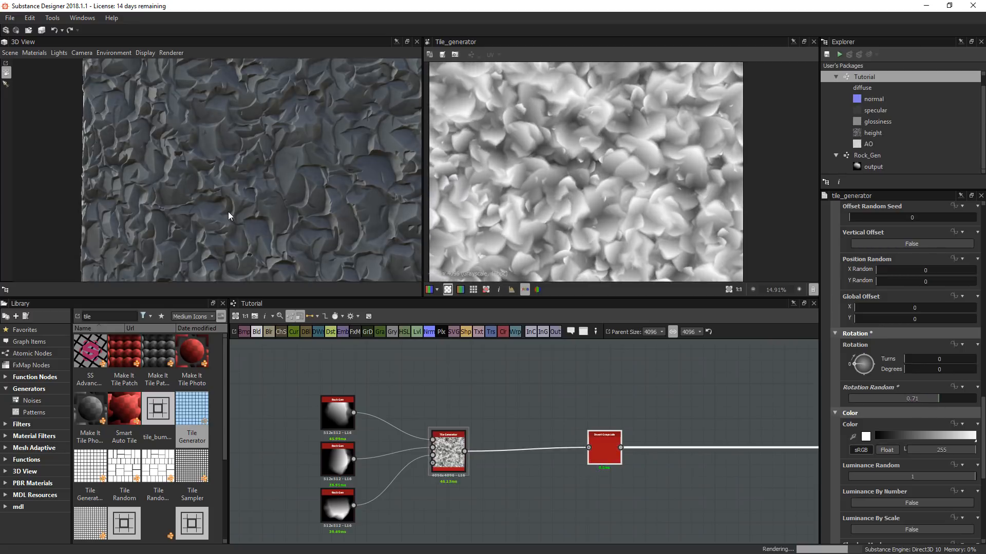
drag(243, 220, 290, 229)
drag(379, 214, 299, 224)
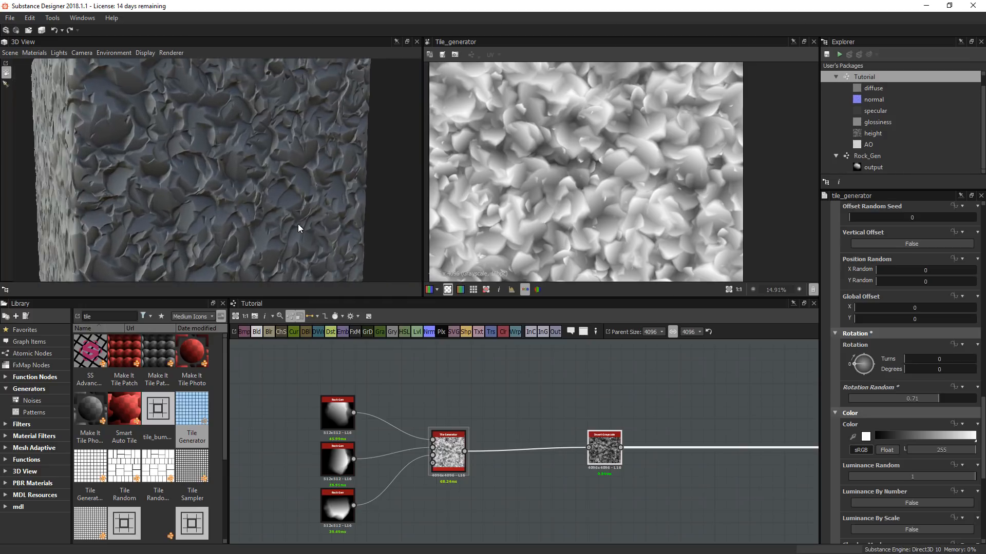
scroll(298, 224, down, 3)
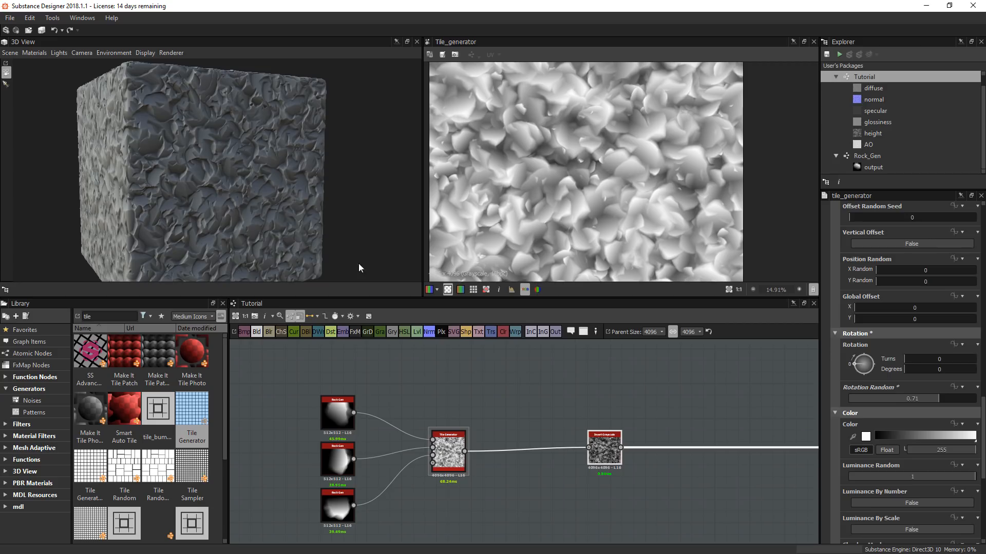
- Insert a Levels node after Invert Grayscale, lower its input white point to just past the histogram peak, and inspect the flattened surface
double_click(611, 457)
drag(612, 459, 534, 465)
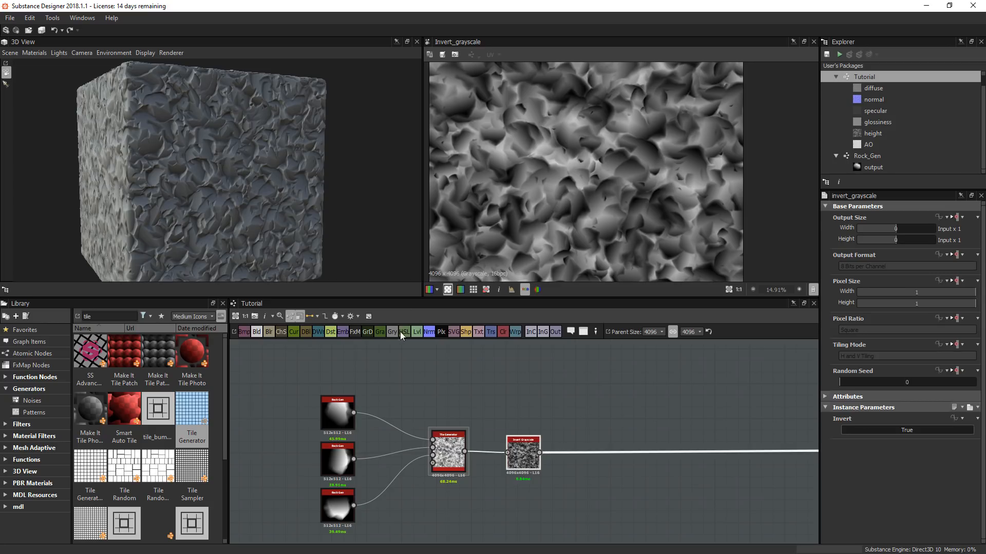
click(416, 332)
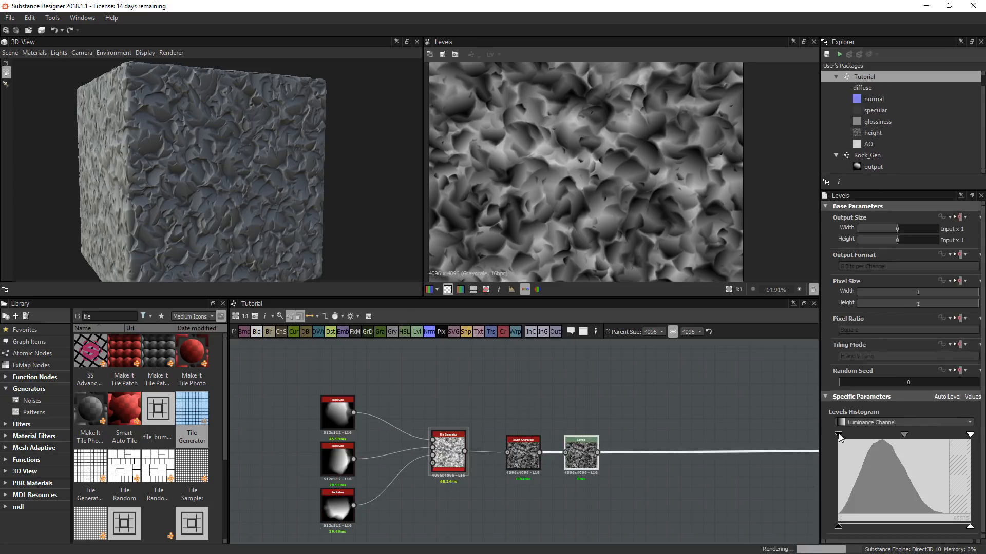
drag(838, 434, 800, 440)
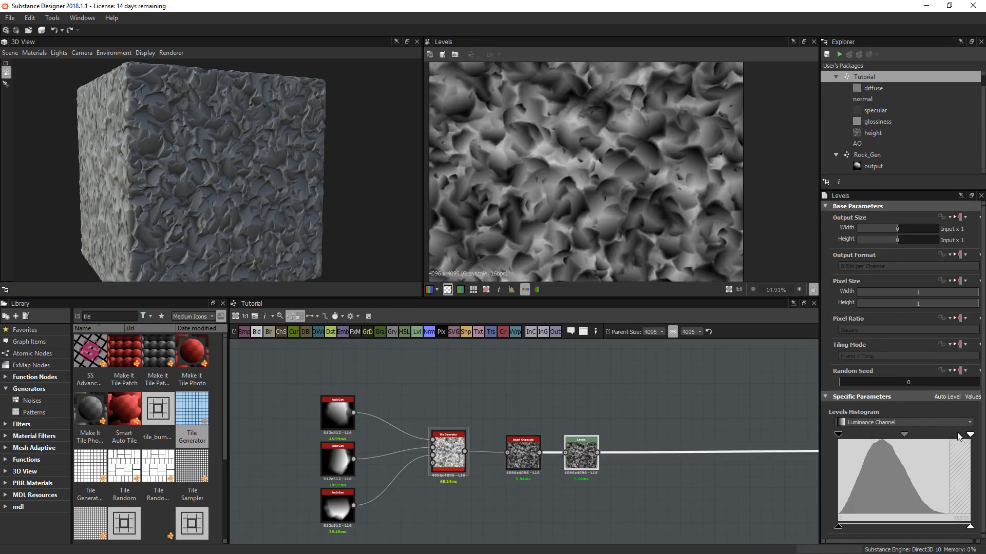
drag(969, 435, 888, 435)
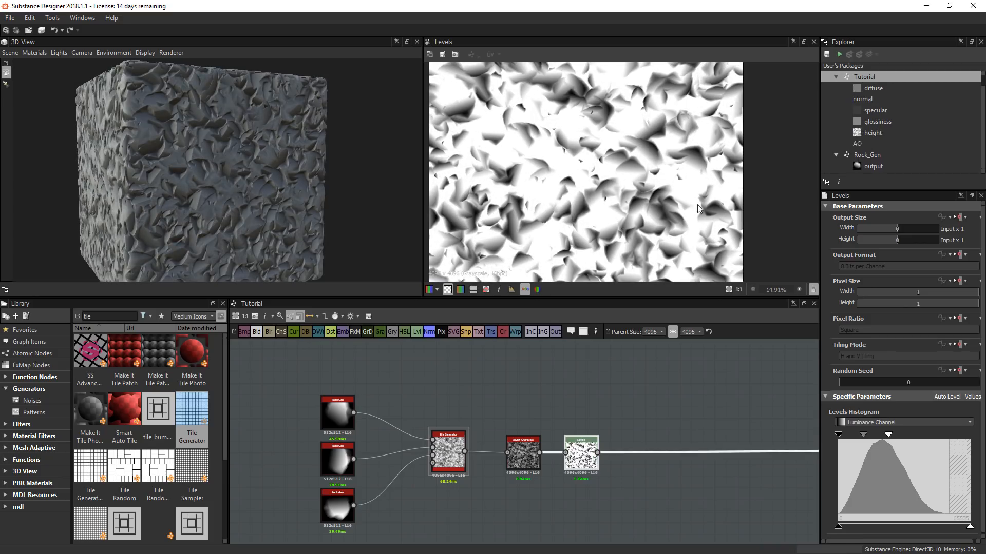
scroll(261, 158, up, 6)
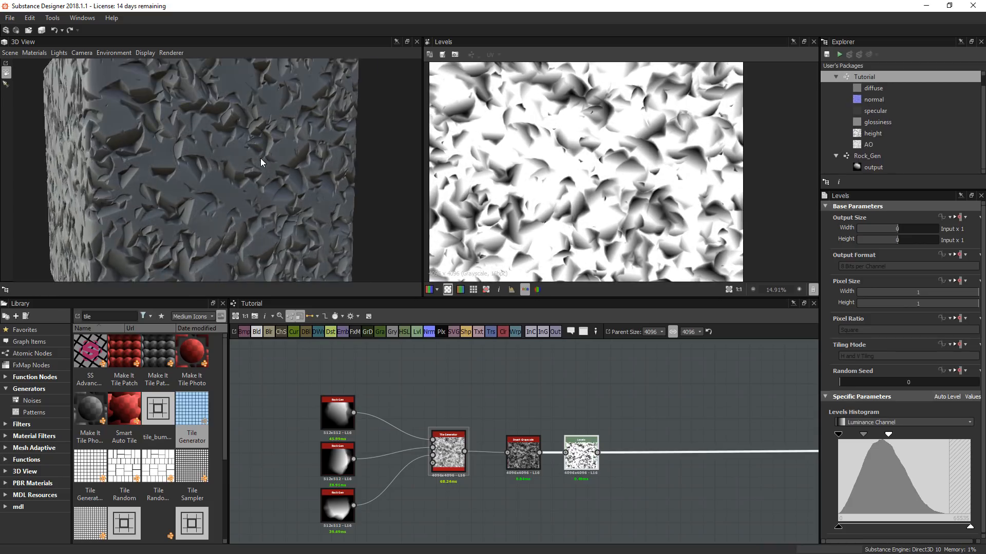
scroll(218, 242, down, 5)
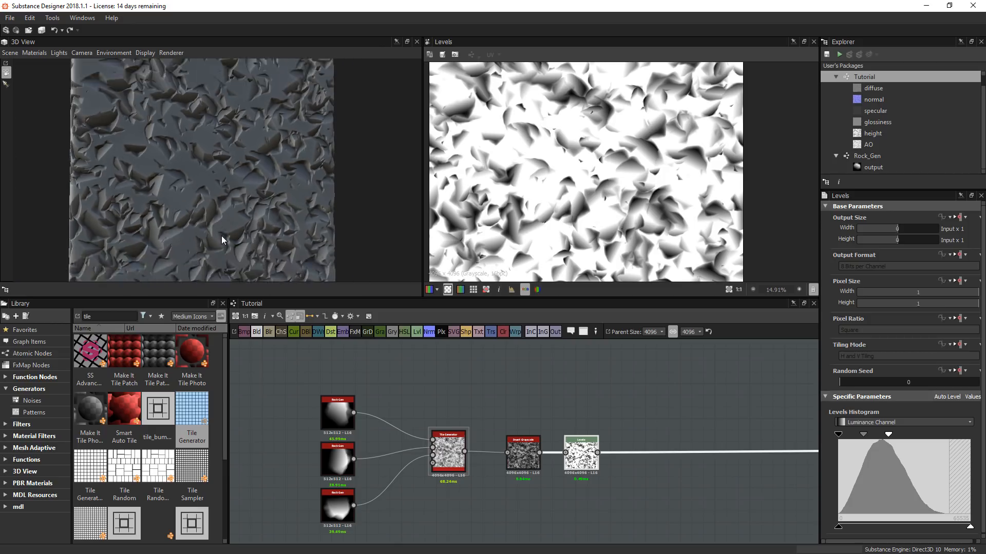
scroll(234, 218, up, 6)
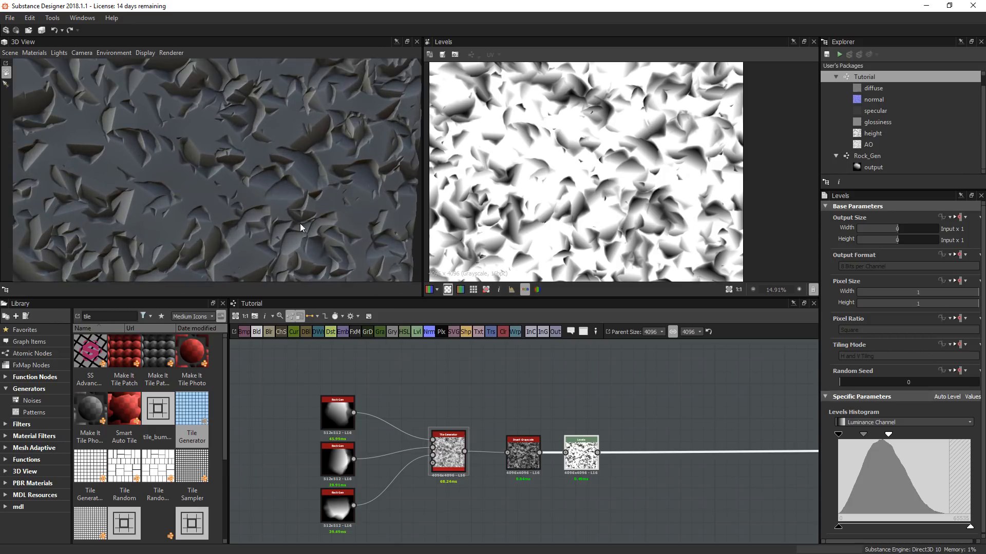
scroll(297, 214, down, 5)
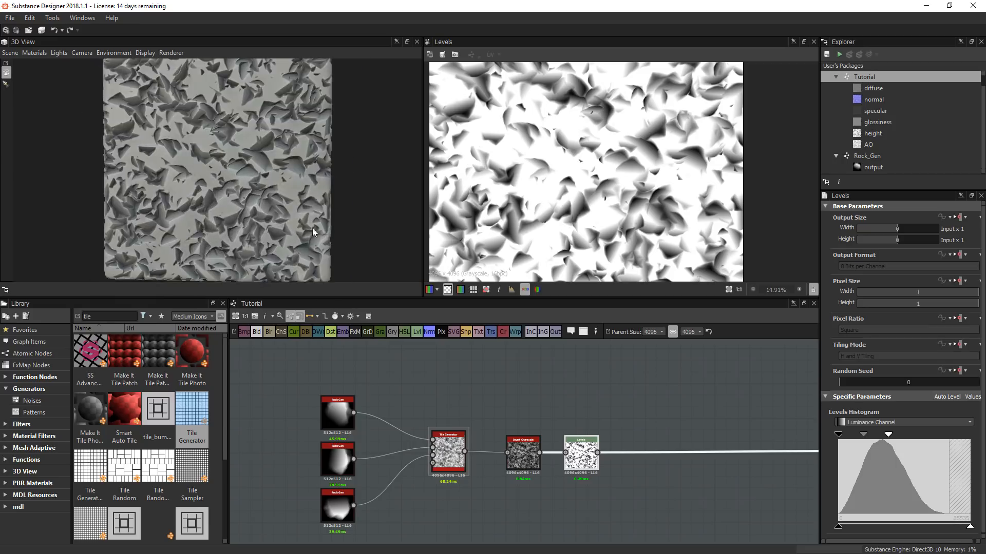
drag(313, 232, 247, 231)
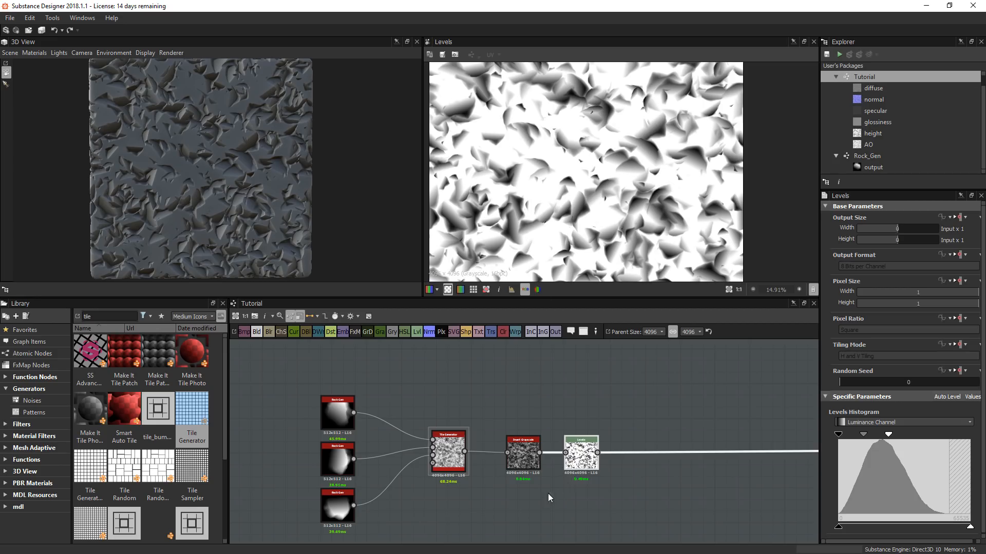
- Search the library for clouds and add a Clouds 3 noise node below the Invert Grayscale node
middle_drag(547, 494, 489, 418)
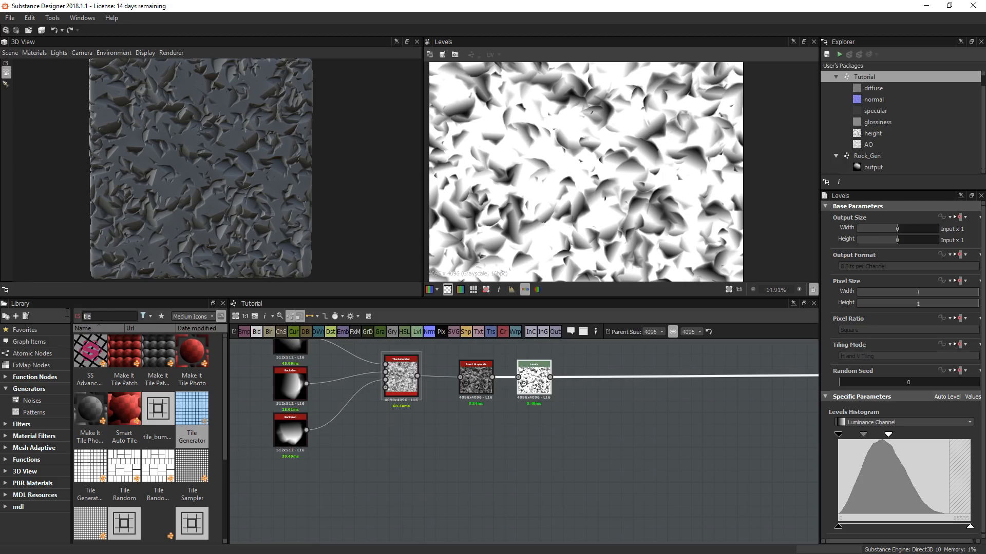
text(clouds)
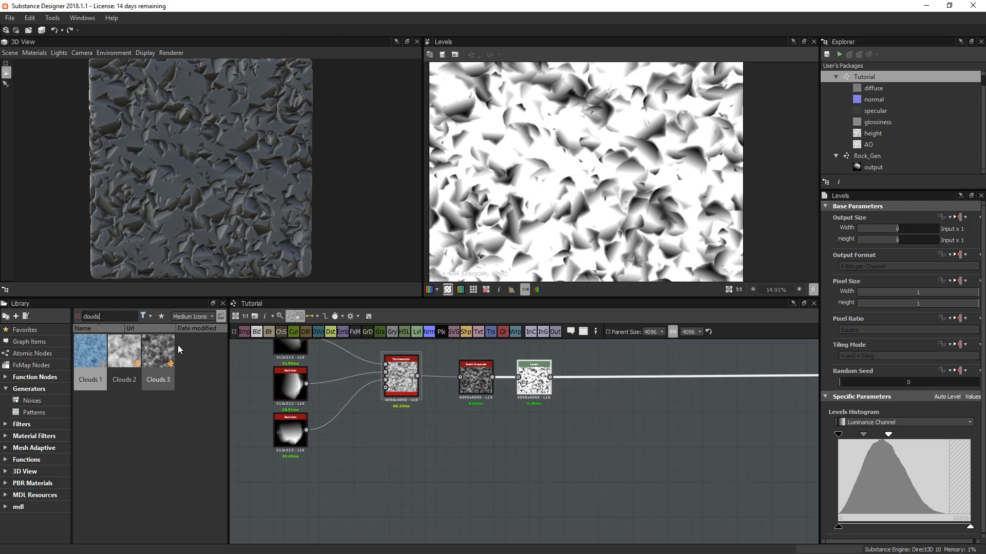
drag(165, 351, 458, 476)
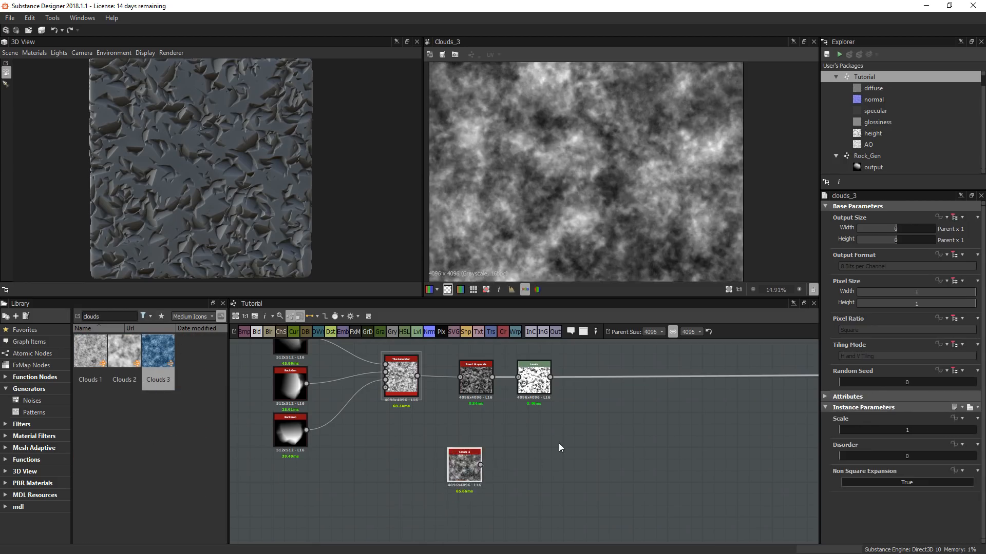
- Add a Blend node with the Levels output as its foreground and Clouds 3 as its background
middle_drag(560, 445, 462, 459)
click(256, 332)
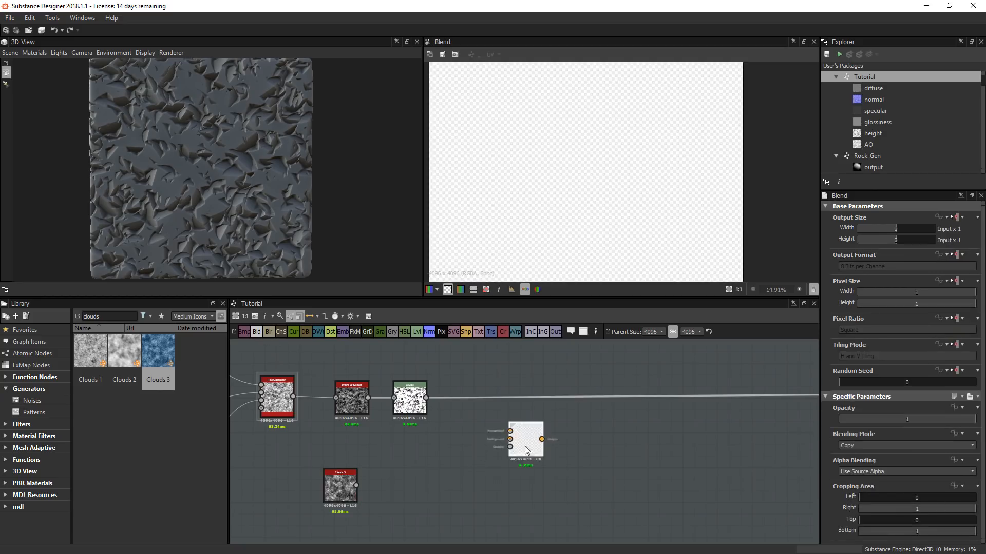
drag(326, 487, 374, 497)
drag(480, 473, 522, 439)
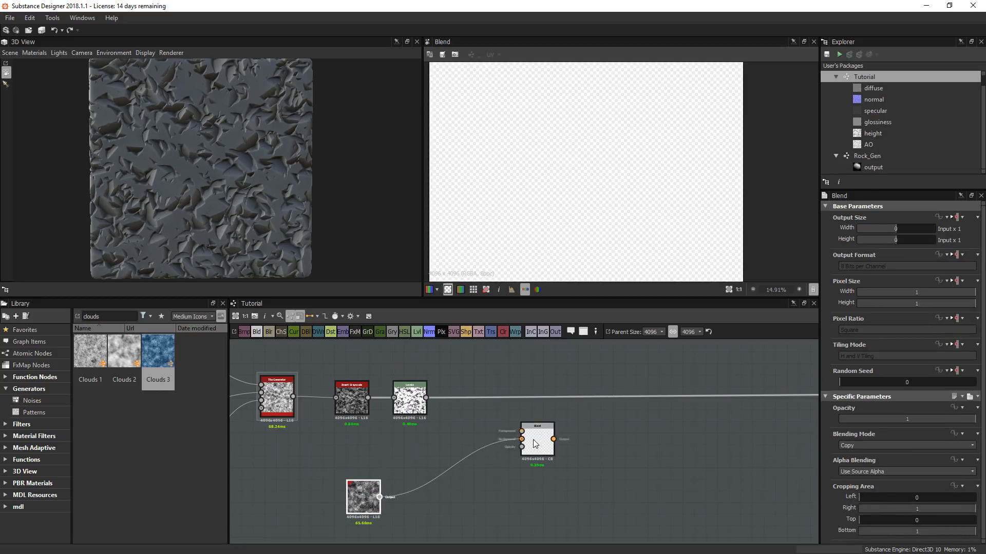
drag(426, 398, 521, 431)
click(545, 443)
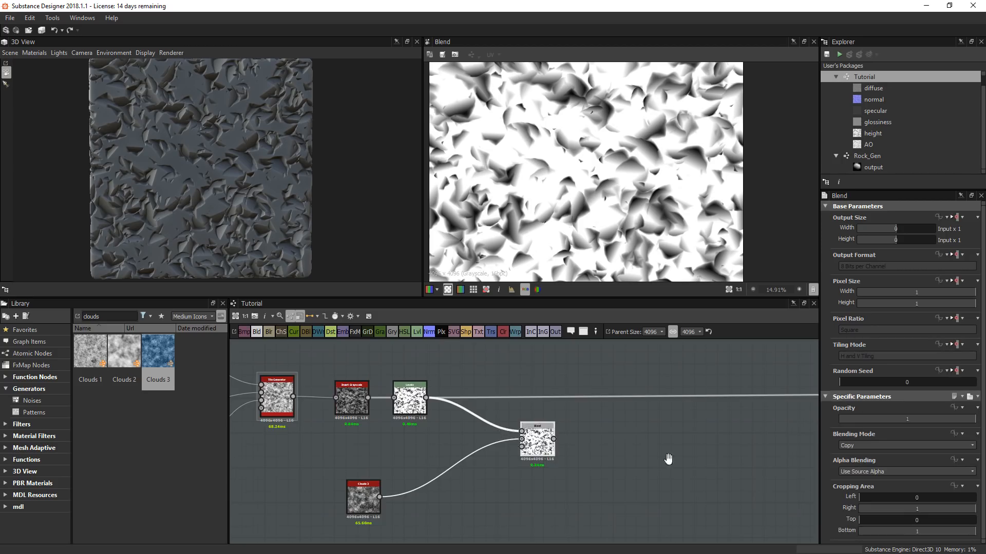
- Route the Blend output into the node that feeds the material outputs and set its Blending Mode to Multiply
scroll(451, 472, down, 3)
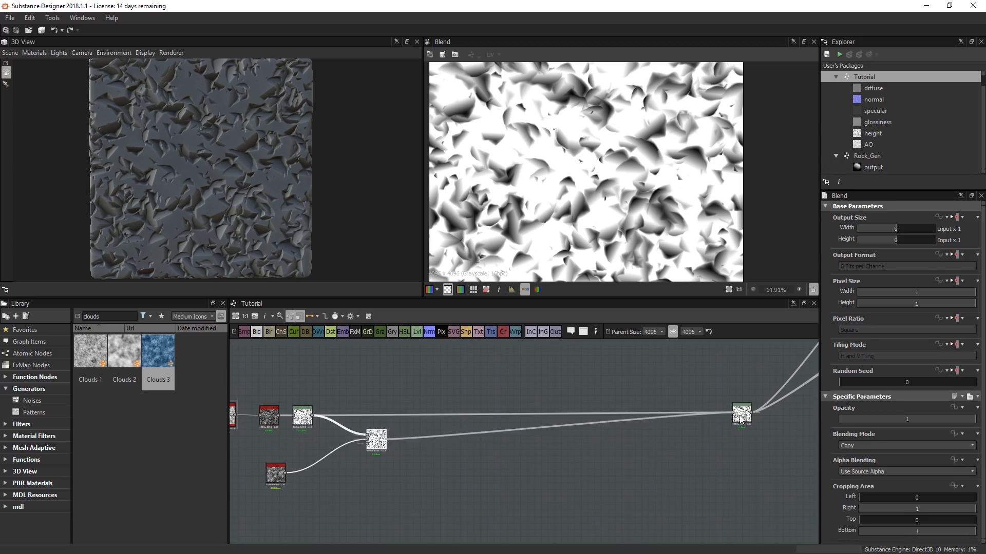
scroll(345, 438, up, 3)
click(867, 445)
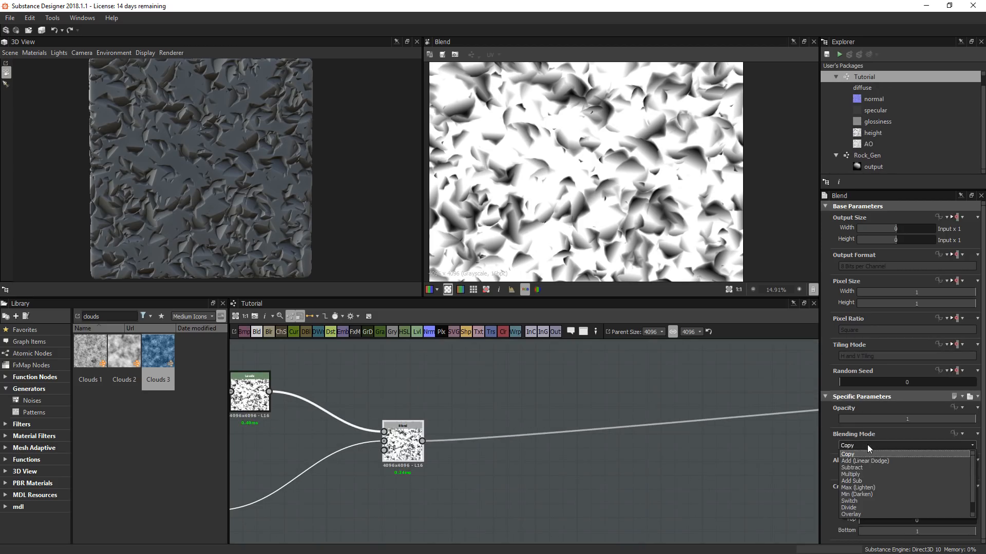
click(860, 474)
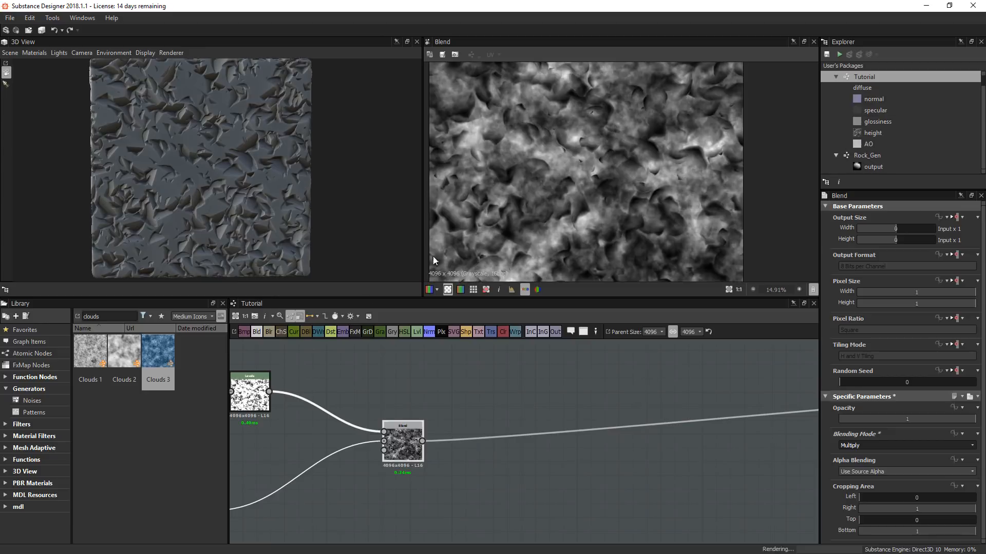
- Examine the multiplied rock and clouds surface on the 3D cube, both close up and from a distance
middle_drag(303, 433, 433, 423)
drag(223, 217, 290, 165)
scroll(297, 181, up, 4)
scroll(298, 183, down, 6)
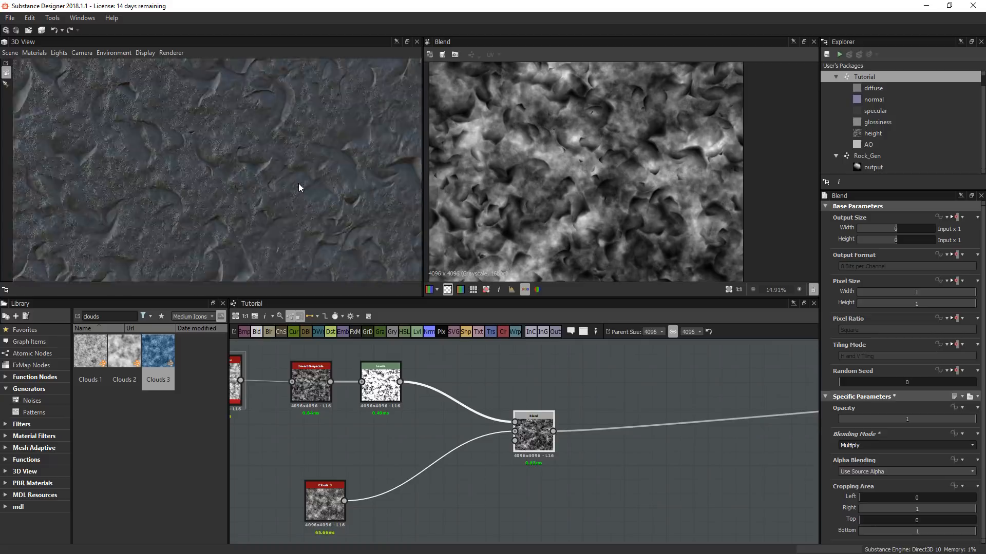
scroll(301, 185, up, 8)
scroll(300, 184, up, 2)
scroll(300, 183, down, 8)
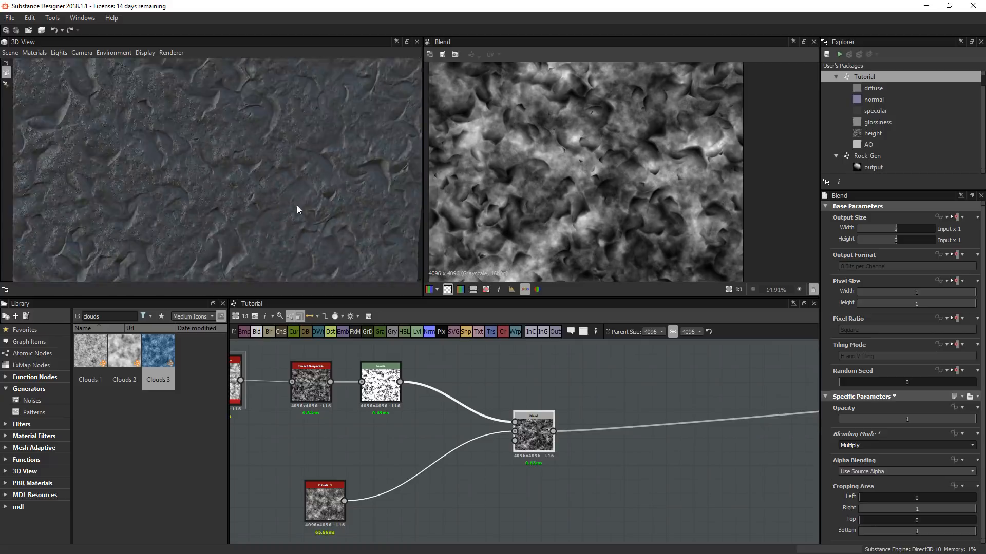
drag(296, 205, 273, 199)
scroll(274, 199, down, 5)
middle_drag(245, 210, 315, 219)
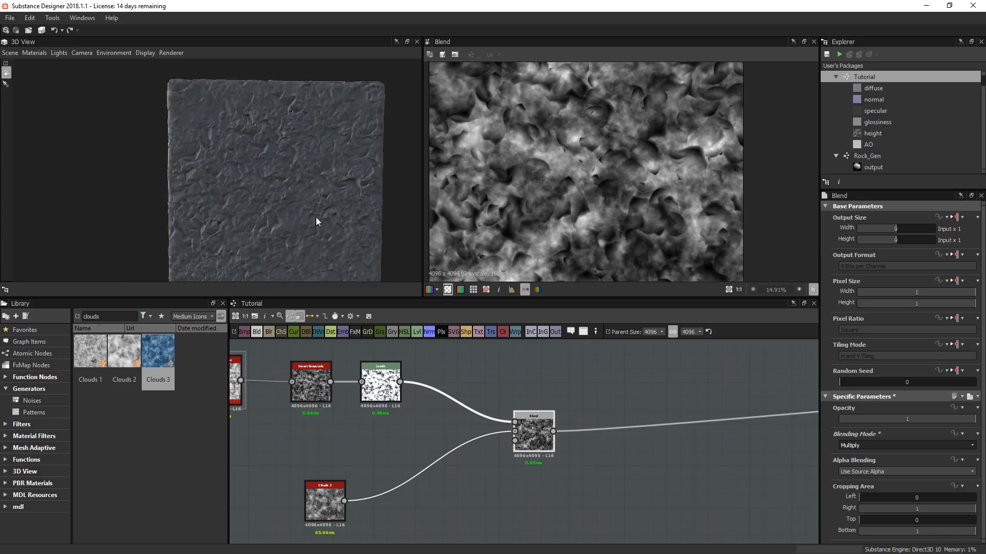
- Rotate the environment lighting to light the cube's front face and examine its relief close up
ctrl+shift+right_drag(315, 219, 377, 223)
drag(377, 219, 285, 194)
scroll(285, 193, up, 3)
scroll(286, 195, up, 2)
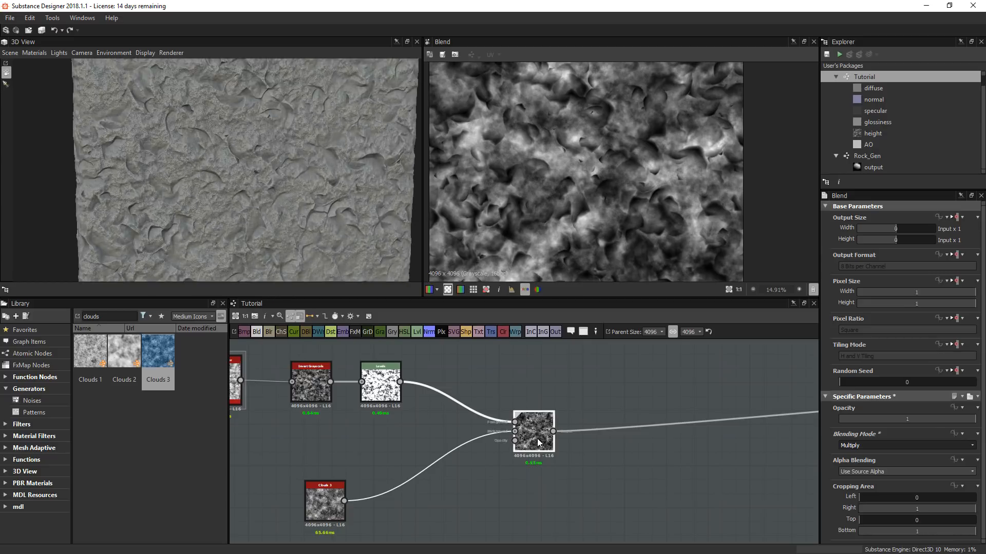
- Move the Clouds 3 node farther from the Blend, display its output in 2D, and examine its fine grain
click(315, 501)
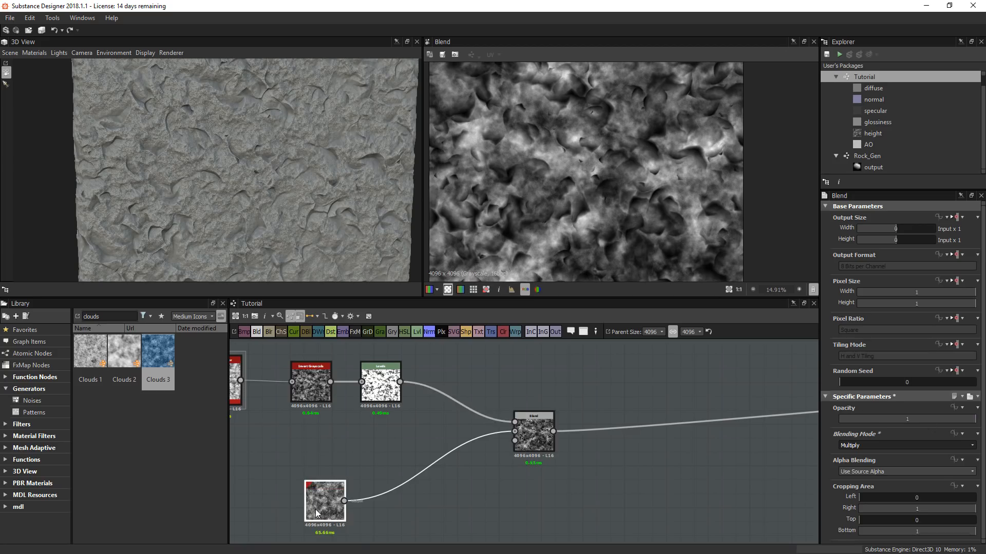
middle_drag(409, 452, 494, 365)
drag(414, 425, 316, 480)
double_click(316, 480)
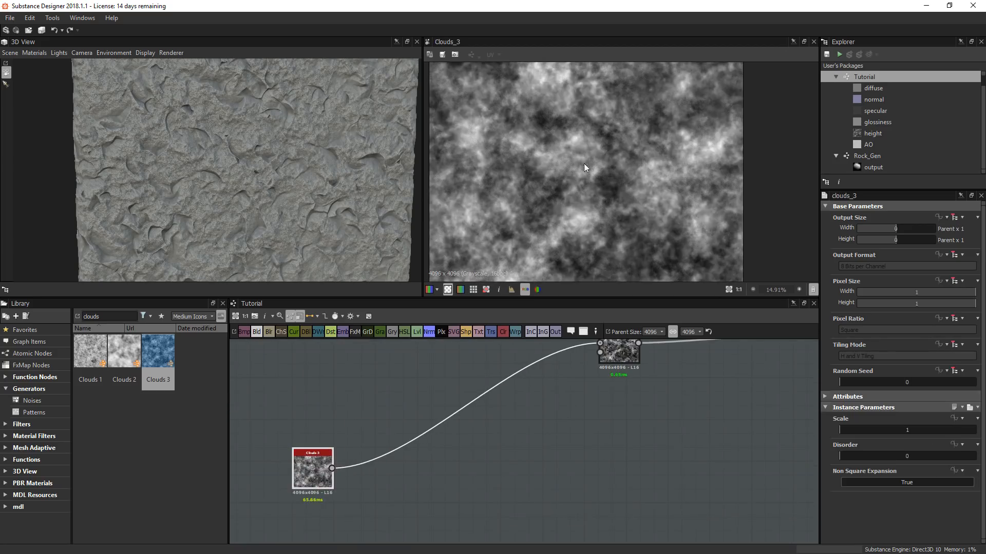
scroll(590, 153, up, 12)
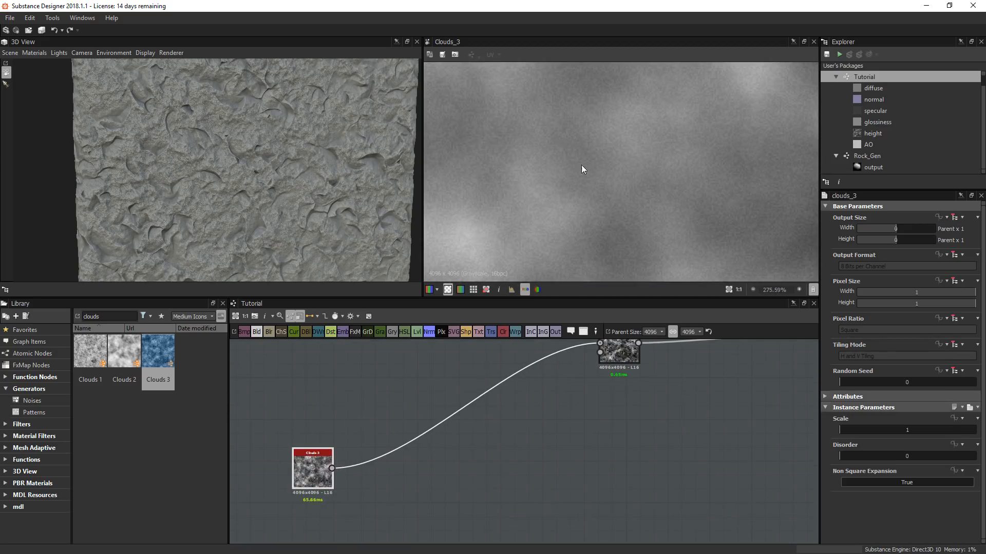
scroll(584, 162, up, 1)
- Insert a Blur HQ Grayscale node between Clouds 3 and the Blend, and place it below Clouds 3
key(space)
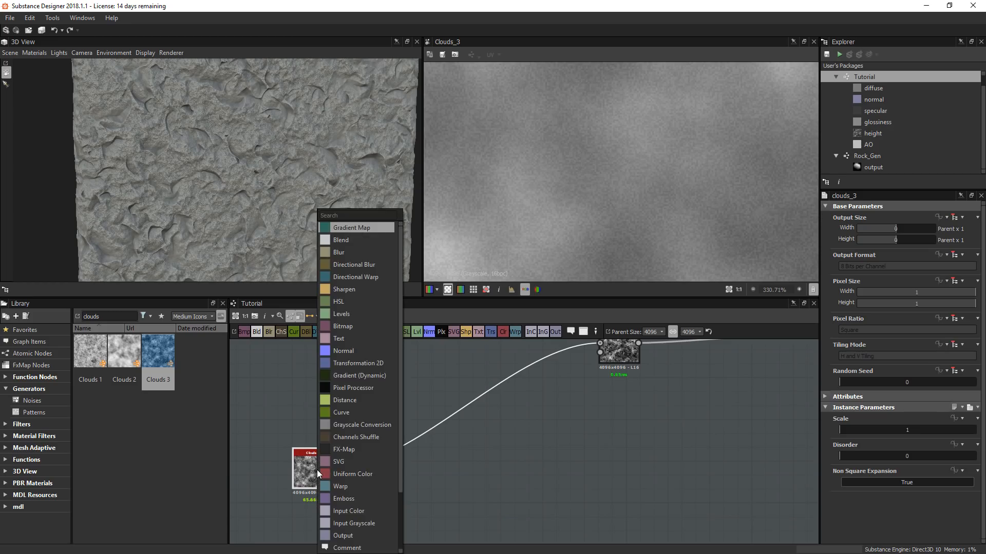
text(blur)
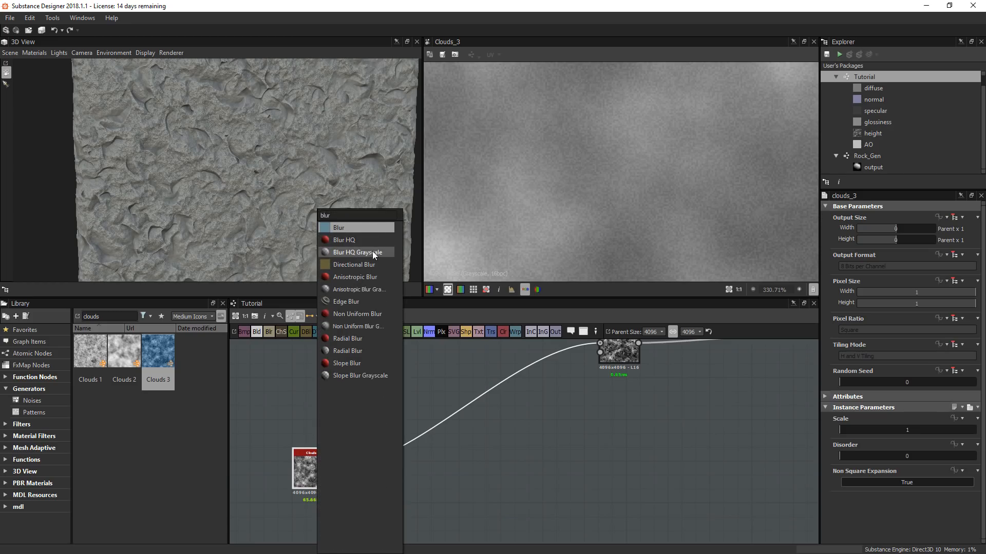
click(373, 256)
drag(394, 476, 409, 504)
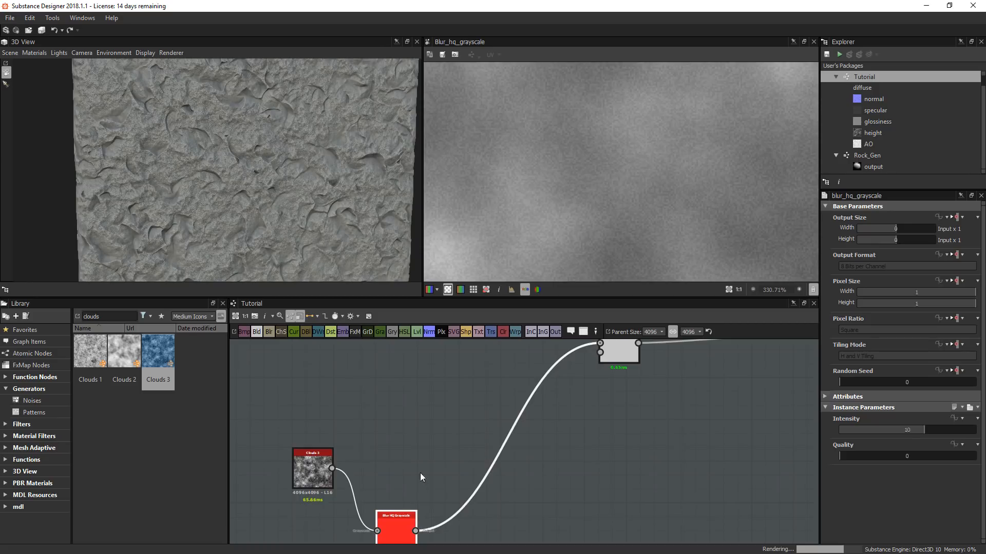
middle_drag(420, 473, 437, 426)
drag(322, 424, 274, 397)
click(409, 493)
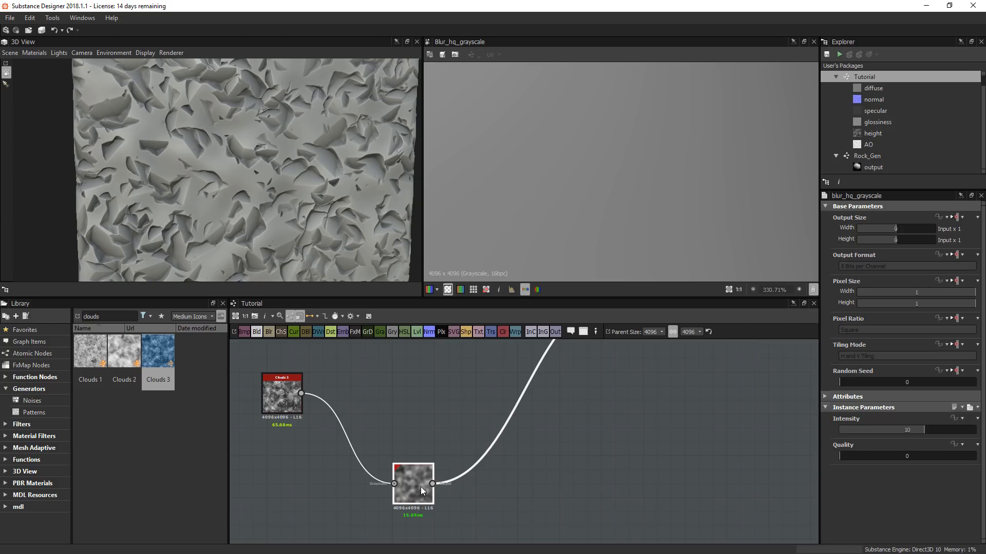
drag(421, 487, 407, 493)
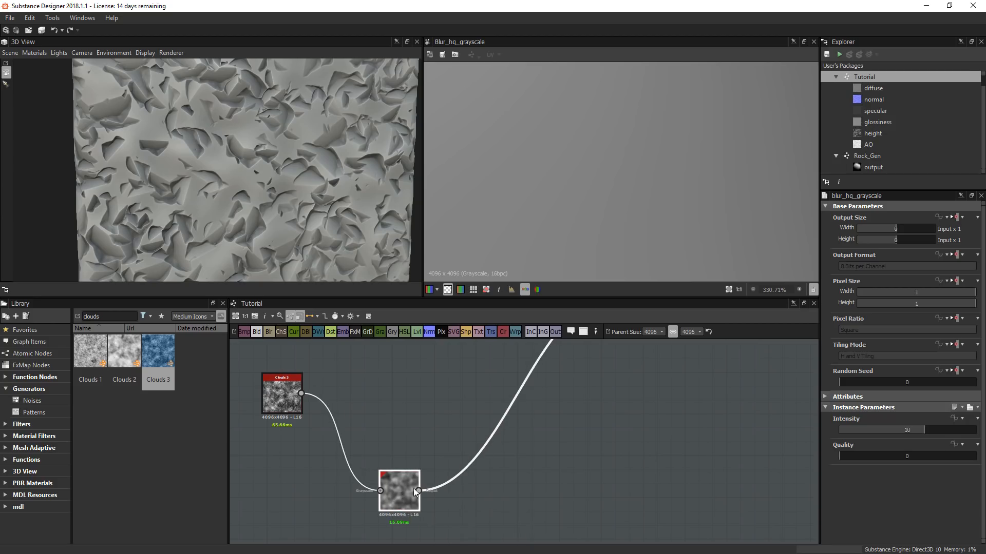
- Set the Blur HQ Grayscale node's relative output width and height to -1 and its Intensity to 1.03
middle_drag(416, 492, 389, 498)
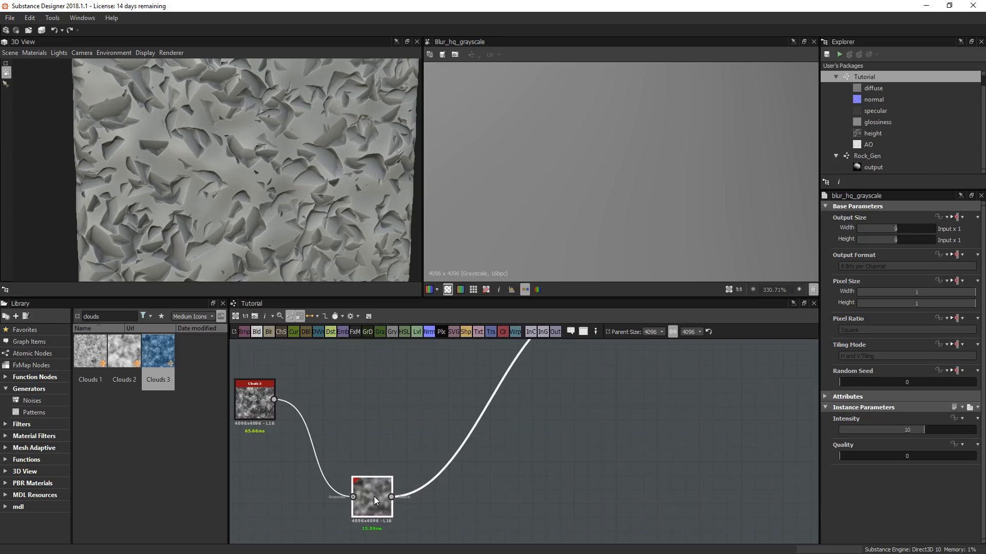
drag(894, 228, 895, 240)
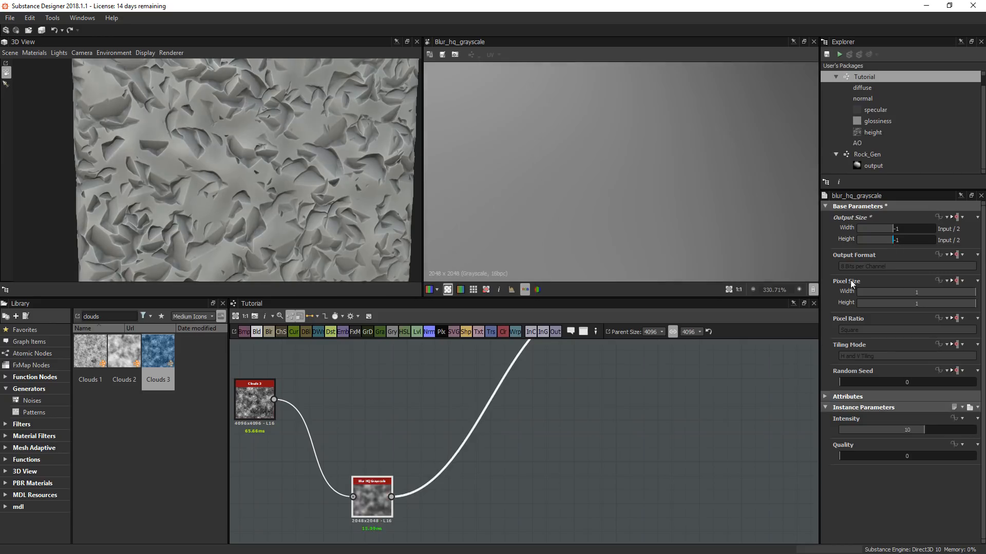
drag(910, 430, 848, 432)
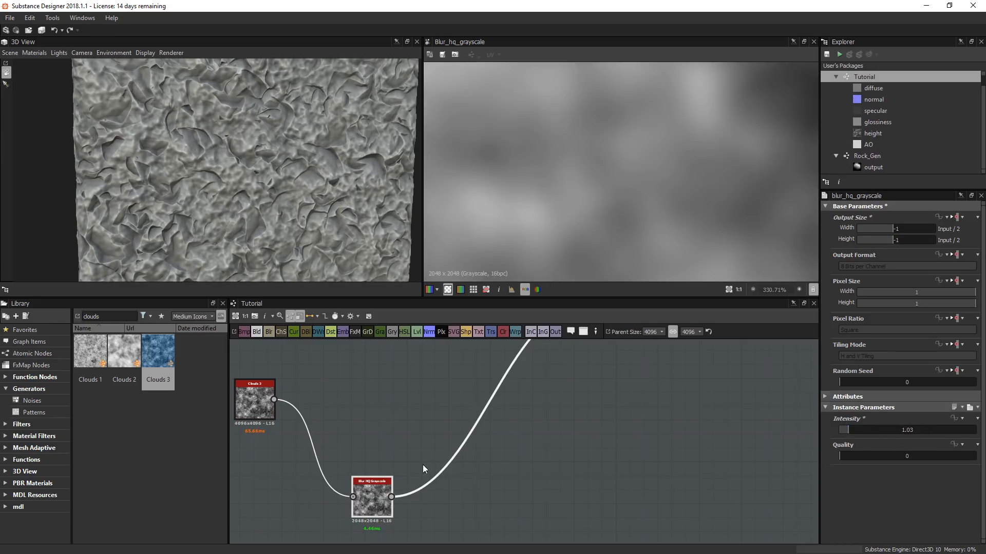
- Add a Warp node beside Blur HQ Grayscale and connect the blur output to both its image and gradient inputs
key(space)
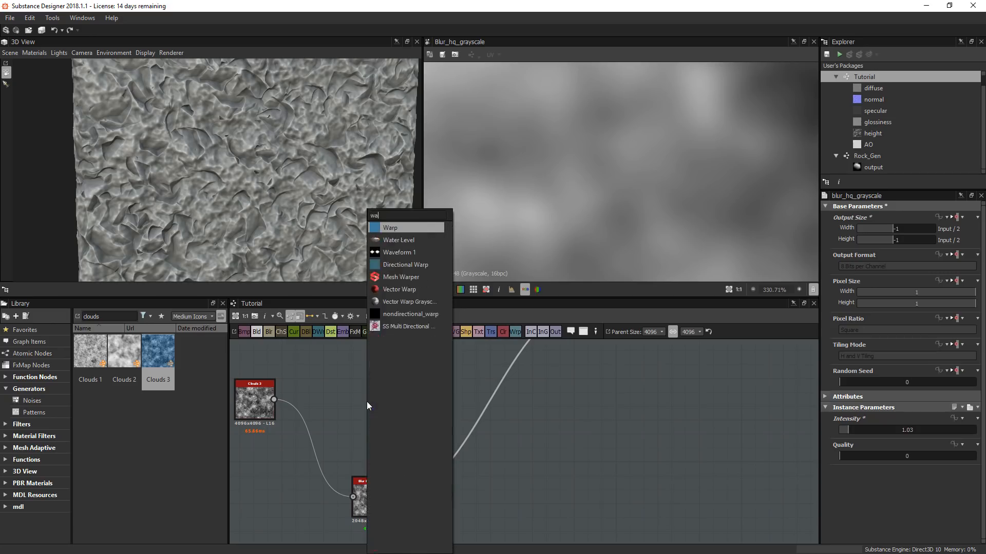
text(warp)
click(415, 230)
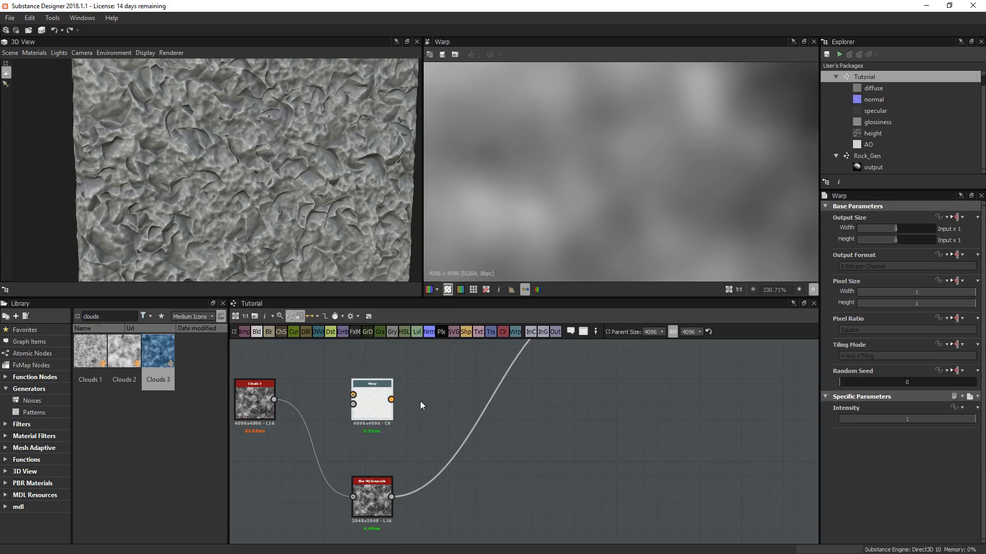
drag(373, 397, 491, 478)
drag(392, 497, 471, 479)
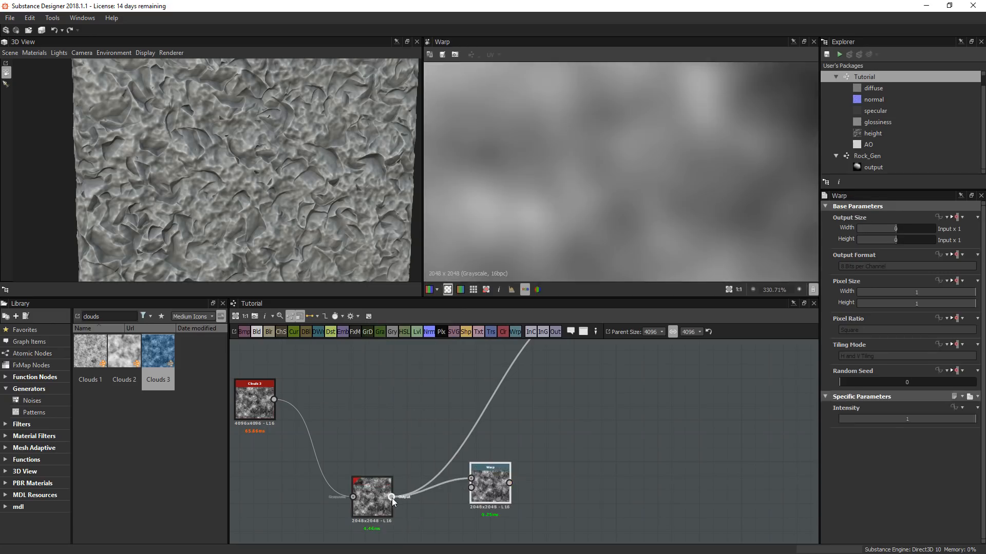
drag(392, 498, 471, 487)
- Connect the Warp output to the node feeding the material outputs, in place of the Blend, to preview it in 3D
scroll(633, 156, down, 2)
scroll(590, 376, down, 5)
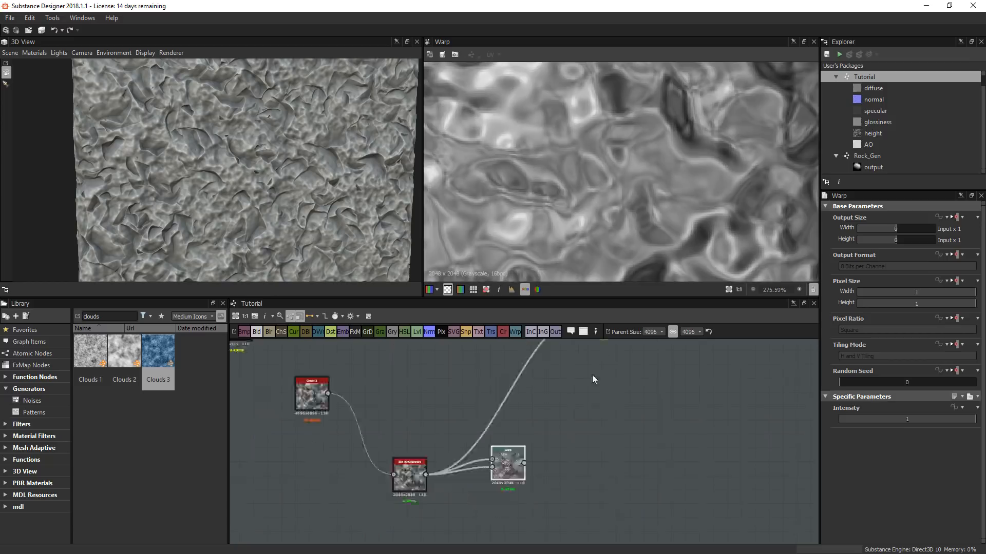
scroll(394, 470, up, 2)
drag(398, 487, 735, 393)
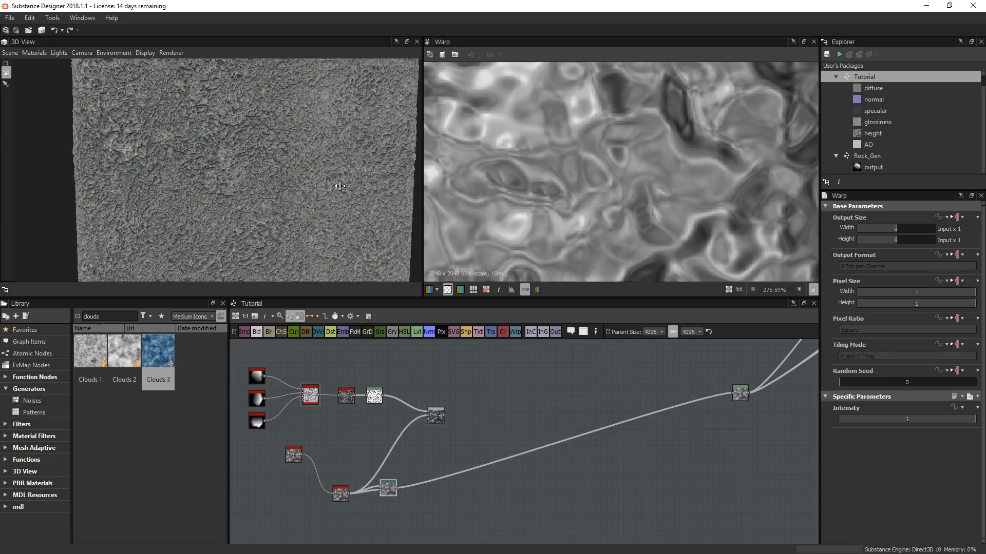
scroll(266, 217, up, 2)
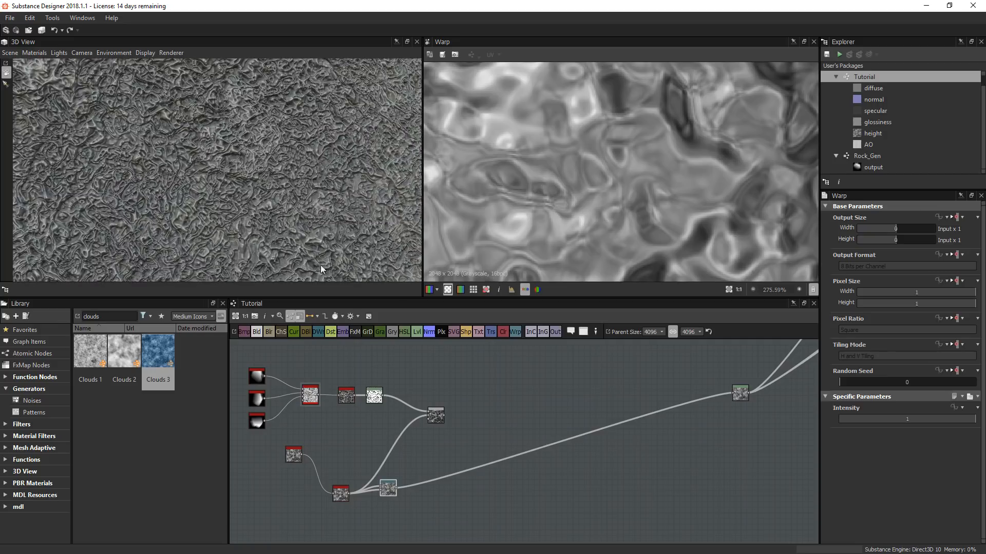
- Lower the Warp node's Intensity to 0.05, checking the noise pattern in the 2D preview
scroll(389, 500, up, 3)
scroll(389, 503, up, 1)
click(896, 419)
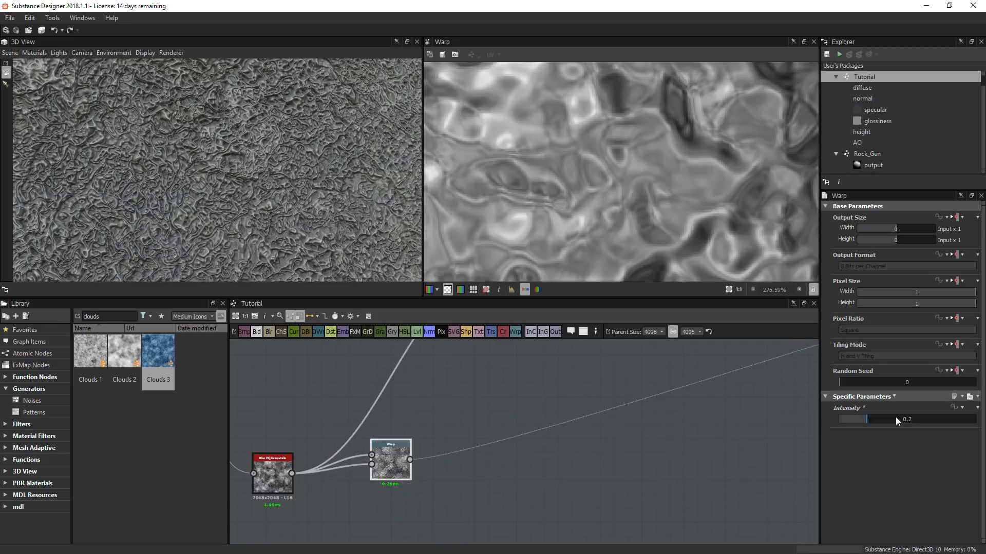
drag(896, 417, 850, 419)
scroll(622, 162, down, 5)
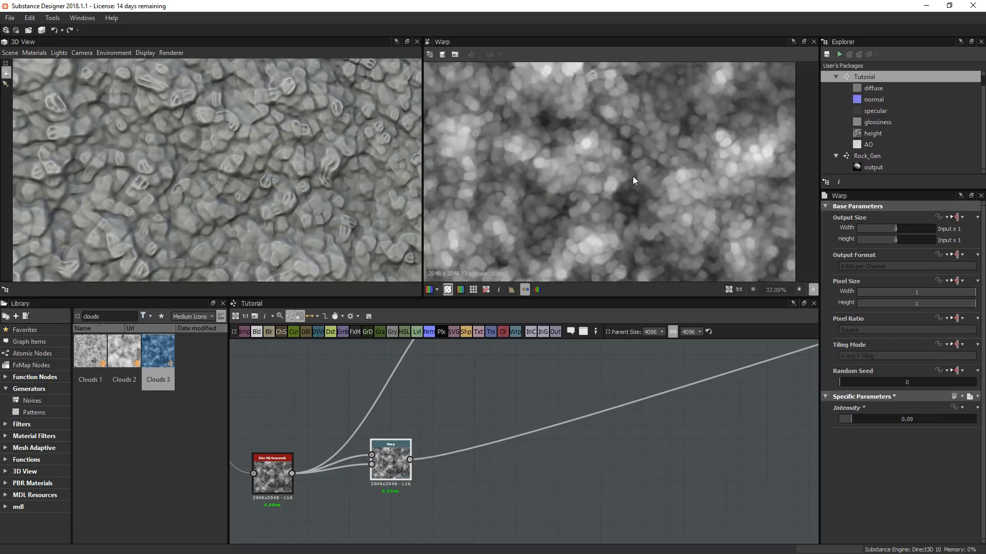
drag(852, 420, 846, 418)
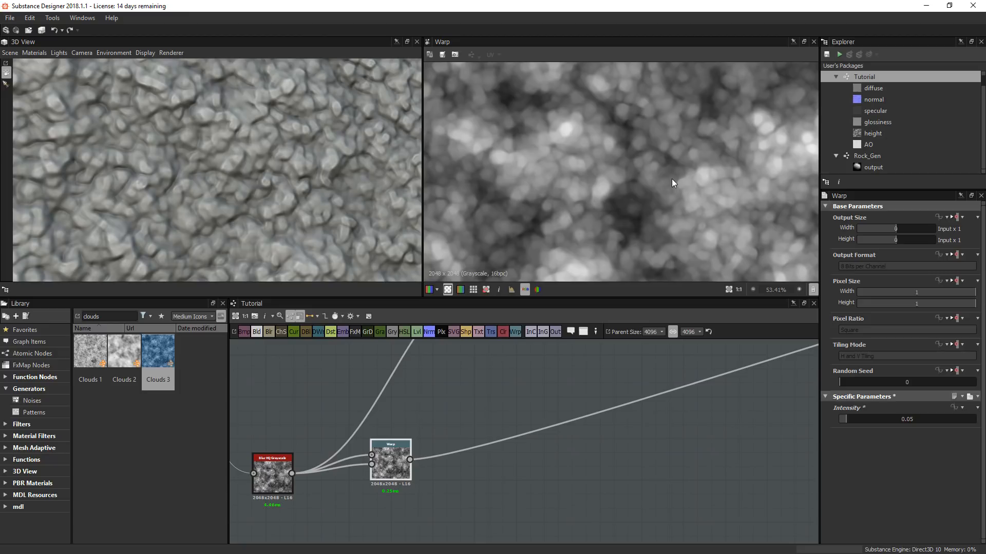
- Examine the warped surface in 3D and compare the Blur HQ Grayscale output with the Warp output in 2D
scroll(355, 94, down, 5)
drag(286, 179, 270, 213)
scroll(569, 186, down, 2)
scroll(341, 455, up, 3)
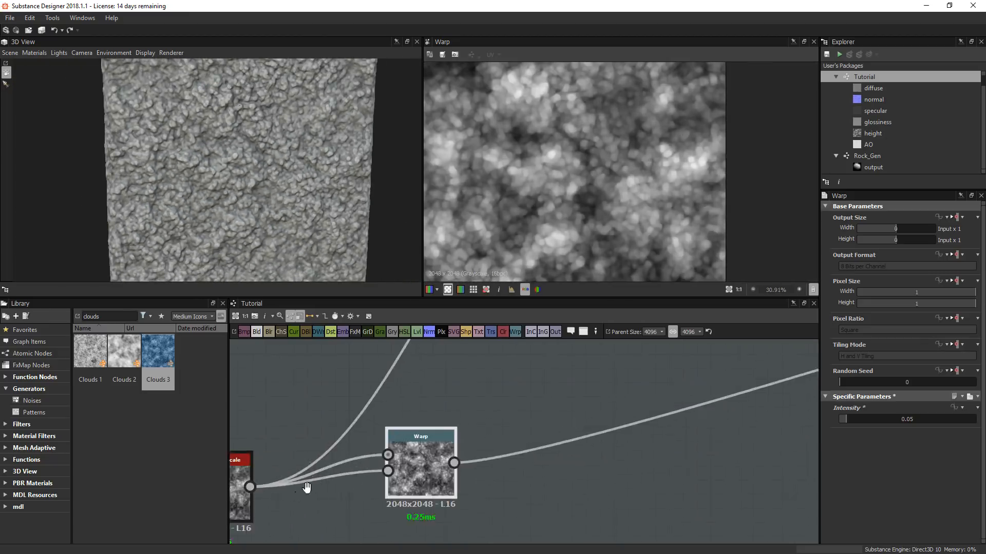
middle_drag(306, 488, 373, 482)
drag(492, 443, 481, 467)
click(282, 476)
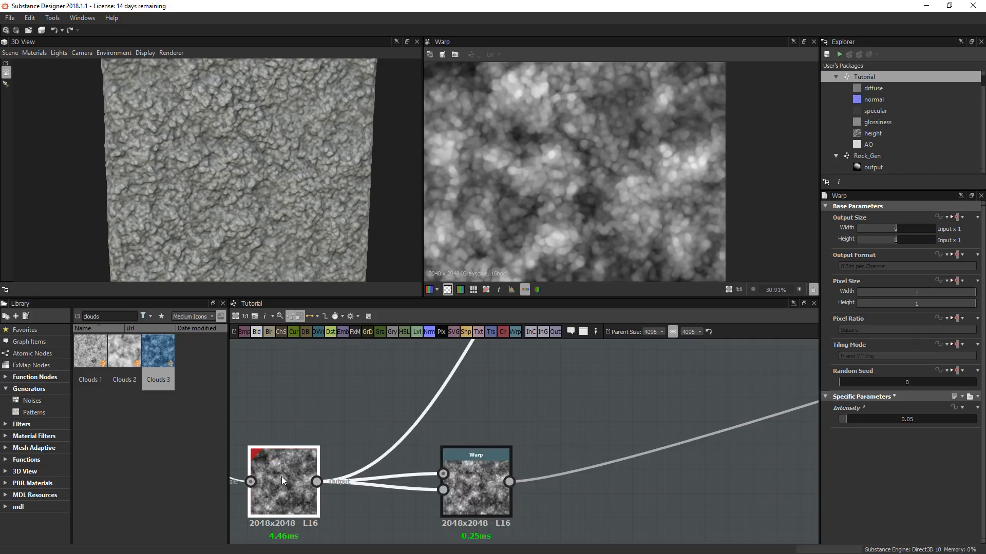
click(479, 485)
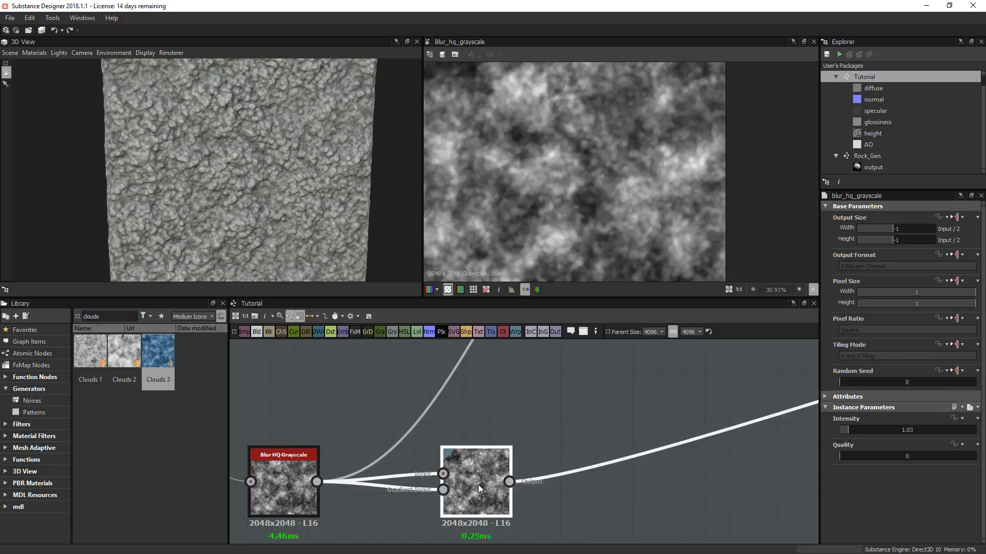
- Feed Clouds 3 directly into the Warp's image input, keep the blur as gradient, and set the Warp Intensity to 0.02
scroll(447, 451, down, 3)
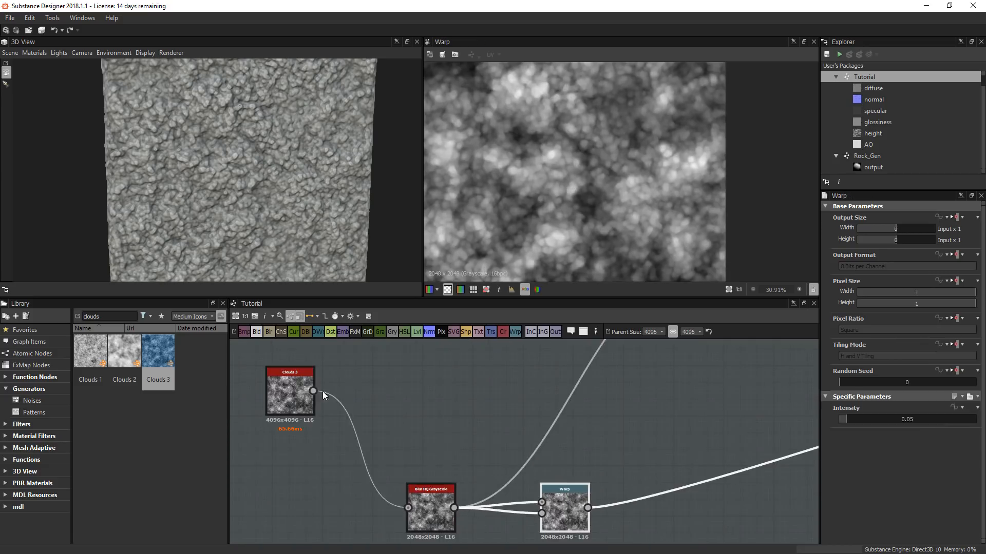
drag(313, 391, 599, 454)
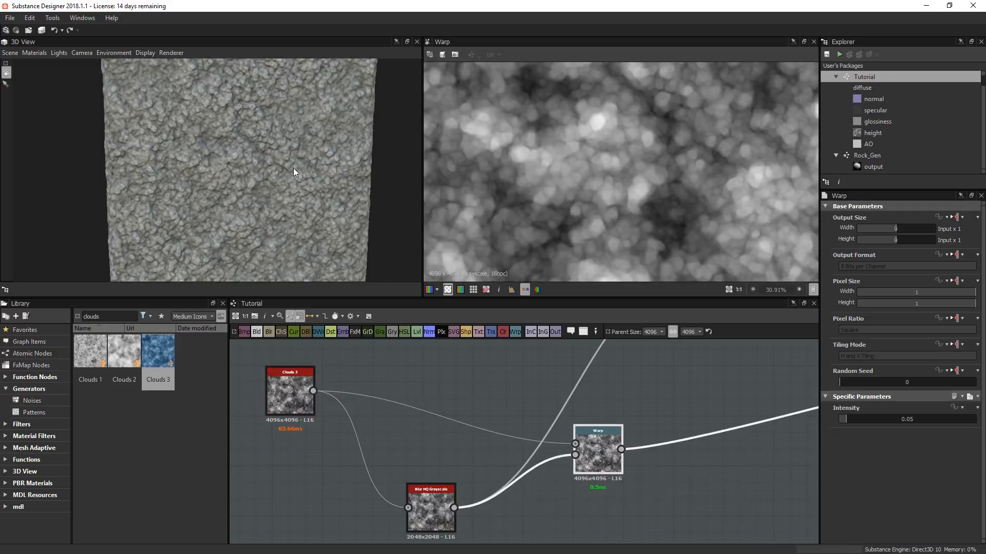
scroll(291, 167, up, 4)
drag(296, 159, 311, 215)
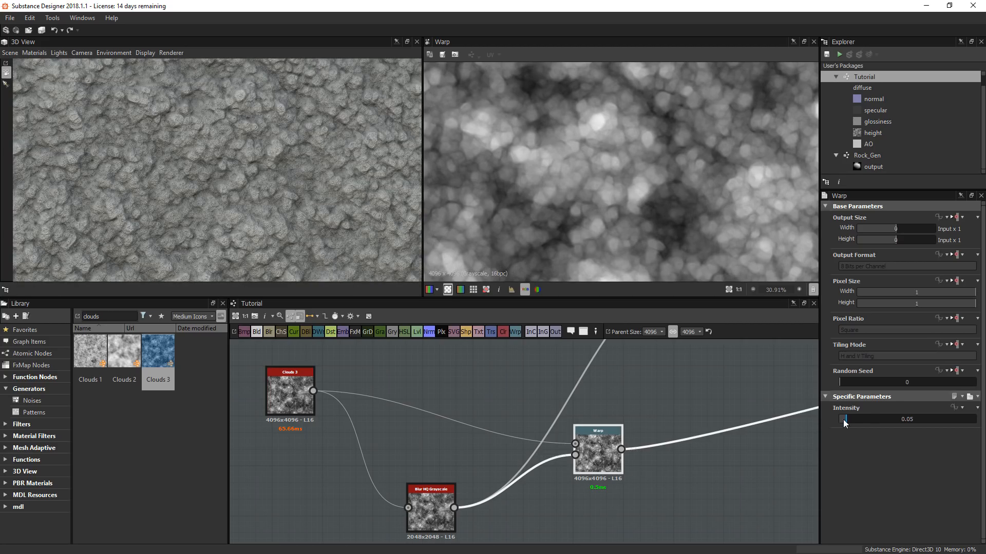
drag(844, 420, 843, 419)
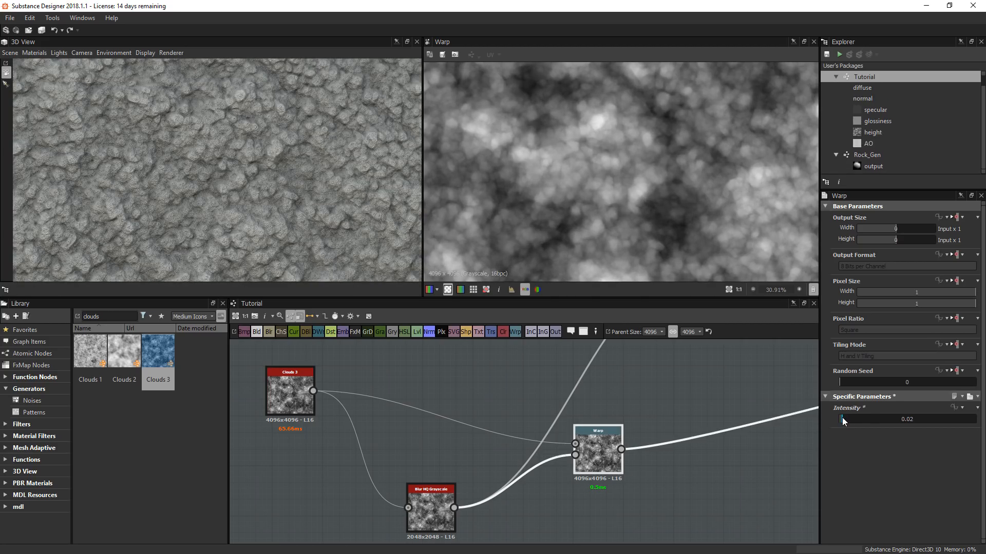
middle_drag(586, 473, 462, 519)
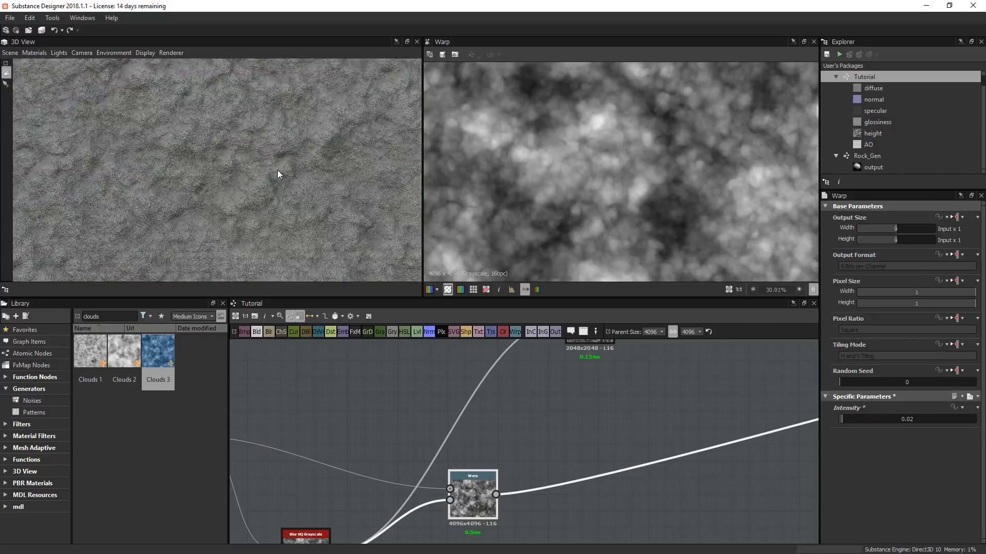
- Connect the Warp output to the multiply Blend's background input, and the Blend output to the Levels node feeding the material outputs
drag(277, 175, 311, 221)
middle_drag(492, 513, 496, 473)
scroll(443, 450, down, 2)
drag(282, 435, 286, 462)
scroll(485, 451, down, 1)
middle_drag(496, 436, 357, 504)
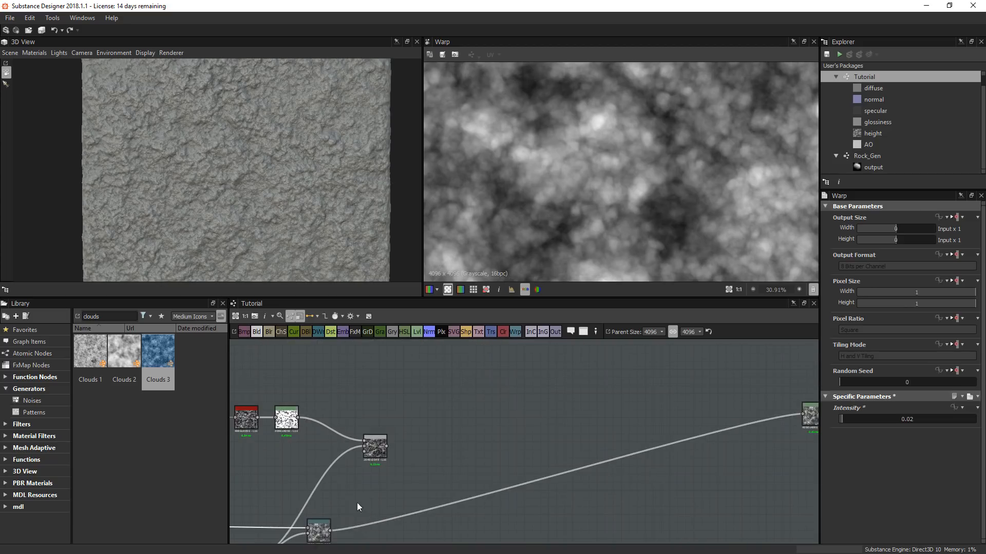
drag(350, 489, 364, 446)
drag(387, 446, 808, 419)
- Make room after the Warp, insert a Levels node before the Blend, and raise its output black point to about a third
middle_drag(577, 468, 705, 382)
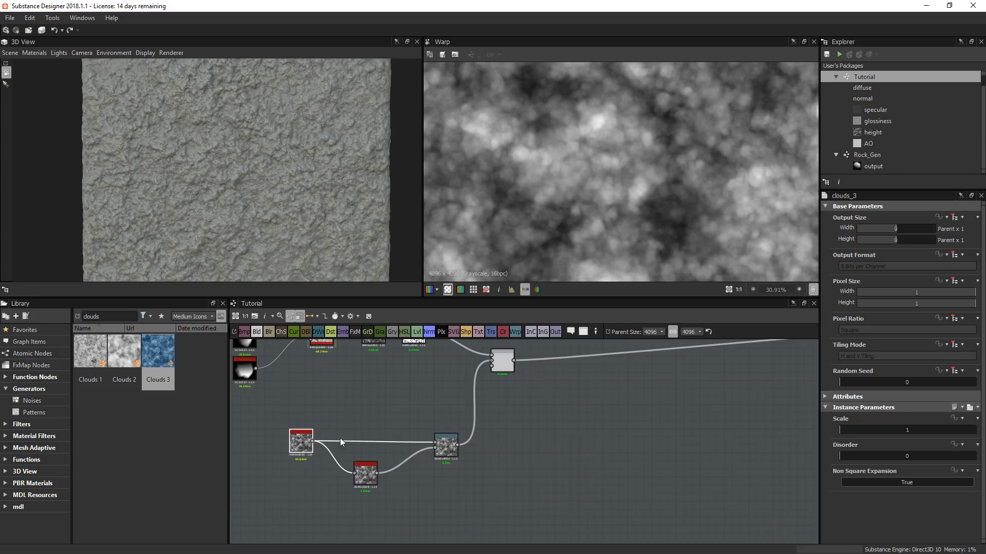
drag(261, 400, 452, 509)
drag(449, 448, 353, 453)
click(351, 451)
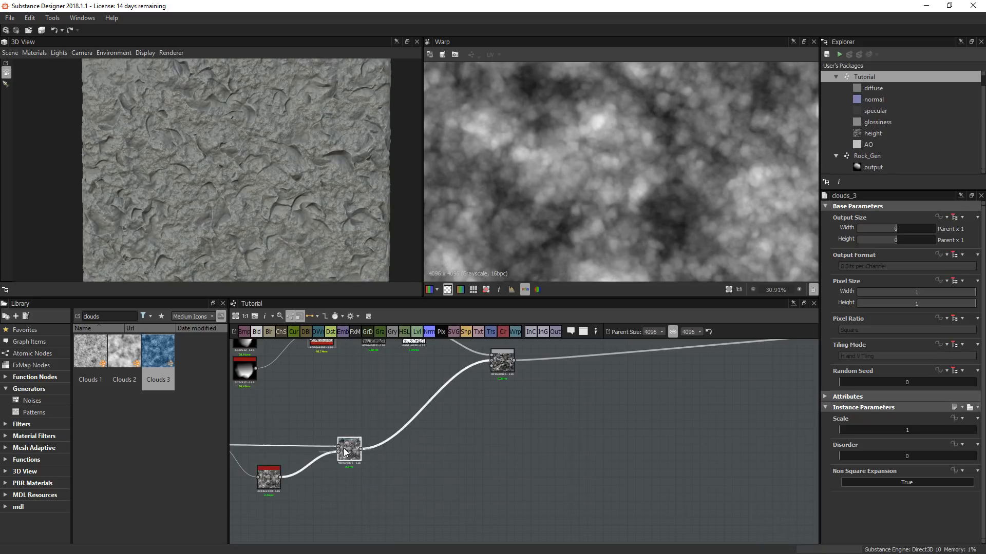
click(416, 332)
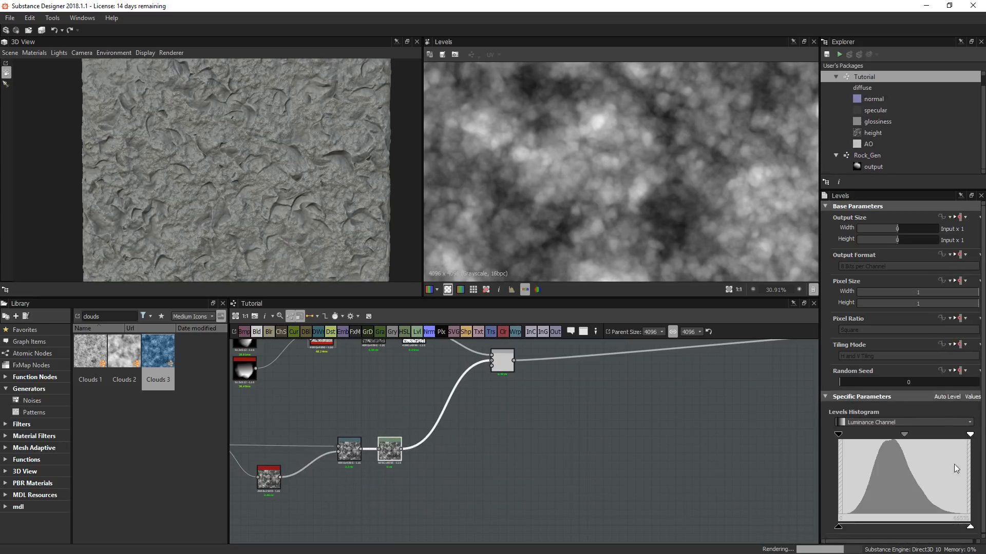
drag(876, 436, 769, 436)
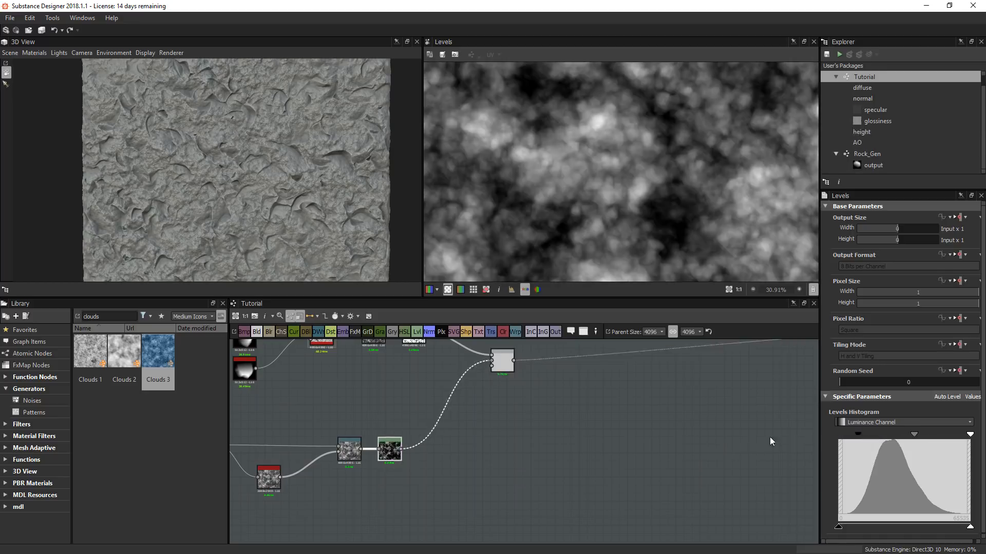
drag(839, 527, 883, 526)
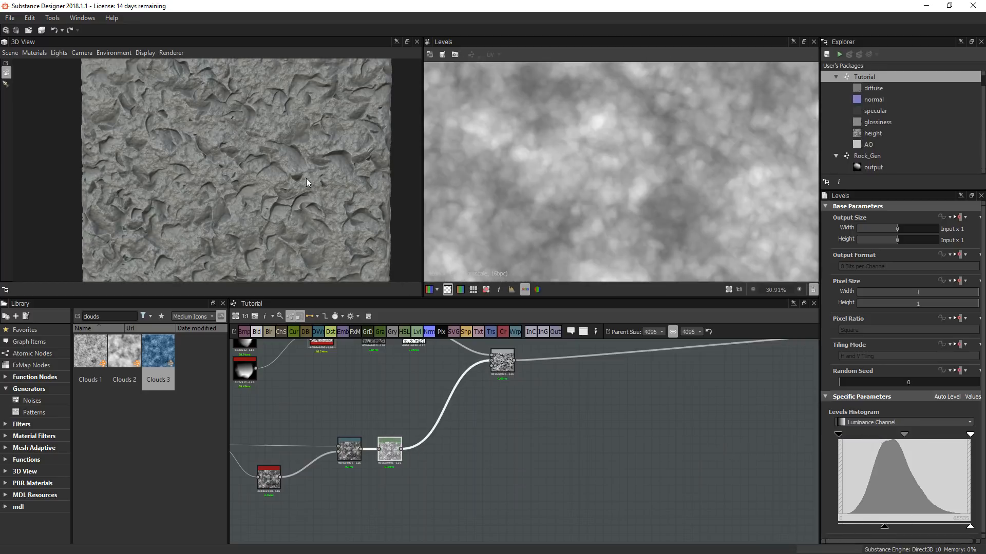
- Preview the multiply Blend in 2D and set its Opacity to 0.51
scroll(493, 359, up, 4)
double_click(509, 364)
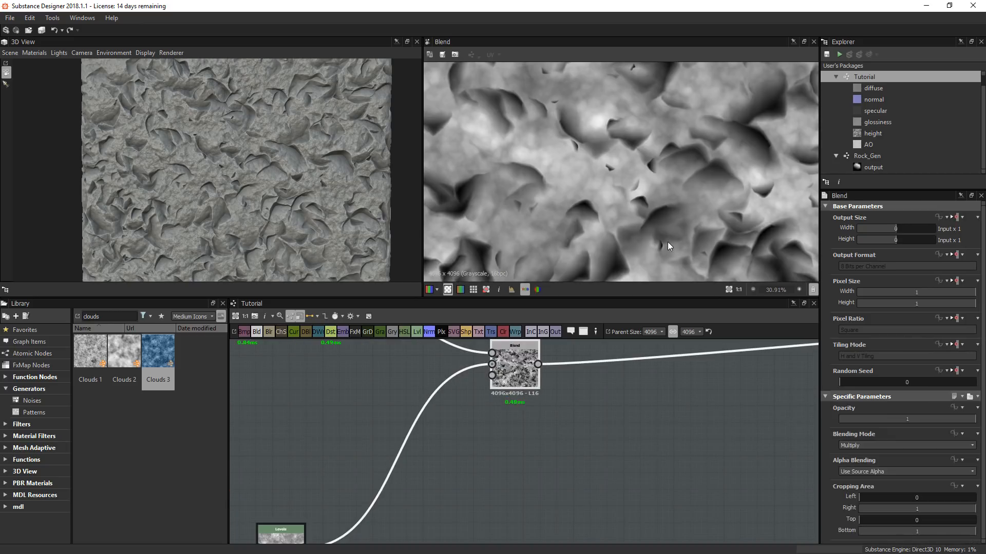
scroll(248, 193, up, 3)
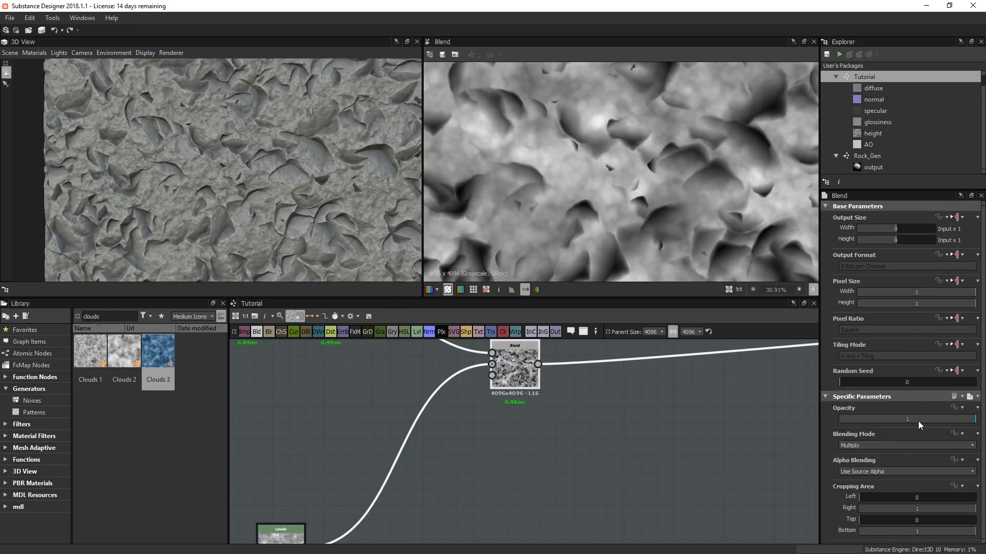
mouse_move(918, 421)
mouse_down()
mouse_move(899, 416)
mouse_move(909, 420)
mouse_up()
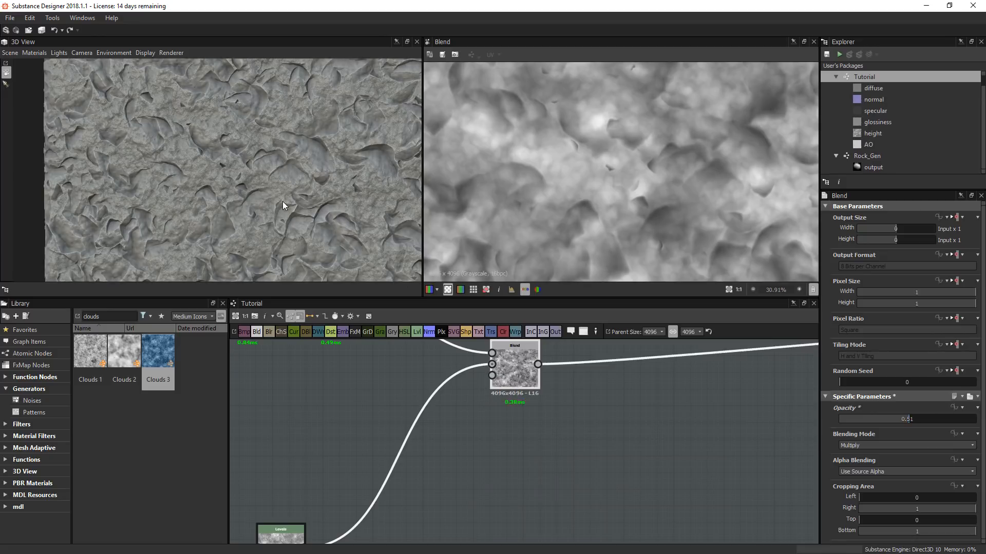
- Examine the blended rock surface in 3D from several angles and distances
scroll(283, 201, down, 5)
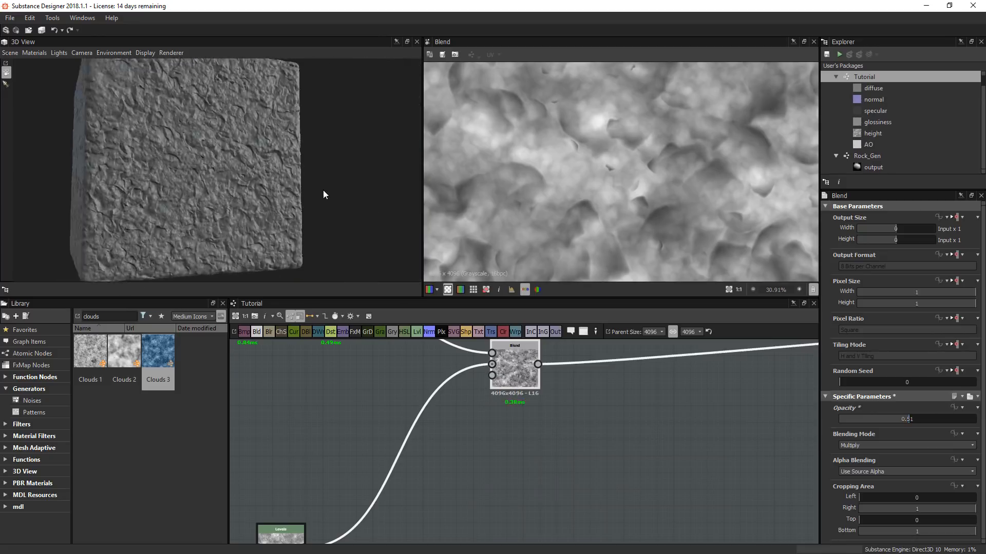
mouse_move(323, 191)
mouse_down()
mouse_move(308, 196)
mouse_move(317, 200)
mouse_up()
scroll(210, 147, up, 5)
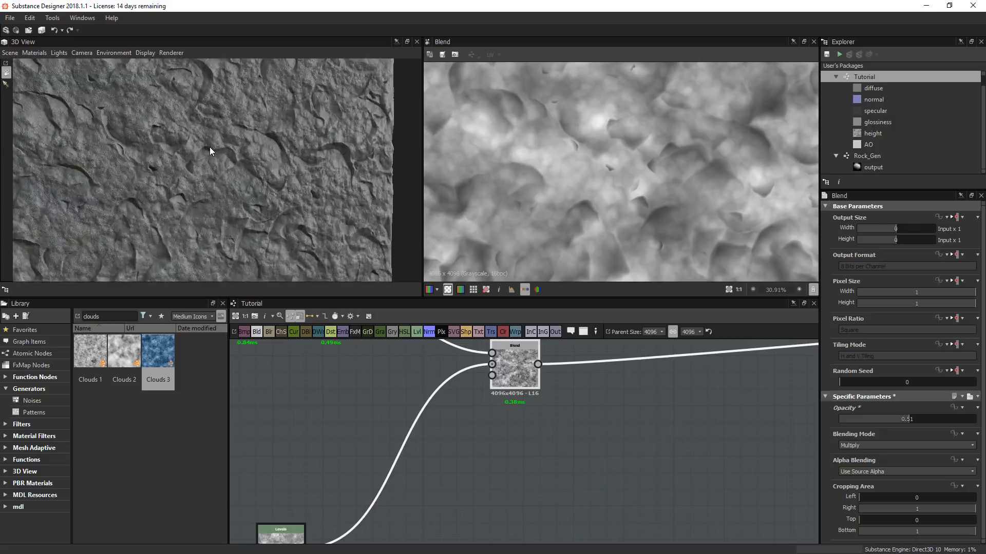
scroll(209, 147, down, 5)
drag(209, 147, 196, 167)
scroll(202, 174, up, 3)
scroll(224, 182, down, 1)
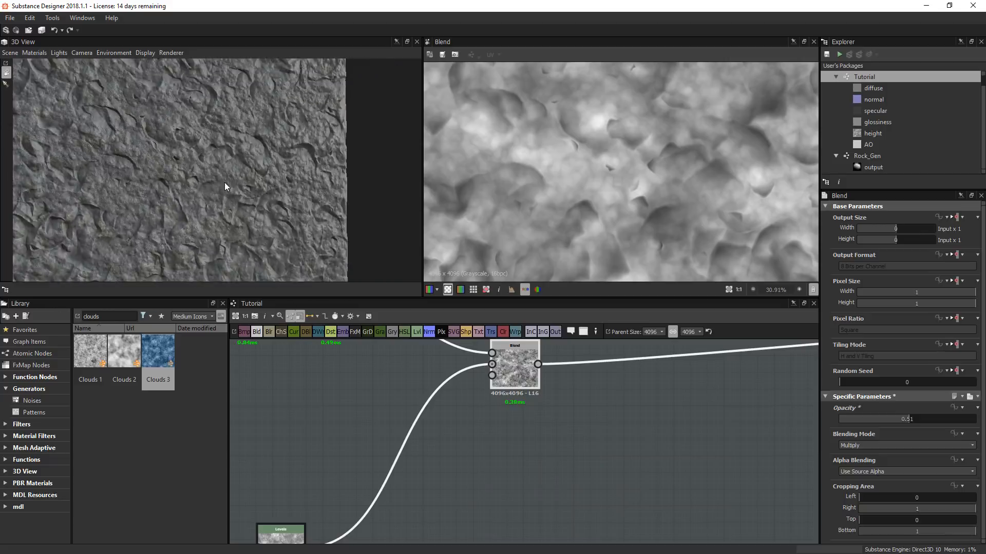
drag(254, 187, 131, 185)
scroll(282, 475, down, 1)
scroll(377, 445, down, 2)
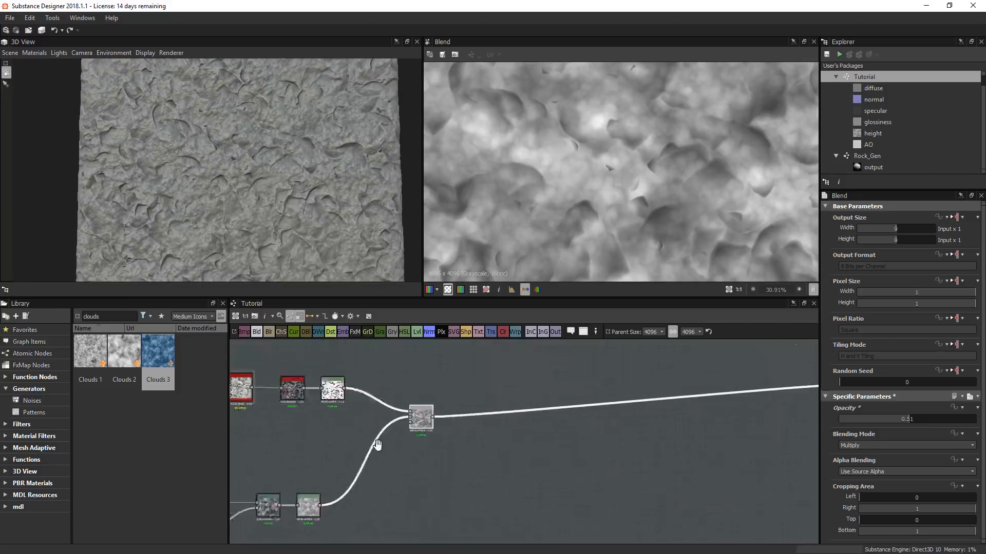
middle_drag(377, 445, 421, 436)
scroll(314, 191, up, 4)
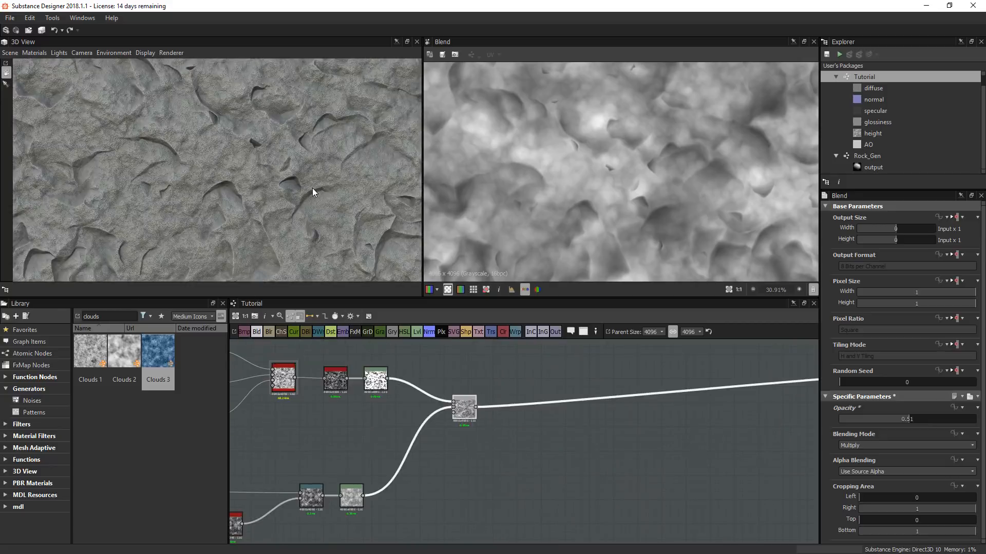
scroll(312, 188, up, 2)
- Move the Clouds 3, blur and Warp nodes aside and insert a Blur HQ Grayscale node between the Warp and the Levels
middle_drag(287, 494, 454, 448)
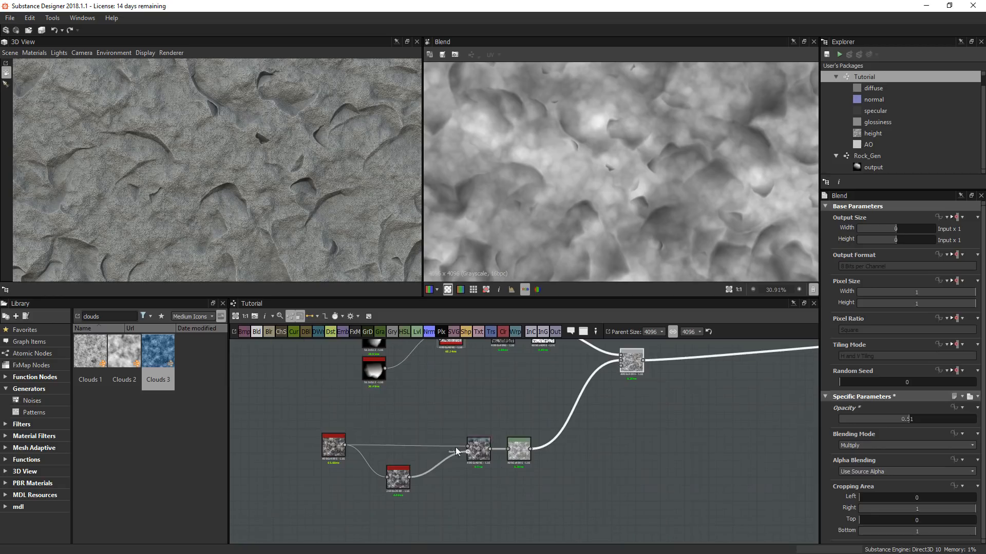
scroll(400, 445, up, 3)
middle_drag(598, 452, 475, 452)
scroll(475, 451, down, 3)
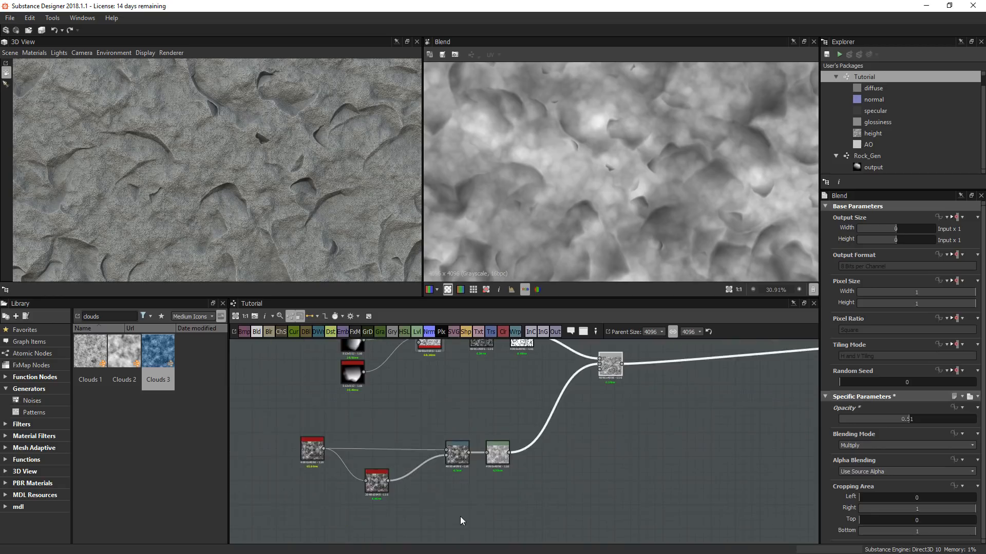
drag(470, 526, 237, 409)
drag(455, 459, 375, 458)
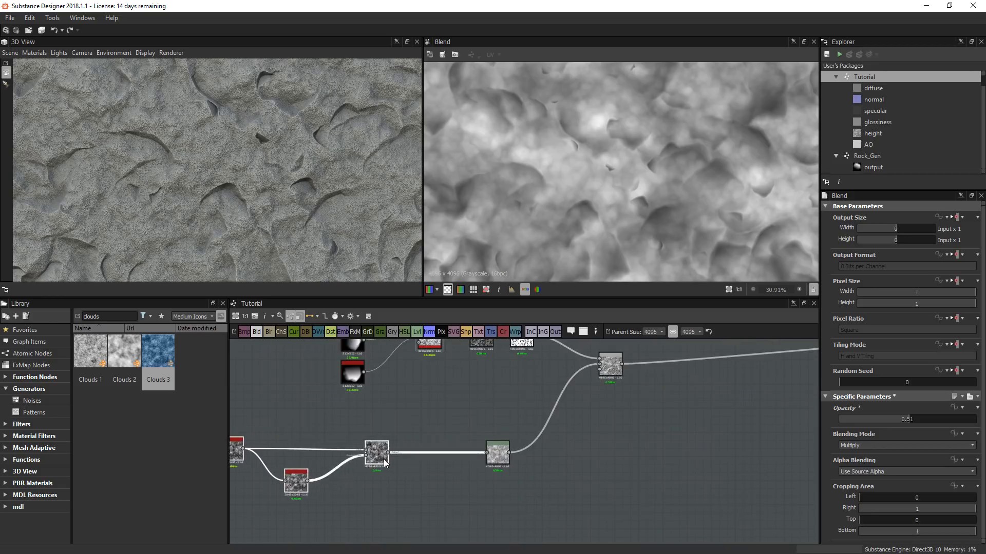
click(375, 459)
key(space)
text(blur)
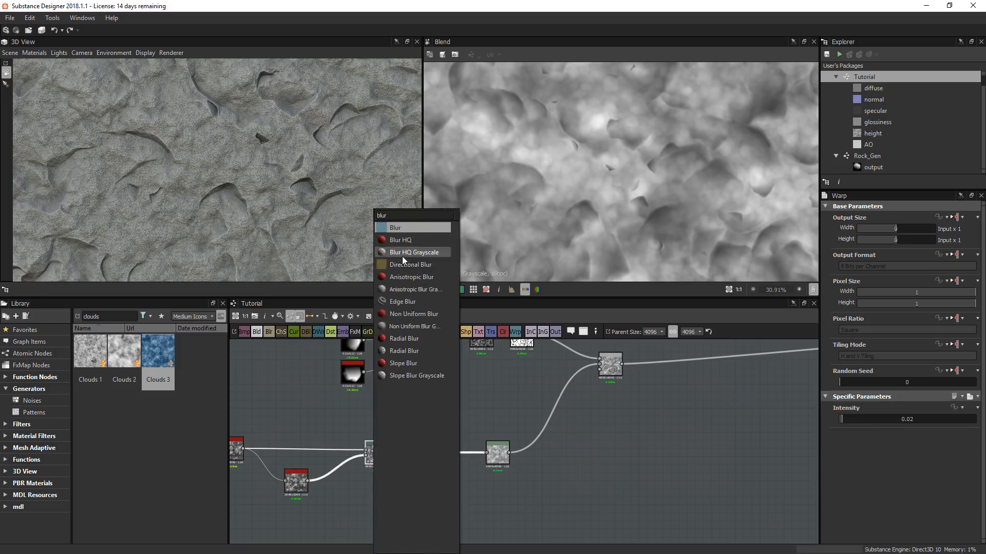
click(402, 256)
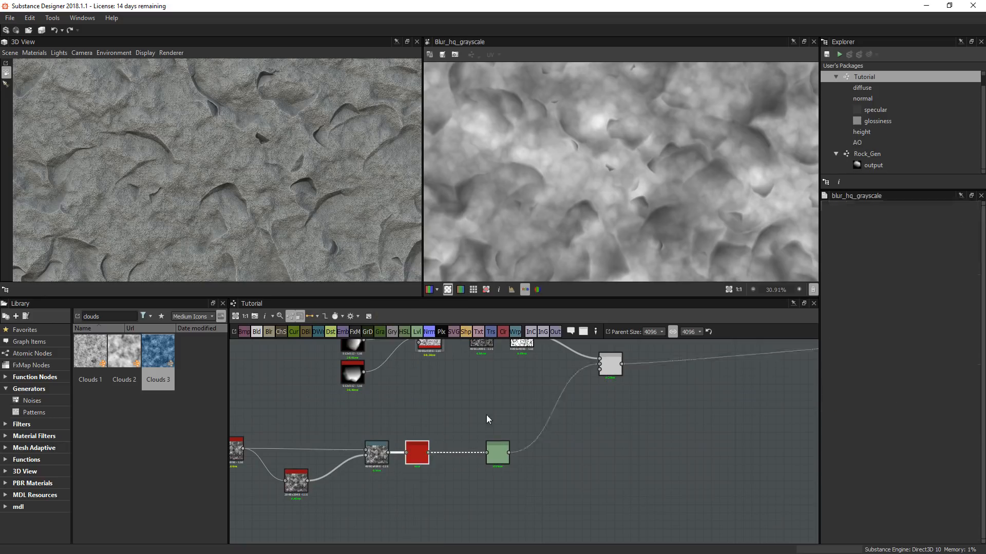
- Set the new Blur HQ Grayscale's Intensity to 0.1 and check the rock surface in 3D
double_click(919, 429)
text(1)
key(Return)
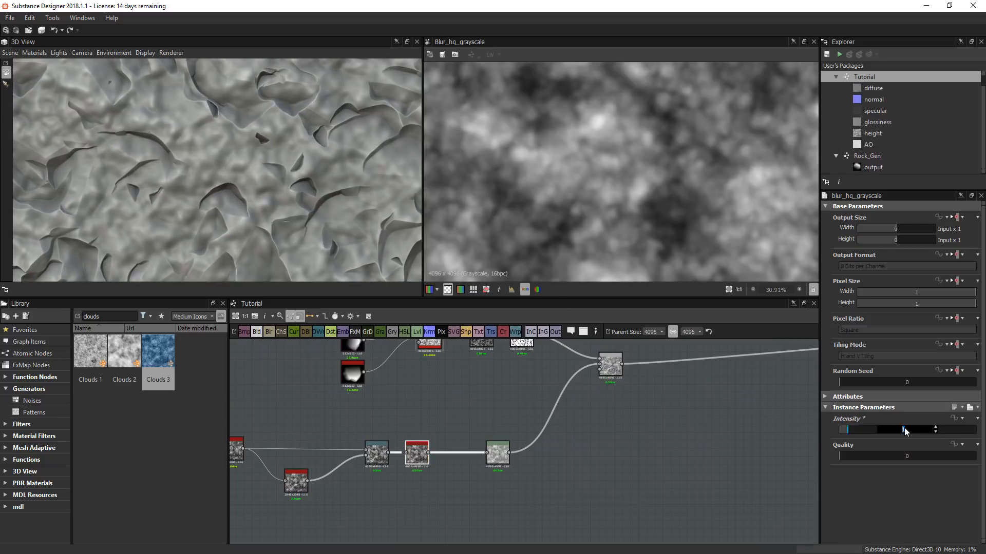
text(0.1)
key(Return)
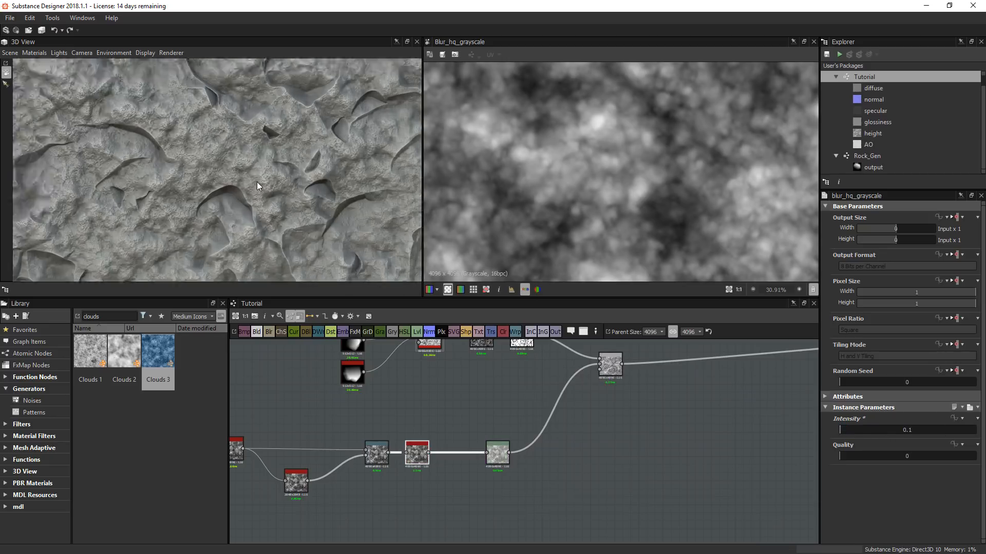
scroll(257, 182, down, 5)
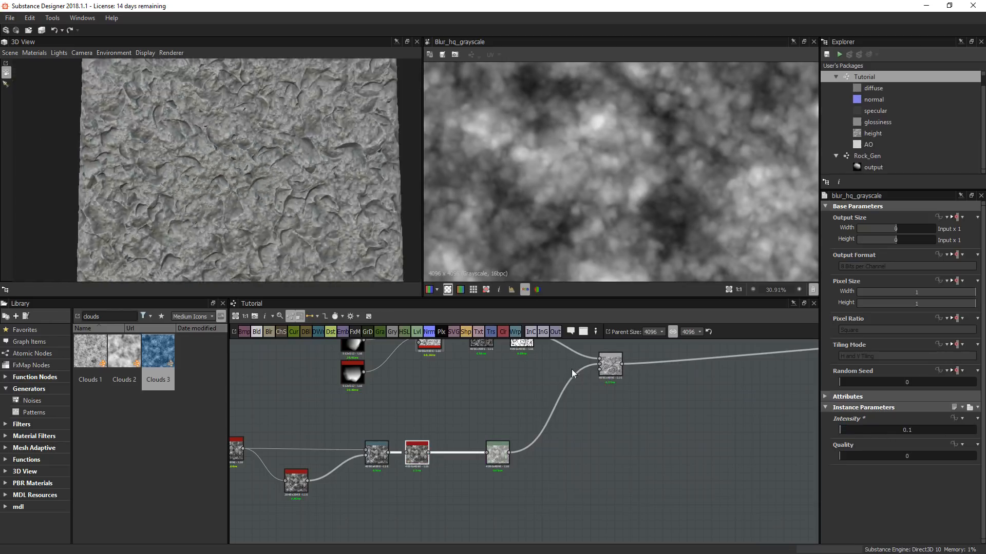
scroll(549, 384, down, 2)
scroll(343, 212, up, 5)
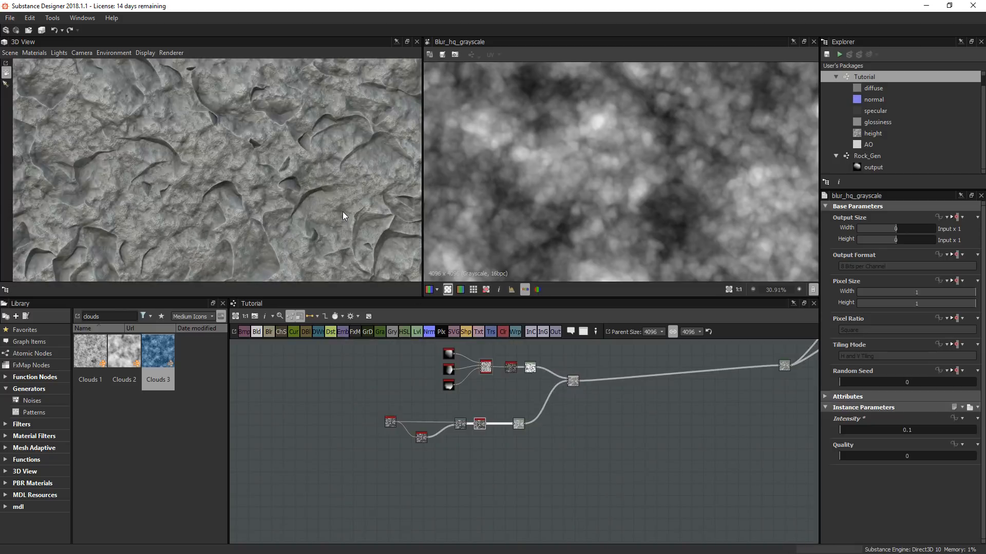
scroll(343, 212, down, 3)
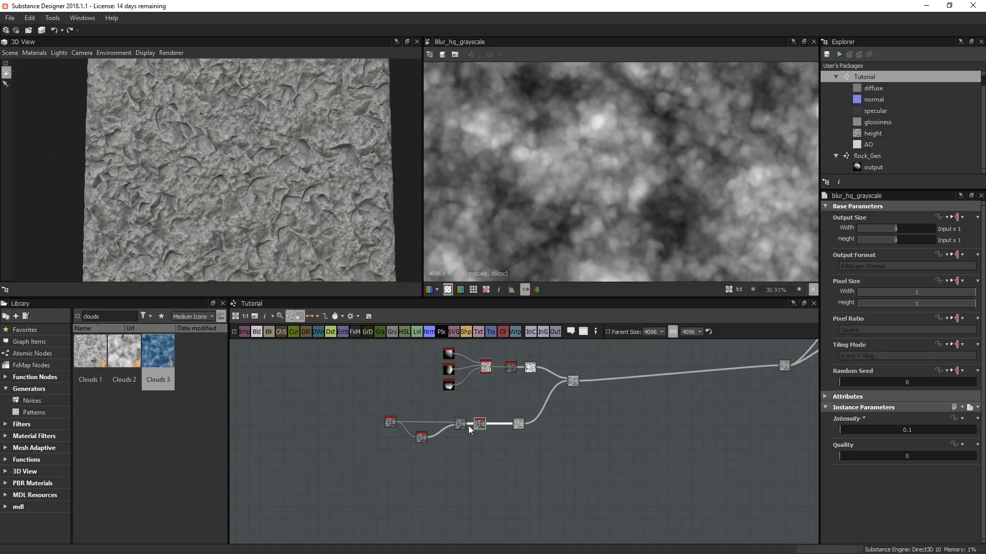
- Insert a Blend node between the Min (Darken) Blend and the Dilation or Erosion node in the main graph, spacing them apart
middle_drag(512, 415, 377, 458)
scroll(638, 409, down, 4)
middle_drag(646, 380, 527, 485)
scroll(528, 484, up, 3)
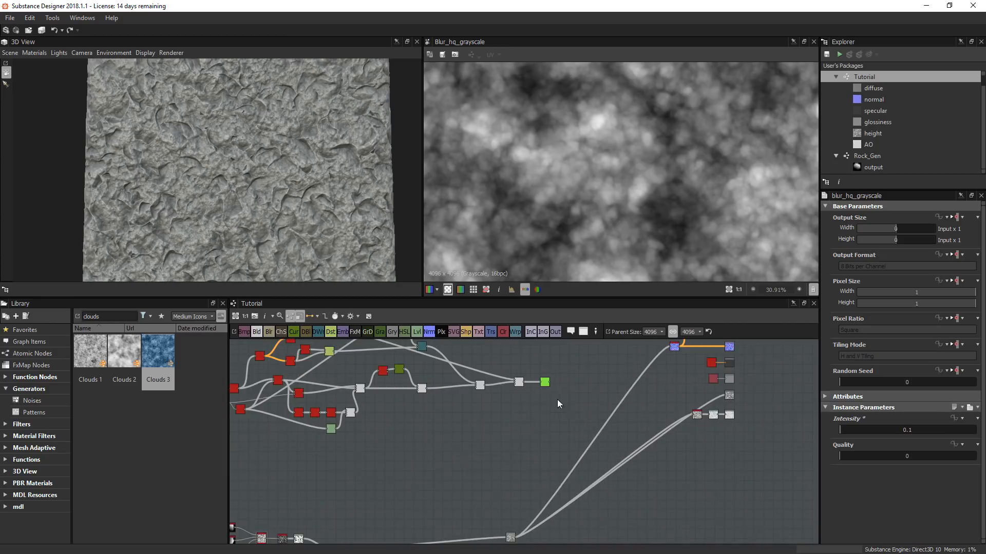
click(544, 383)
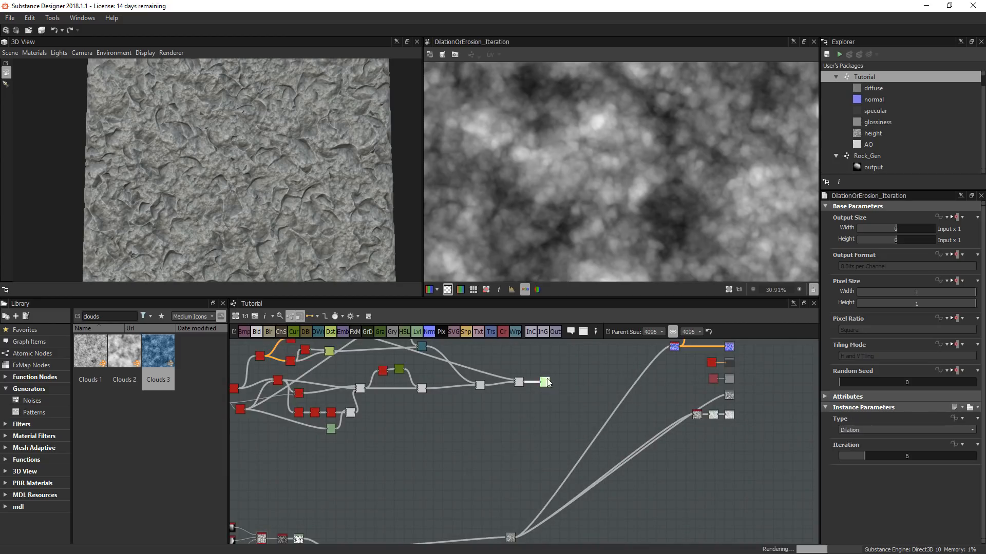
drag(550, 383, 578, 381)
click(517, 382)
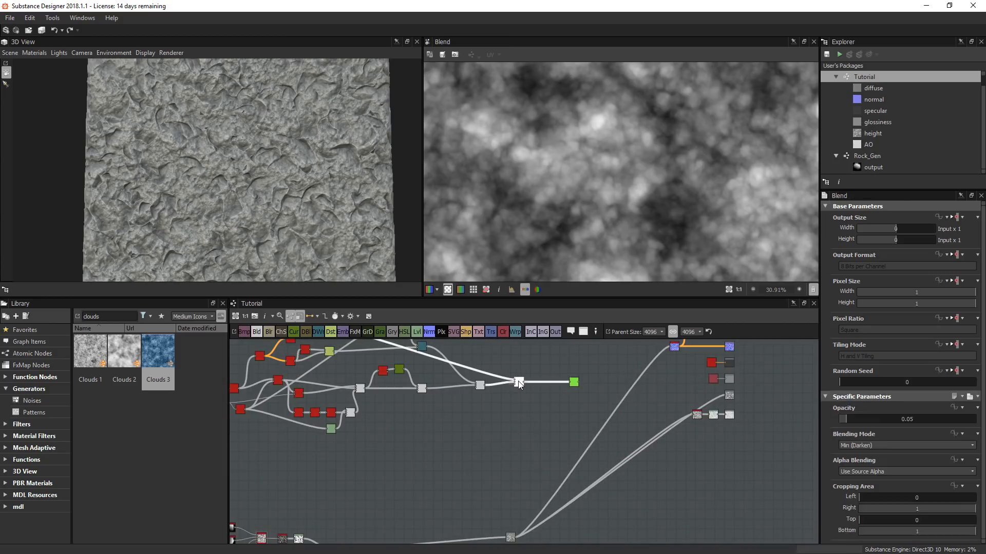
scroll(596, 191, down, 5)
scroll(519, 391, up, 3)
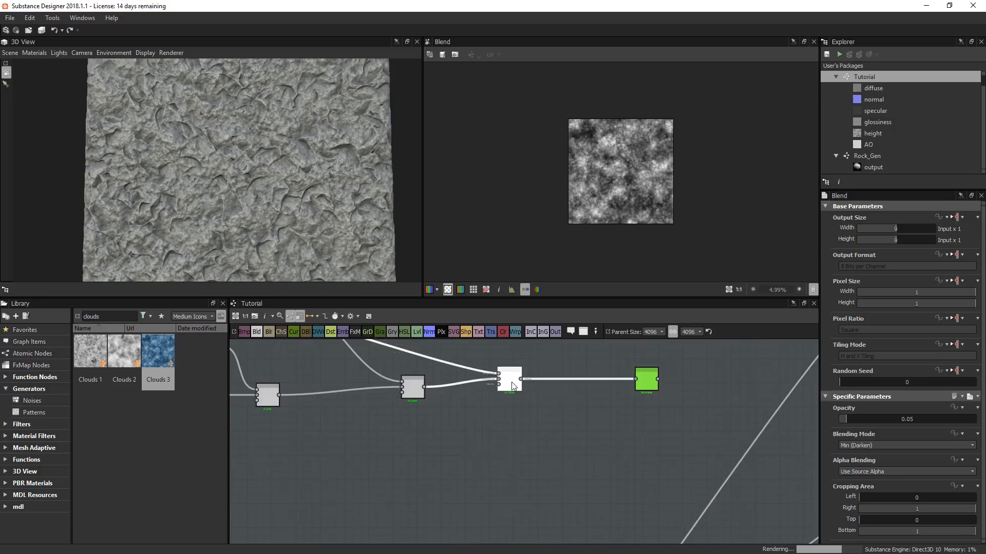
middle_drag(475, 432, 463, 434)
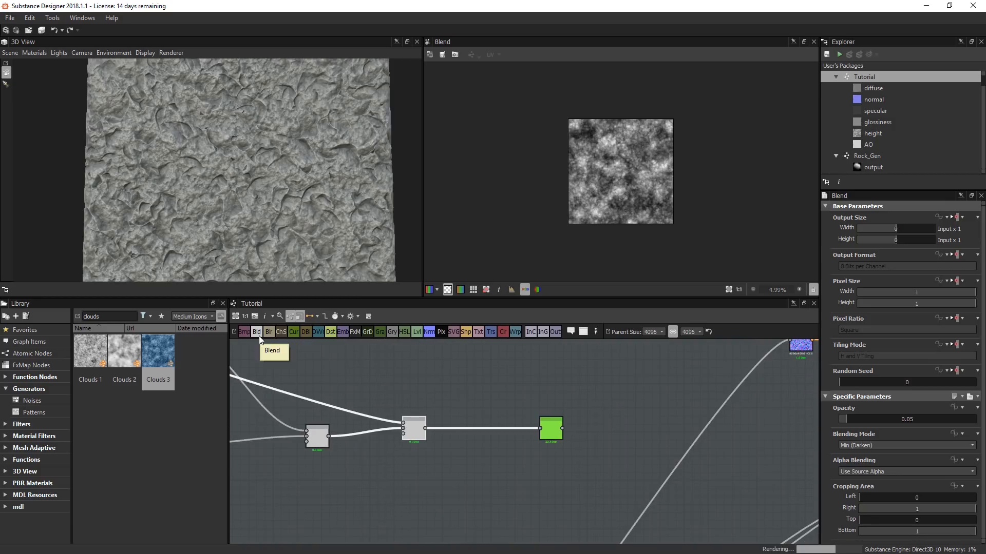
click(258, 332)
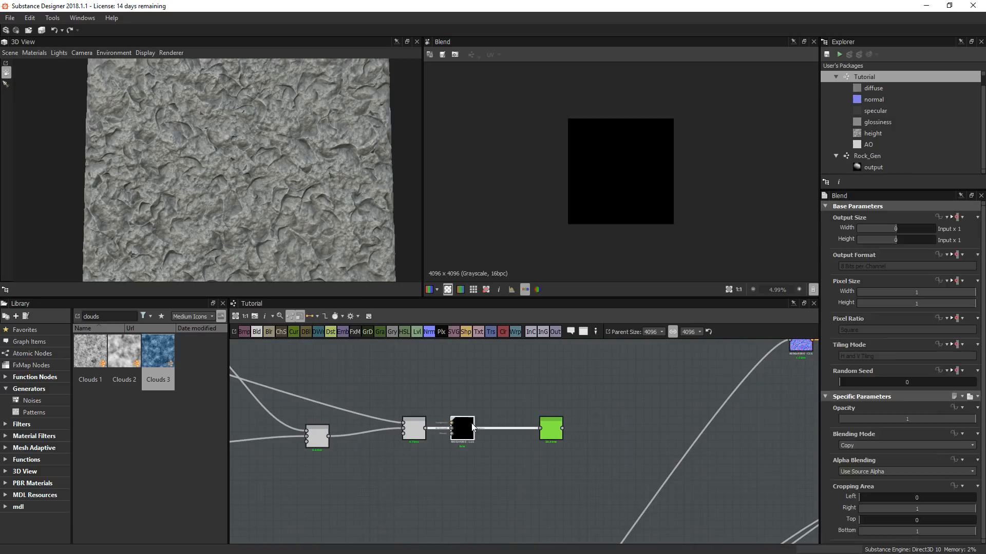
- Connect the rock-and-clouds multiply Blend's output to the new Blend's foreground input
scroll(417, 488, down, 3)
middle_drag(417, 488, 468, 417)
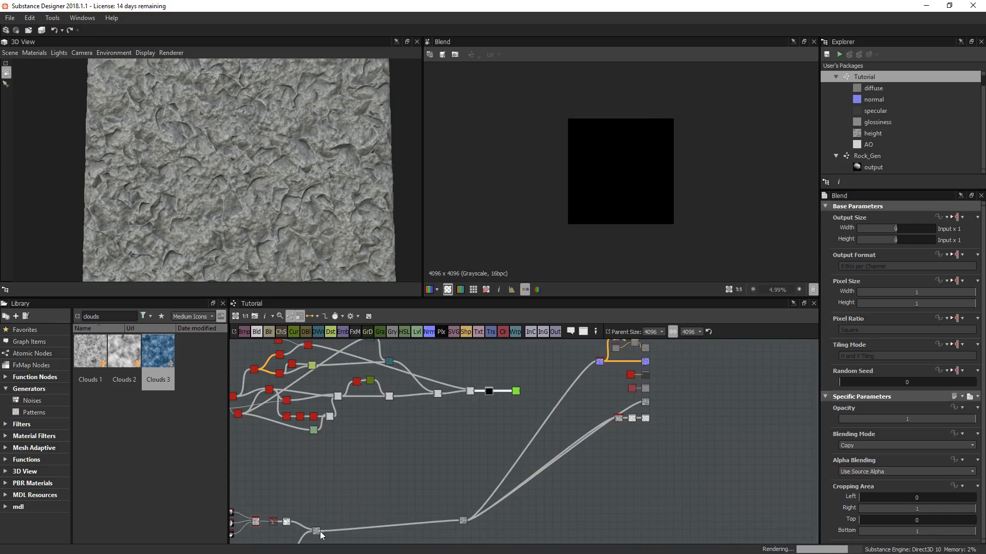
drag(320, 532, 484, 389)
scroll(482, 386, up, 8)
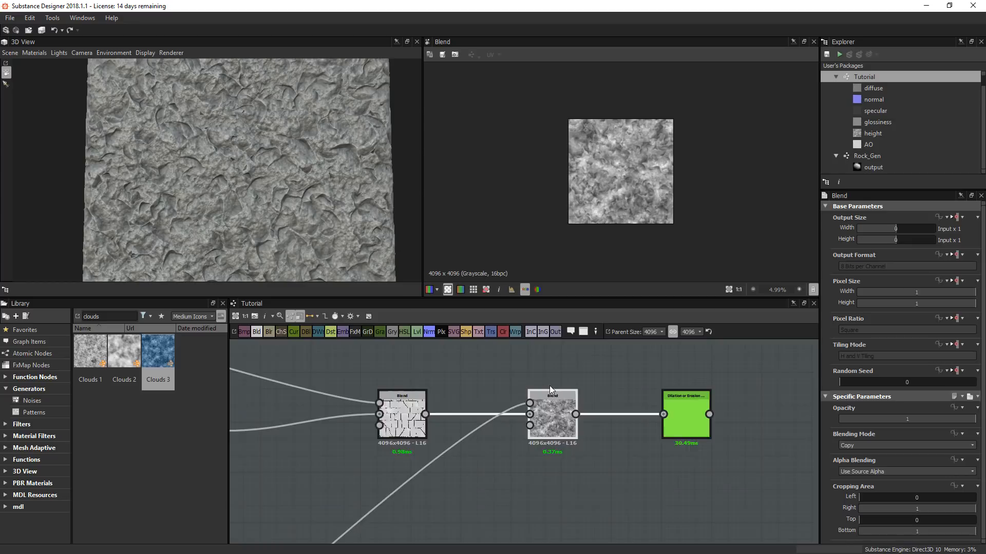
- Connect the Dilation or Erosion output directly to the node feeding the normal output
scroll(516, 402, down, 8)
middle_drag(550, 412, 483, 470)
scroll(580, 408, up, 3)
scroll(594, 396, up, 2)
scroll(484, 462, up, 2)
drag(447, 468, 675, 379)
- Move the final Levels node near the material outputs, feed it from the Dilation or Erosion node, and connect it to the normal-map node
middle_drag(623, 451, 647, 402)
scroll(647, 401, down, 1)
scroll(647, 401, down, 4)
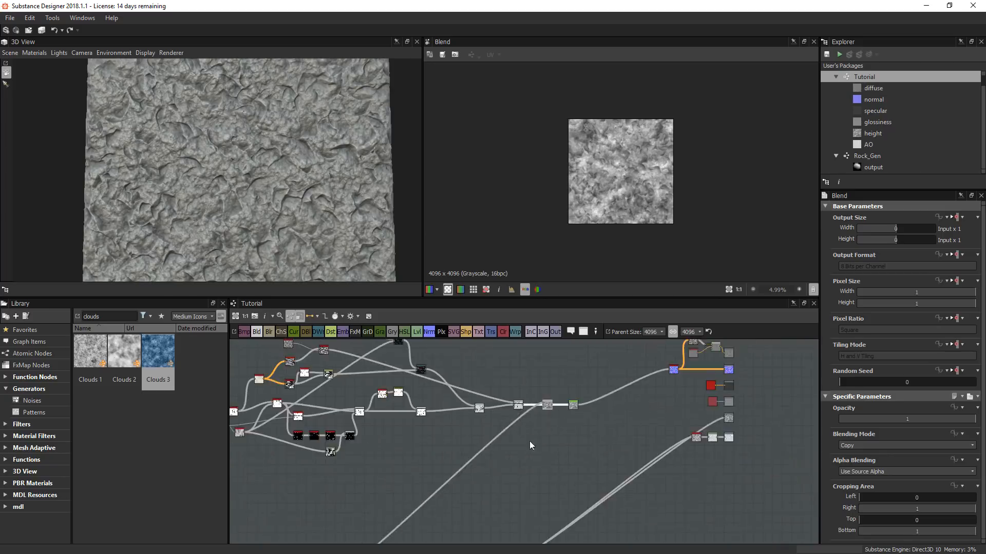
middle_drag(451, 534, 506, 430)
scroll(490, 450, down, 1)
drag(556, 455, 665, 354)
scroll(587, 459, up, 5)
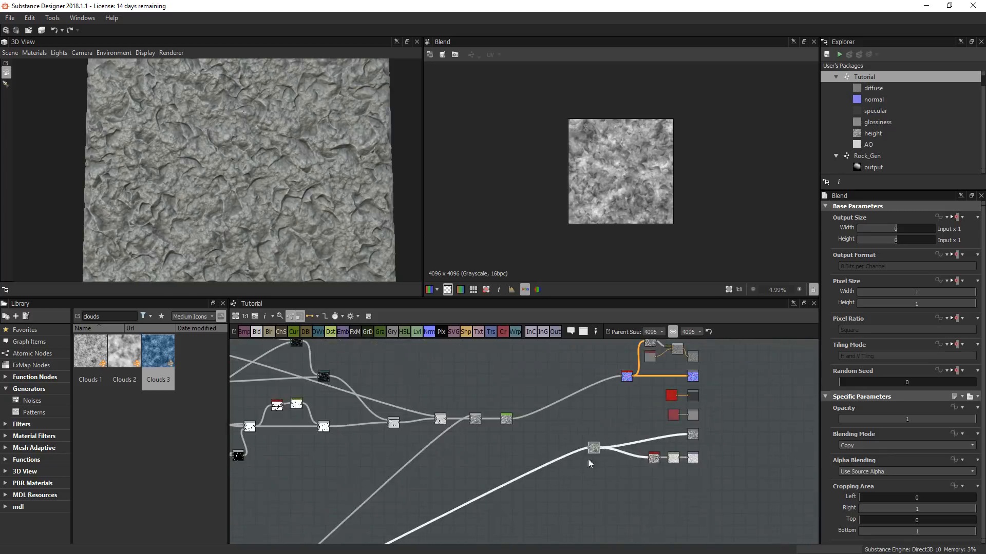
drag(575, 463, 672, 340)
drag(542, 465, 399, 445)
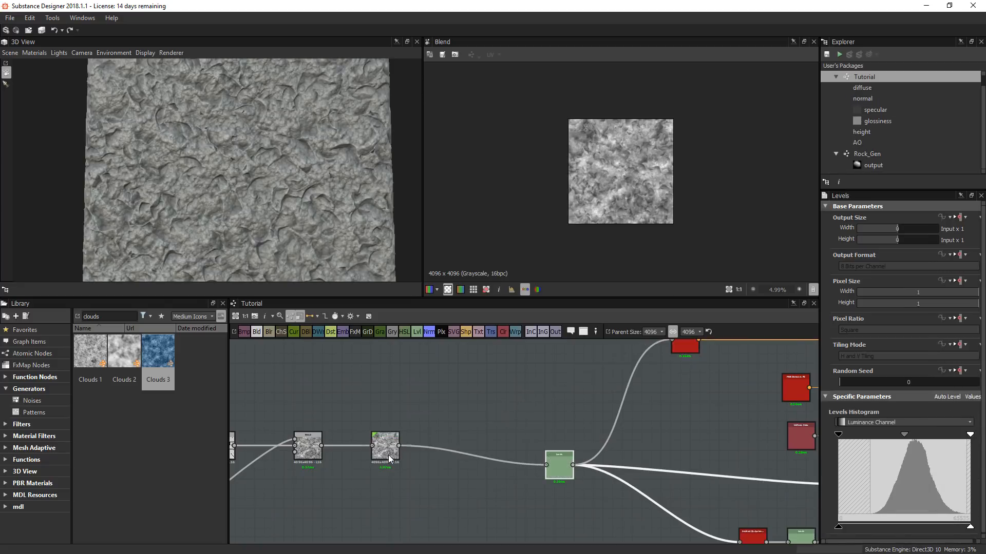
- Reroute the Dilation or Erosion node between the Min (Darken) Blend and the new Blend's background, and feed the new Blend into the final Levels
middle_drag(336, 446, 407, 436)
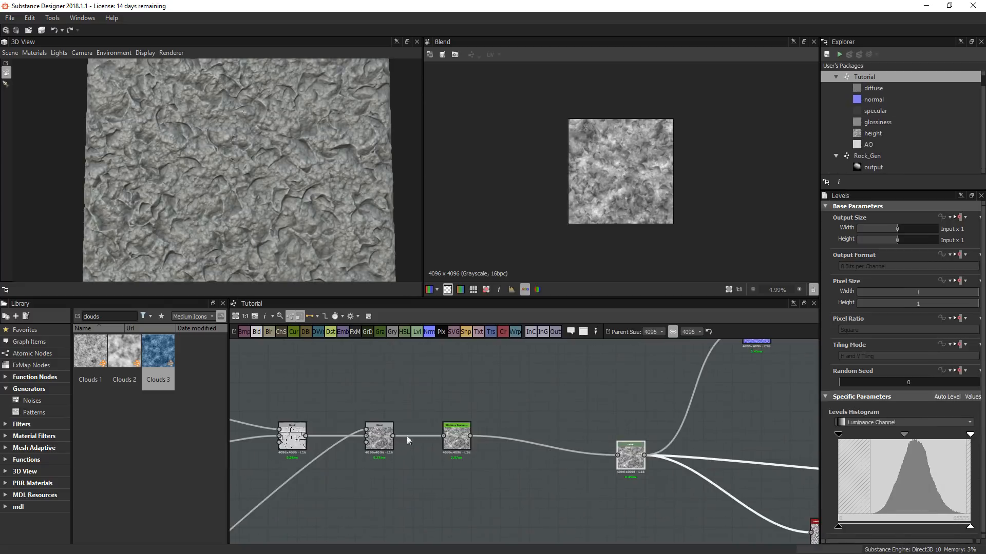
scroll(440, 435, up, 3)
click(489, 434)
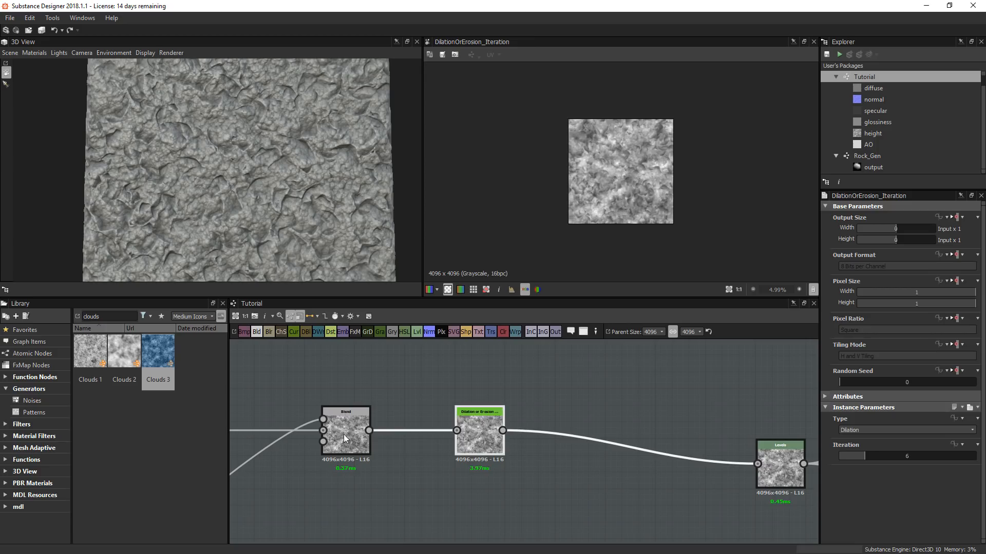
double_click(349, 432)
drag(349, 432, 373, 517)
scroll(411, 519, down, 2)
middle_drag(458, 529, 563, 490)
drag(557, 421, 464, 409)
drag(382, 419, 454, 407)
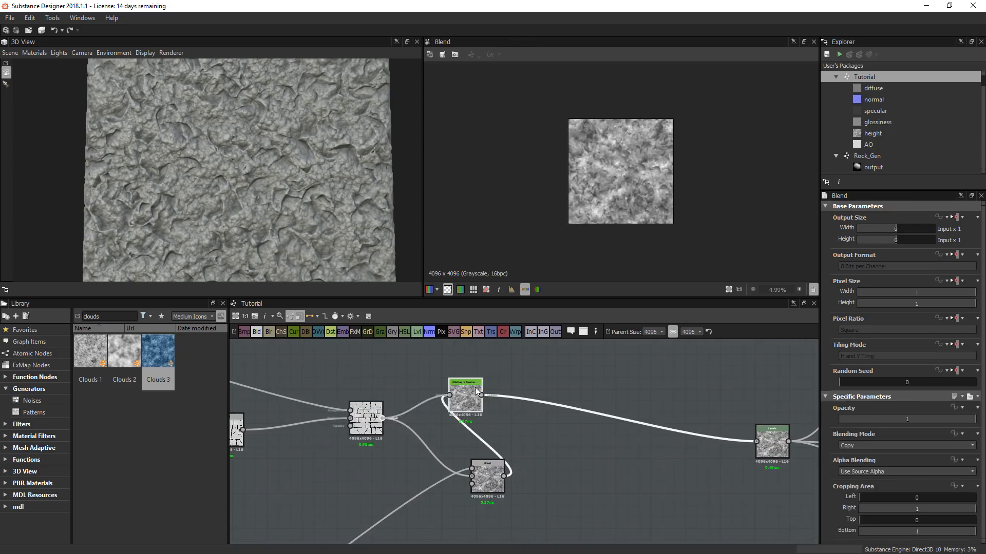
drag(479, 484, 566, 471)
drag(486, 407, 756, 442)
- Set the new Blend's blending mode to Multiply and its opacity to 0.3
click(568, 468)
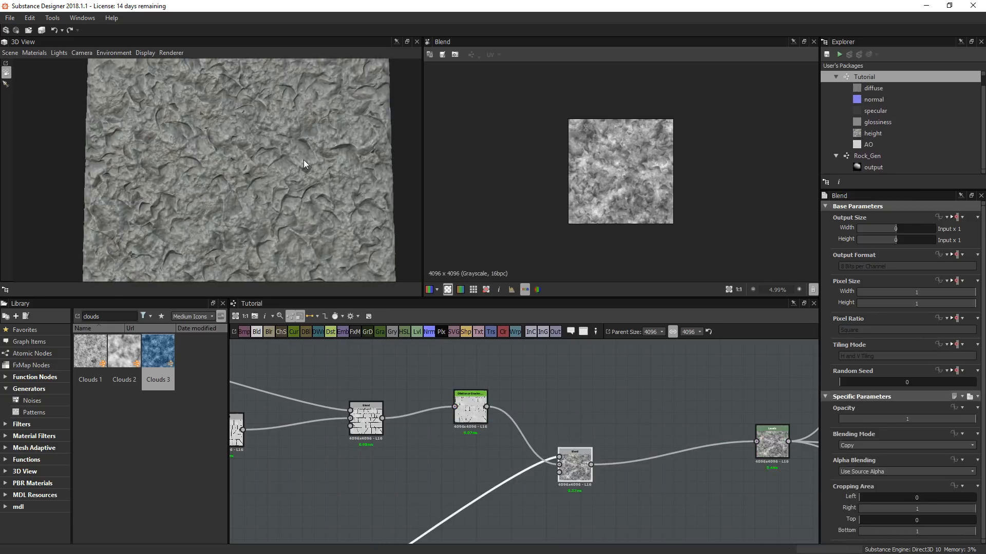
click(868, 445)
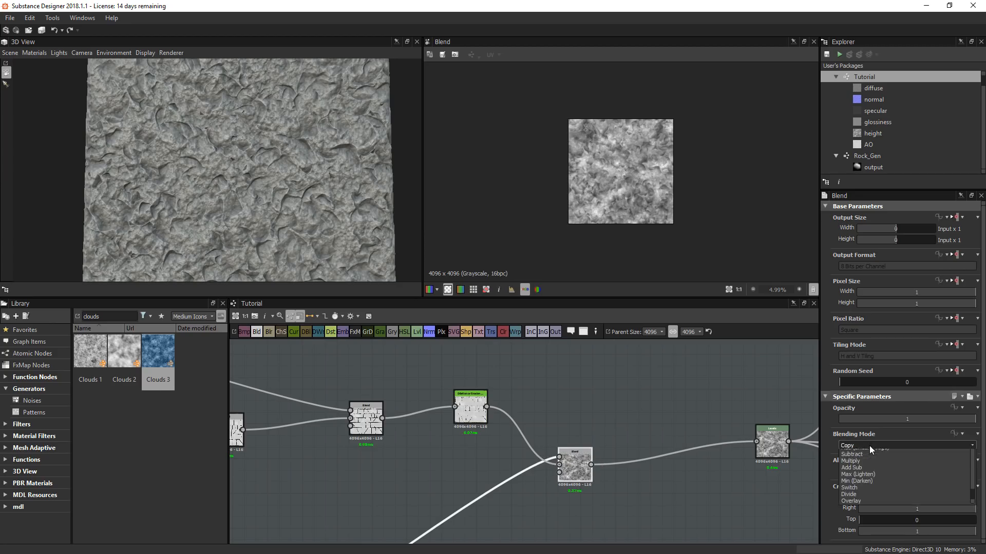
click(858, 474)
double_click(906, 418)
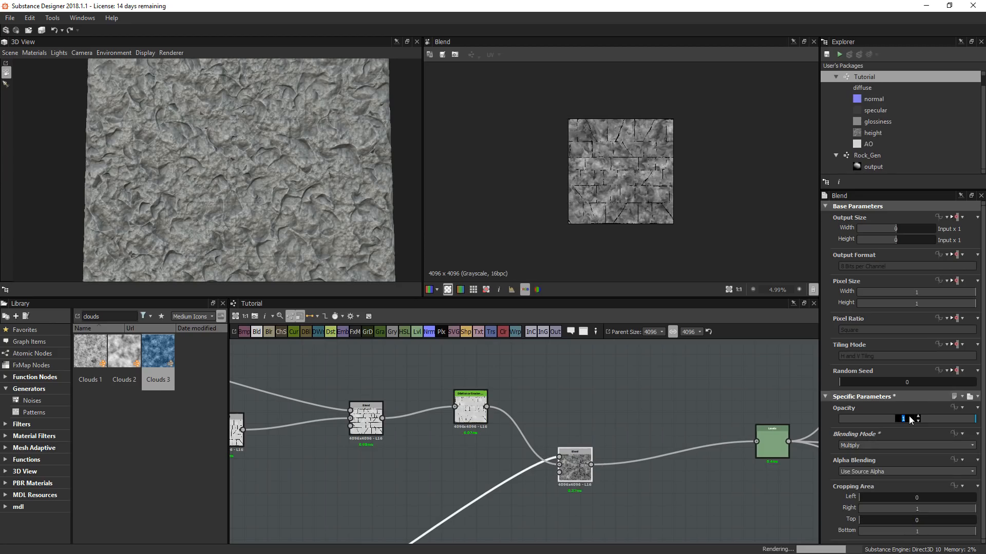
text(0.3)
key(Return)
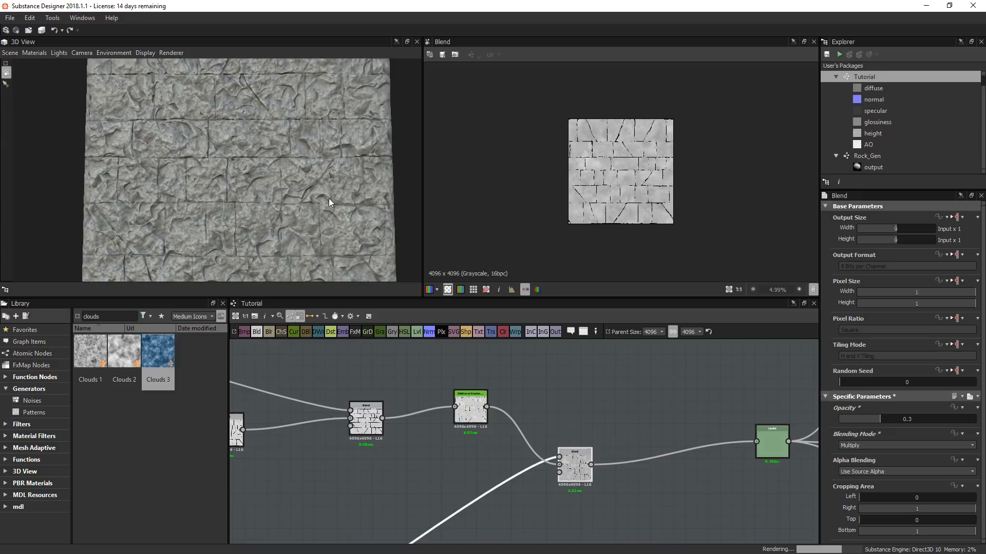
- Examine the stone wall's relief in the 3D preview and the output of the rock-and-clouds multiply Blend
scroll(303, 169, up, 5)
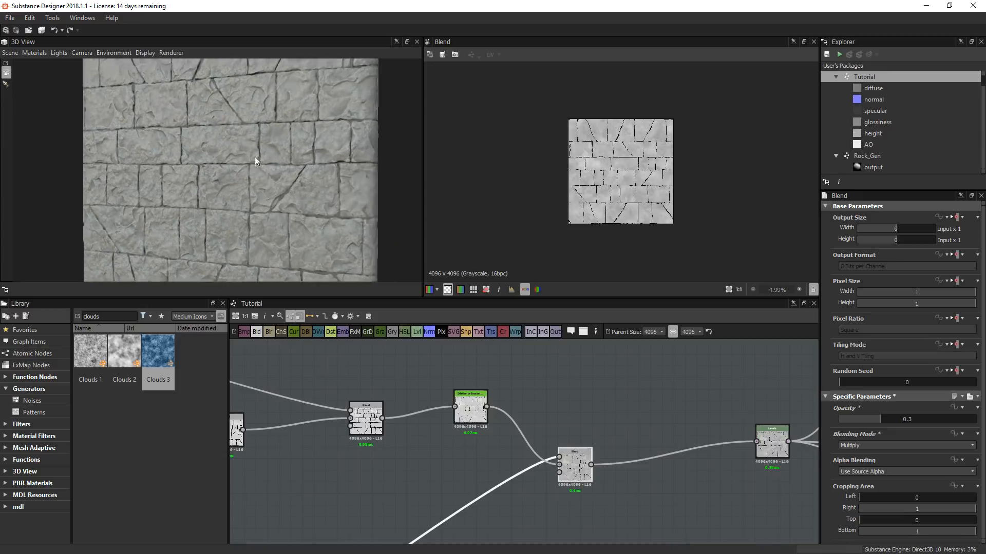
drag(258, 145, 273, 219)
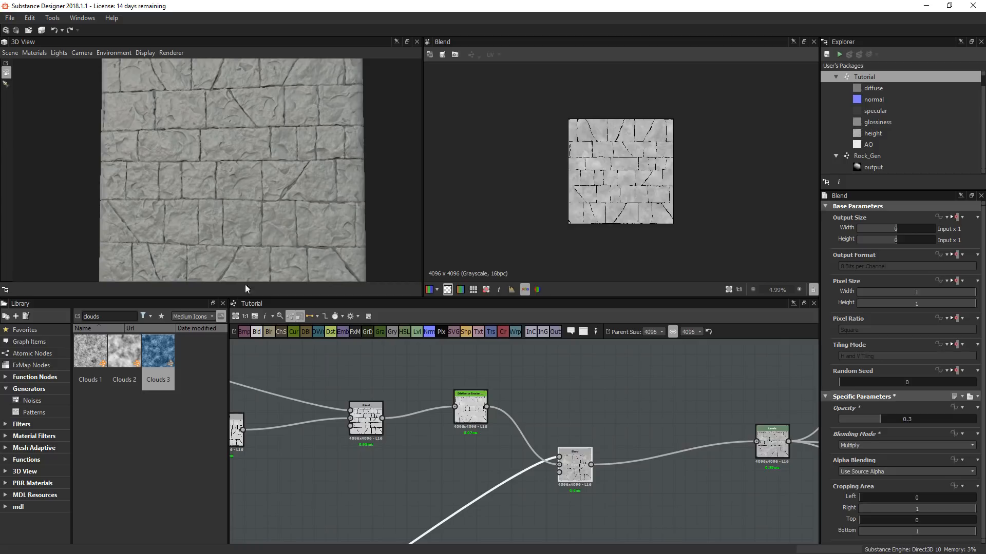
right_drag(245, 280, 341, 170)
drag(341, 171, 262, 209)
scroll(242, 182, up, 3)
middle_drag(326, 414, 562, 370)
scroll(562, 369, down, 3)
middle_drag(314, 501, 451, 406)
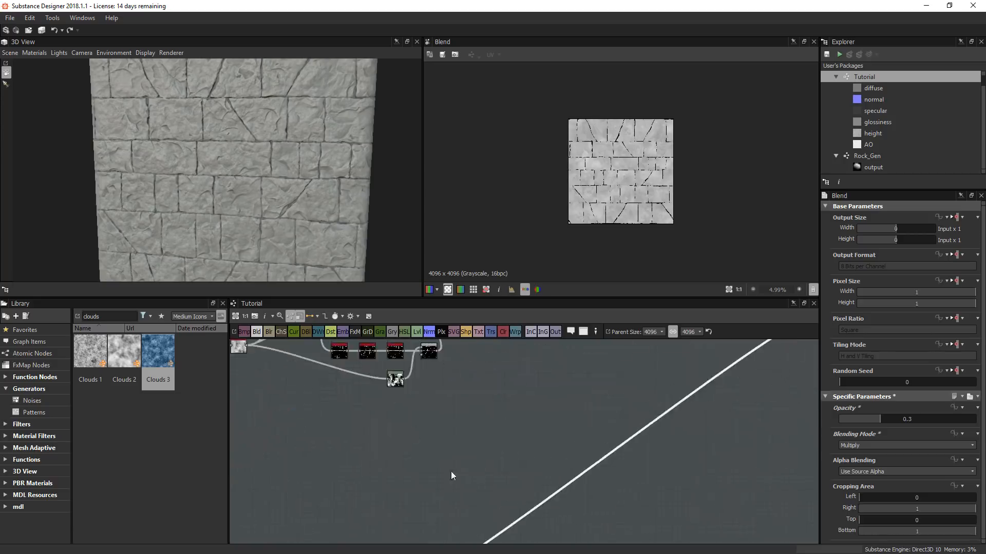
scroll(451, 471, down, 3)
middle_drag(383, 497, 446, 457)
scroll(445, 457, up, 6)
scroll(462, 414, down, 3)
middle_drag(541, 431, 510, 429)
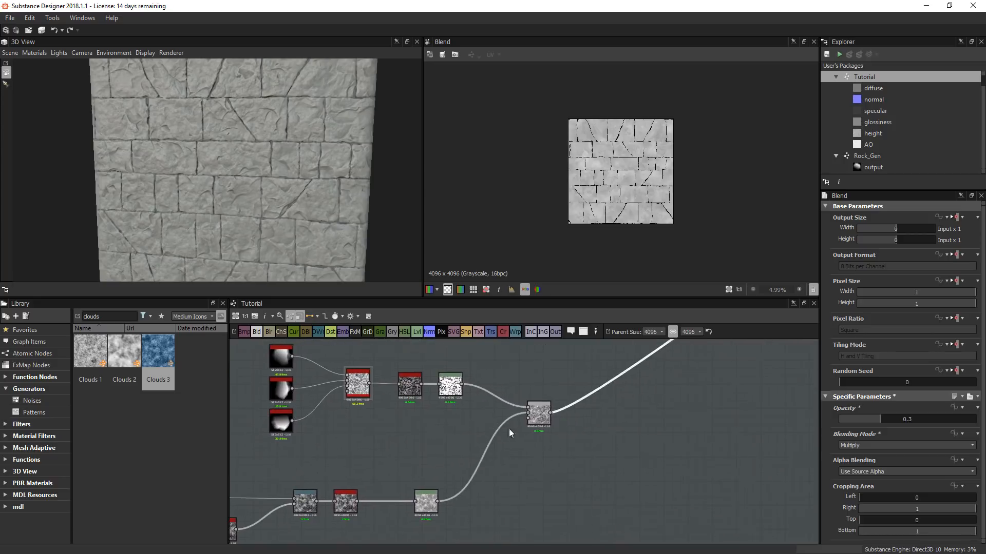
double_click(535, 419)
scroll(627, 180, up, 5)
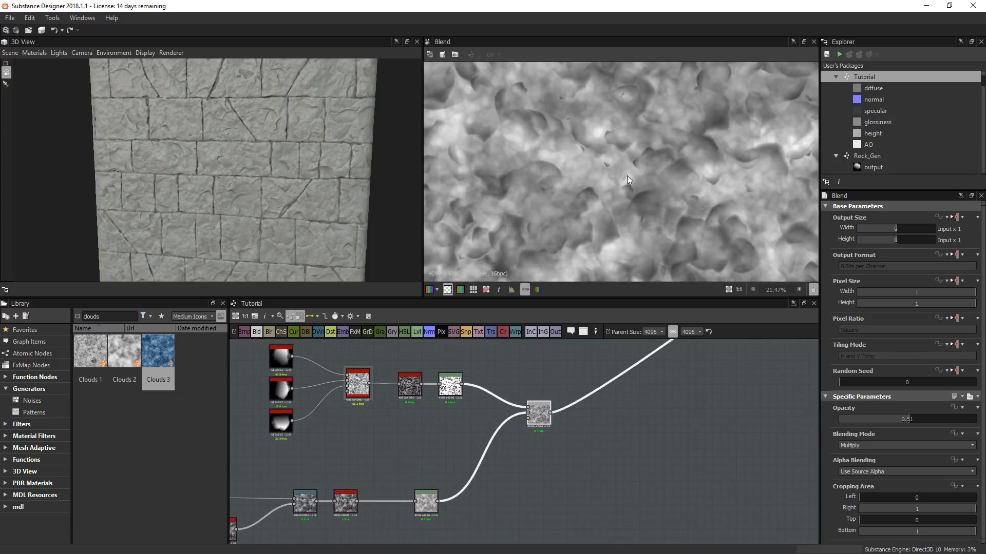
scroll(427, 427, up, 3)
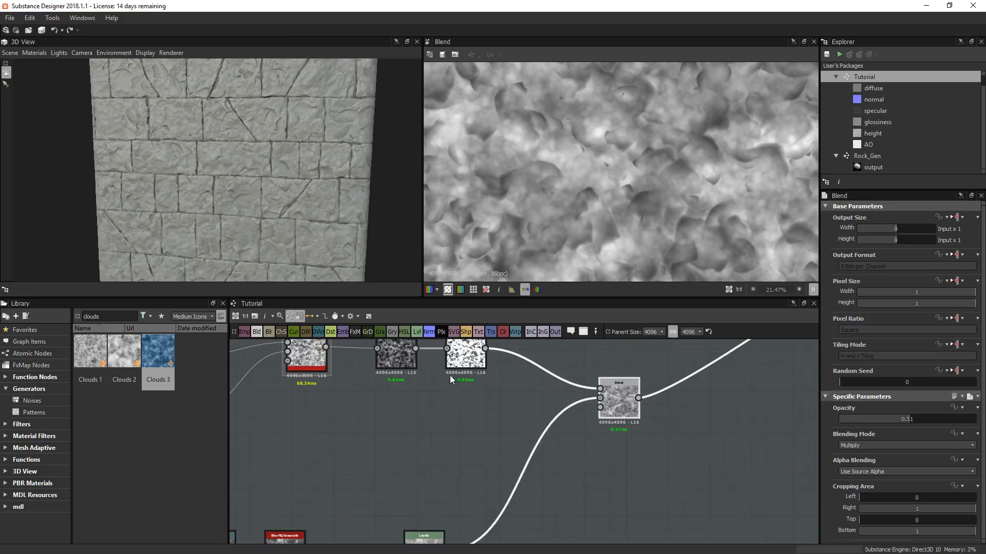
- Add a Clouds 2 noise with a Levels node after it, and connect the Levels output to the rock-and-clouds Blend's opacity input
middle_drag(588, 419, 519, 429)
drag(560, 417, 616, 419)
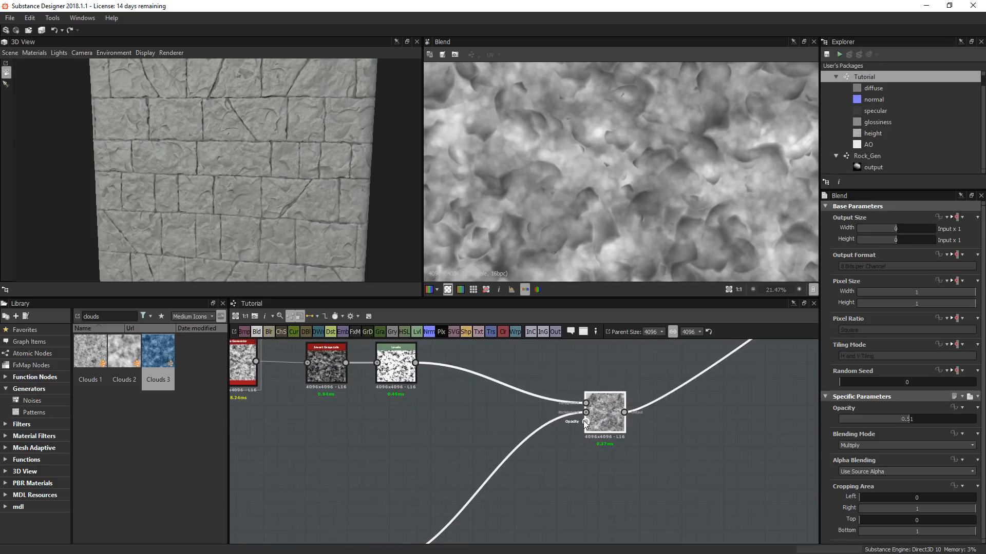
drag(120, 352, 362, 455)
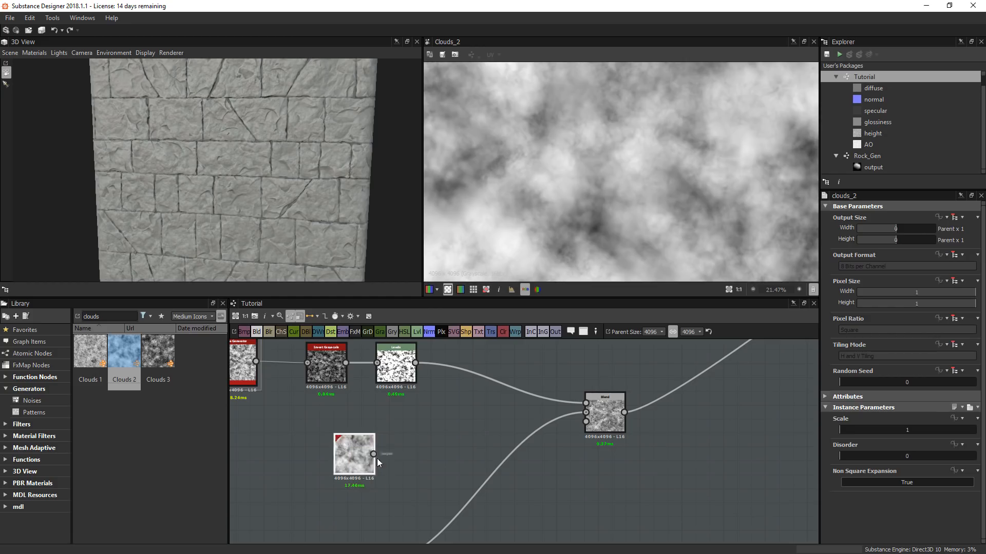
click(417, 332)
drag(443, 454, 585, 421)
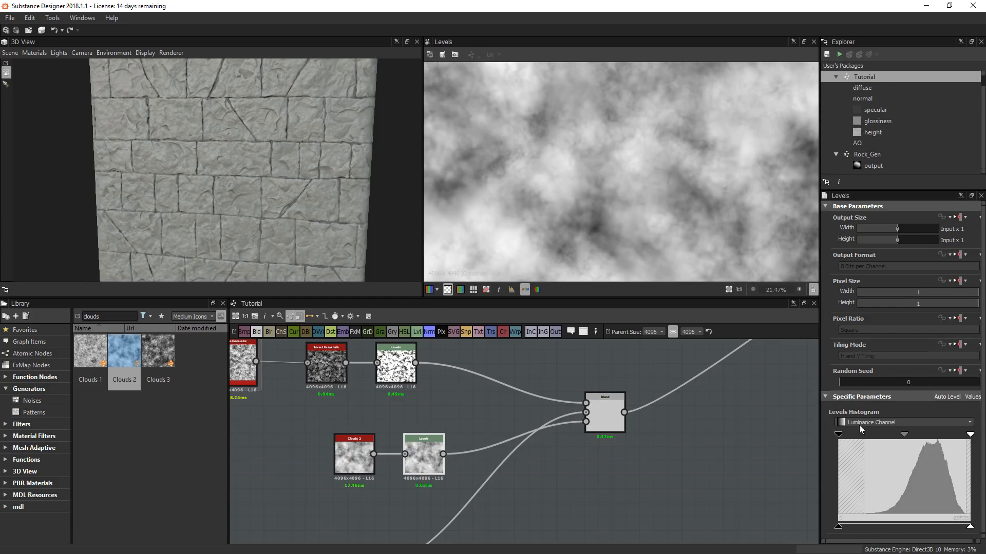
- Narrow the Clouds 2 Levels input range into a high-contrast black-and-white mask and check the masked Blend on the wall
drag(838, 435, 879, 435)
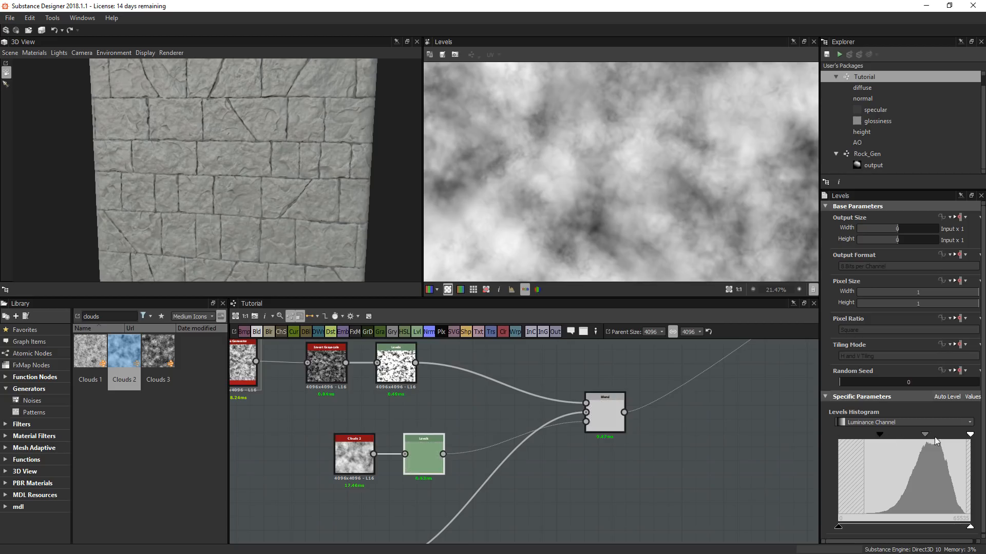
drag(970, 435, 903, 434)
scroll(473, 386, up, 1)
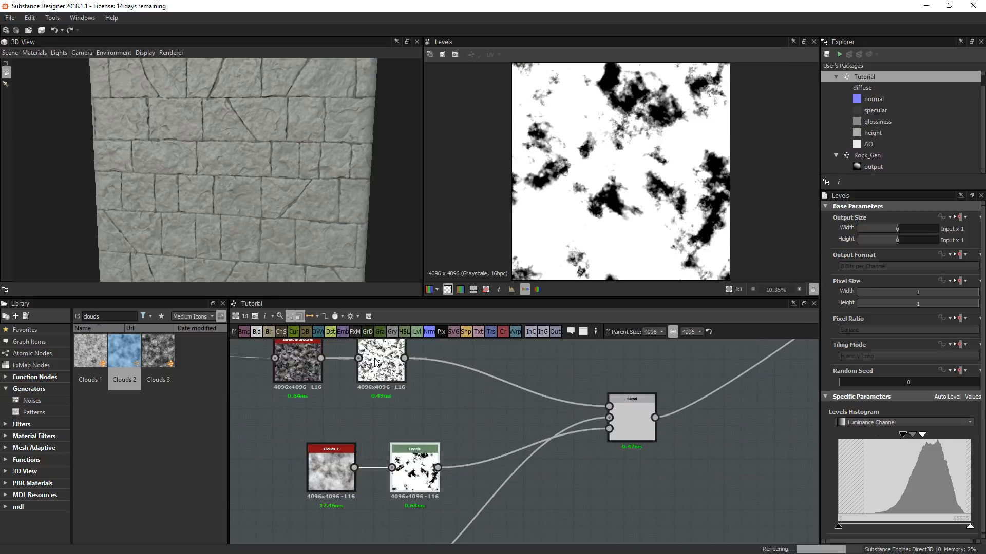
click(376, 363)
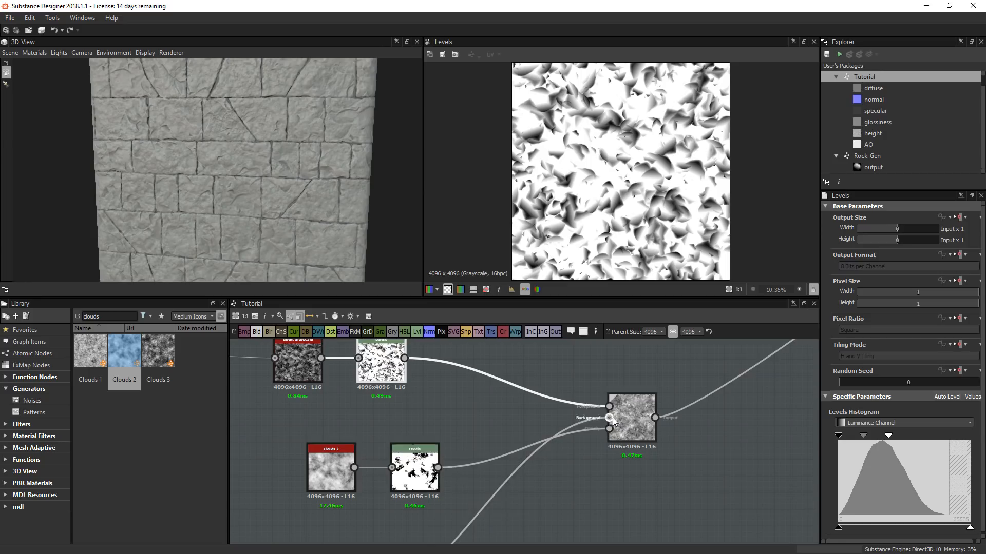
double_click(629, 424)
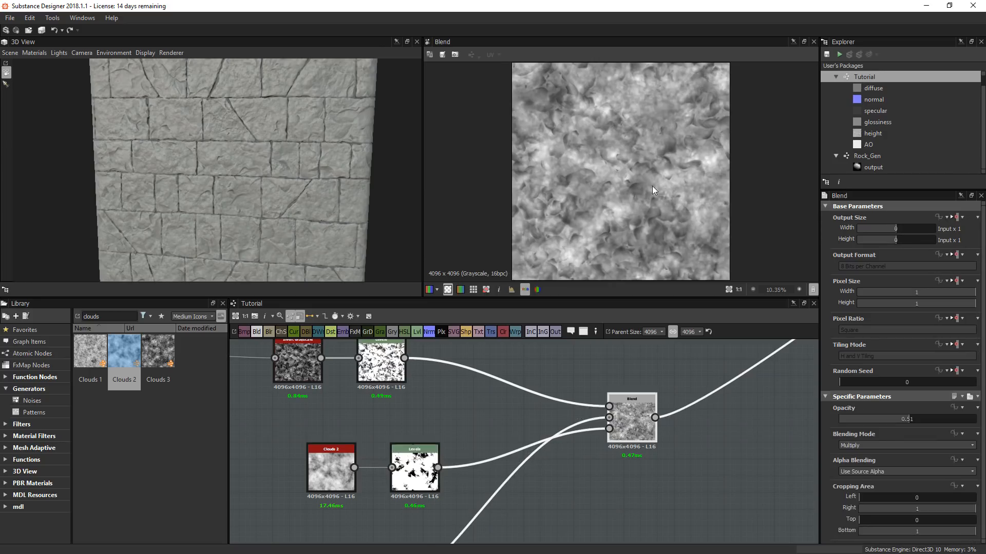
scroll(279, 177, up, 5)
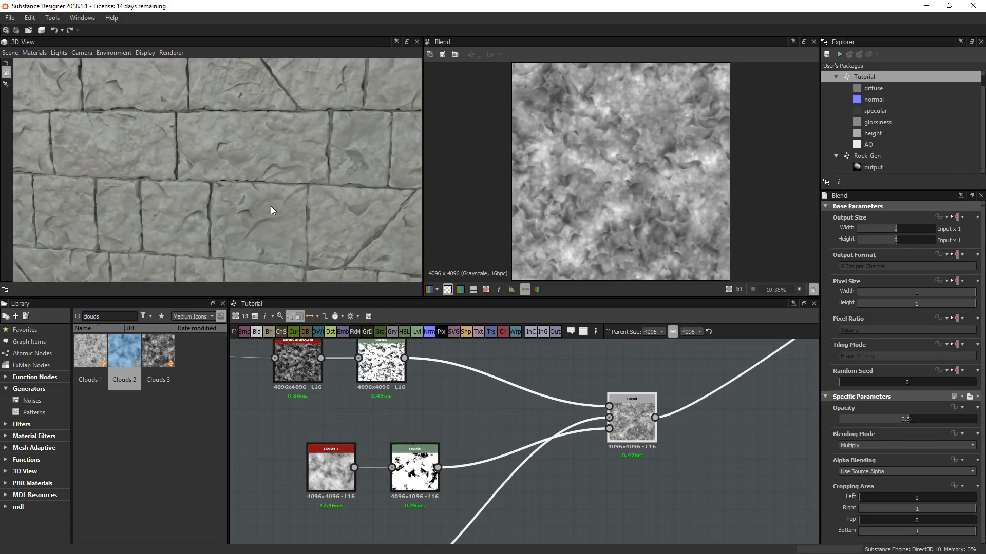
drag(271, 209, 288, 231)
- Add a Warp node near the rock Levels node and connect the Levels output only to its main input, removing the extra gradient link
middle_drag(411, 355, 456, 415)
double_click(434, 428)
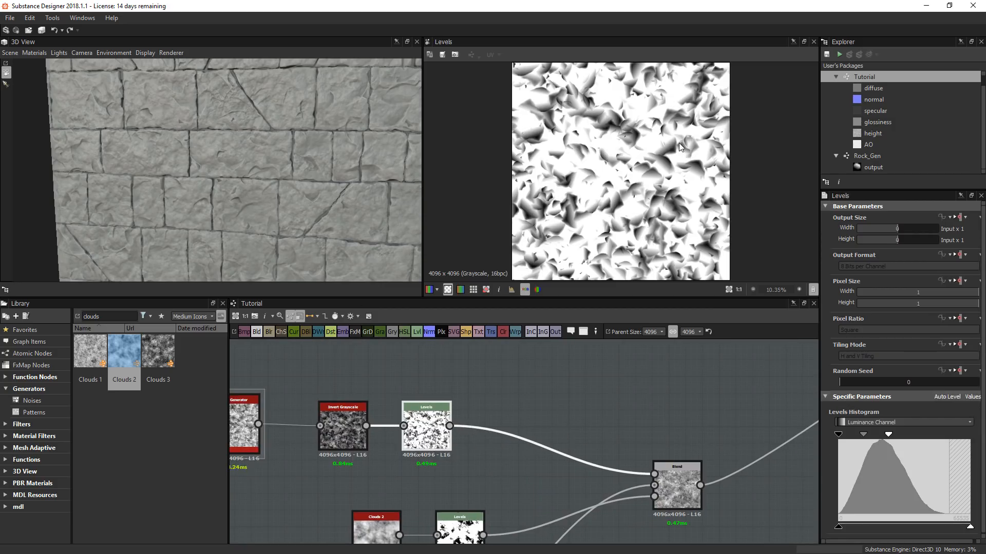
middle_drag(477, 409, 497, 418)
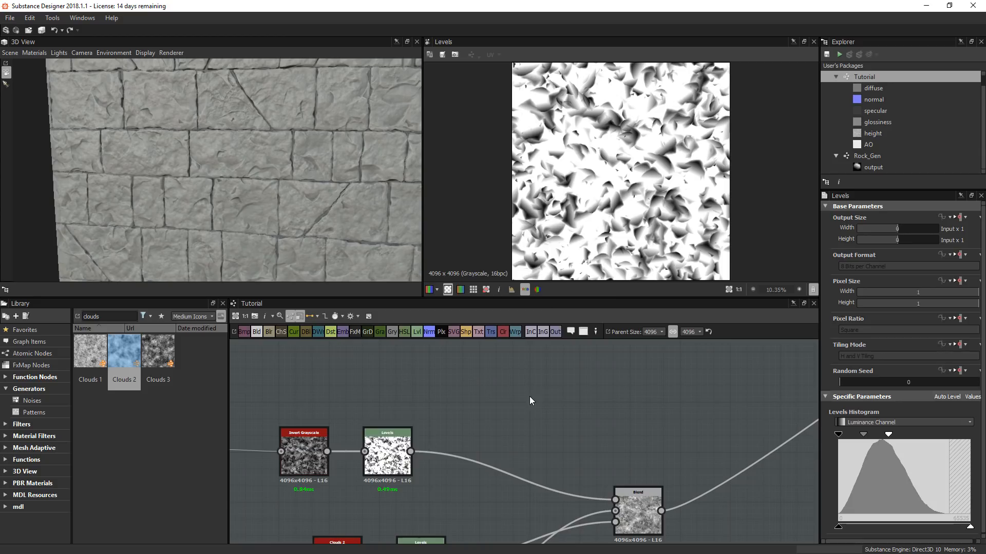
key(space)
text(warp)
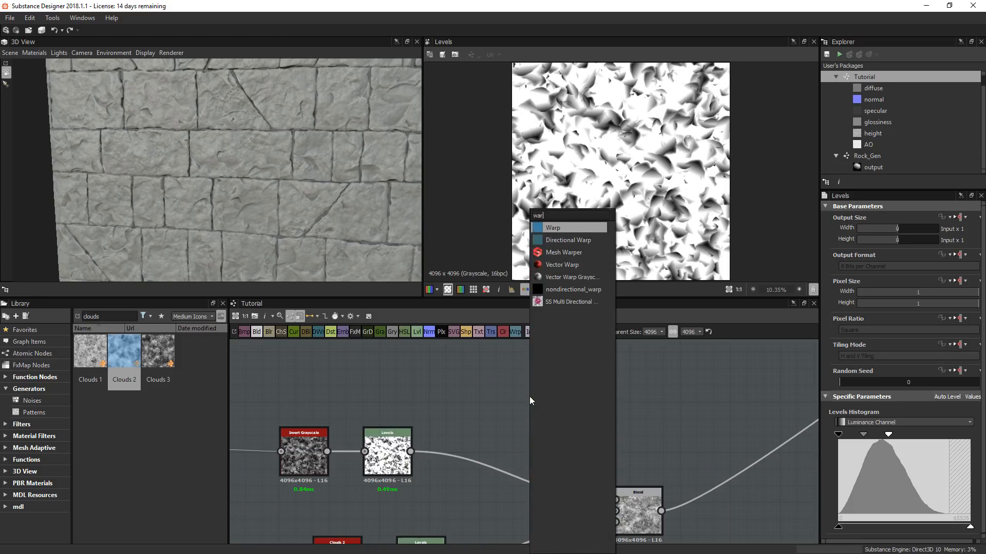
click(571, 228)
drag(411, 452, 522, 404)
drag(410, 452, 506, 398)
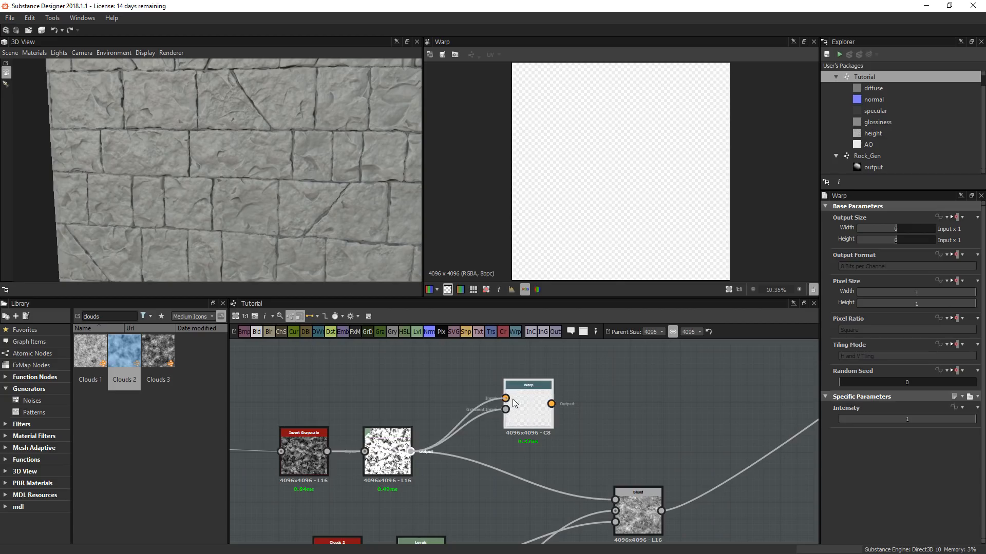
scroll(494, 436, up, 3)
click(482, 385)
key(Delete)
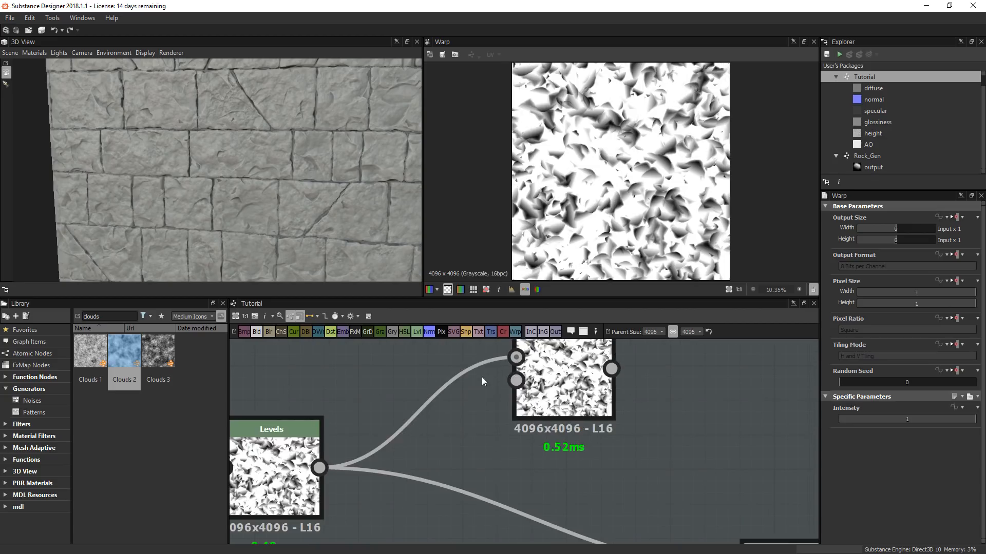
- Search the library for perlin noises and add a Gaussian Noise node connected to the Warp's gradient input
click(100, 317)
key(ctrl+a)
text(perlin)
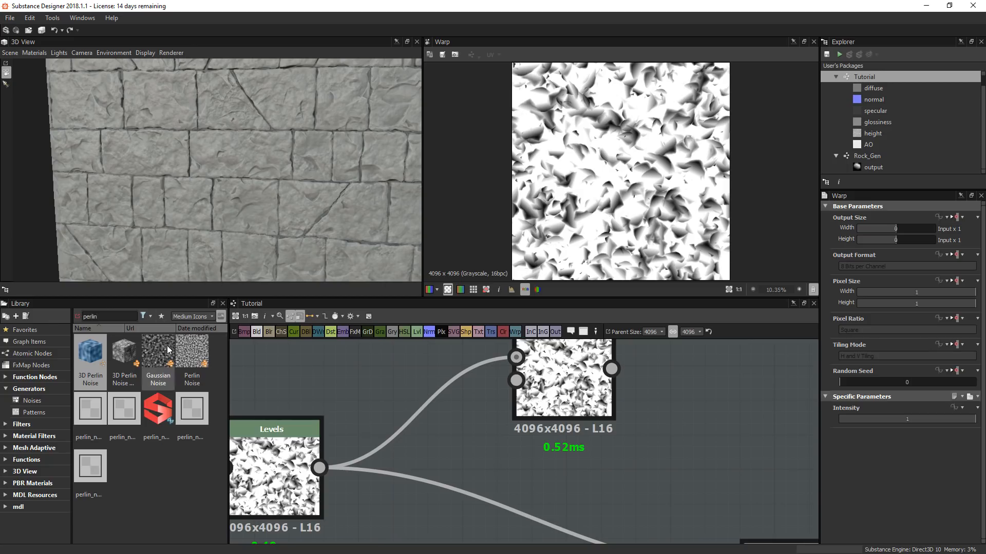
drag(158, 360, 516, 380)
- Set the Gaussian Noise scale to 9 and the Warp intensity to 0.48
double_click(599, 374)
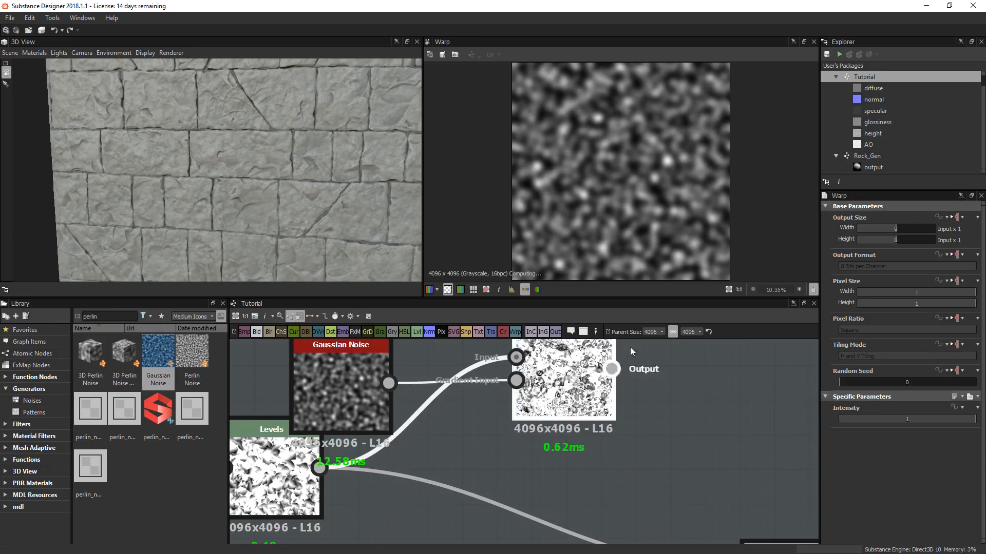
drag(903, 420, 852, 430)
double_click(342, 408)
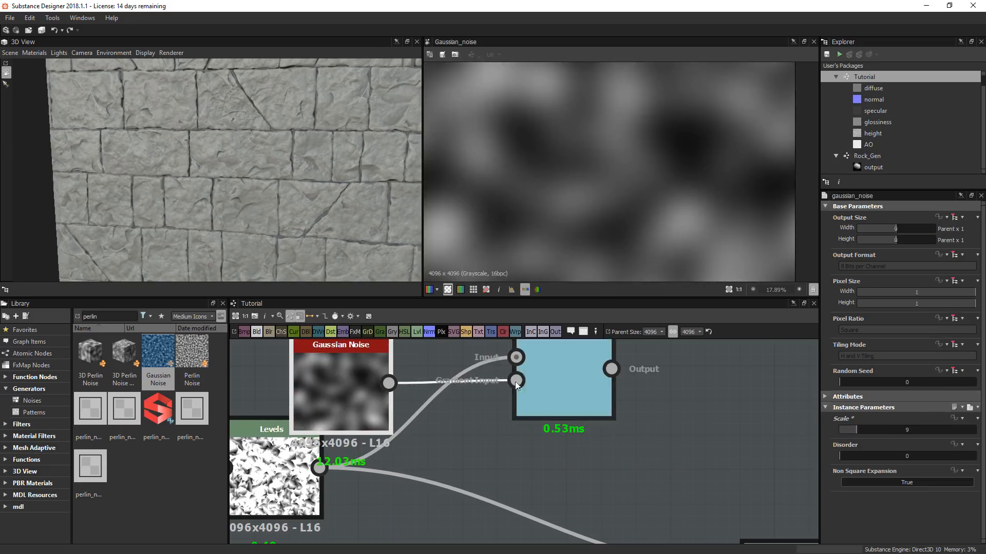
double_click(547, 378)
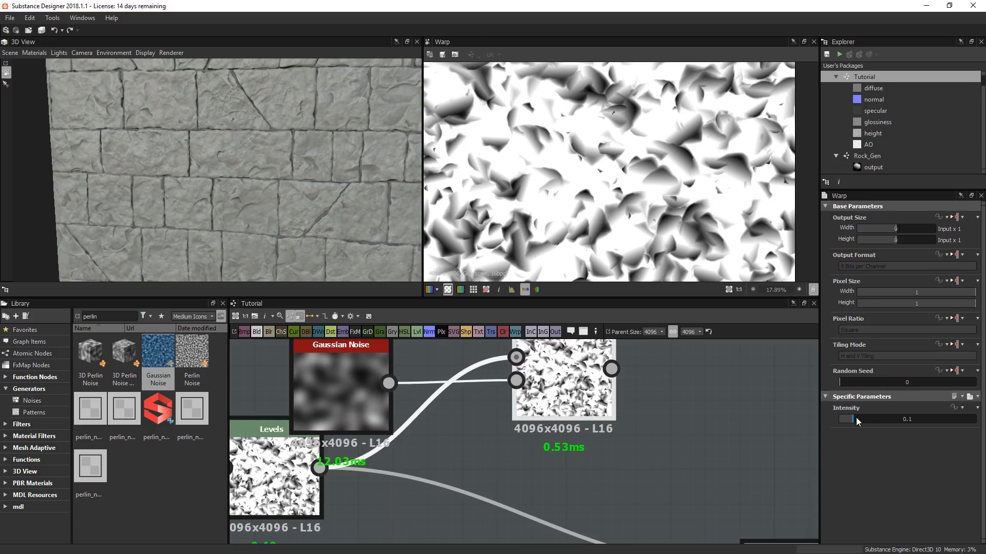
drag(853, 419, 904, 419)
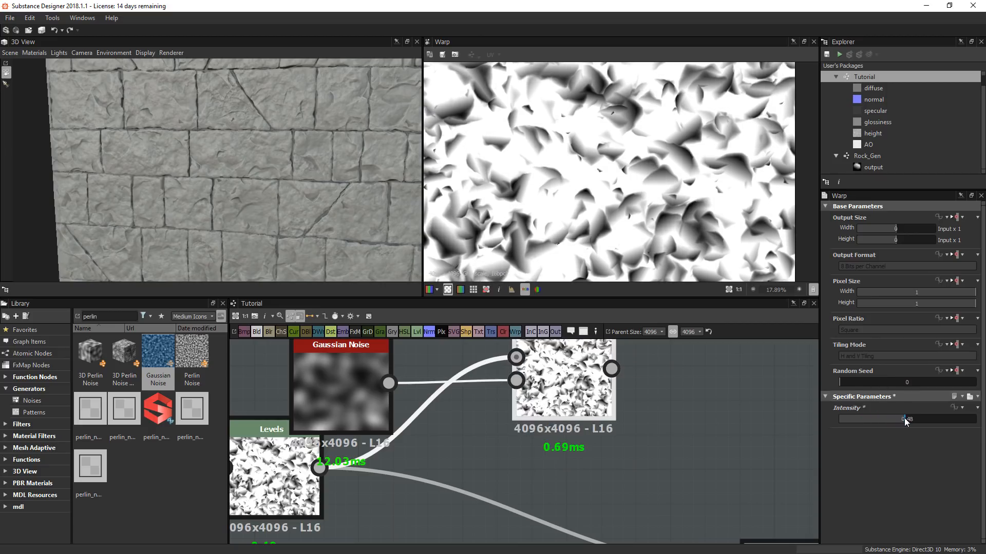
- Place the Gaussian Noise node below the rock Levels node and shift the Warp node closer to the Blend
drag(346, 374, 364, 542)
middle_drag(383, 539, 420, 481)
scroll(420, 477, down, 3)
drag(405, 478, 353, 497)
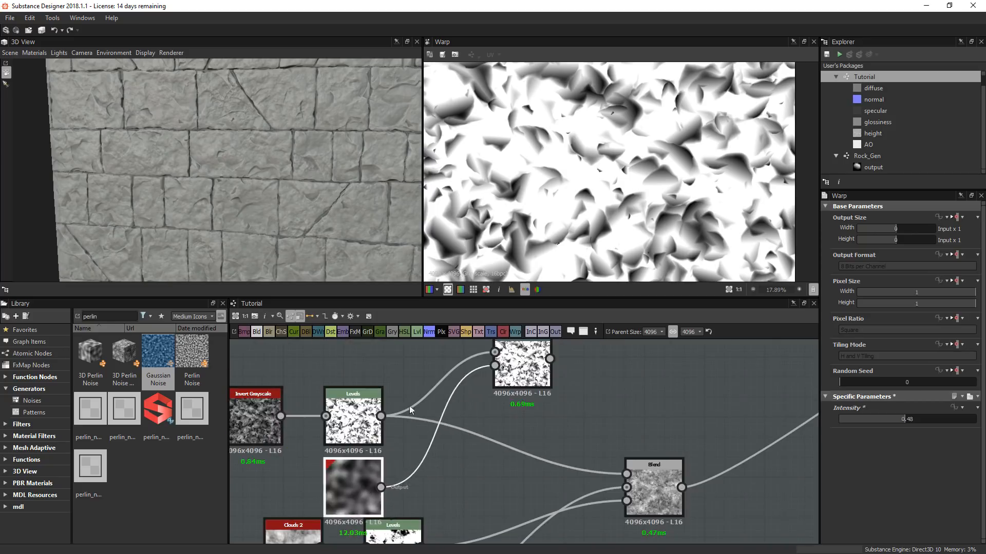
drag(547, 349, 578, 398)
- Move the Rock_Gen, tile, Invert Grayscale and Levels nodes up to make room around the Warp and noise nodes
scroll(441, 411, down, 5)
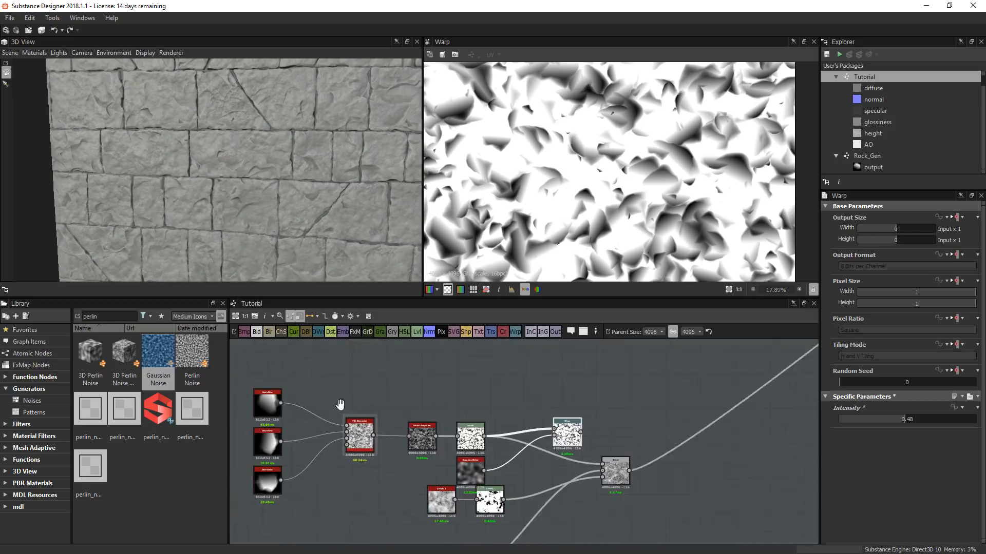
drag(257, 372, 451, 479)
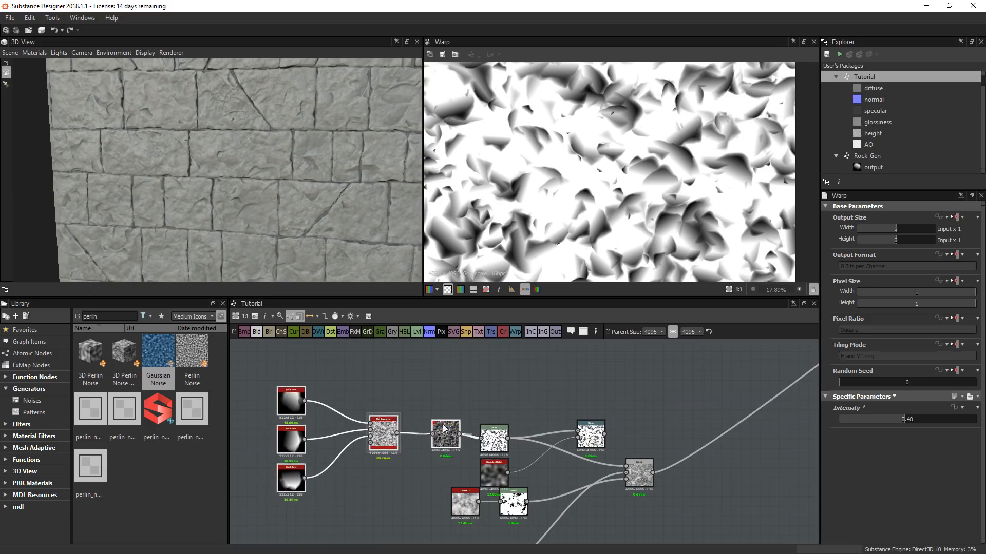
drag(446, 438, 436, 395)
drag(490, 437, 491, 394)
scroll(329, 195, up, 5)
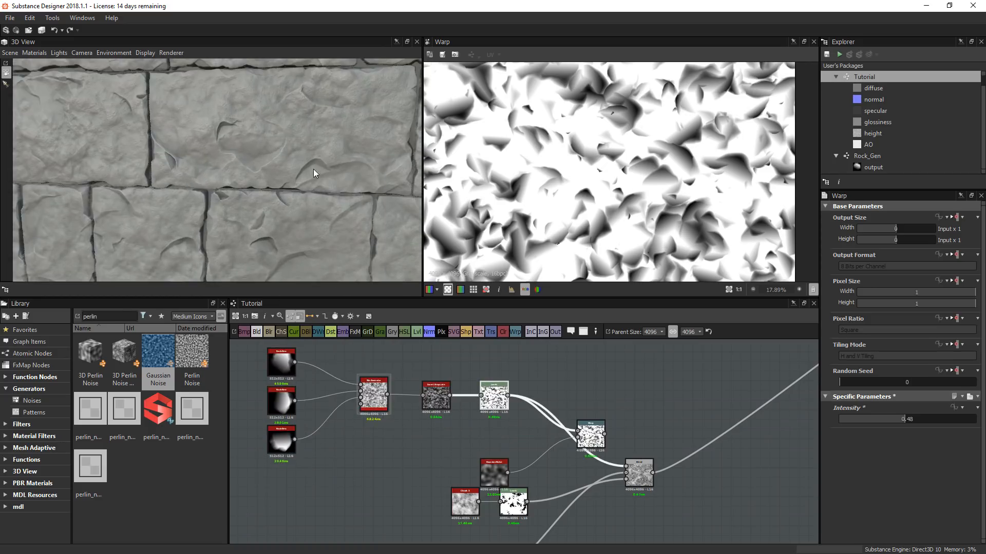
- Move the Warp node up in line with the rock Levels node
scroll(606, 406, up, 1)
middle_drag(606, 406, 516, 427)
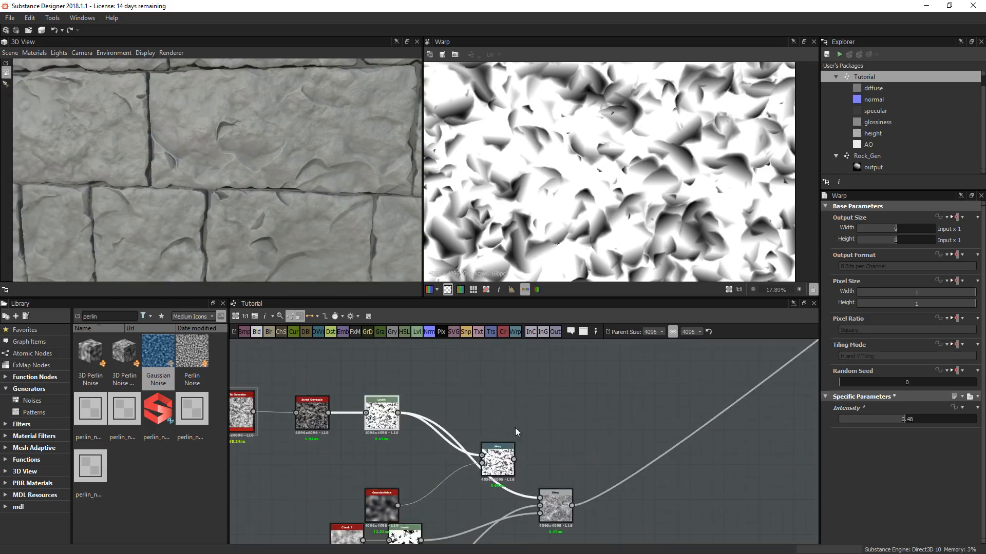
drag(503, 462, 509, 415)
scroll(508, 415, up, 4)
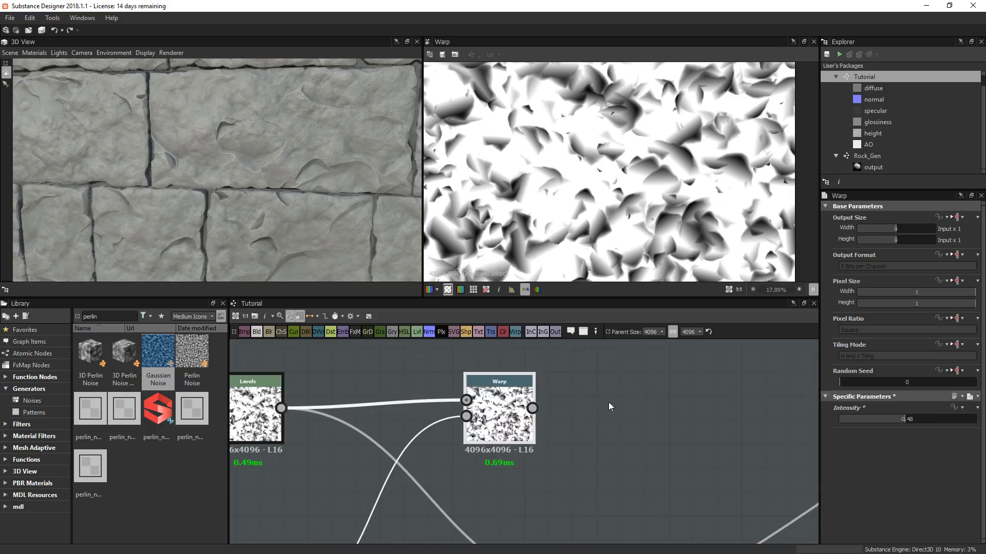
middle_drag(606, 413, 511, 404)
middle_drag(414, 427, 646, 429)
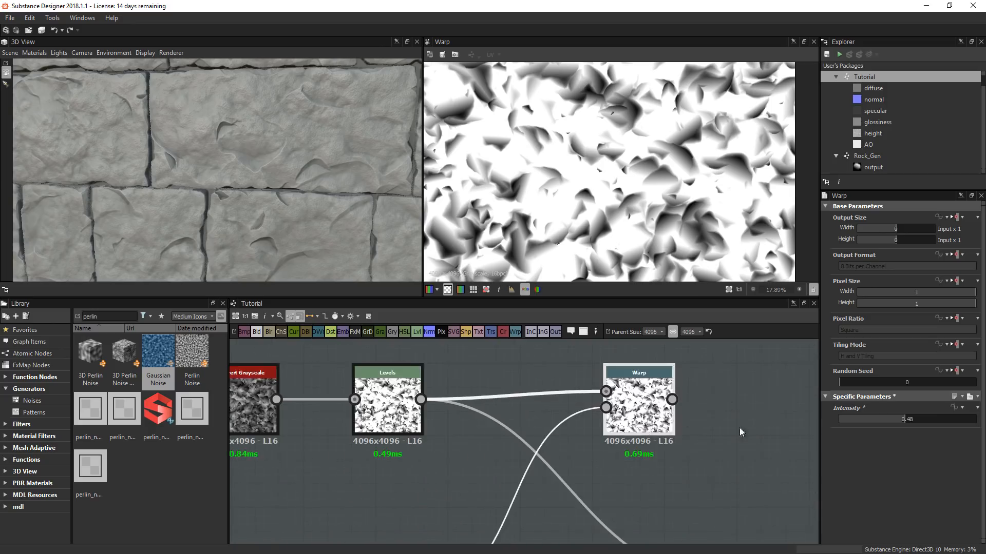
- Add a Slope Blur Grayscale node beside the Warp node and feed the Warp's output into its grayscale input
middle_drag(739, 427, 556, 429)
key(space)
text(slope)
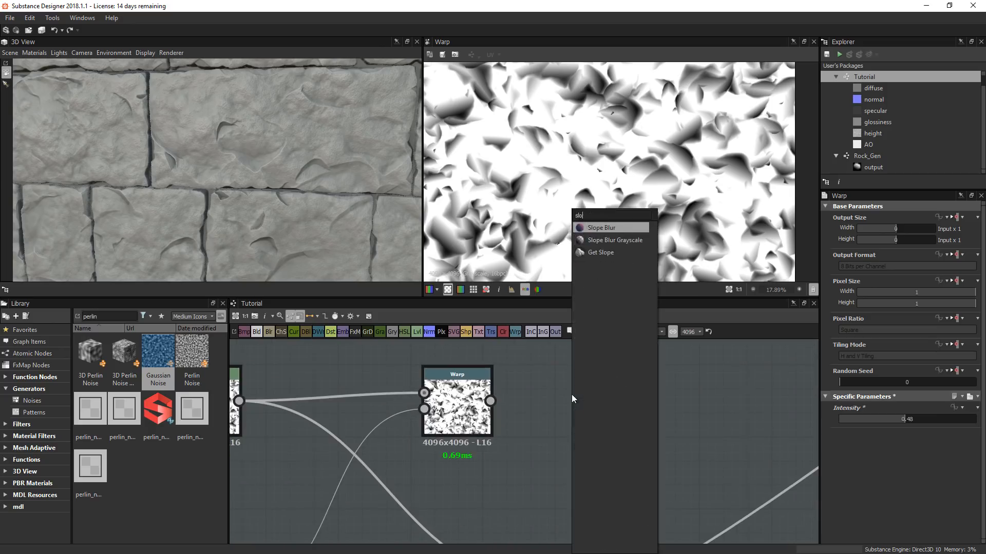
click(609, 240)
drag(490, 400, 537, 392)
drag(557, 398, 581, 411)
- Connect the Clouds 2 noise to the slope input of the Slope Blur Grayscale node
middle_drag(526, 461, 531, 462)
scroll(394, 477, down, 1)
middle_drag(394, 476, 404, 411)
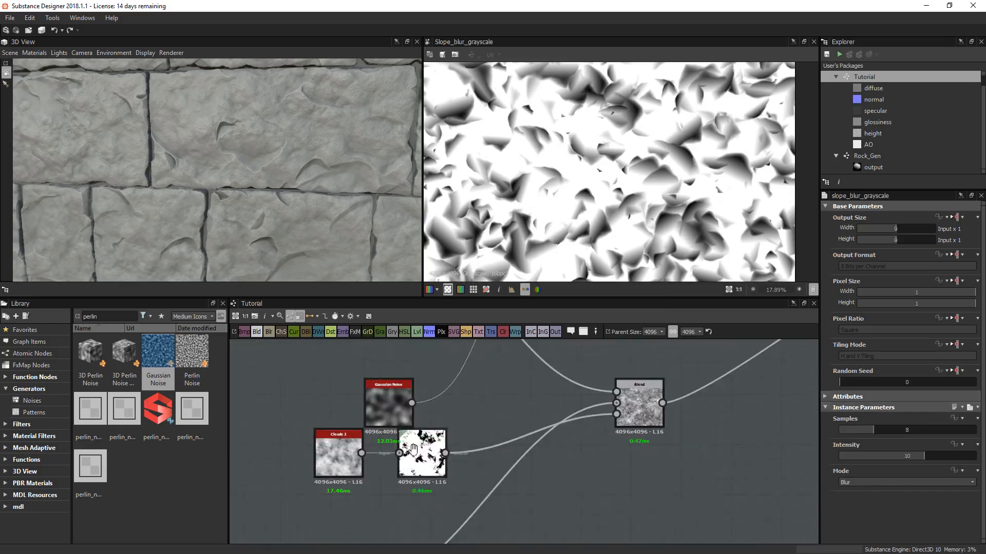
middle_drag(411, 448, 349, 530)
drag(300, 537, 586, 363)
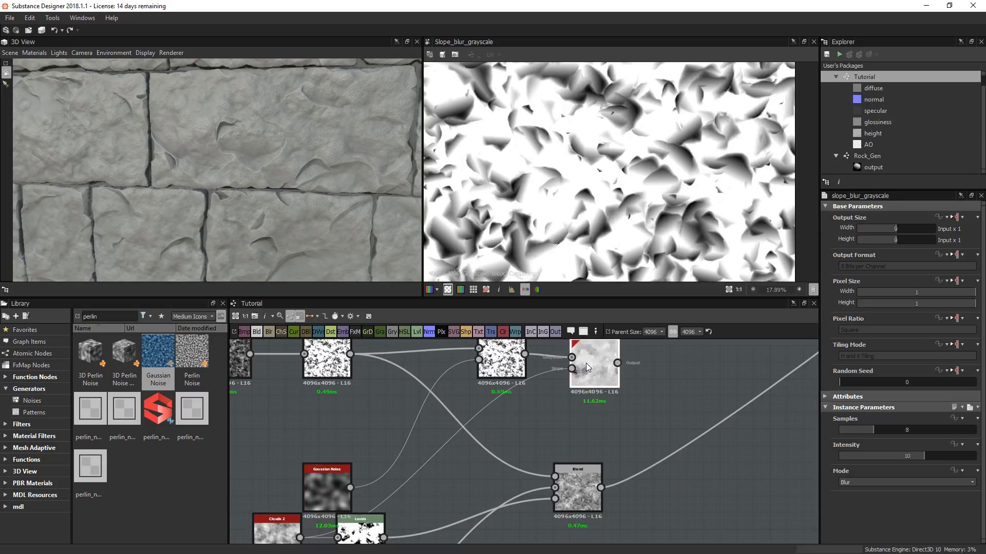
- Set the Slope Blur Grayscale mode to Min and its intensity to 0.1
click(862, 481)
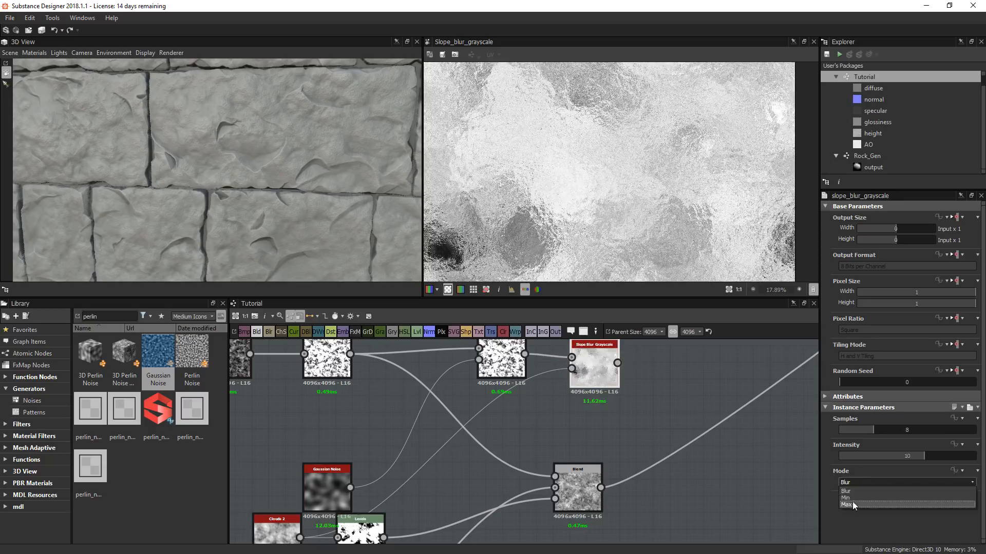
click(852, 501)
drag(908, 455, 843, 454)
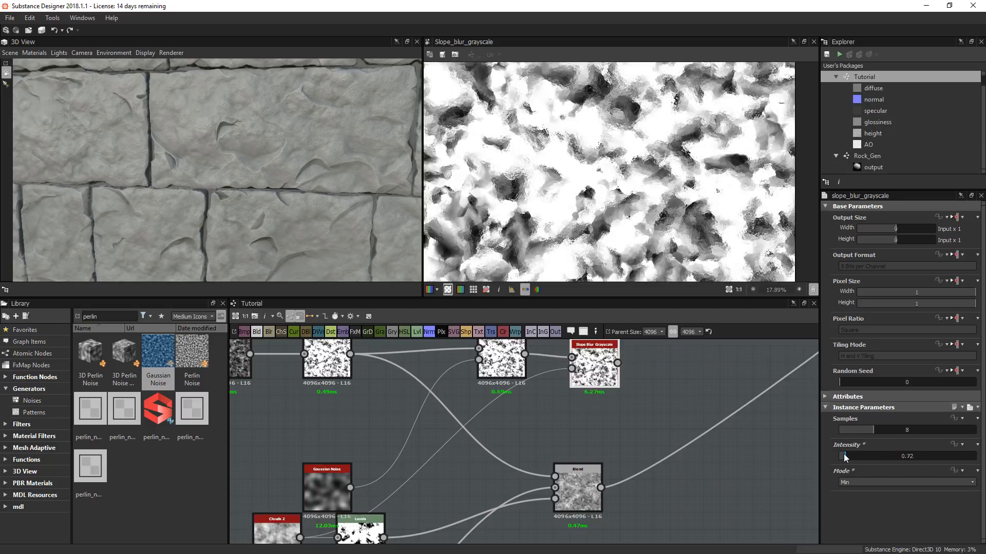
double_click(893, 455)
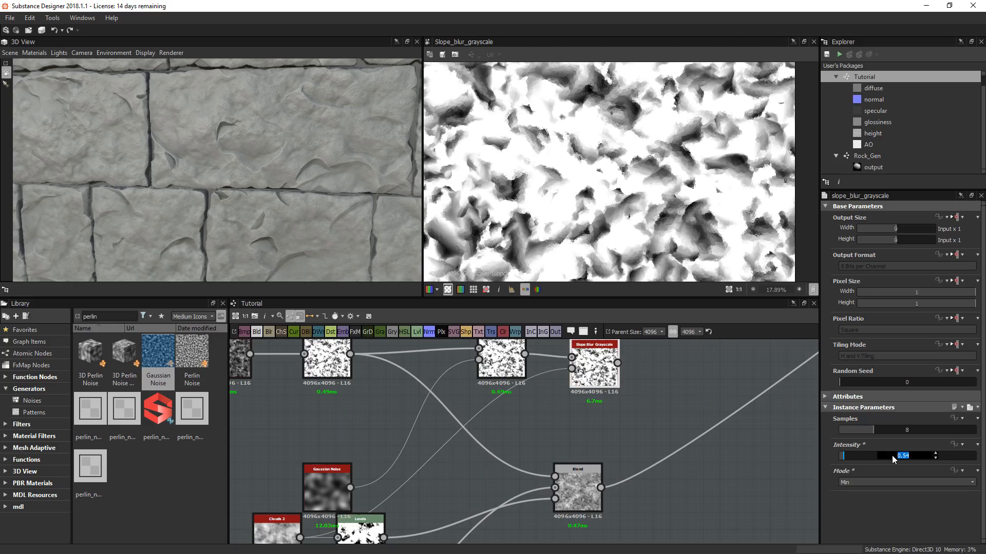
text(0.1)
key(Return)
scroll(649, 158, up, 8)
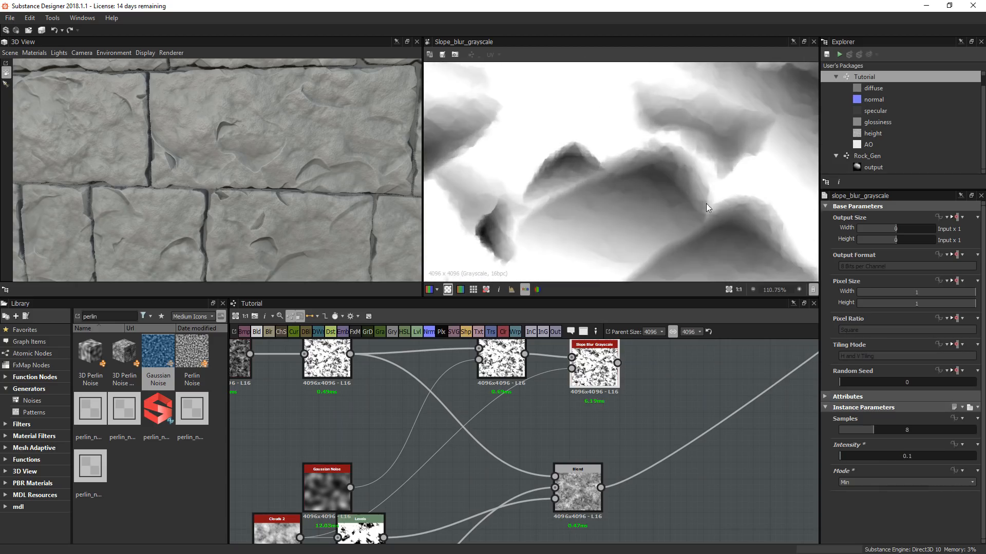
- Replace the rock Levels in the Blend's foreground with the Slope Blur Grayscale output and inspect the stones on the 3D wall
scroll(590, 437, down, 2)
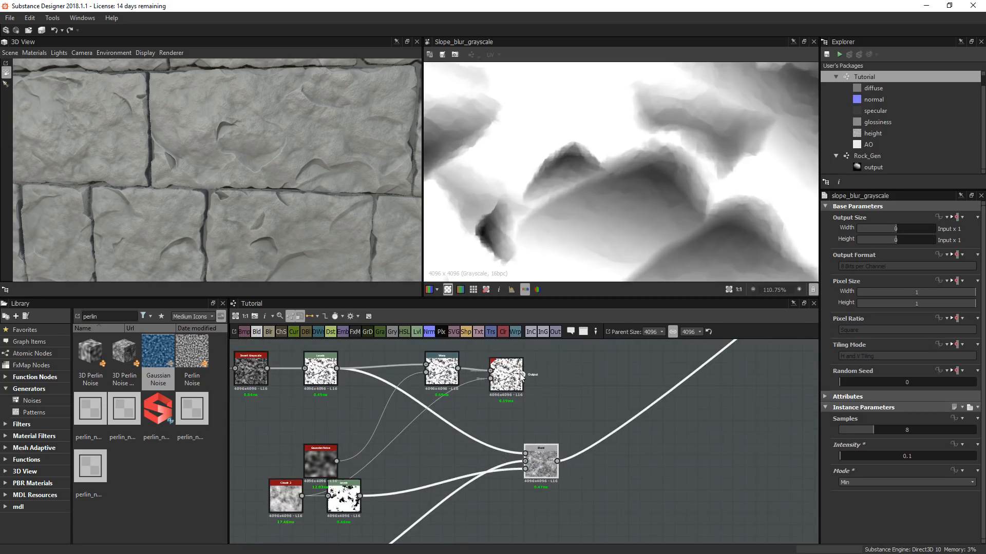
drag(522, 374, 589, 433)
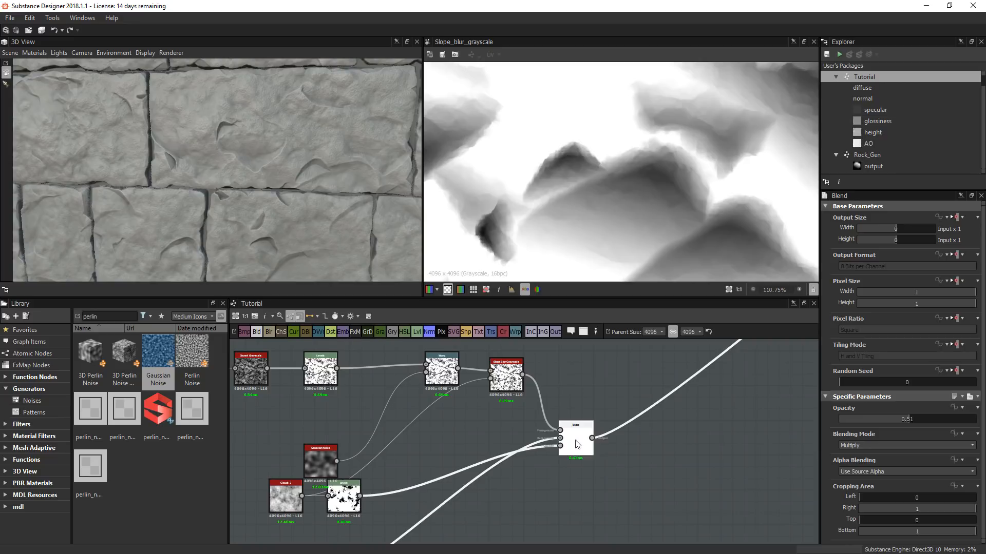
scroll(313, 162, up, 3)
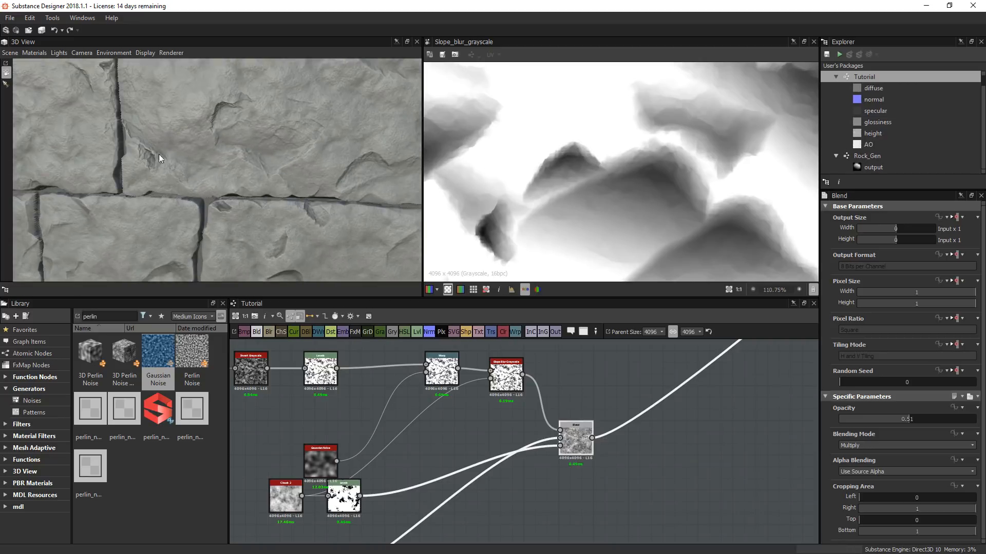
scroll(274, 214, down, 3)
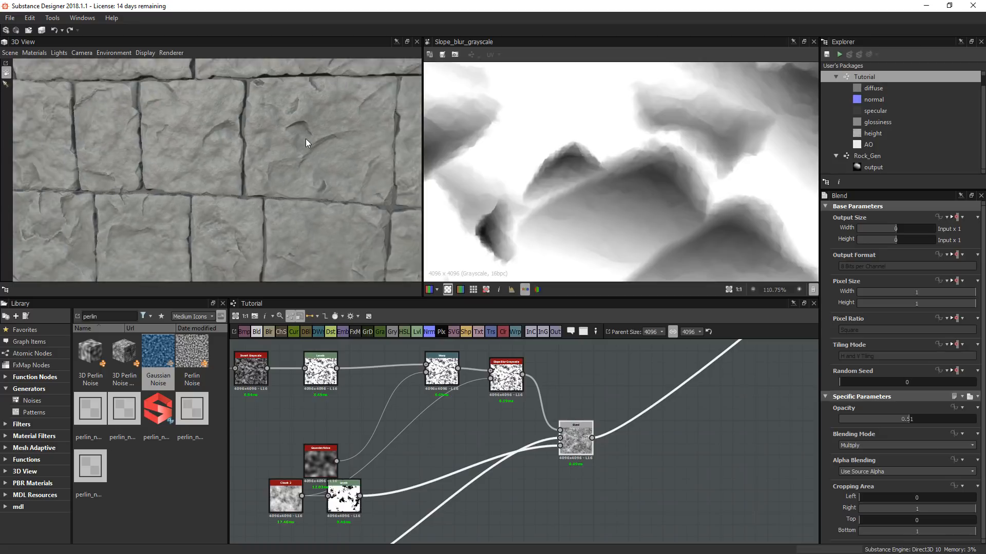
middle_drag(356, 398, 539, 430)
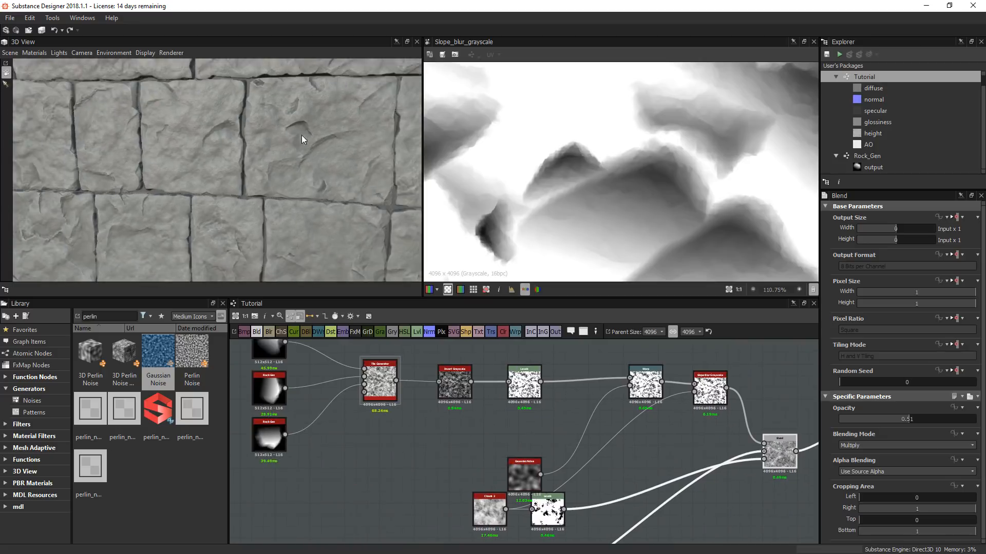
scroll(301, 135, up, 3)
middle_drag(319, 113, 257, 170)
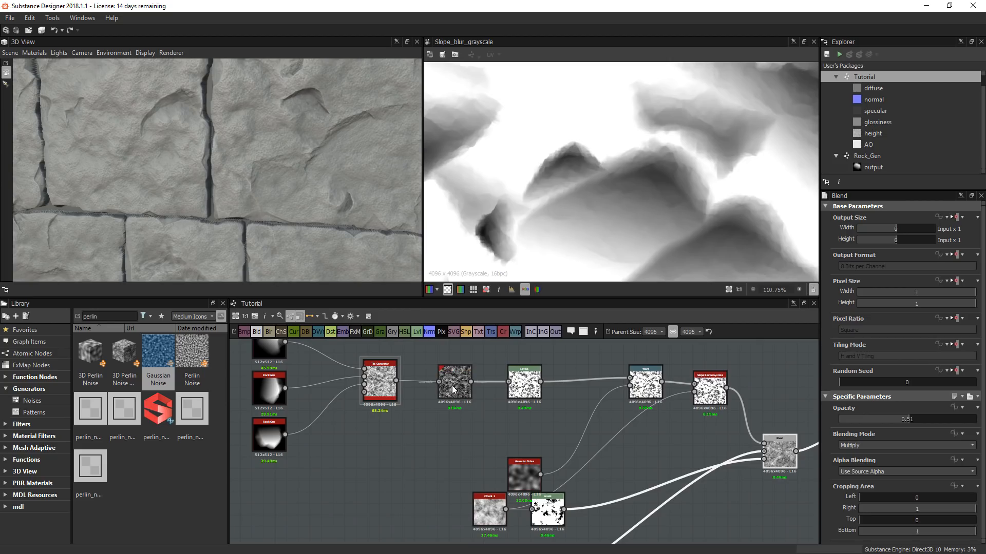
- Set the rock Tile Generator's Scale Random to 0.48
double_click(377, 381)
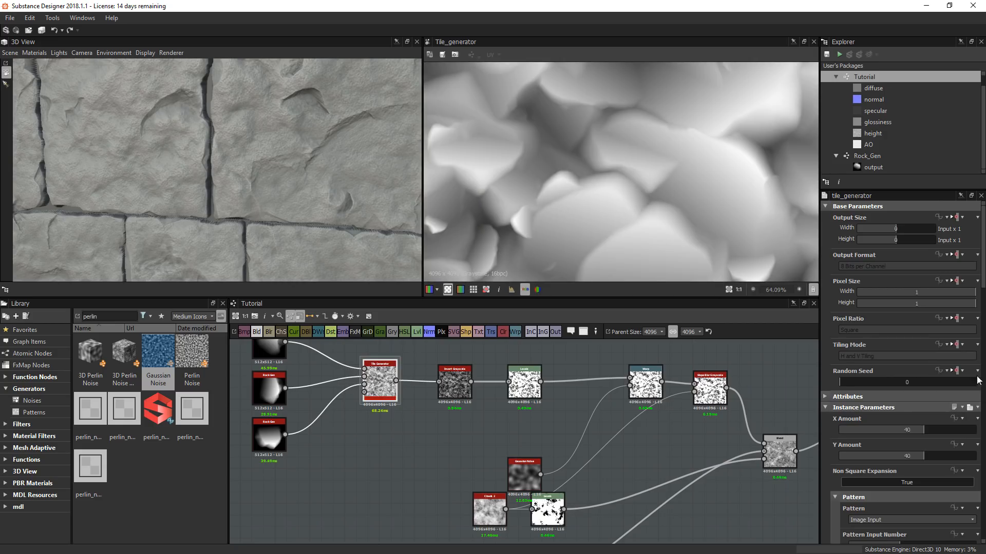
drag(982, 272, 983, 390)
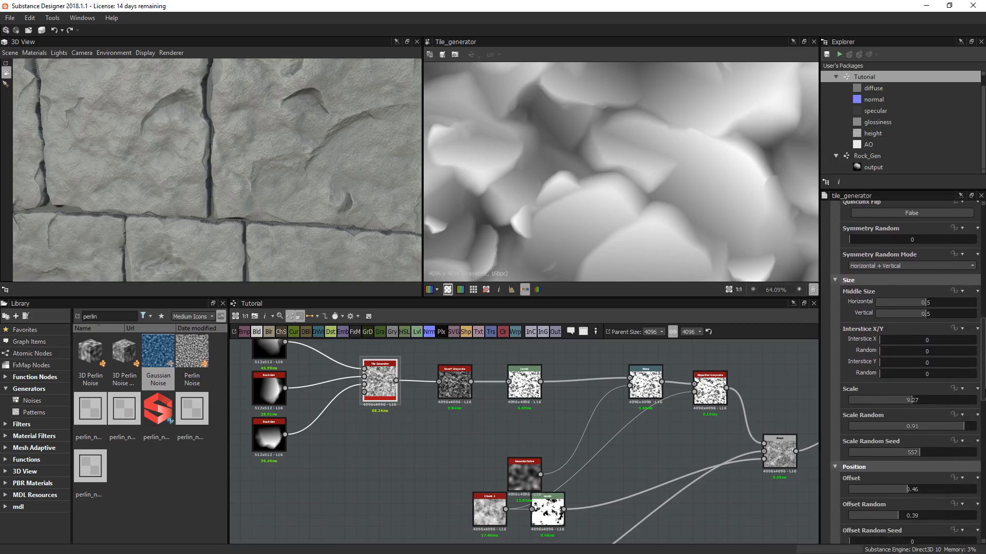
scroll(911, 363, down, 3)
drag(954, 356, 909, 358)
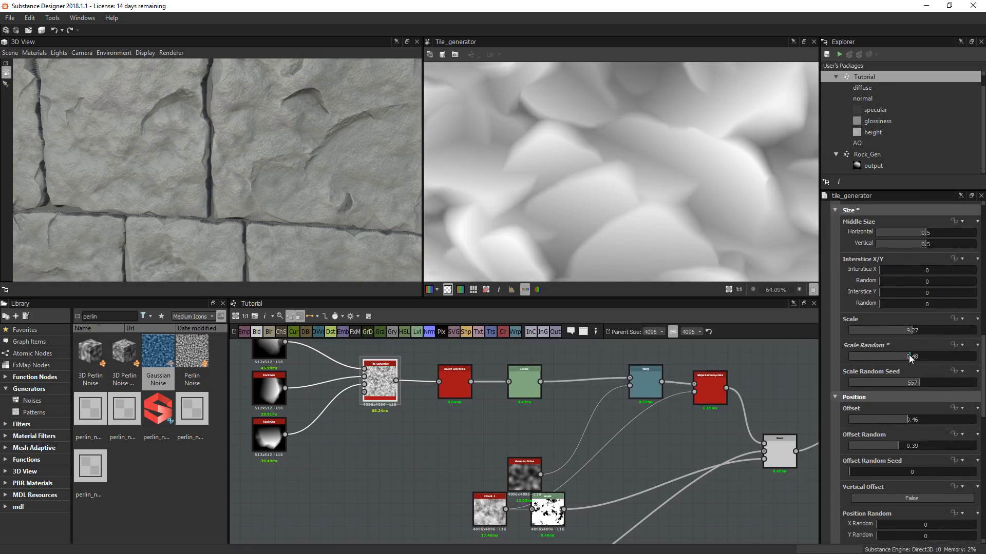
- Examine the updated rock tile pattern and the stone surfaces across the 3D wall, both close up and from afar
scroll(646, 180, down, 3)
scroll(645, 180, down, 2)
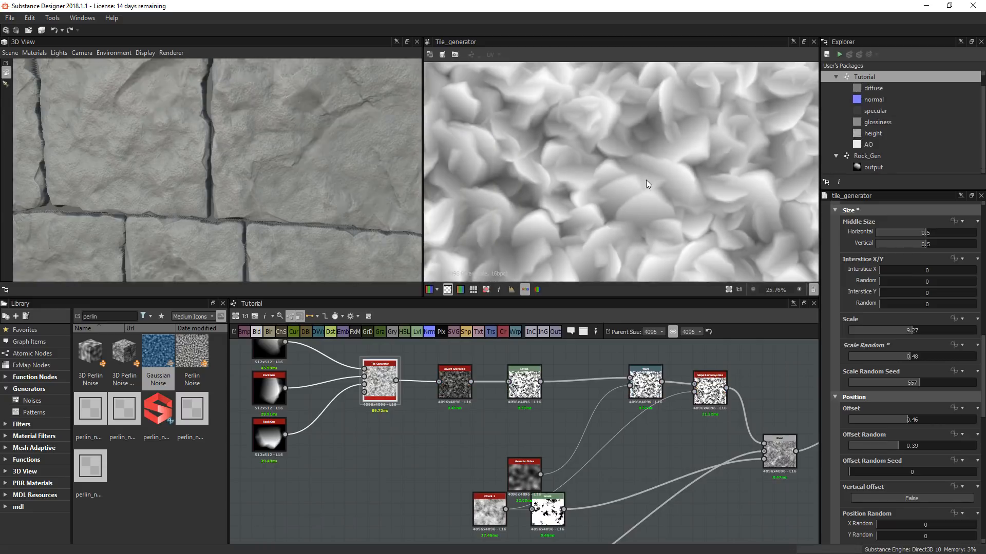
scroll(359, 190, down, 3)
drag(265, 183, 222, 130)
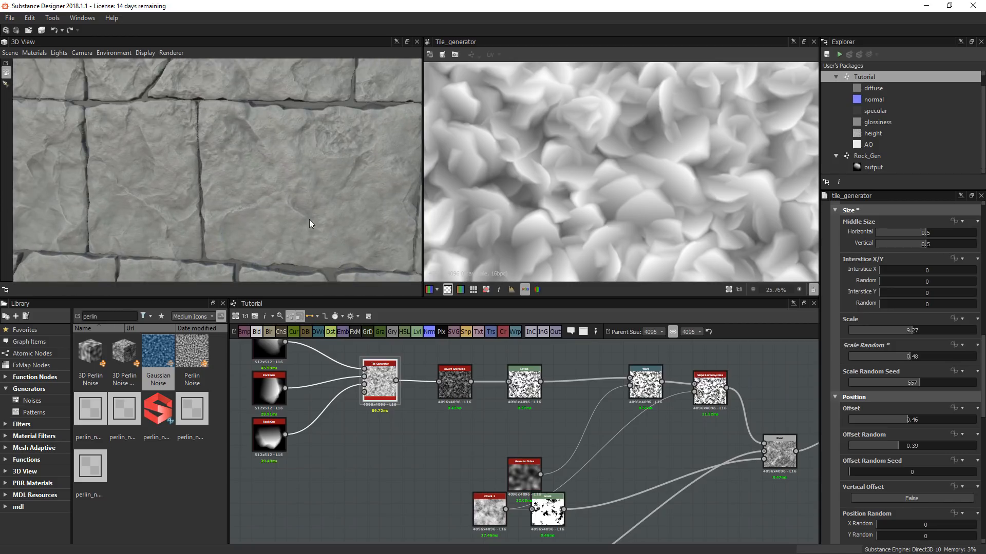
scroll(309, 220, down, 3)
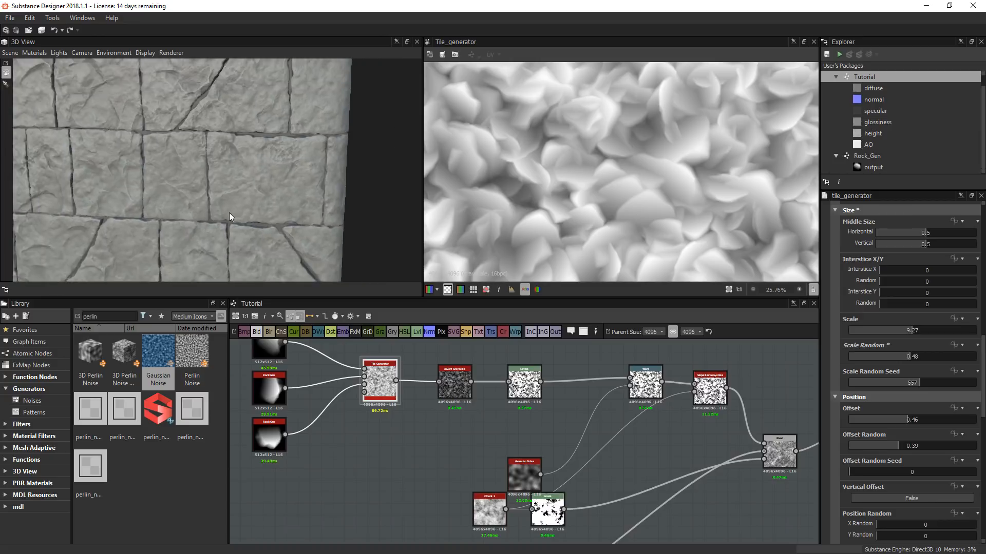
scroll(203, 214, up, 5)
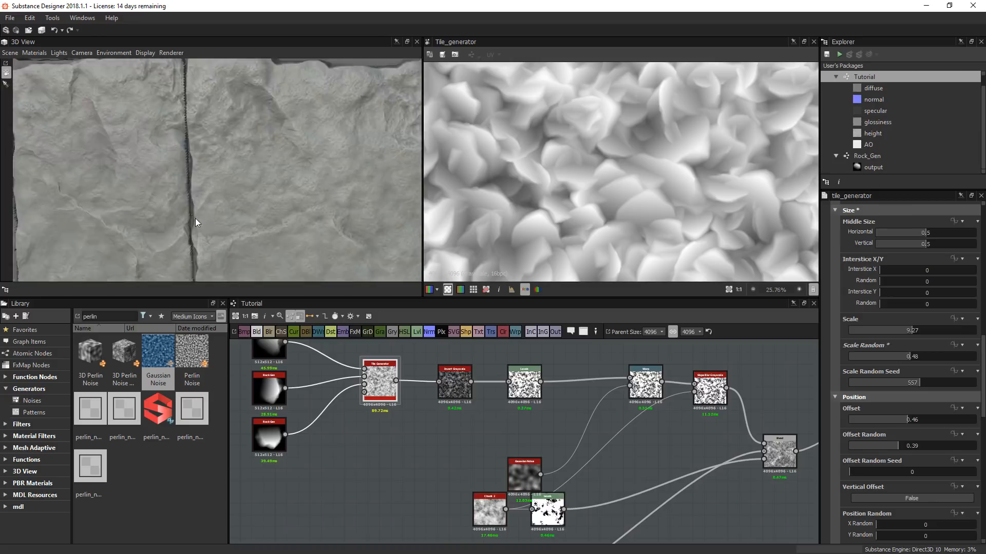
middle_drag(195, 218, 262, 169)
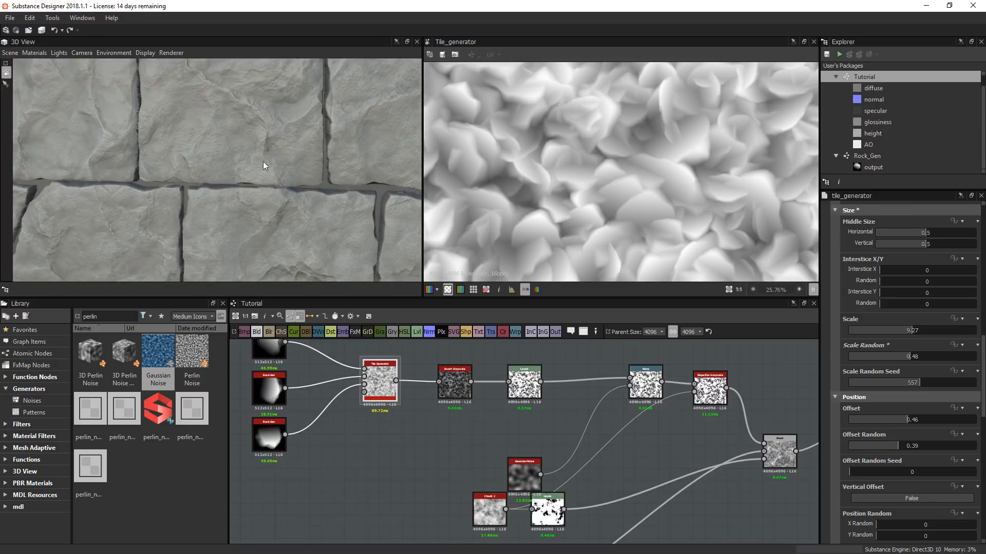
scroll(273, 212, down, 5)
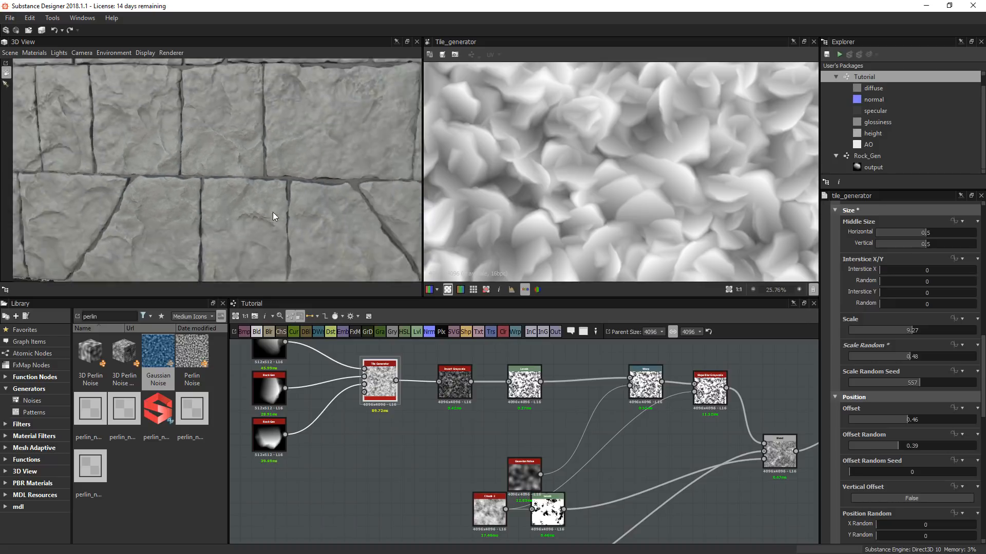
scroll(457, 458, down, 5)
- Duplicate the second Directional Warp node in the brick gradient chain, the one fed by the first Directional Warp
scroll(457, 452, up, 8)
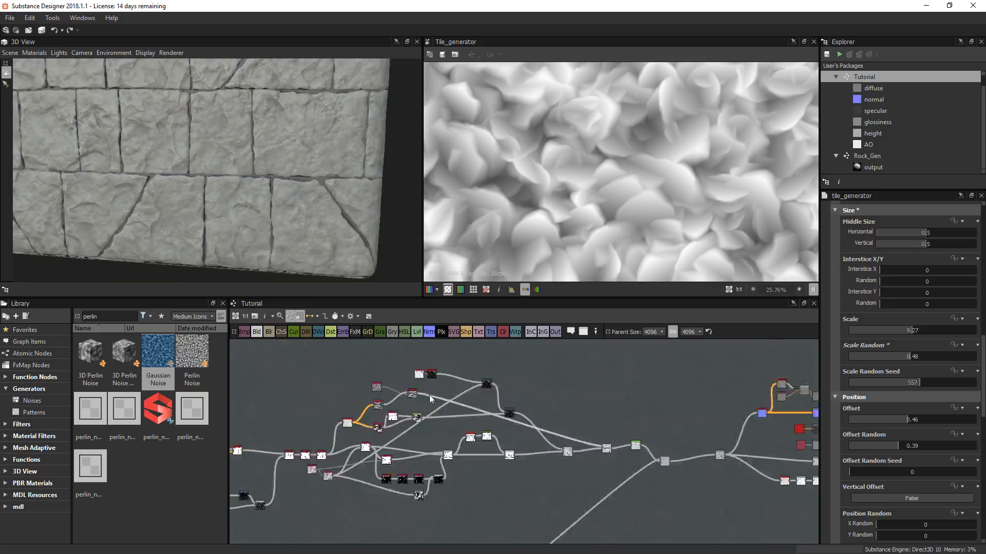
scroll(380, 370, up, 2)
double_click(392, 376)
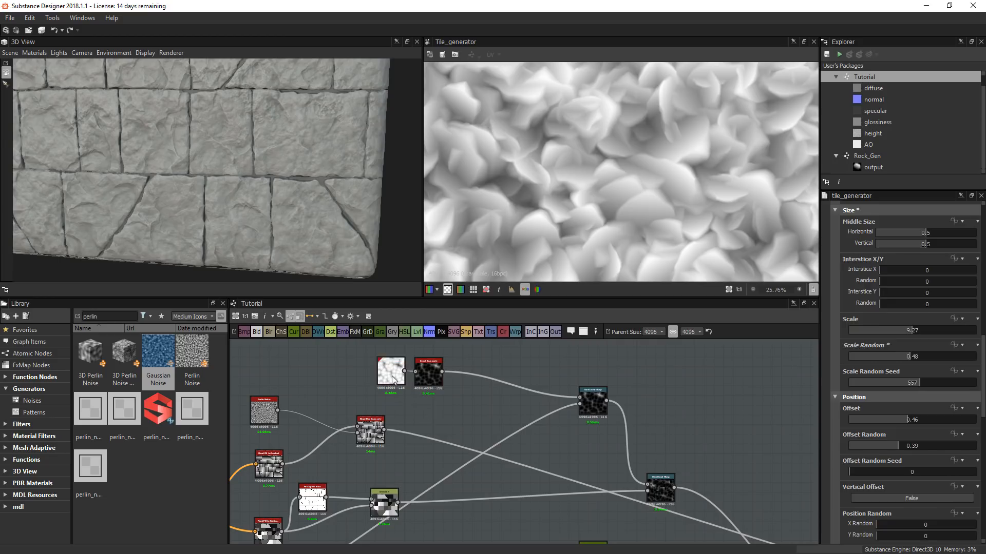
double_click(662, 489)
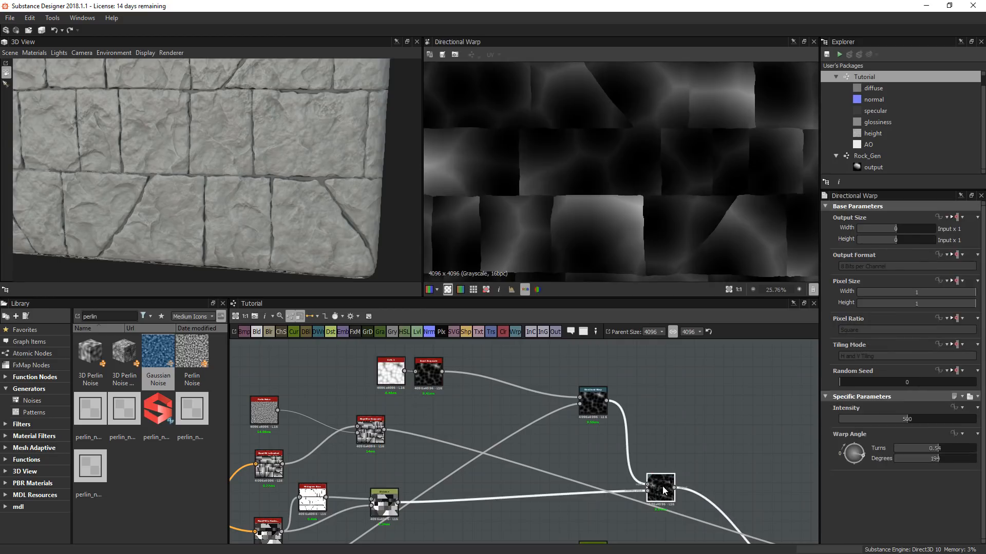
scroll(662, 489, down, 1)
middle_drag(663, 489, 607, 366)
key(ctrl+d)
- Move the duplicated Directional Warp down into the empty graph area near the rock node chain
scroll(606, 365, down, 2)
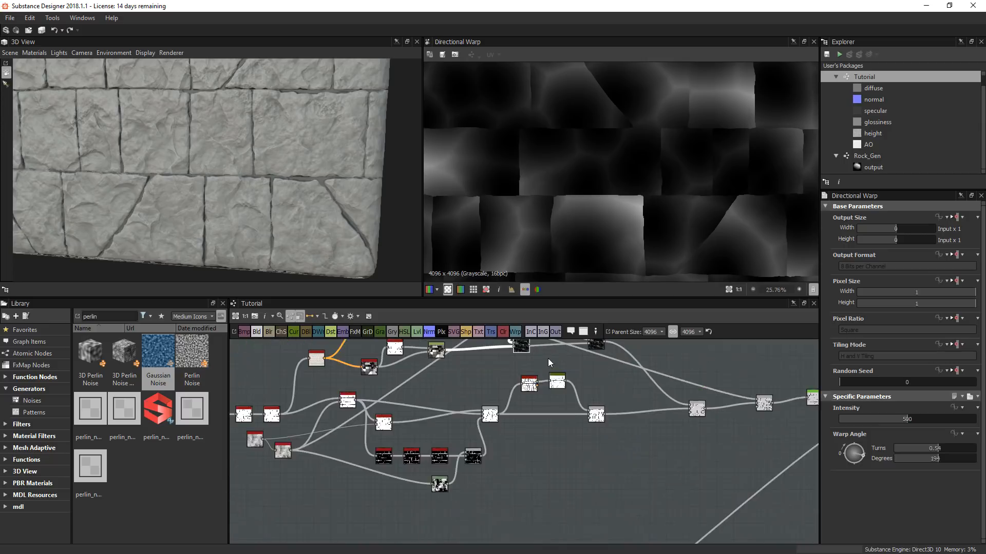
middle_drag(516, 349, 508, 376)
drag(508, 376, 593, 504)
middle_drag(617, 518, 617, 446)
scroll(617, 445, down, 2)
scroll(419, 534, up, 2)
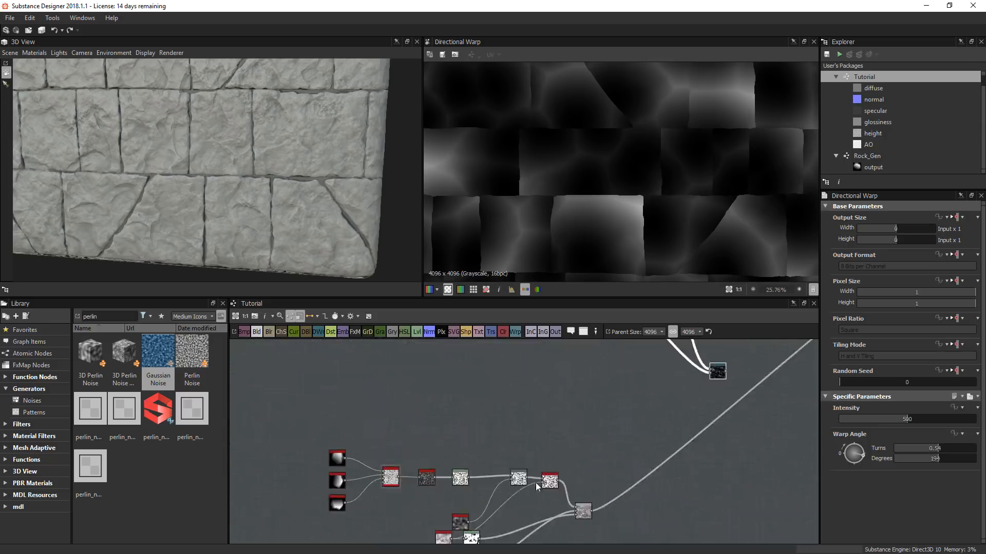
- Run the rock Blend's output through the duplicated Directional Warp and connect the warped result to the wall's Multiply Blend
middle_drag(602, 519, 477, 538)
drag(468, 528, 593, 392)
scroll(674, 152, down, 3)
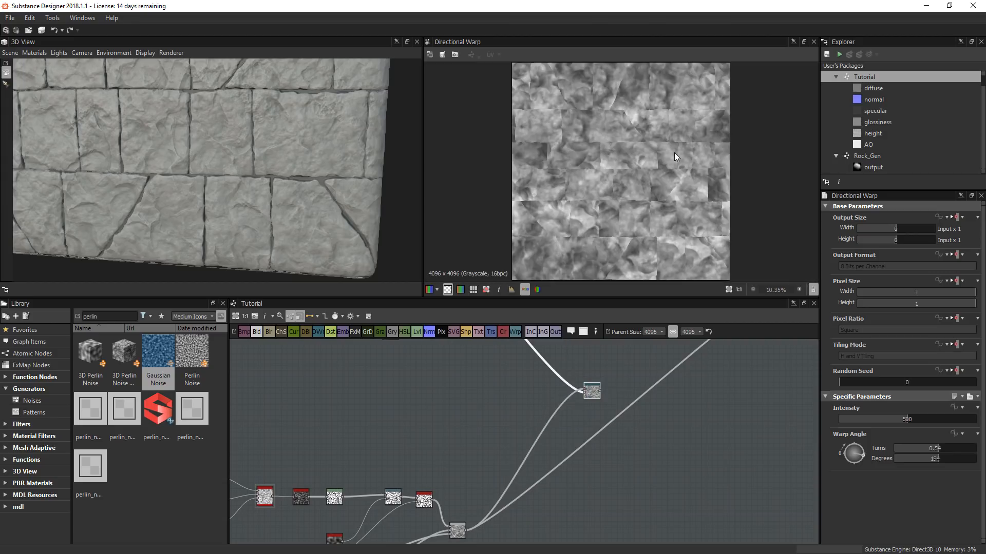
scroll(670, 192, up, 1)
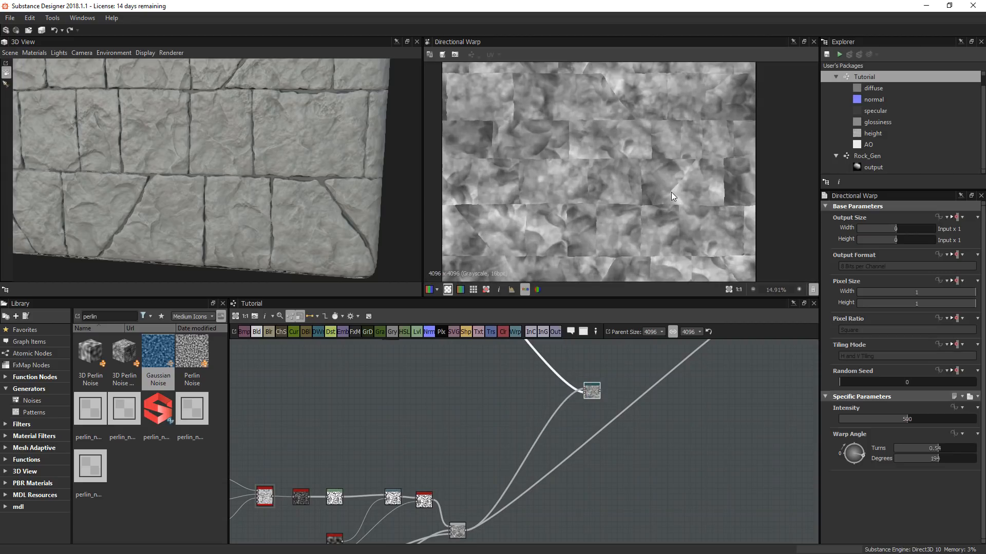
middle_drag(676, 350, 453, 451)
drag(380, 494, 586, 371)
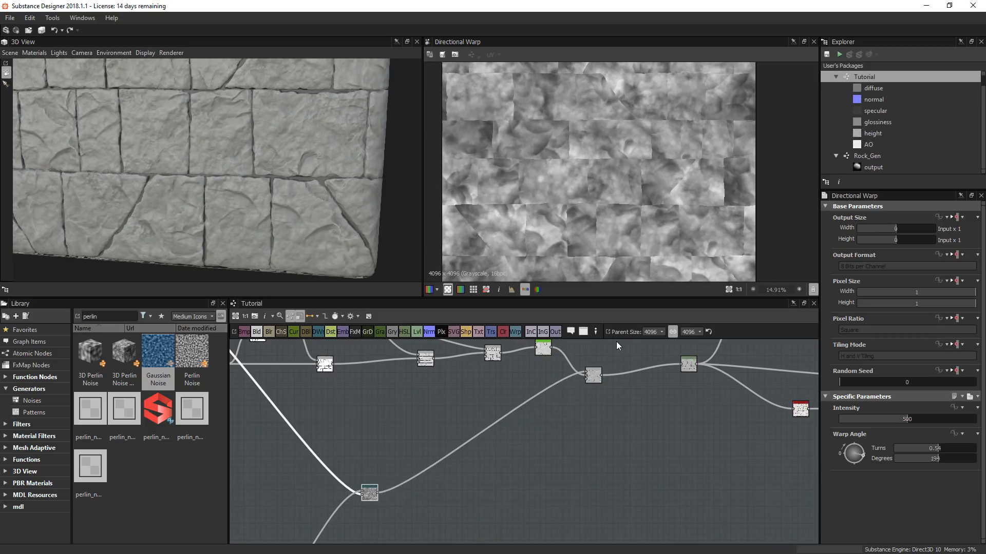
- Set the opacity of the wall's Multiply Blend to 0.2 and check the softened rock detail on the 3D wall
scroll(575, 375, up, 2)
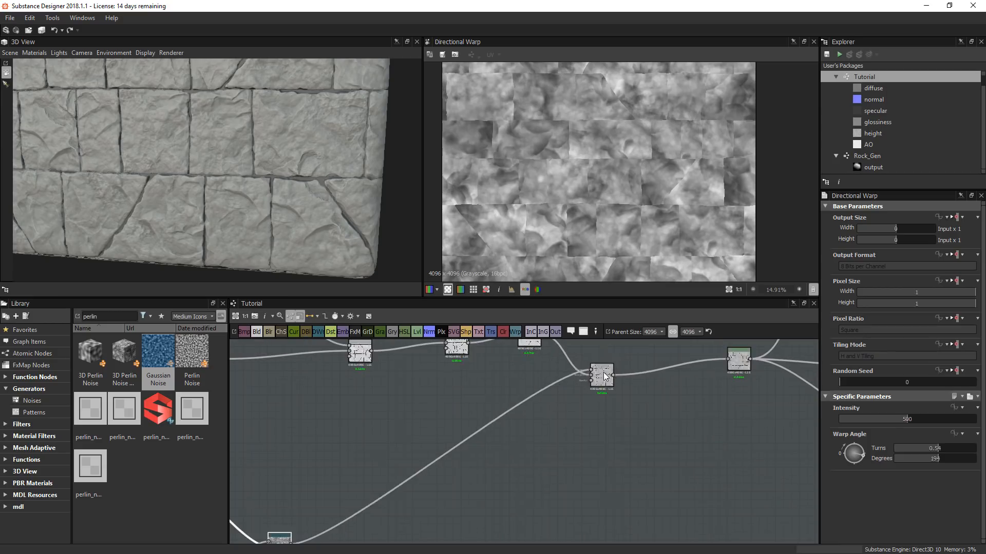
double_click(605, 377)
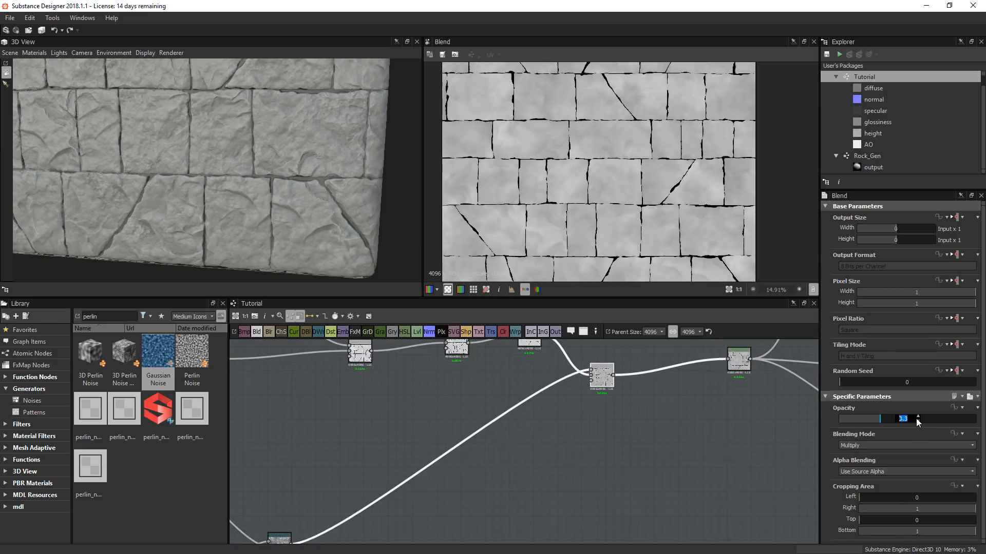
click(916, 419)
text(0.2)
key(Return)
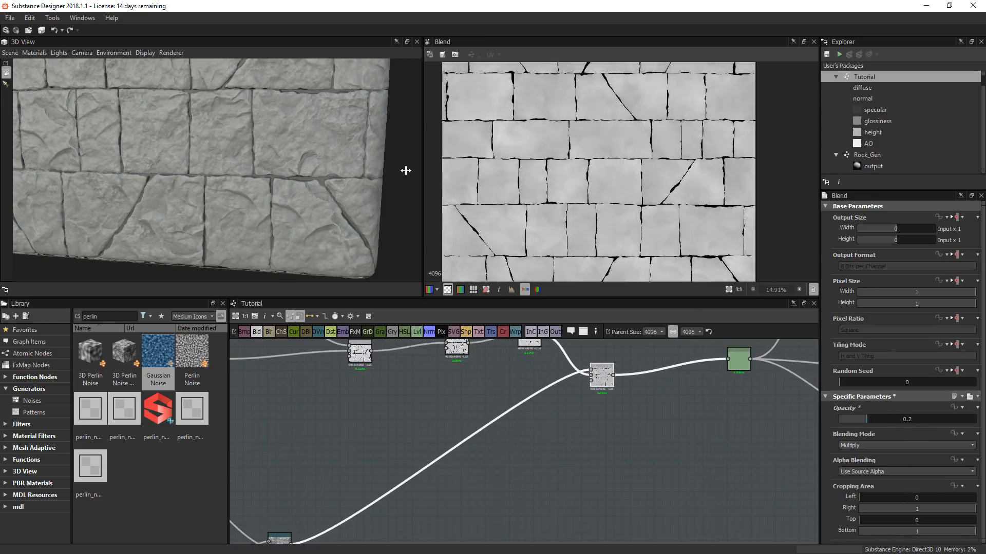
drag(282, 220, 276, 179)
right_drag(276, 179, 312, 143)
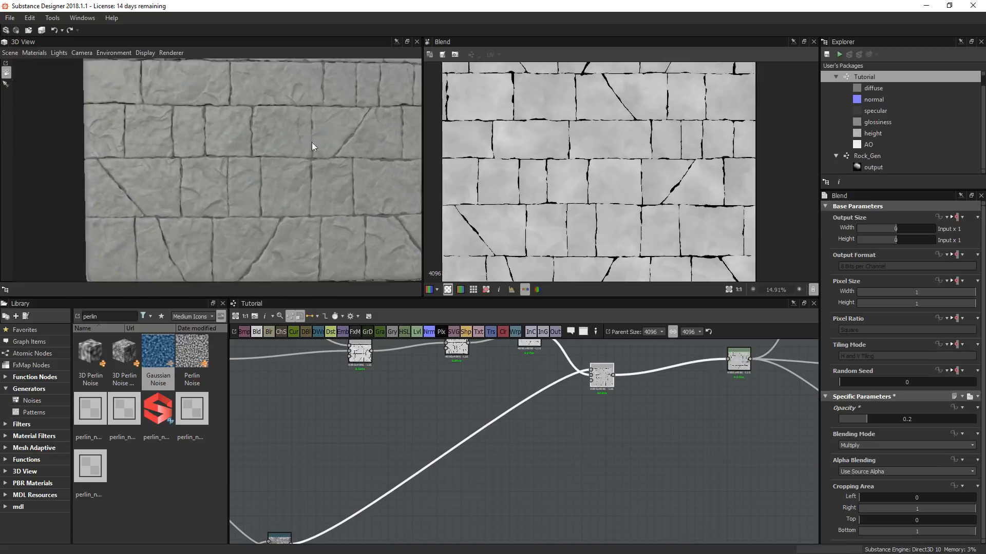
drag(312, 143, 268, 222)
- Bypass the Multiply Blend by wiring its upstream node directly into Levels for comparison, and reconnect the Blend's output to Levels
middle_drag(568, 450, 551, 506)
scroll(605, 424, up, 2)
middle_drag(567, 404, 399, 411)
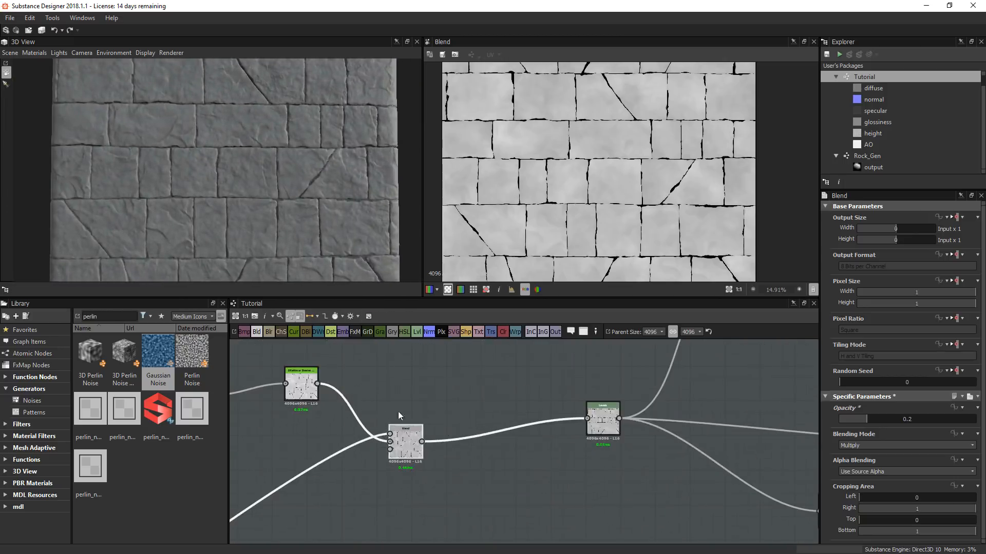
drag(316, 384, 589, 417)
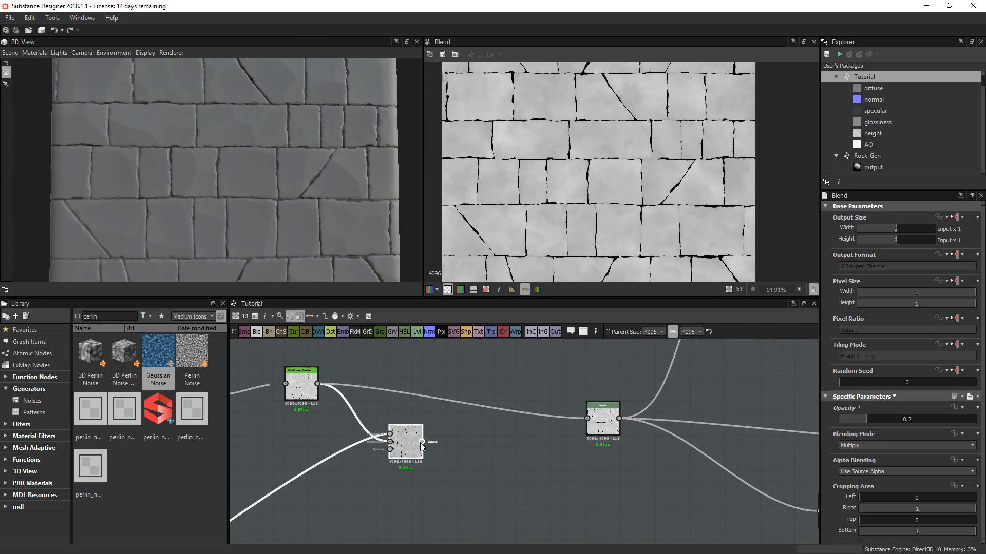
drag(421, 442, 592, 415)
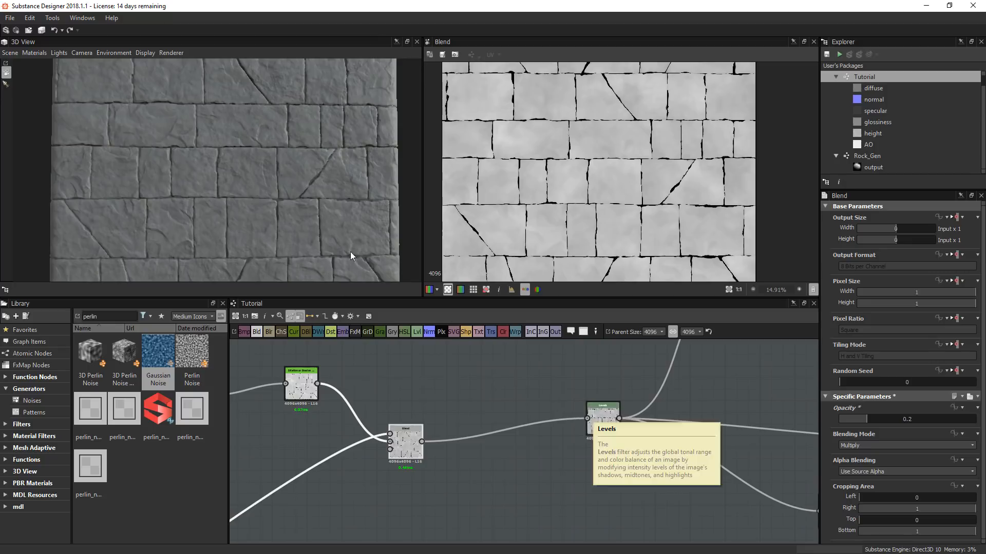
- Examine the strength of the rock detail on the wall bricks in 3D, close up, from afar and from different angles
scroll(284, 162, up, 3)
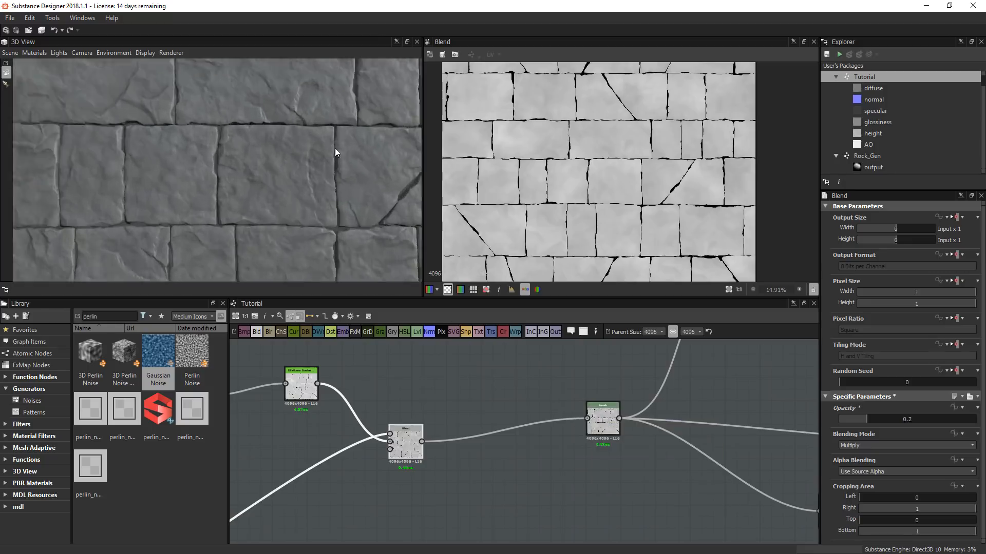
drag(334, 148, 208, 193)
scroll(324, 183, down, 3)
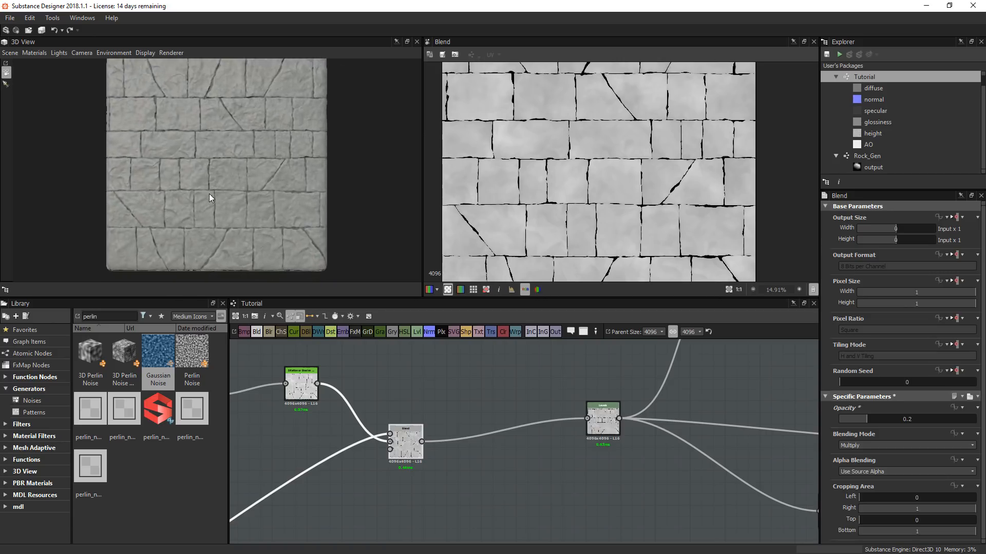
drag(309, 165, 246, 175)
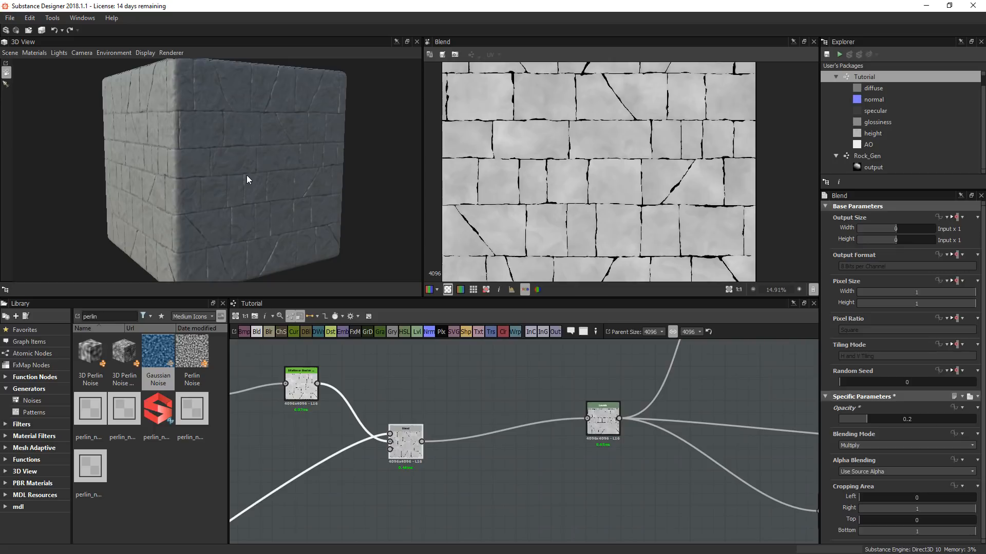
drag(246, 179, 289, 198)
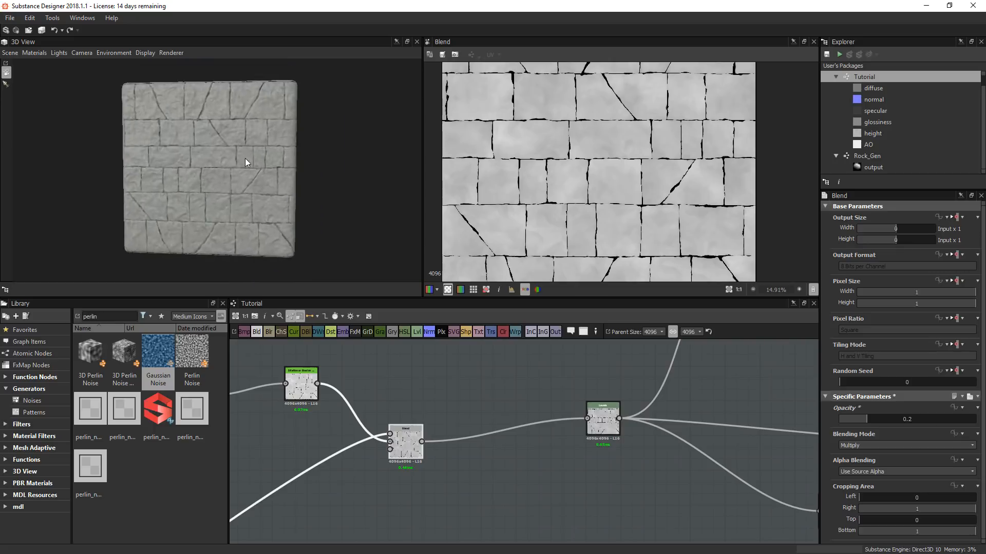
scroll(245, 158, up, 5)
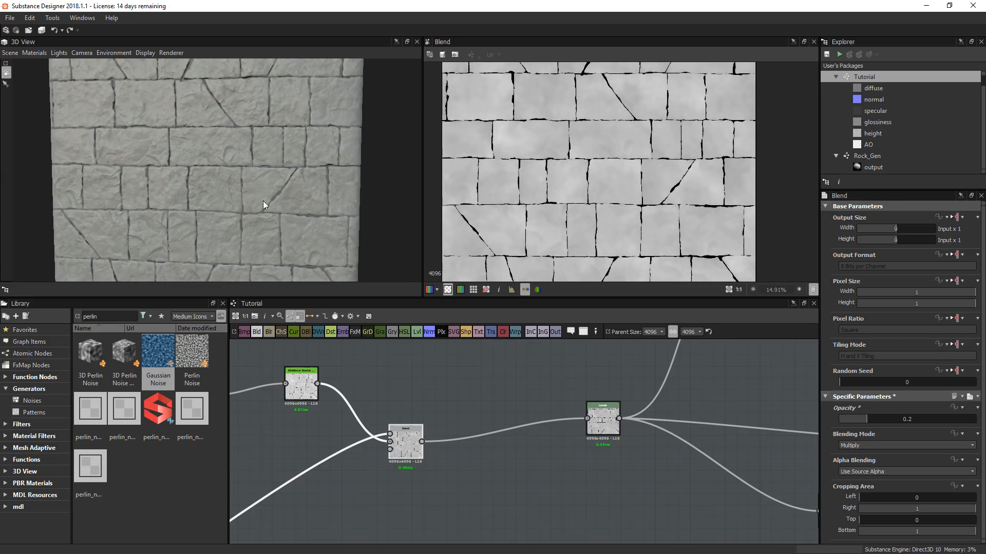
scroll(171, 211, up, 3)
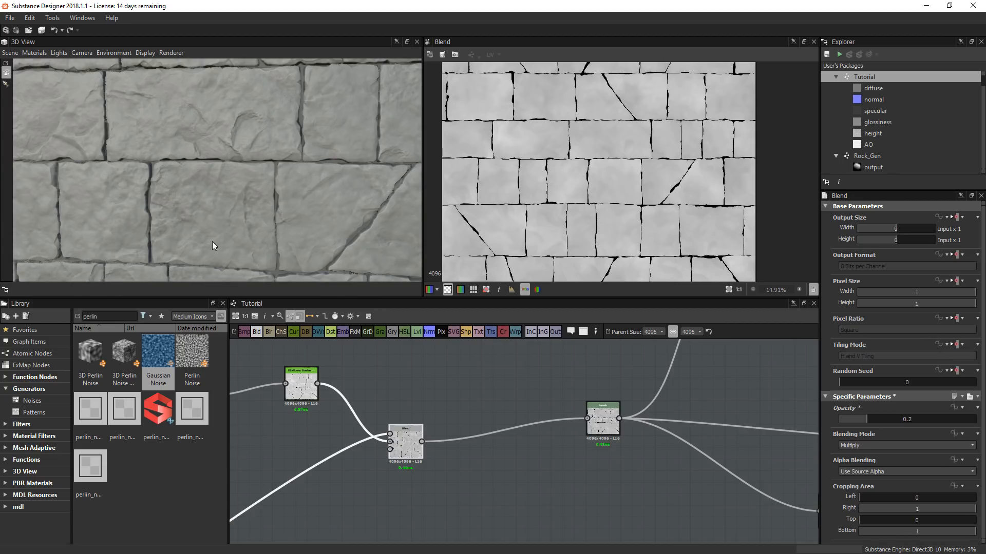
scroll(213, 242, down, 3)
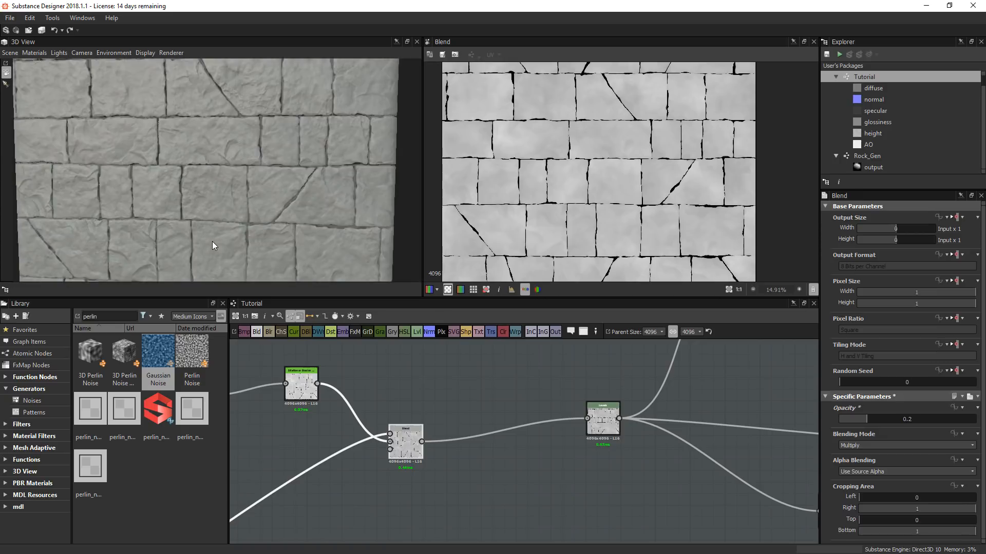
scroll(216, 238, up, 5)
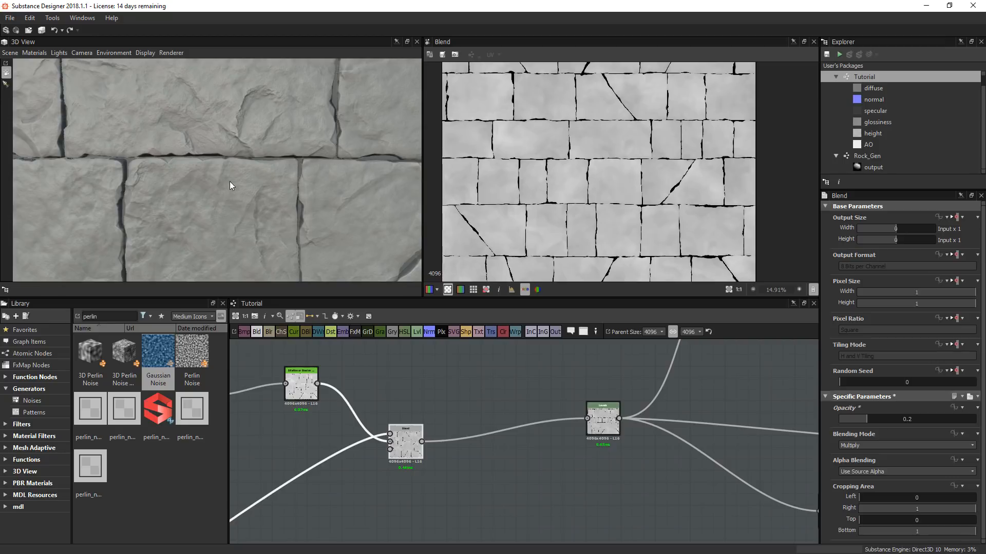
scroll(310, 237, down, 5)
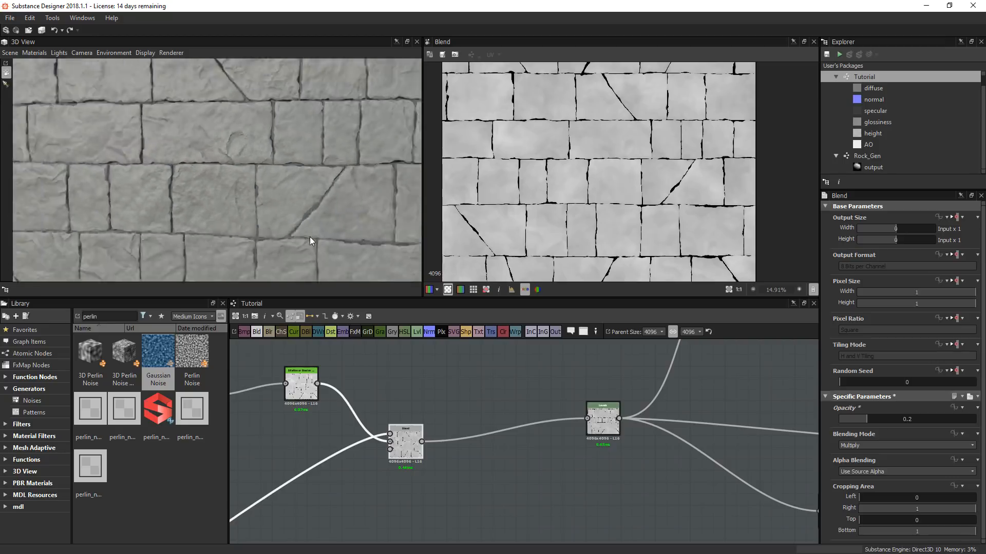
mouse_move(319, 198)
mouse_down()
mouse_move(236, 199)
mouse_move(243, 186)
mouse_move(304, 199)
mouse_up()
scroll(266, 168, up, 3)
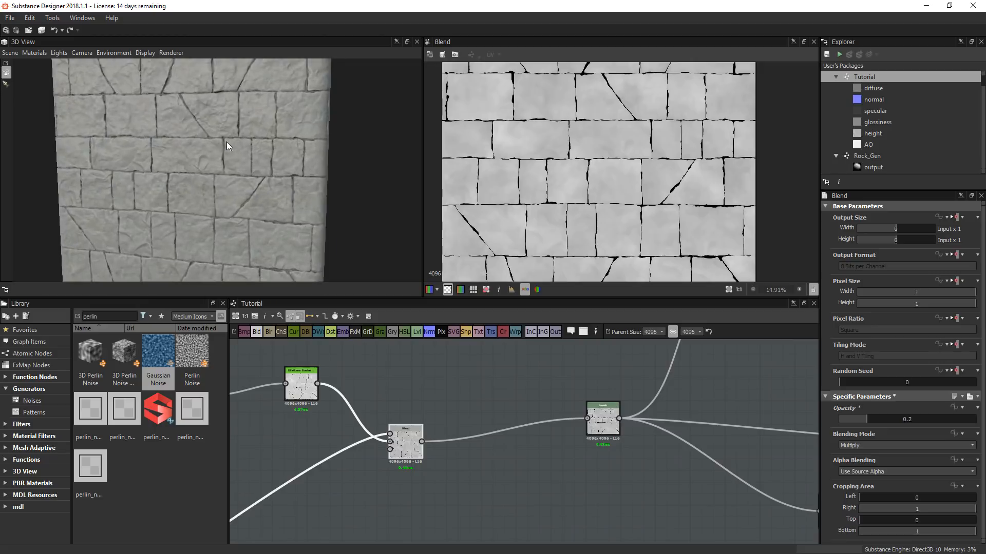
- Move the whole rock node chain, including its noise branch and final Blend, up closer to the main brick graph
scroll(325, 392, down, 10)
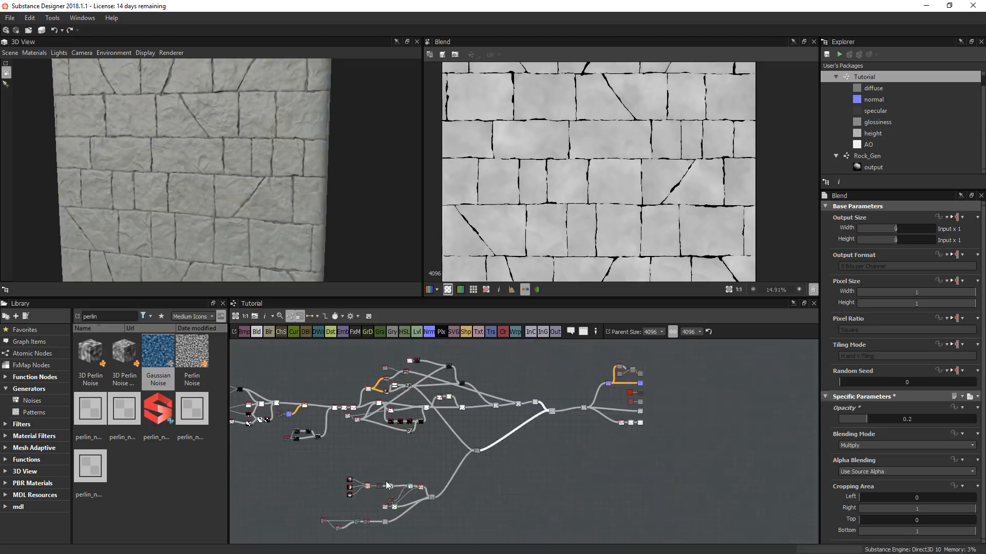
drag(302, 451, 440, 516)
scroll(438, 511, up, 3)
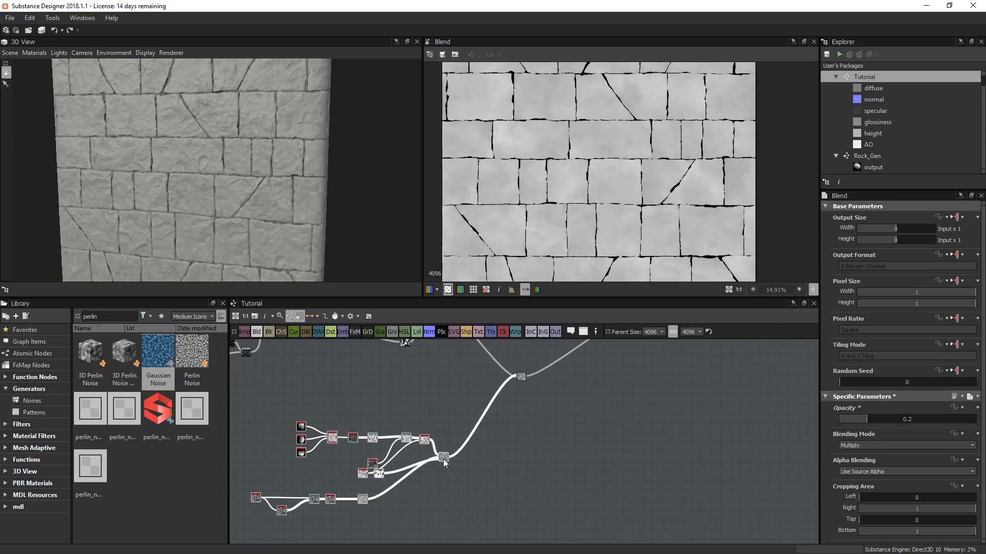
drag(443, 459, 446, 417)
scroll(338, 384, up, 5)
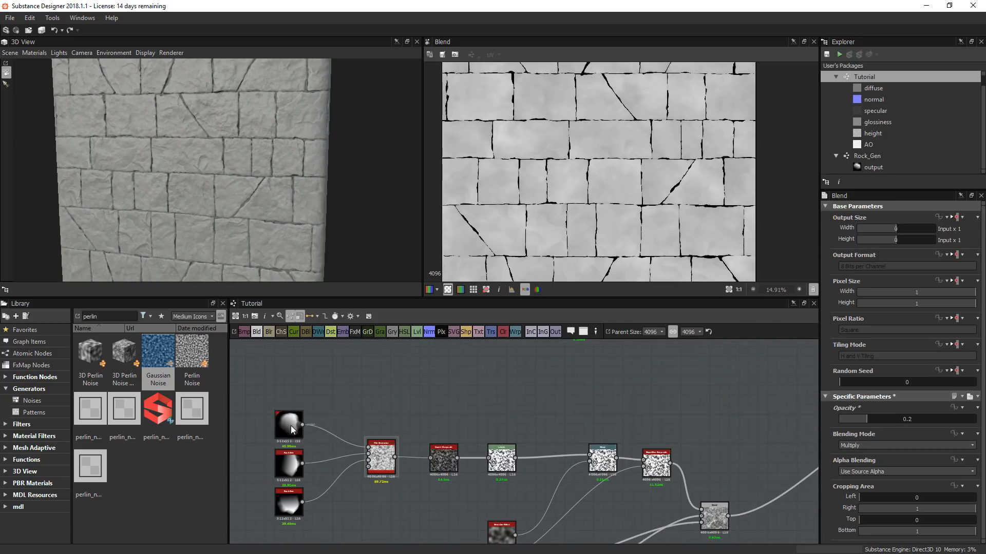
- Check the random seeds of the first and third Rock_Gen nodes, and move the noise node feeding the Warp up below Levels
click(290, 427)
click(289, 501)
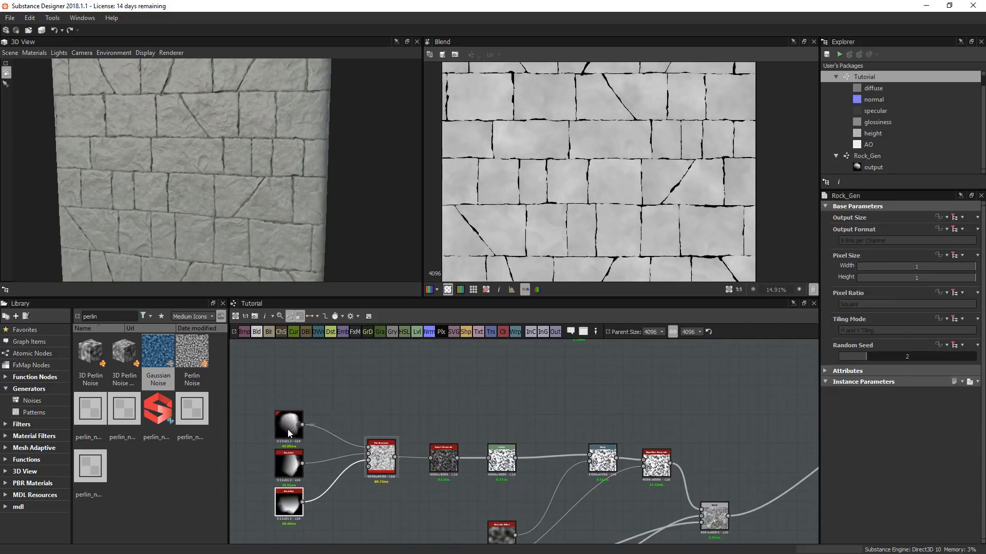
click(288, 429)
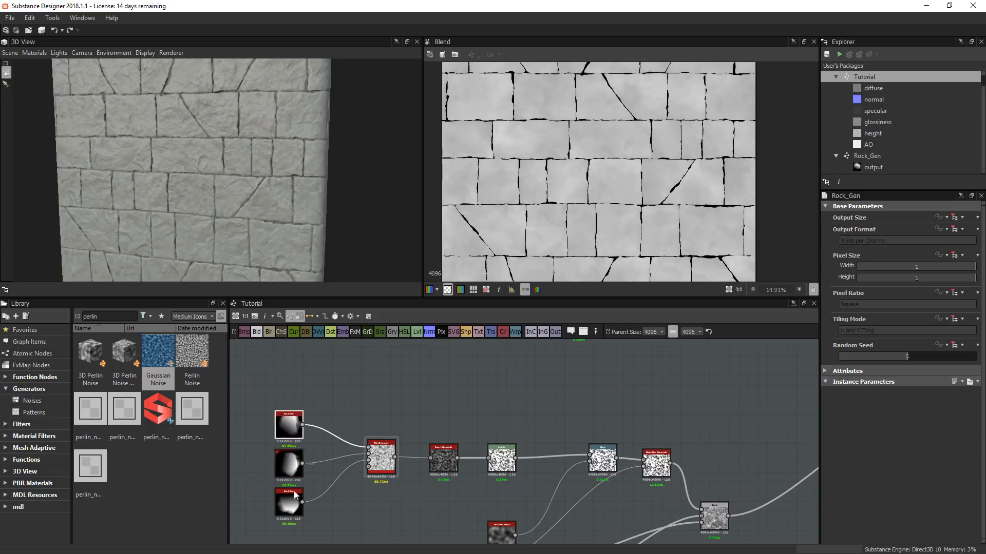
scroll(552, 439, down, 3)
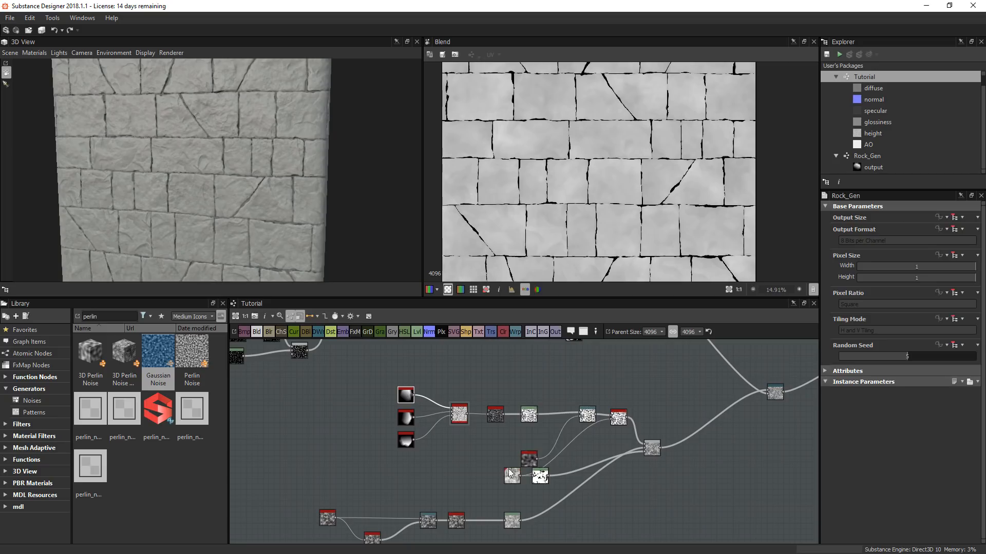
drag(530, 465, 529, 444)
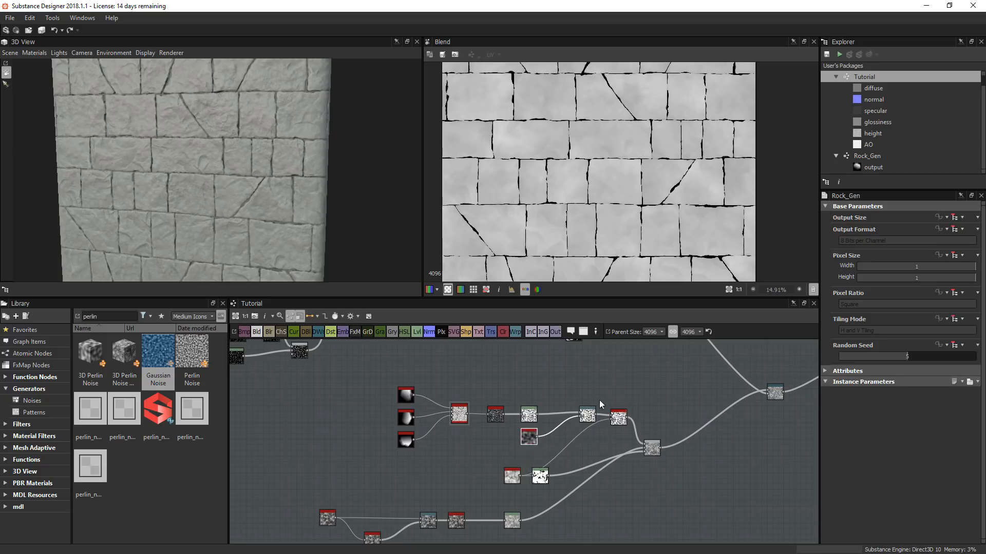
middle_drag(625, 389, 575, 468)
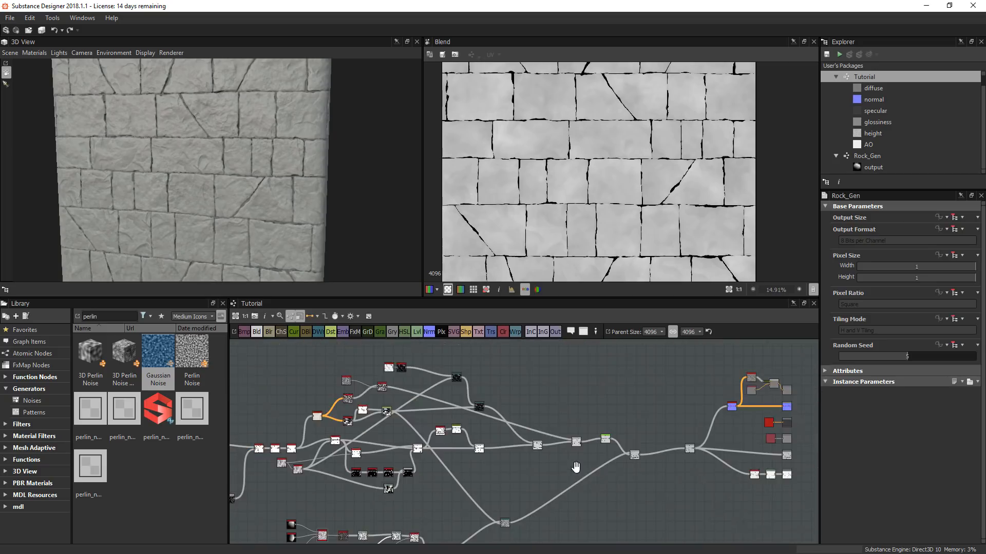